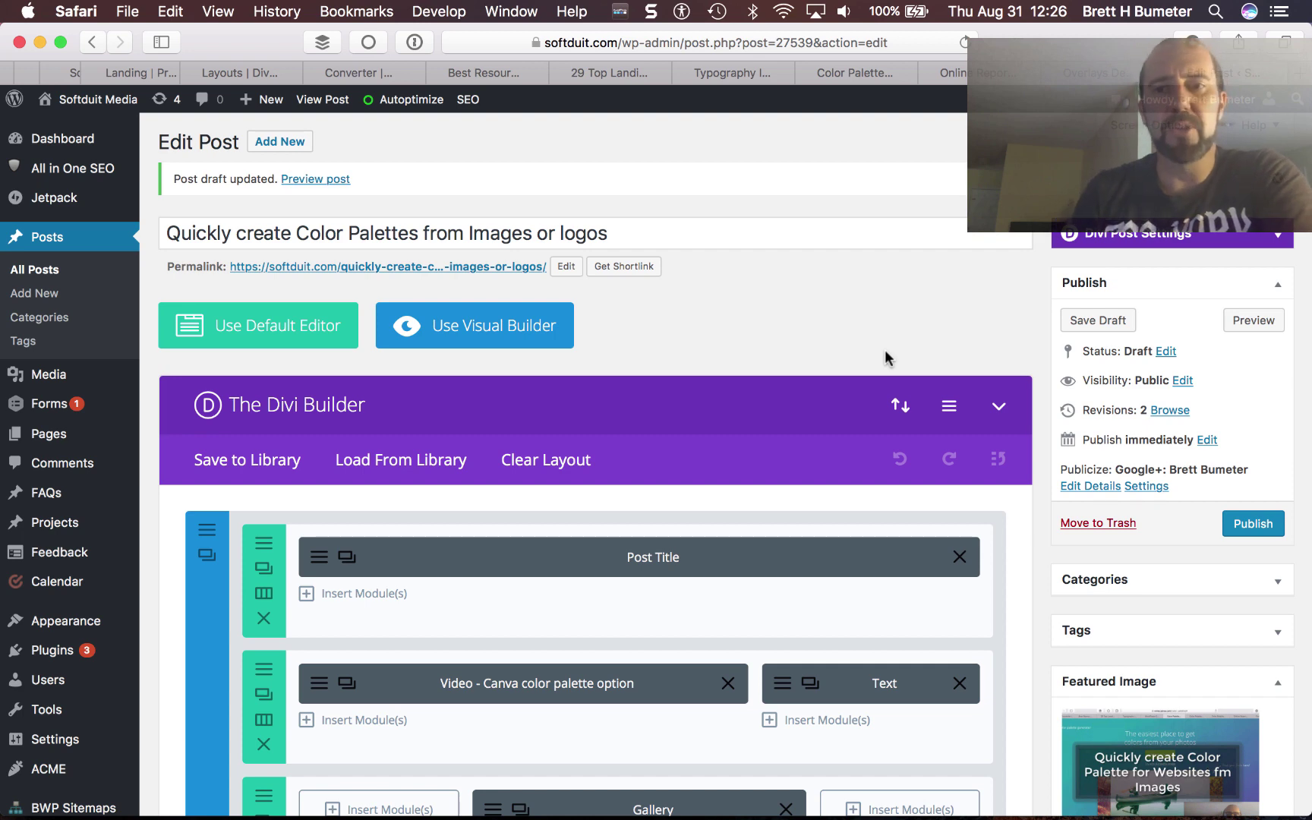
- Look through the draft post's Divi Builder modules, publishing settings, featured image and CoSchedule section
scroll(888, 358, down, 2)
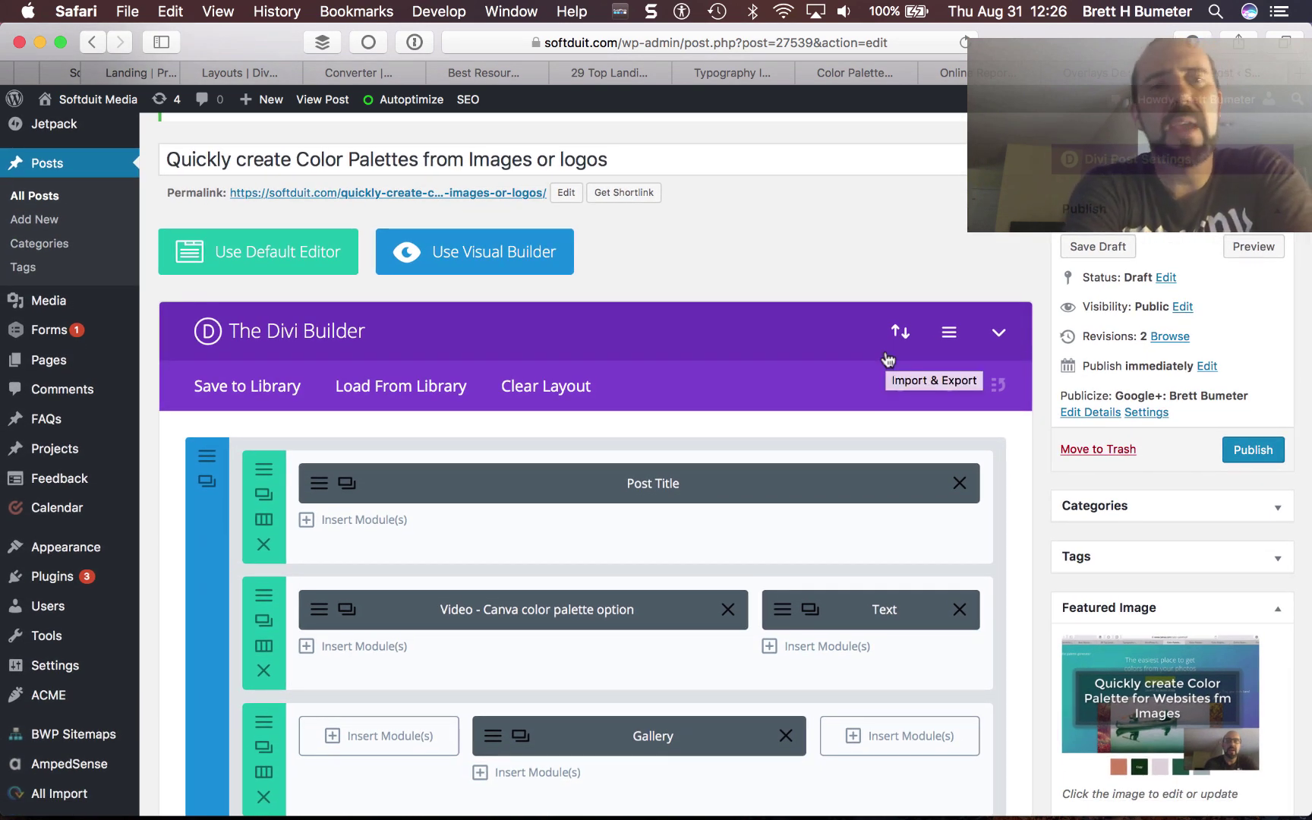
scroll(888, 358, down, 7)
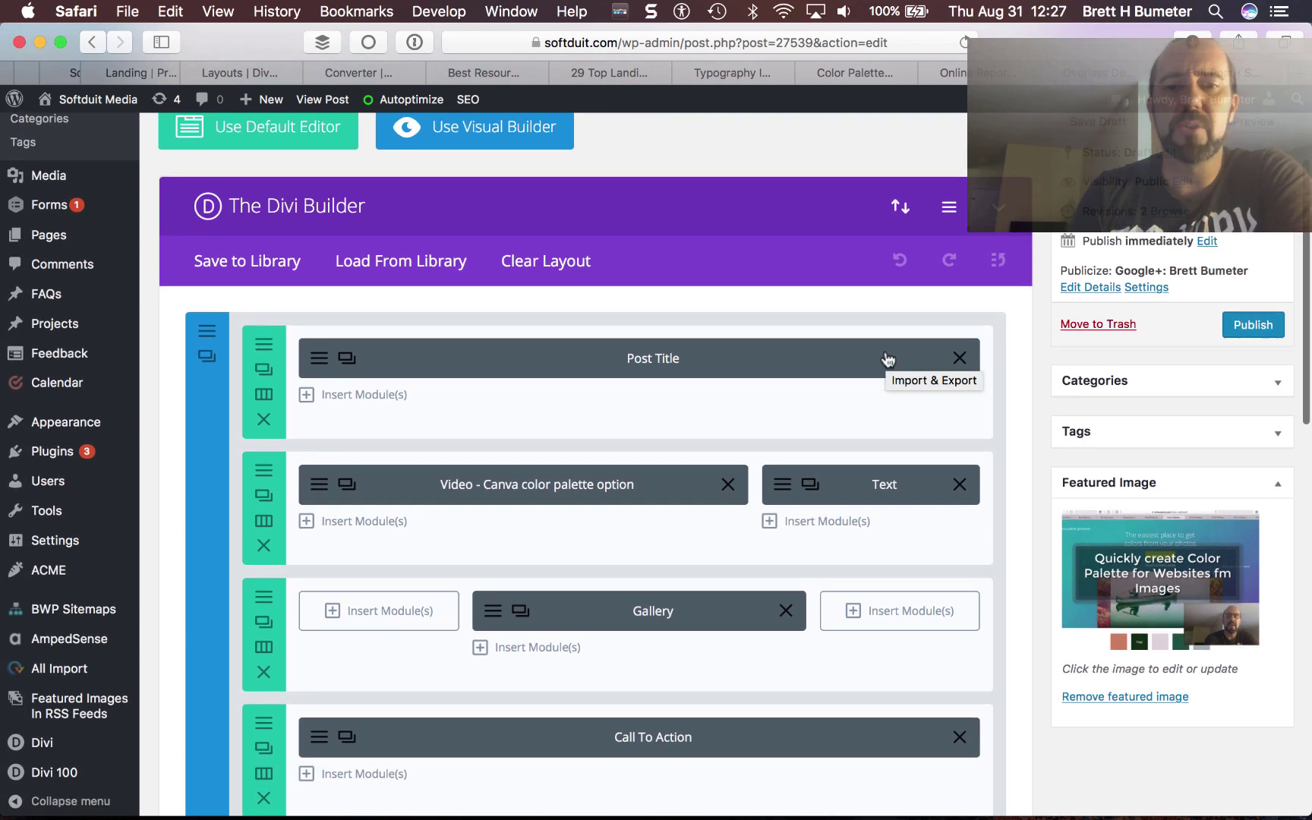
scroll(886, 352, down, 15)
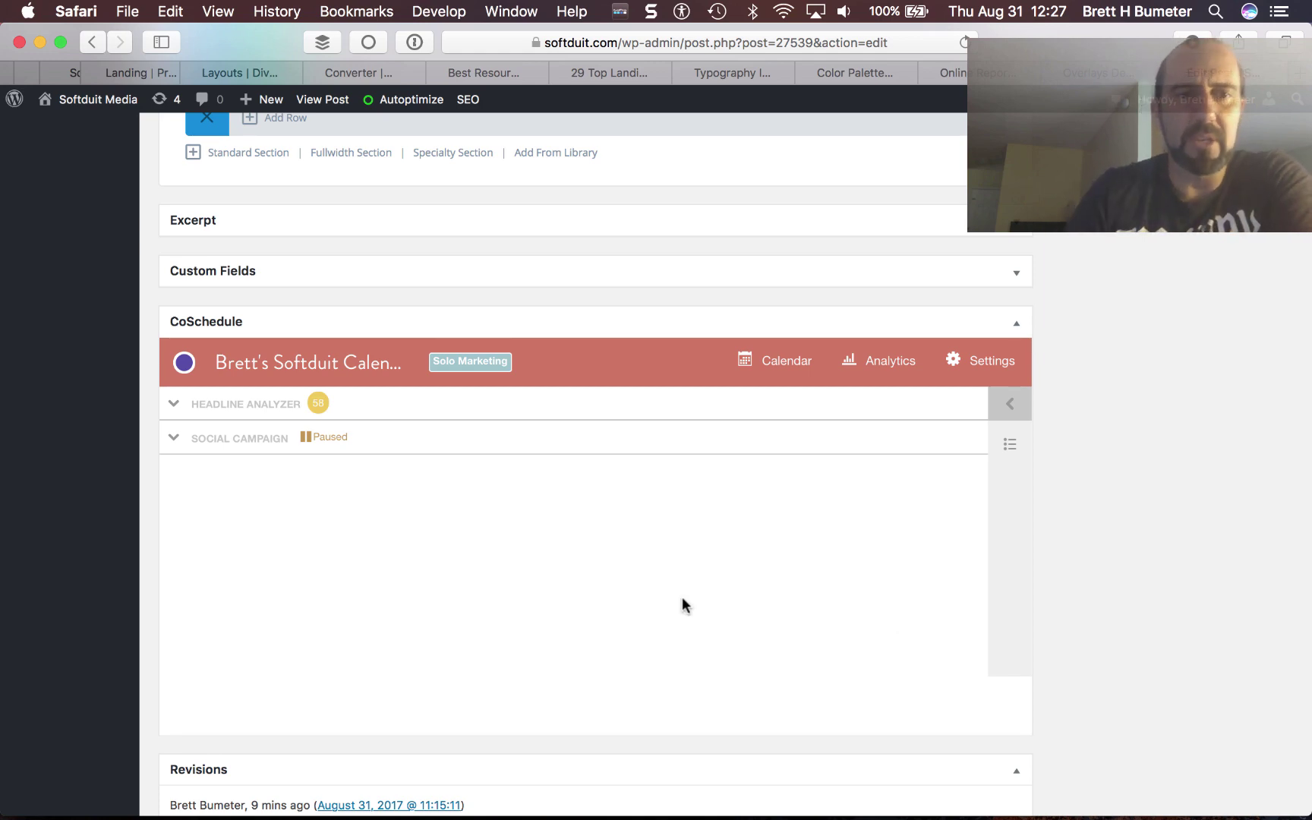
scroll(867, 416, up, 15)
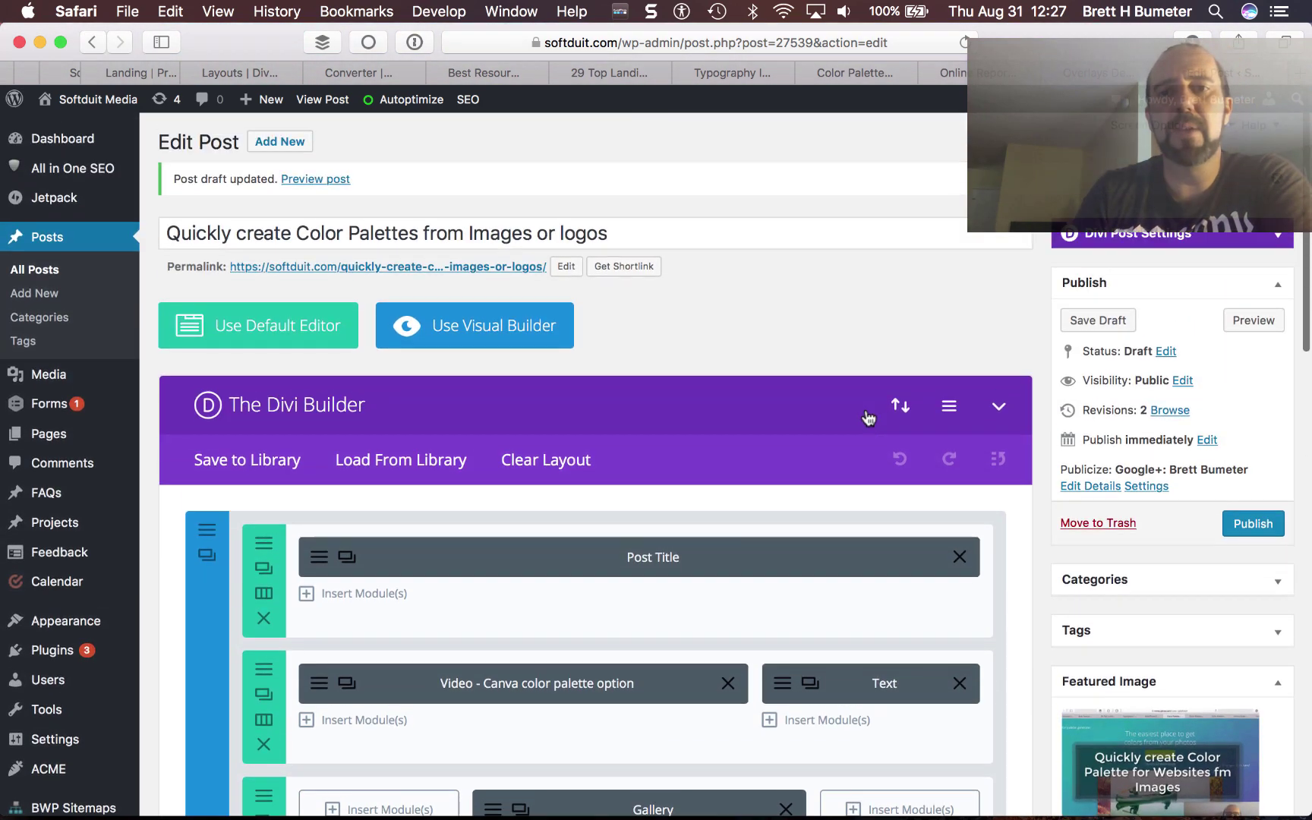
scroll(802, 338, down, 10)
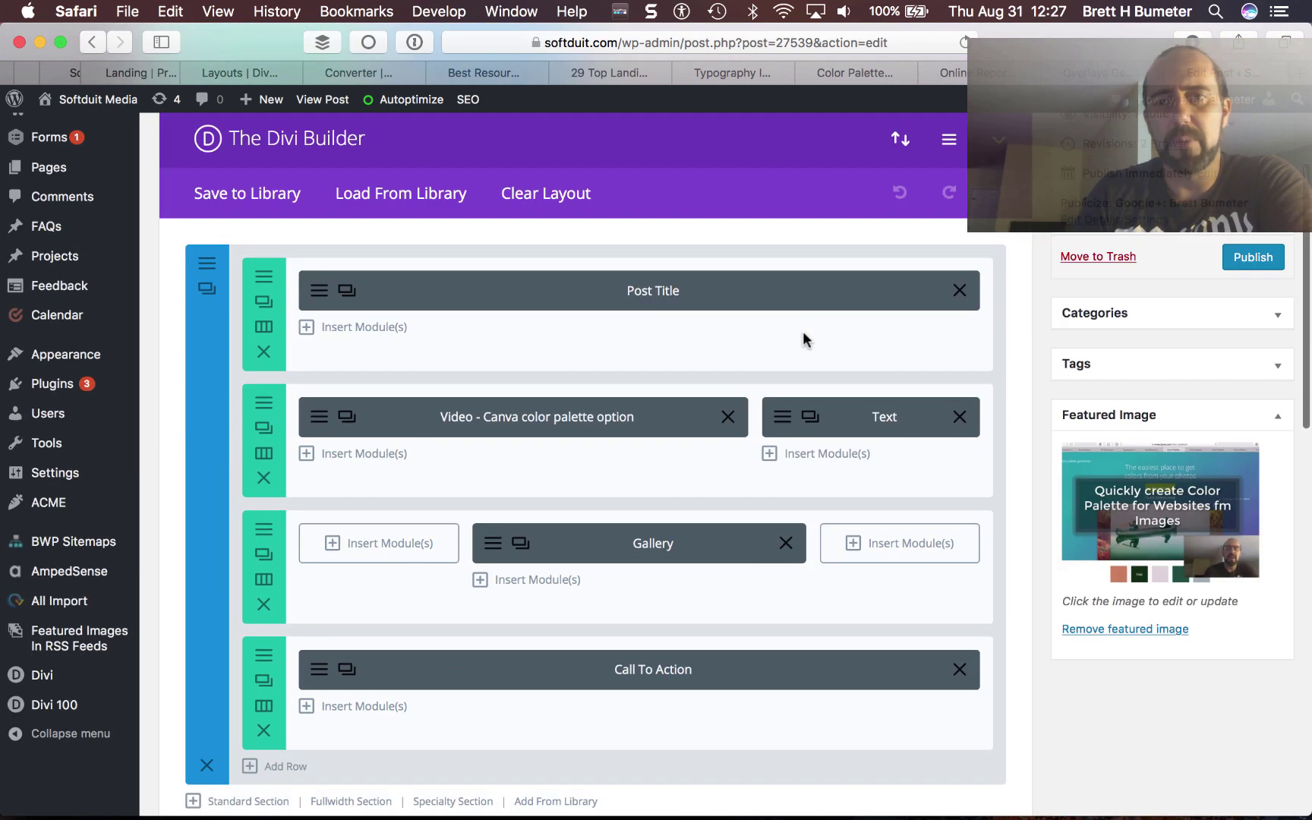
scroll(803, 338, down, 1)
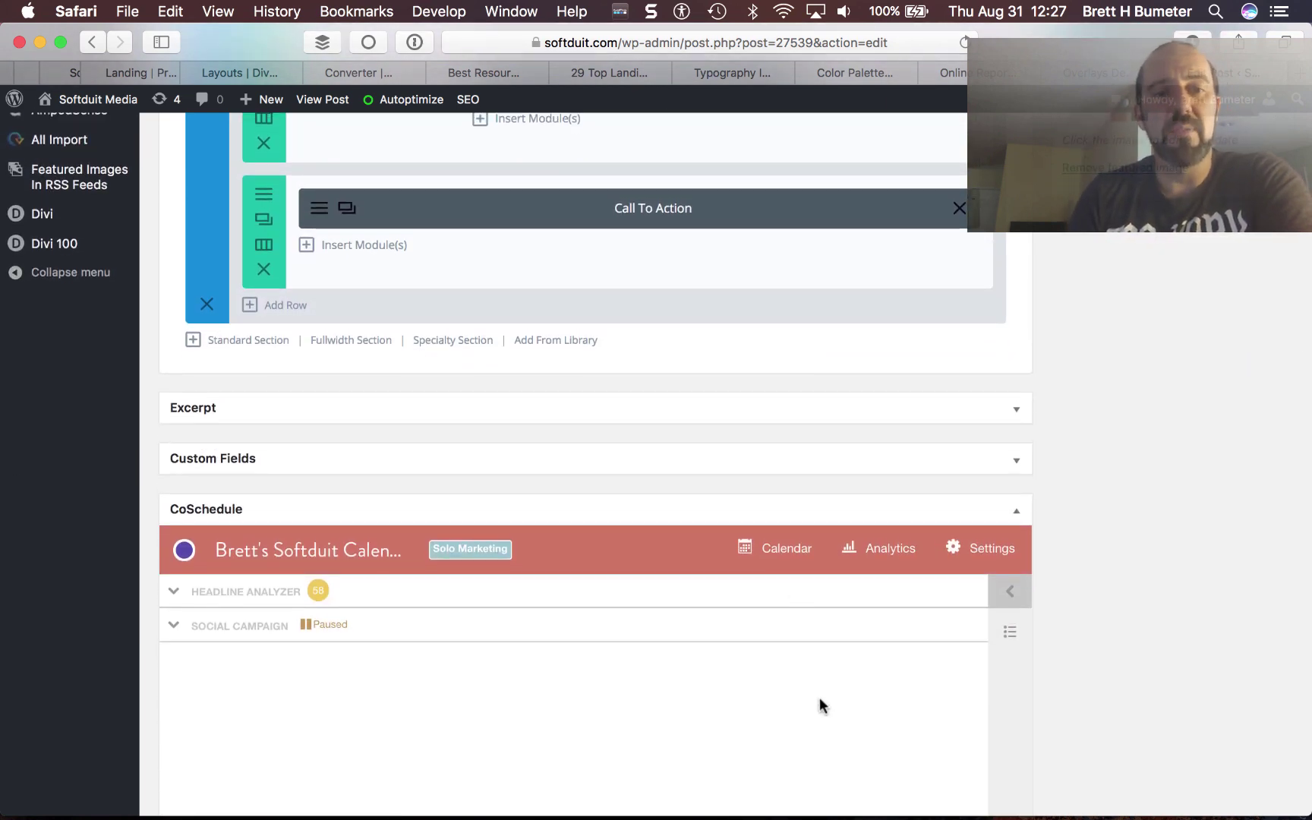
scroll(819, 706, up, 15)
scroll(820, 706, down, 5)
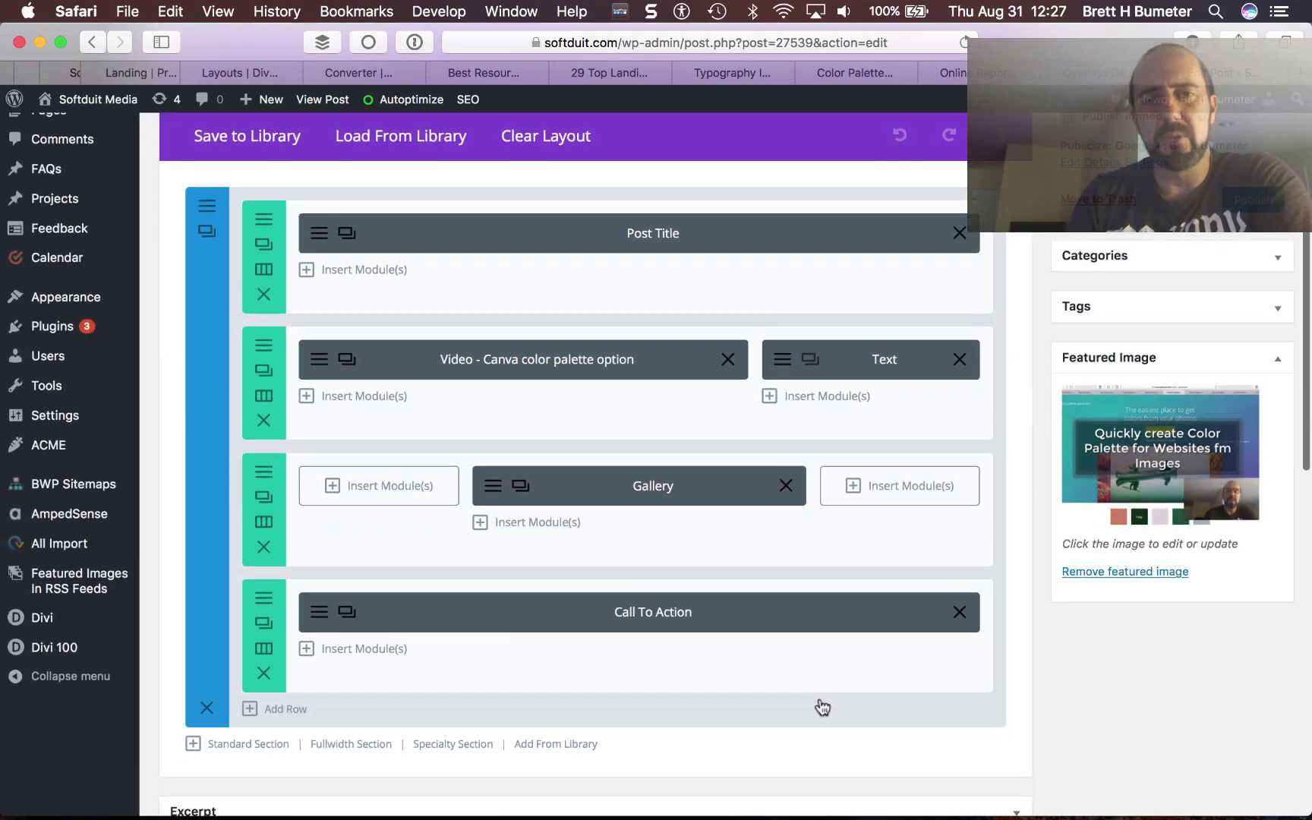
scroll(821, 706, down, 7)
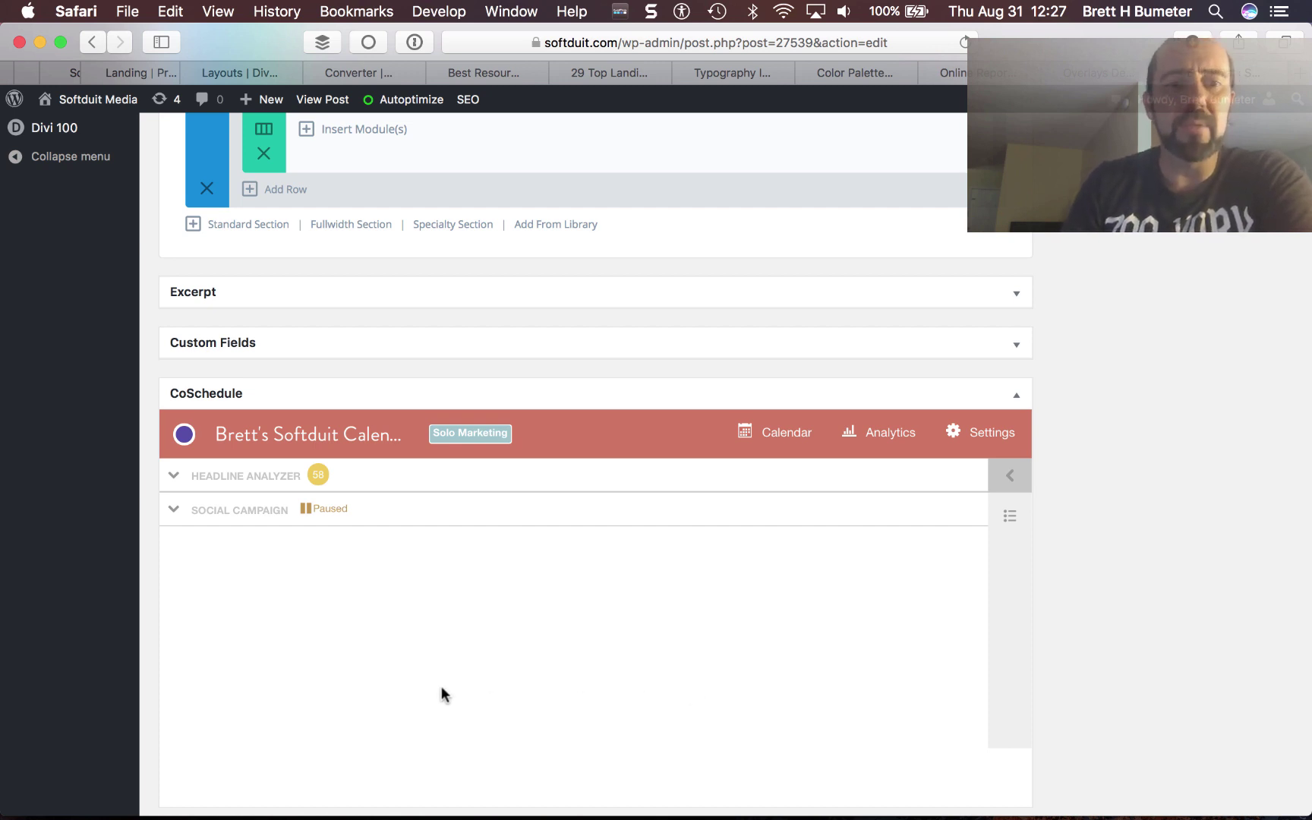
scroll(320, 612, down, 2)
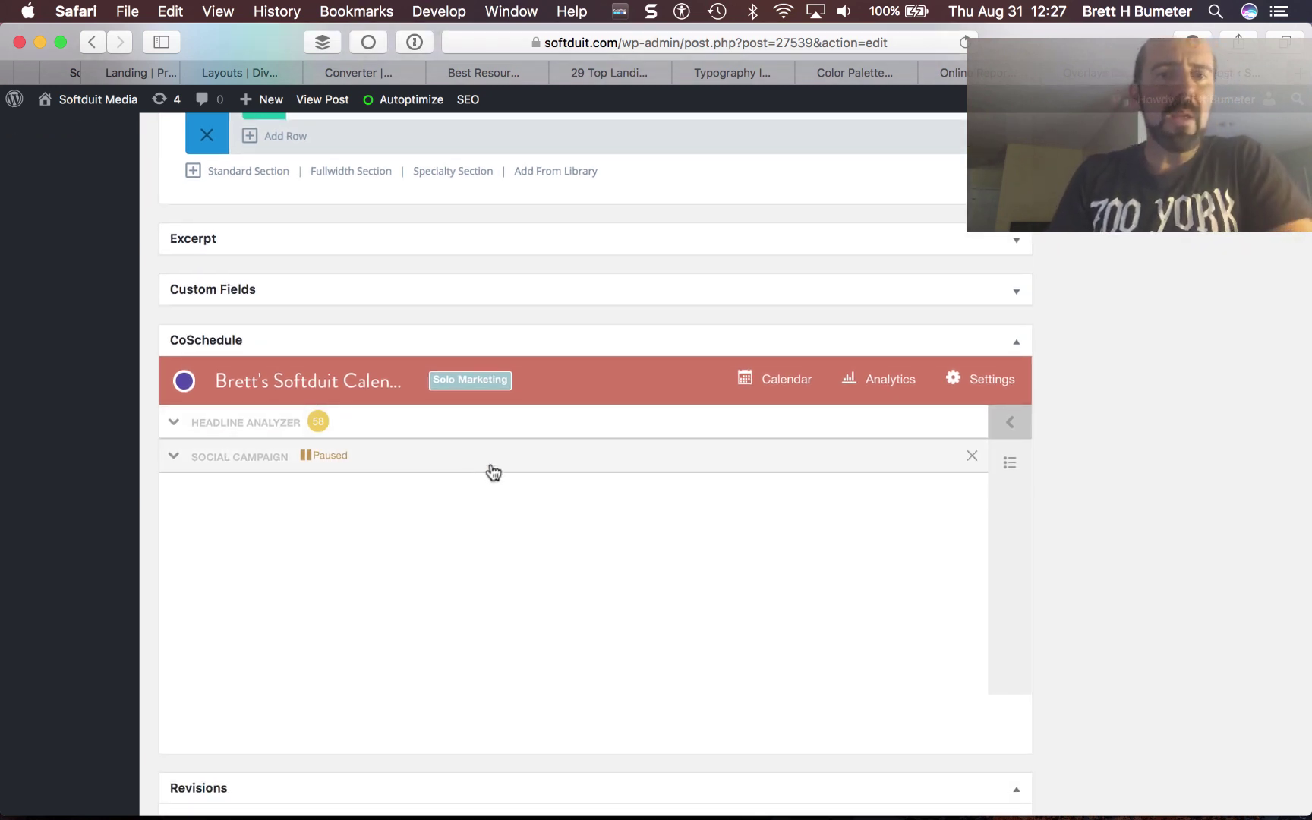
scroll(524, 413, up, 5)
scroll(543, 414, up, 6)
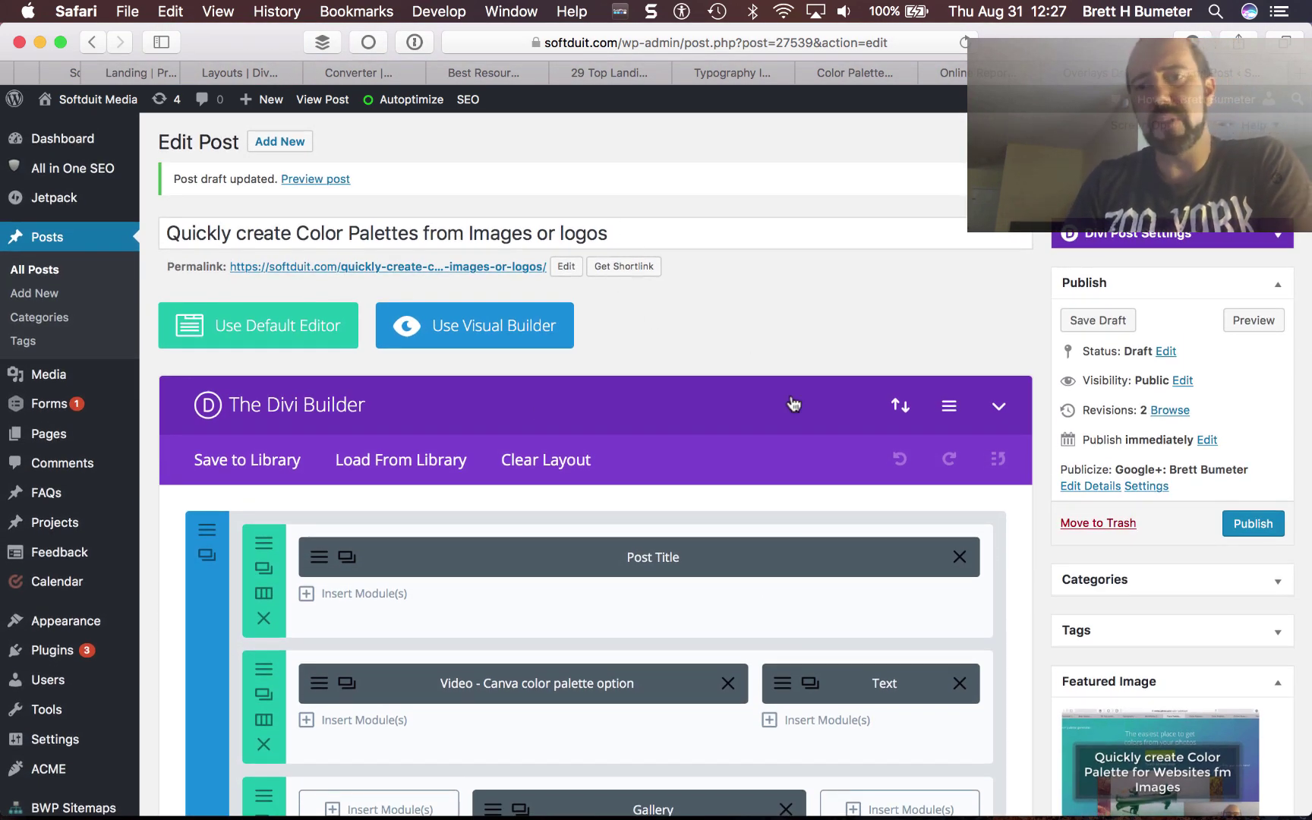
scroll(791, 400, down, 4)
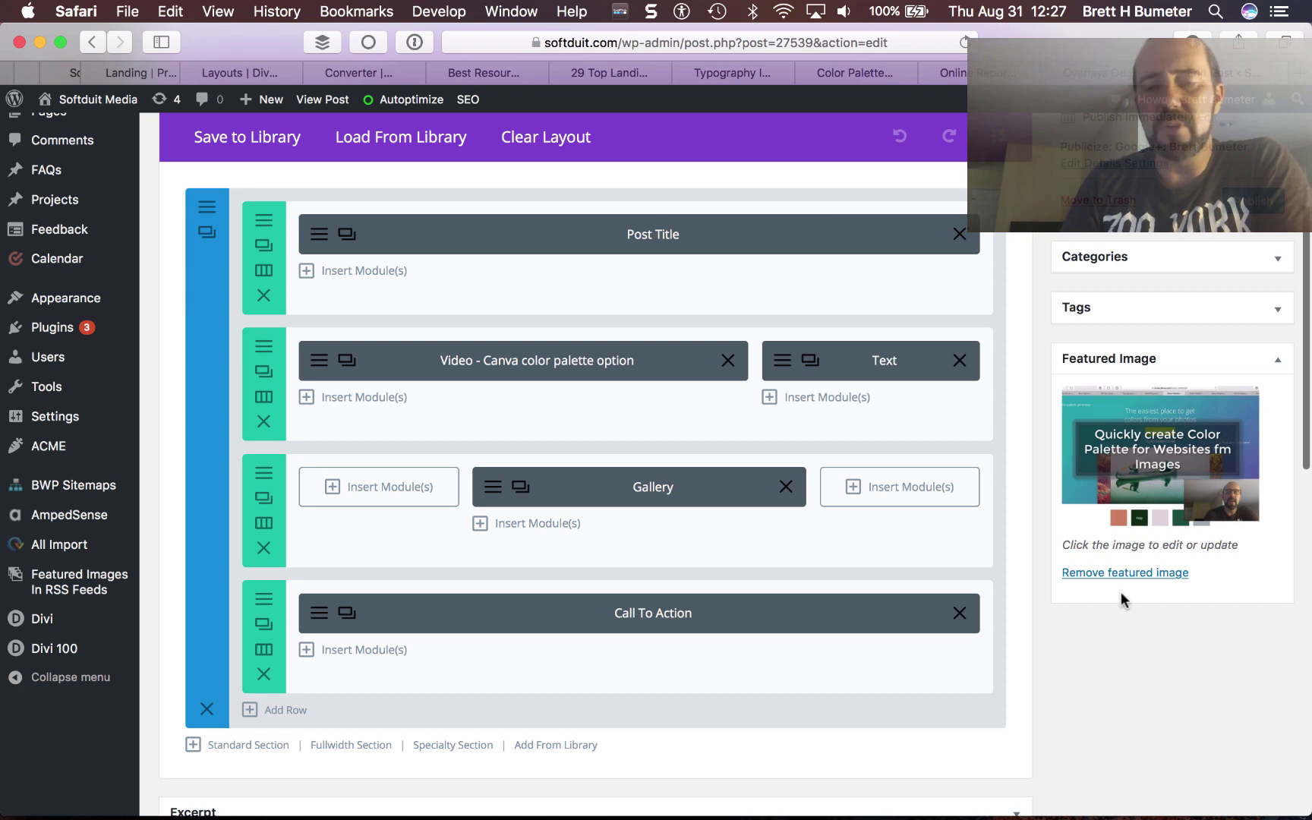
scroll(1121, 591, up, 4)
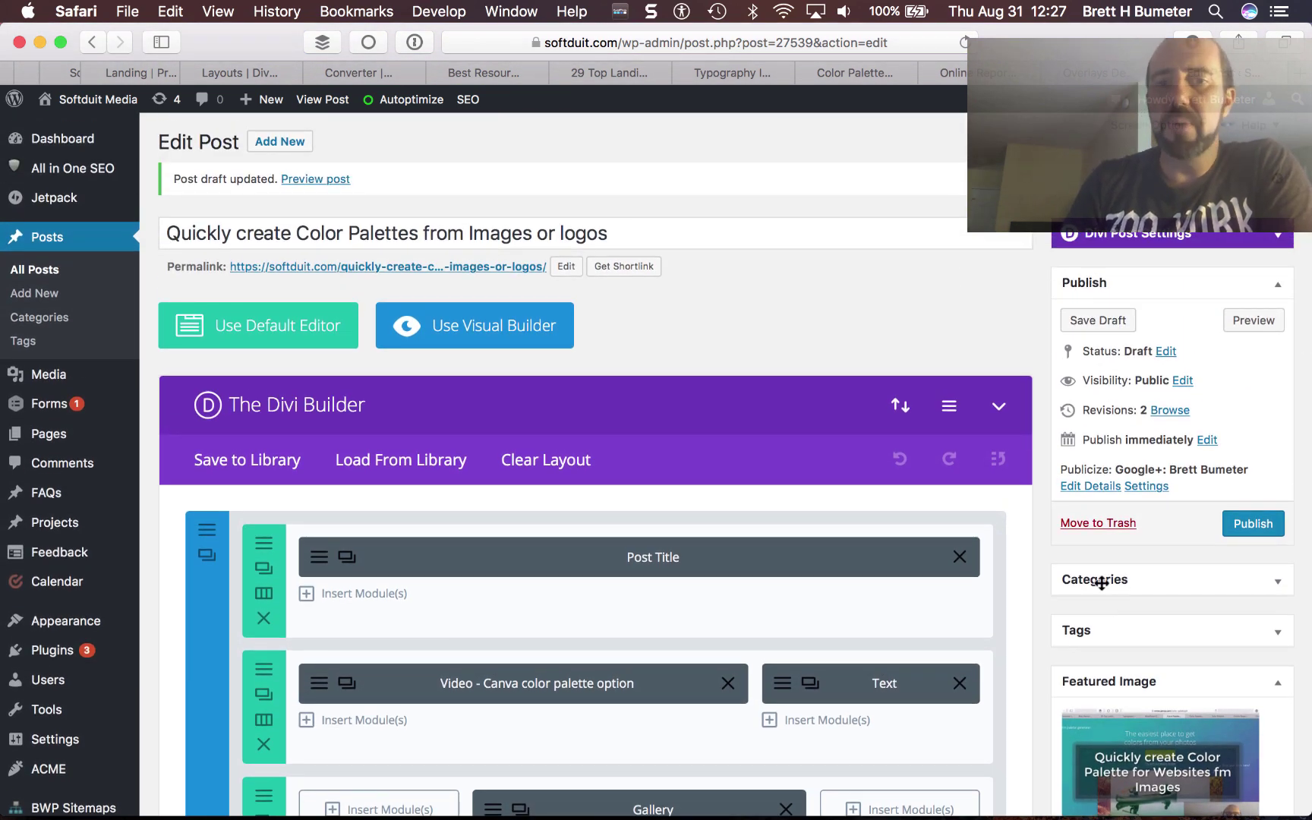
- Expand the CoSchedule Headline Analyzer, compare its word balance and length ratings with the post title, and collapse it
scroll(1101, 581, down, 8)
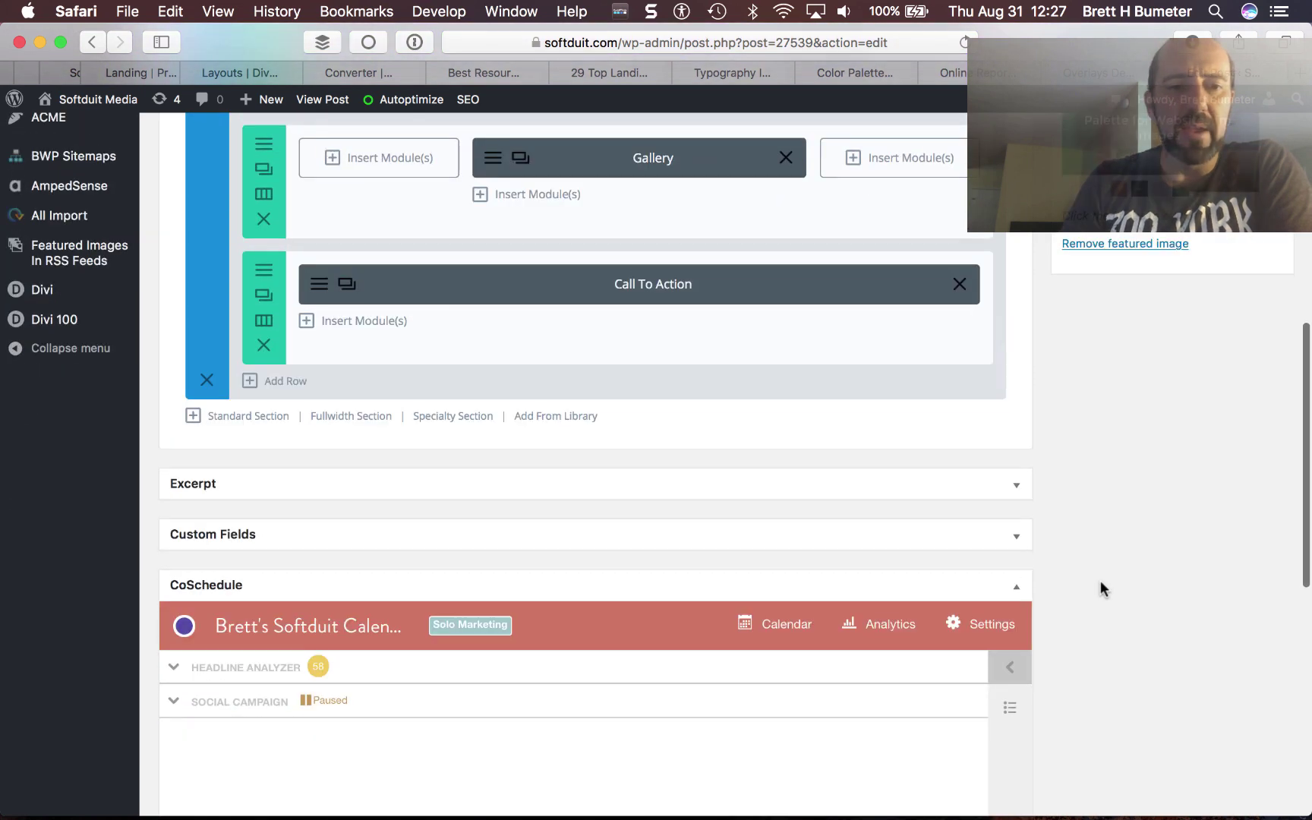
scroll(1100, 580, down, 3)
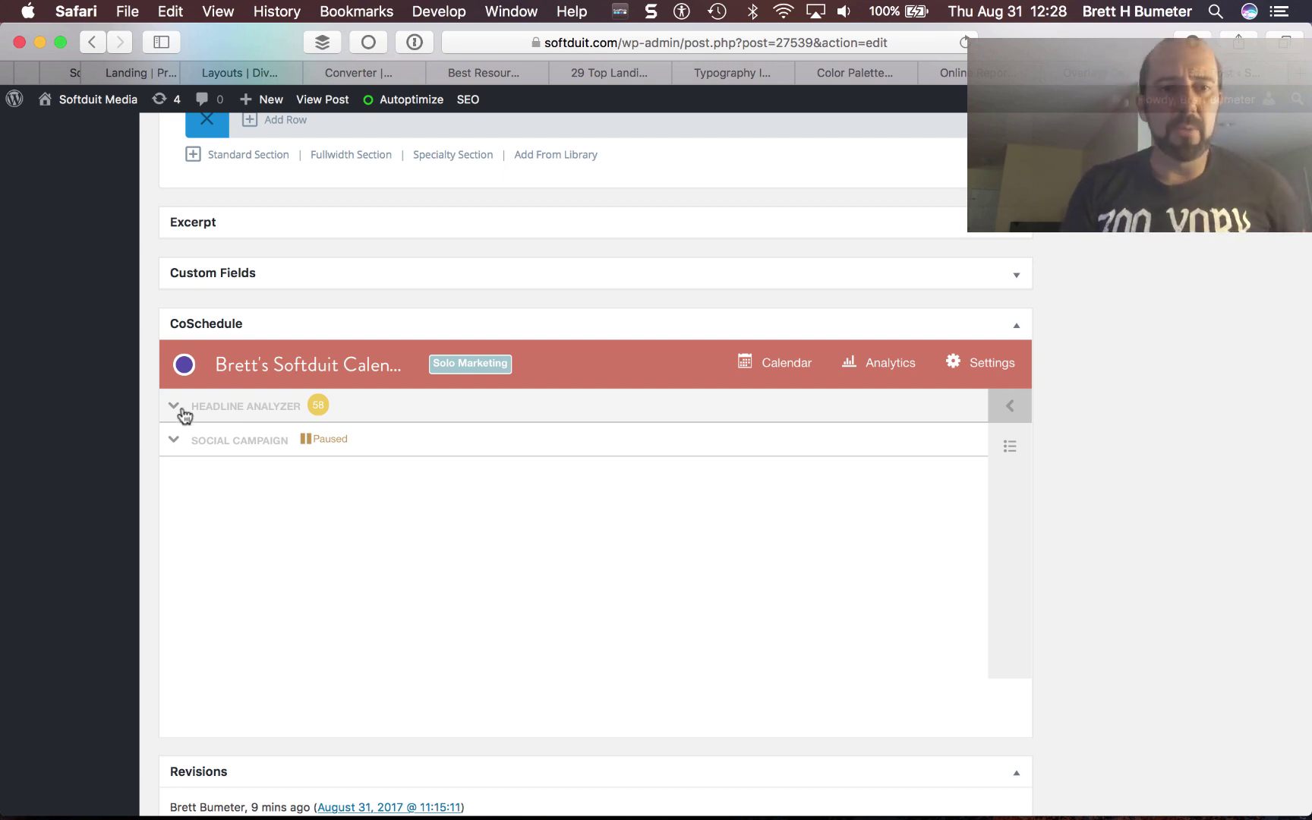
click(177, 410)
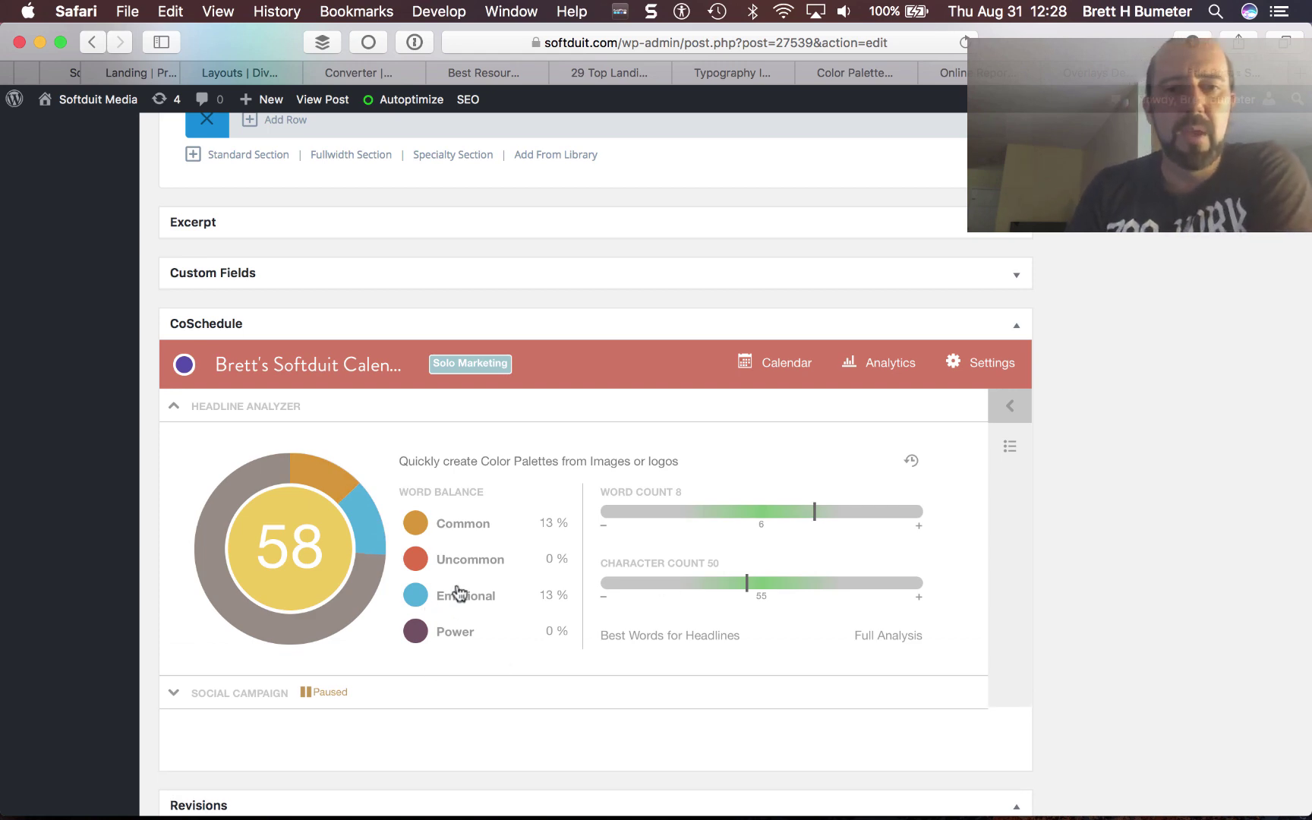
scroll(535, 483, up, 20)
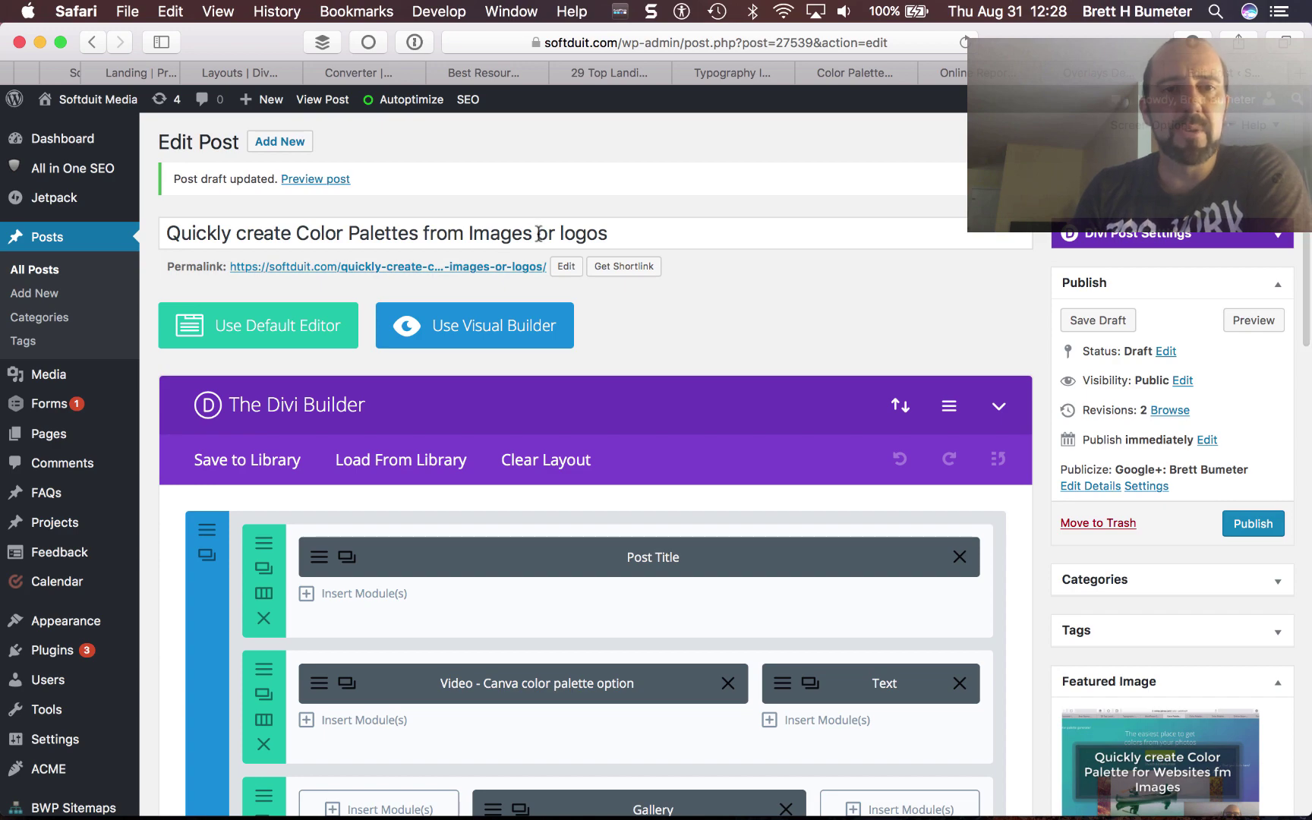
scroll(538, 233, down, 20)
scroll(539, 233, up, 20)
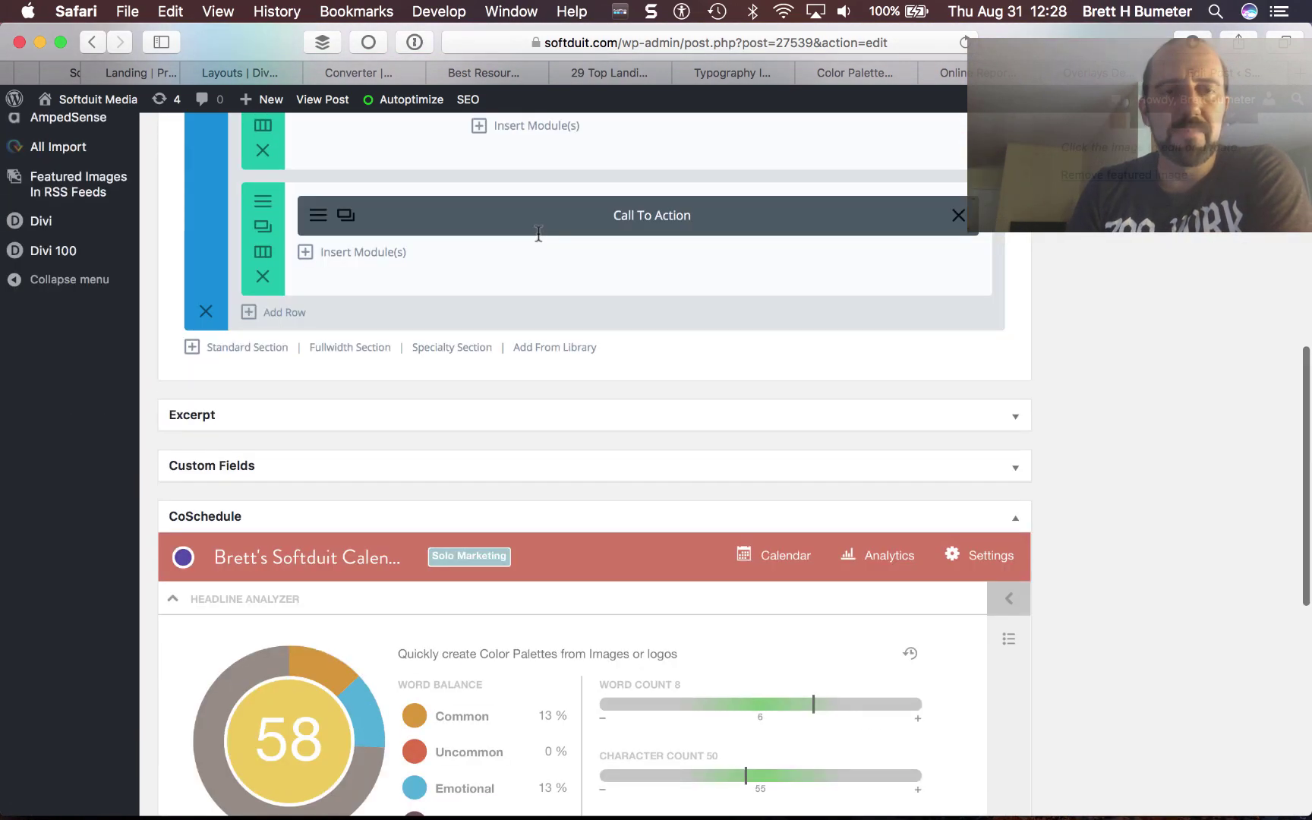
triple_click(475, 231)
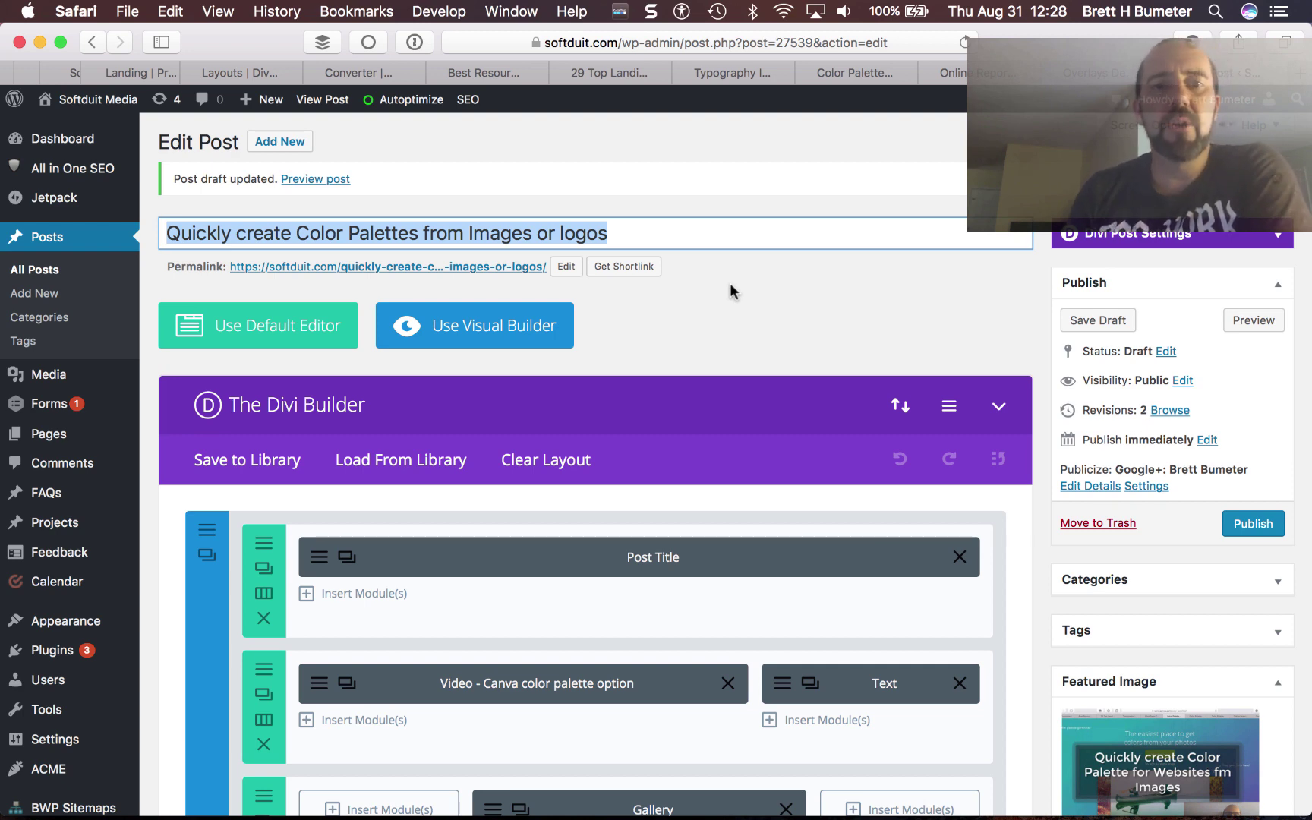
scroll(730, 285, down, 20)
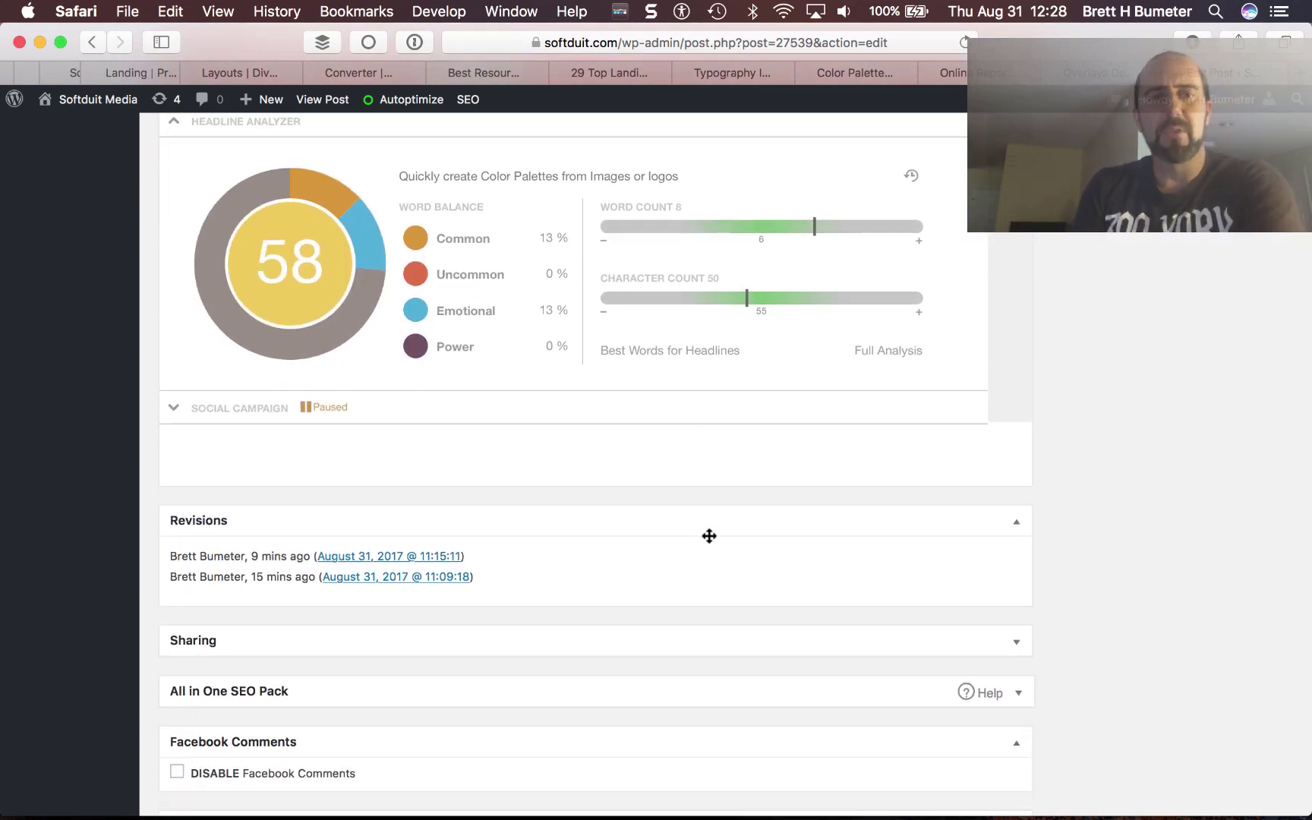
scroll(709, 535, up, 8)
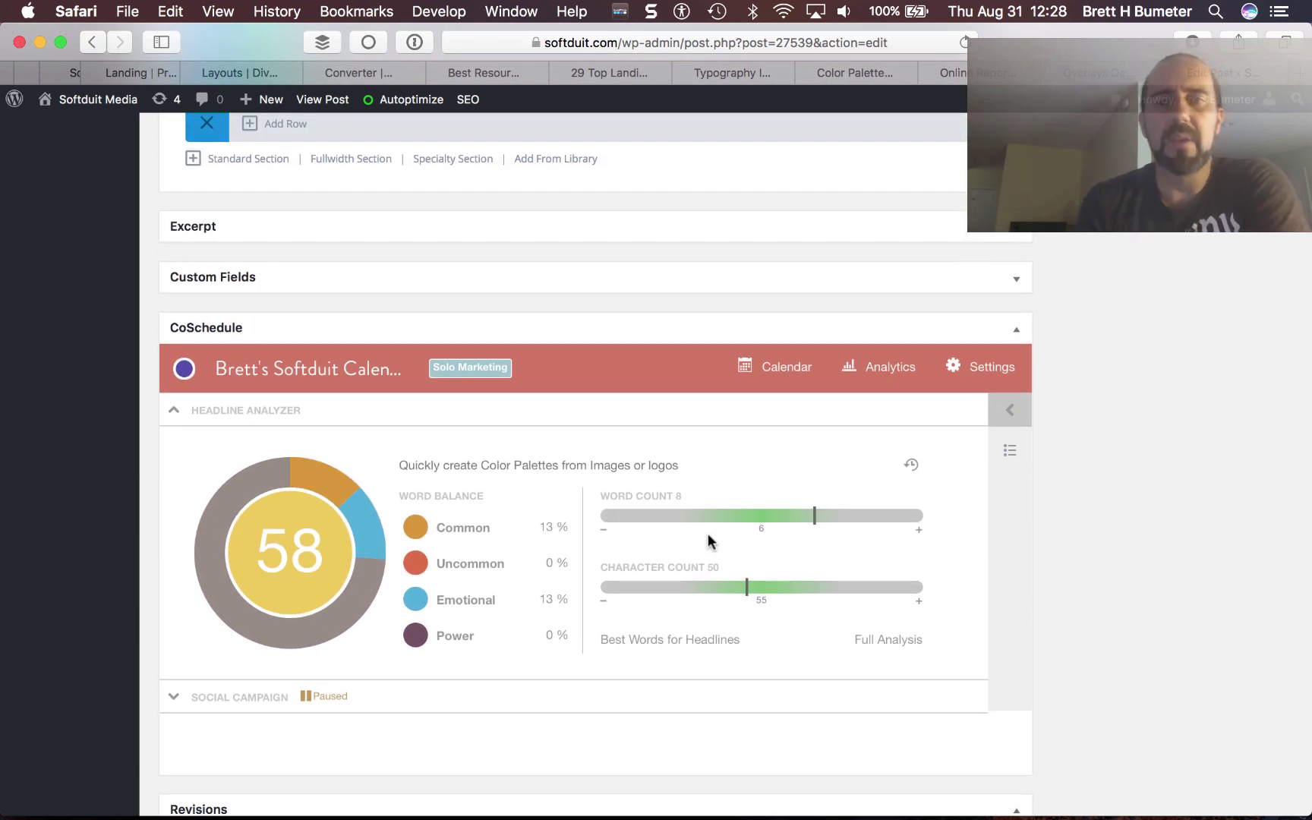
scroll(707, 535, down, 2)
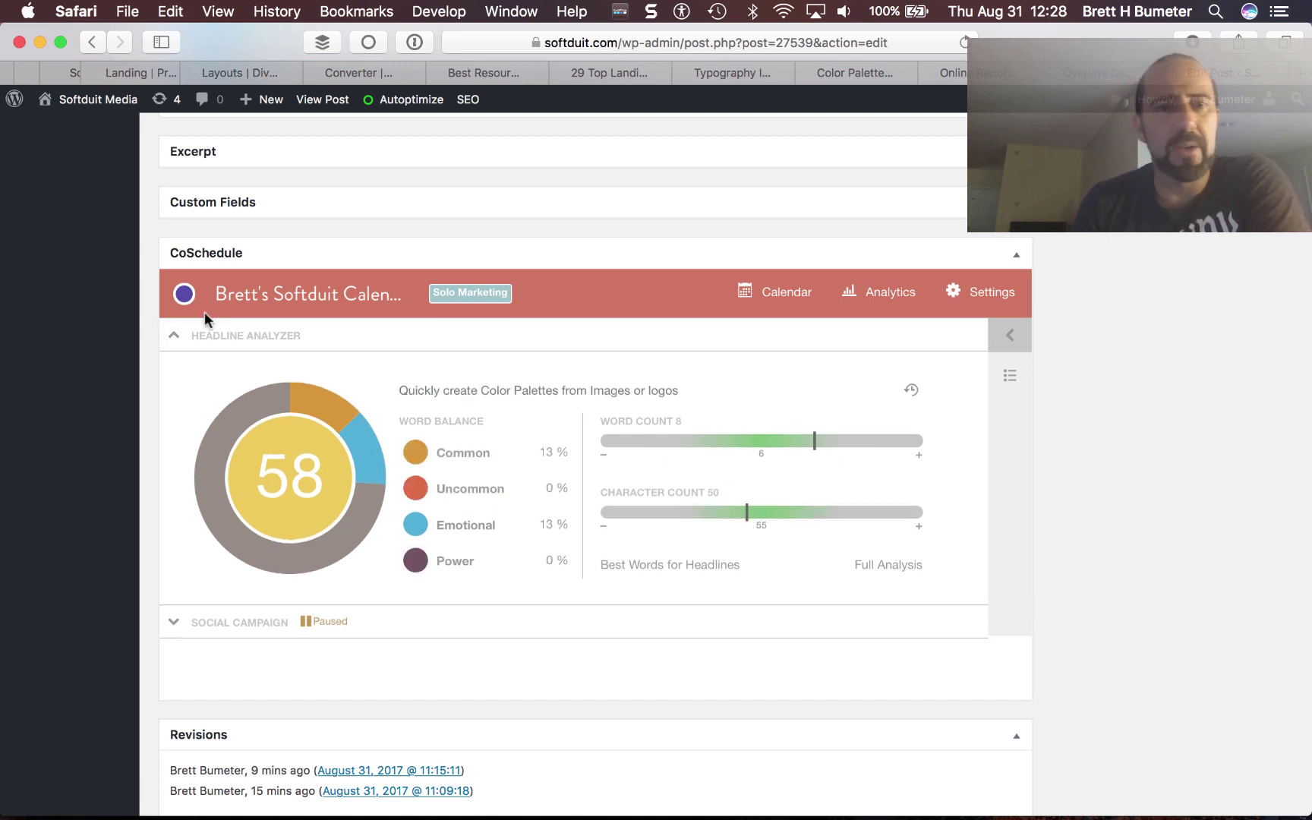
click(173, 335)
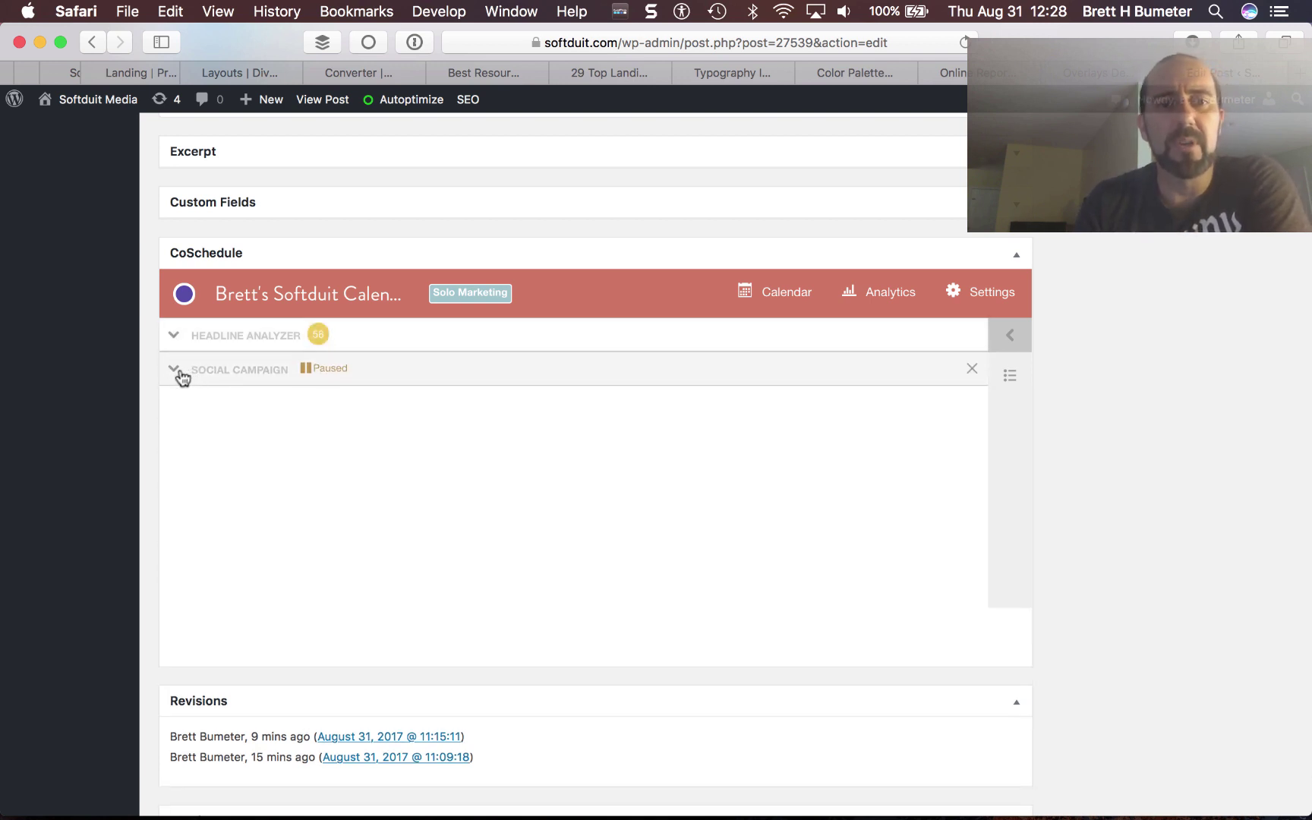
- Expand the CoSchedule Social Campaign section and examine the description text in its link preview
click(179, 372)
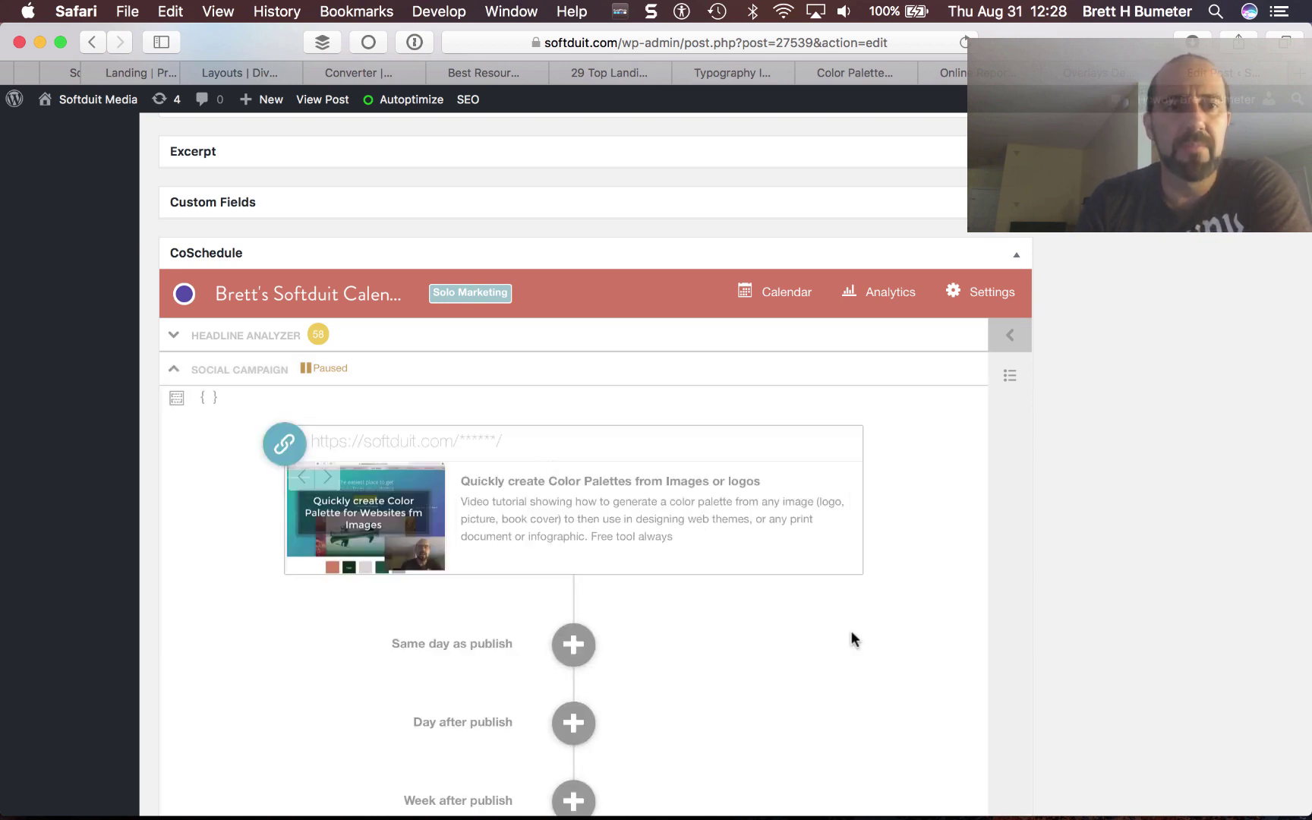
scroll(911, 634, down, 2)
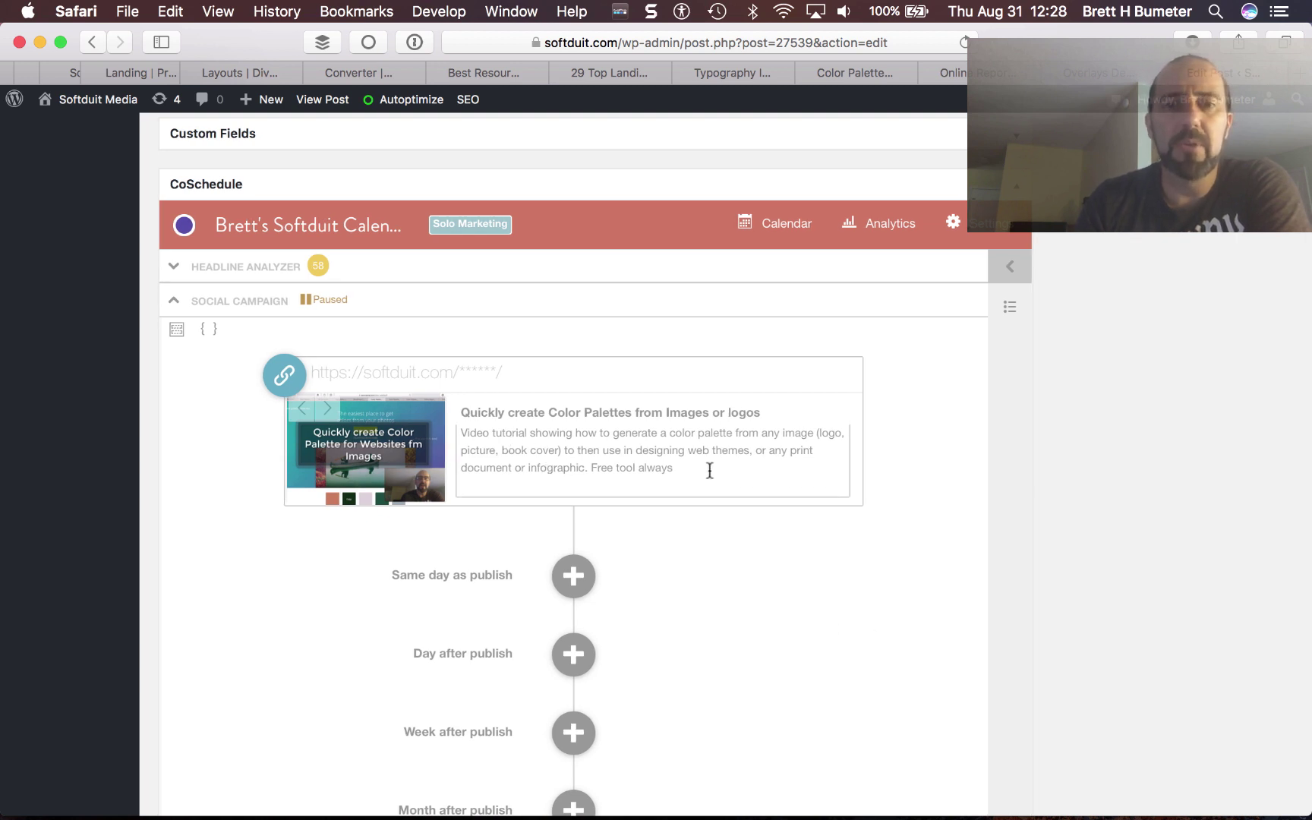
drag(709, 471, 469, 414)
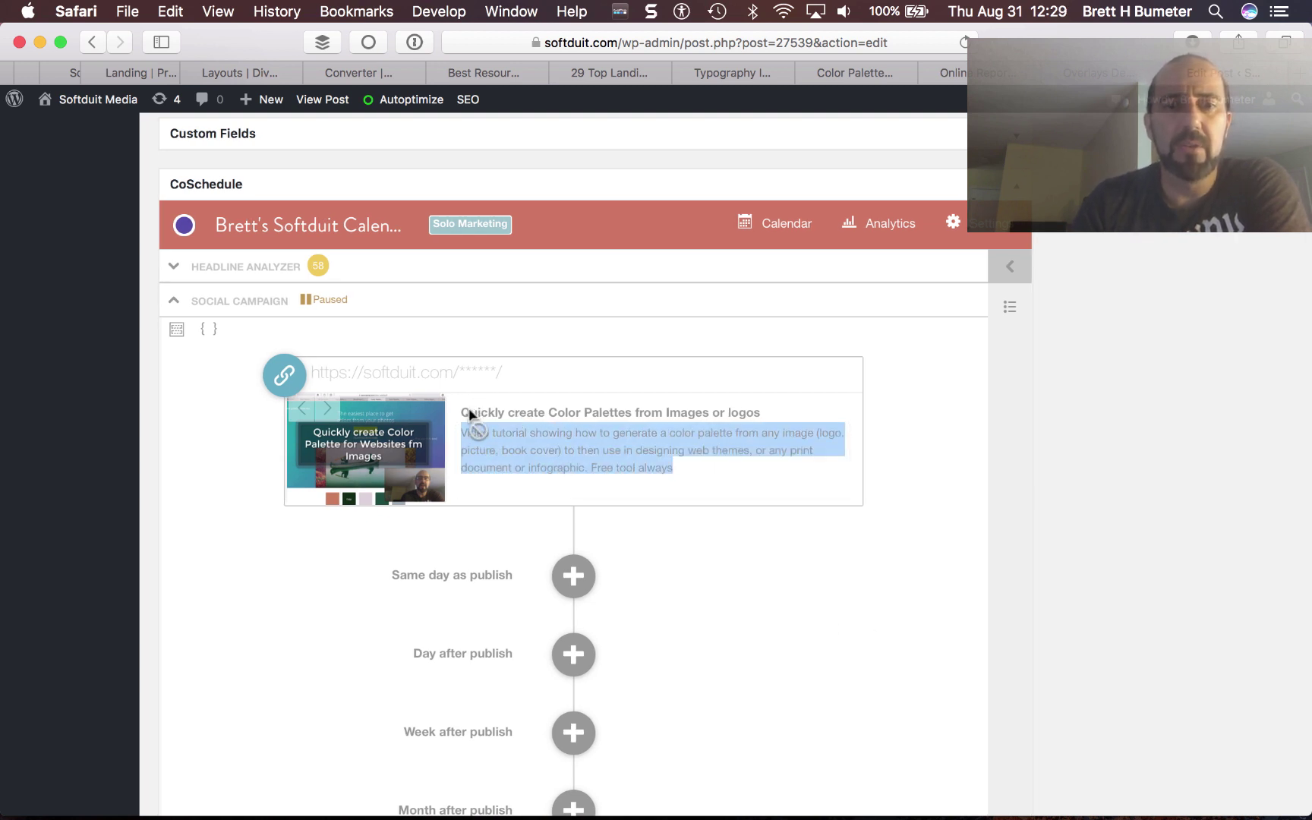
click(893, 480)
- Check the post's Excerpt text against the social link preview's description, and collapse the Excerpt section again
scroll(893, 480, up, 14)
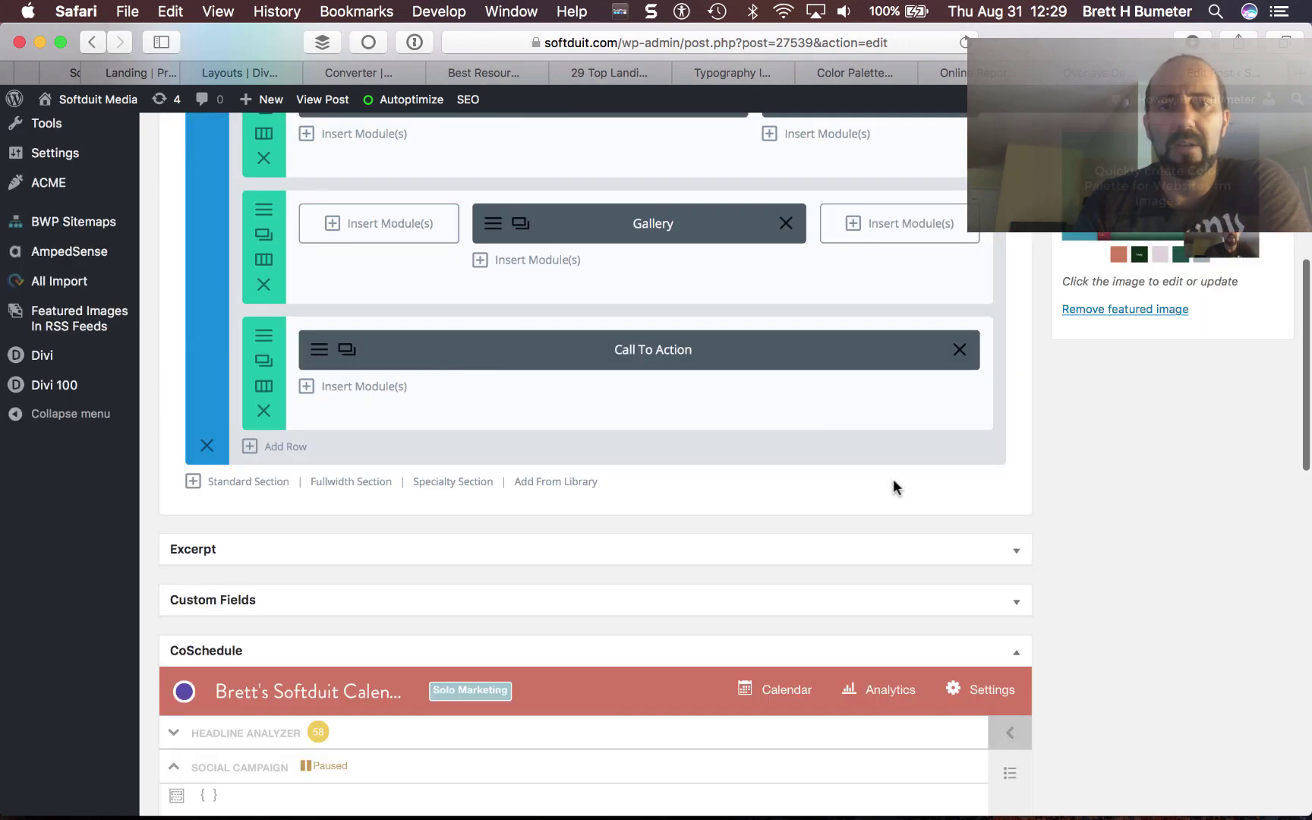
scroll(894, 482, down, 8)
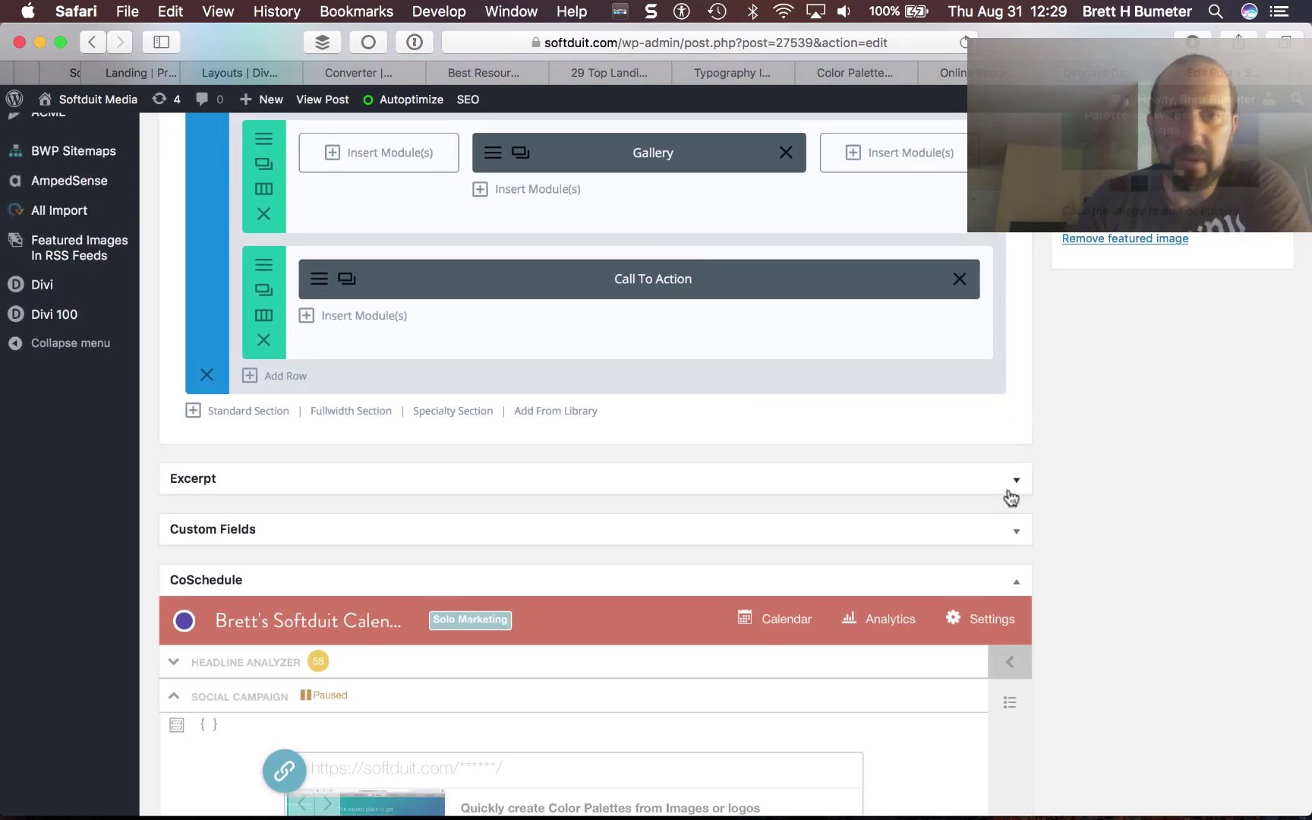
click(1017, 486)
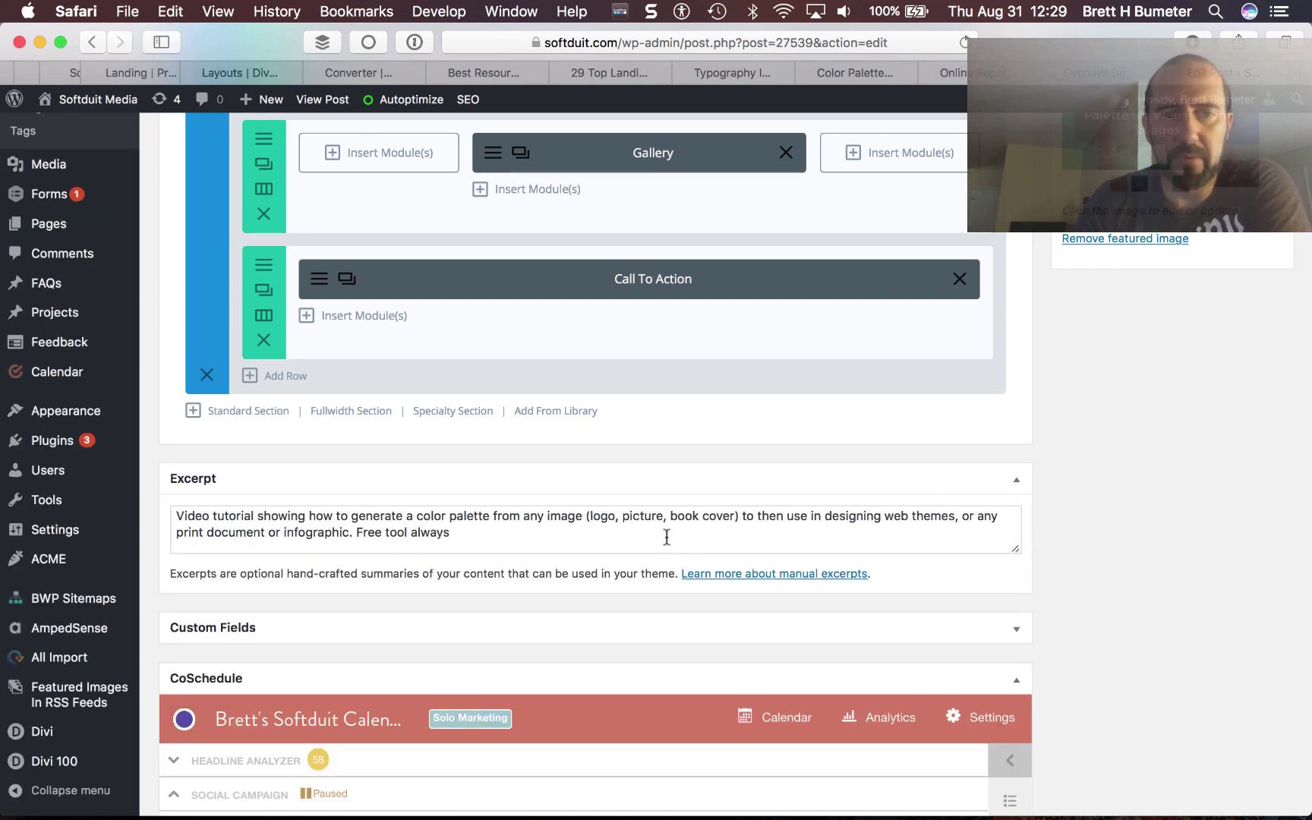
click(1016, 483)
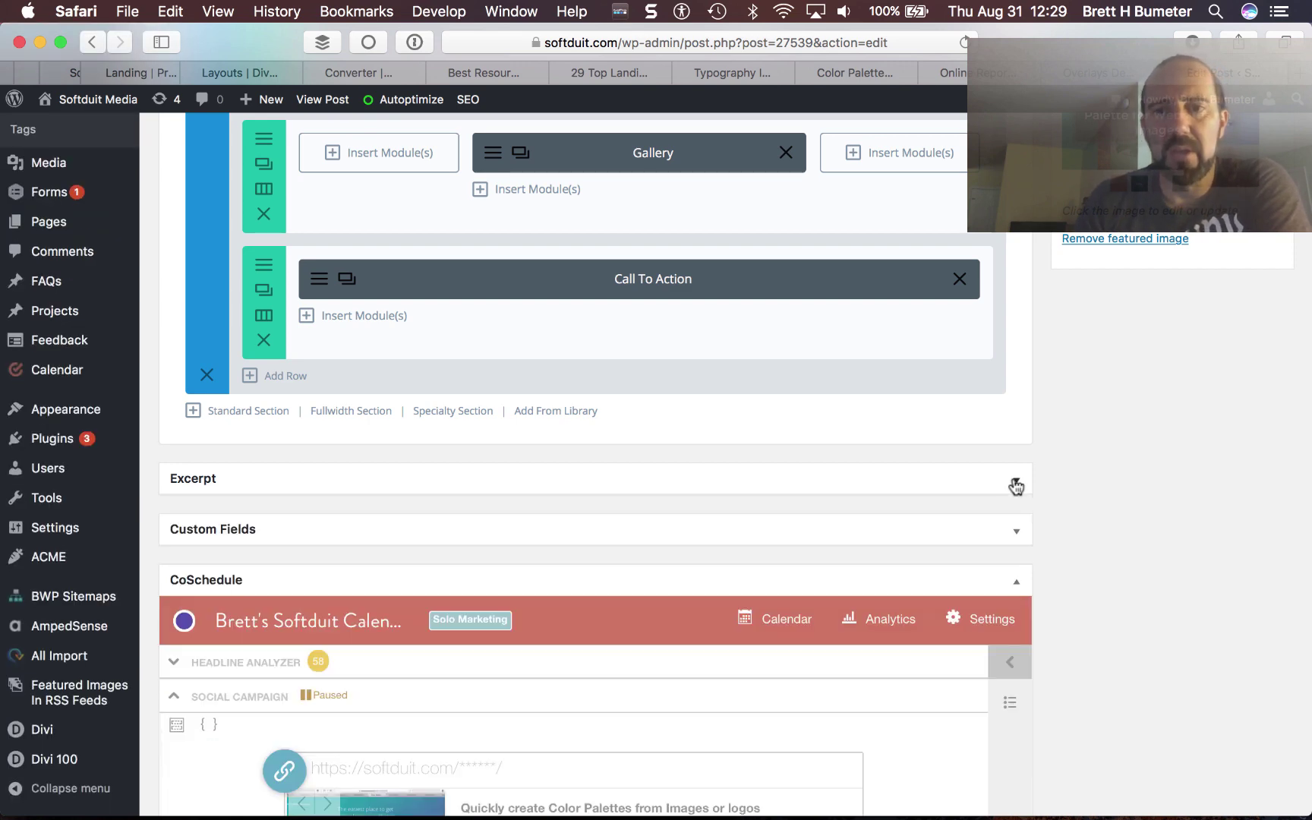
- Review the social campaign's publish-date slots and open the list of saved social templates
scroll(1016, 486, down, 5)
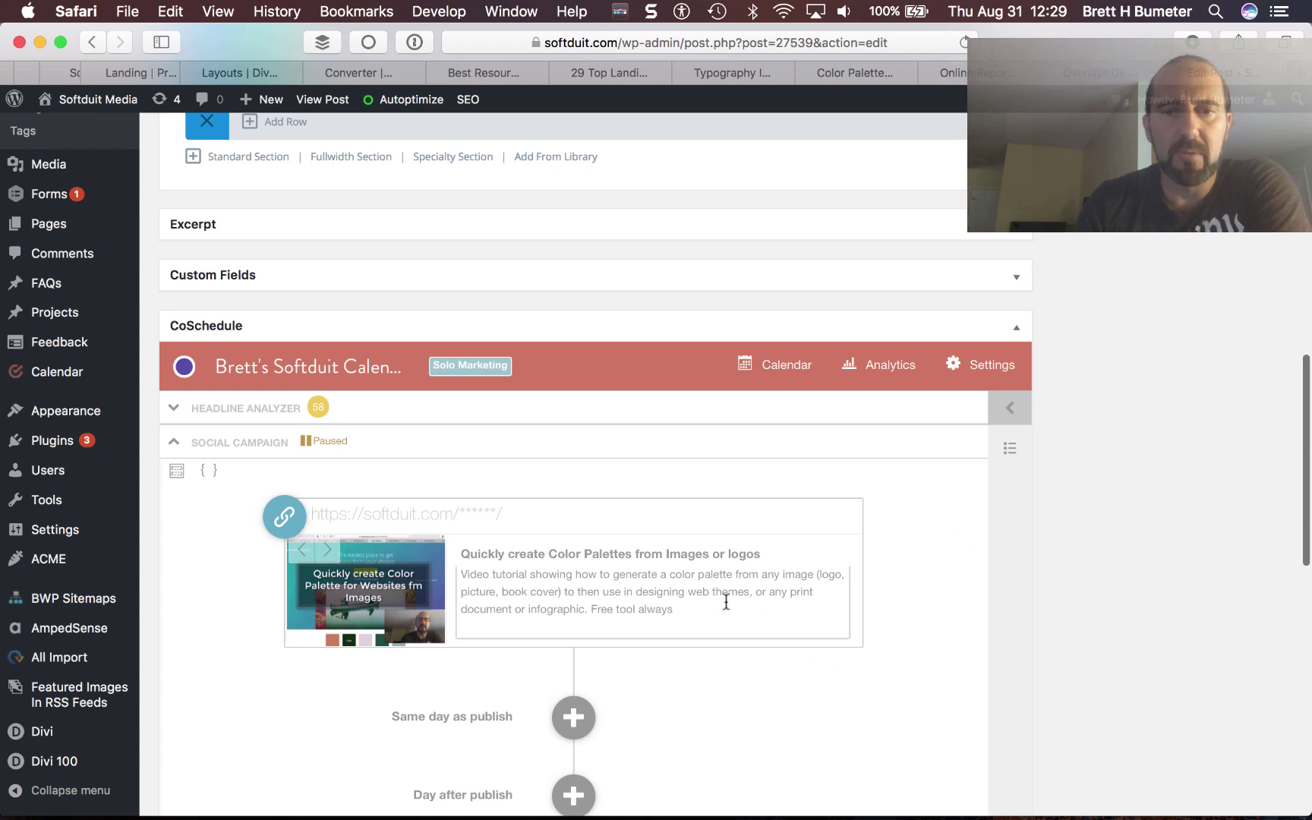
scroll(641, 587, down, 3)
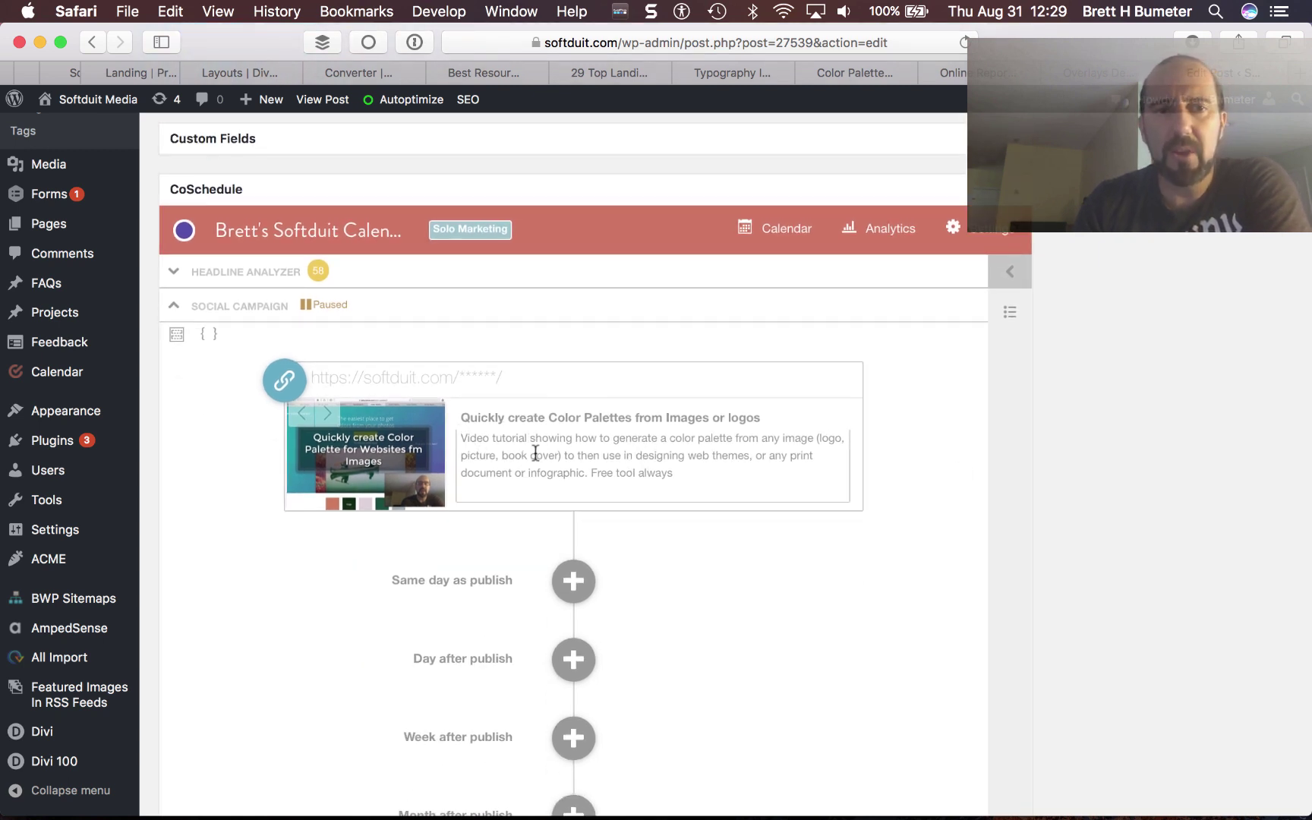
scroll(663, 546, down, 3)
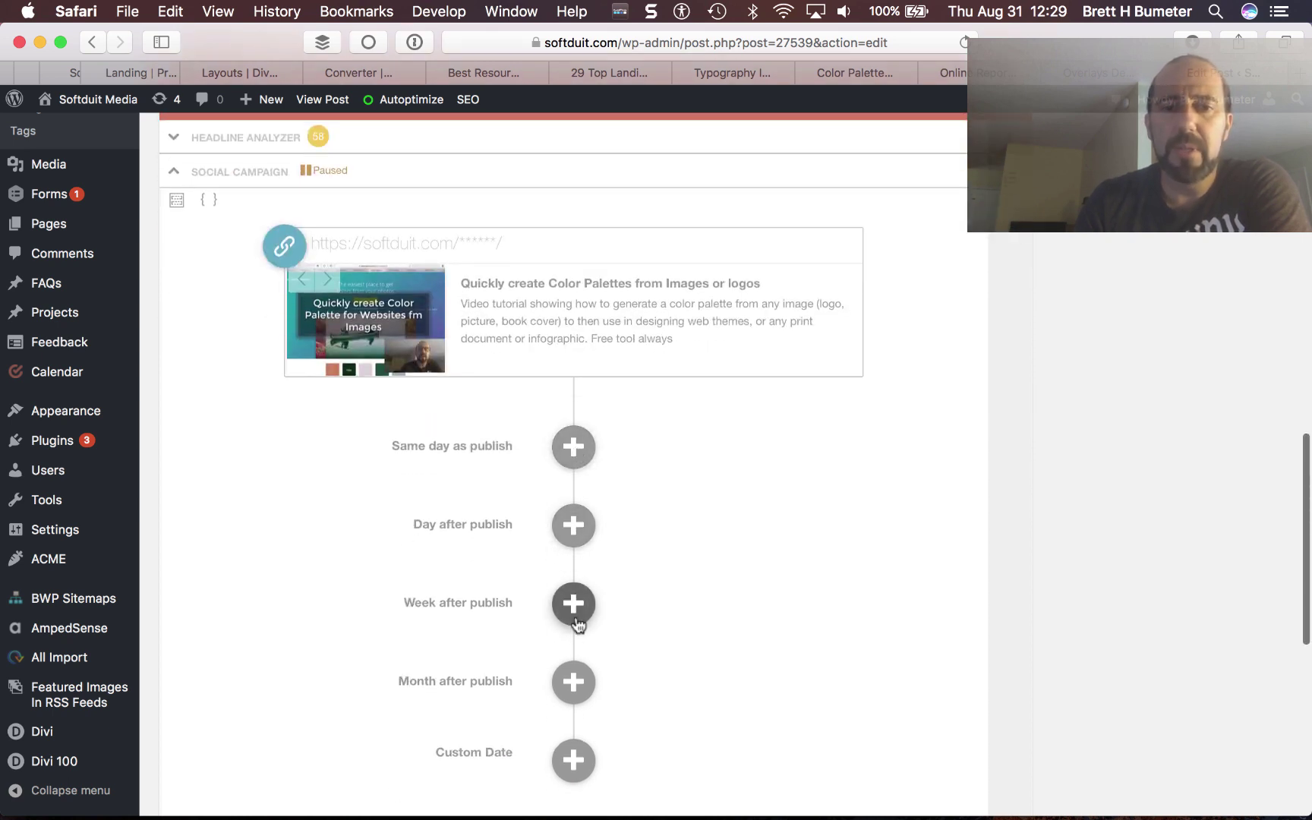
scroll(667, 665, down, 3)
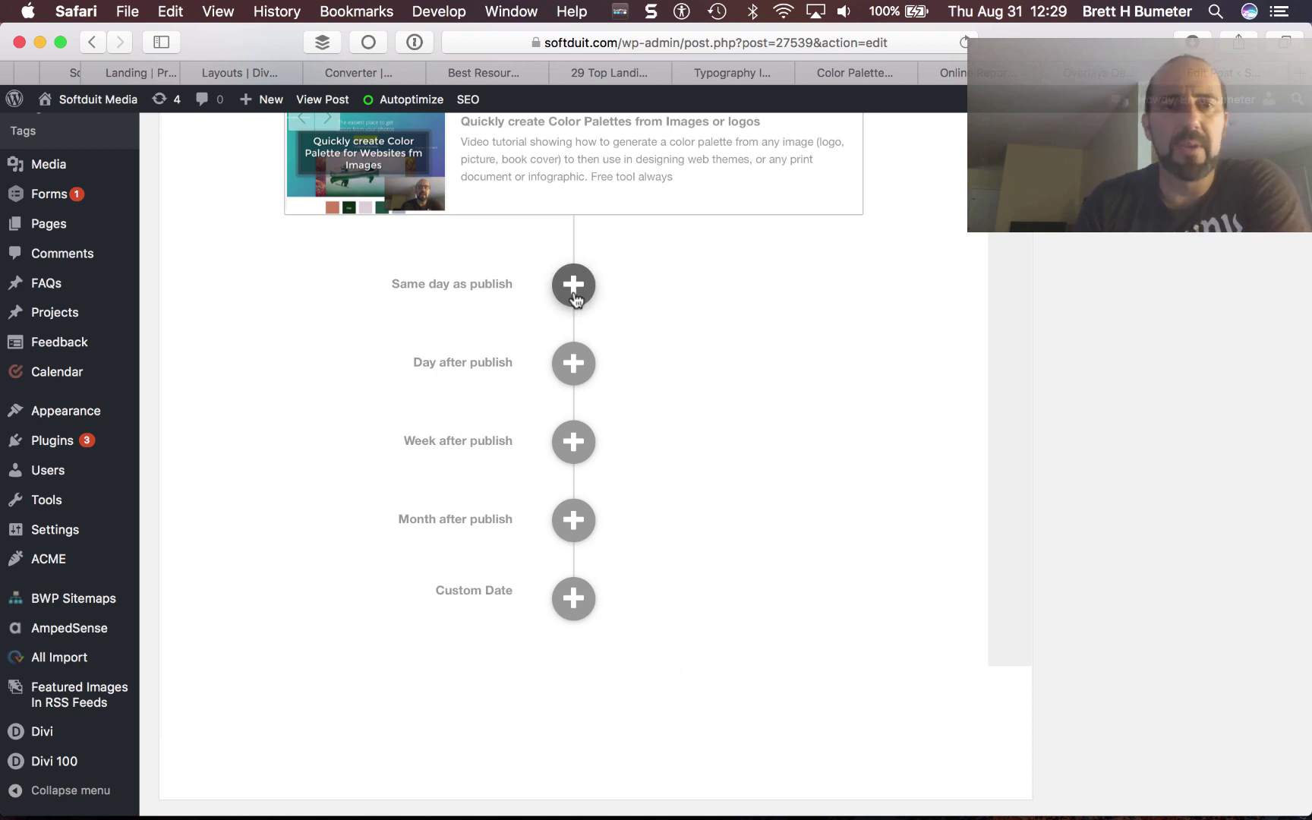
scroll(573, 296, up, 4)
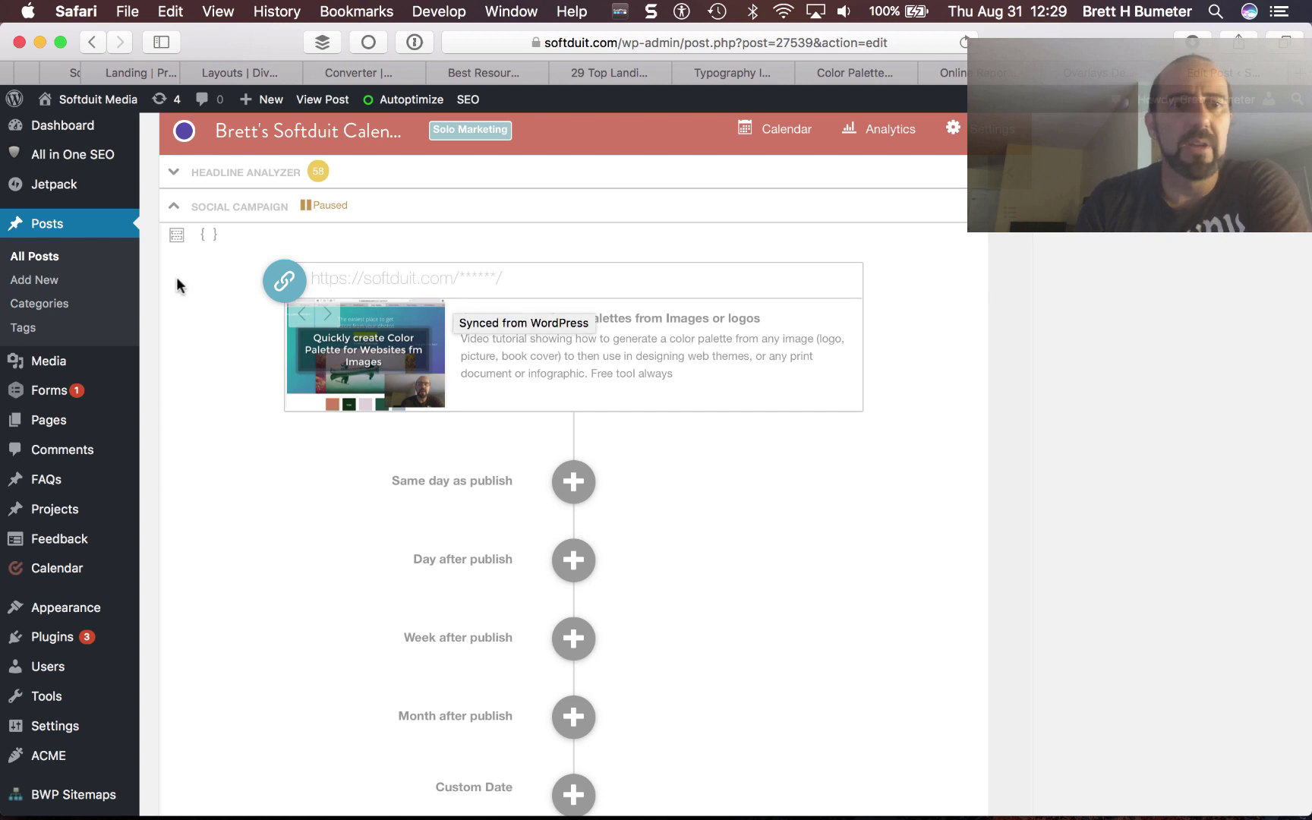
click(181, 238)
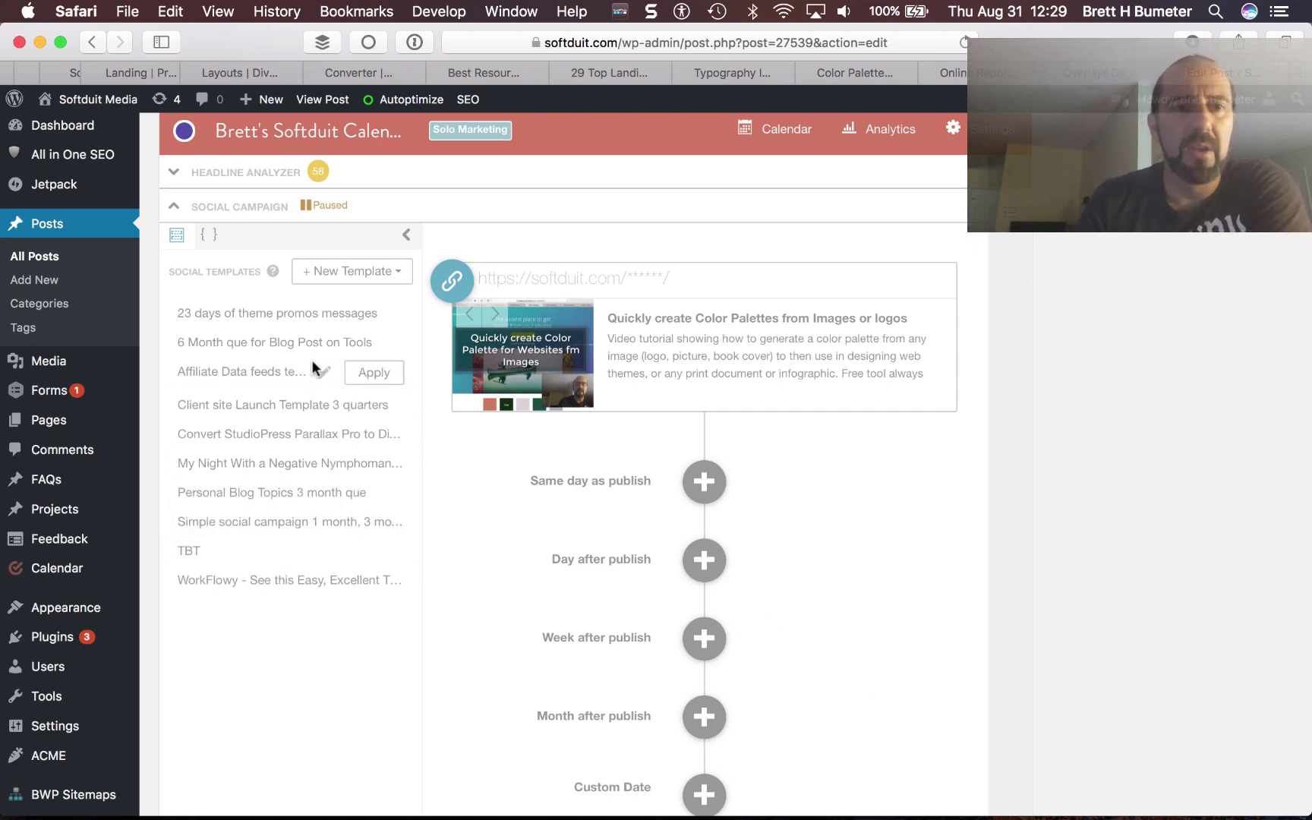
- Load the saved social template "6 Month que for Blog Post on Tools" for preview and examine its same-day messages for each social account
click(368, 349)
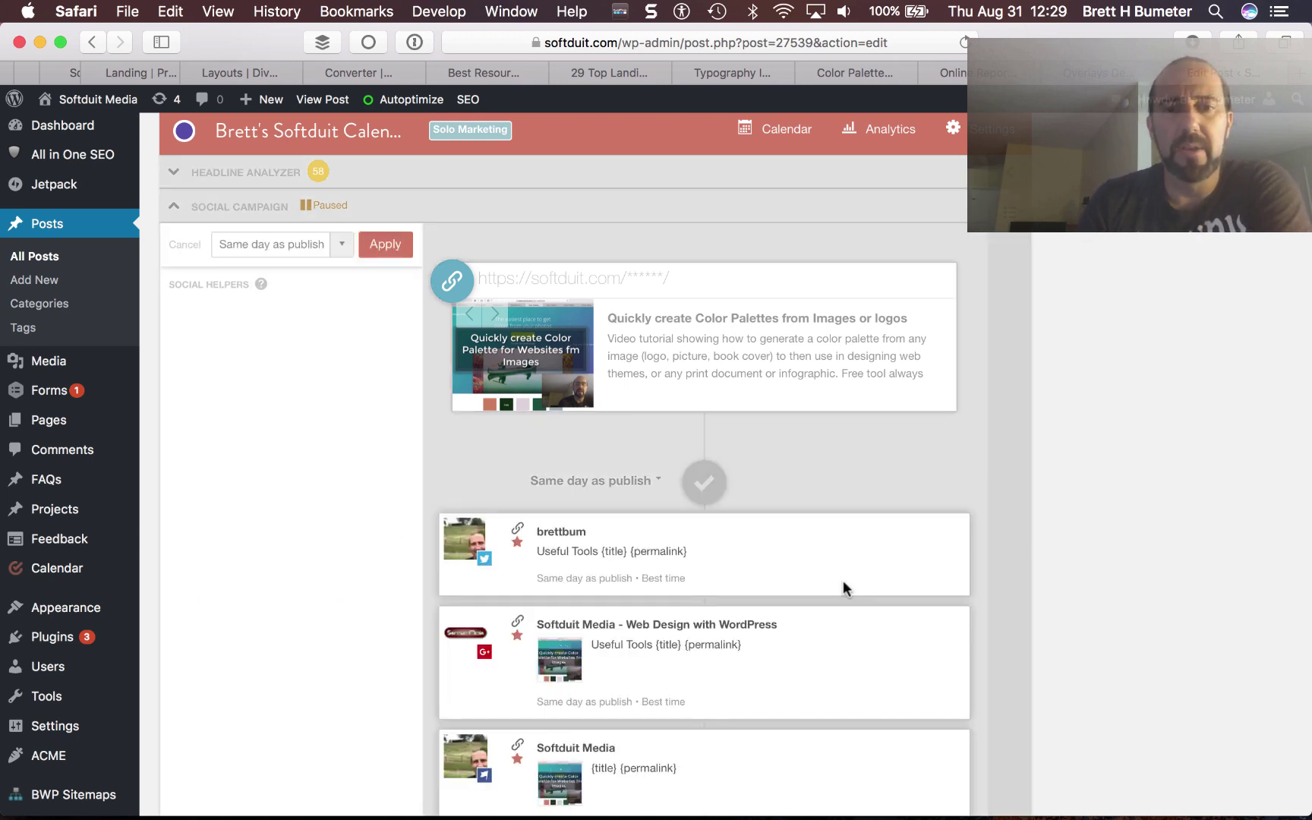
scroll(843, 580, down, 4)
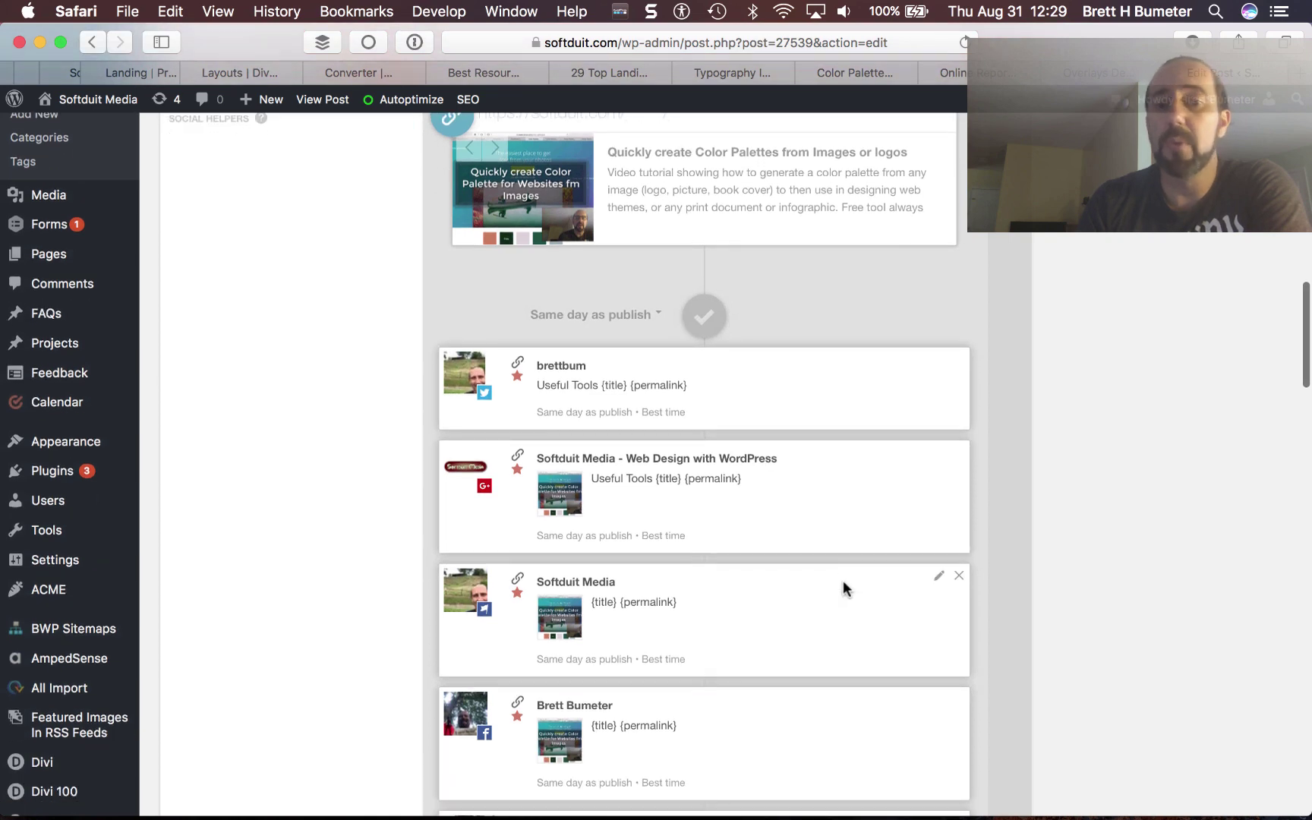
scroll(842, 580, down, 10)
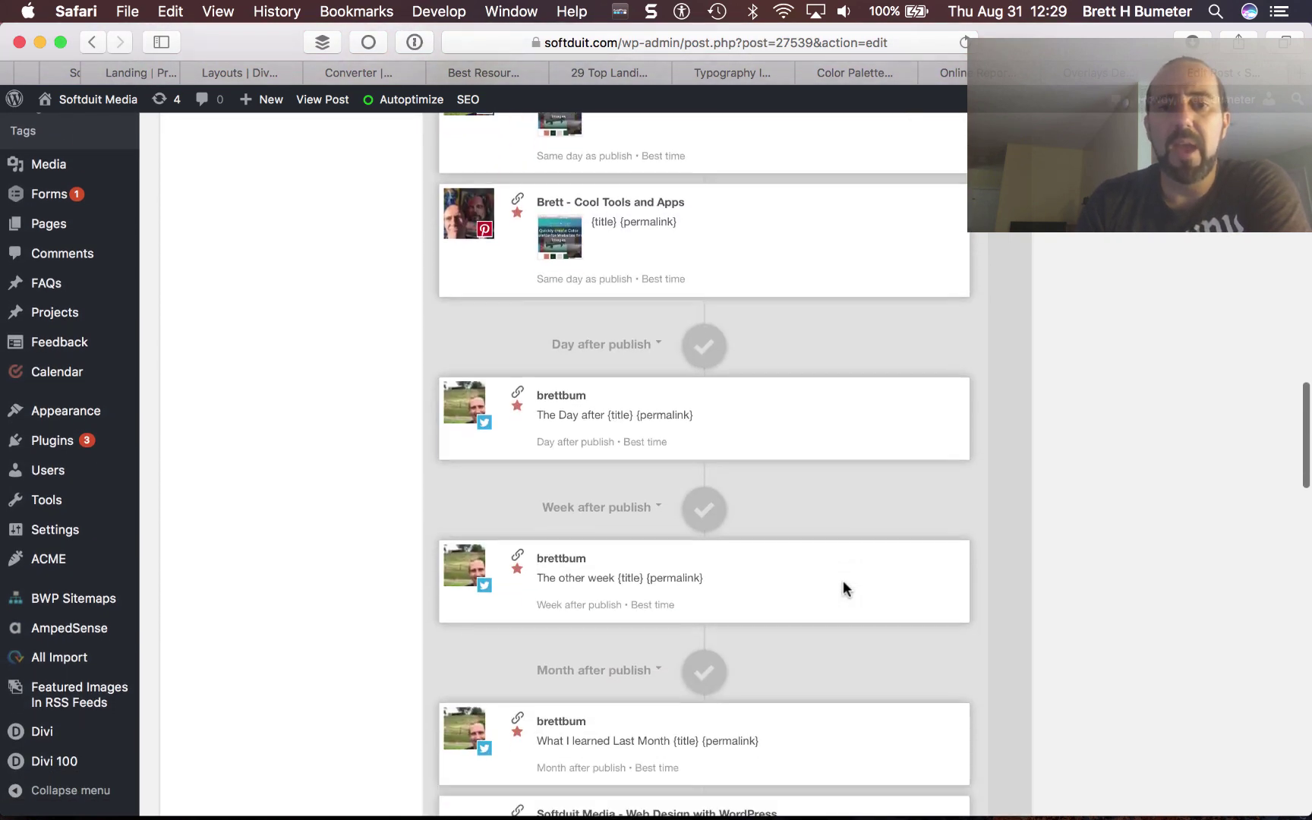
scroll(843, 580, up, 10)
scroll(842, 580, down, 3)
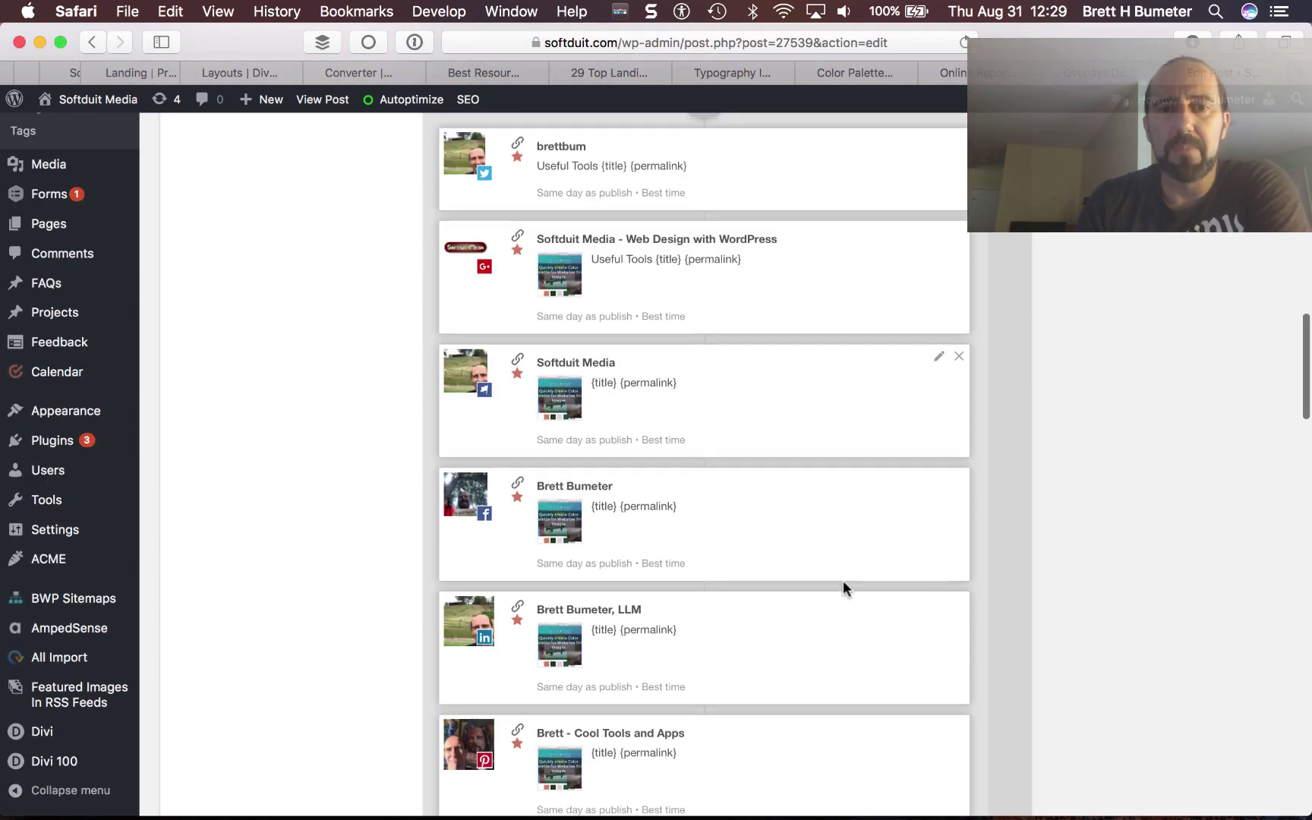
scroll(836, 504, up, 2)
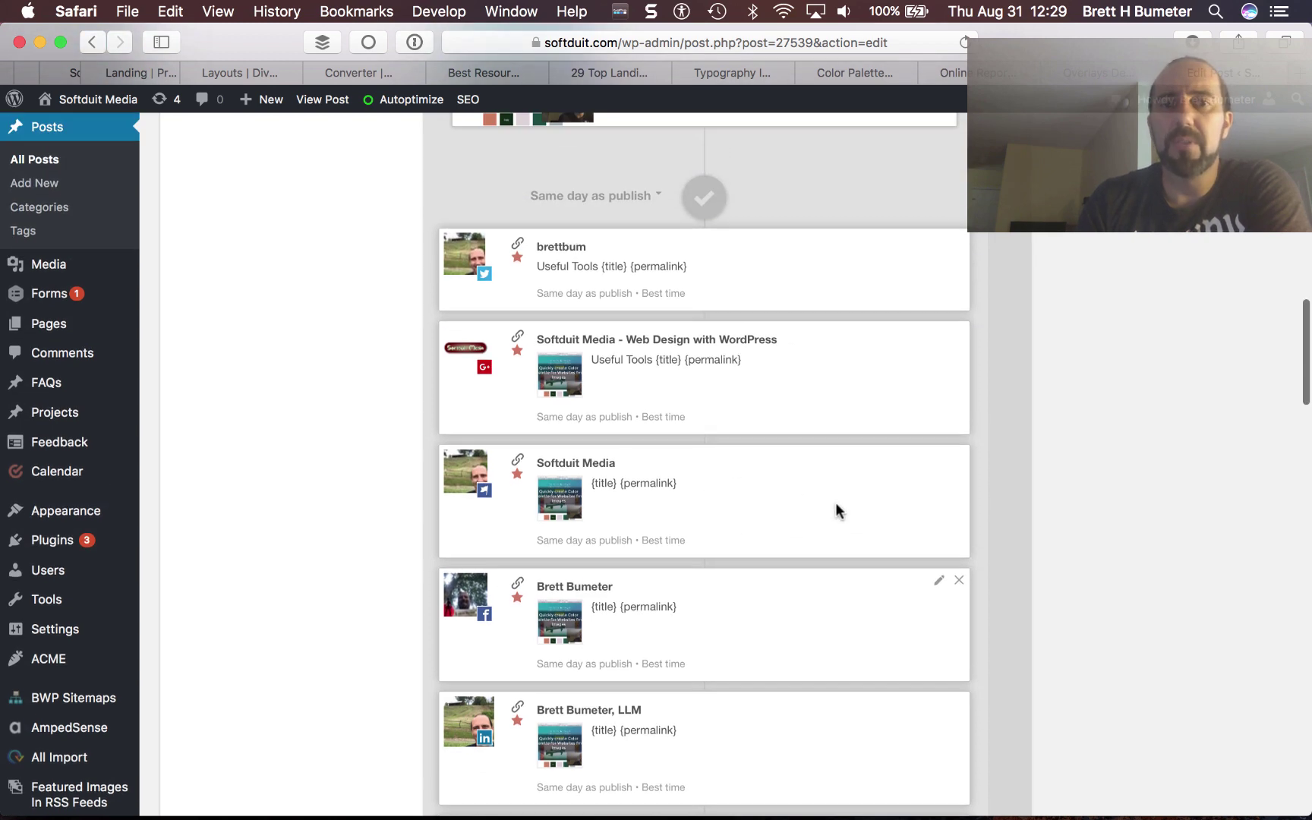
scroll(836, 504, down, 4)
scroll(835, 502, up, 3)
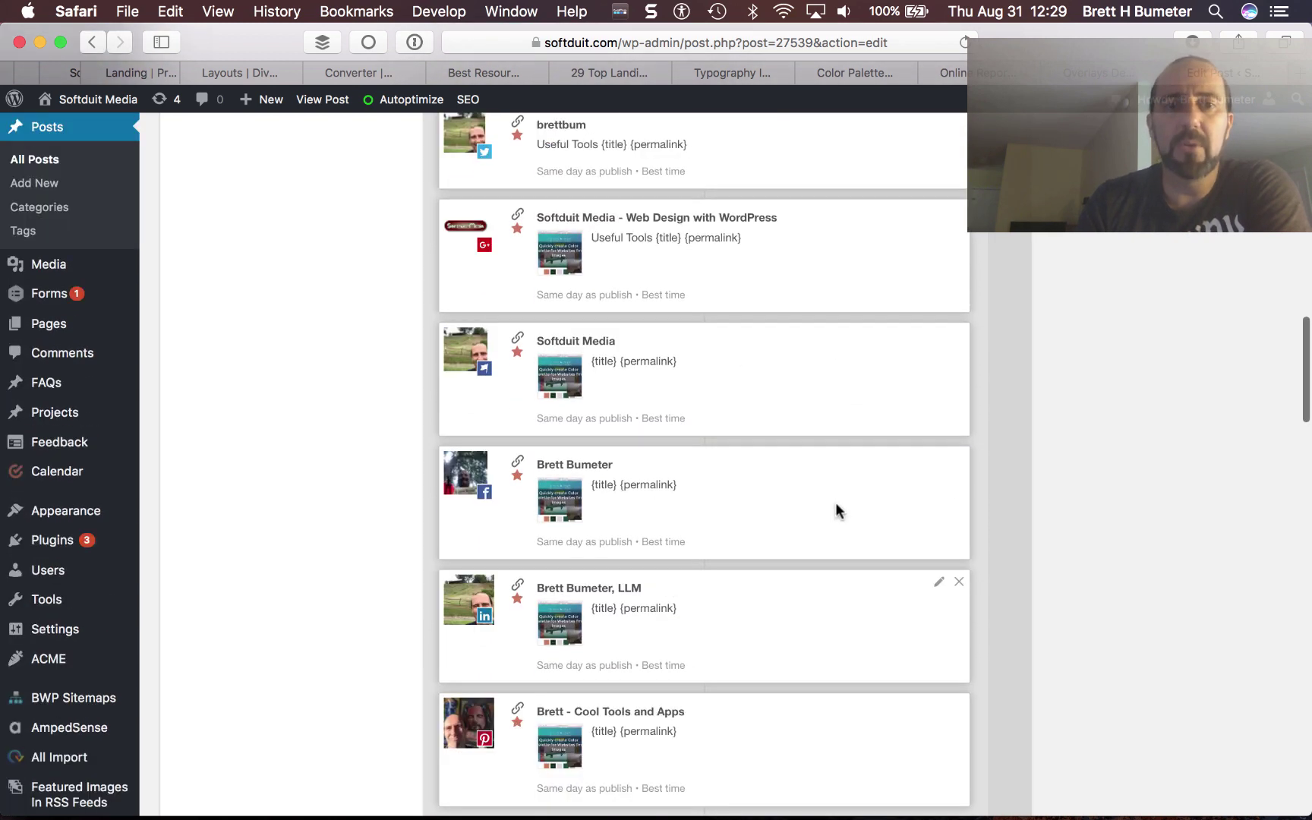
scroll(704, 391, down, 4)
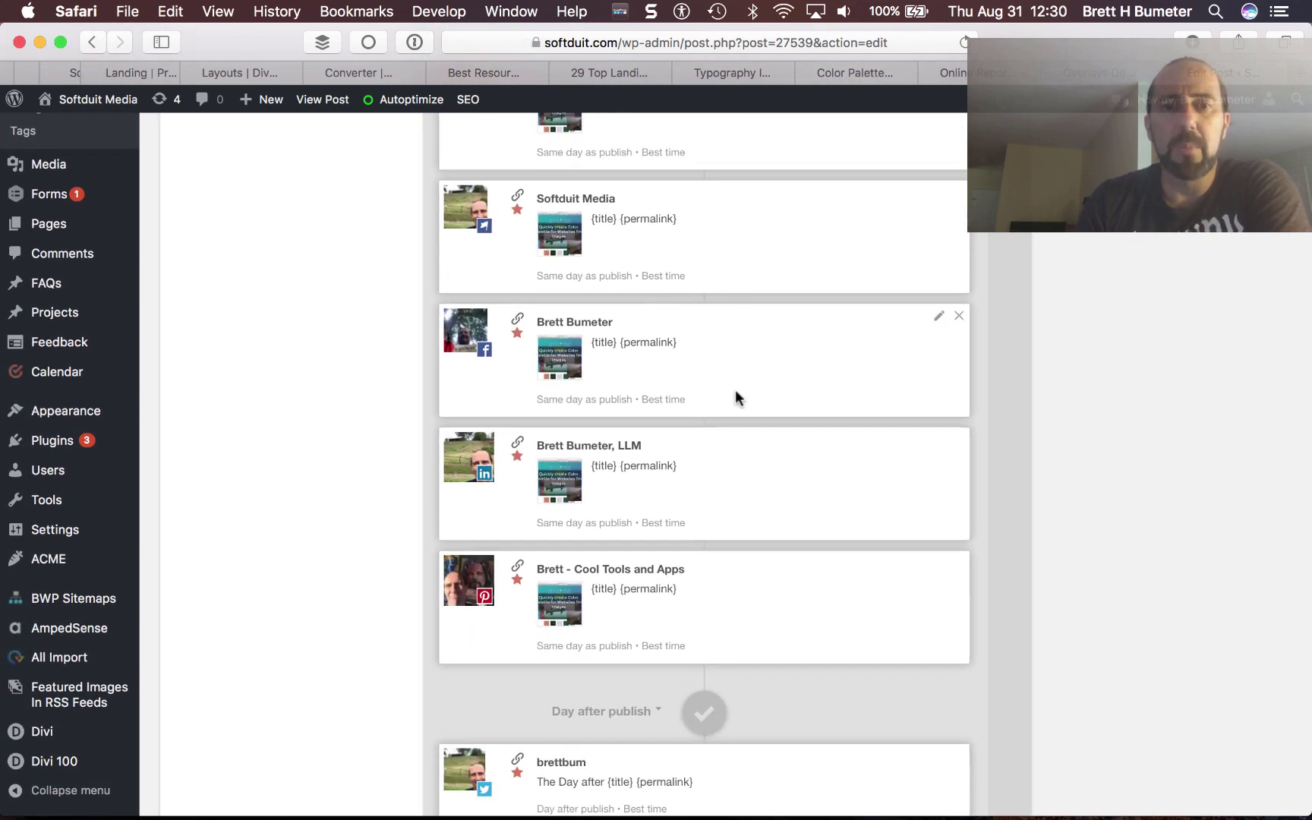
scroll(734, 394, down, 2)
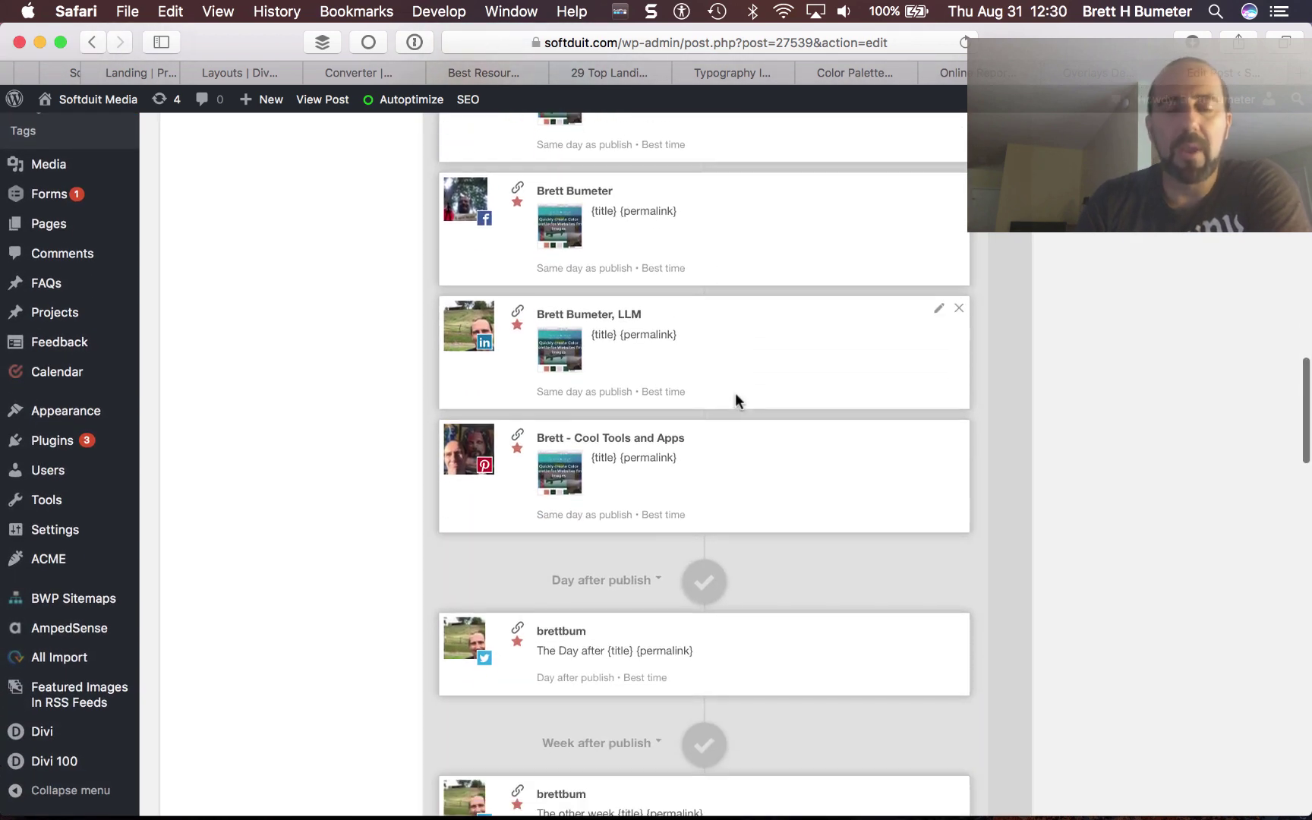
scroll(735, 393, down, 1)
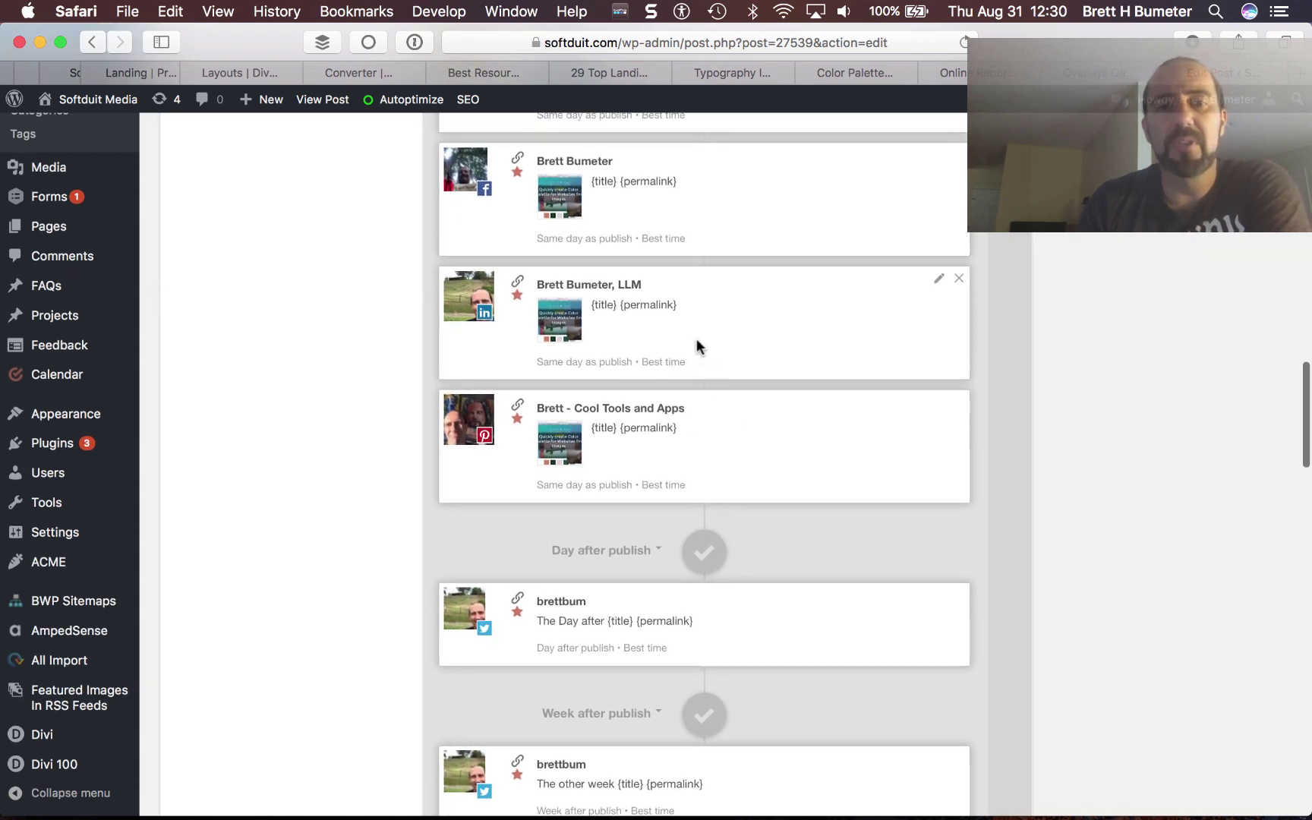
- Examine the template's scheduled messages from the day after publish through 183 days after publish
scroll(775, 435, down, 5)
scroll(775, 442, down, 1)
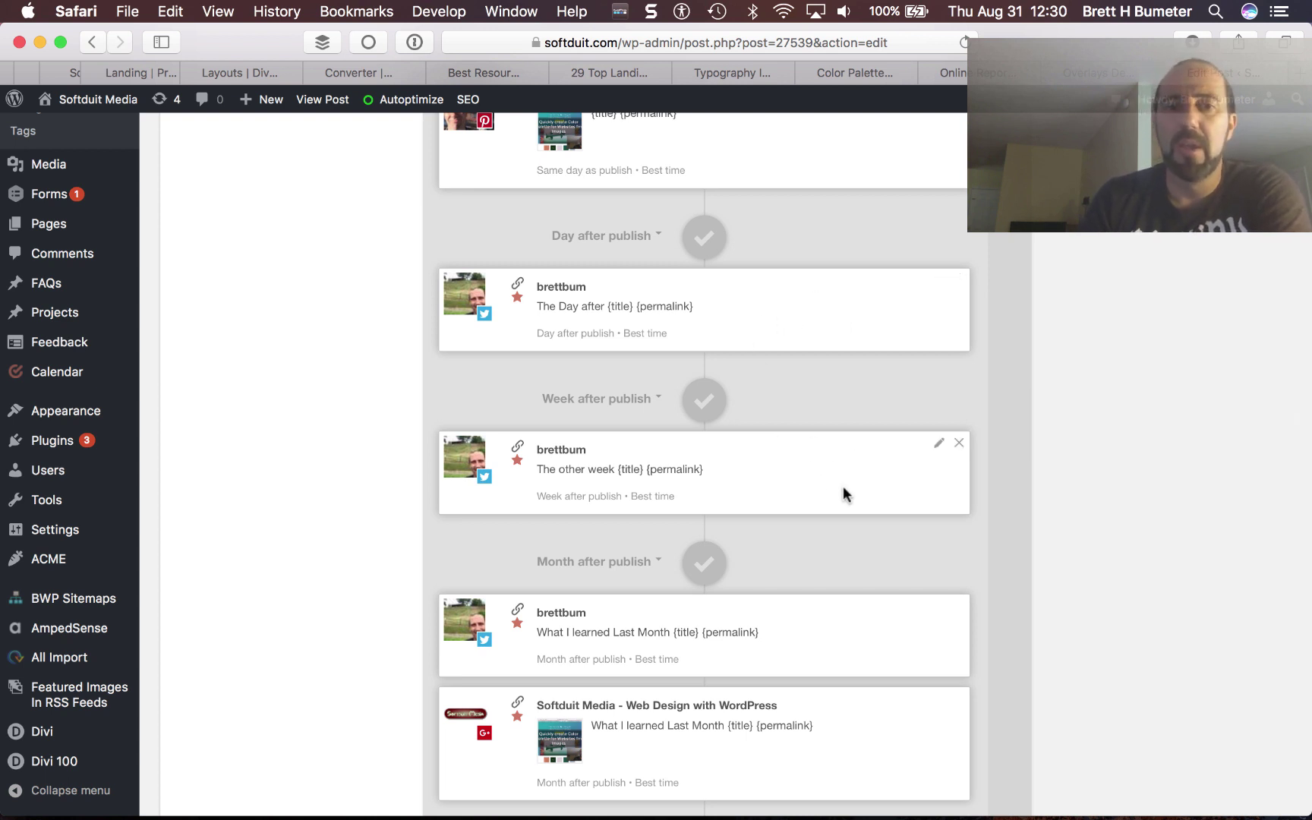
scroll(842, 490, down, 2)
scroll(842, 493, down, 2)
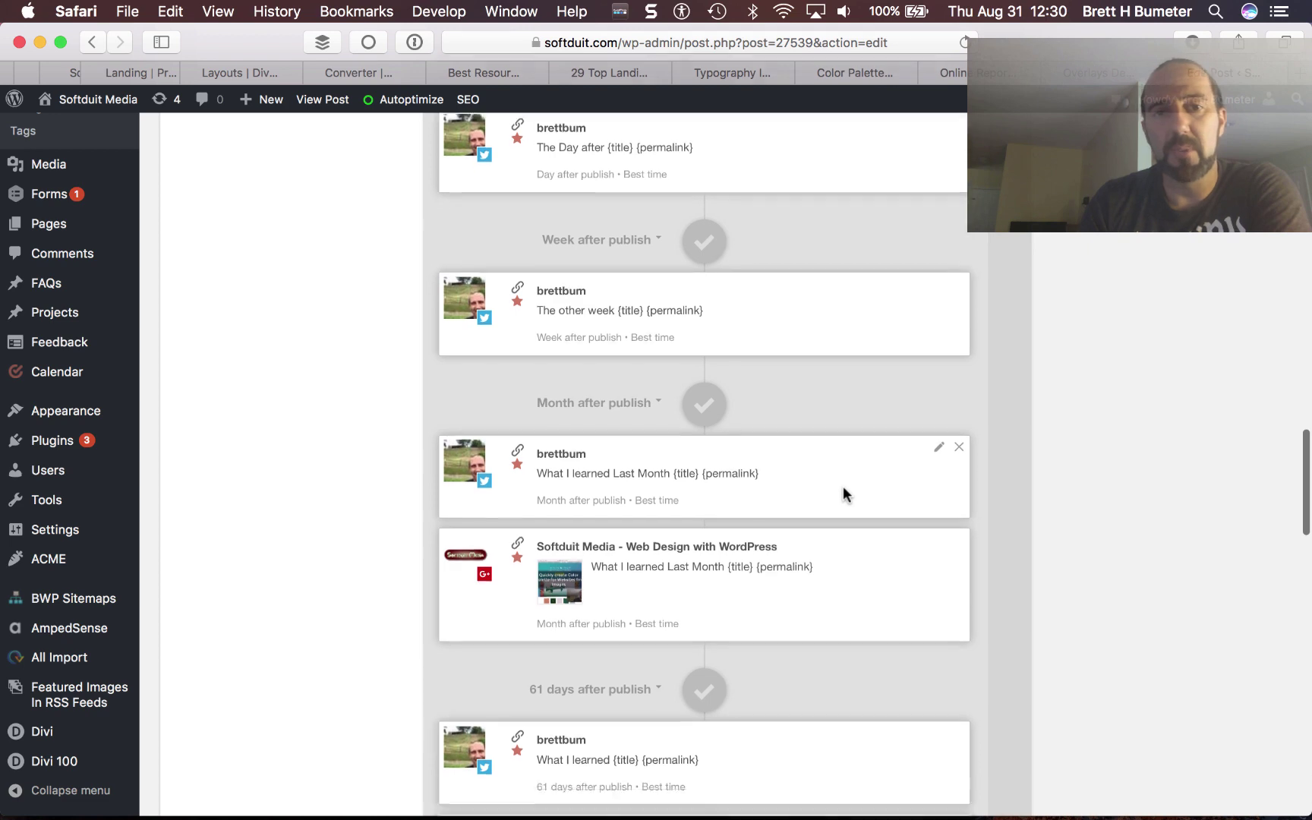
scroll(764, 539, down, 10)
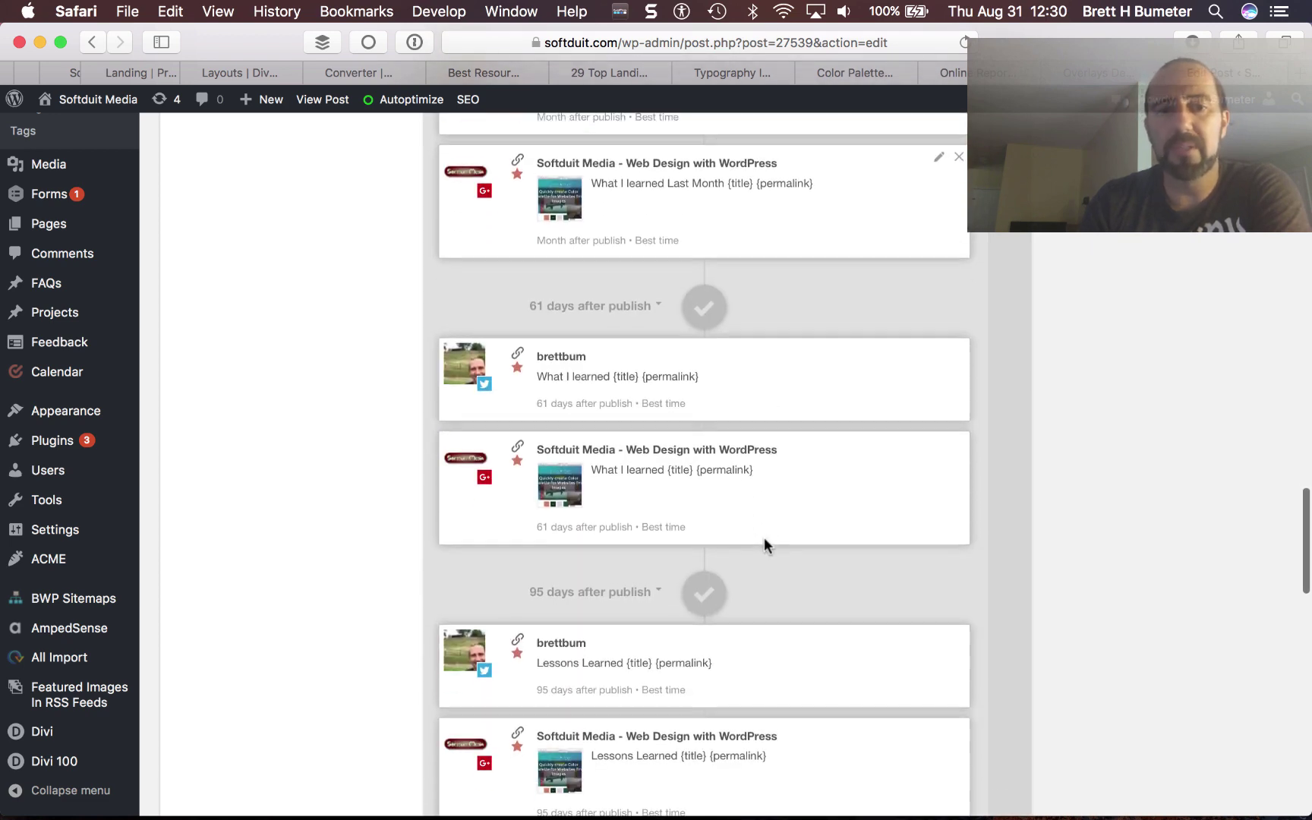
scroll(764, 539, down, 4)
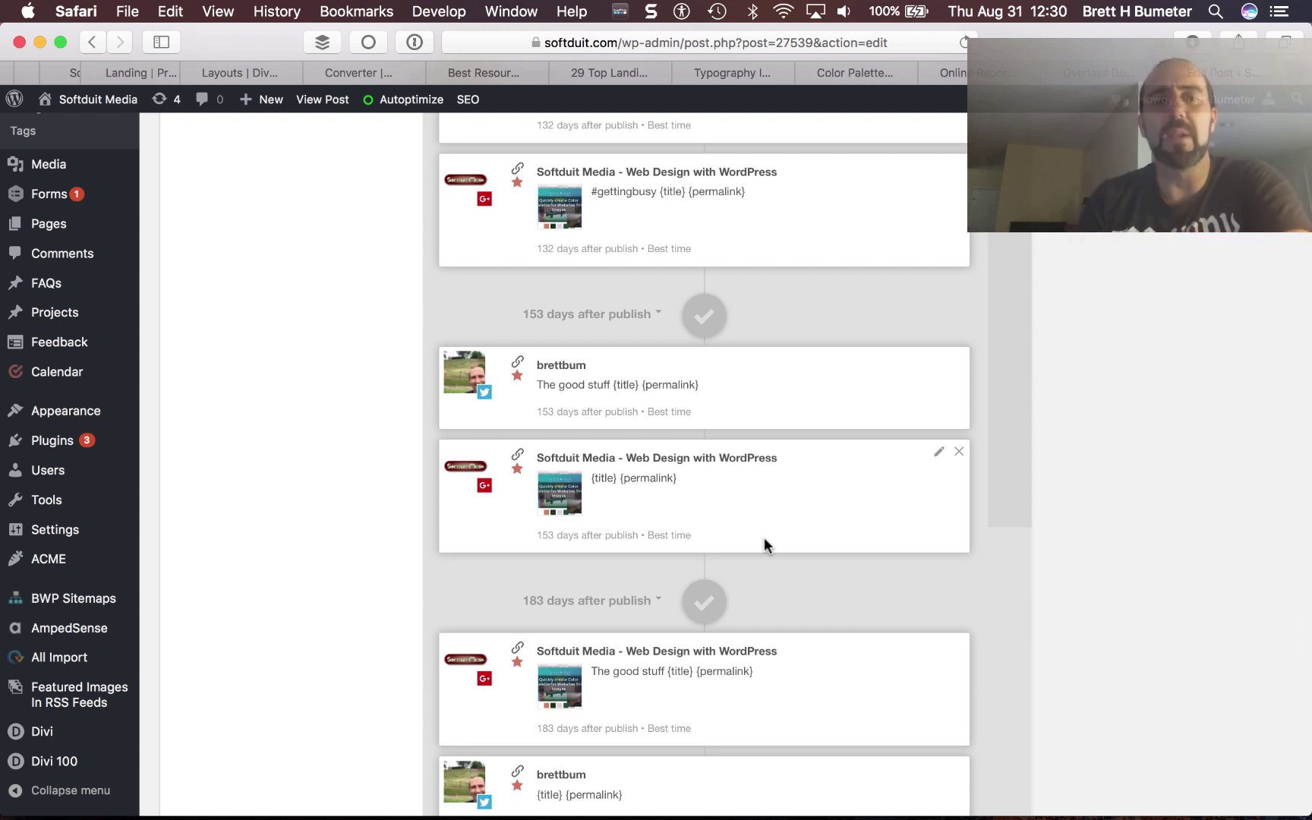
scroll(764, 537, down, 3)
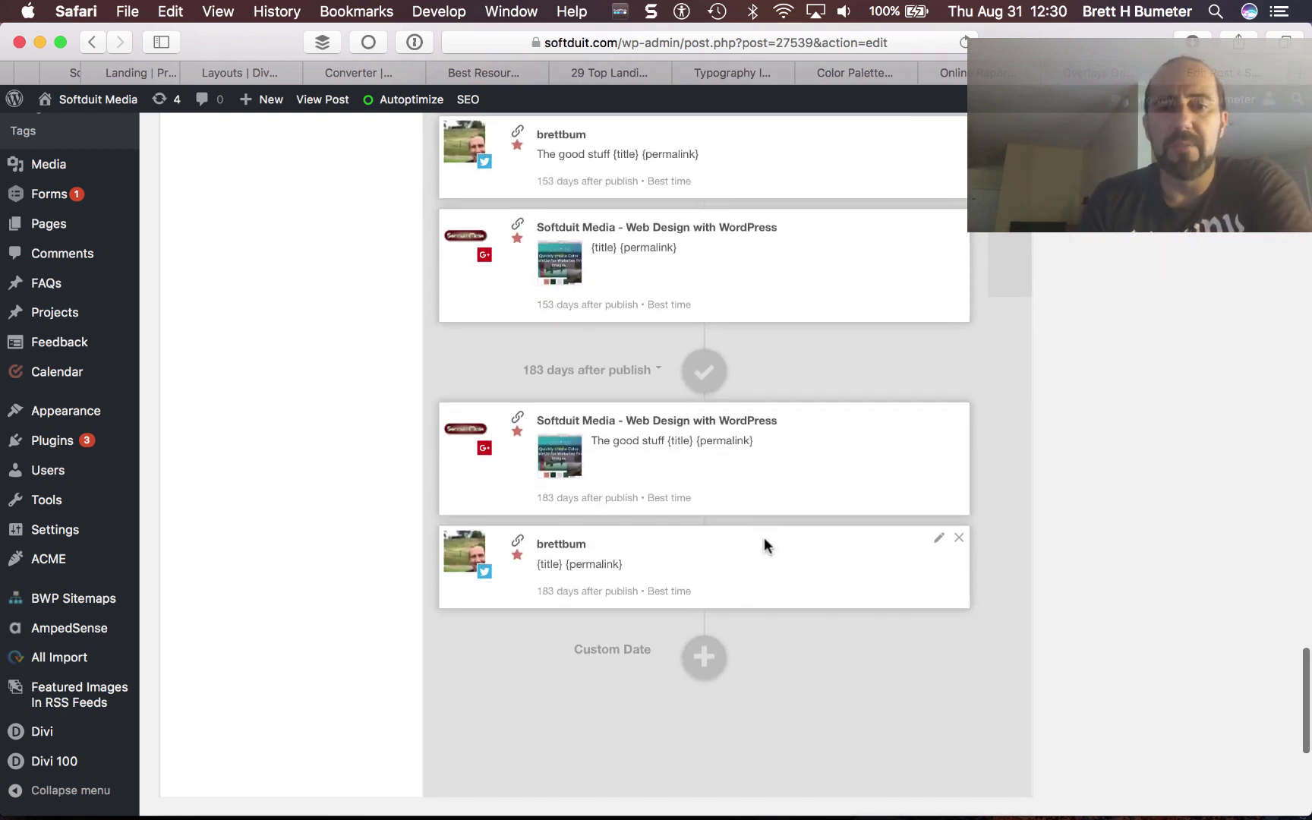
scroll(765, 539, up, 3)
scroll(764, 545, down, 3)
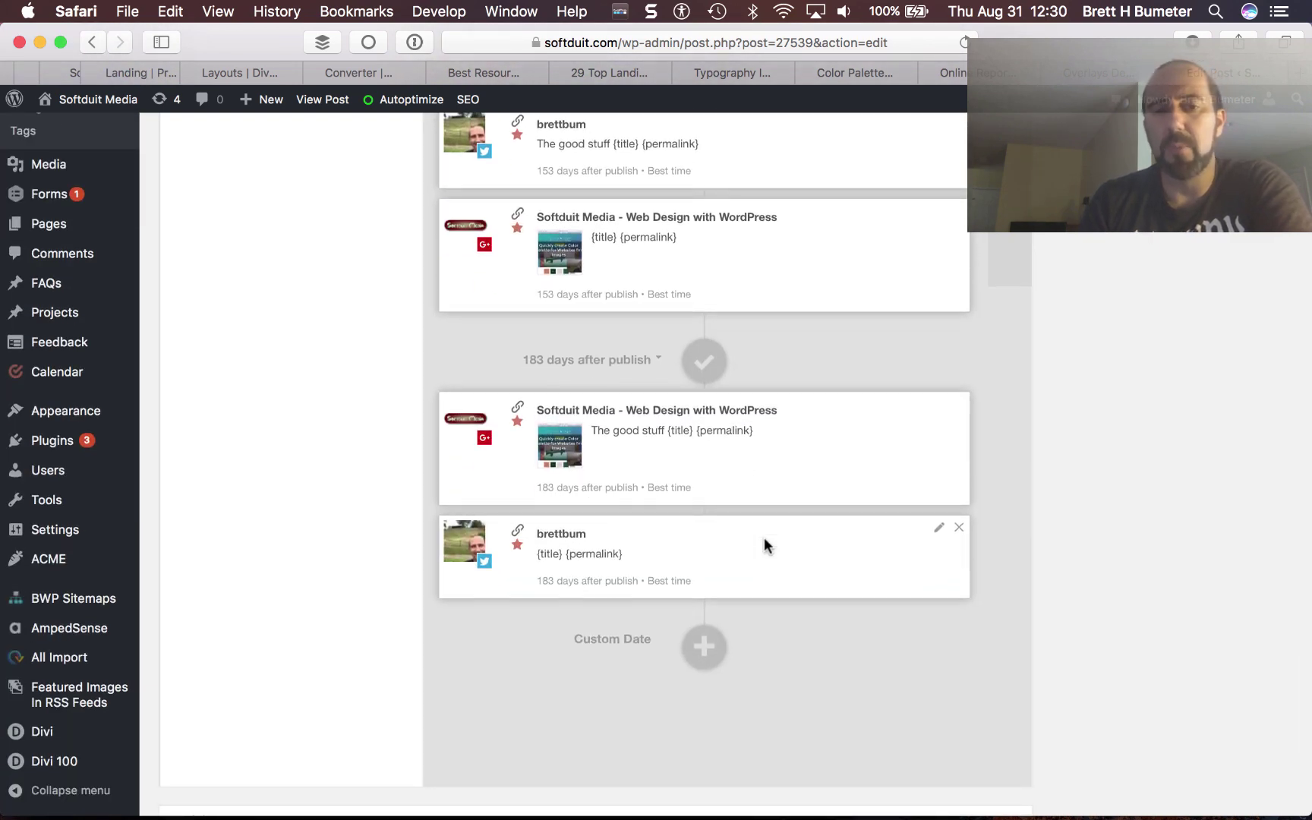
scroll(764, 539, down, 2)
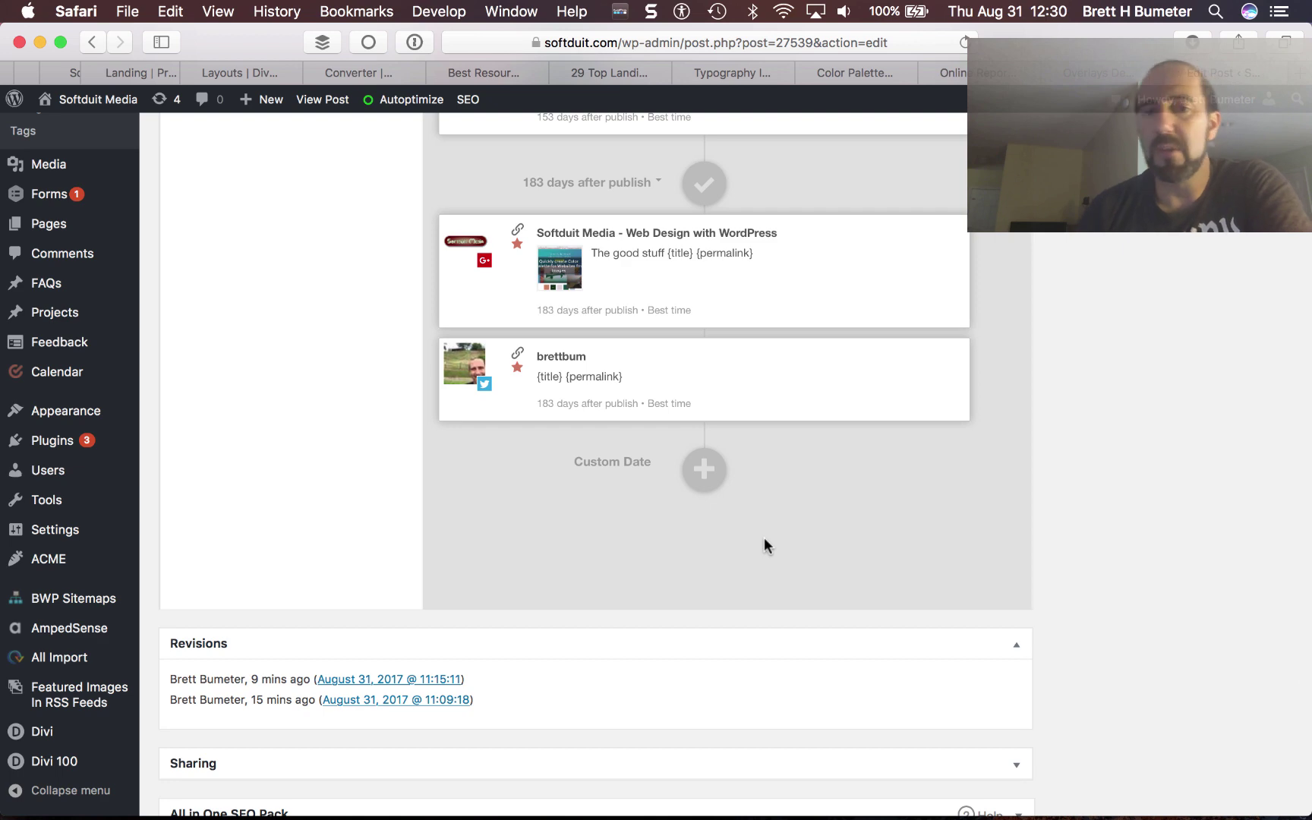
scroll(765, 545, up, 4)
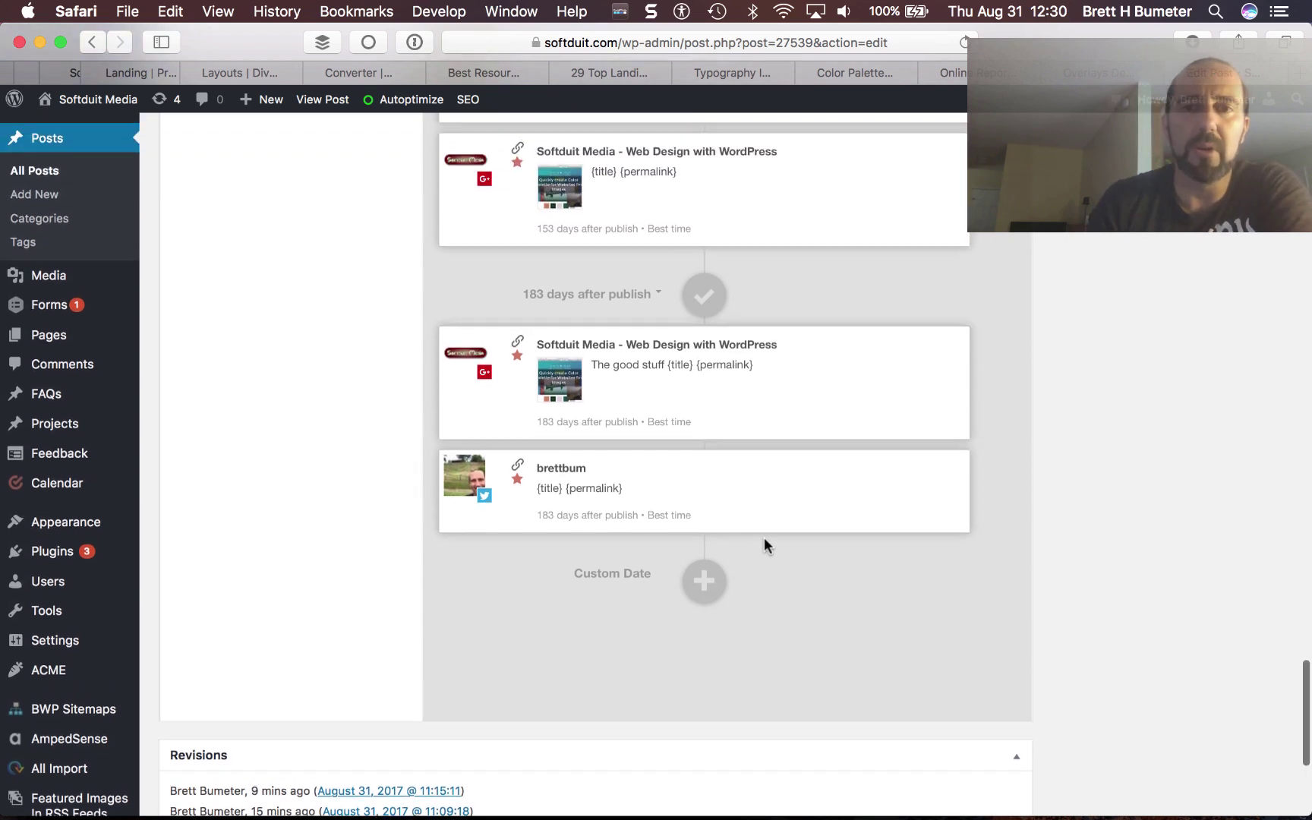
- Review the template's whole message timeline once more, and cancel applying the template, discarding the unsaved changes
scroll(764, 539, up, 15)
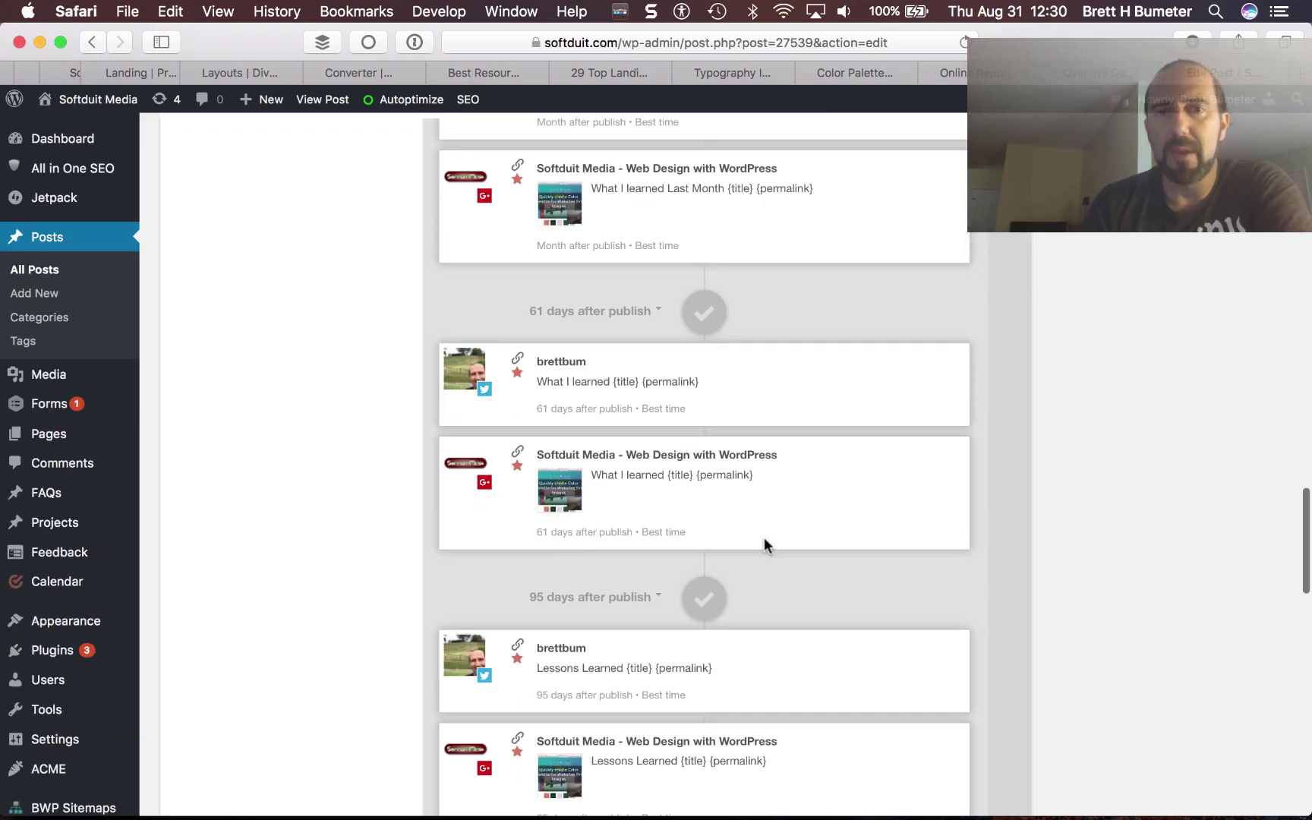
scroll(764, 541, up, 15)
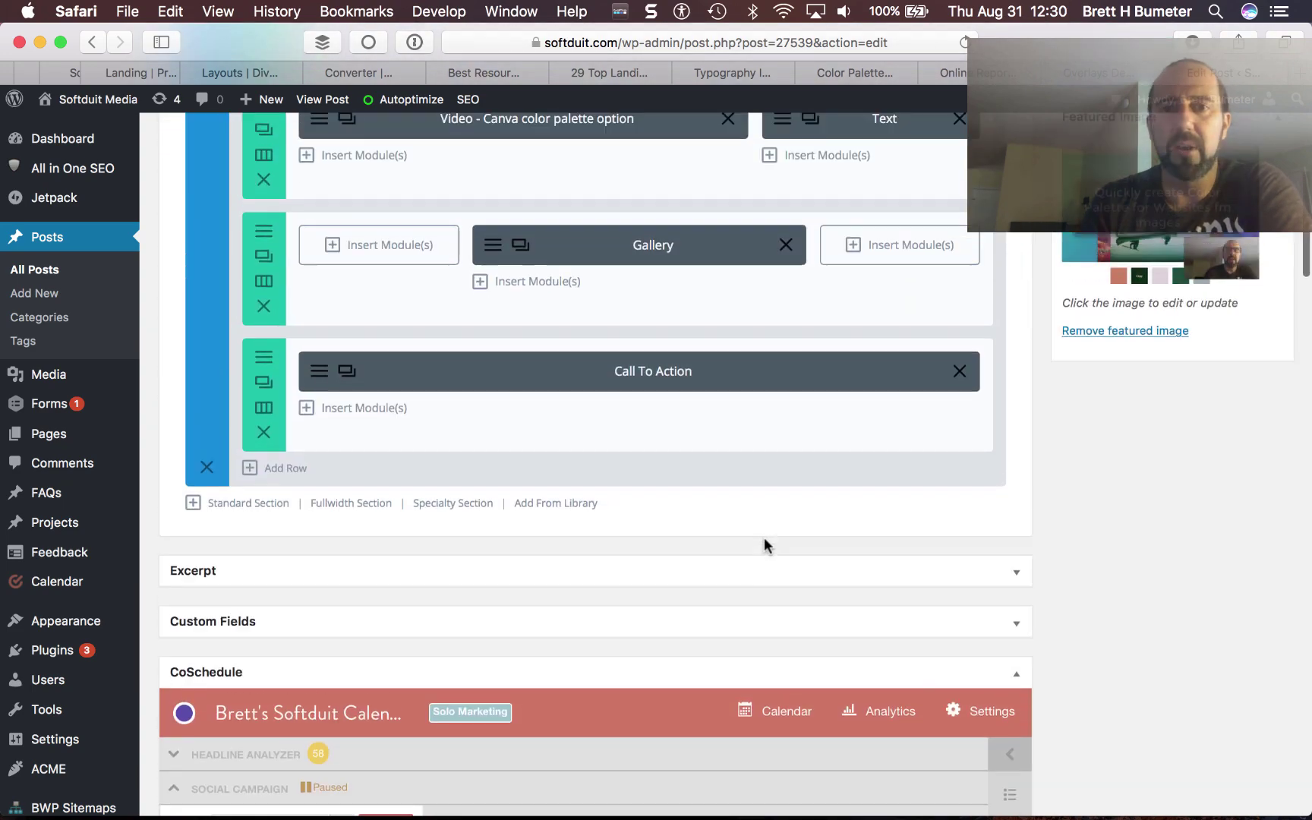
scroll(764, 544, down, 8)
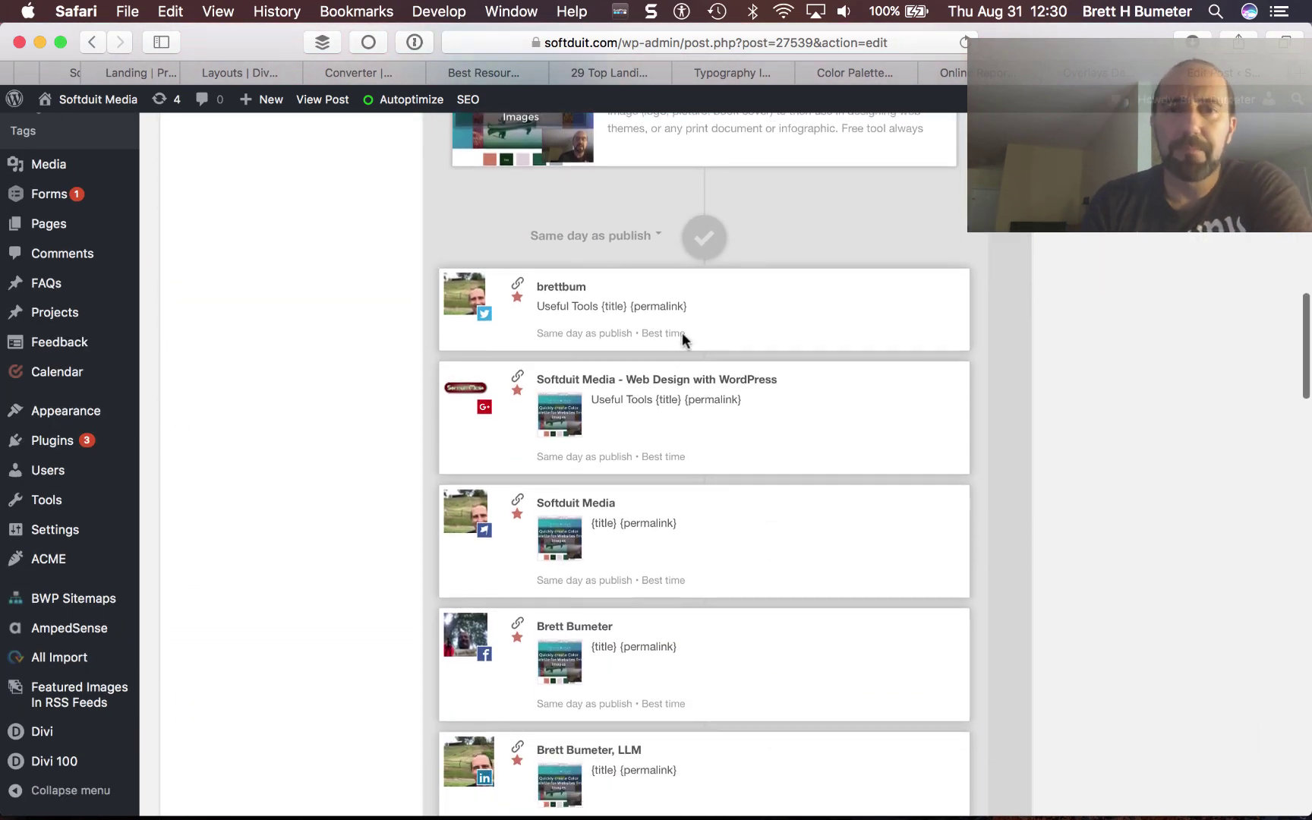
scroll(904, 412, up, 8)
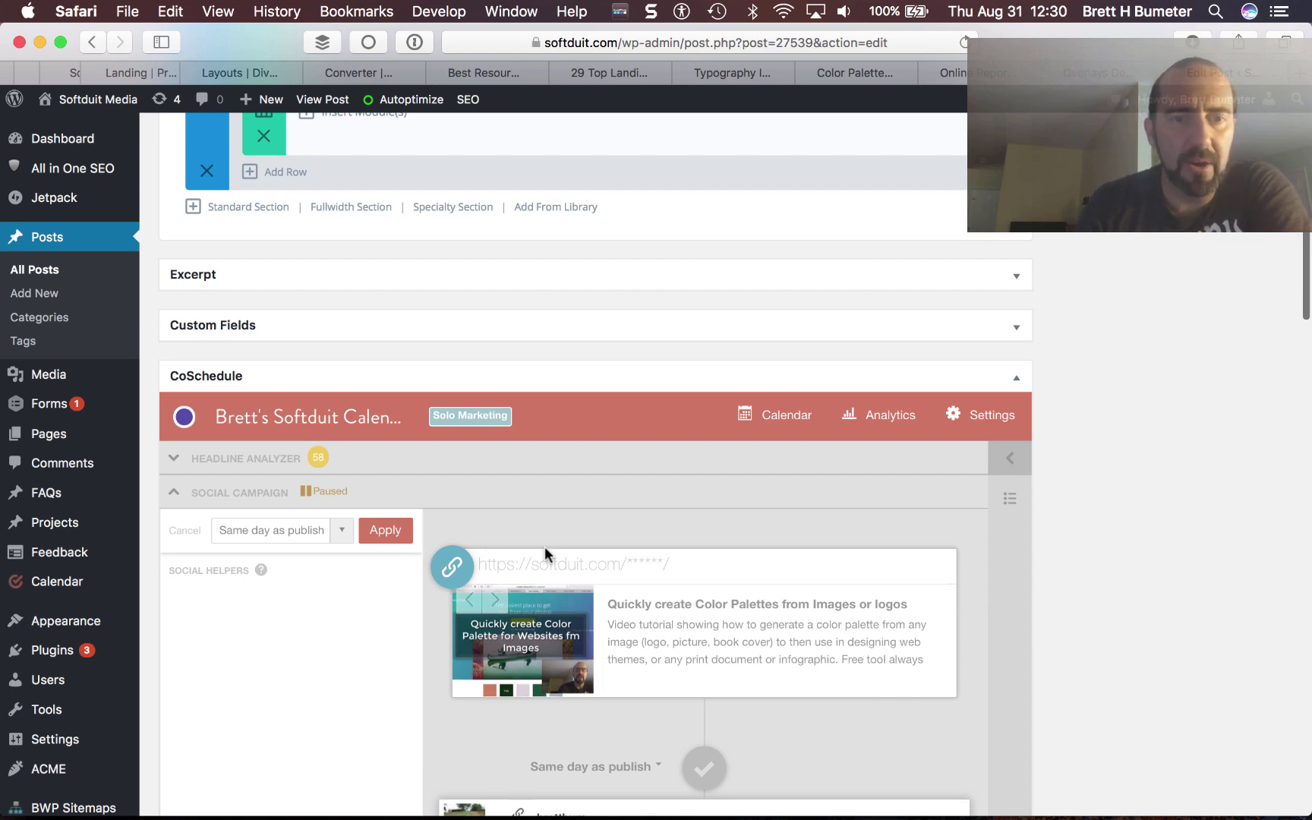
scroll(612, 523, down, 4)
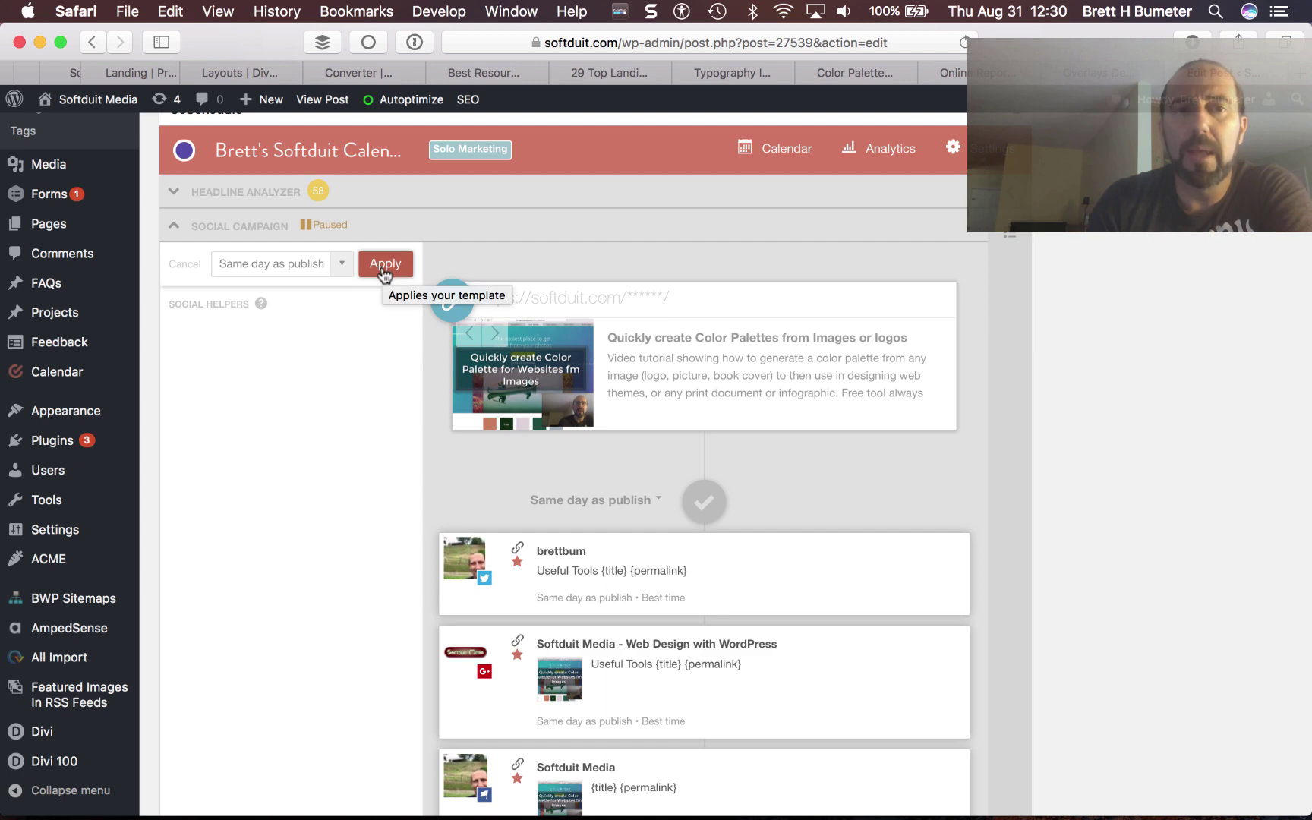
scroll(395, 462, down, 15)
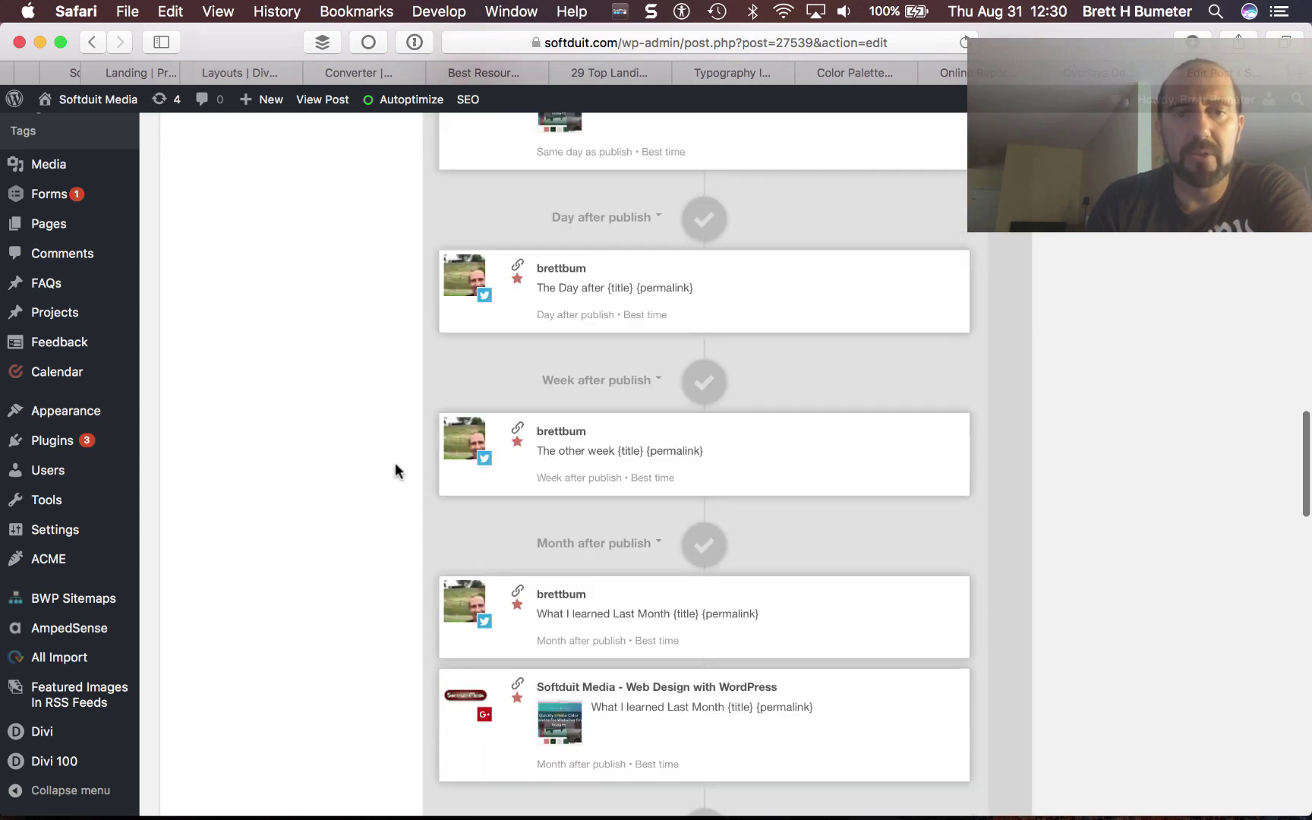
scroll(395, 462, down, 15)
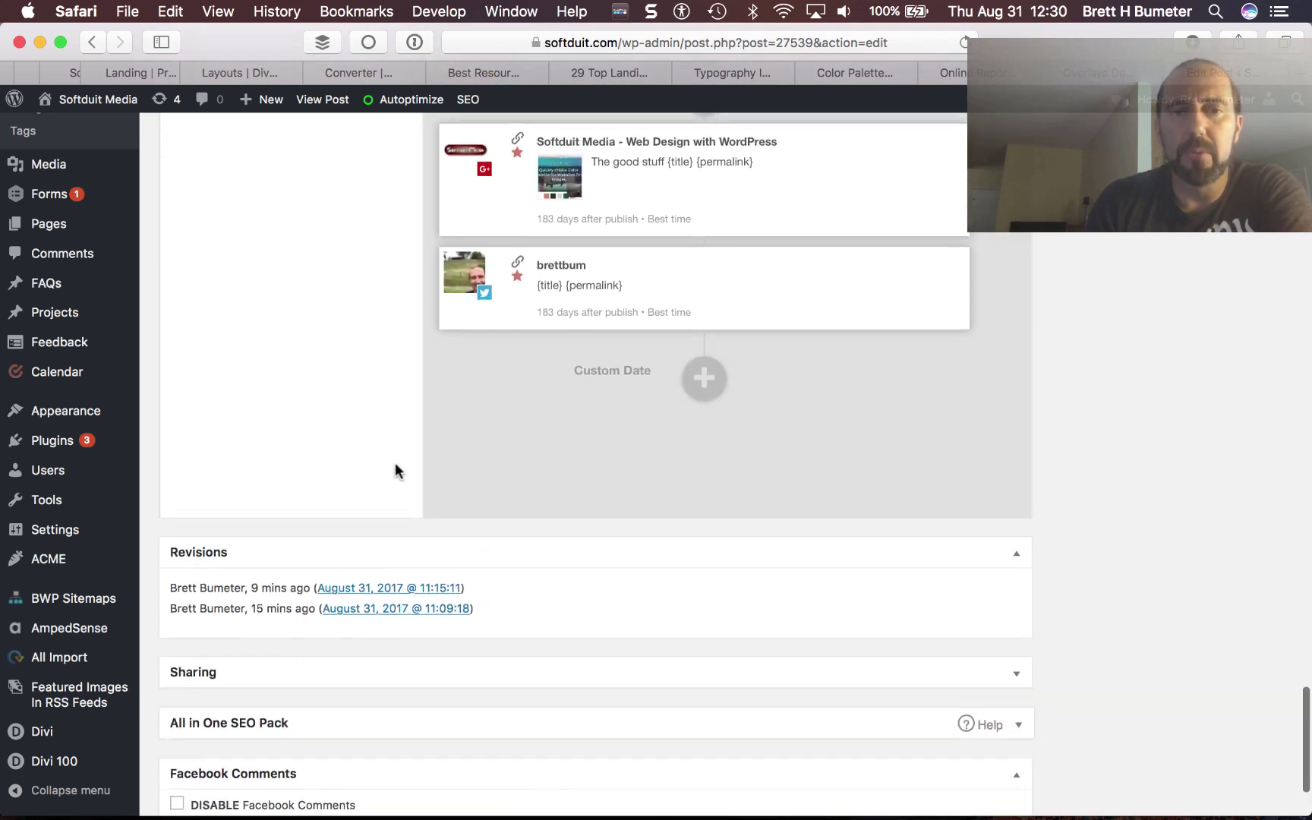
scroll(394, 462, up, 8)
scroll(395, 471, up, 15)
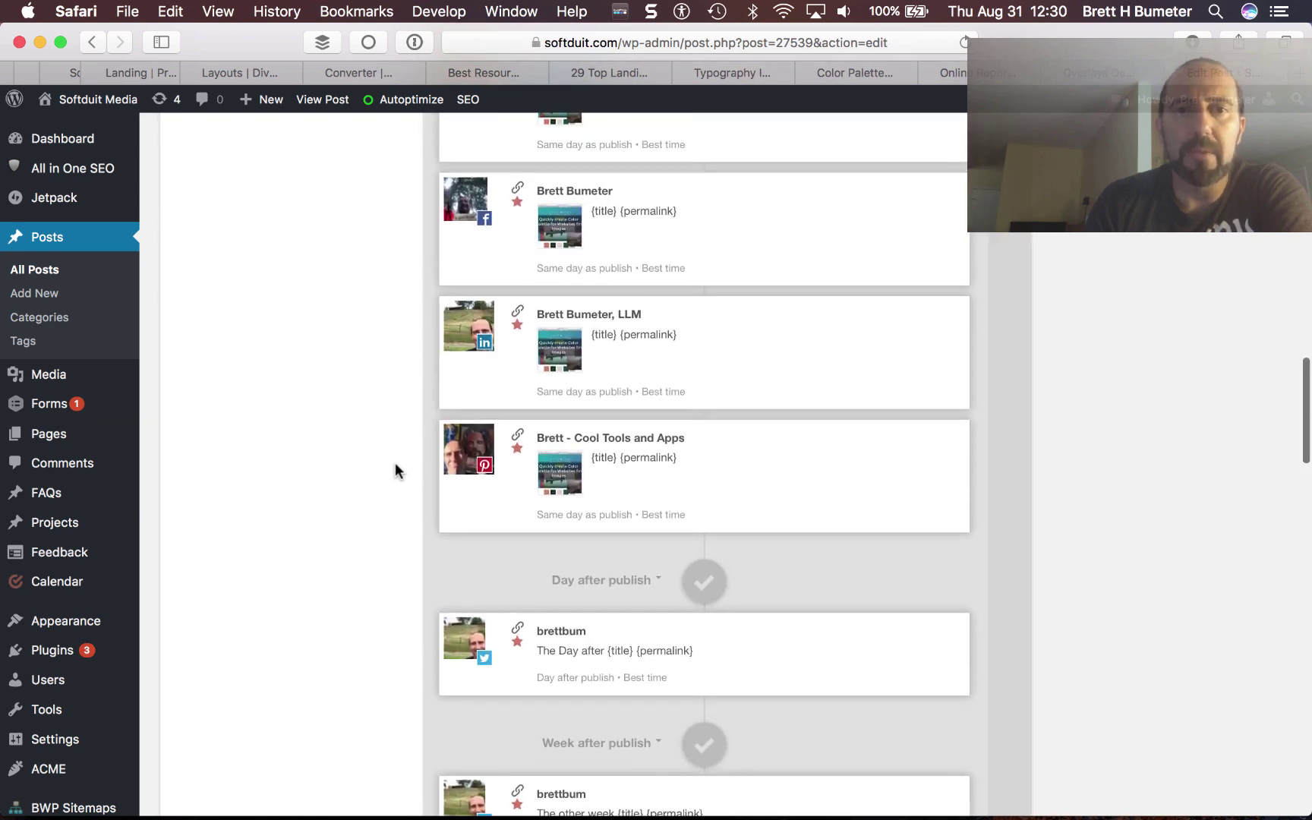
scroll(394, 464, up, 3)
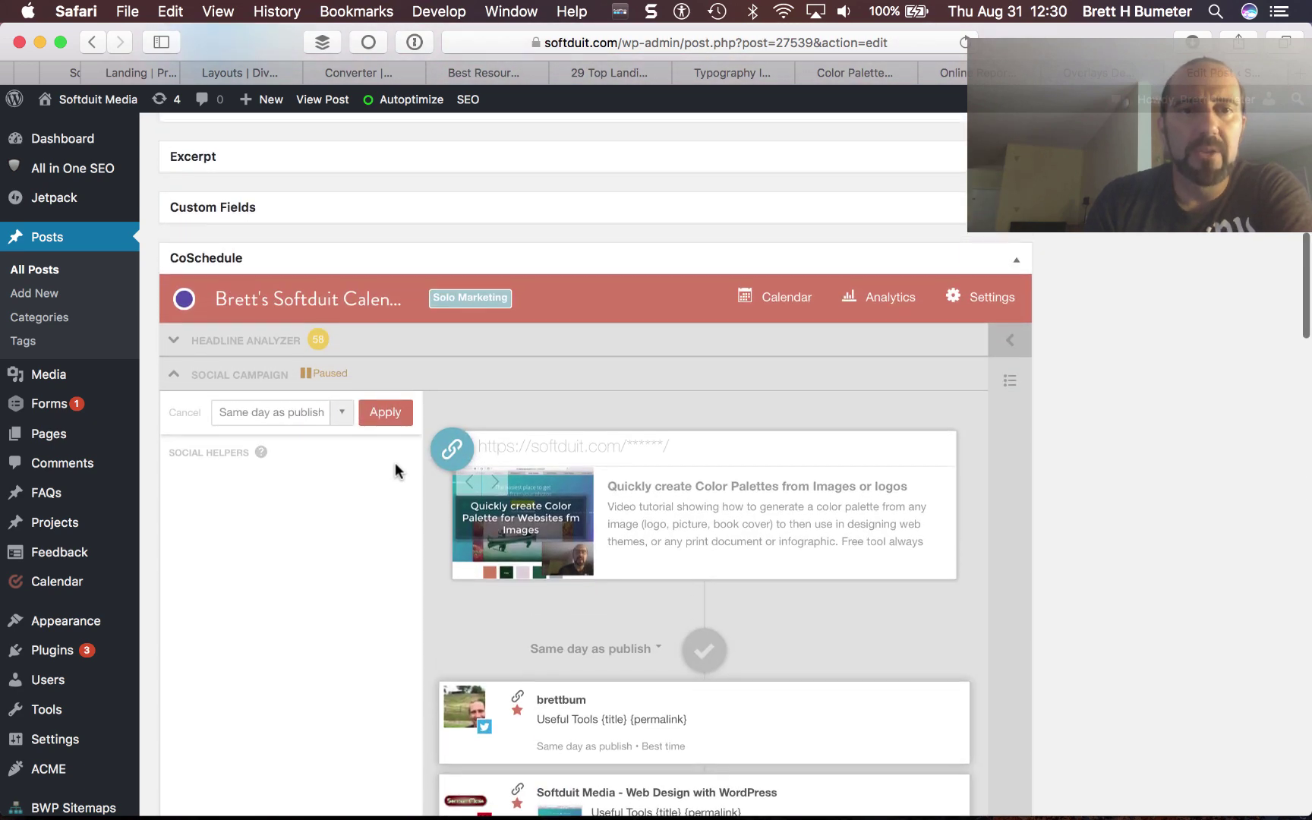
click(188, 414)
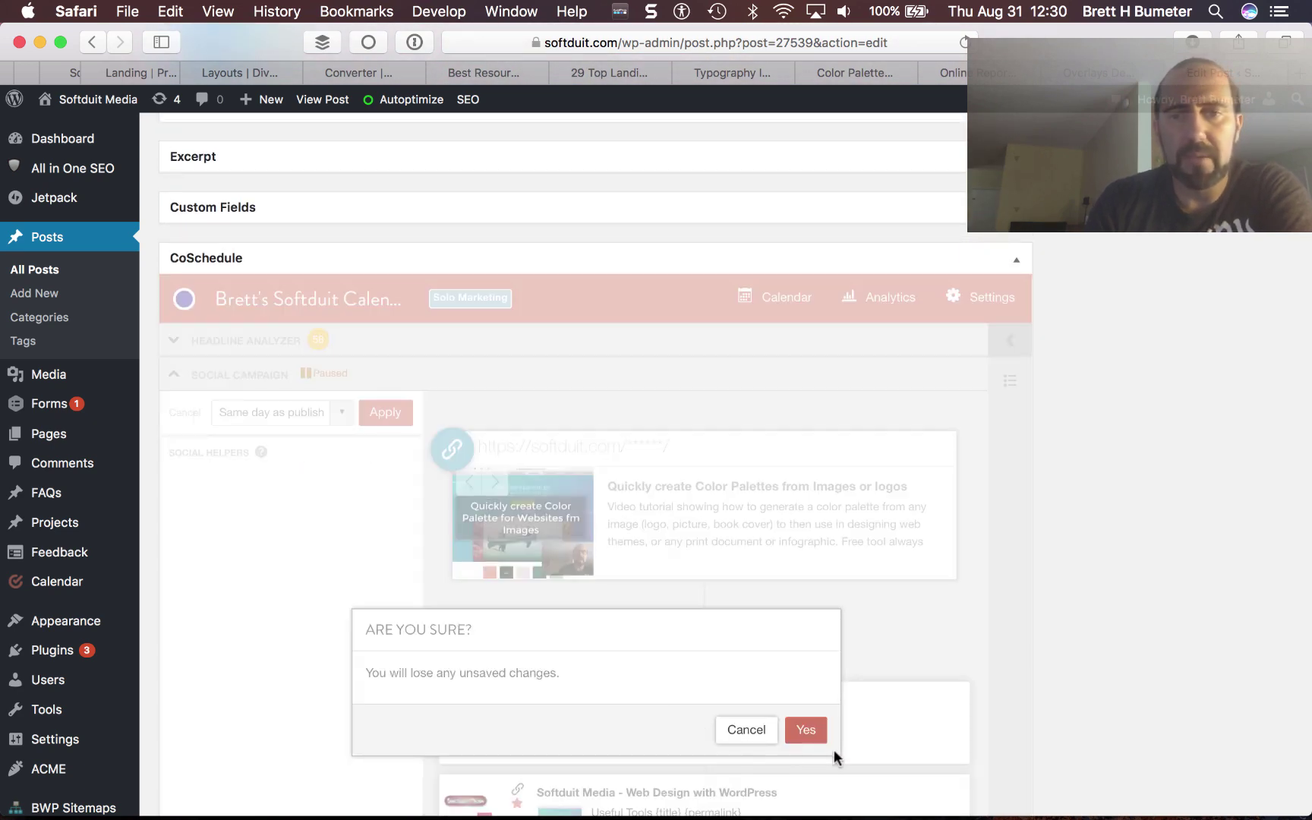
click(807, 731)
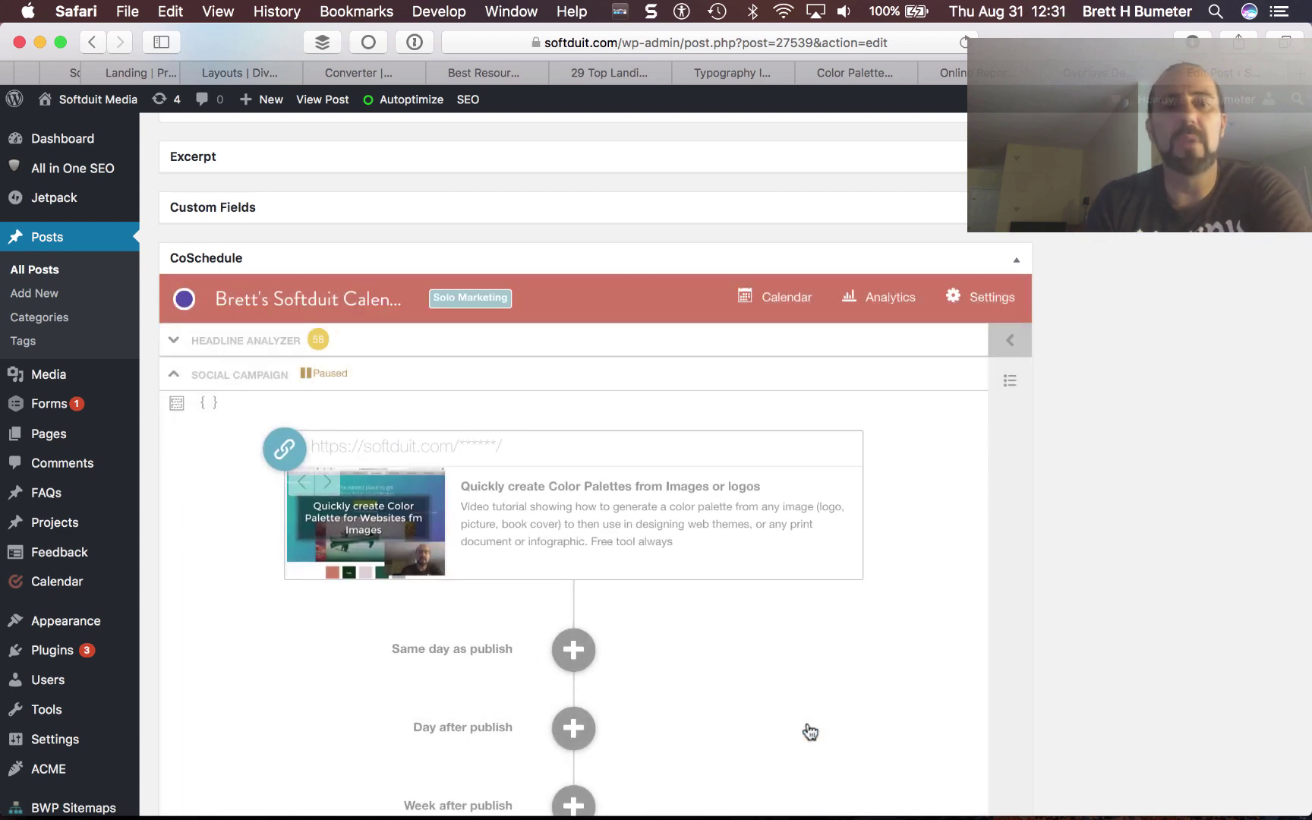
- Switch to the Example Phrases Google Sheet in Chrome and examine the phrases in the Message Prefix column
scroll(809, 730, down, 4)
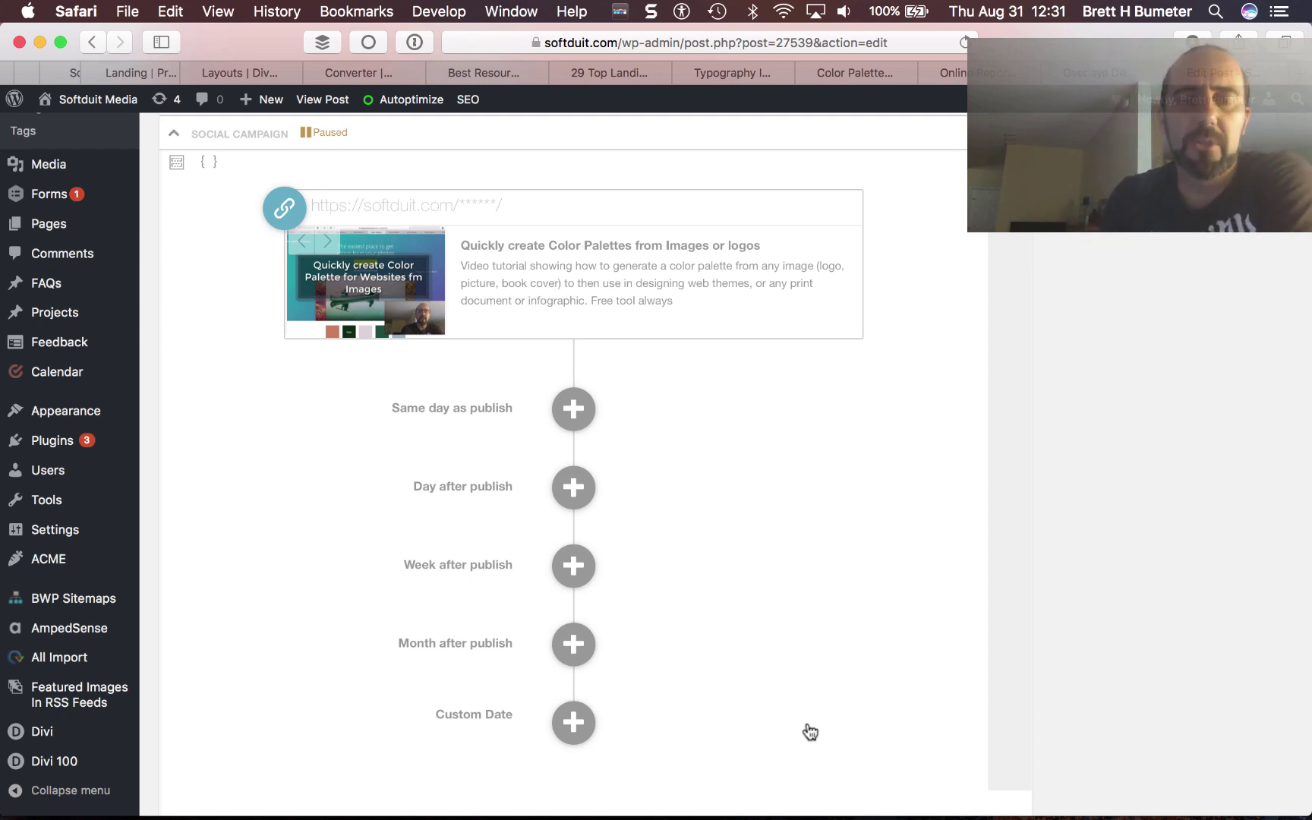
key(super+Tab)
key(super+Tab)
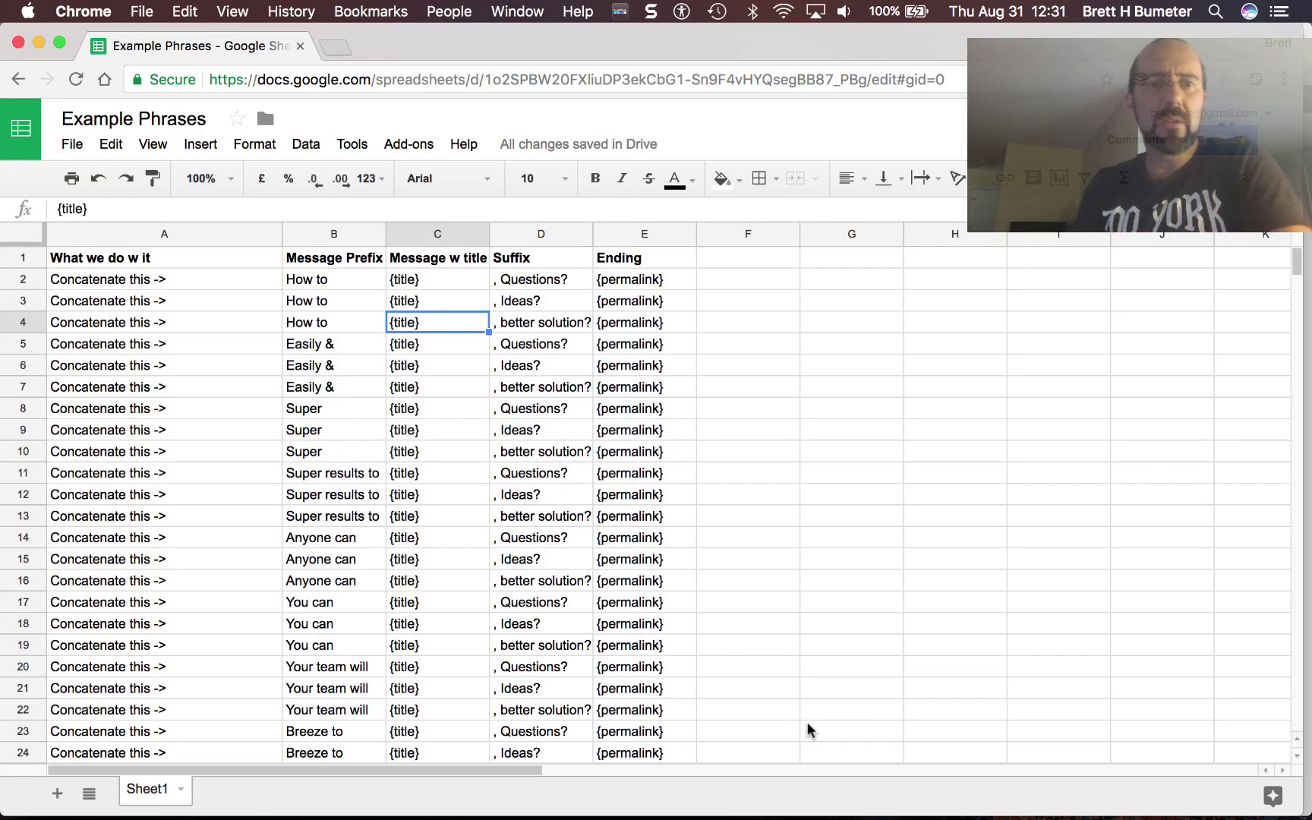
click(338, 345)
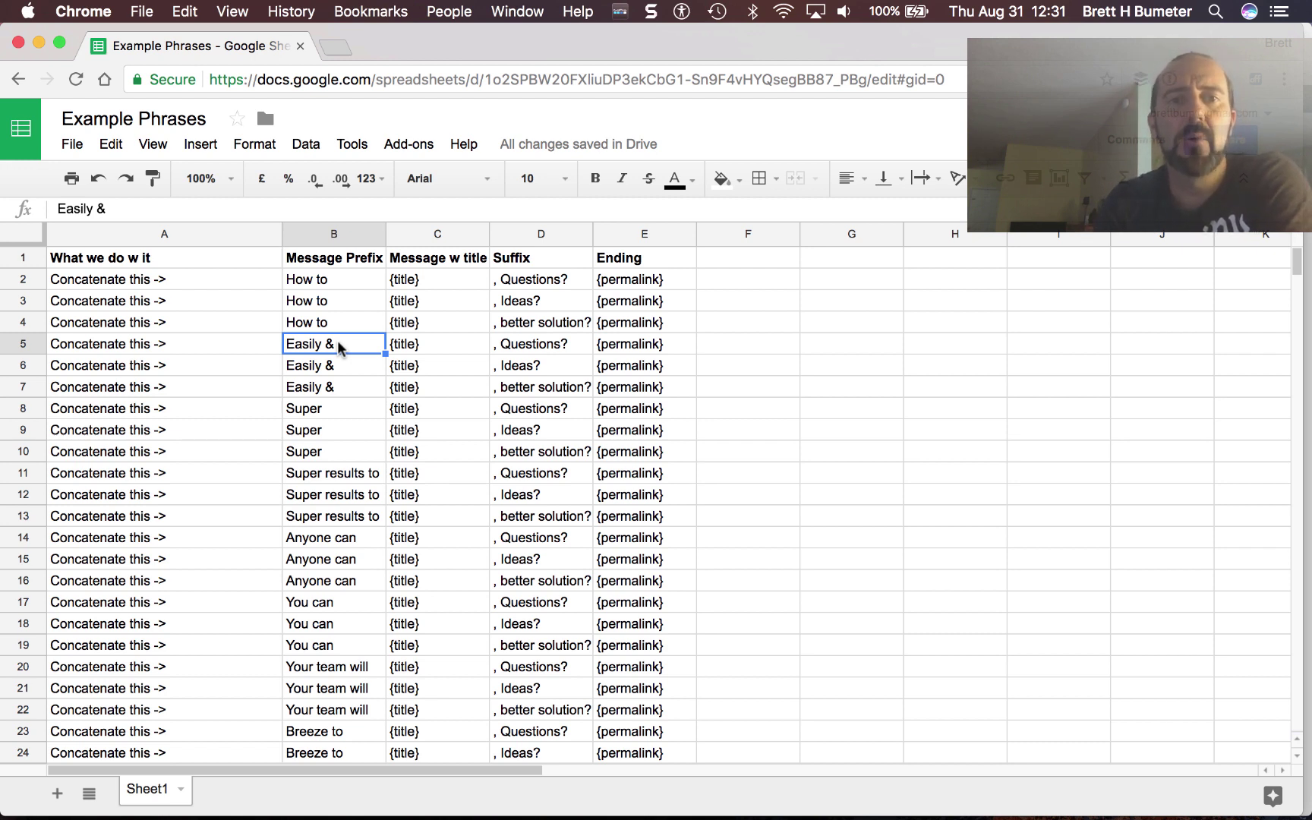
key(Up)
key(Up)
key(Up)
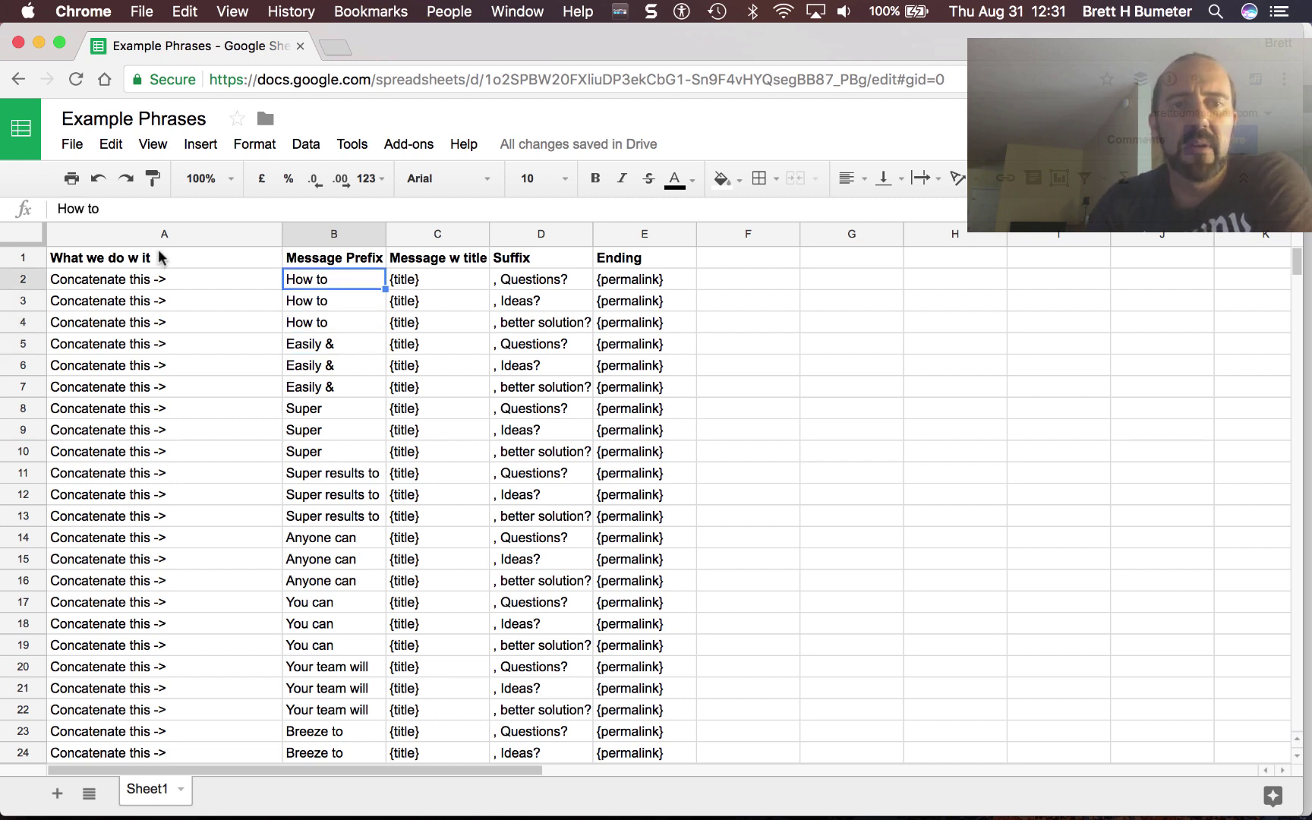
- Examine the message parts in columns B to E: Message Prefix, Message w title, Suffix and Ending, using row 2 as the example
drag(328, 233, 643, 234)
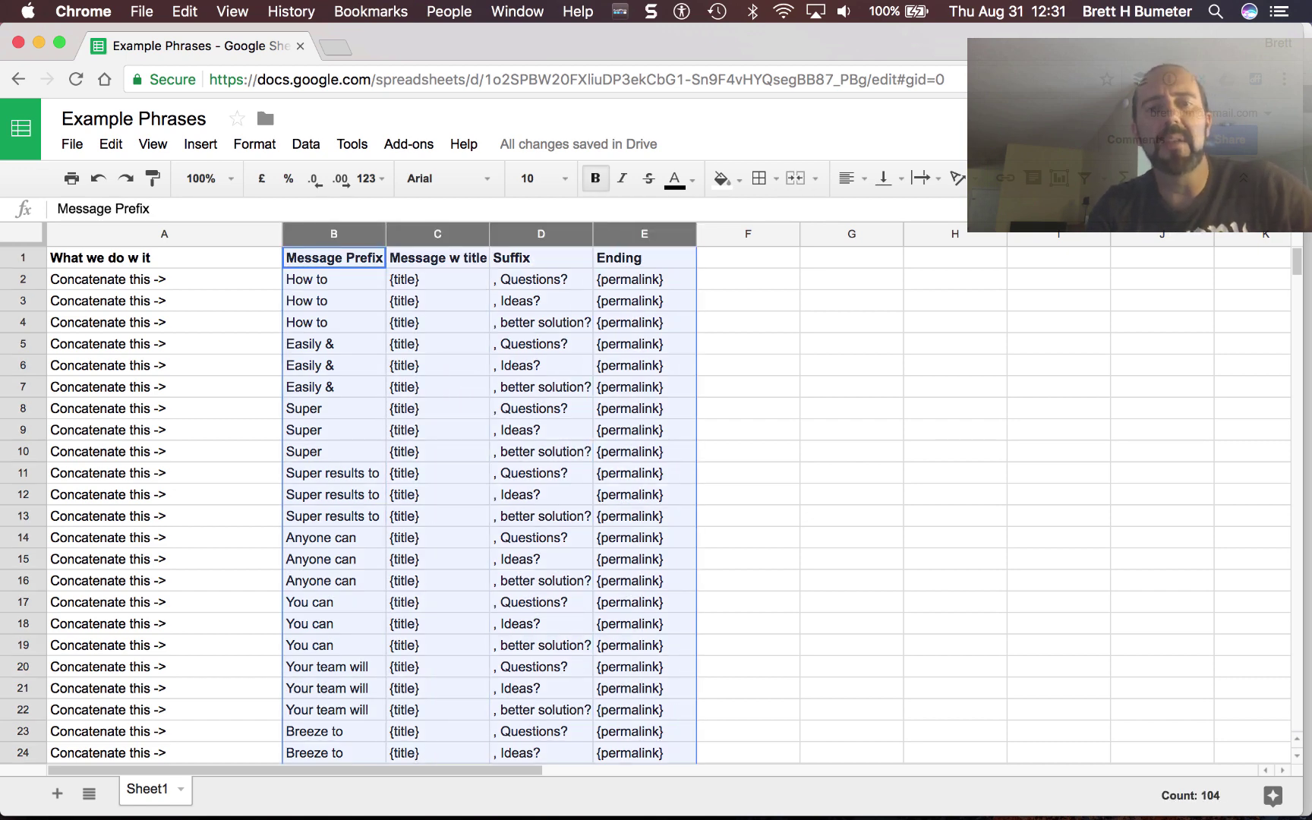
click(341, 281)
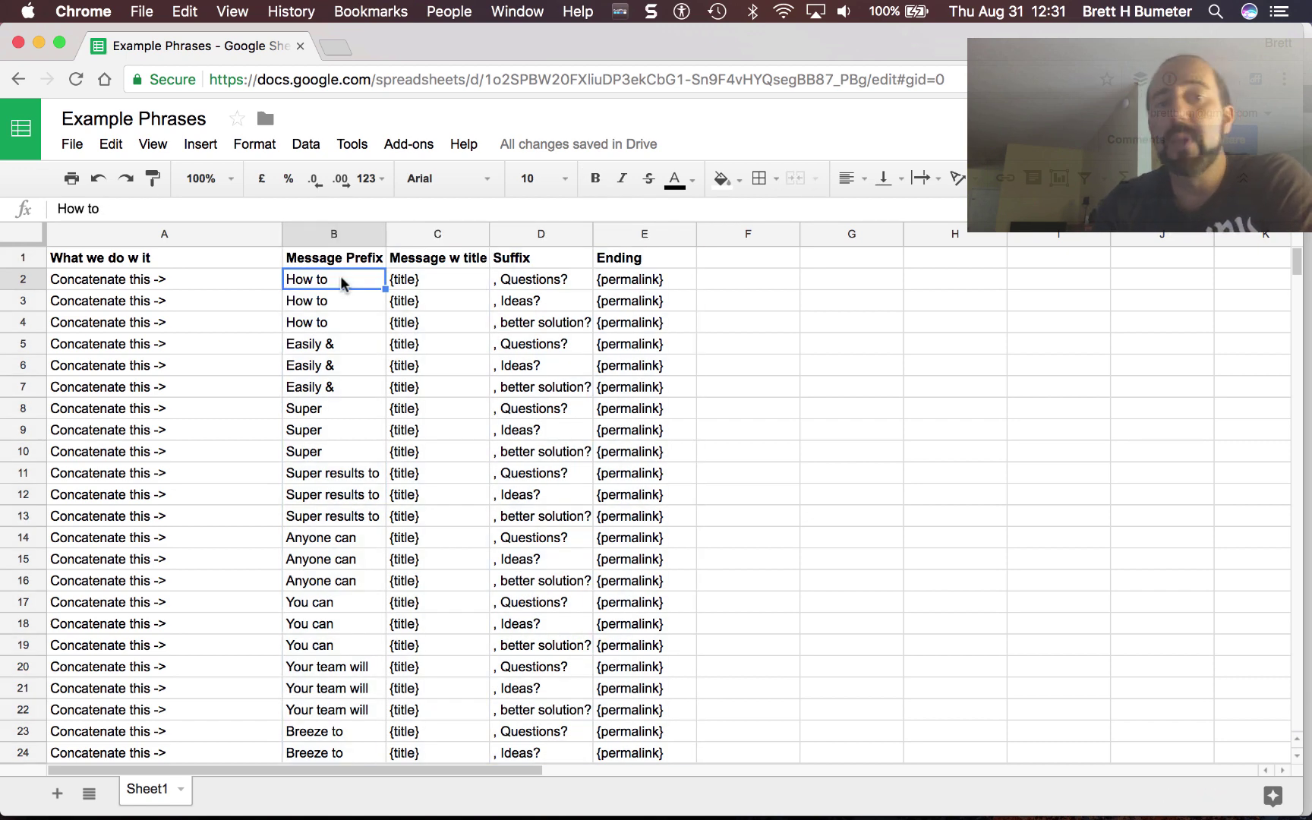
key(Tab)
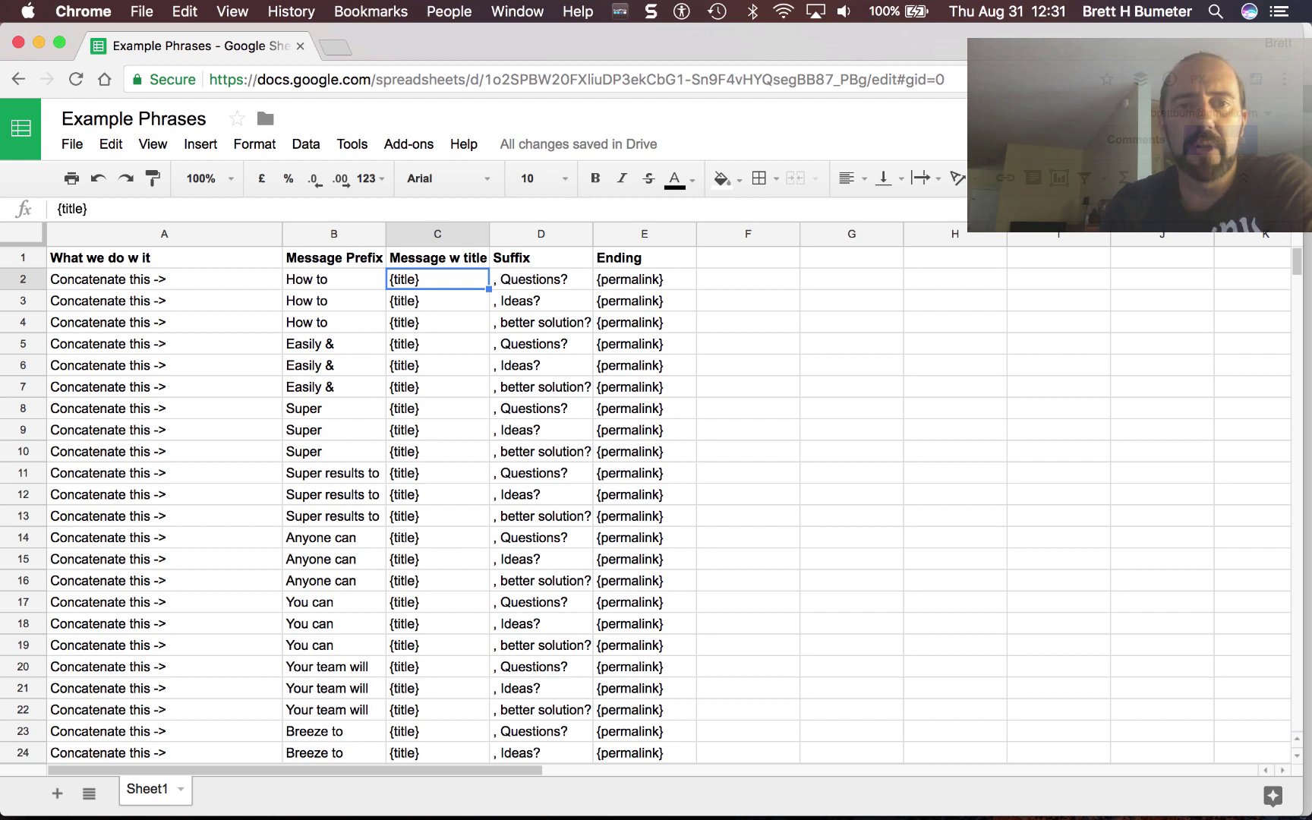
click(541, 279)
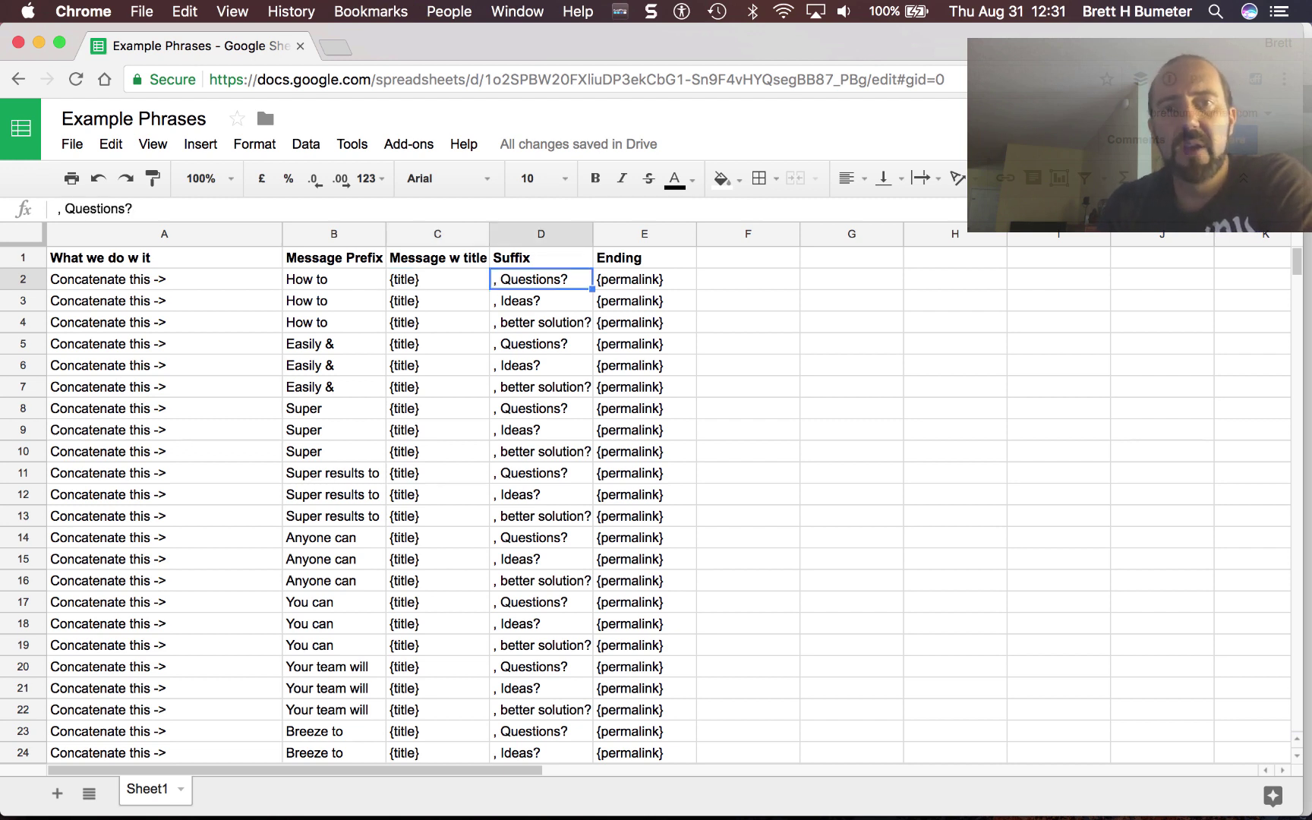
click(644, 279)
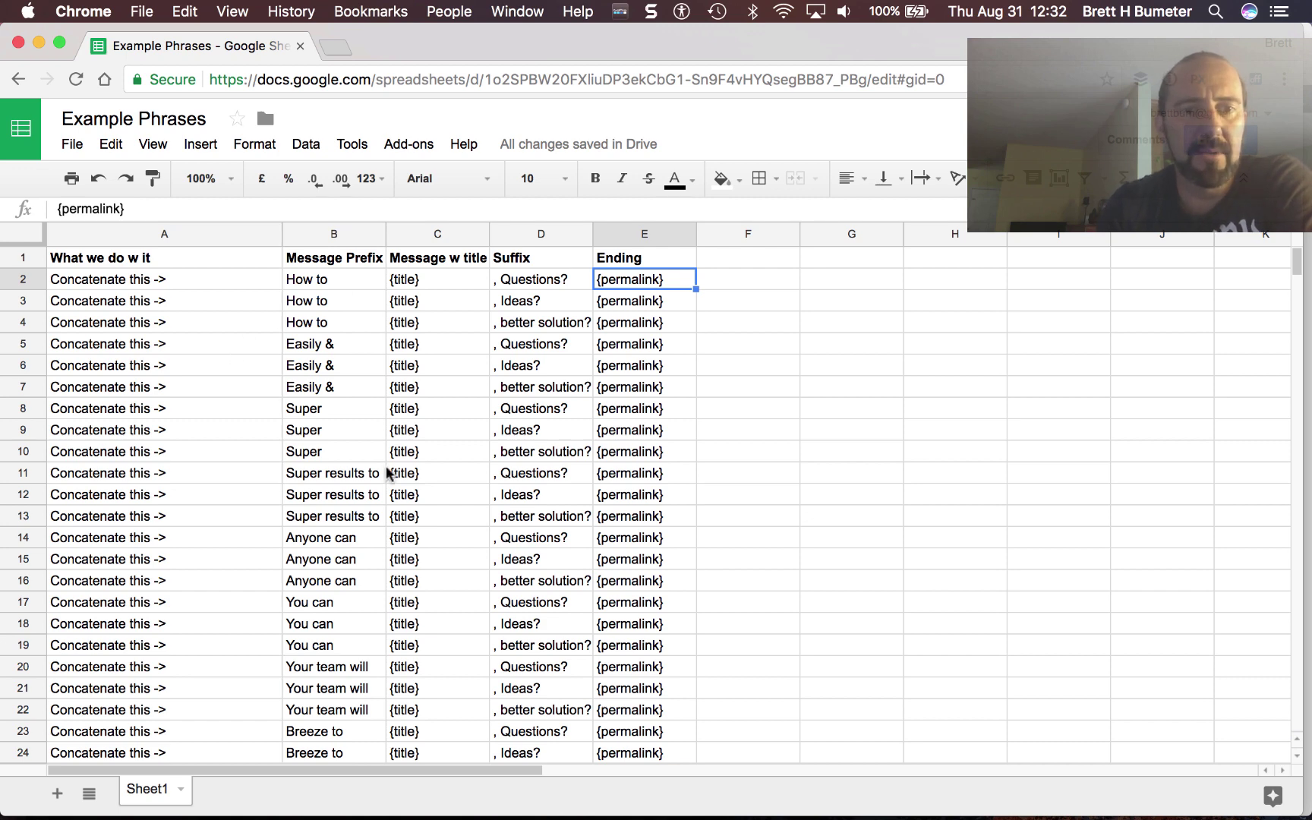
scroll(388, 473, down, 2)
scroll(389, 473, up, 2)
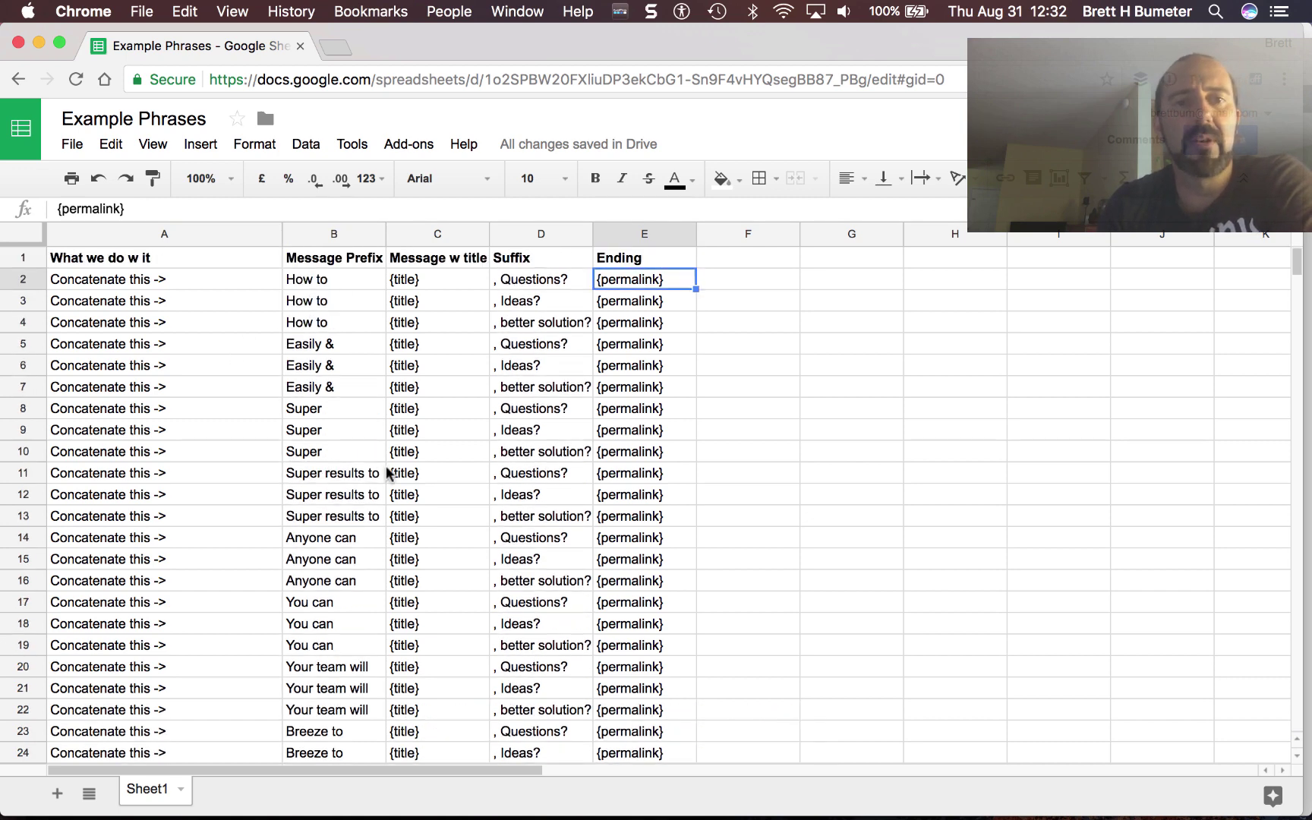
- Examine the Full Title Replace phrases in rows 26 to 28, below the concatenation rows
scroll(388, 473, down, 3)
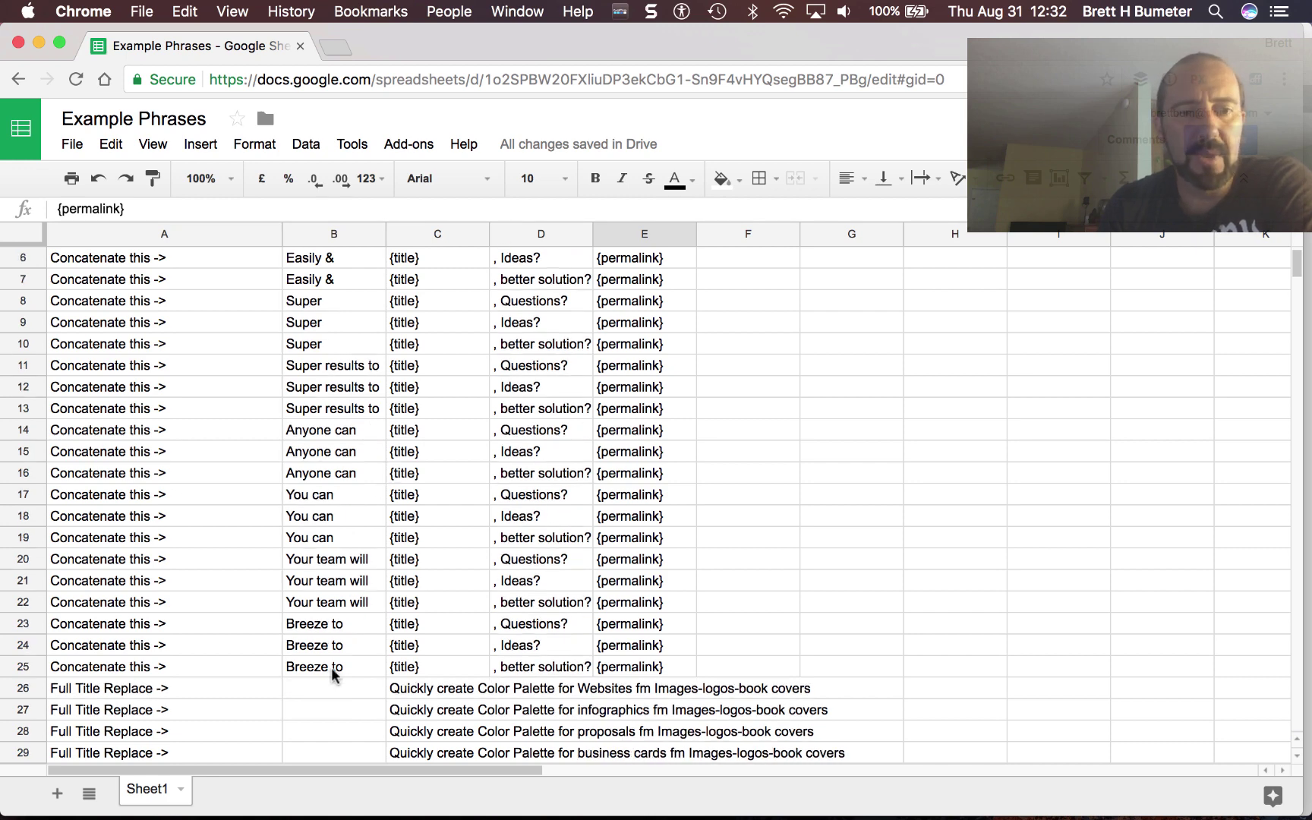
click(416, 694)
scroll(416, 695, down, 1)
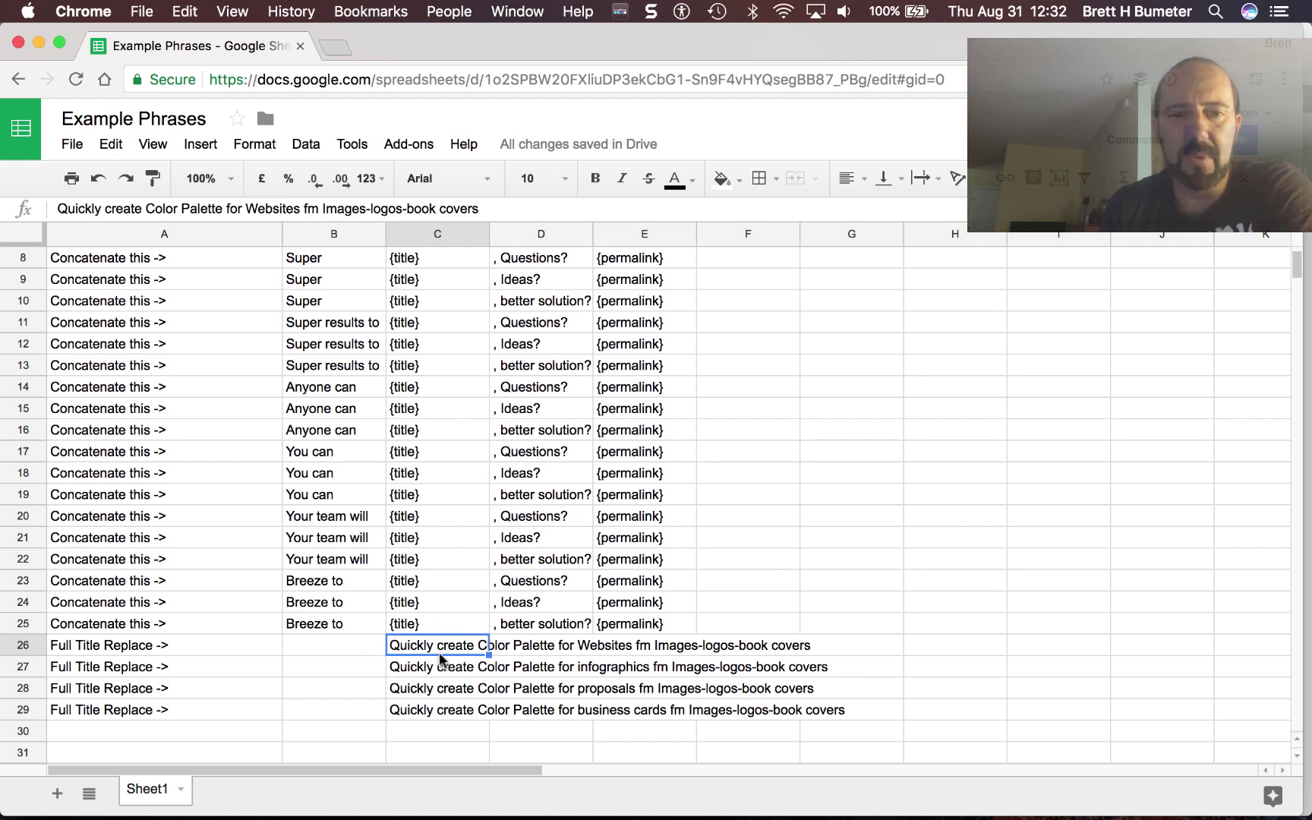
key(Down)
key(Down)
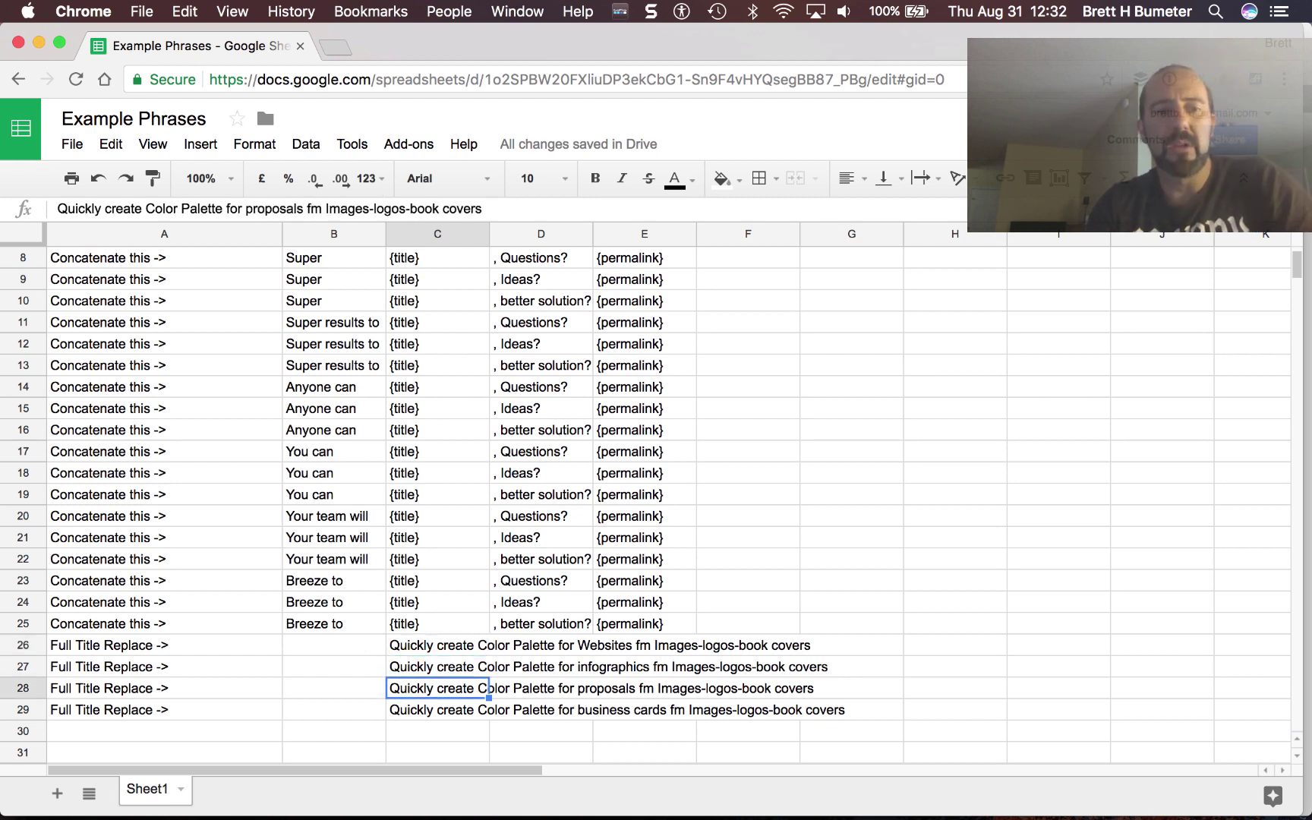
- Copy the suffix ", better solution?" and the ending {permalink} from row 25 into the Full Title Replace rows 26 to 29
key(Up)
key(Up)
key(Up)
key(Right)
key(Right)
key(Right)
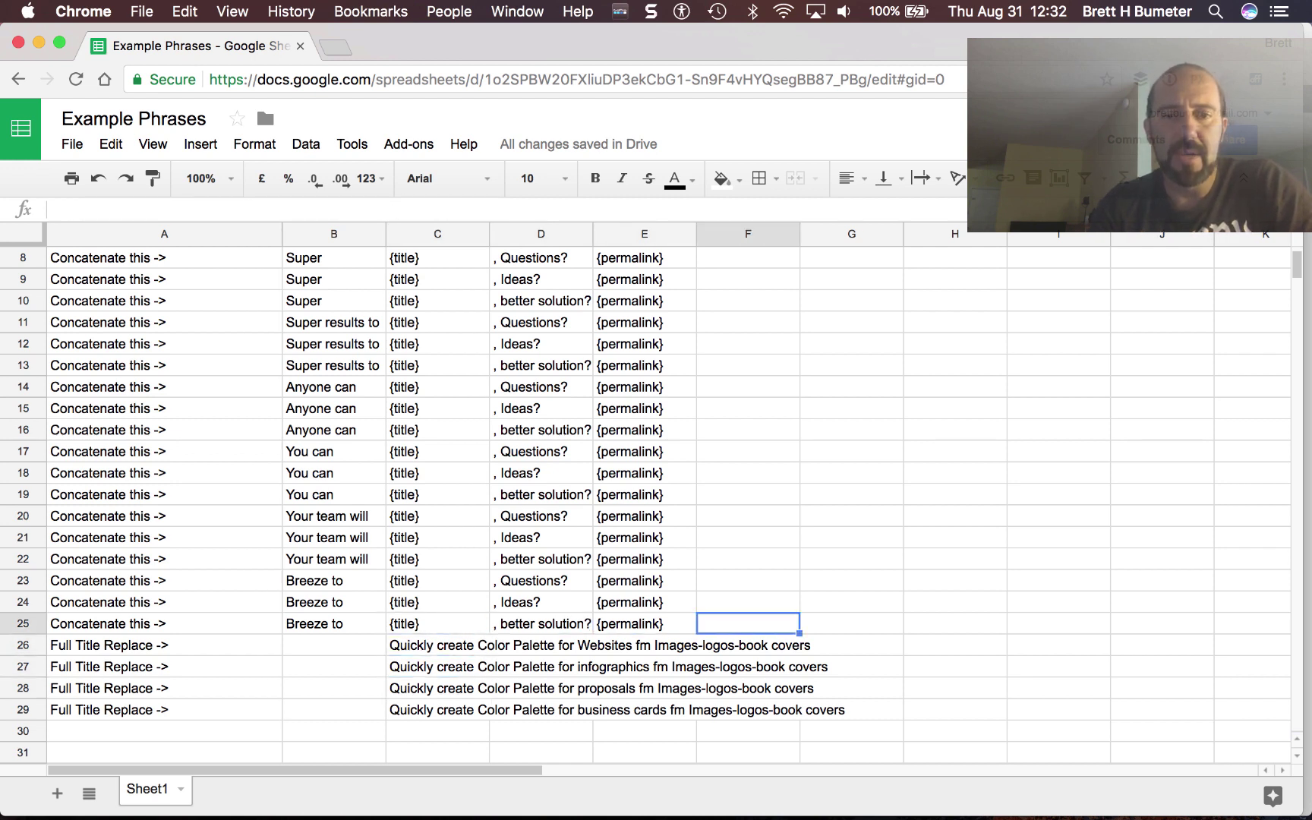
key(Left)
key(super+c)
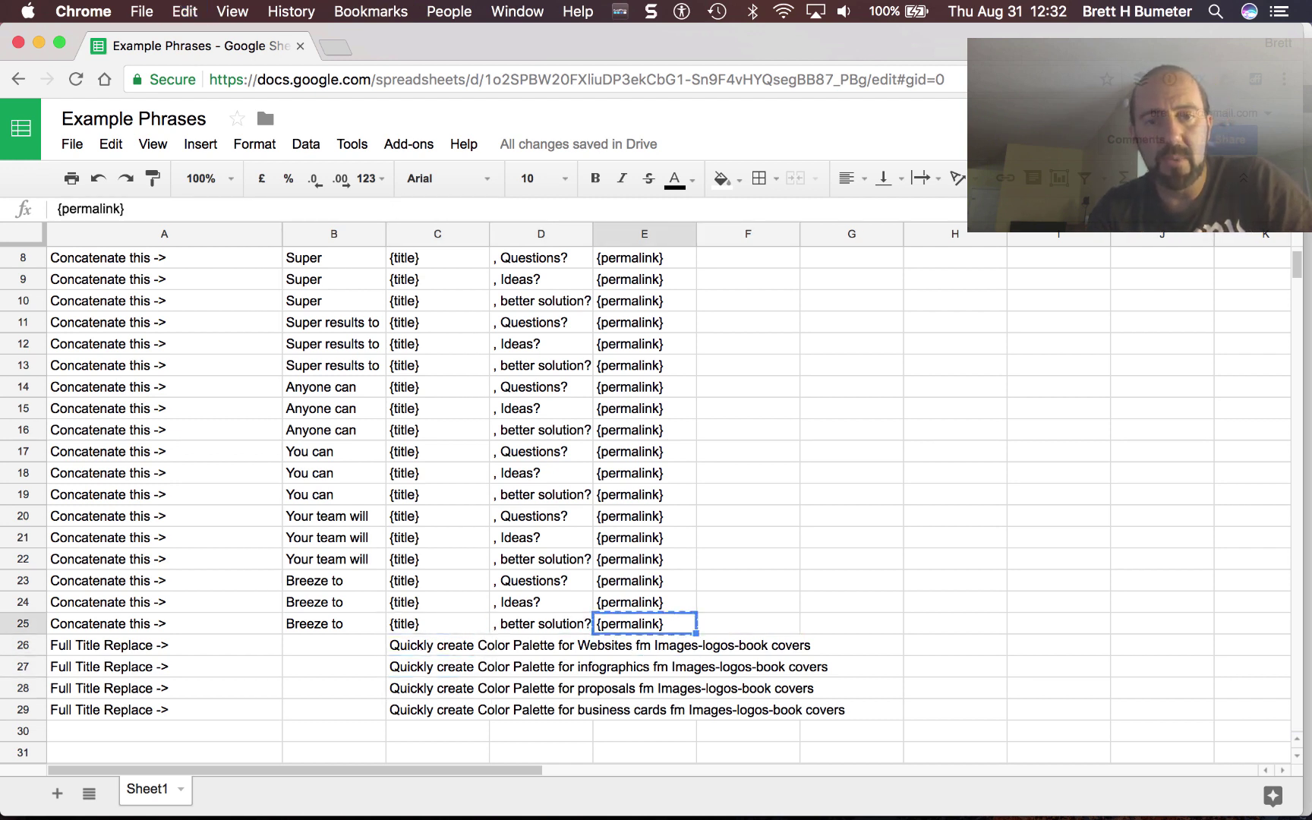
key(Left)
key(shift+Down)
key(shift+Up)
key(shift+Right)
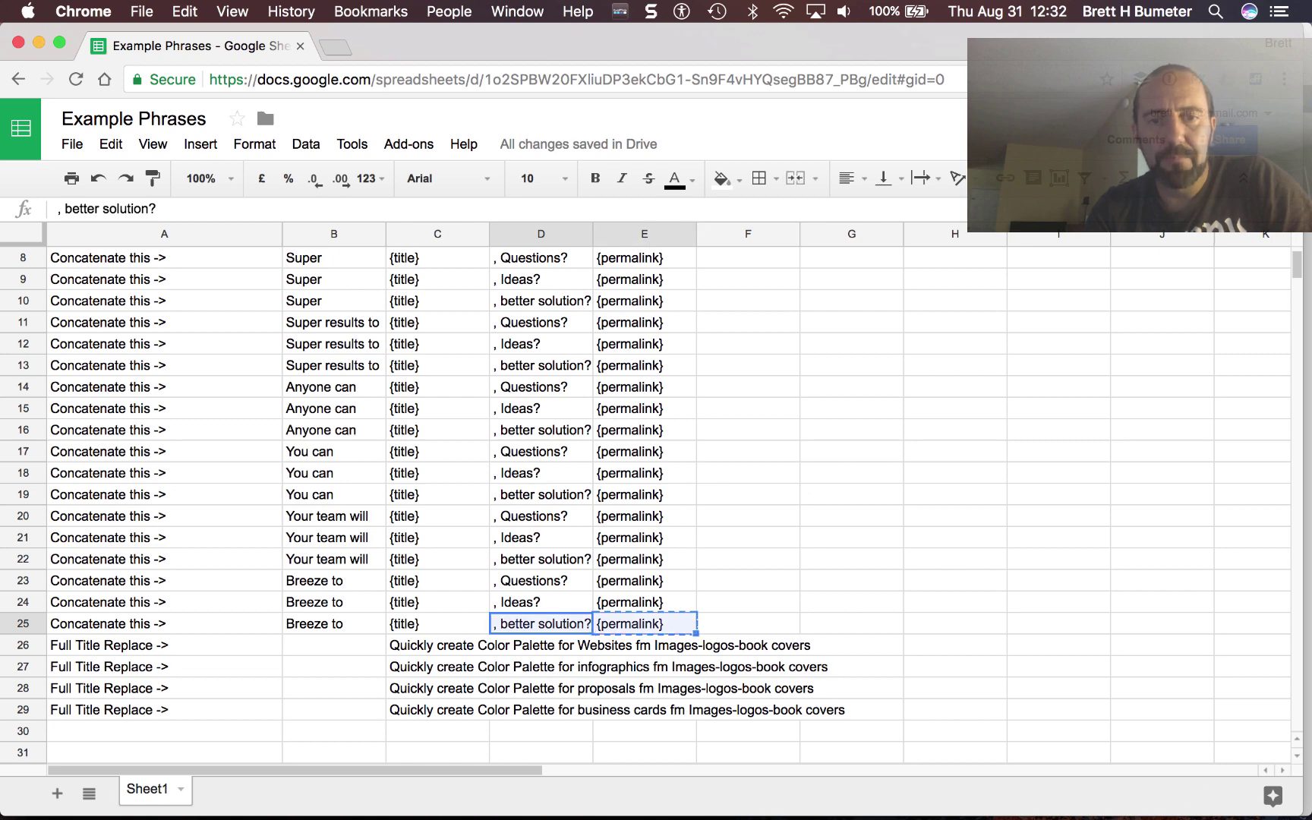
key(super+c)
key(Down)
key(Down)
key(Up)
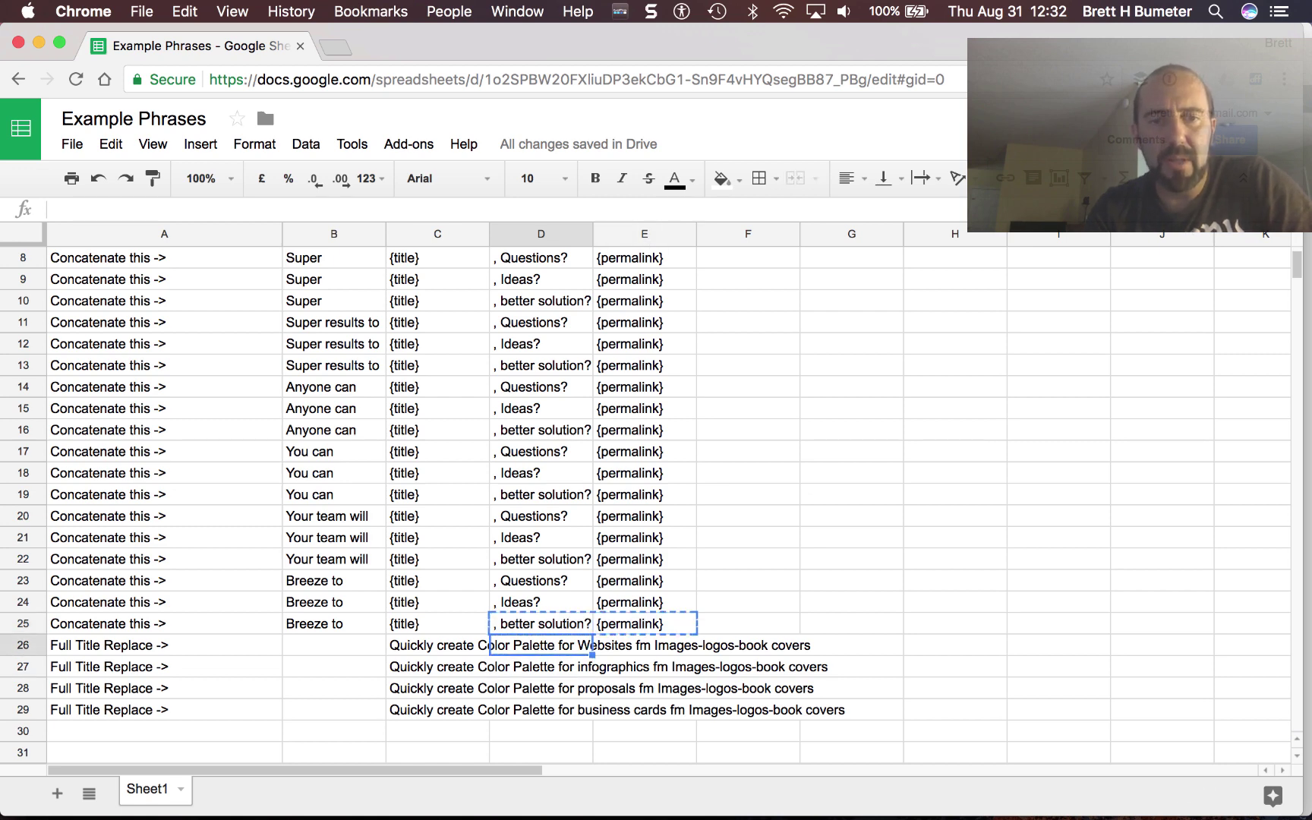
key(shift+Down)
key(shift+Down)
key(shift+Down)
key(super+v)
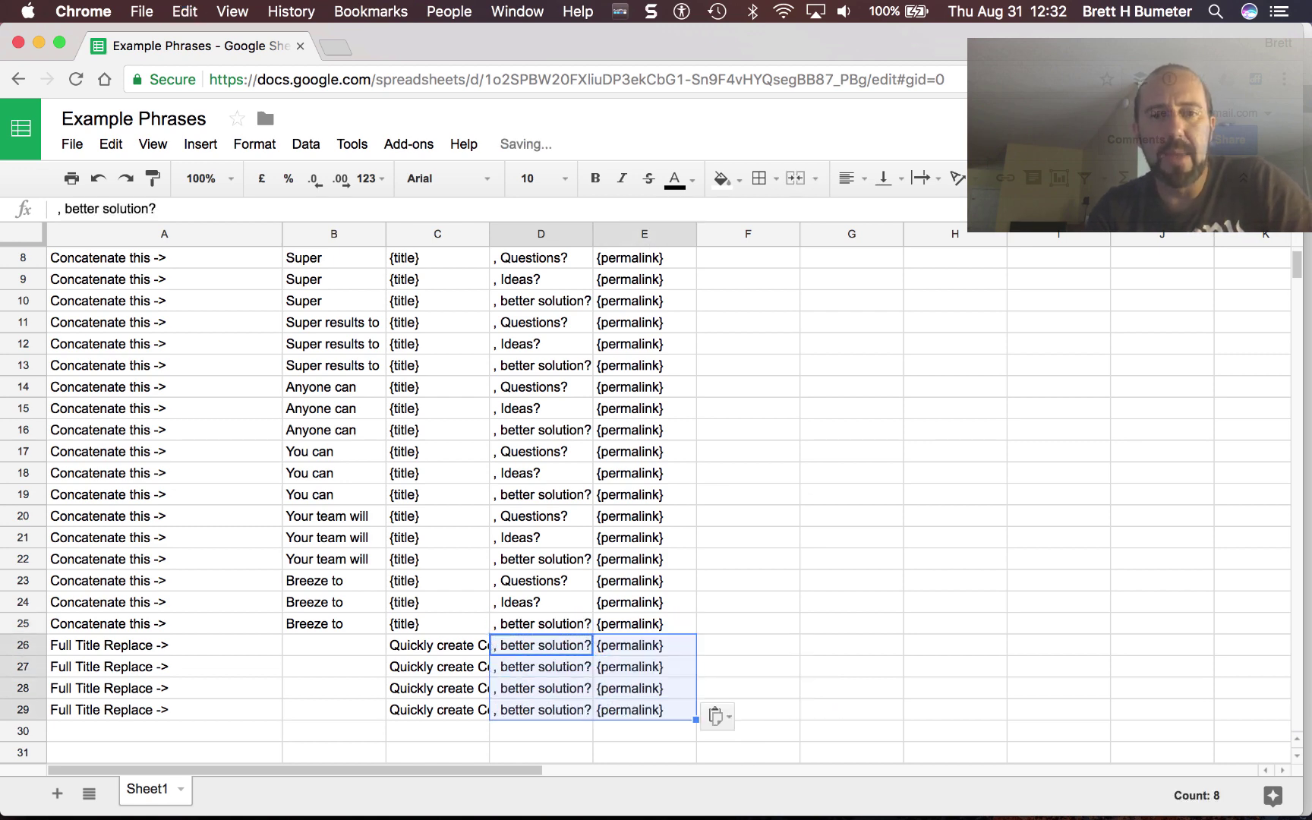
- Read the complete replacement titles in cells C26 to C29, one by one
key(Left)
key(Up)
key(Left)
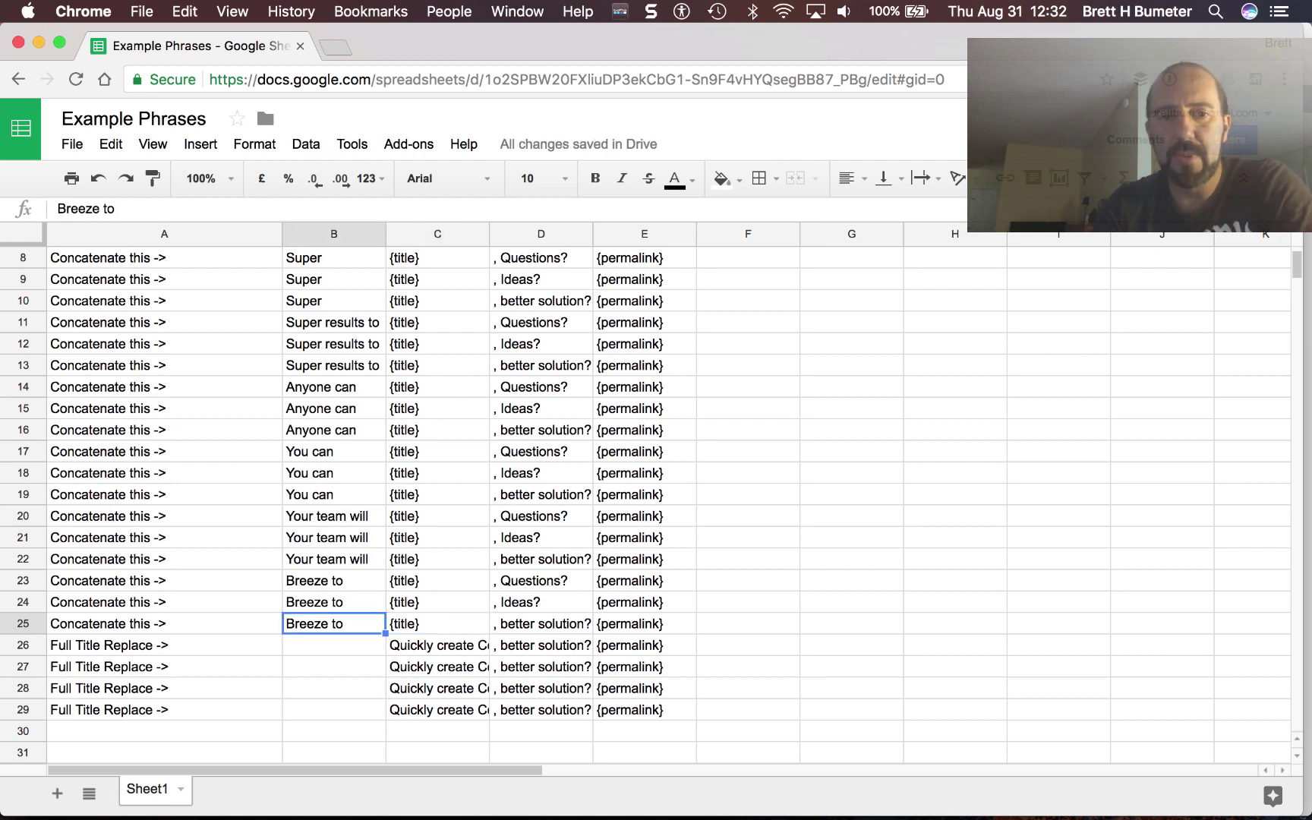
key(Down)
key(Right)
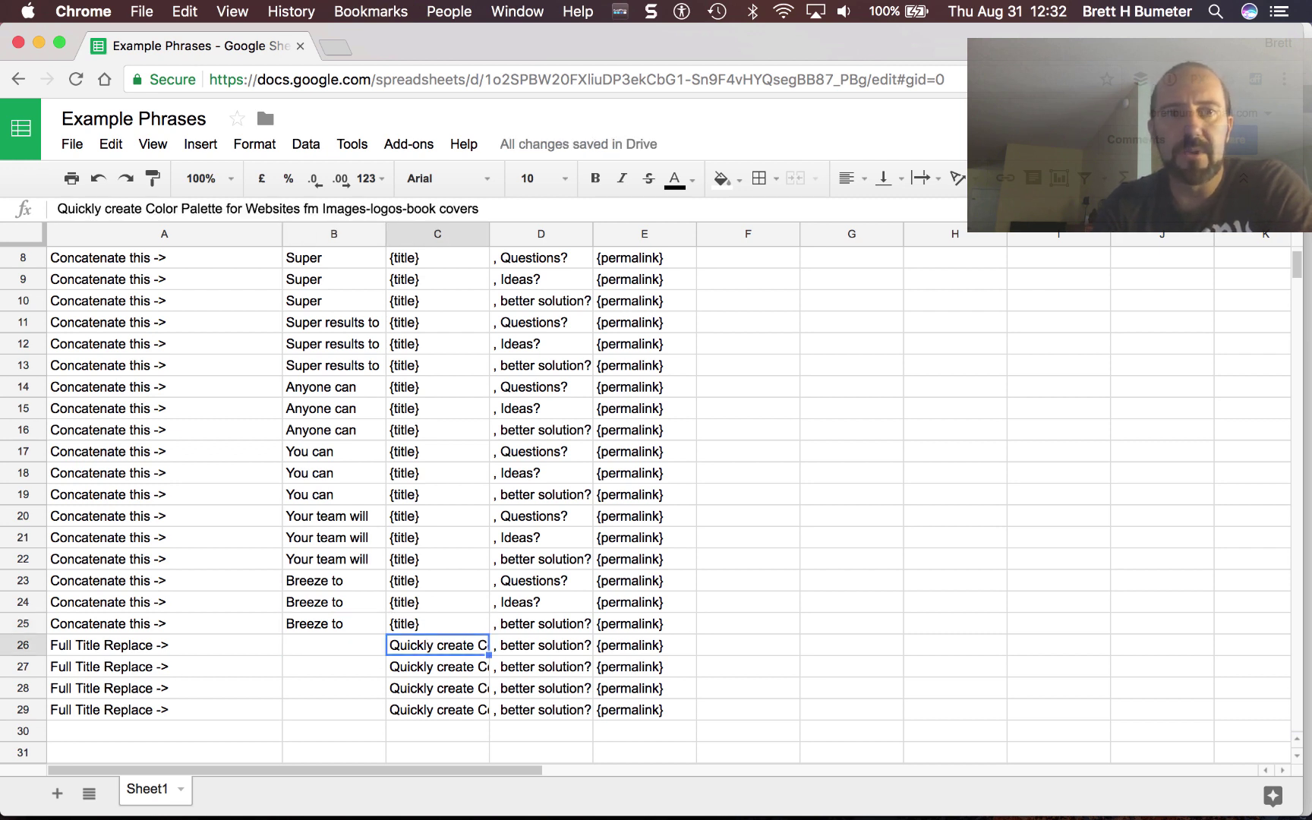
key(Down)
key(Down)
key(Down)
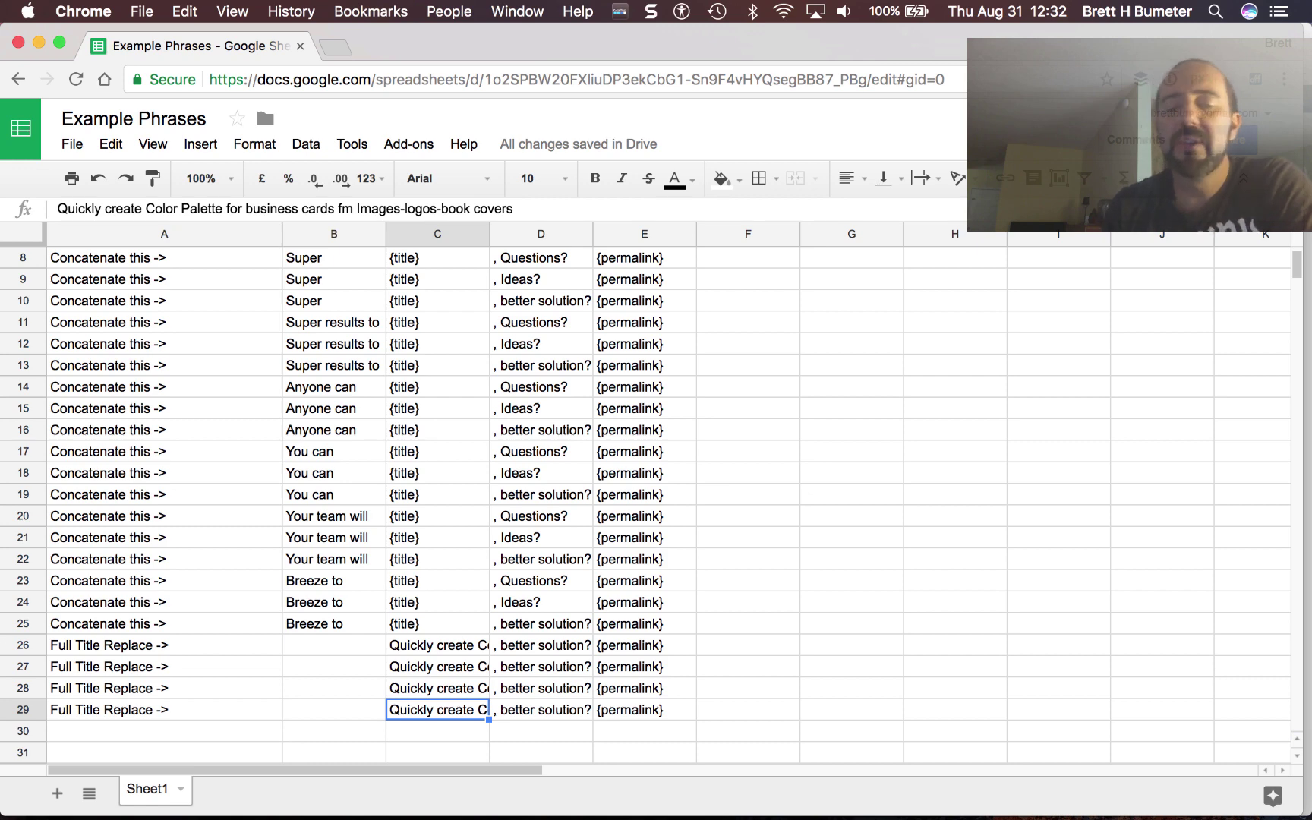
click(451, 645)
- Review the first message row once more, from its prefix in B2 to its ending in E2
scroll(490, 467, up, 4)
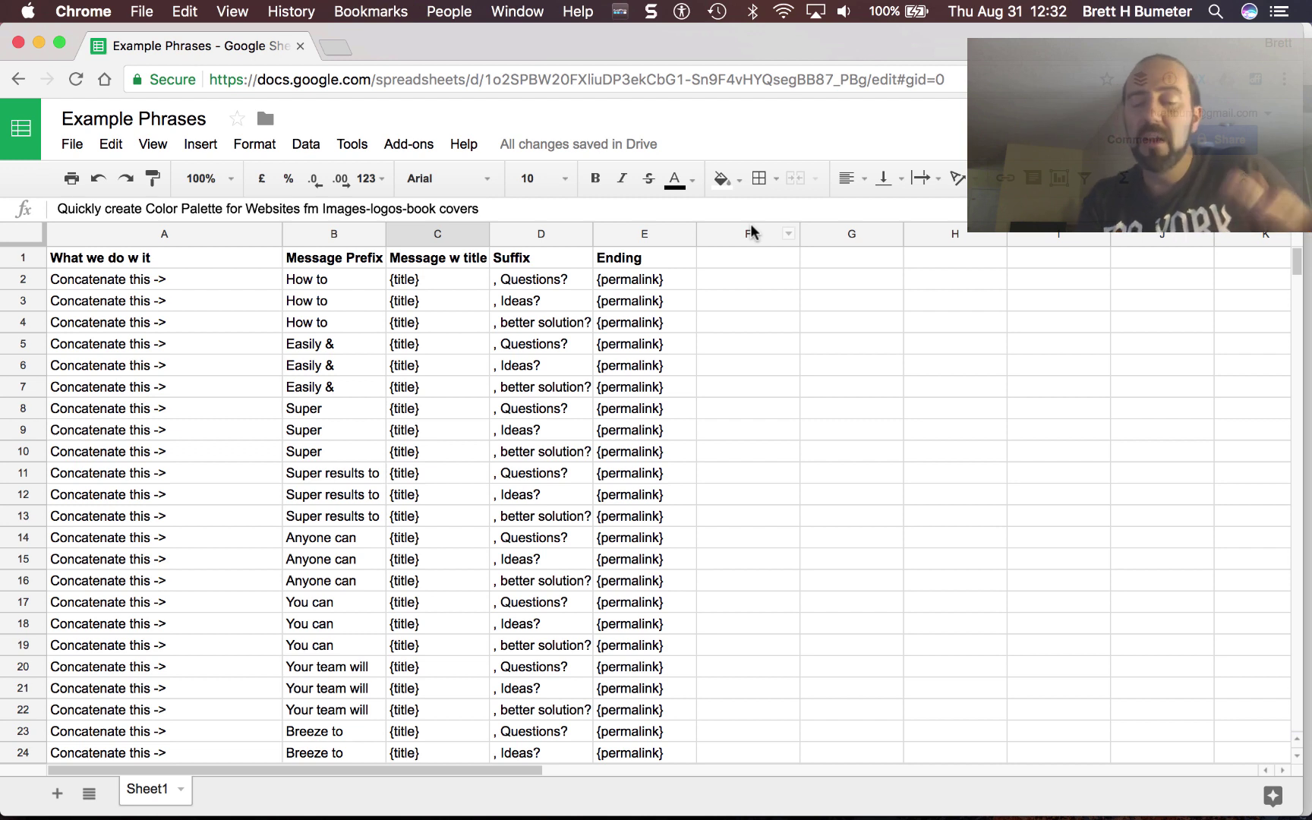
click(338, 283)
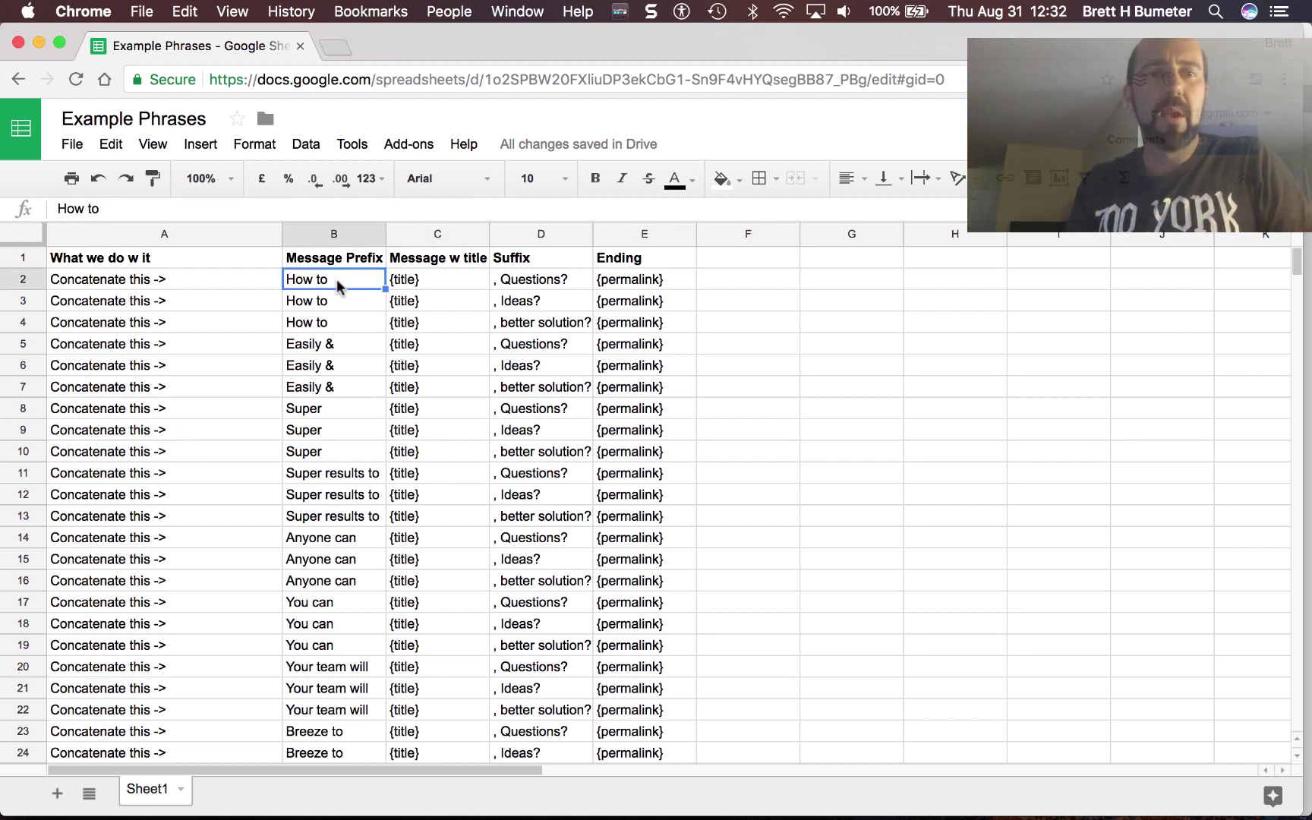
click(635, 281)
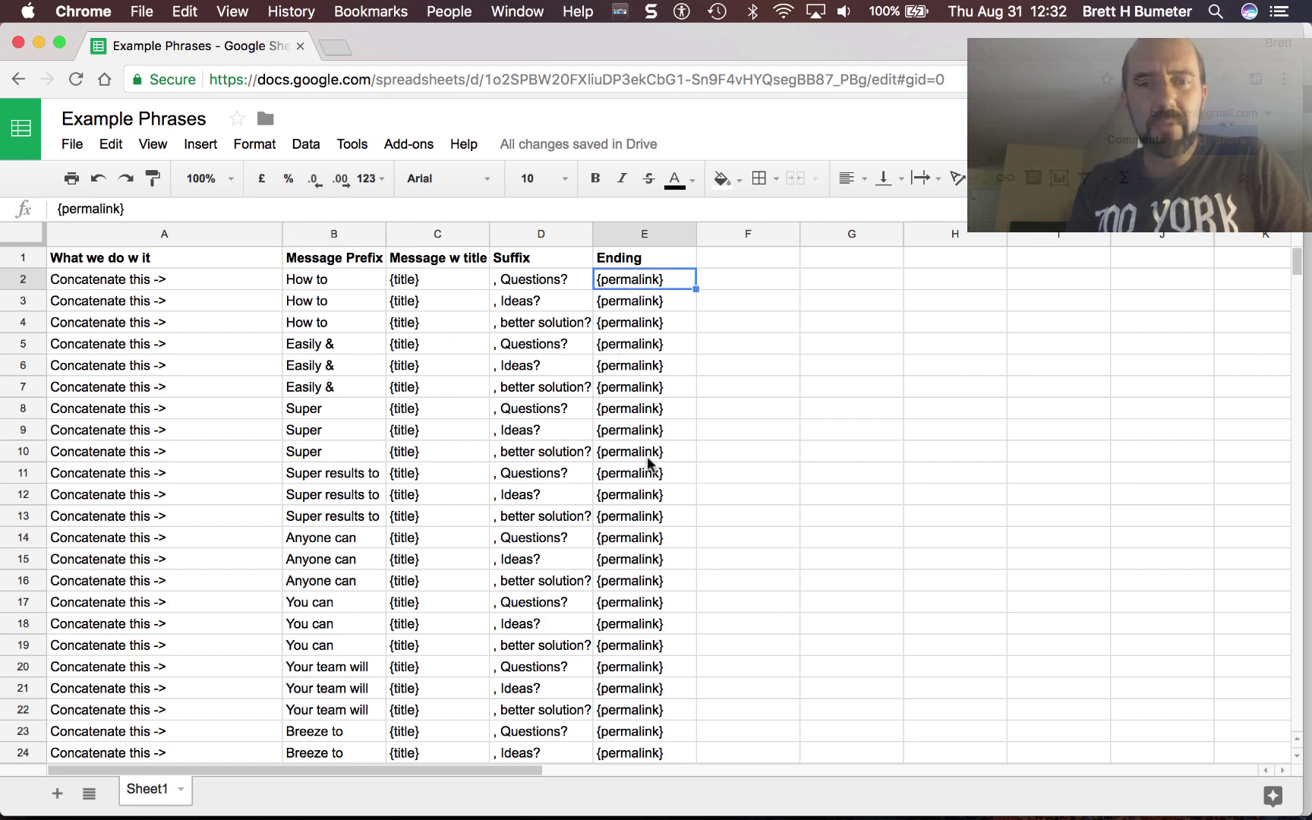
scroll(651, 456, down, 1)
scroll(651, 455, up, 1)
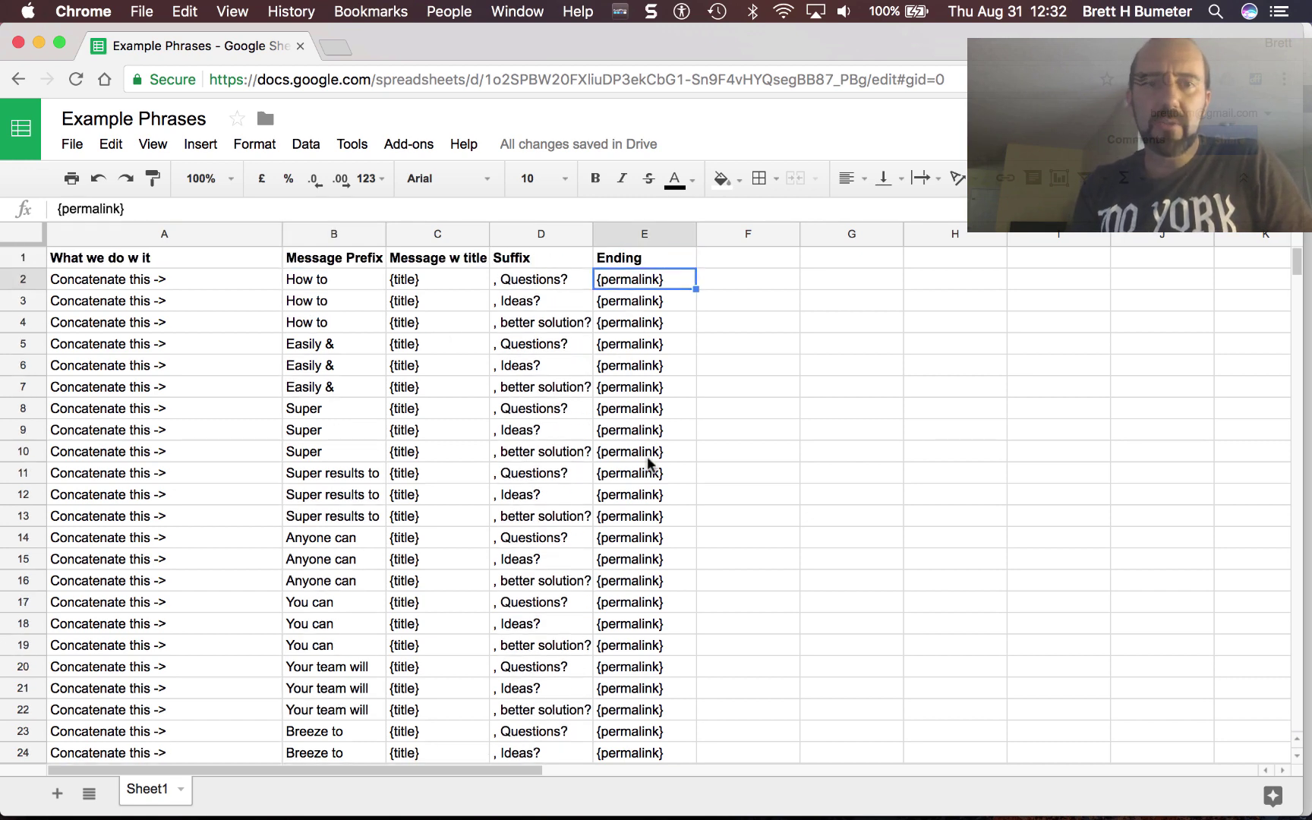
click(343, 282)
- Switch to the WordPress post in Safari and examine the empty social campaign timeline, checking back with the phrases spreadsheet in Chrome
key(super+Tab)
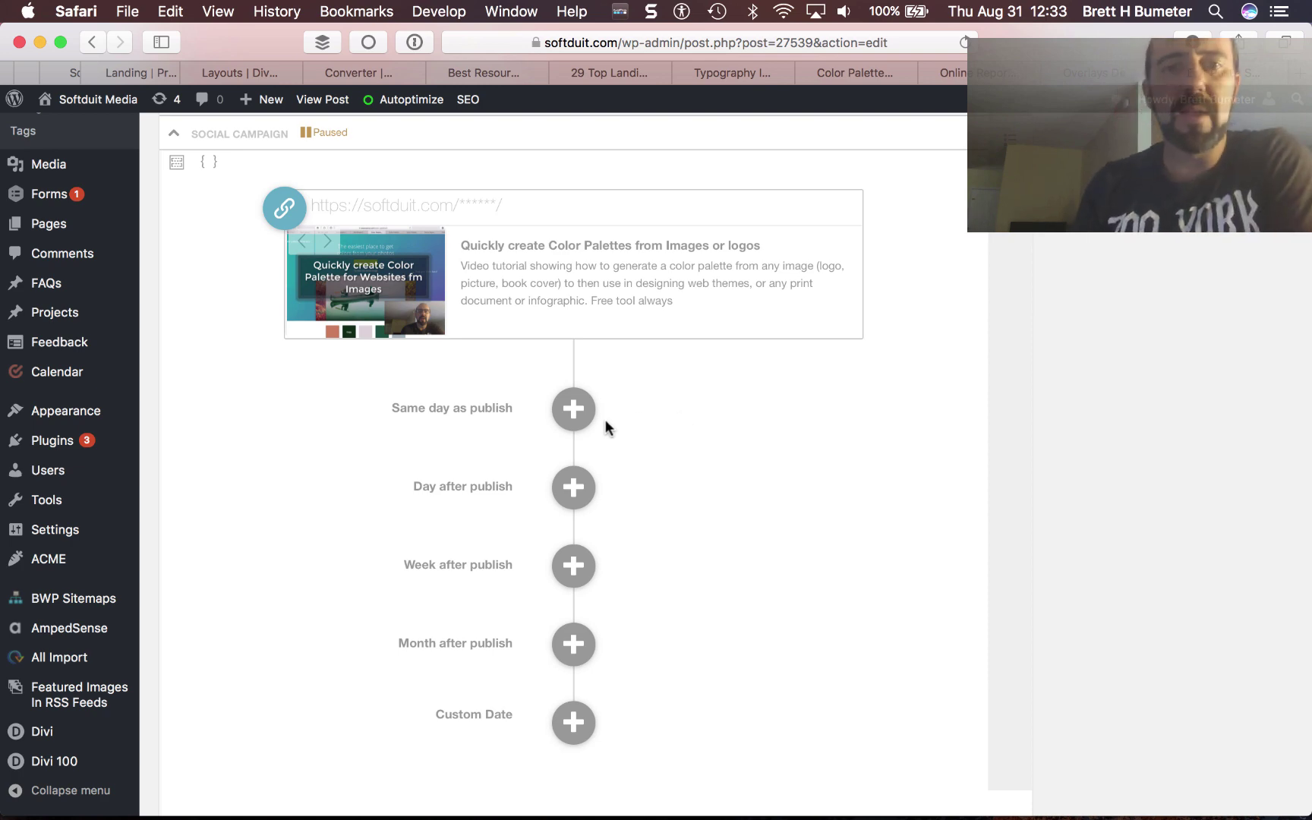
scroll(659, 421, down, 4)
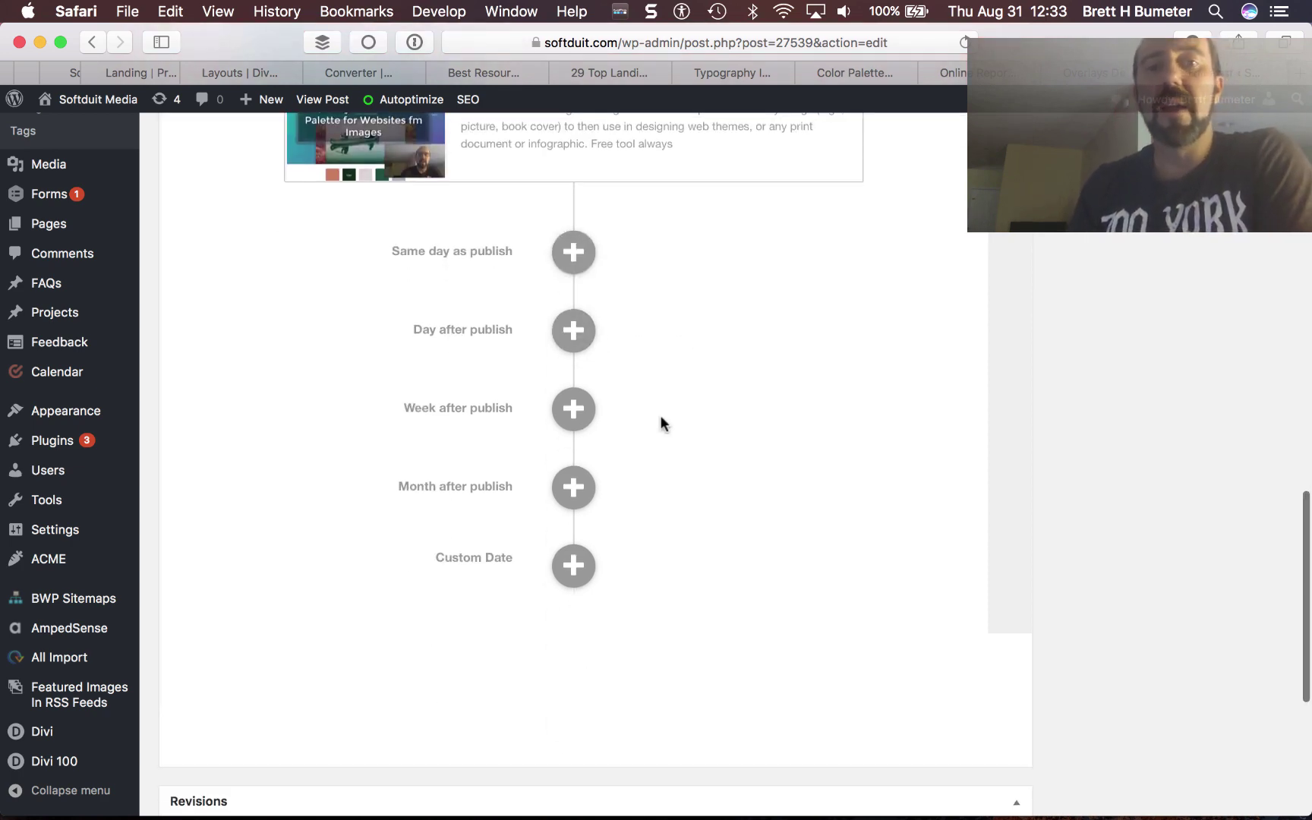
key(super+Tab)
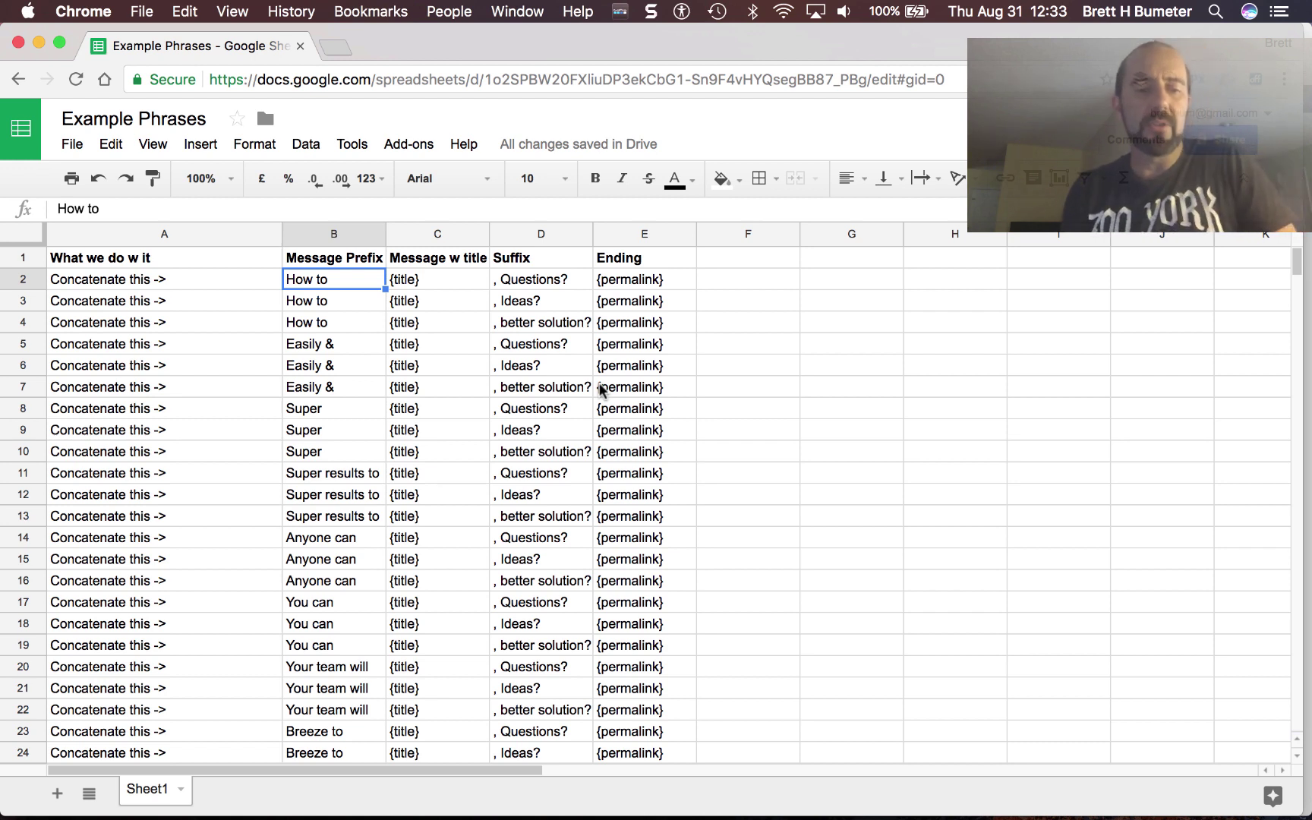
key(super+Tab)
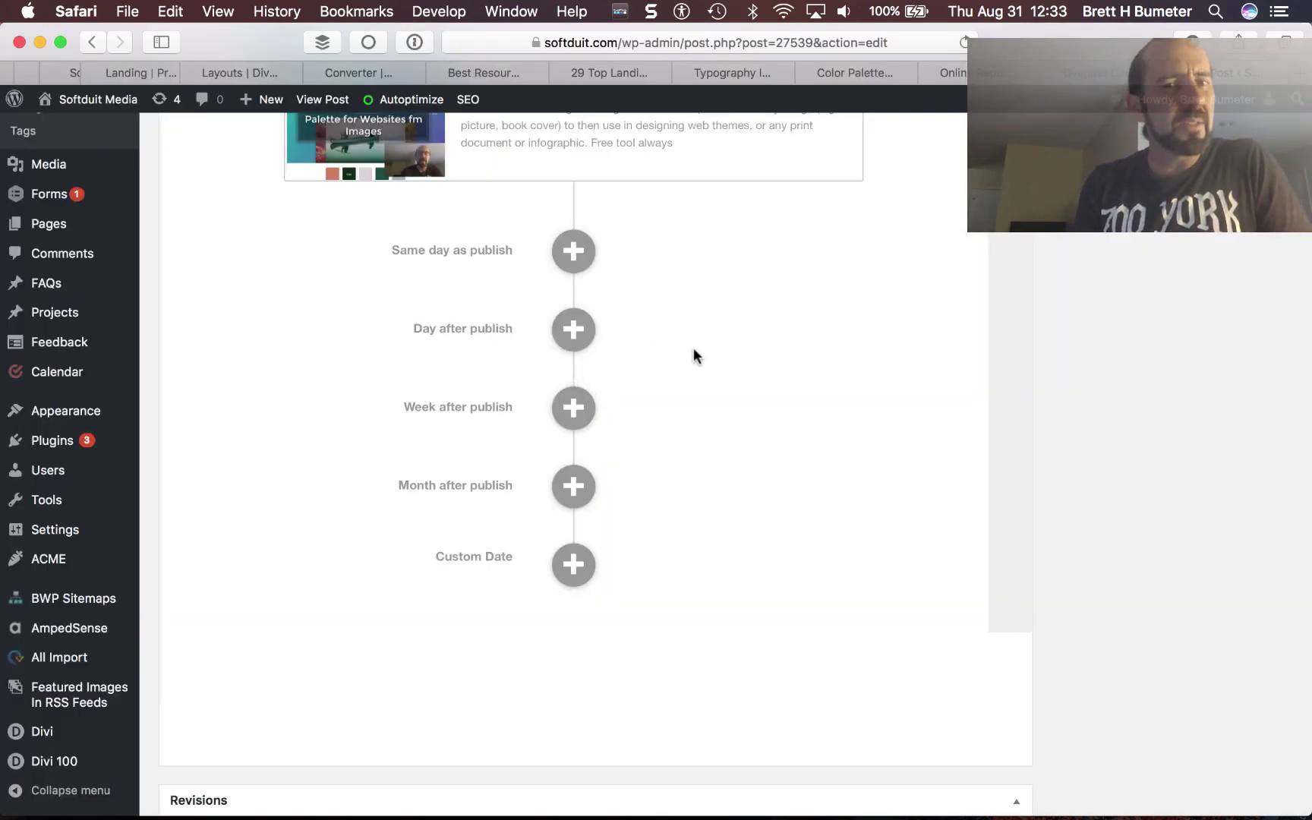
- Add a new social message to the campaign timeline for the same day as publish
scroll(693, 355, up, 3)
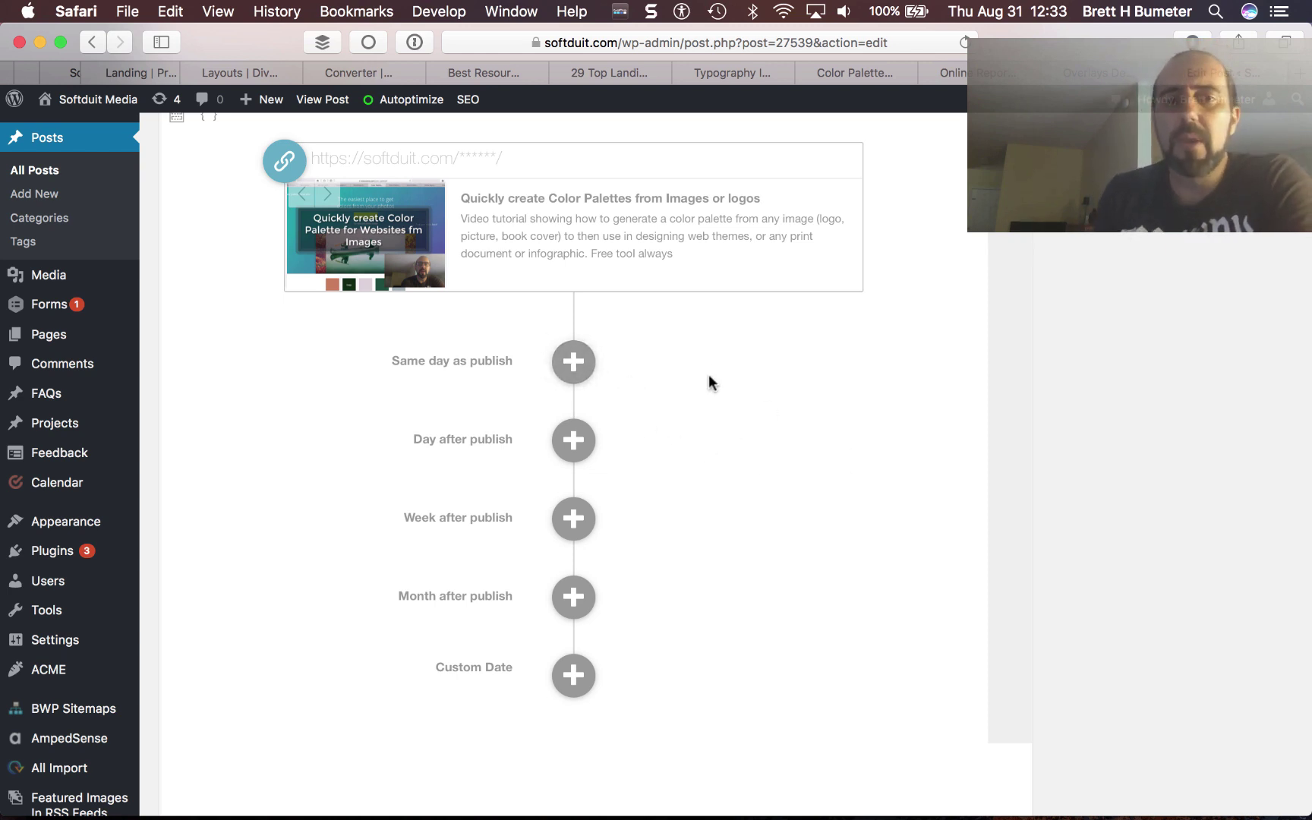
click(573, 363)
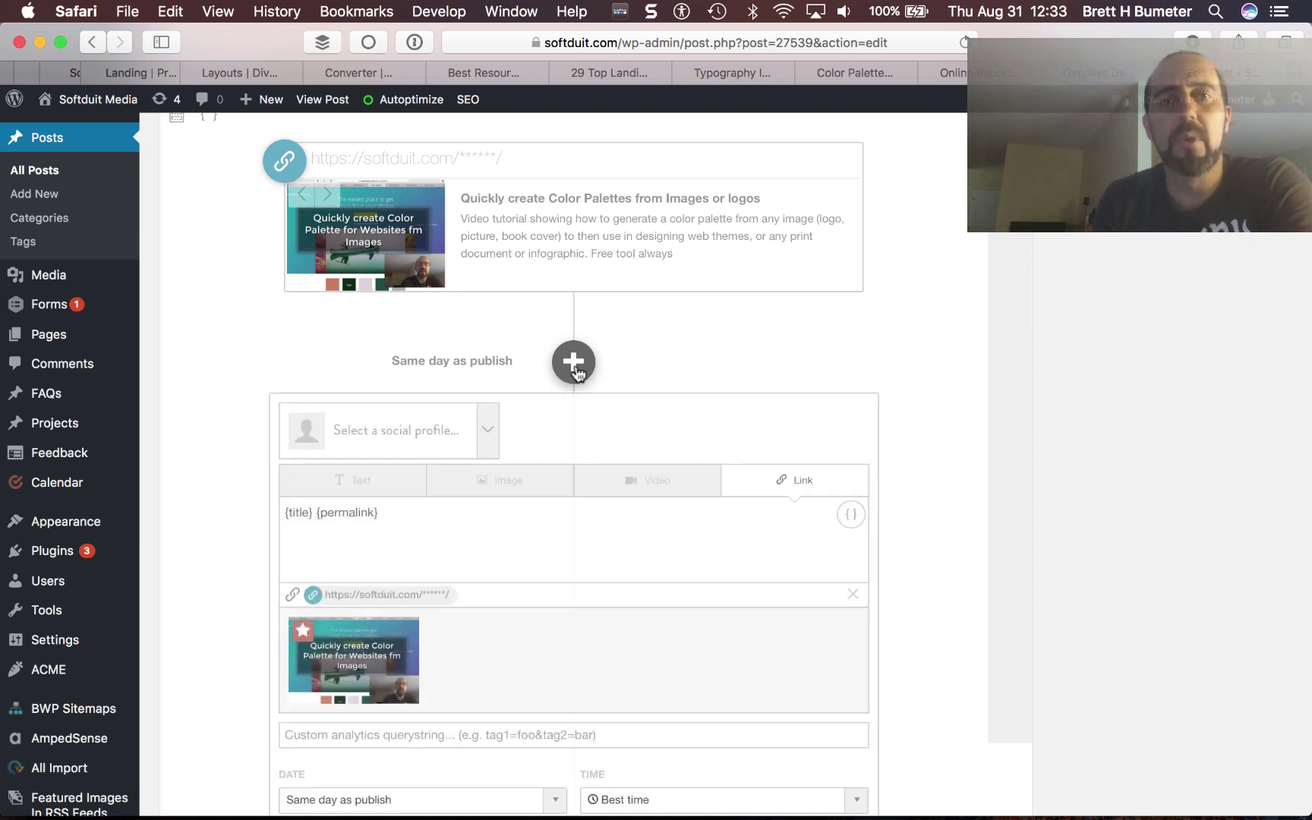
scroll(794, 431, down, 3)
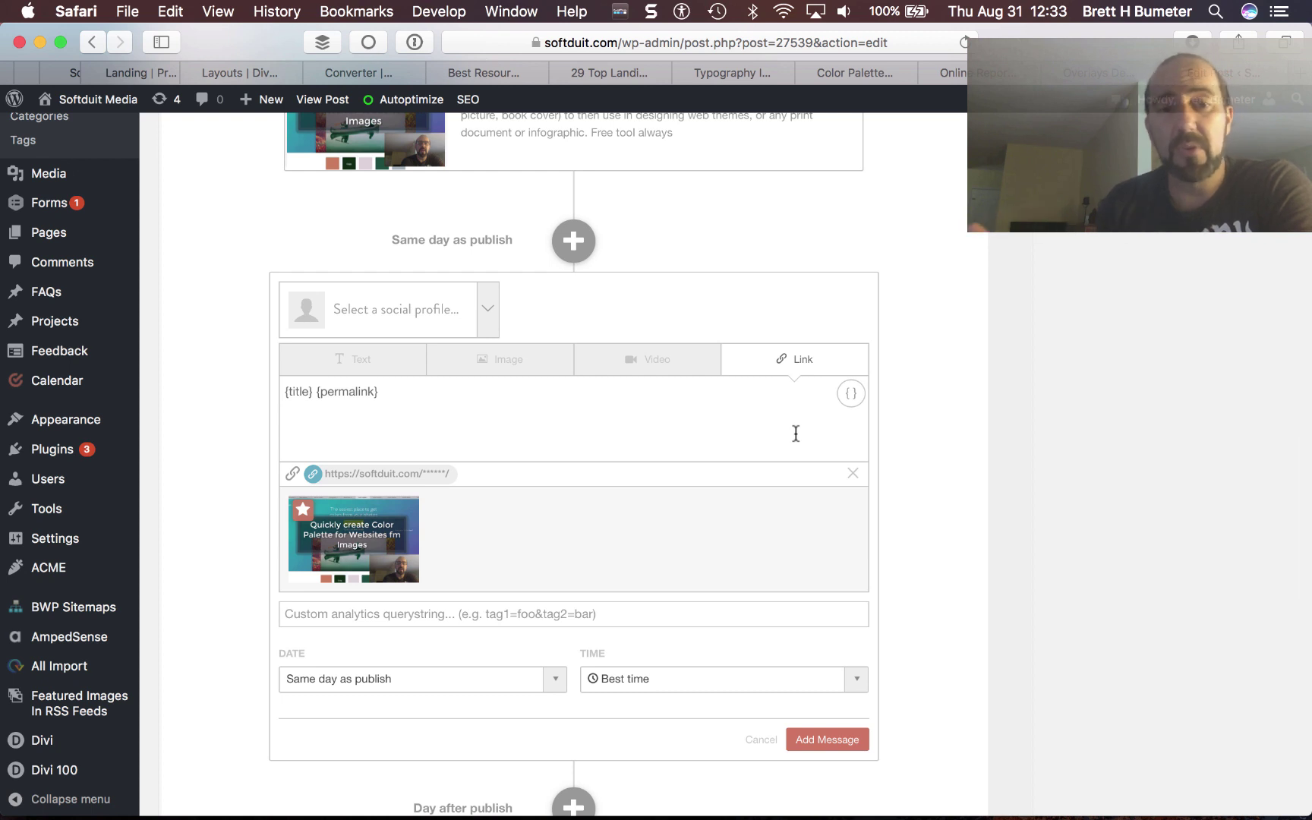
- Assign the message to the Softduit Media and WP Theme Speed Facebook pages, the personal LinkedIn profile and the Softduit Media Google+ page
click(492, 323)
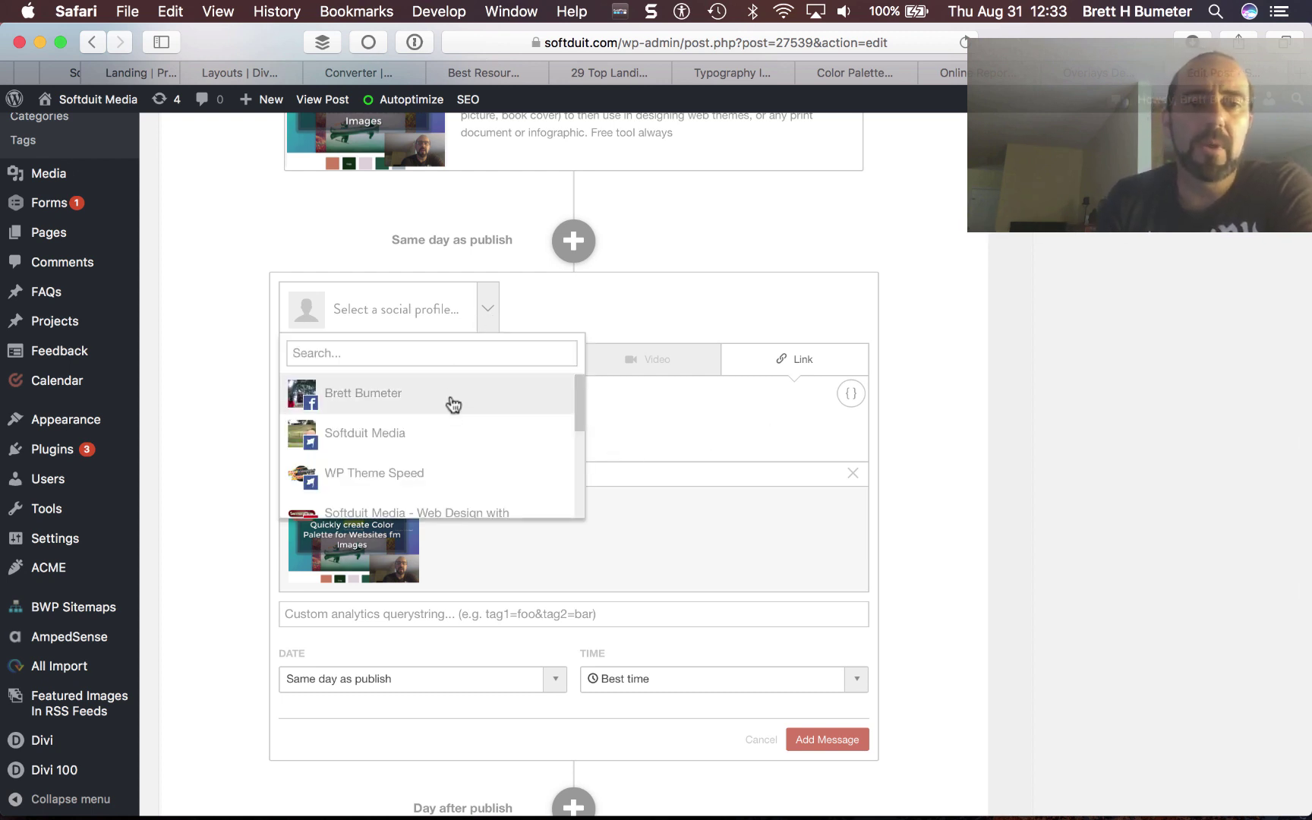
scroll(495, 467, down, 4)
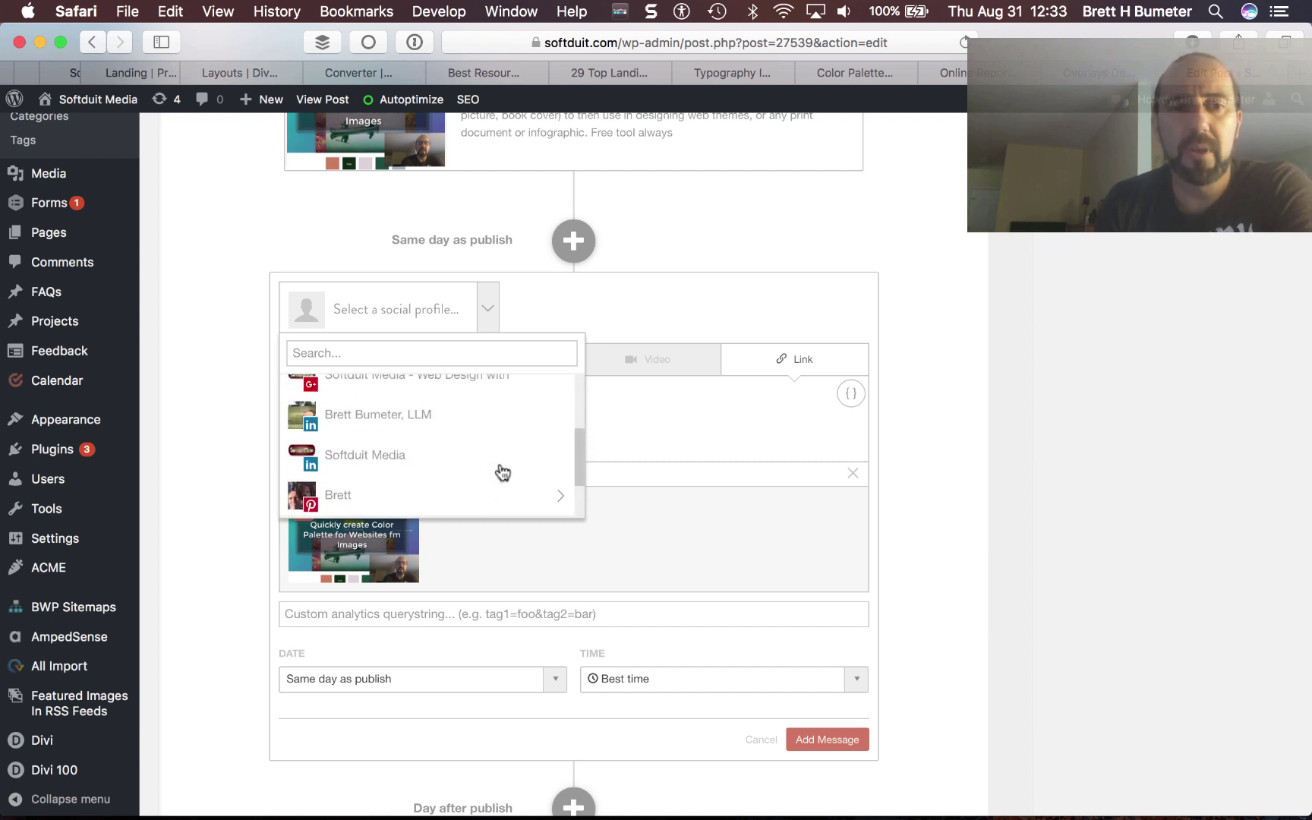
scroll(501, 471, up, 4)
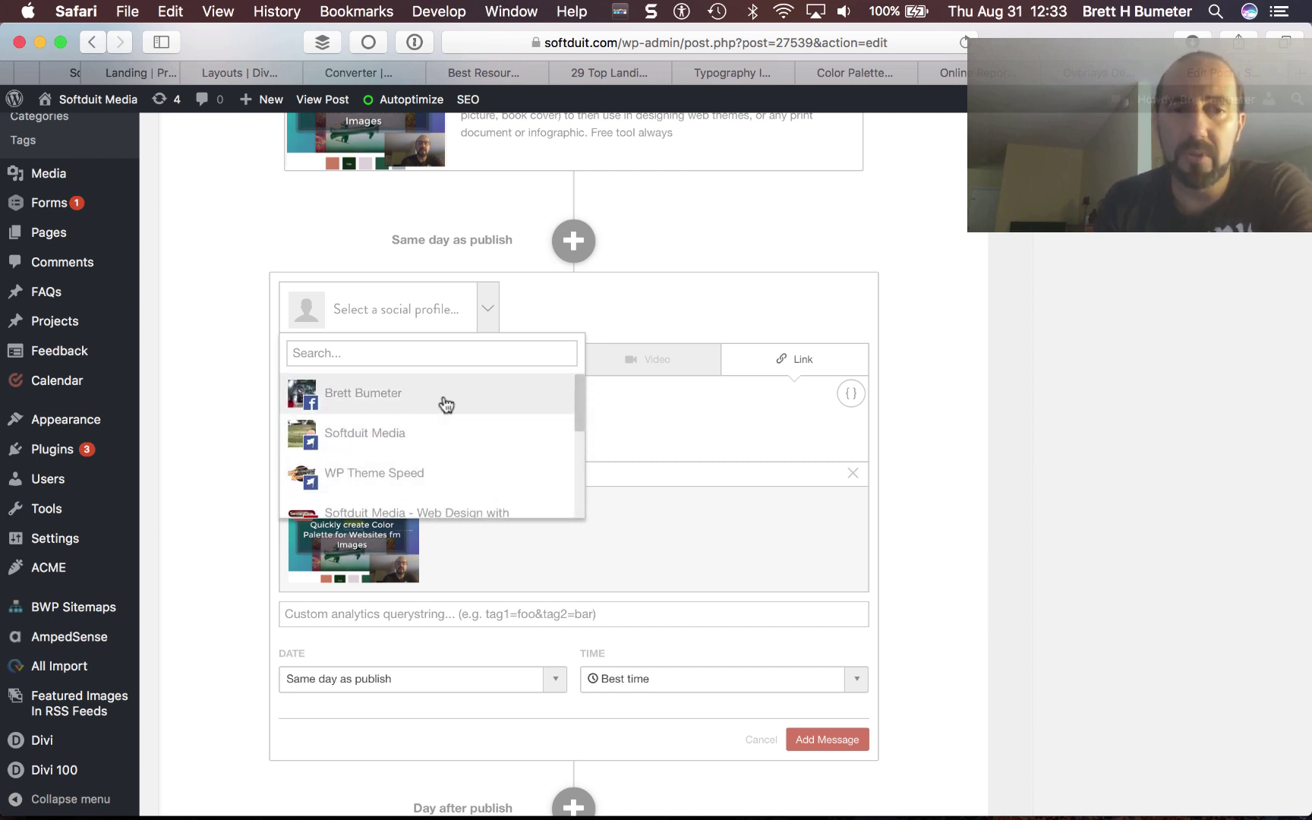
click(454, 442)
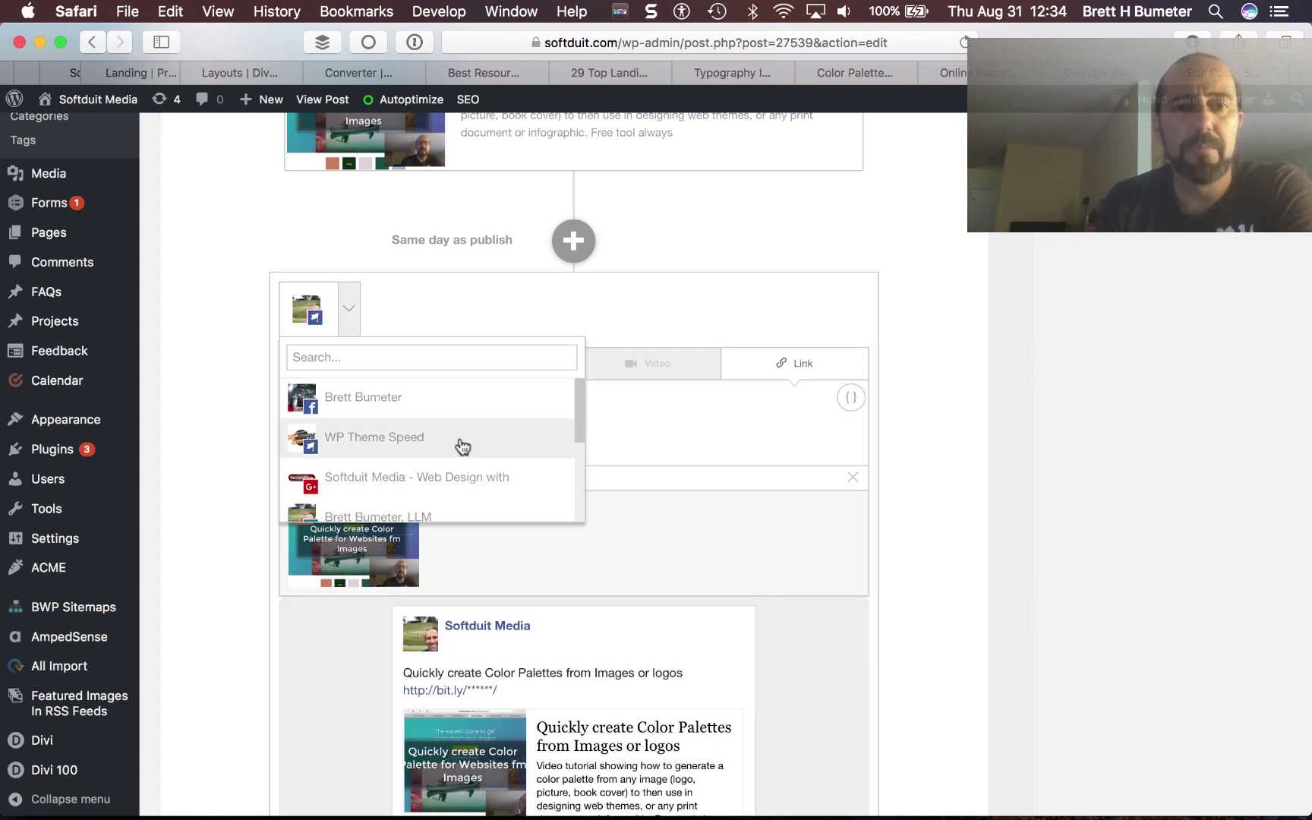
click(461, 451)
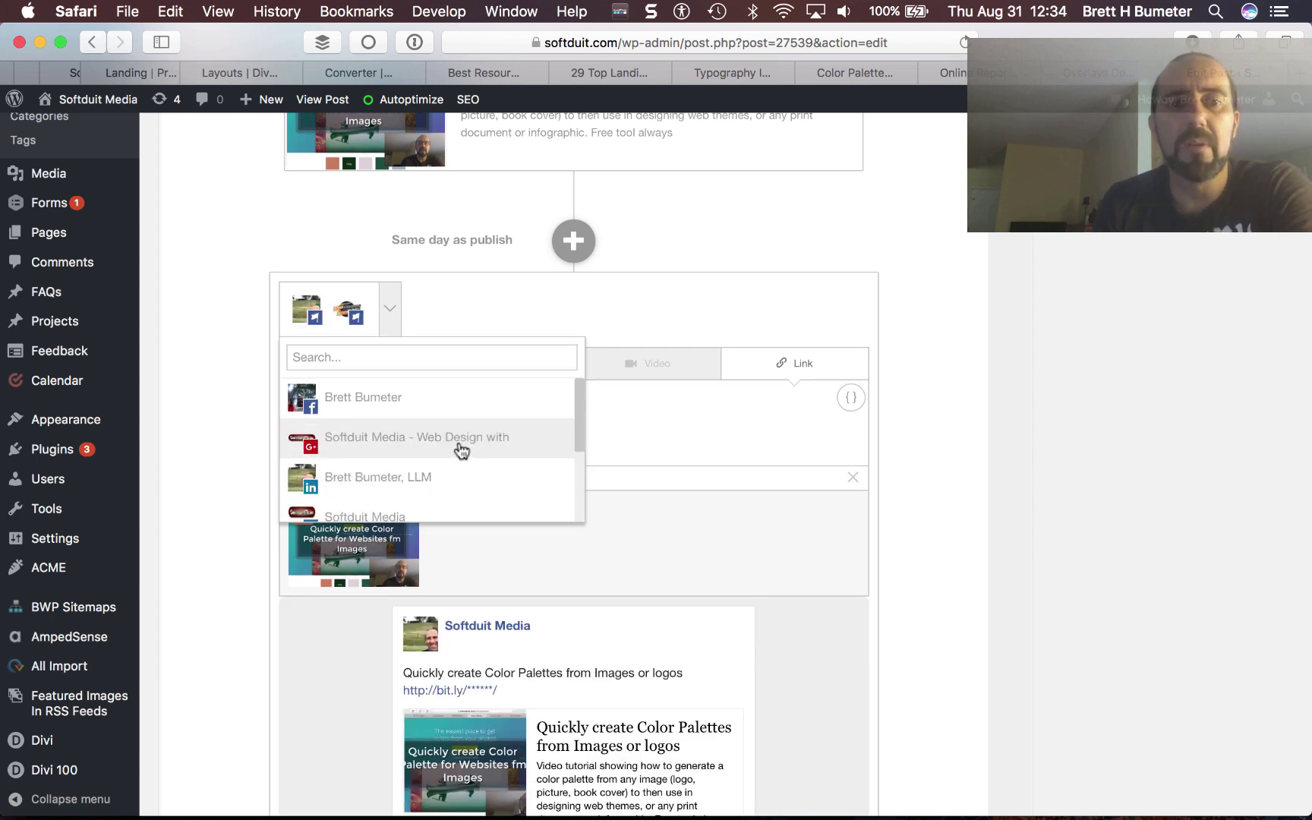
click(459, 474)
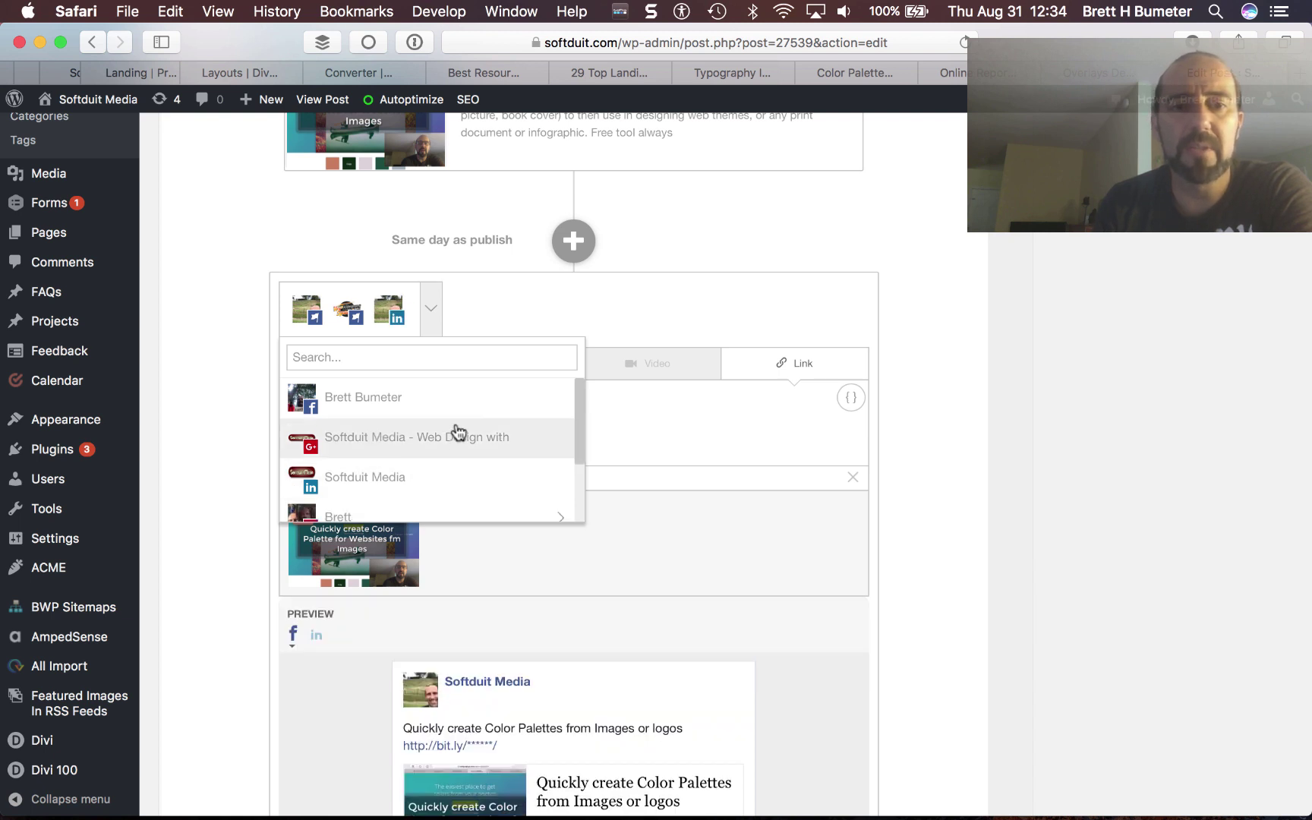
click(454, 433)
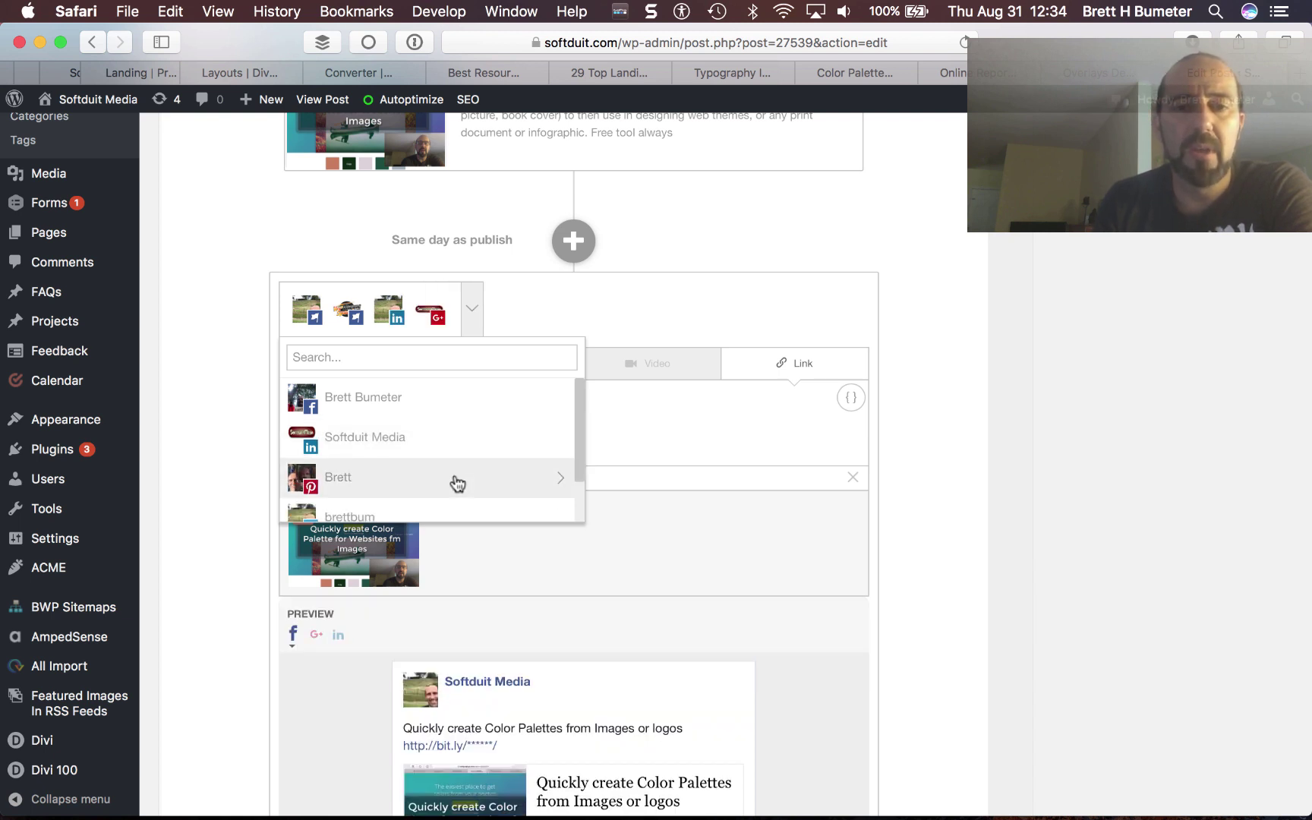
- Add the Pinterest board "Cool Tools and Apps" to the message's social profiles
click(562, 487)
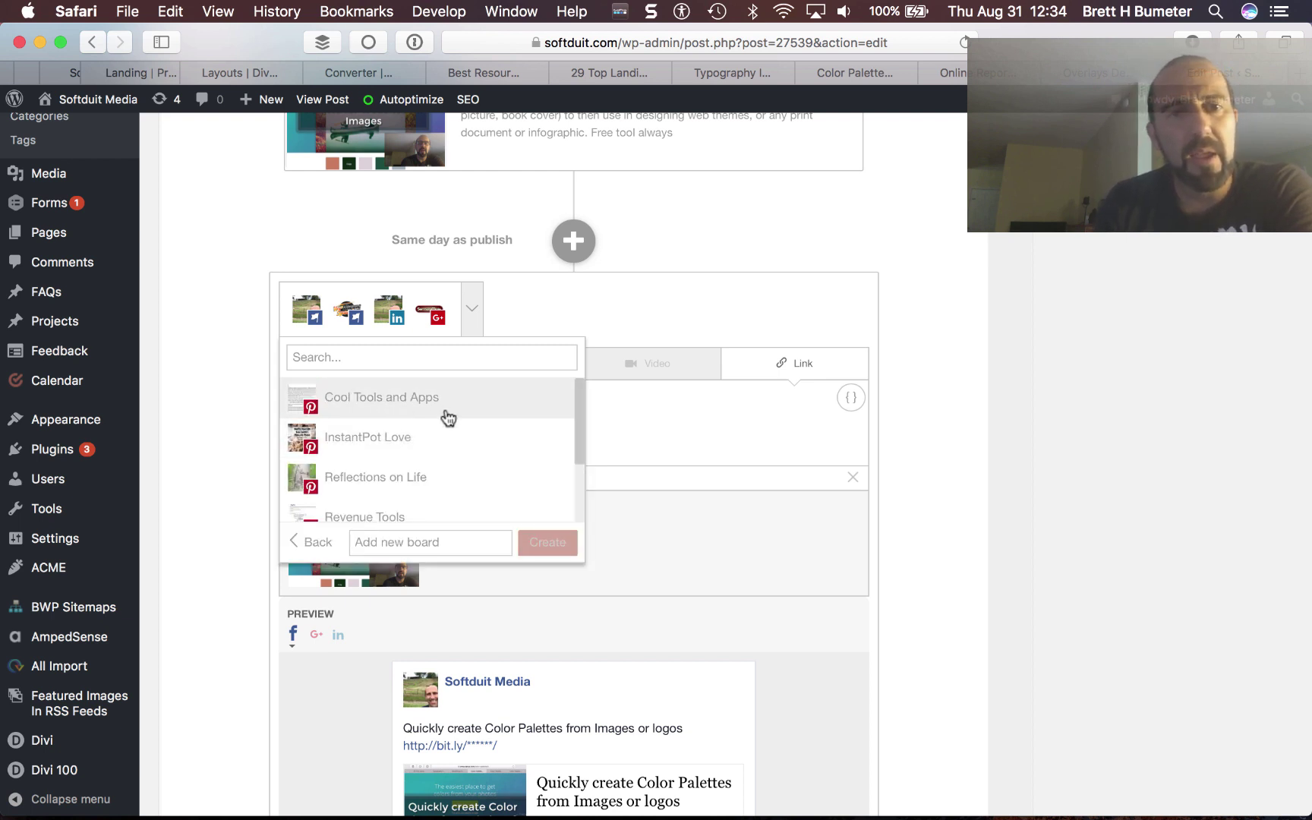
scroll(445, 481, down, 3)
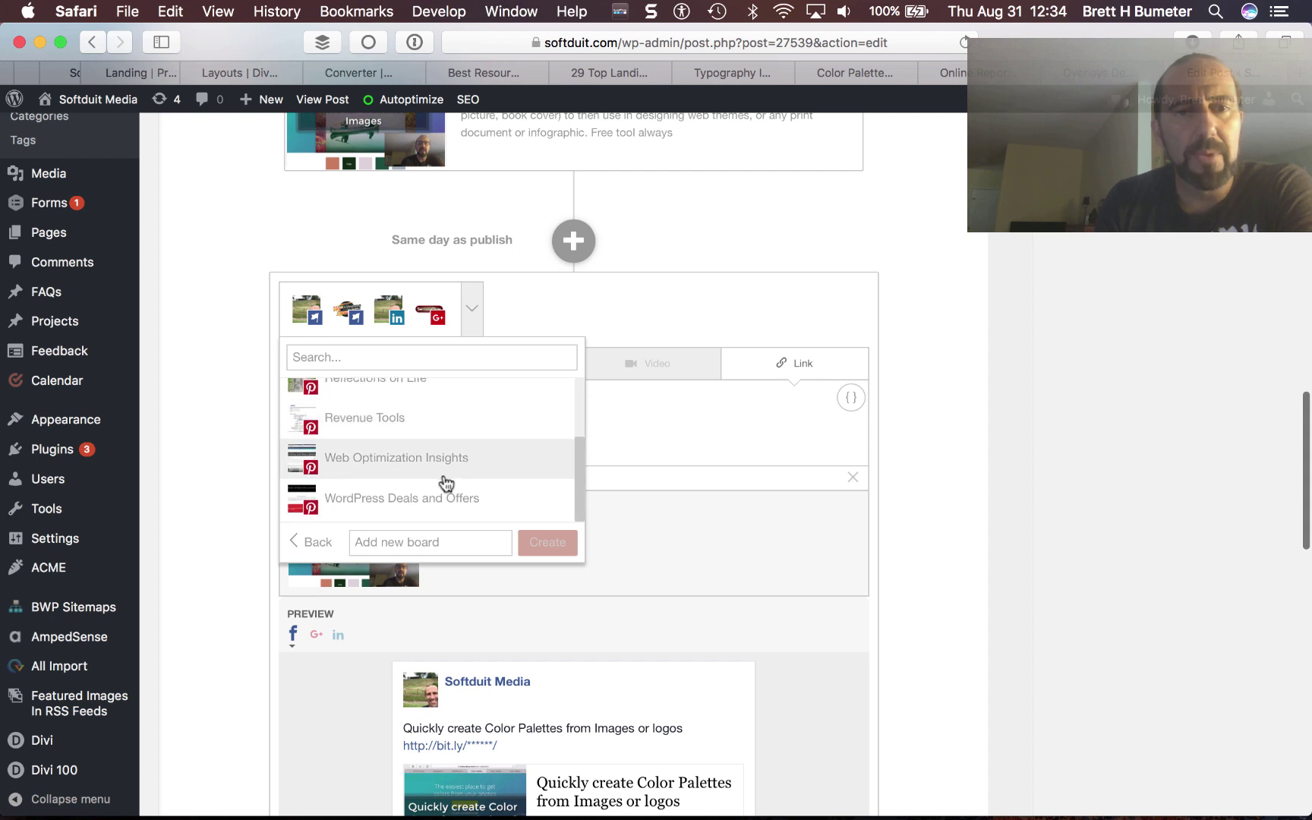
scroll(444, 483, up, 3)
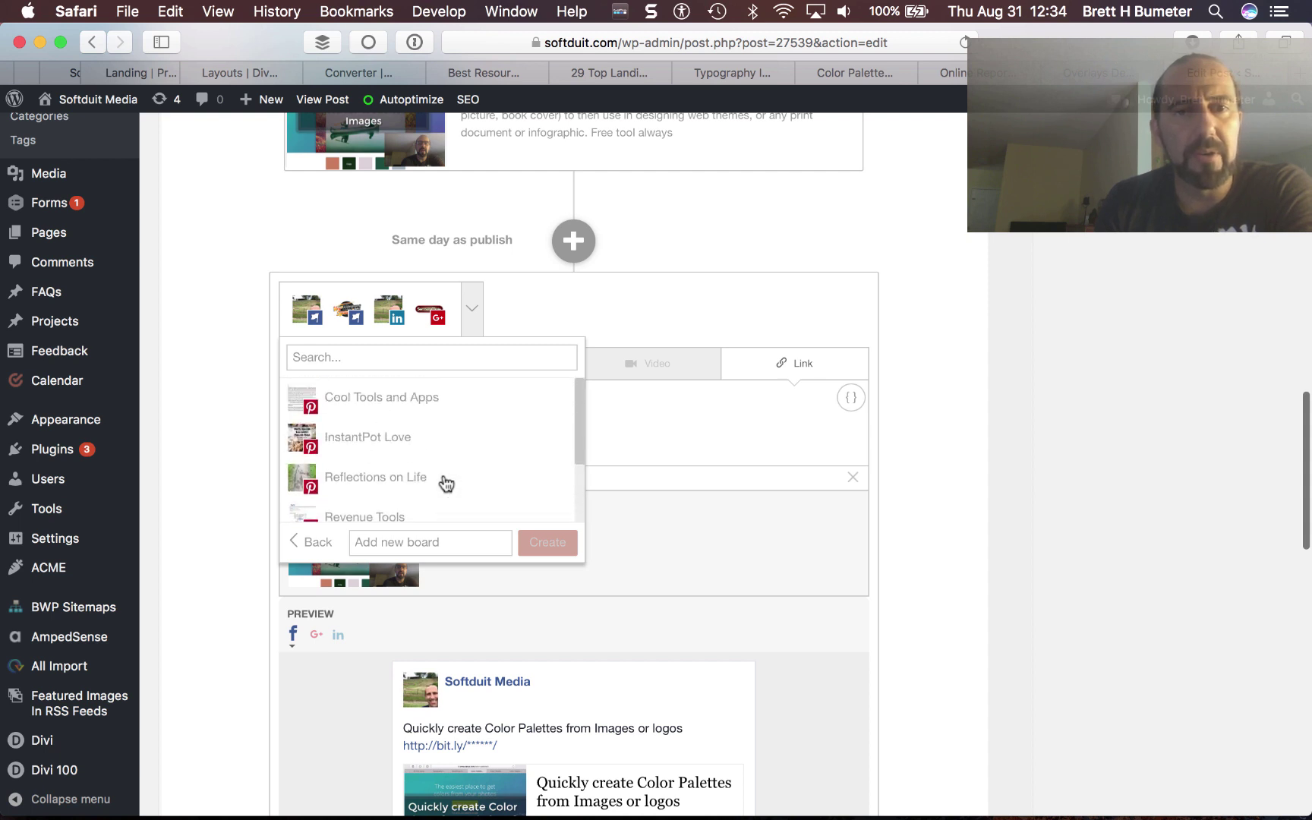
click(426, 406)
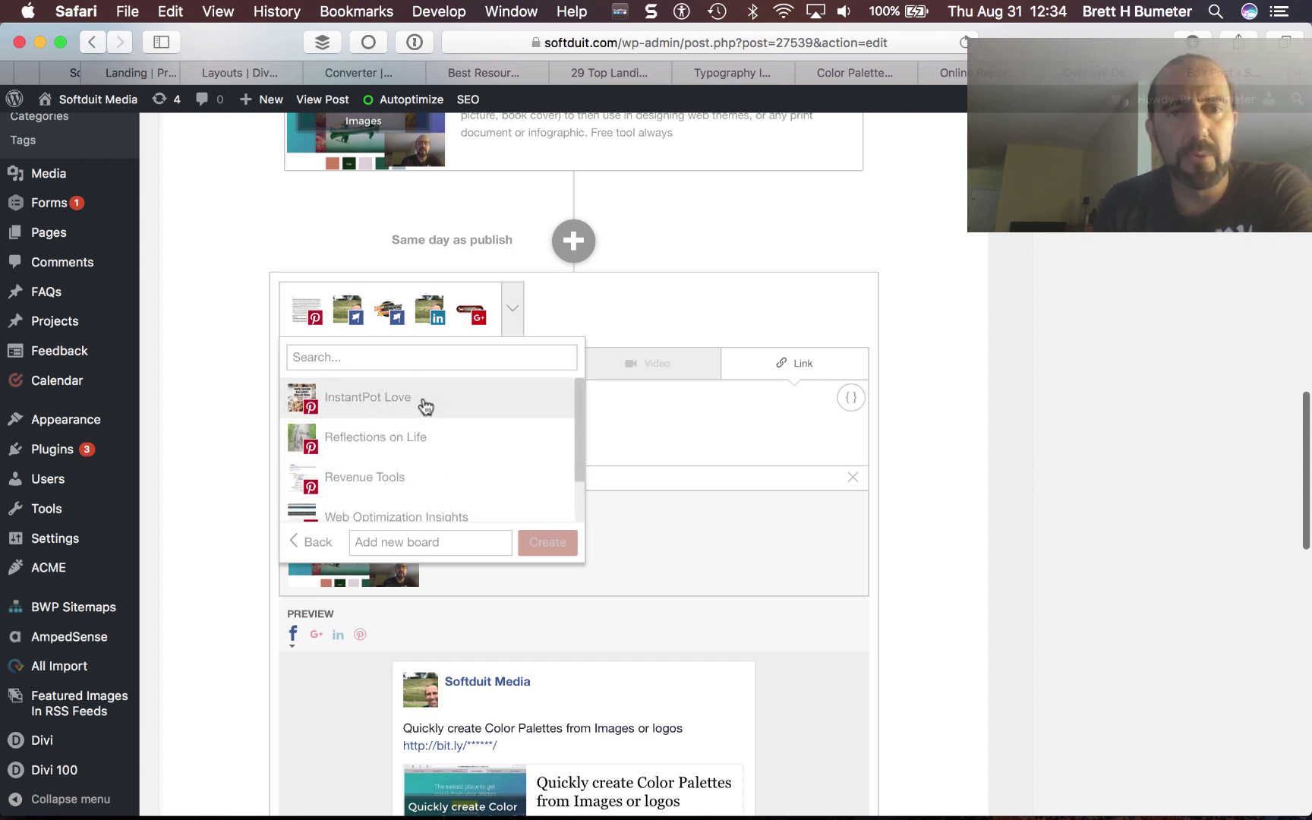
- Add the personal and the WPThemeSpeed Twitter profiles to the message, and check the full set of selected profiles
click(304, 542)
scroll(497, 495, down, 2)
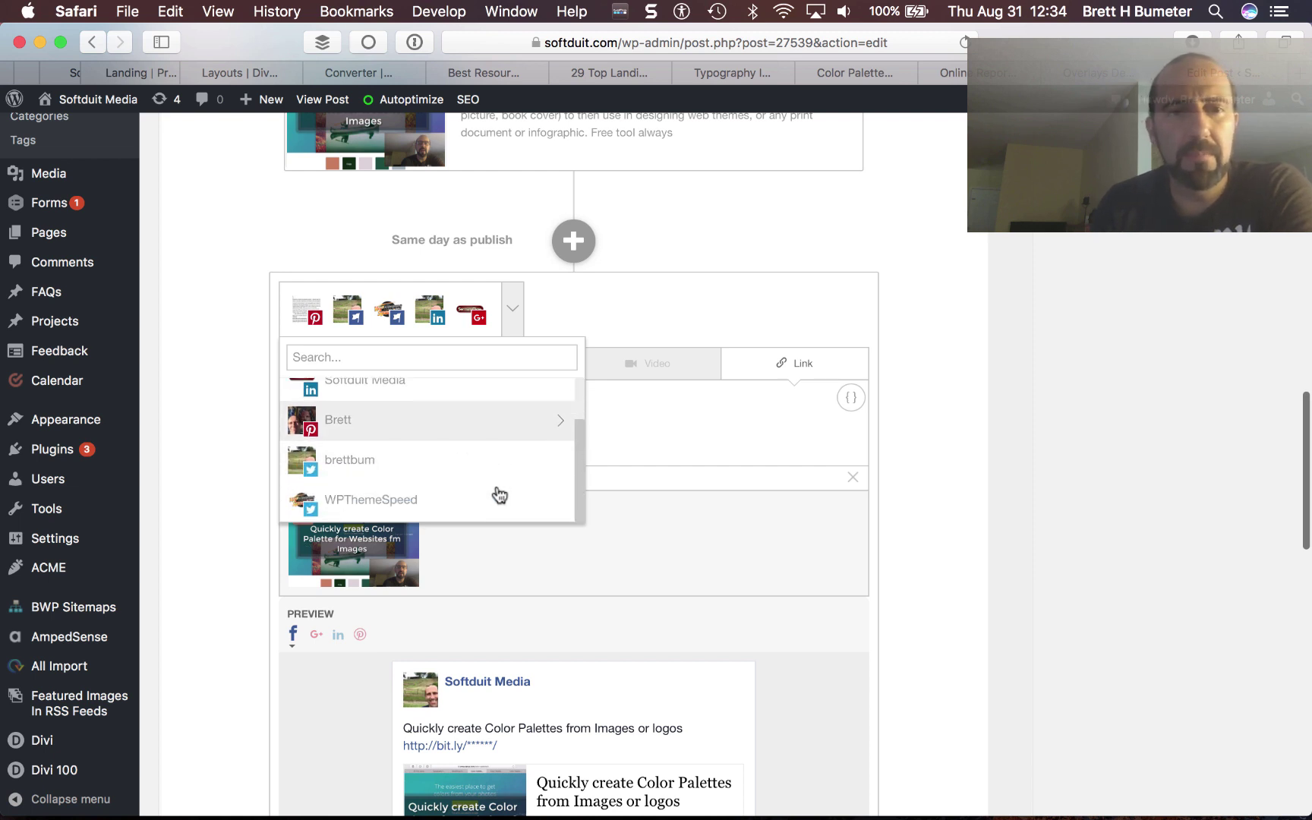
click(491, 461)
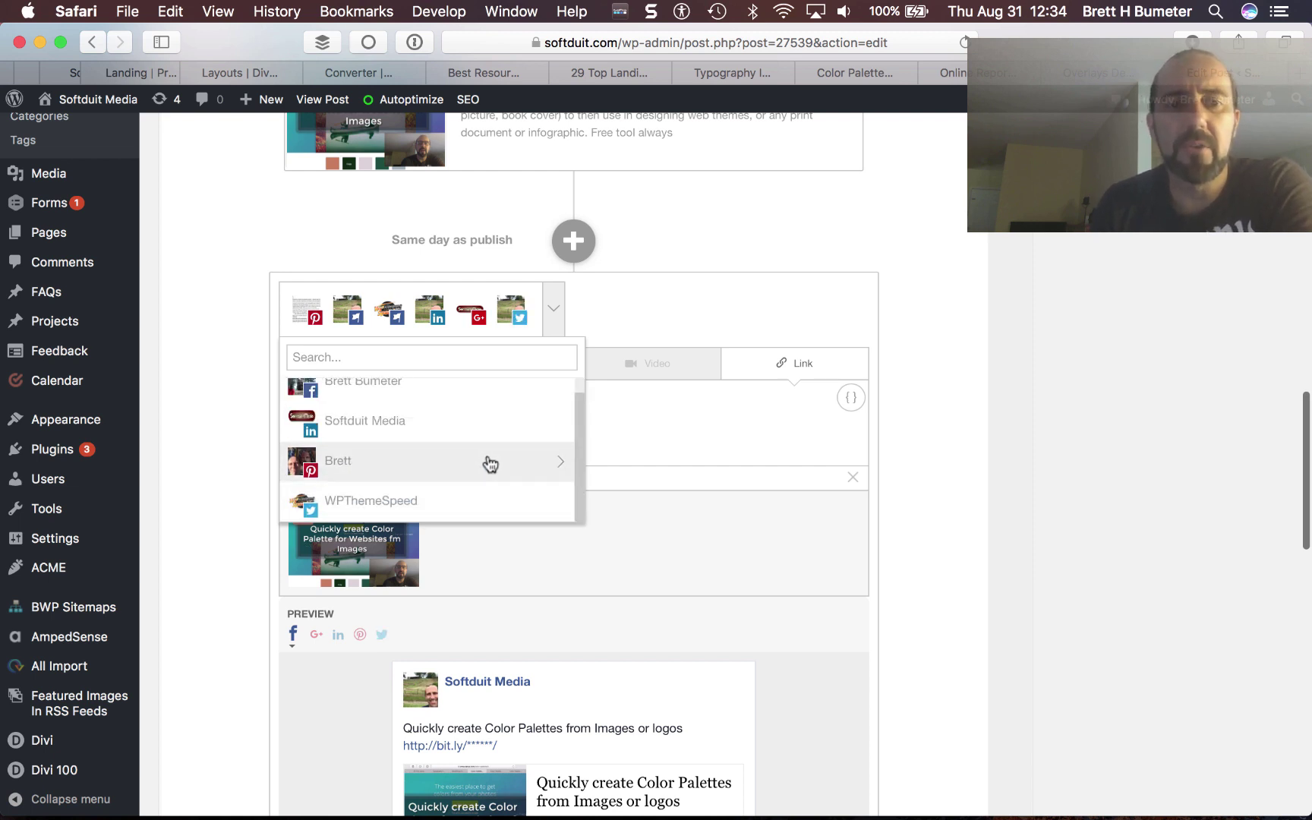
click(463, 502)
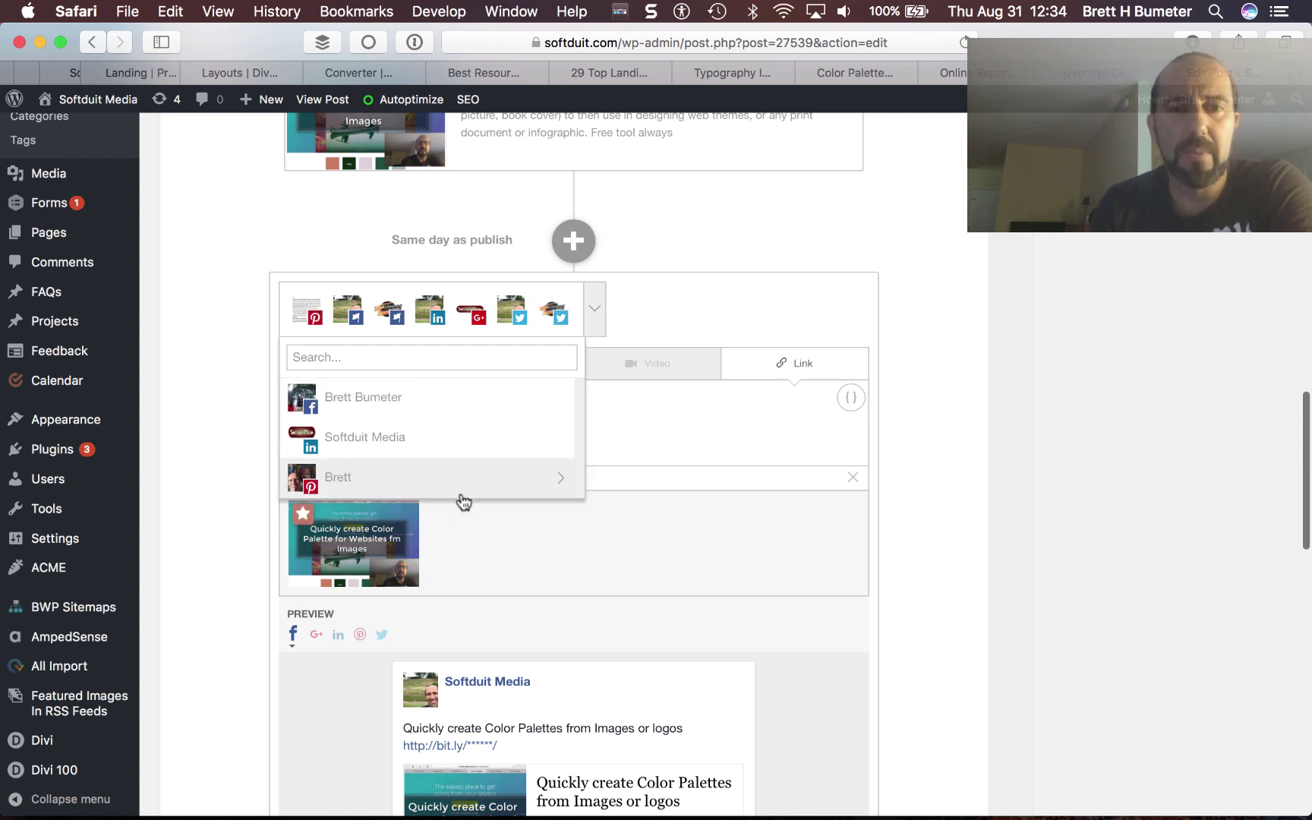
click(580, 322)
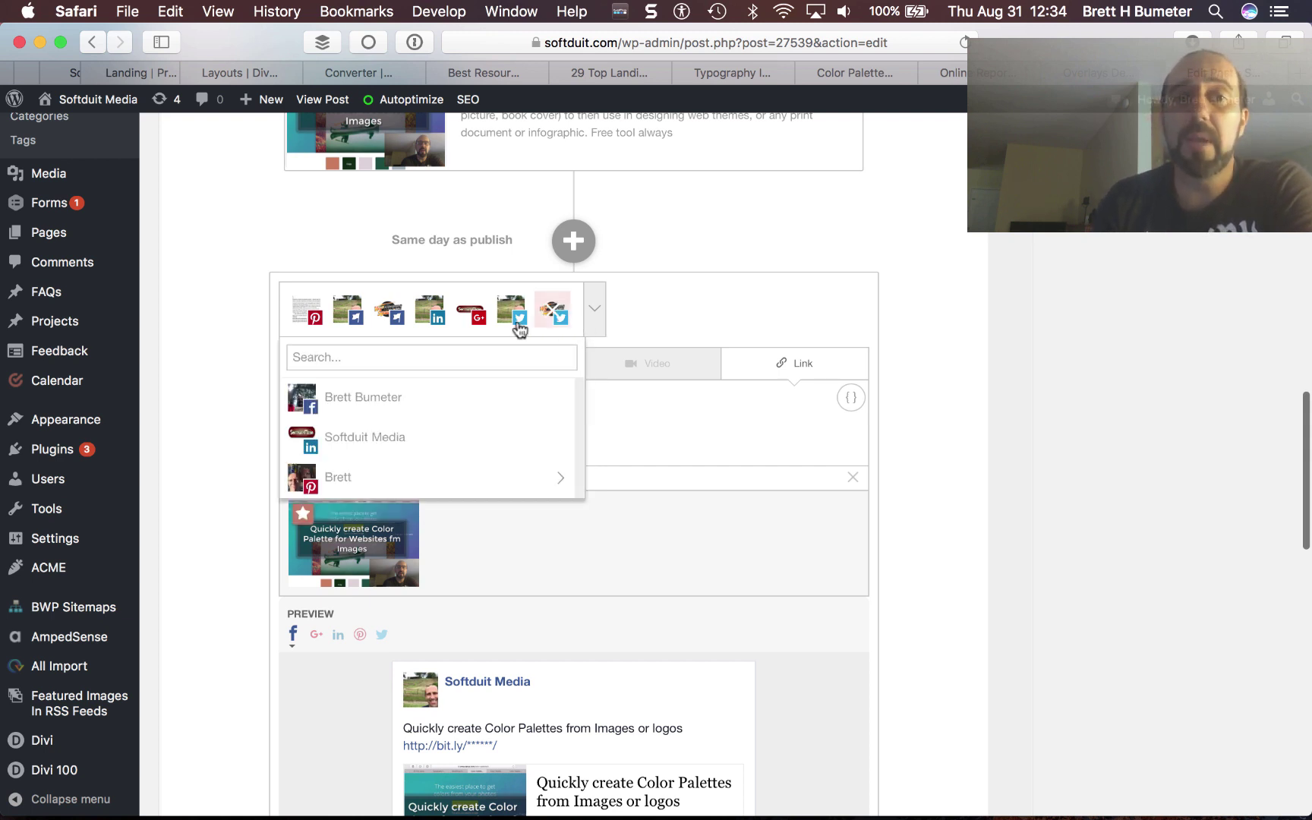
click(364, 313)
click(365, 314)
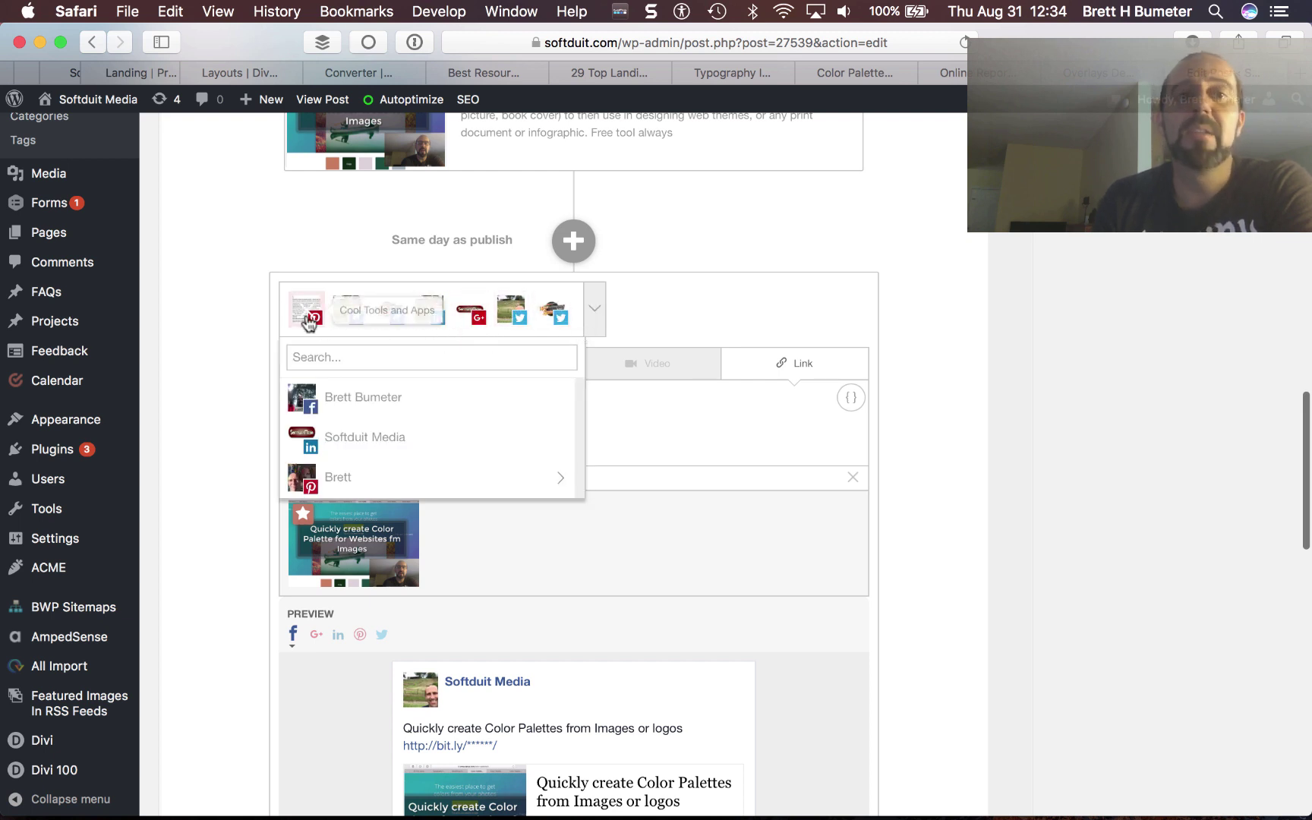
click(685, 337)
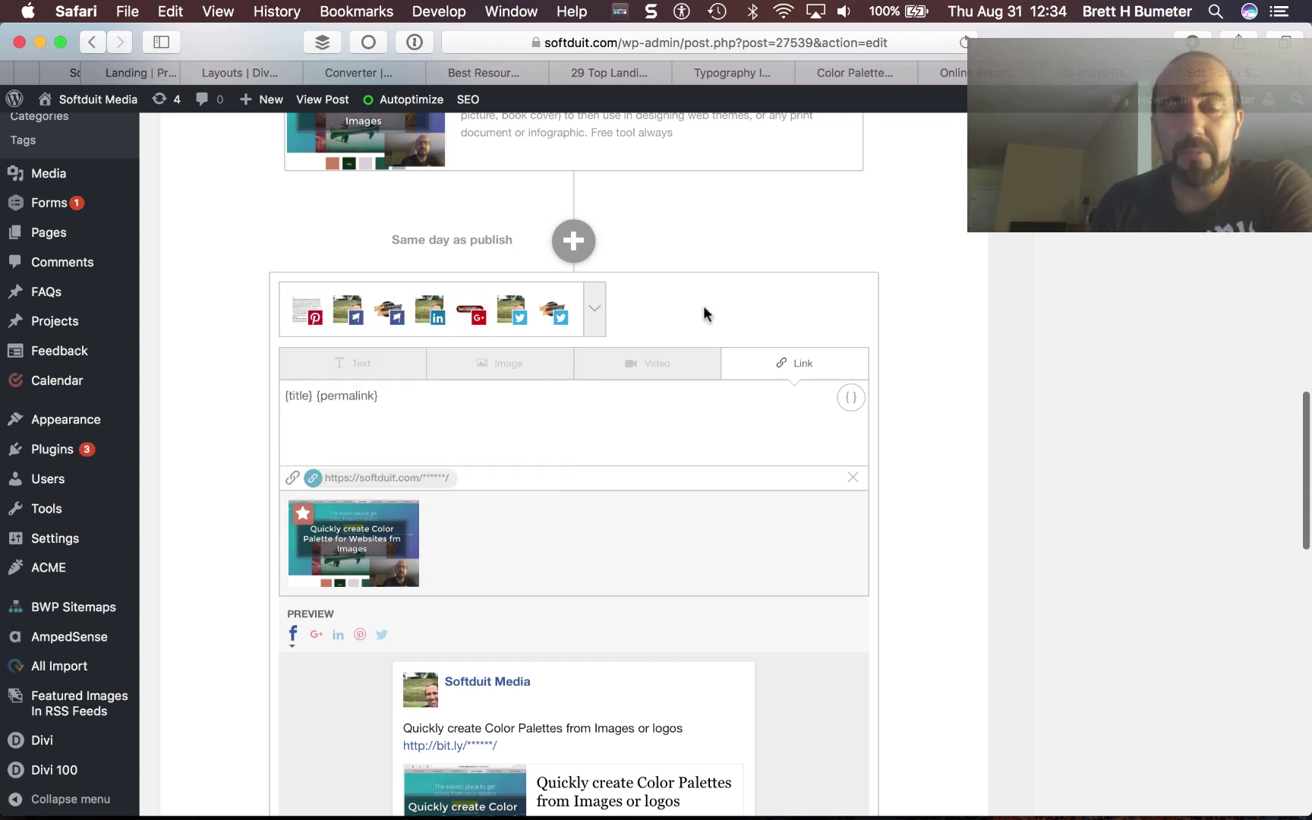
click(322, 331)
click(787, 336)
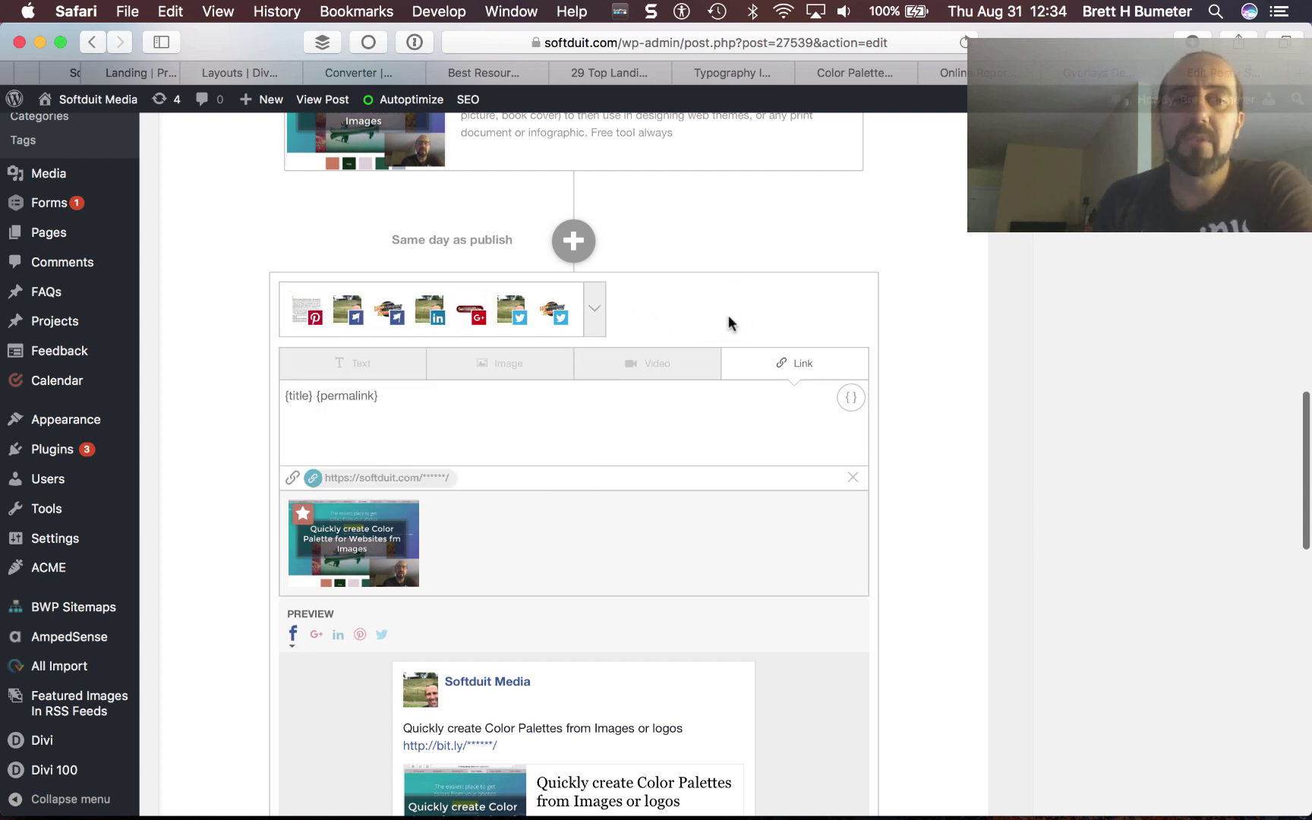
- Review the message preview, and copy the first message row, B2 to E2, from the phrases spreadsheet in Chrome
triple_click(396, 398)
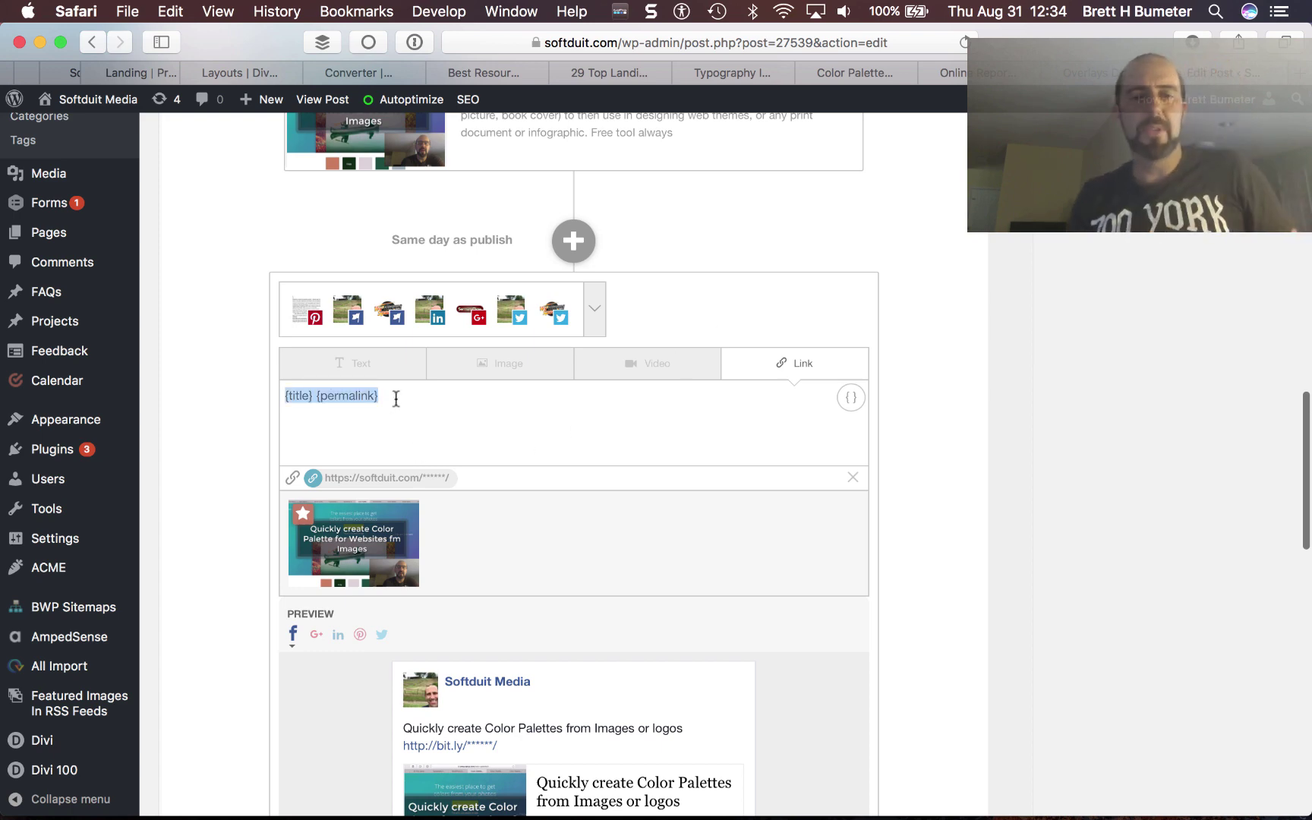
scroll(934, 498, down, 6)
scroll(933, 498, up, 4)
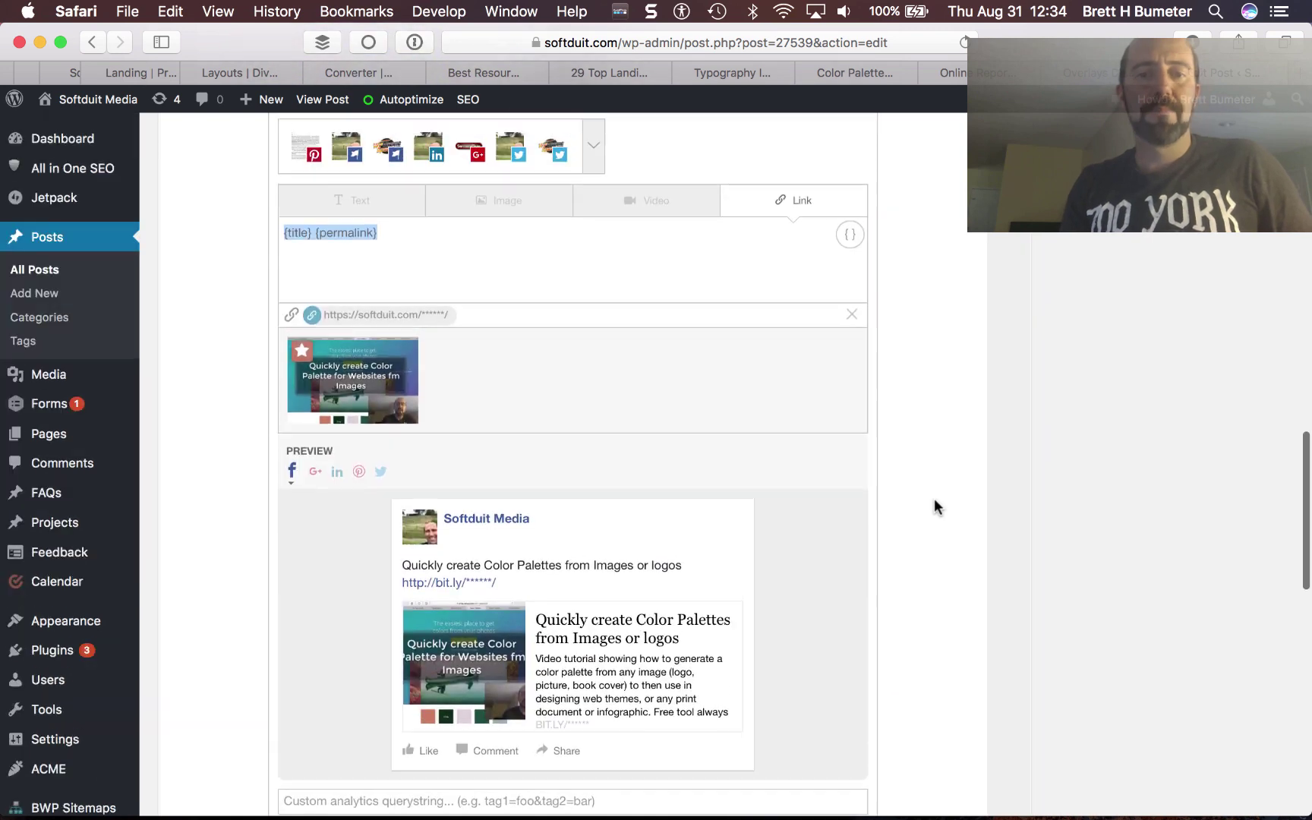
scroll(934, 498, down, 3)
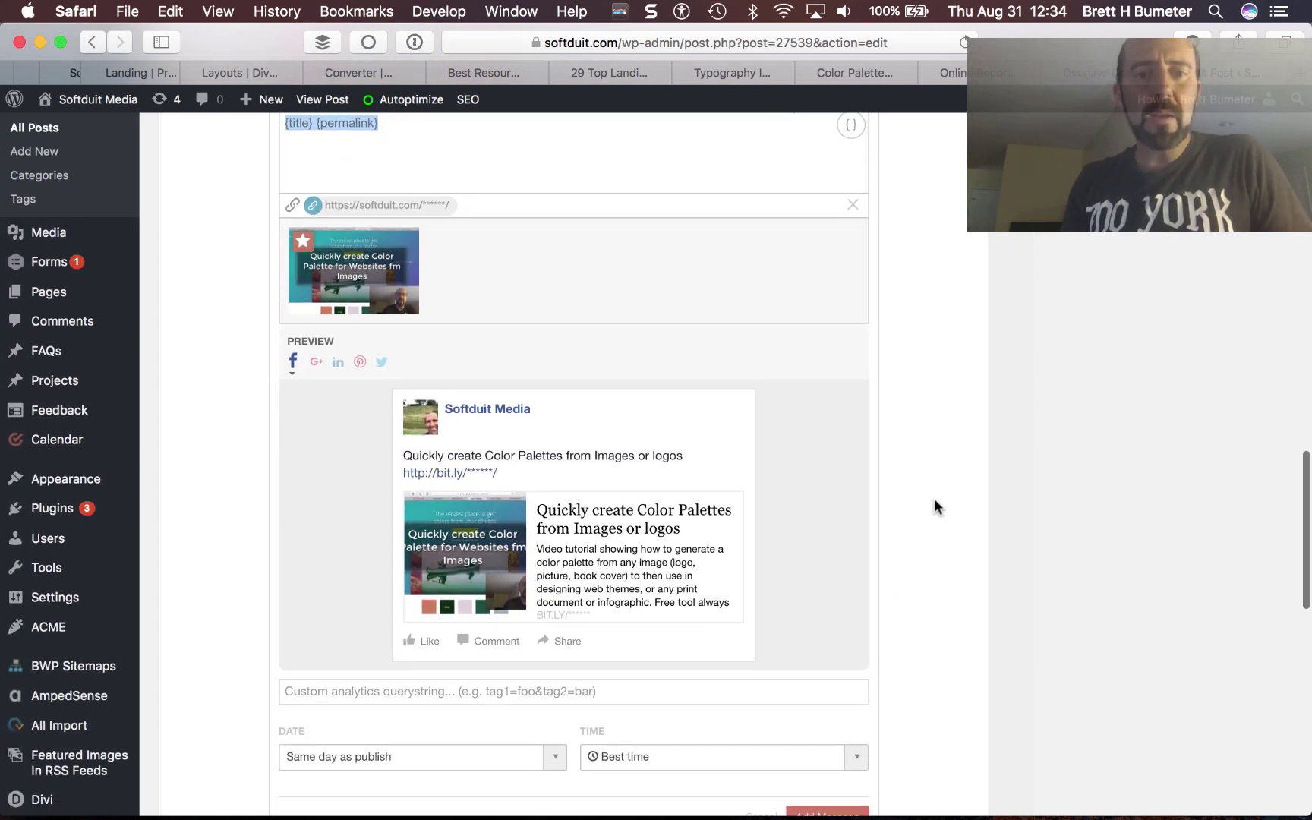
scroll(934, 498, up, 3)
key(super+Tab)
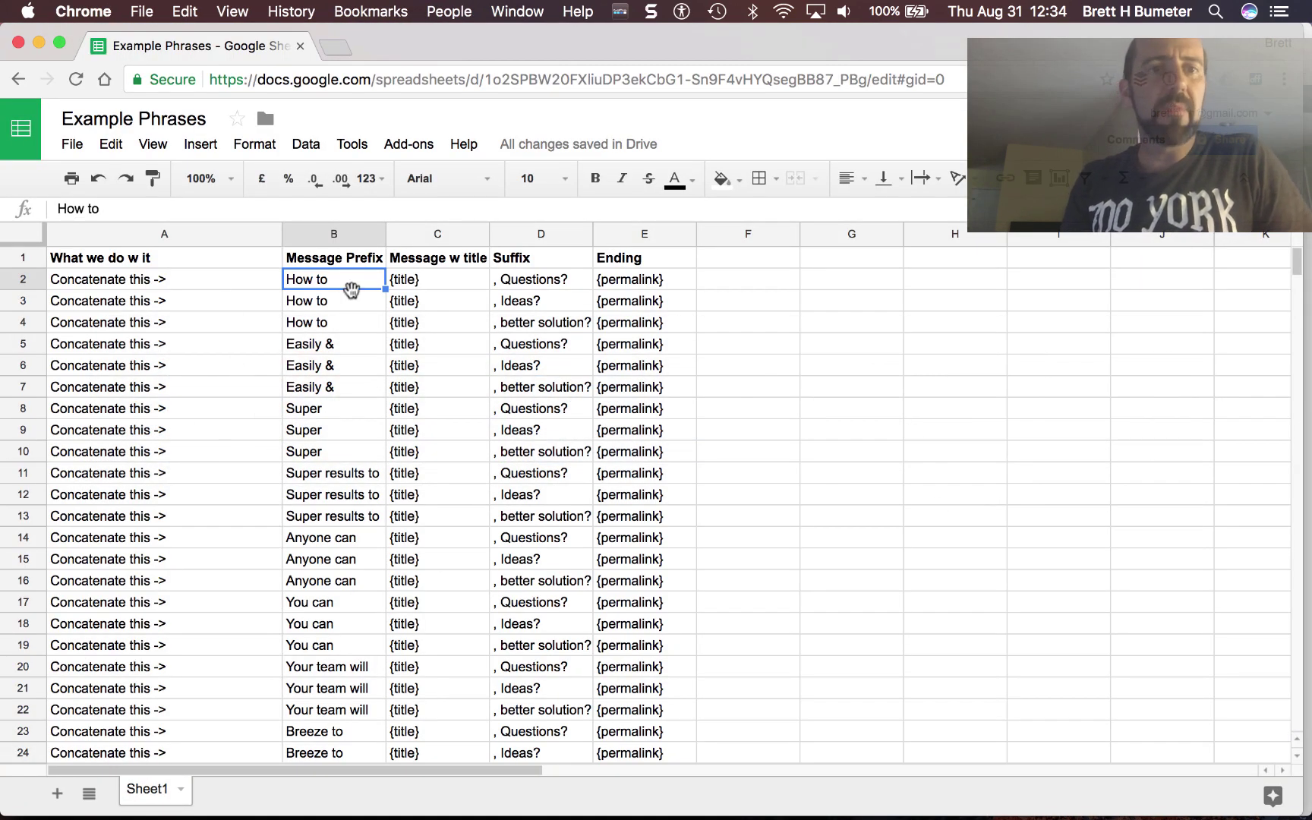
shift+click(632, 282)
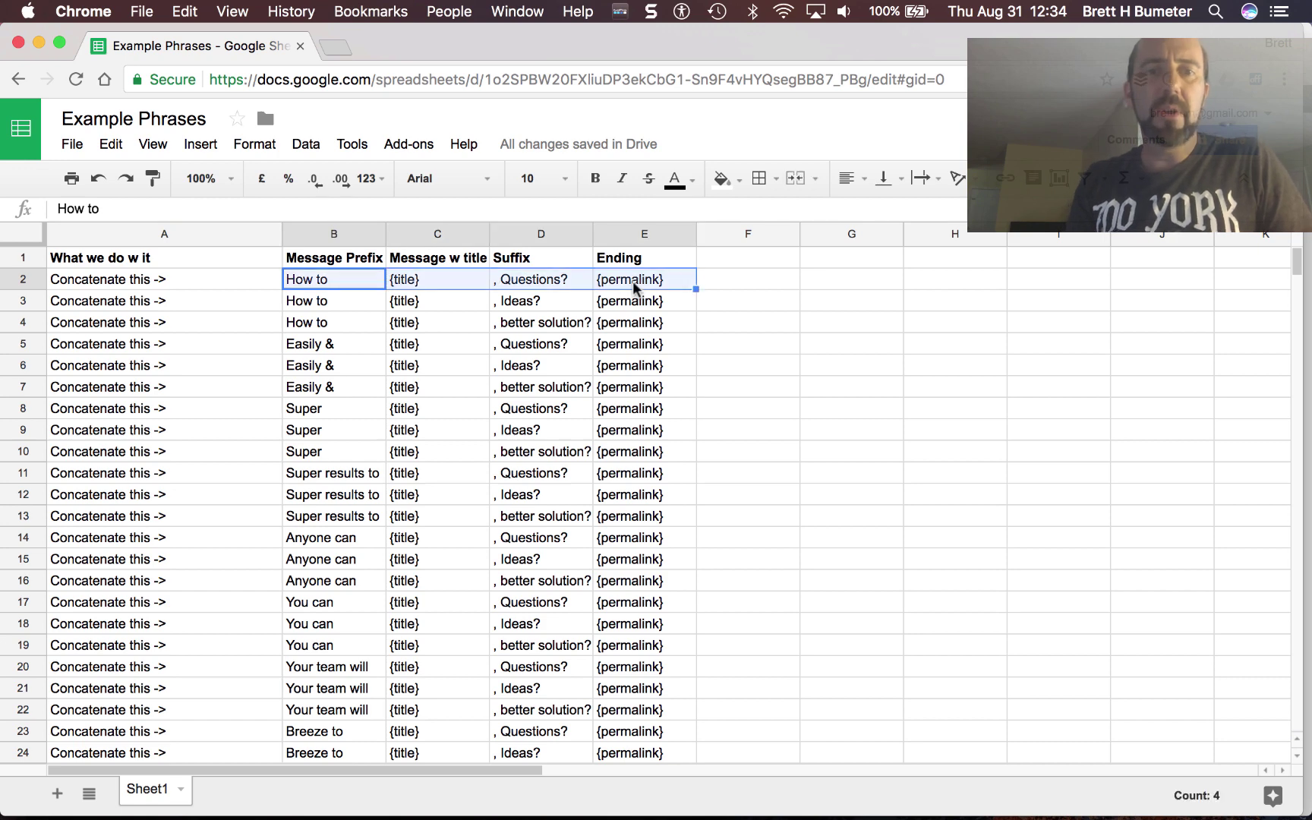
key(super+c)
- Return to the post in Safari, make the message an image post and replace its text with the copied phrases
key(super+Tab)
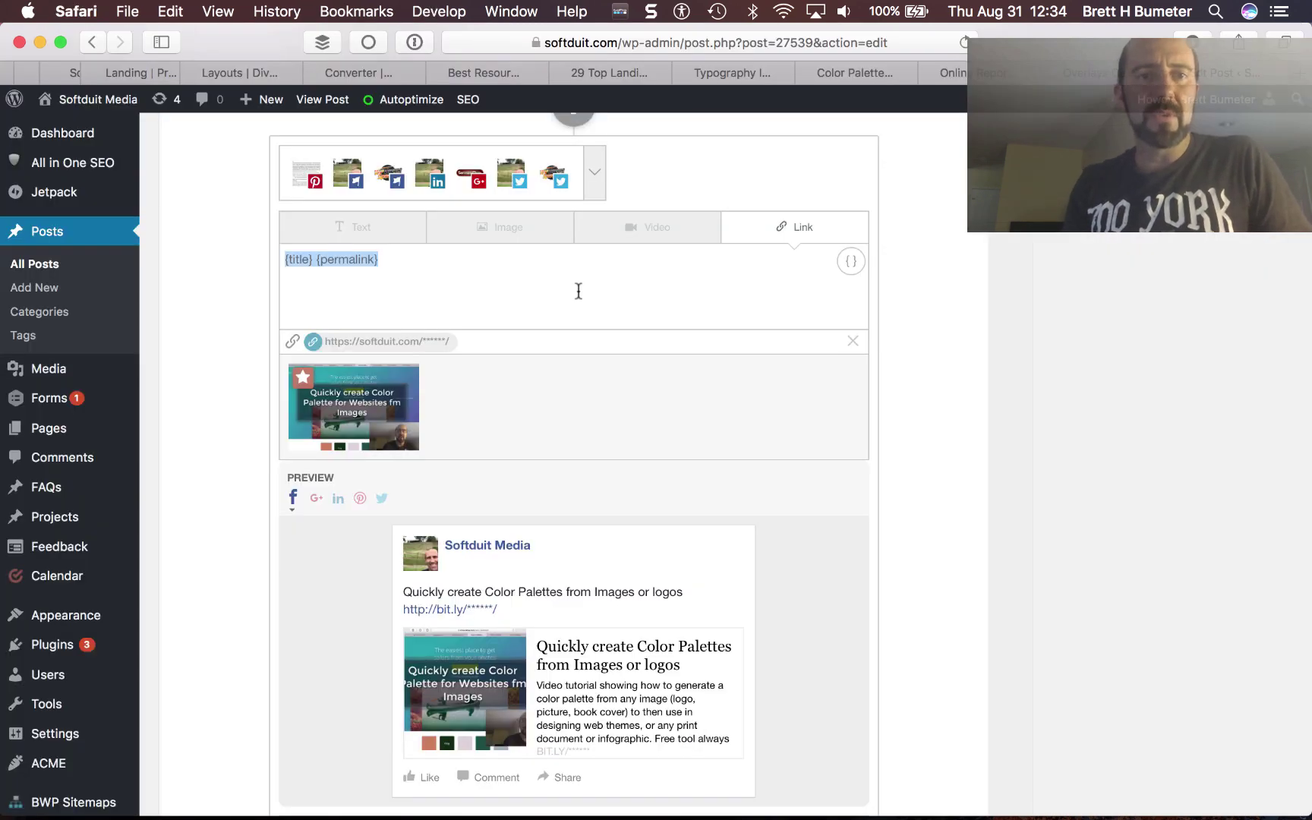
click(464, 261)
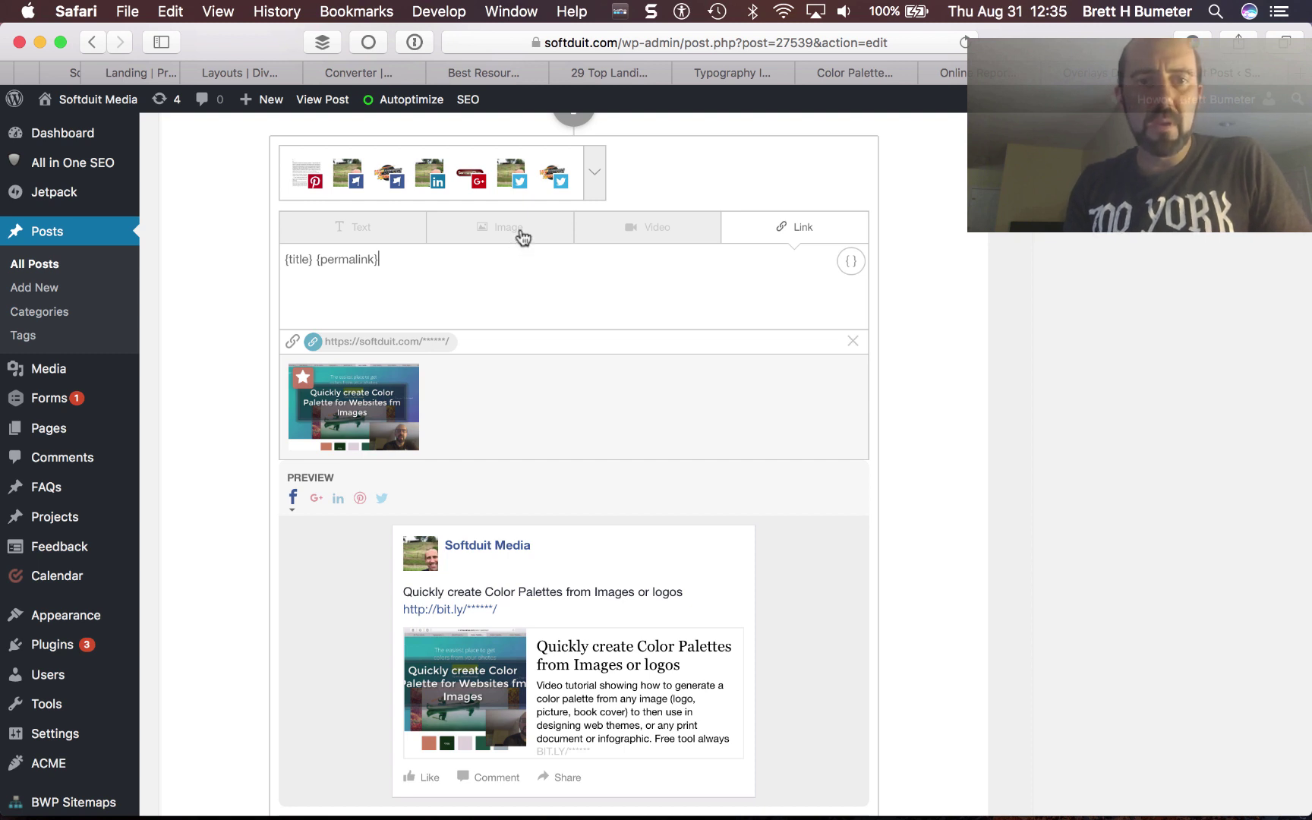
click(522, 232)
triple_click(446, 258)
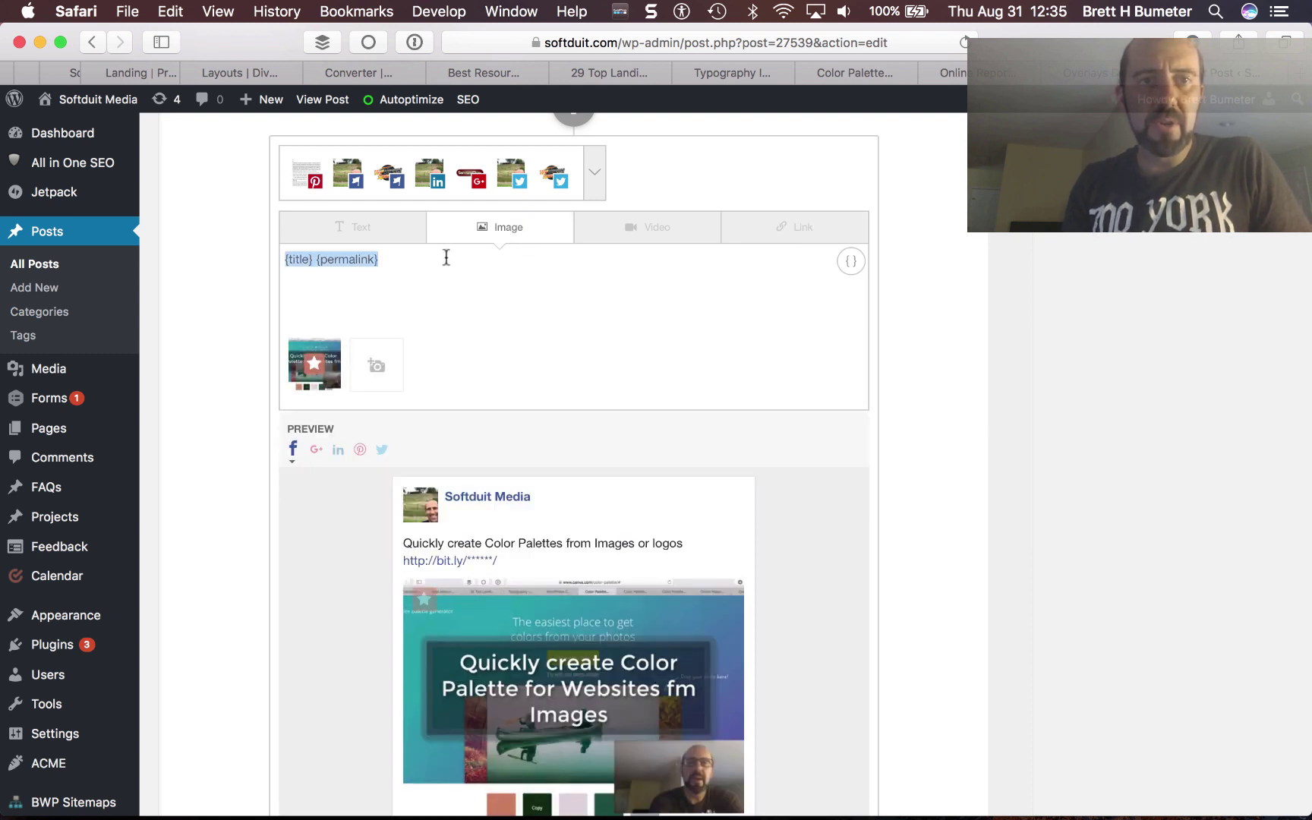
key(super+v)
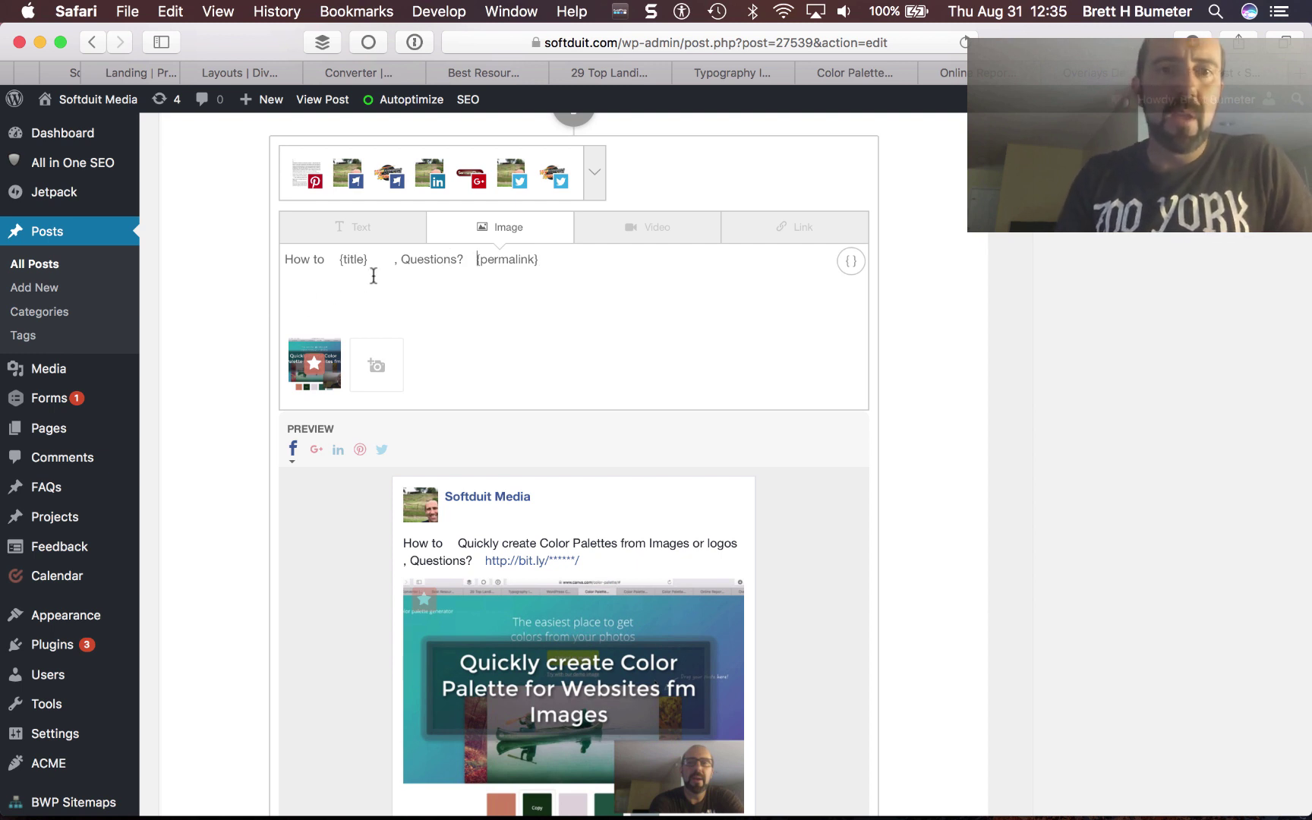
- Remove the extra spaces from the message text so it reads "How to {title}, Questions? {permalink}"
click(401, 260)
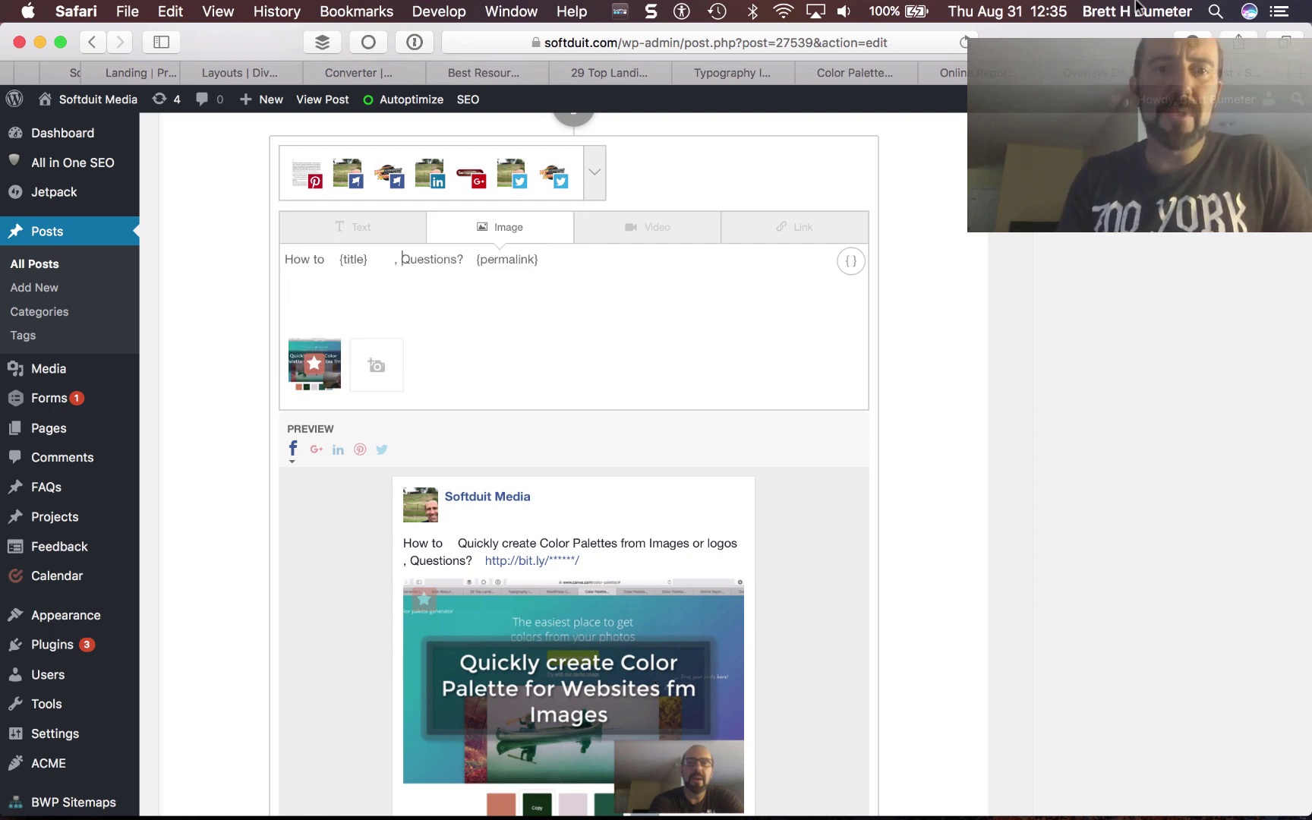
key(BackSpace)
key(BackSpace)
key(BackSpace)
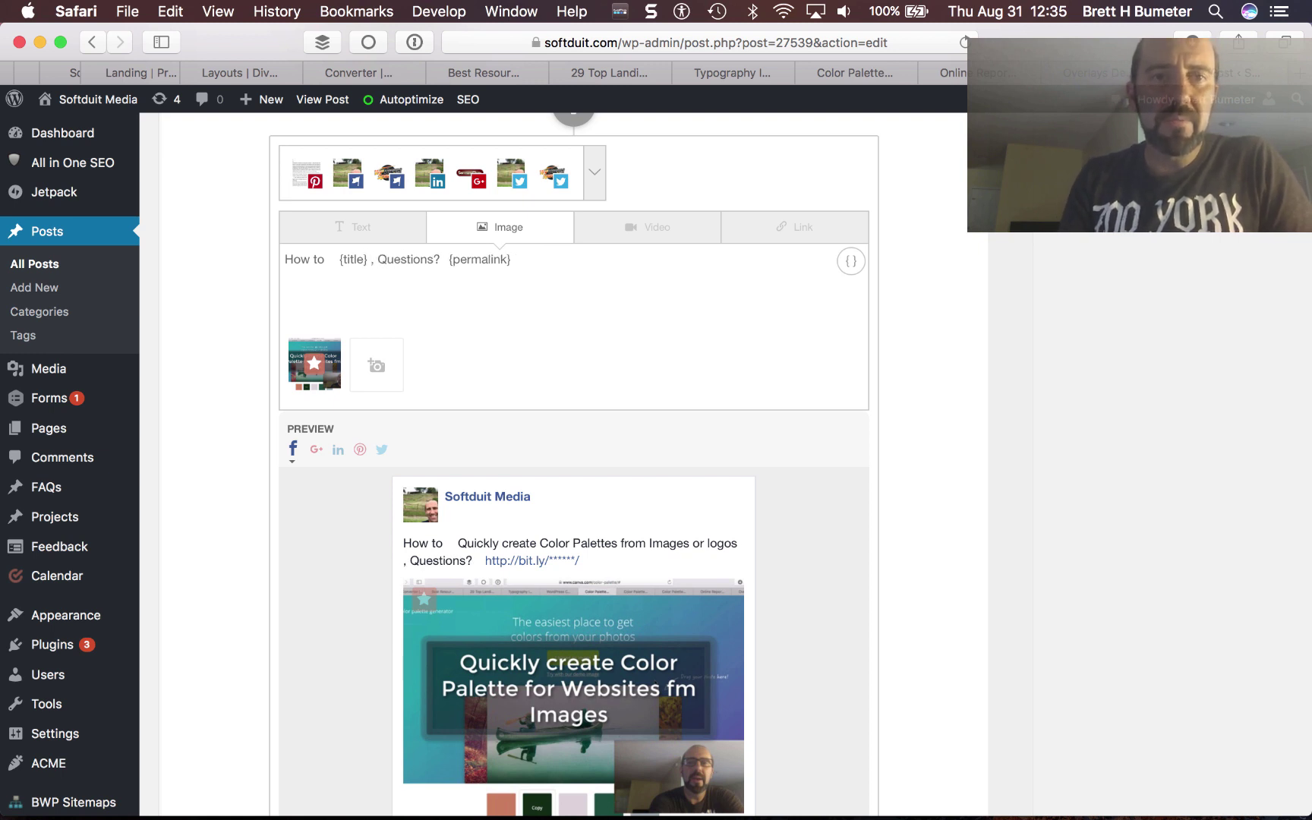
key(BackSpace)
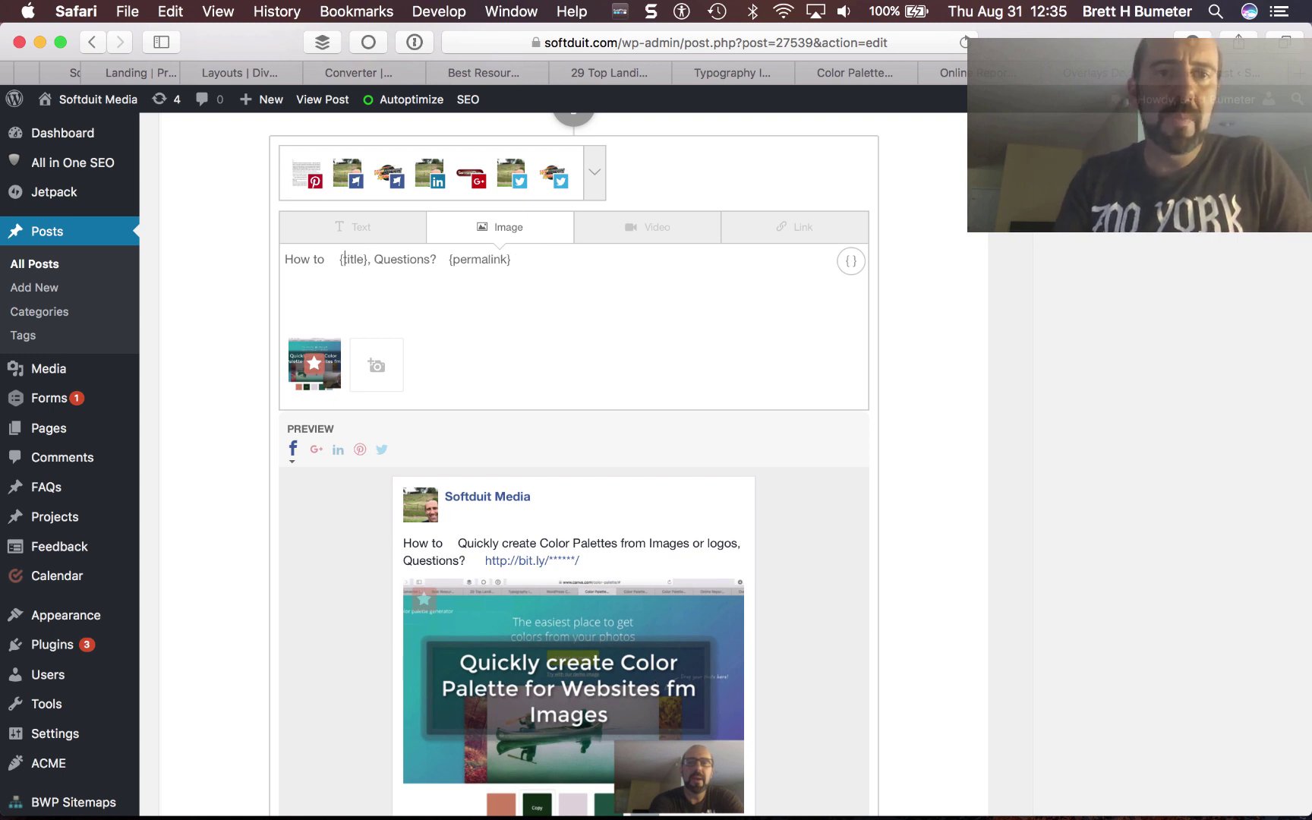
key(BackSpace)
key(BackSpace)
key(BackSpace)
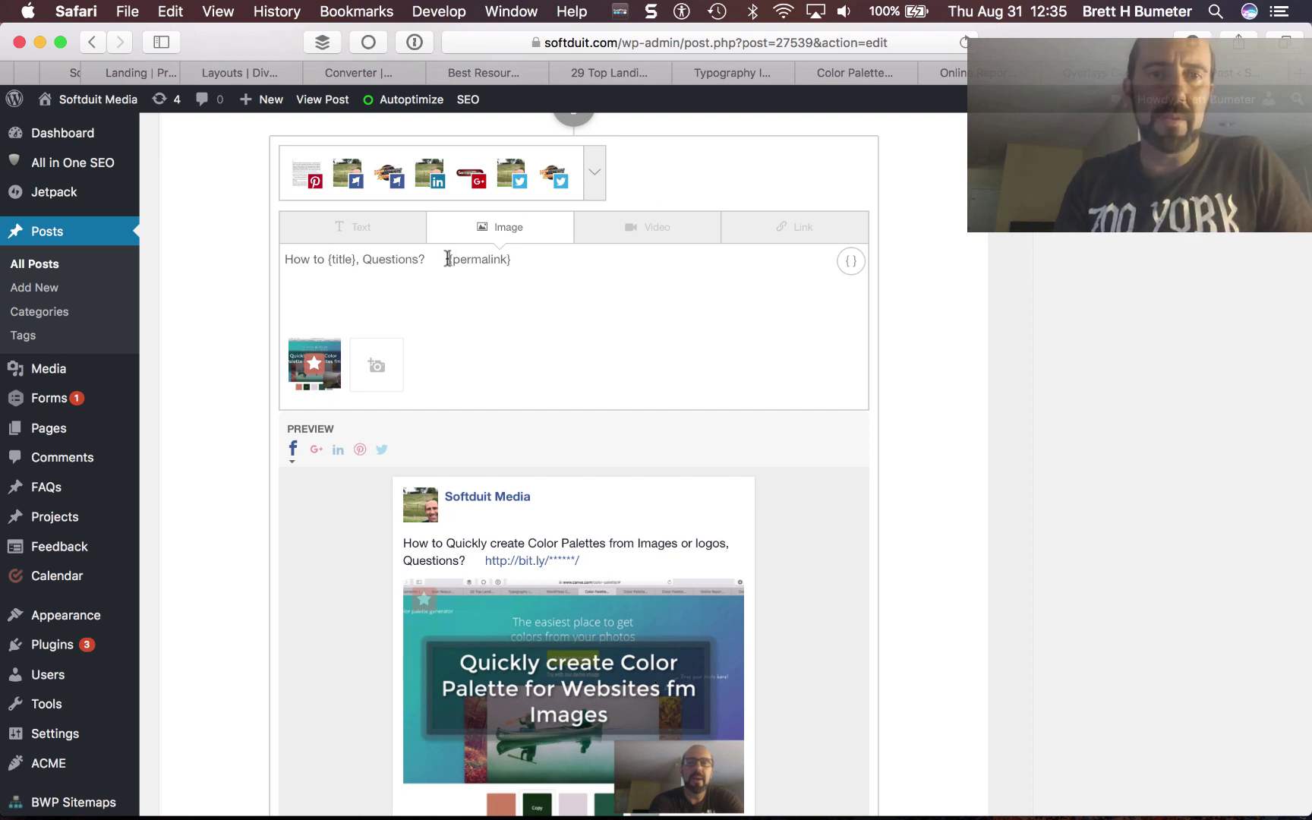
key(BackSpace)
key(BackSpace)
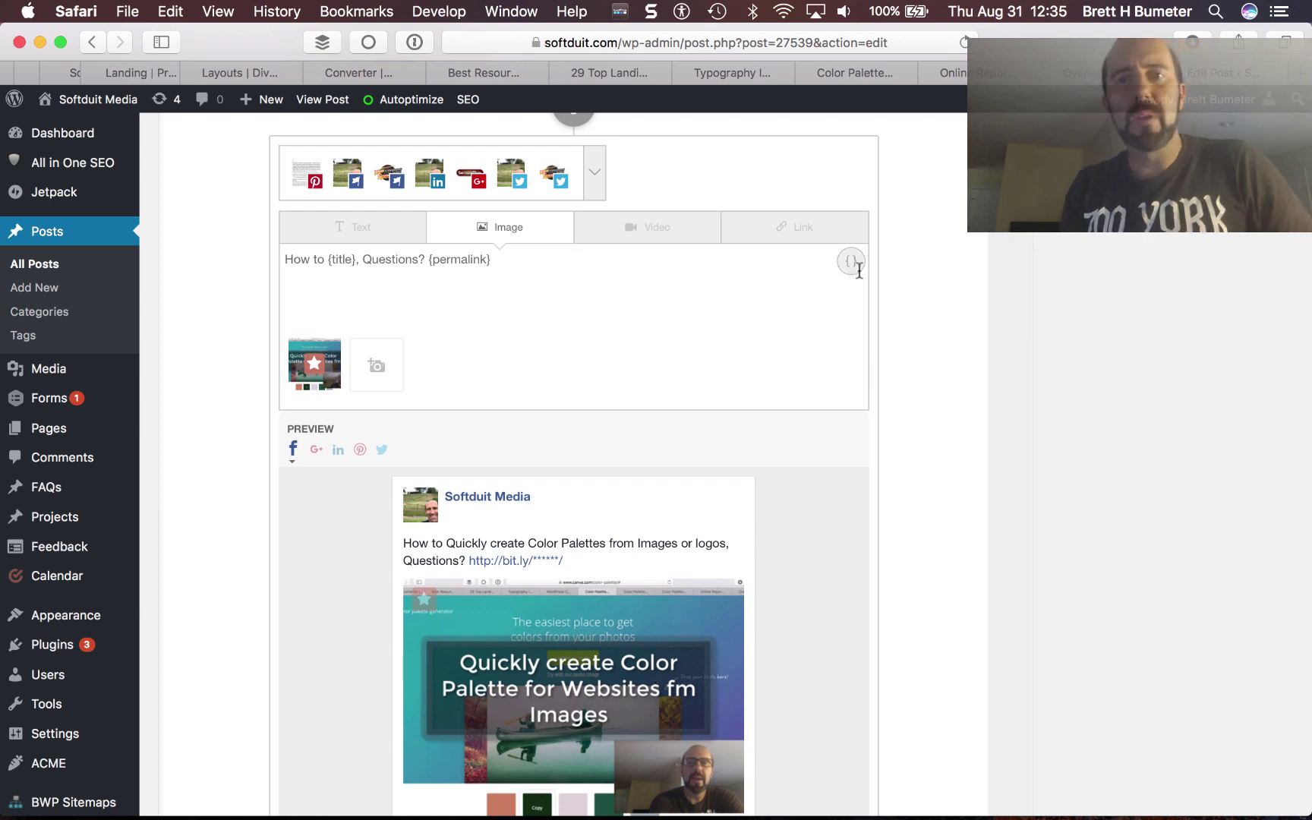
- Schedule the message for the same time as publish and add it to the same-day campaign
scroll(951, 397, down, 5)
scroll(952, 400, down, 4)
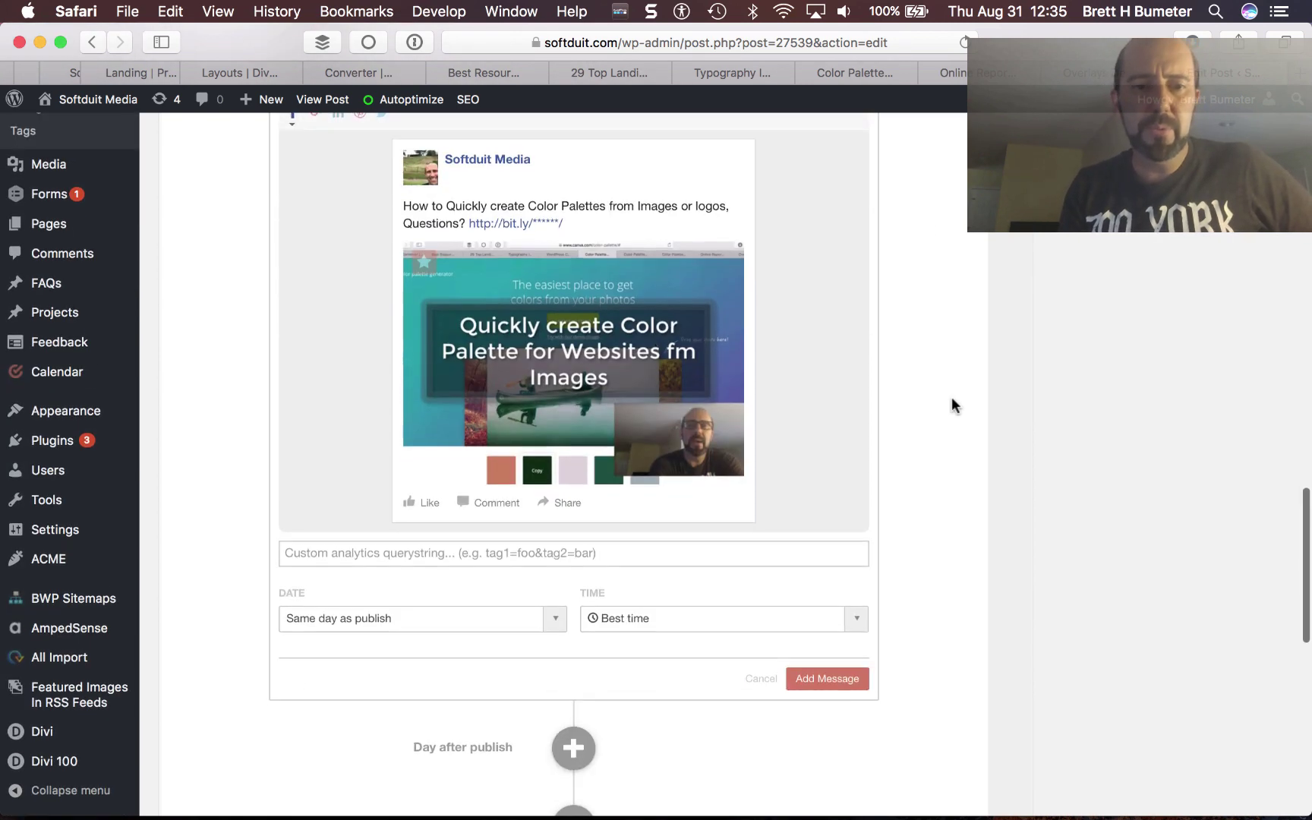
click(858, 624)
scroll(952, 635, down, 3)
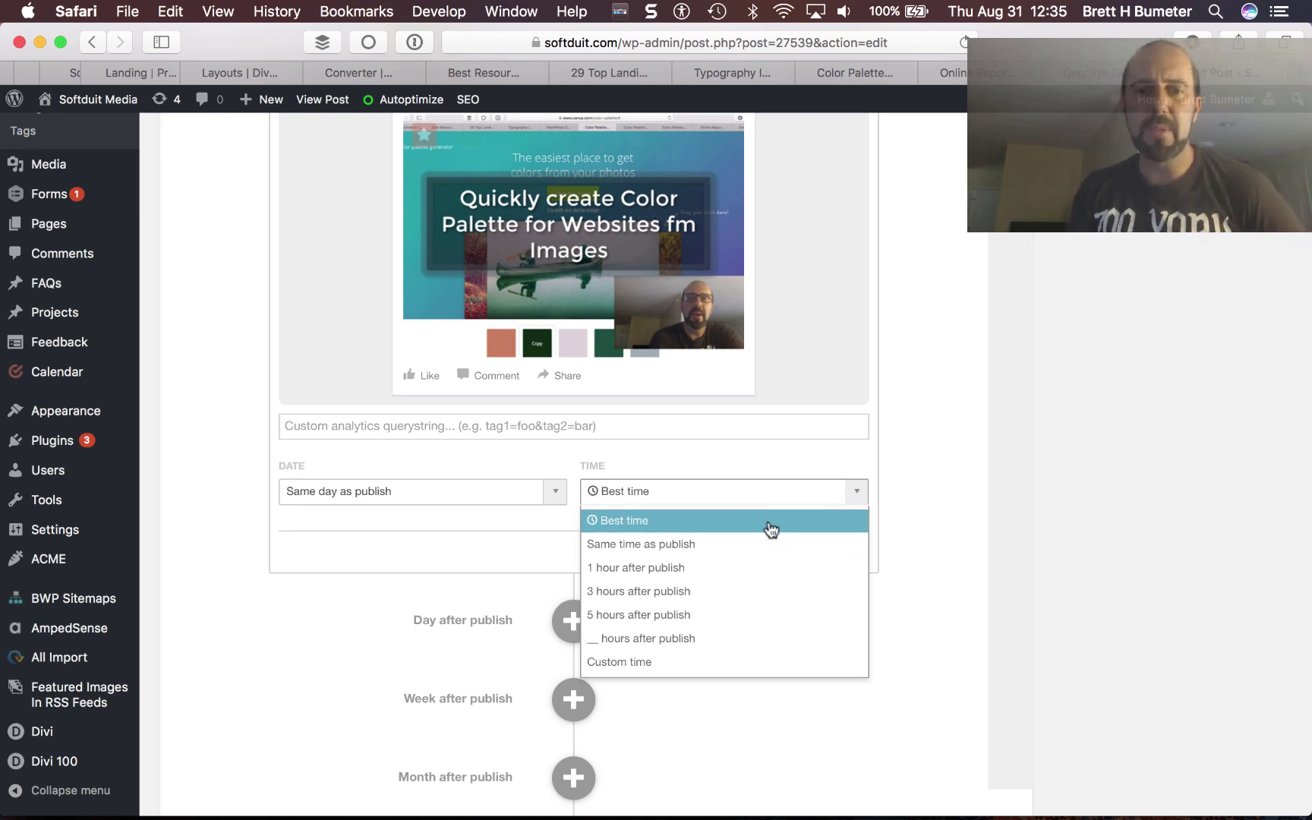
click(767, 549)
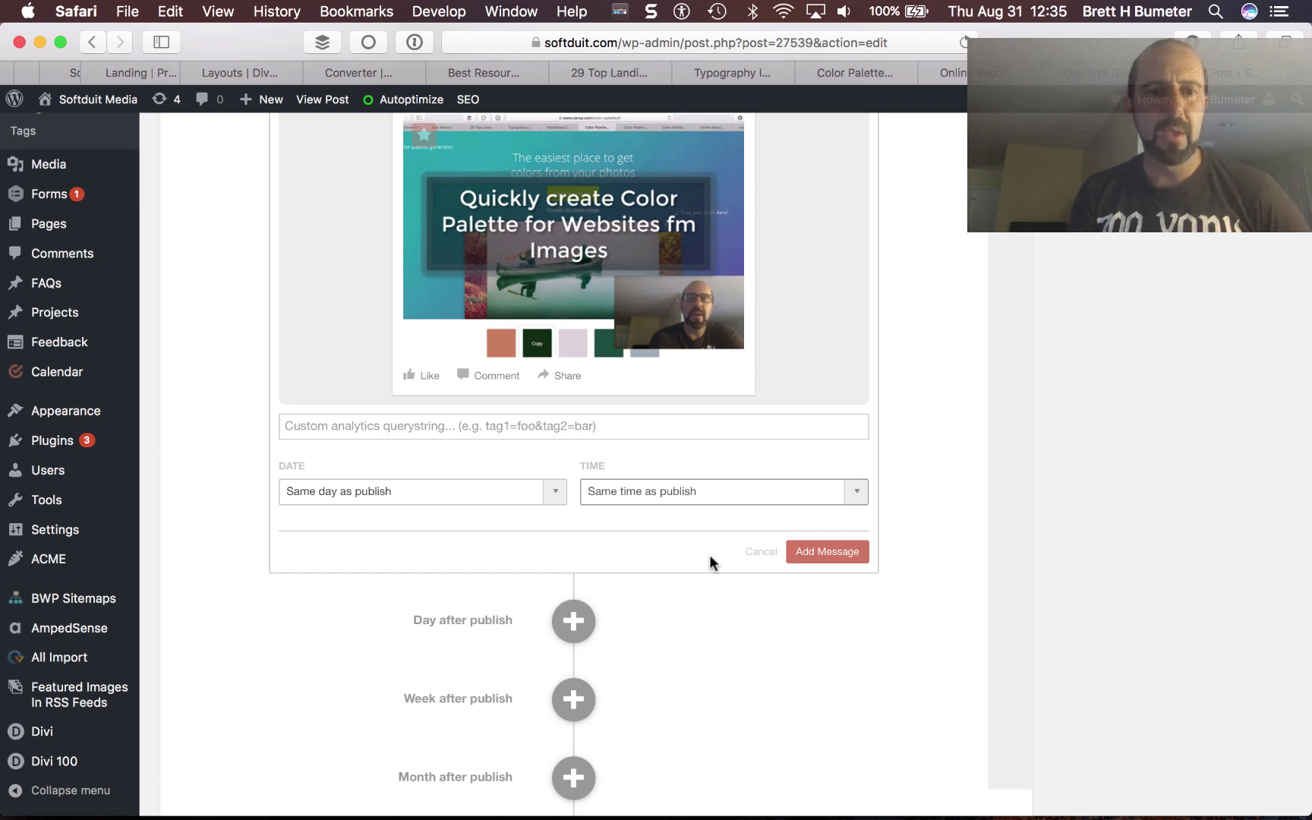
click(841, 554)
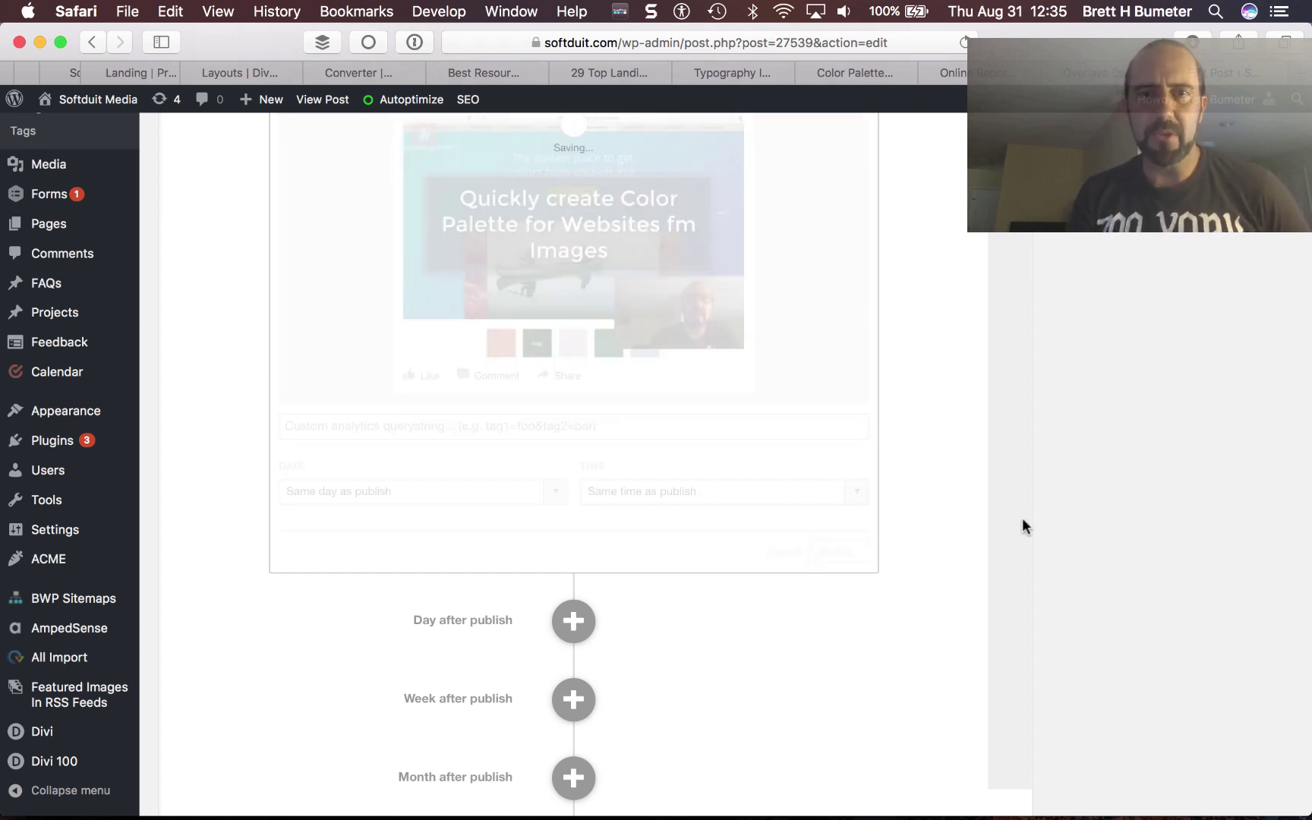
- Review the same-day messages for every selected social profile and the remaining campaign dates below them
scroll(1022, 516, down, 5)
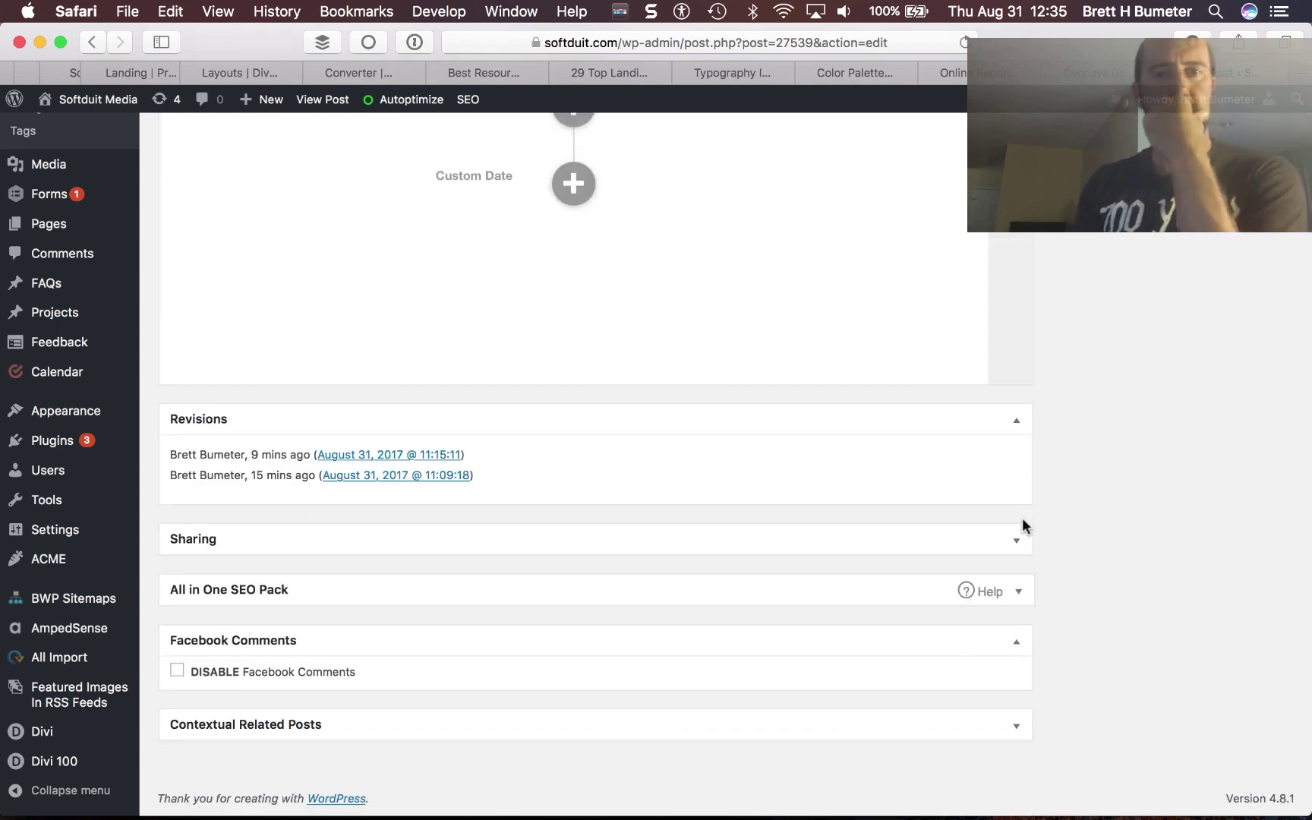
scroll(820, 369, up, 15)
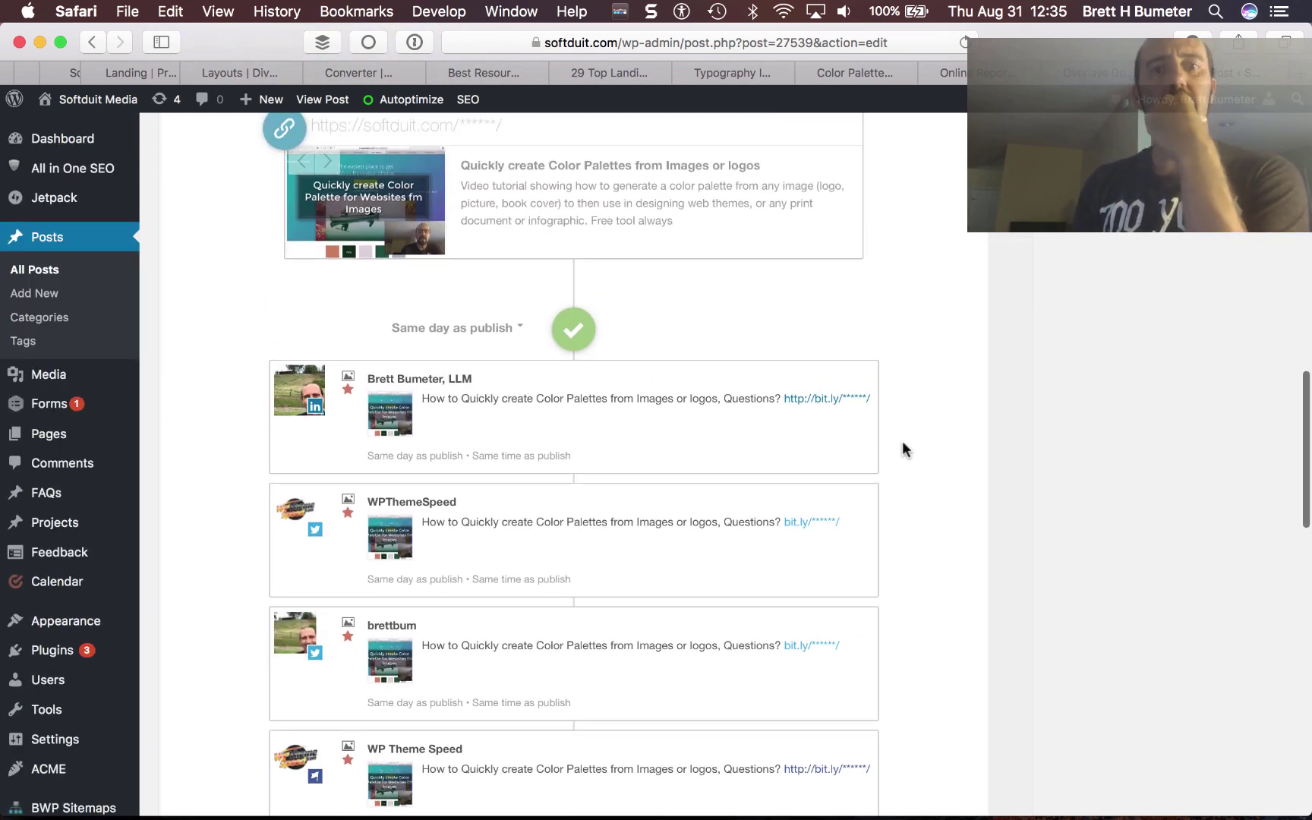
scroll(945, 523, down, 5)
scroll(946, 525, down, 10)
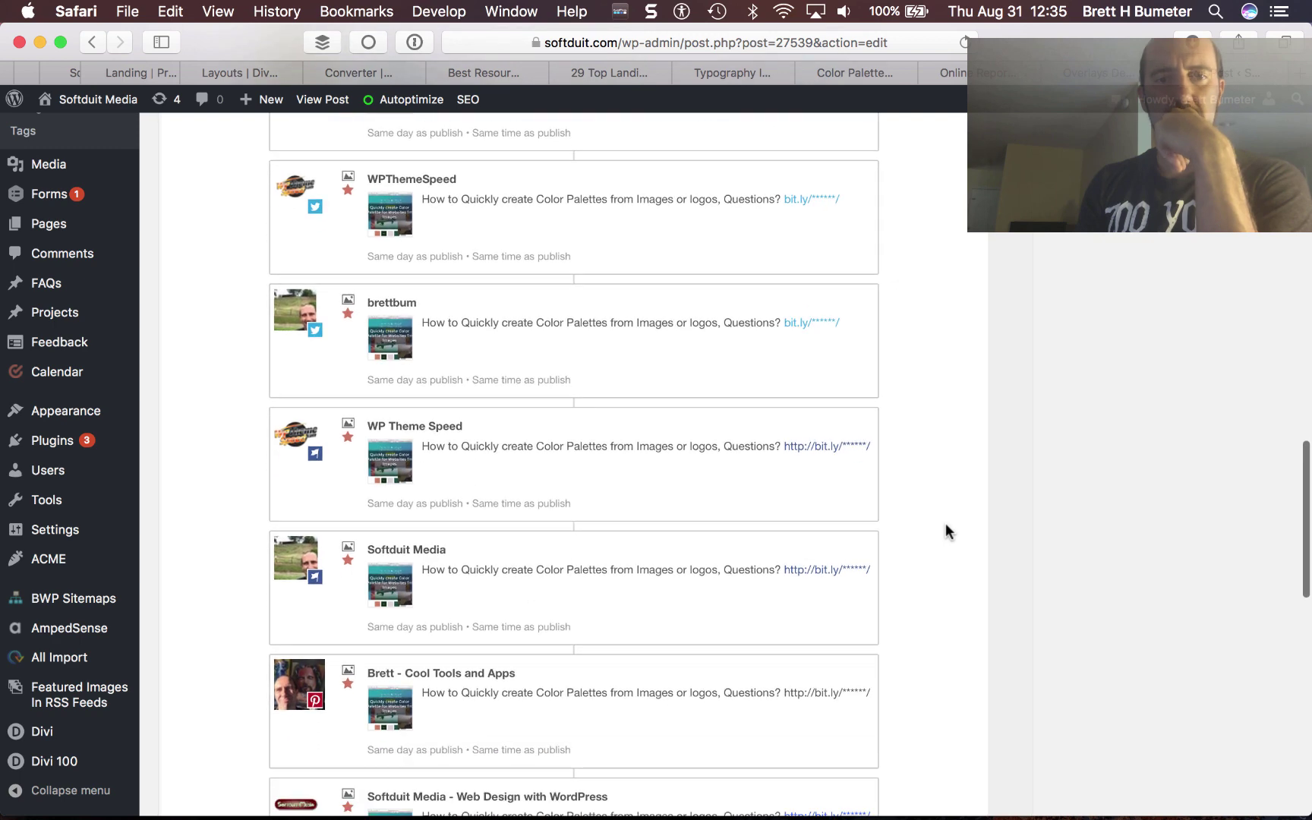
scroll(945, 522, up, 14)
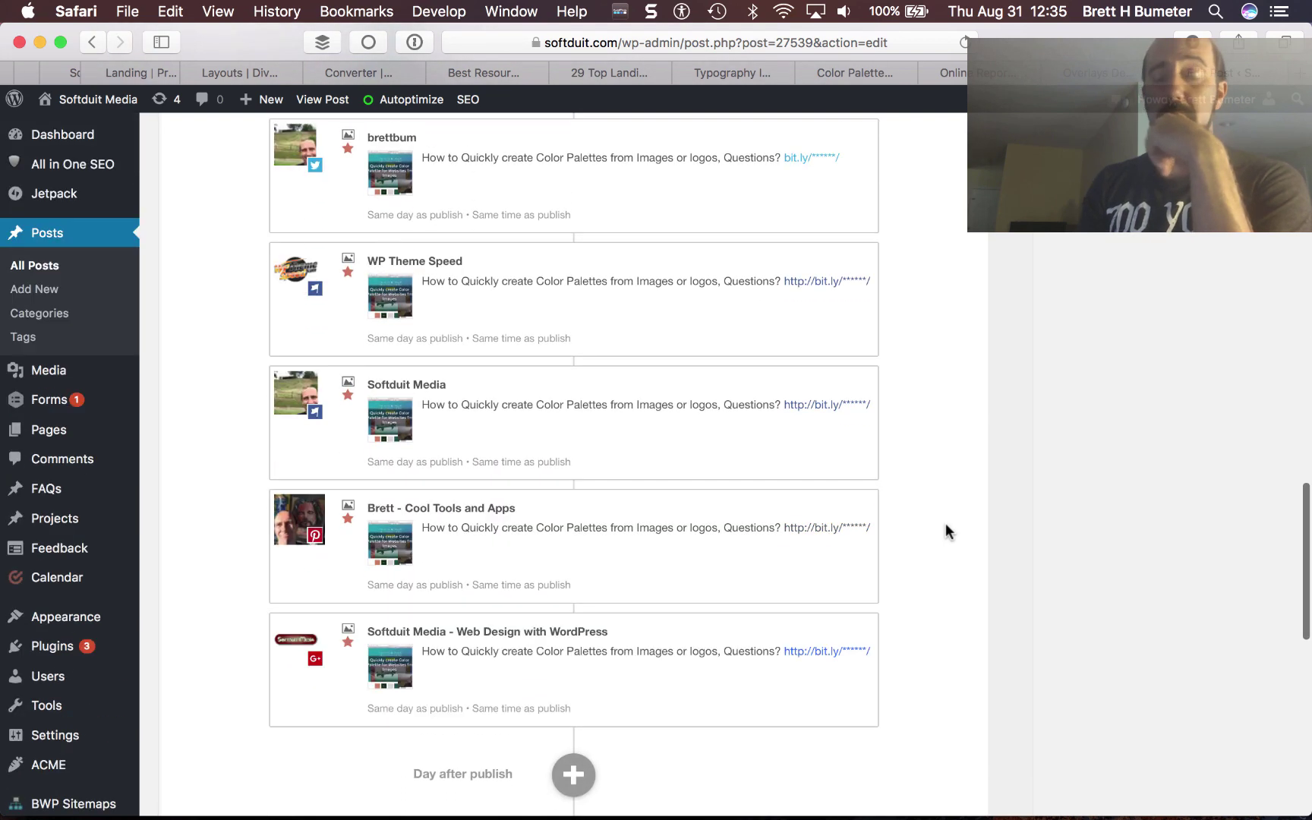
scroll(723, 569, down, 12)
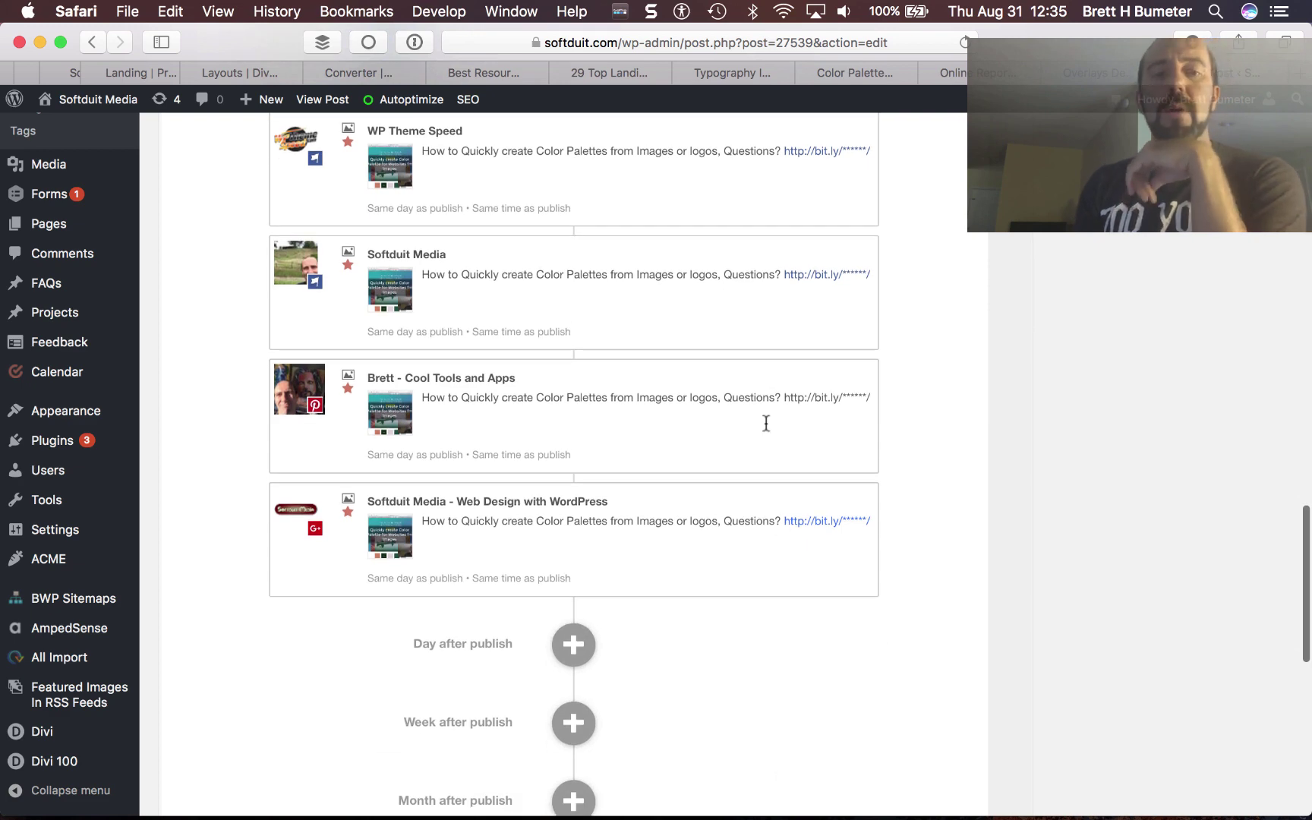
mouse_move(843, 511)
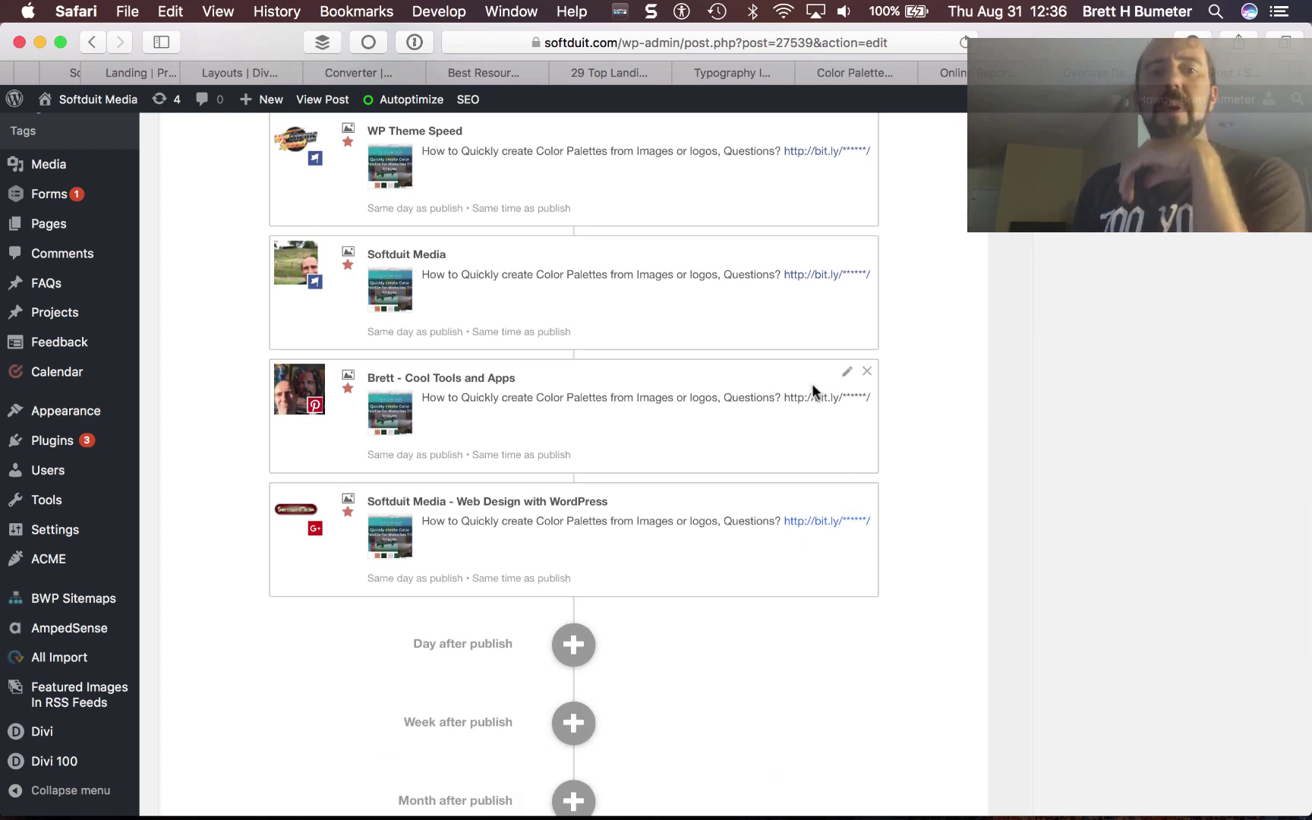
scroll(811, 385, up, 14)
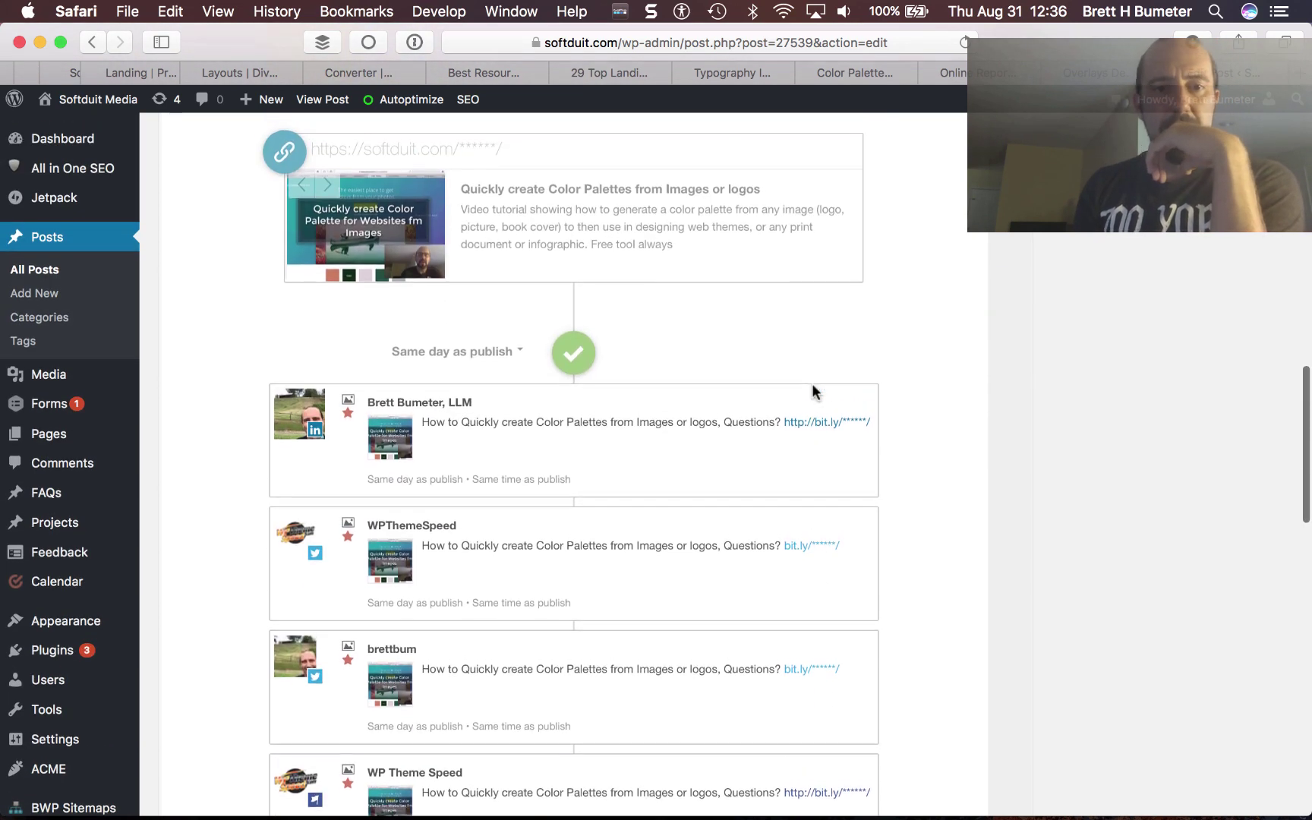
scroll(811, 383, down, 7)
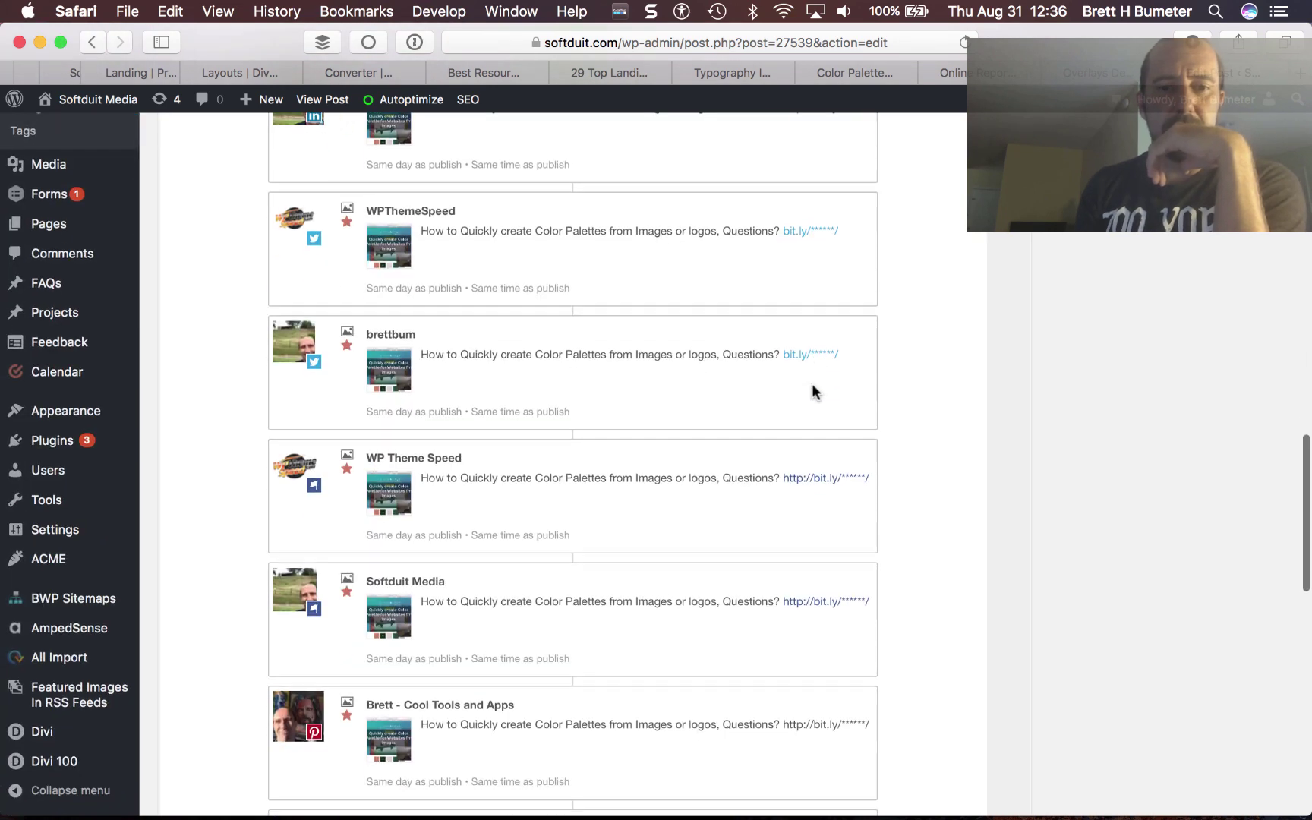
scroll(811, 391, down, 4)
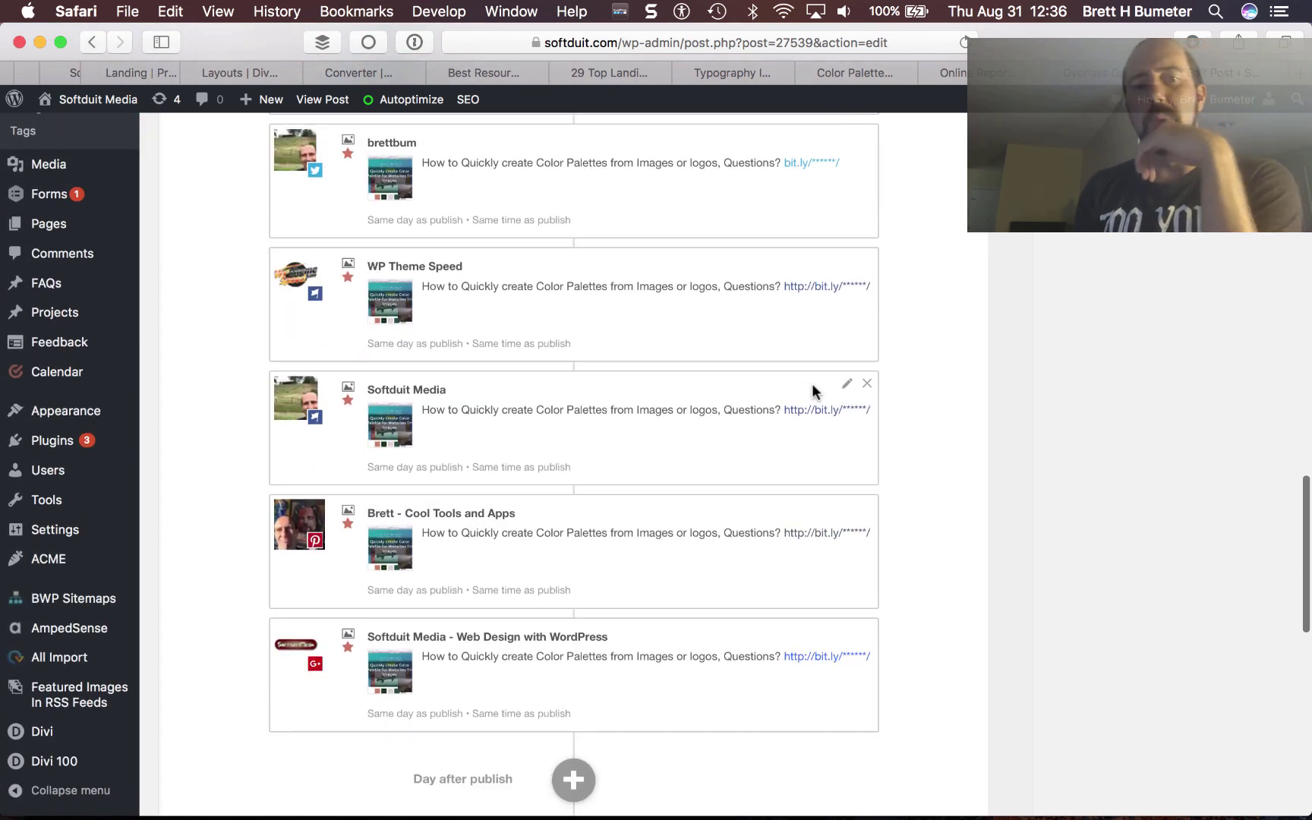
scroll(812, 387, down, 5)
scroll(812, 388, up, 6)
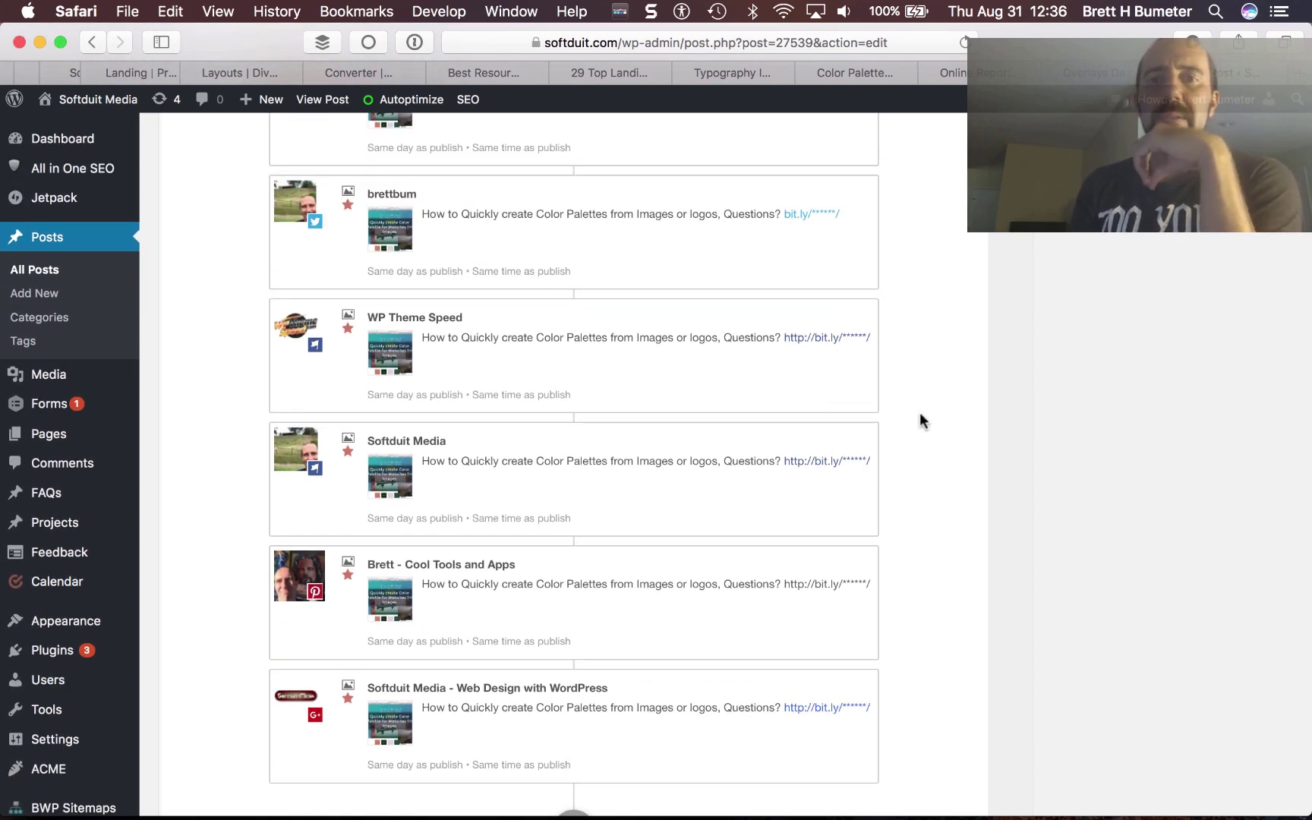
scroll(855, 375, down, 6)
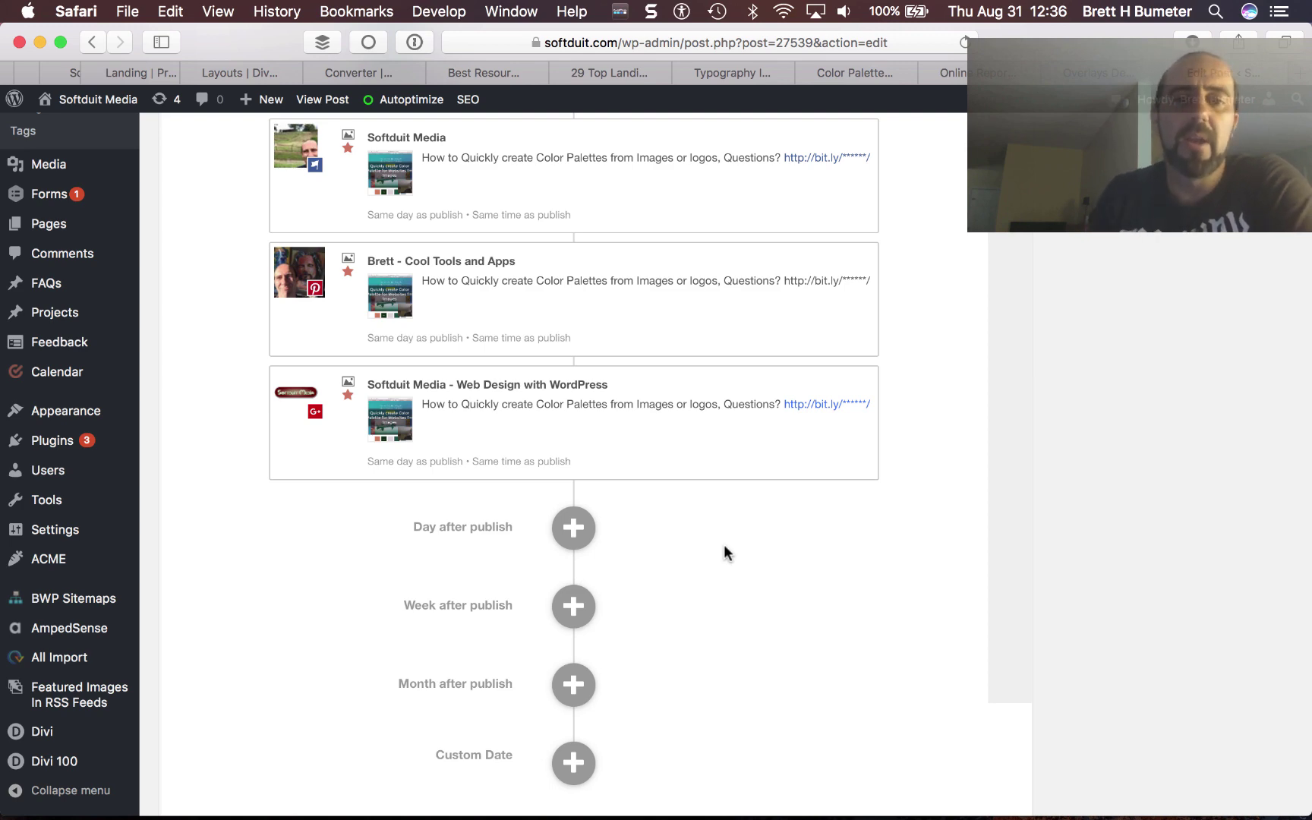
- Start another same-day message and select the personal LinkedIn, personal Twitter and WPThemeSpeed Twitter profiles for it
scroll(854, 488, up, 15)
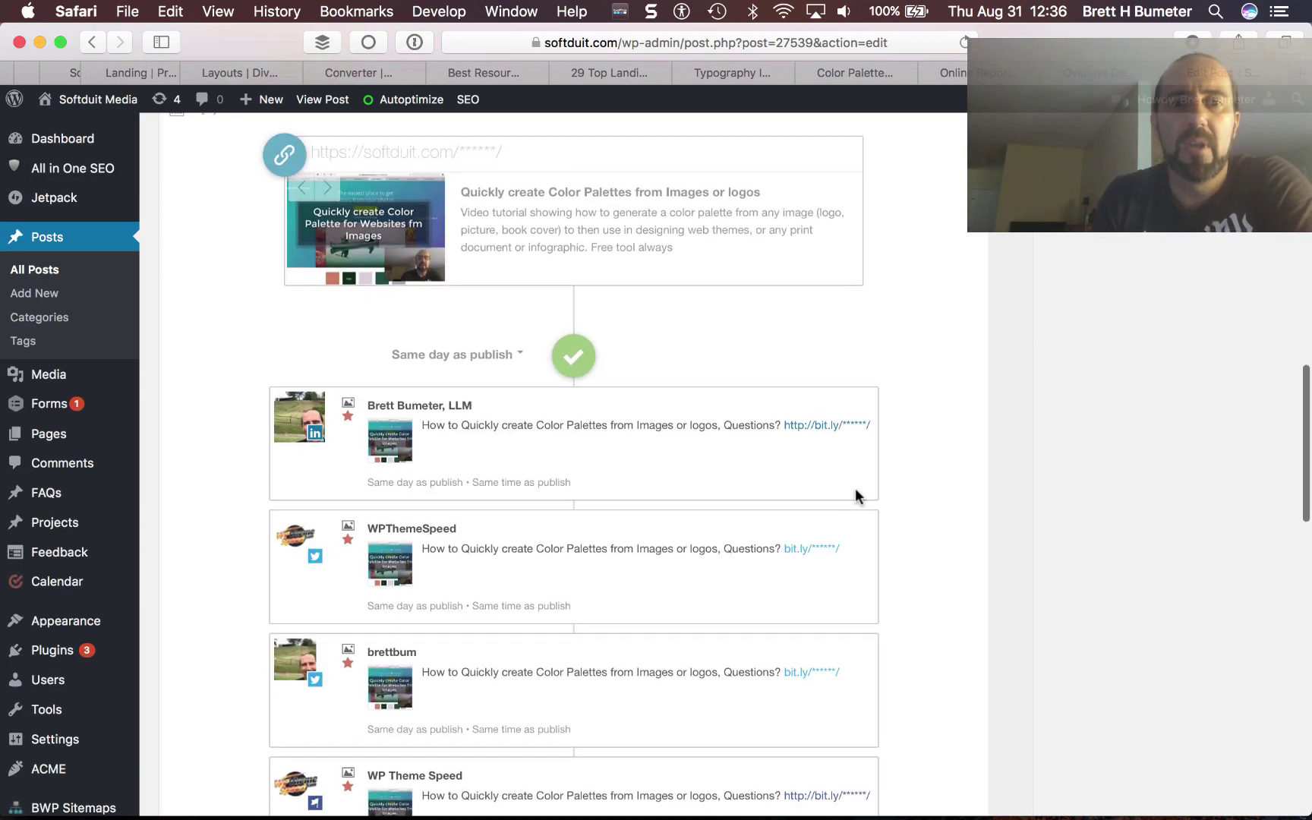
click(575, 366)
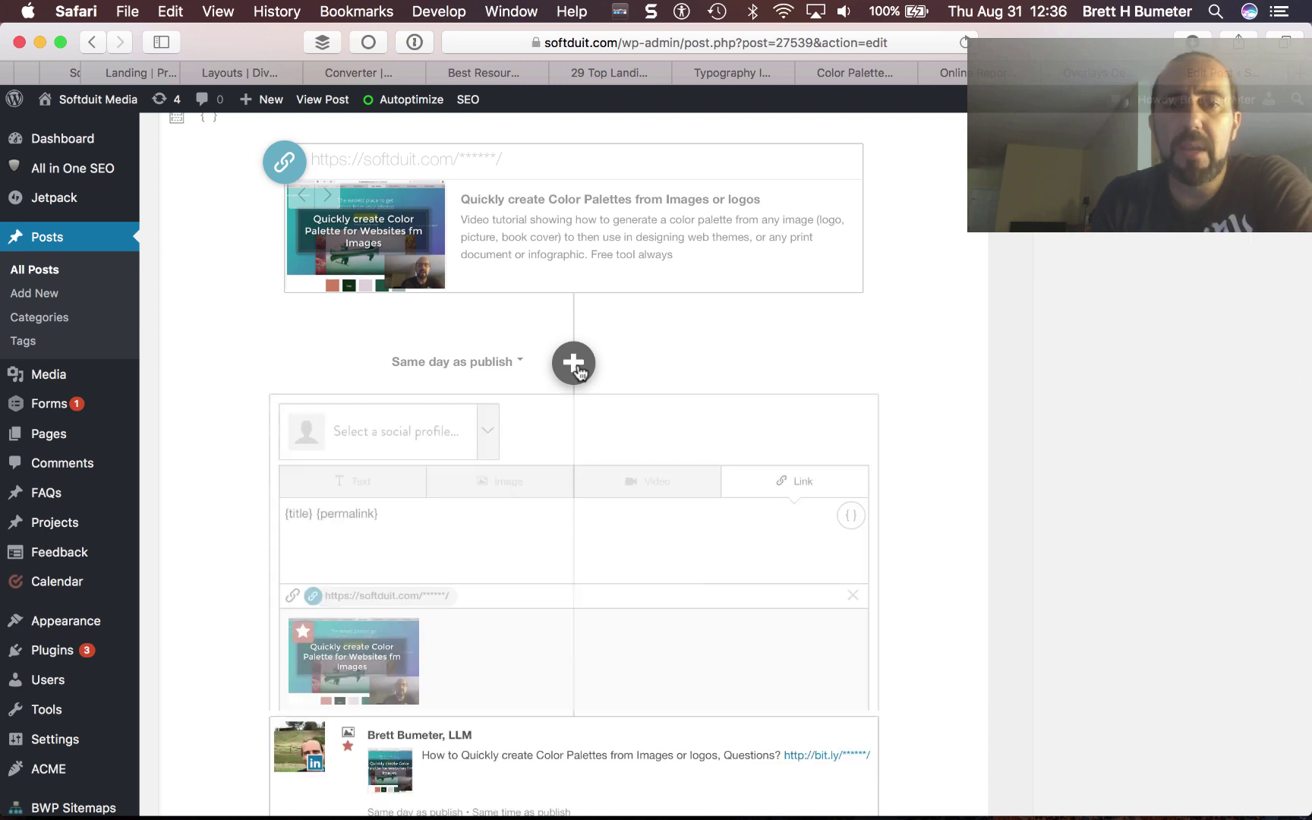
click(487, 439)
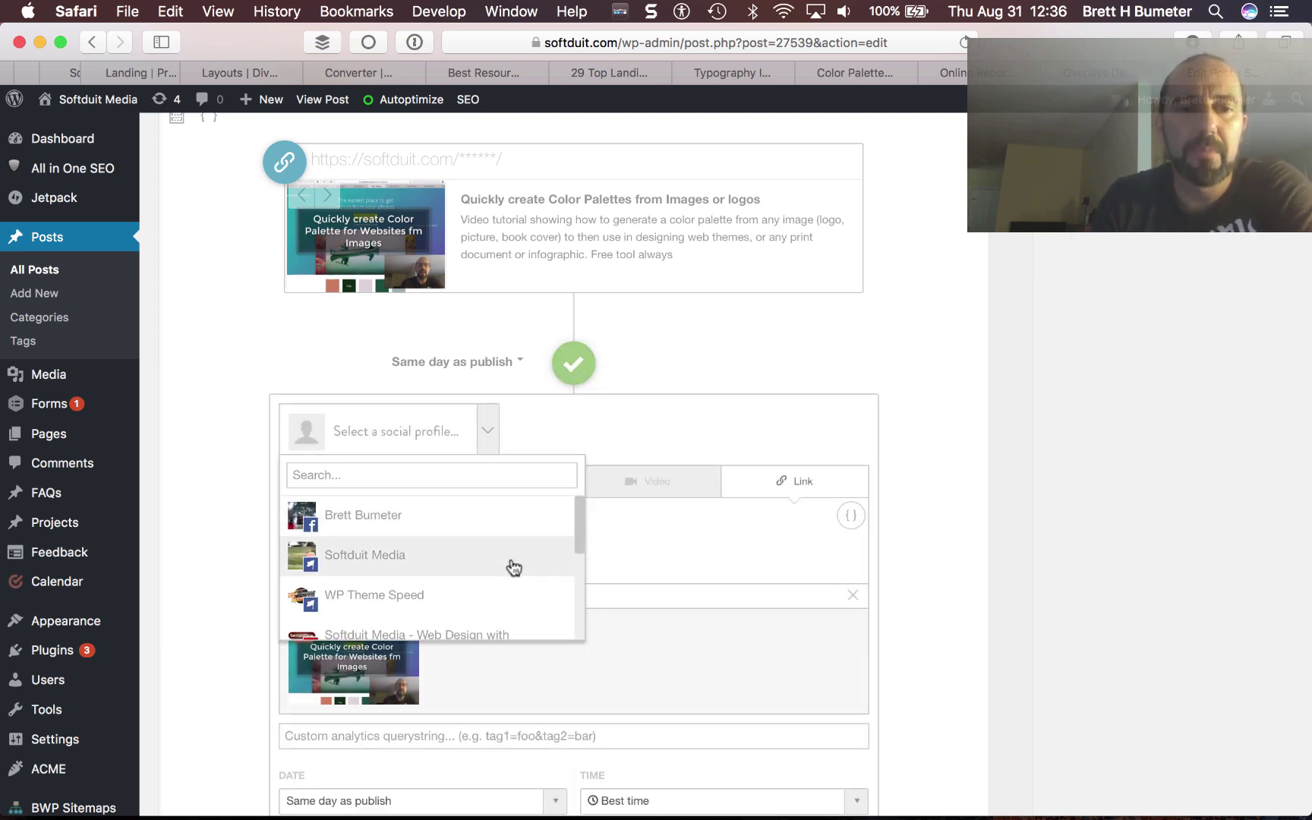
scroll(463, 562, down, 4)
click(461, 566)
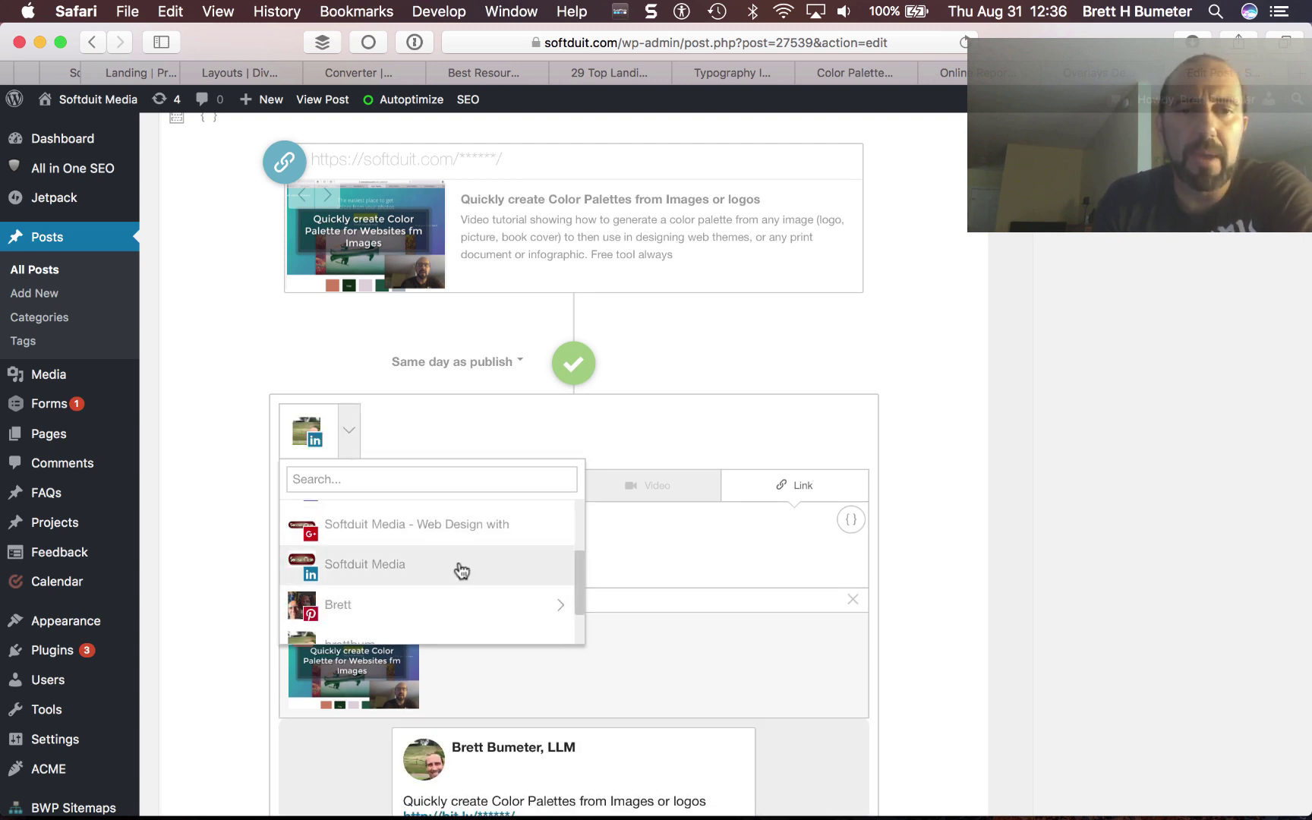
scroll(458, 568, up, 2)
scroll(459, 570, down, 2)
scroll(459, 569, down, 3)
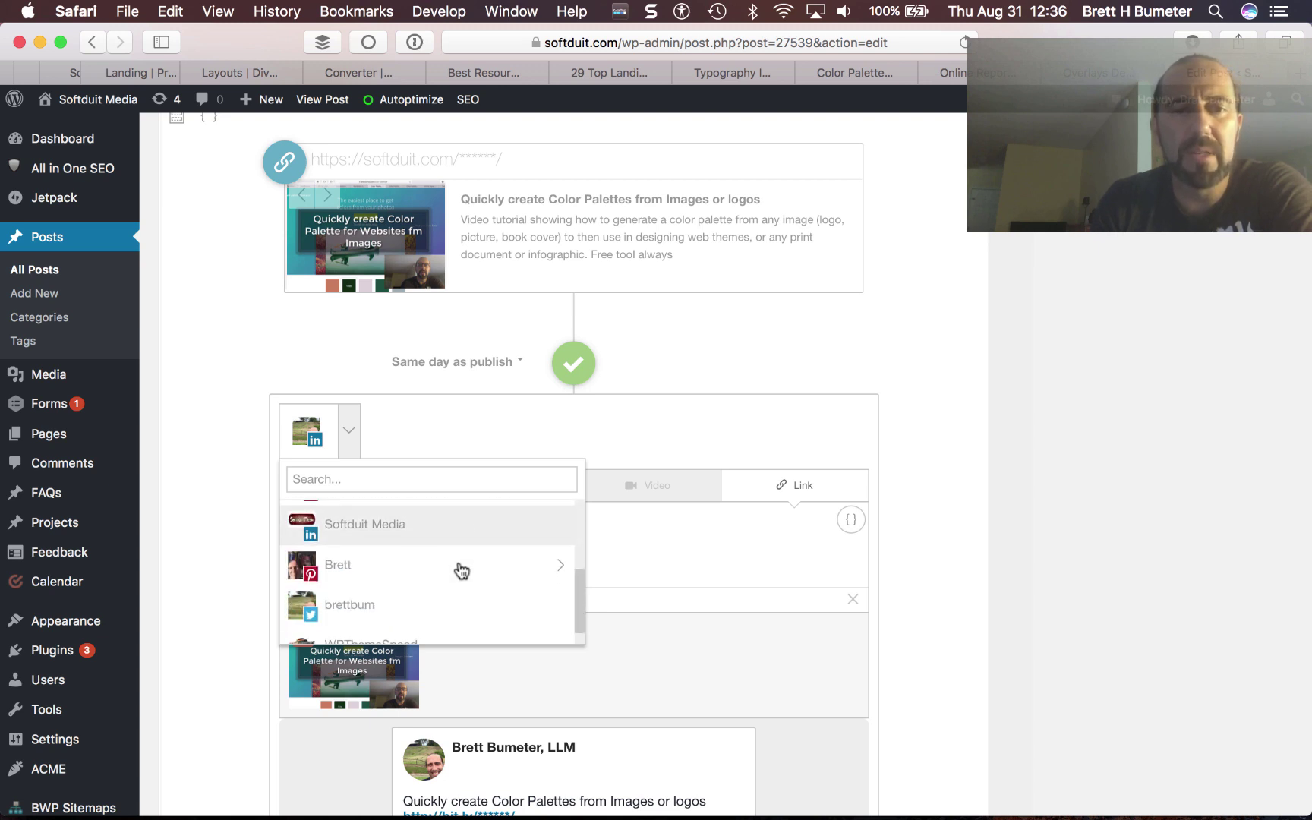
click(439, 583)
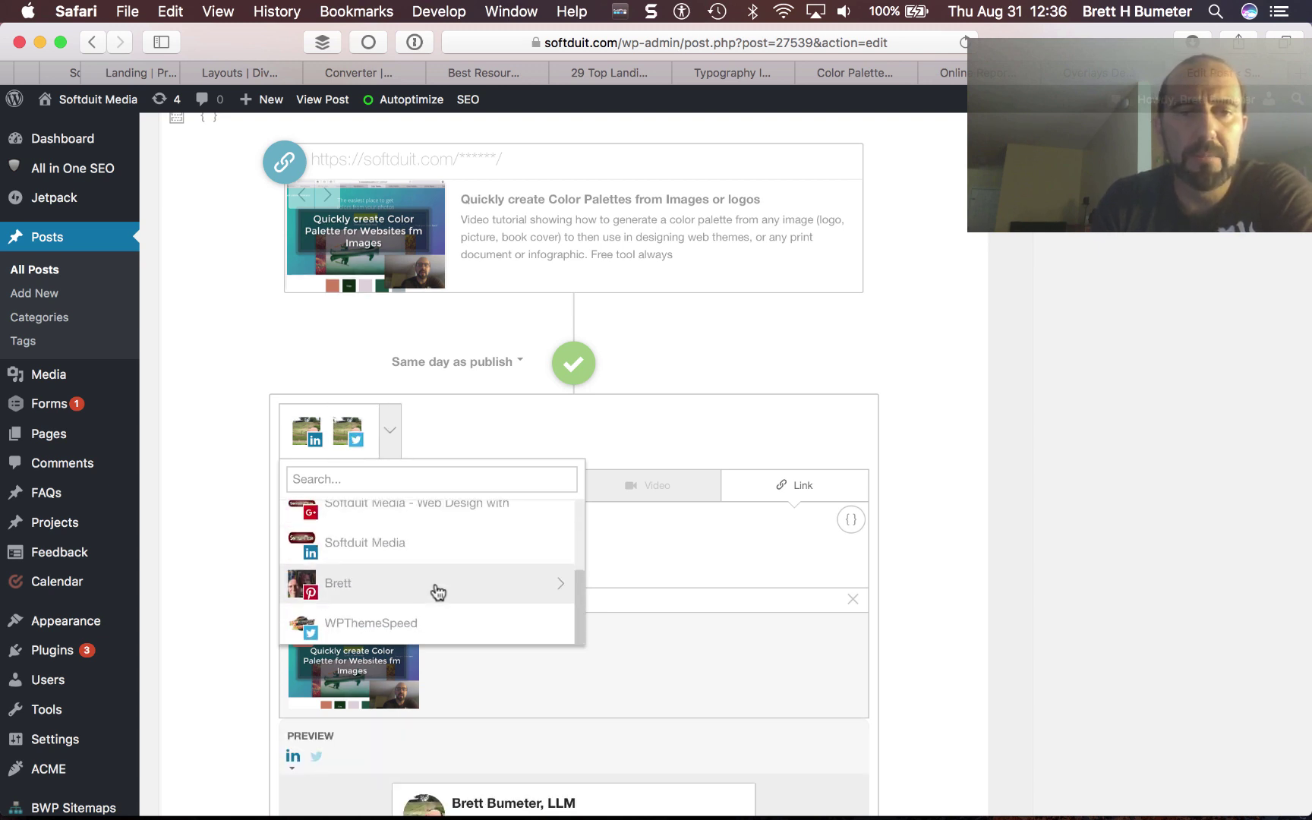
click(445, 621)
- Make the new same-day message an image post
scroll(933, 599, down, 5)
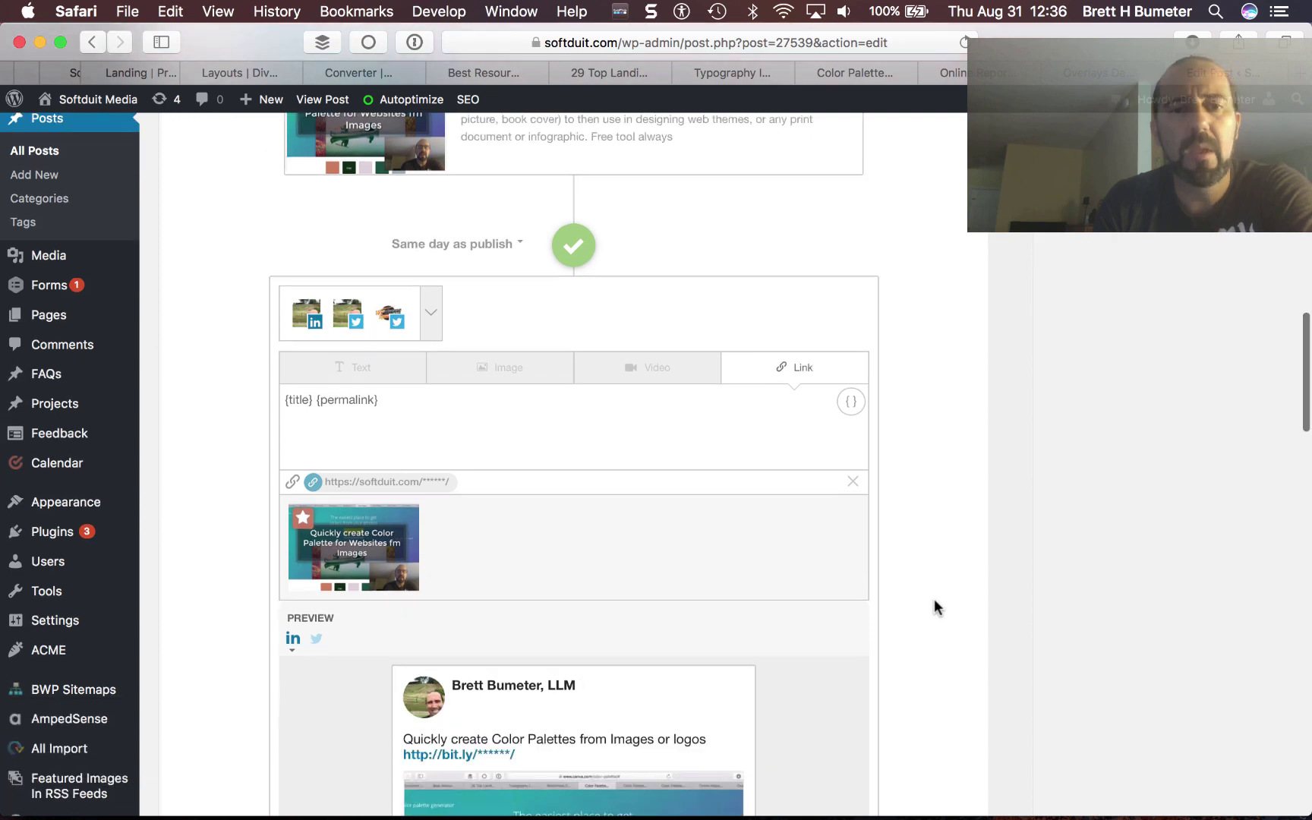
click(509, 303)
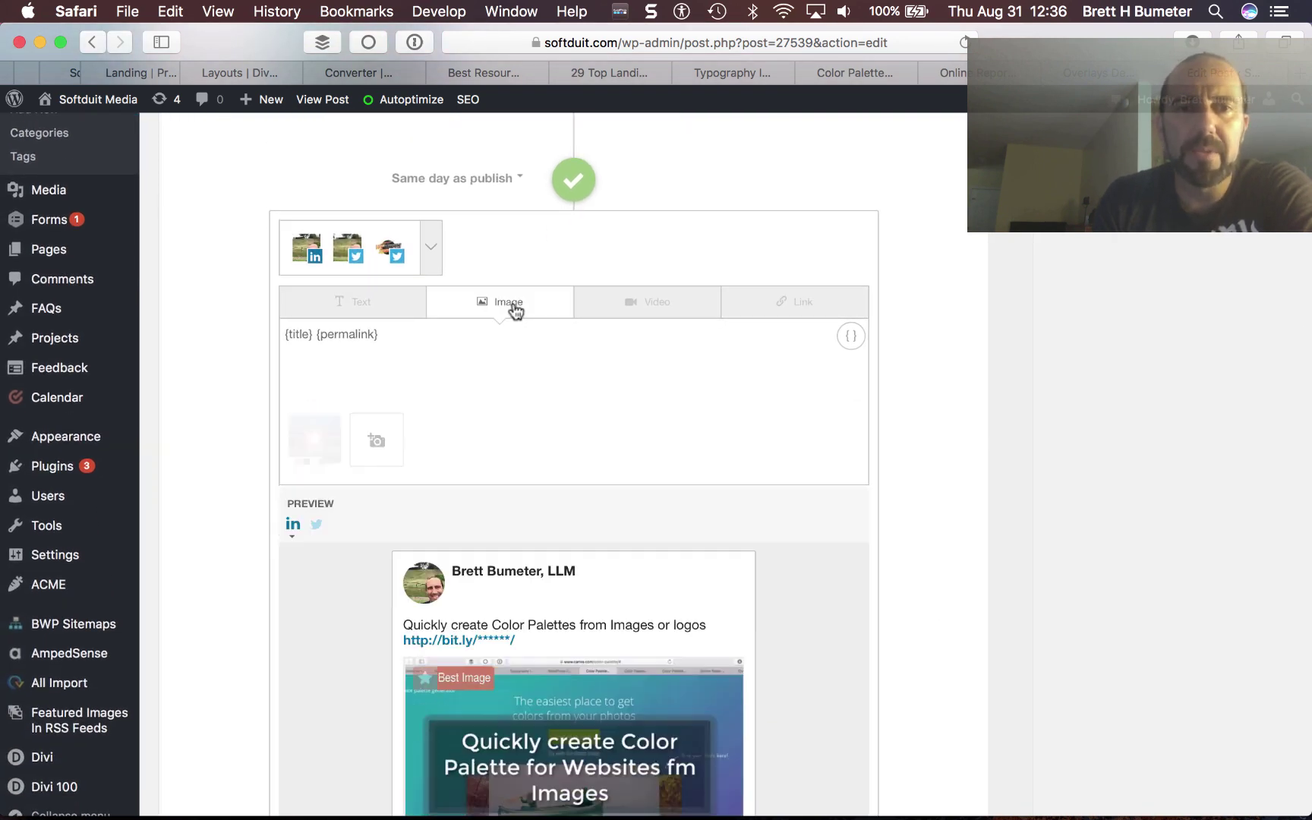
click(430, 246)
click(430, 247)
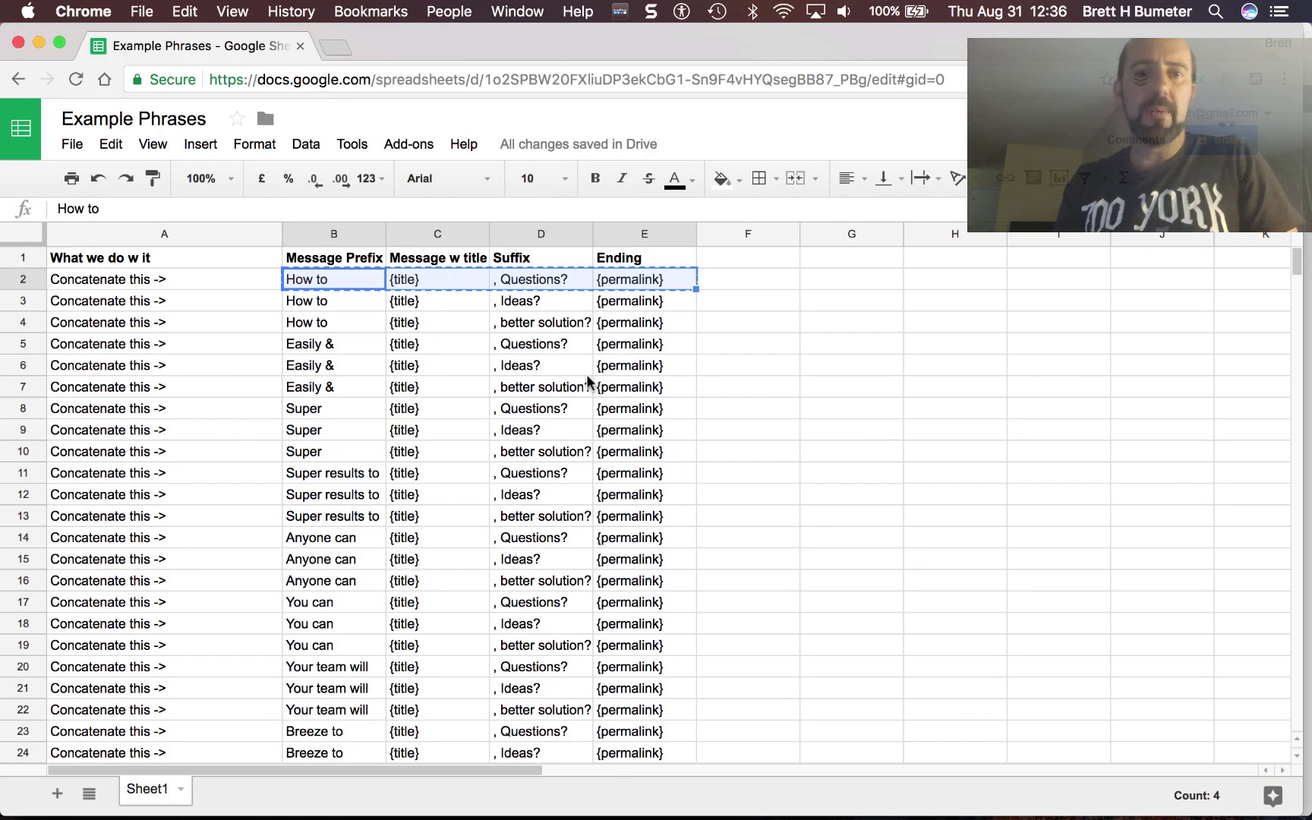
- Switch to Chrome and copy the "Easily &" phrase row with the ", Questions?" suffix, B5 to E5, from the phrases spreadsheet
click(330, 350)
key(shift+Right)
key(shift+Right)
key(shift+Right)
key(super+c)
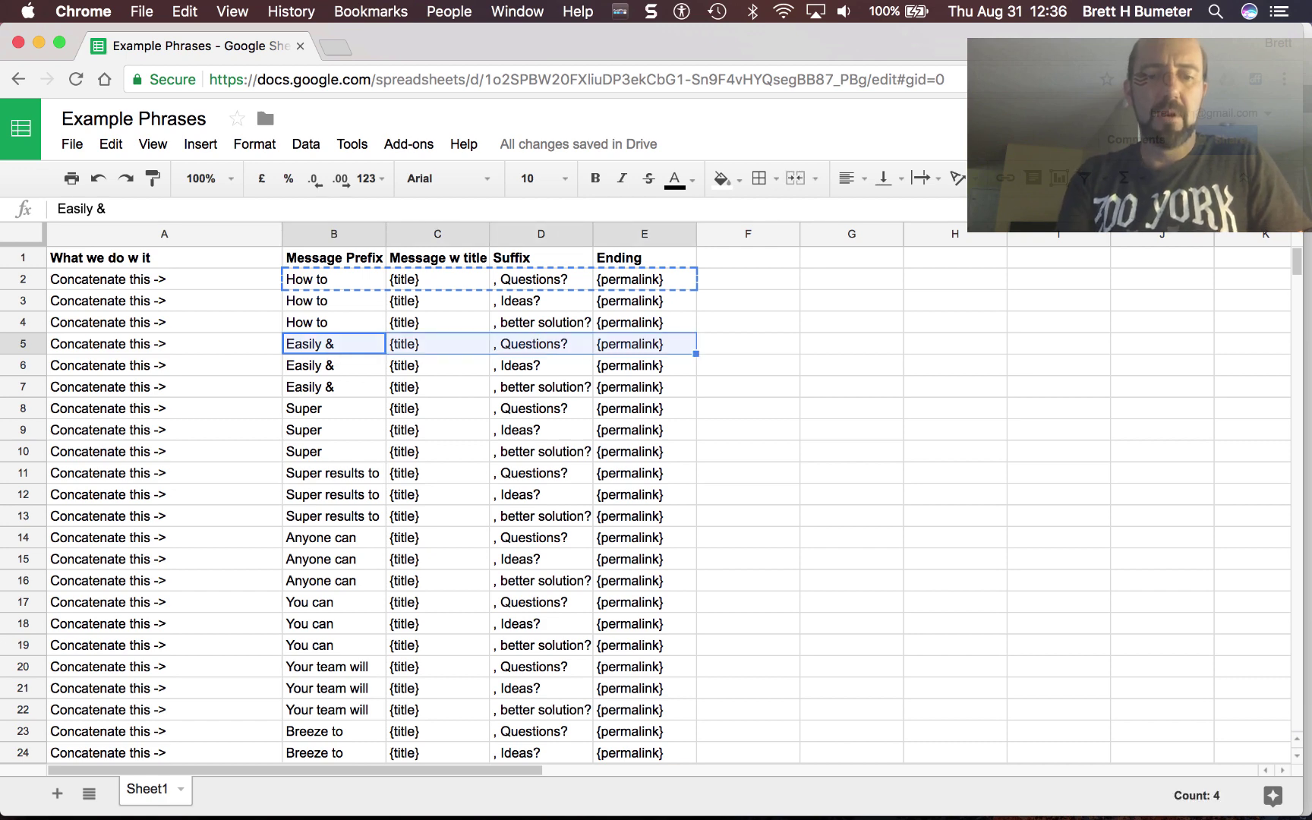
- Return to Safari and replace the message text with the copied phrases, removing extra spaces so it reads "Easily & {title}, Questions? {permalink}"
key(super+Tab)
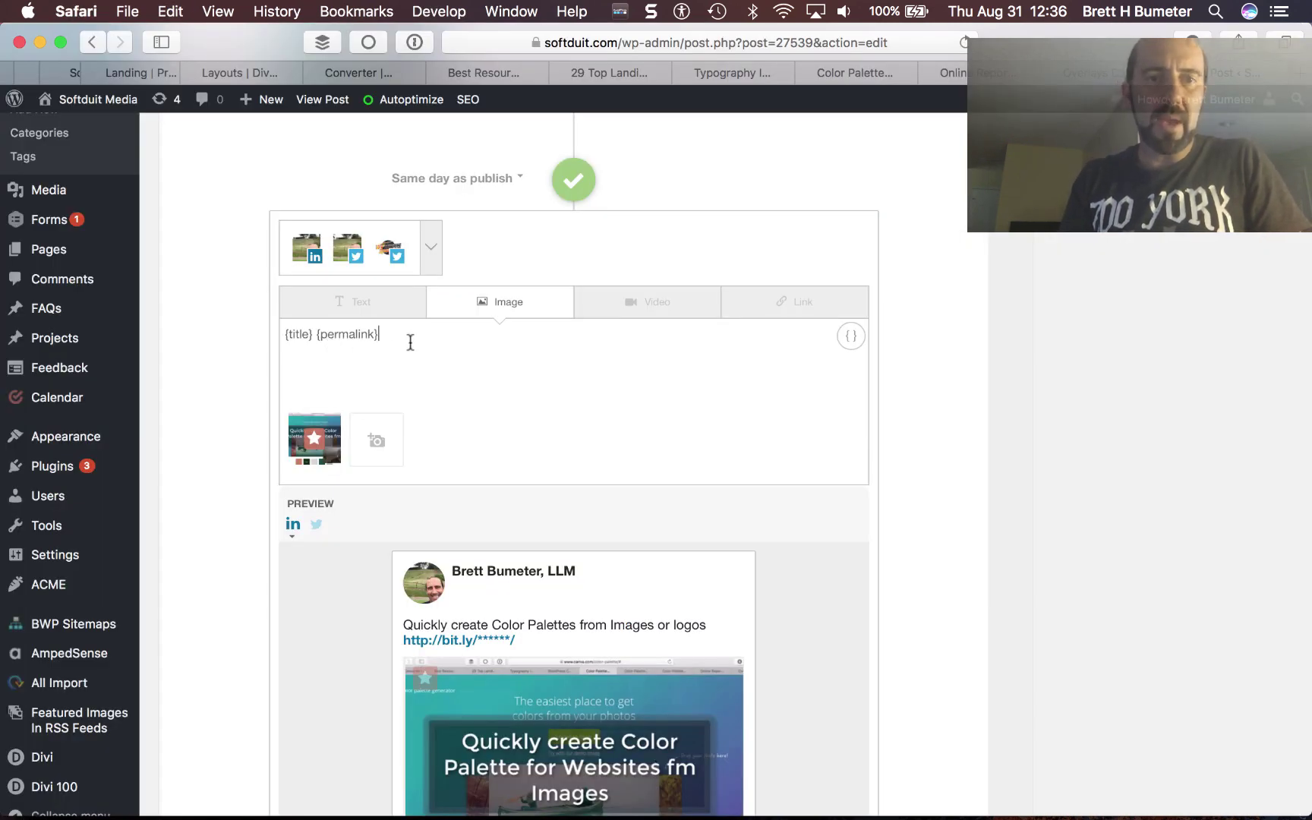
key(super+a)
key(super+v)
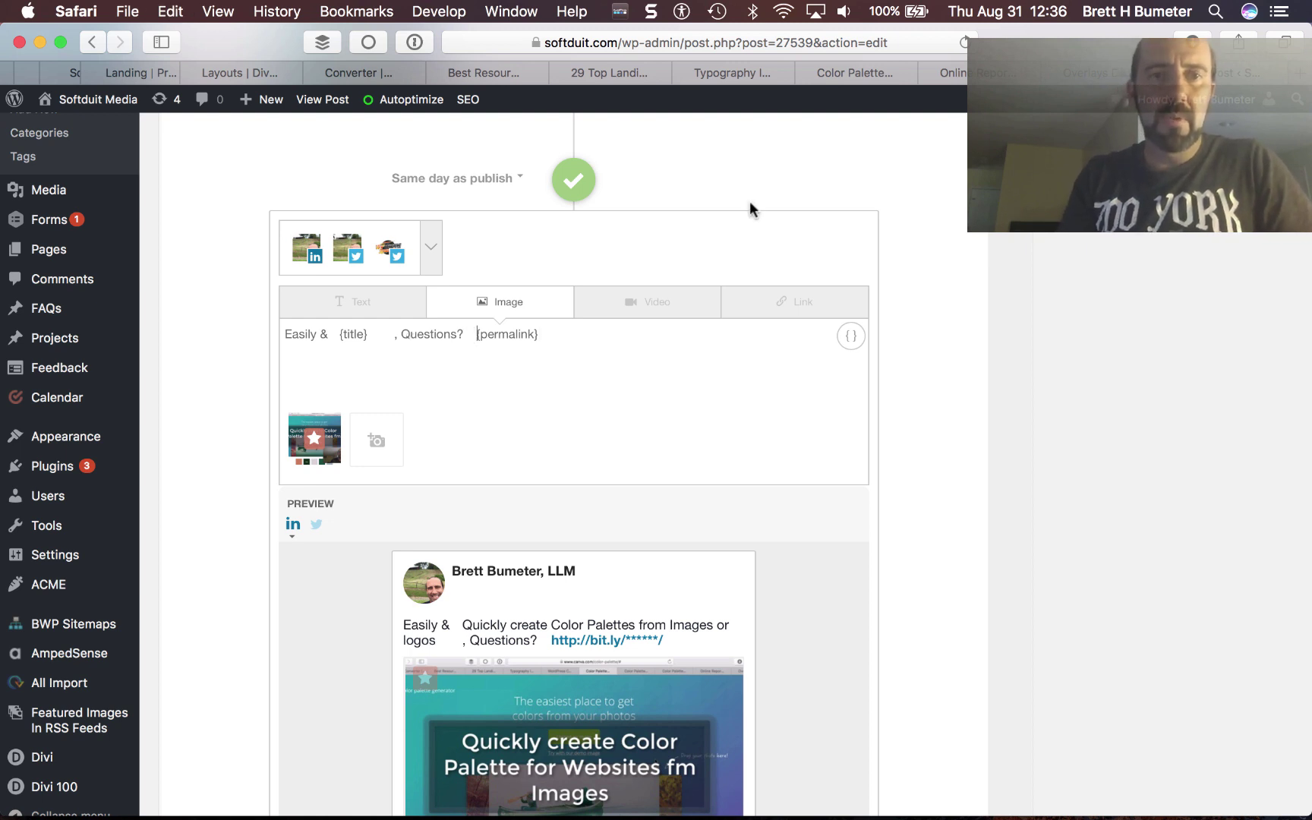
key(BackSpace)
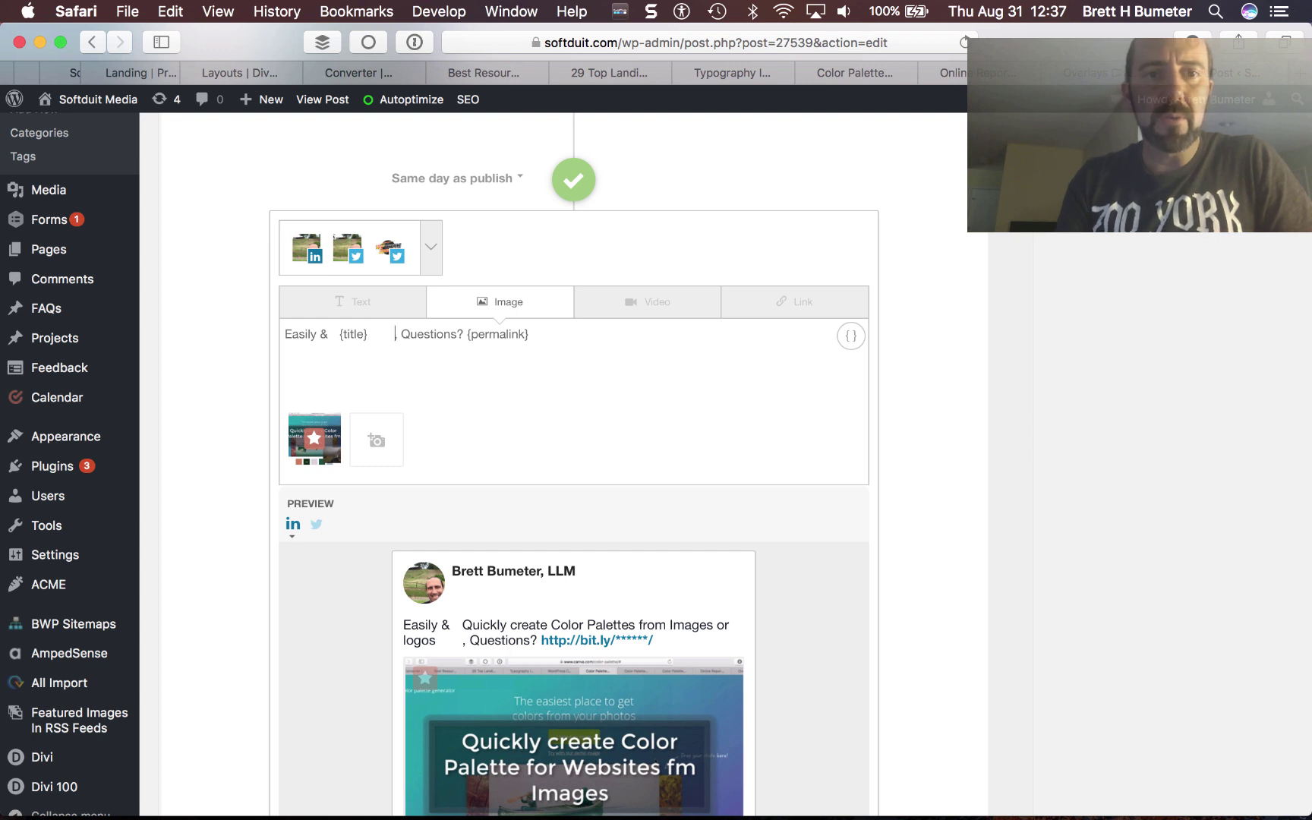
key(BackSpace)
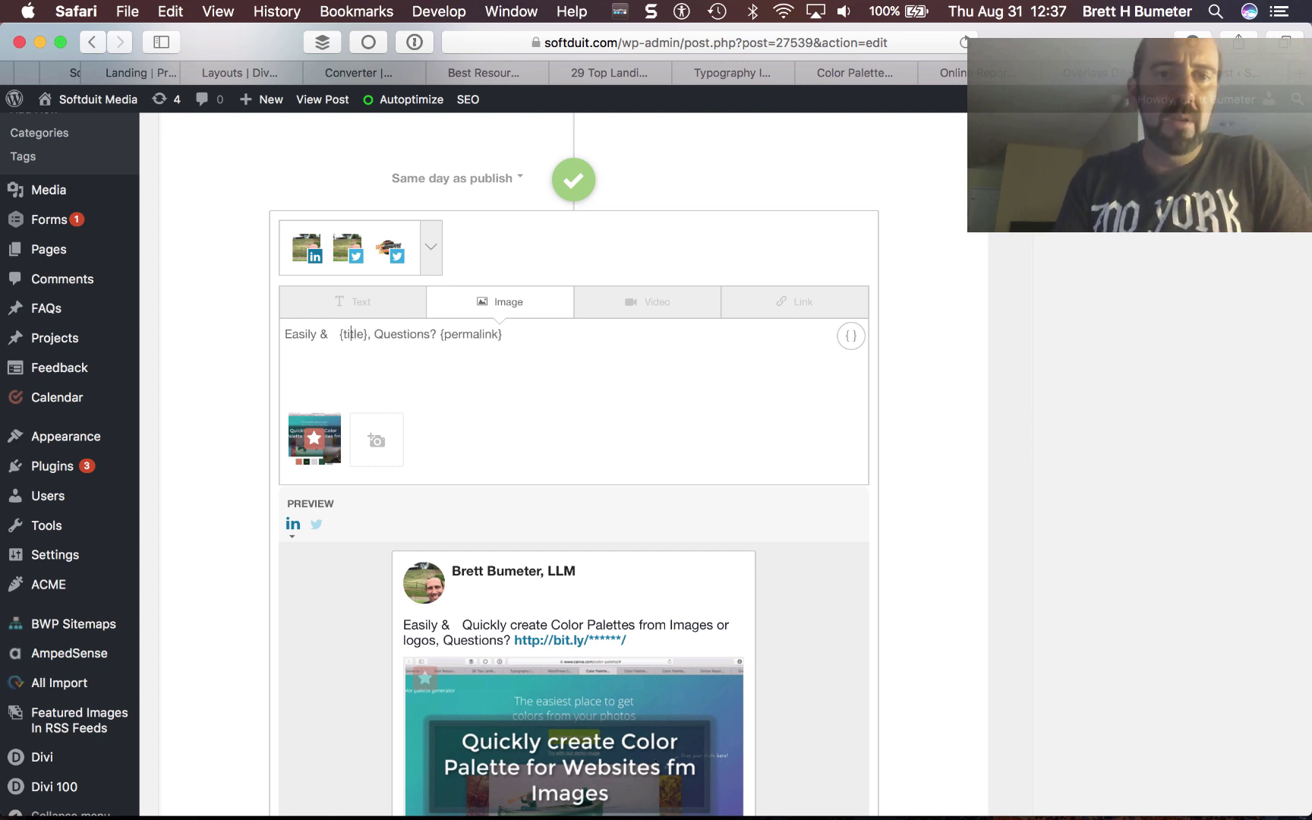
key(BackSpace)
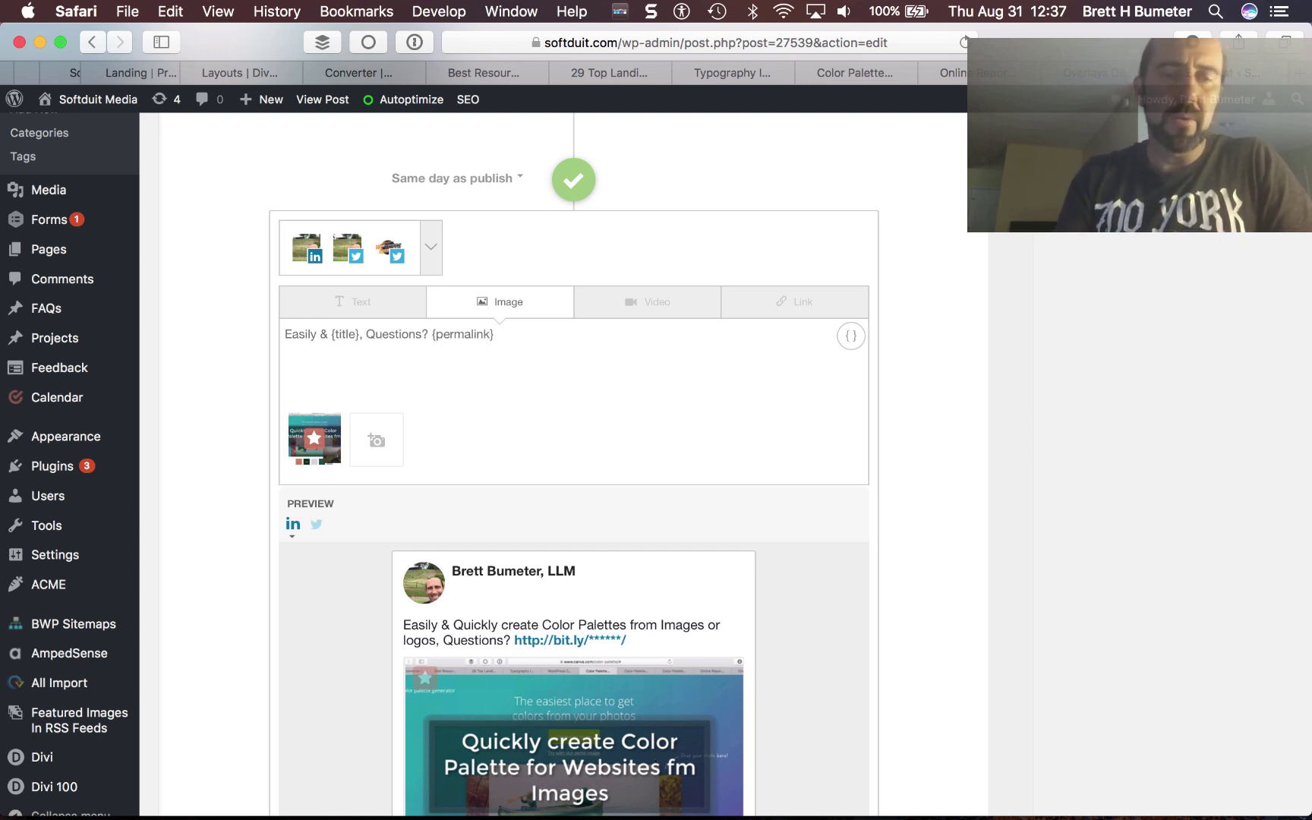
- Schedule the second message for 3 hours after publish and add it to the same-day campaign
scroll(1035, 514, down, 10)
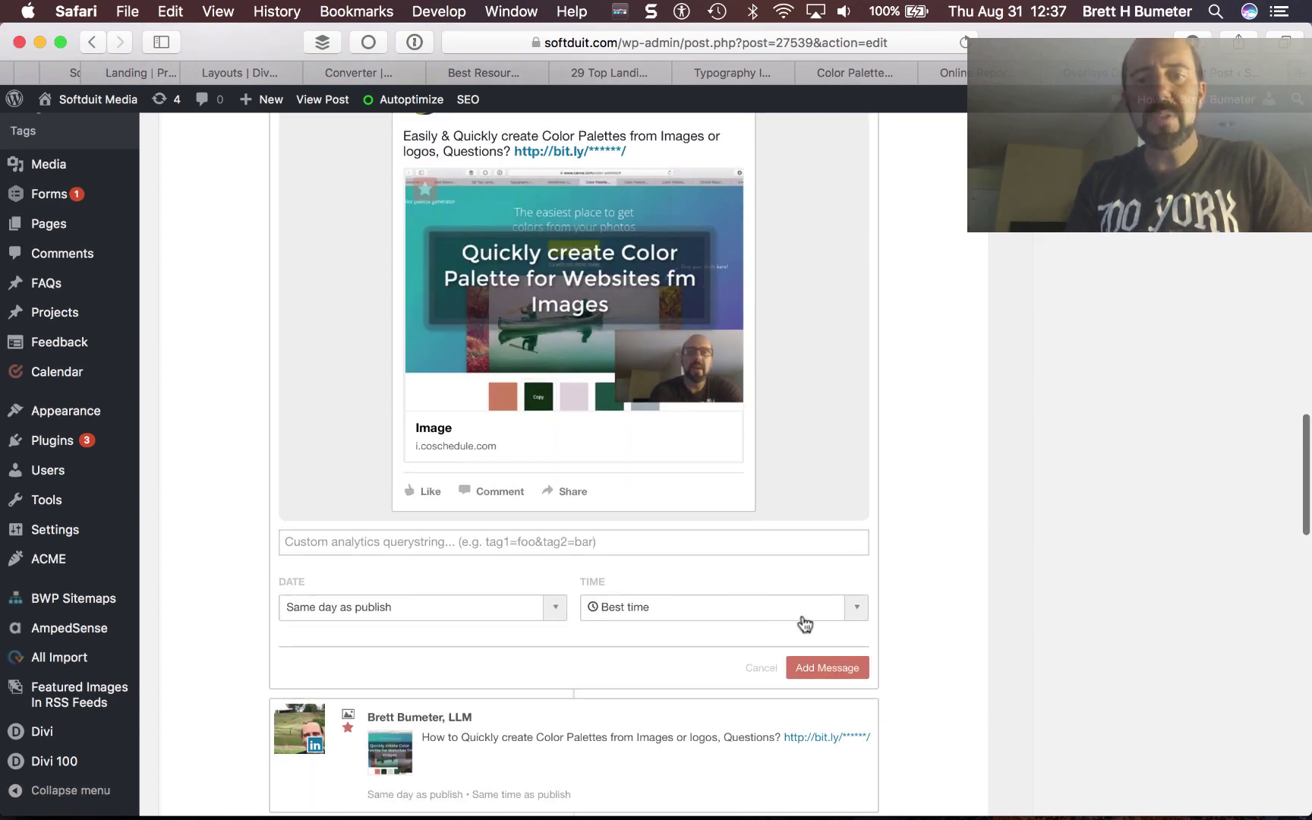
click(720, 607)
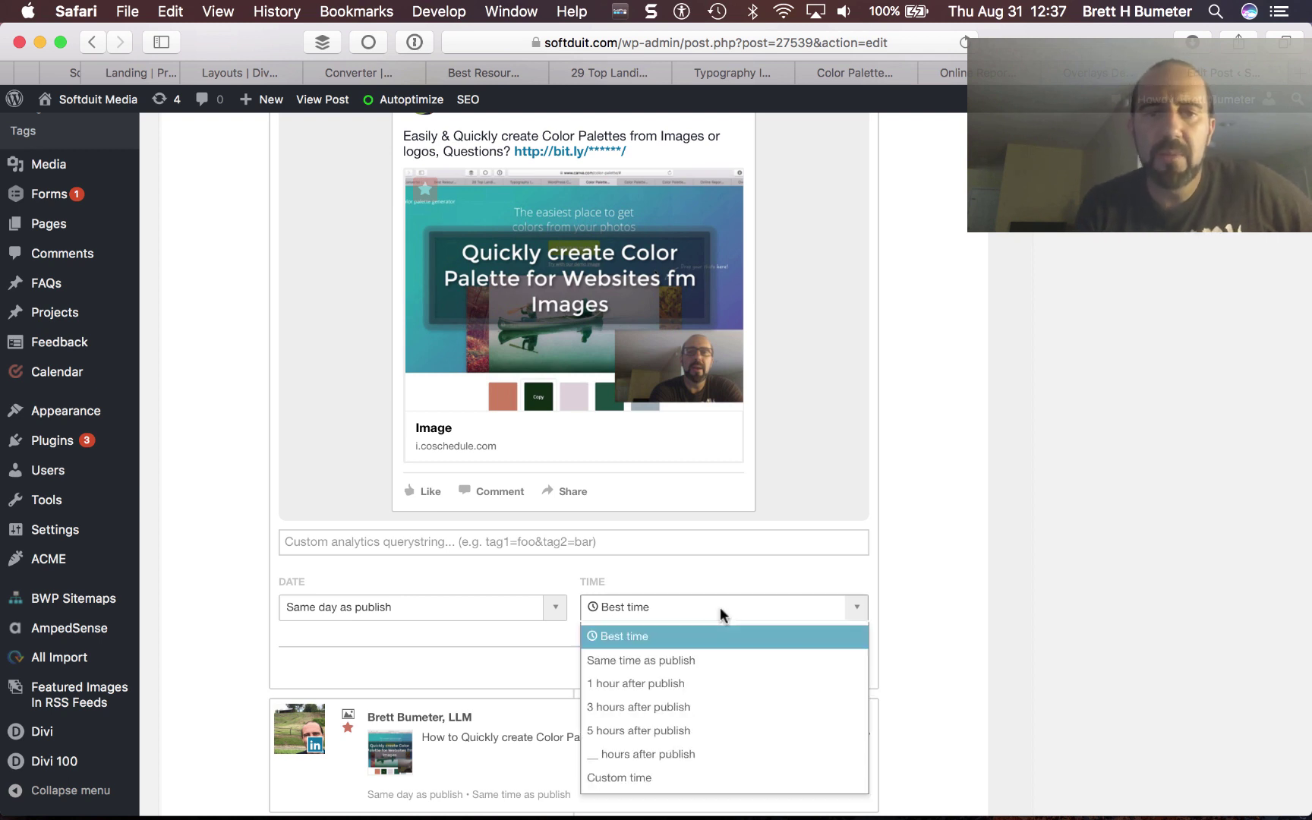
click(774, 698)
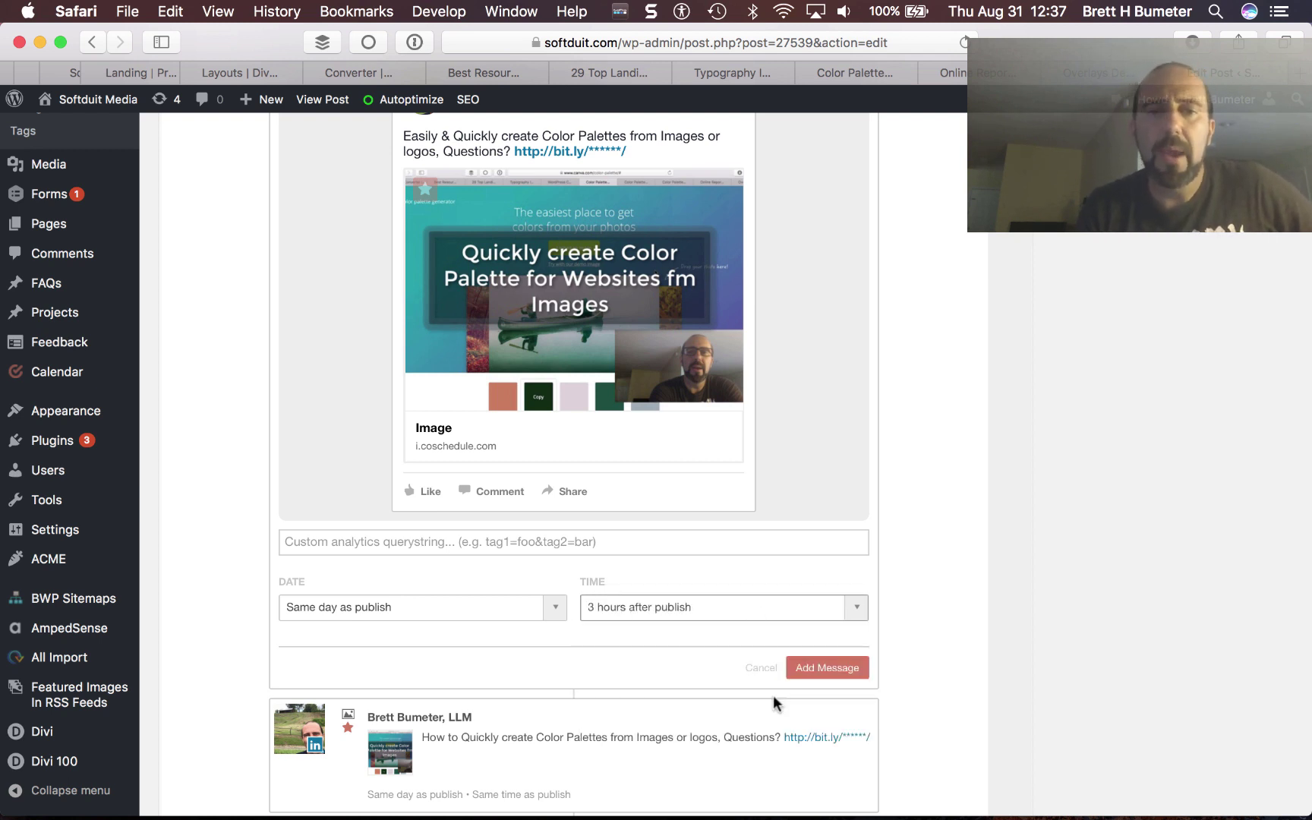
click(839, 669)
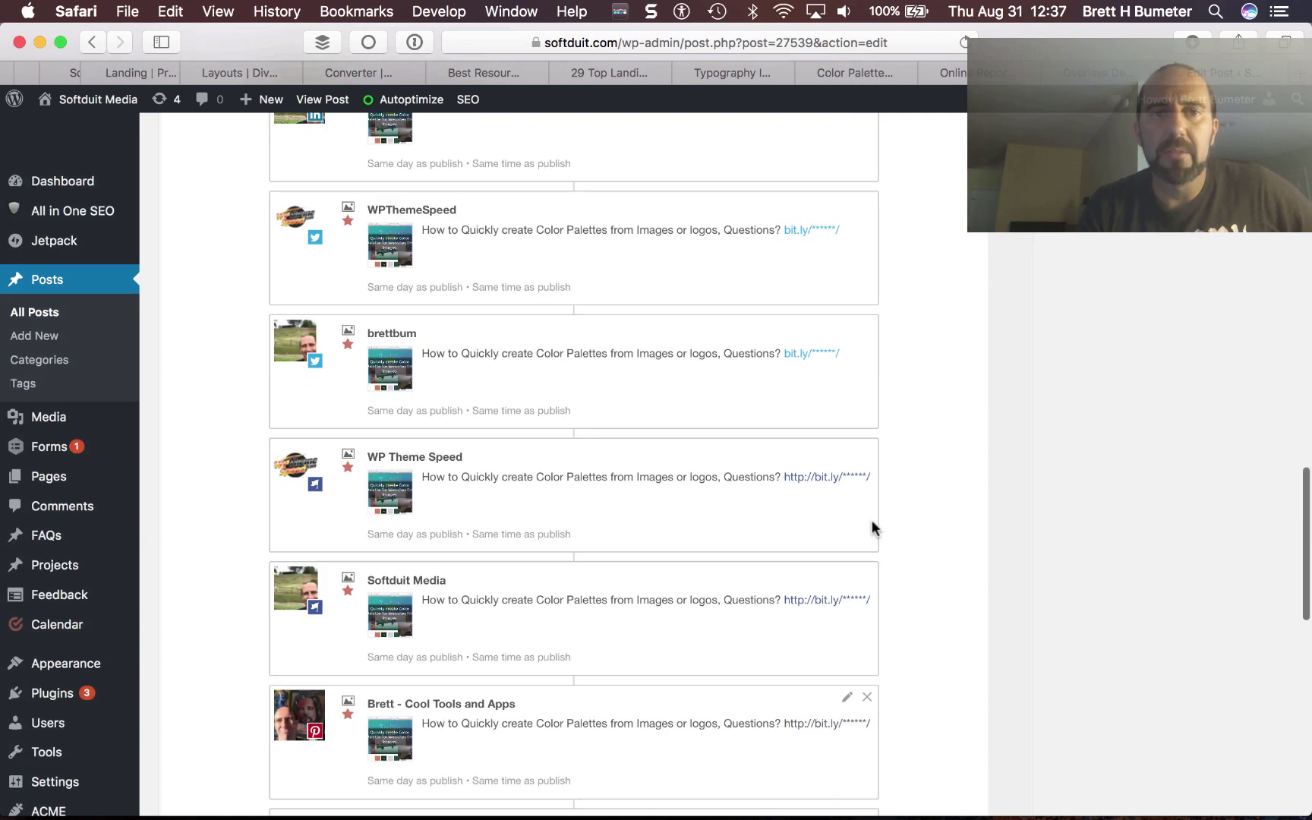
scroll(871, 527, down, 7)
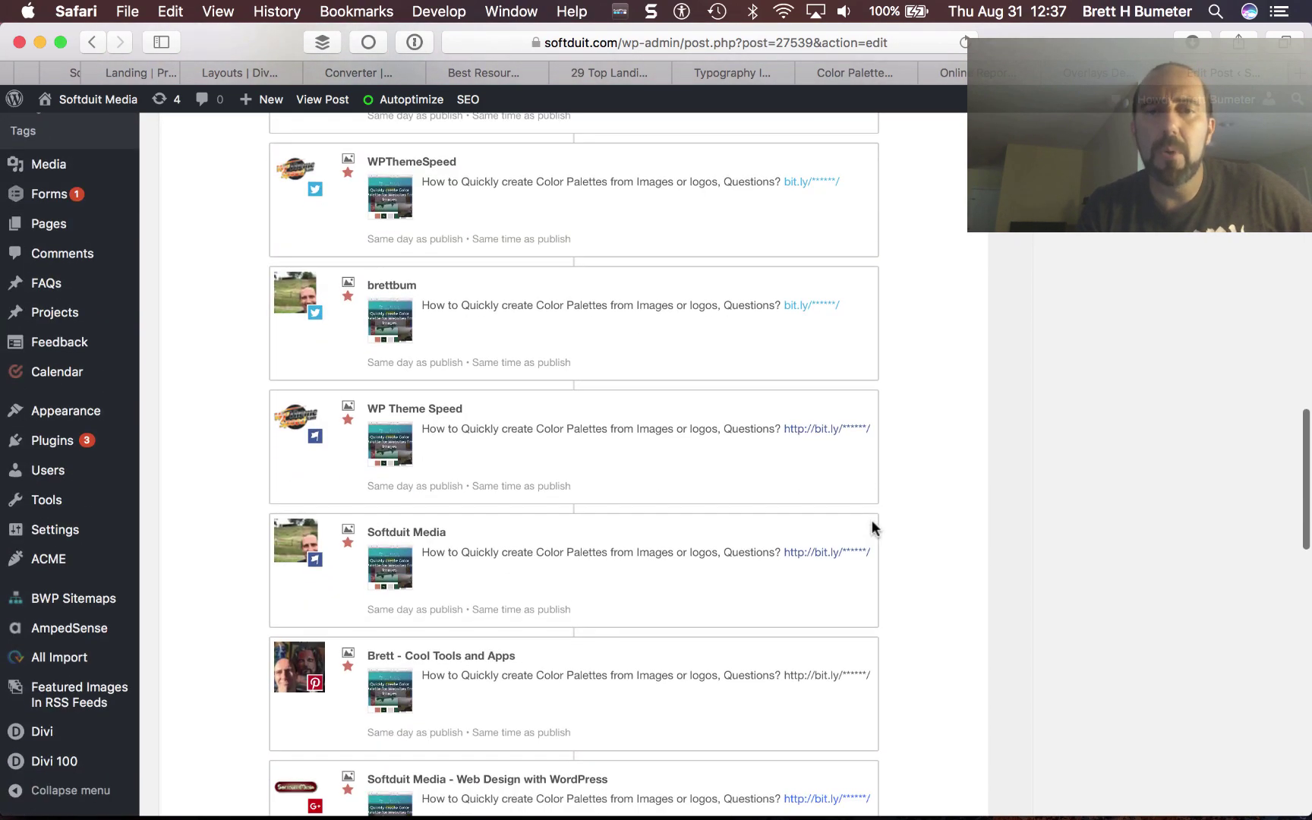
- Review the same-day campaign messages, checking each profile's text and scheduled time, including those set for 3 hours after publish
scroll(872, 524, down, 10)
scroll(871, 524, up, 7)
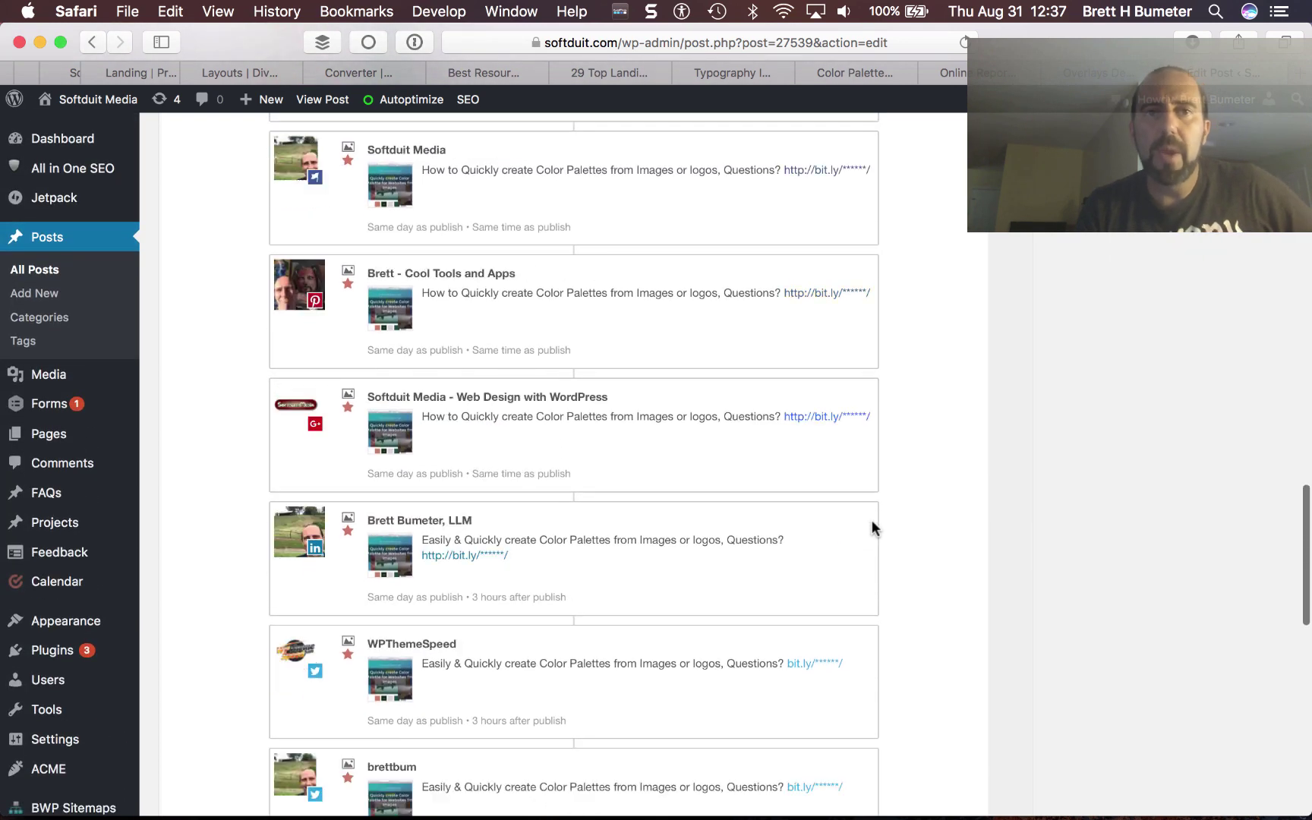
scroll(872, 523, up, 2)
scroll(872, 523, up, 8)
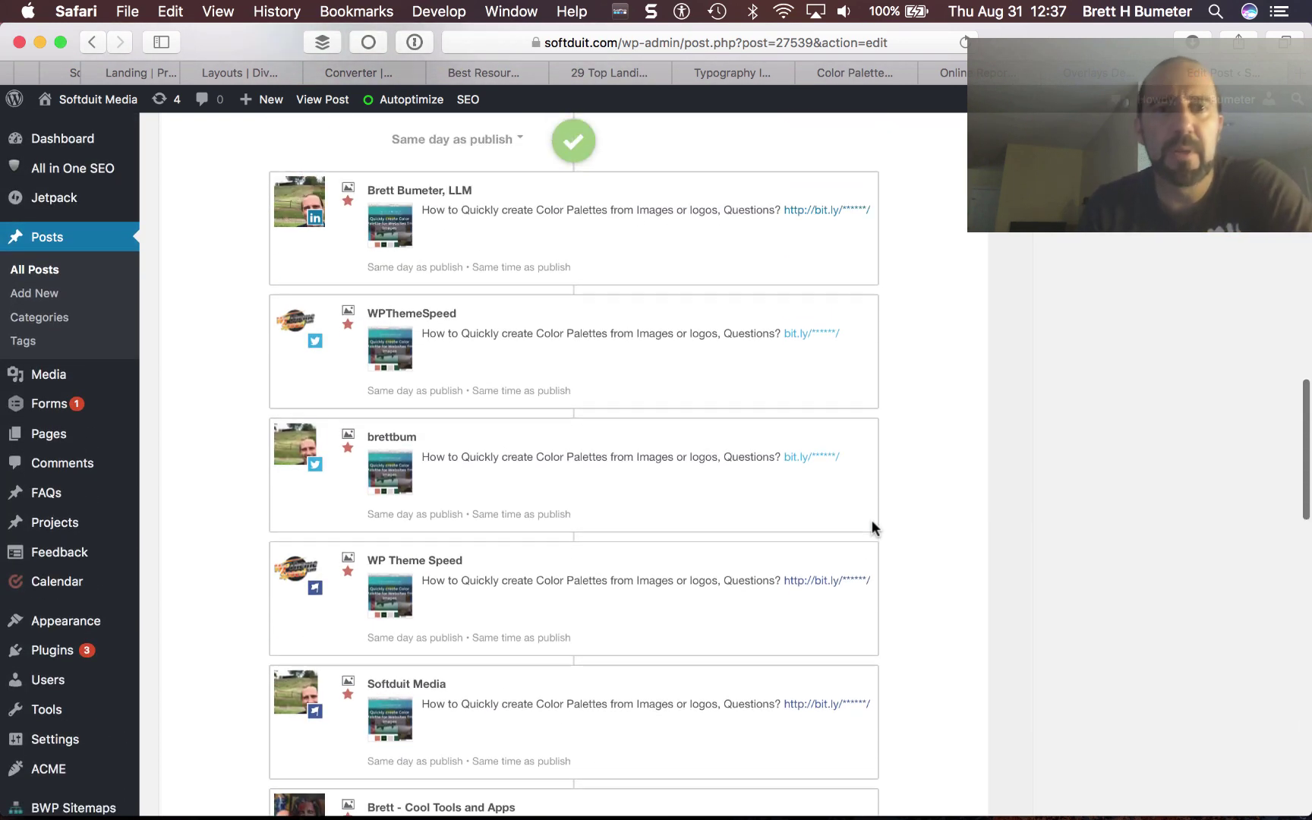
scroll(871, 528, up, 7)
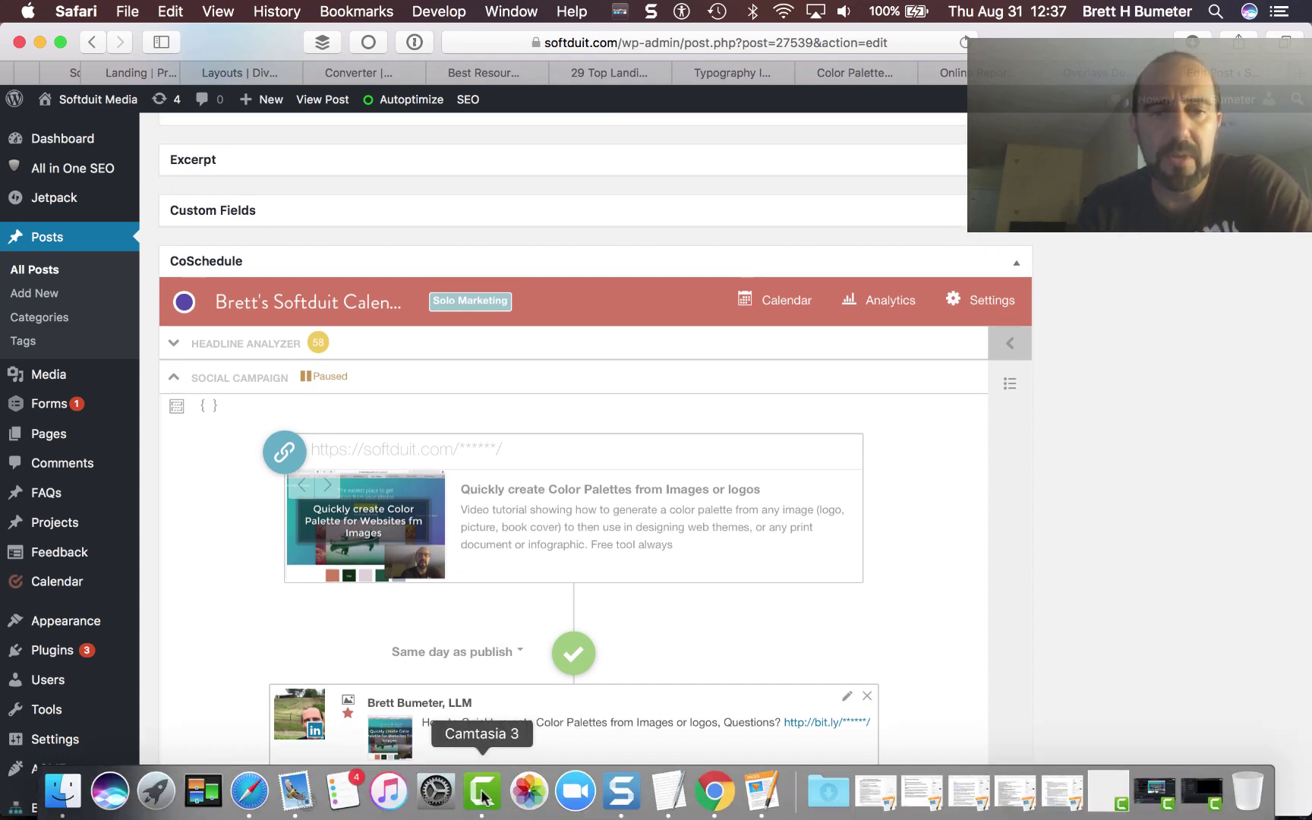
click(483, 793)
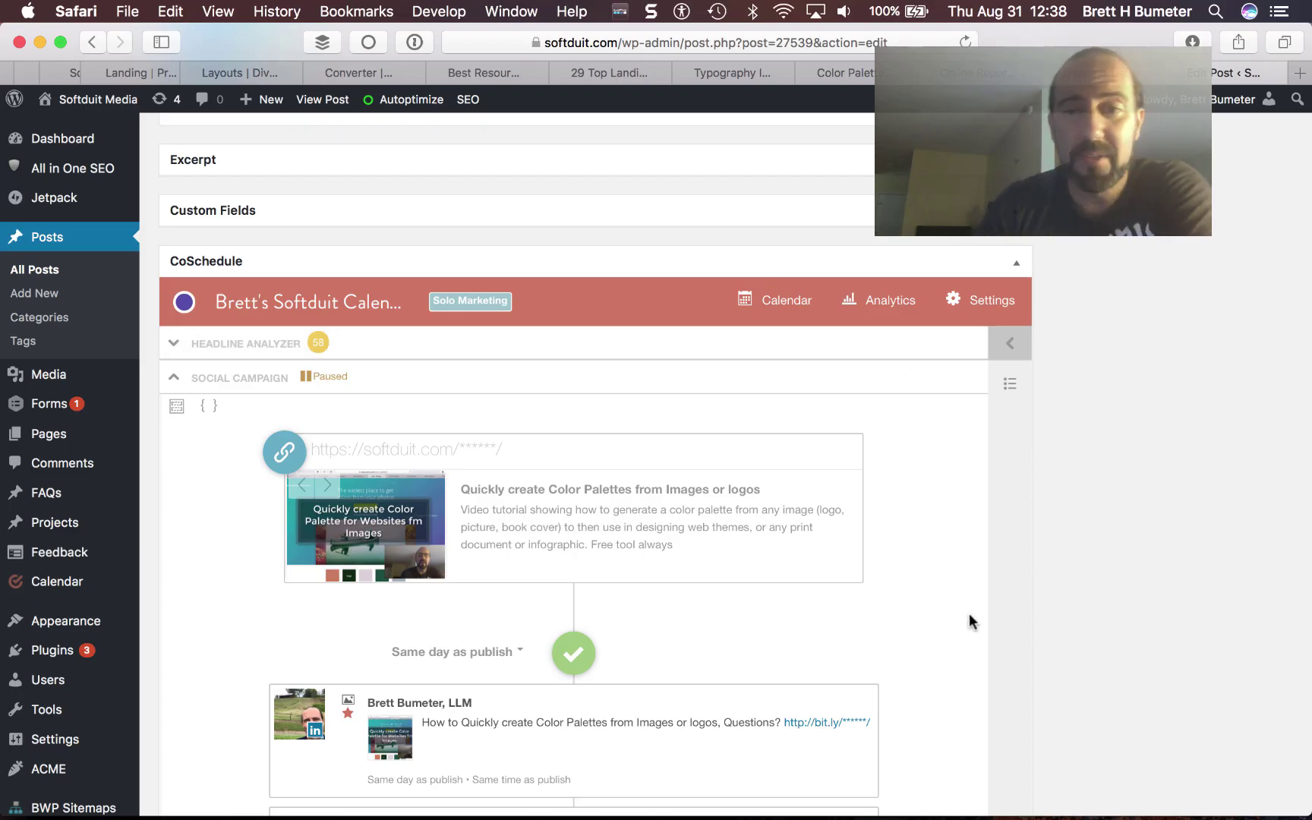
scroll(969, 612, down, 15)
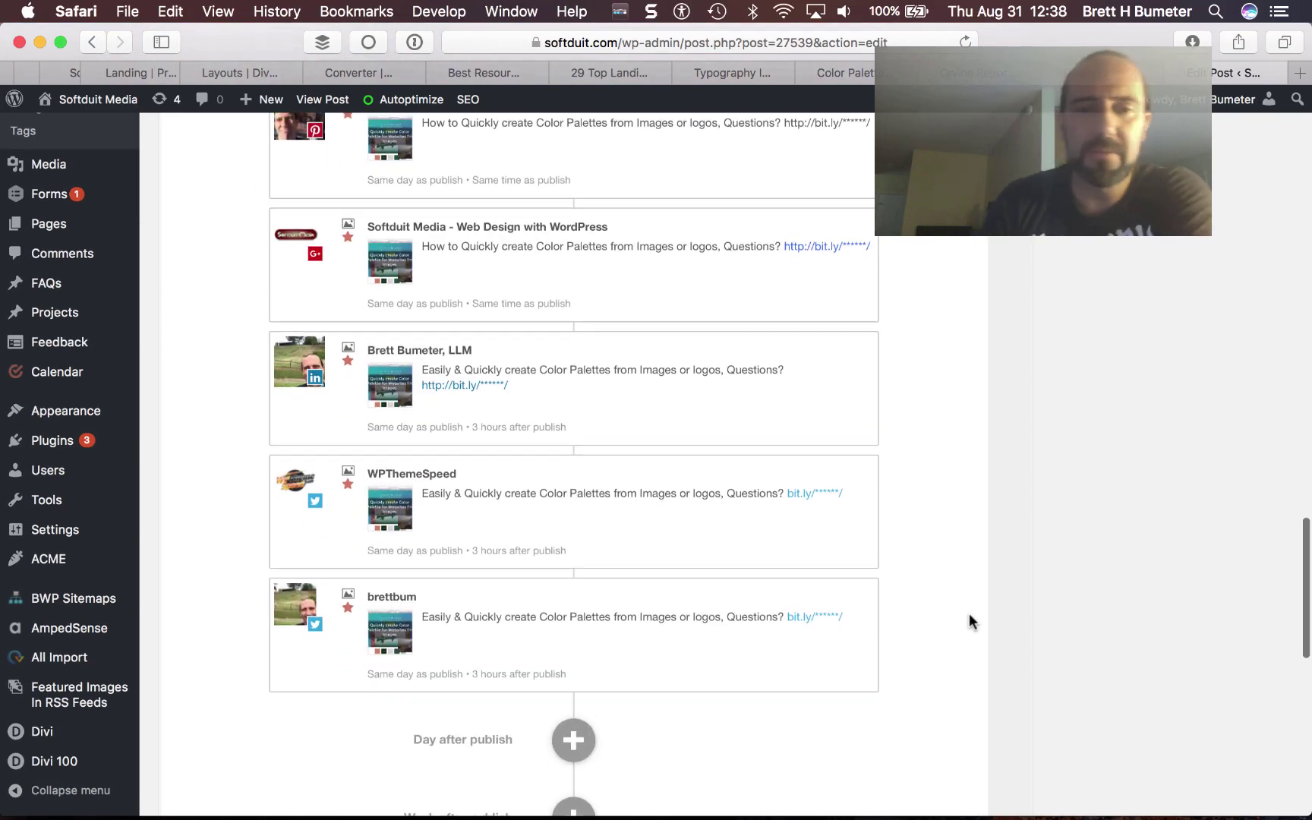
scroll(969, 613, down, 3)
scroll(968, 613, up, 15)
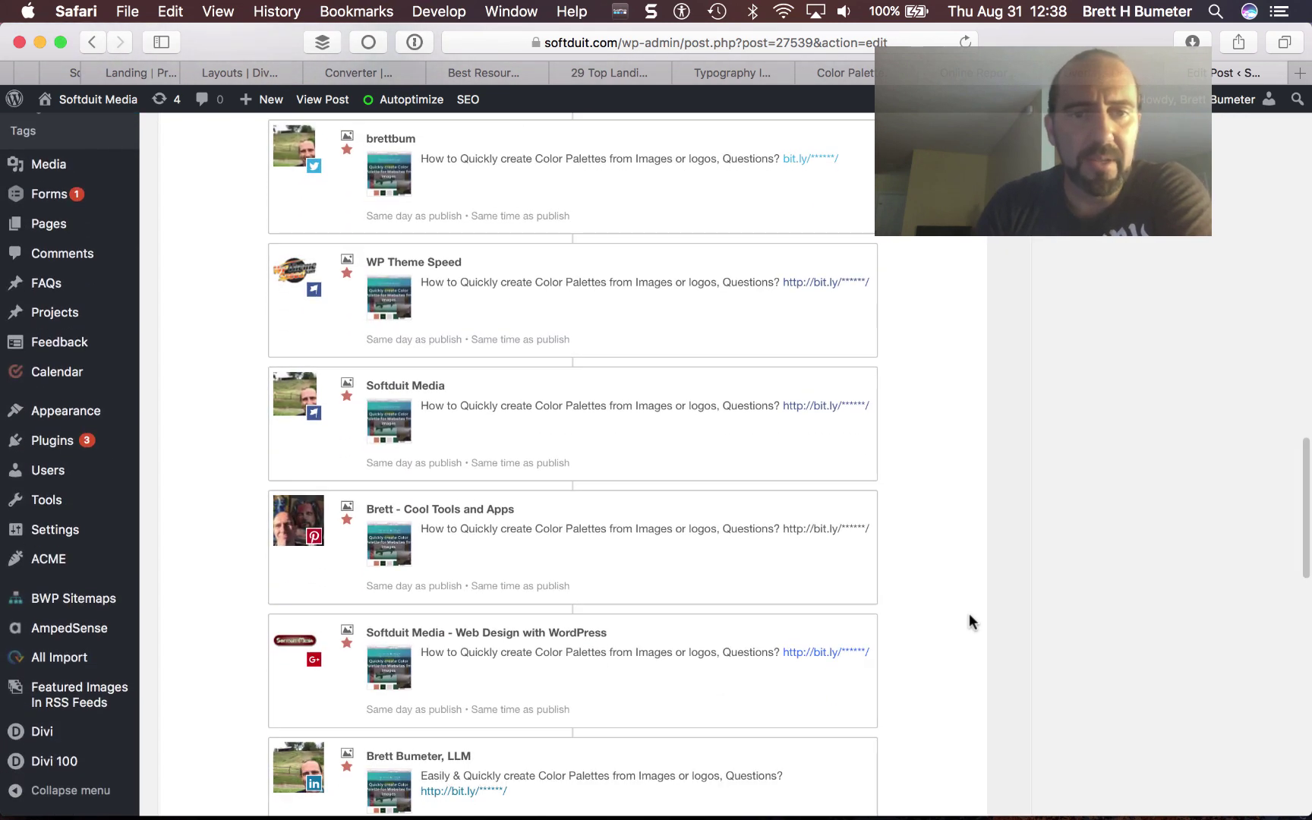
scroll(969, 612, up, 10)
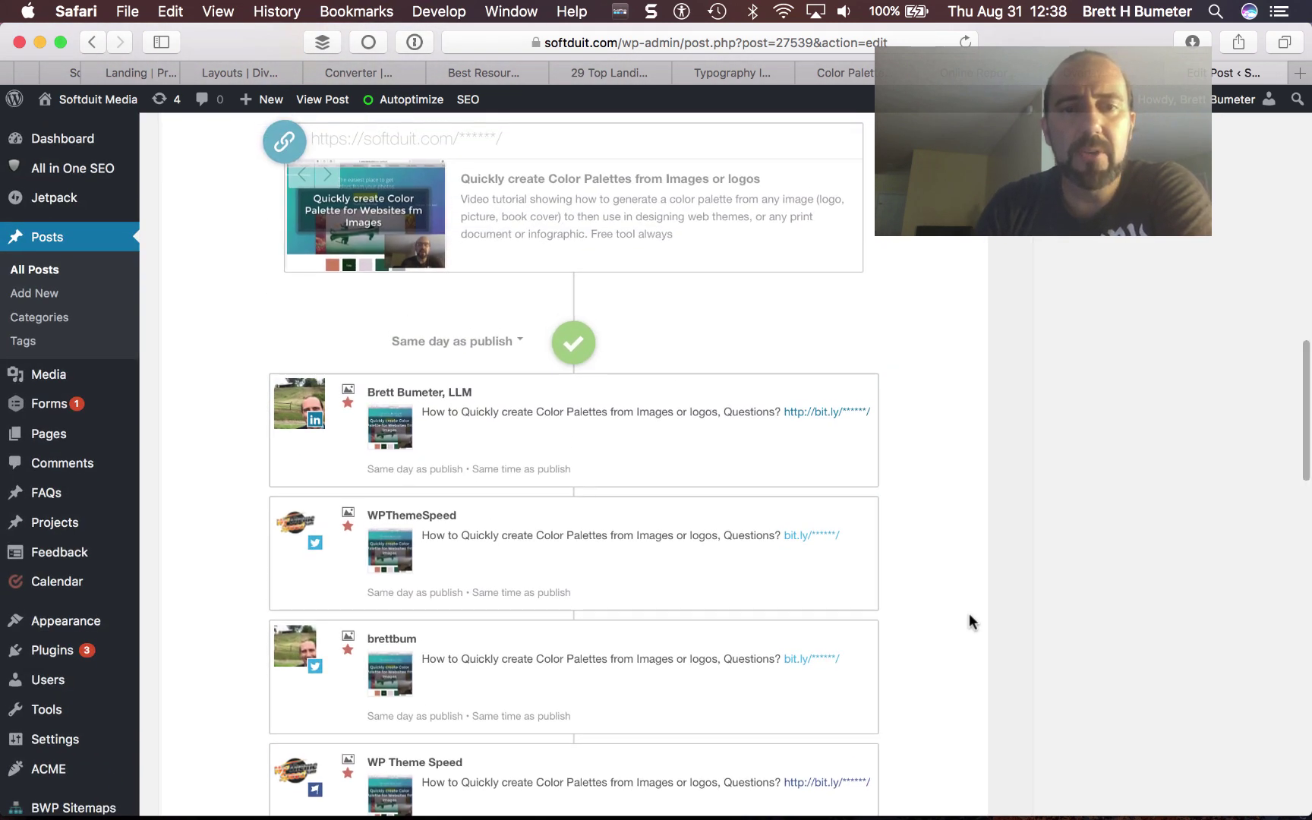
scroll(969, 621, down, 3)
scroll(968, 612, down, 6)
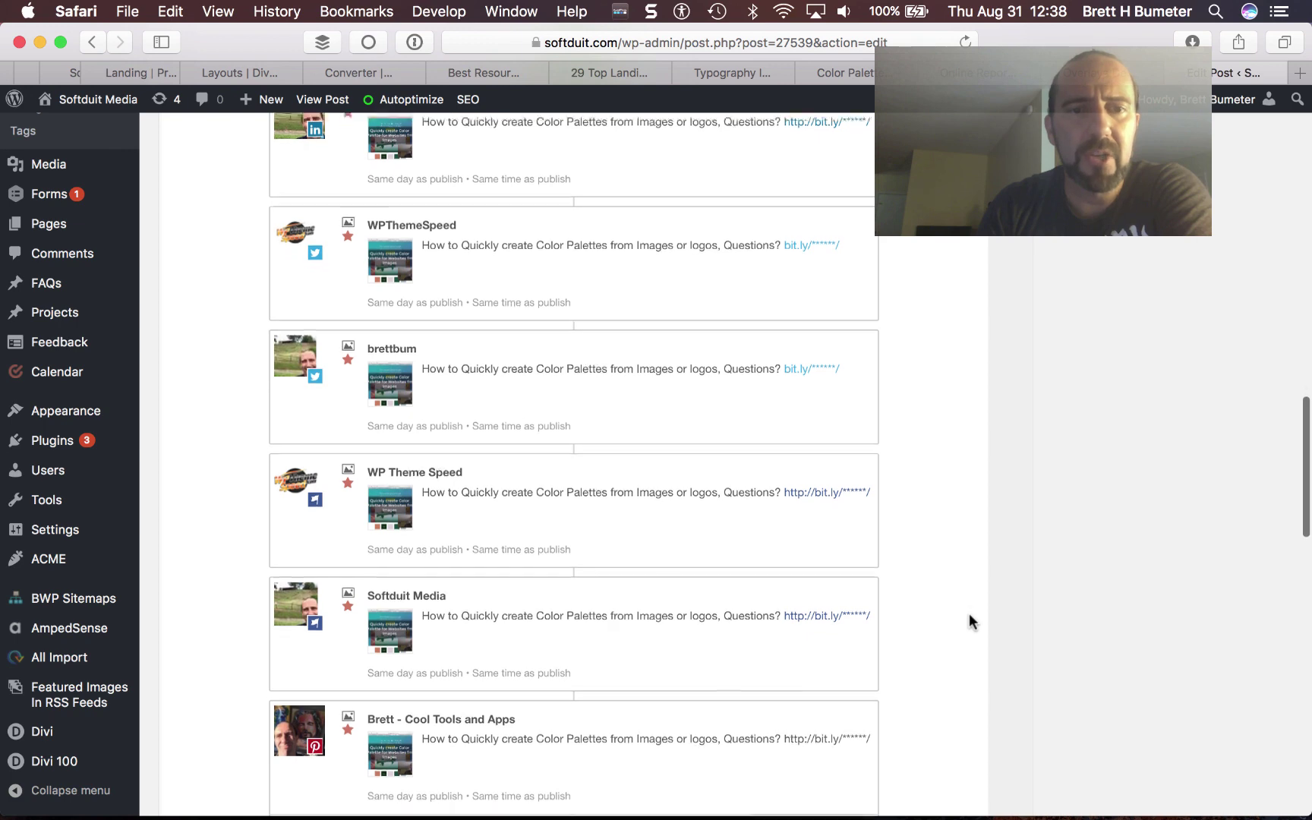
scroll(968, 614, down, 5)
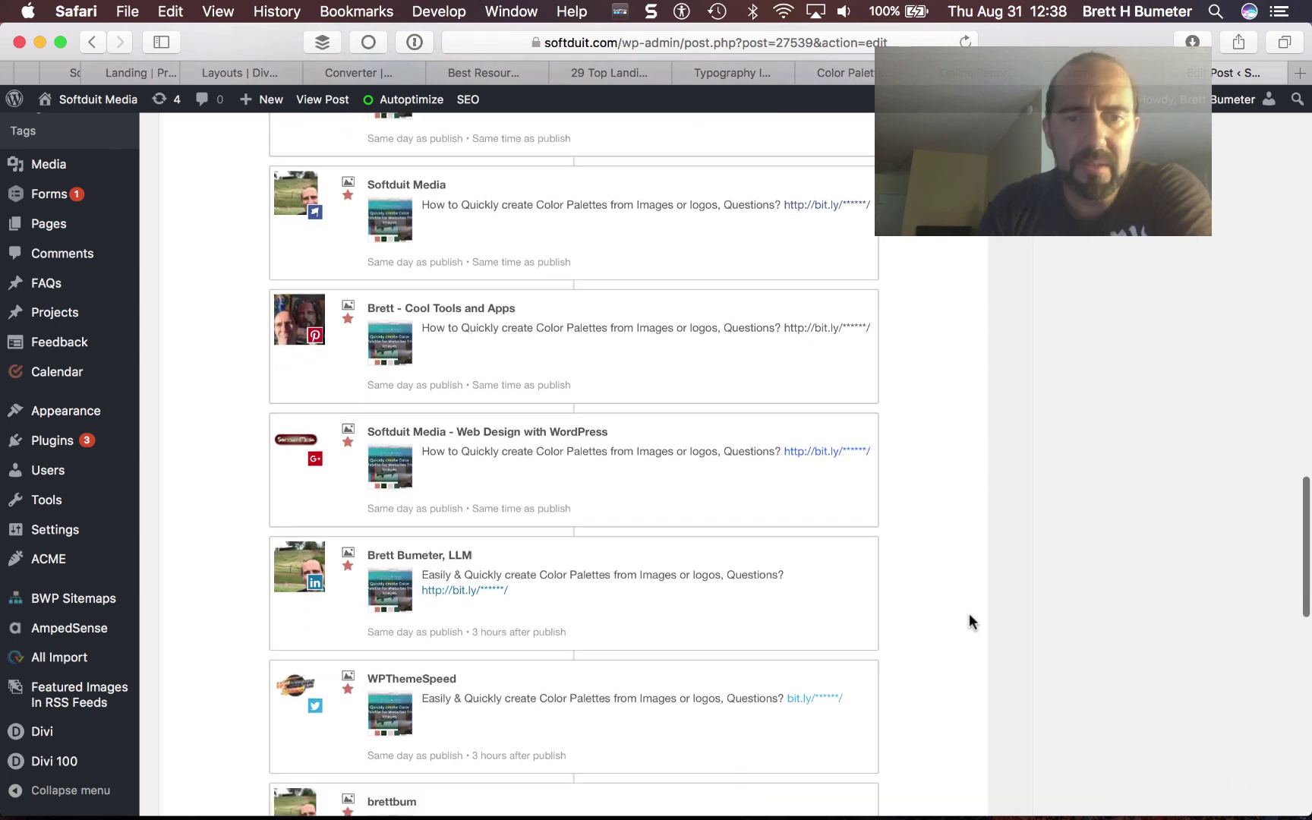
scroll(968, 613, down, 1)
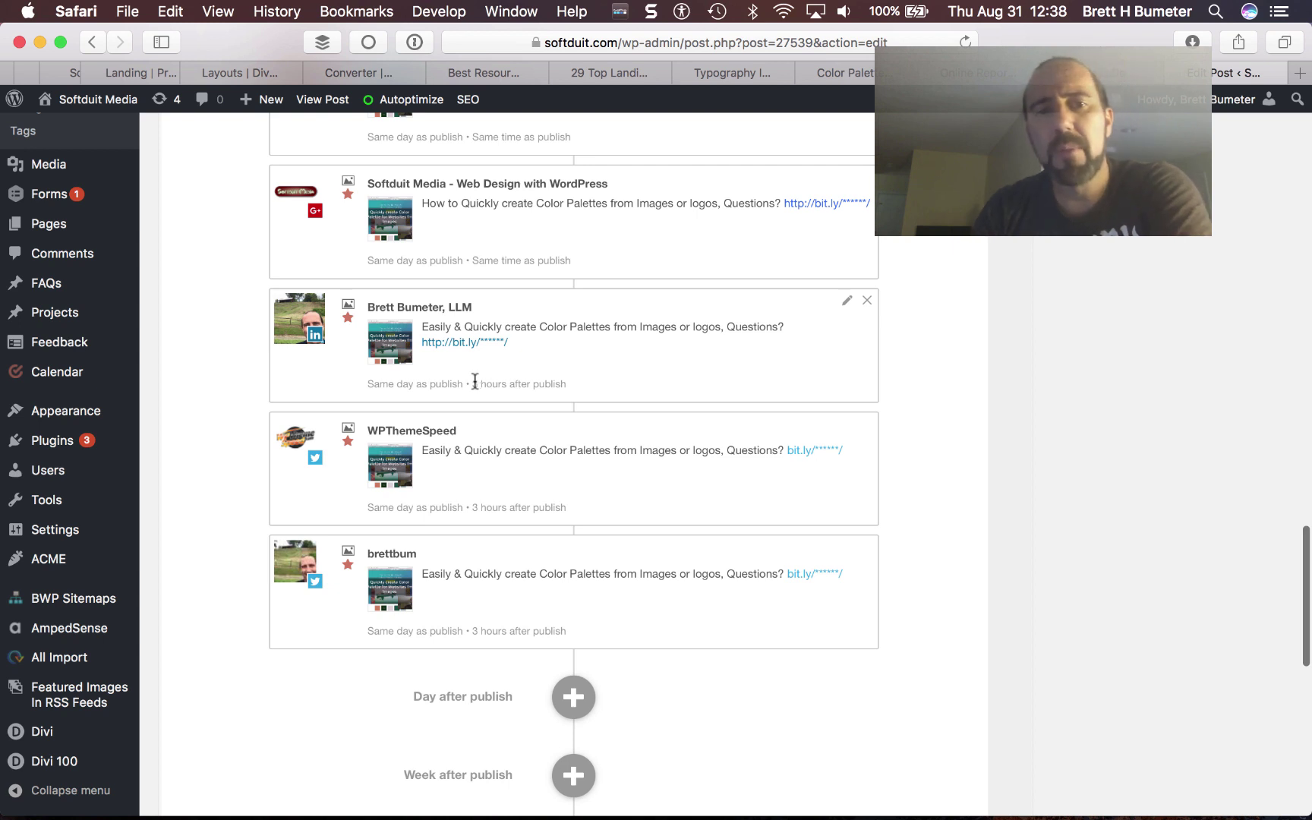
drag(471, 383, 565, 382)
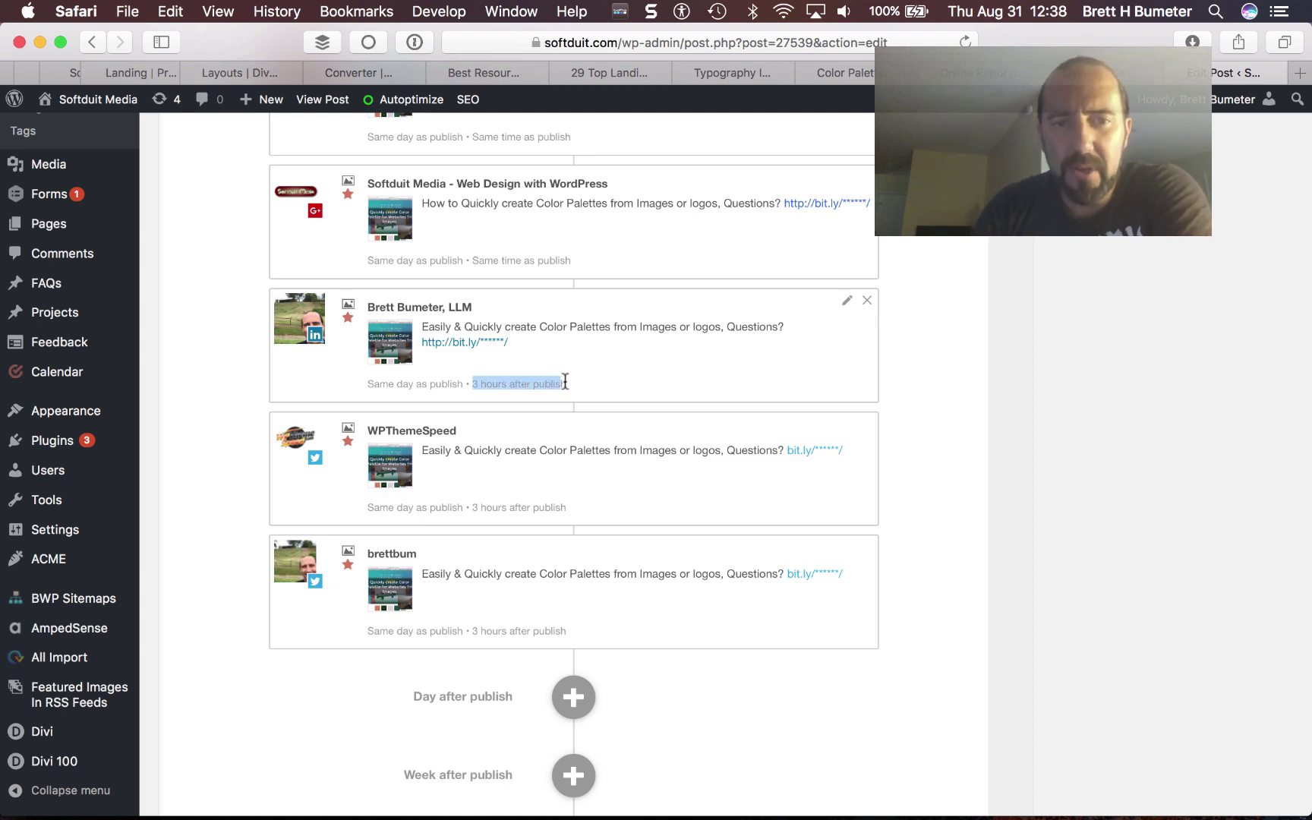
scroll(835, 429, up, 2)
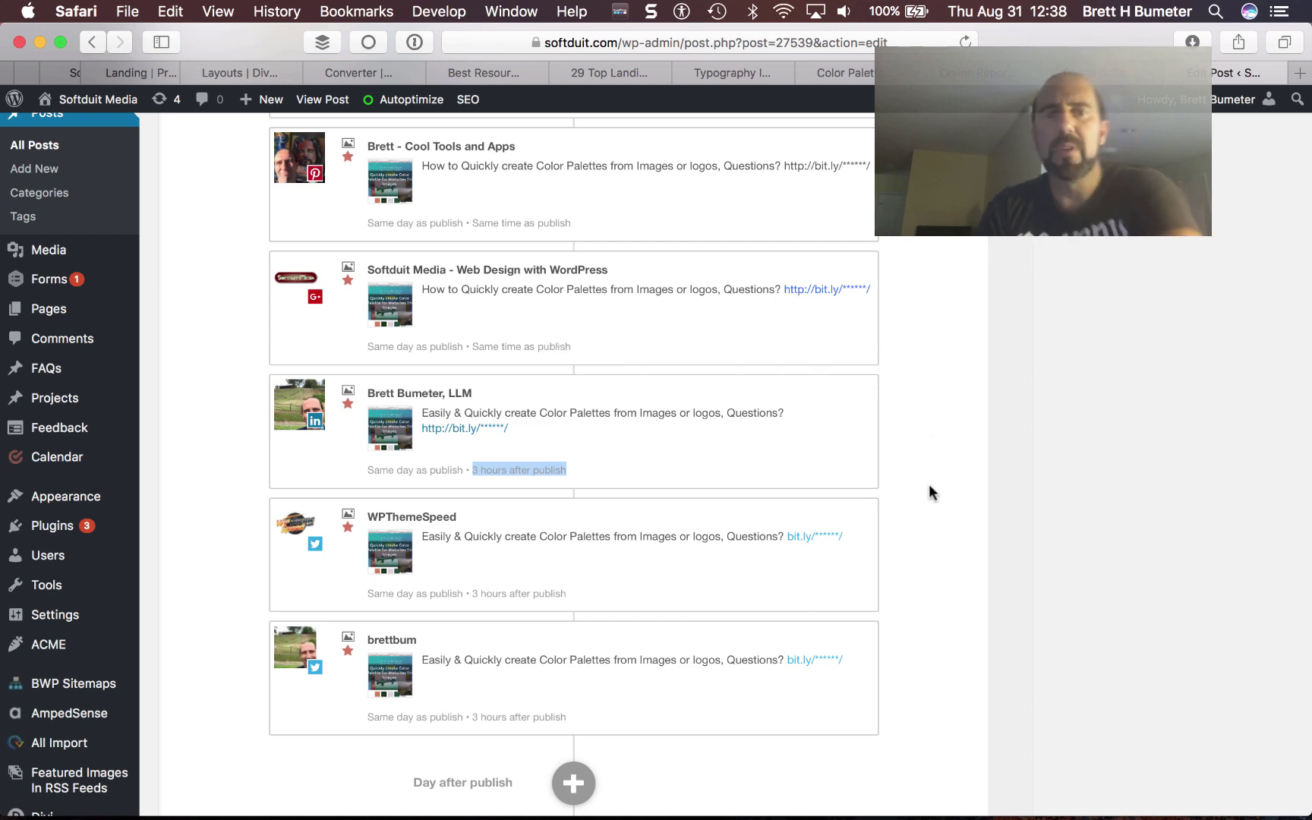
- Start a day-after-publish message for both Twitter profiles and make it an image post
scroll(847, 518, down, 6)
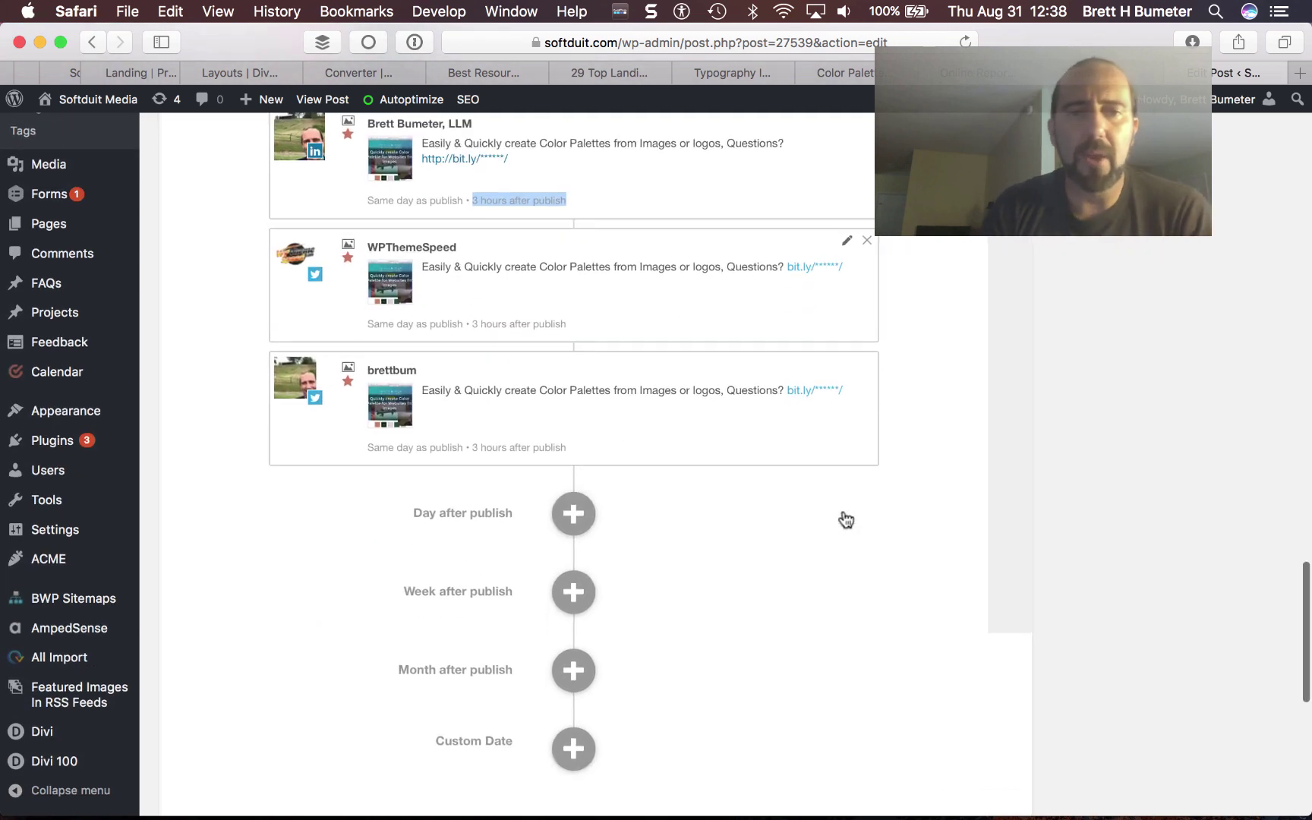
click(575, 512)
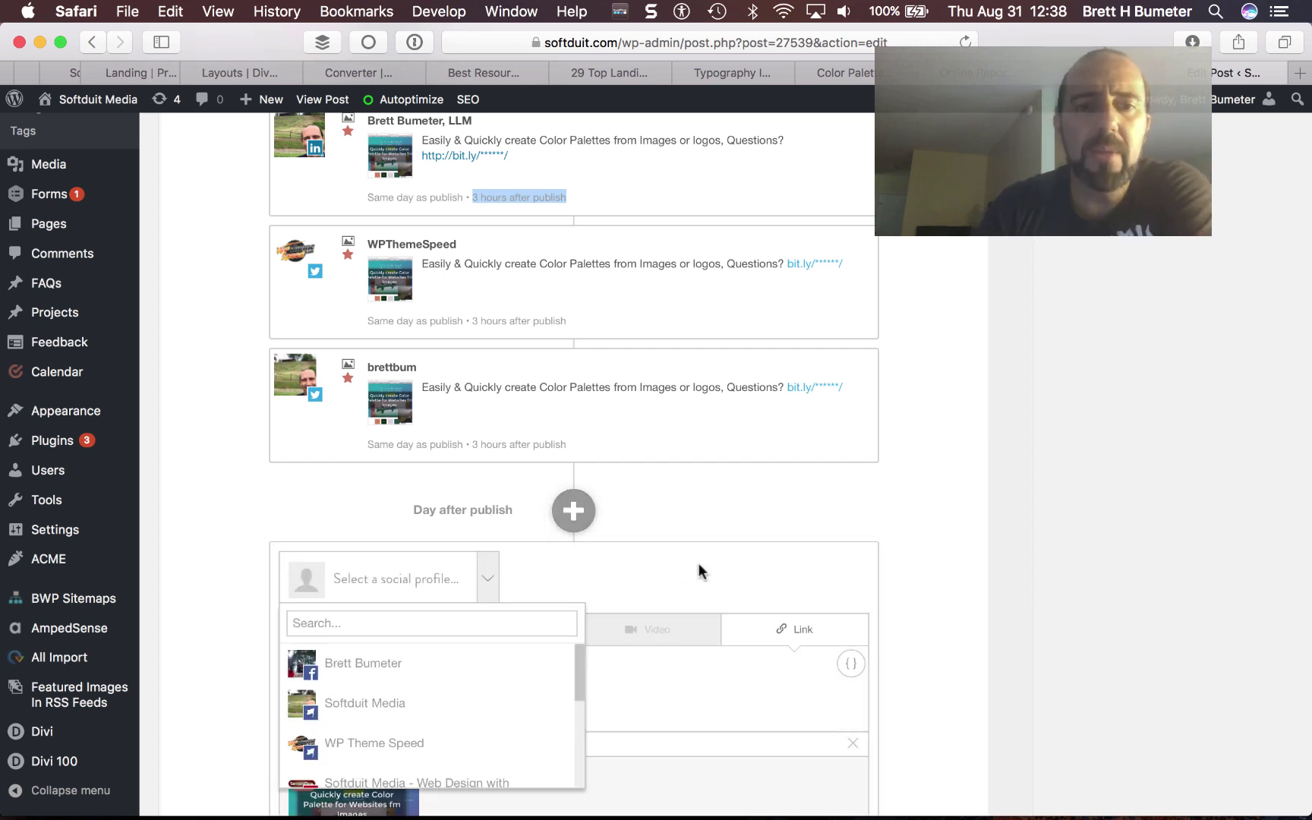
scroll(708, 569, down, 3)
click(495, 420)
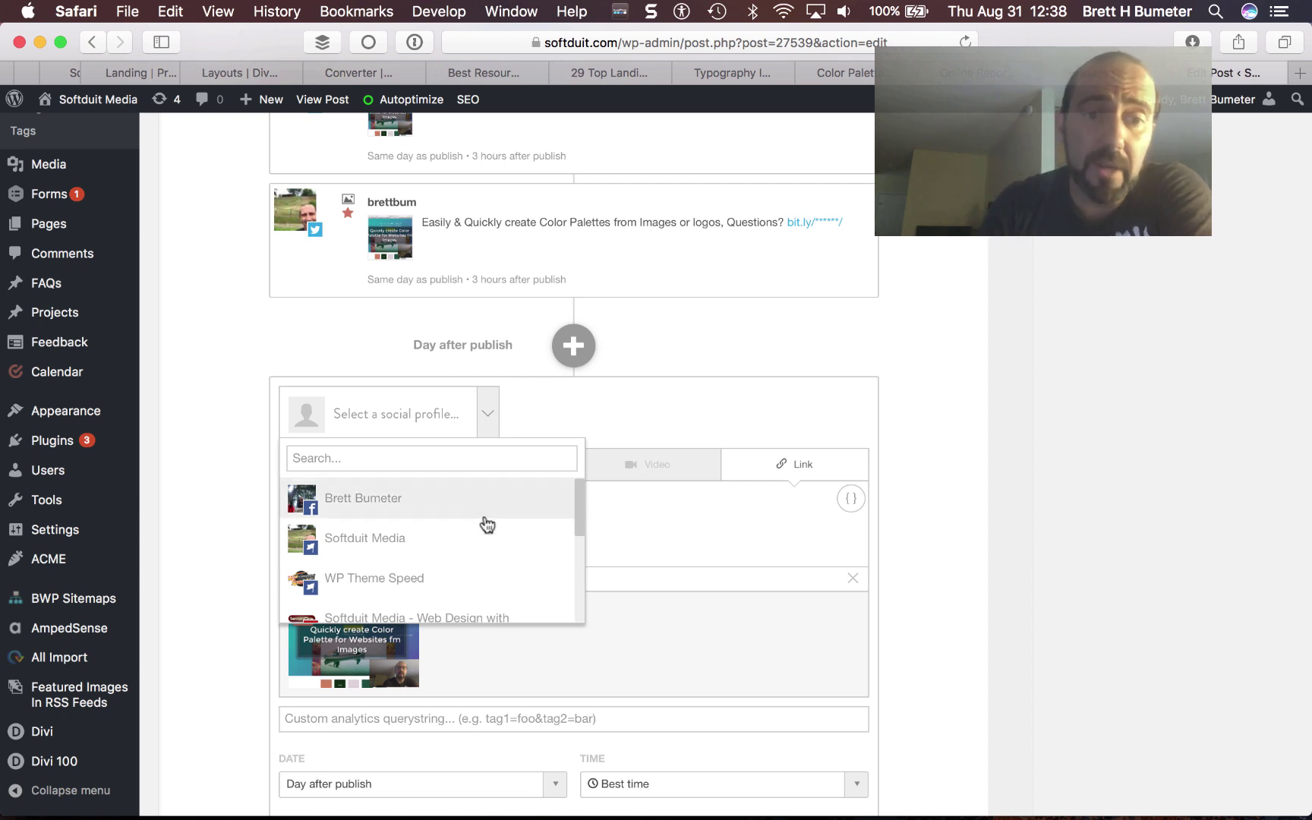
scroll(487, 526, down, 2)
scroll(486, 525, down, 3)
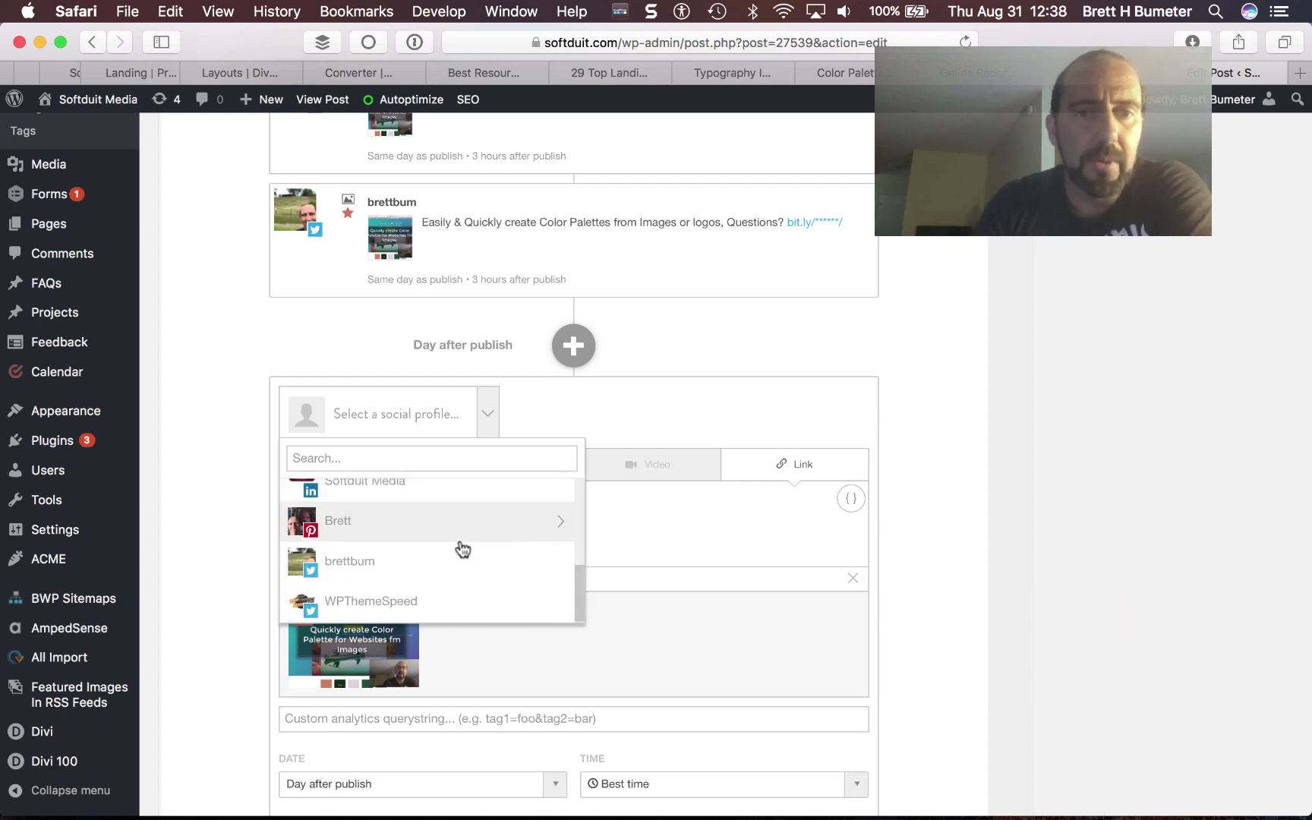
click(458, 560)
click(418, 607)
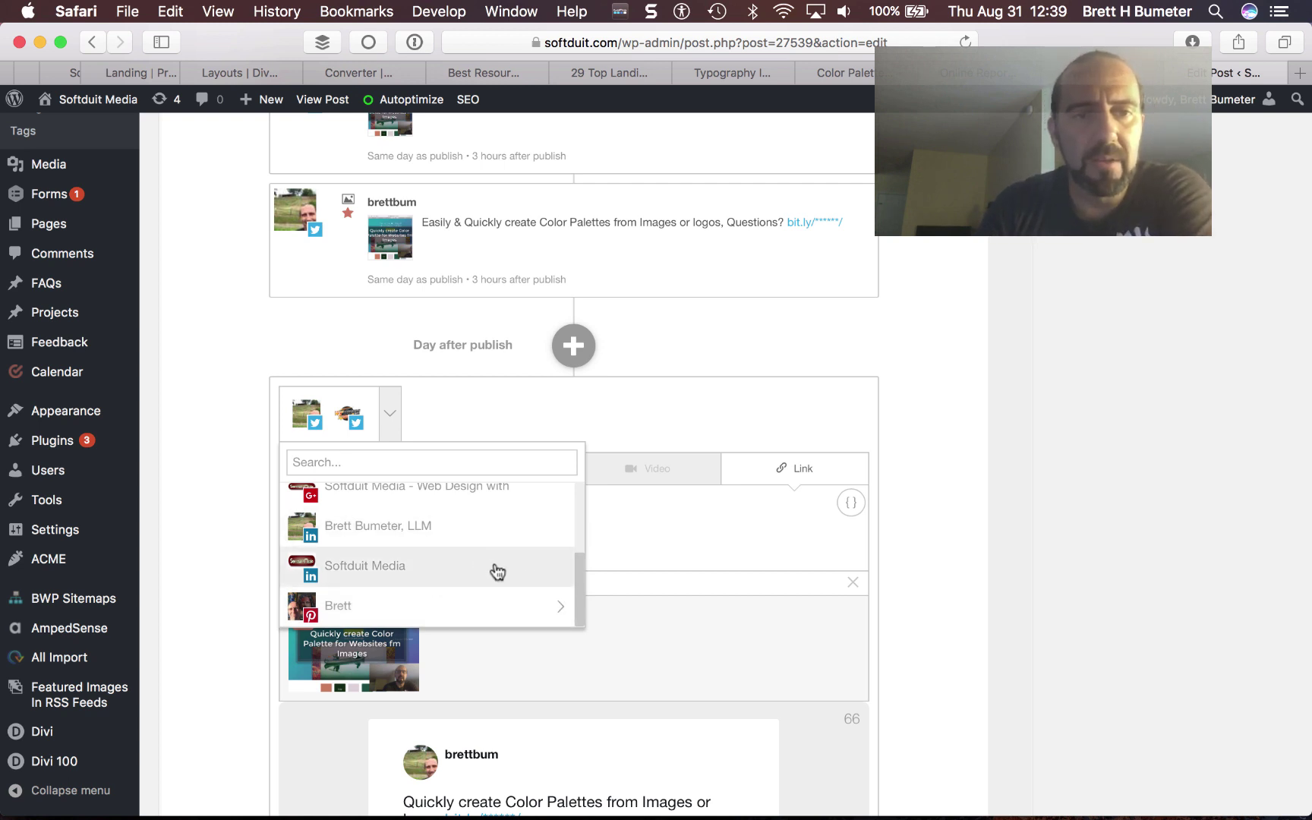
click(937, 618)
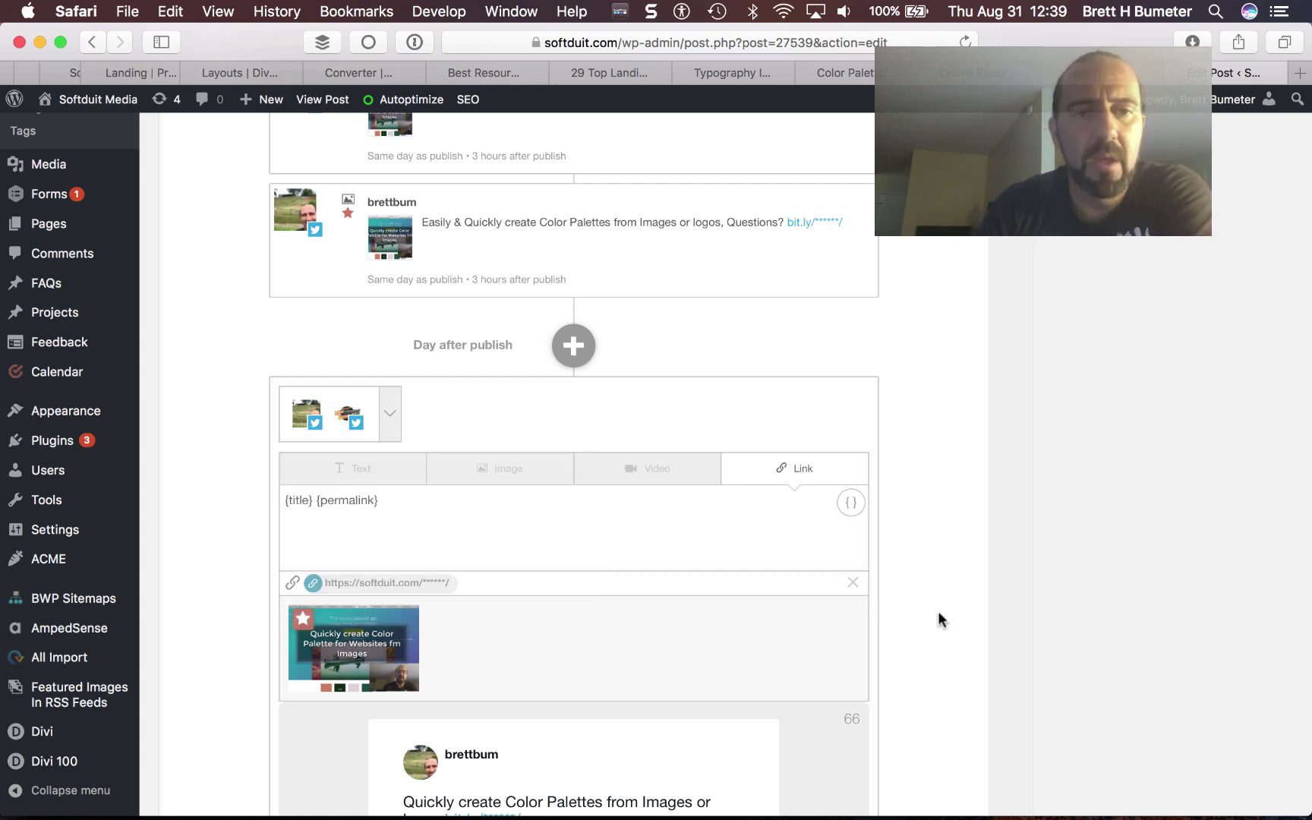
click(529, 476)
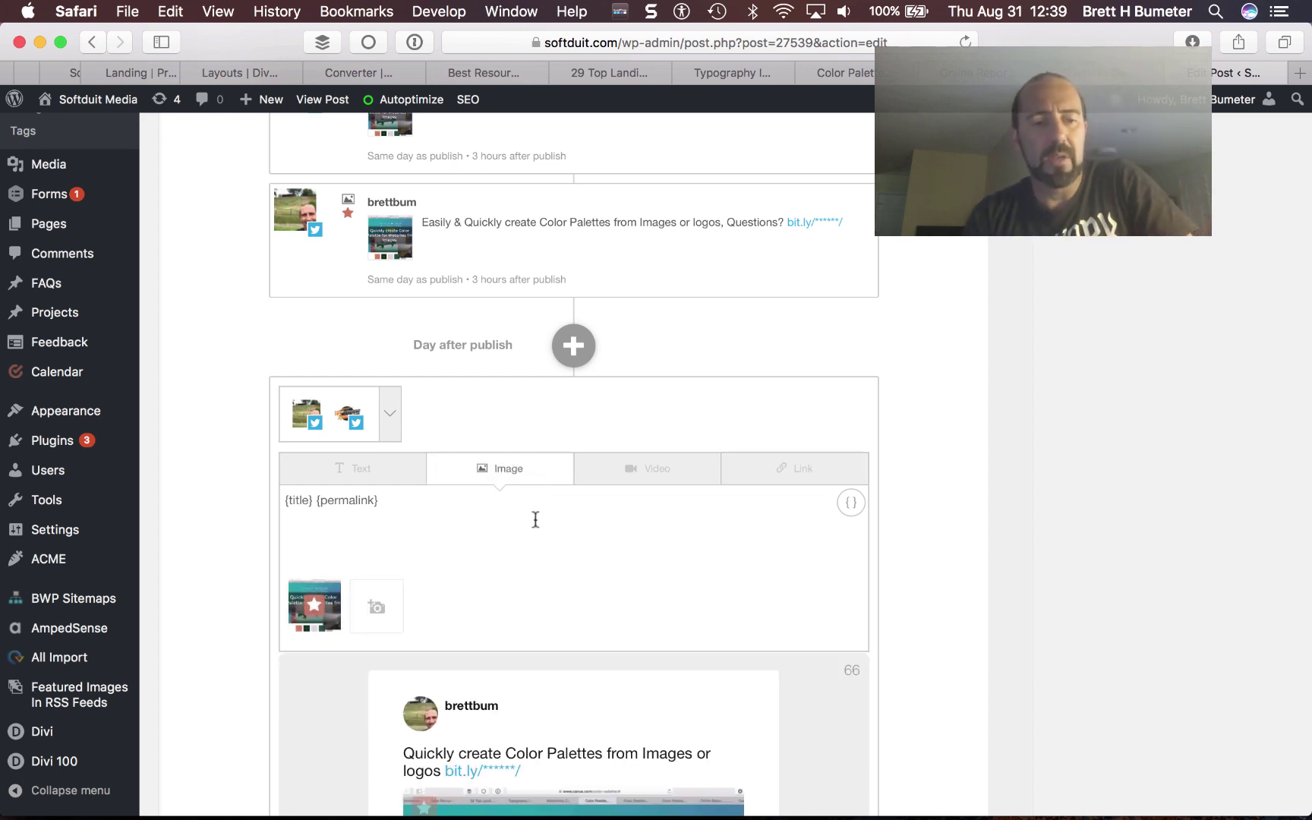
- Switch to Chrome and copy the "How to" phrase row with the ", Ideas?" suffix, B3 to E3, from the phrases spreadsheet
key(super+shift+2)
key(super+Tab)
key(super+Tab)
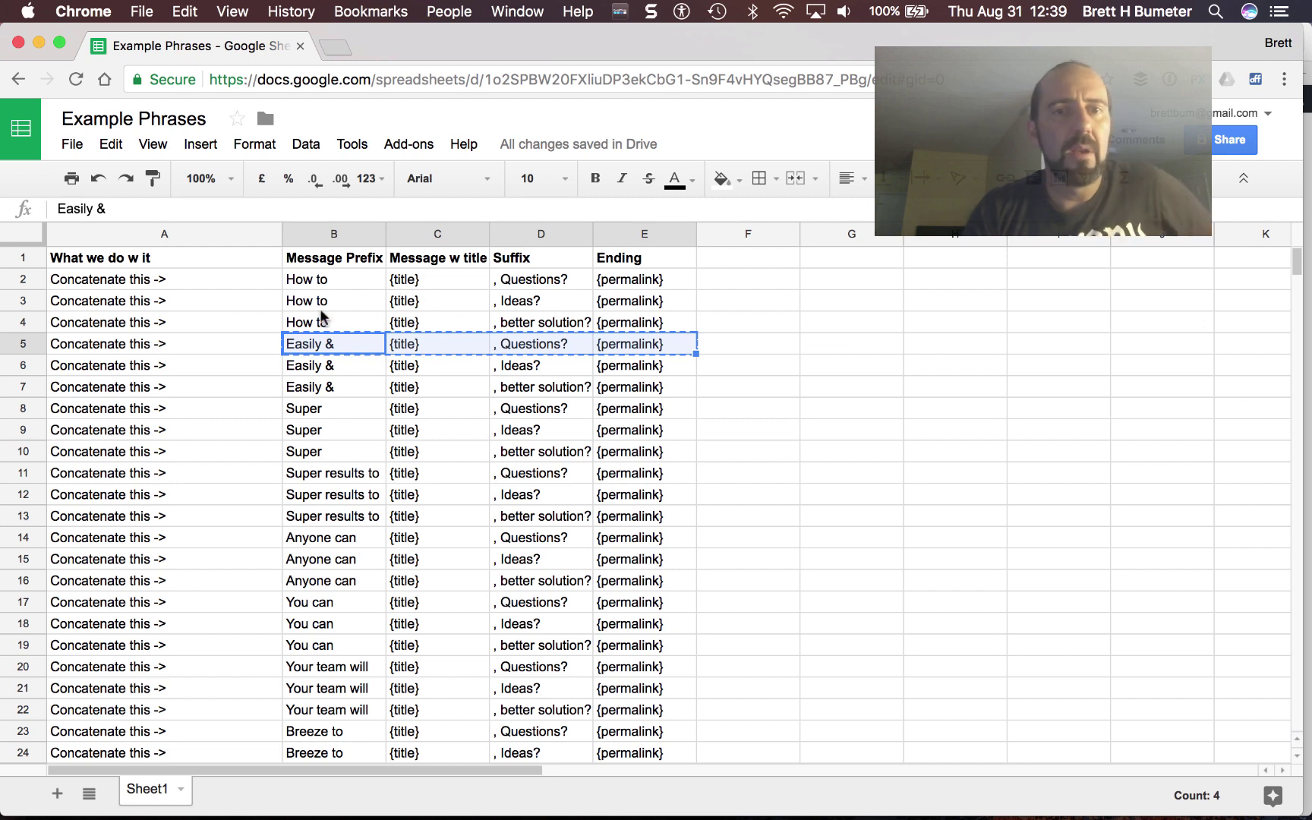
click(307, 305)
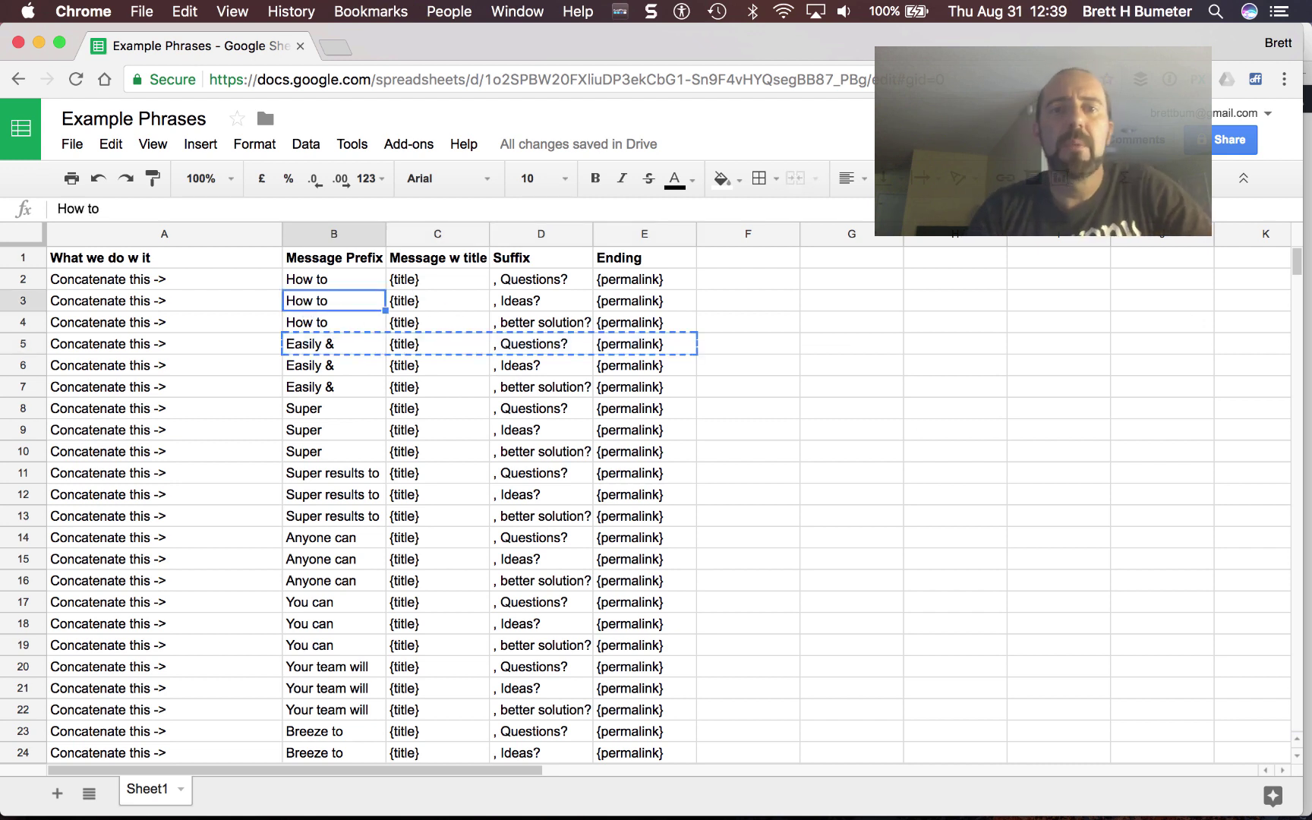
key(shift+Right)
key(shift+Right)
key(shift+Right)
key(super+c)
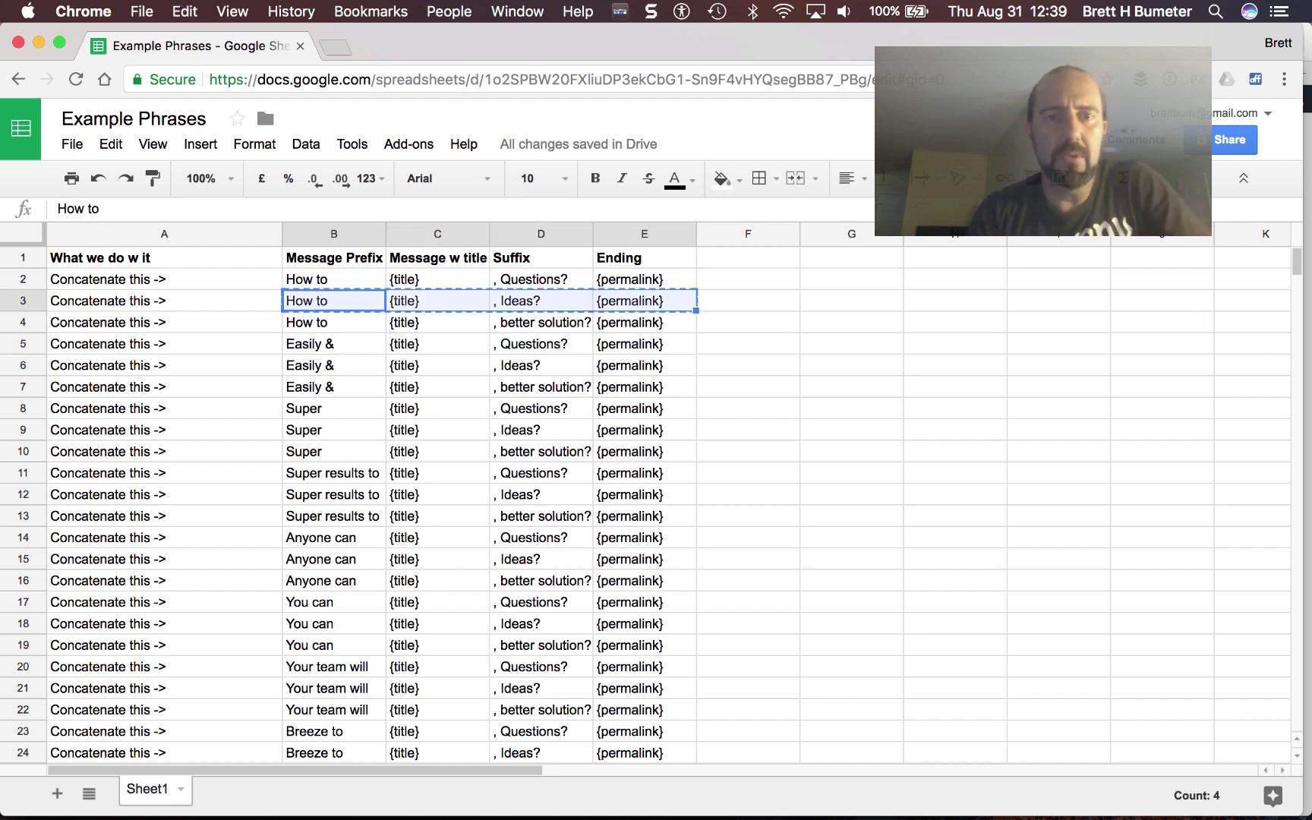
- Return to Safari and replace the message text with the copied phrases, removing extra spaces so it reads "How to {title}, Ideas? {permalink}"
key(super+Tab)
key(super+Tab)
key(super+Tab)
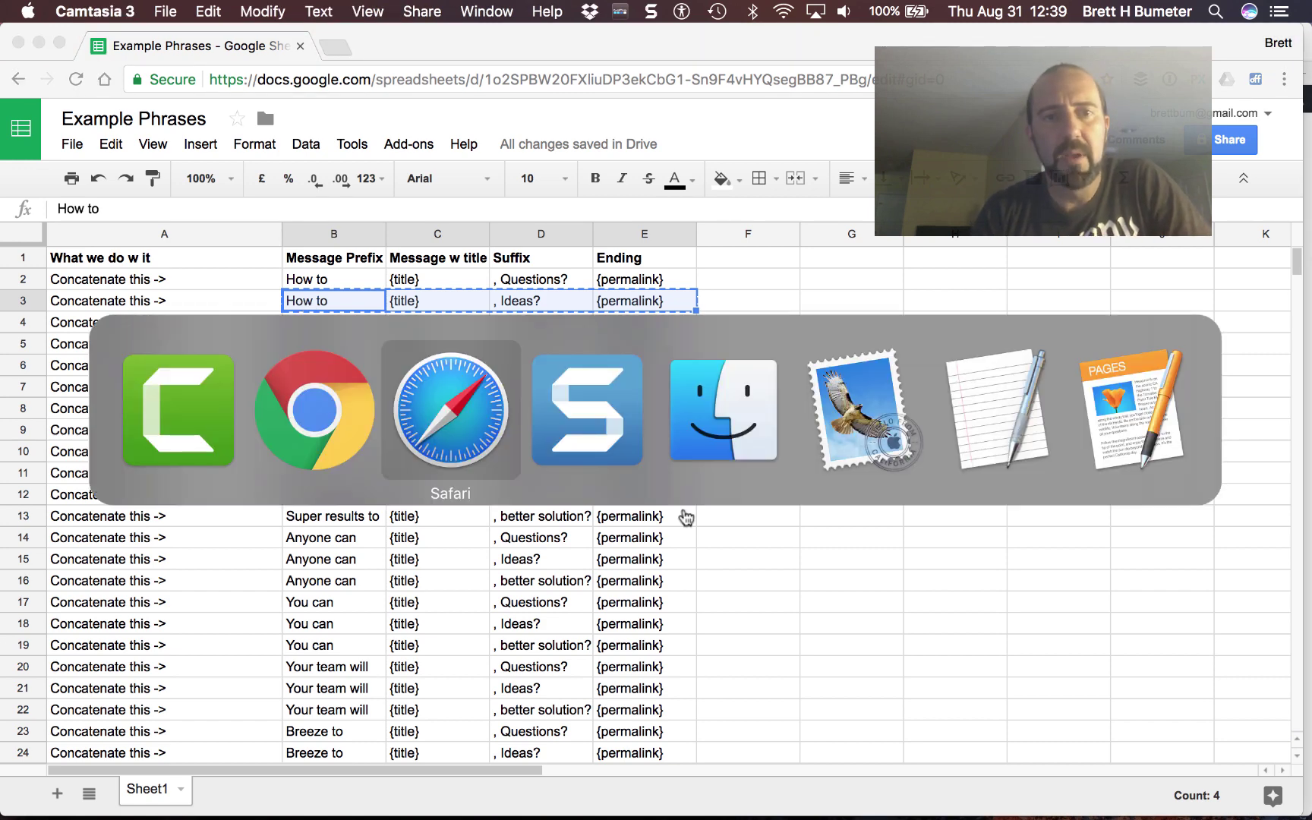
key(super+a)
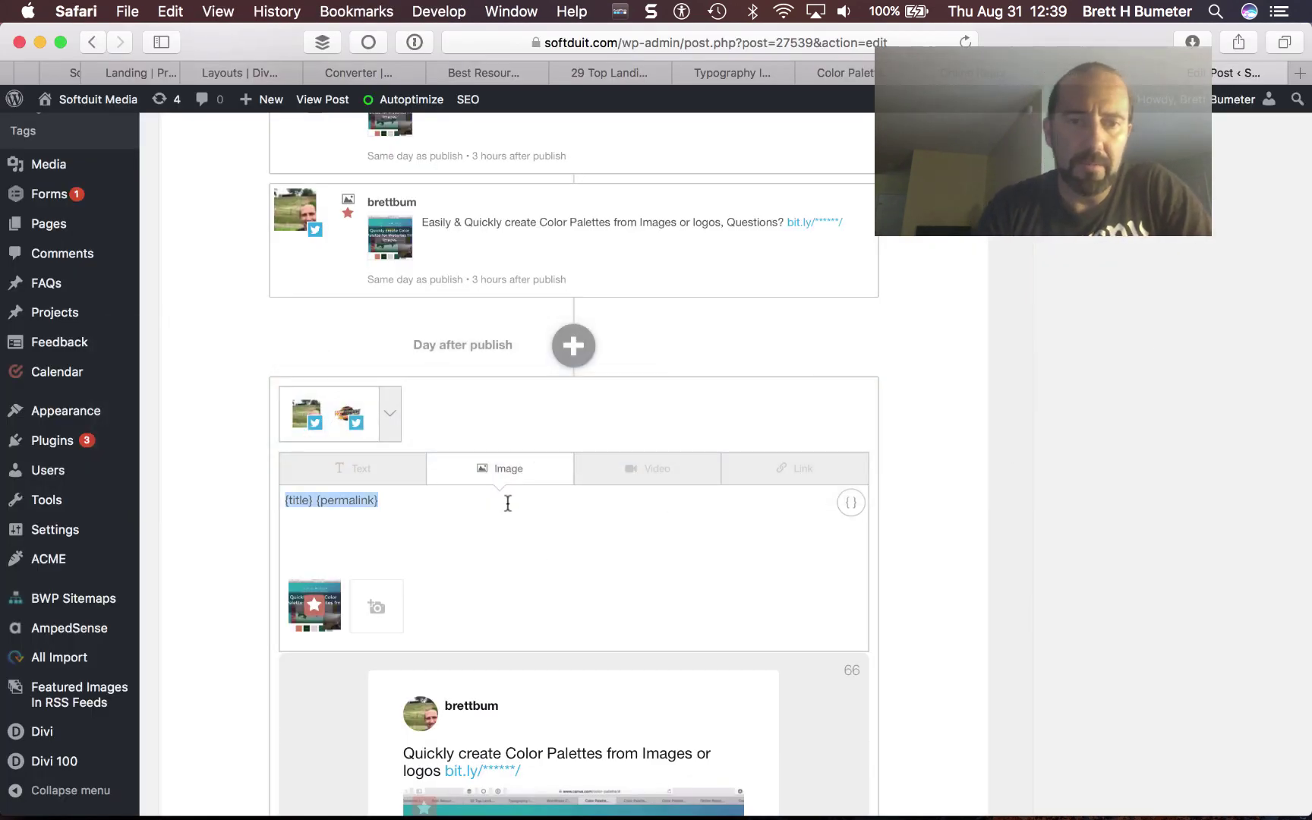
key(super+v)
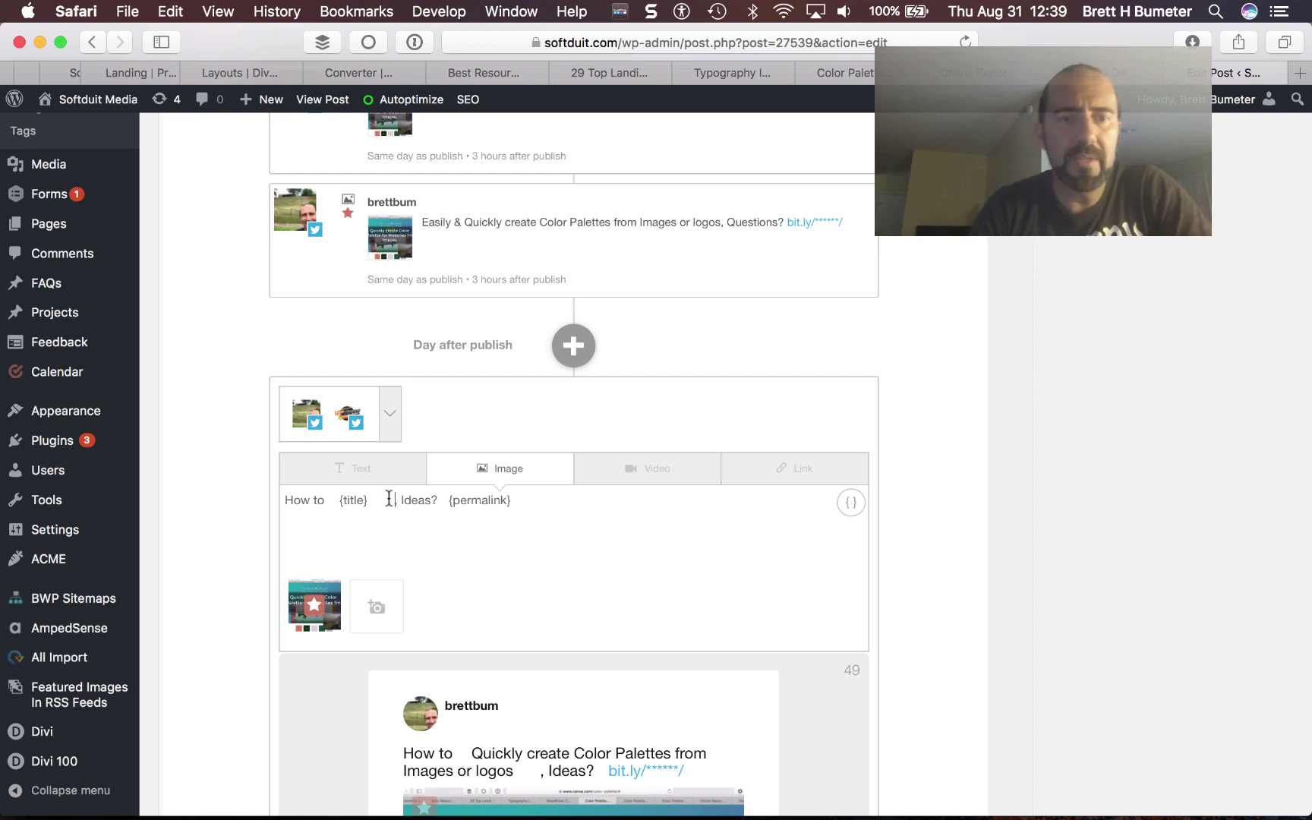
key(BackSpace)
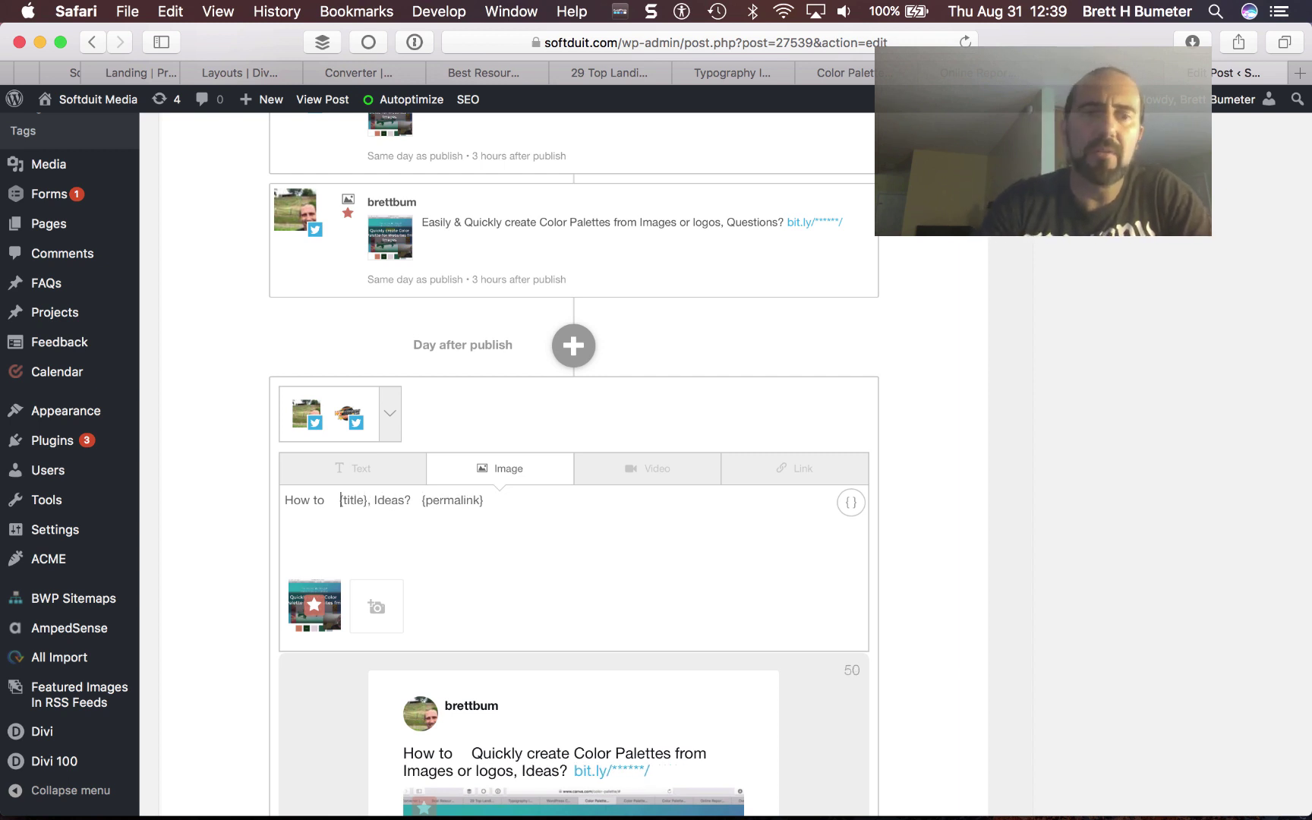
key(BackSpace)
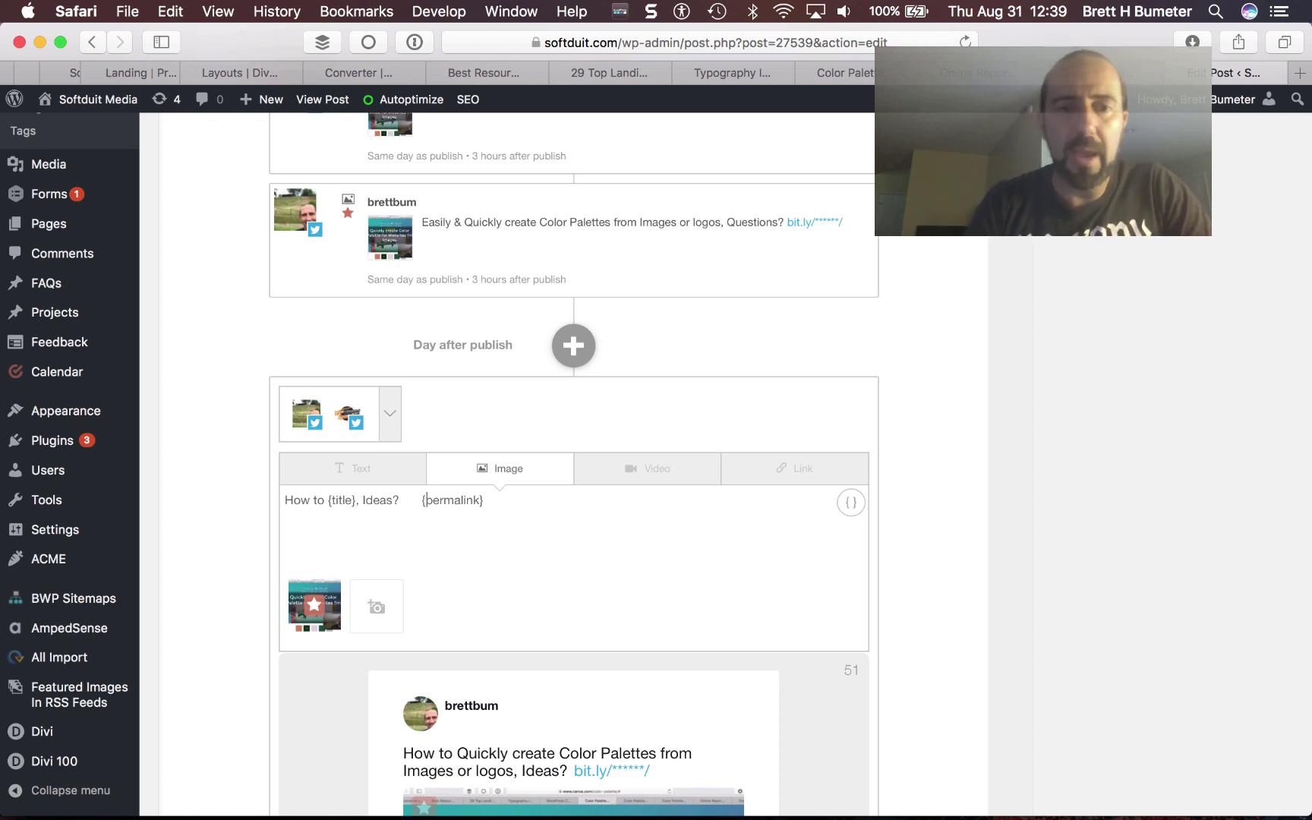
key(BackSpace)
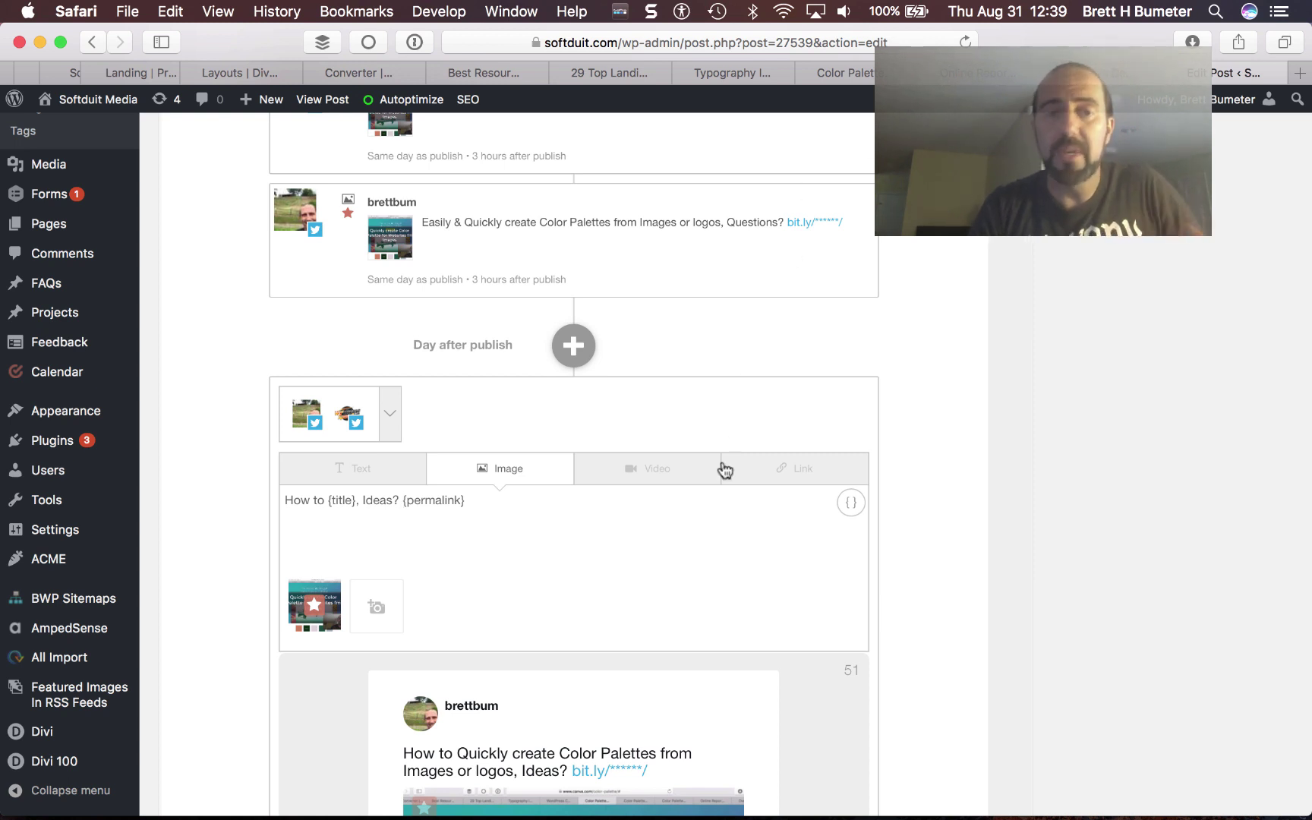
- Schedule the day-after-publish message for the best time between 8am and 11am and add it to the campaign
scroll(919, 606, down, 5)
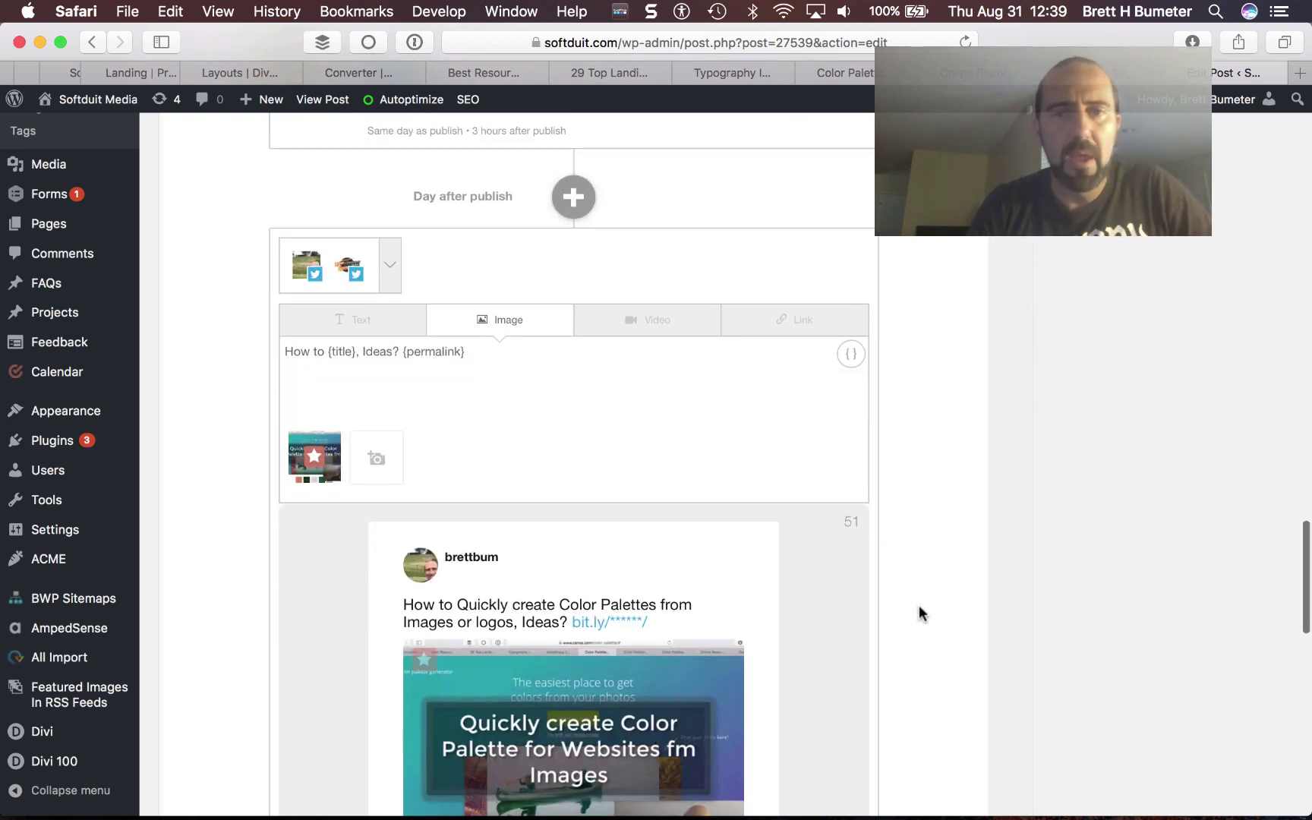
scroll(919, 608, down, 5)
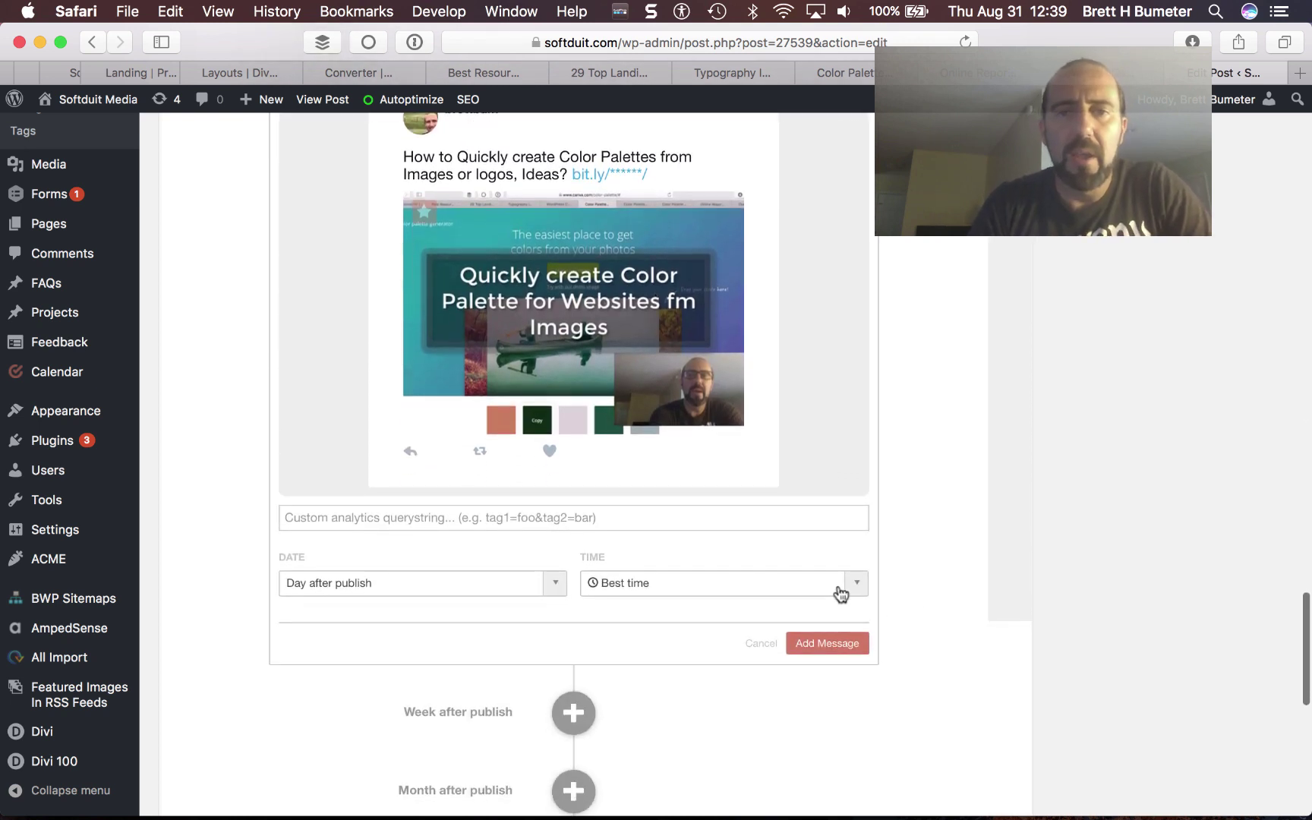
click(862, 584)
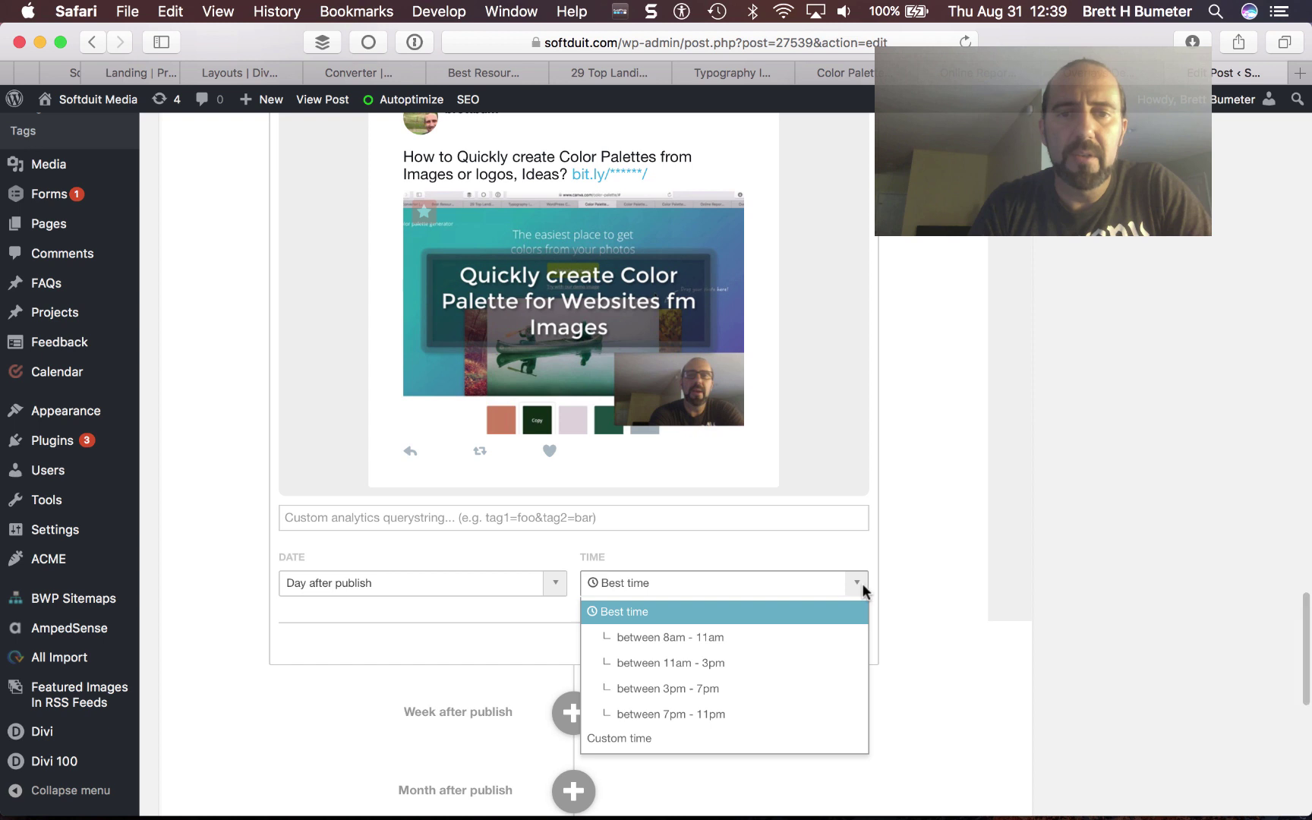
click(809, 647)
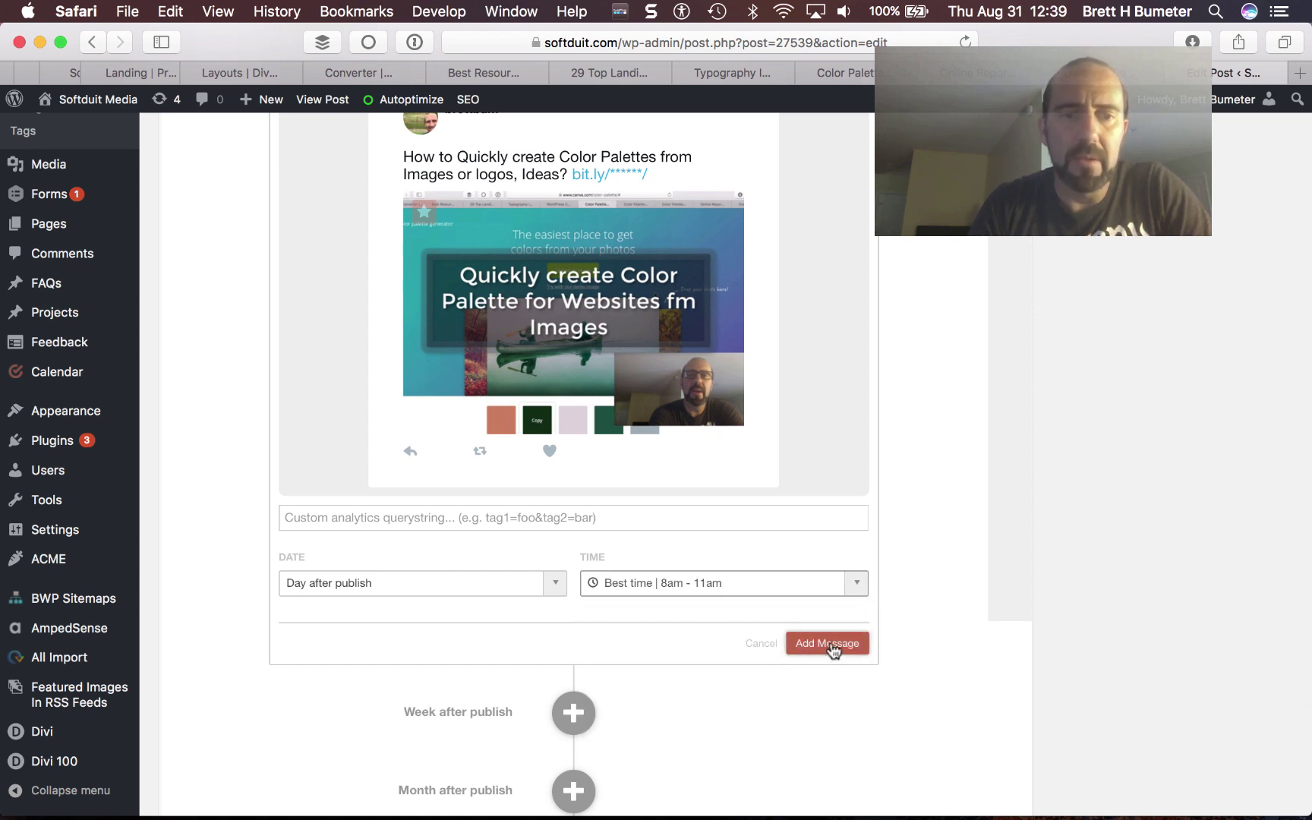
click(832, 645)
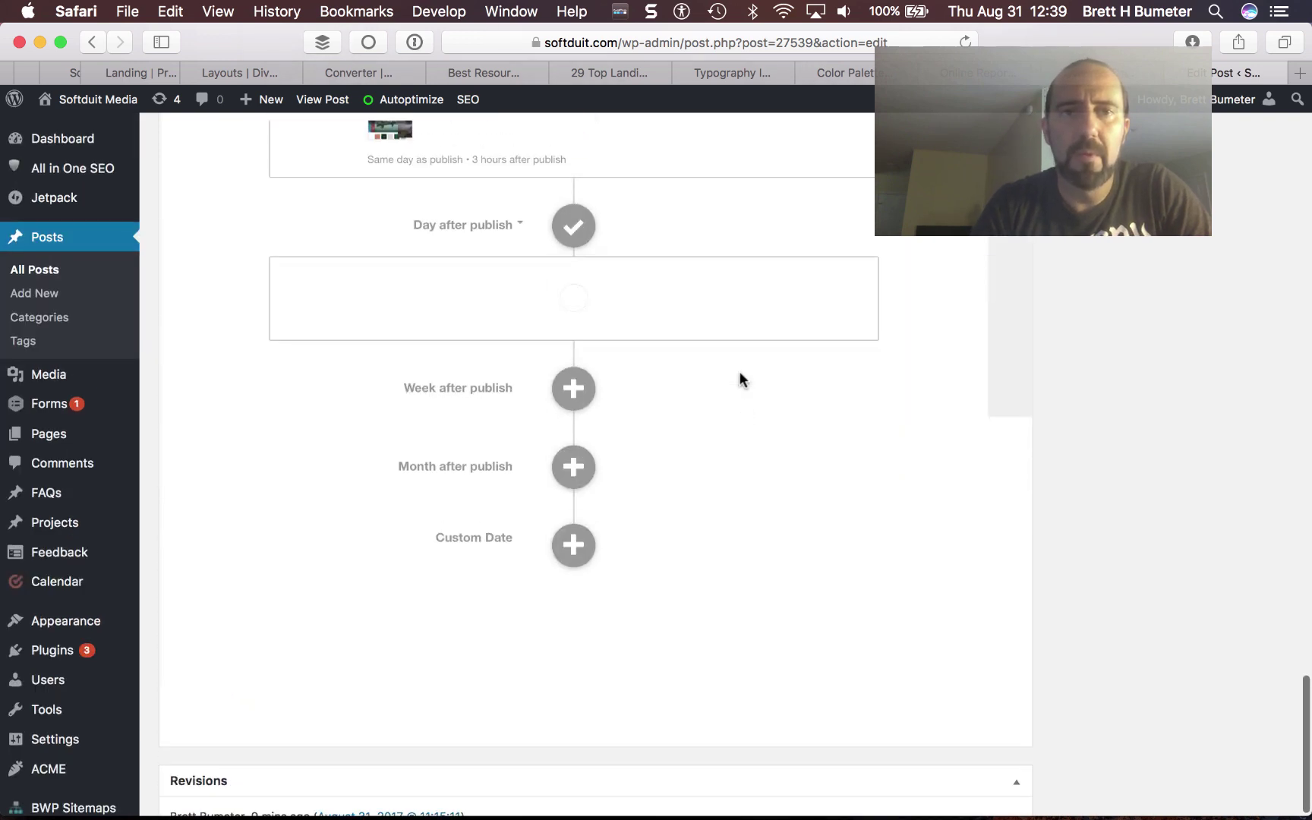
- Start another day-after-publish message for both Twitter profiles and make it an image post
scroll(738, 370, down, 2)
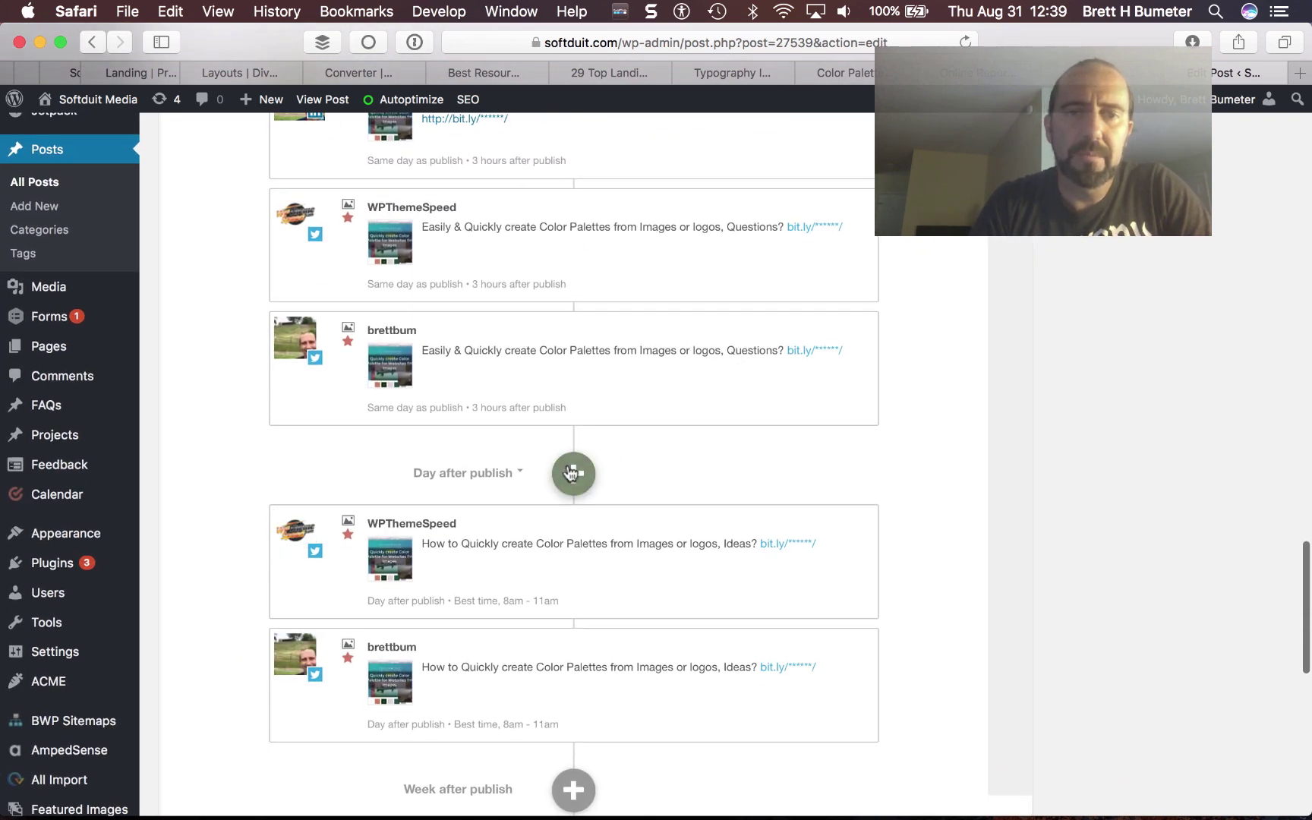
click(571, 473)
click(487, 545)
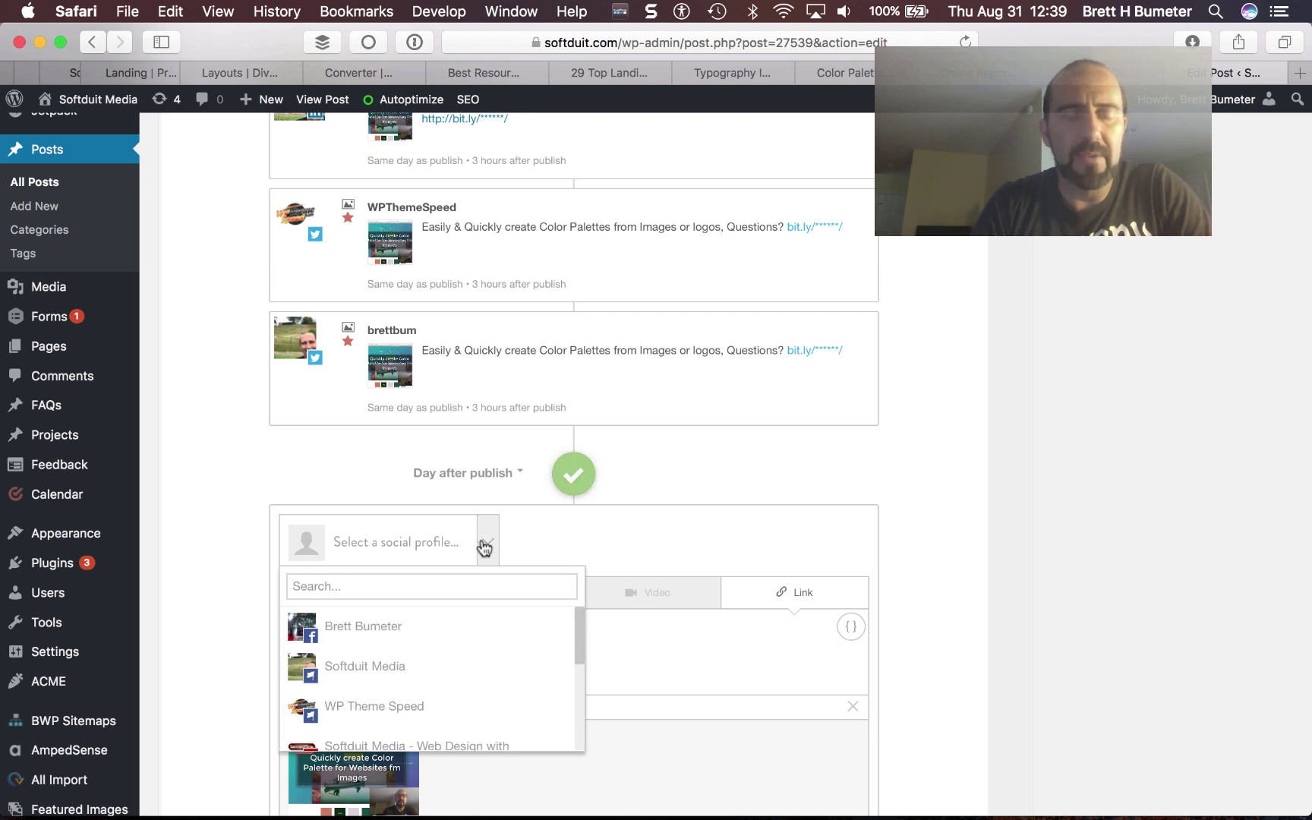
scroll(468, 685, down, 5)
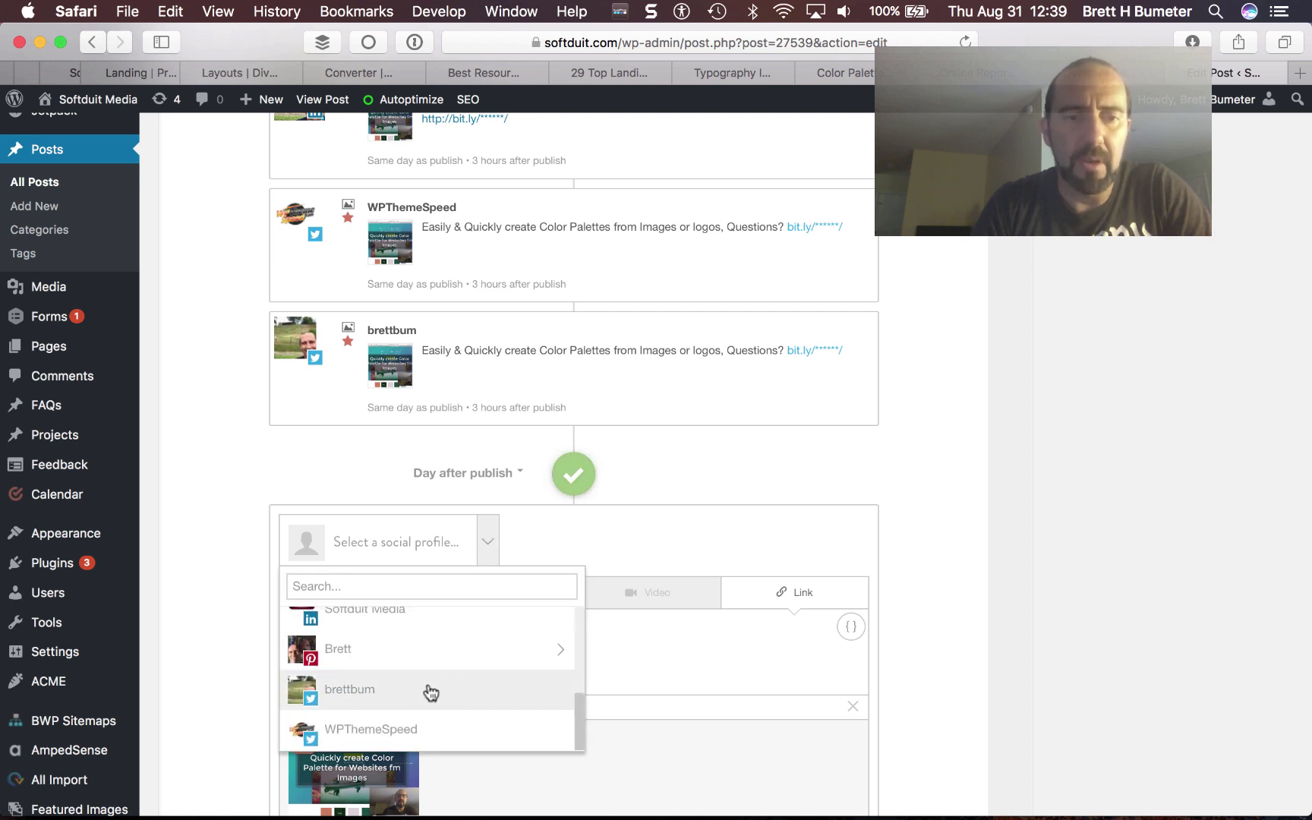
click(429, 691)
click(430, 731)
click(939, 597)
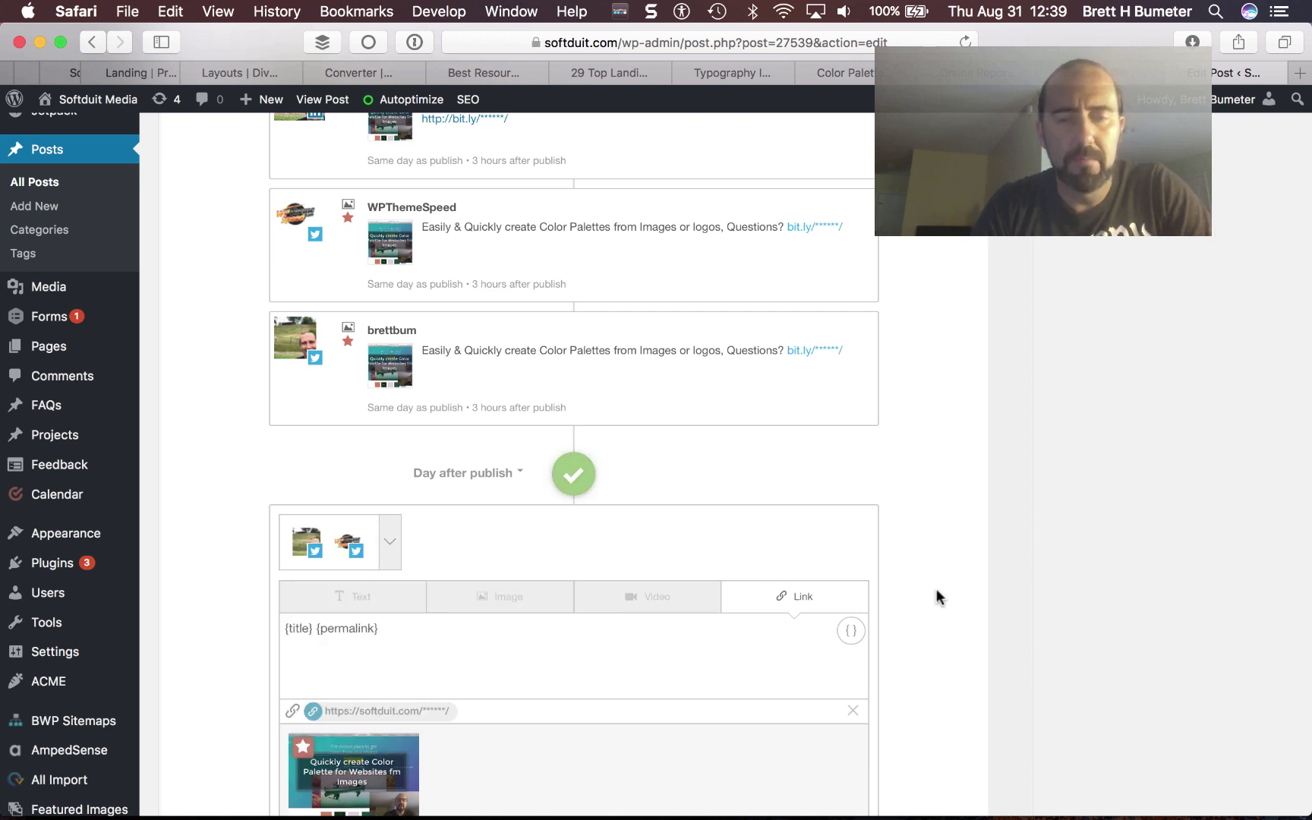
key(super+a)
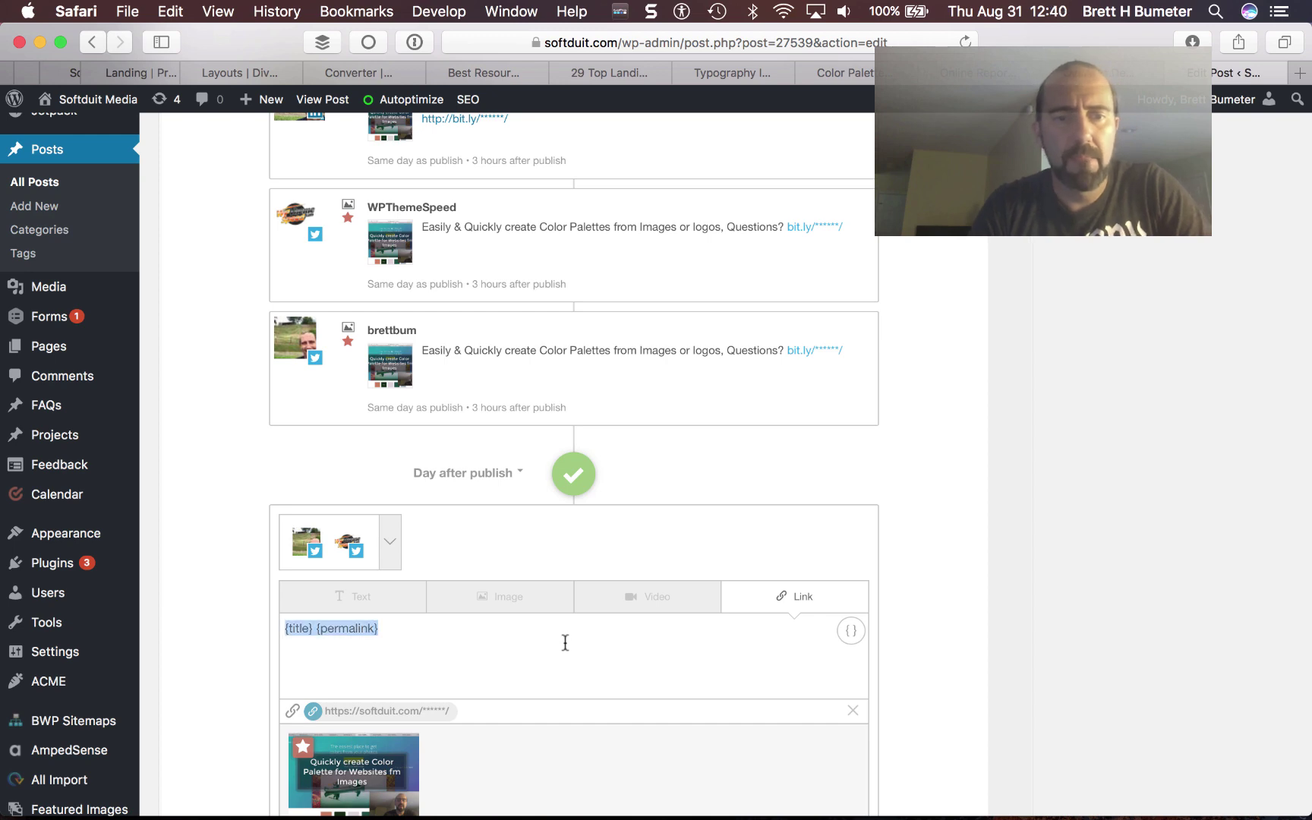
click(515, 599)
- Switch to the phrases spreadsheet in Chrome
key(super+alt+2)
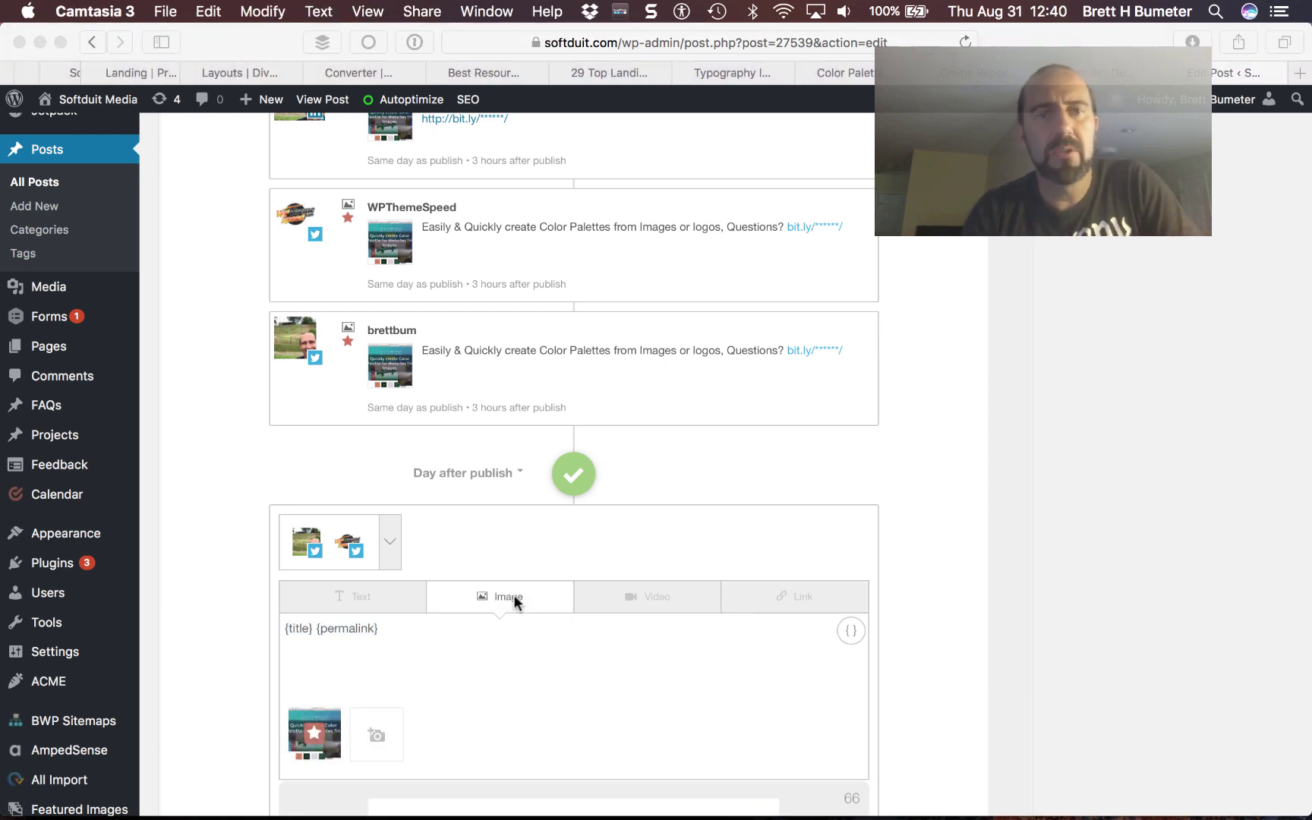
key(super+Tab)
key(super+Tab)
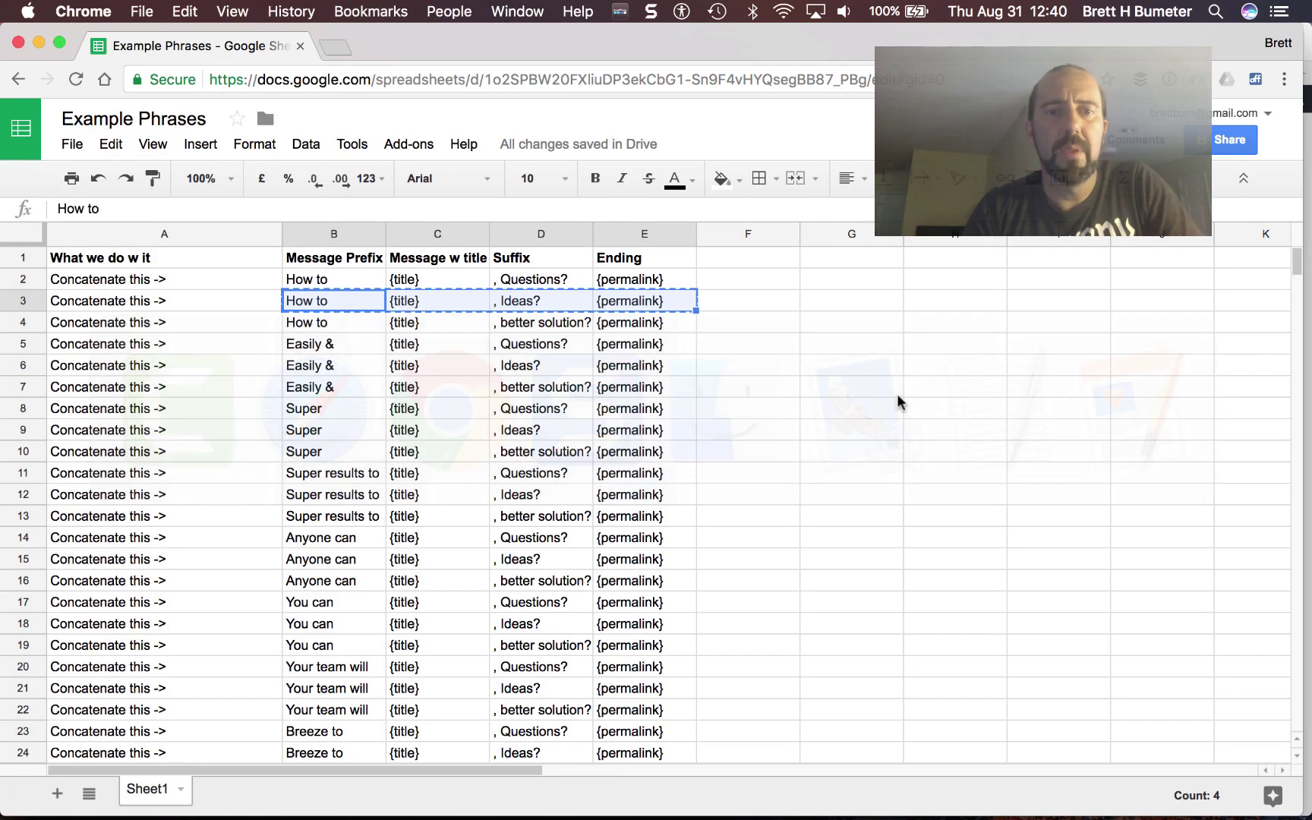
click(341, 351)
key(Down)
key(shift+Right)
key(shift+Right)
key(shift+Right)
key(shift+Right)
key(shift+Left)
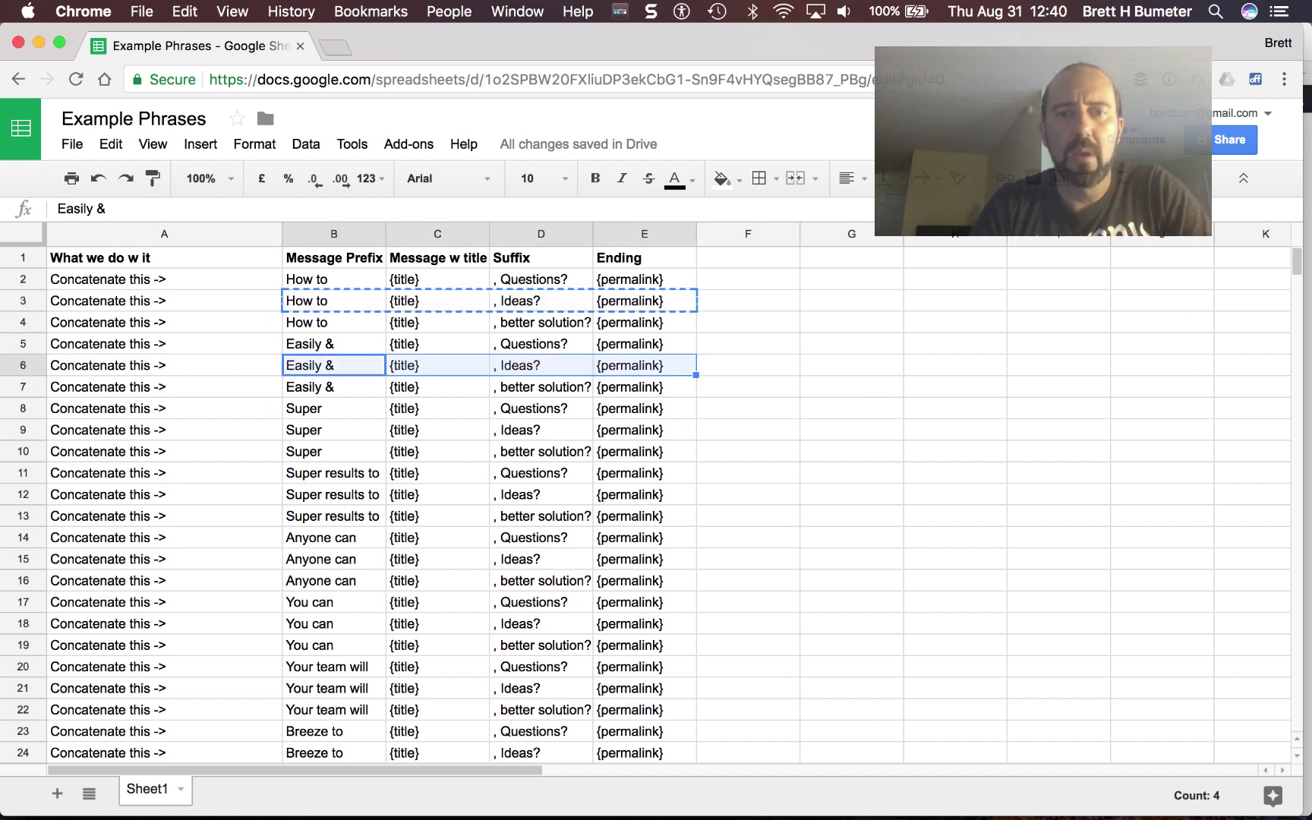
- Copy the "How to" phrase row with the ", better solution?" suffix, B4 to E4
key(Up)
key(Up)
key(Up)
key(Down)
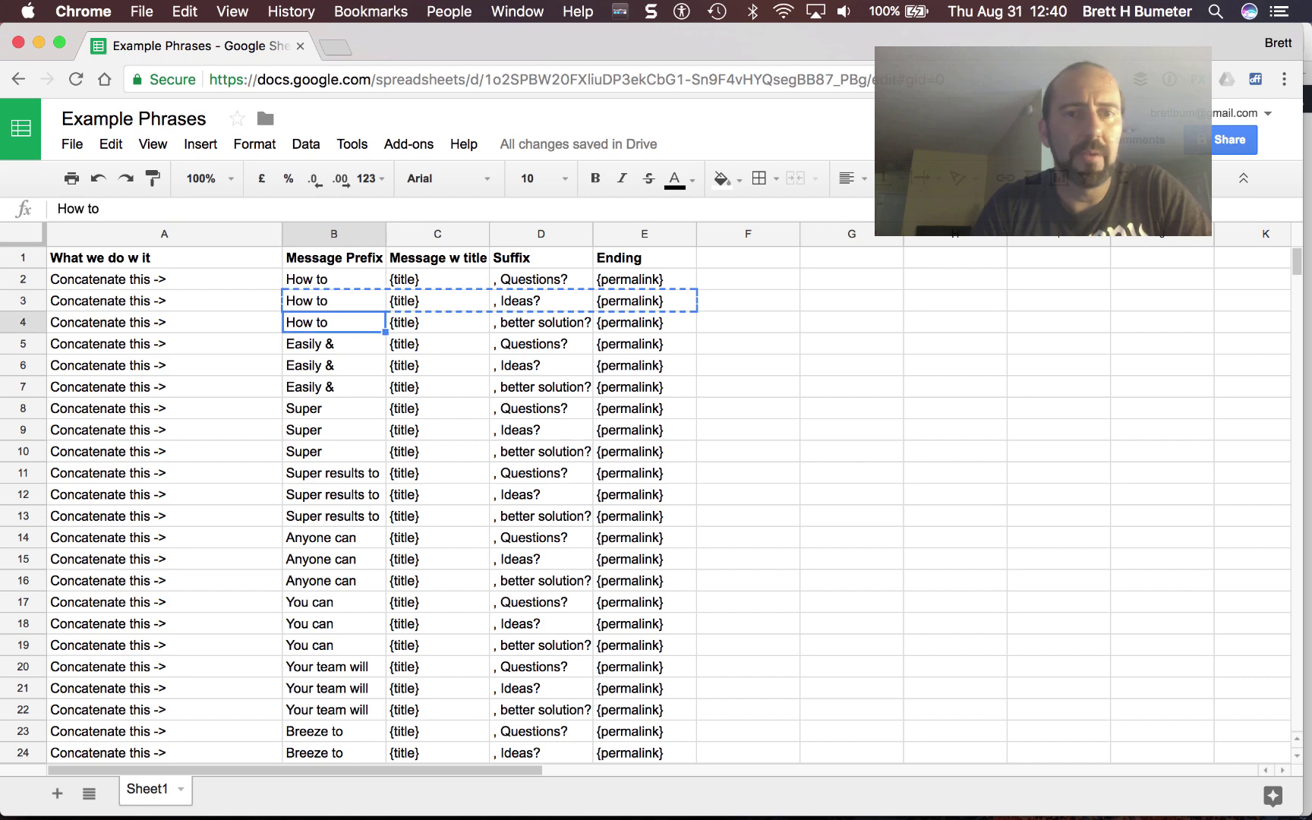
key(shift+Right)
key(shift+Right)
key(shift+Right)
key(super+c)
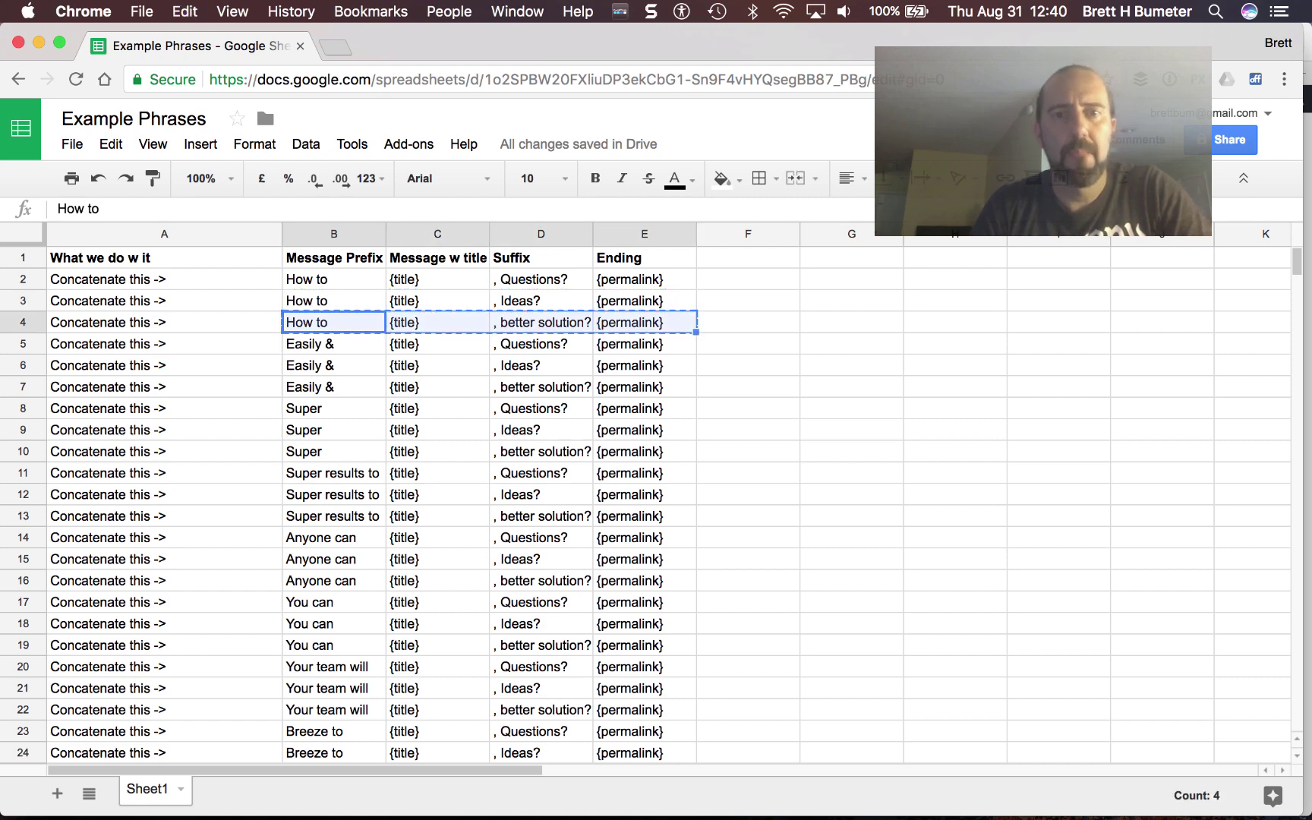
- Return to Safari and replace the message text with the copied phrases, removing the gaps so it reads "How to {title}, better solution?{permalink}"
key(super+Tab)
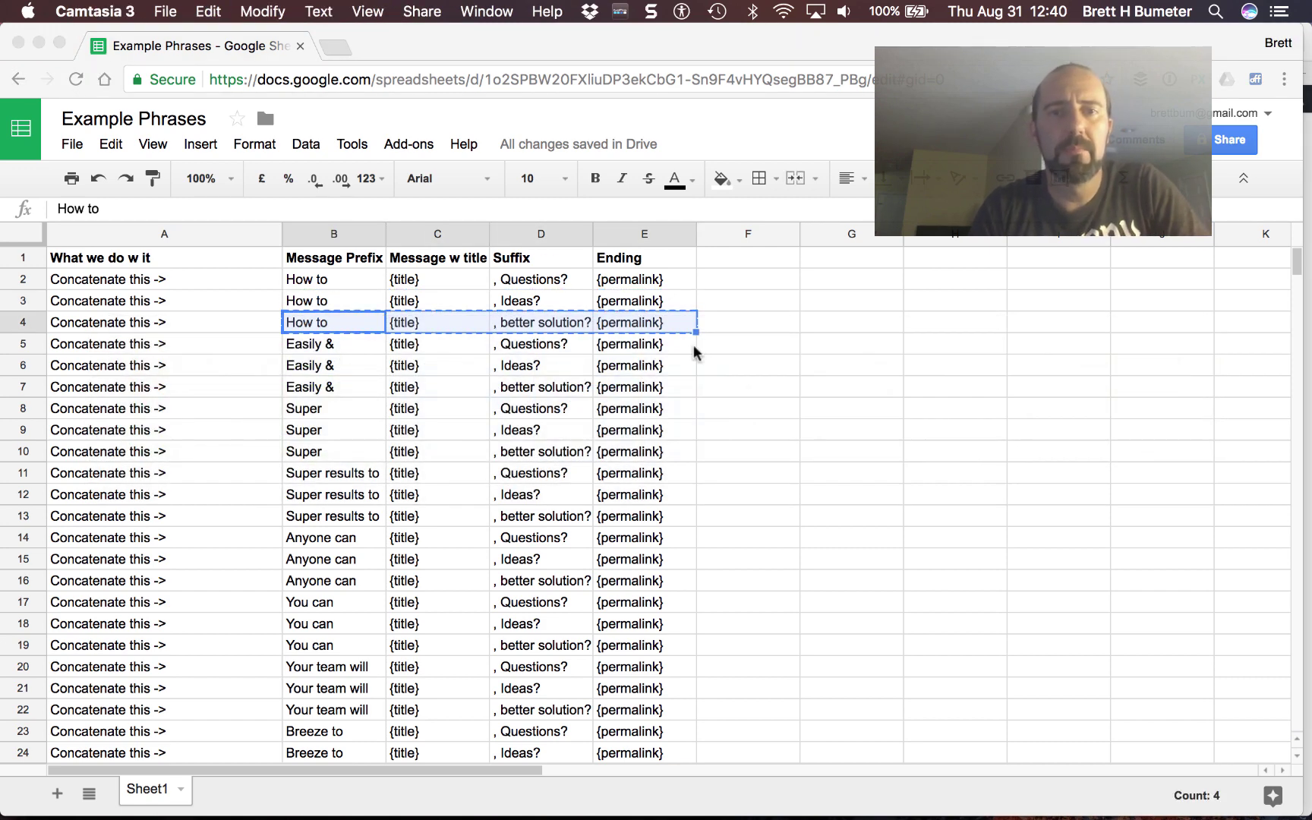
key(super+Tab)
key(super+Tab)
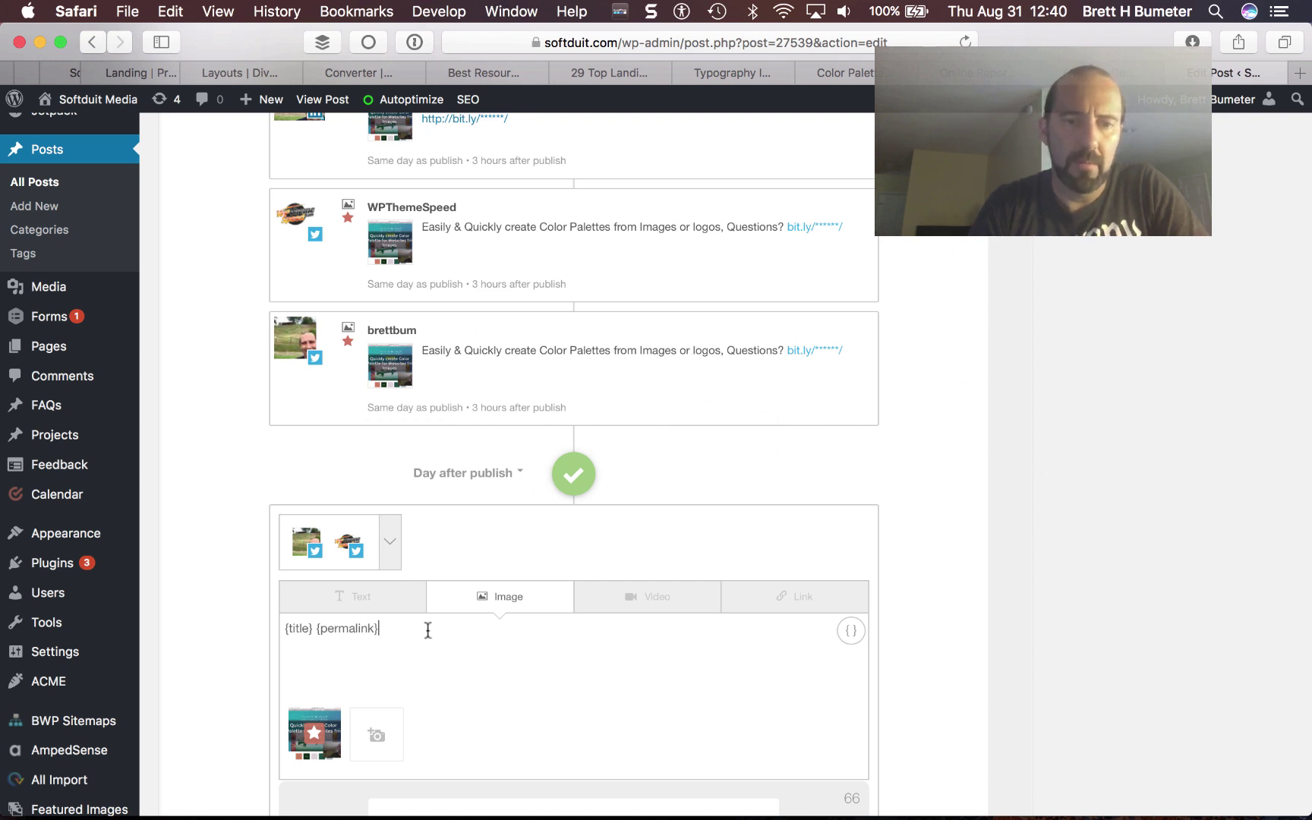
key(super+a)
key(super+v)
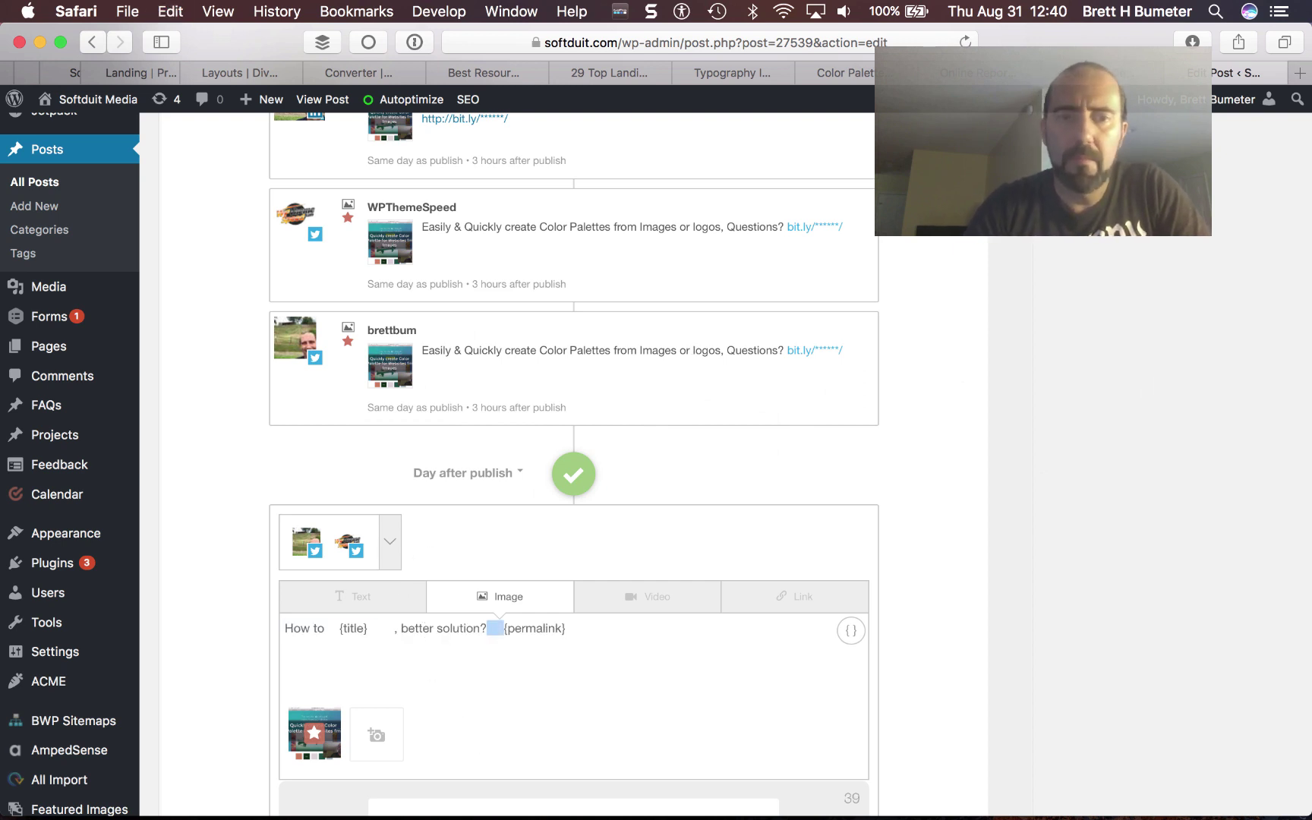
key(BackSpace)
key(BackSpace)
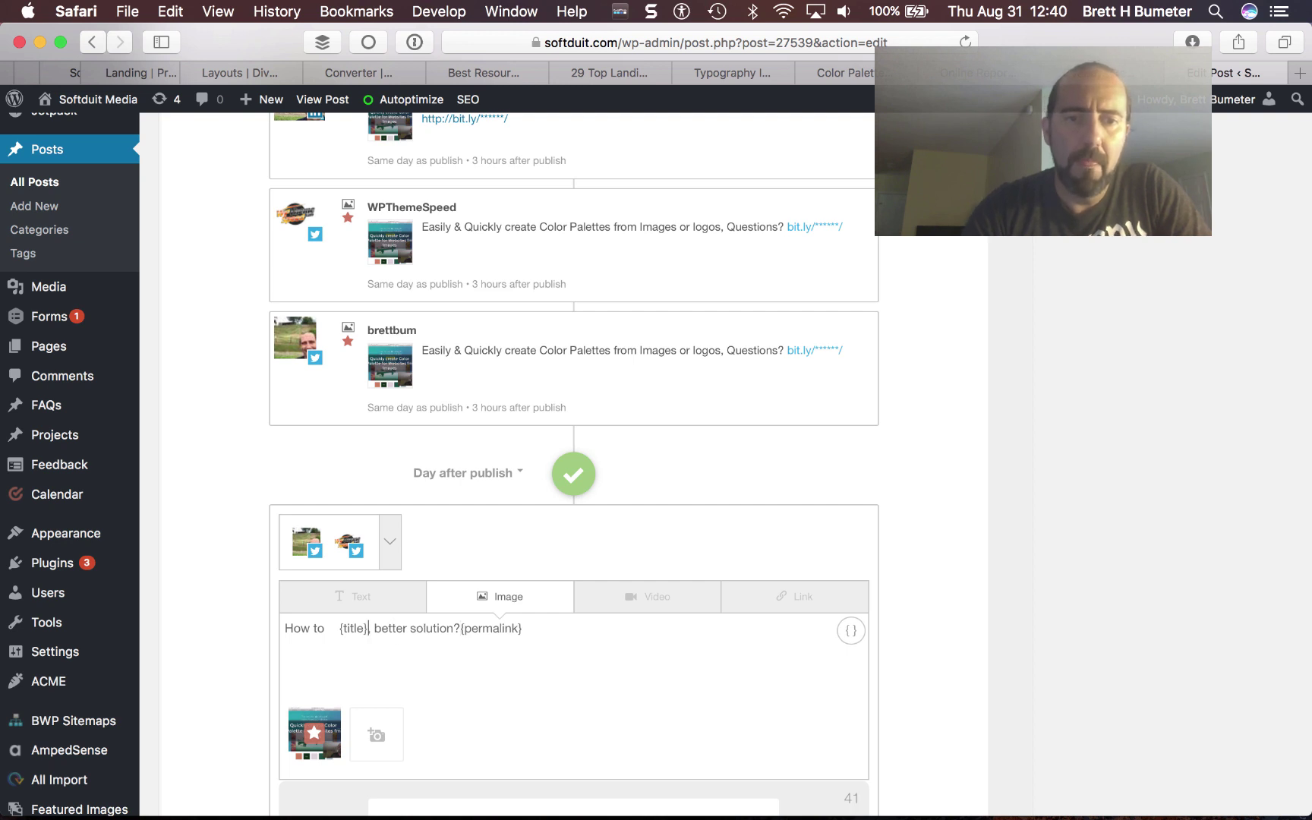
key(BackSpace)
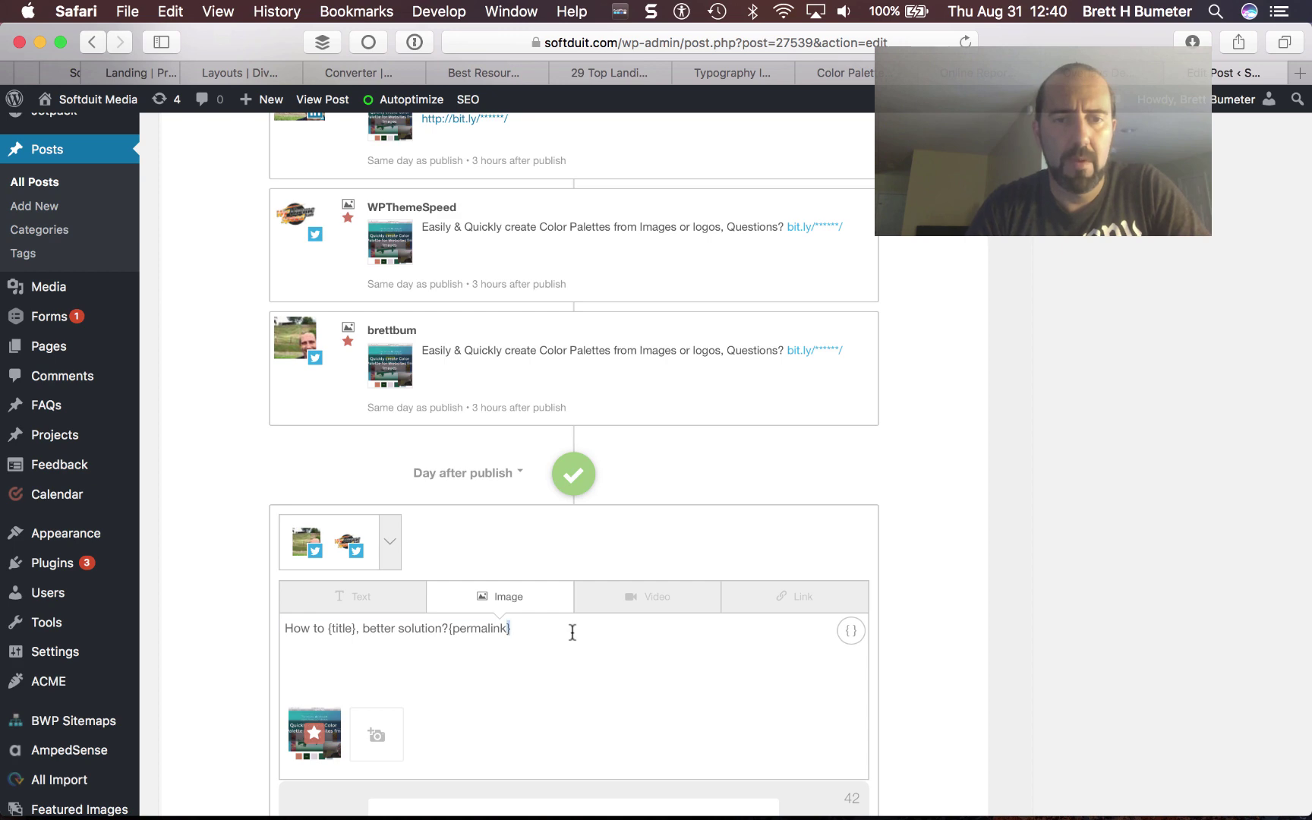
key(super+a)
- Schedule this day-after-publish message for the best time between 3pm and 7pm and add it to the campaign
scroll(970, 687, down, 10)
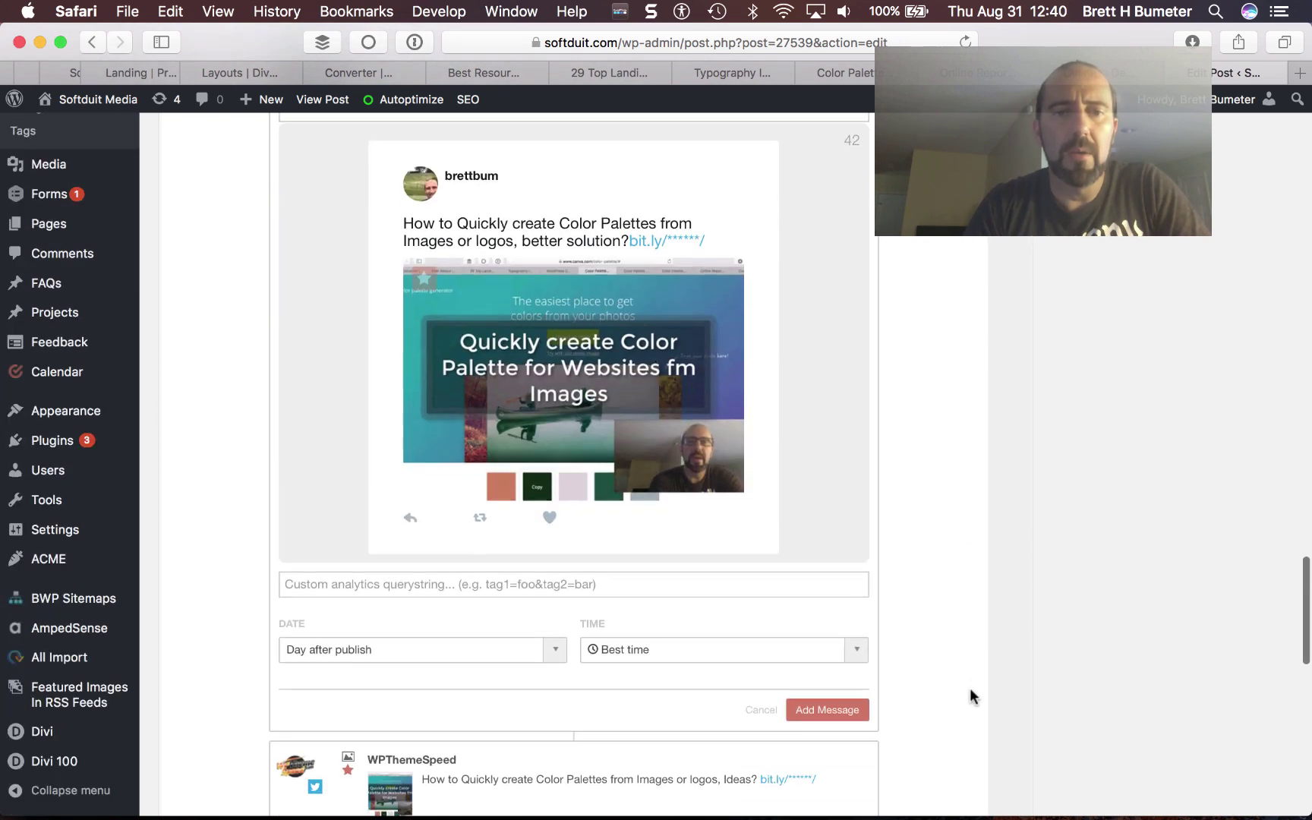
scroll(970, 691, down, 1)
click(830, 632)
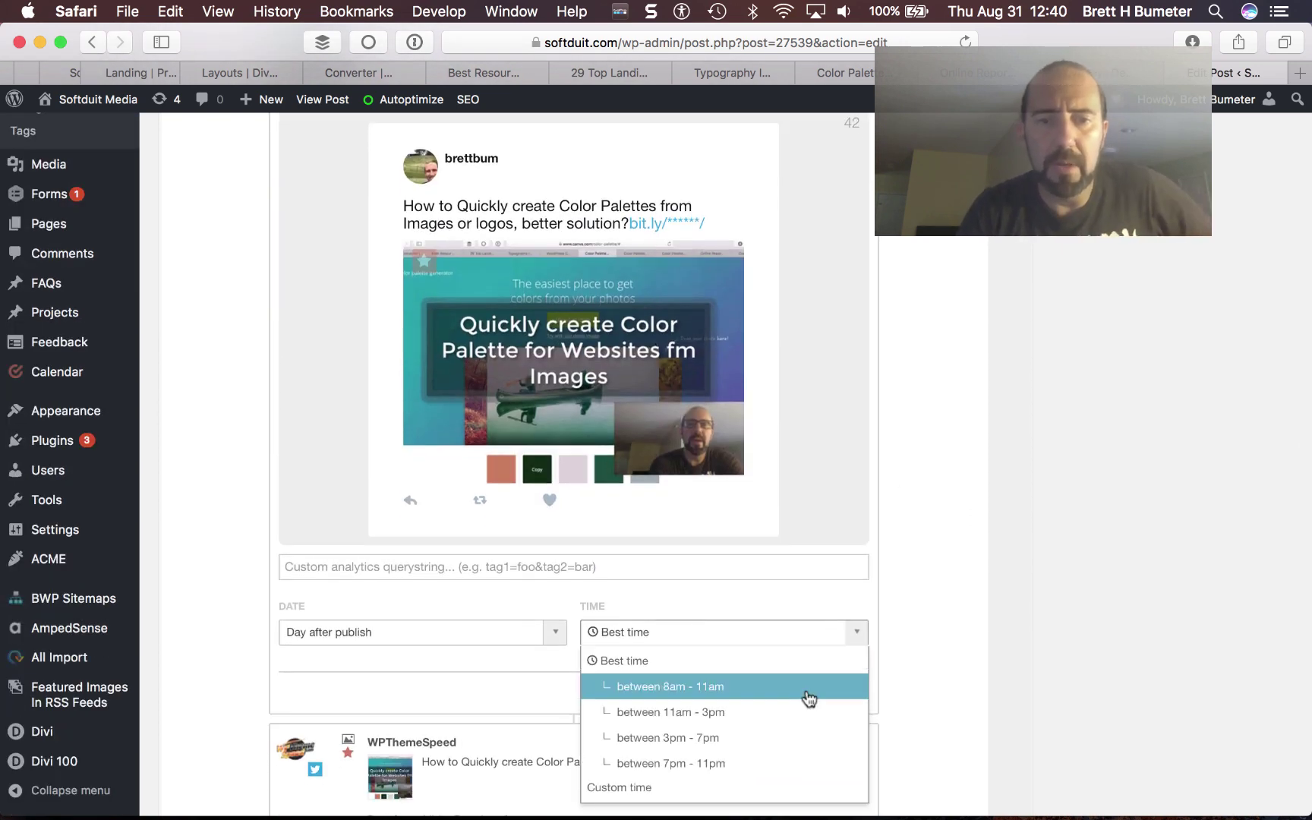
click(799, 743)
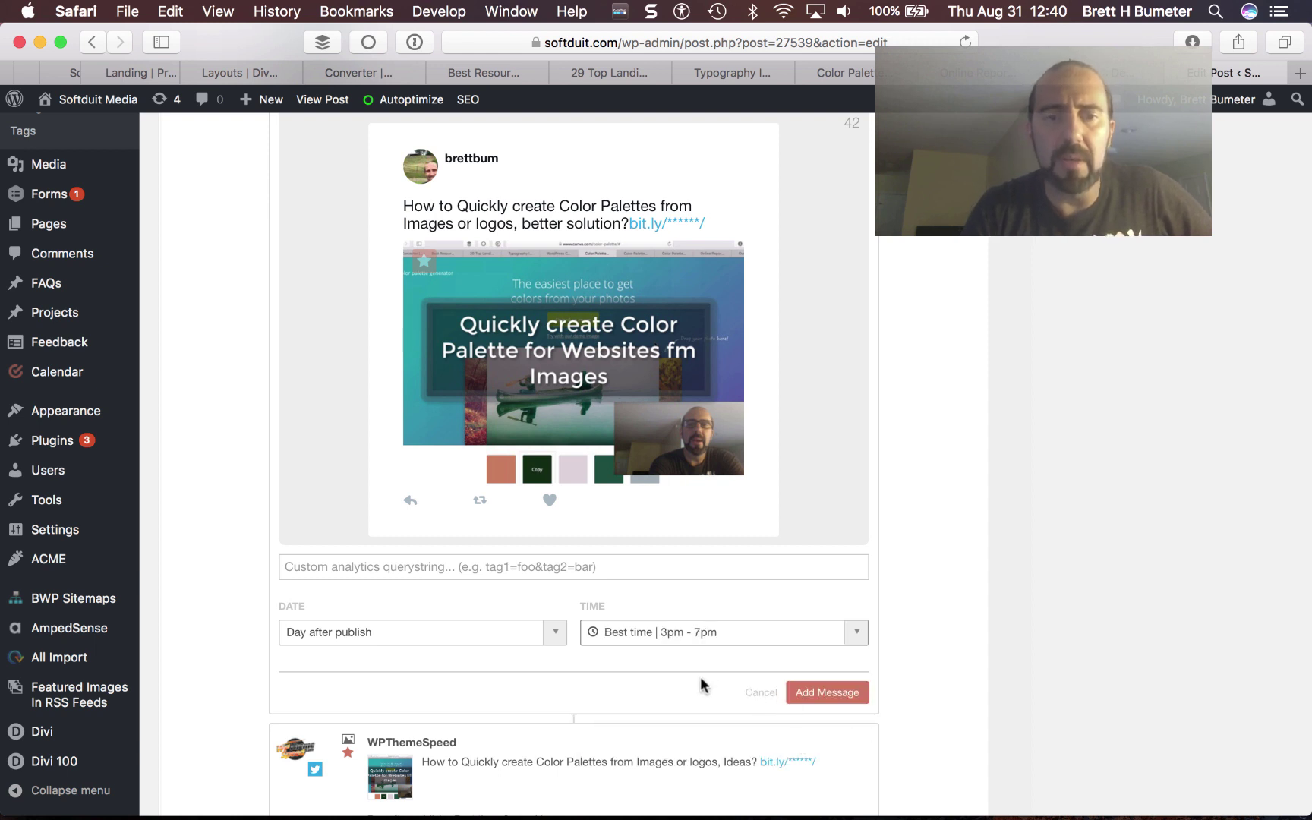
click(827, 692)
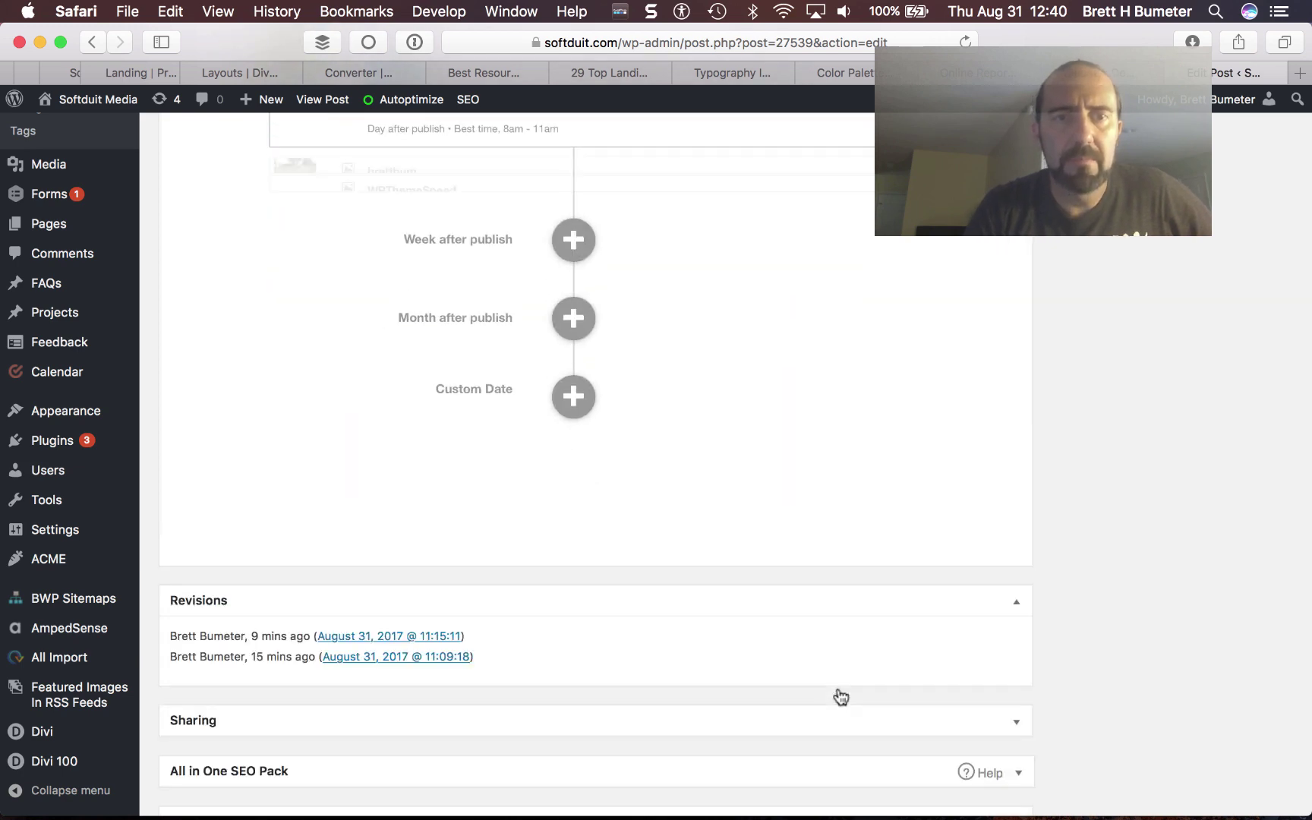
- Review the same-day and day-after-publish messages in the campaign timeline, down to the remaining schedule slots
scroll(841, 696, up, 5)
scroll(841, 697, down, 5)
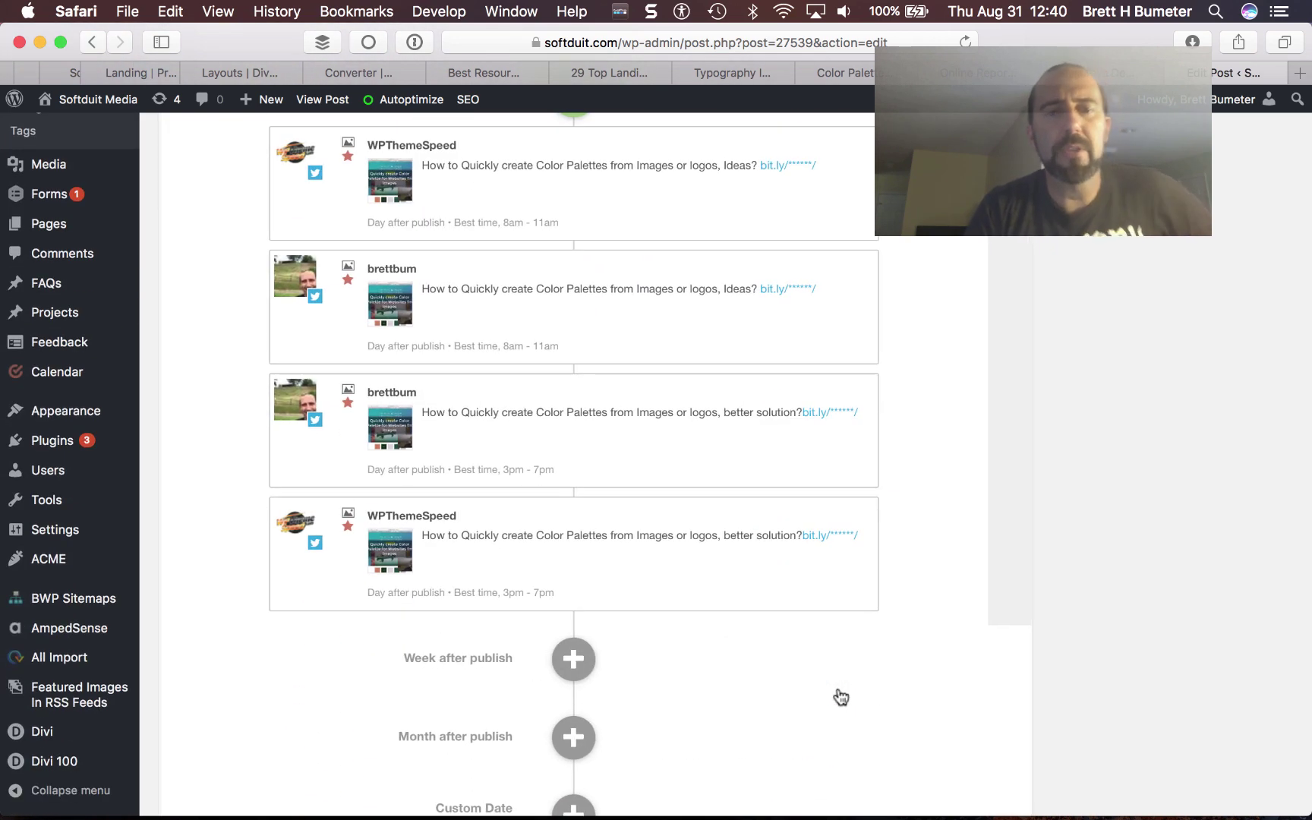
scroll(837, 693, up, 6)
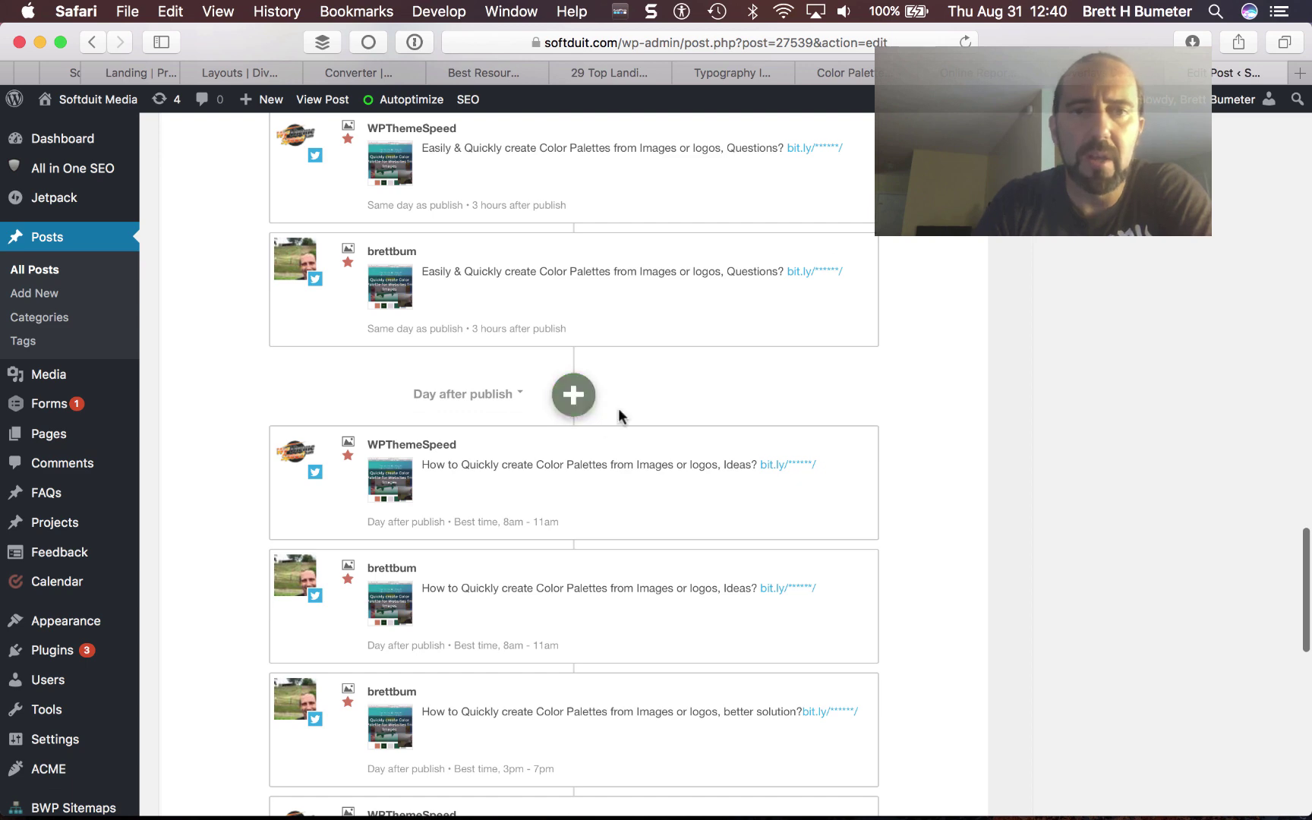
scroll(854, 460, down, 8)
scroll(854, 461, up, 2)
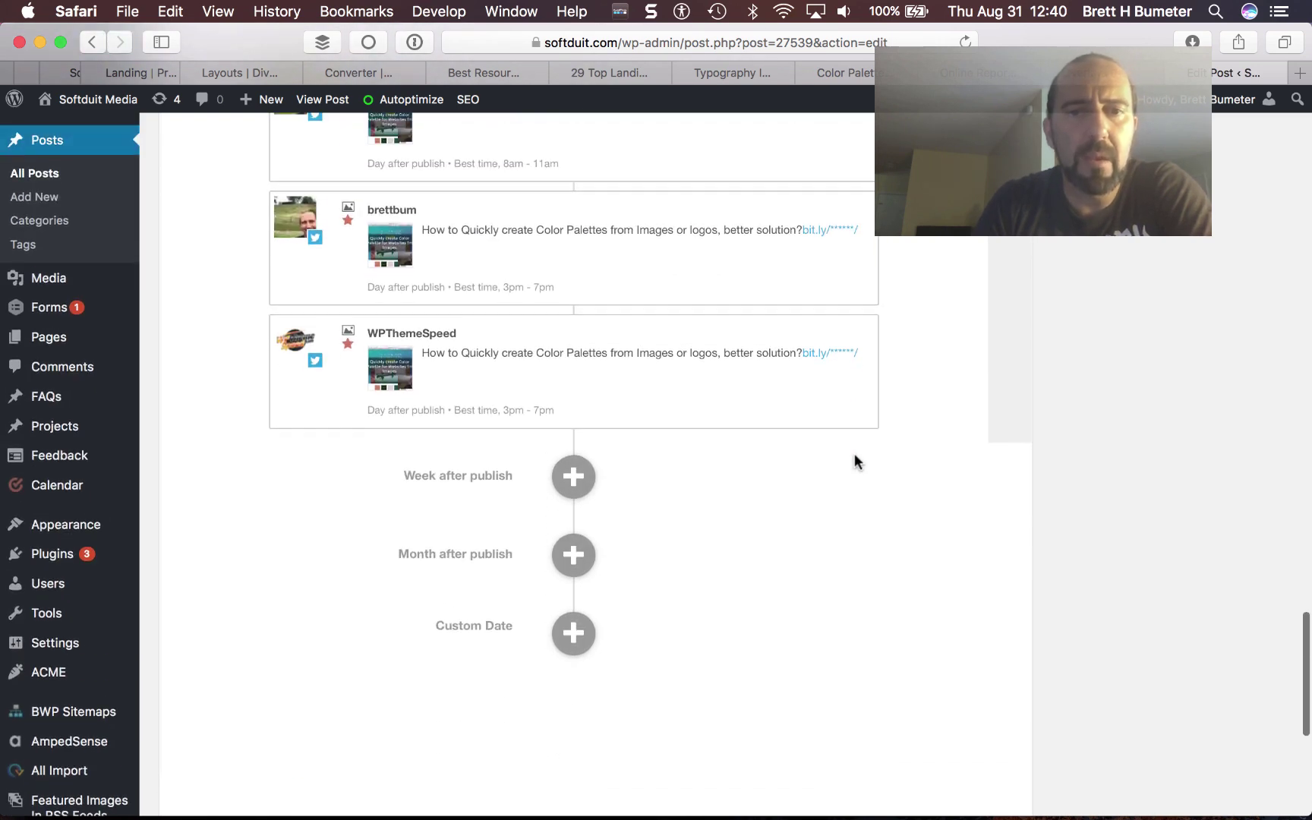
scroll(854, 454, up, 7)
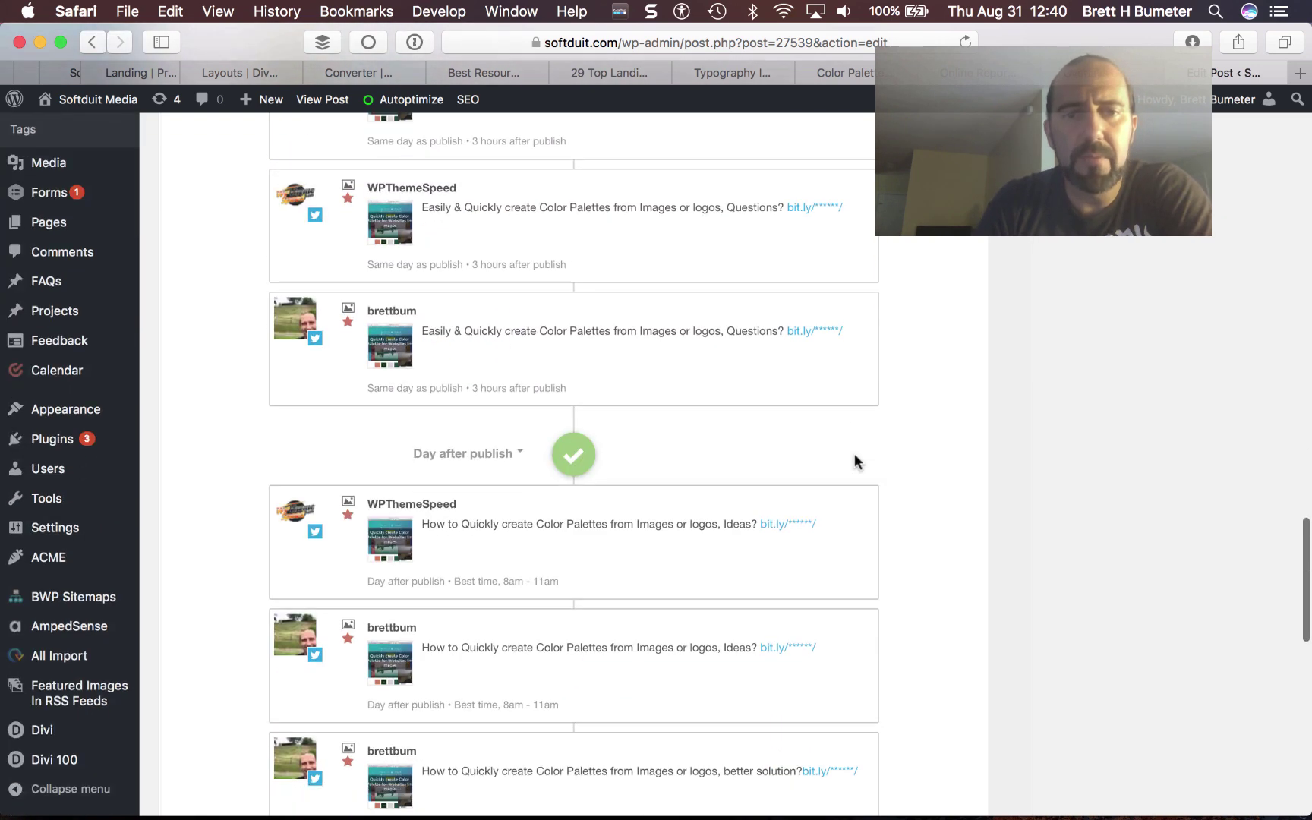
scroll(854, 453, down, 2)
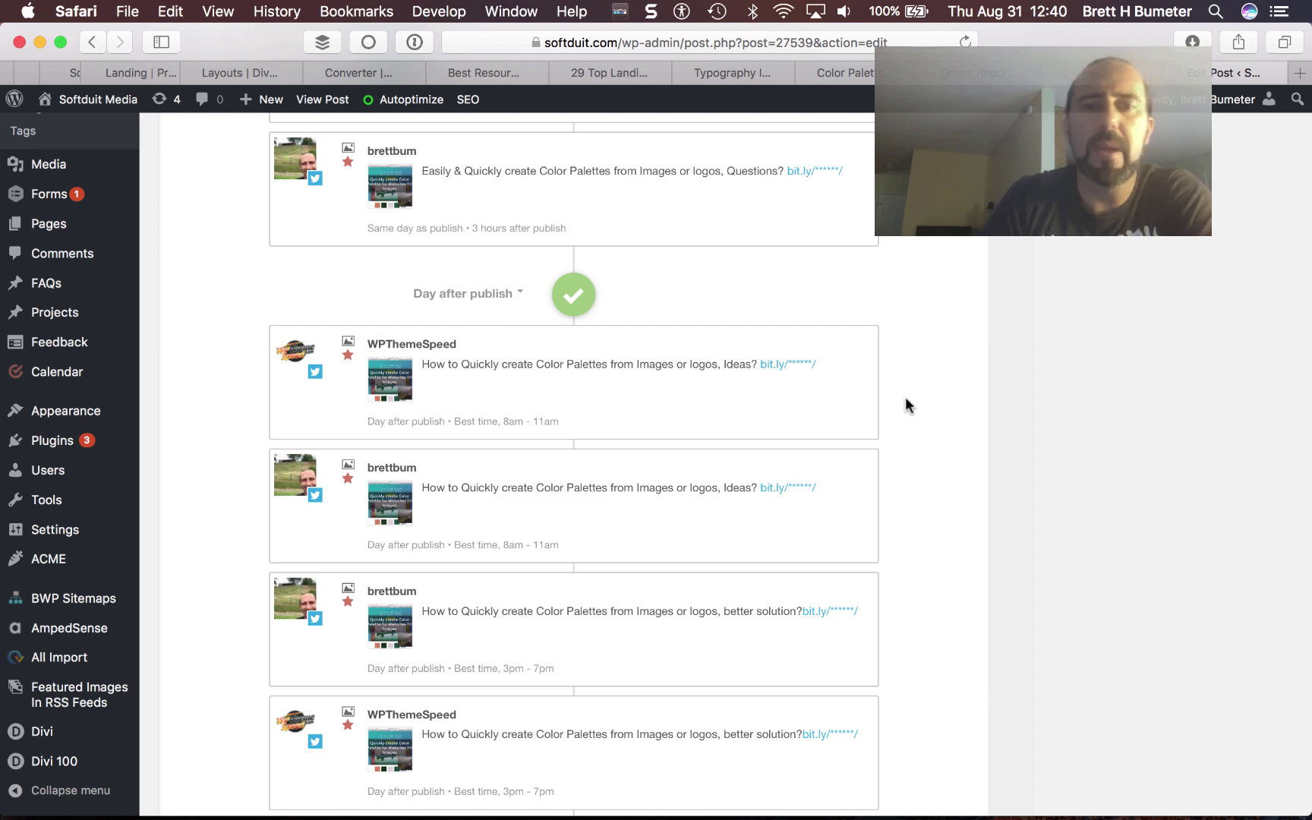
scroll(905, 397, down, 6)
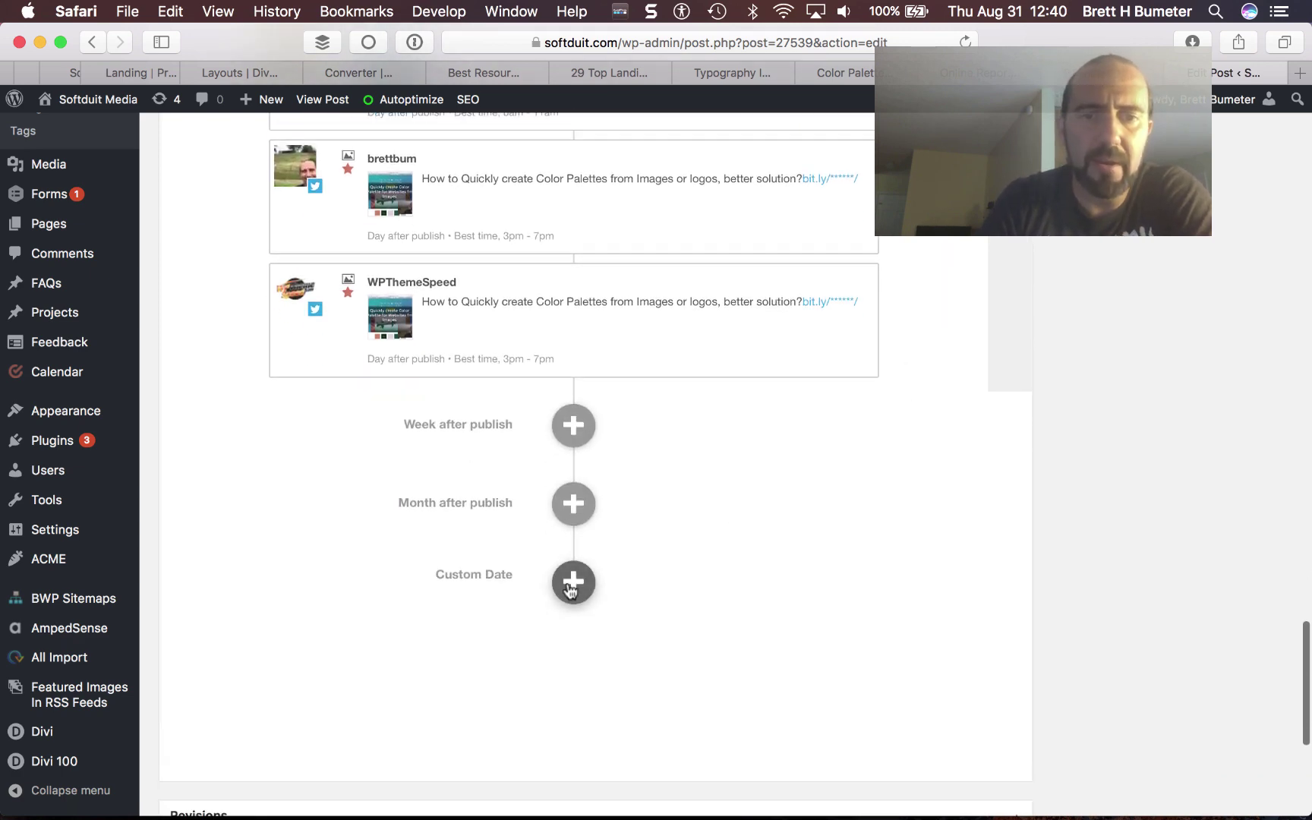
click(571, 590)
scroll(791, 568, down, 5)
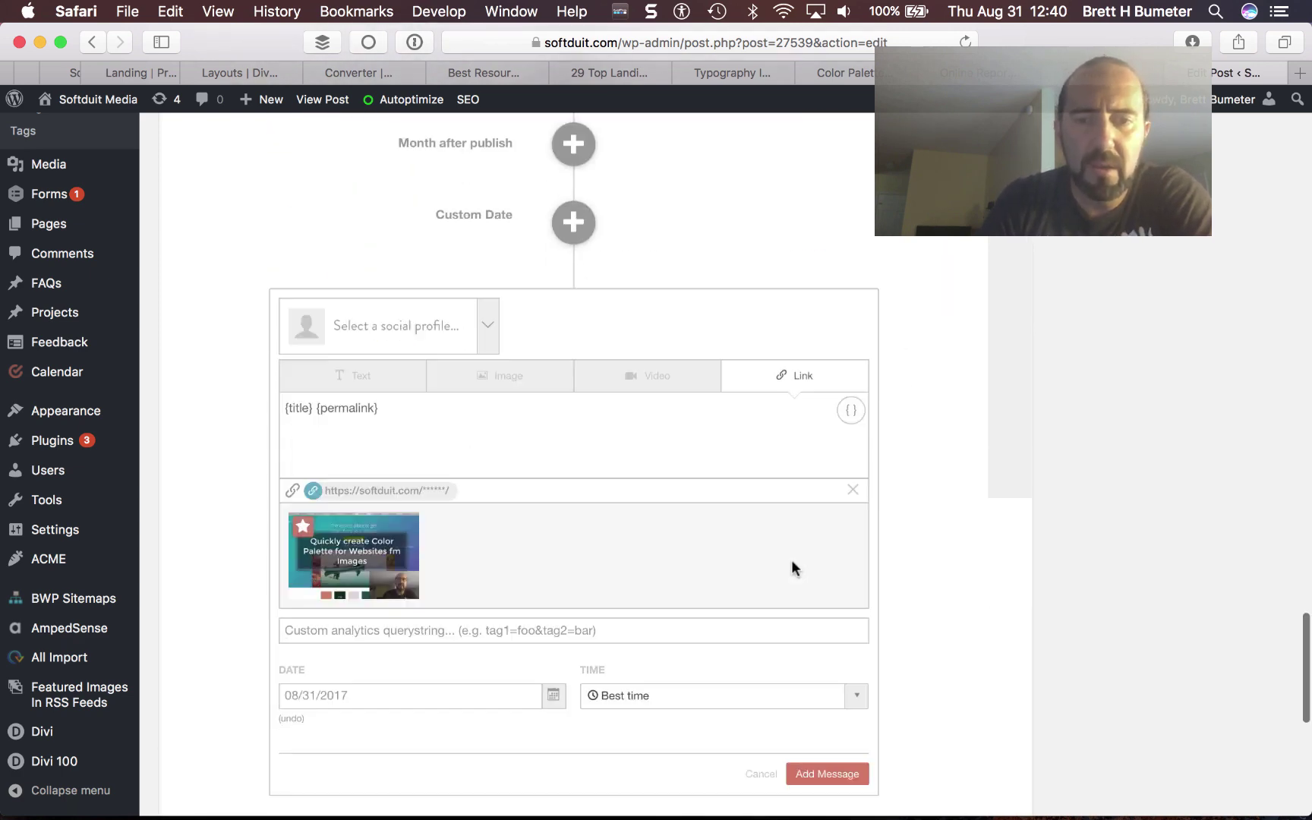
scroll(792, 564, down, 2)
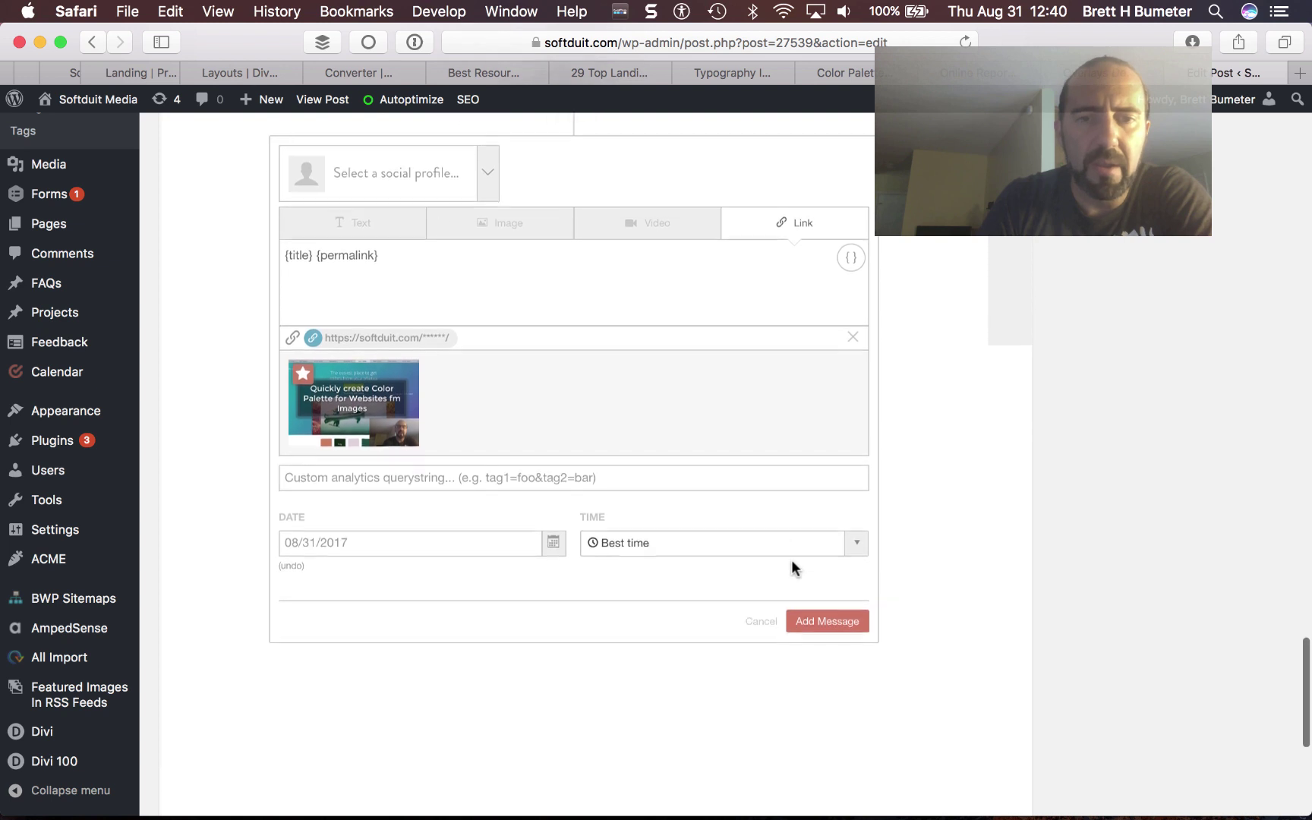
click(554, 542)
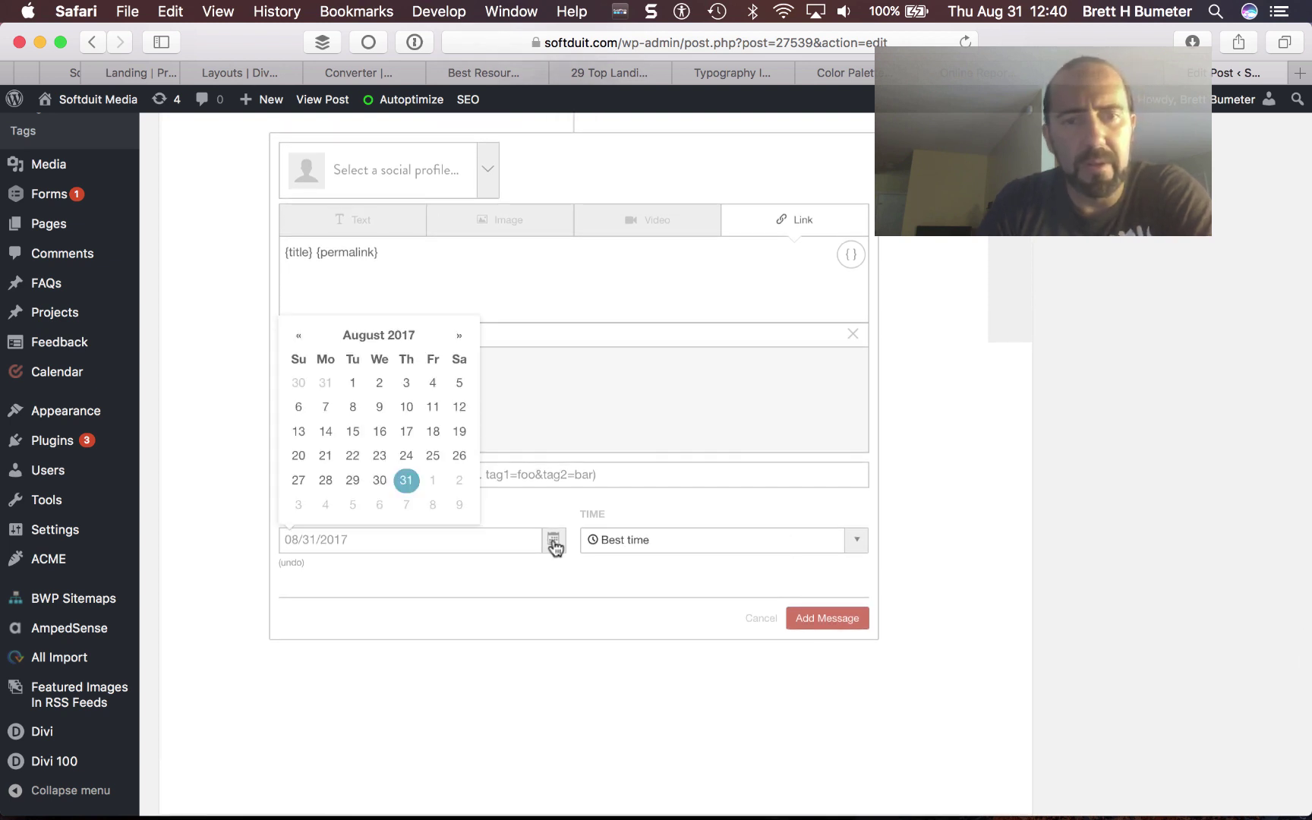
click(211, 593)
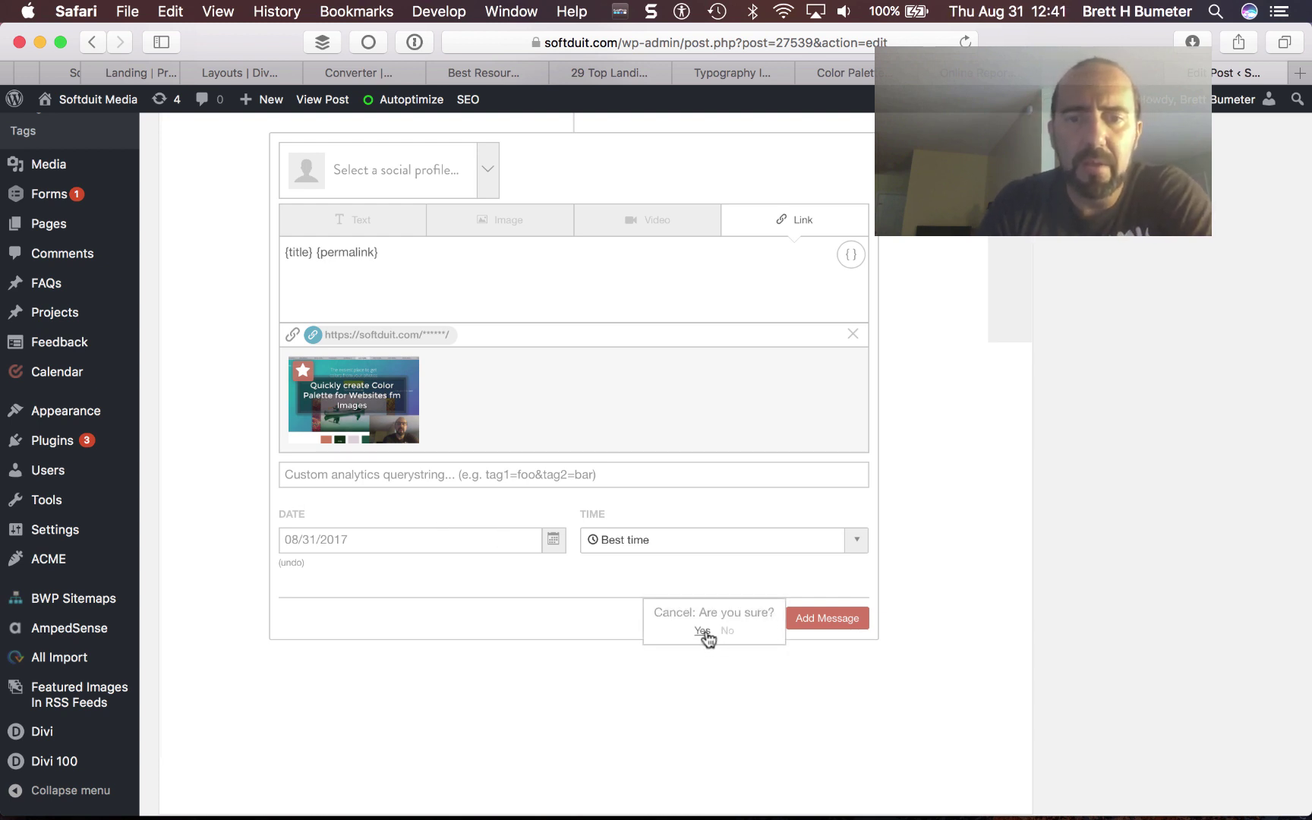
click(705, 632)
- Start a new message from the day-after-publish slot and set its date to 3 days after publish
scroll(706, 636, up, 10)
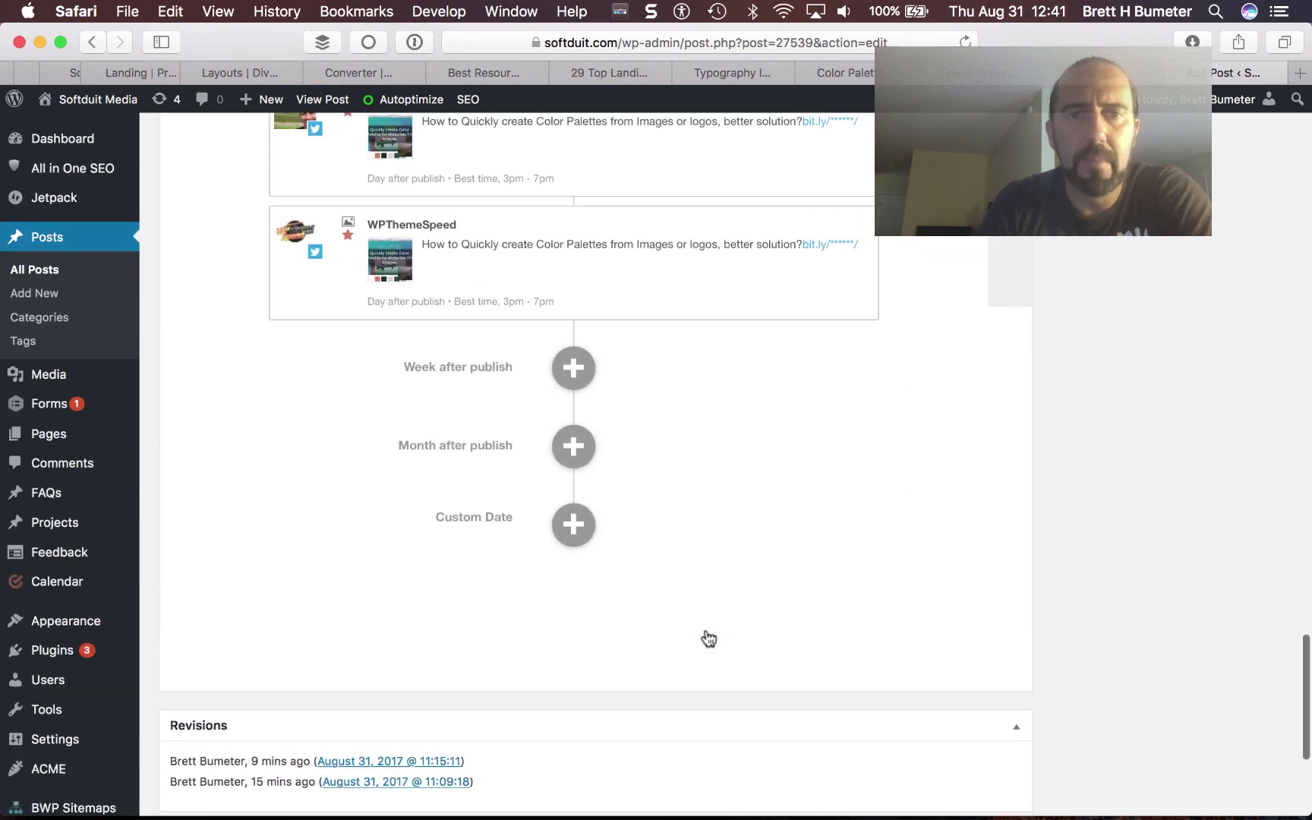
scroll(706, 636, up, 3)
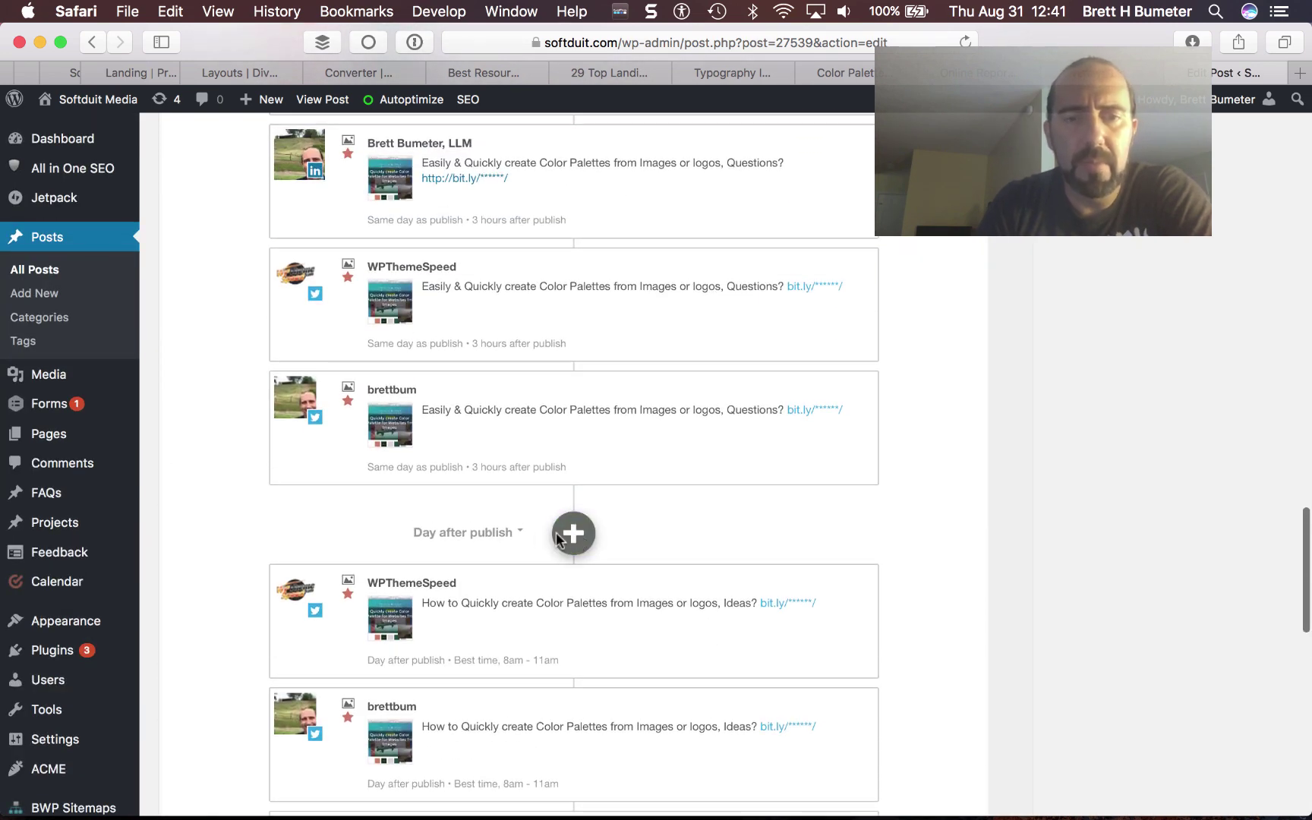
click(523, 535)
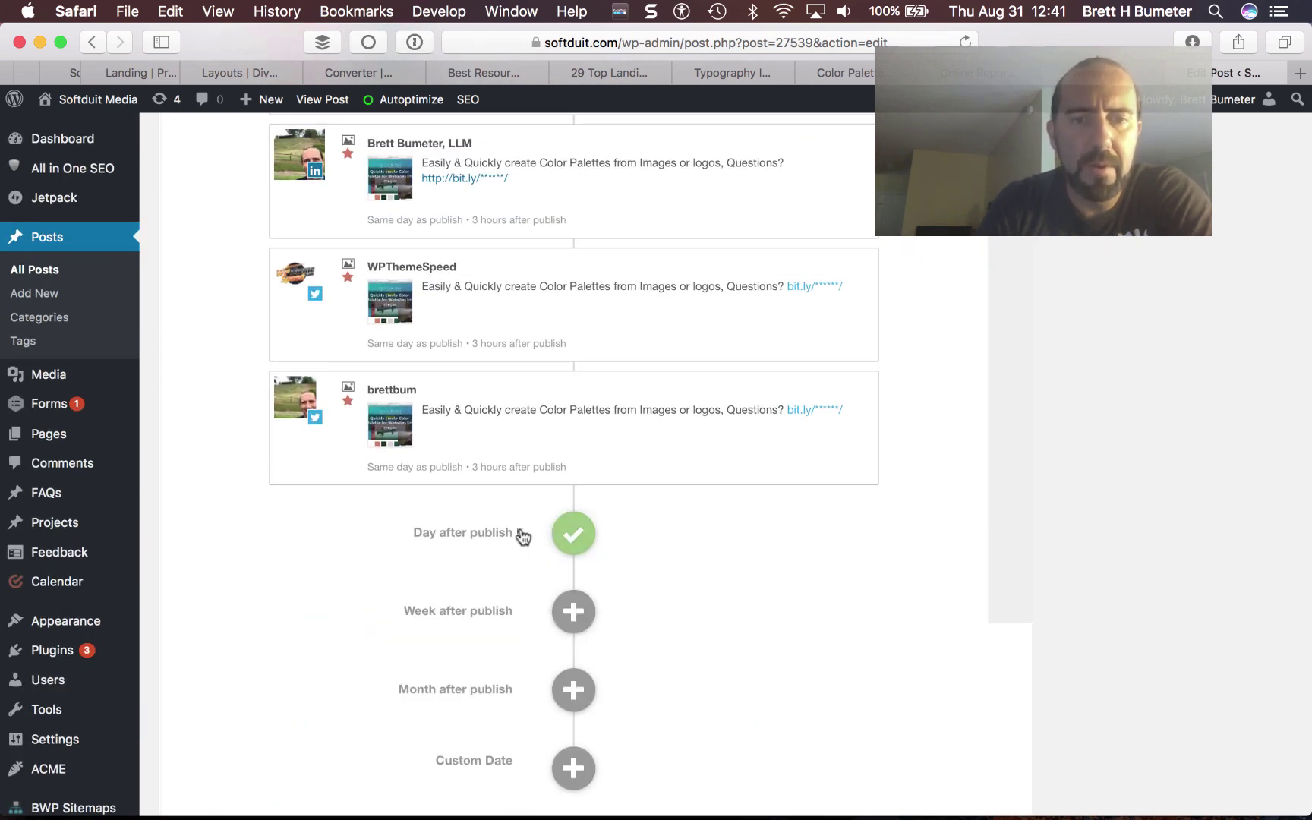
click(573, 534)
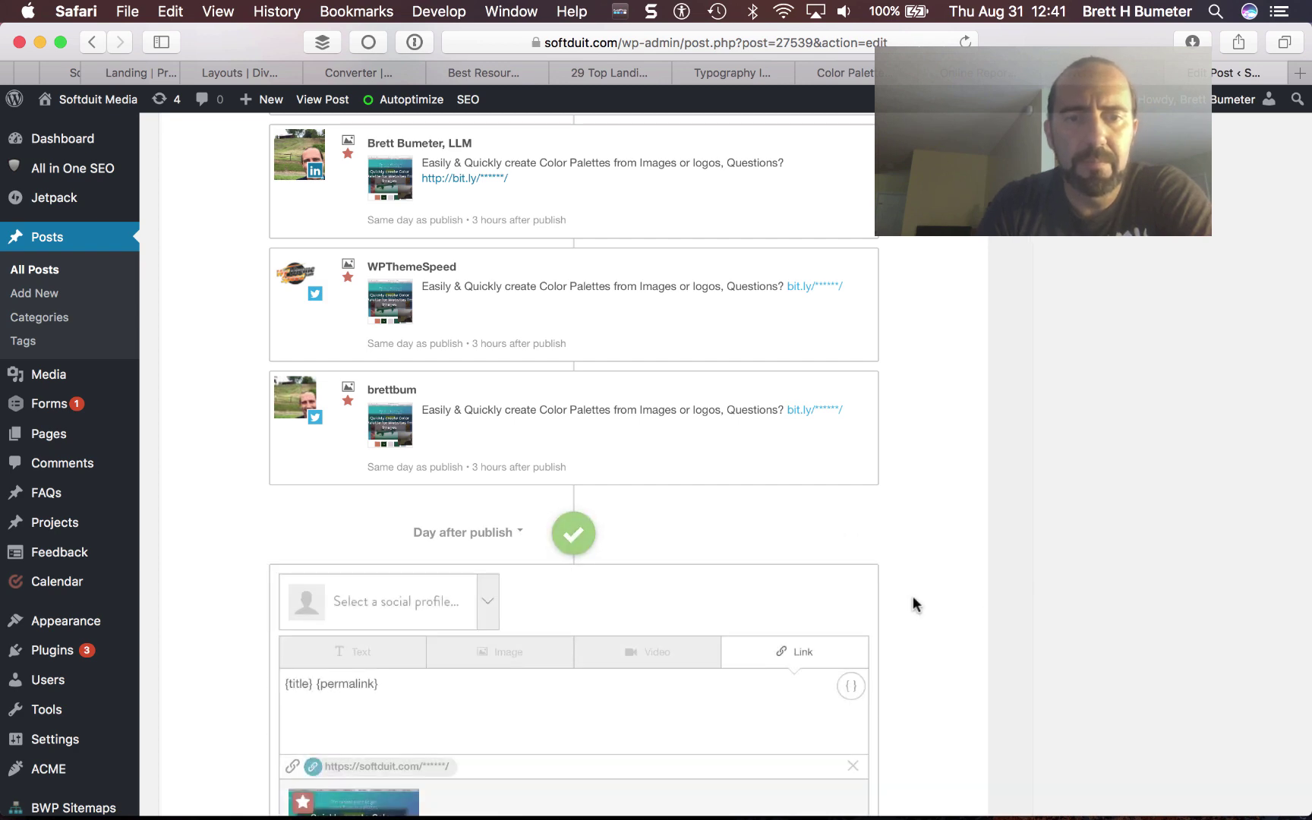
scroll(914, 604, down, 5)
click(557, 537)
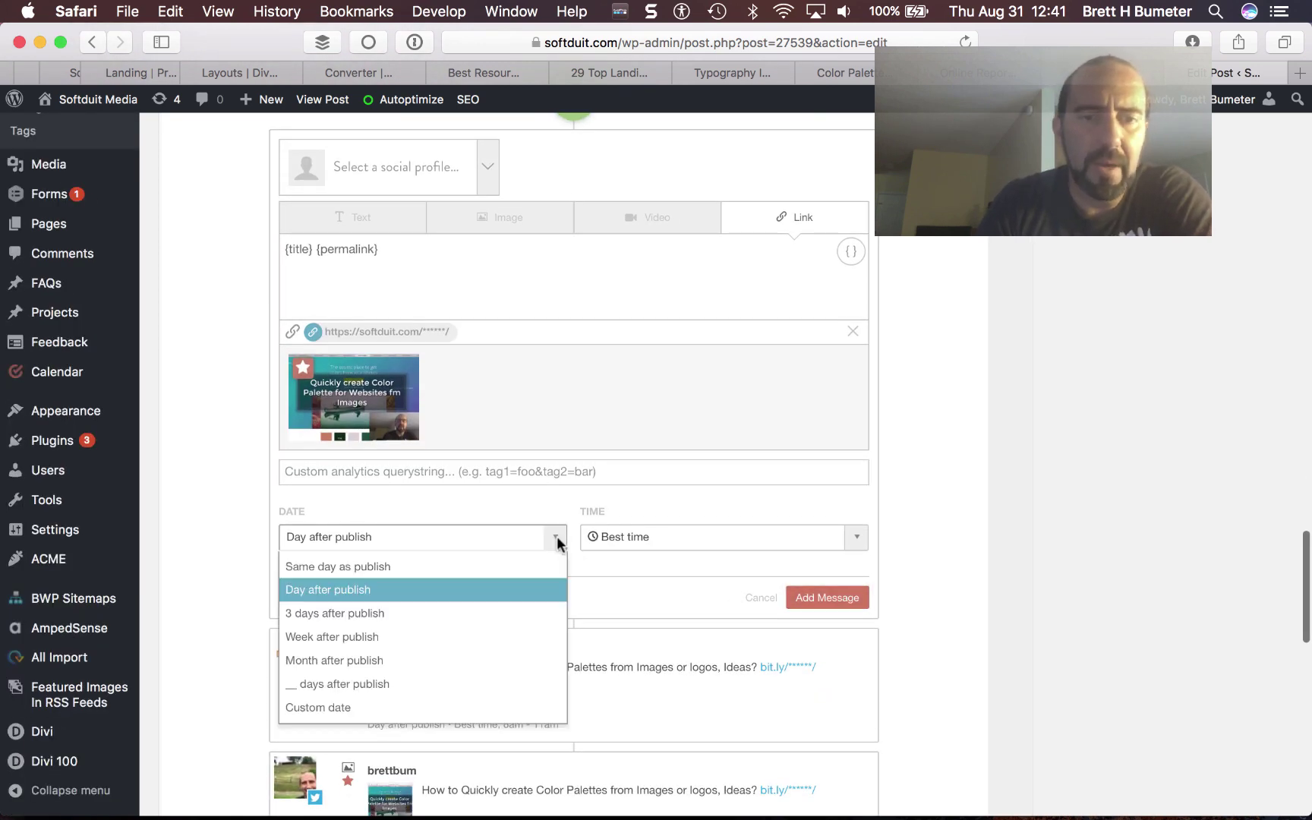
click(540, 612)
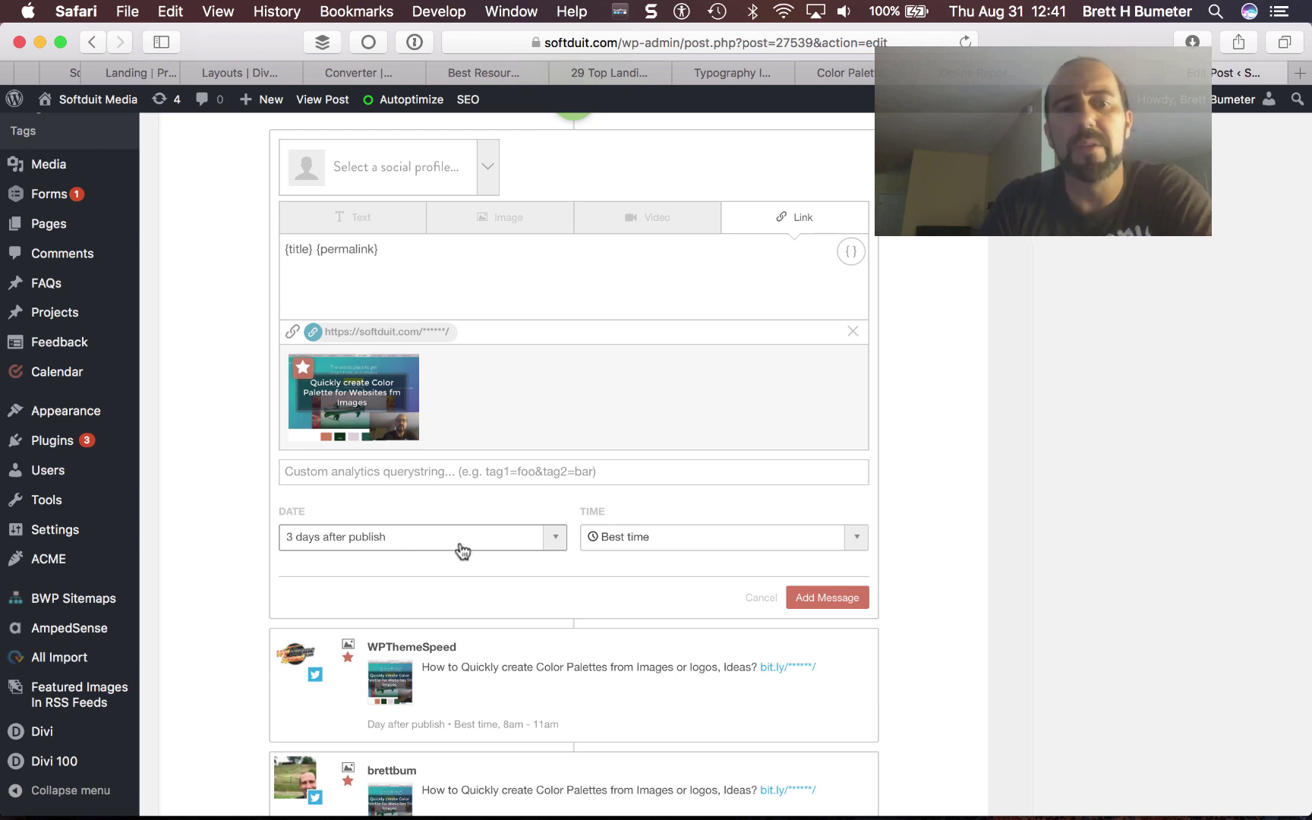
- Schedule the 3-days-after-publish message for the best time between 11am and 3pm and assign it to both Twitter profiles
click(705, 538)
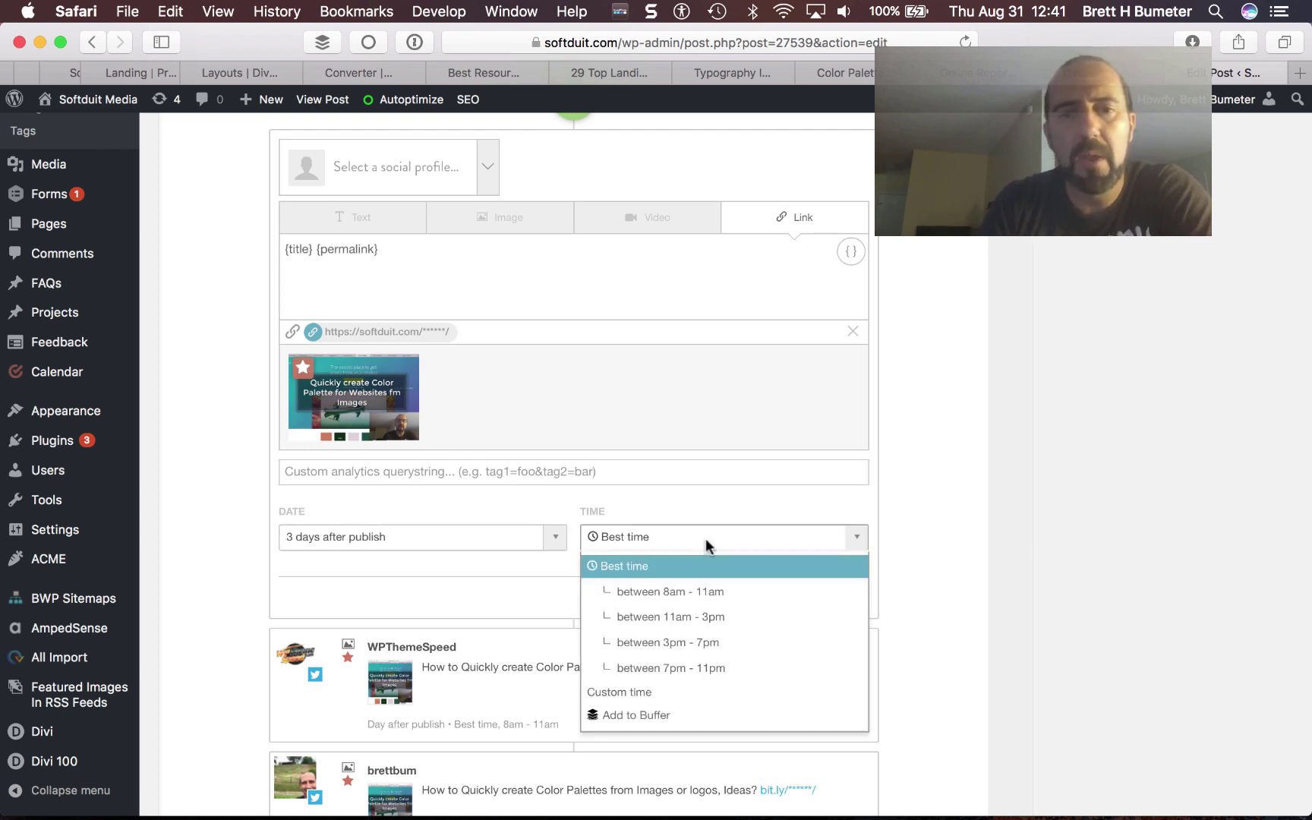
click(732, 618)
click(489, 168)
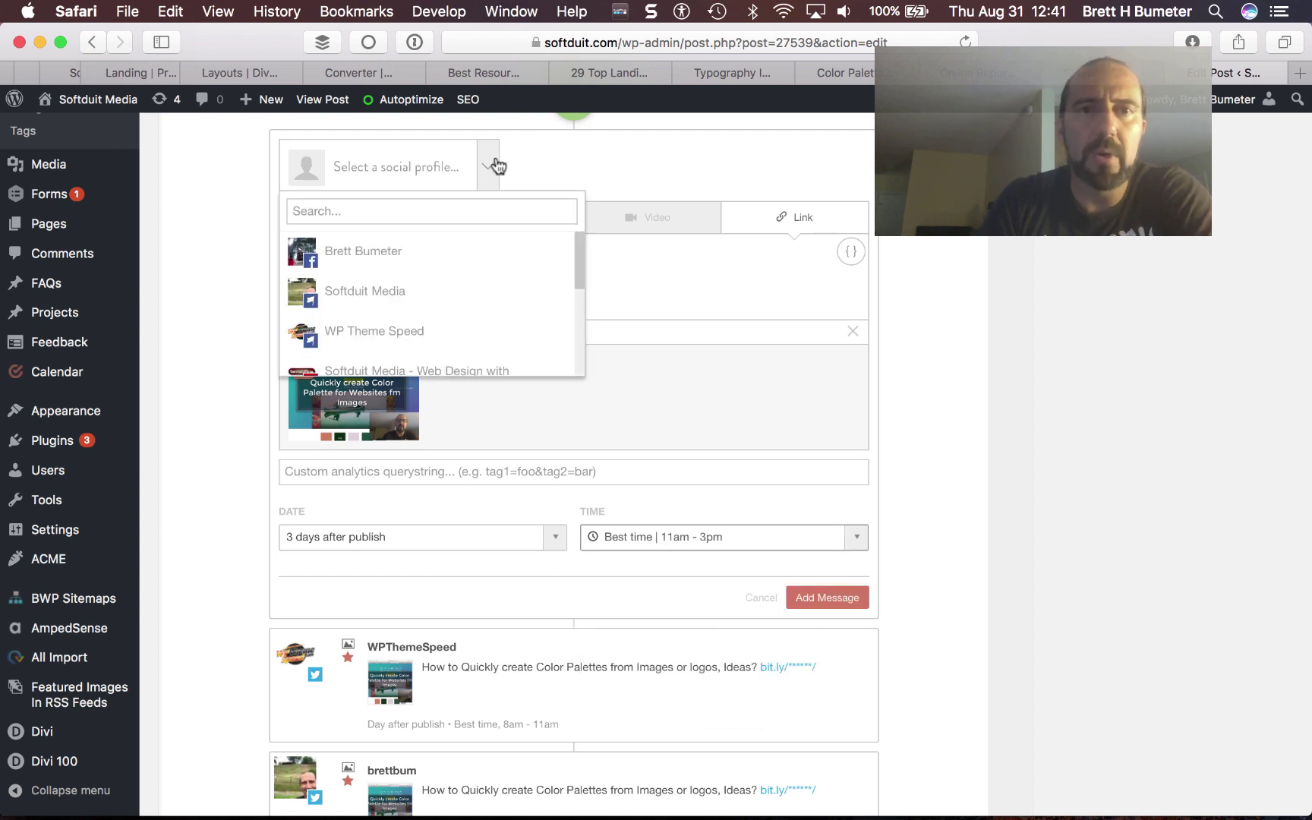
scroll(436, 273, down, 2)
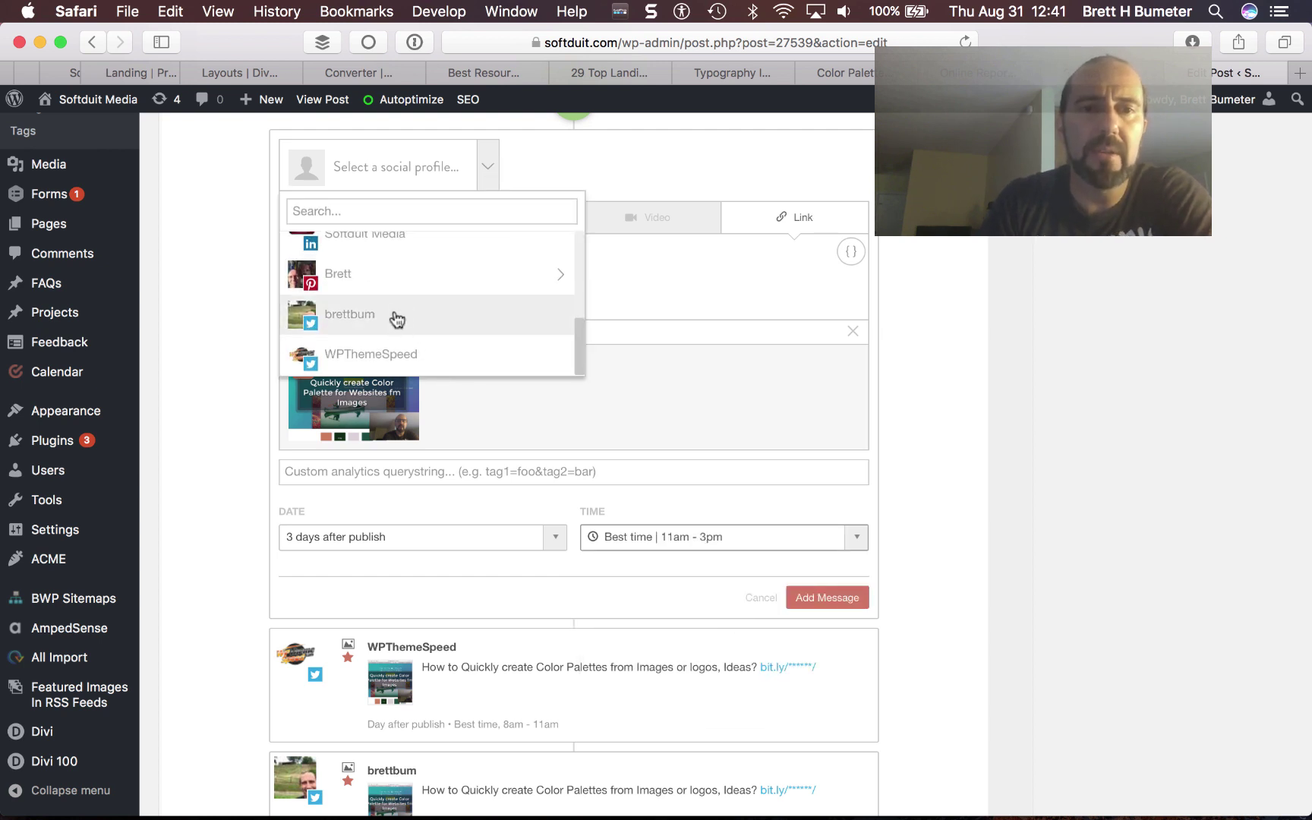
click(391, 315)
scroll(395, 319, up, 1)
click(923, 502)
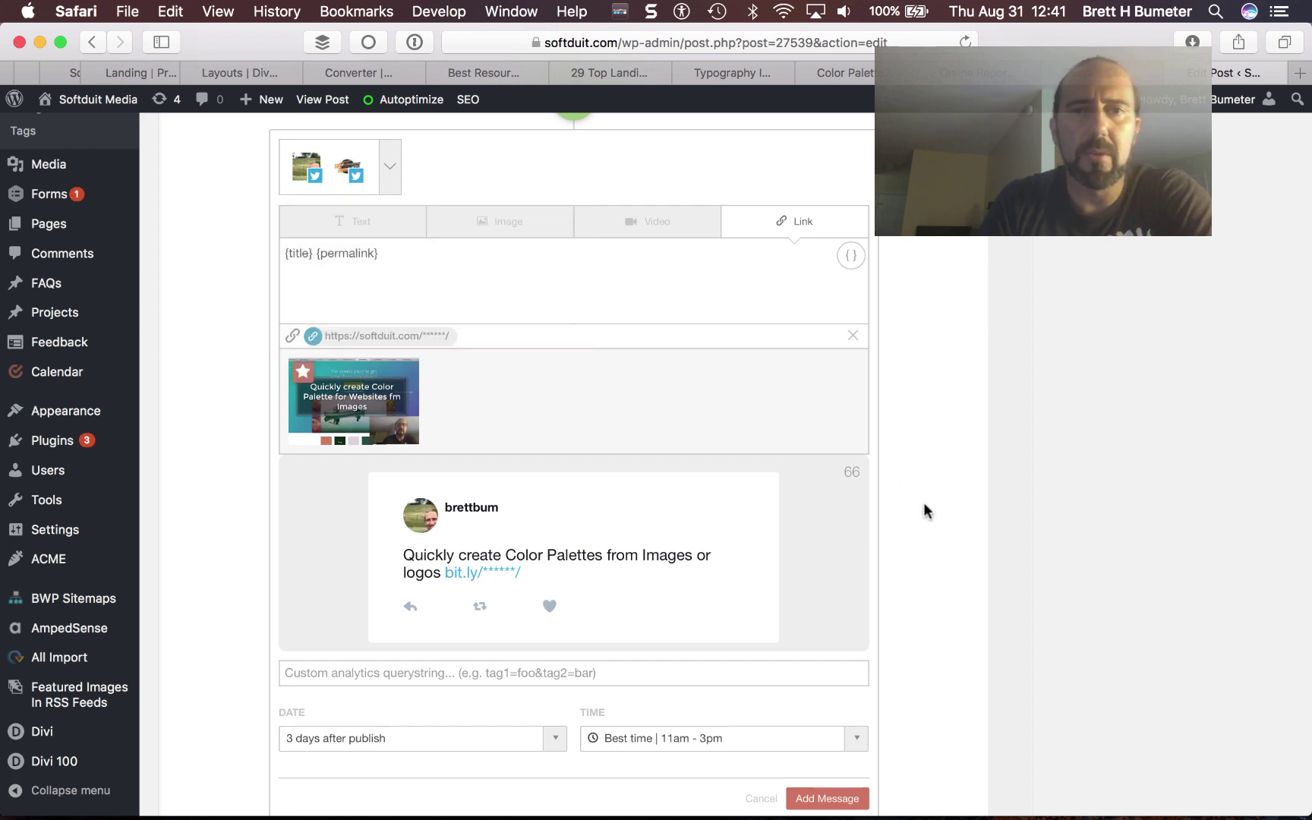
- Switch to the Example Phrases sheet in Chrome and copy the "Easily &" to "{permalink}" phrases in B7:E7
key(alt+super+2)
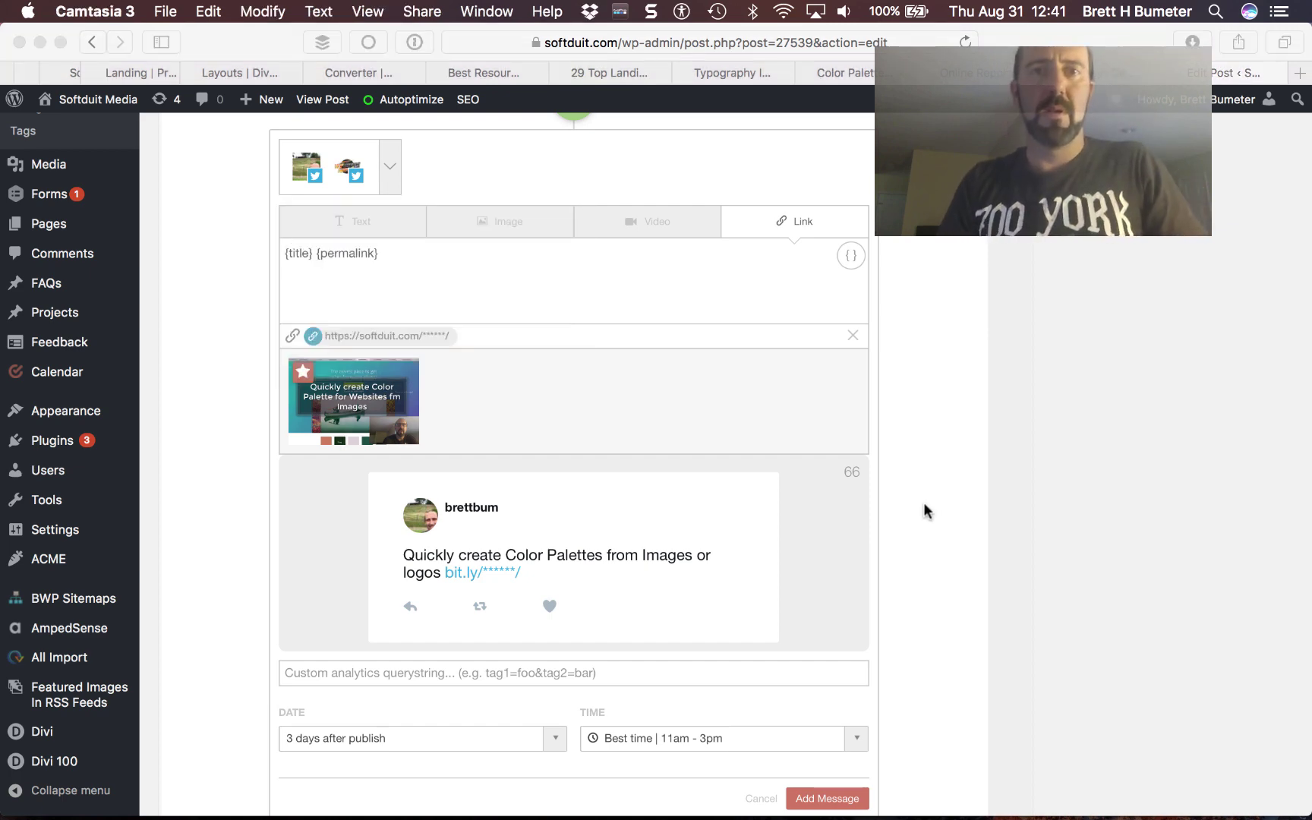
key(super+Tab)
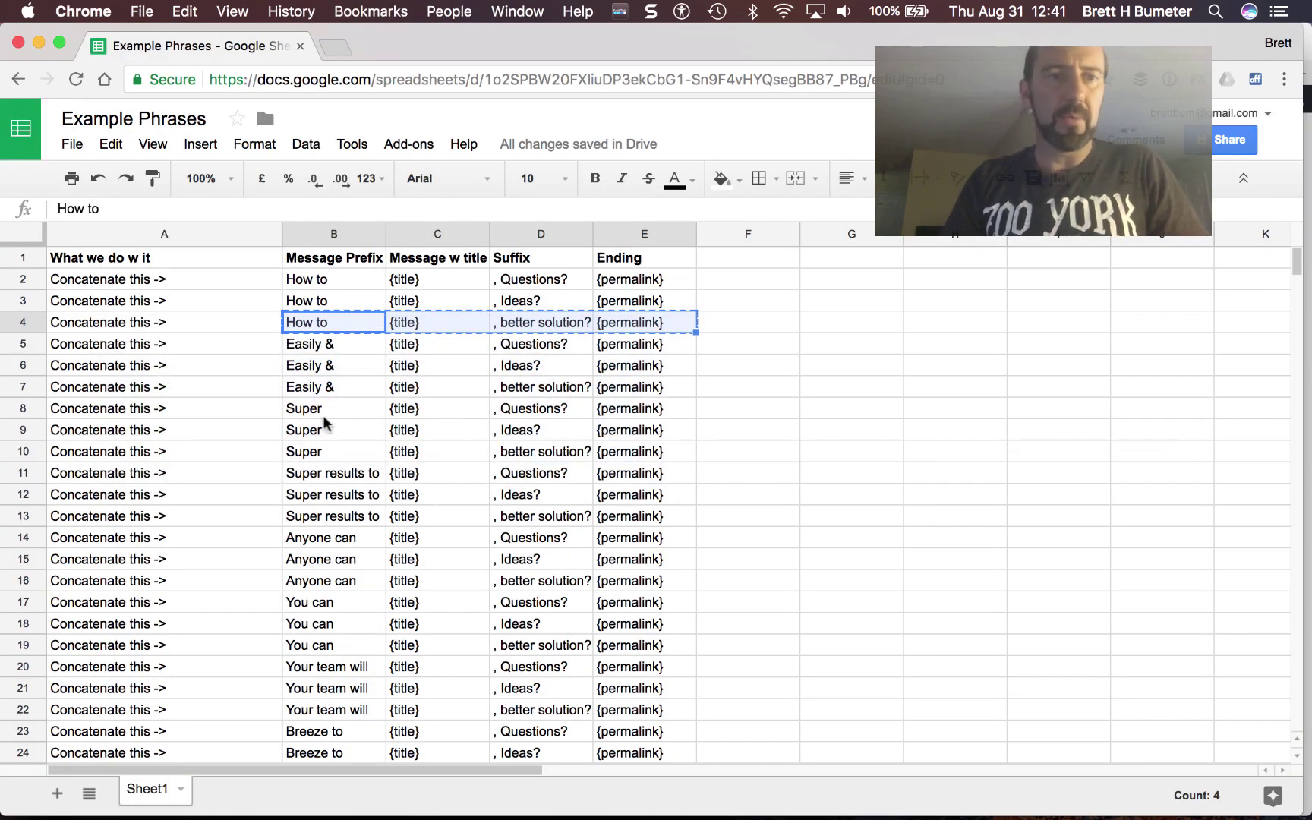
click(317, 385)
key(shift+Right)
key(shift+Right)
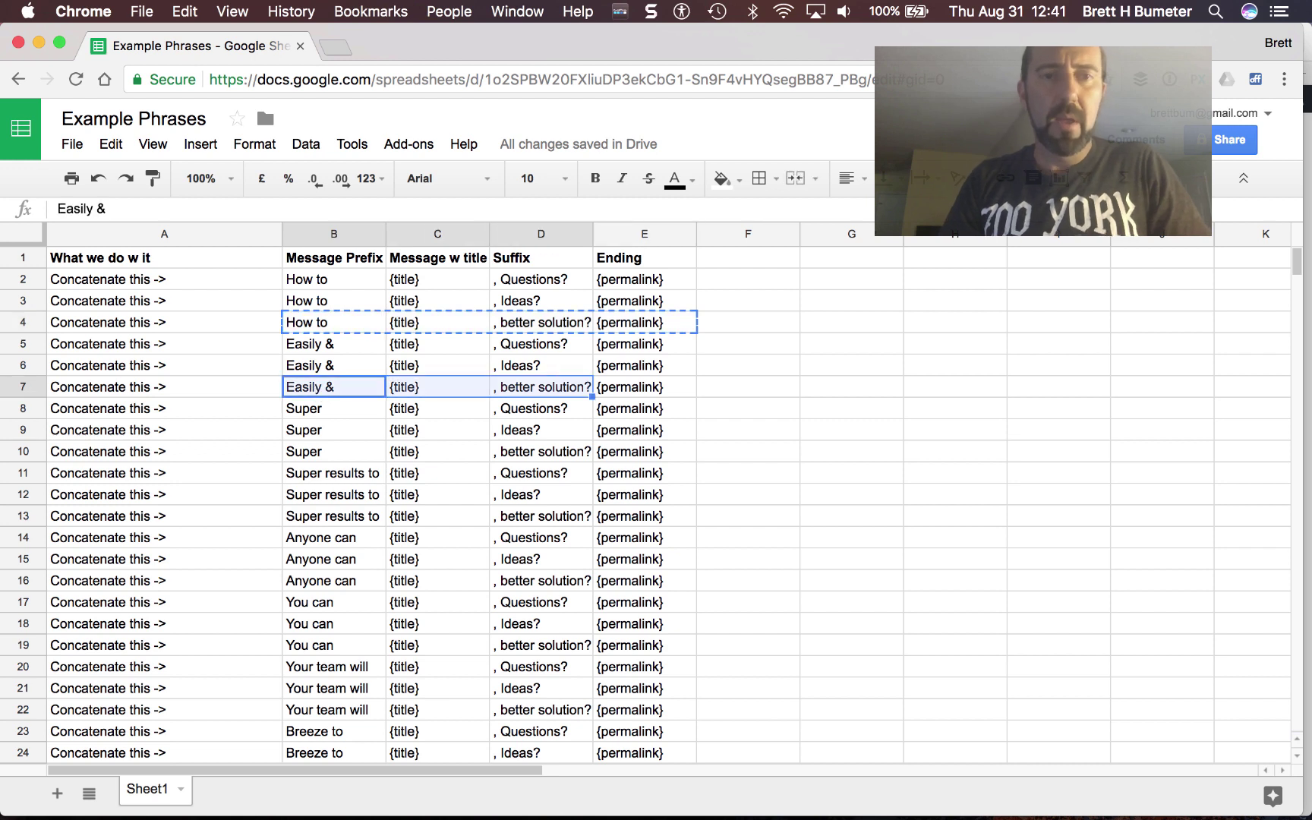
key(shift+Right)
key(super+c)
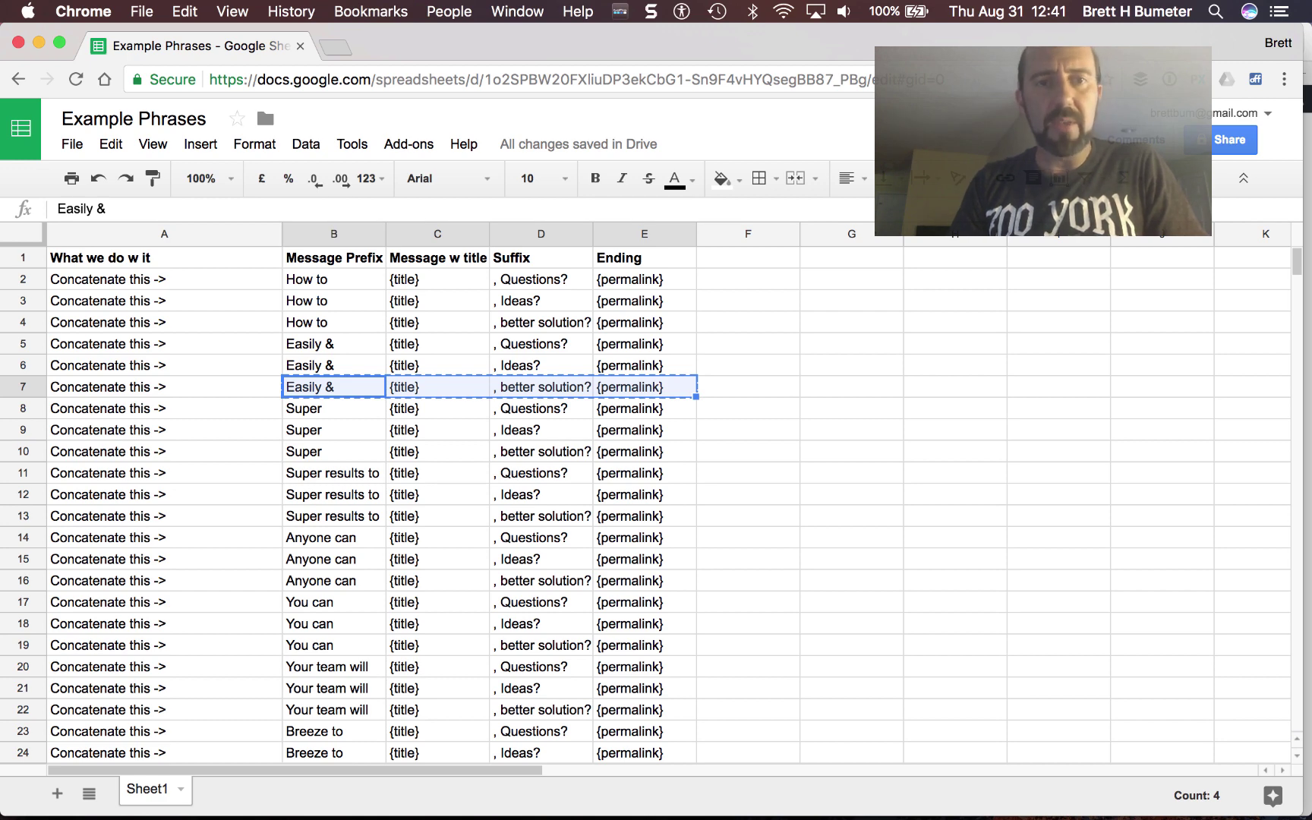
- Return to Safari, make the post an image message and replace its text with the copied "Easily &" phrases
key(super+Tab)
key(super+Tab)
key(super+Tab)
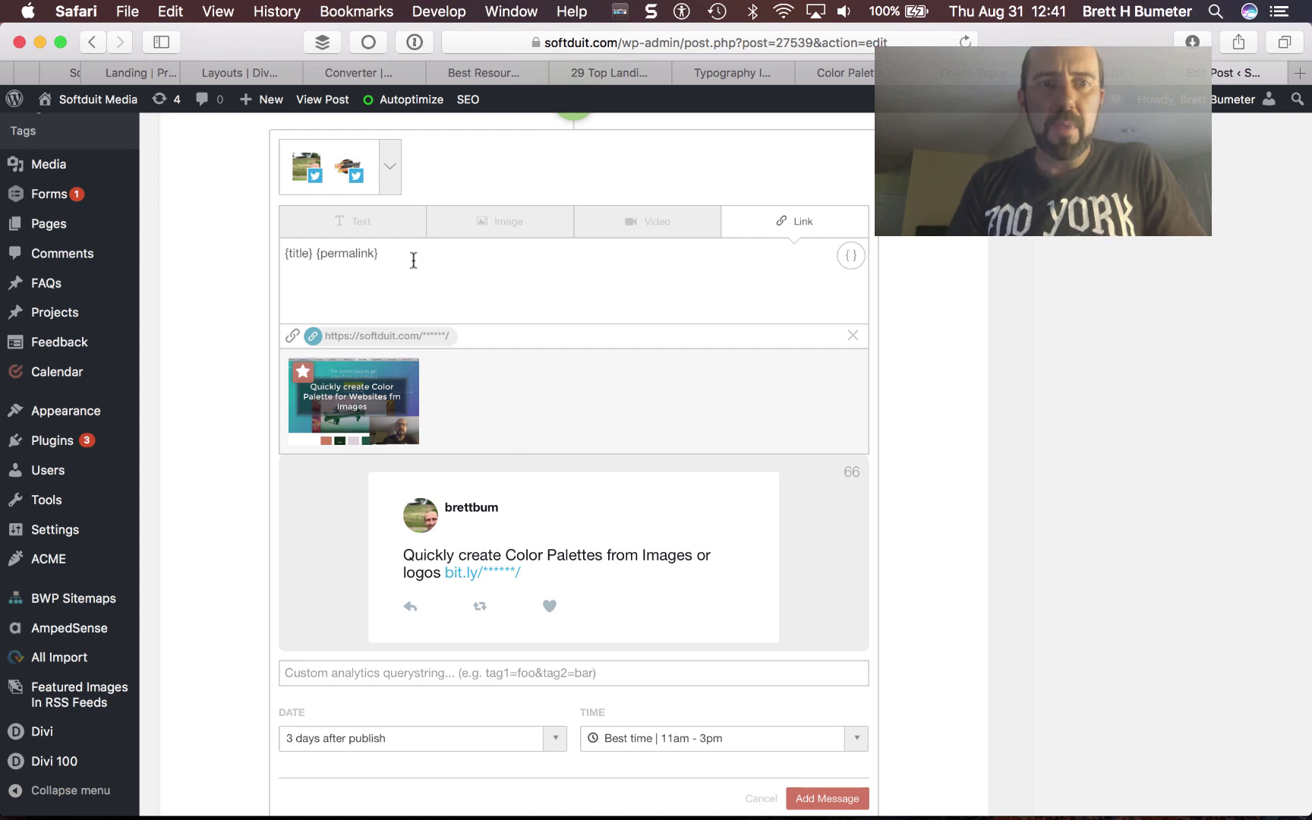
key(super+a)
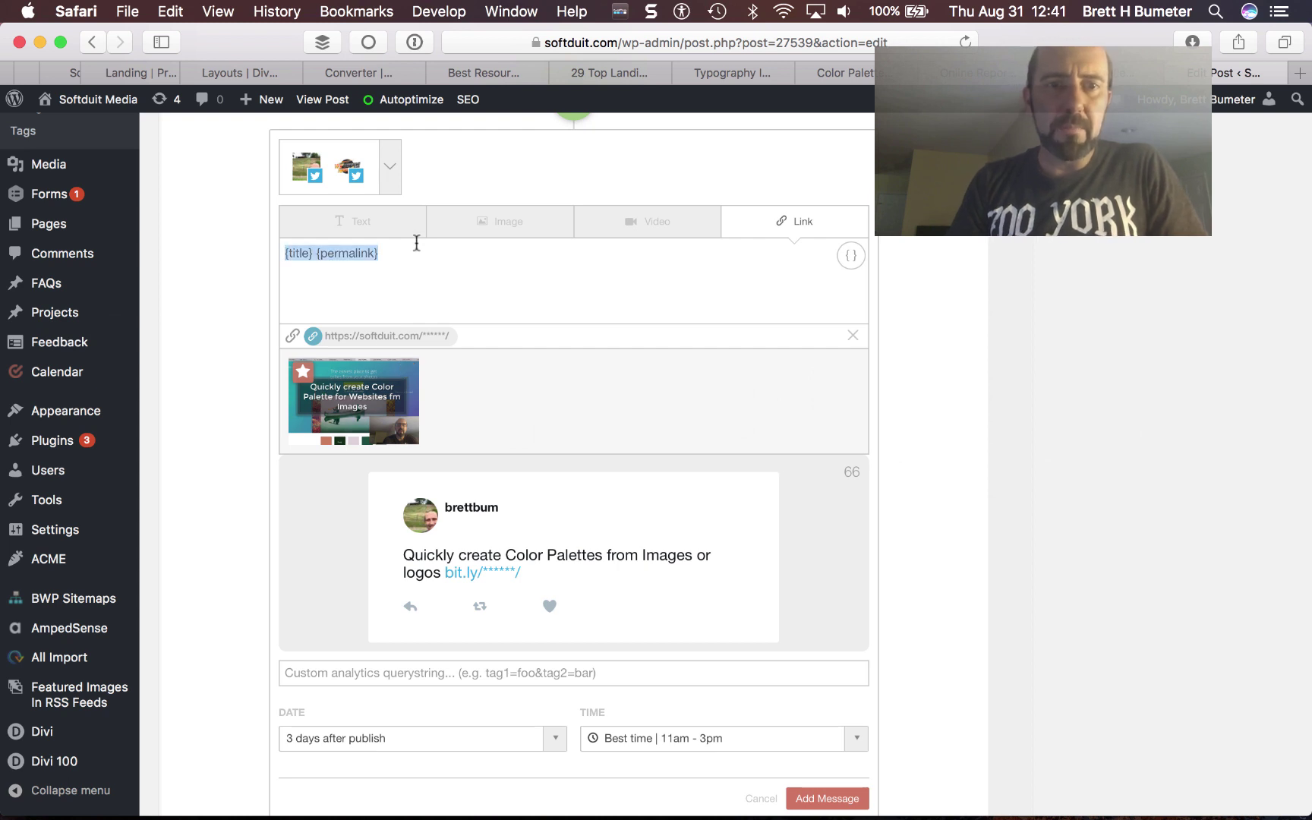
click(497, 224)
click(447, 263)
key(super+a)
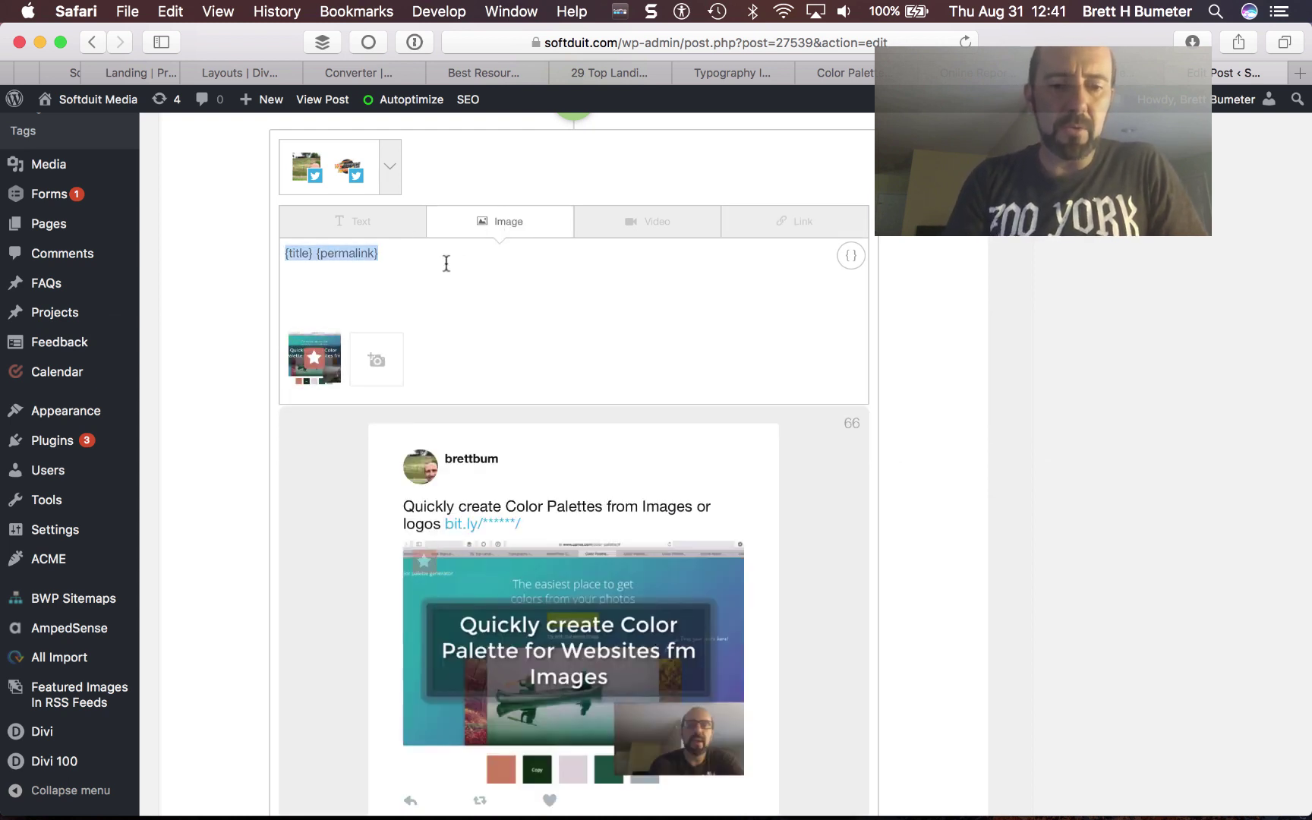
key(super+v)
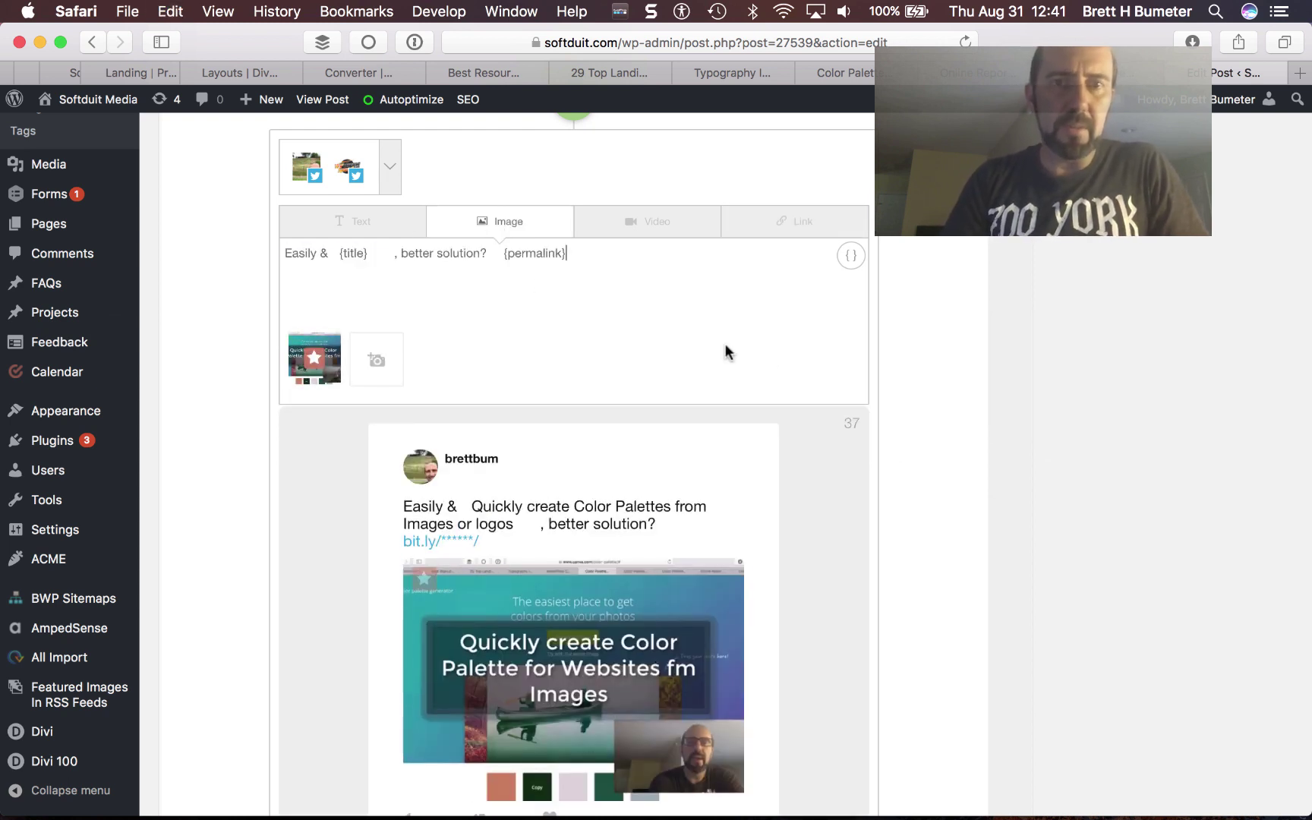
- Remove the gaps so the text reads "Easily & {title}, better solution?{permalink}" and add the message to the campaign
click(501, 255)
key(BackSpace)
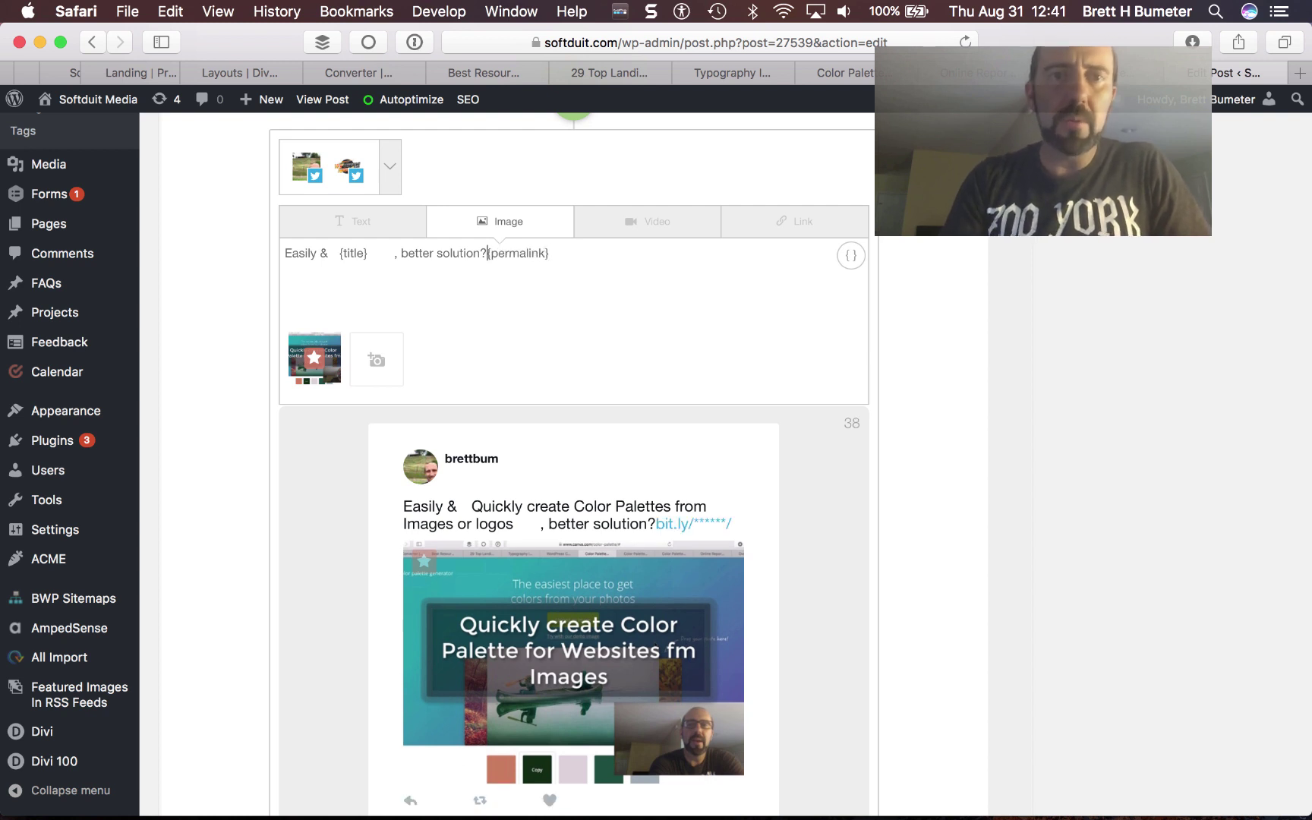
click(394, 253)
key(BackSpace)
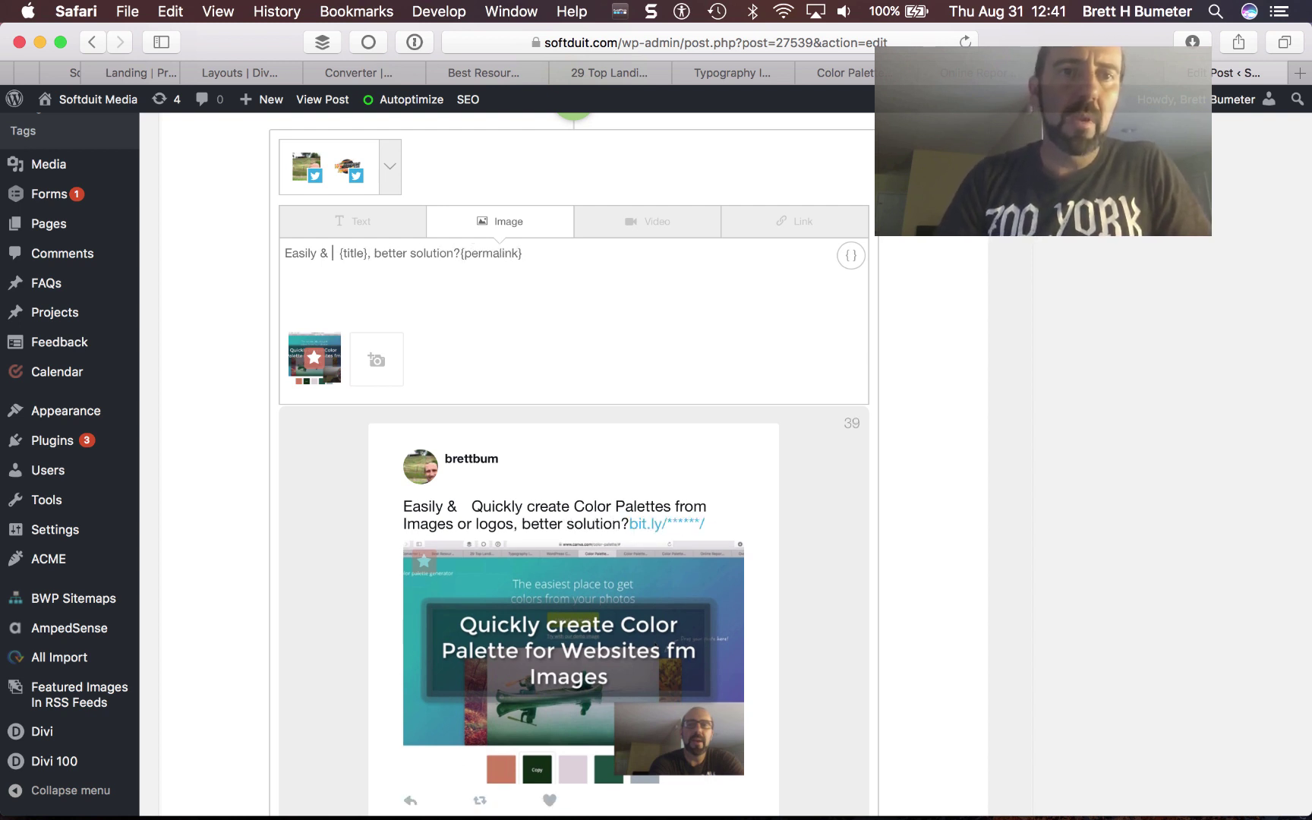
key(BackSpace)
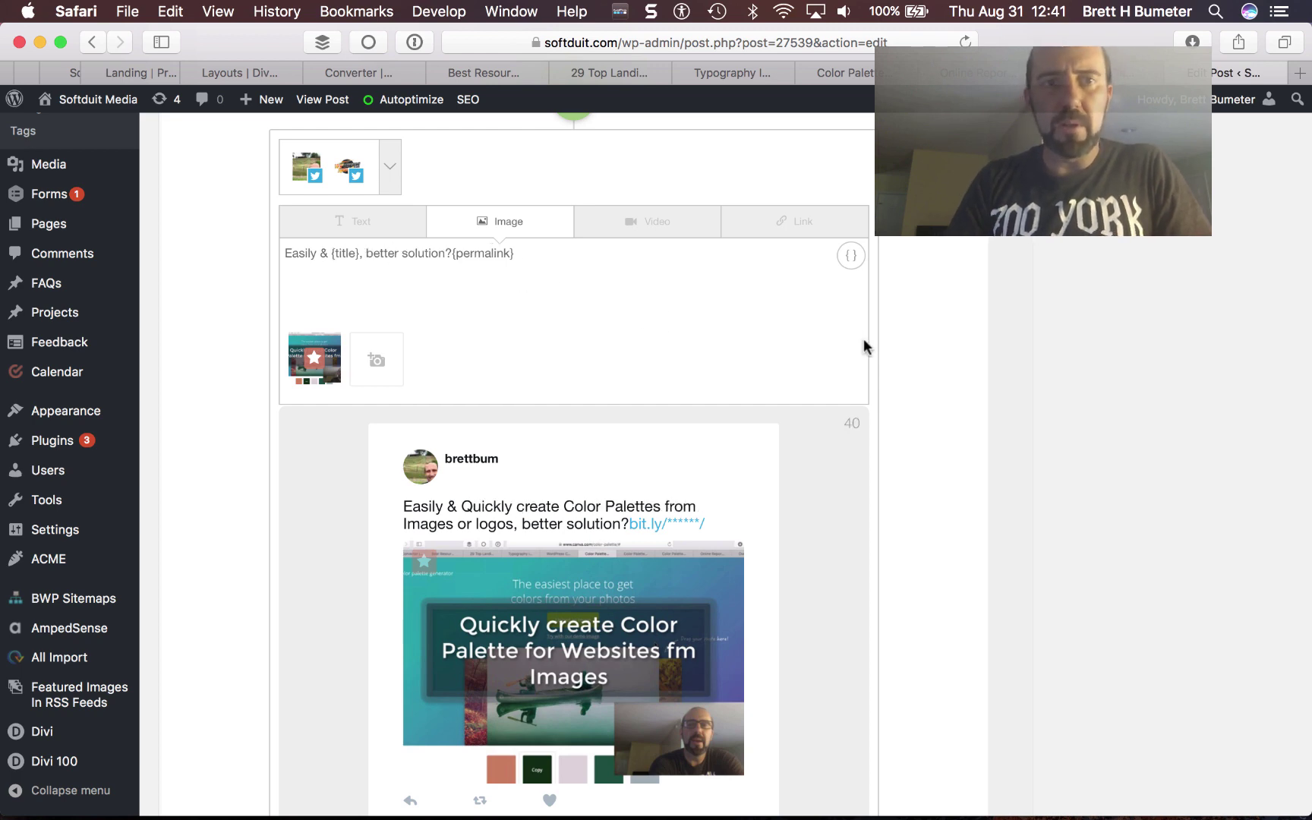
scroll(961, 437, down, 10)
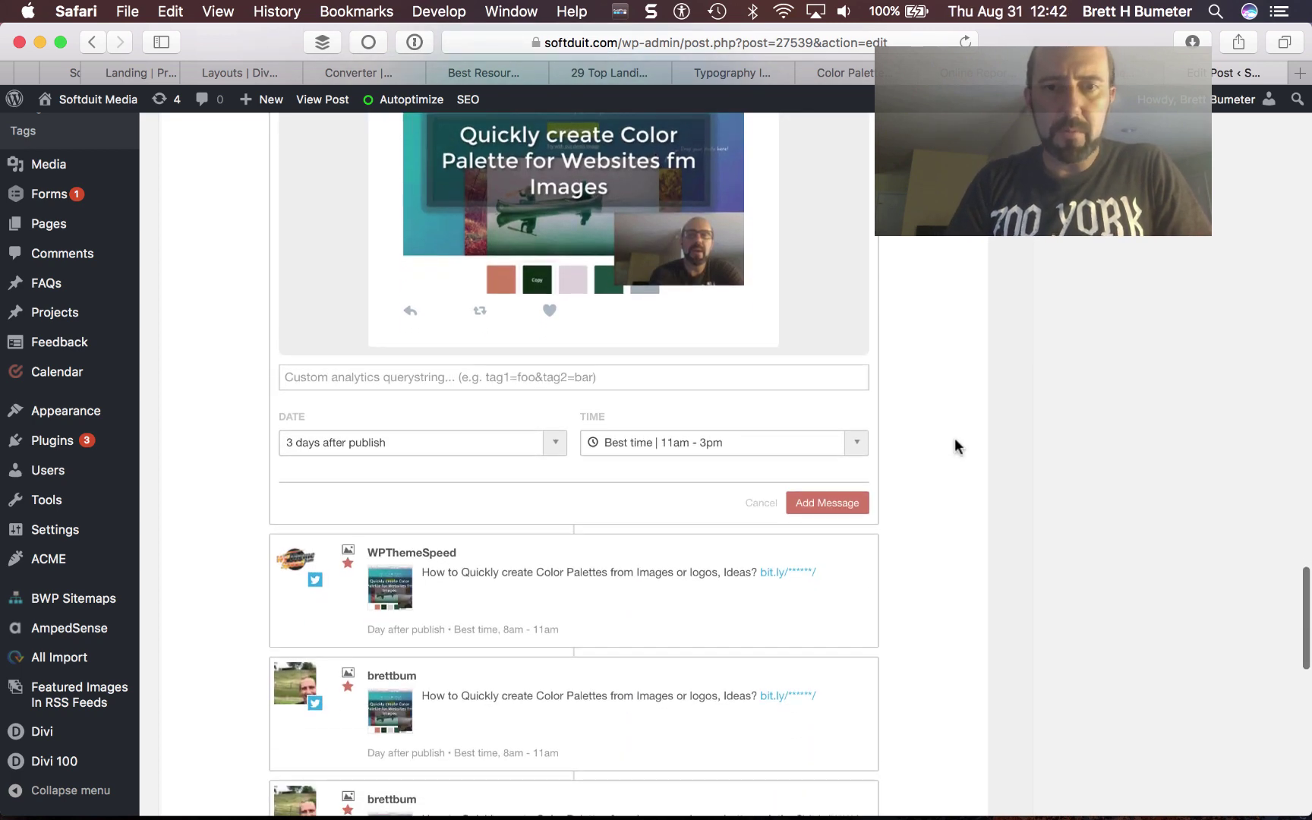
click(823, 504)
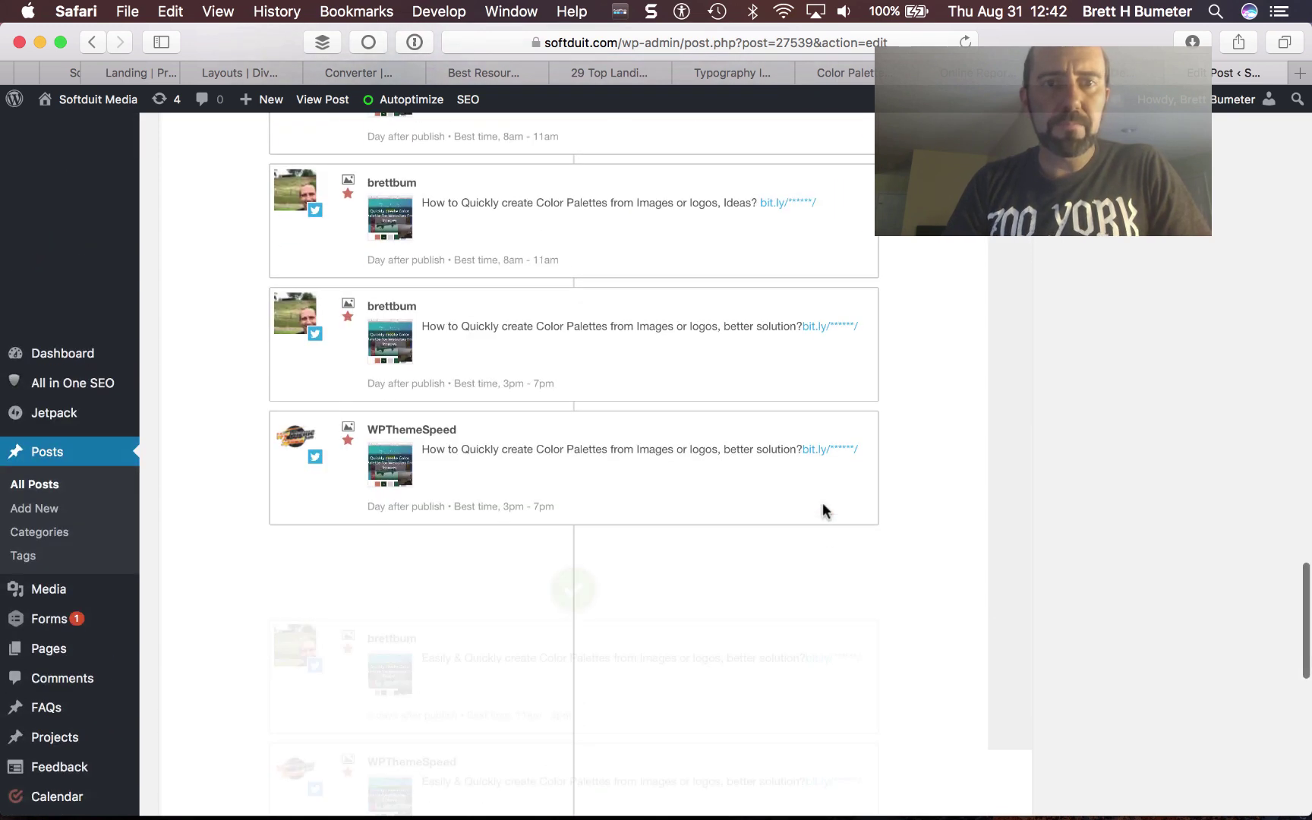
- Start another message in the 3-days-after-publish slot and assign it to the personal Twitter profile
scroll(822, 503, down, 6)
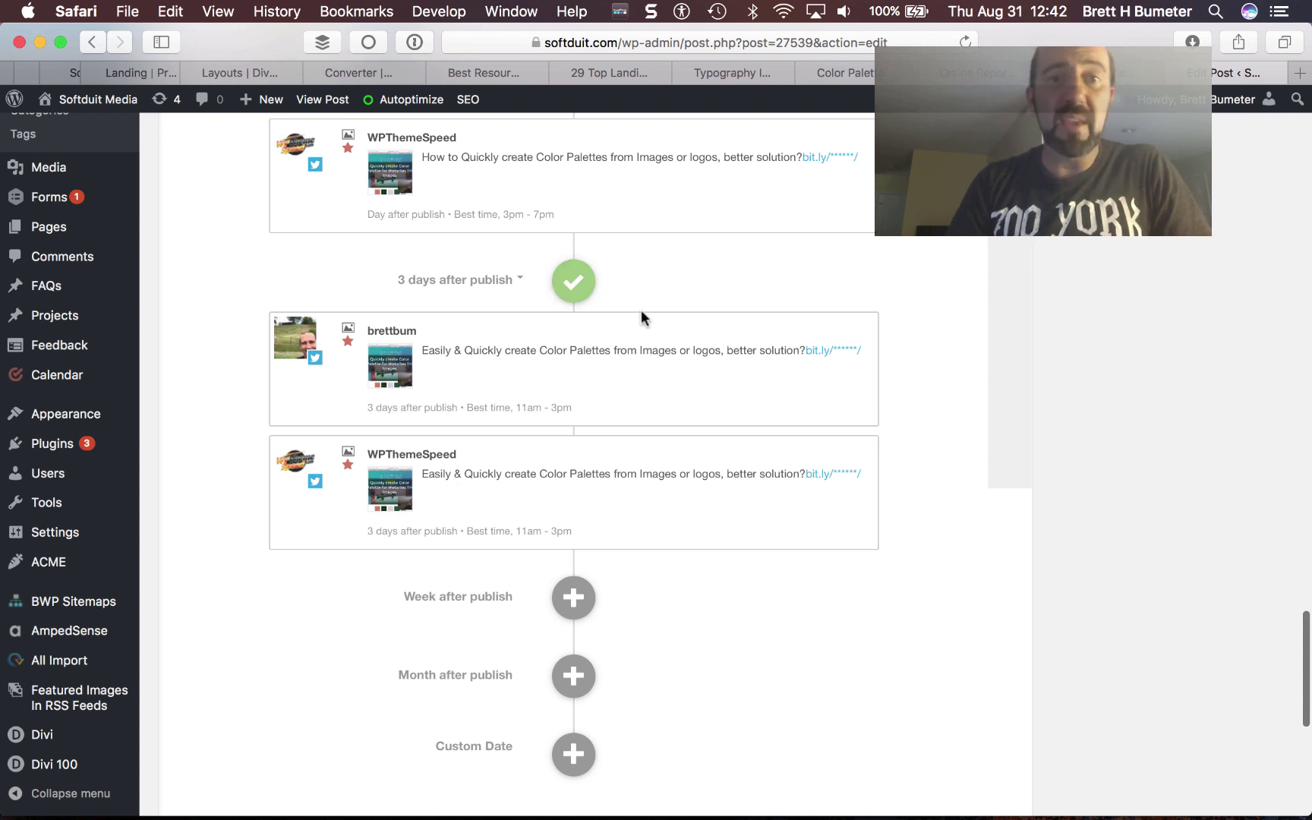
click(576, 281)
click(483, 350)
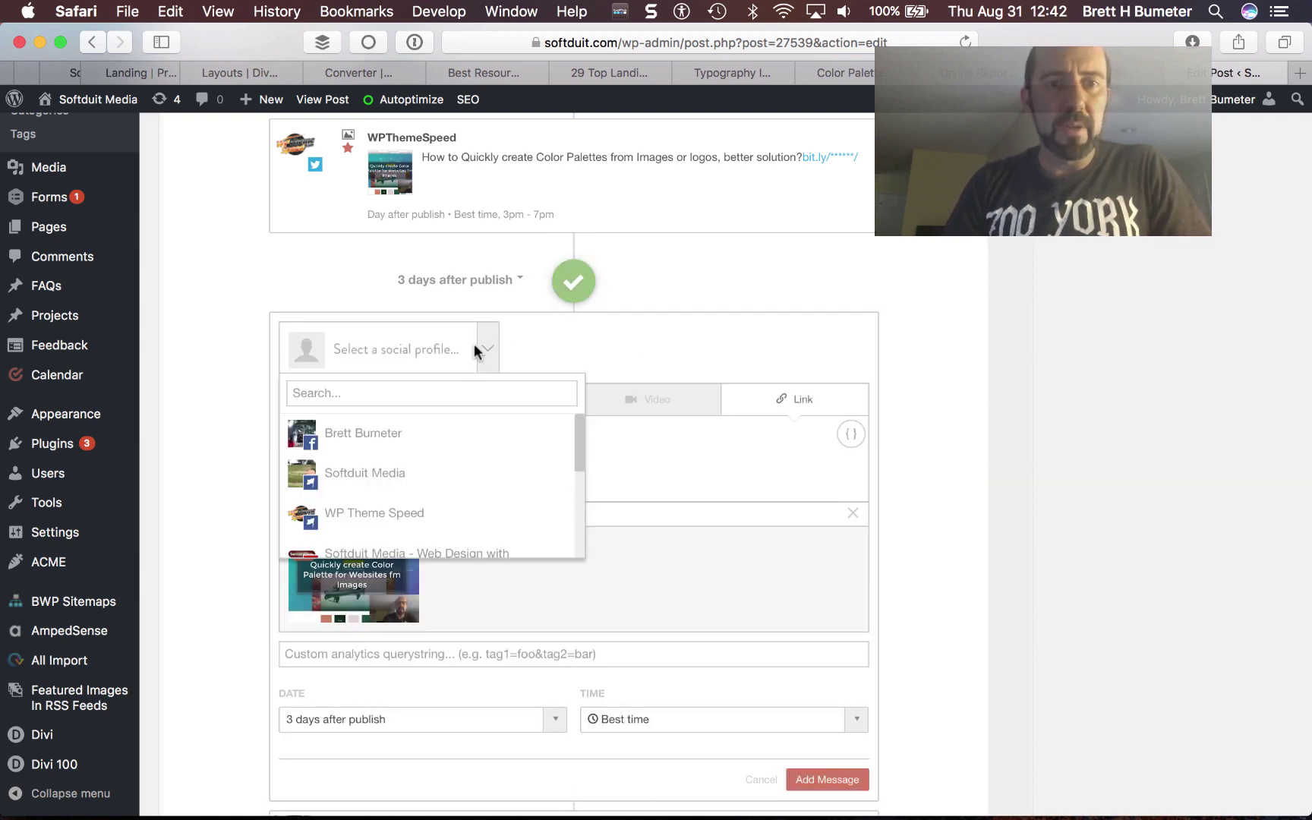
scroll(465, 459, down, 5)
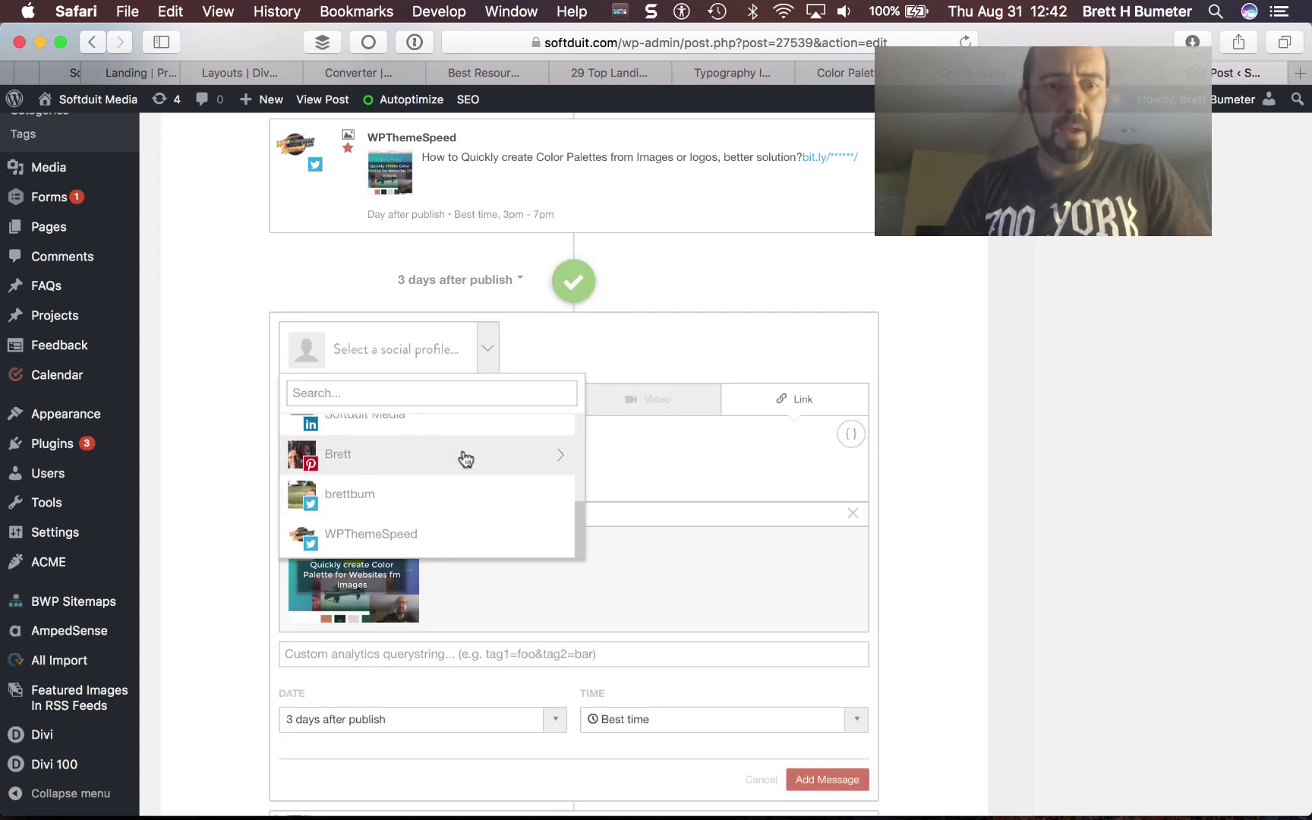
click(457, 490)
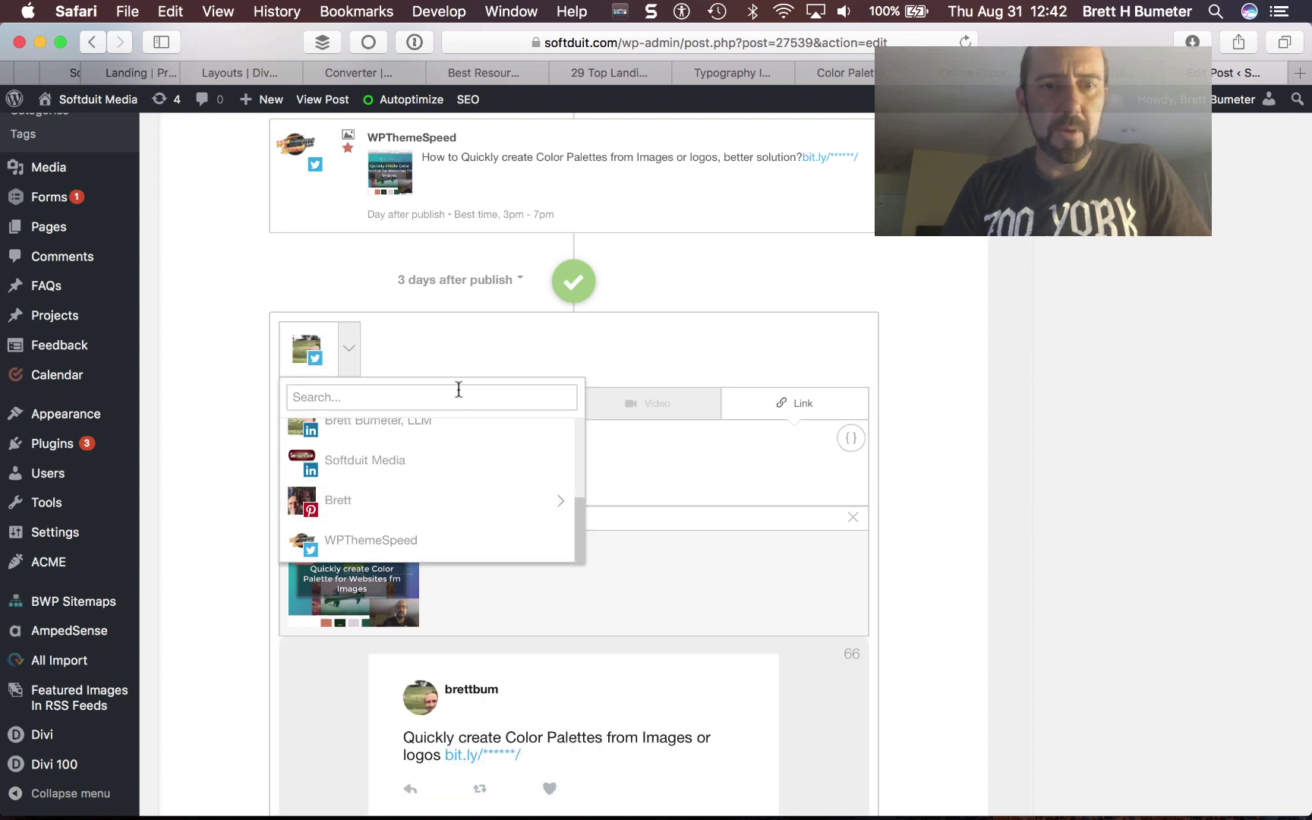
- Add the WPThemeSpeed Twitter profile to the new message and make it an image message
click(353, 354)
click(351, 355)
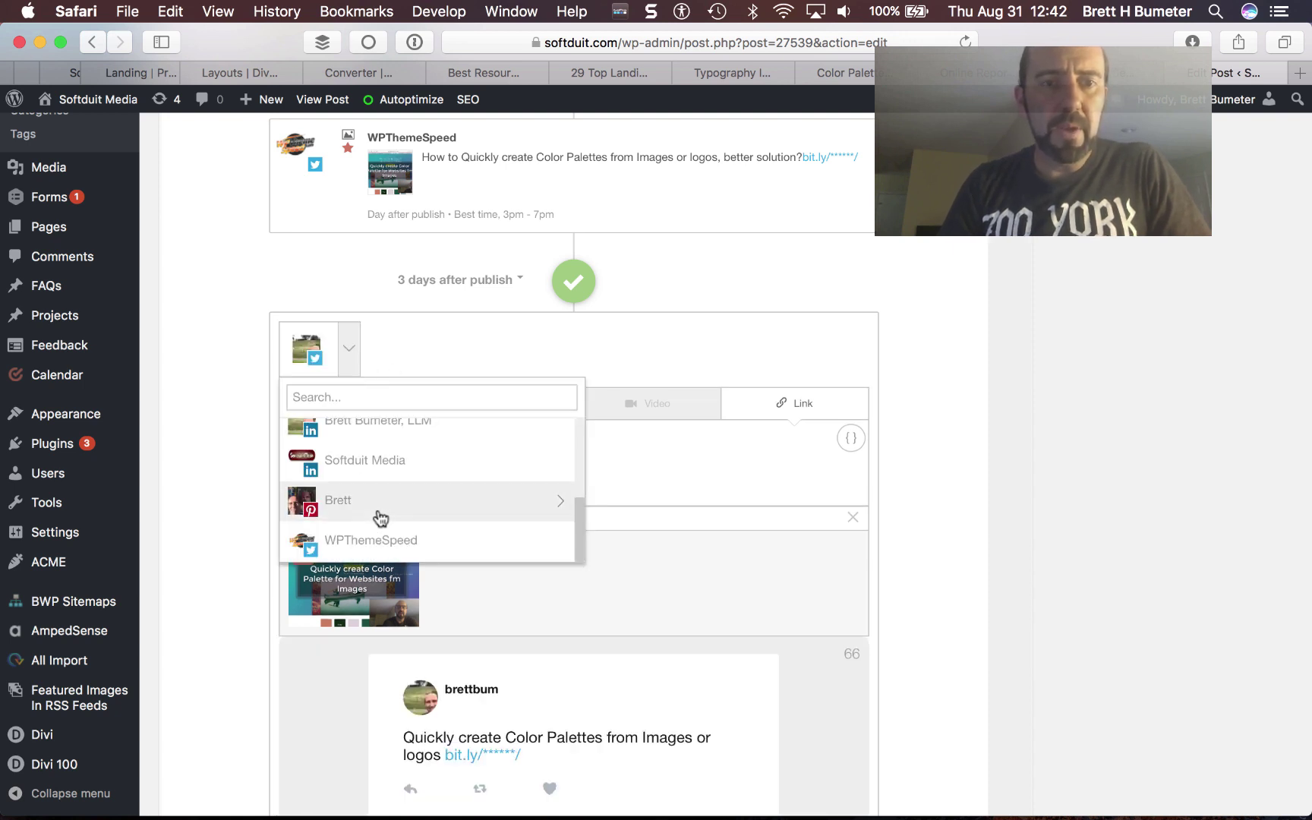
scroll(380, 519, down, 5)
click(388, 454)
scroll(401, 205, up, 2)
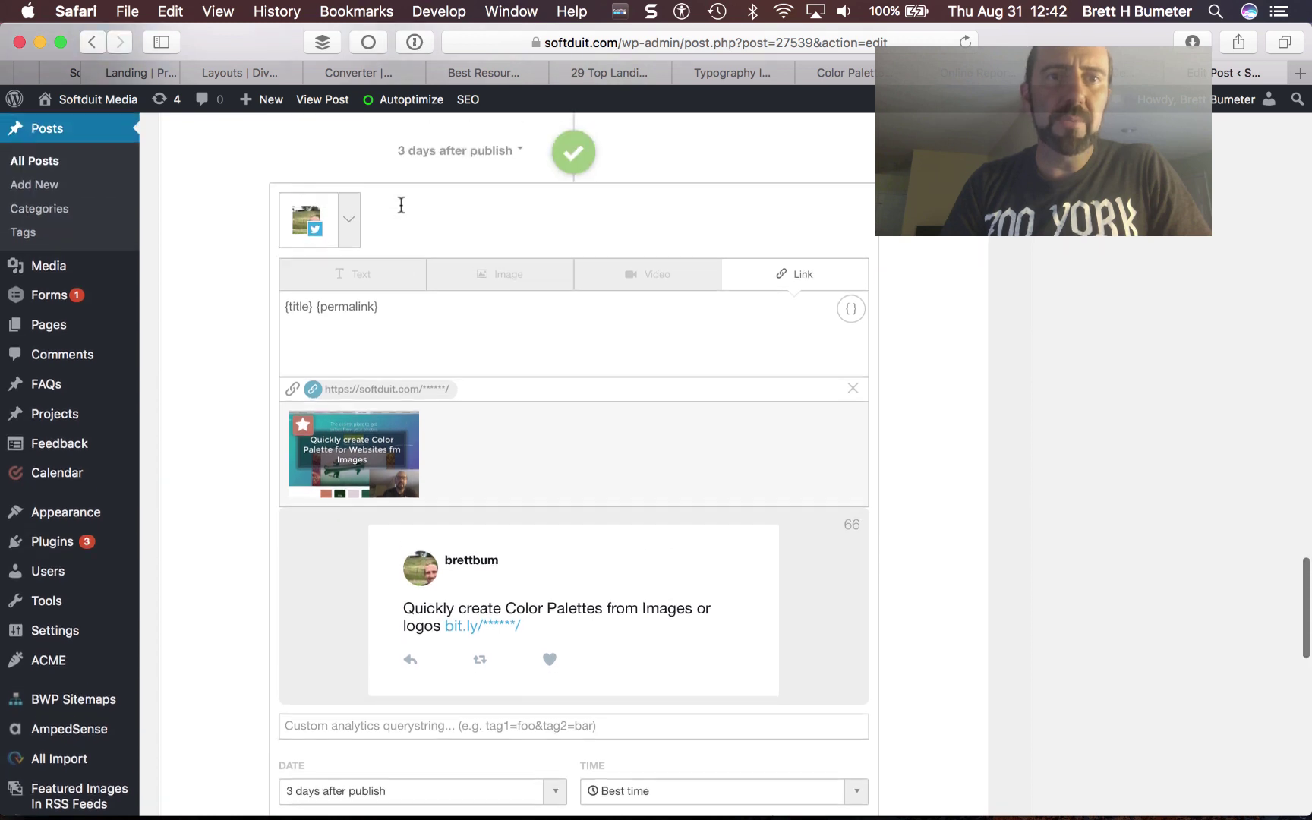
click(349, 220)
click(398, 414)
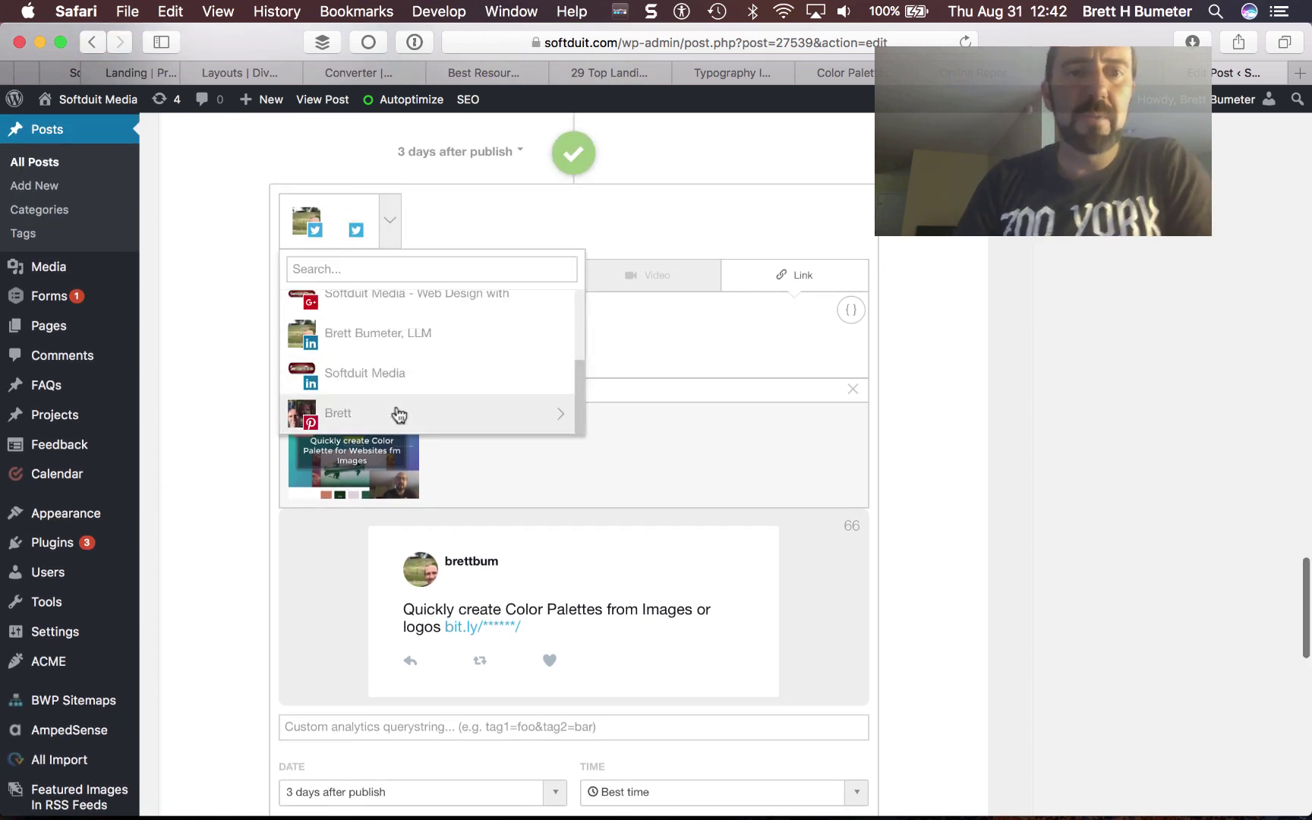
click(995, 440)
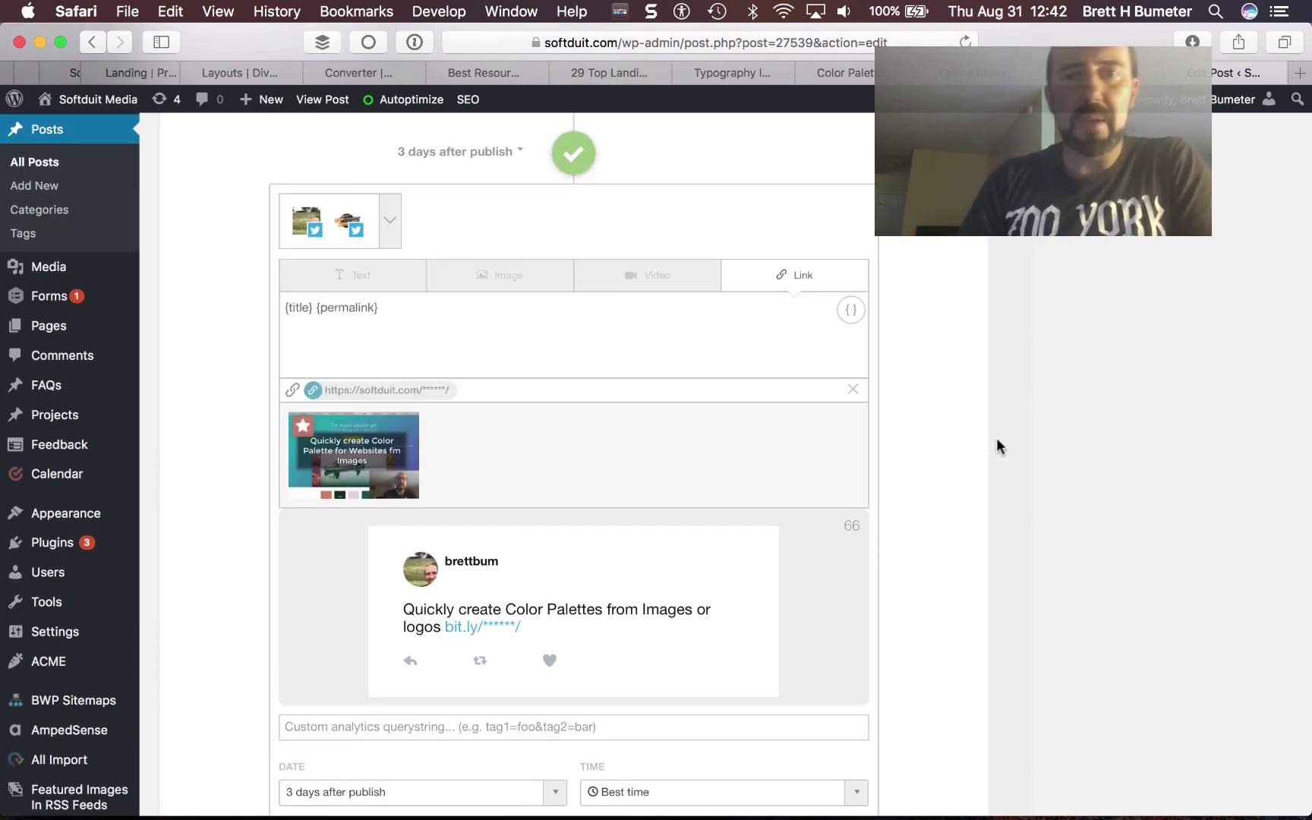
click(510, 285)
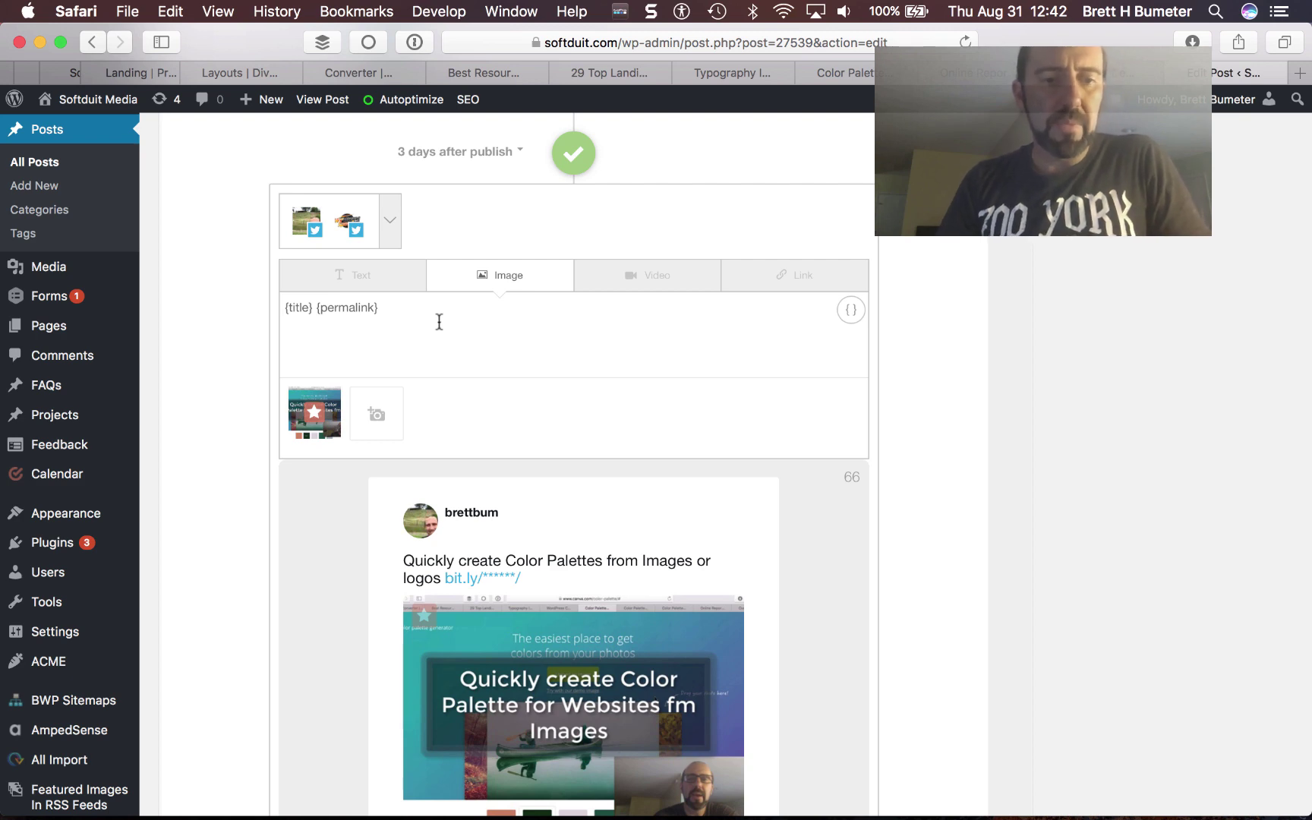
- Switch to the Example Phrases sheet in Chrome and copy the "Super" to "{permalink}" phrases in B8:E8
key(super+Tab)
key(super+Tab)
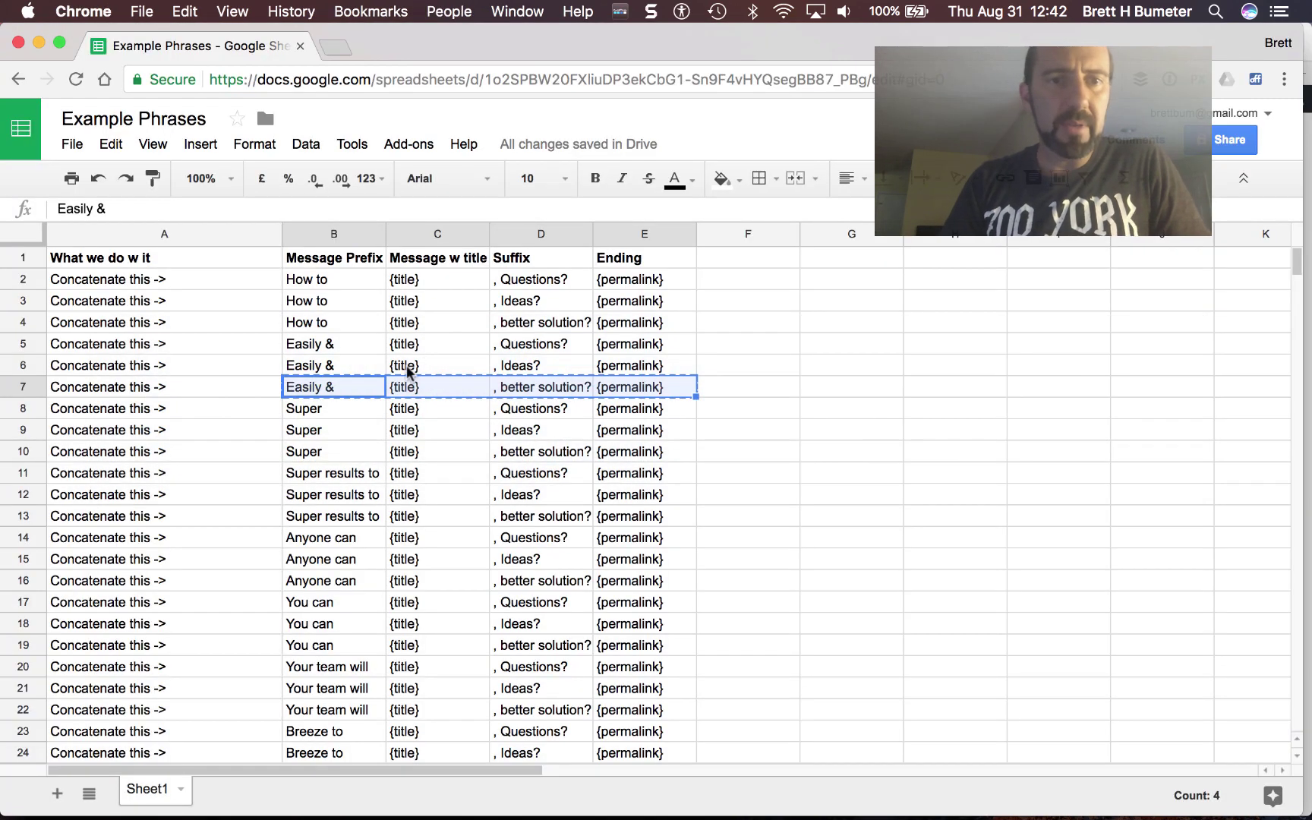
click(361, 410)
key(shift+Right)
key(shift+Right)
key(shift+Right)
key(super+c)
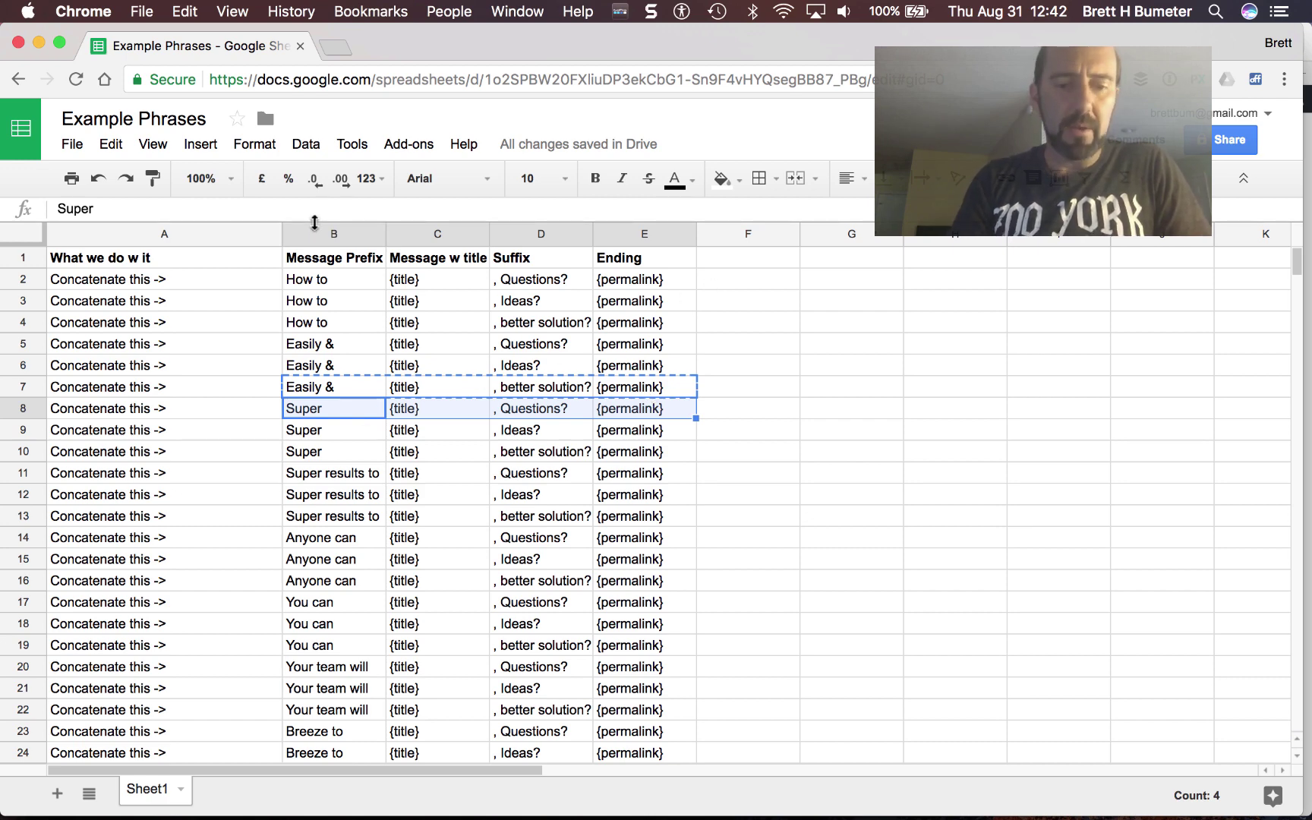
- Return to Safari and replace the message text with the copied phrases, removing the gaps so it reads "Super {title}, Questions?{permalink}"
key(super+Tab)
click(671, 302)
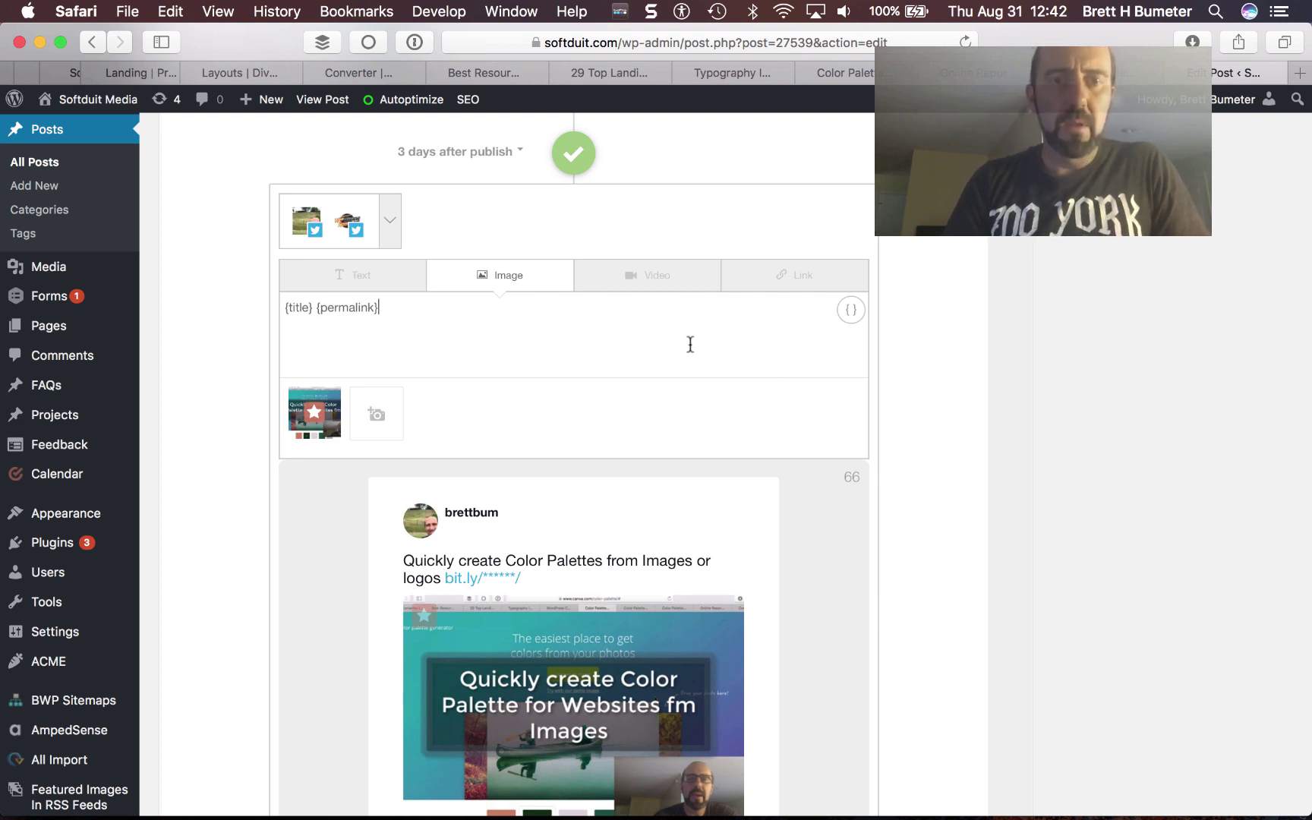
key(super+a)
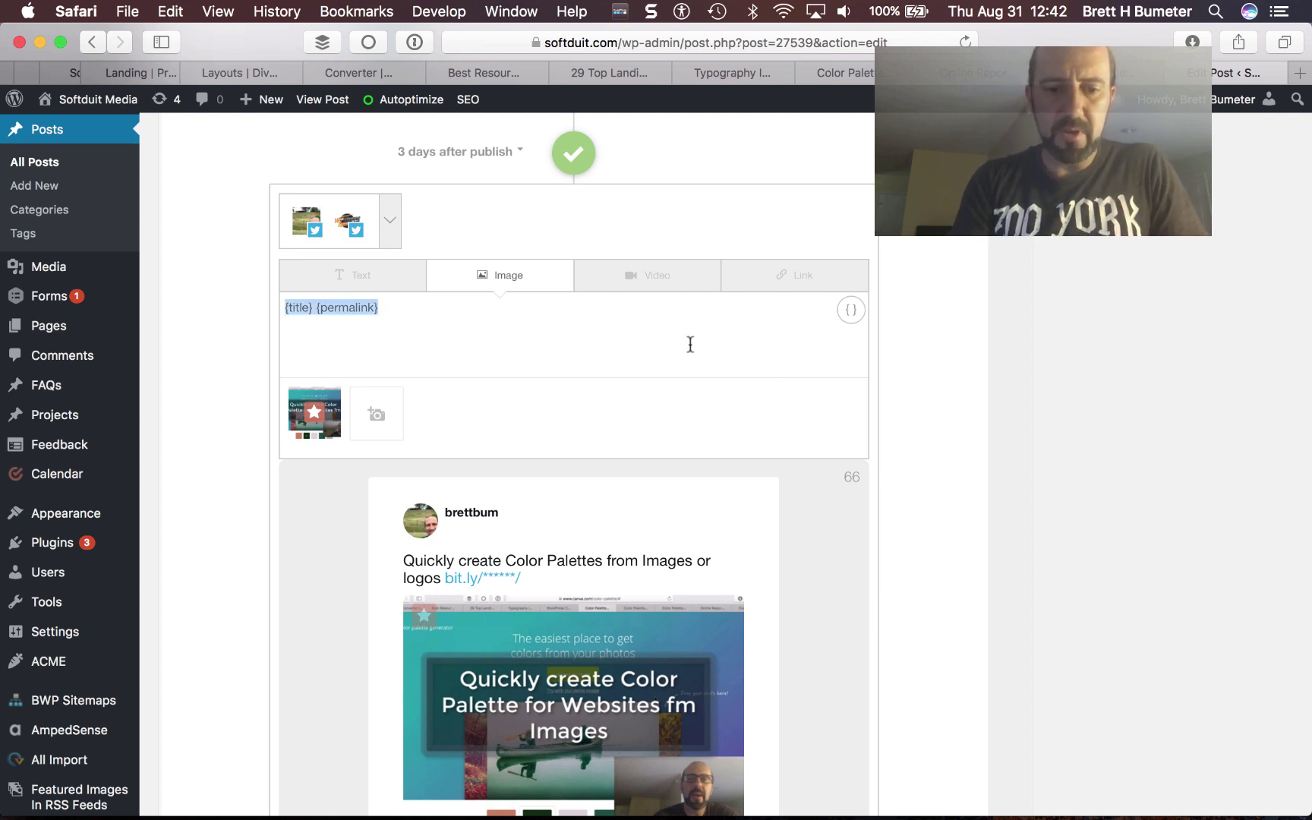
key(super+v)
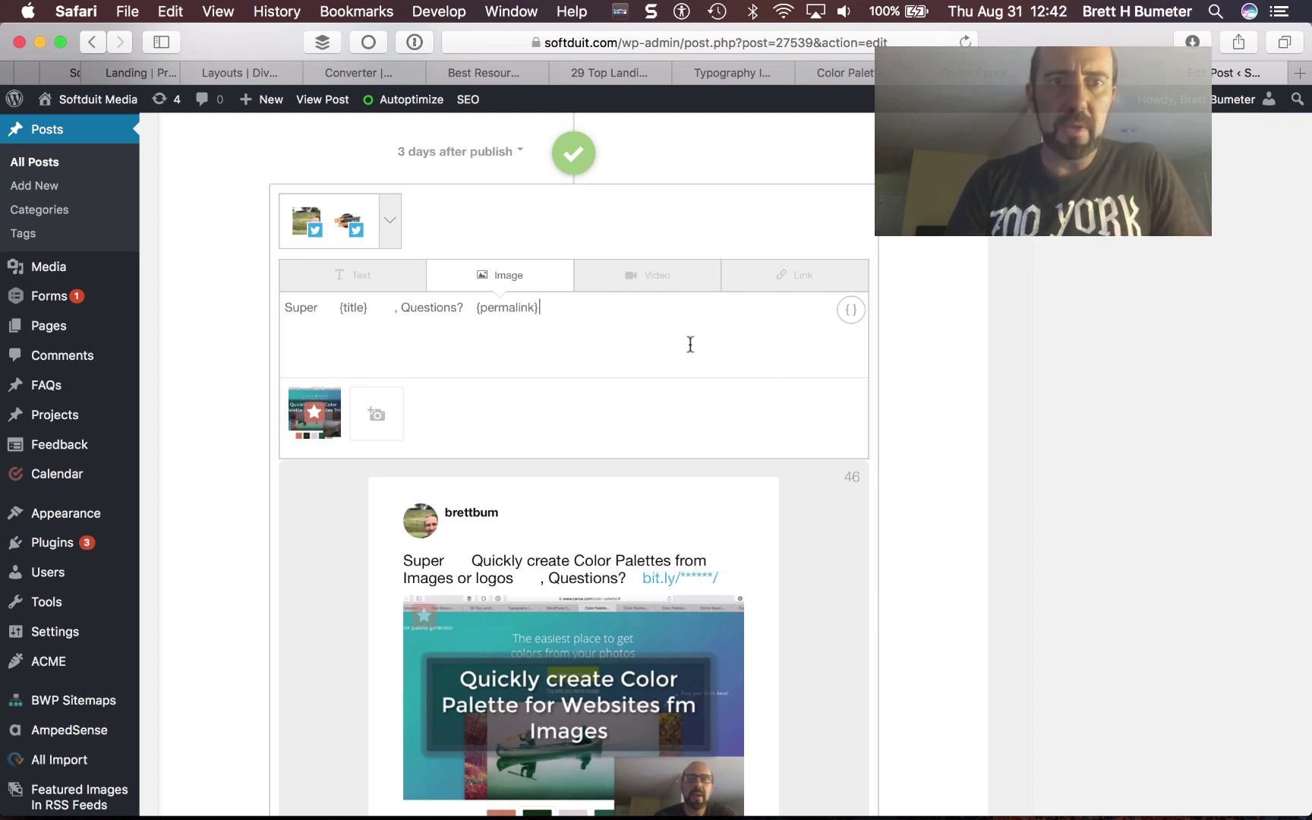
click(476, 306)
key(BackSpace)
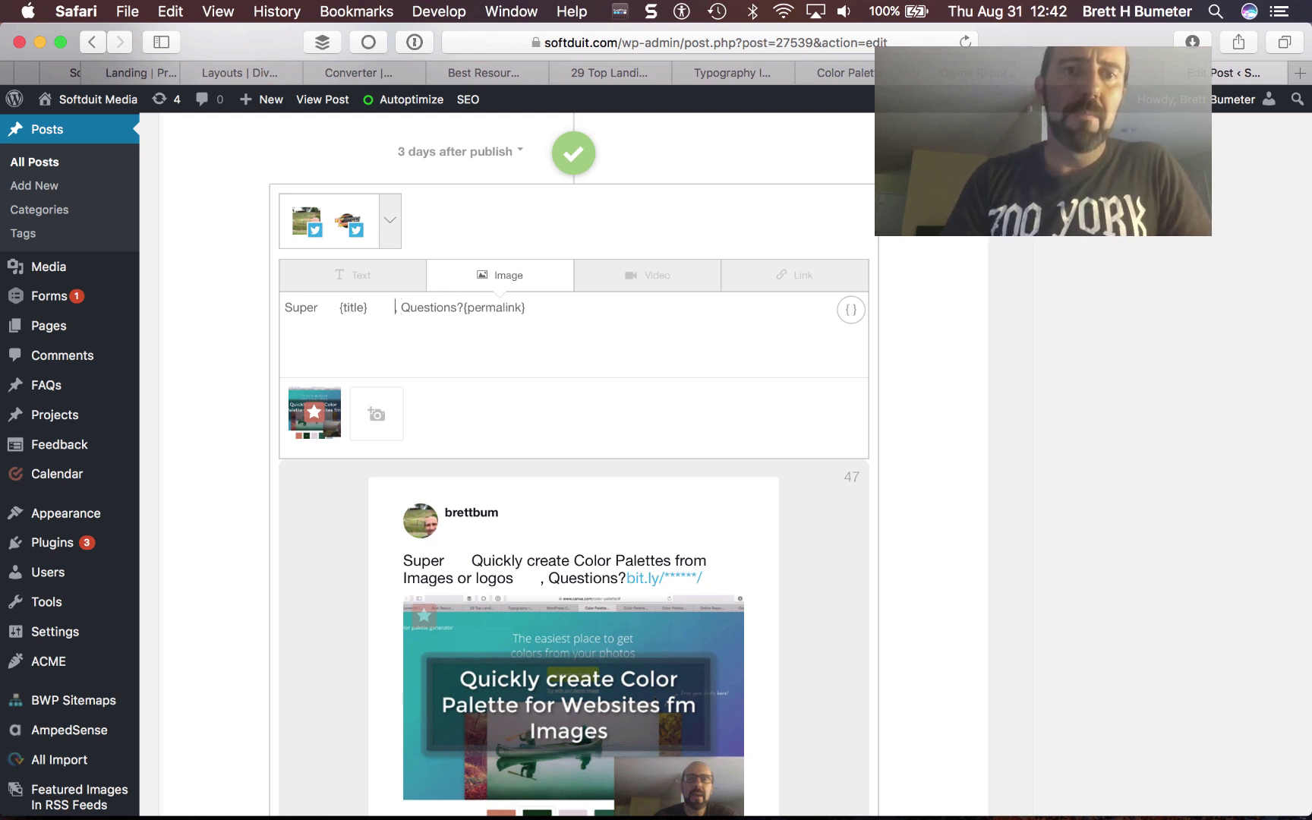
key(BackSpace)
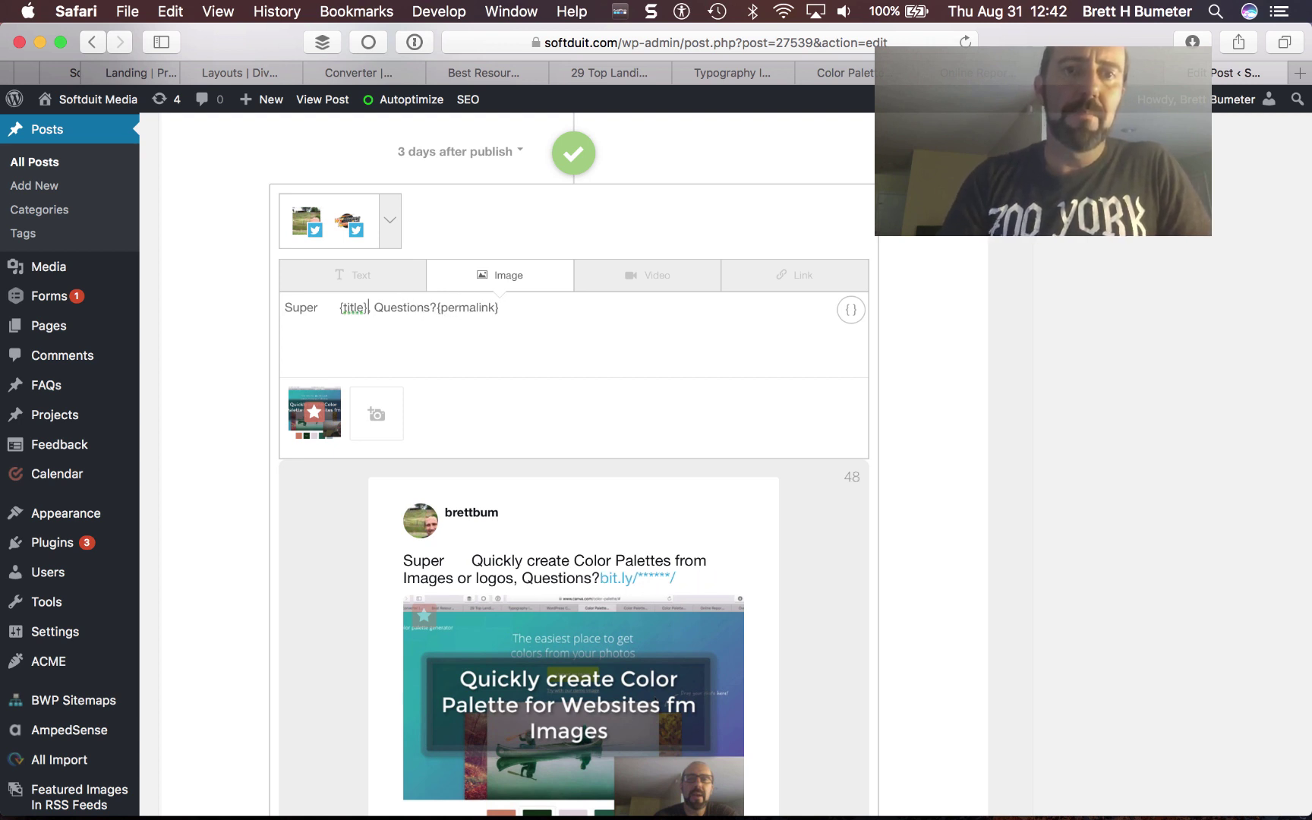
click(338, 305)
key(BackSpace)
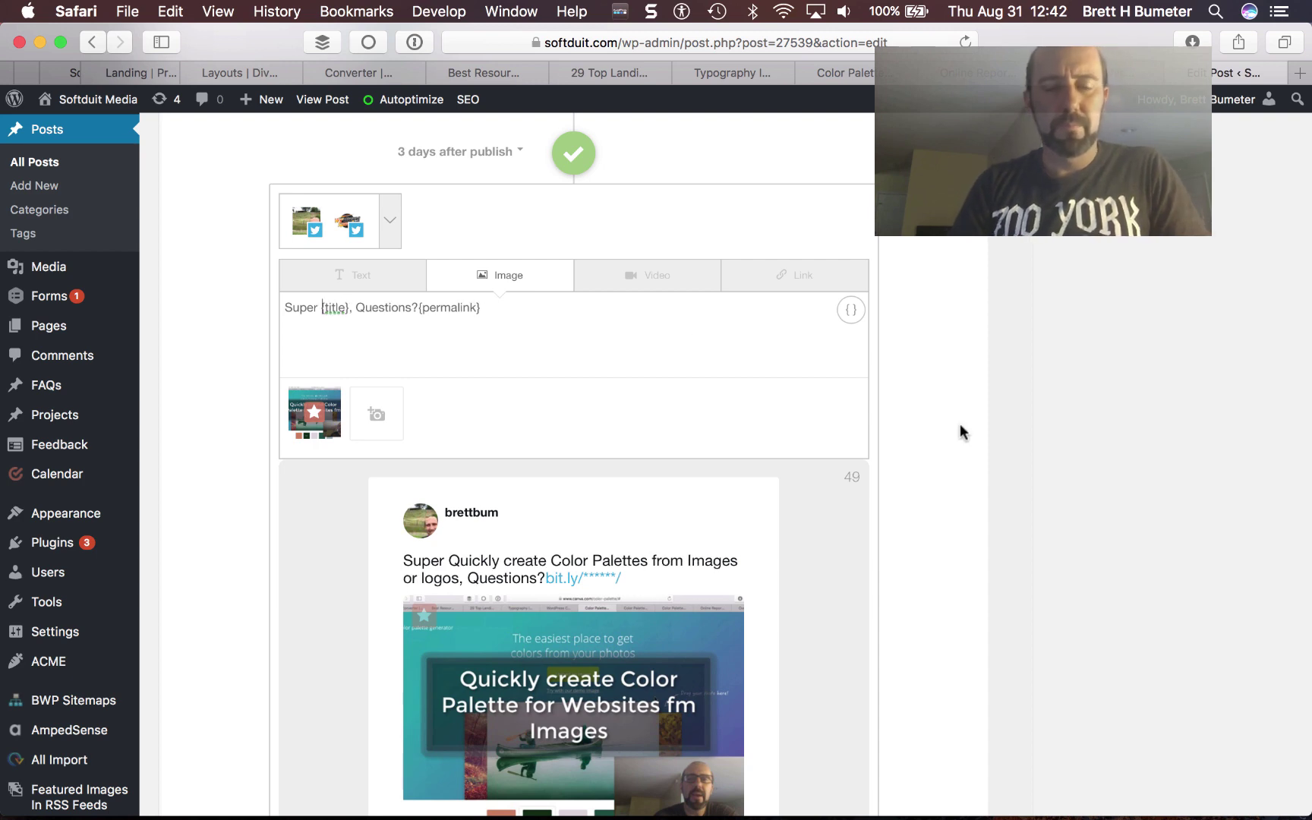
scroll(959, 431, down, 3)
scroll(960, 432, up, 2)
scroll(960, 431, down, 8)
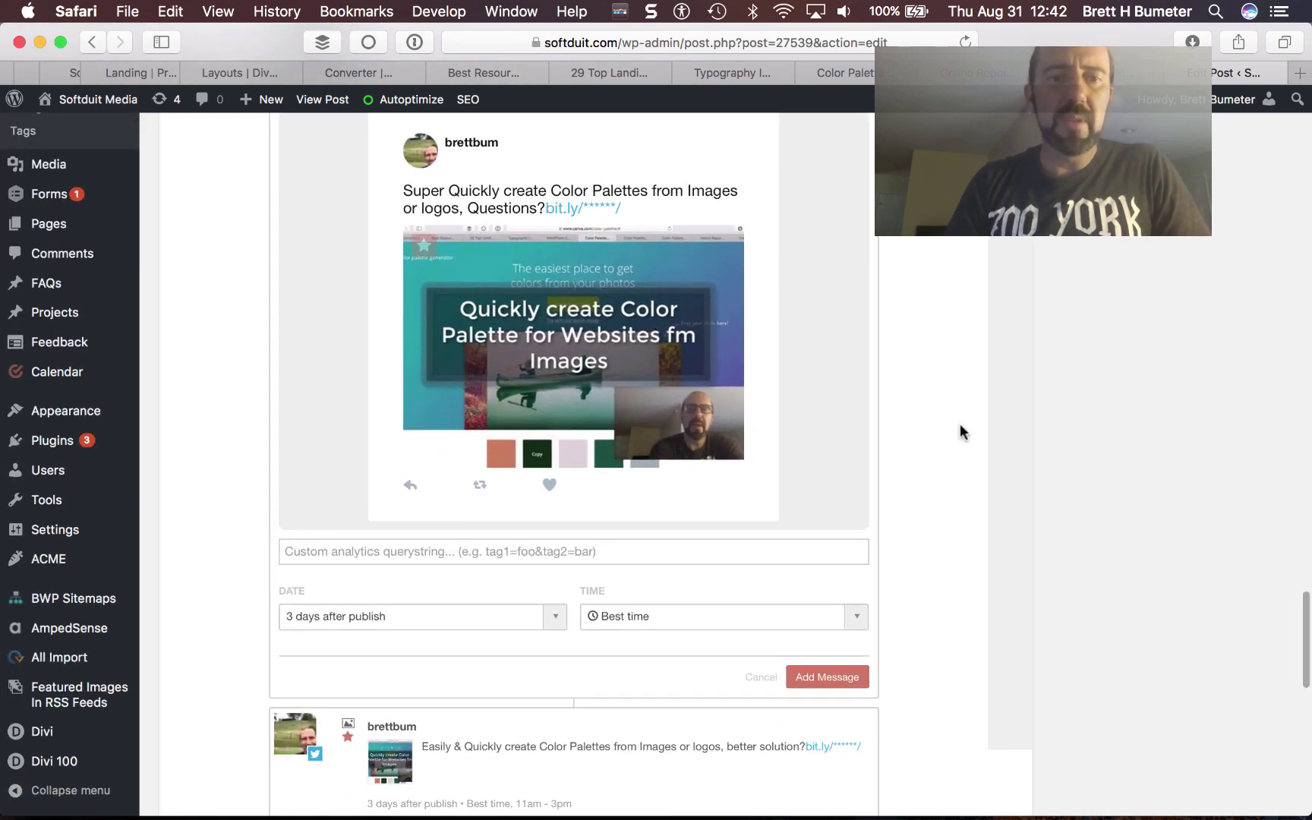
- Schedule the "Super {title}, Questions?{permalink}" message for 5 days after publish at the best time between 3pm and 7pm, and add it
click(556, 621)
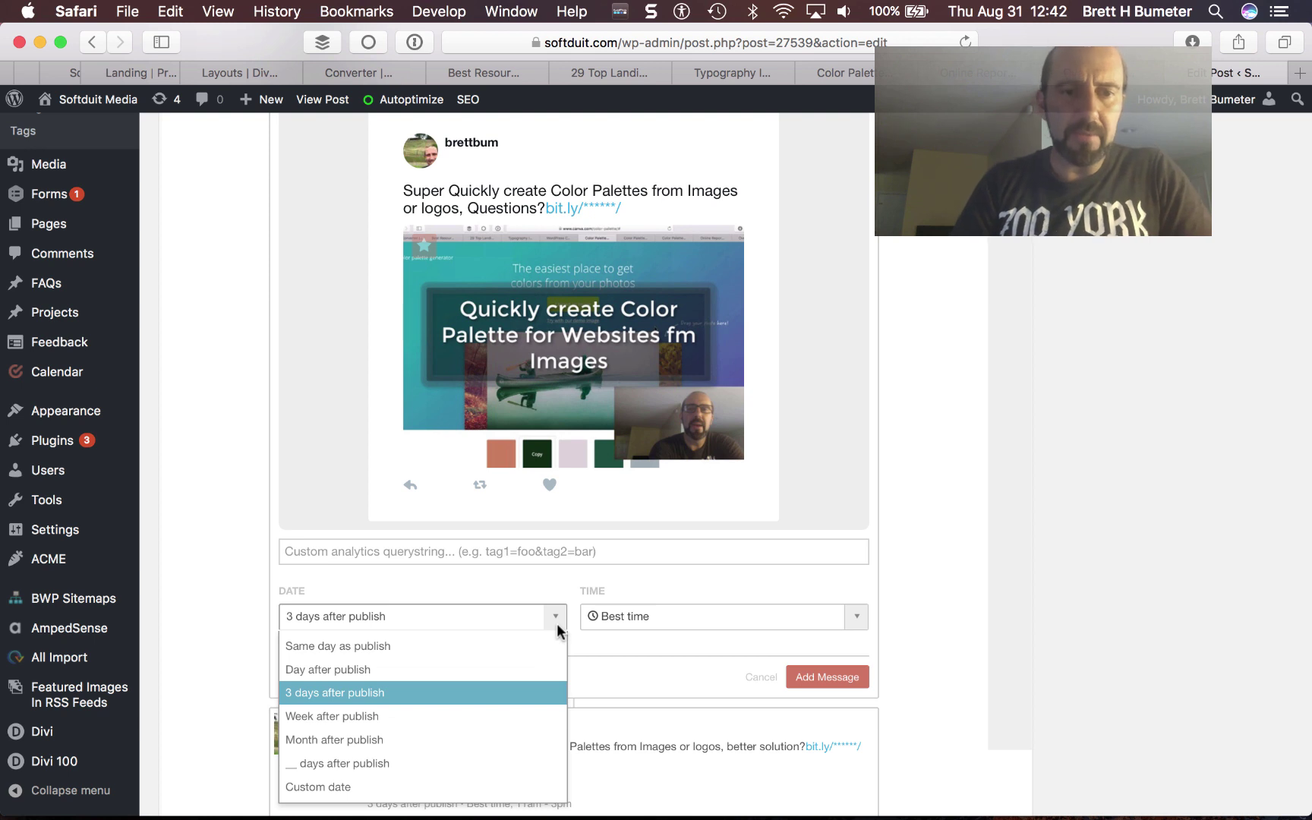
click(503, 764)
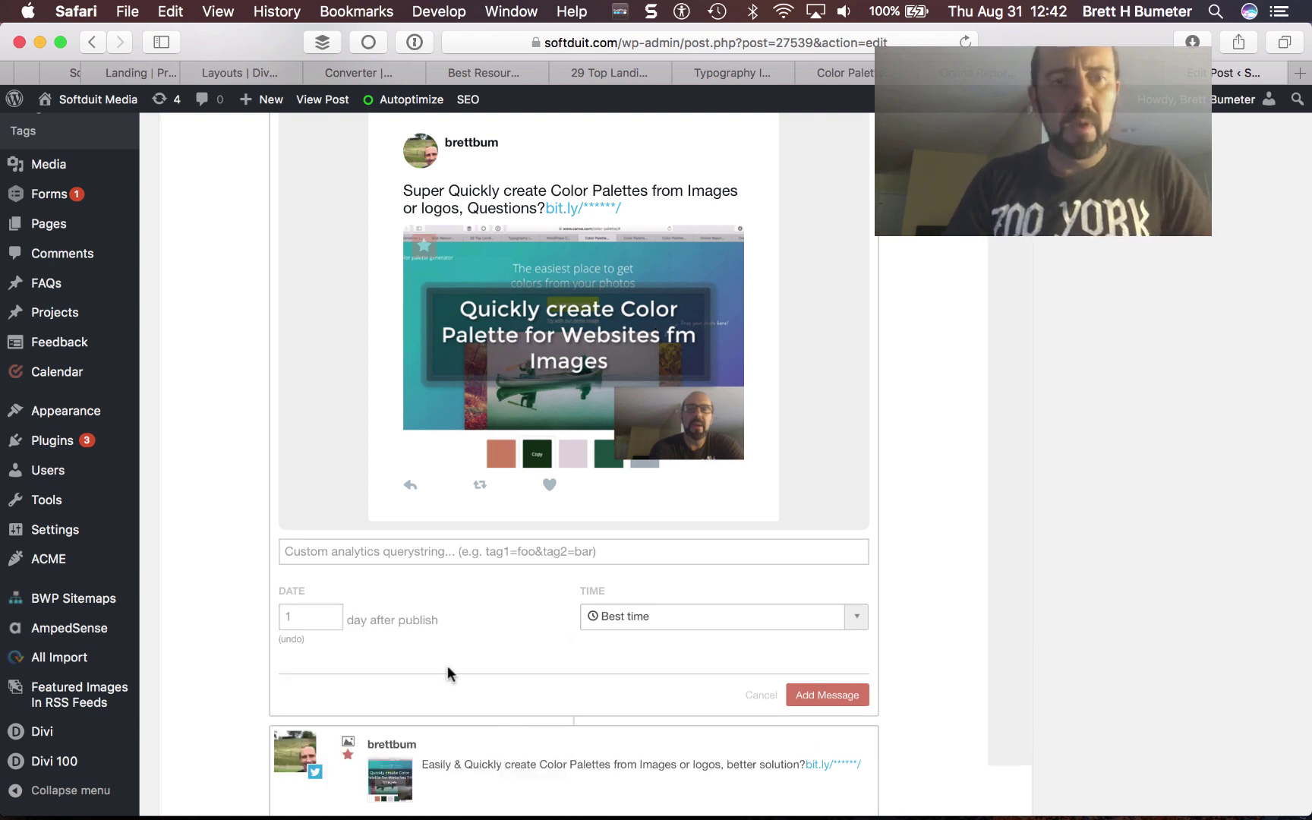
text(5)
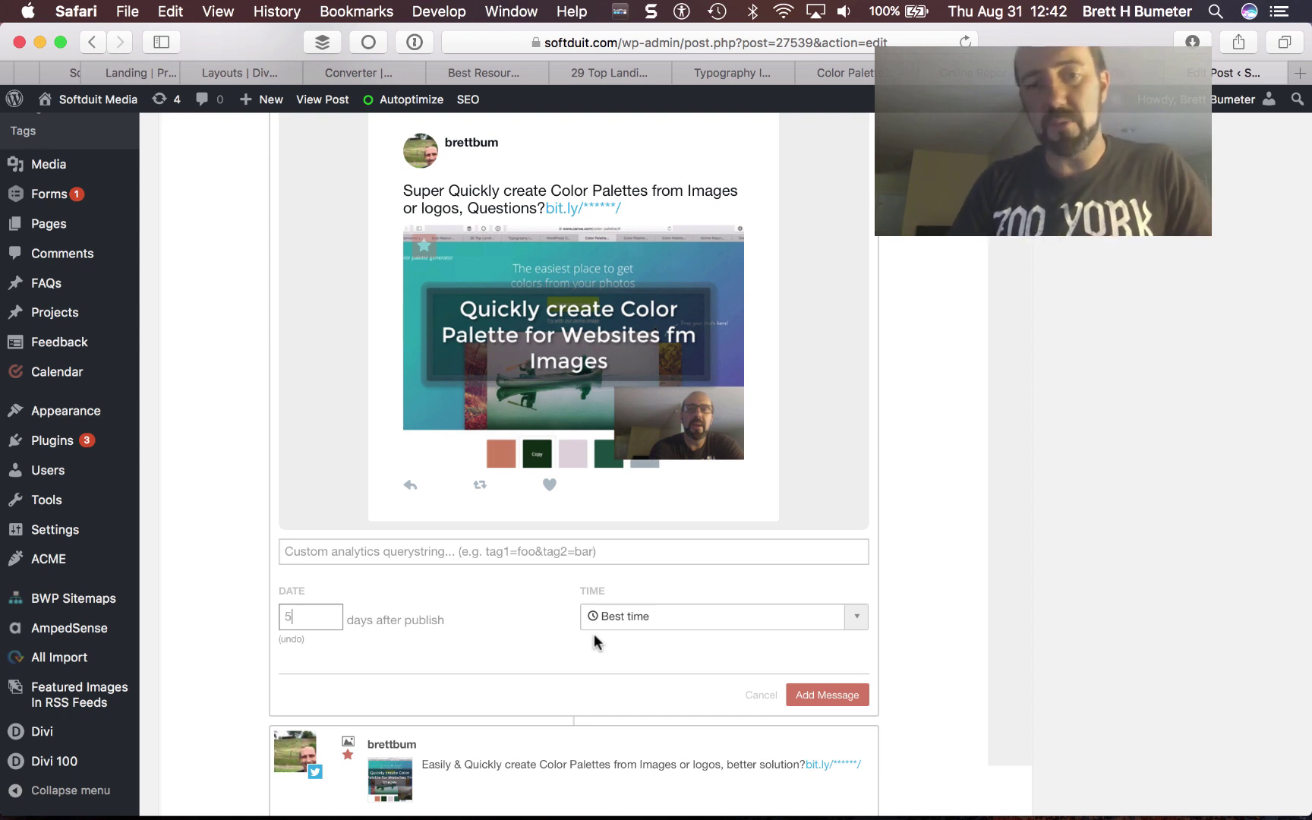
click(691, 616)
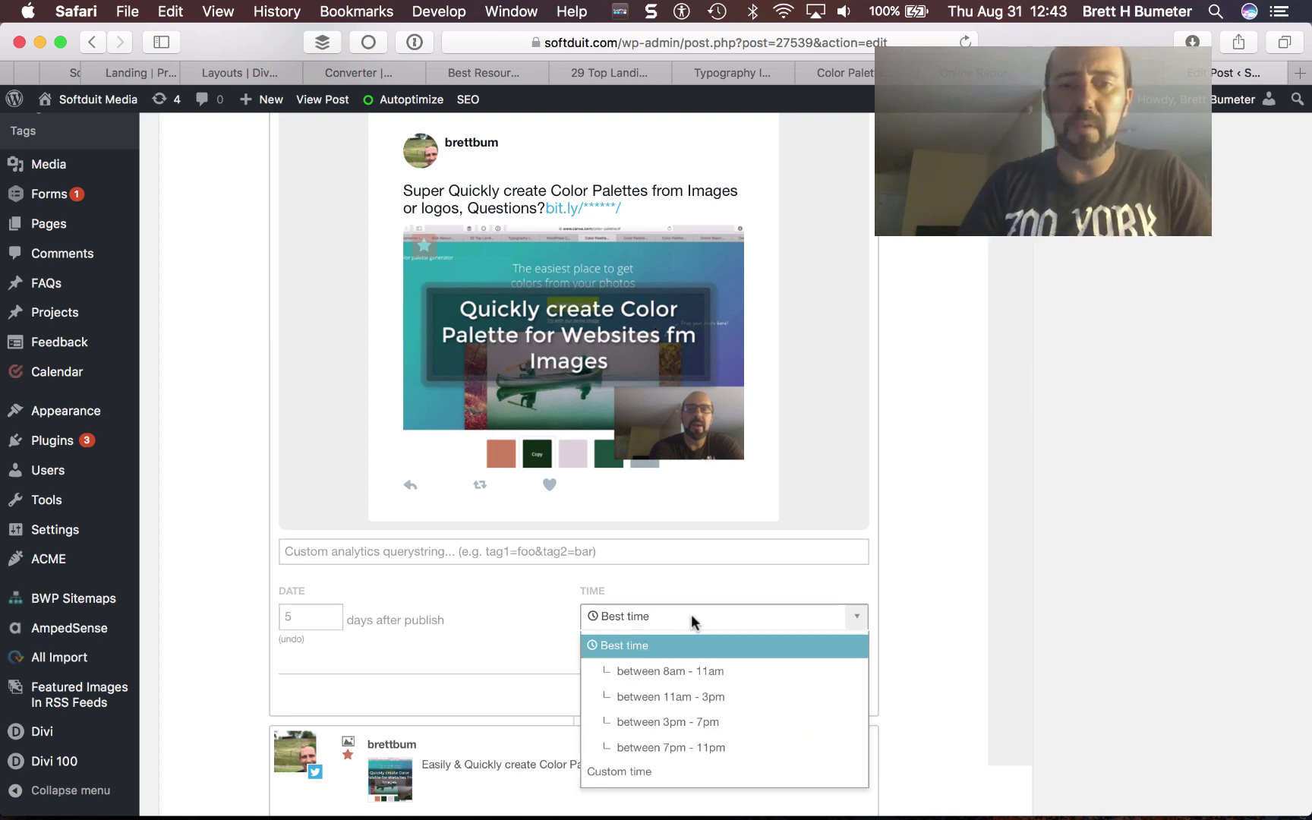
click(737, 721)
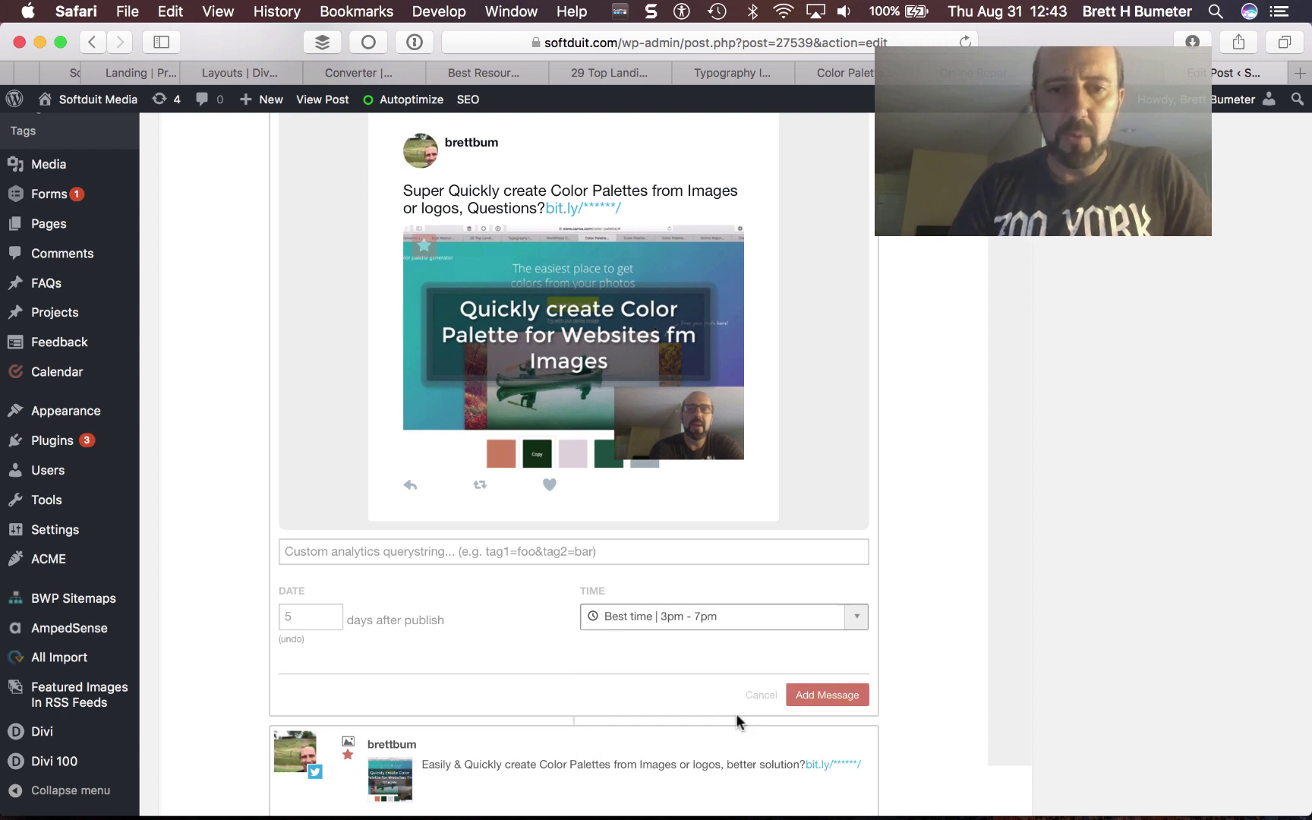
scroll(961, 652, down, 4)
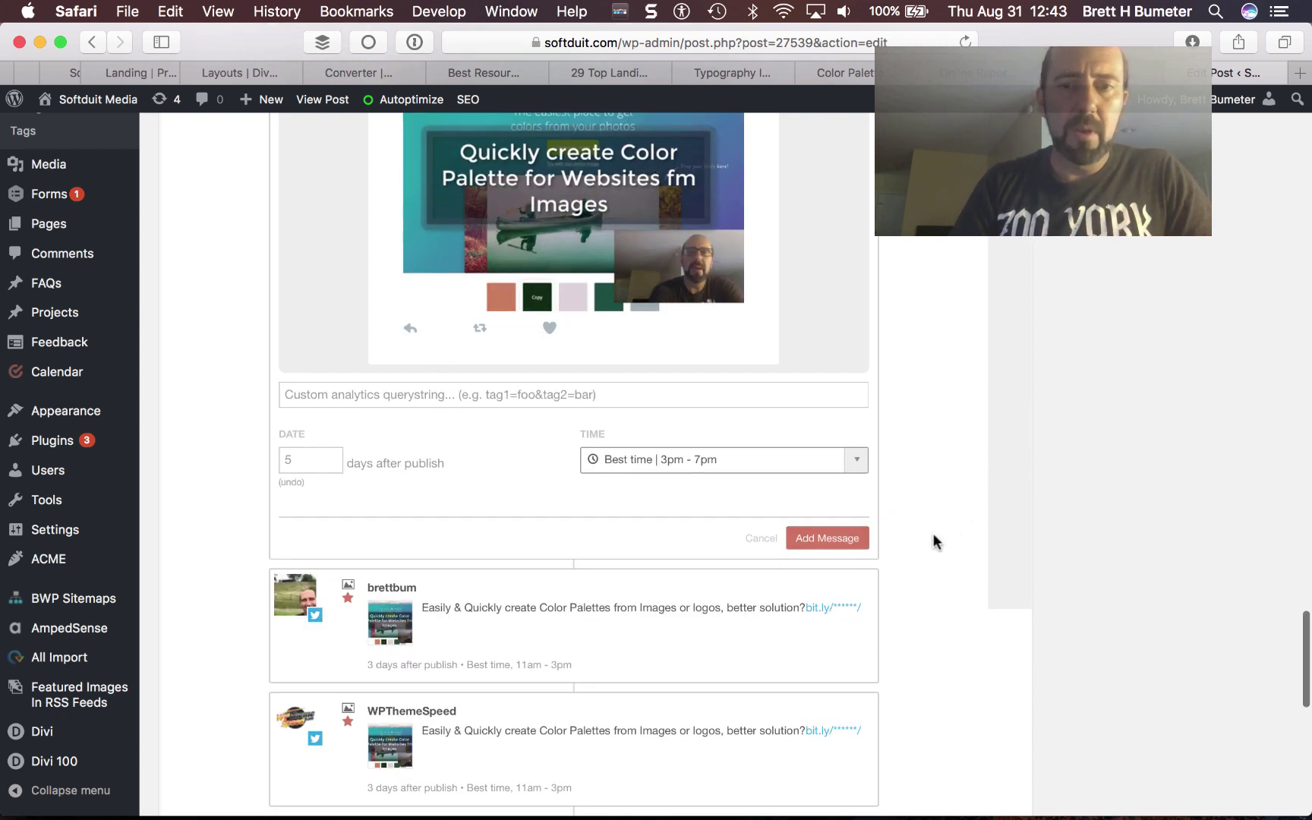
click(828, 539)
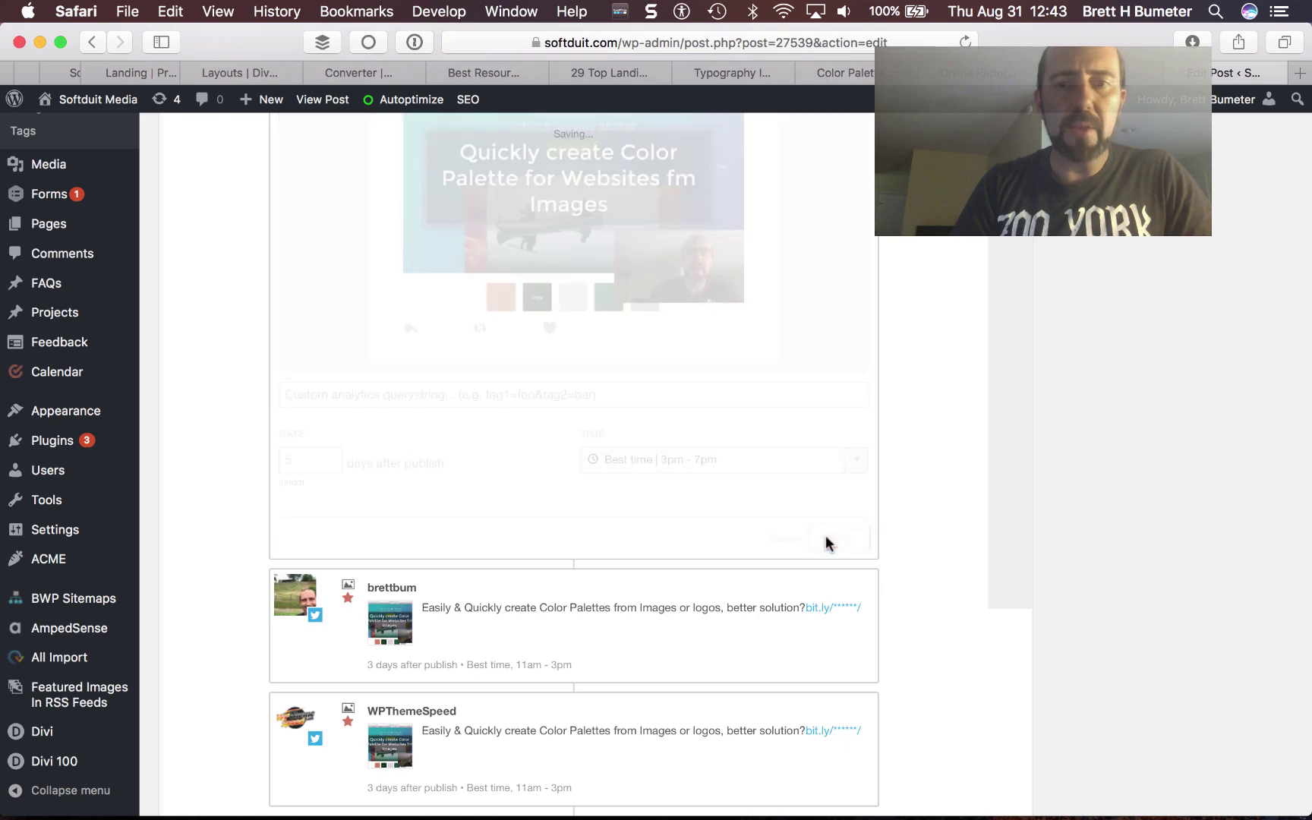
- Review the scheduled campaign messages from the same-day slot through the 5-days-after-publish slot
scroll(828, 545, up, 15)
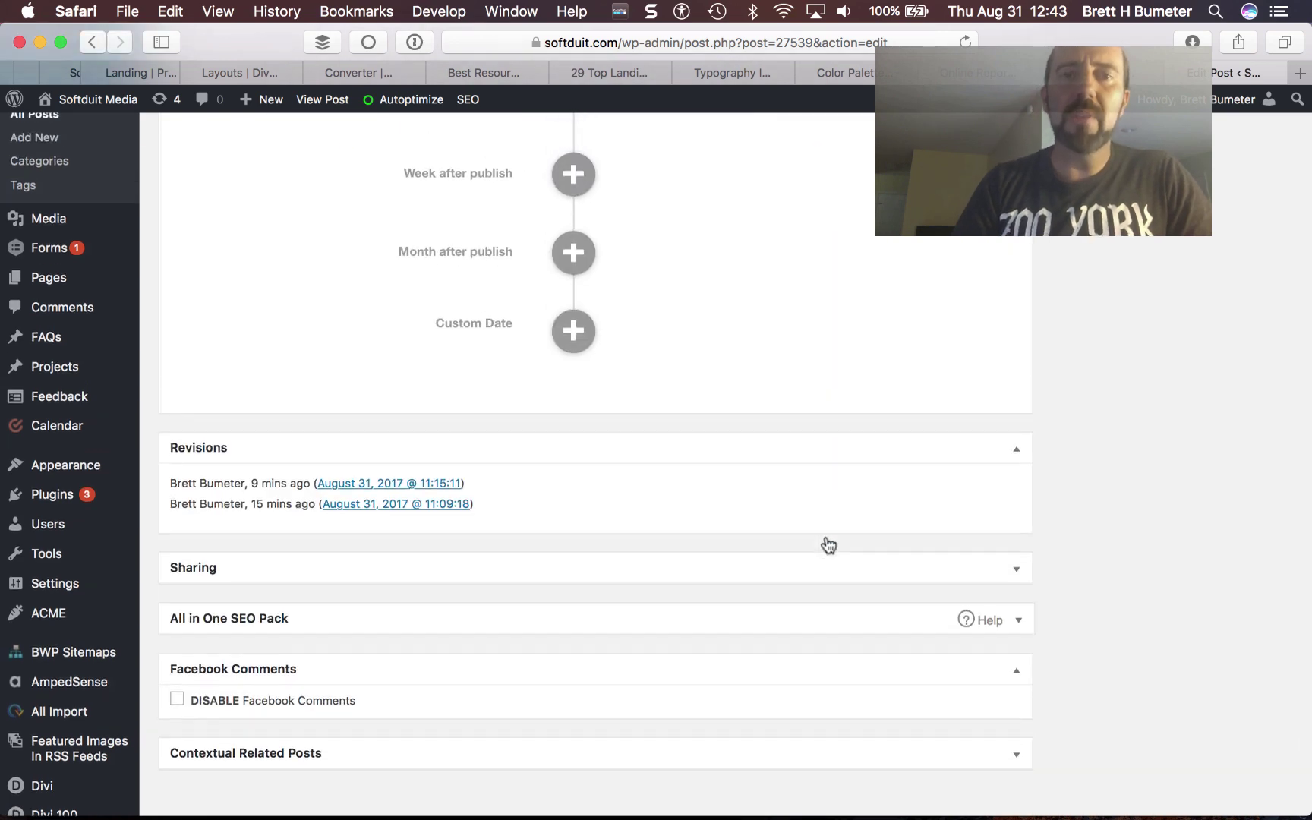
scroll(827, 545, up, 15)
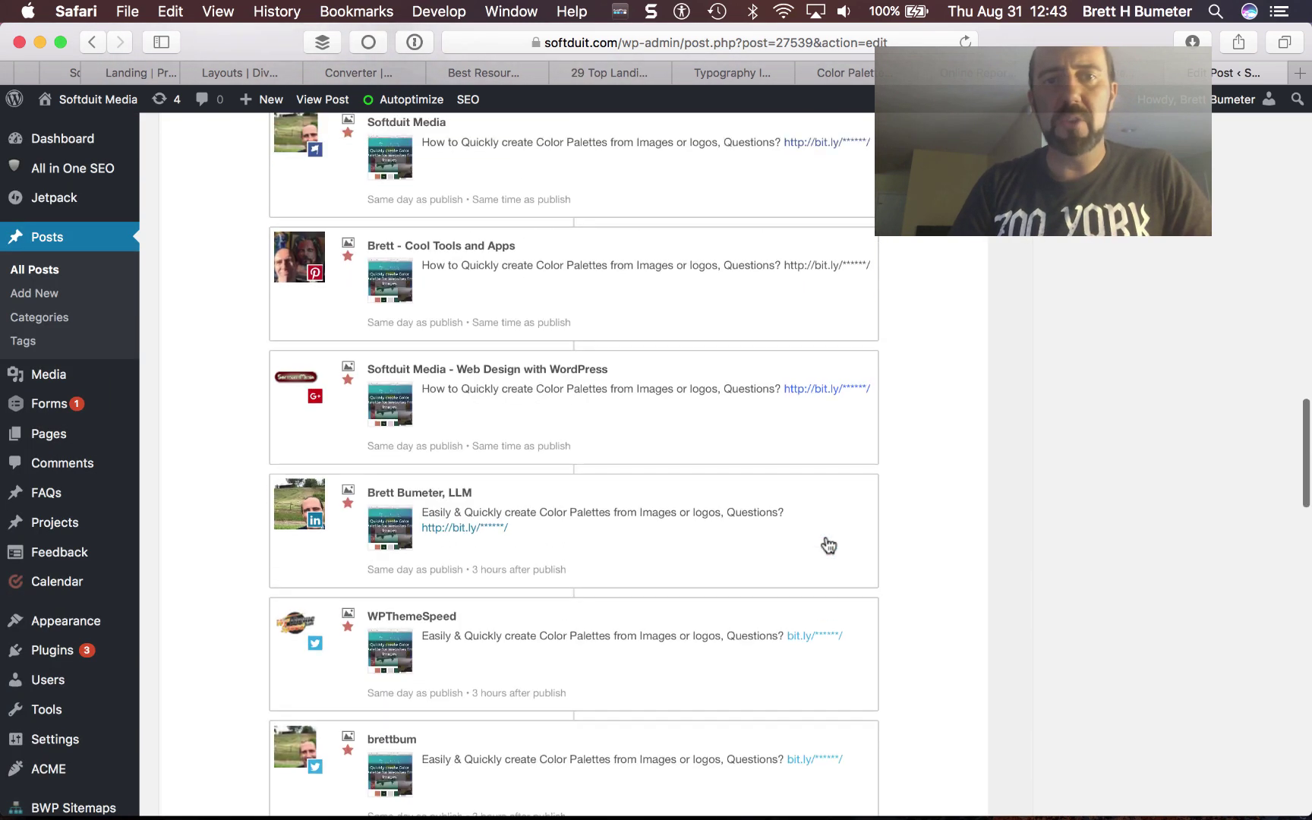
scroll(828, 545, up, 5)
scroll(827, 545, down, 20)
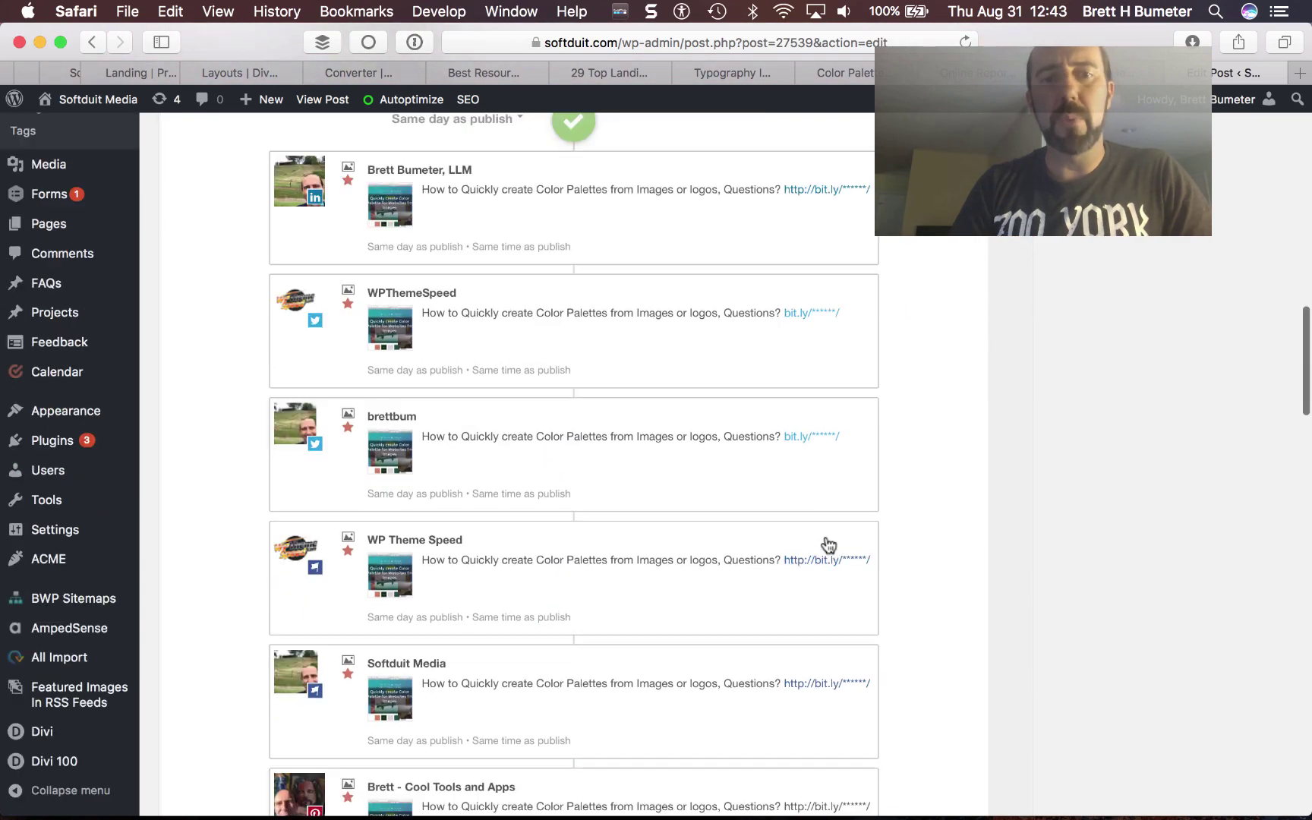
scroll(827, 545, down, 10)
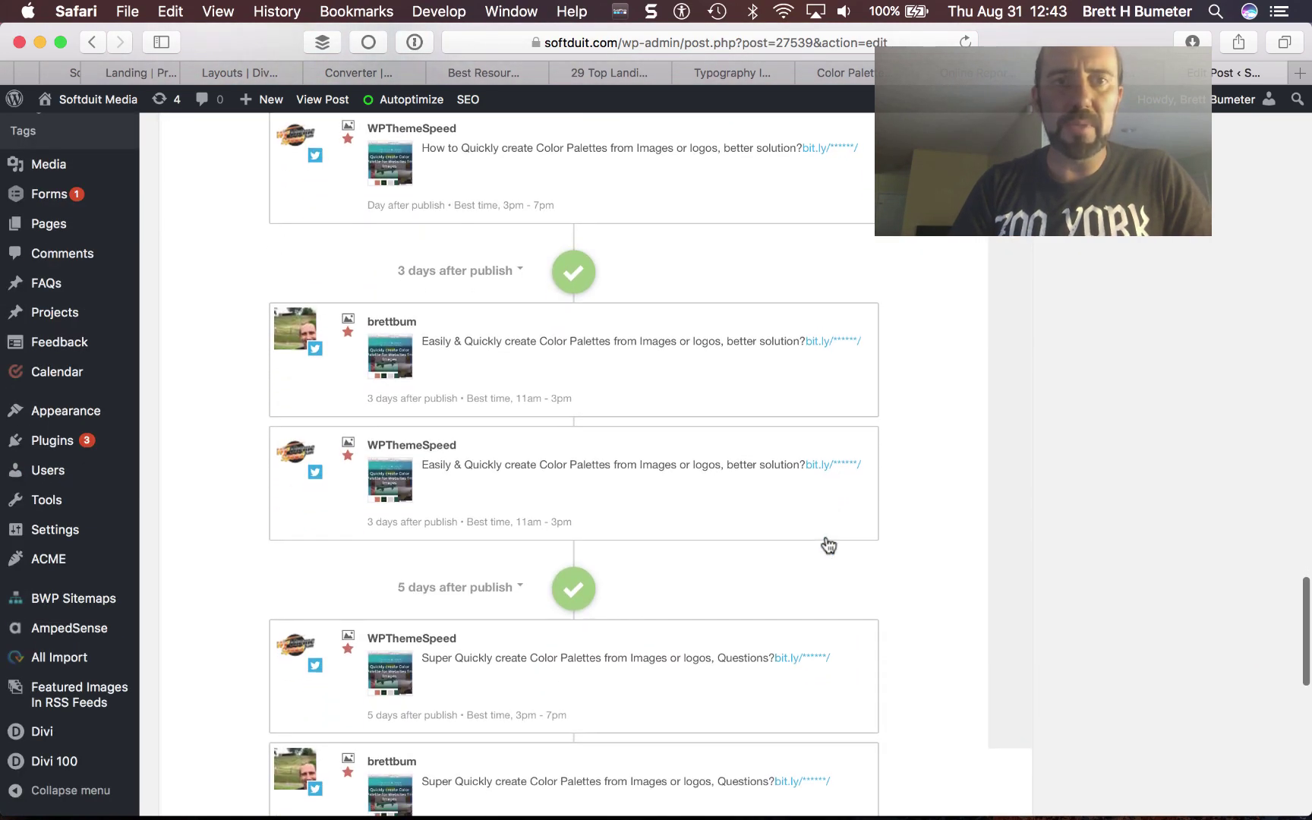
scroll(825, 541, up, 8)
scroll(825, 539, up, 8)
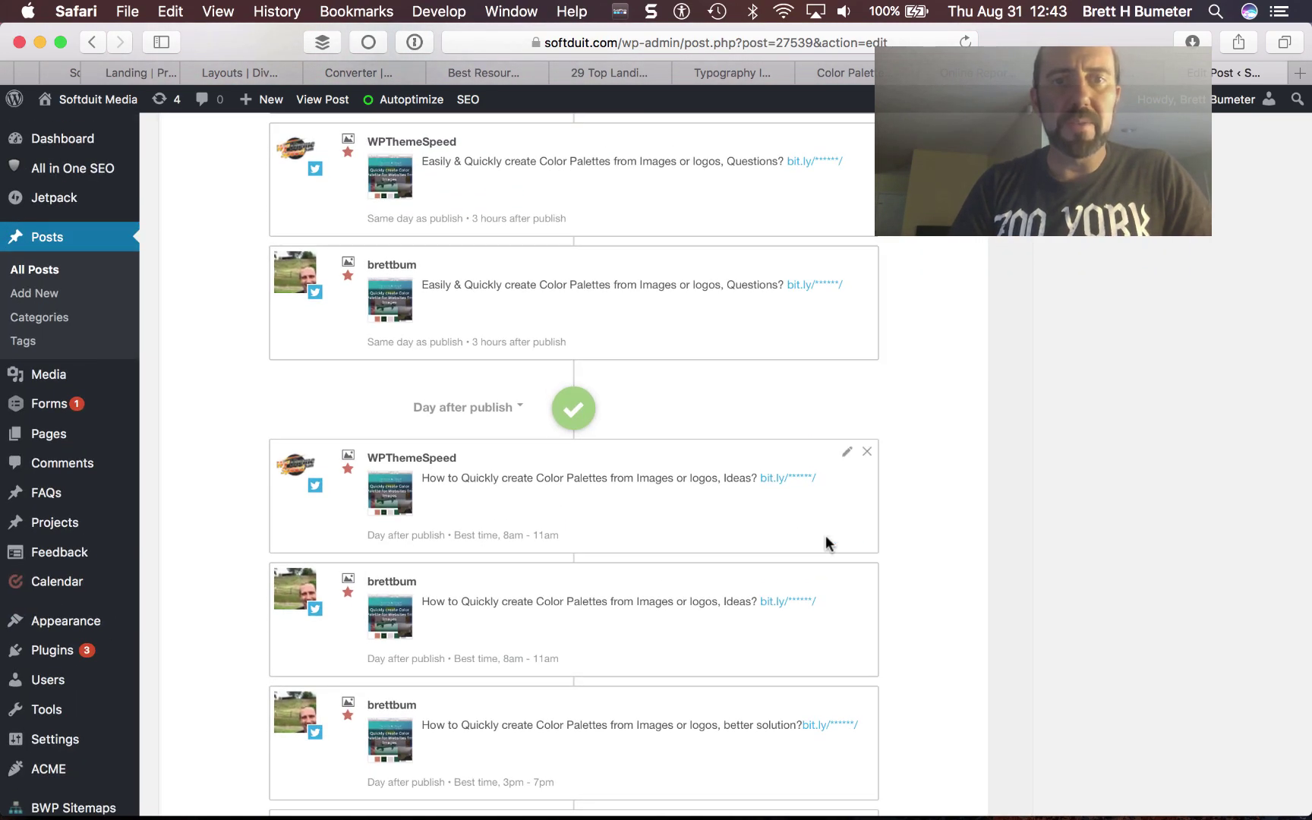
scroll(825, 539, down, 5)
scroll(826, 541, down, 10)
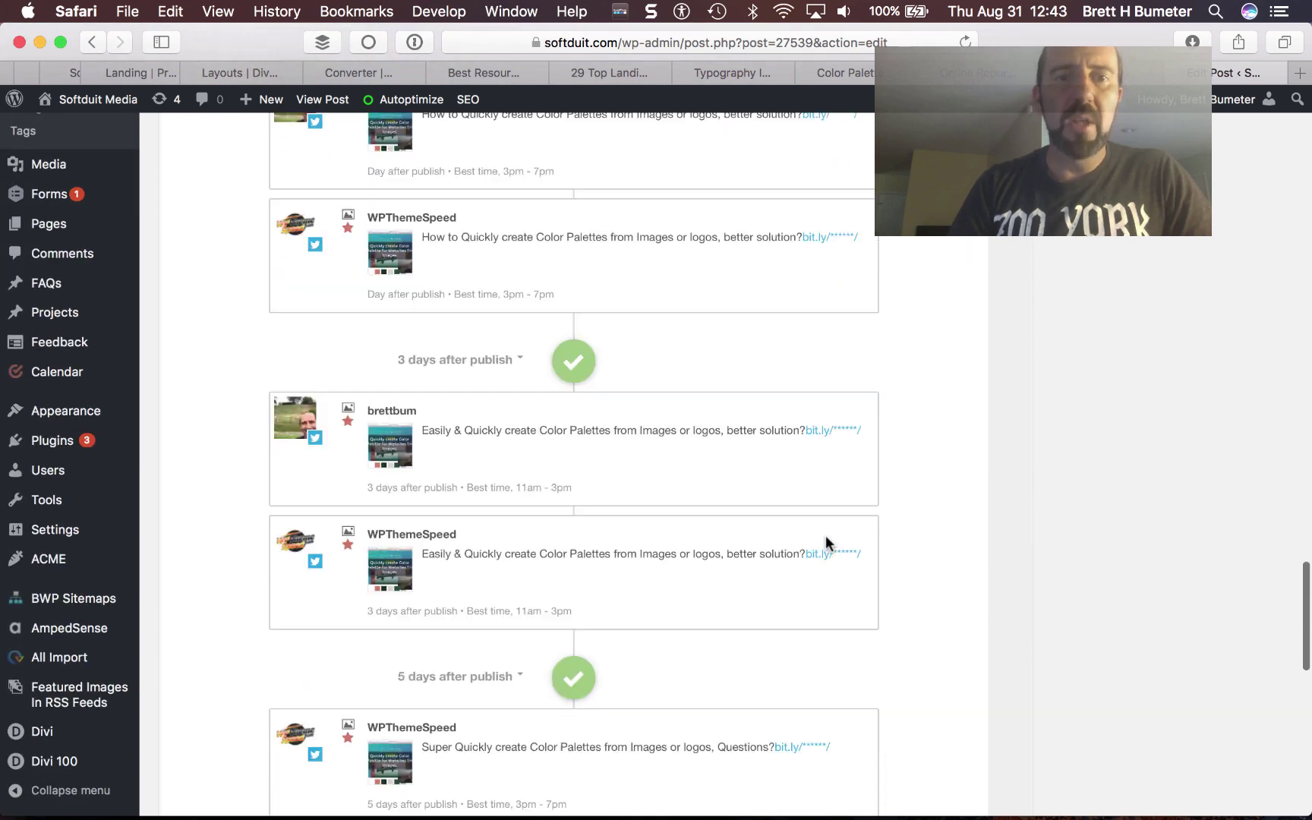
scroll(825, 536, down, 10)
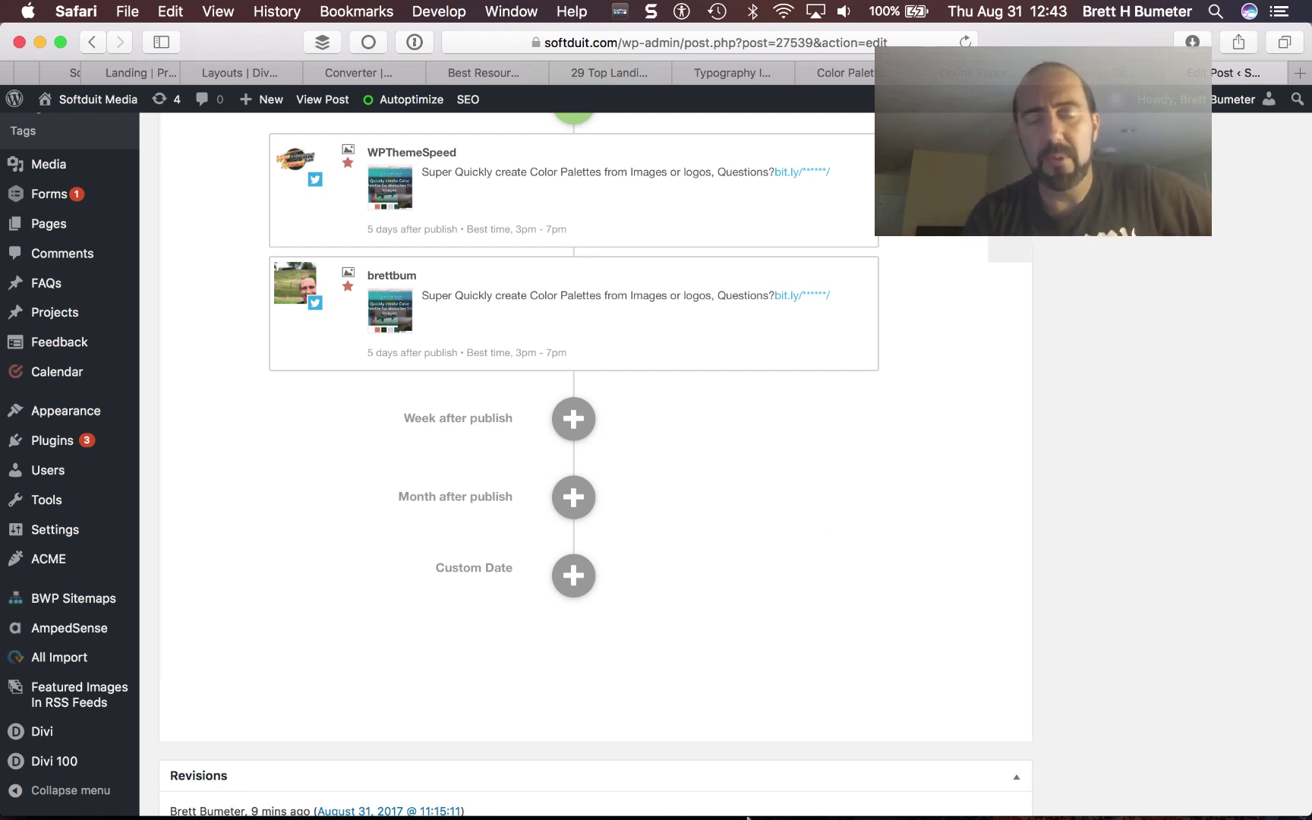
mouse_move(770, 816)
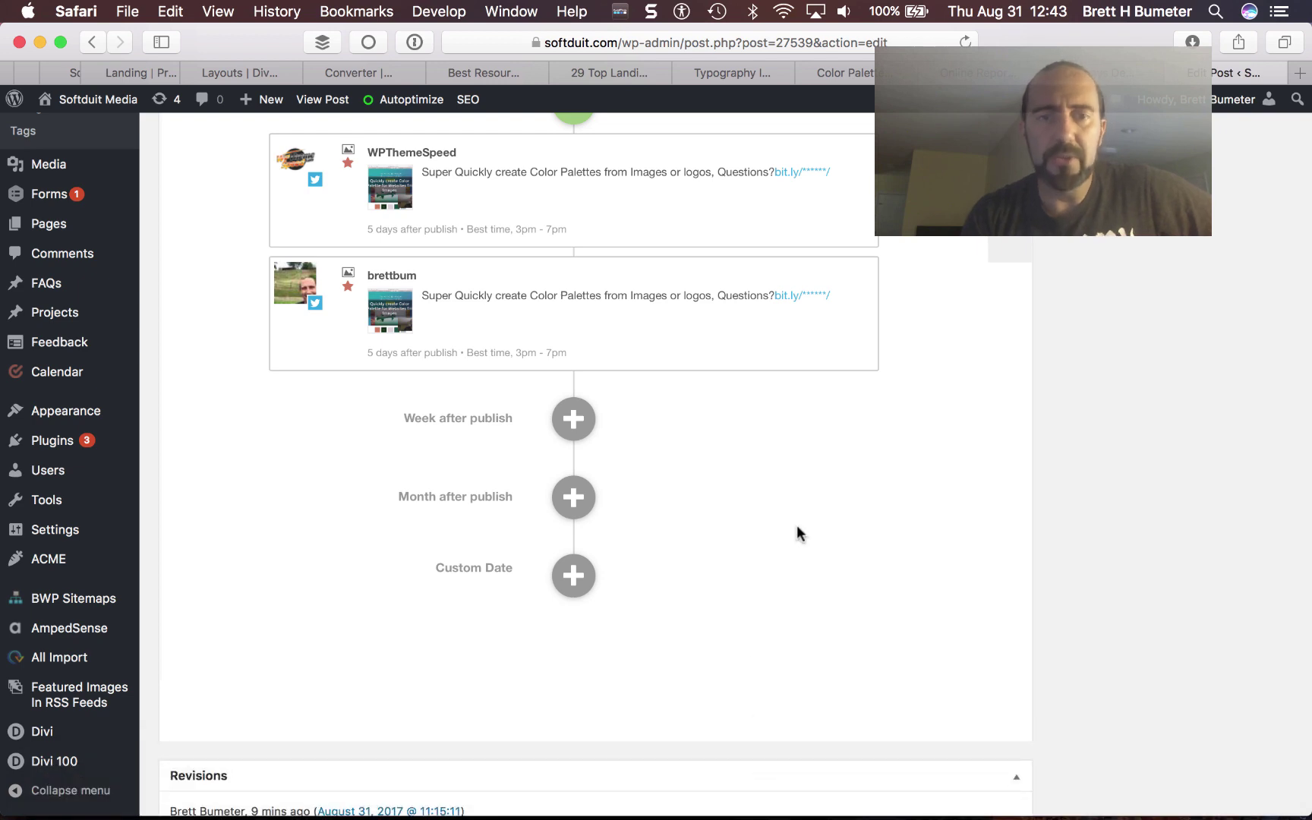
scroll(797, 531, up, 5)
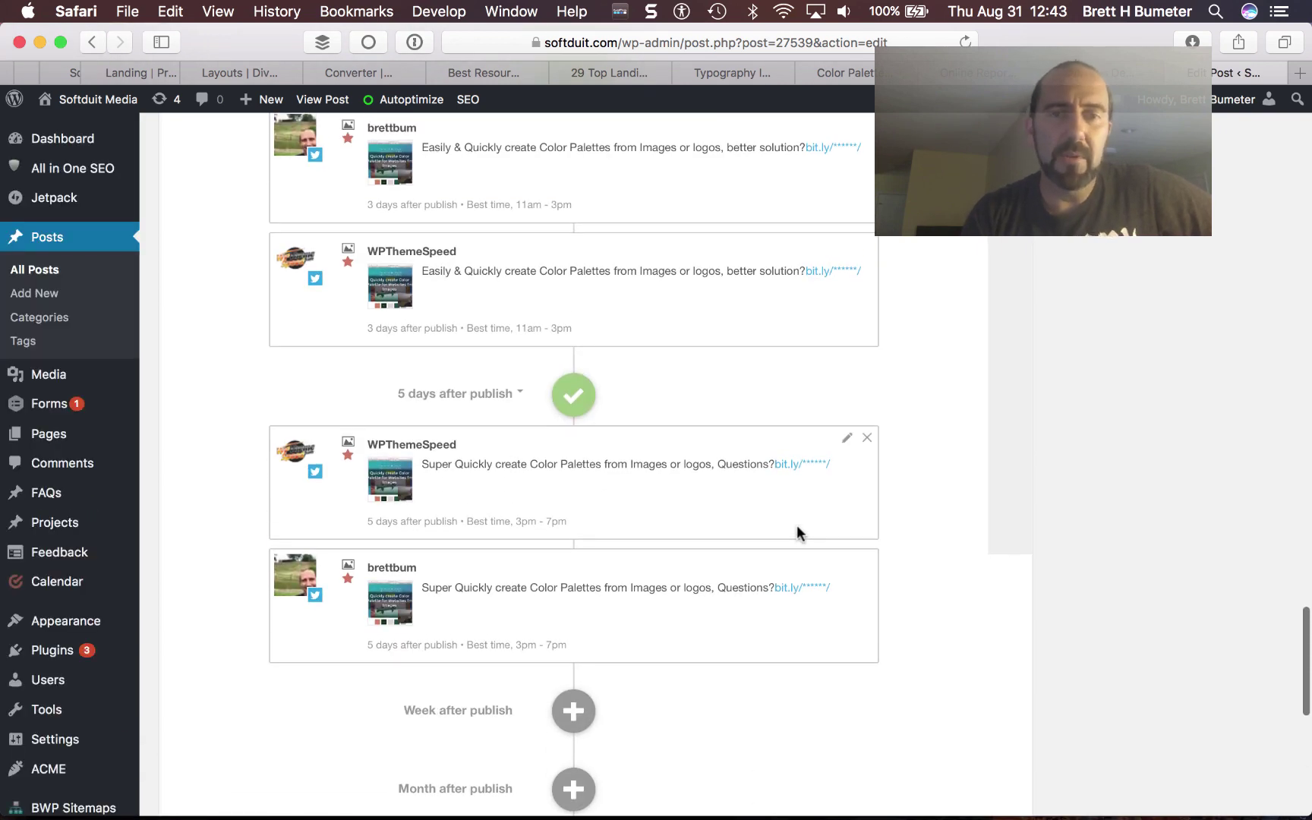
scroll(797, 529, up, 10)
scroll(796, 529, up, 10)
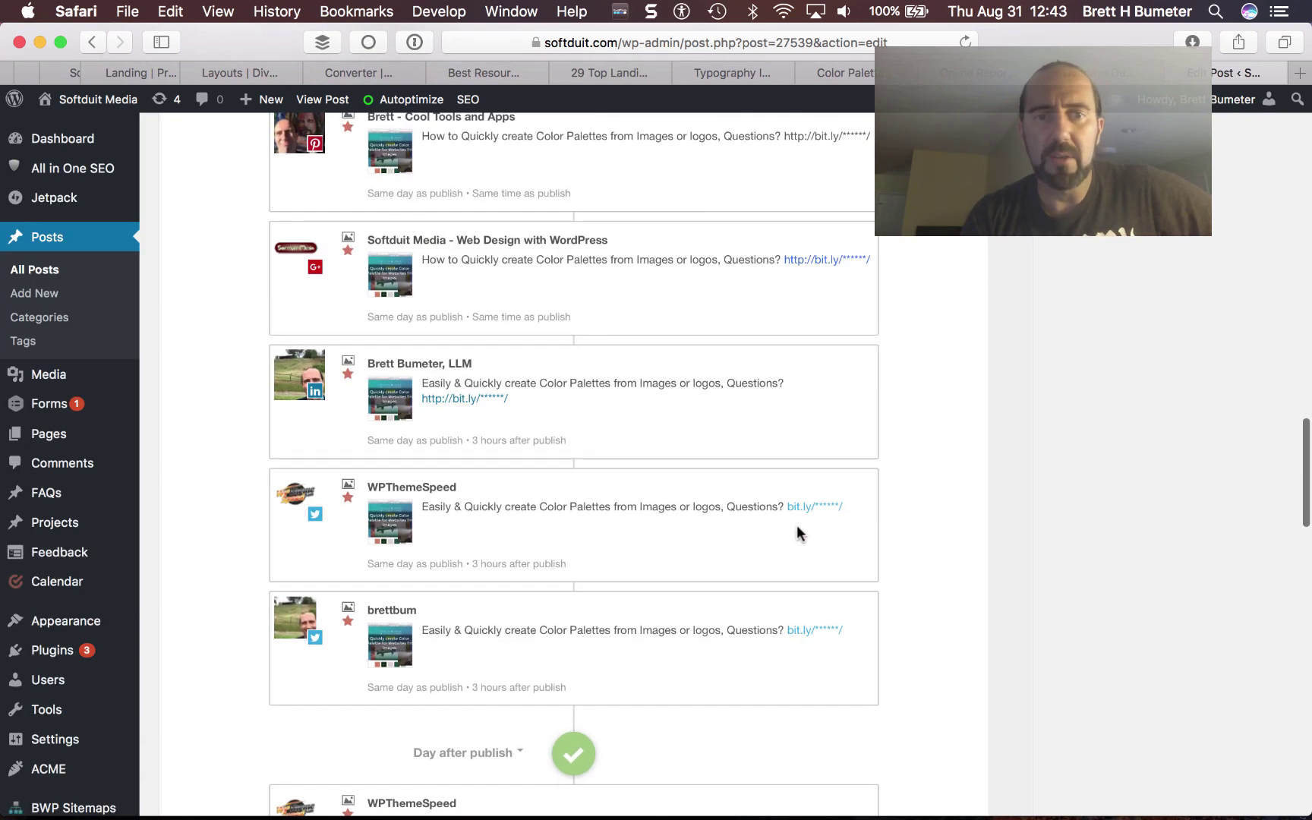
scroll(797, 529, down, 20)
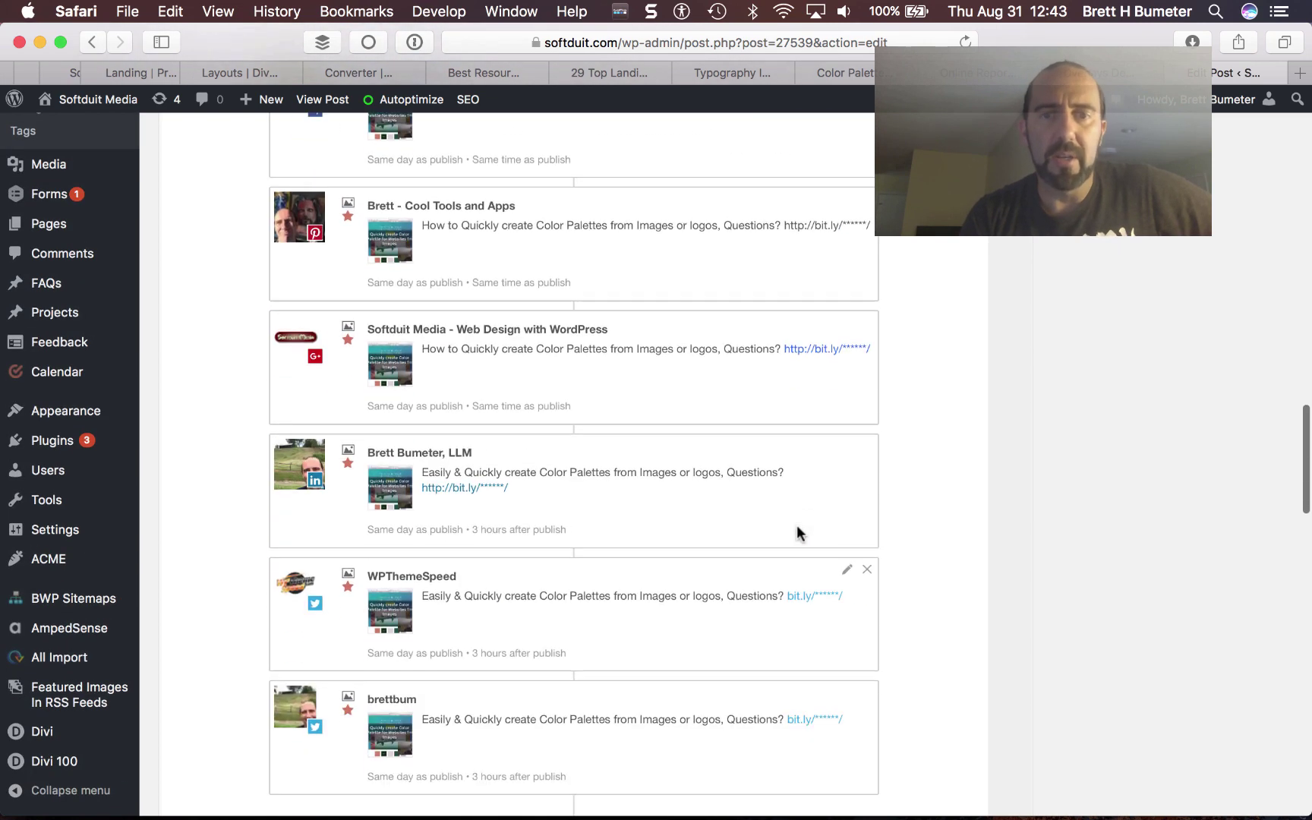
scroll(797, 533, down, 5)
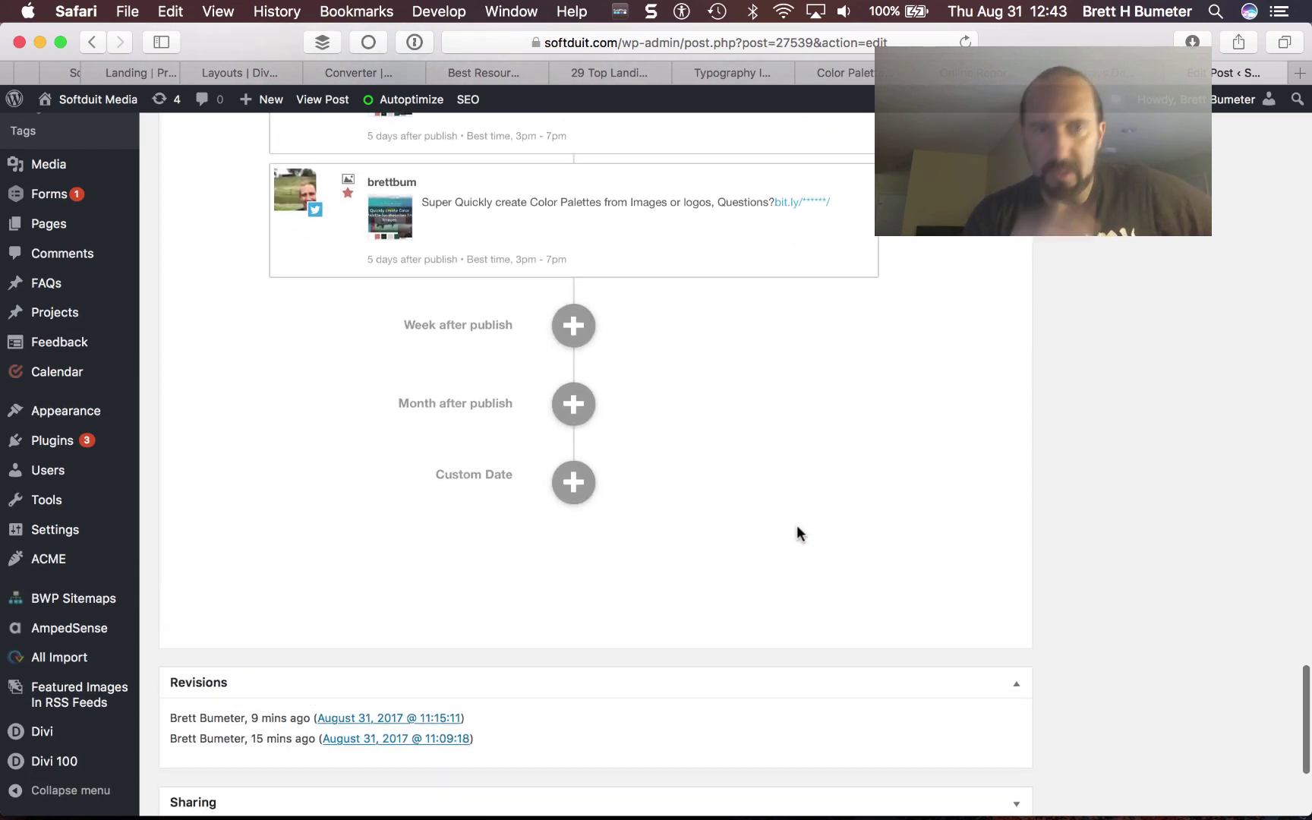
- Start a message in the week-after-publish slot and assign it to the personal Twitter profile
click(574, 325)
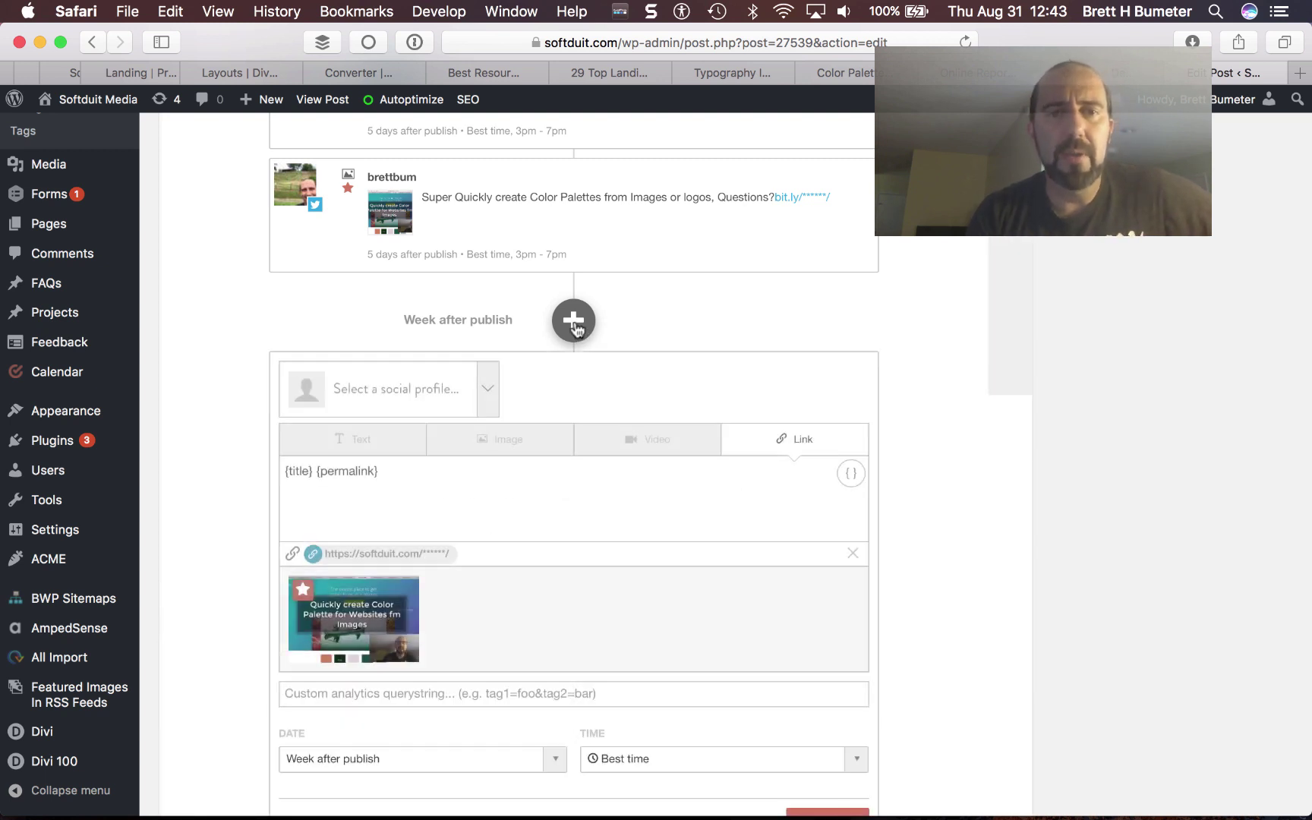
click(488, 388)
click(588, 413)
click(498, 409)
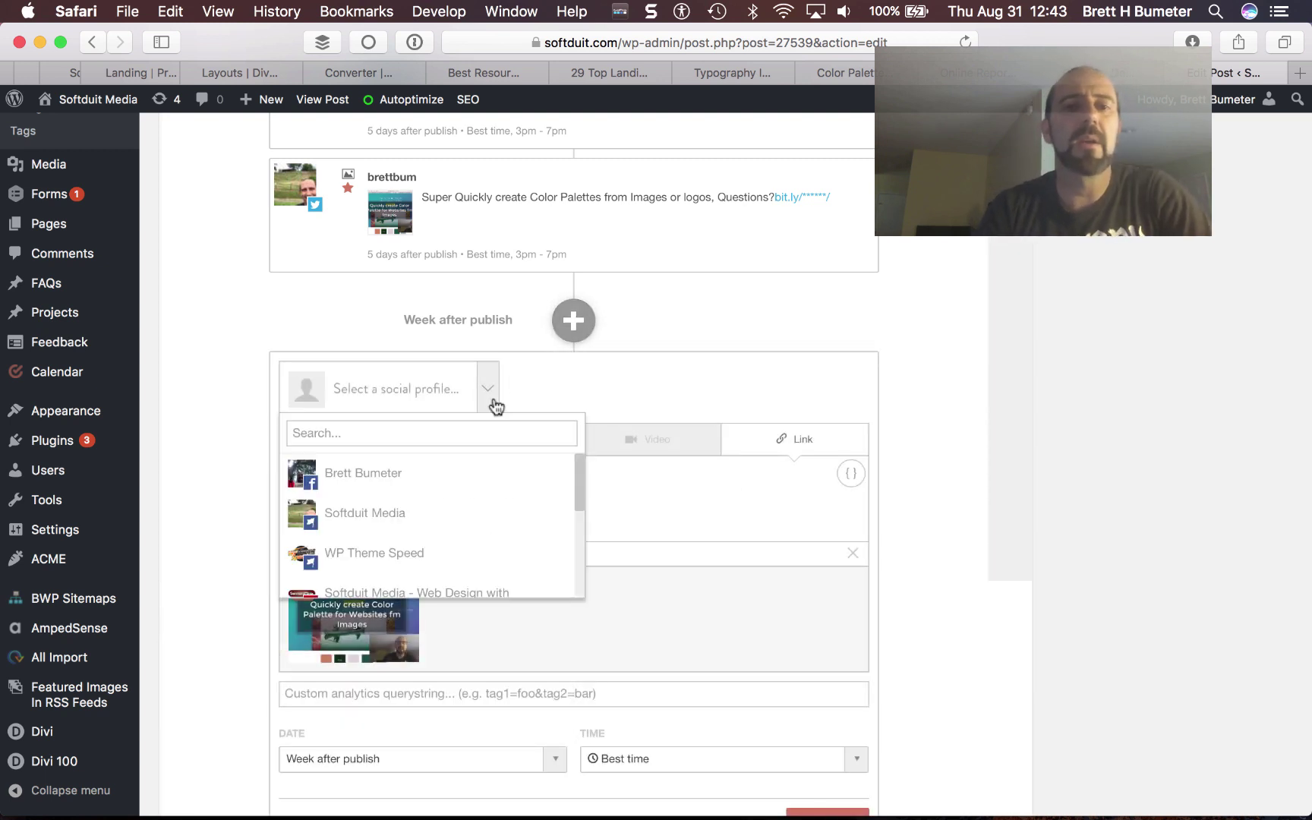
scroll(468, 507, down, 5)
scroll(468, 507, up, 2)
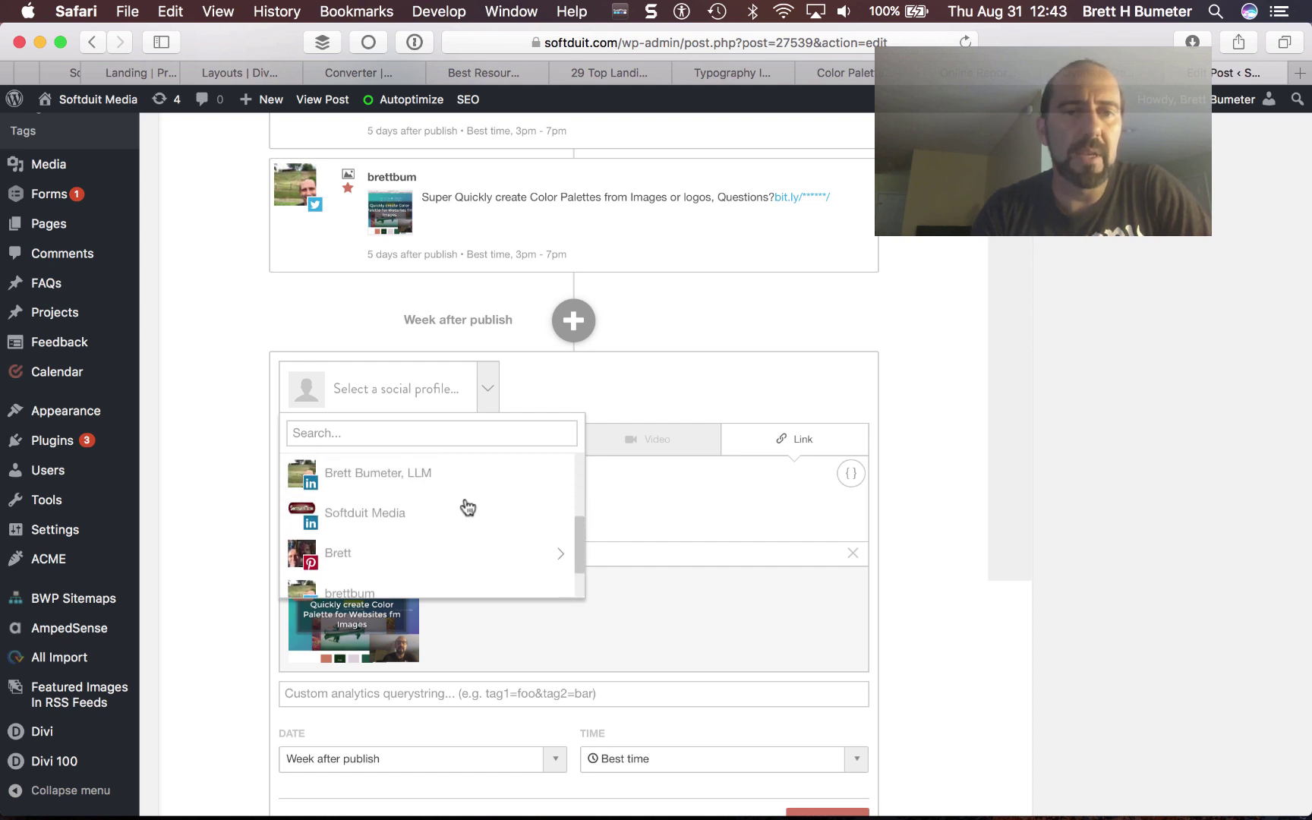
scroll(468, 507, down, 2)
click(454, 541)
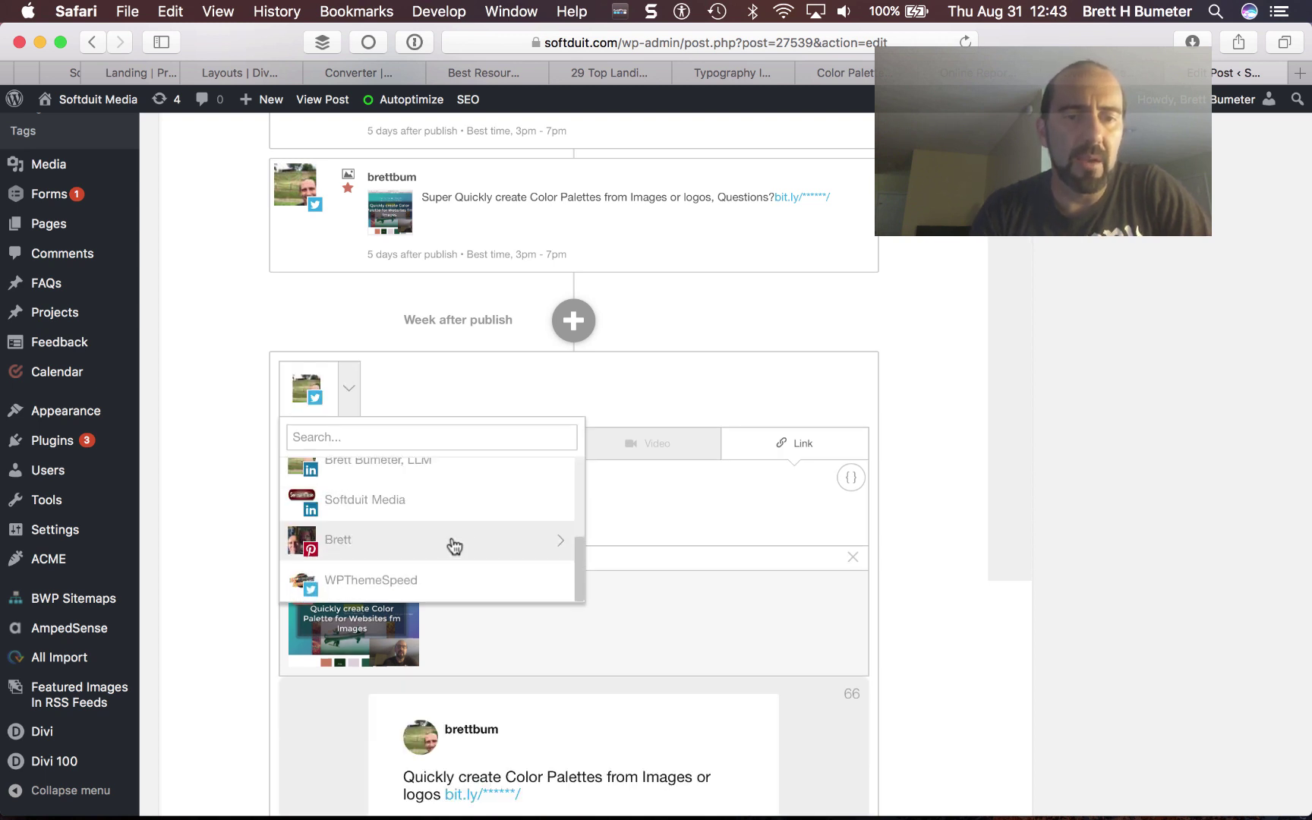
- Add the WPThemeSpeed Twitter and Softduit Media Google+ profiles to the week-after message and make it an image message
click(454, 587)
scroll(428, 522, up, 3)
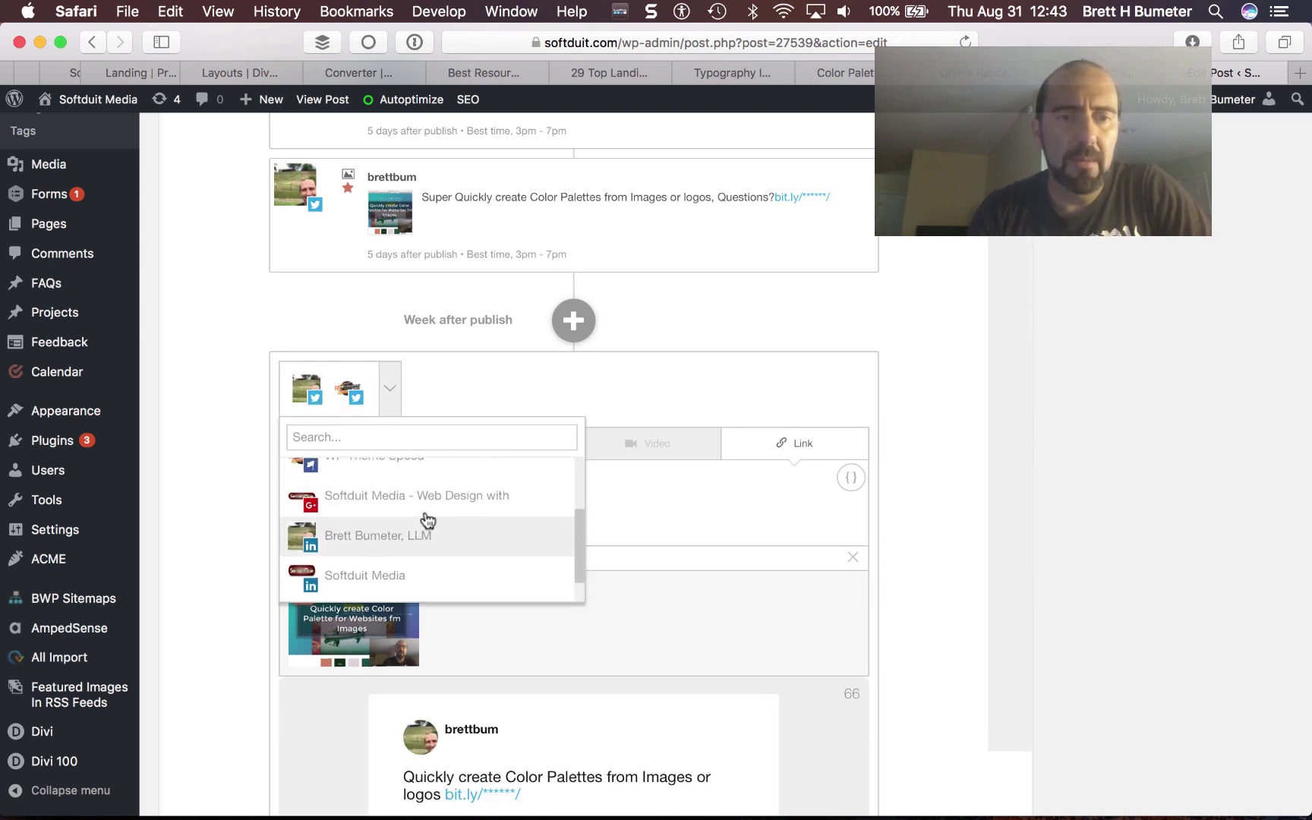
click(438, 540)
click(682, 494)
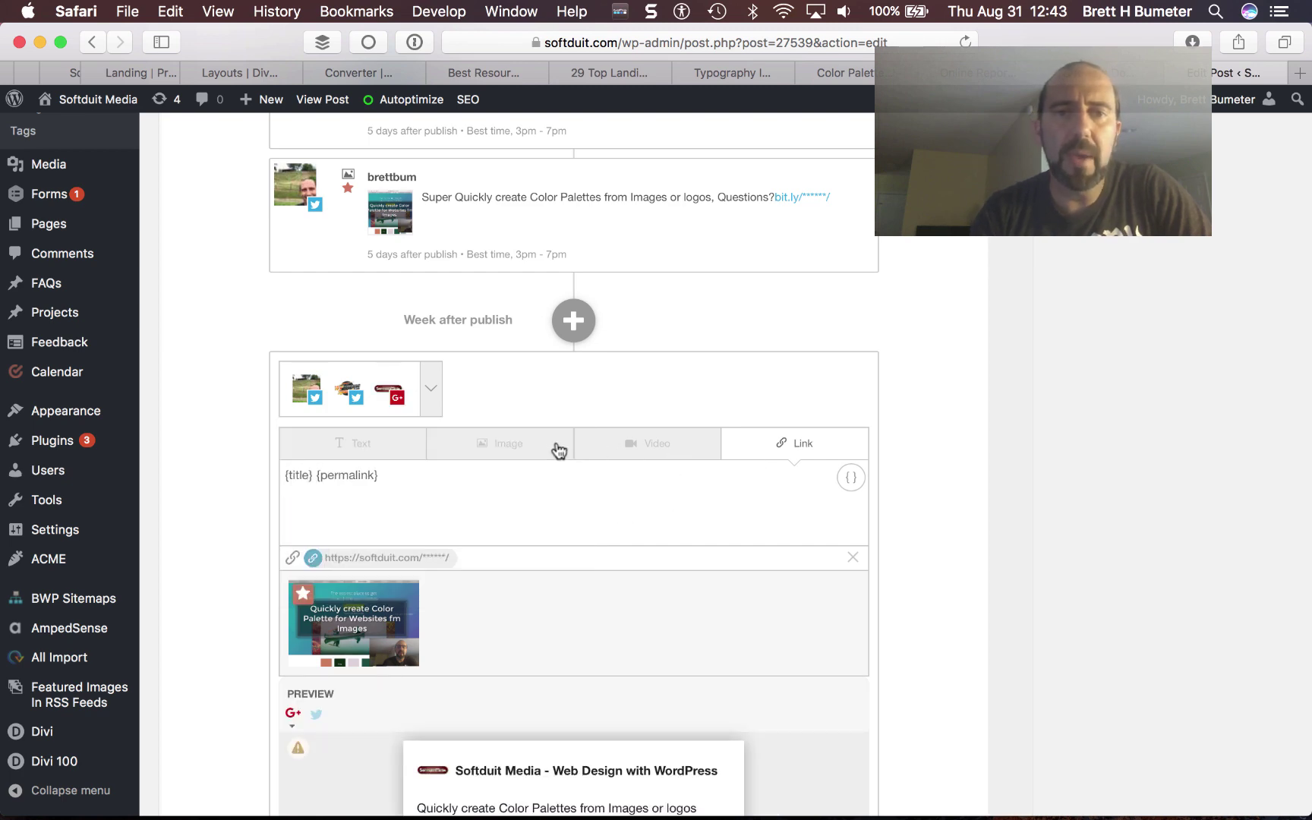
click(512, 448)
- Switch to the Example Phrases sheet in Chrome and copy the "Super", "{title}", ", Ideas?" and "{permalink}" phrases in B9:E9
key(super+Tab)
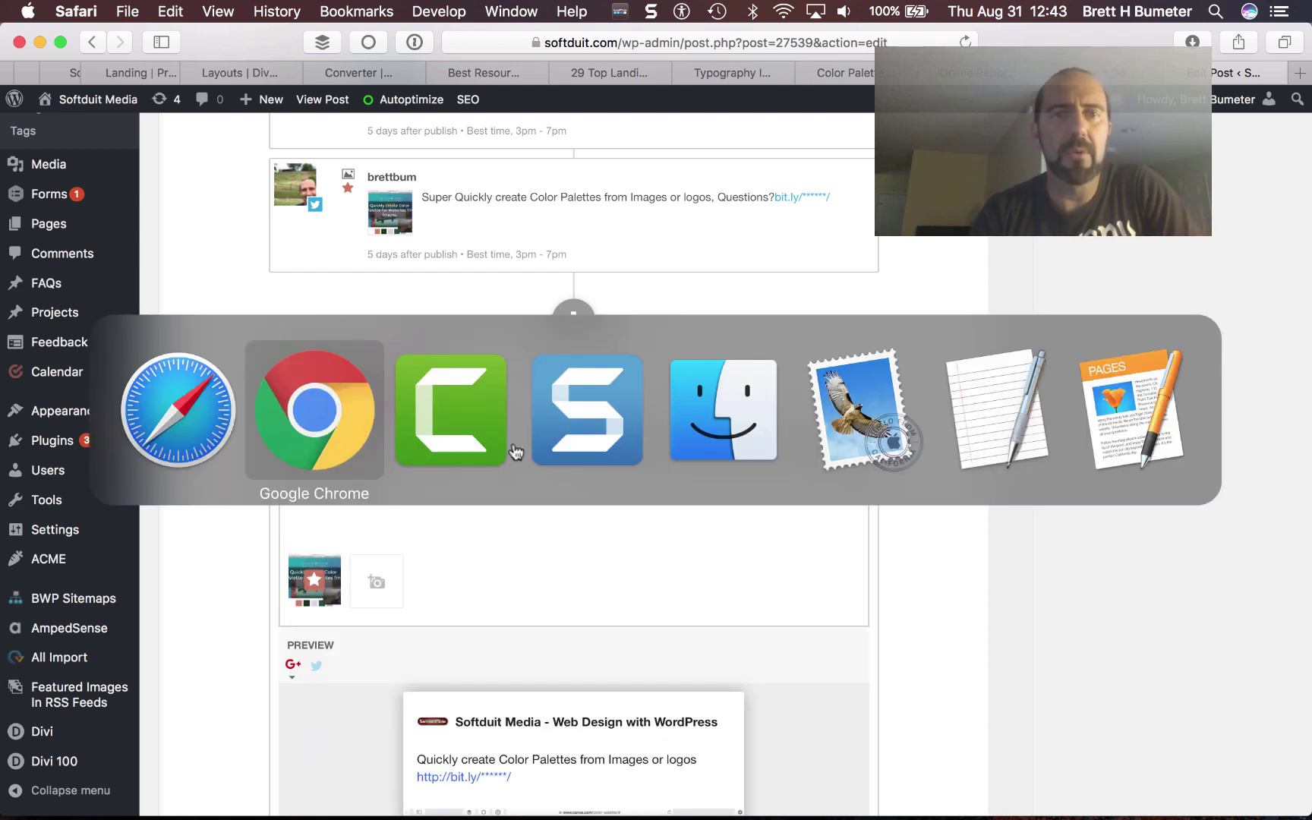
click(328, 432)
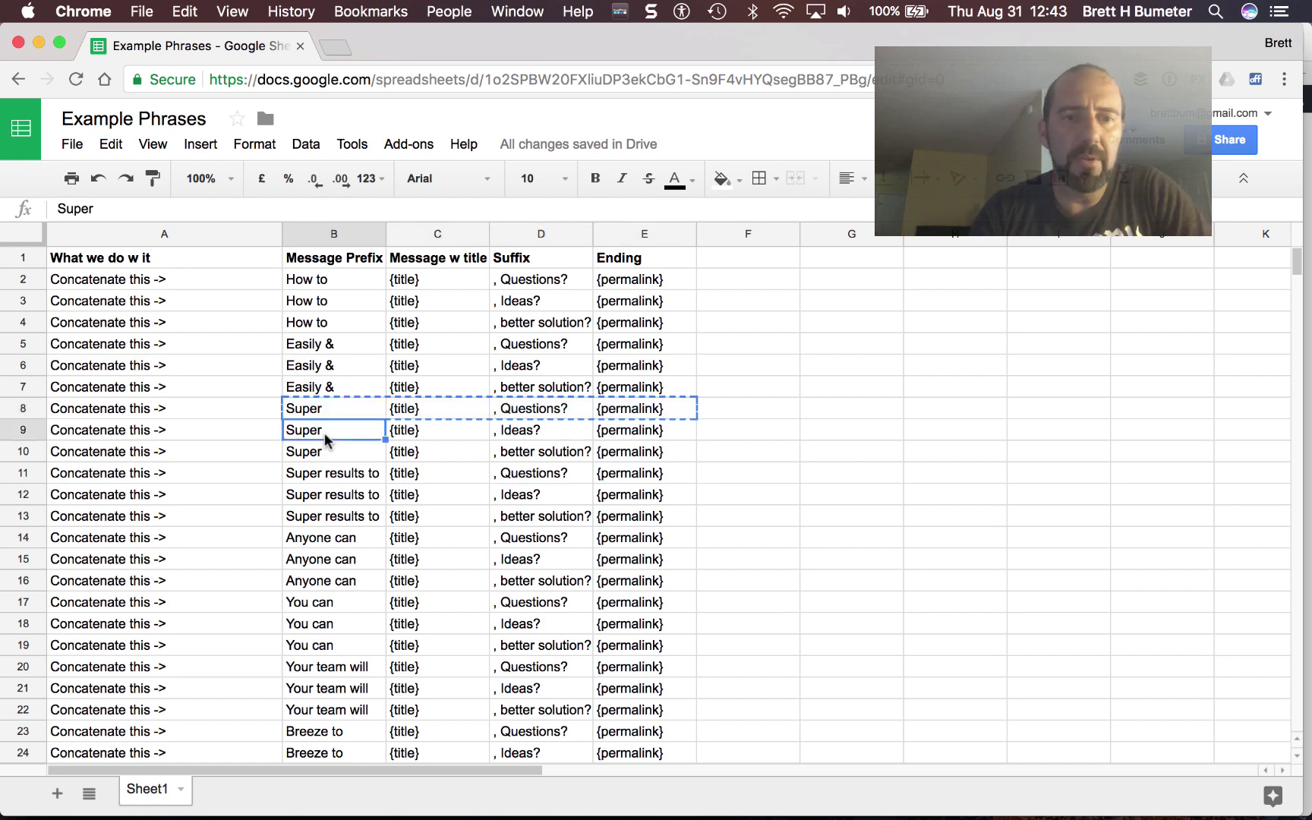
key(shift+Right)
key(shift+Right)
key(shift+Right)
key(super+c)
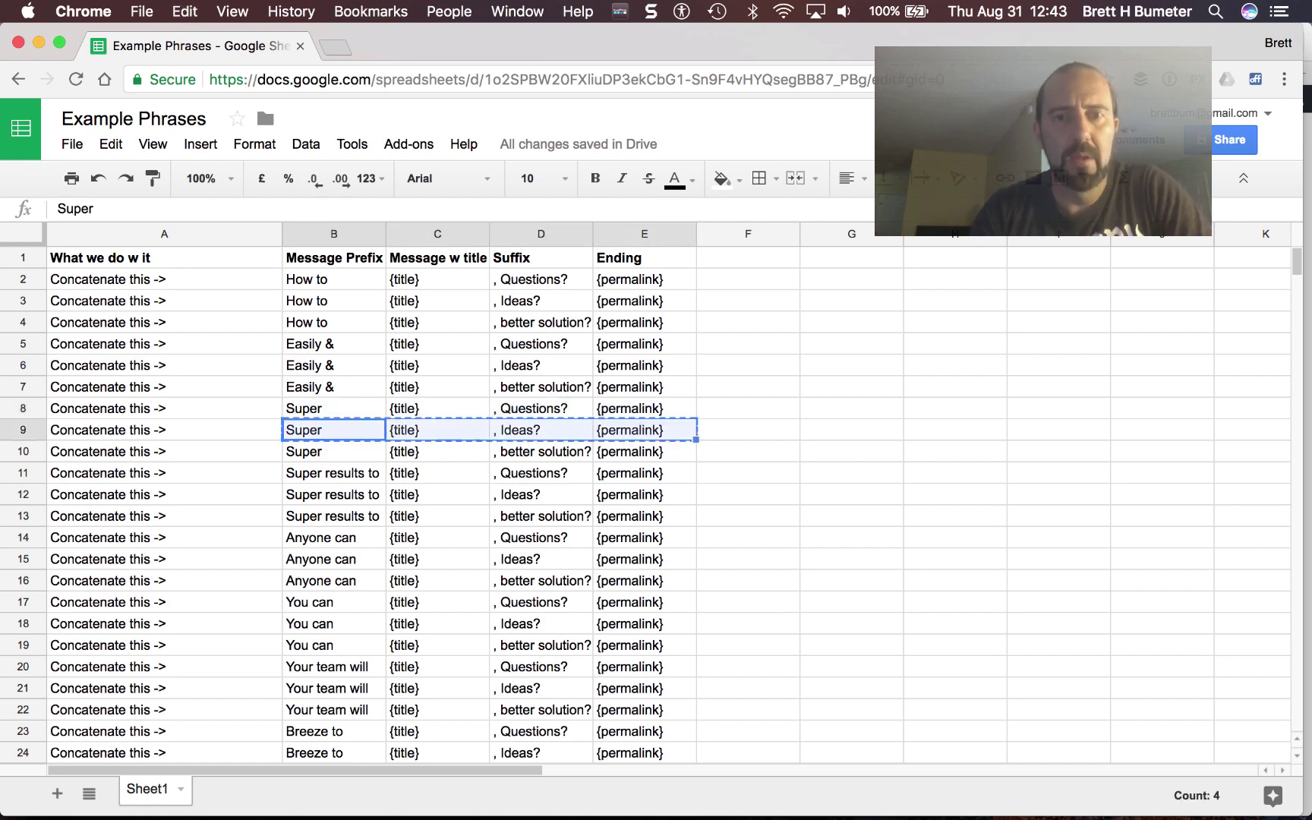
- Switch to the WordPress post editor in Safari and schedule the week-after message for 14 days after publish at the best time
key(super+Tab)
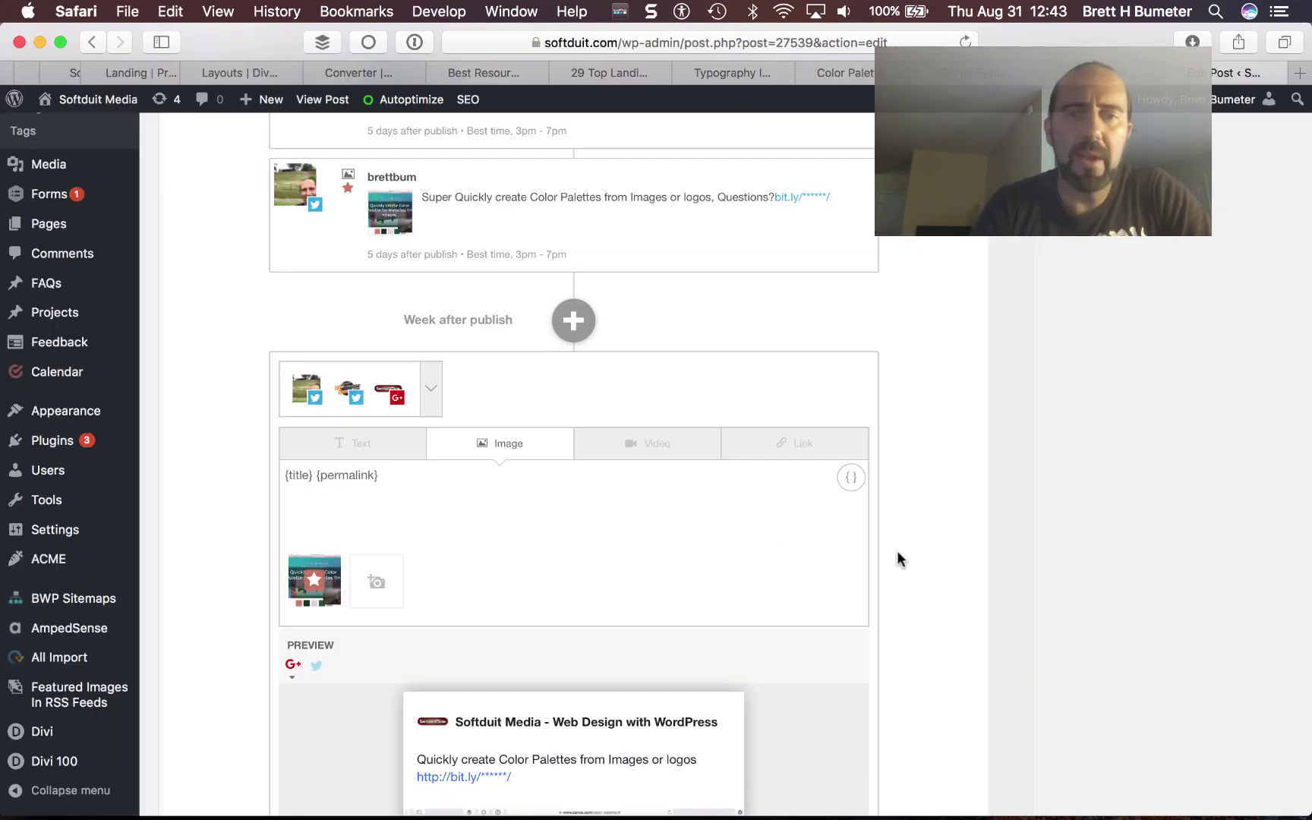
scroll(923, 566, down, 10)
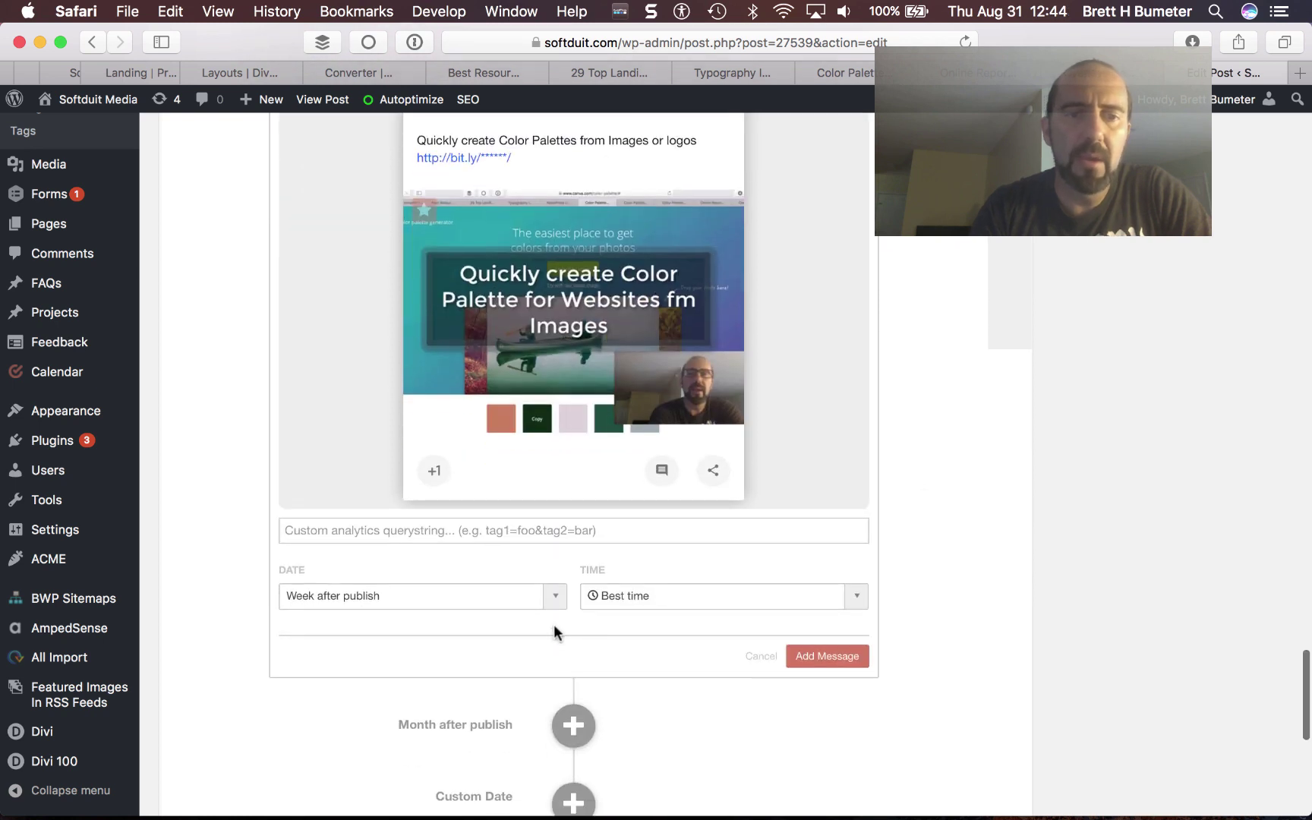
click(554, 597)
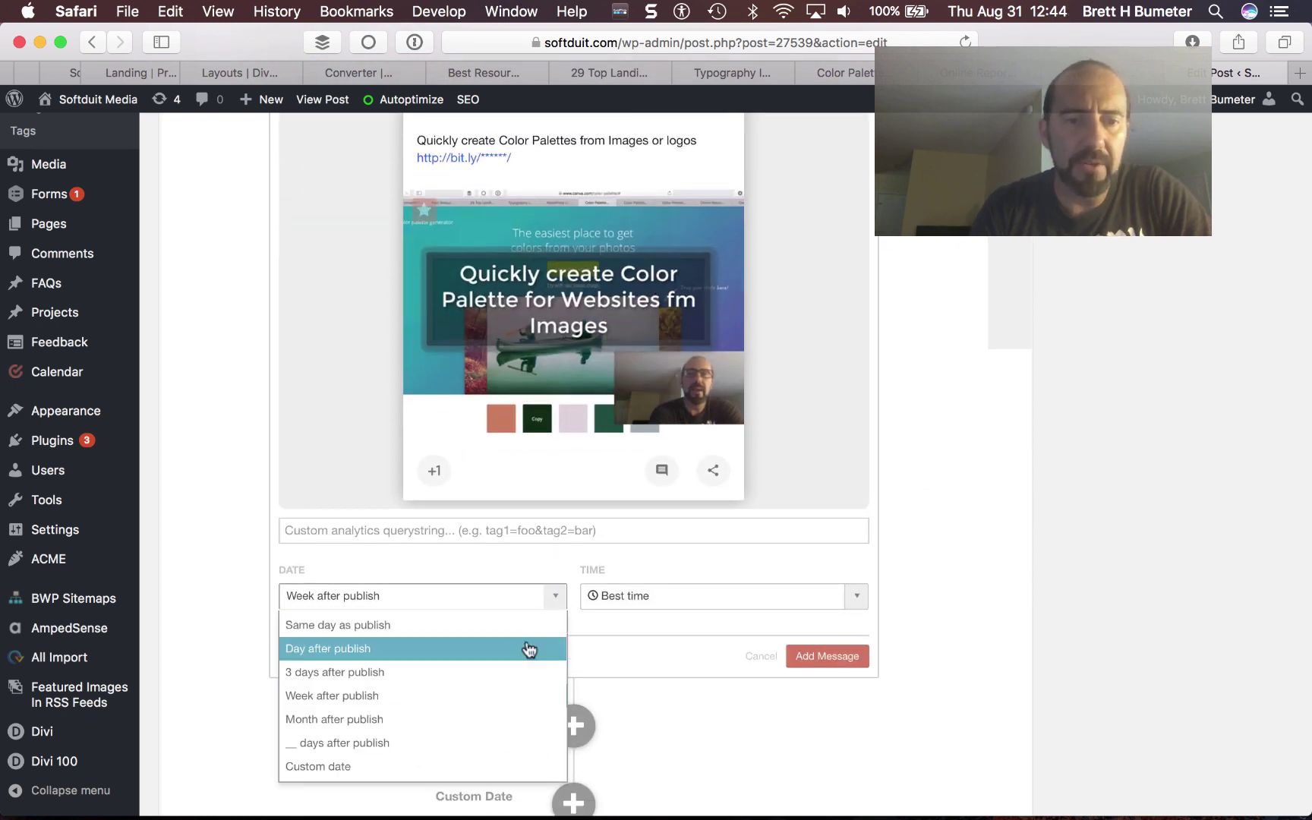
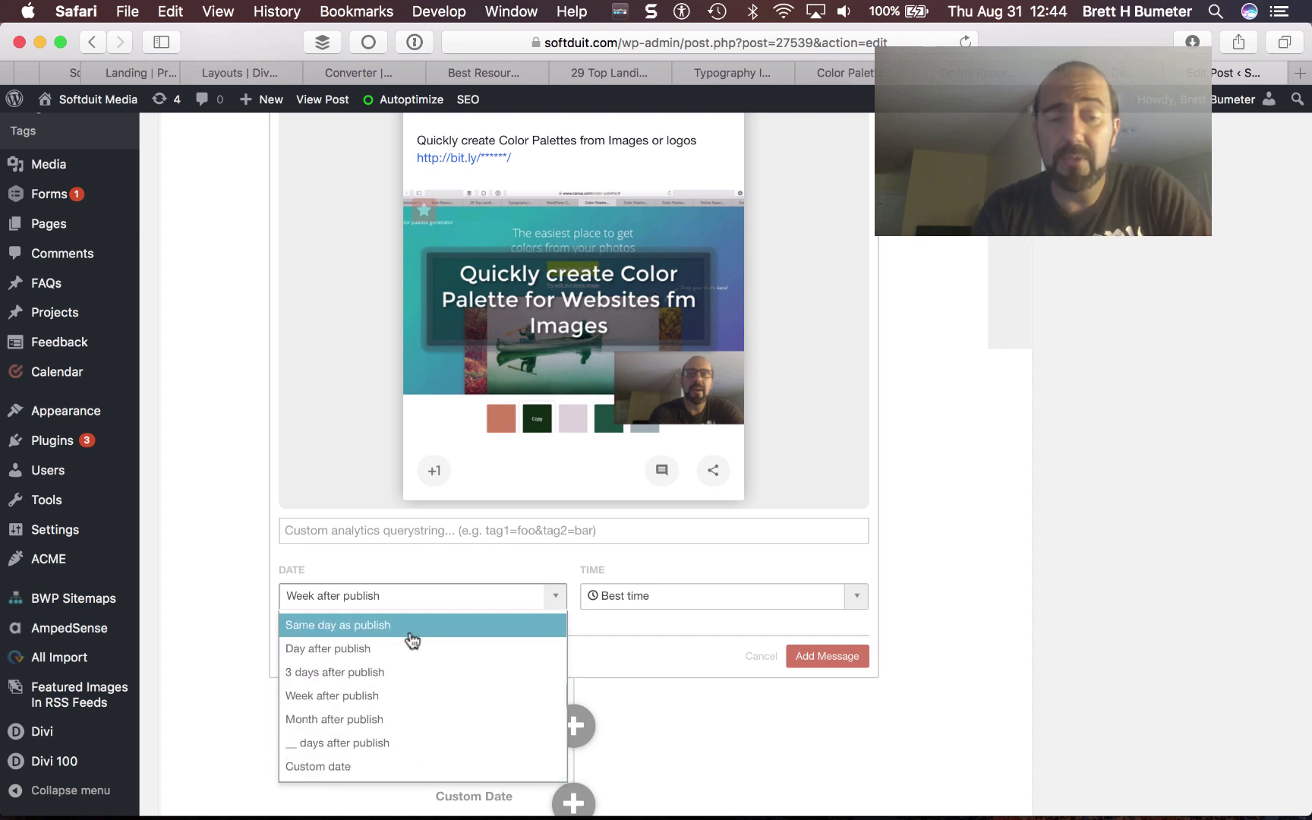
click(391, 750)
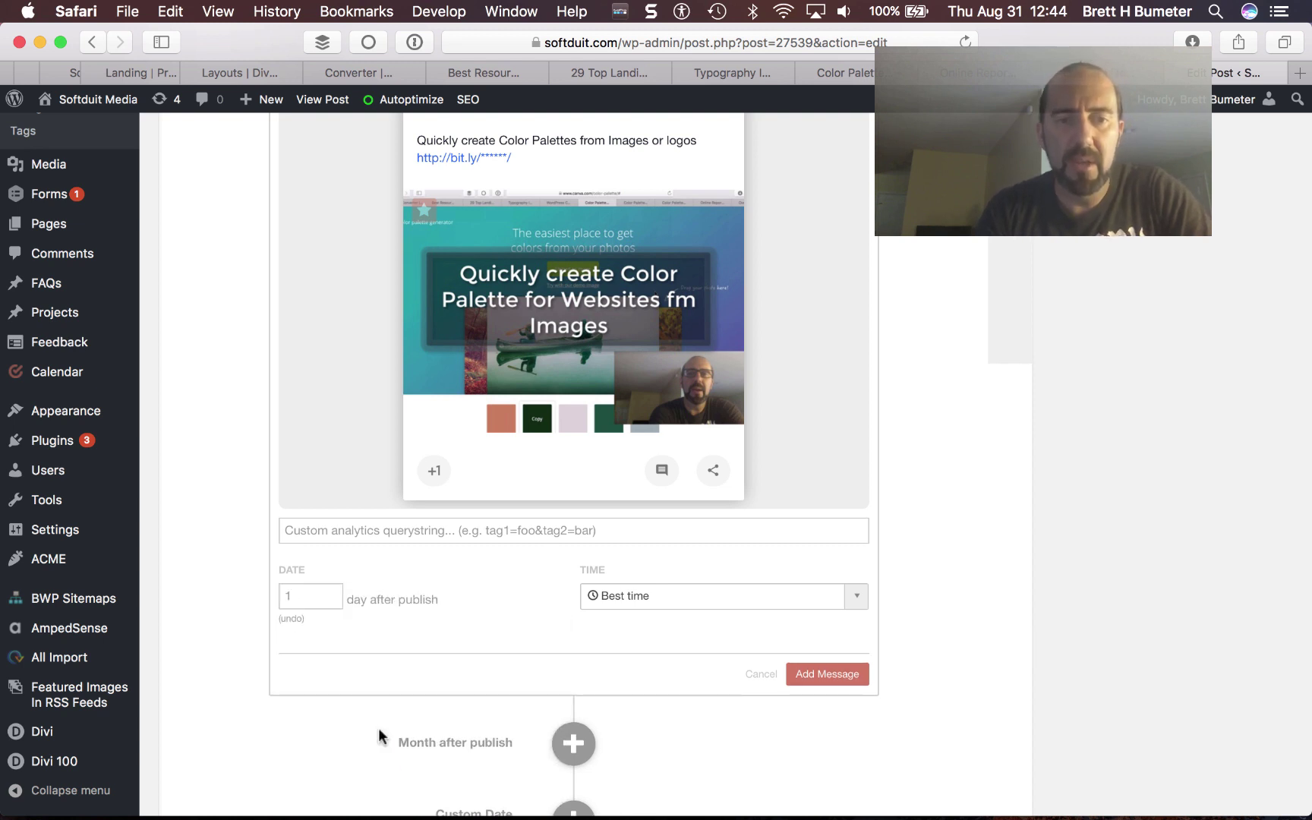
click(300, 594)
text(4)
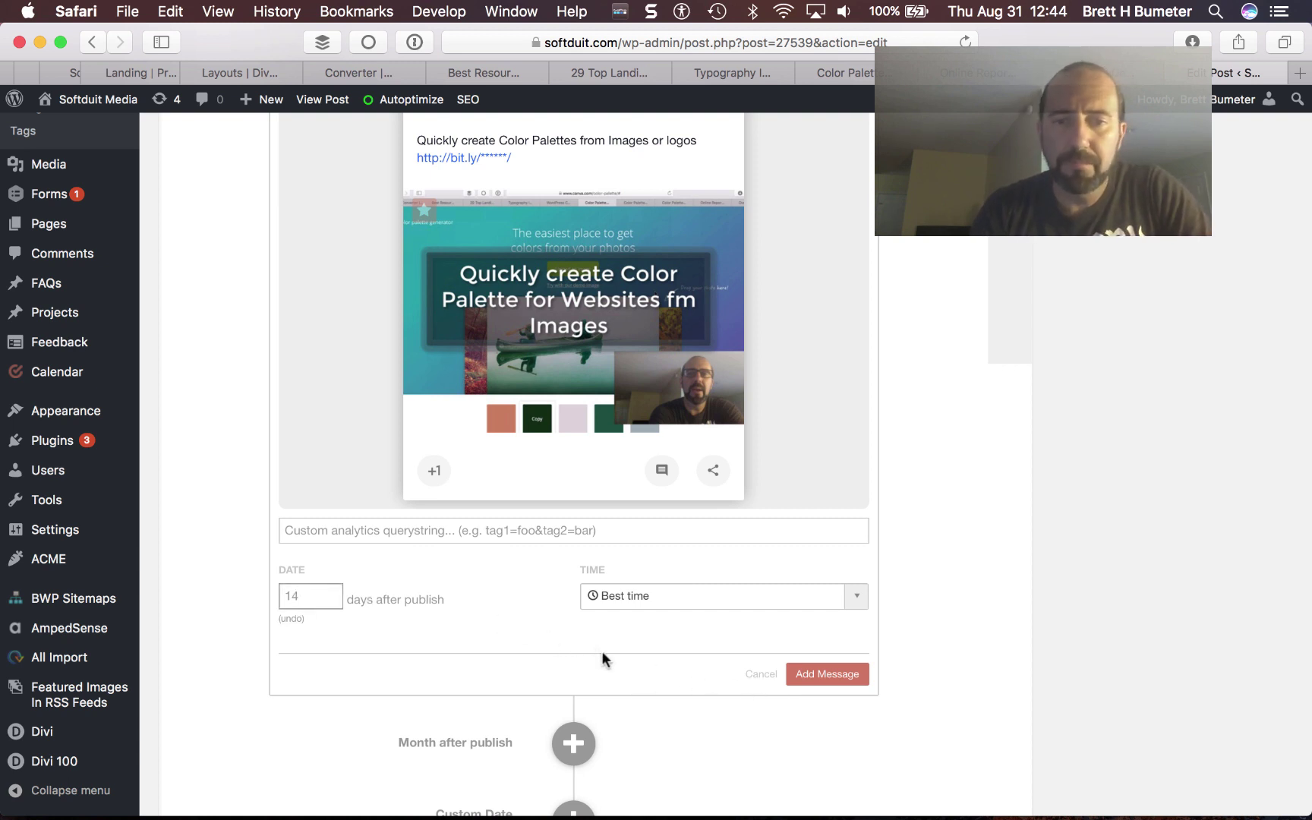
click(634, 596)
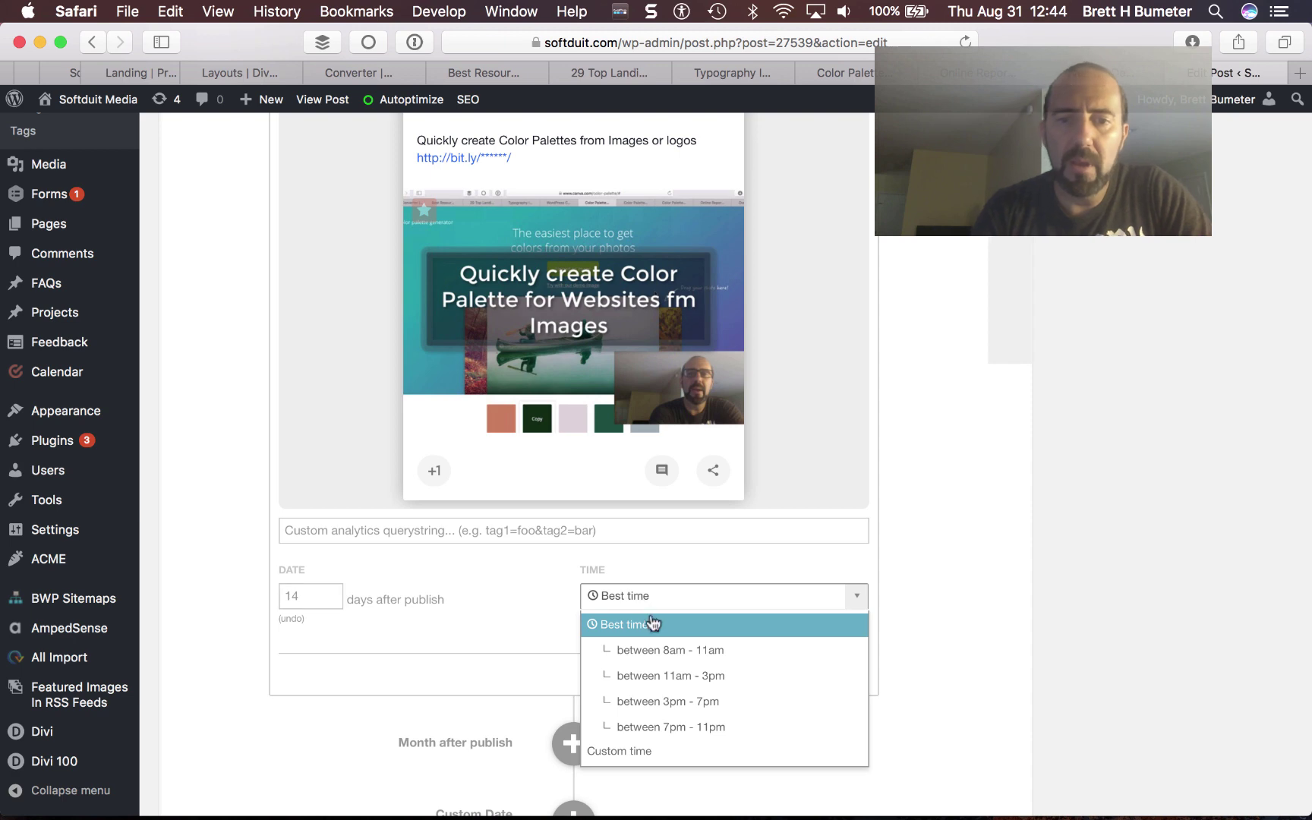
click(963, 621)
- Replace the message text with the copied phrases and remove the gaps around "{title}" and before "{permalink}", keeping "Super {title}, Ideas?"
scroll(963, 621, up, 10)
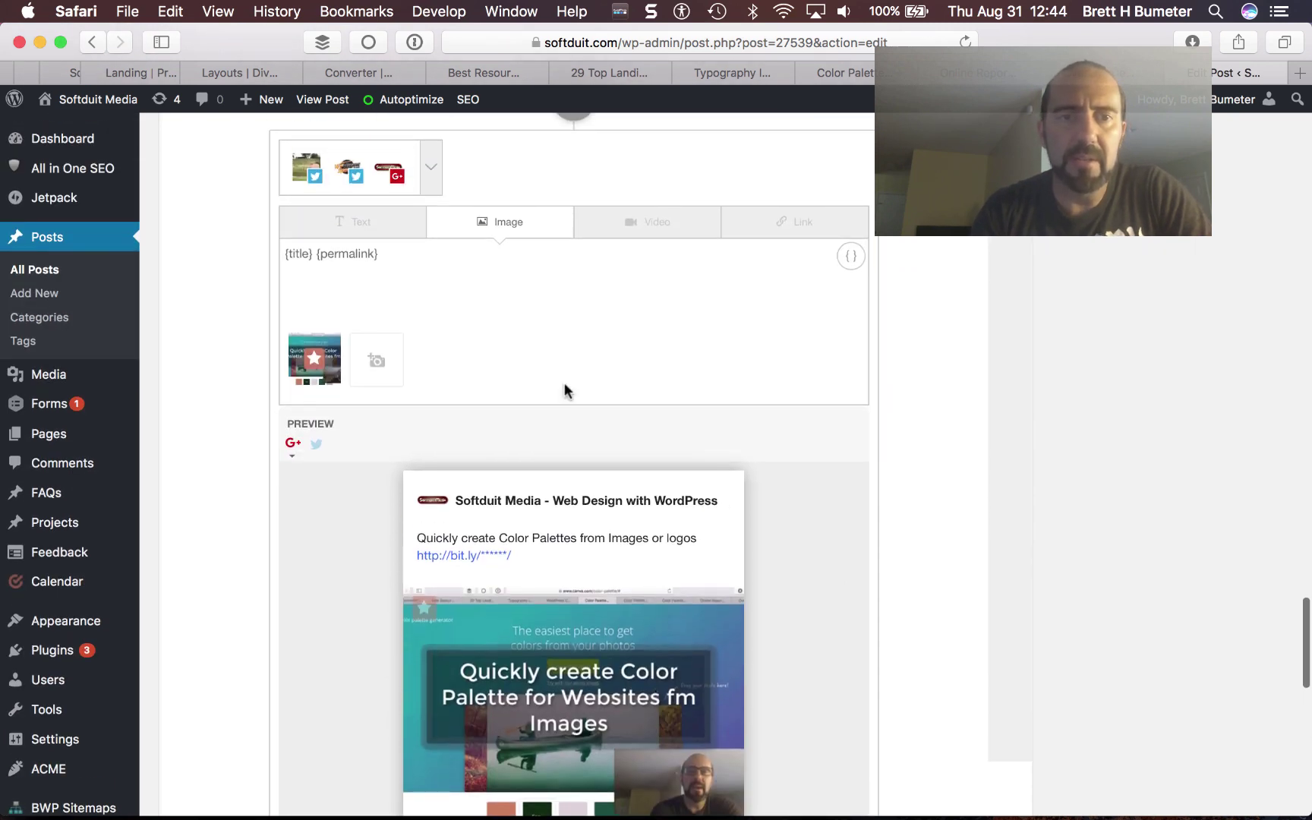
click(459, 276)
key(super+a)
text(Super {title} , Ideas? {permalink})
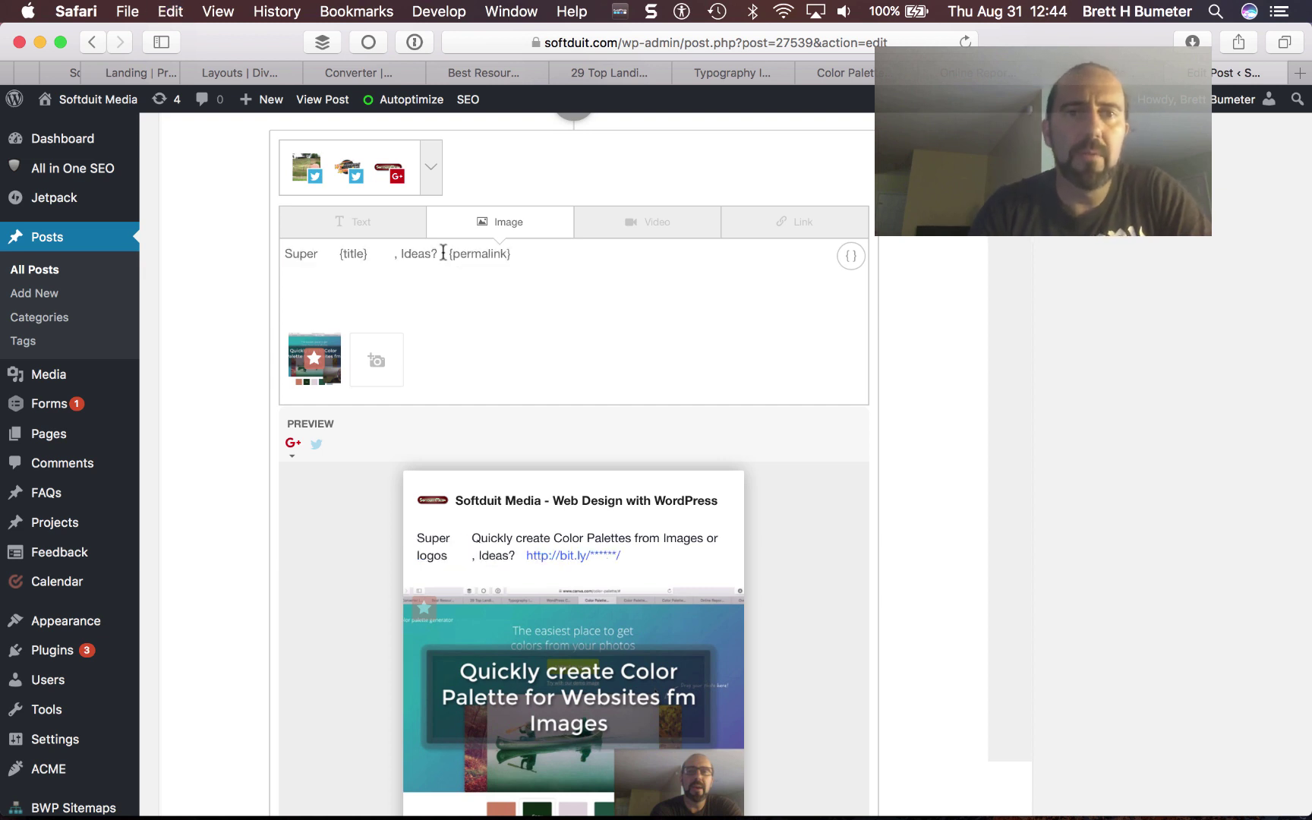
click(445, 253)
key(BackSpace)
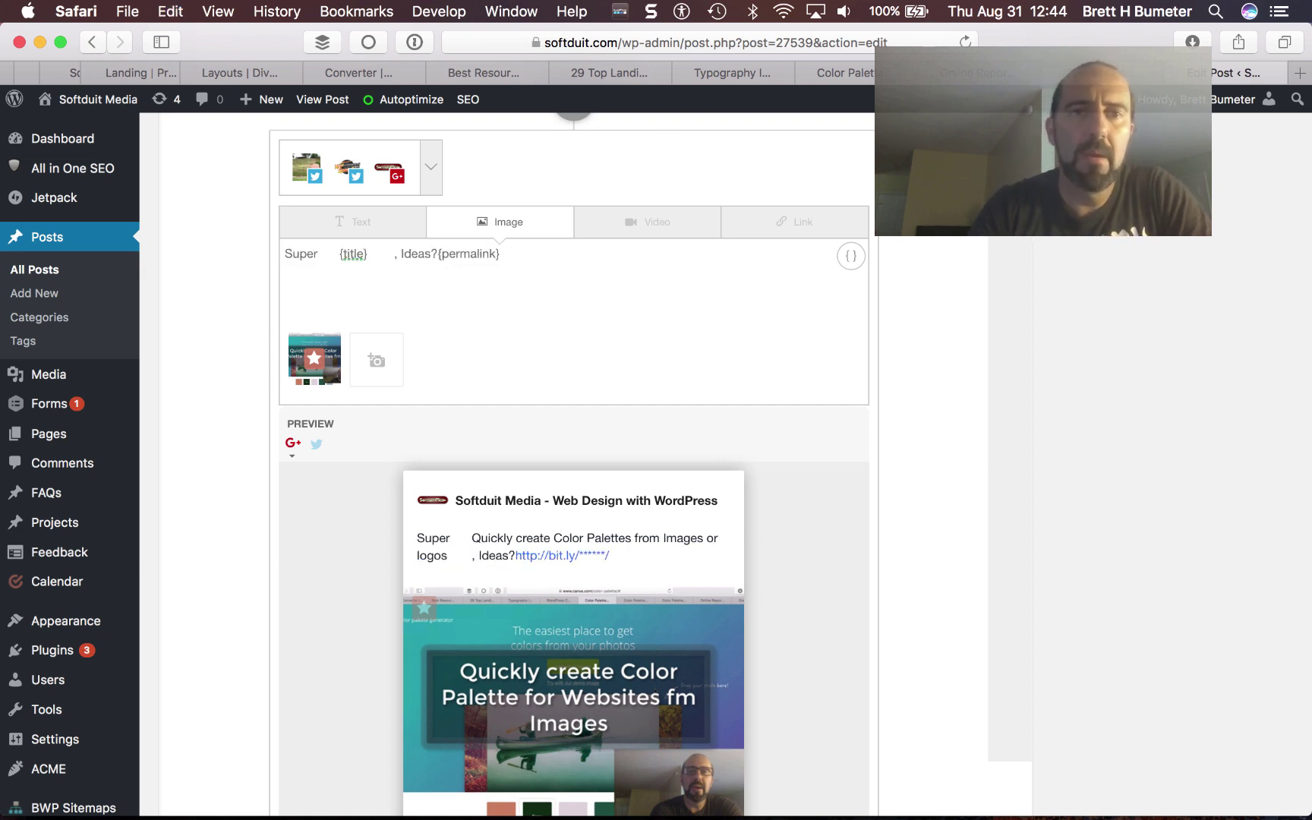
click(392, 253)
key(BackSpace)
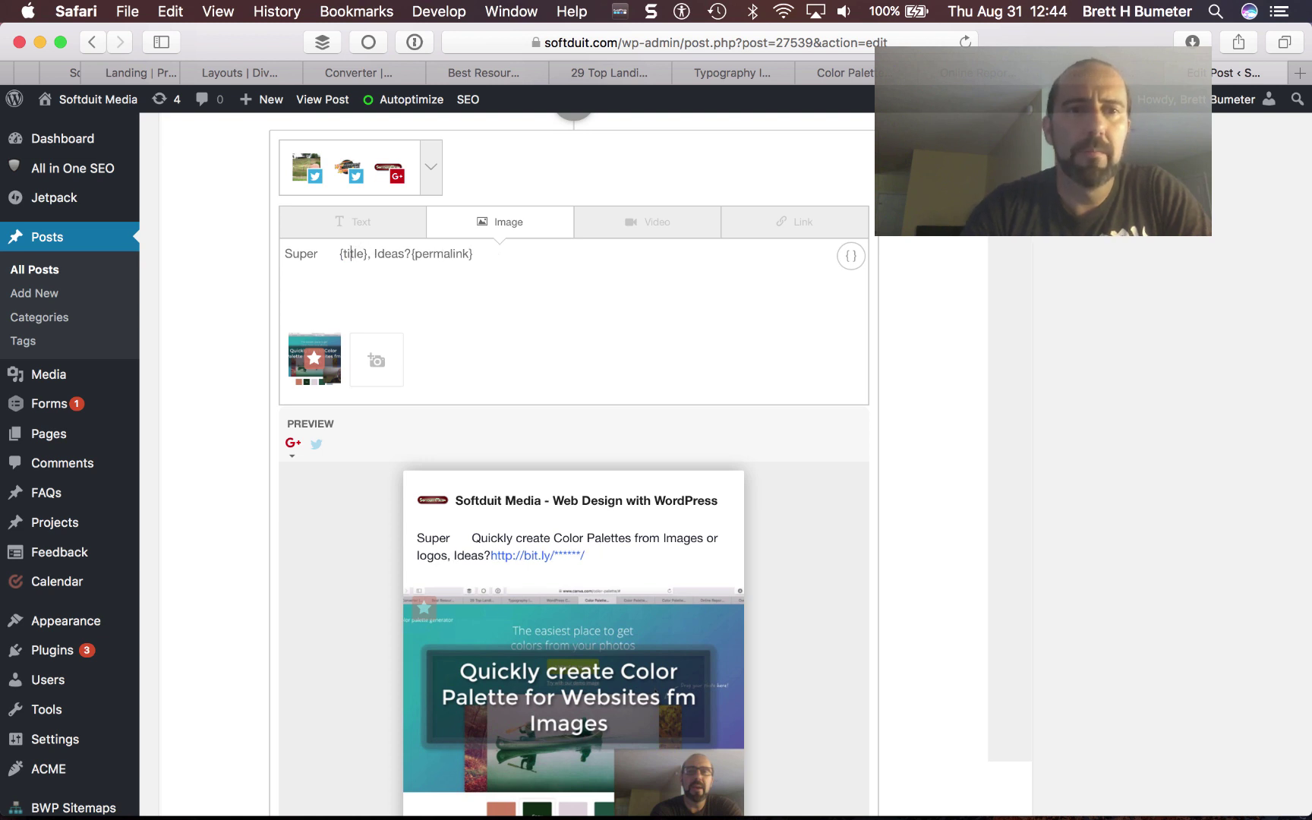
click(341, 253)
key(BackSpace)
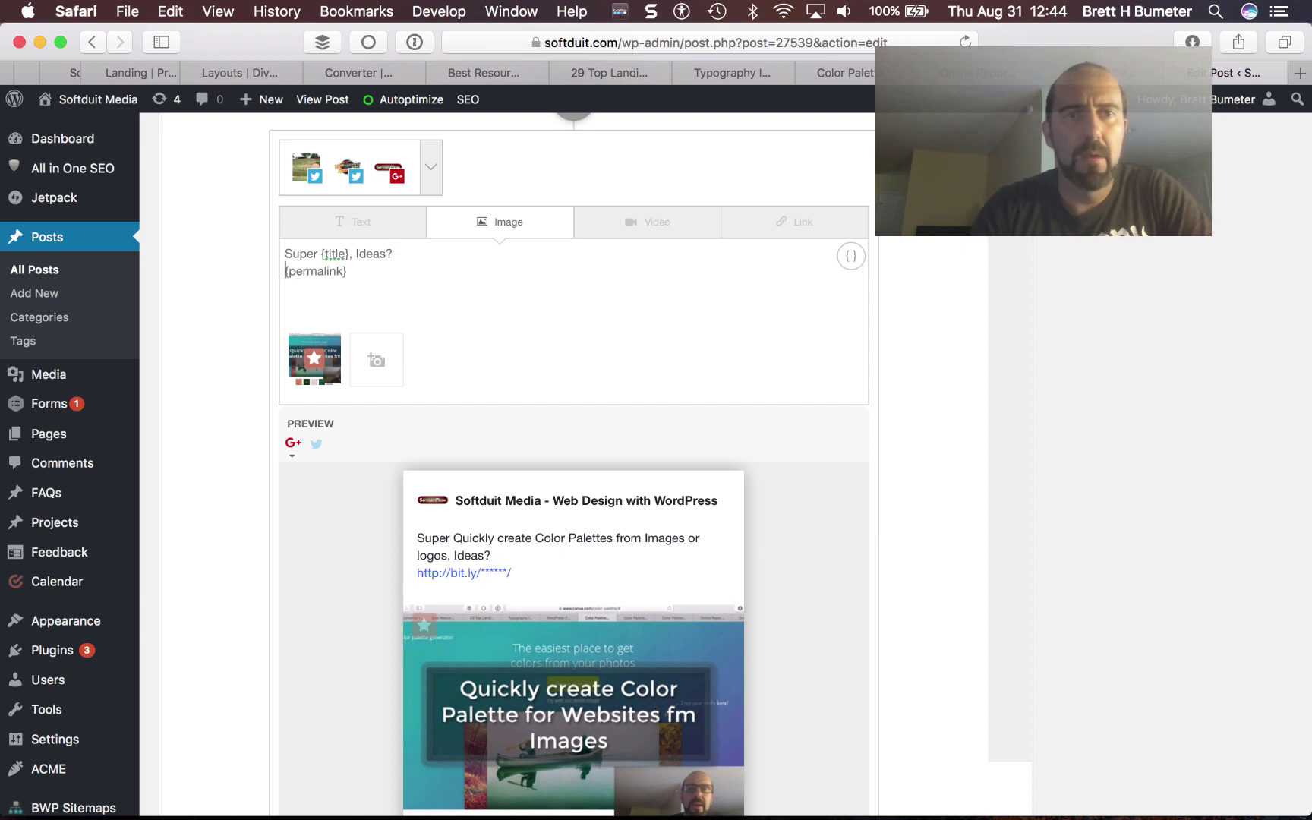
- Put "{permalink}" on its own line below a blank line and add the 14-day message to the campaign
key(Return)
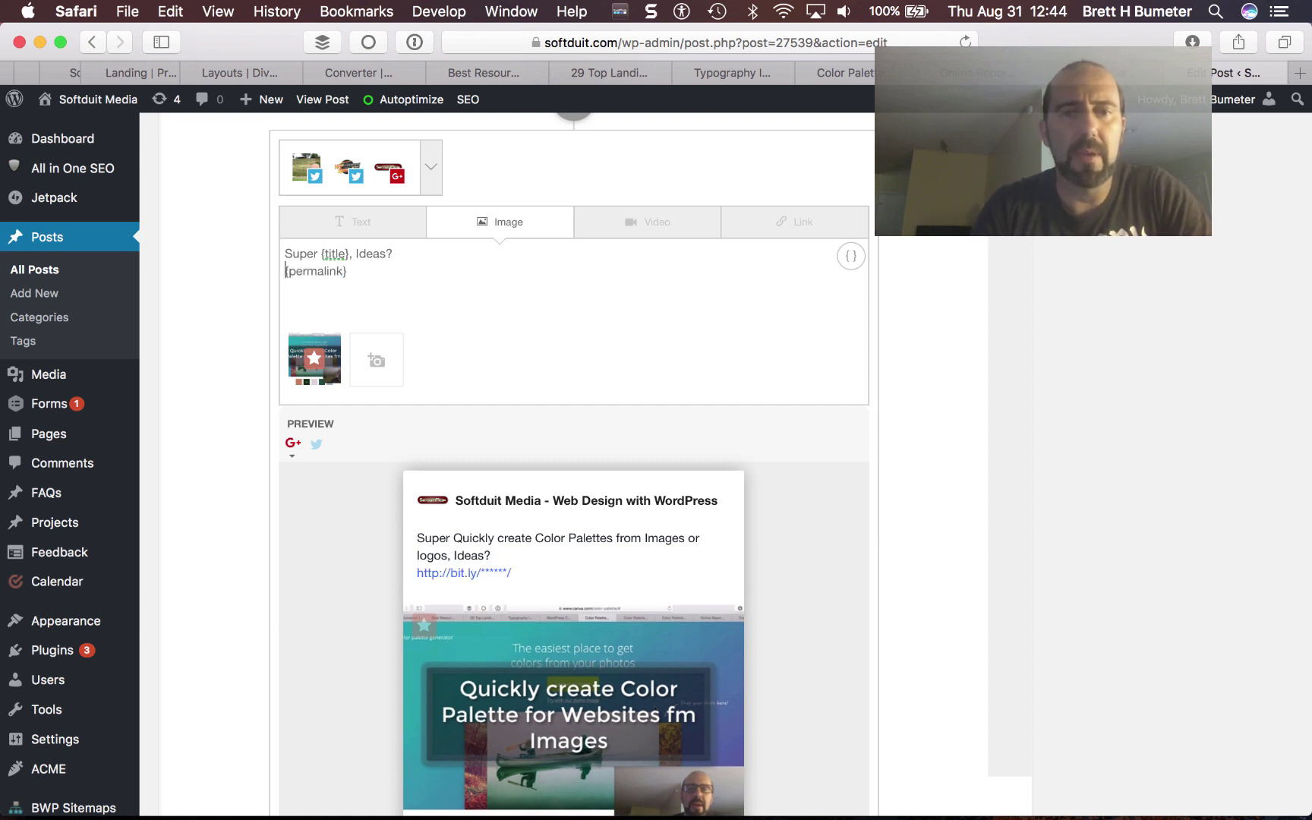
key(Return)
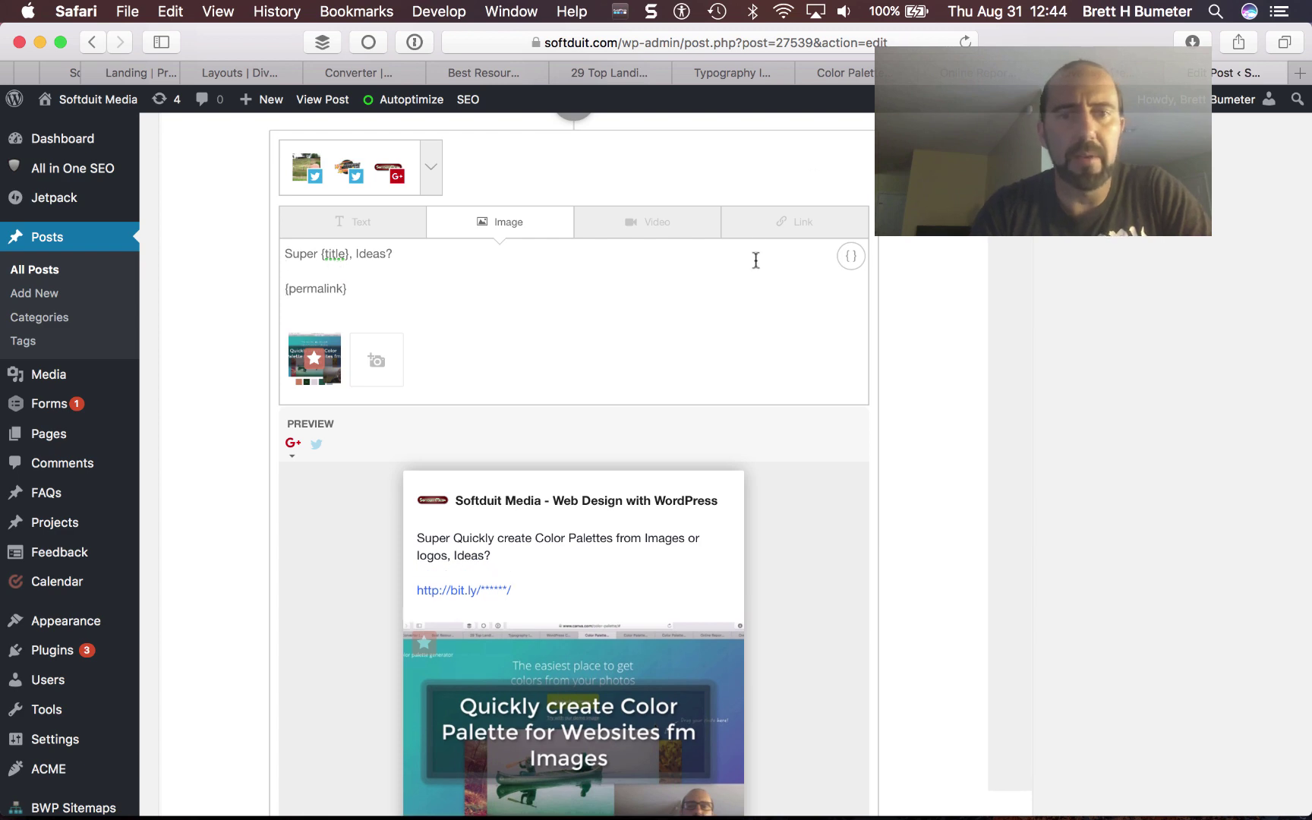
scroll(949, 489, down, 5)
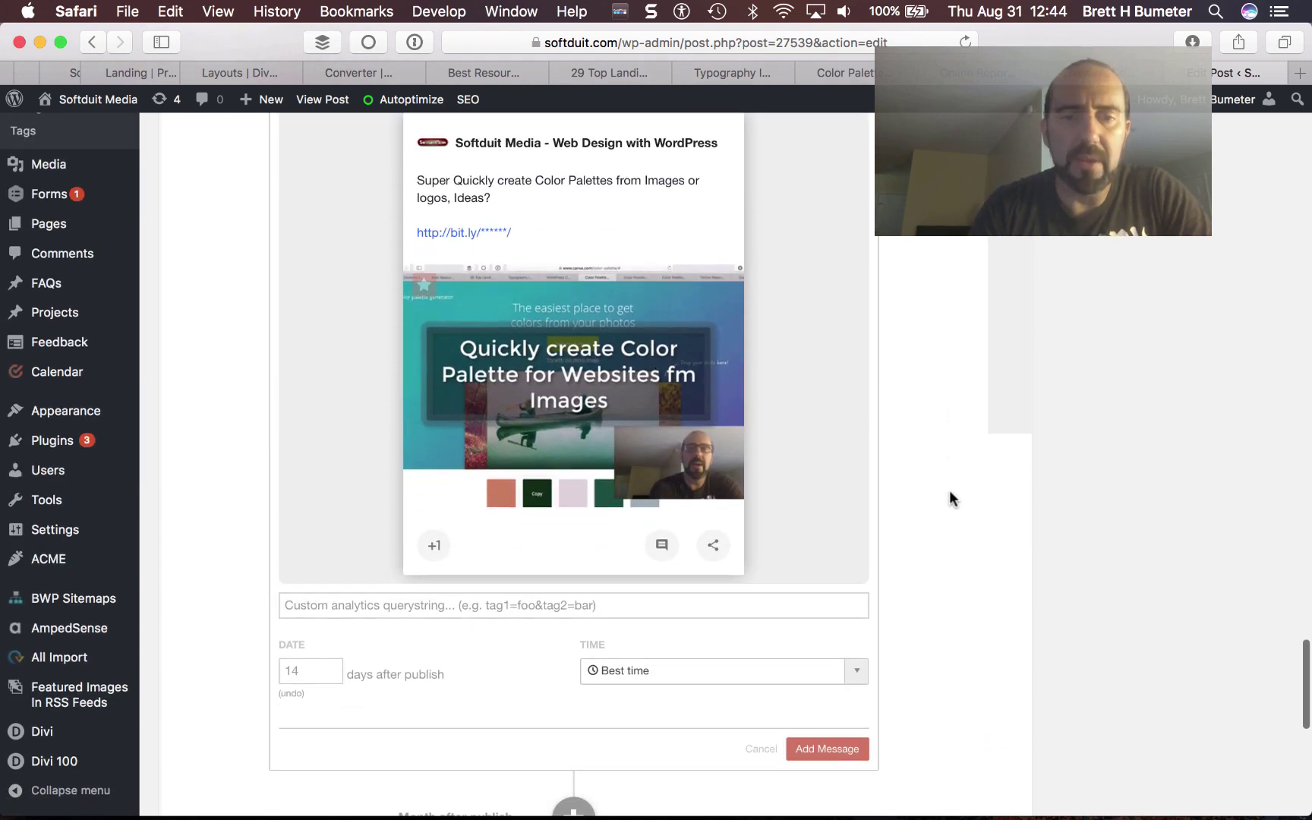
click(832, 750)
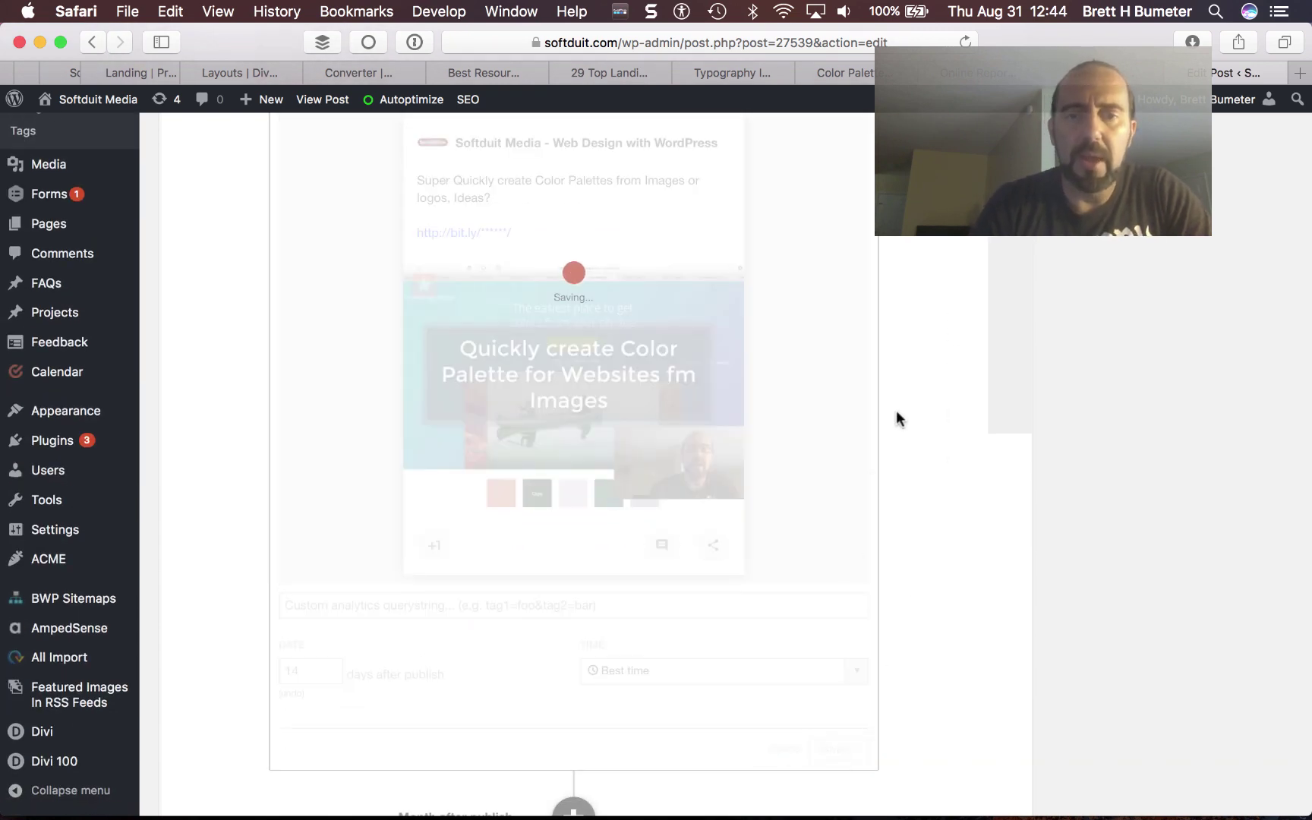
- Start a new message in the month-after-publish slot and open its social profile choices
scroll(900, 413, up, 15)
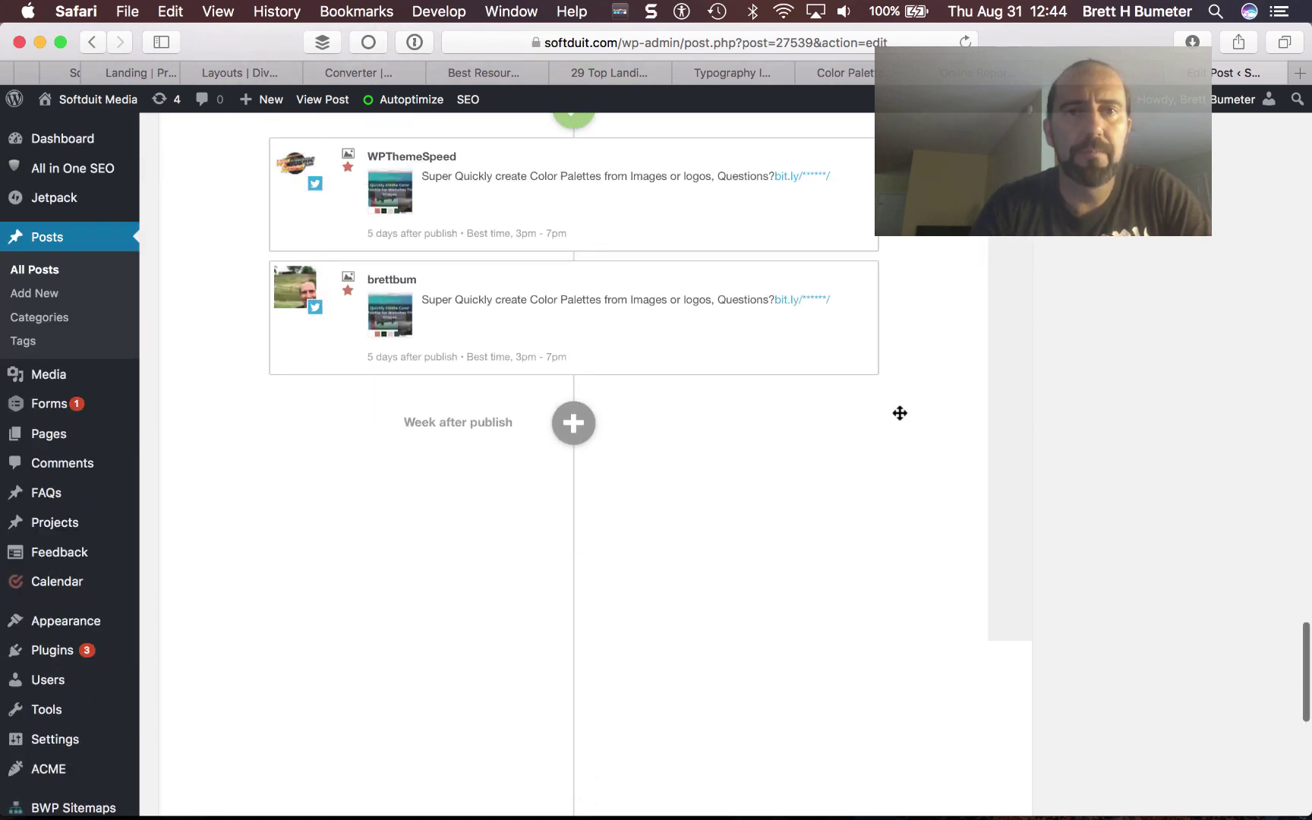
scroll(900, 413, down, 3)
scroll(899, 413, up, 2)
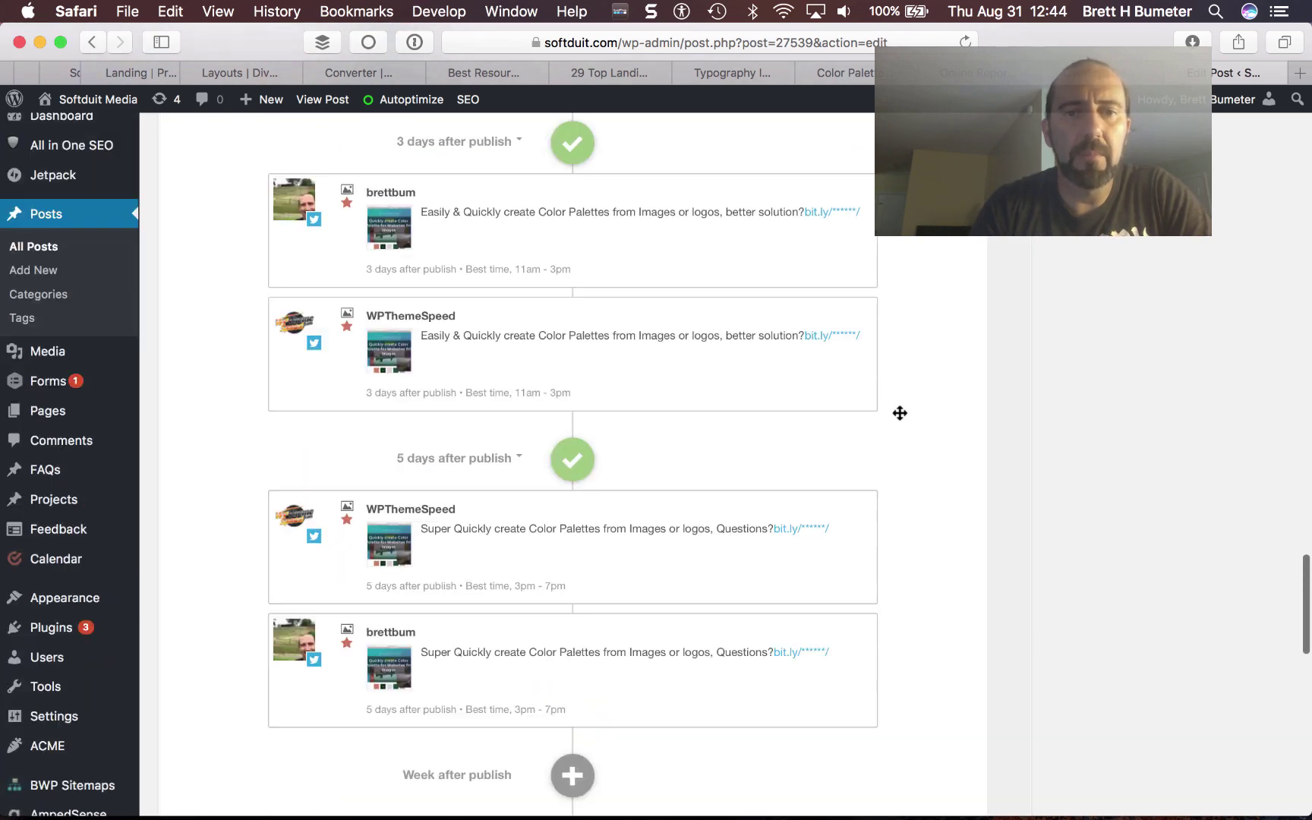
scroll(899, 413, down, 4)
scroll(900, 413, down, 8)
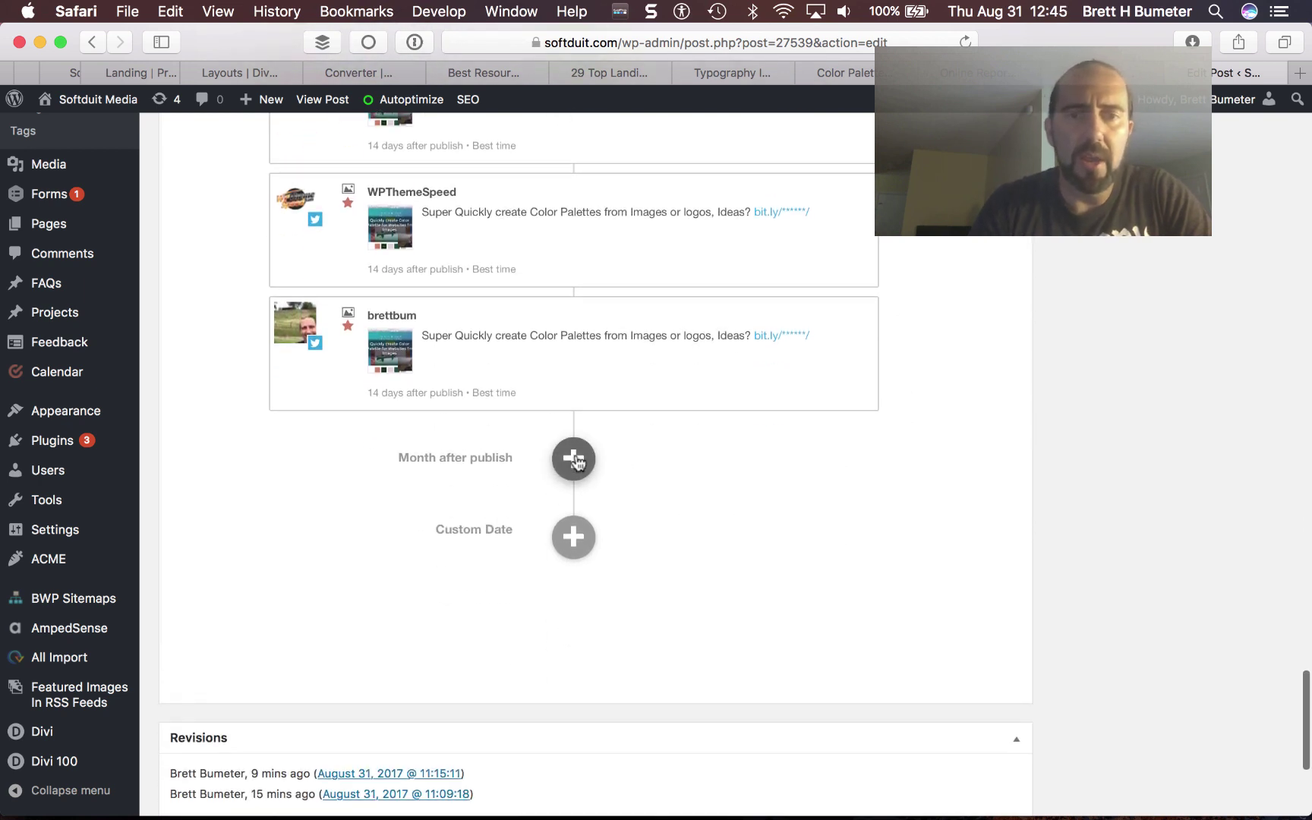
click(574, 460)
click(487, 541)
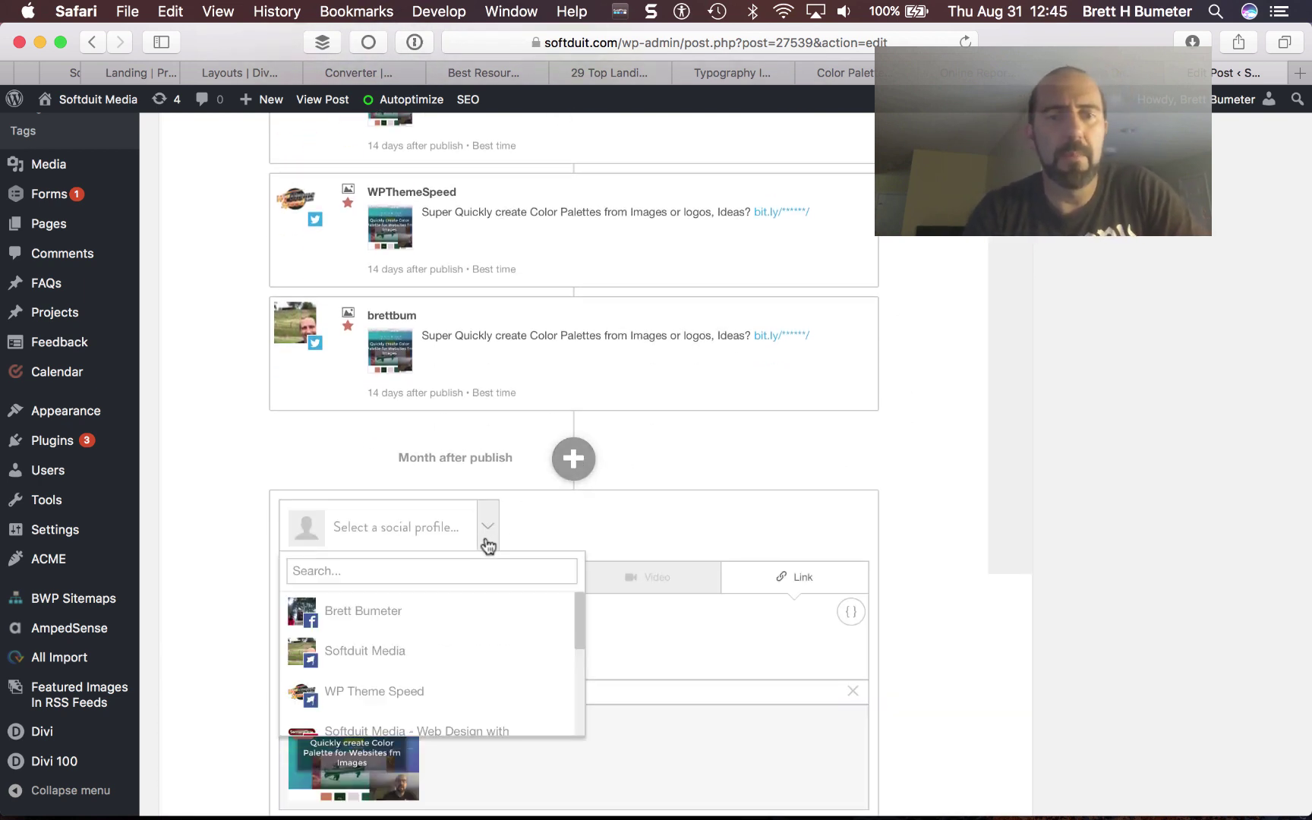
- Assign the month-after message to the Softduit Media Google+ page and the personal LinkedIn profile
scroll(492, 682, down, 4)
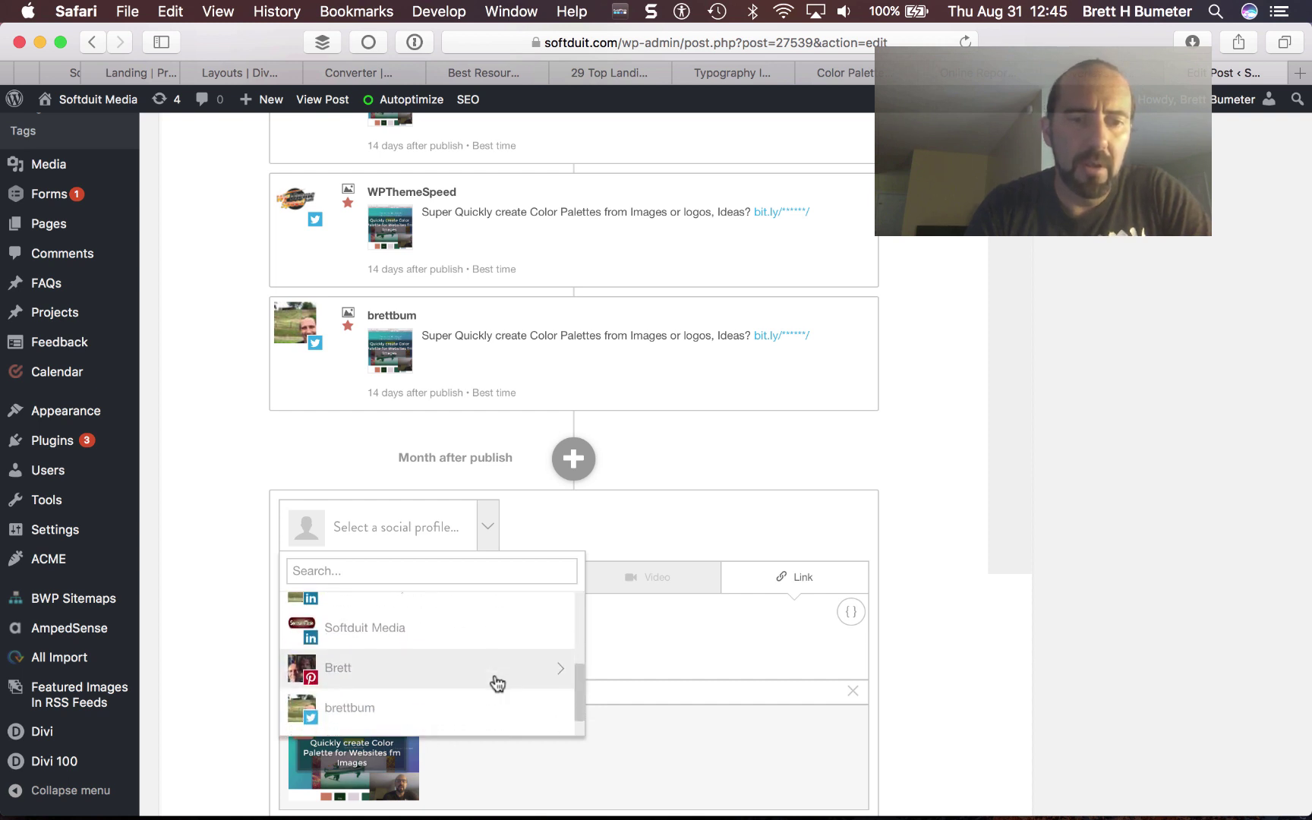
scroll(497, 684, up, 2)
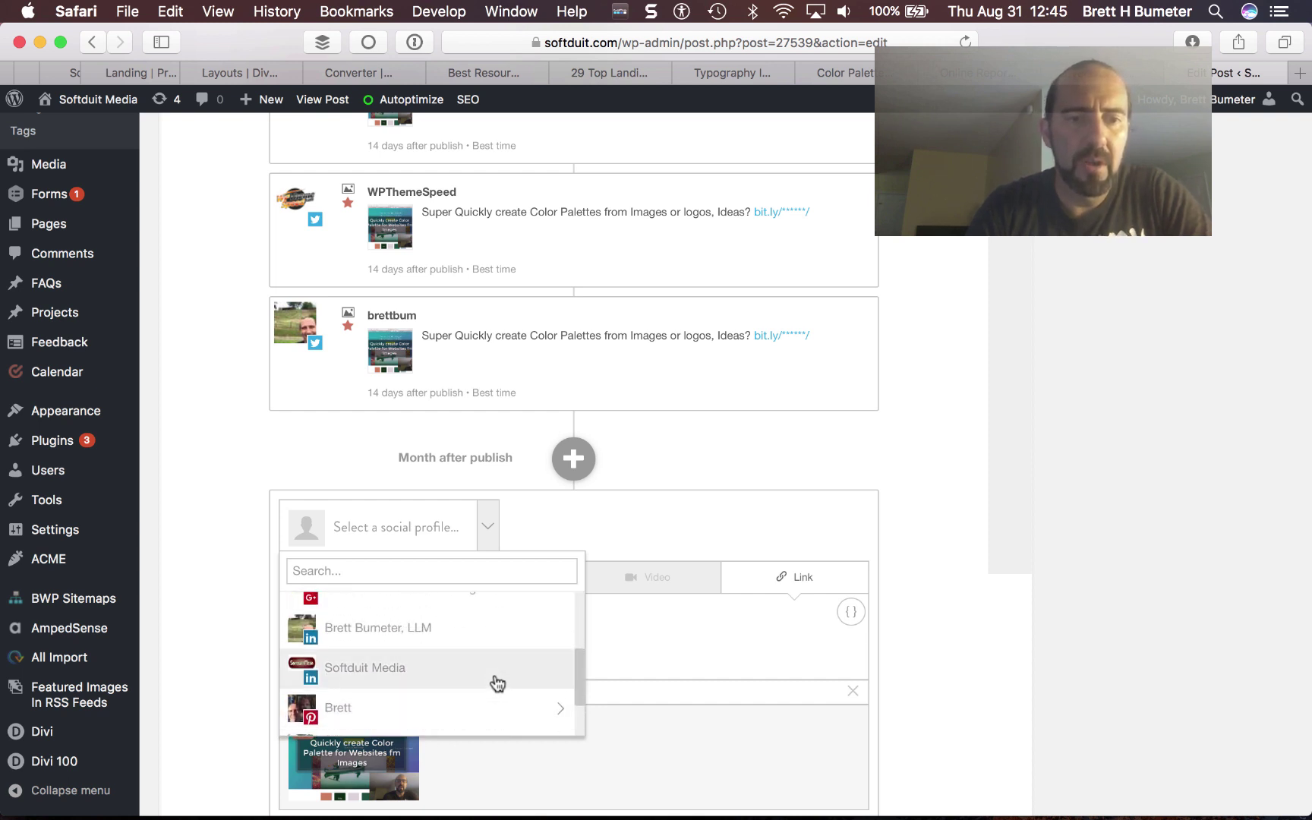
scroll(497, 683, down, 1)
scroll(492, 682, up, 3)
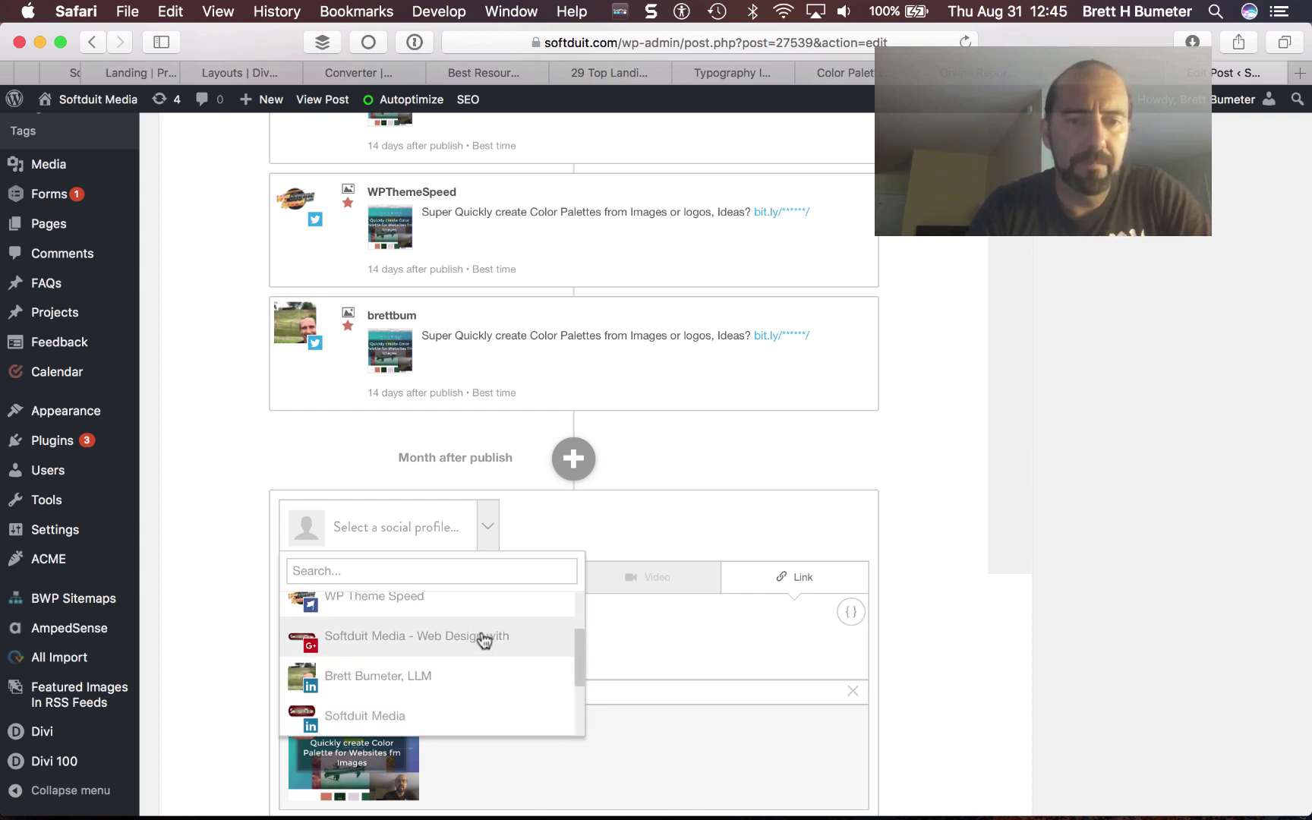
click(483, 637)
click(416, 651)
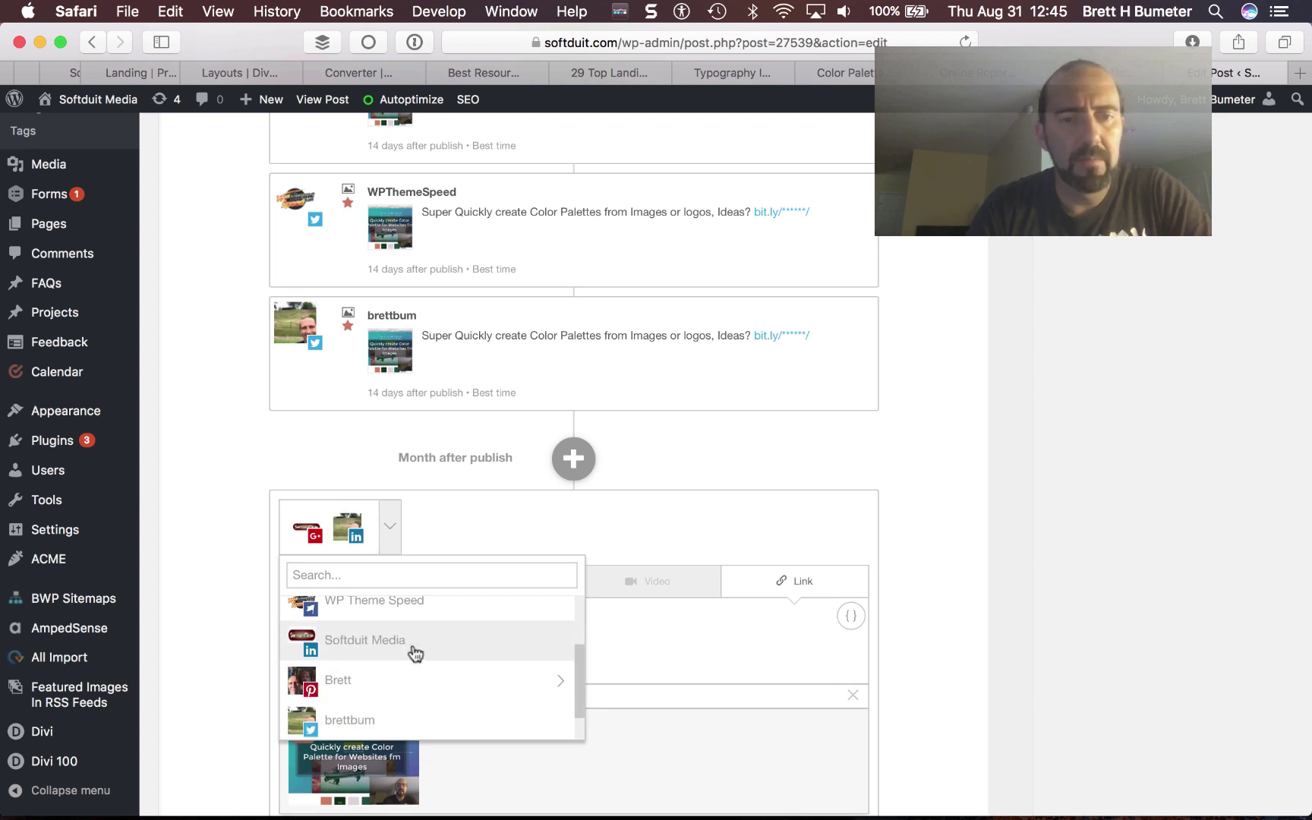
scroll(478, 692, down, 2)
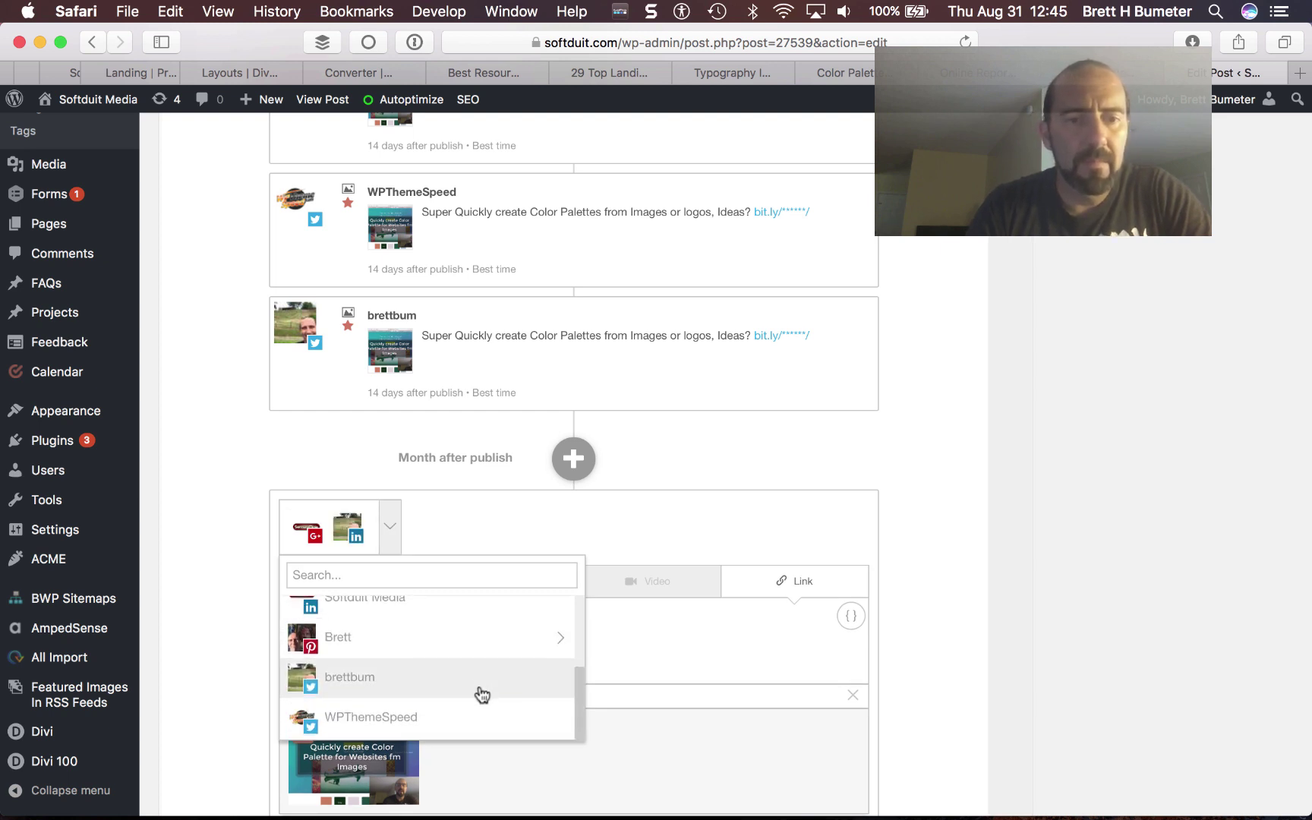
click(873, 556)
- Switch to the Example Phrases sheet in Chrome and copy the "Super", "{title}", ", better solution?" and "{permalink}" phrases in B10:E10
key(super+Tab)
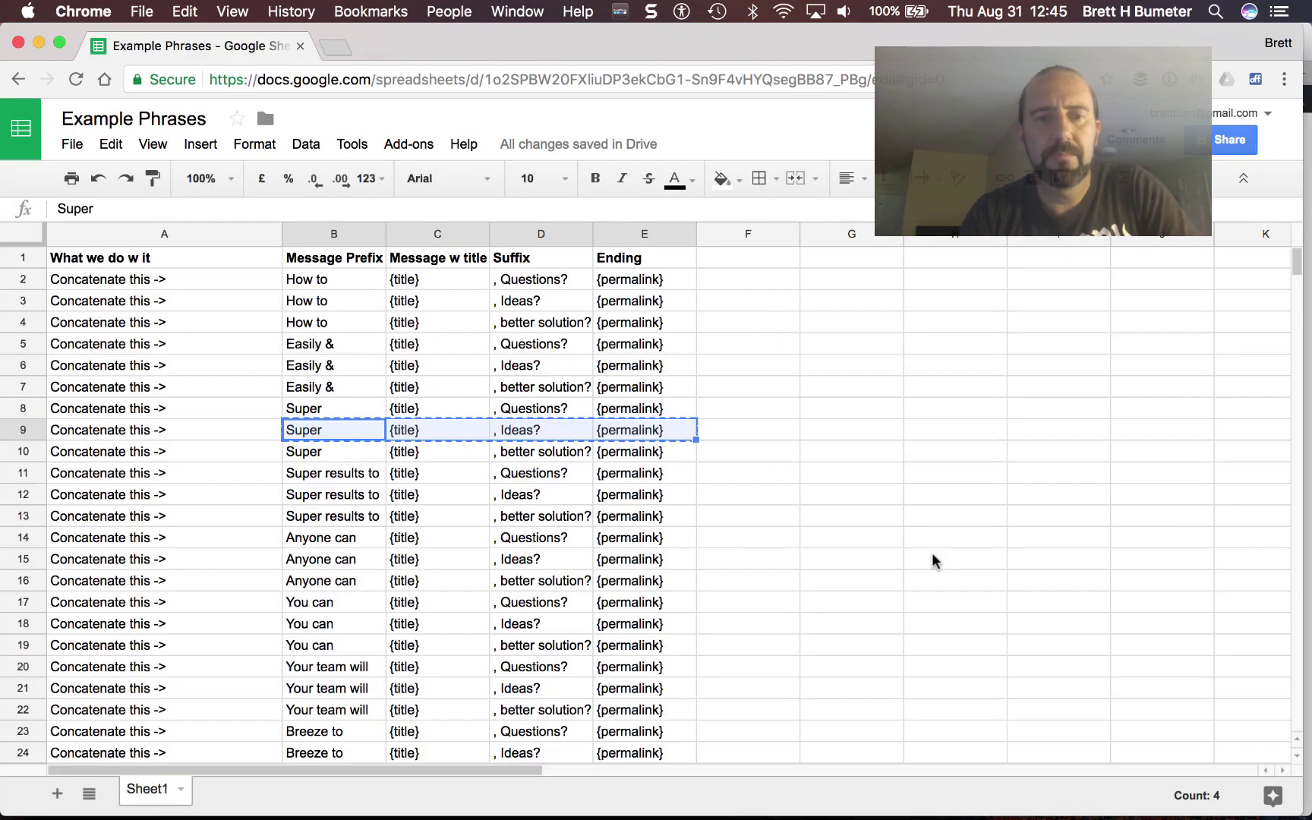
click(340, 453)
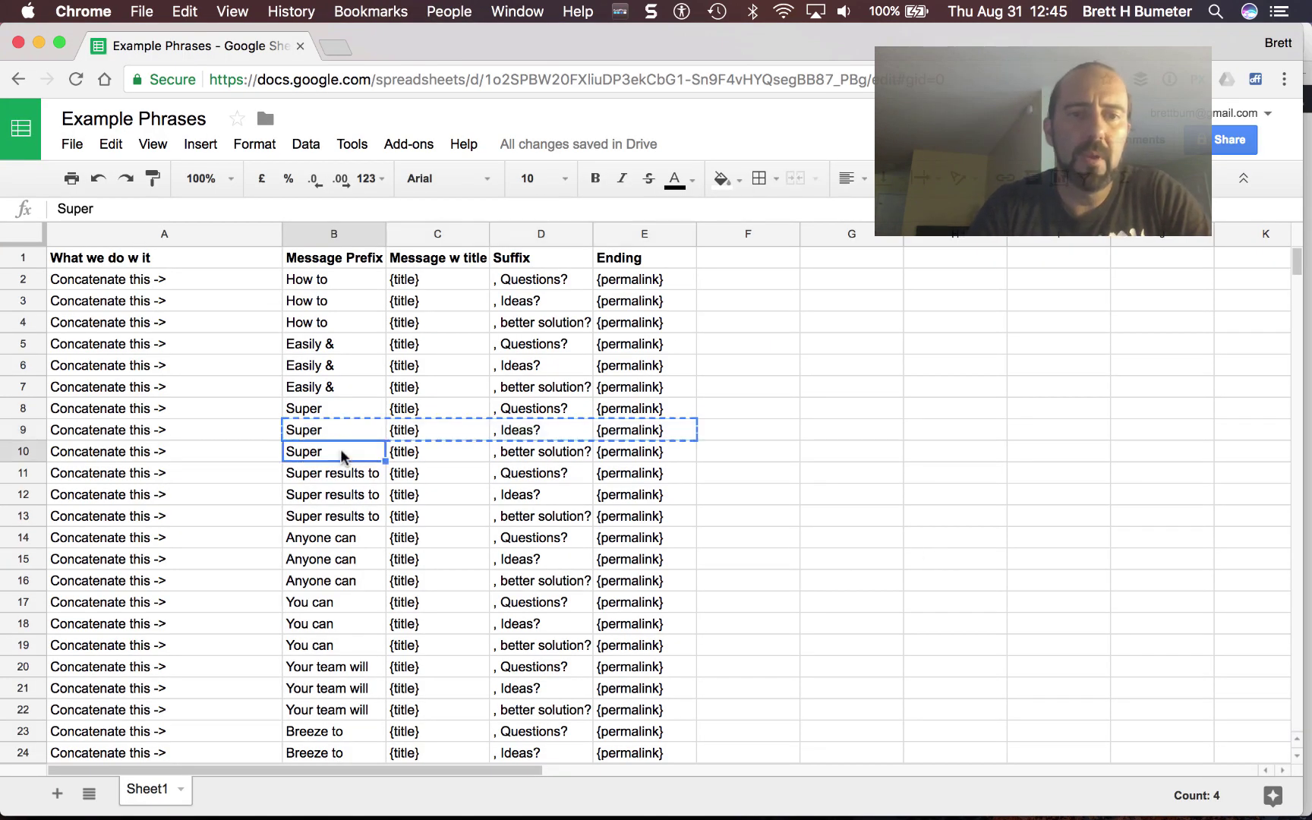
key(shift+Right)
key(shift+Right)
key(shift+Right)
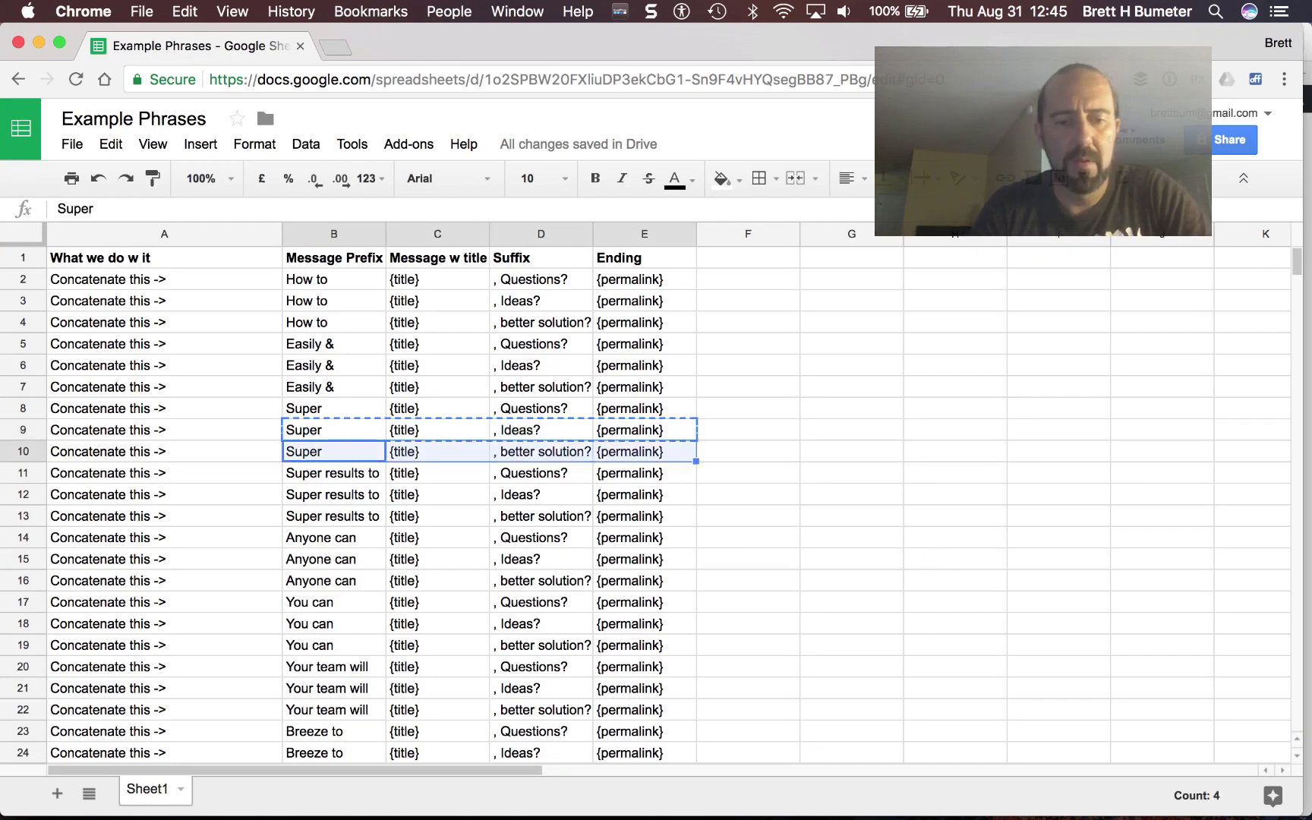
key(super+c)
- Back in Safari, make the month-after message an image message and replace its text with the copied phrases
key(super+Tab)
click(390, 526)
click(646, 617)
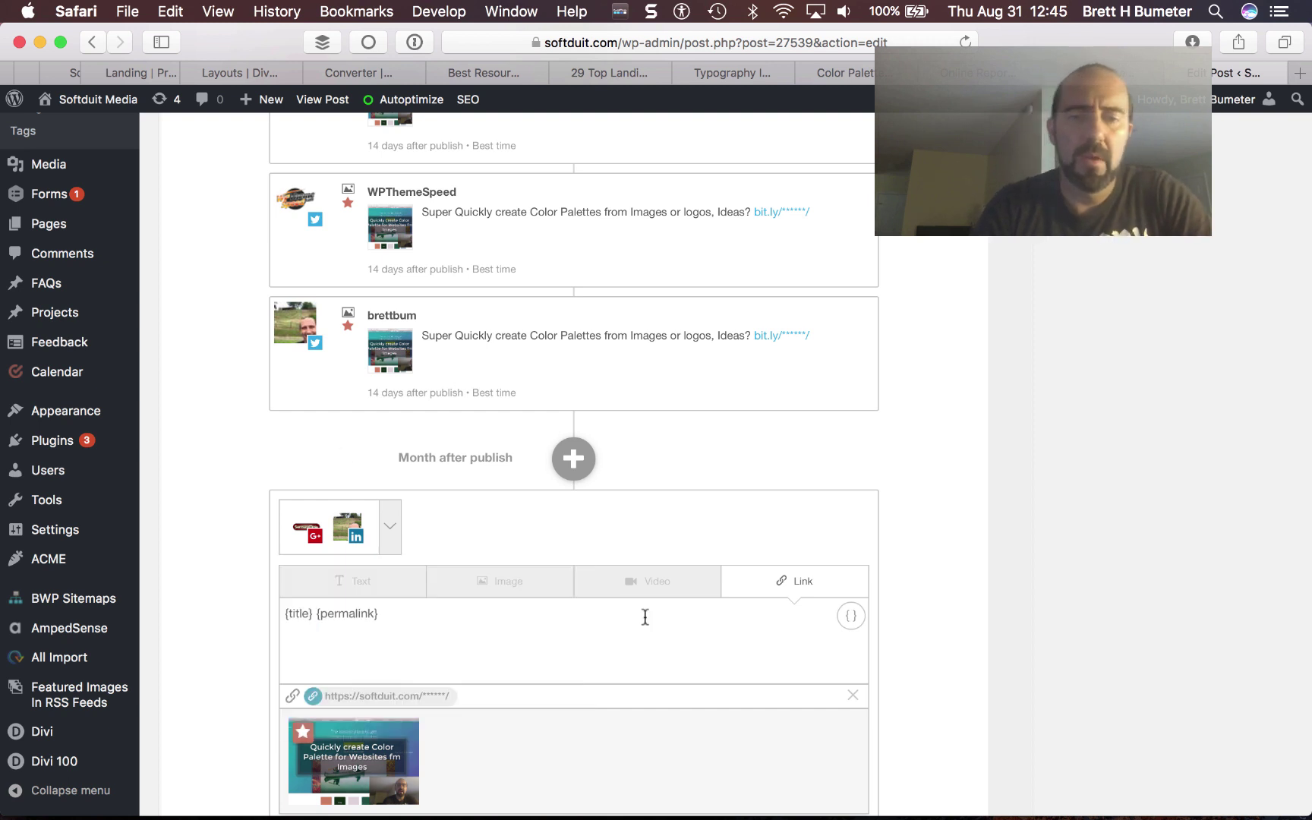
click(512, 588)
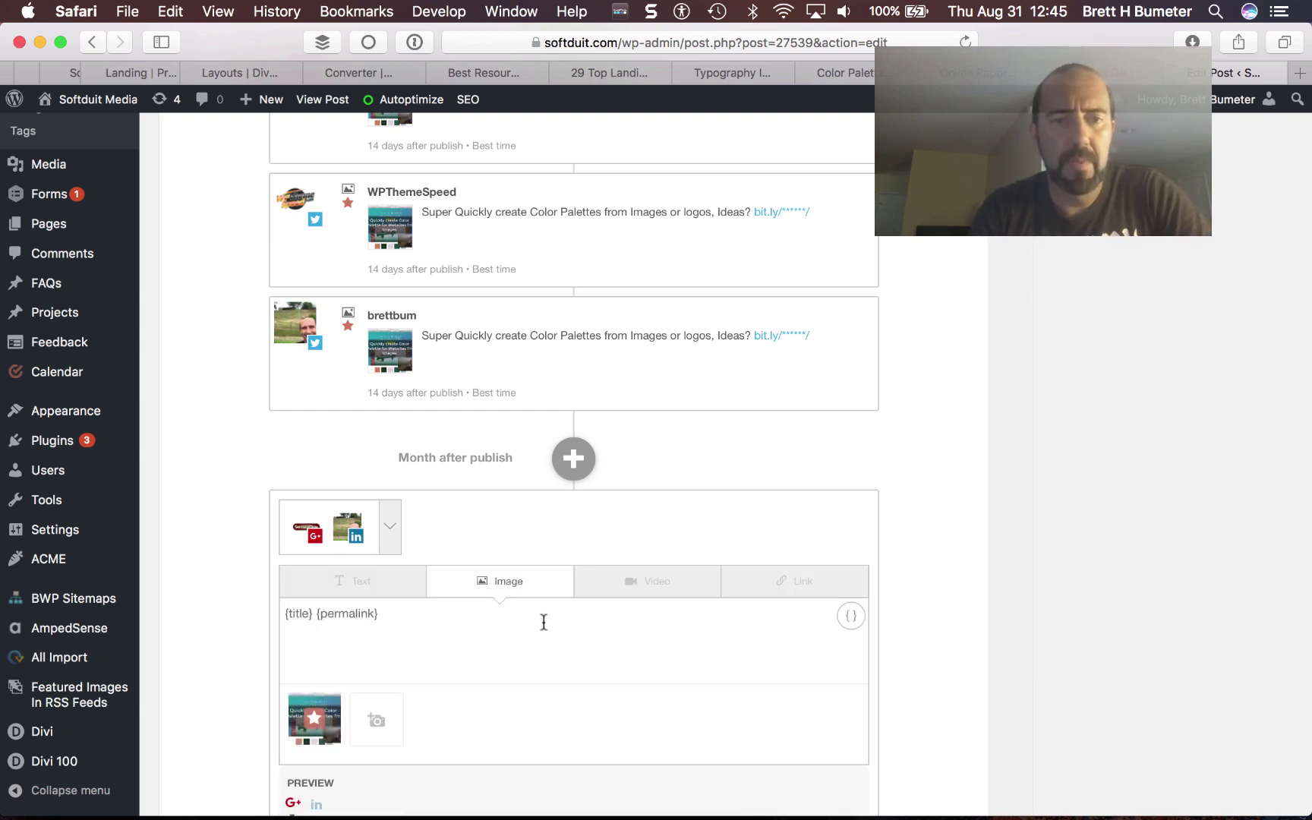
key(super+a)
key(super+v)
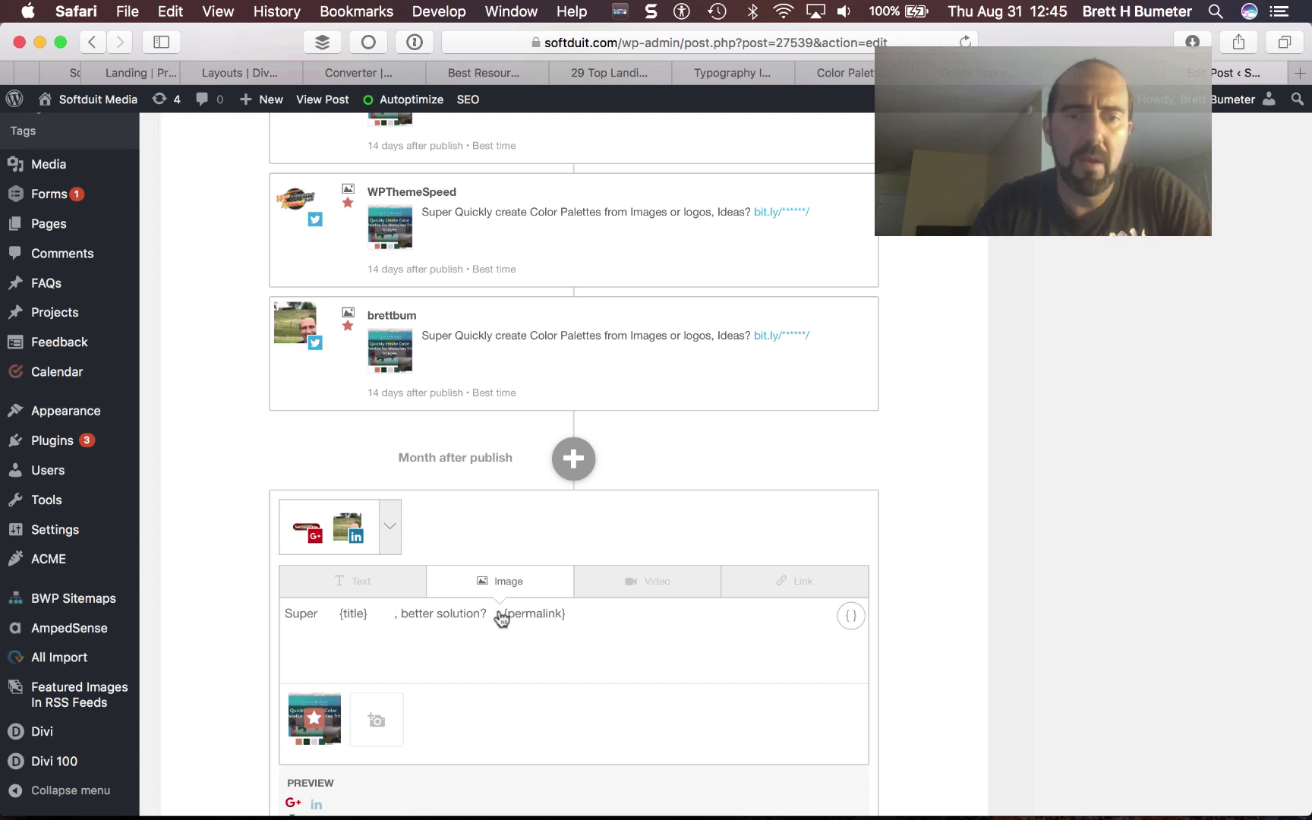
- Remove the gaps between the pasted phrases so the month-after message reads "Super {title}, better solution?{permalink}"
key(shift+Right)
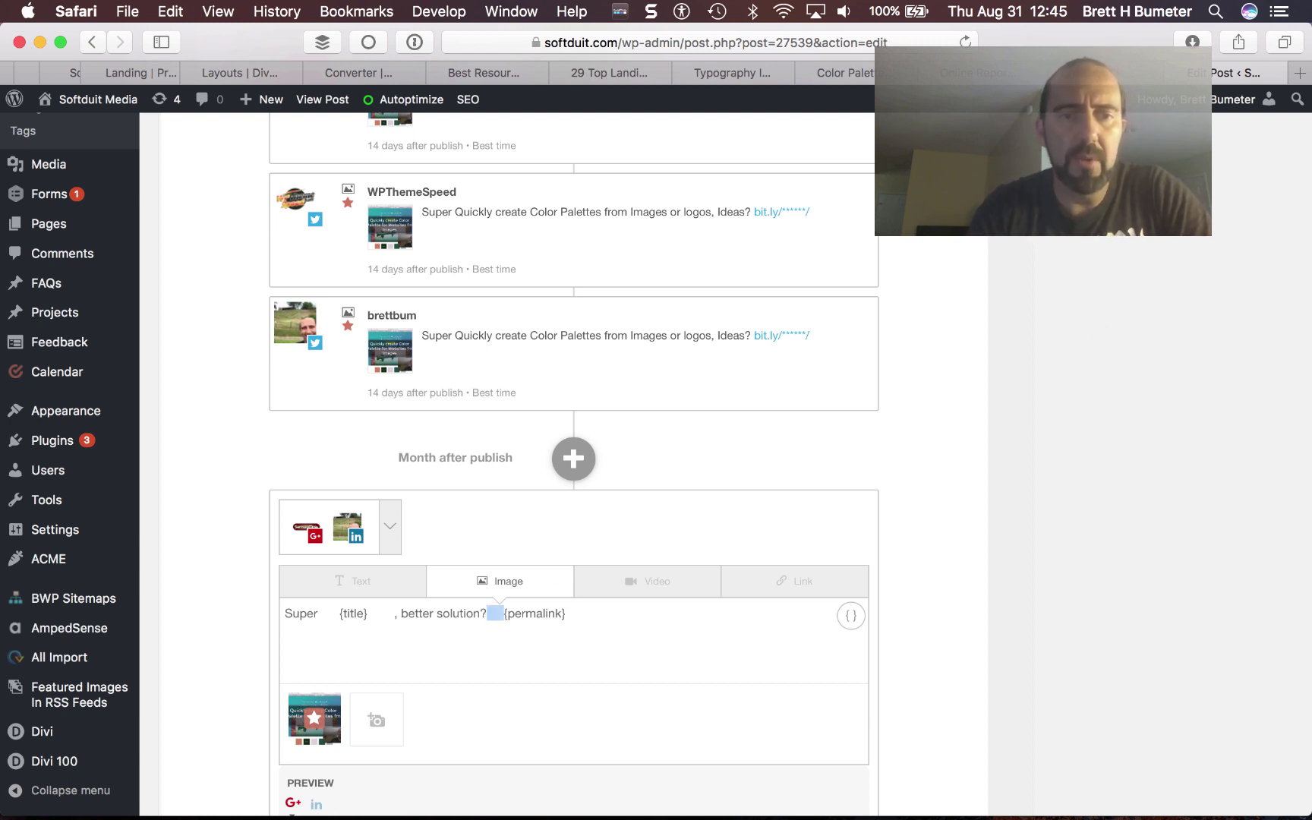
key(BackSpace)
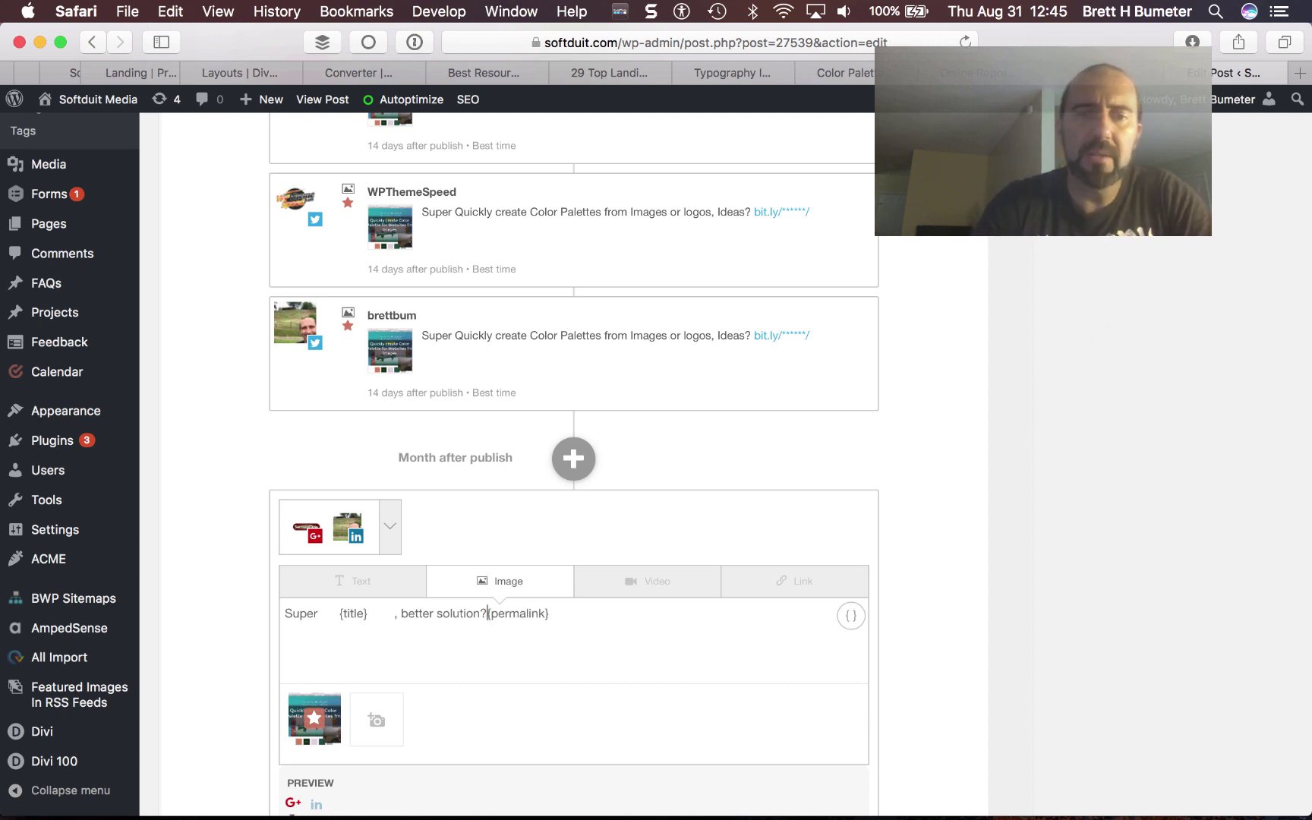
click(394, 612)
key(BackSpace)
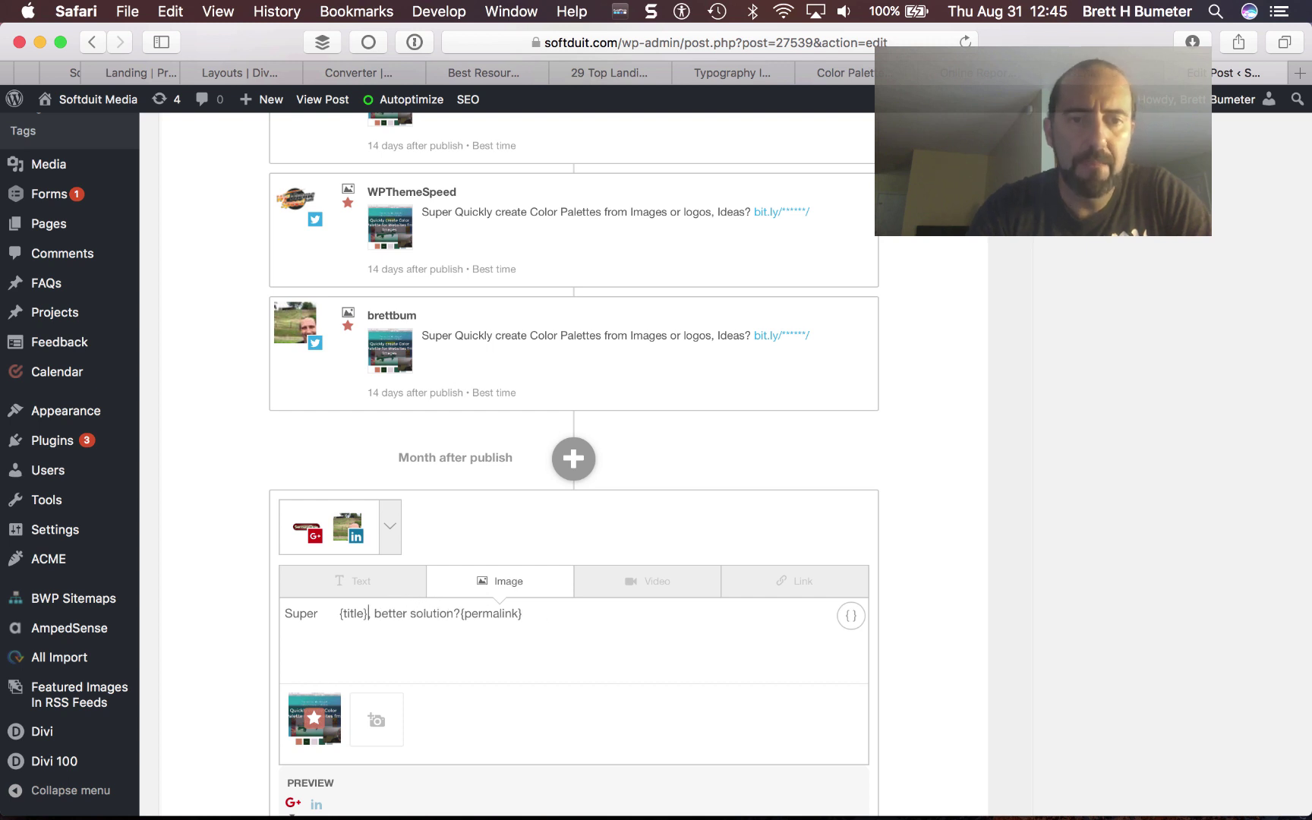
click(334, 614)
key(BackSpace)
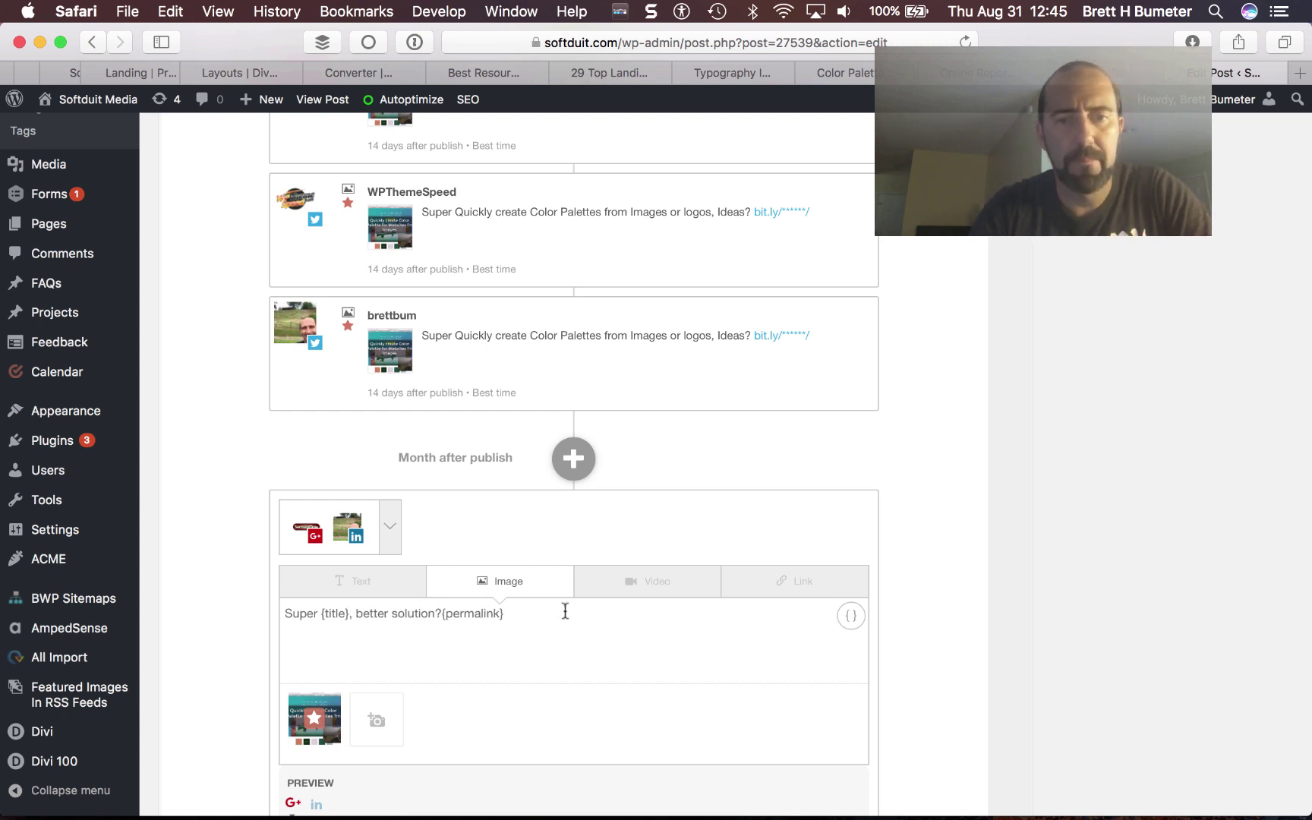
- Move {permalink} in the month-after message onto its own line, leaving an empty line below "better solution?"
key(Left)
key(Left)
key(Left)
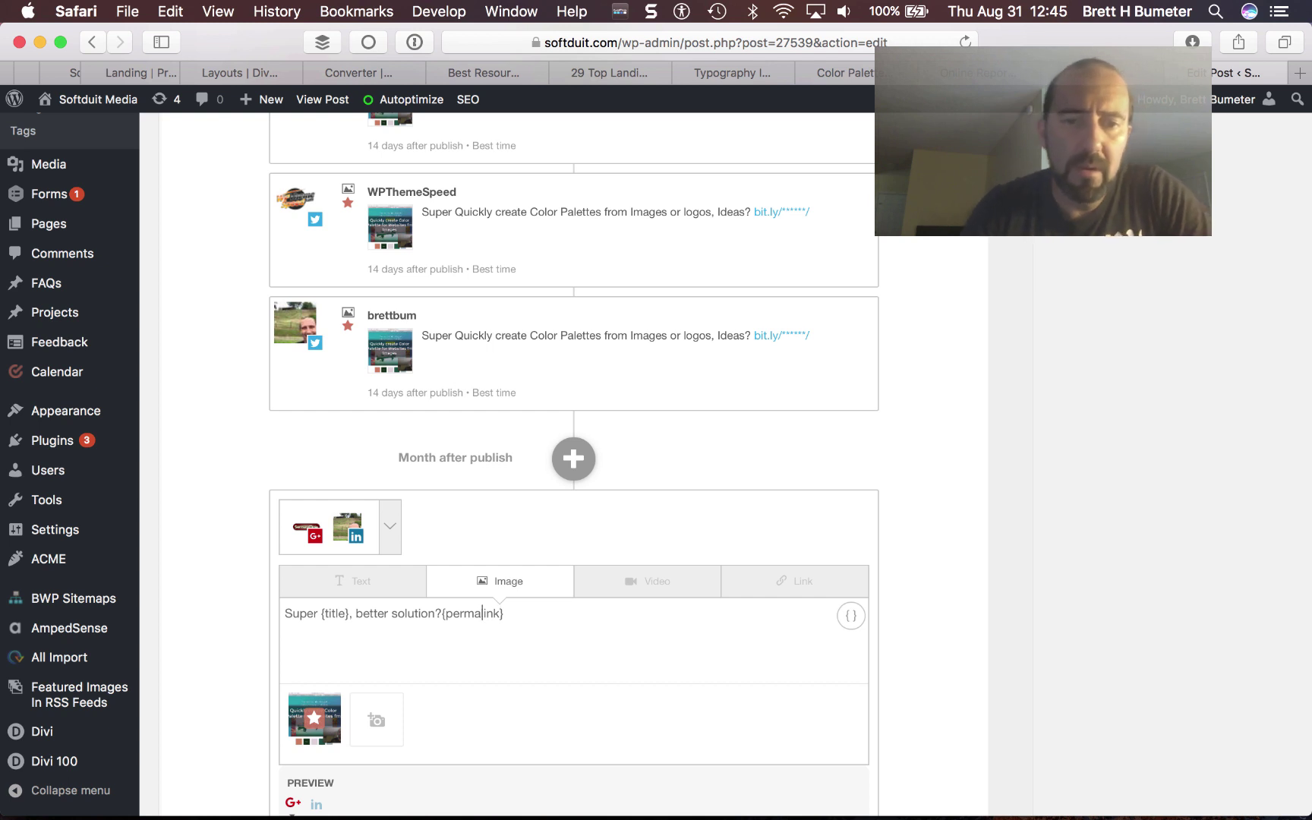
key(Return)
key(Return)
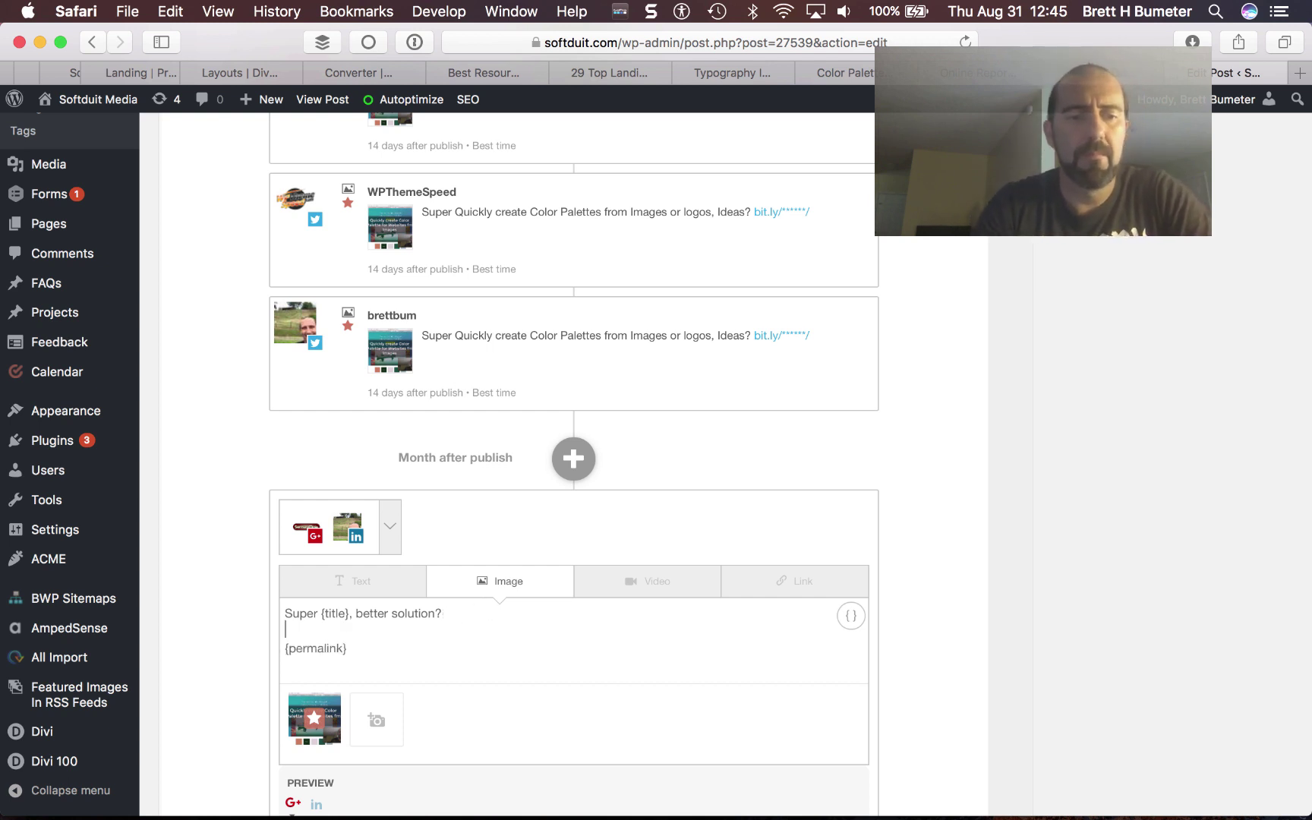
- Add the line "~found this cool little free app or teaser at Canva and realized it could be helpful for quickly creating a palette." above {permalink}
text(~found)
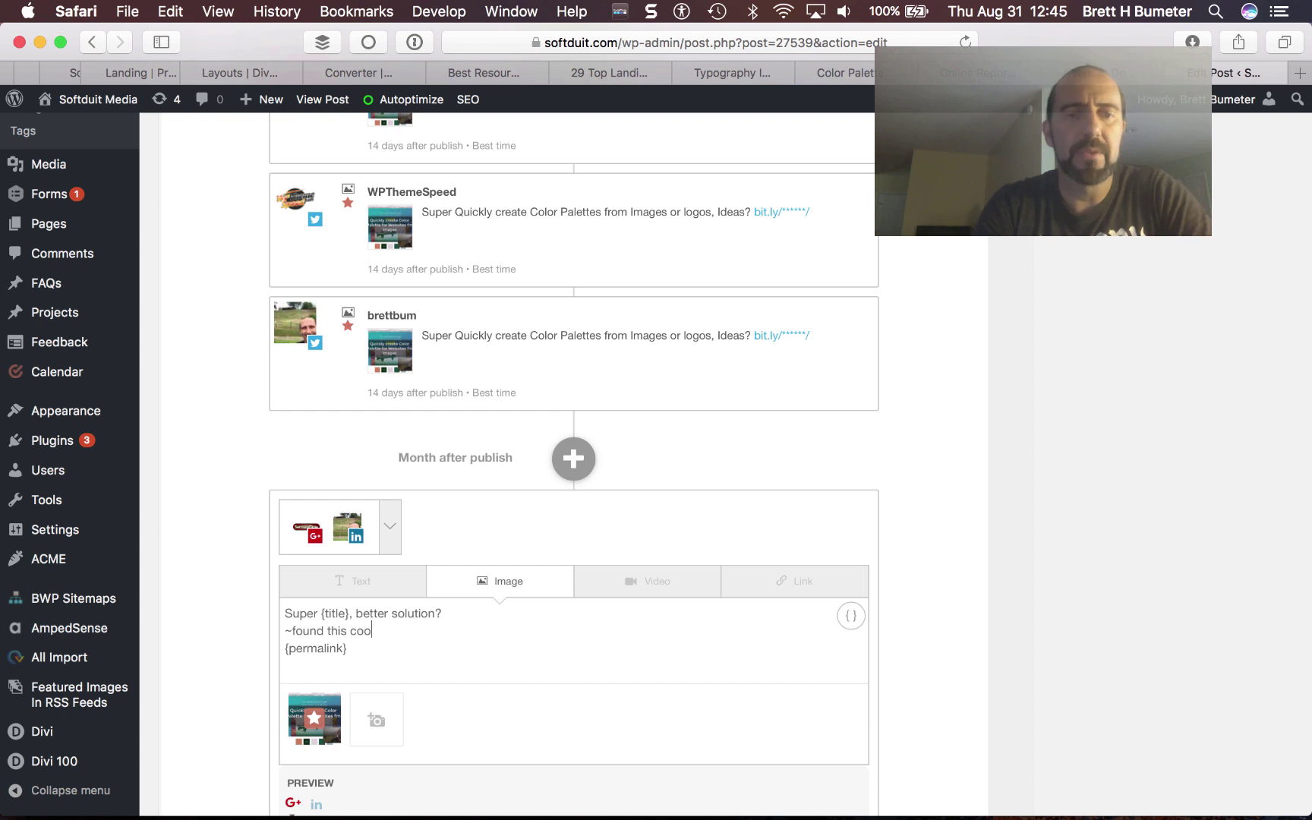
text(this cool little free a)
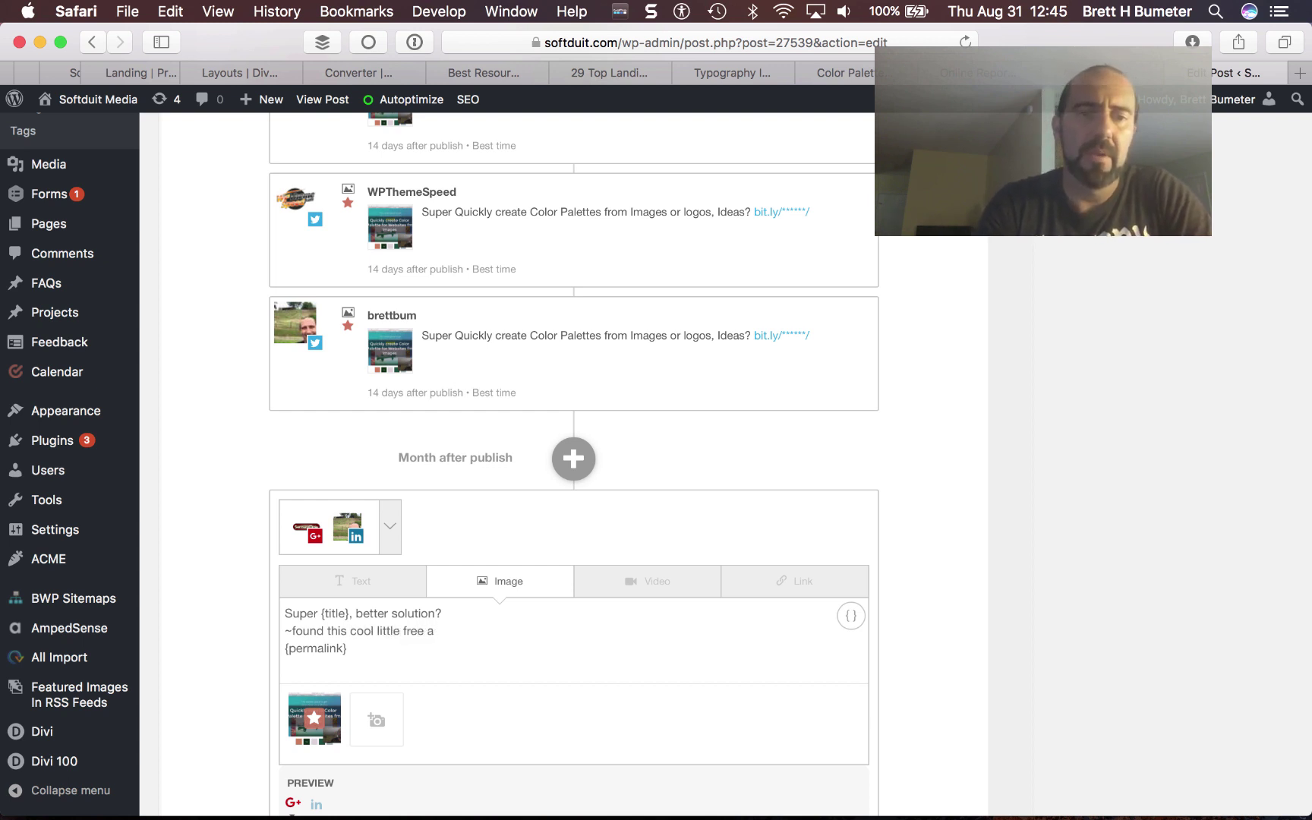
text(pp or te)
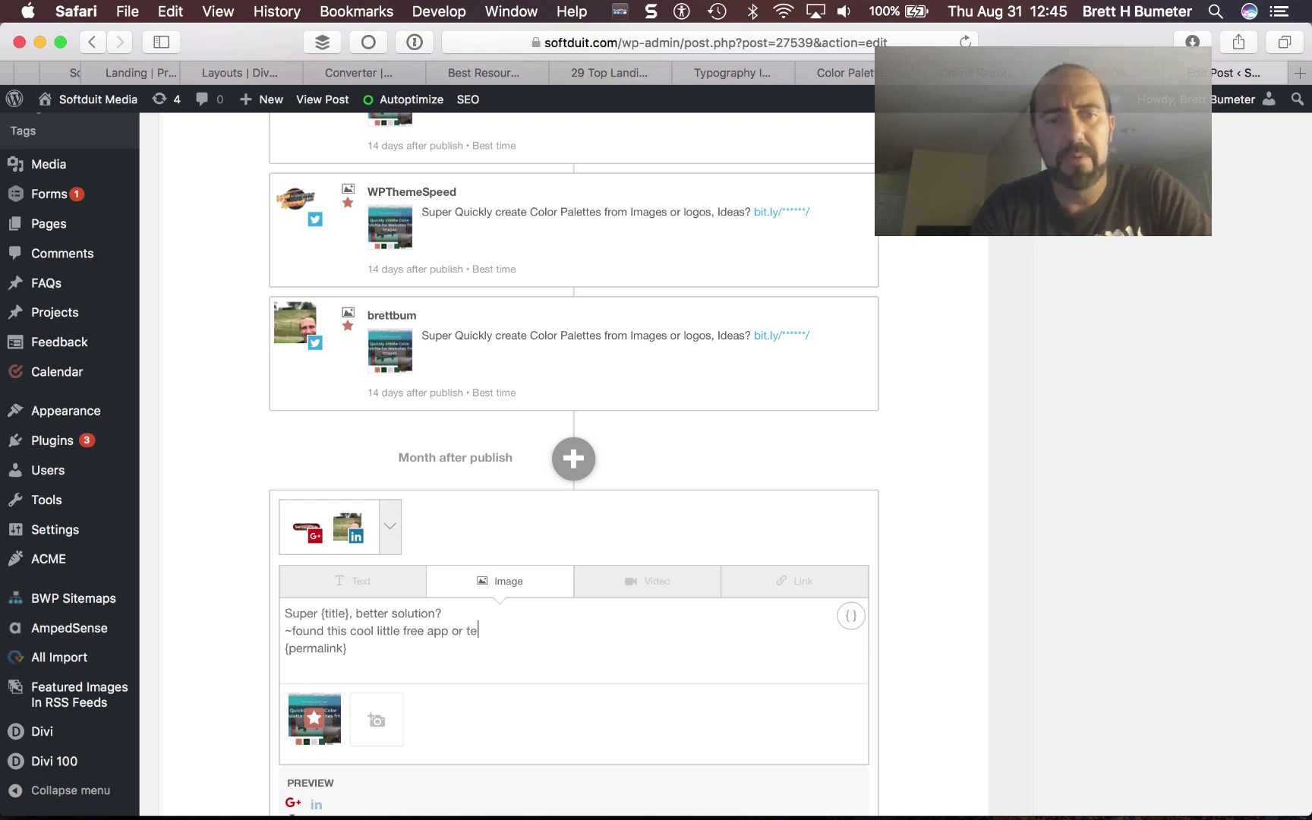
text(aser at Ca)
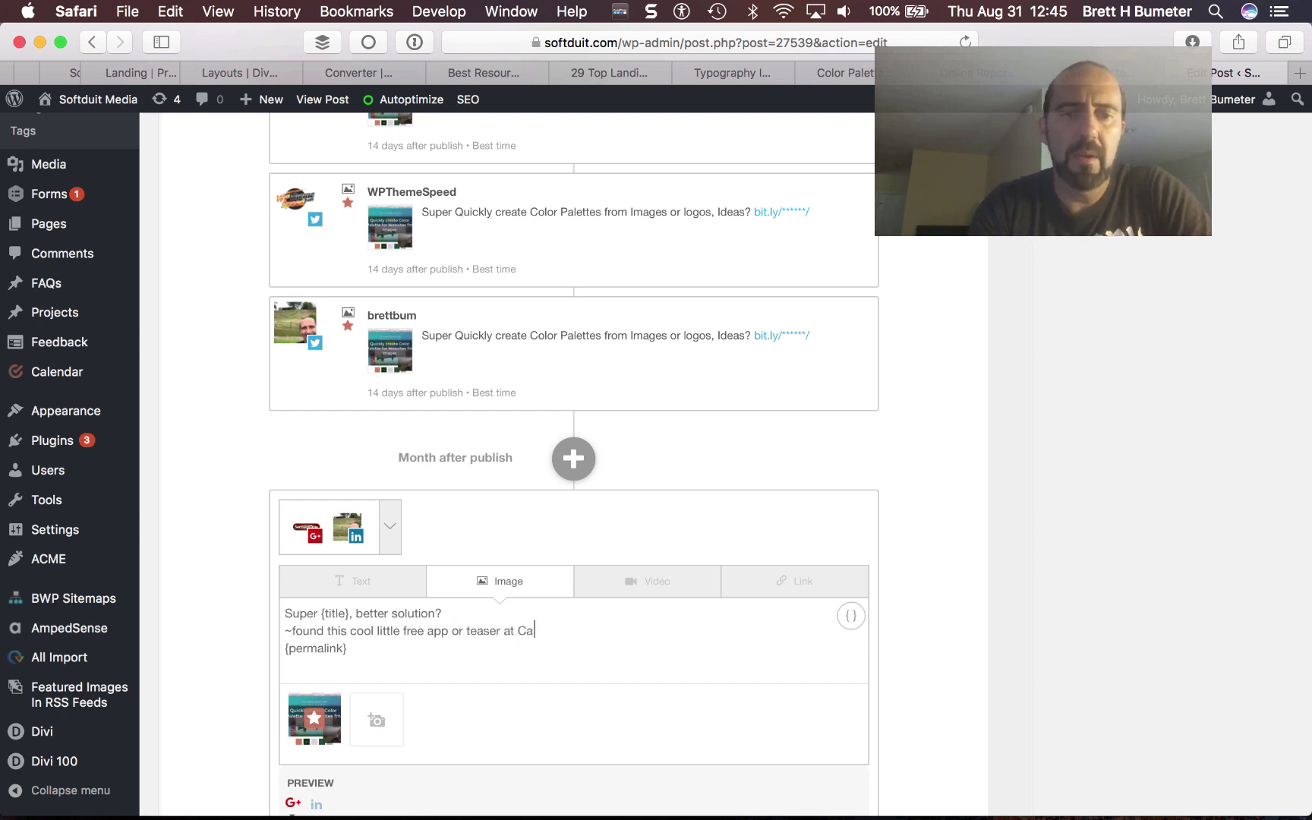
text(nva and real)
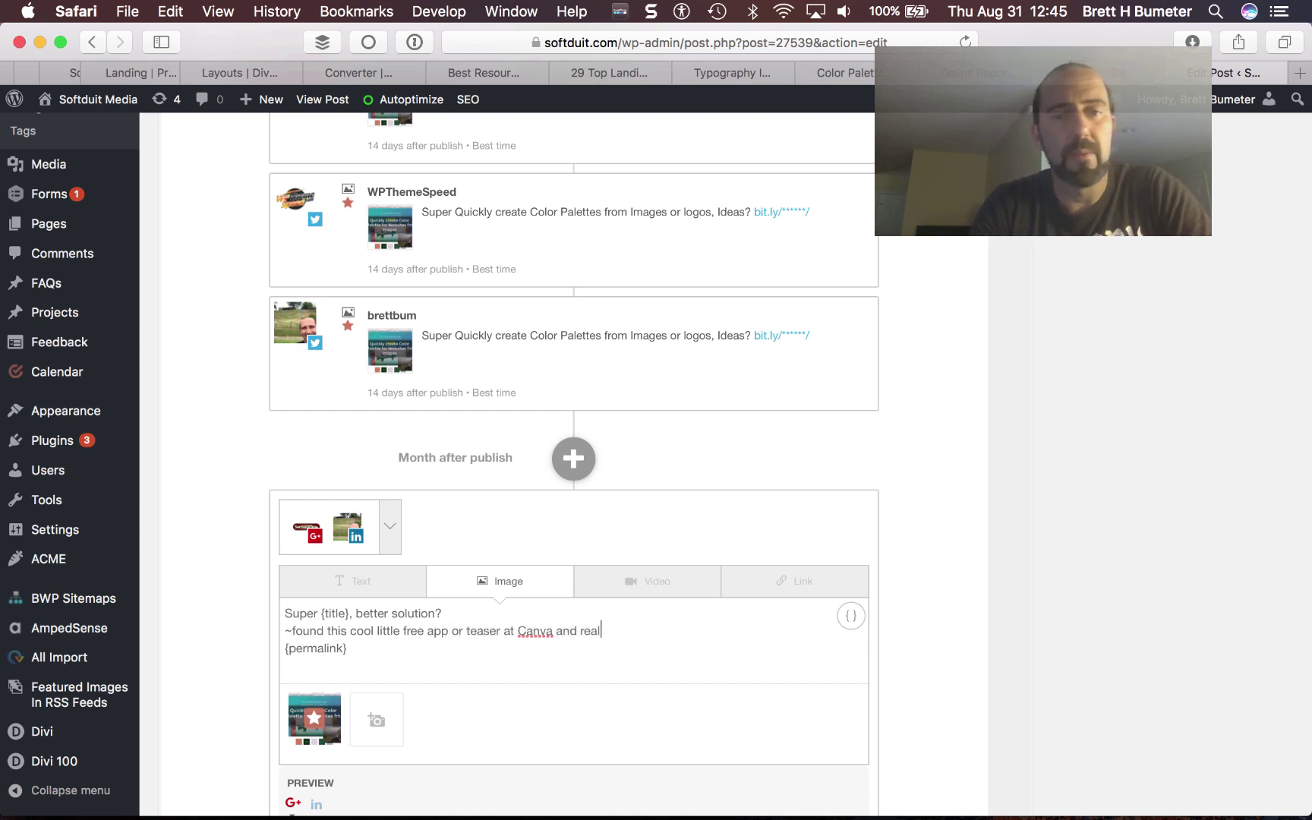
text(ized it )
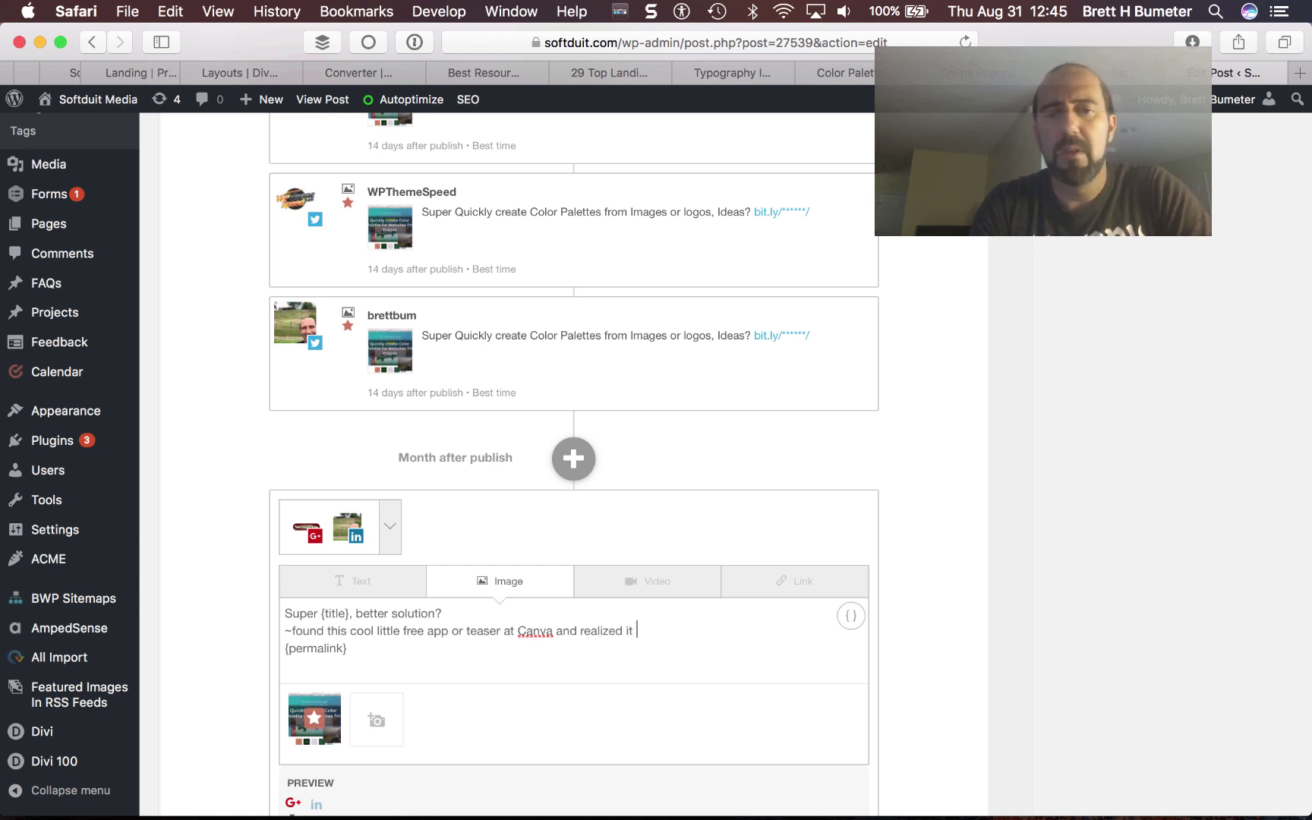
text(could be helpf)
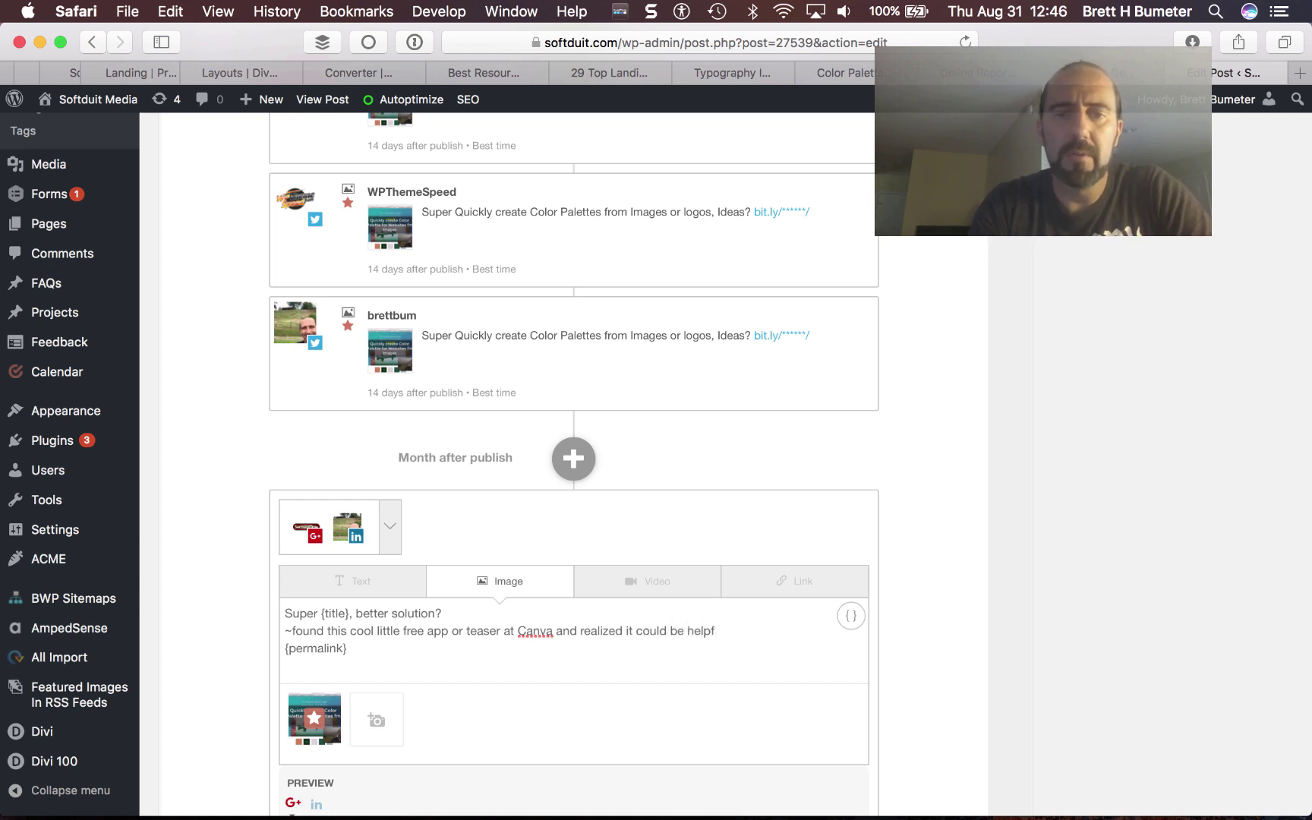
text(ul for )
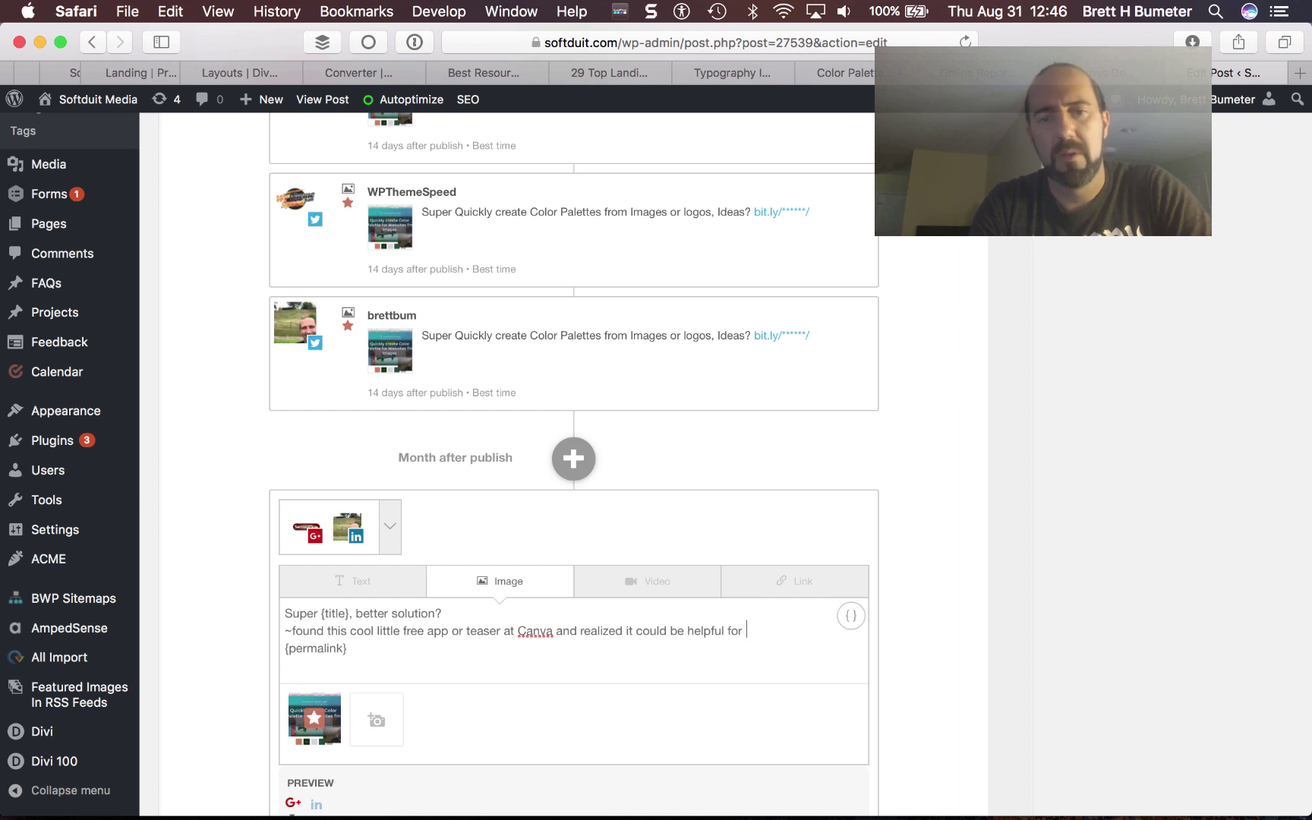
text(quickly creat)
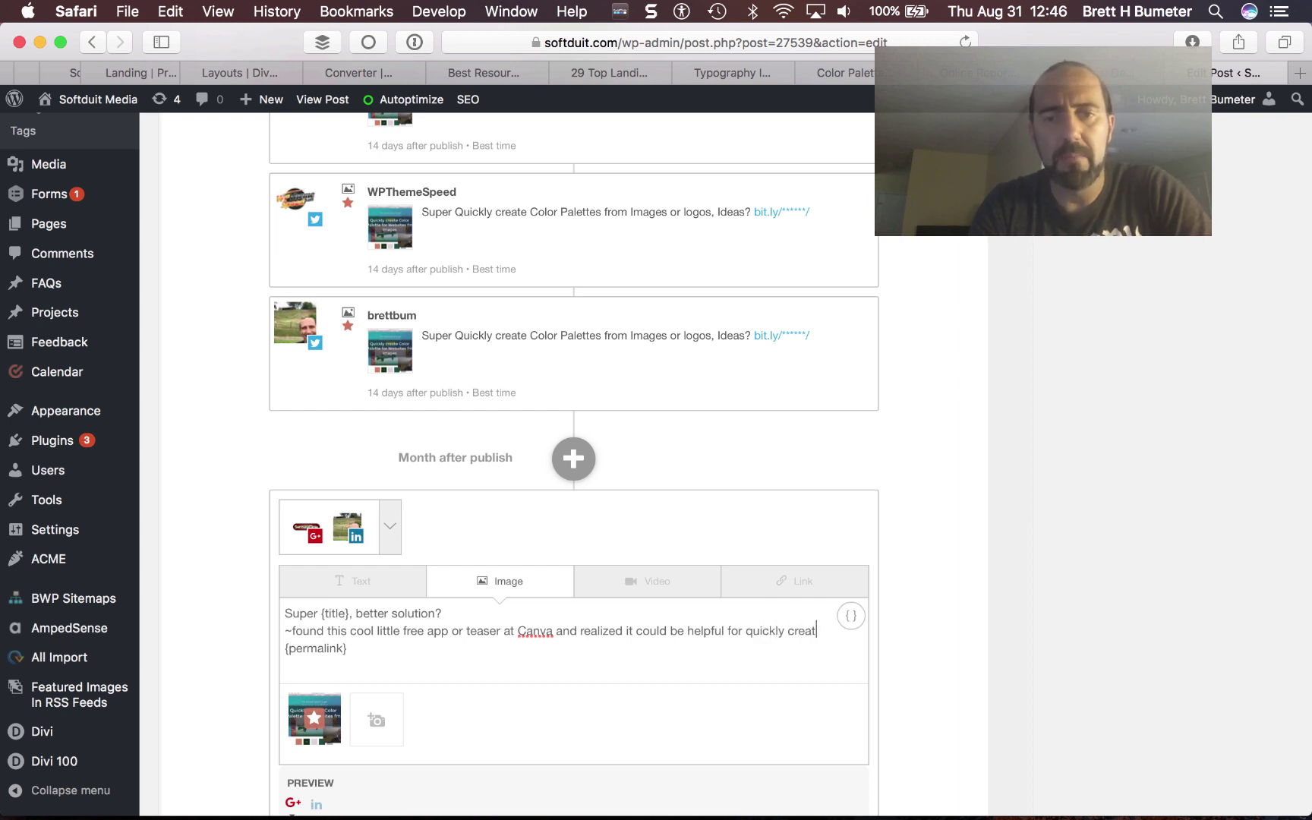
text(ing a pal)
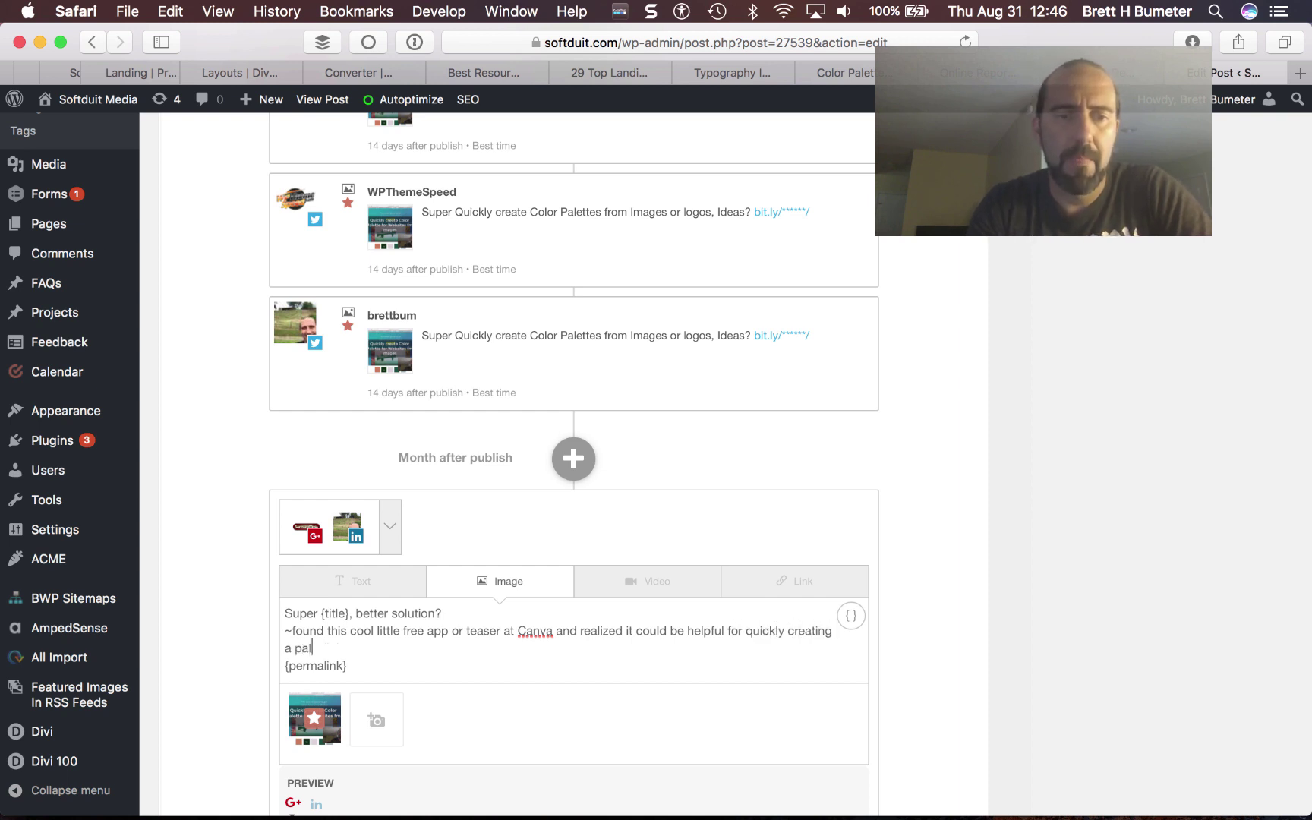
text(ette.)
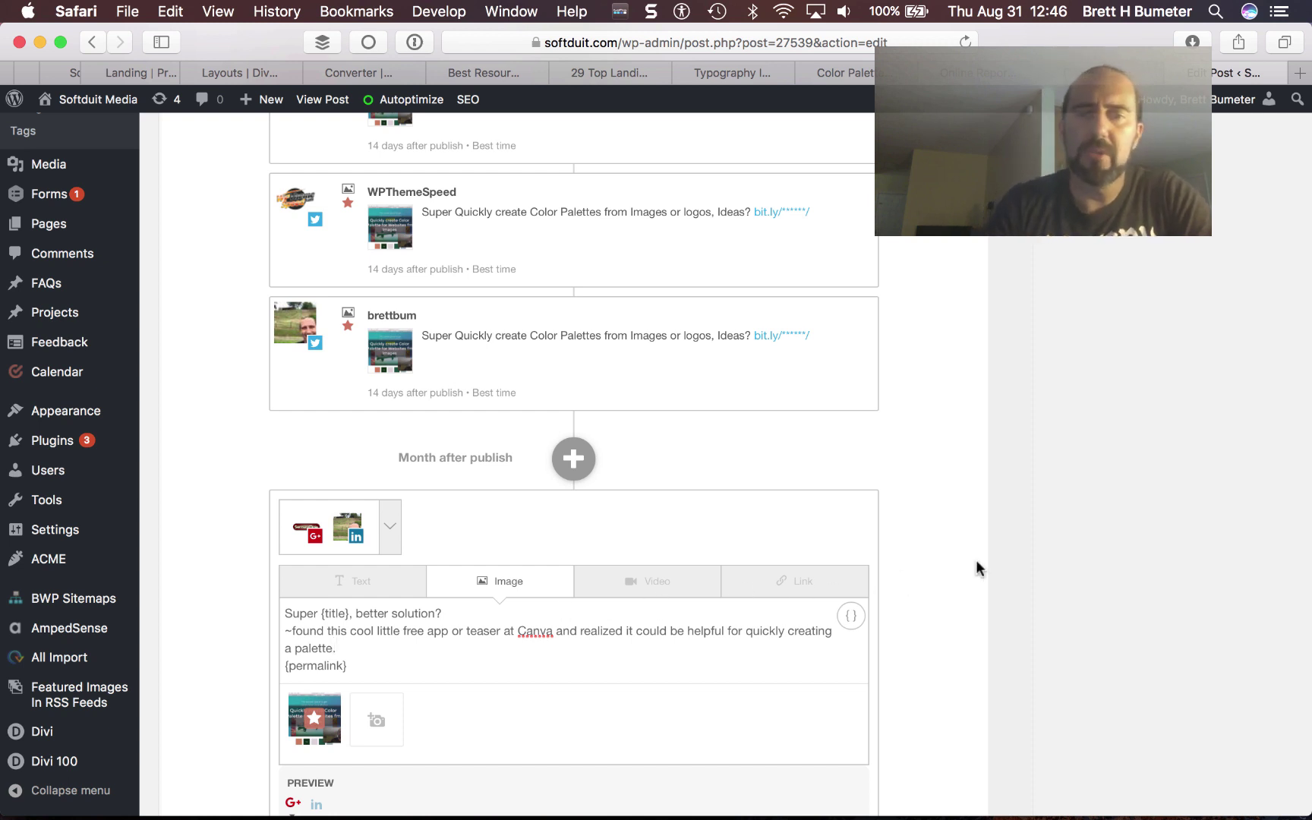
- Review the month-after message's Google+ preview and its date and time settings
scroll(977, 568, down, 1)
scroll(977, 564, down, 3)
scroll(976, 564, down, 2)
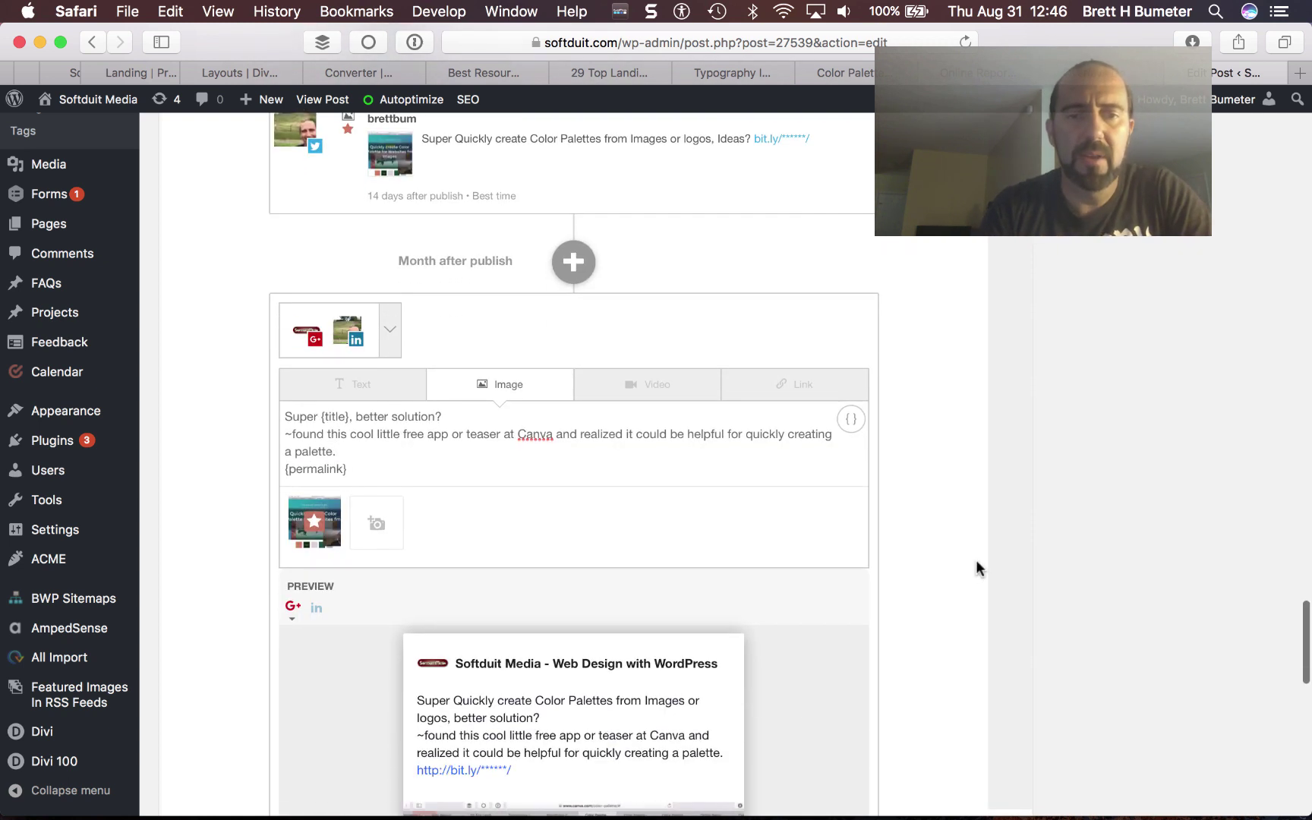
scroll(977, 565, down, 10)
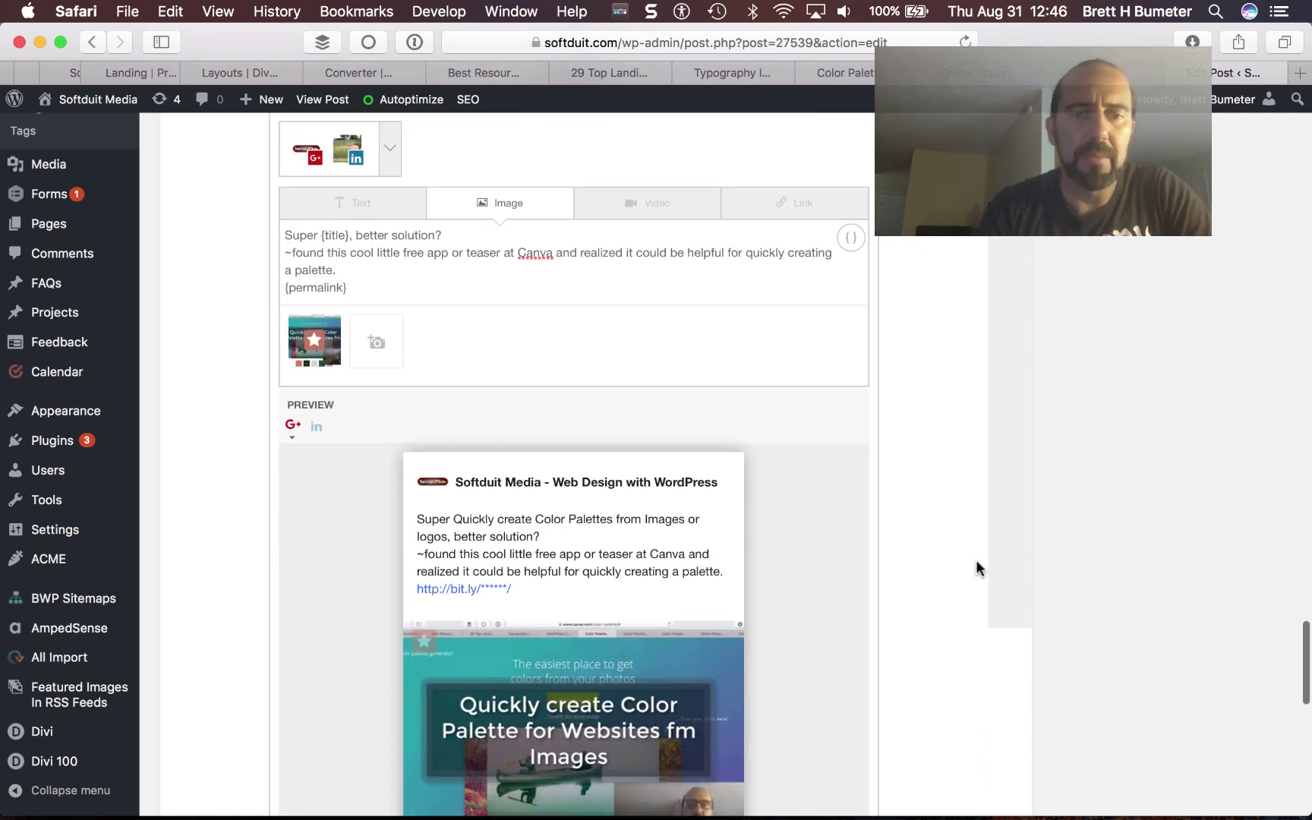
scroll(977, 564, up, 1)
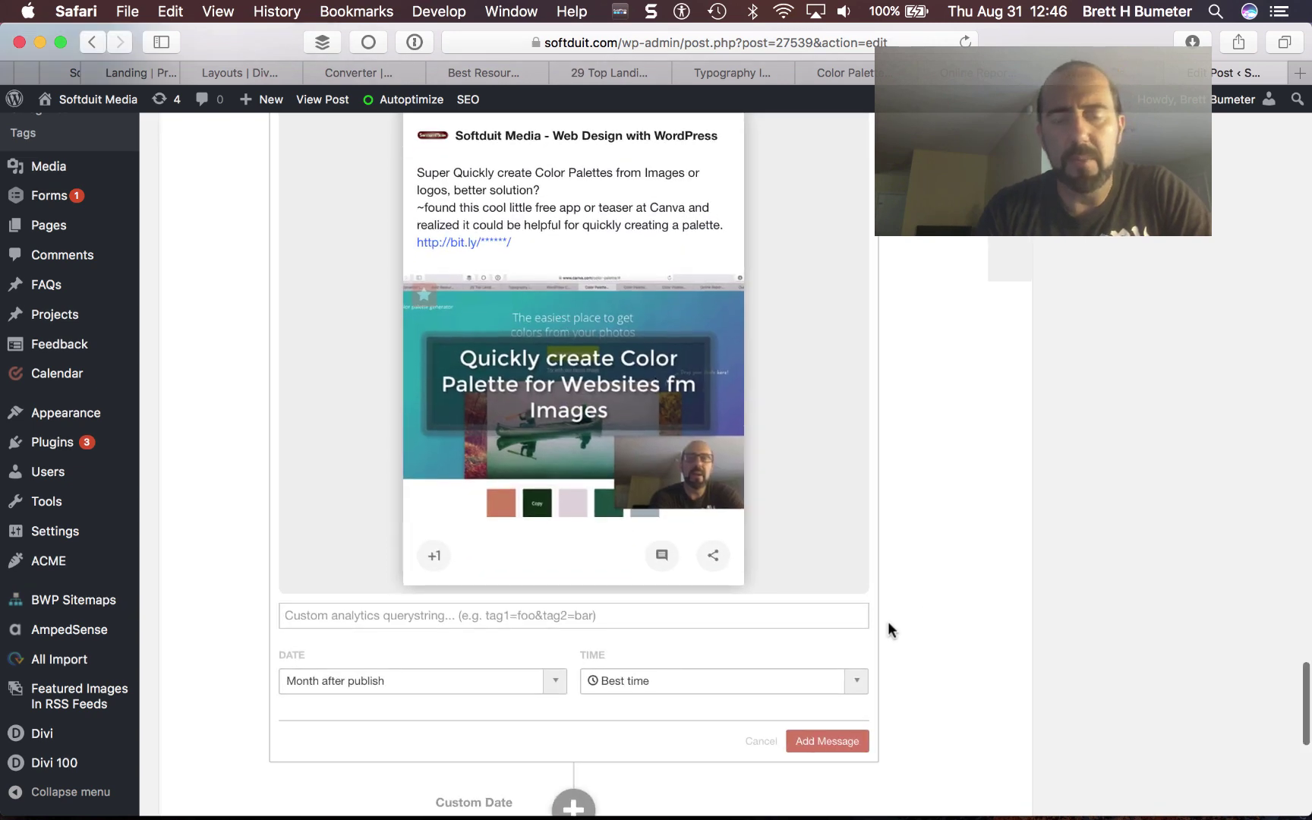
- Add the prepared image message with the "better solution?" text to the Month after publish schedule
click(831, 740)
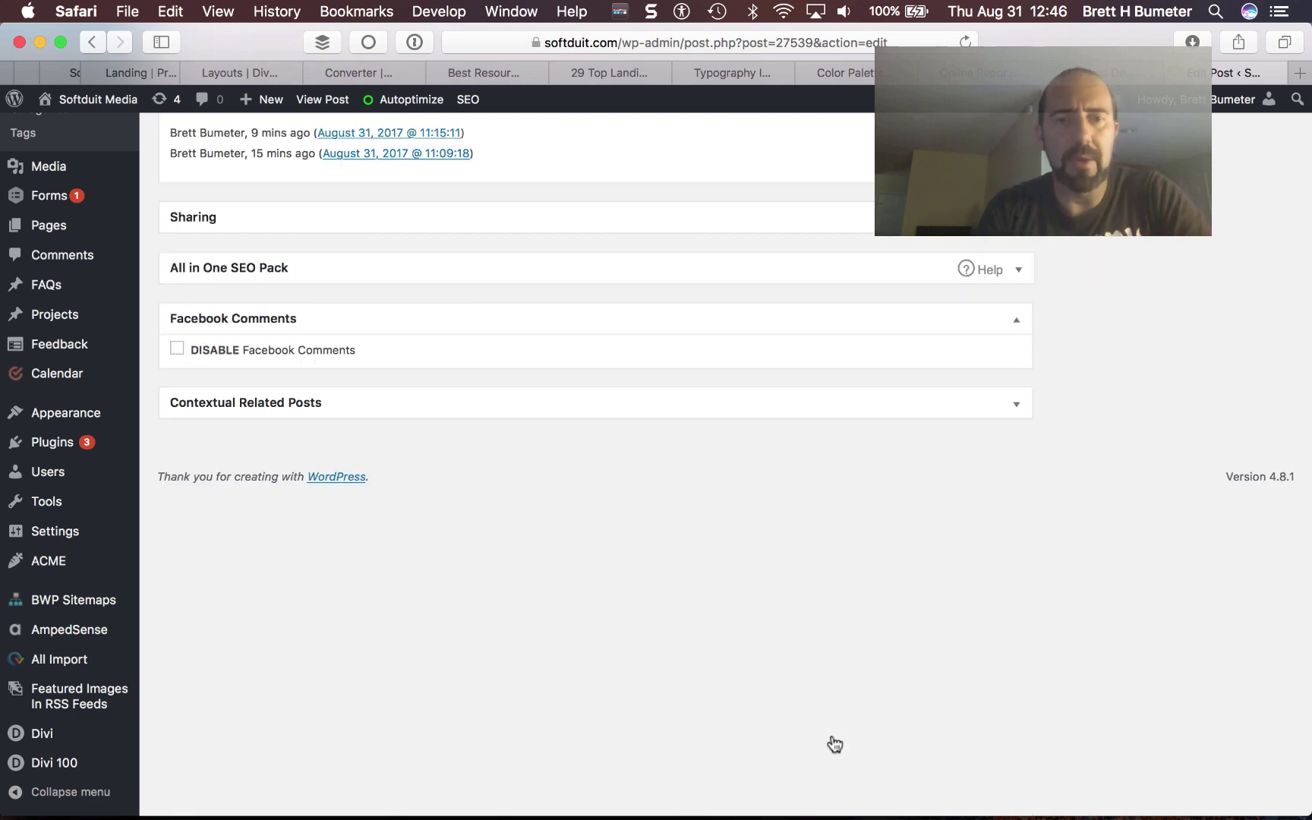
scroll(806, 438, up, 2)
scroll(805, 434, up, 10)
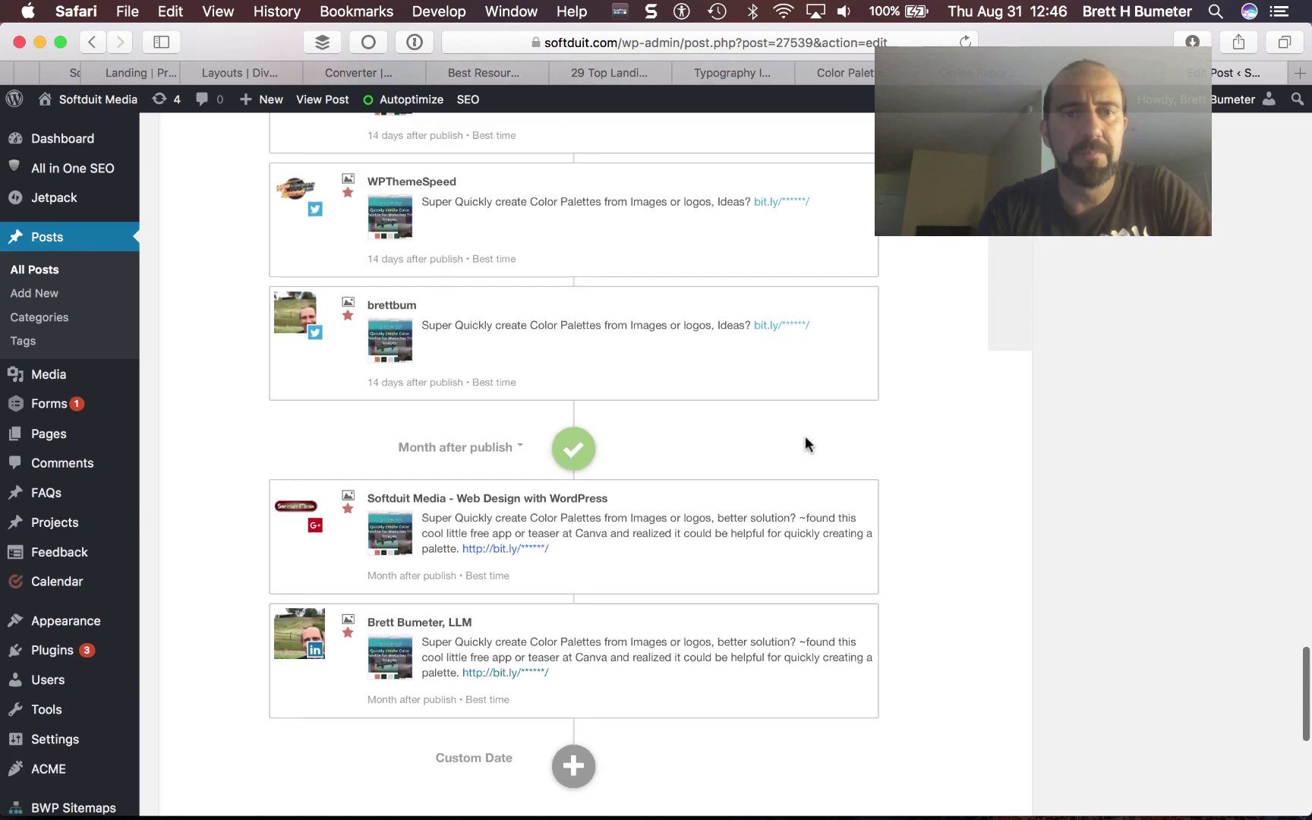
scroll(805, 436, down, 3)
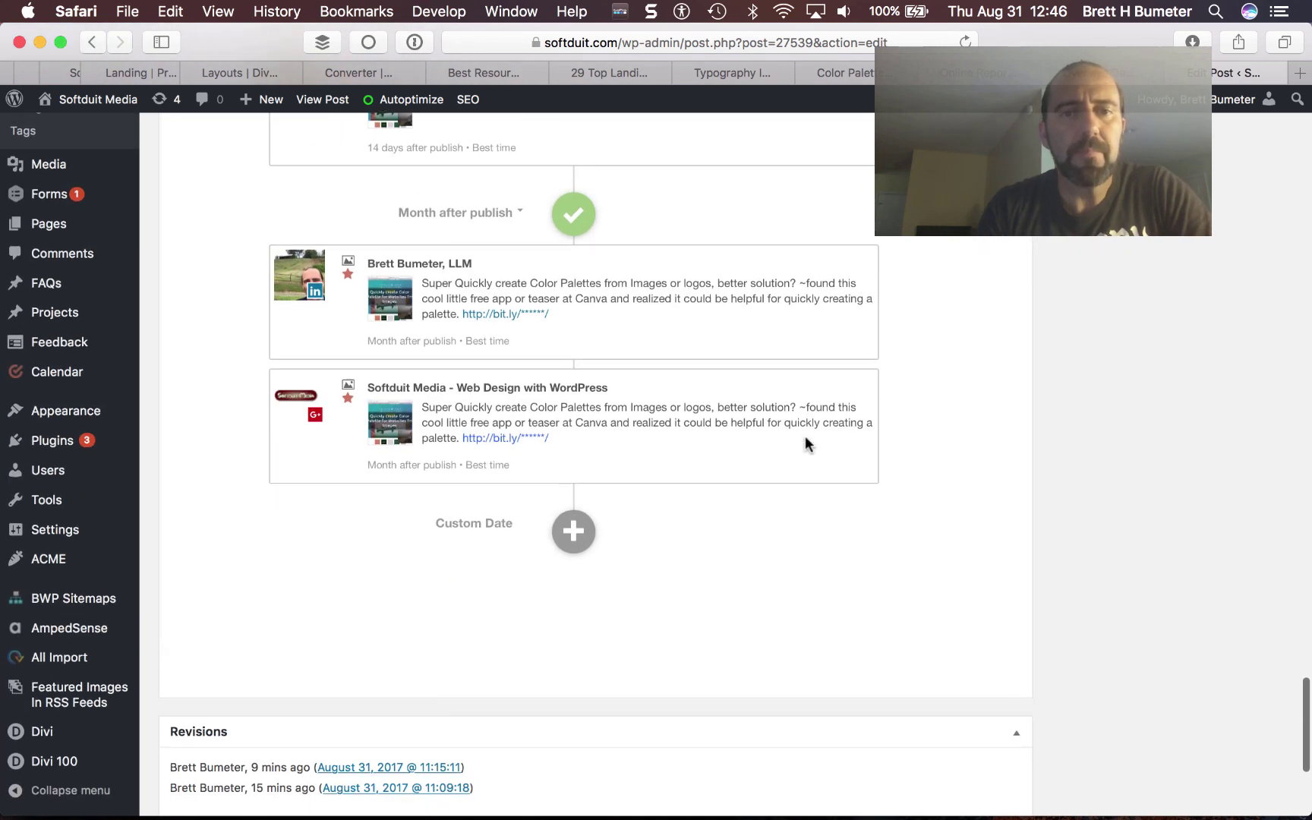
- Start another Month after publish message as an image post for the personal and WPThemeSpeed Twitter profiles
click(576, 216)
click(488, 280)
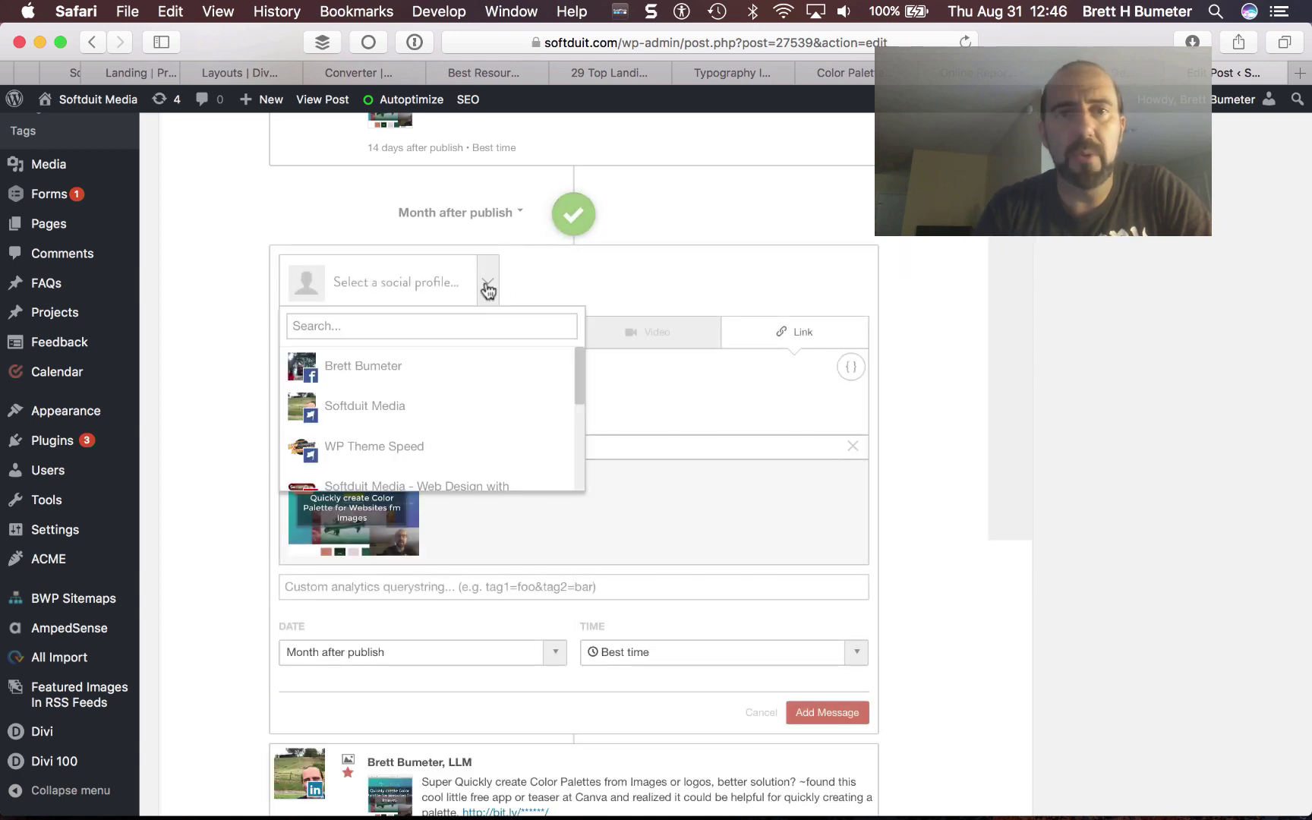
scroll(484, 408, down, 2)
scroll(470, 410, down, 3)
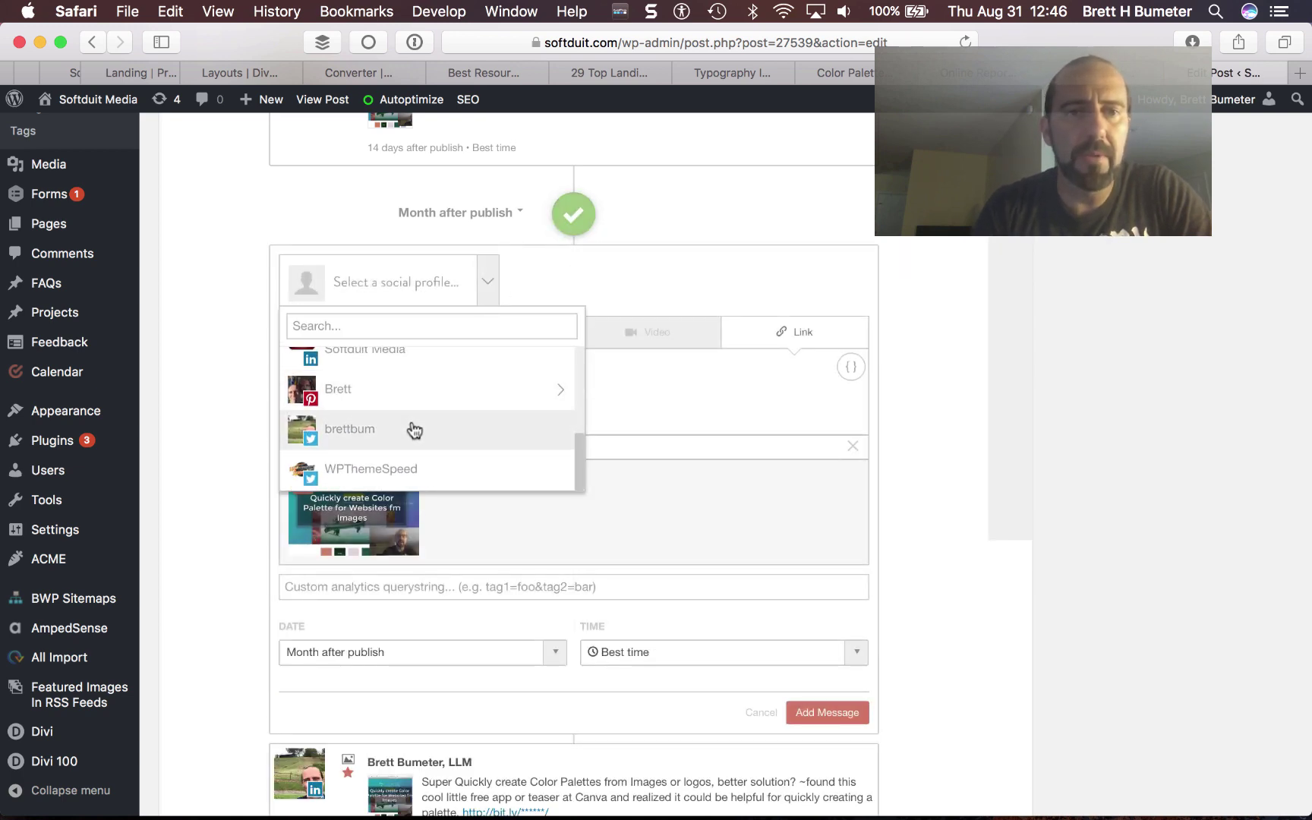
click(411, 429)
click(433, 475)
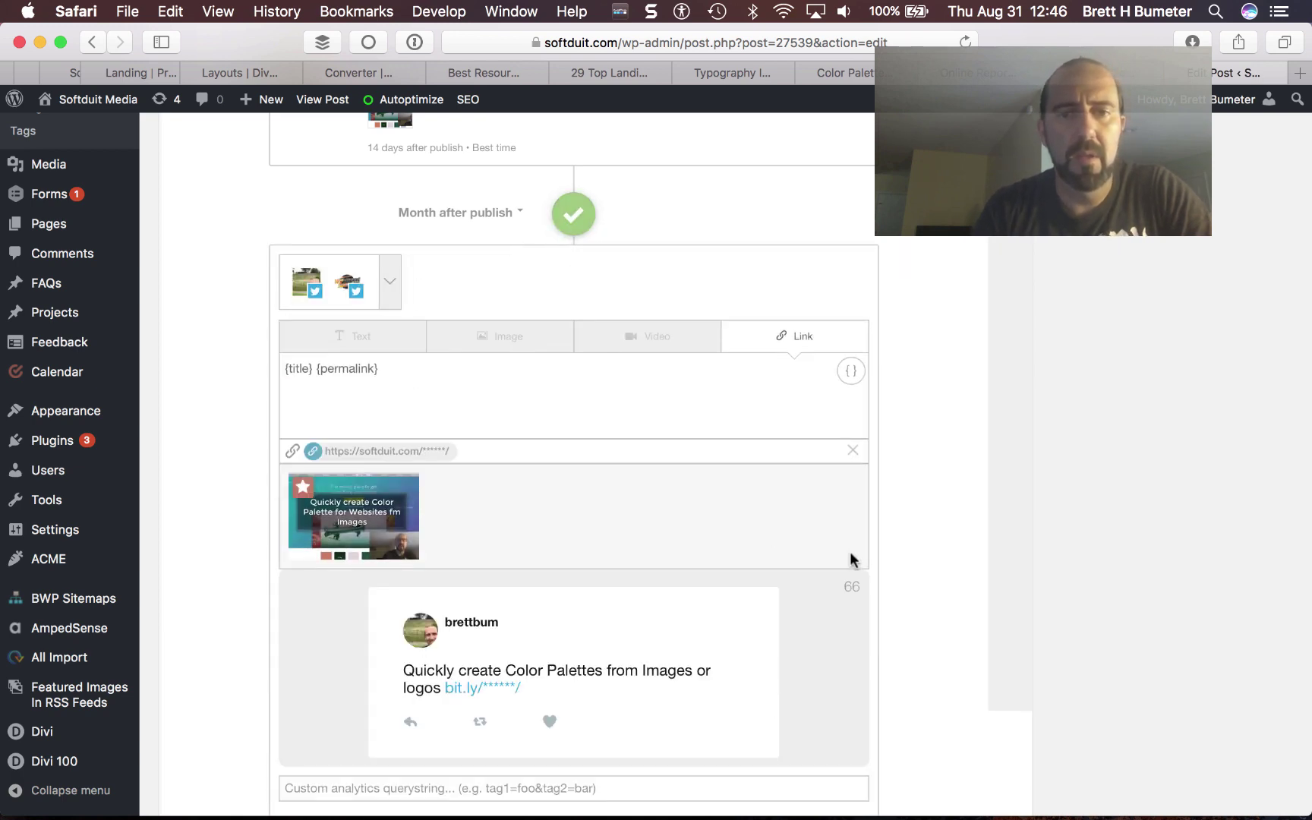
click(507, 343)
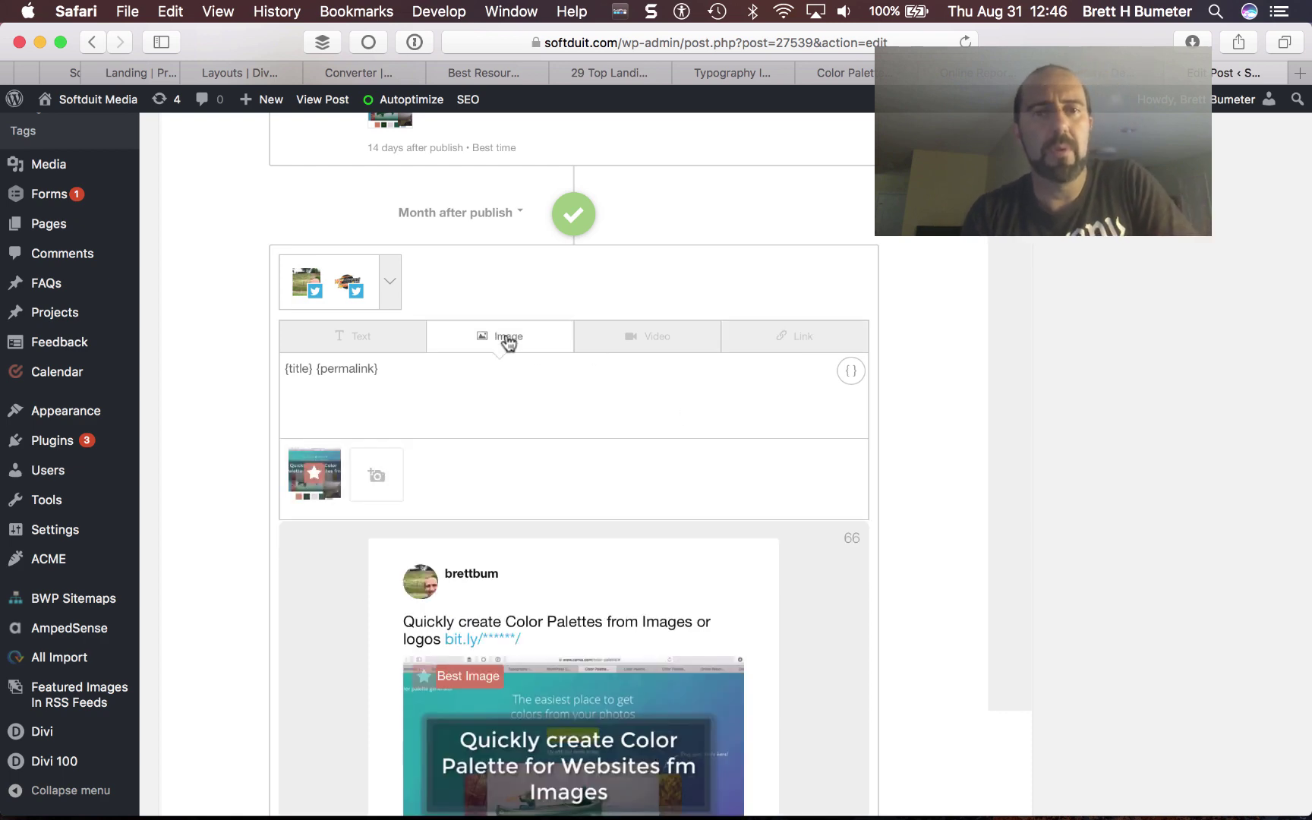
- Switch to the Example Phrases sheet in Chrome, copy the "Super results to" Questions phrase in B11:E11, and return to Safari
key(super+Tab)
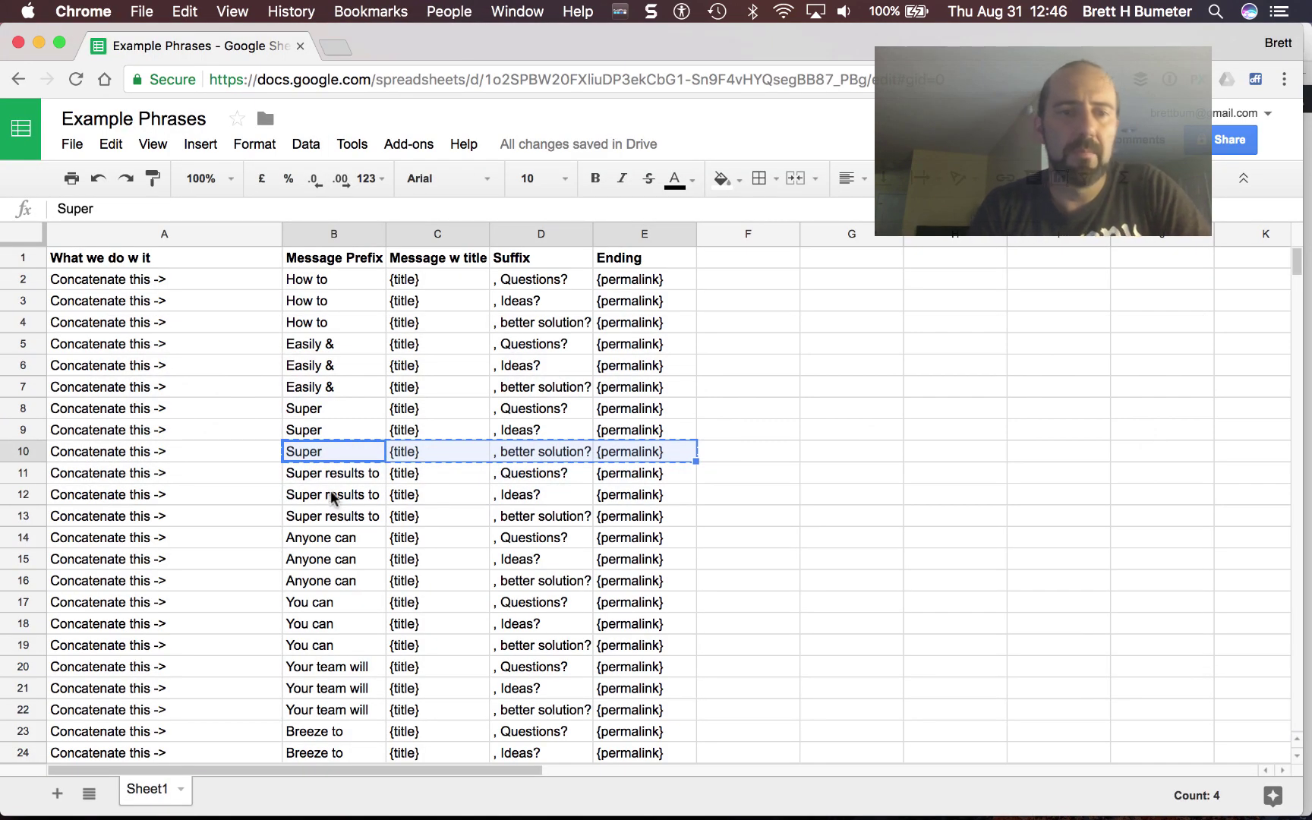
click(331, 477)
key(shift+Right)
key(shift+Right)
key(shift+Right)
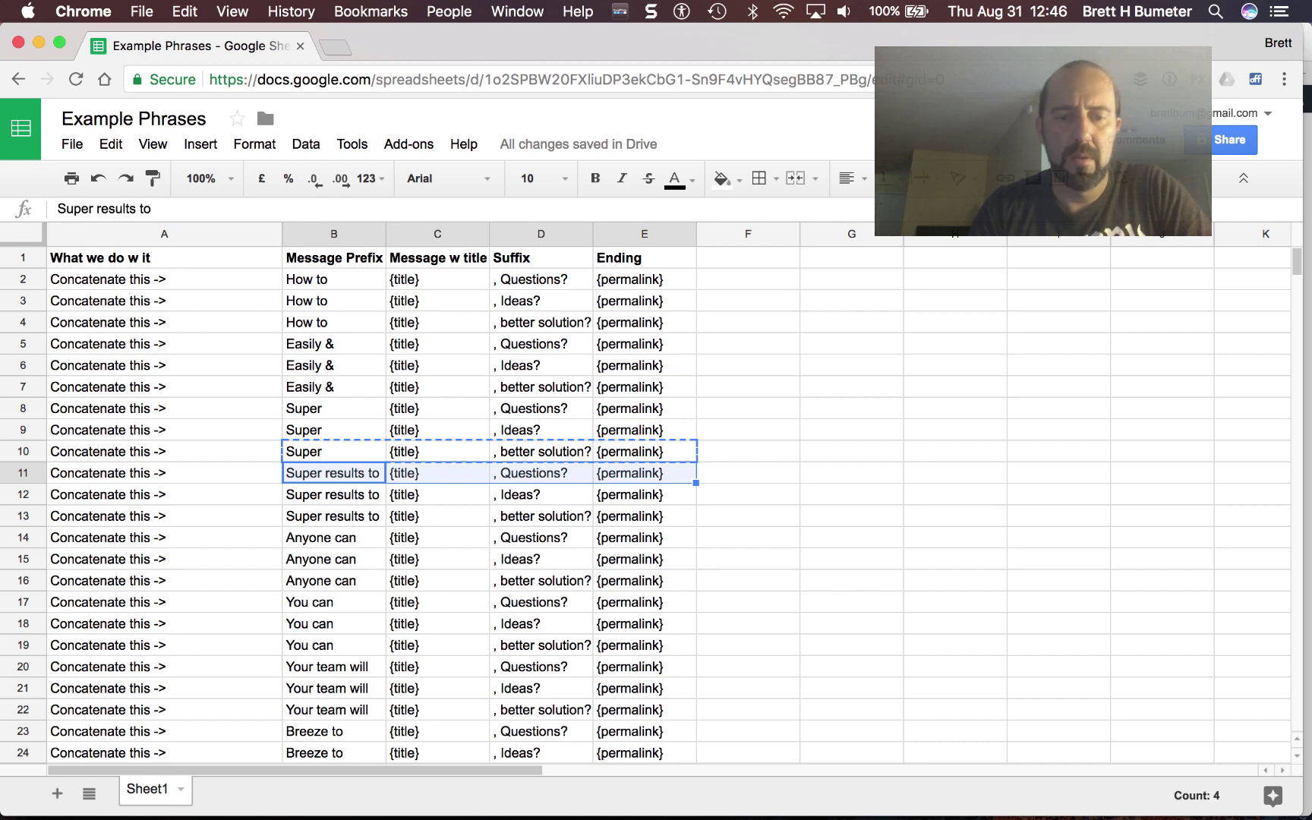
key(super+c)
key(super+Tab)
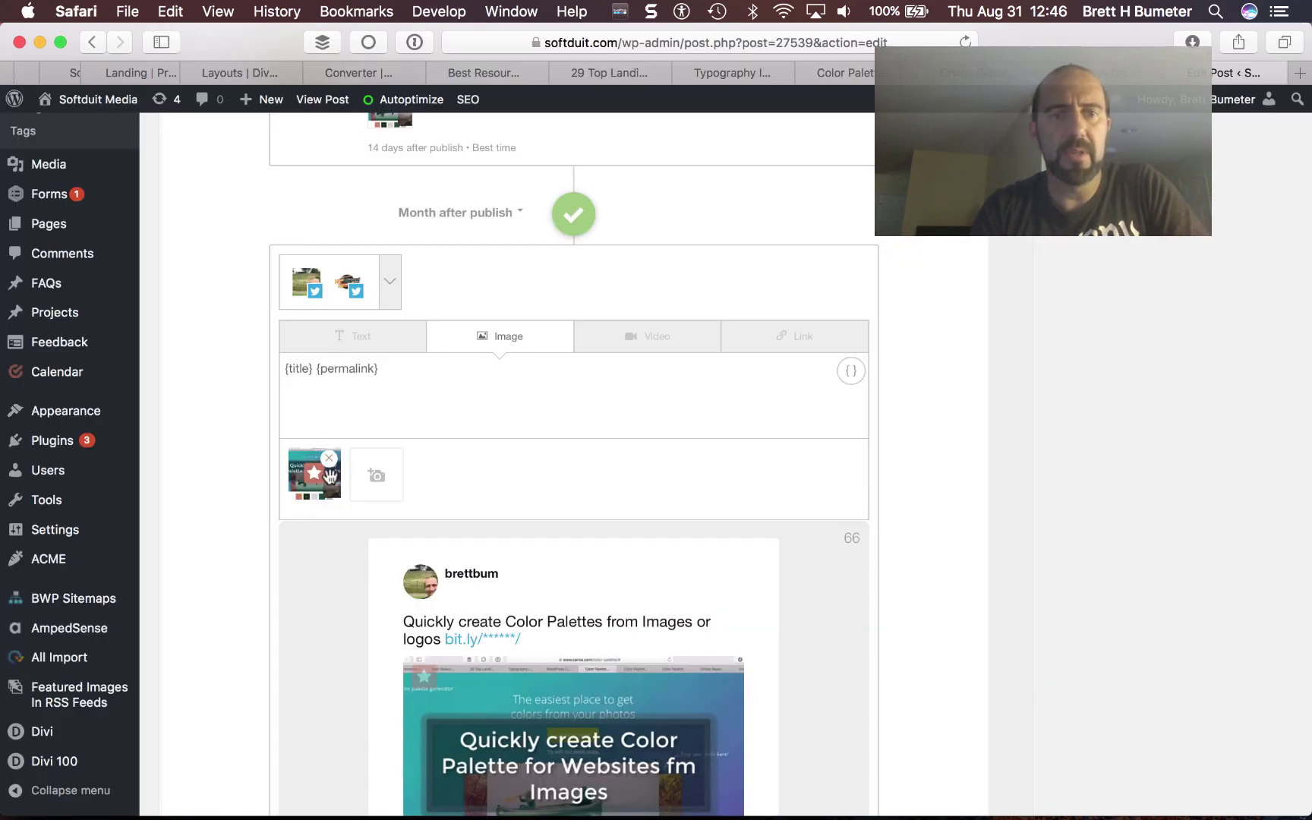
- Replace the message text with the copied phrase and remove the extra gaps, giving "Super results to {title}, Questions?{permalink}"
click(416, 372)
key(super+a)
key(super+v)
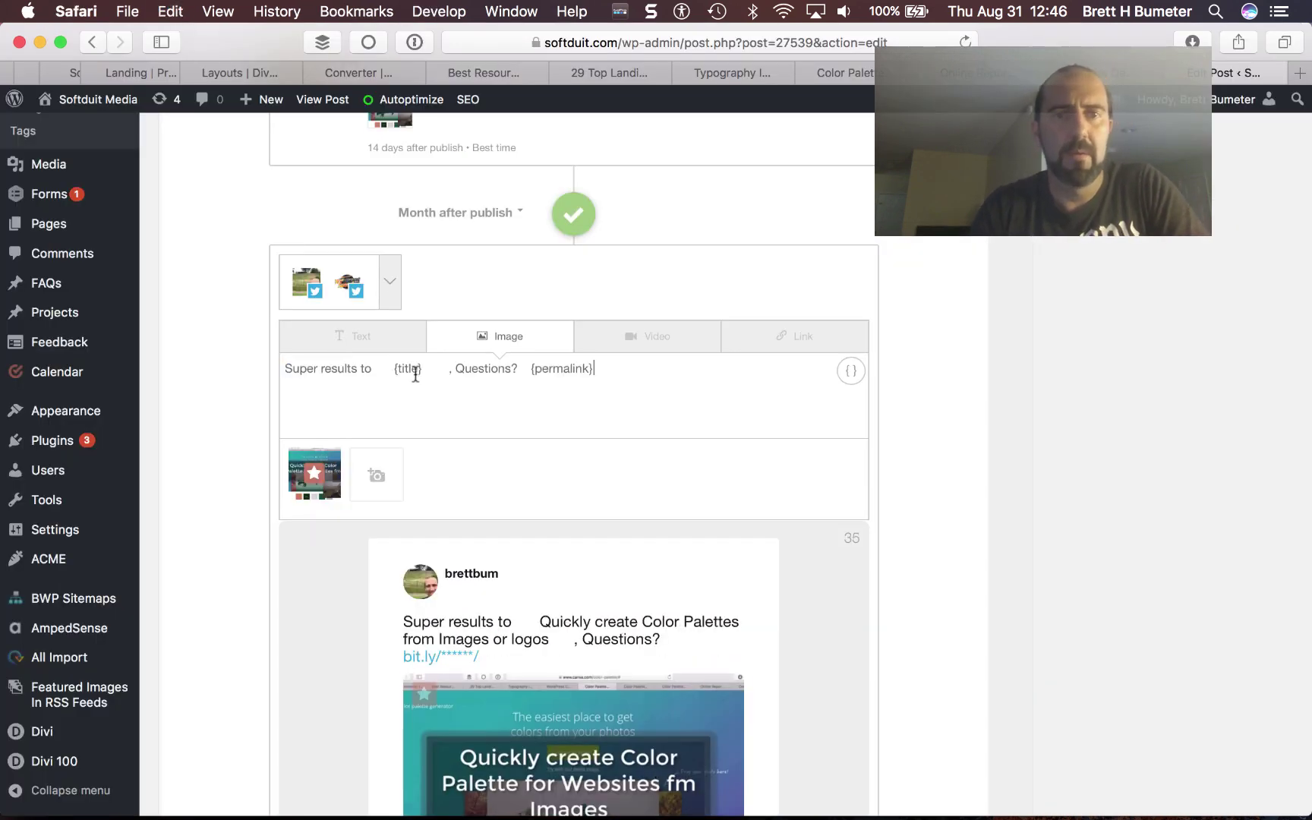
click(530, 368)
key(BackSpace)
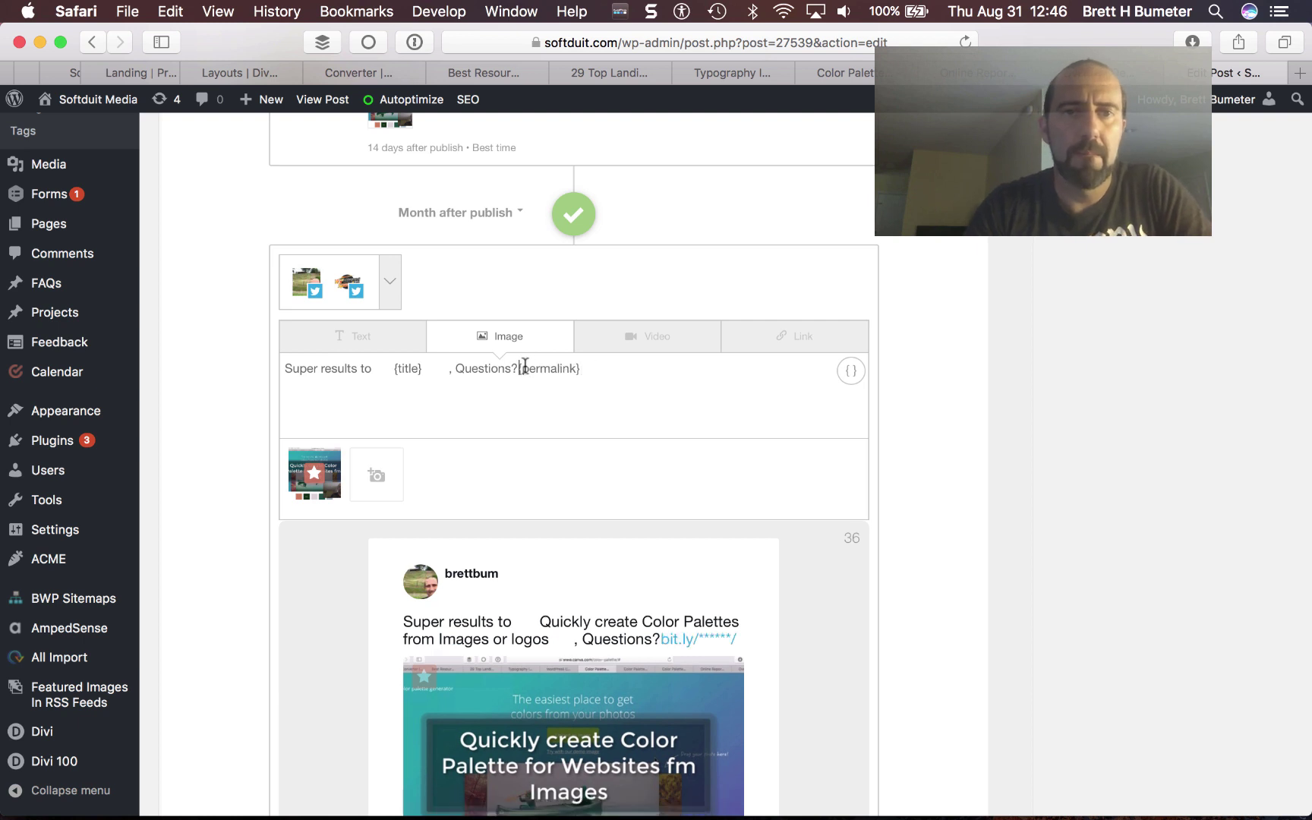
click(446, 369)
key(BackSpace)
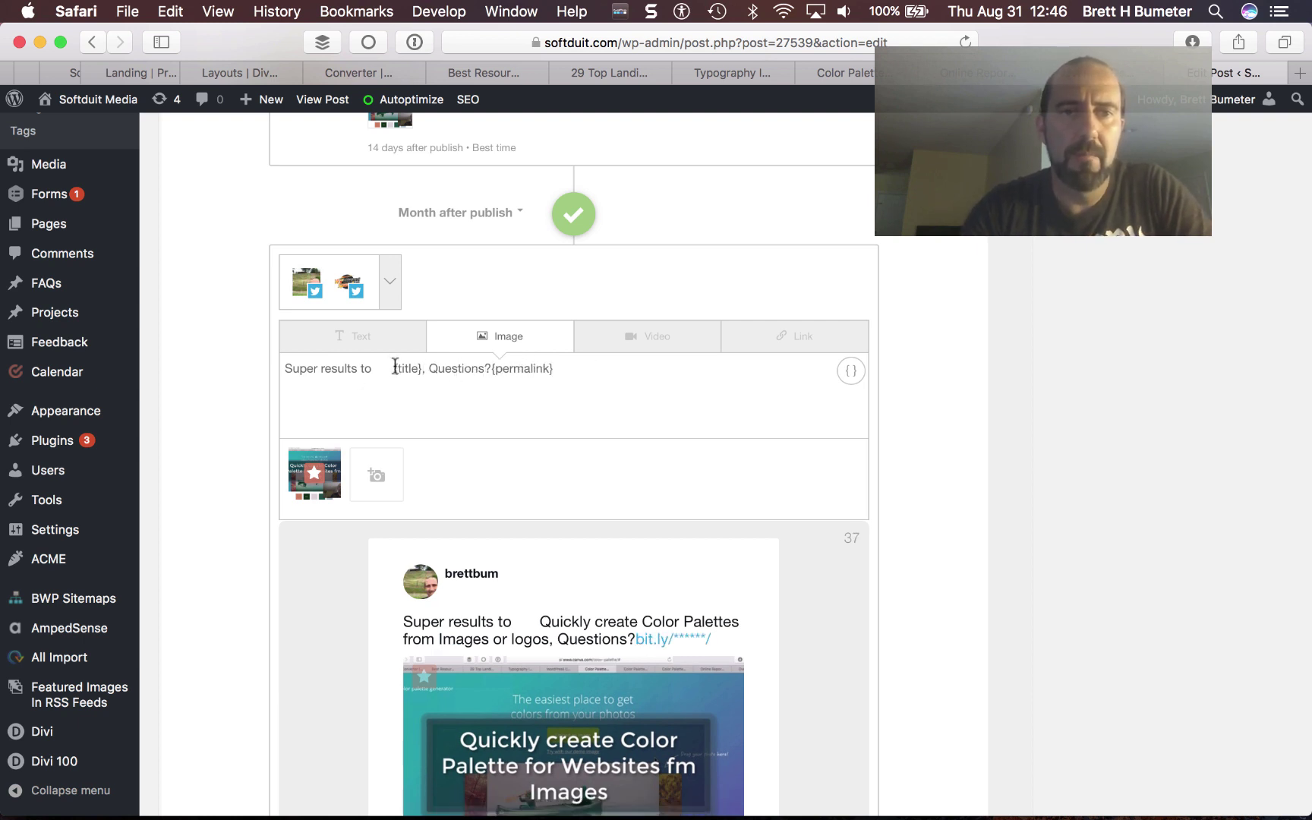
- Switch to the Example Phrases sheet in Chrome and enter =concatenate(B12,c12,d12,e12) in cell F12
key(super+Tab)
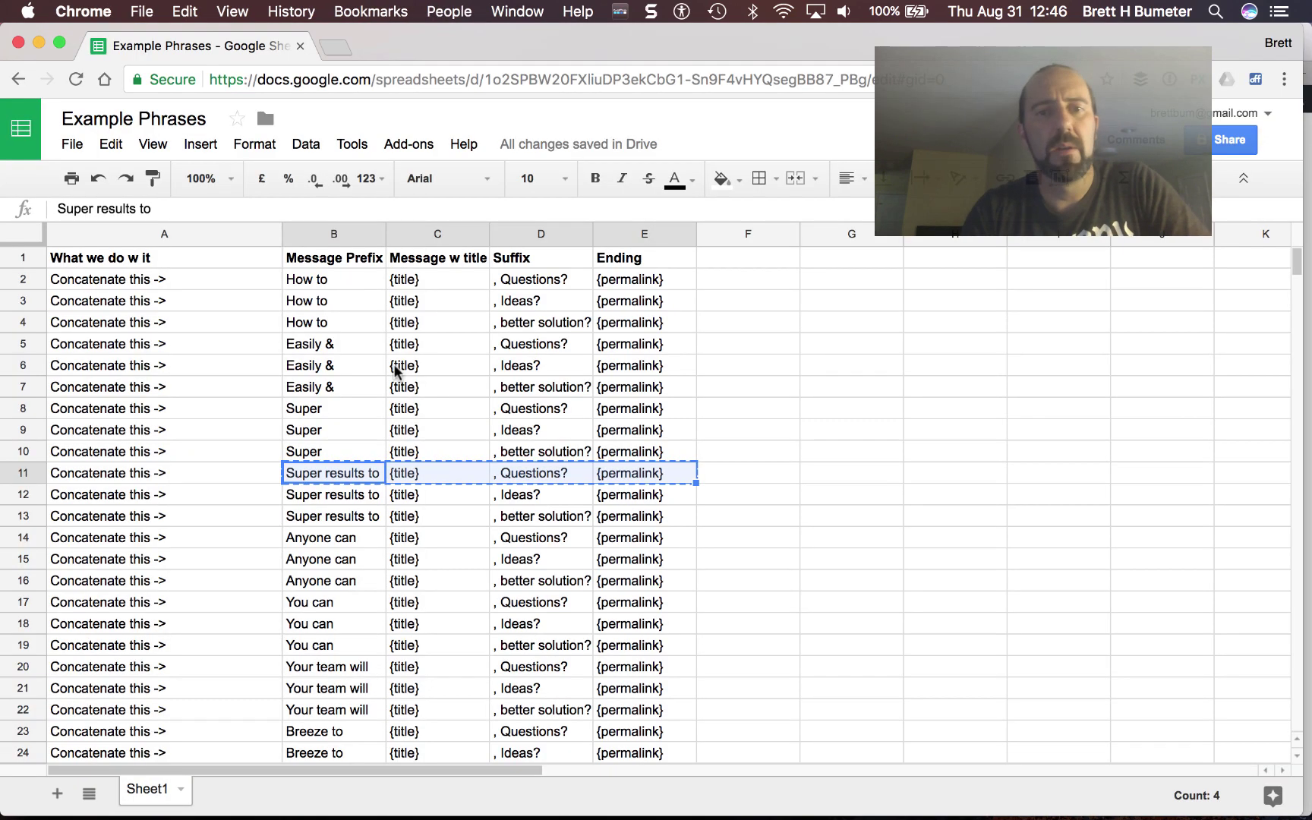
double_click(730, 501)
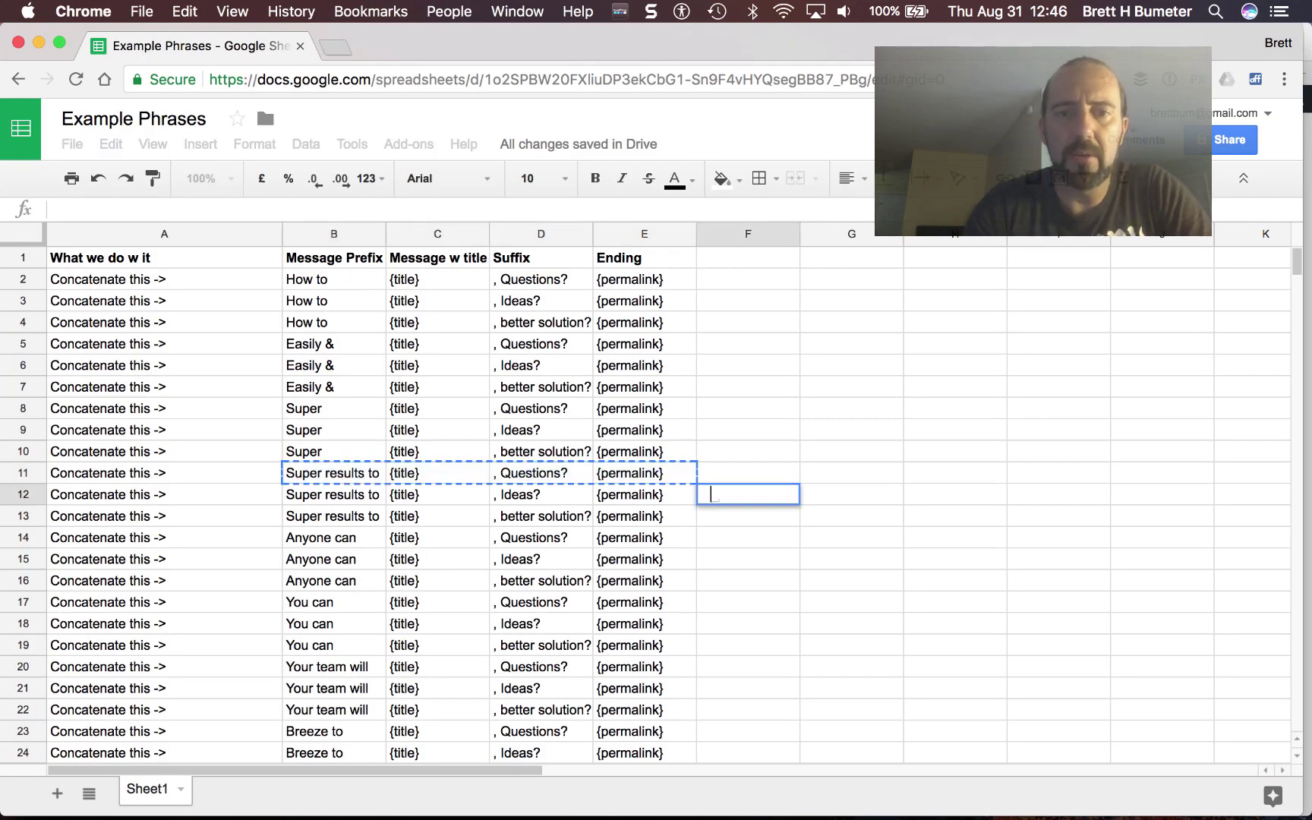
text(=concatenate()
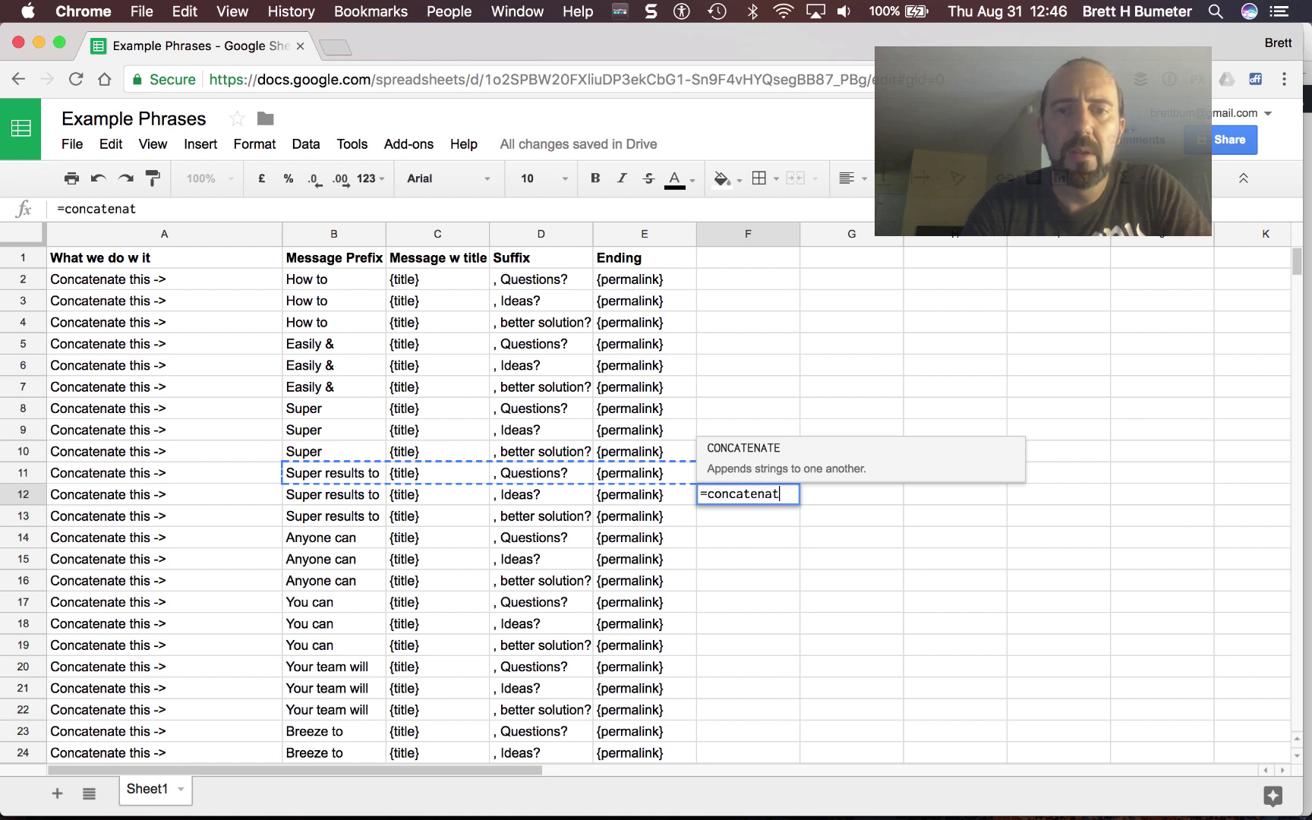
click(359, 499)
text(, )
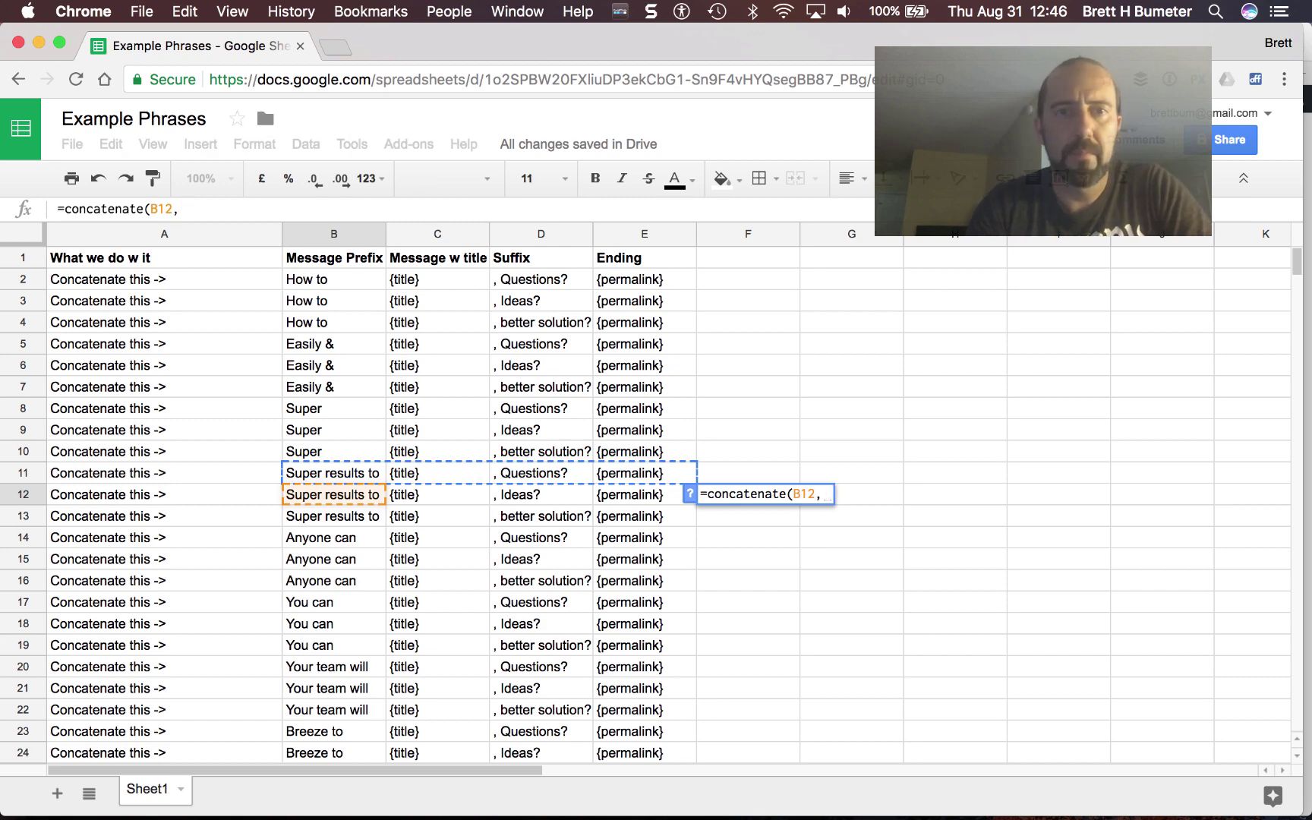
text(c12,d)
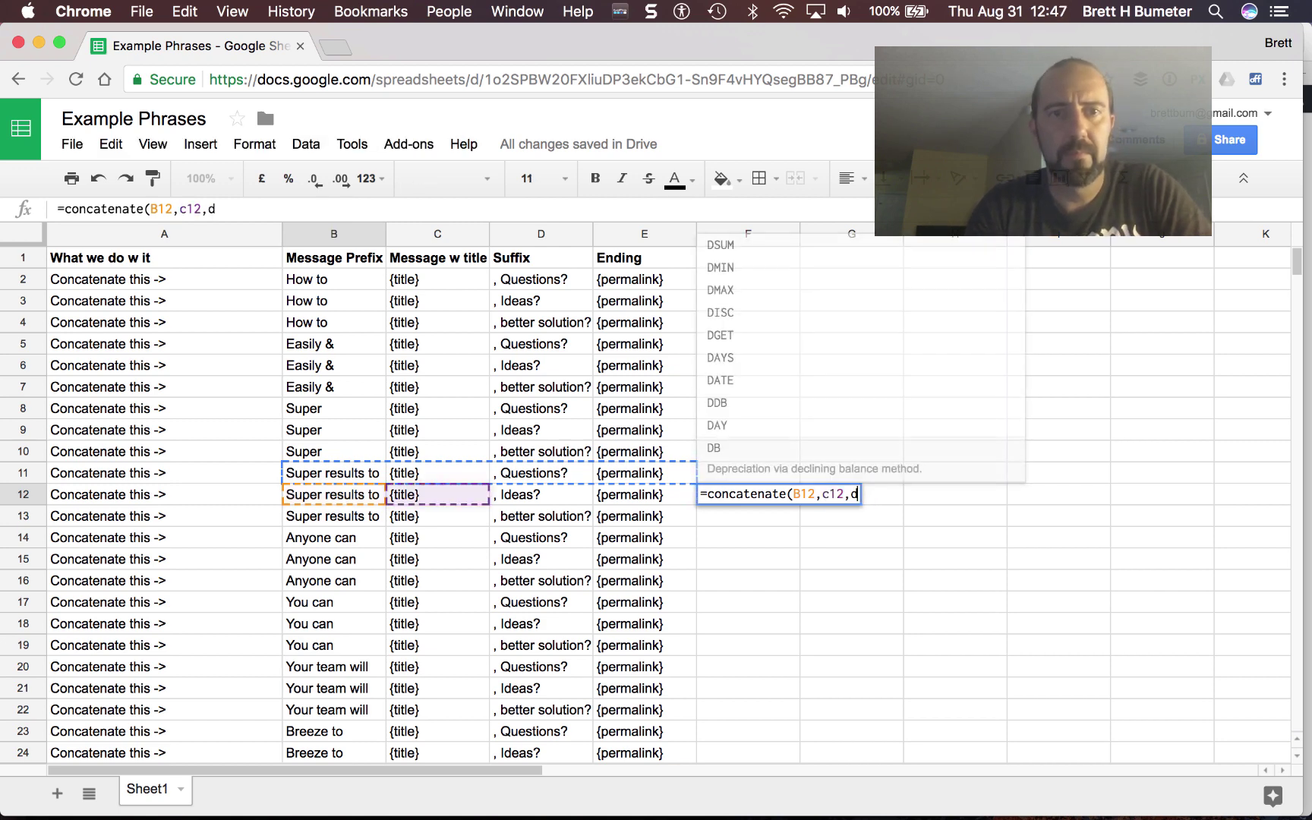
text(12,)
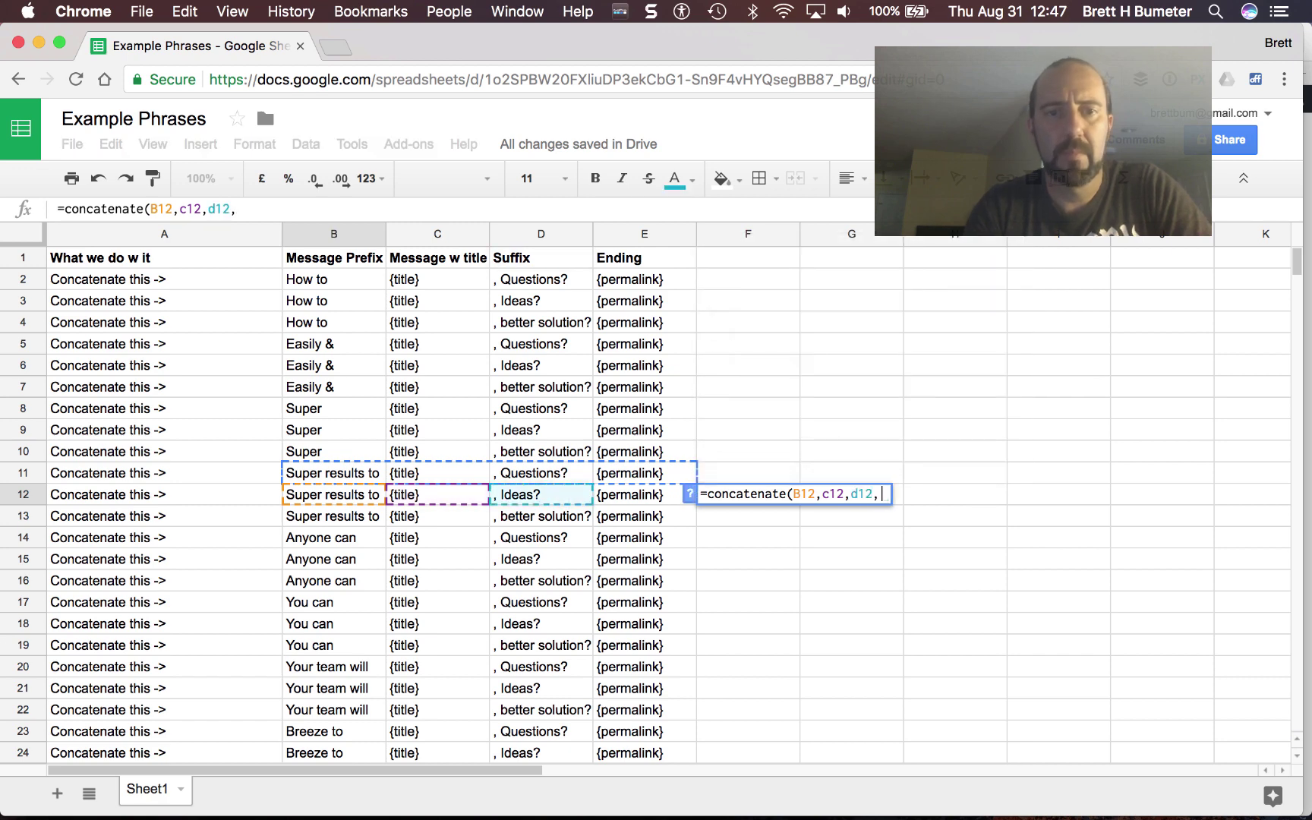
text(e12)
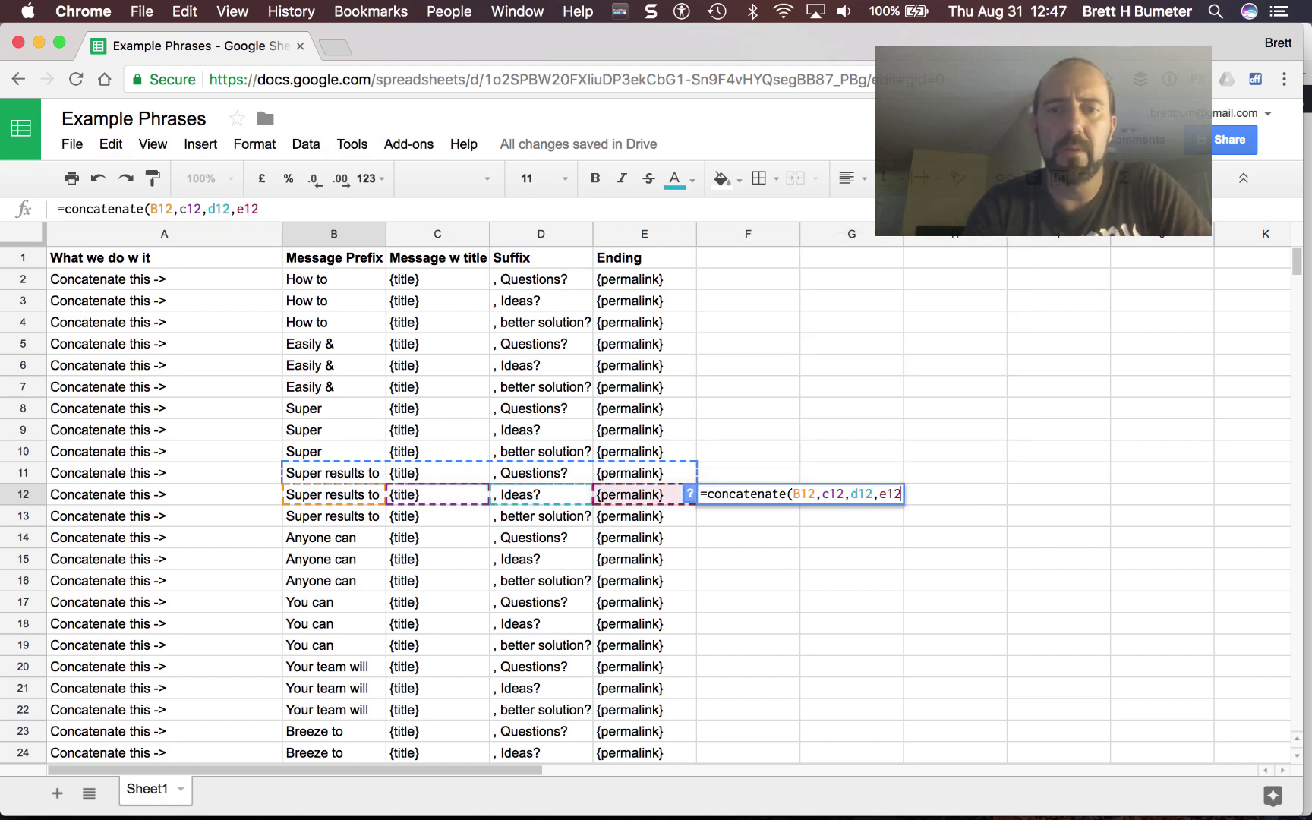
text())
key(Return)
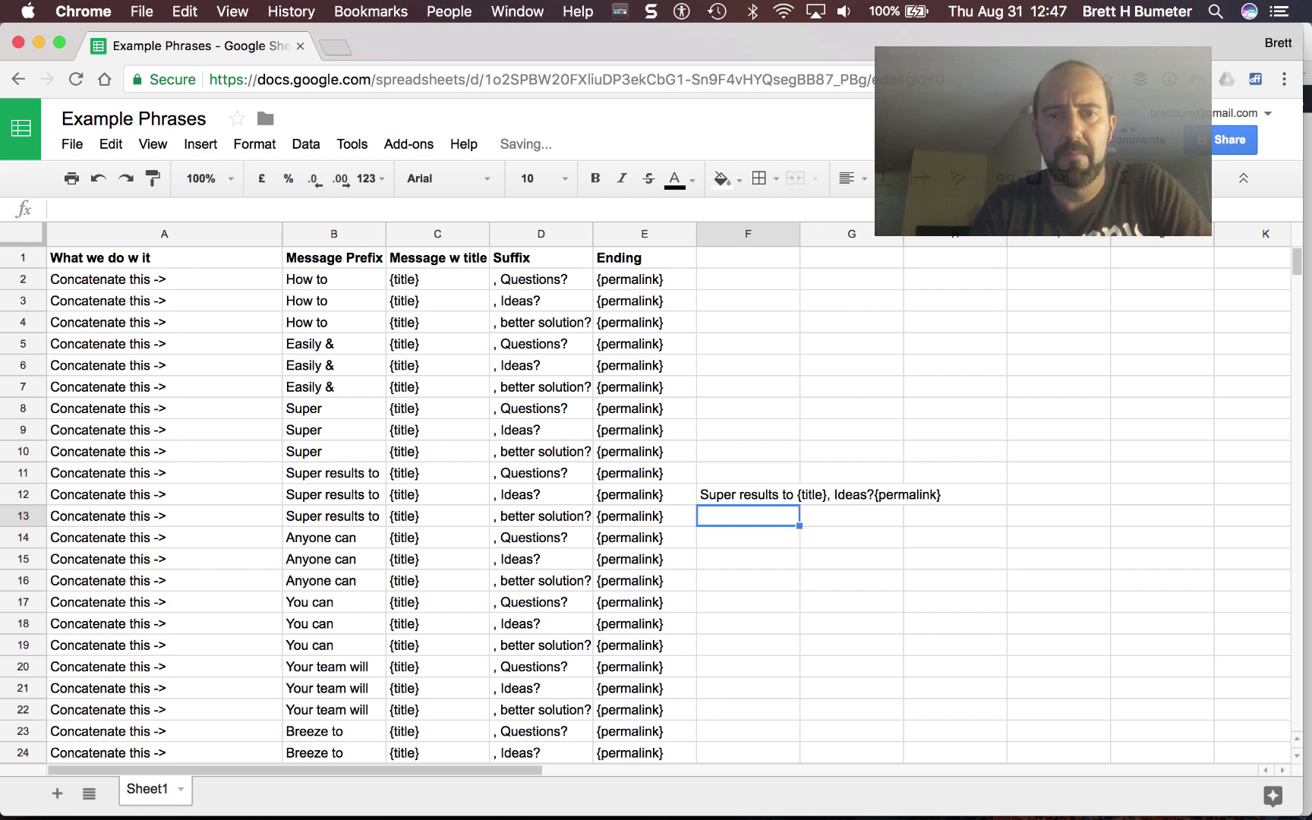
- Copy the concatenate formula from F12 into F13:F29
key(Up)
key(super+c)
key(Down)
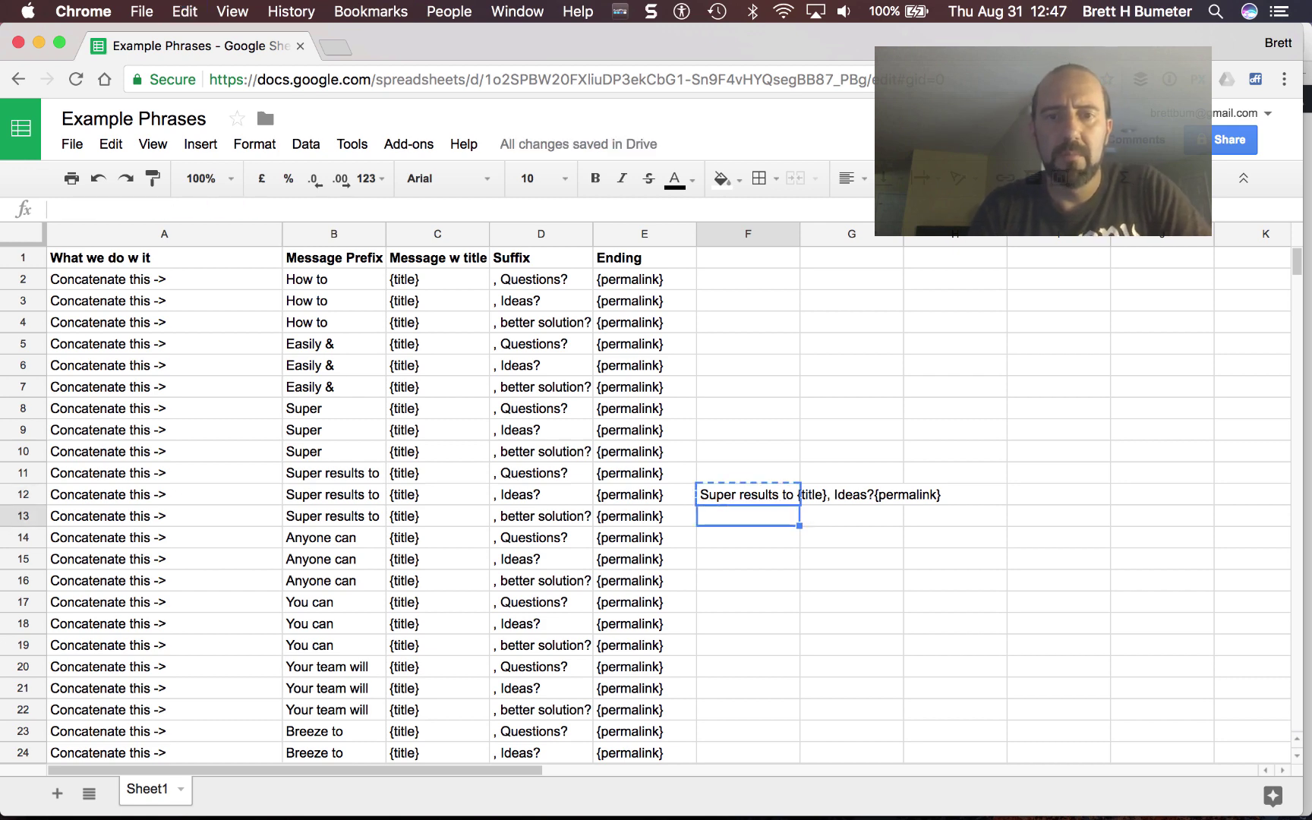
scroll(702, 570, down, 5)
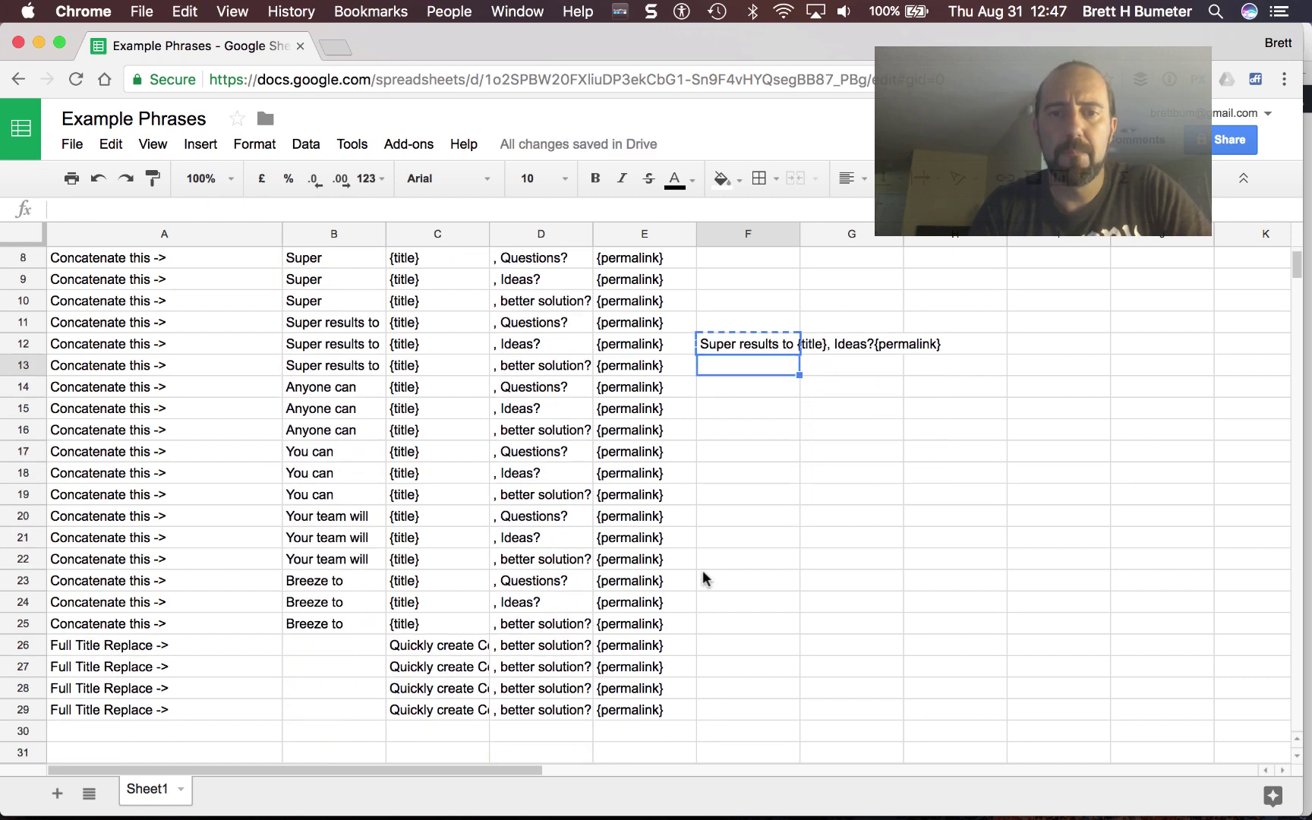
scroll(702, 578, down, 3)
shift+click(751, 620)
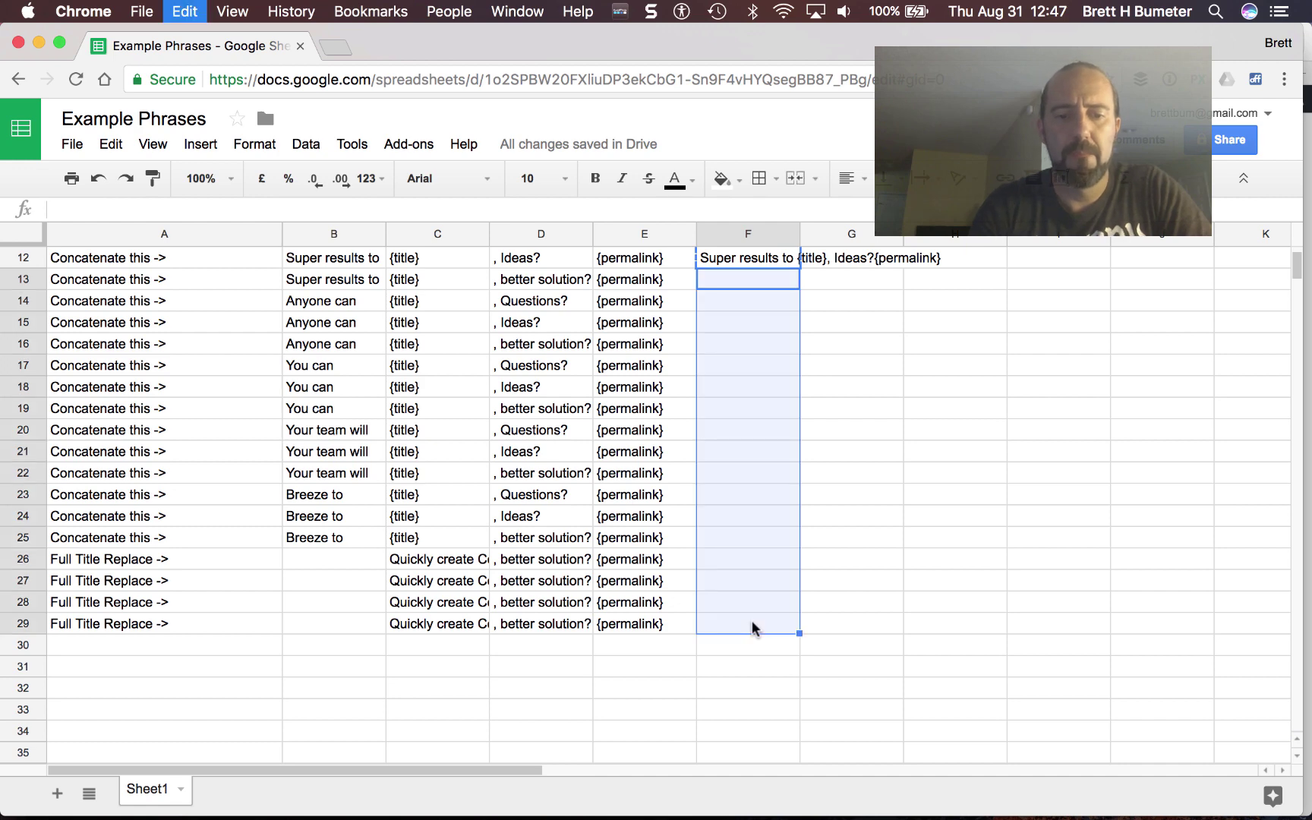
key(super+v)
scroll(830, 456, up, 2)
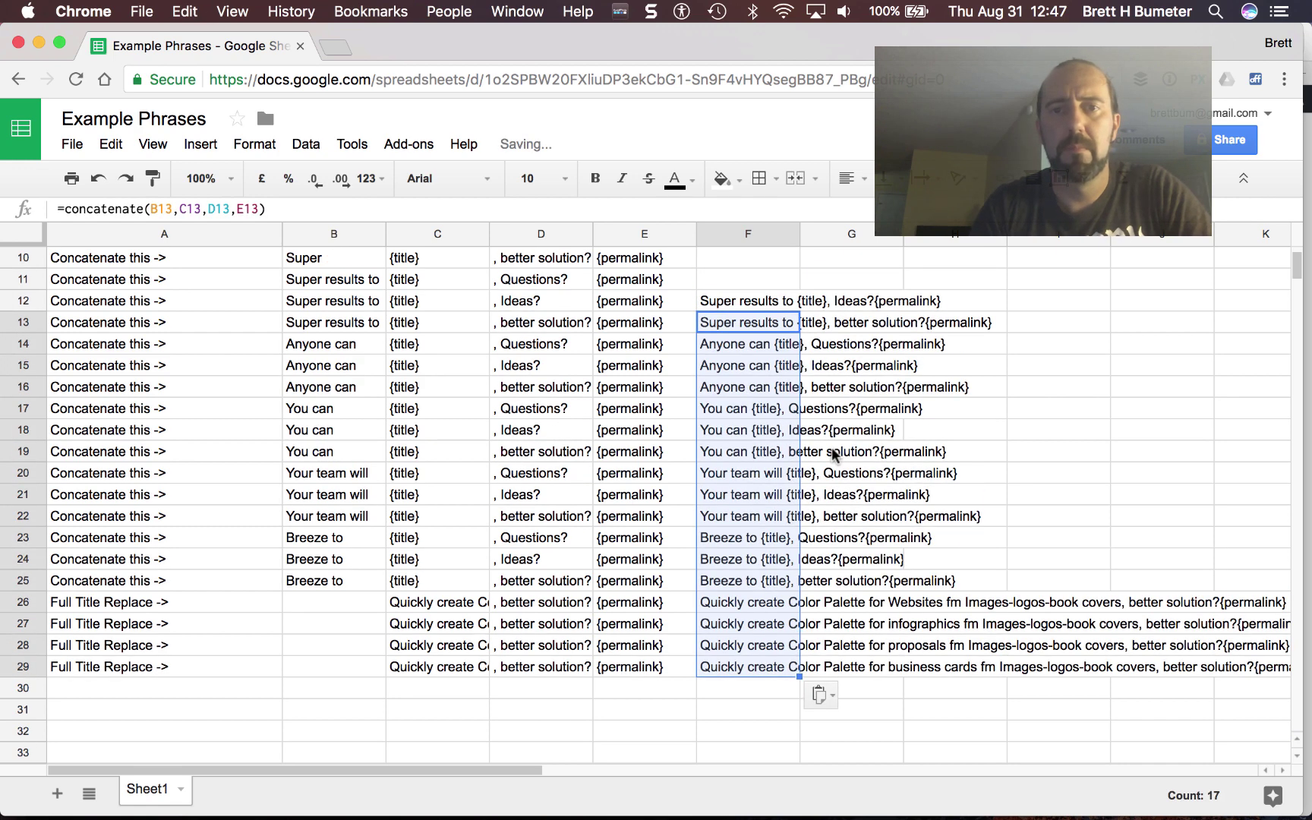
- Copy the combined phrase in F13 and, back in Safari, replace the Twitter message text with "Super results to {title}, better solution?{permalink}"
click(754, 309)
key(Down)
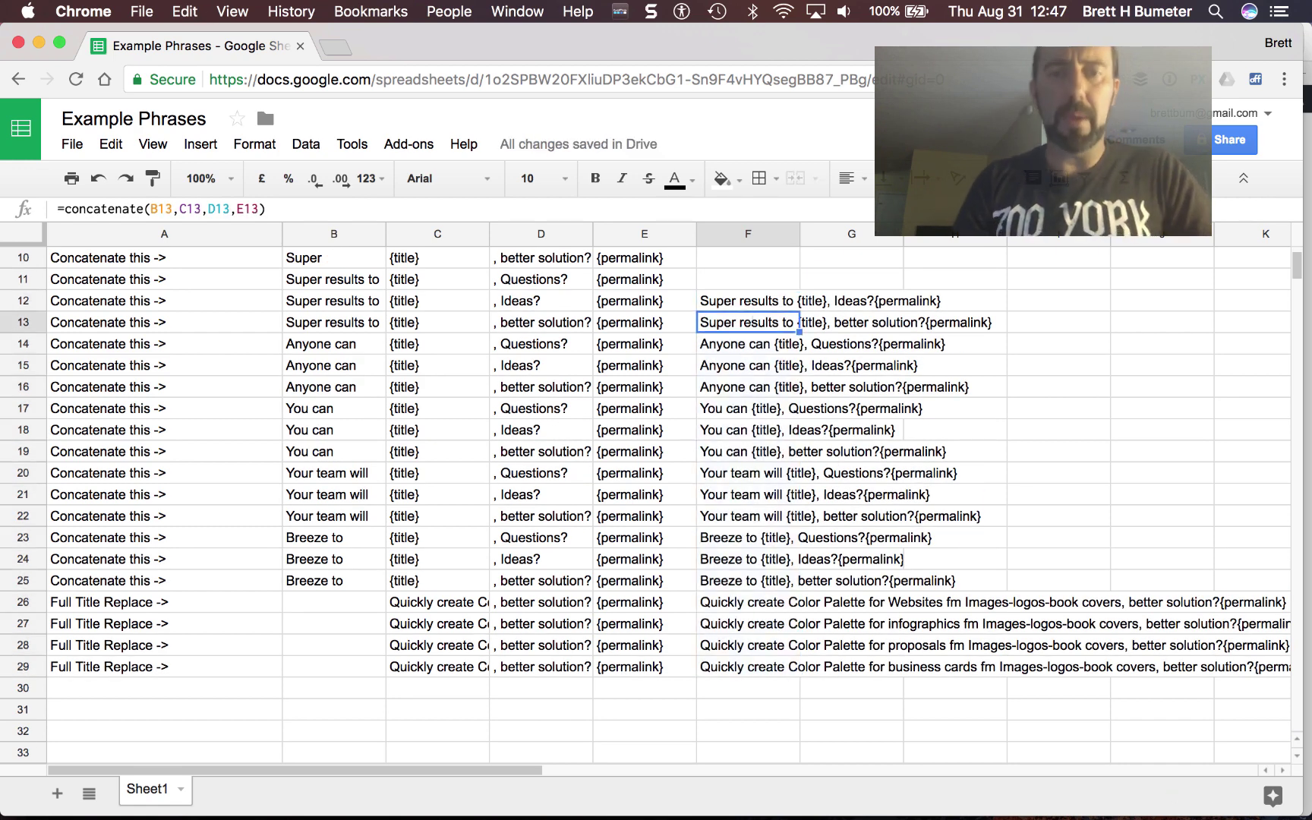
key(super+c)
key(super+Tab)
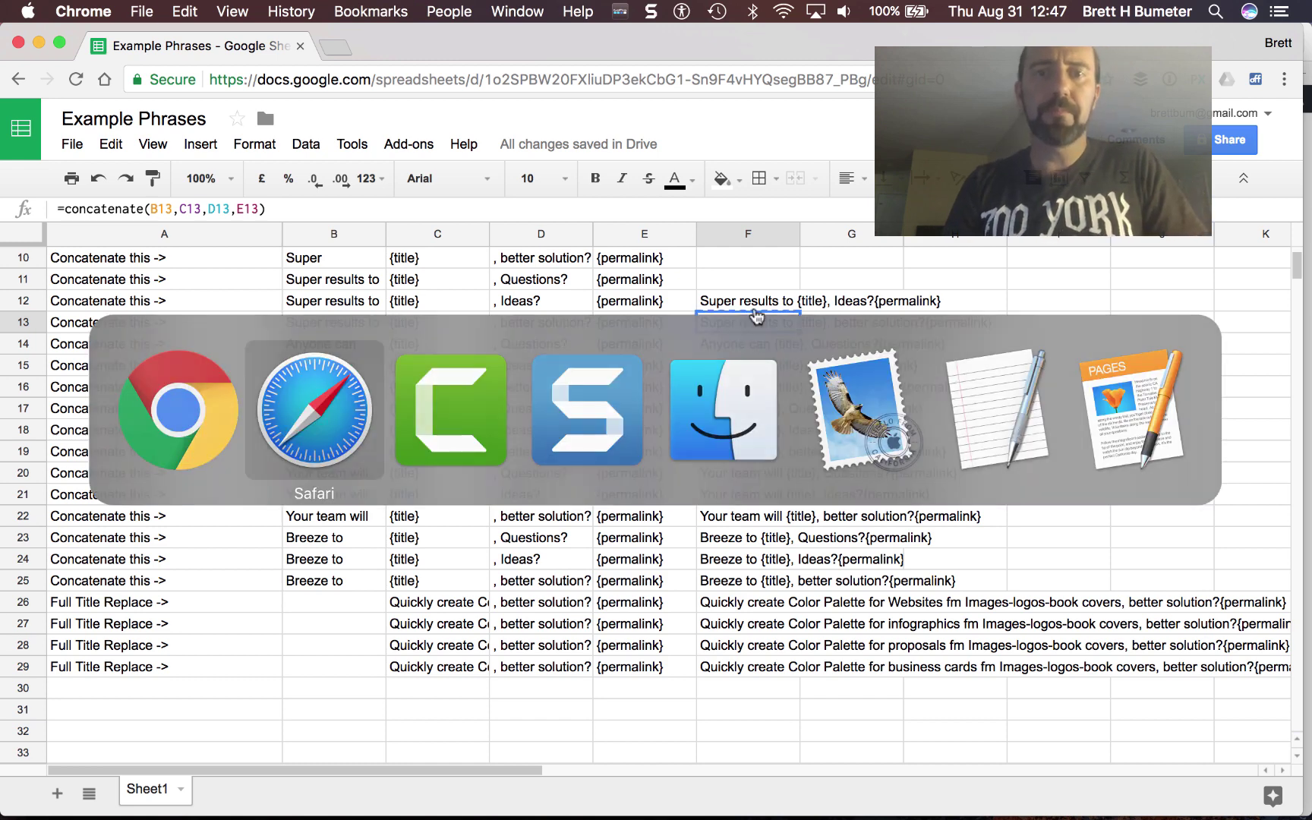
click(547, 372)
key(super+a)
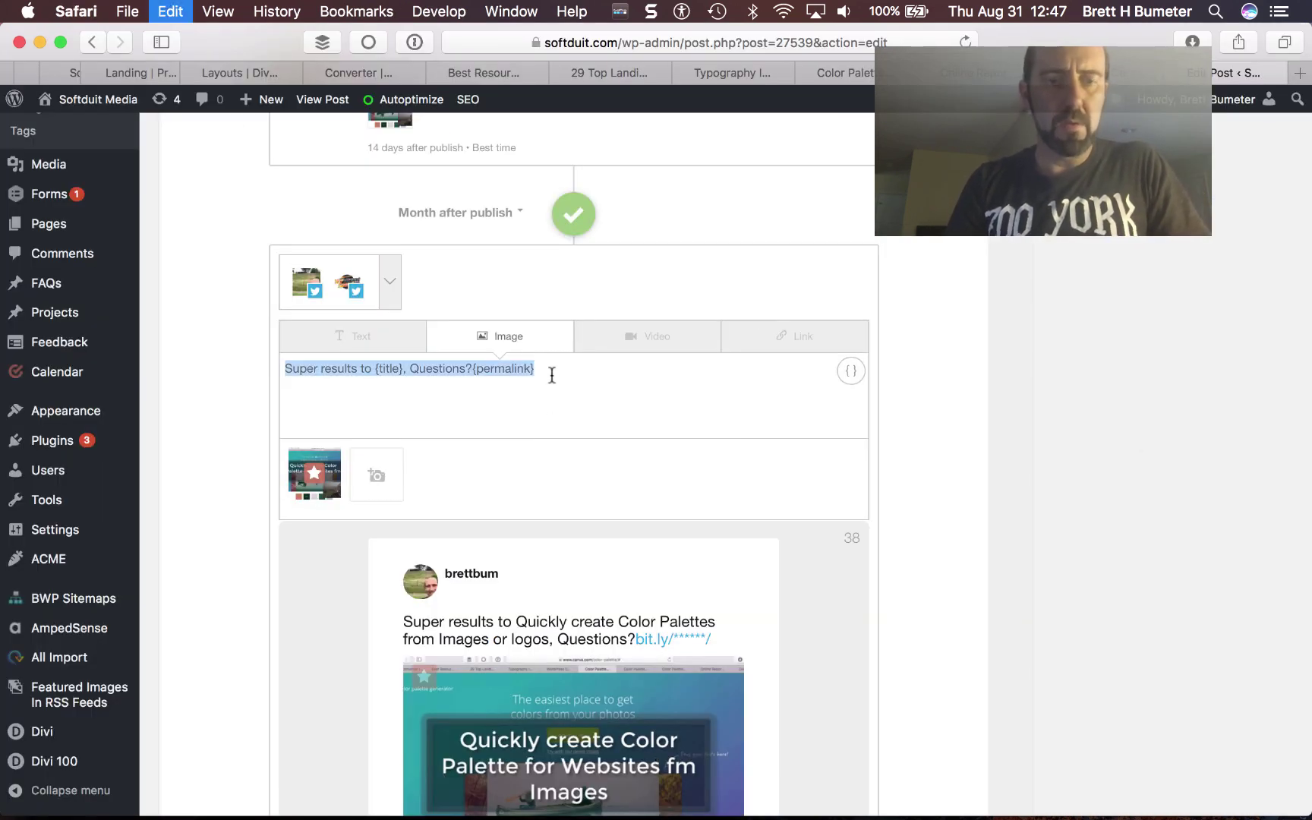
key(super+v)
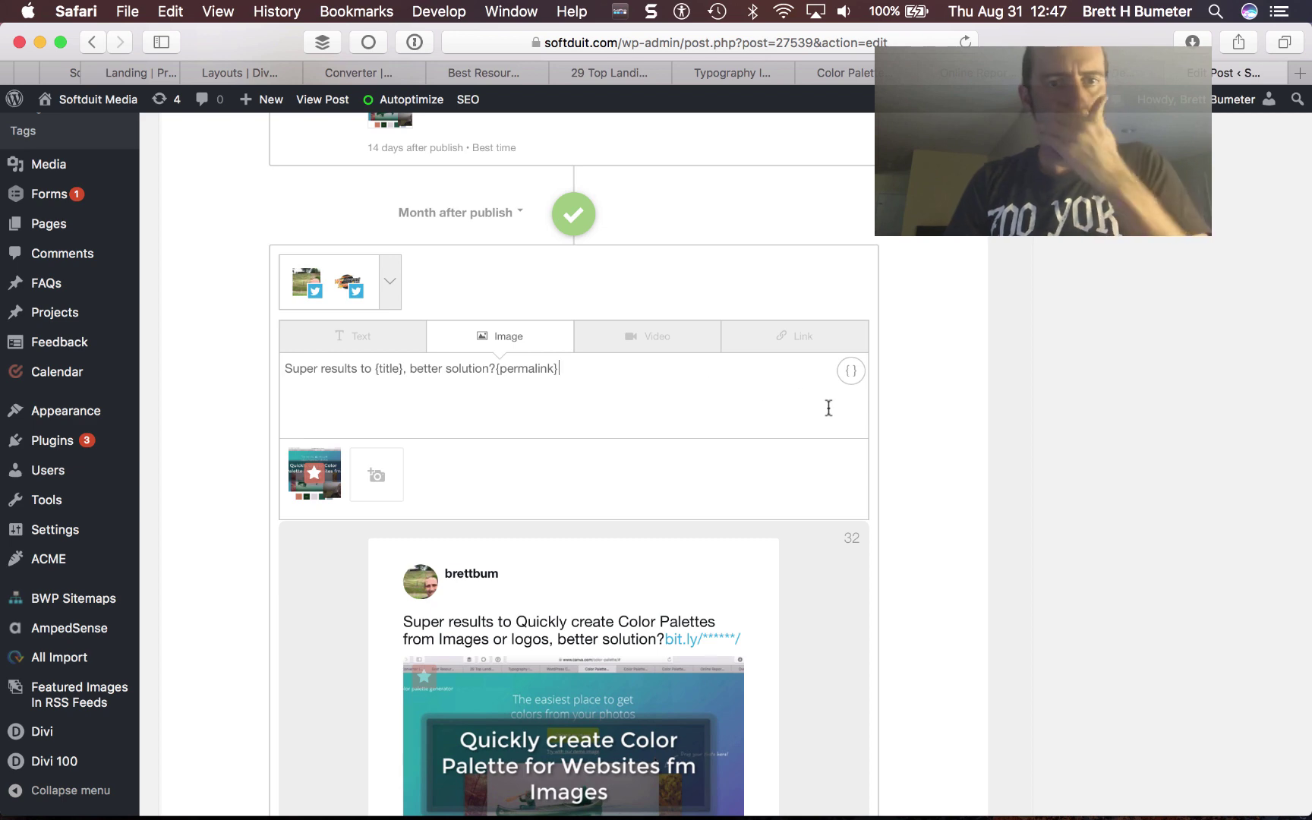
- Schedule the Twitter message for 35 days after publish at Best time and add it to the post's schedule
scroll(928, 557, down, 10)
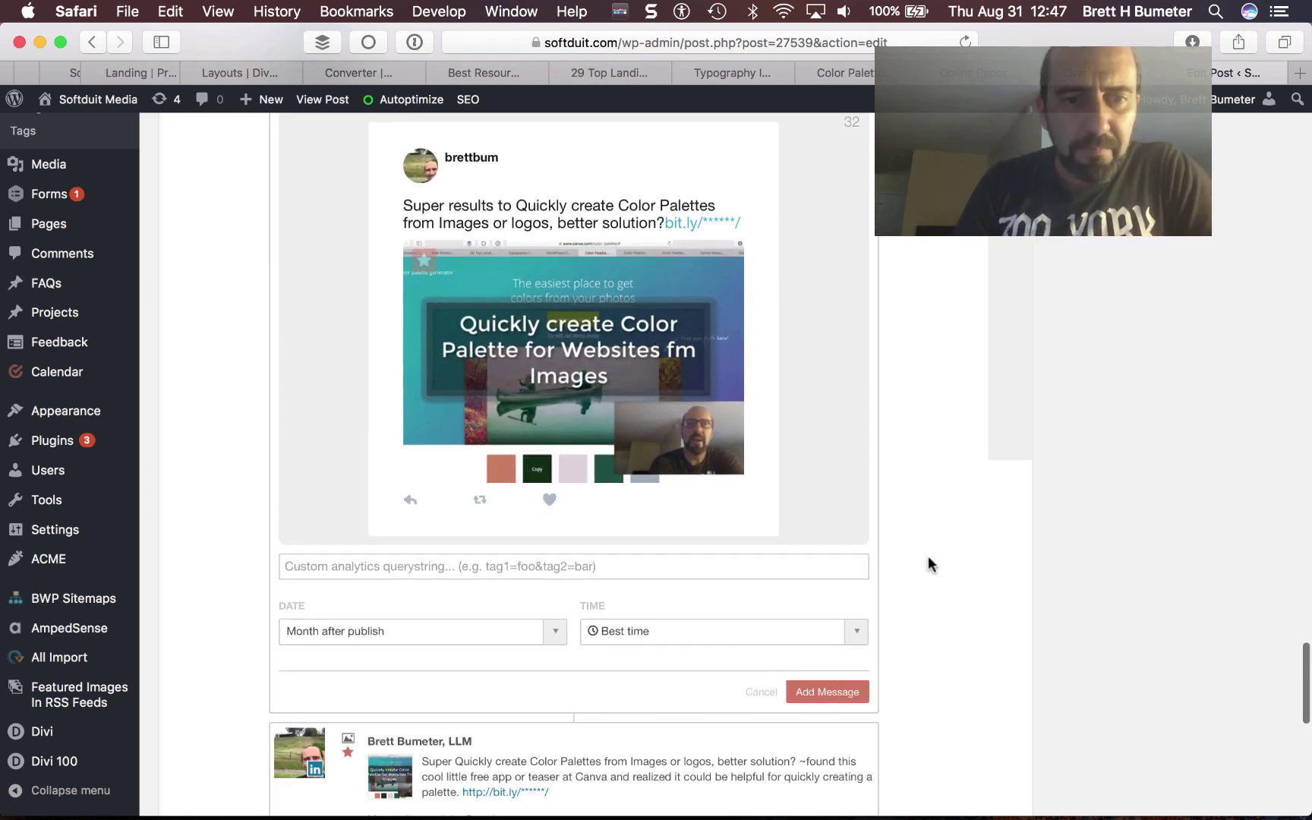
click(558, 637)
scroll(557, 634, down, 3)
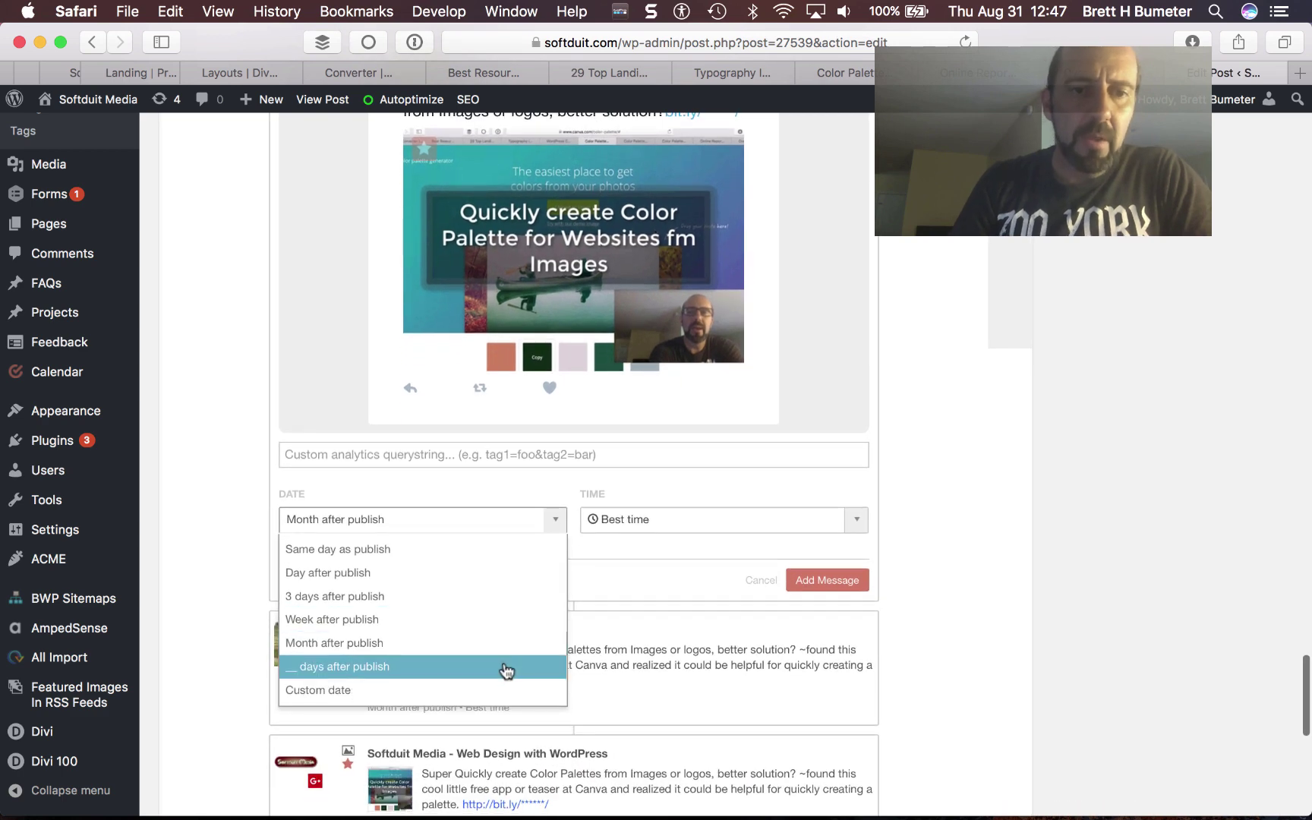
click(506, 668)
double_click(311, 518)
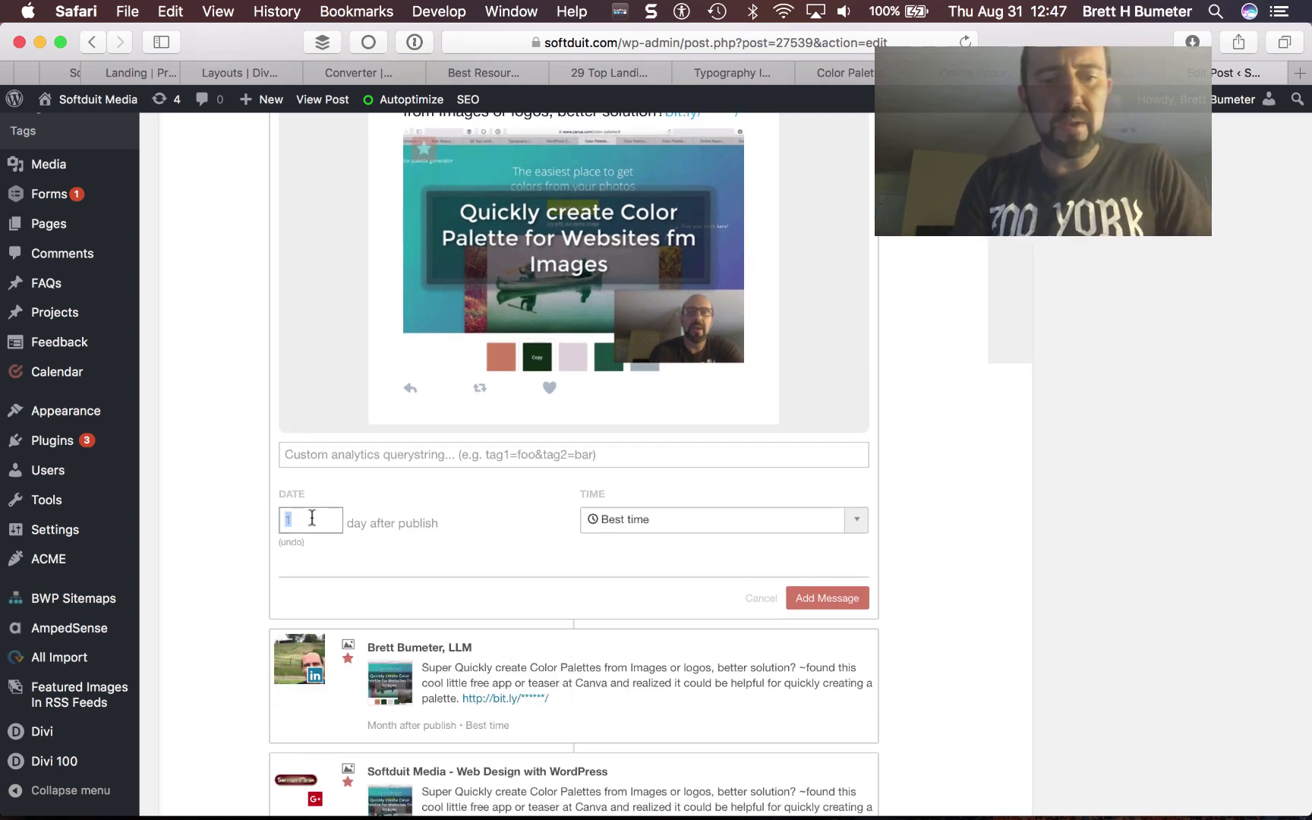
text(35)
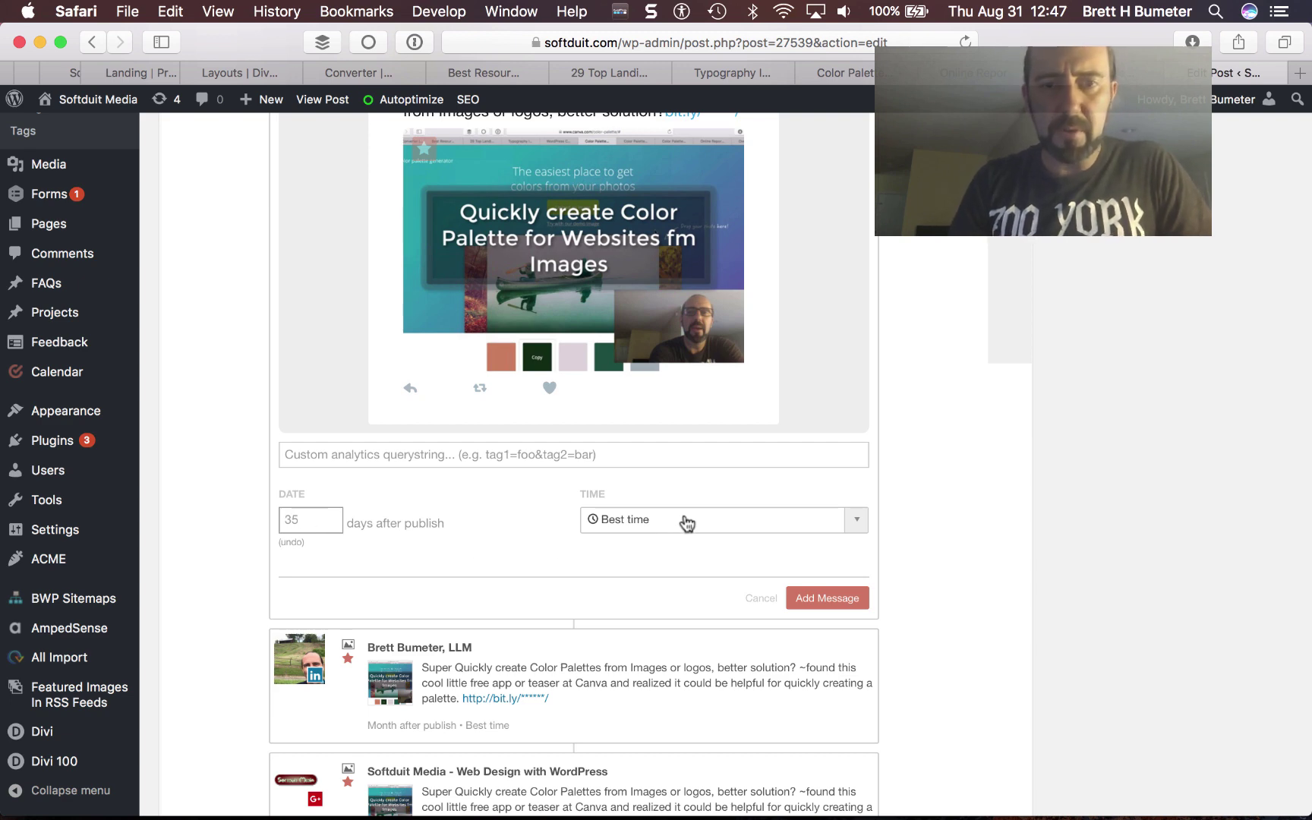
click(824, 600)
scroll(820, 594, up, 10)
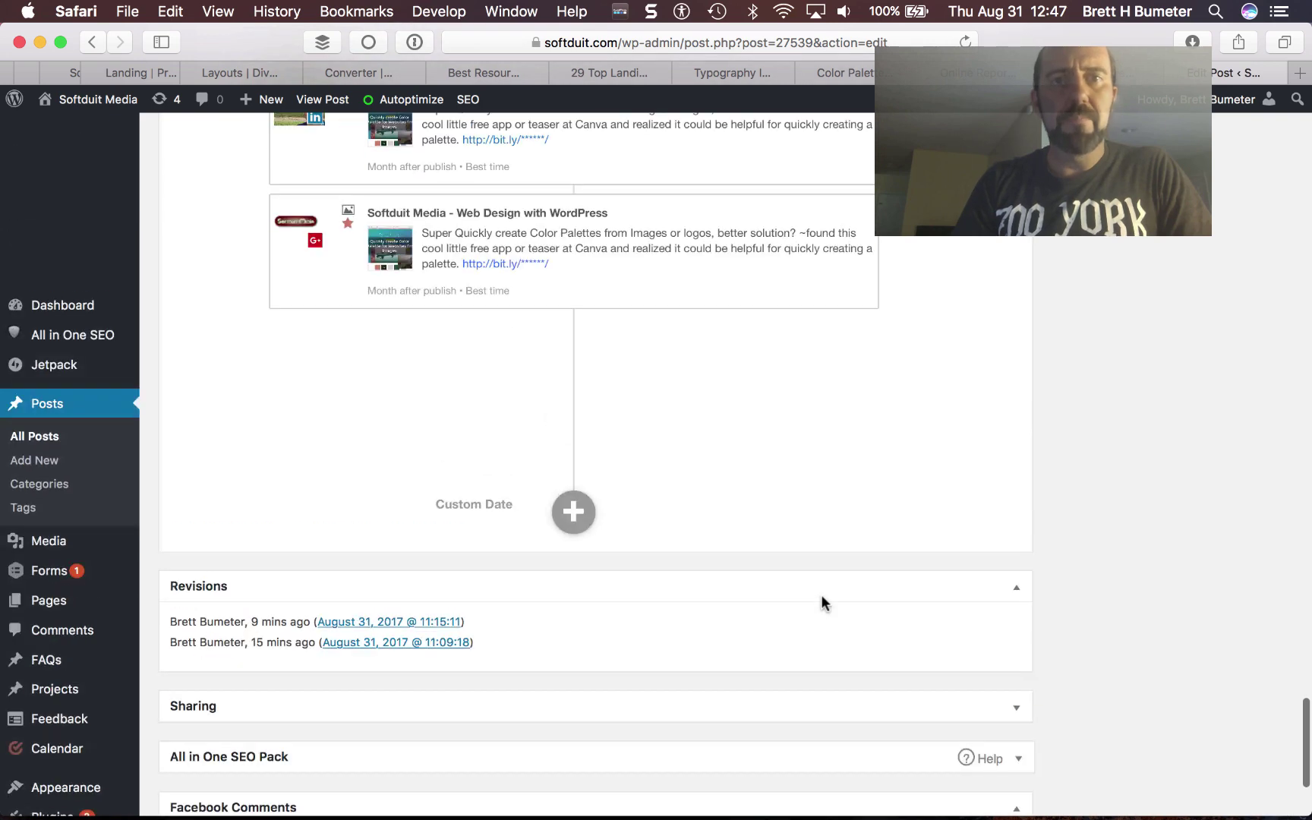
scroll(821, 594, down, 3)
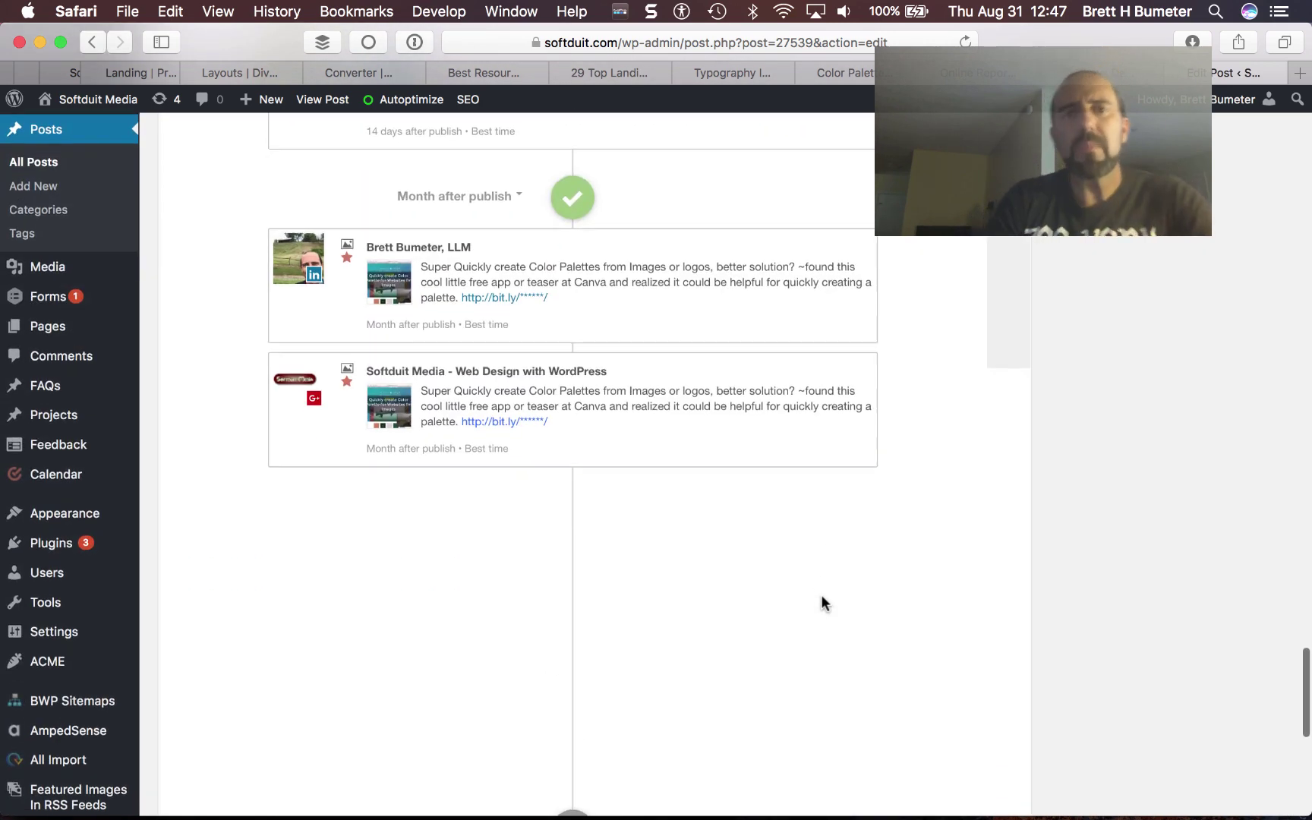
scroll(820, 594, down, 1)
scroll(822, 597, down, 4)
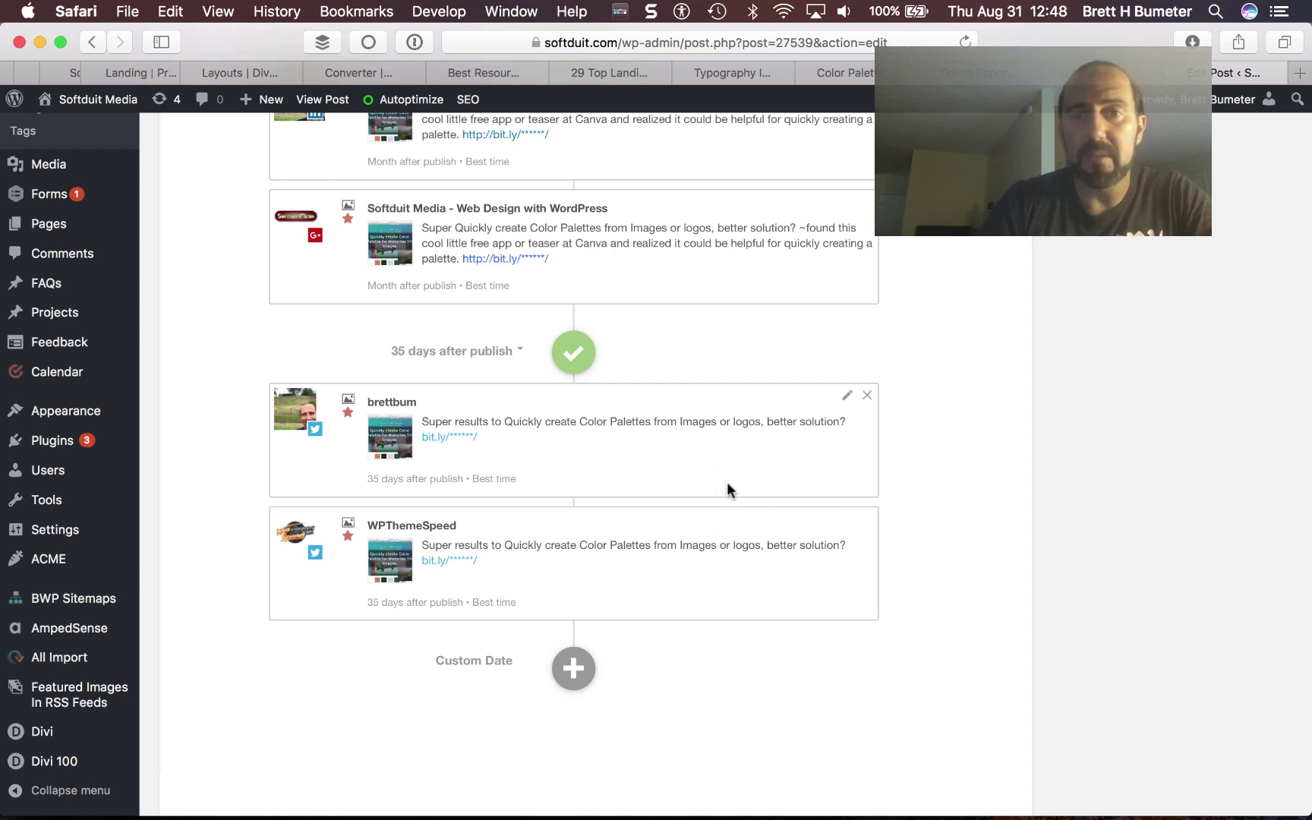
key(super+Tab)
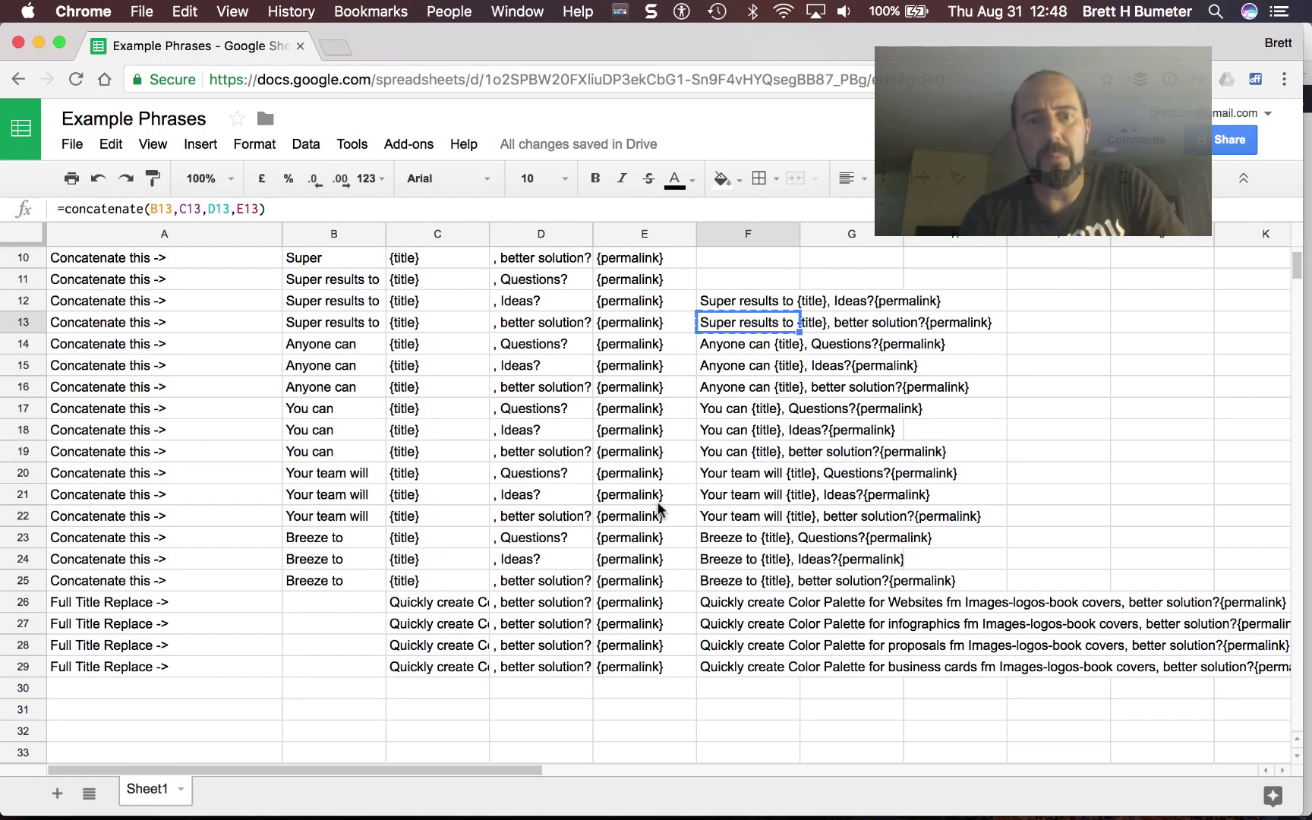
key(super+Tab)
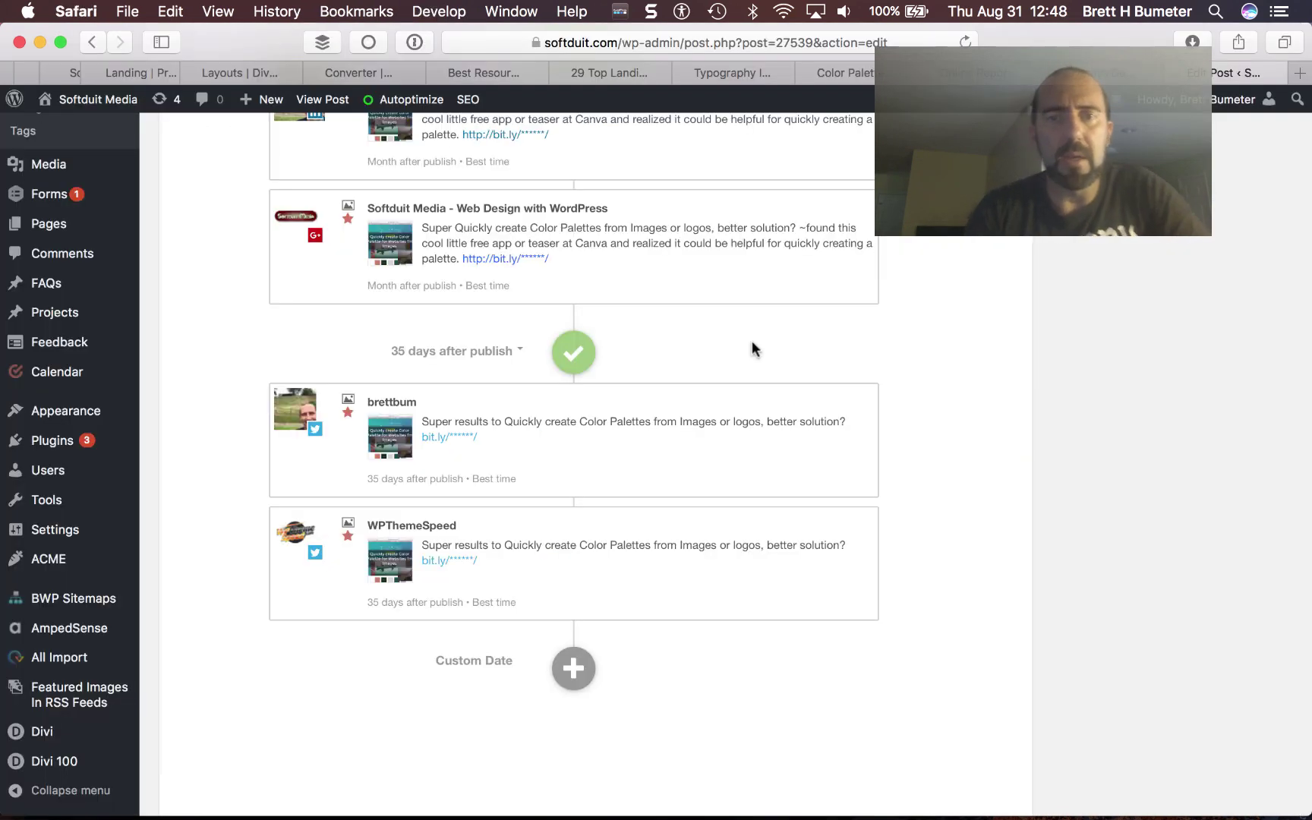
- Switch to the Example Phrases sheet in Chrome and copy the combined phrases in F14:F29
key(super+Tab)
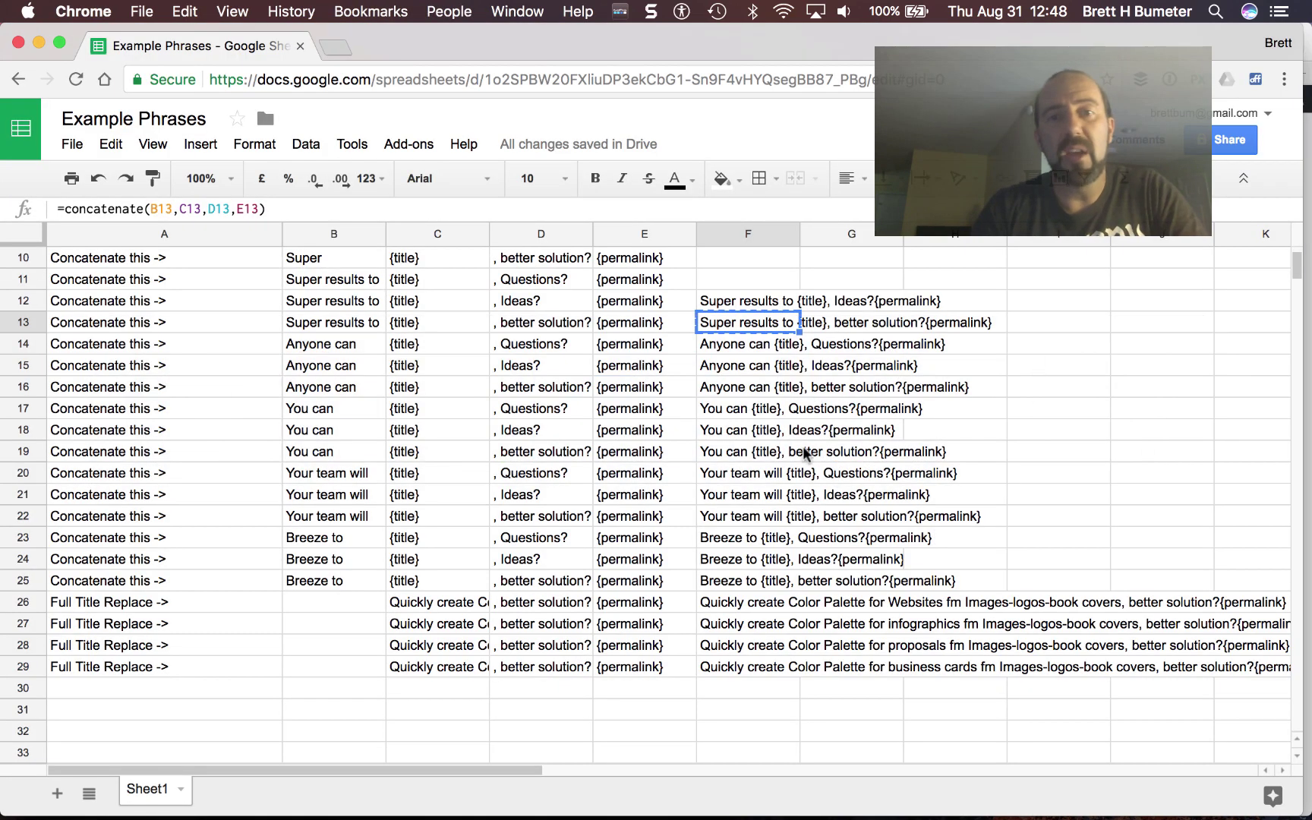
click(738, 339)
shift+click(765, 662)
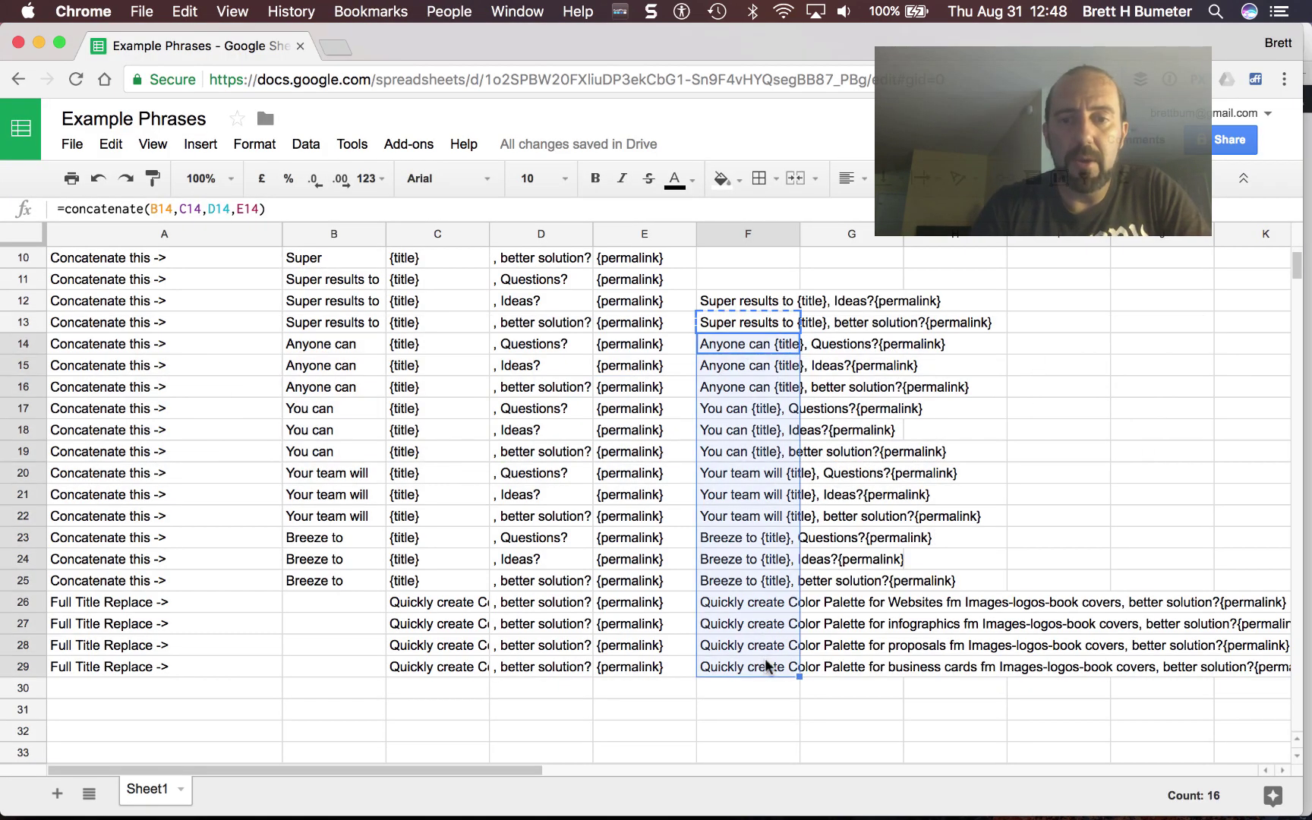
key(super+c)
- Back in Safari, start a new message under 35 days after publish and select both Twitter profiles for it
key(super+Tab)
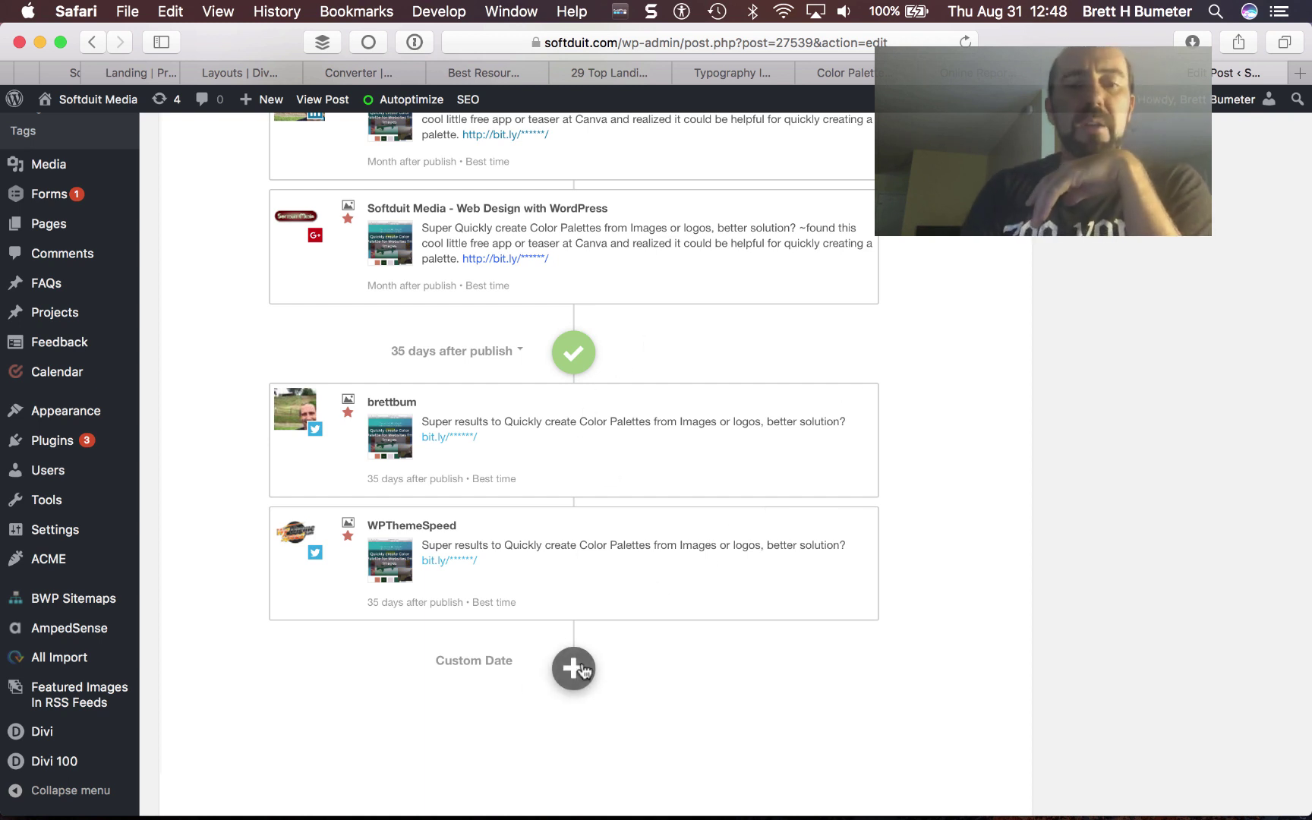
click(575, 353)
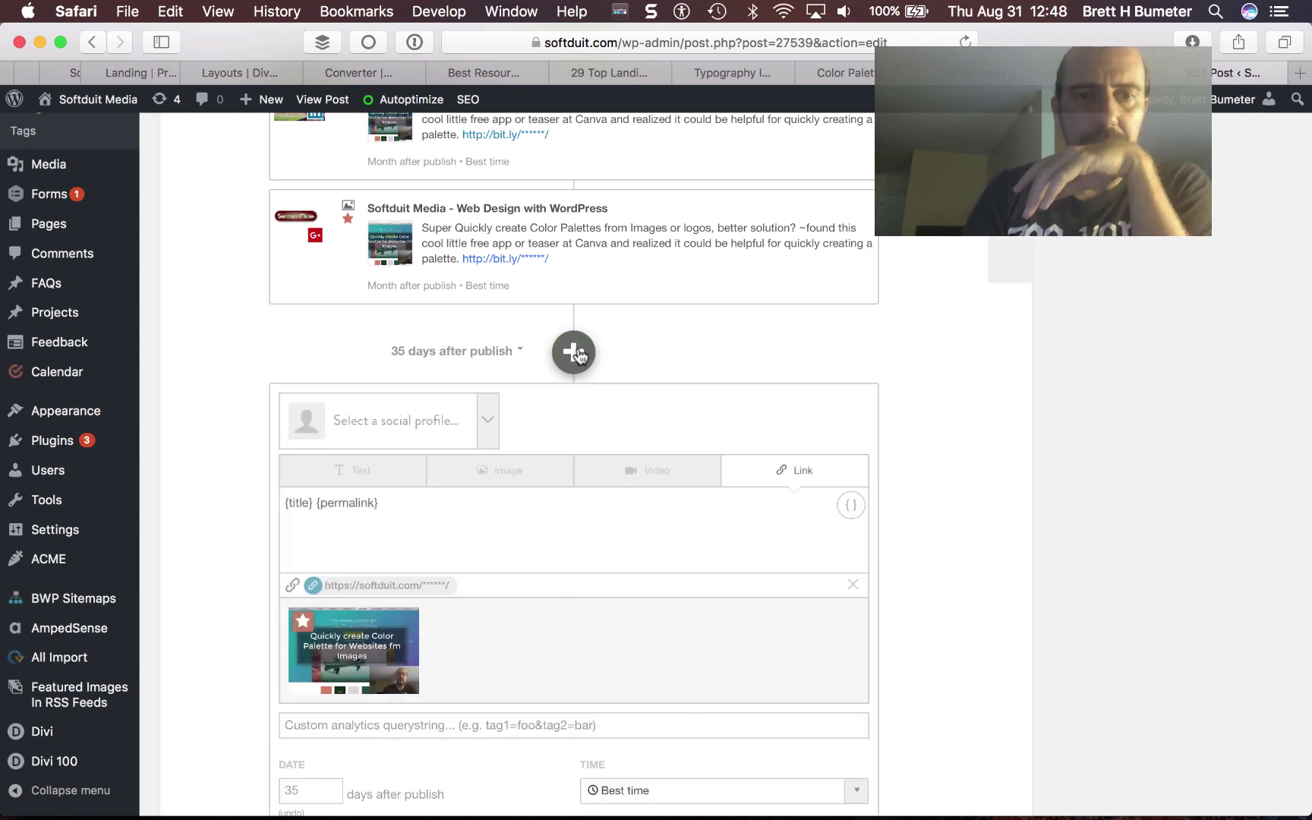
click(481, 422)
scroll(460, 547, down, 3)
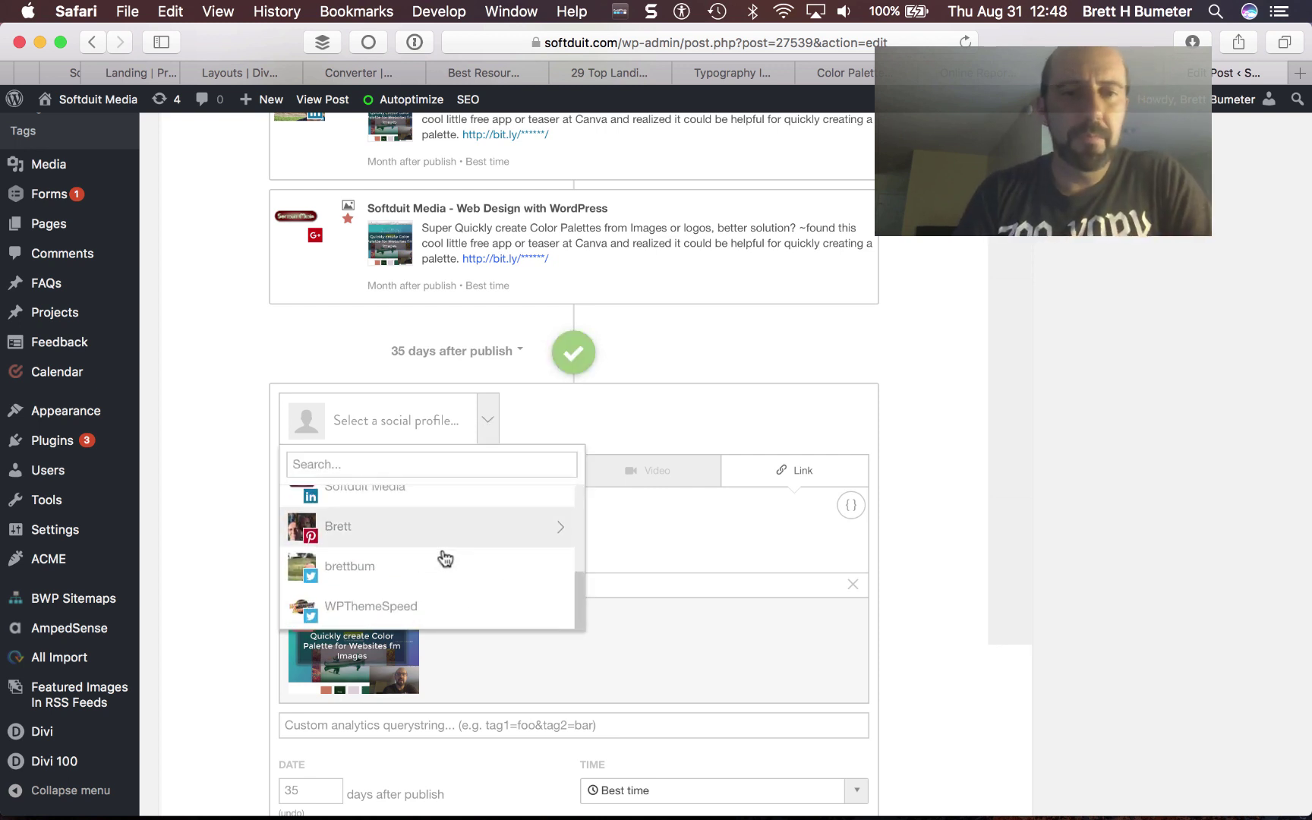
click(400, 577)
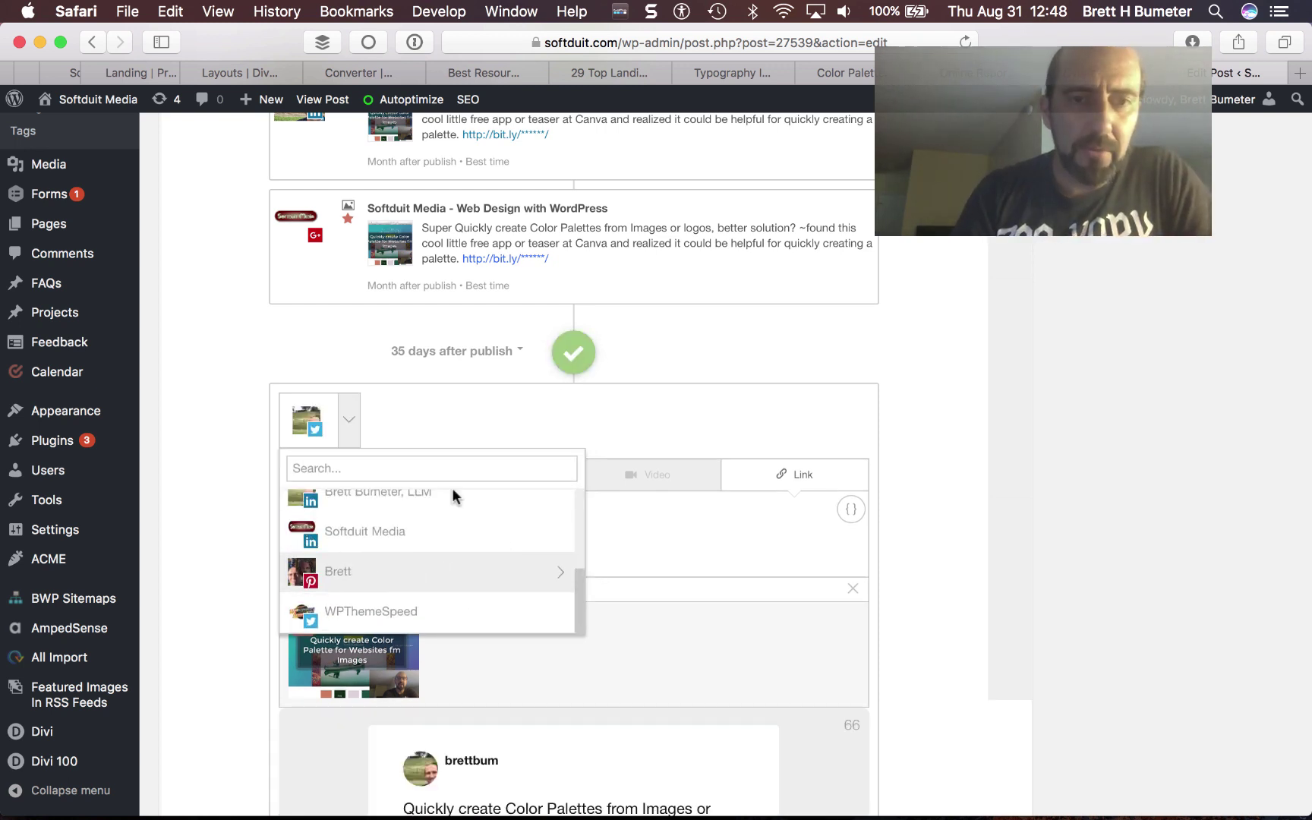
click(425, 616)
click(769, 570)
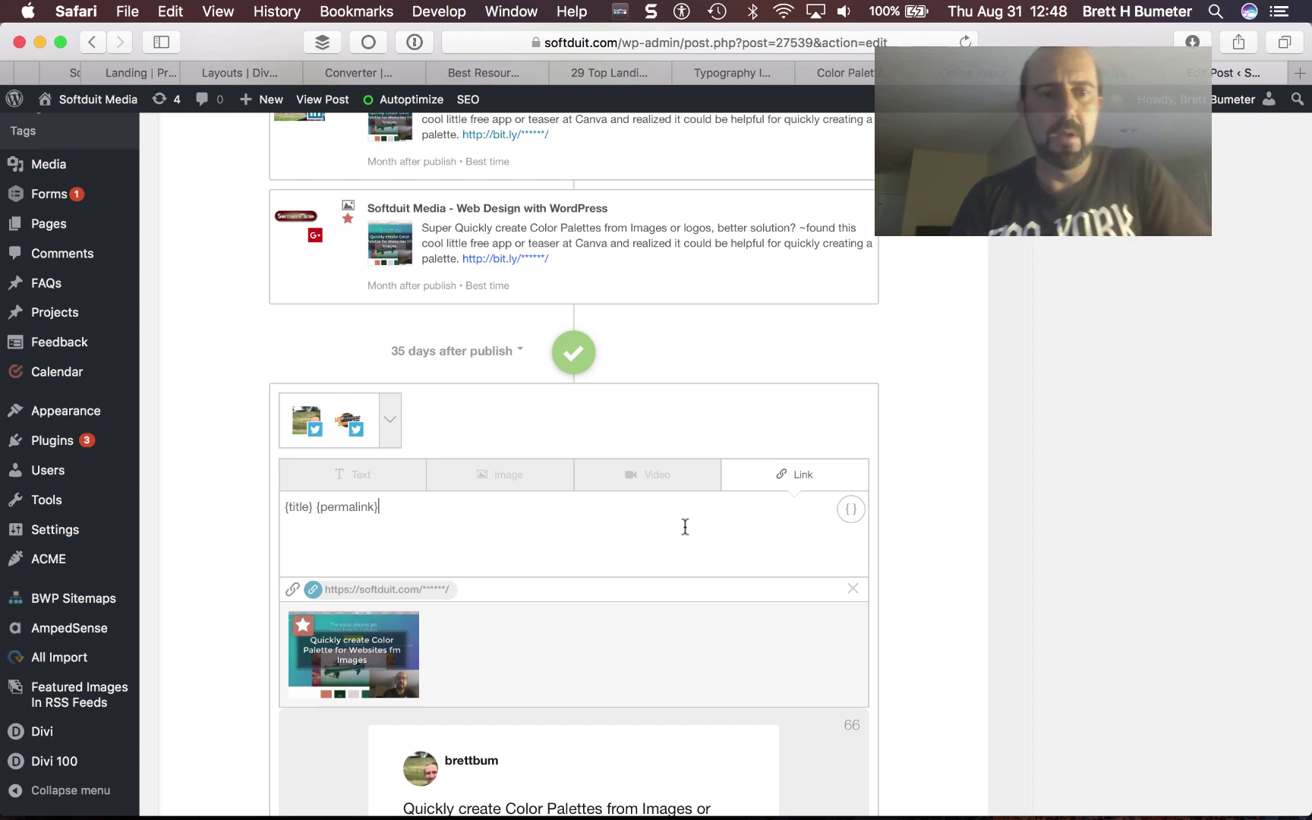
- Copy the combined phrase in F14 in Chrome and, back in Safari, replace the message text with "Anyone can {title}, Questions?{permalink}"
key(super+Tab)
click(750, 372)
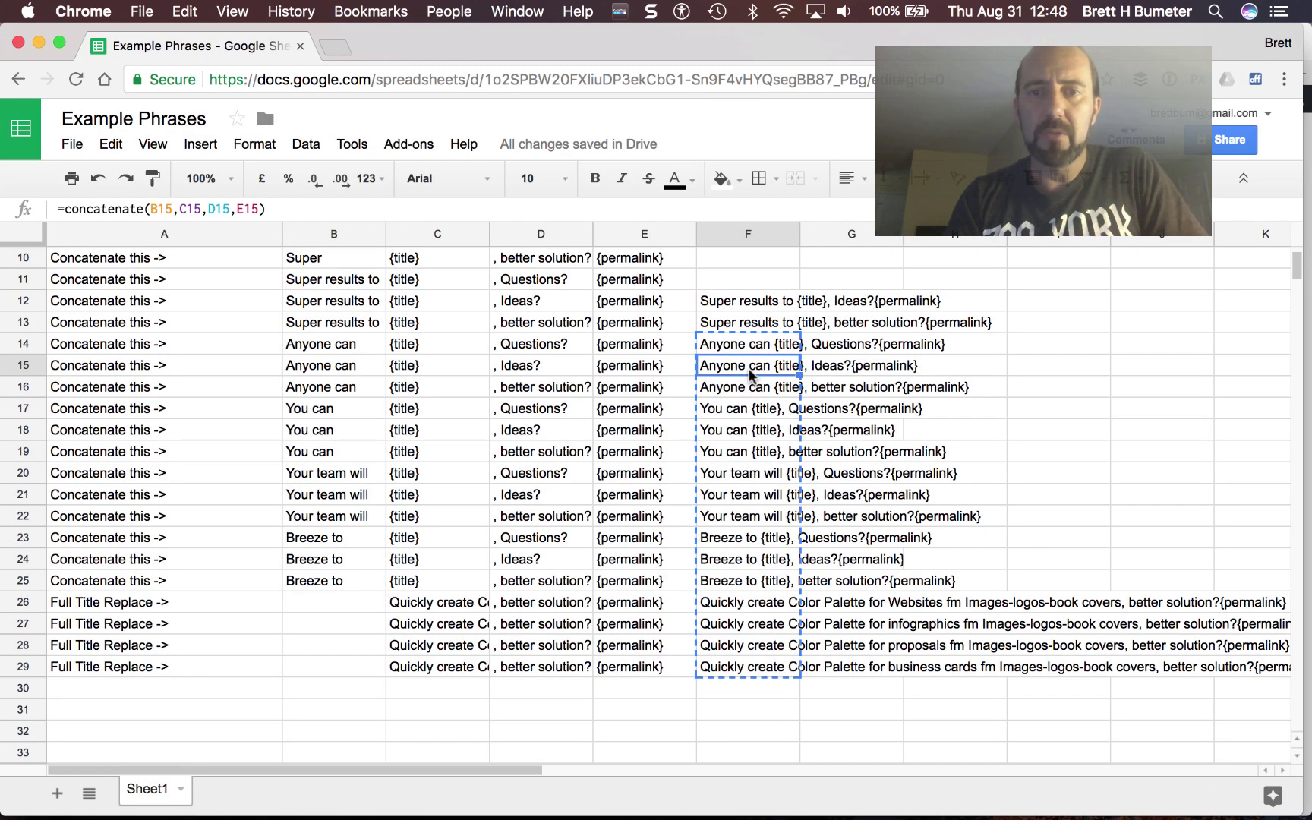
key(Up)
key(super+Tab)
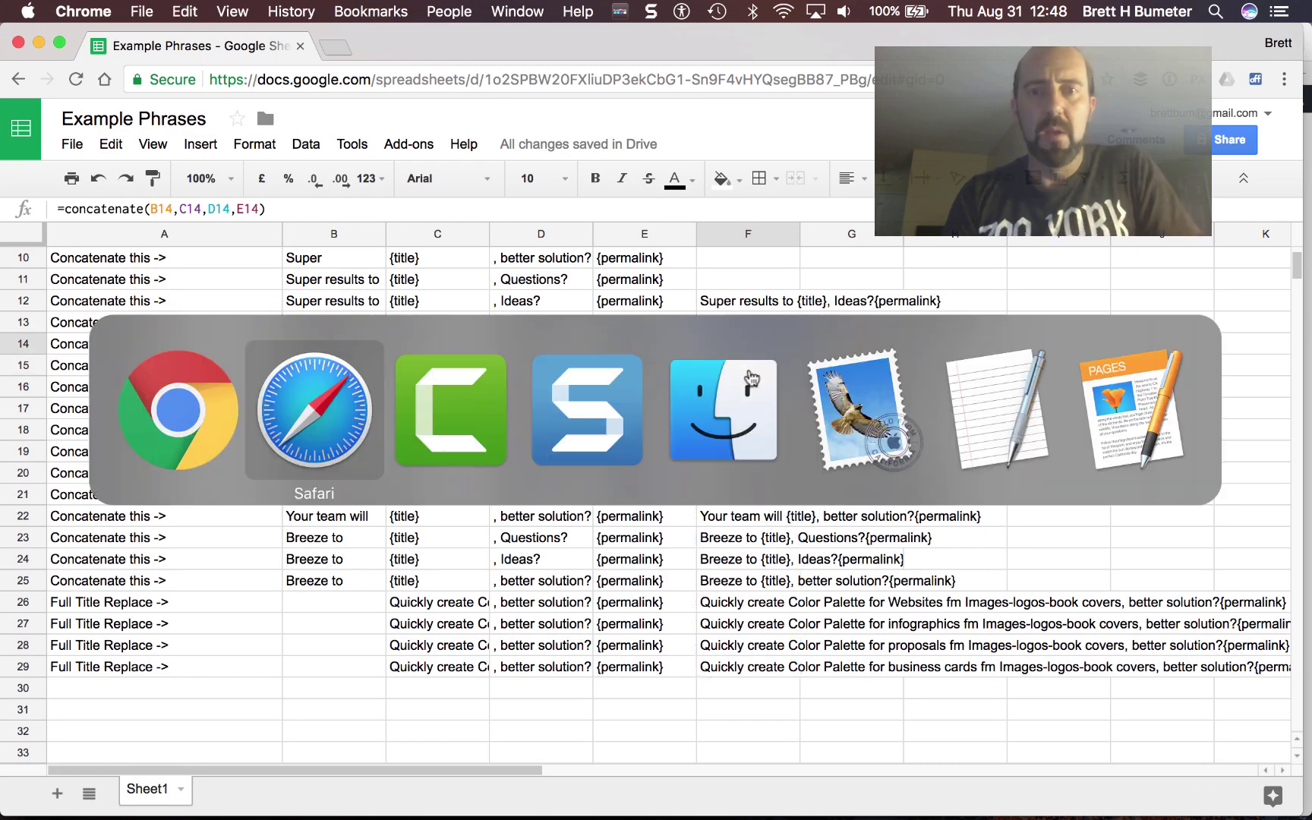
key(super+a)
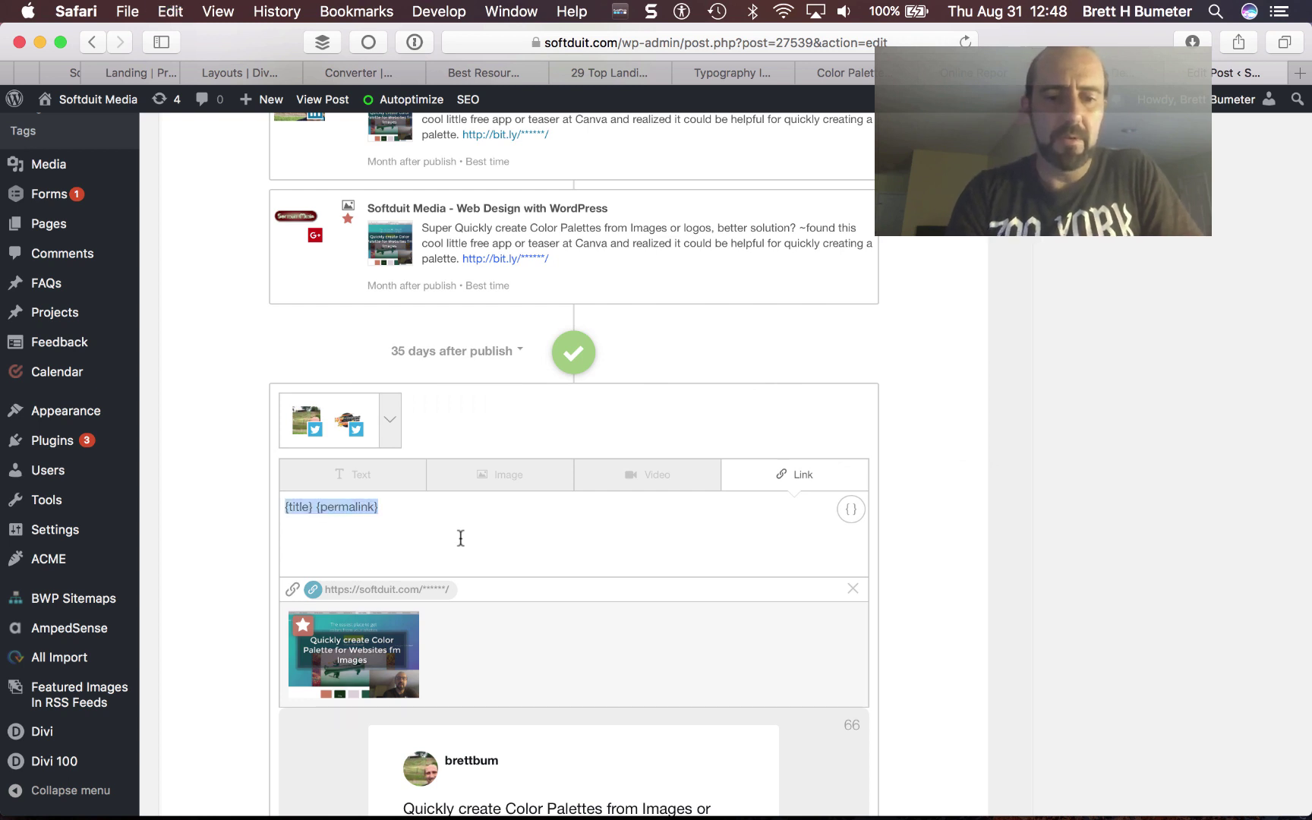
key(super+v)
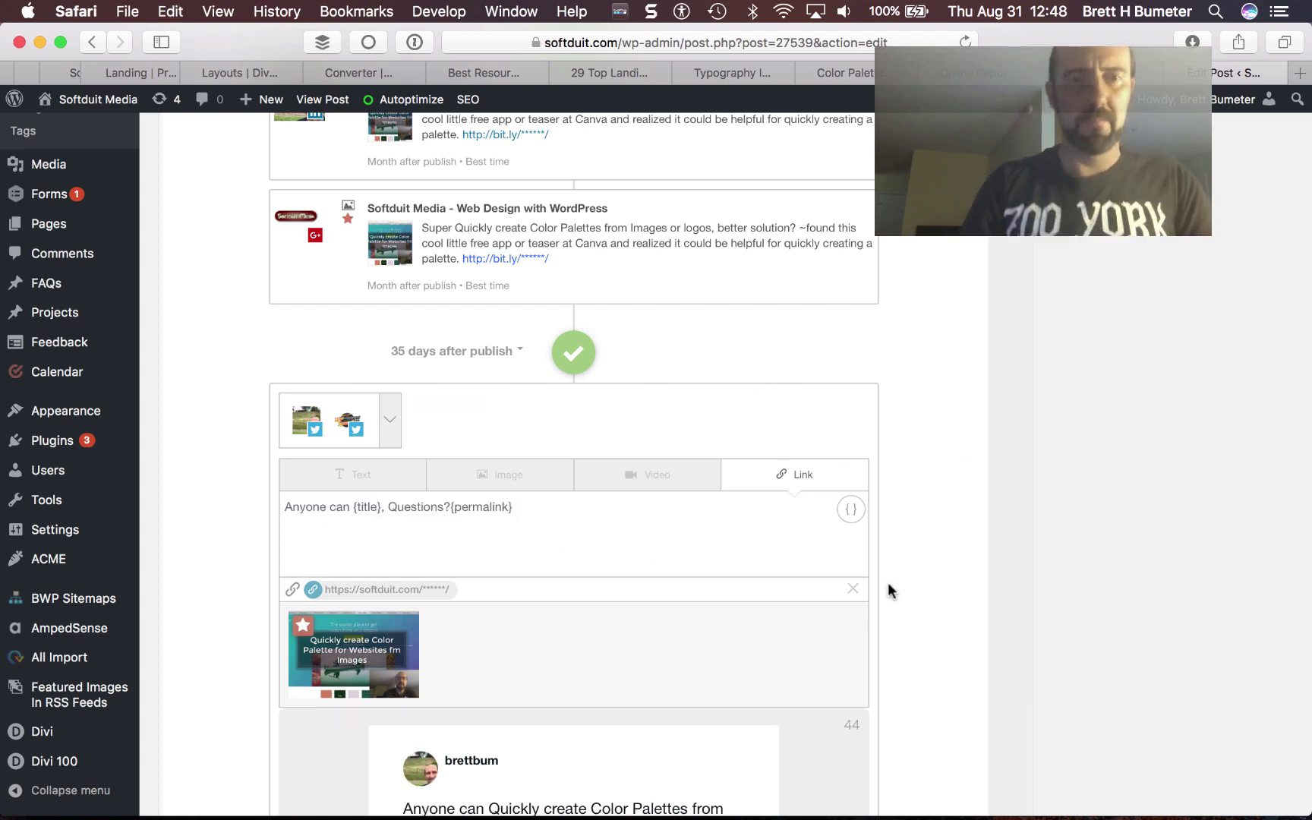
- Set the message date to 65 days after publish at Best time and add it to the post's schedule
scroll(889, 583, down, 2)
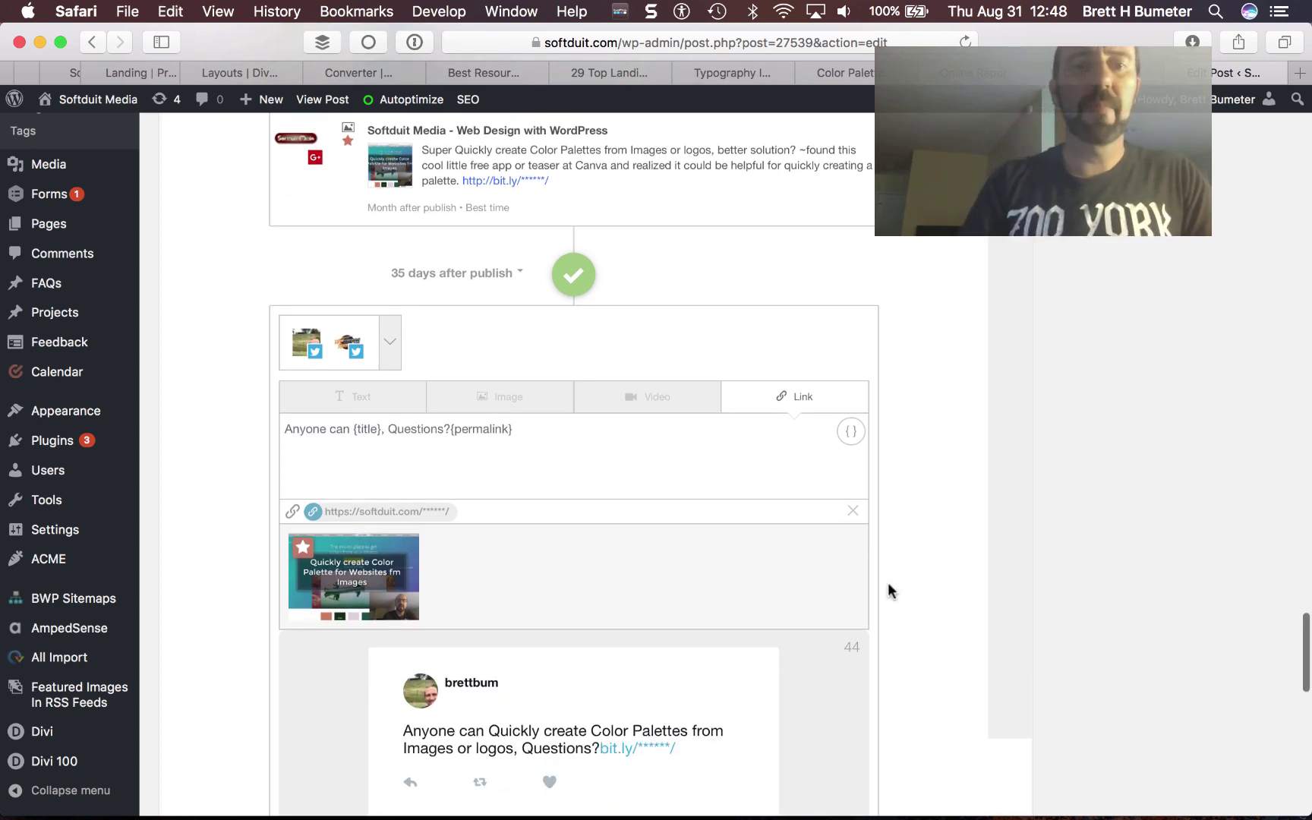
scroll(889, 591, down, 6)
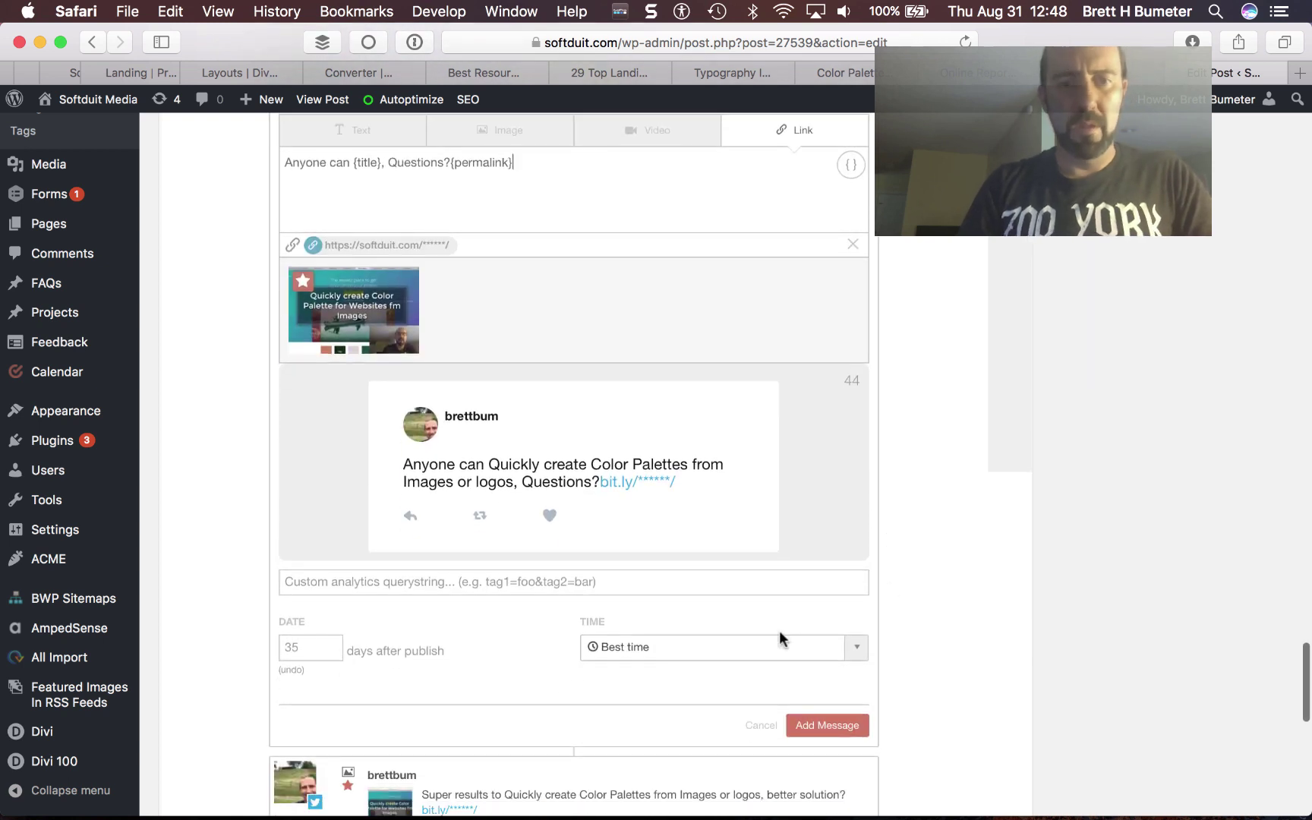
click(308, 648)
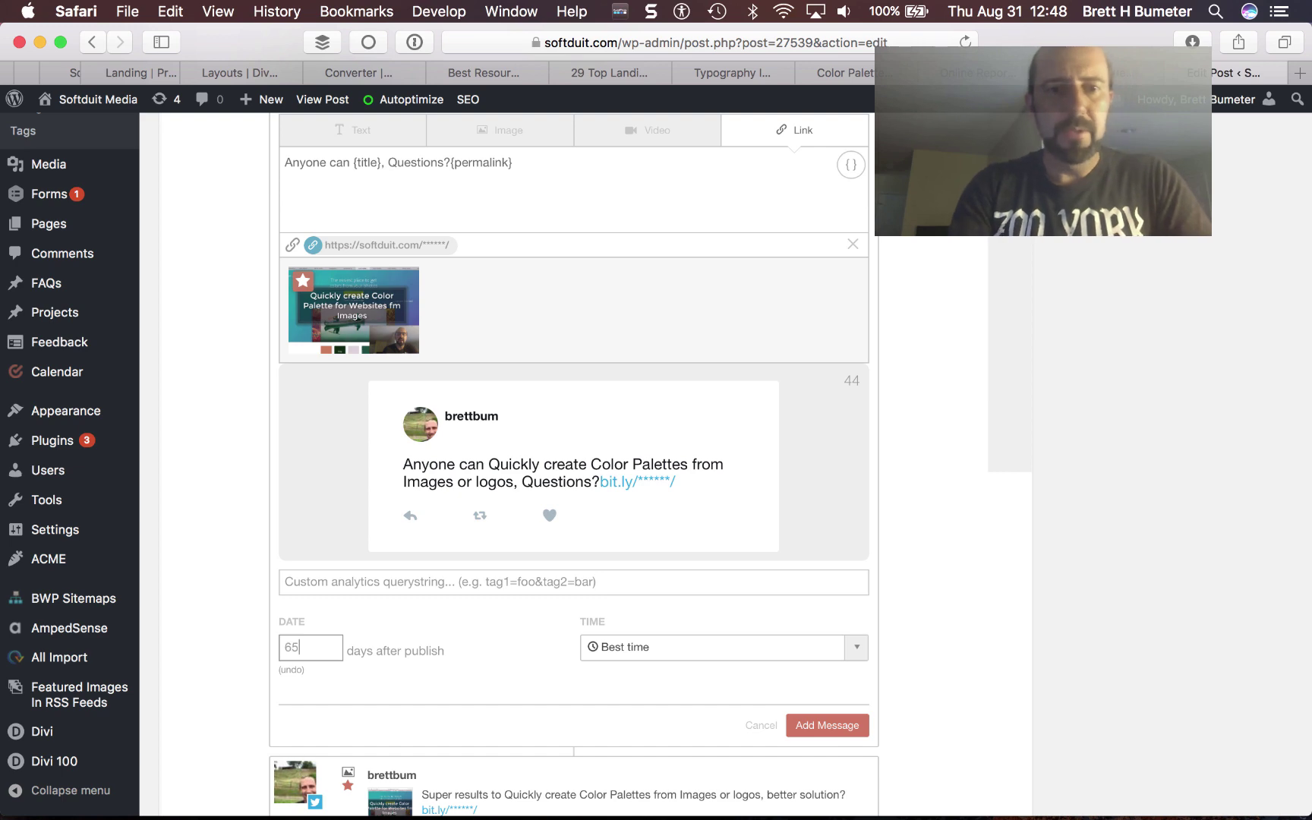
click(830, 727)
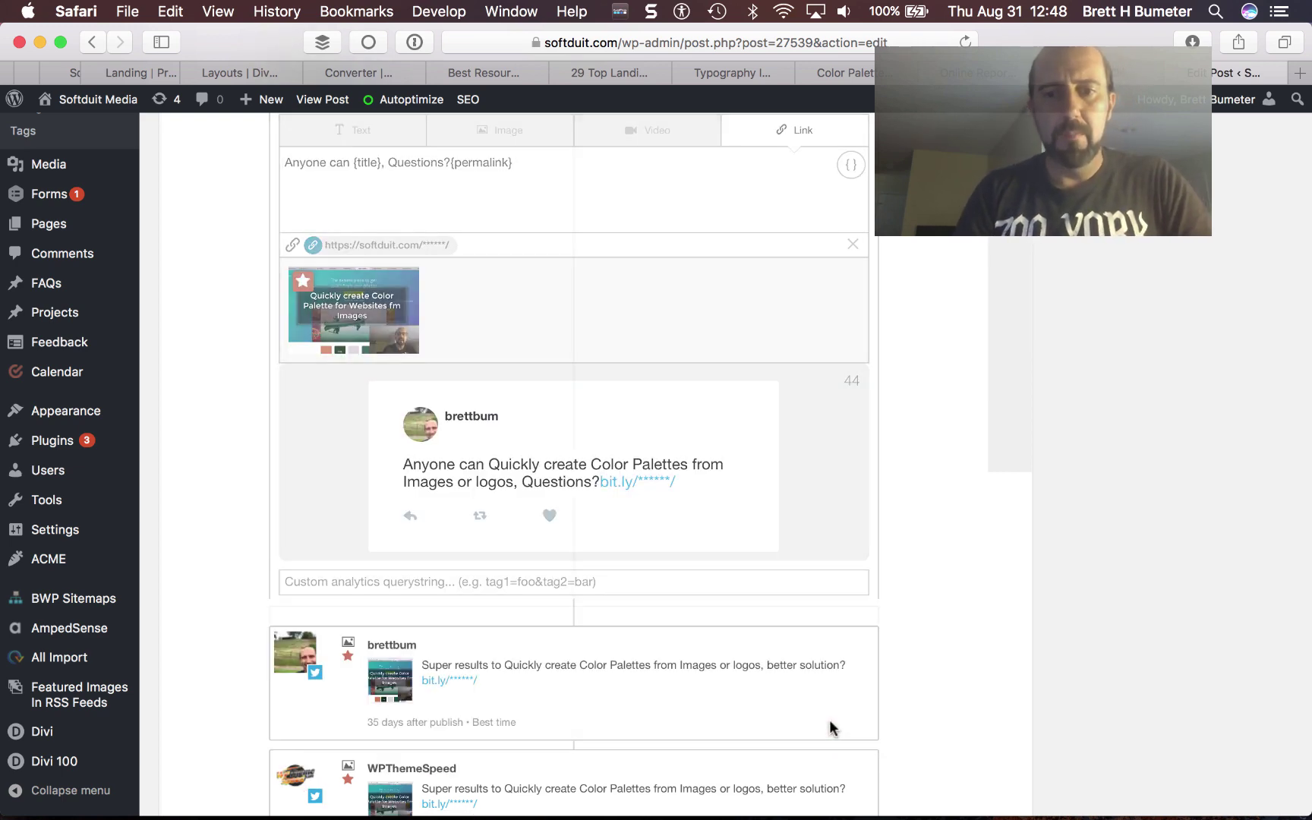
scroll(699, 456, up, 4)
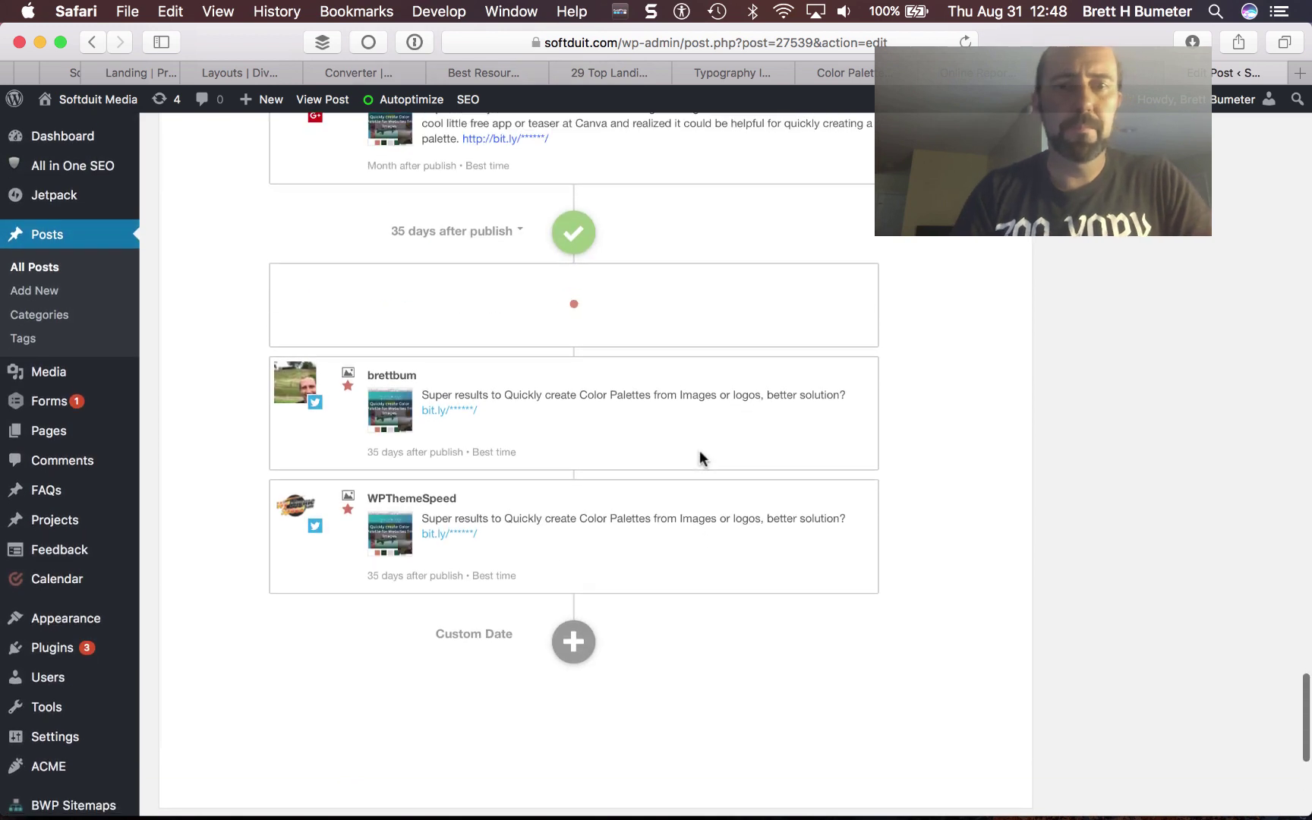
scroll(699, 450, down, 3)
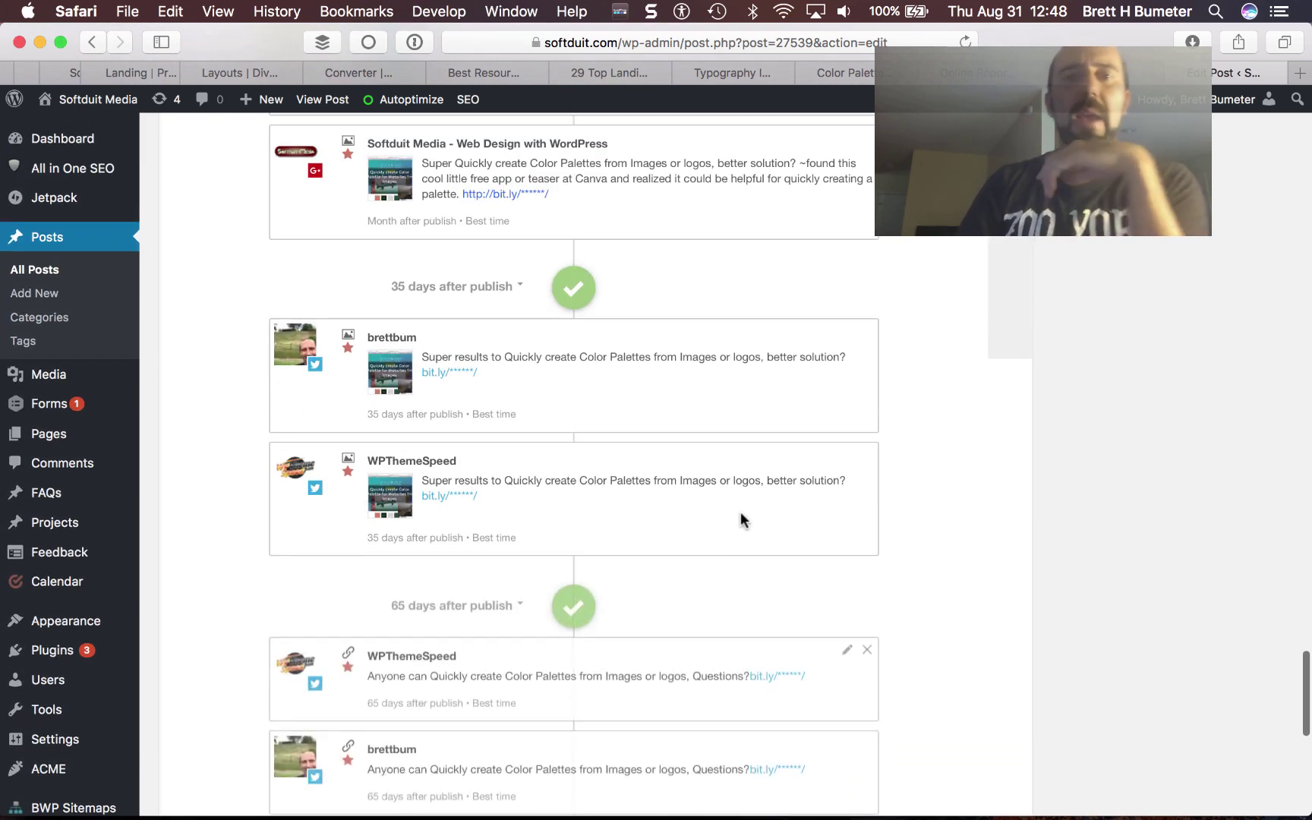
scroll(740, 513, down, 1)
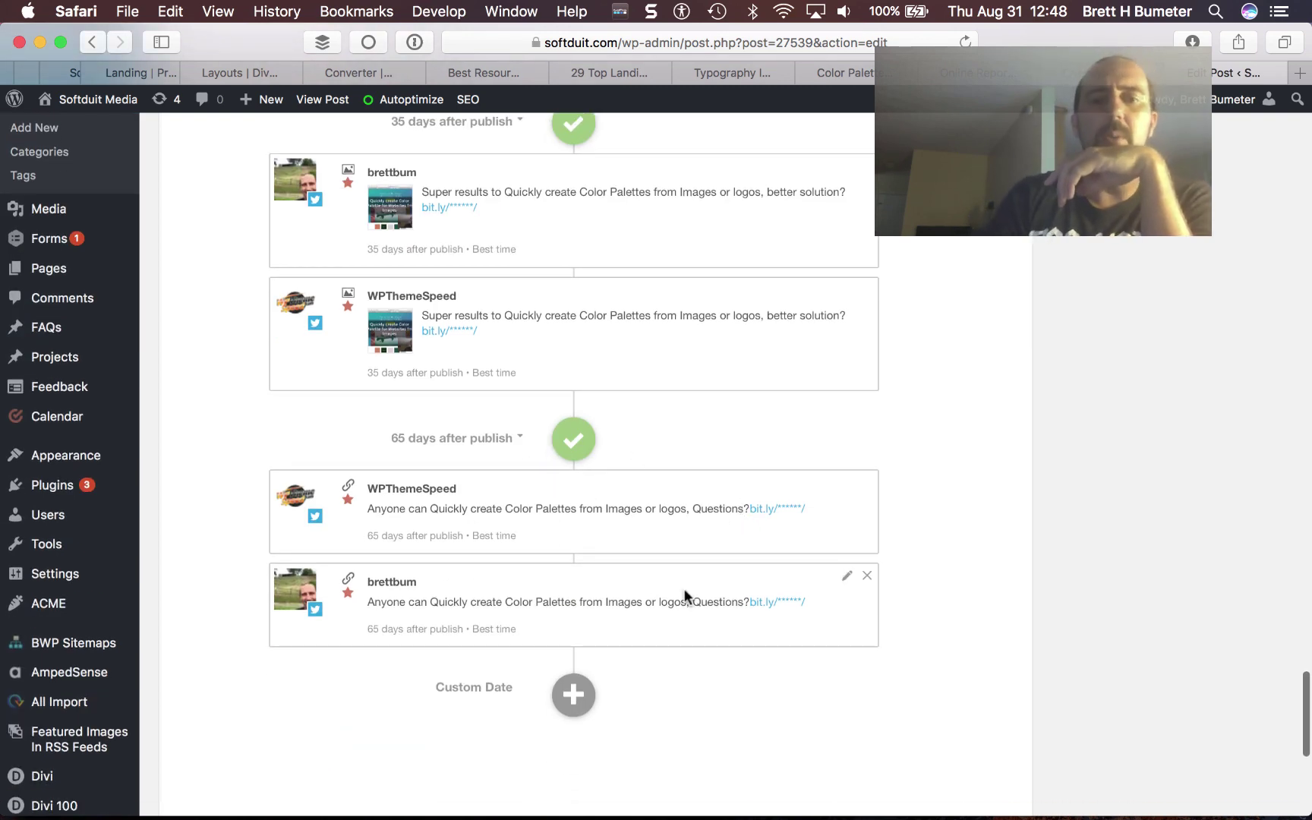
- Switch to the Example Phrases sheet in Chrome and copy the combined phrase in F15
key(super+Tab)
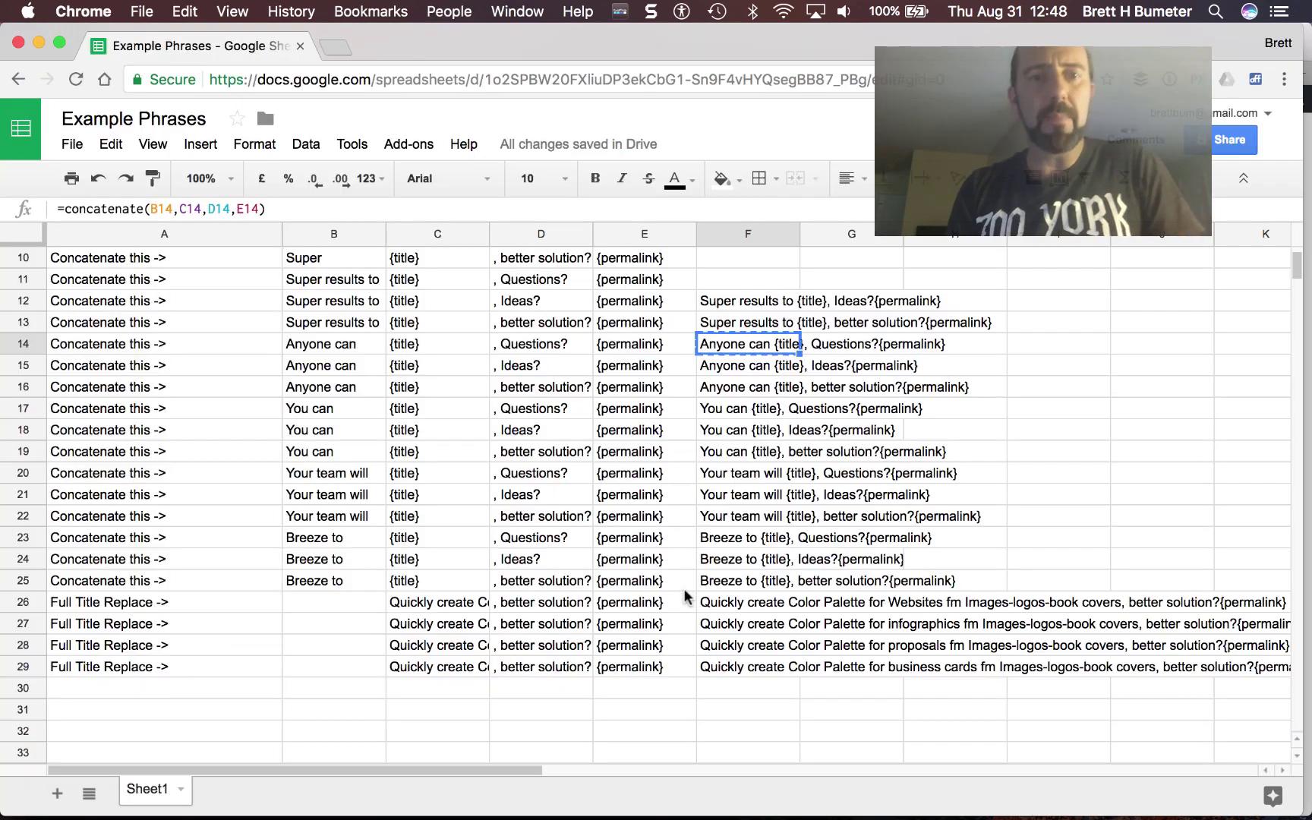
click(748, 368)
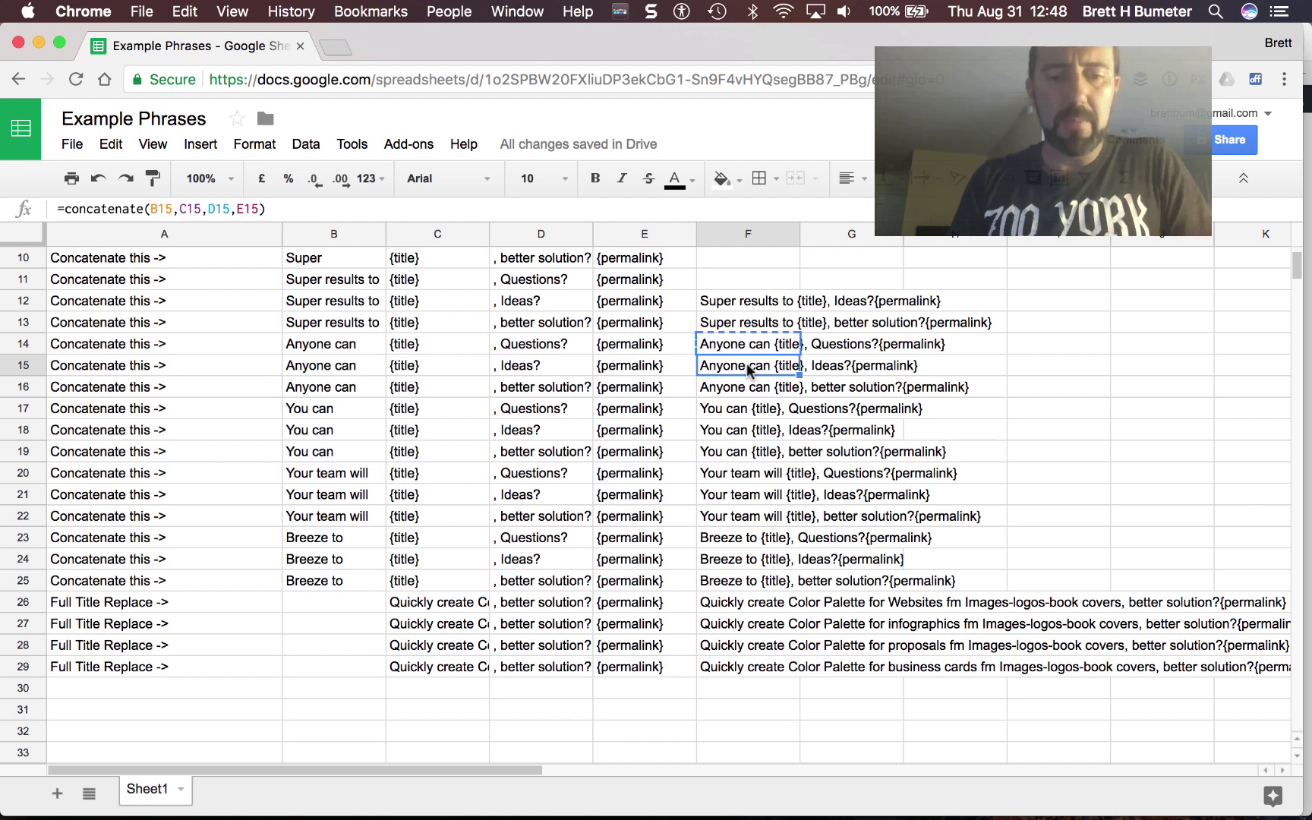
key(super+c)
- Back in Safari, start a new Custom Date message and select both Twitter profiles for it
key(super+Tab)
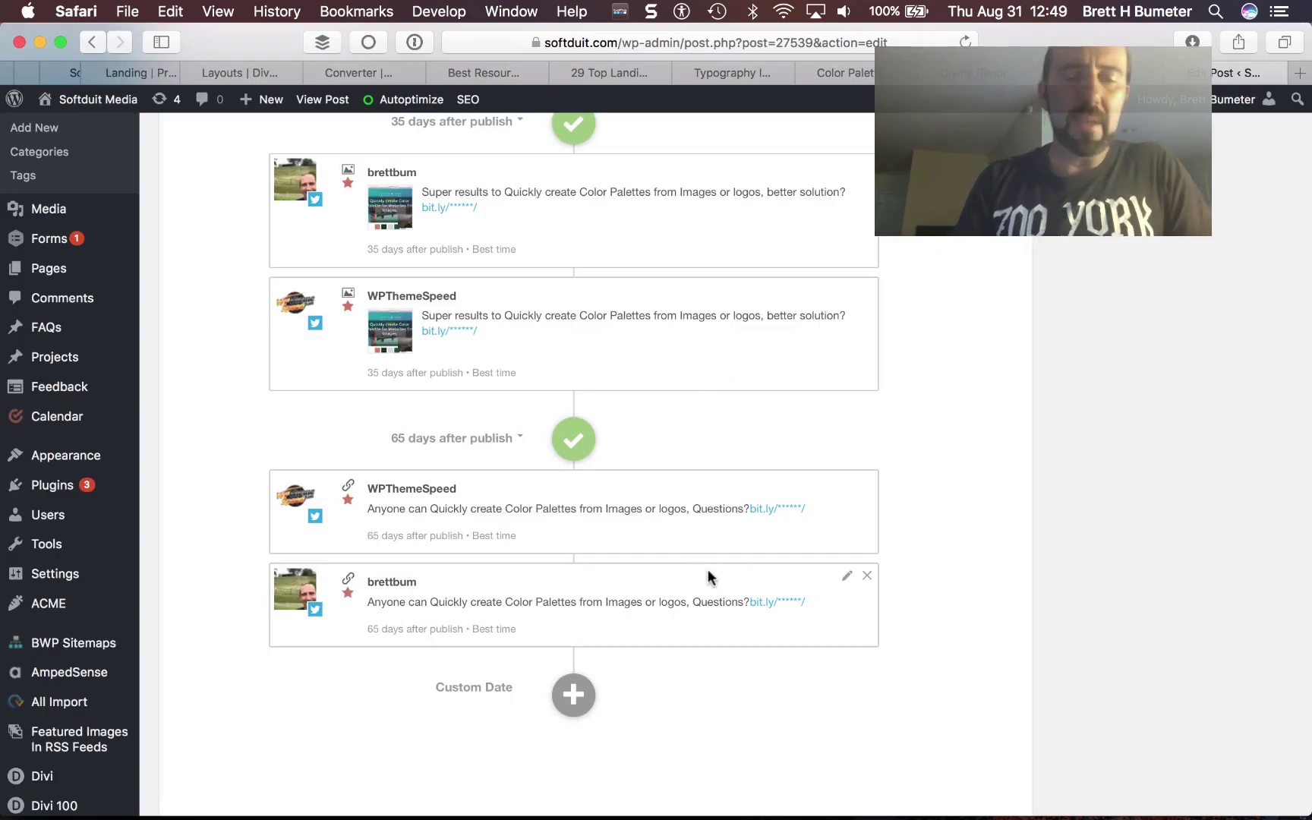
scroll(707, 577, down, 3)
click(566, 596)
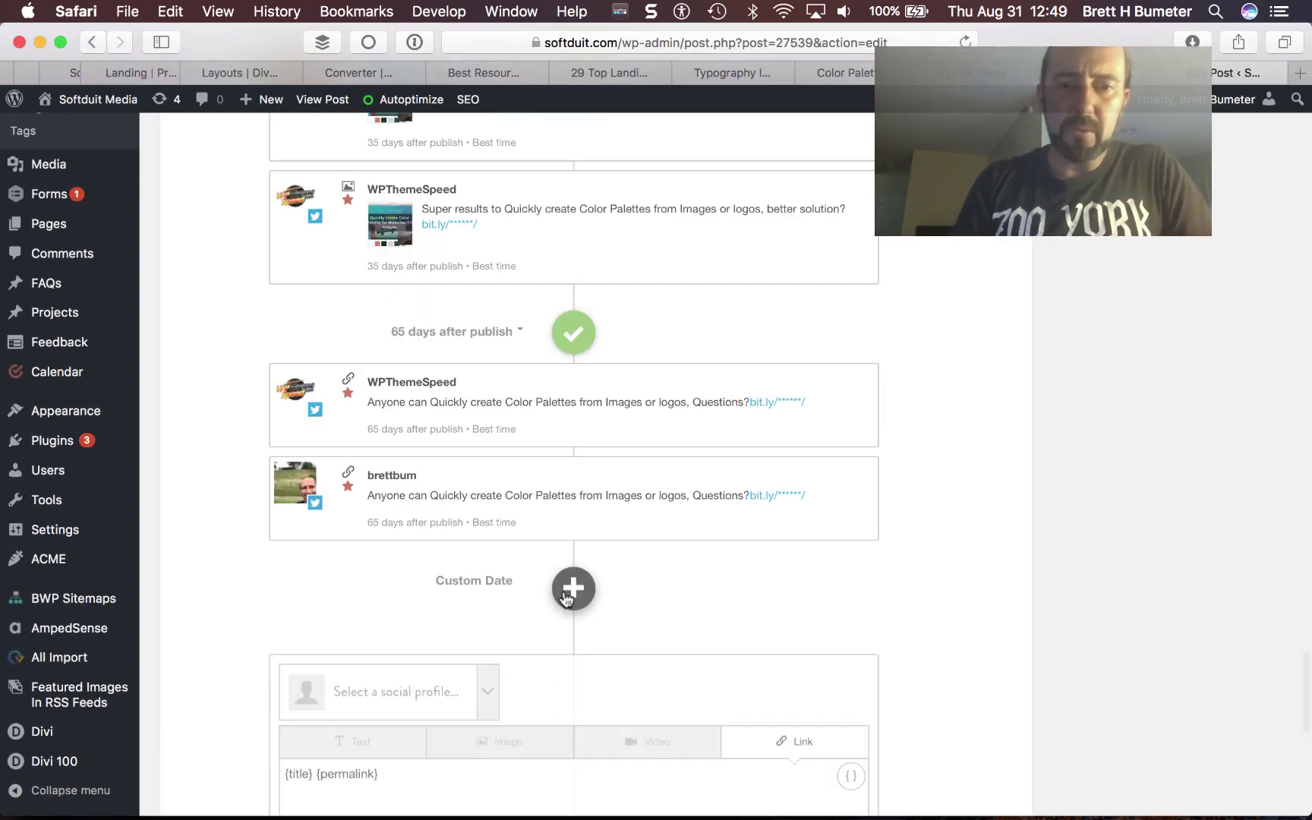
scroll(706, 600, down, 4)
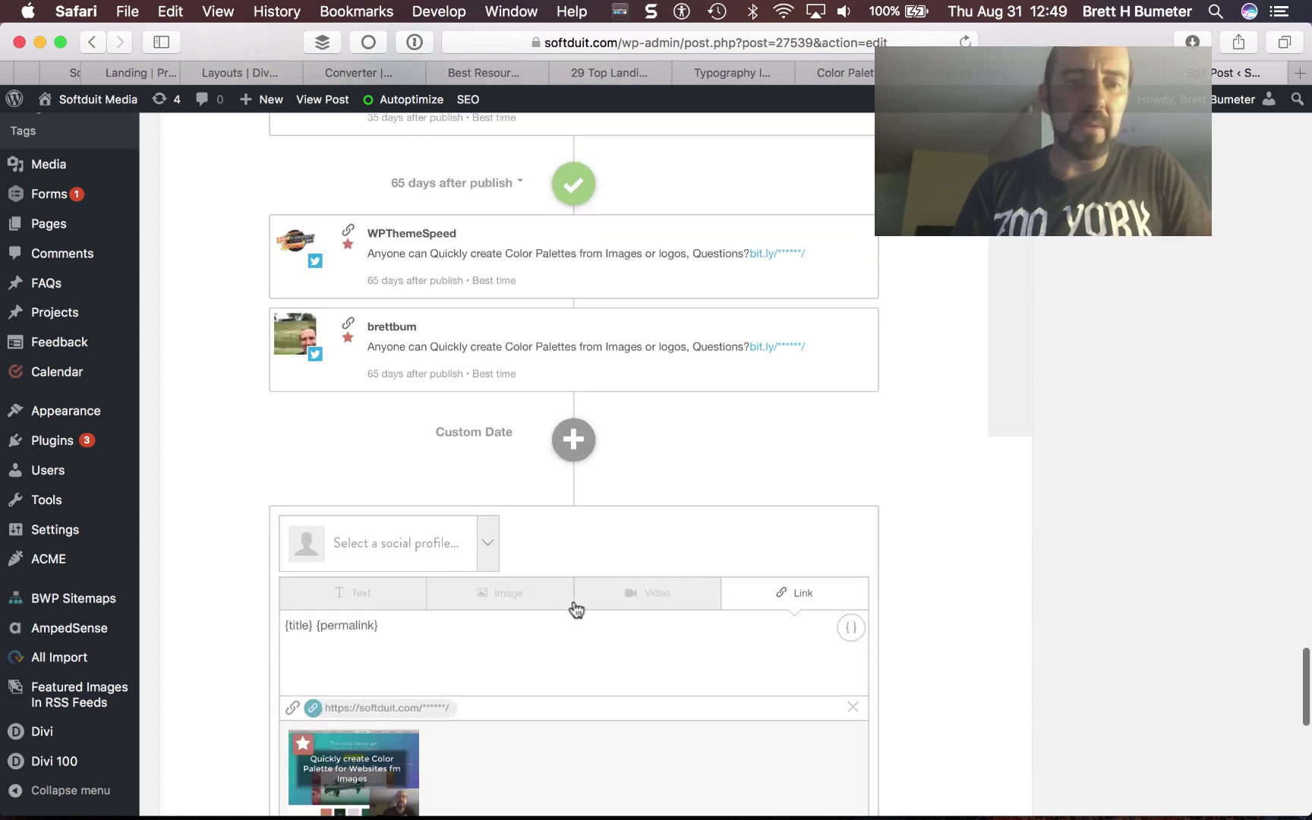
click(488, 547)
scroll(486, 693, down, 5)
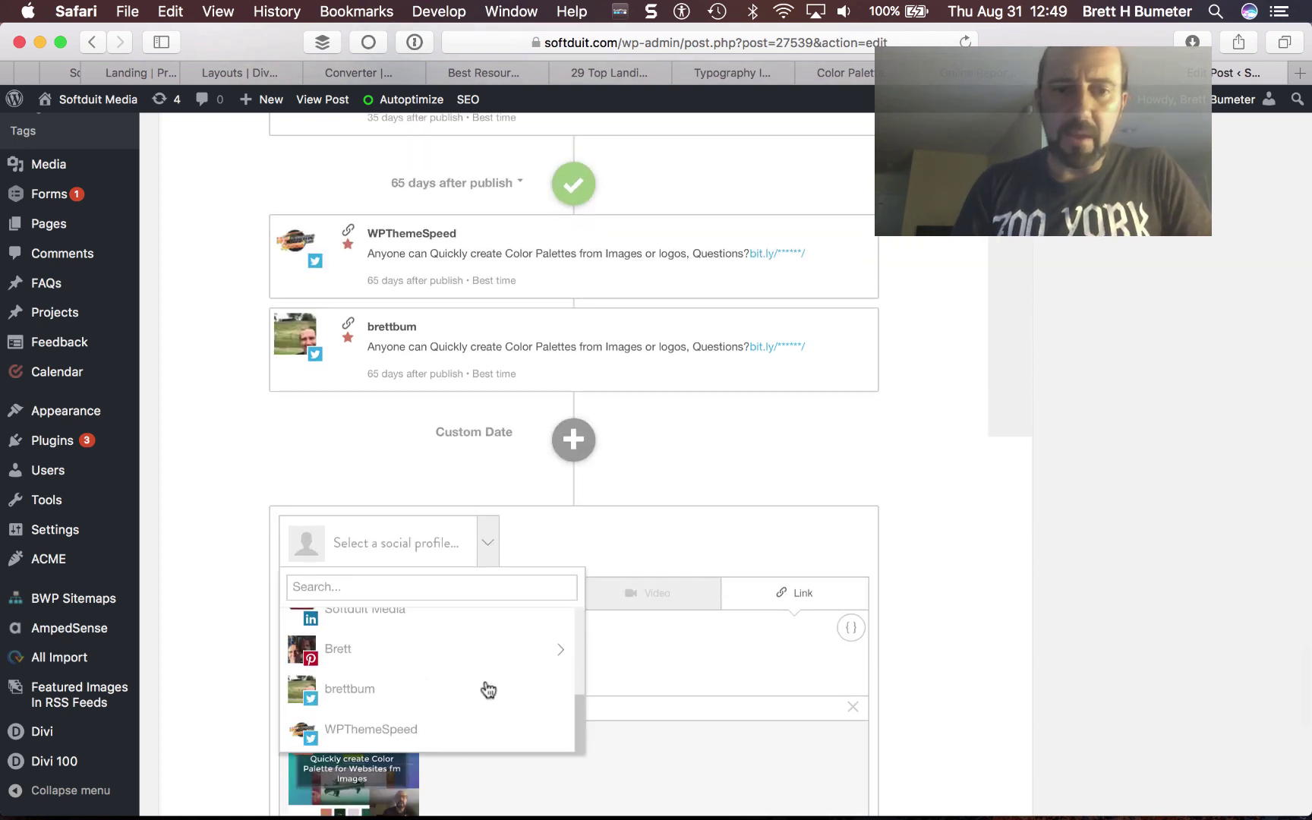
click(434, 703)
click(416, 734)
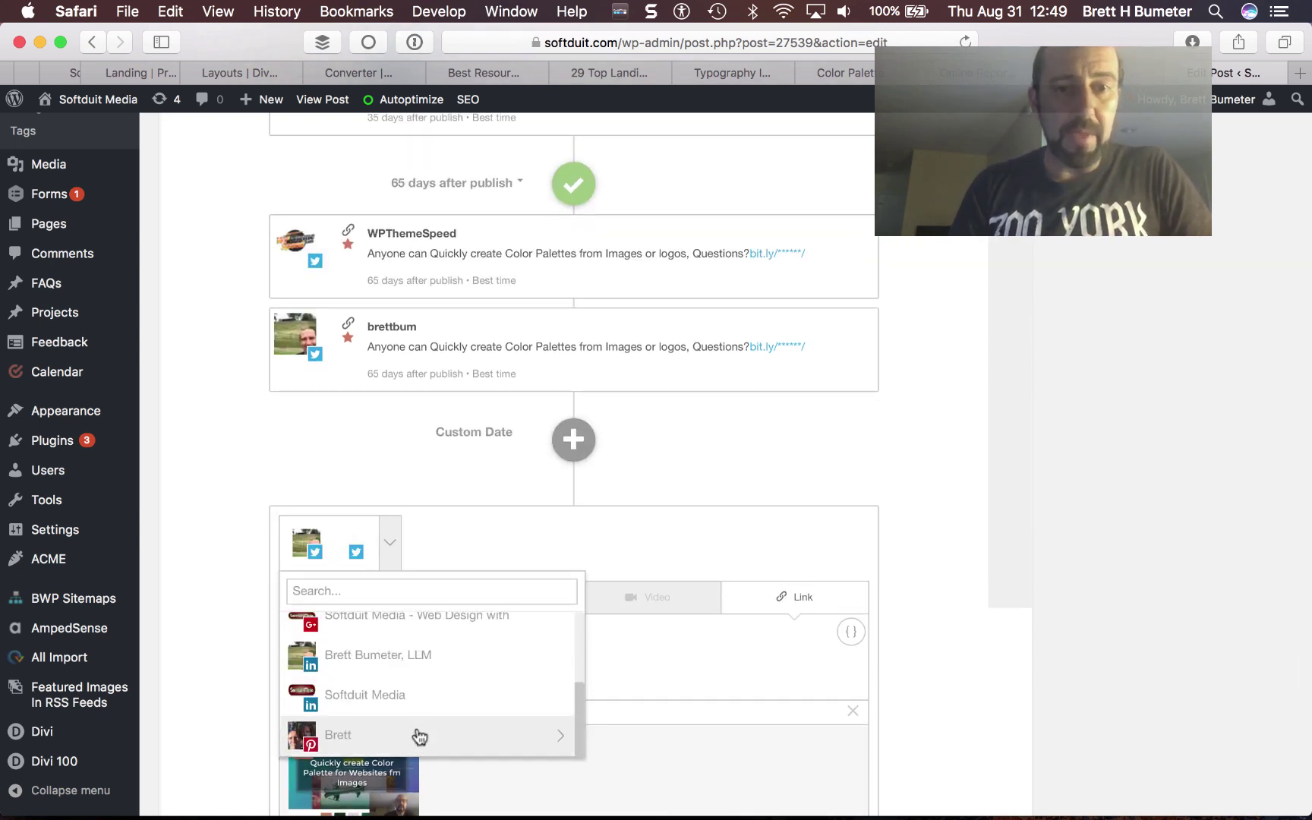
click(687, 567)
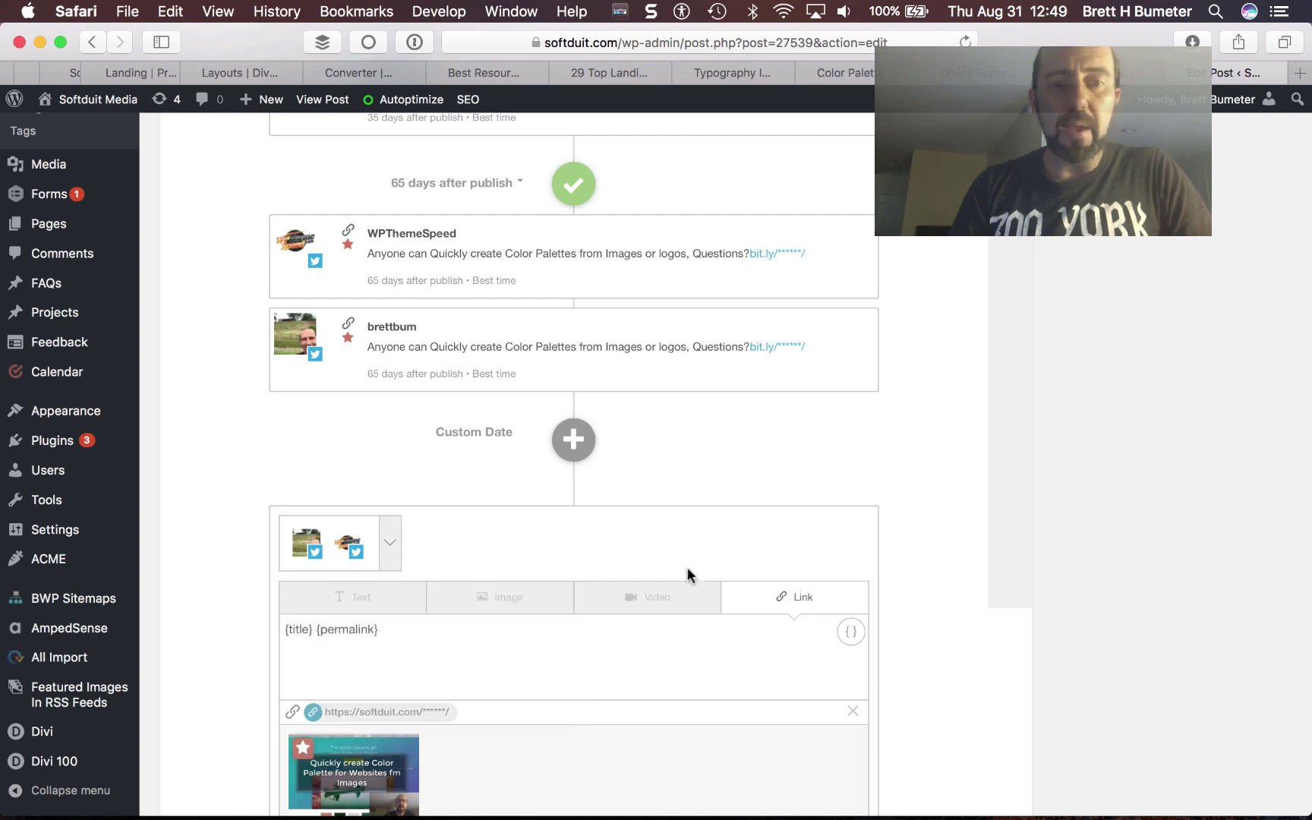
- Make it an Image message and replace its text with "Anyone can {title}, Ideas? {permalink}", including a space before the permalink
click(534, 608)
triple_click(497, 636)
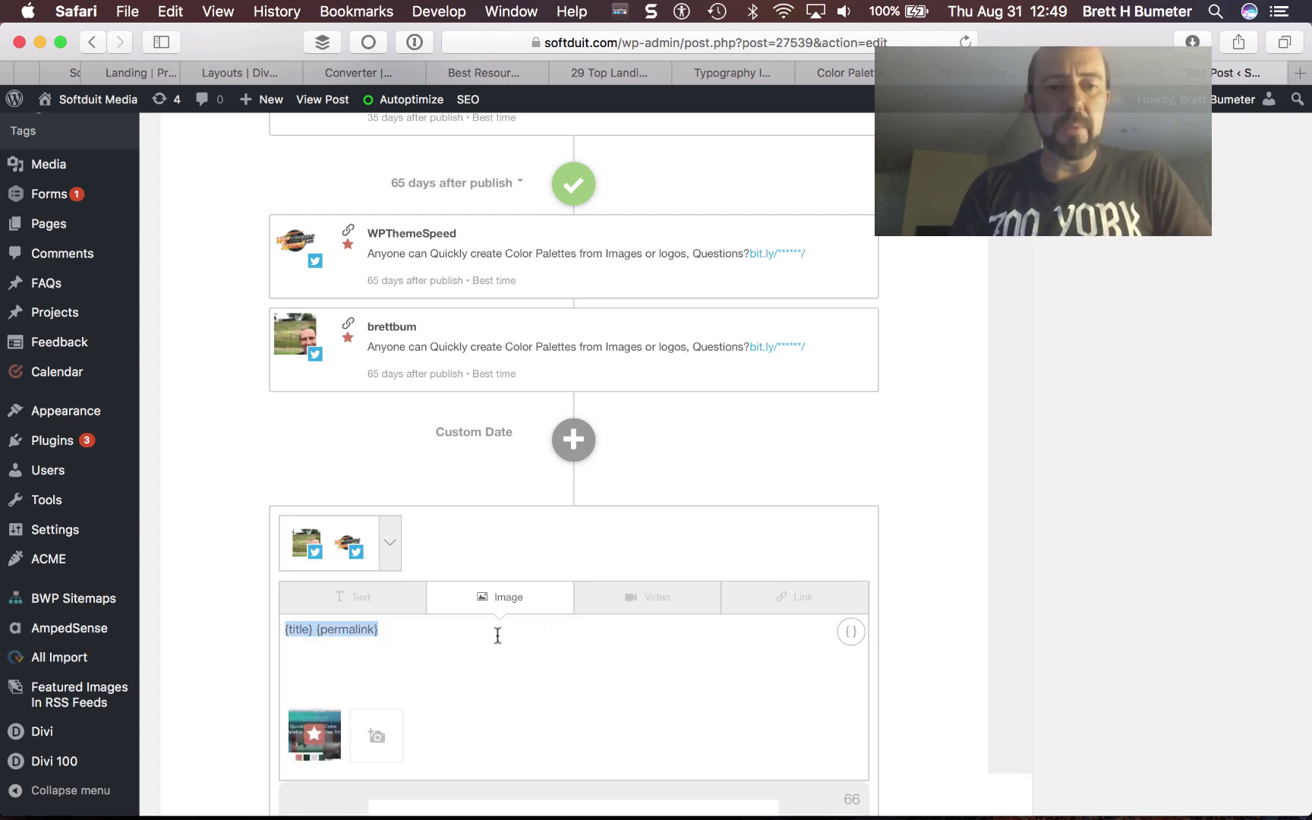
key(super+v)
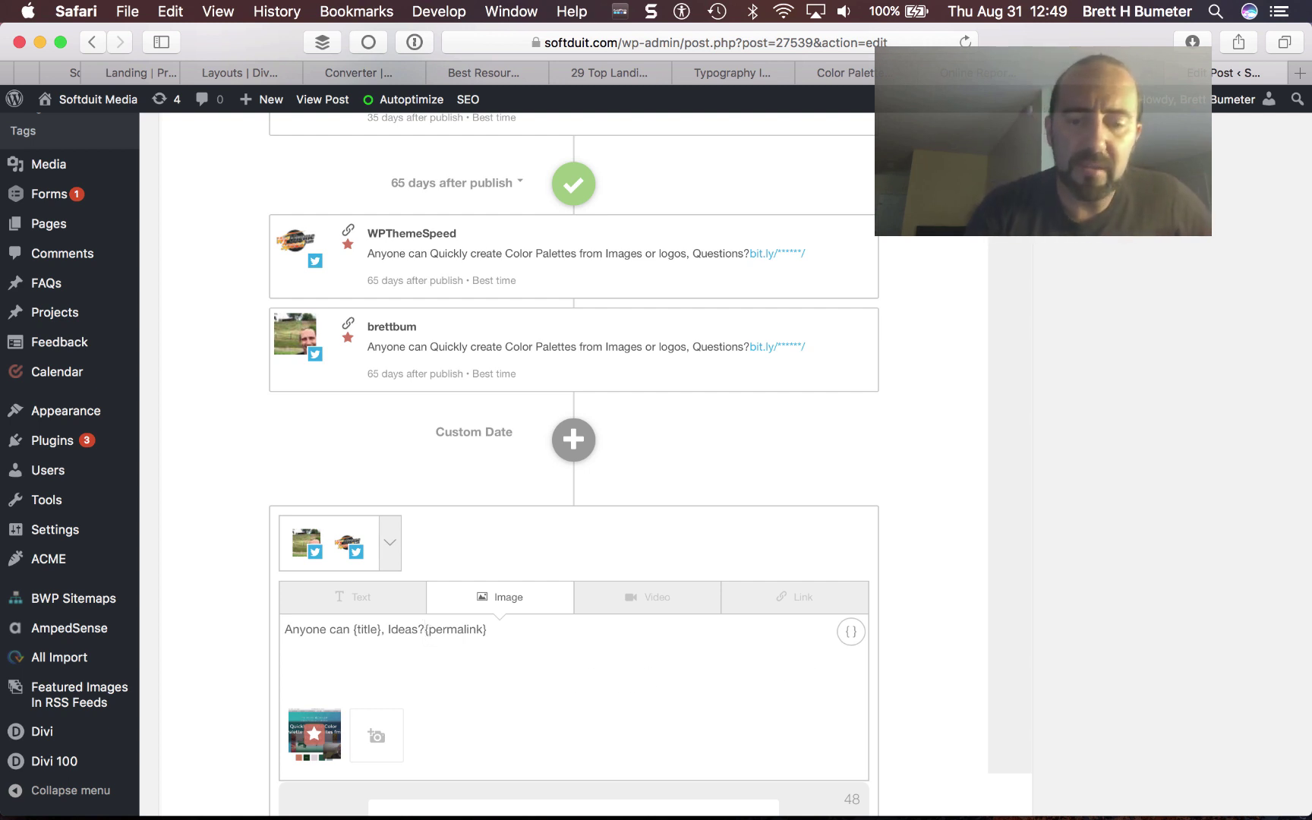
click(425, 629)
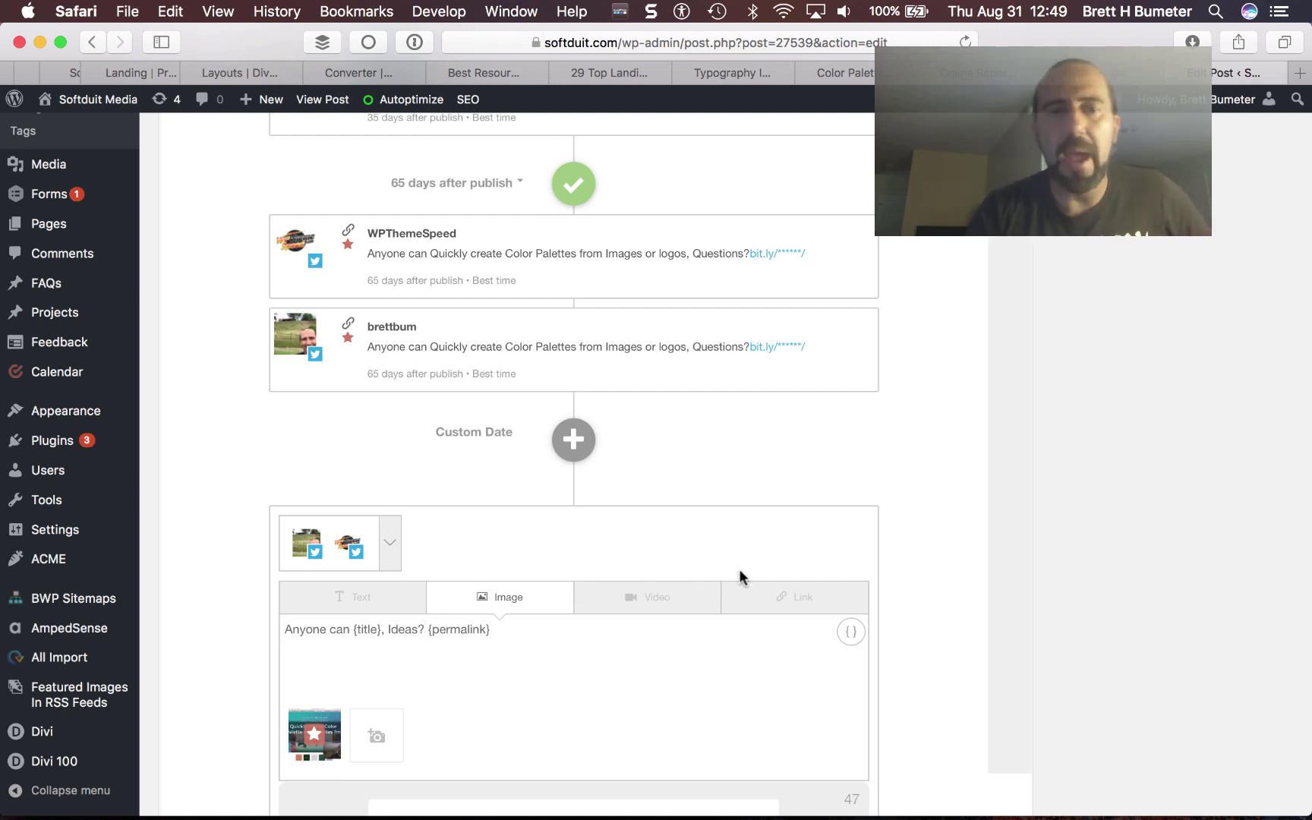
scroll(740, 577, down, 6)
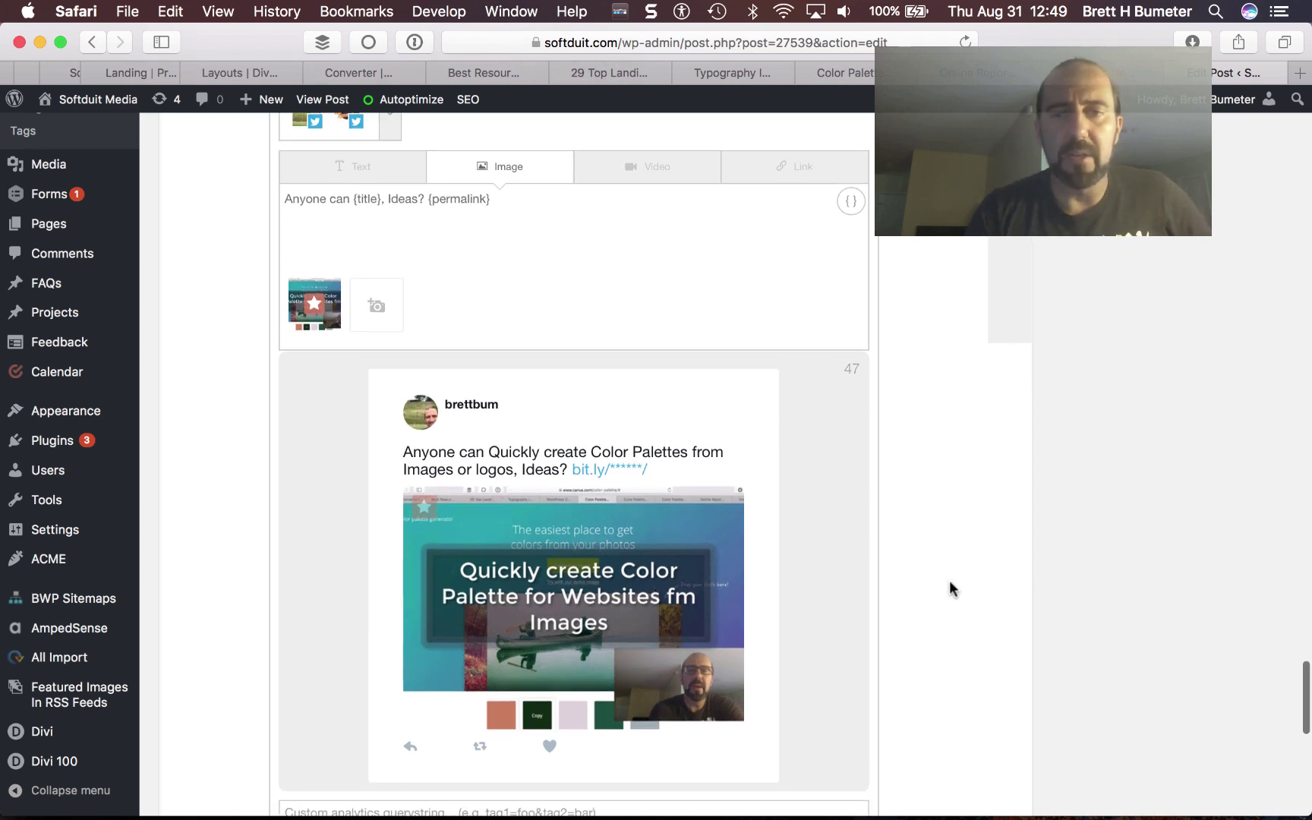
scroll(949, 581, down, 2)
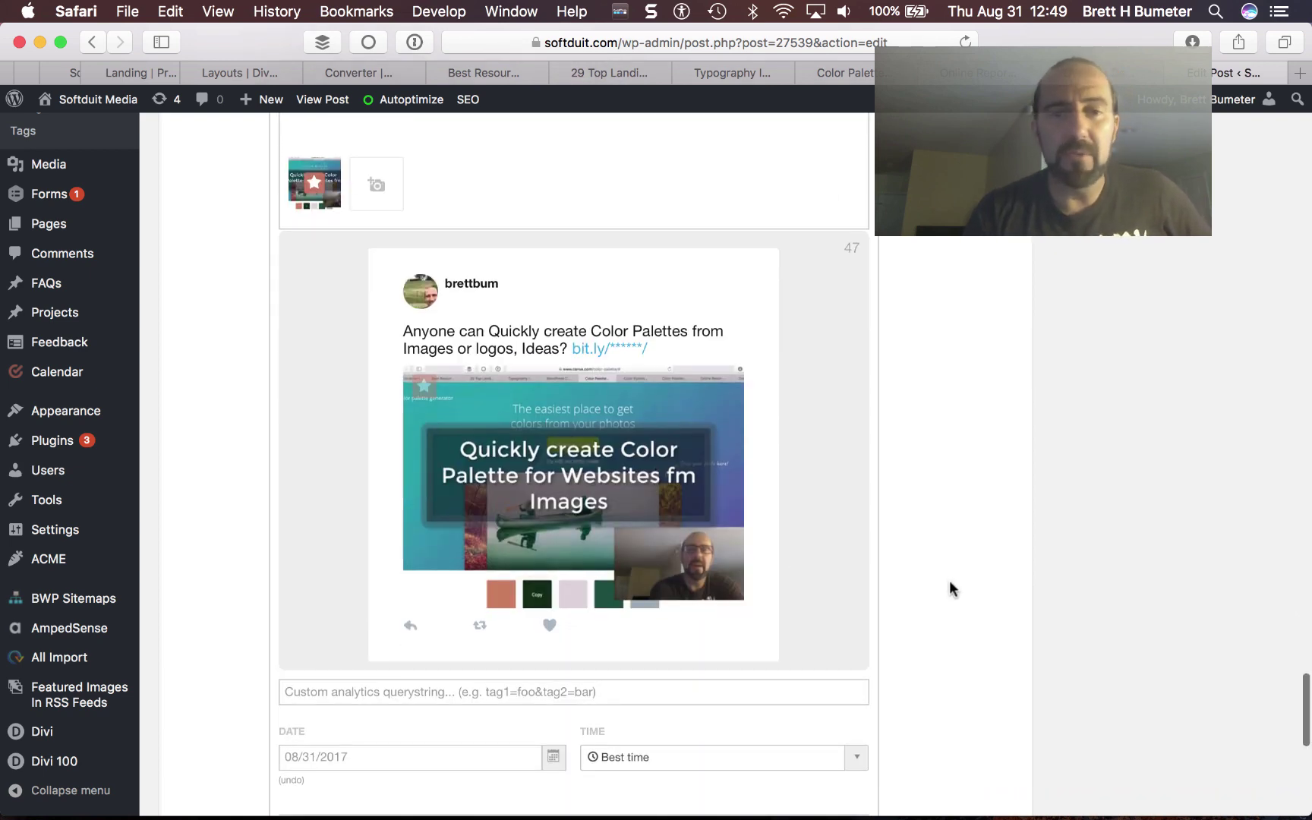
scroll(545, 572, up, 3)
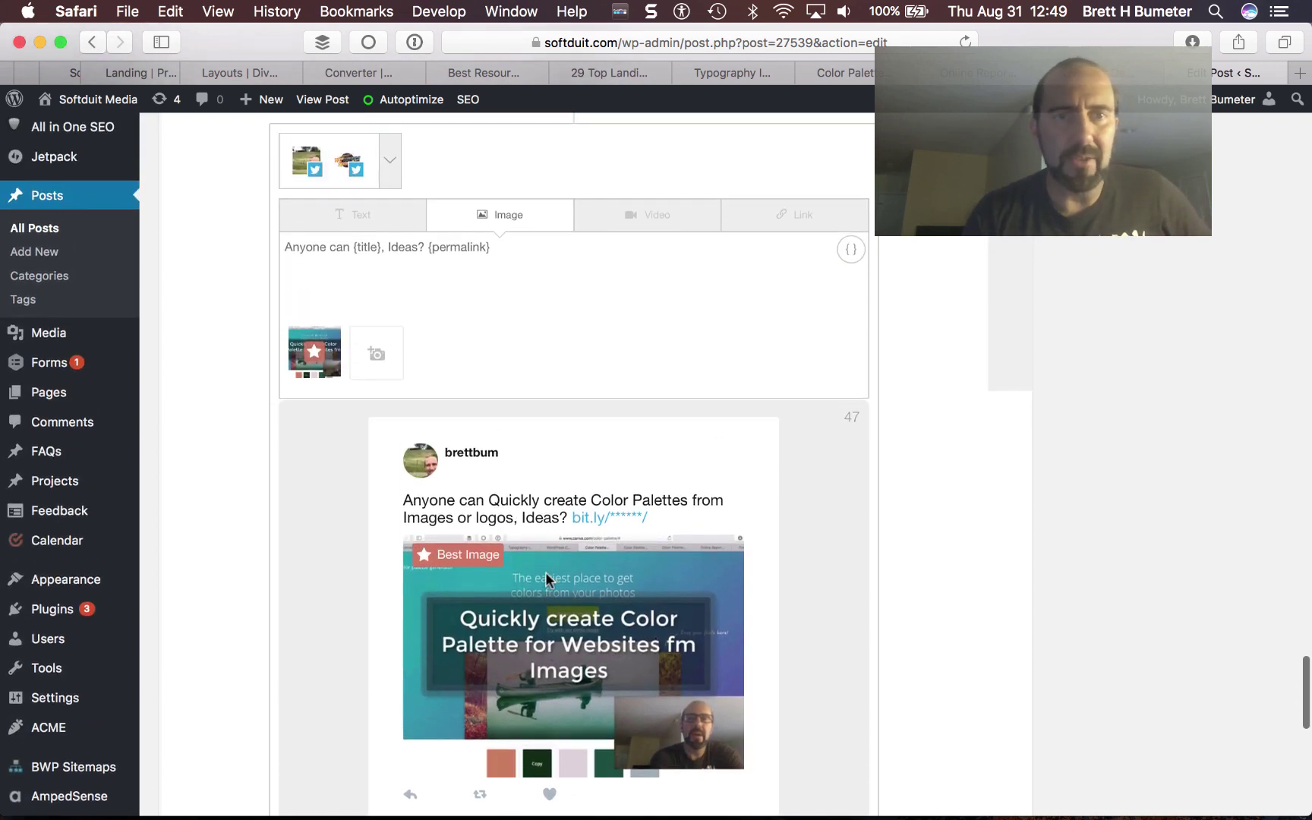
- Review the drafted Custom Date image message and cancel it without adding it to the schedule
scroll(545, 572, down, 5)
scroll(545, 571, up, 7)
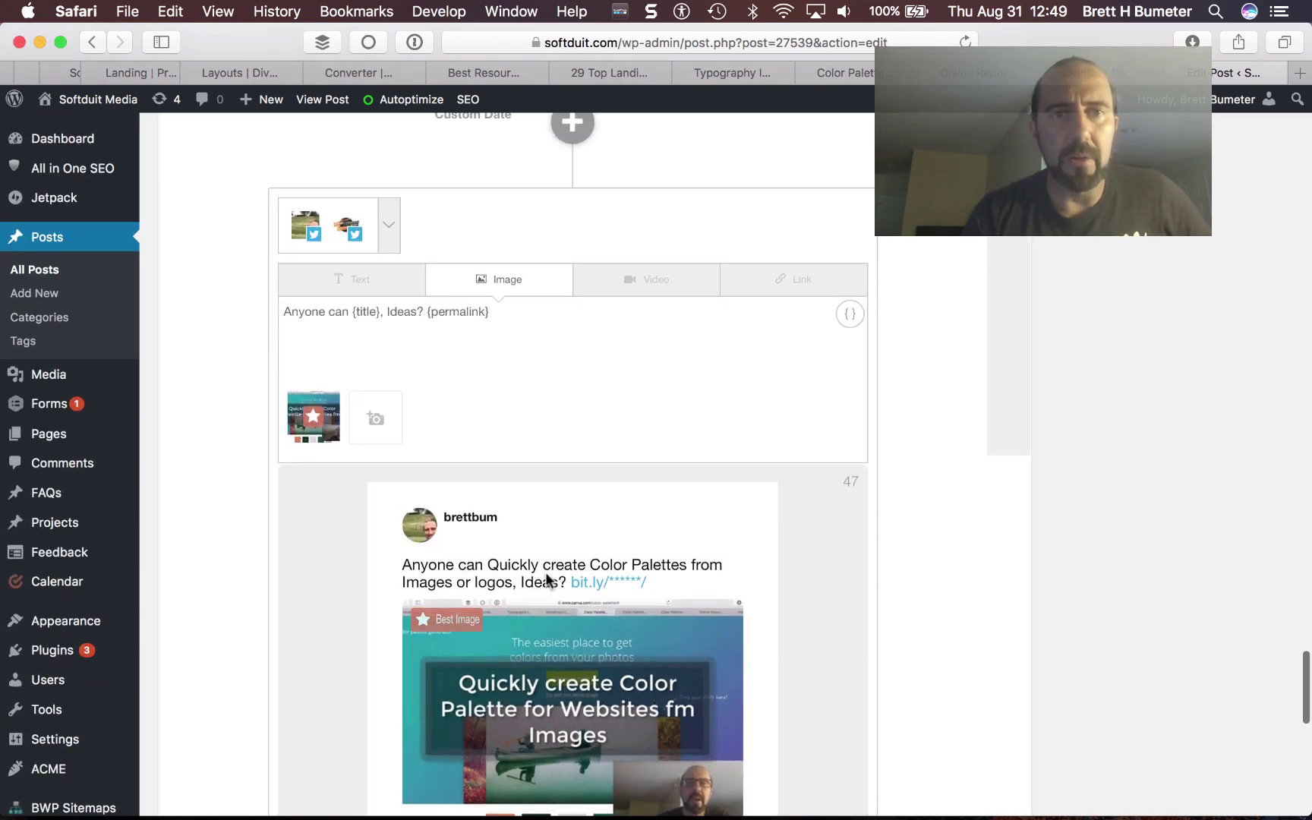
scroll(546, 578, down, 9)
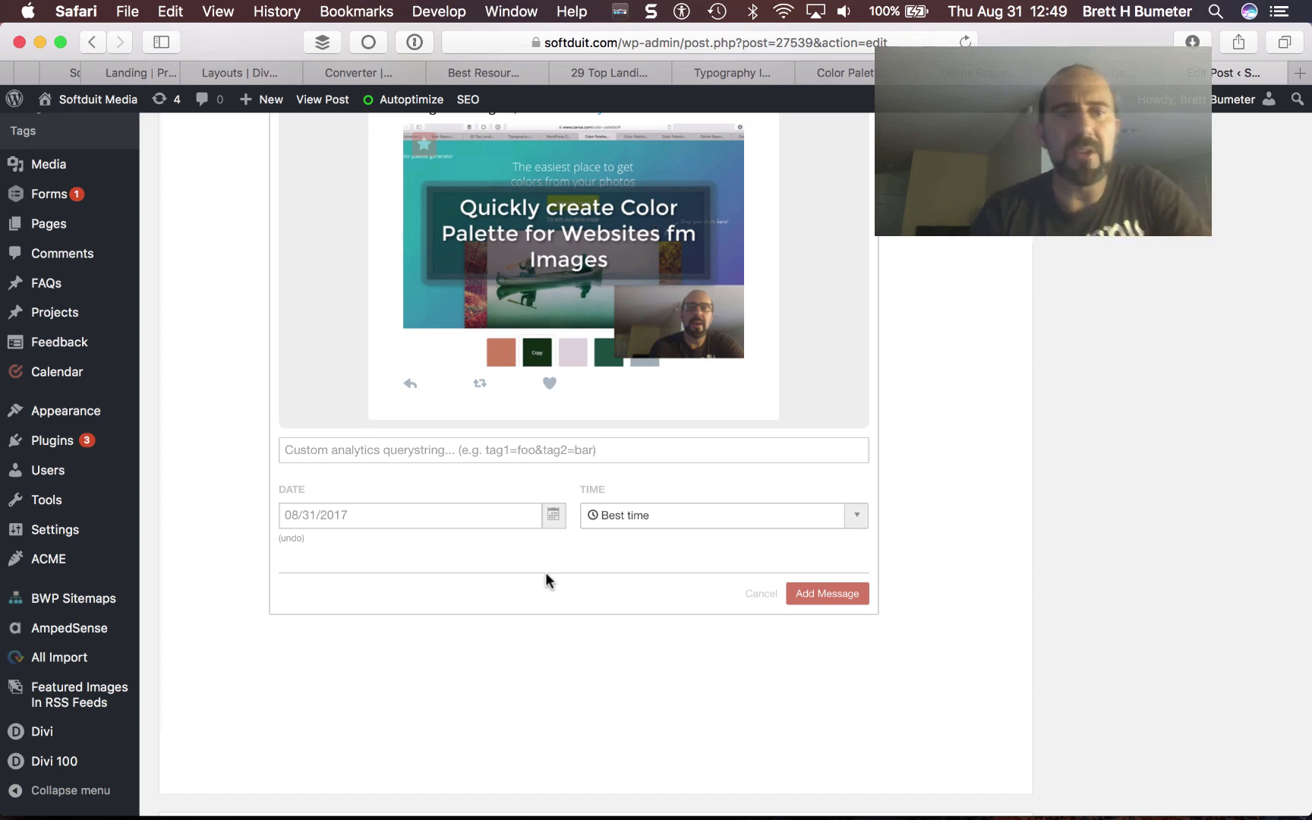
scroll(545, 581, up, 7)
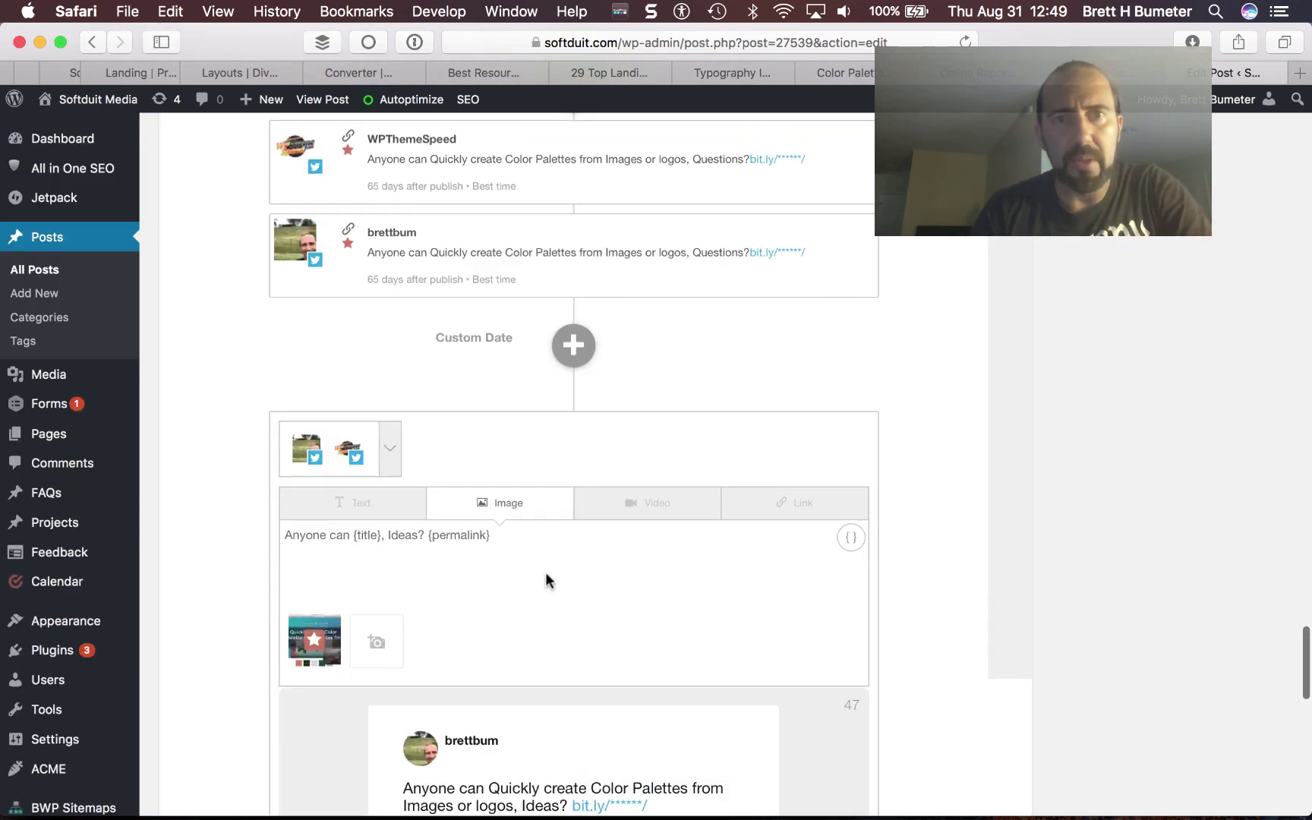
scroll(546, 575, down, 4)
scroll(547, 575, up, 2)
scroll(547, 575, down, 6)
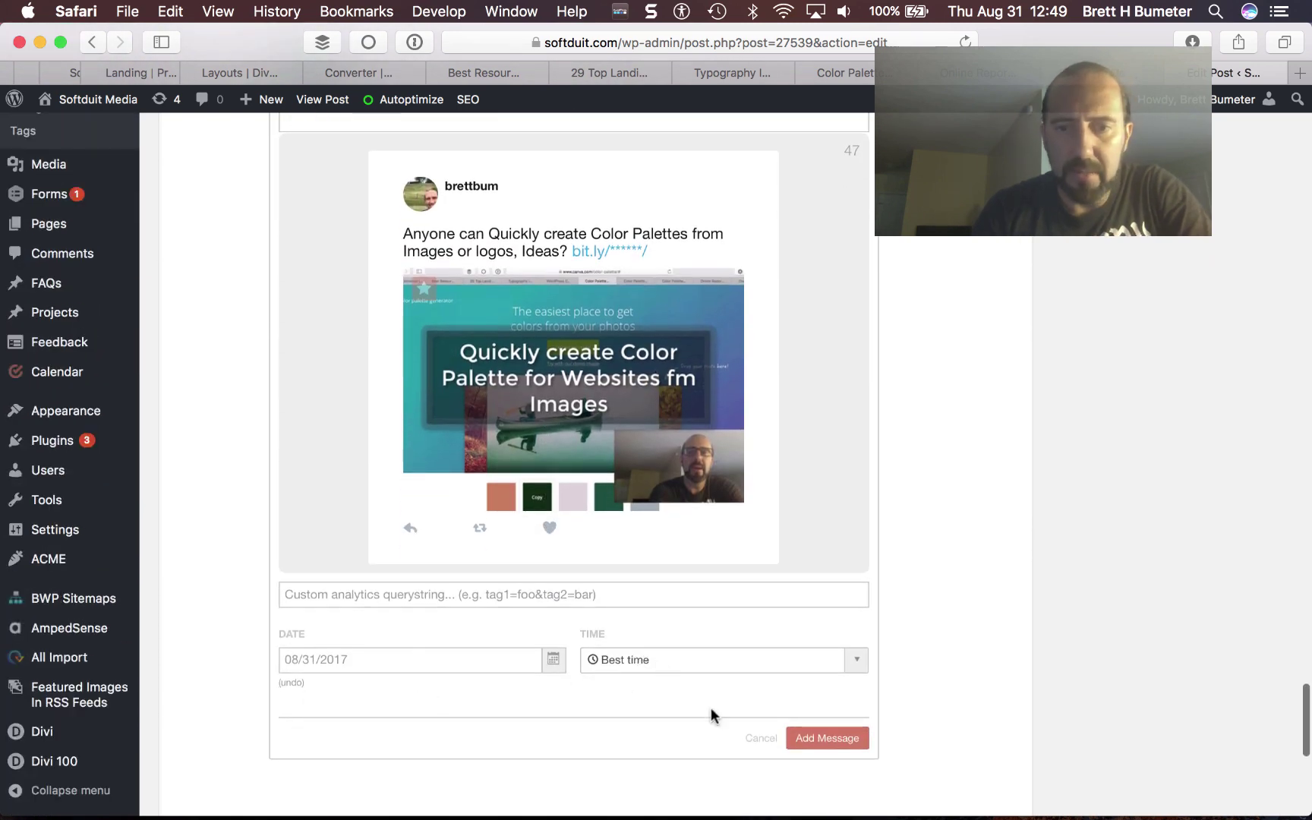
click(756, 739)
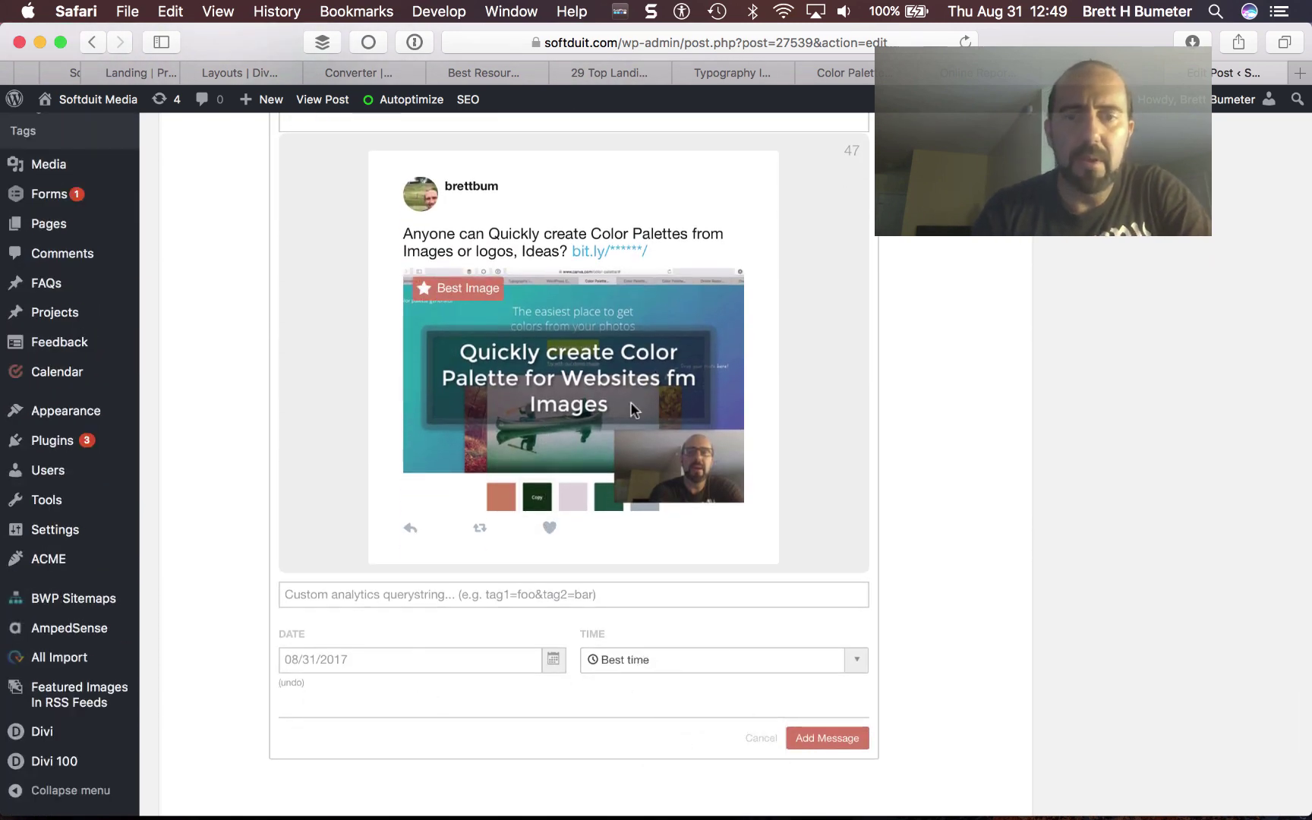
click(761, 740)
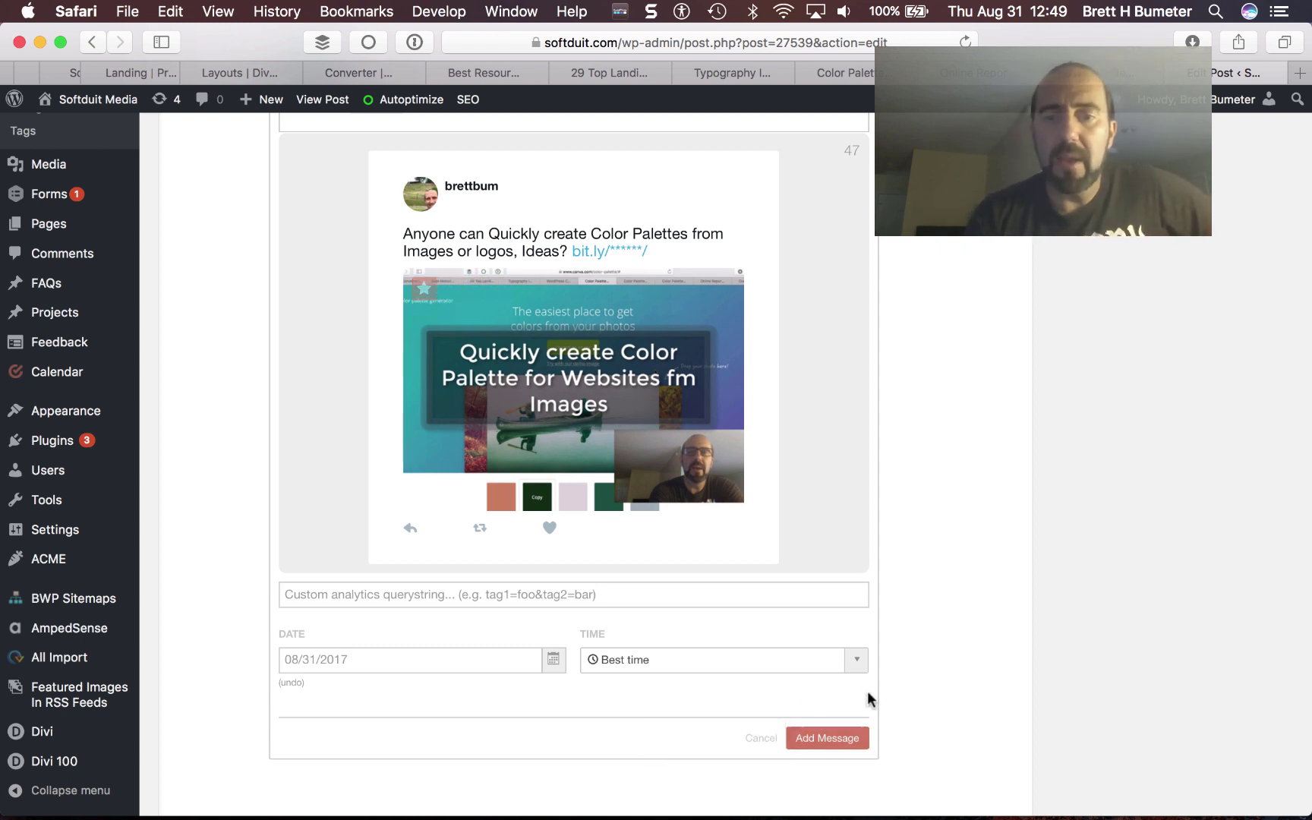
click(761, 738)
click(702, 752)
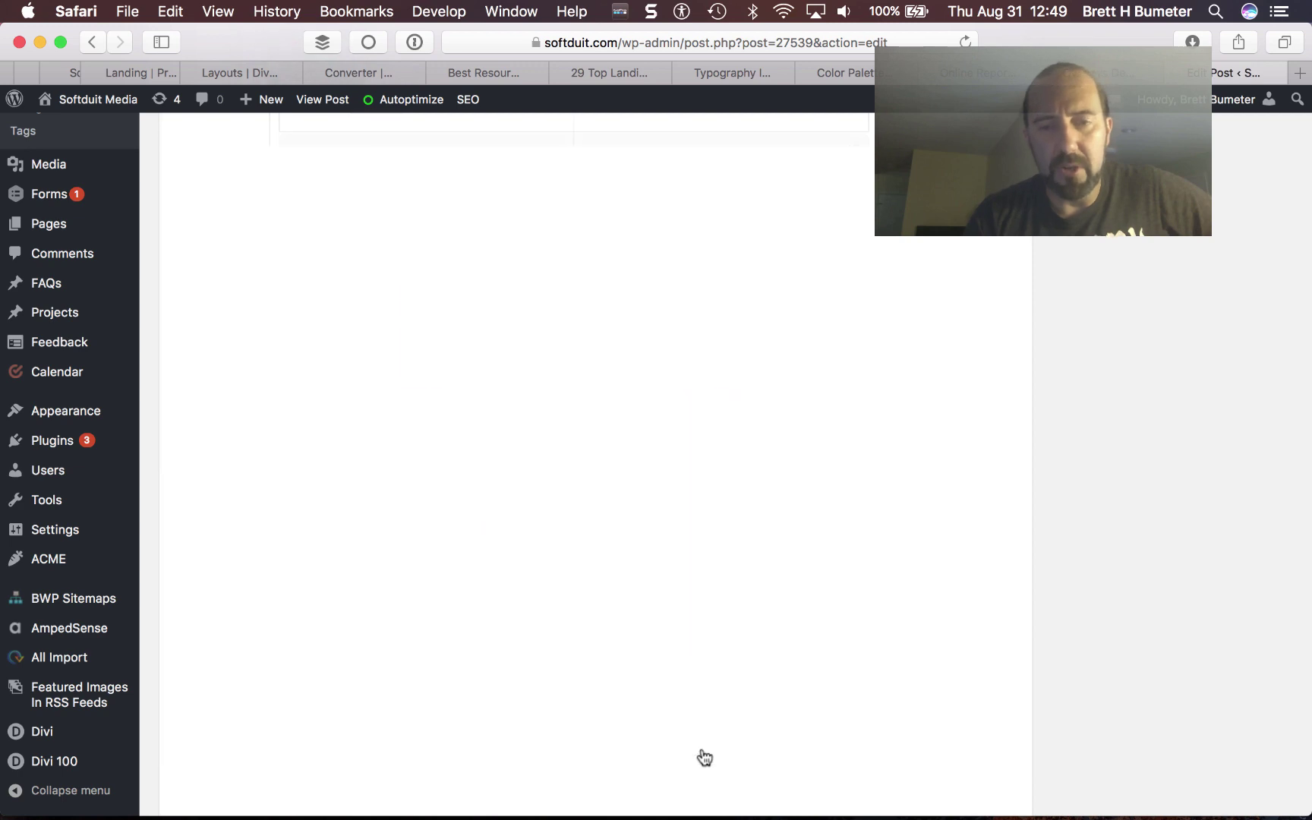
- Start a new message in the 65 days after publish group and select both Twitter profiles for it
scroll(653, 544, up, 10)
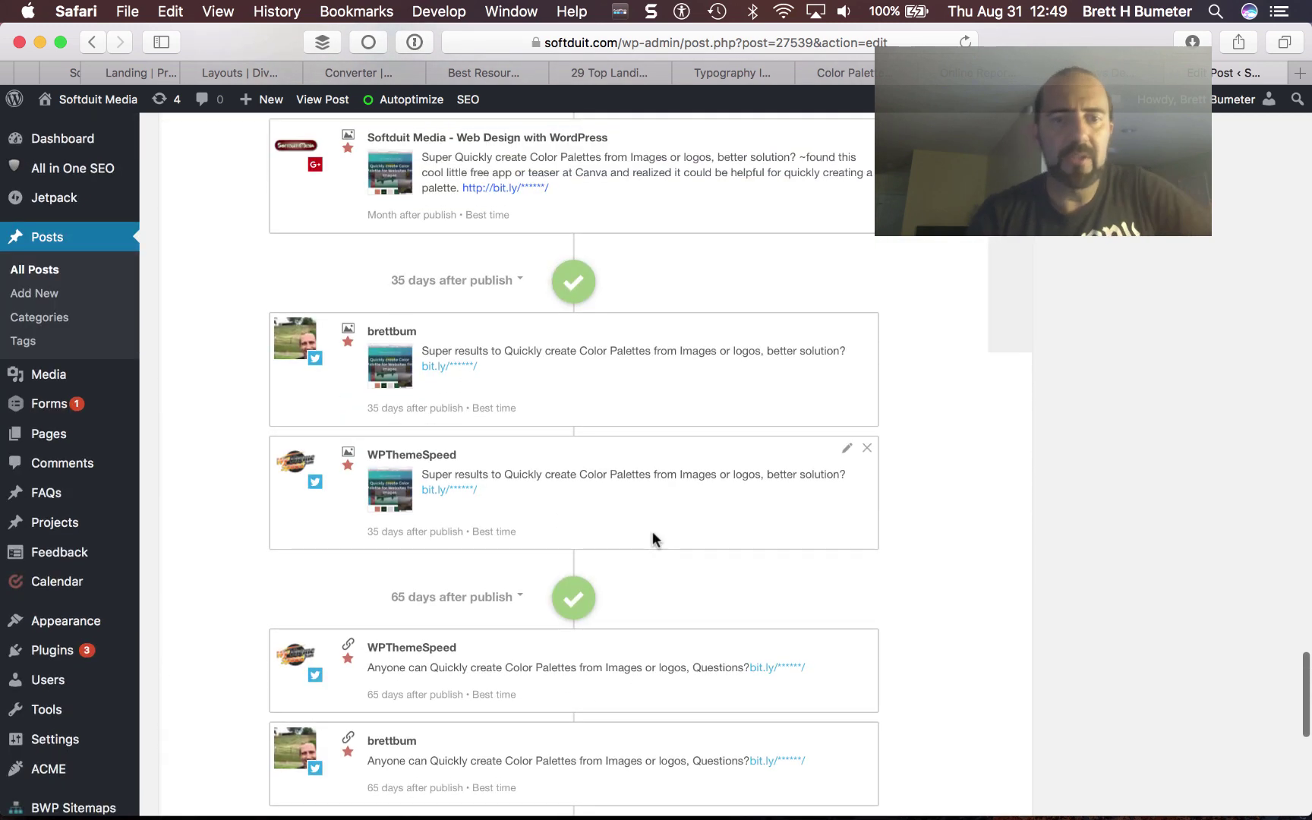
scroll(653, 539, down, 4)
click(587, 430)
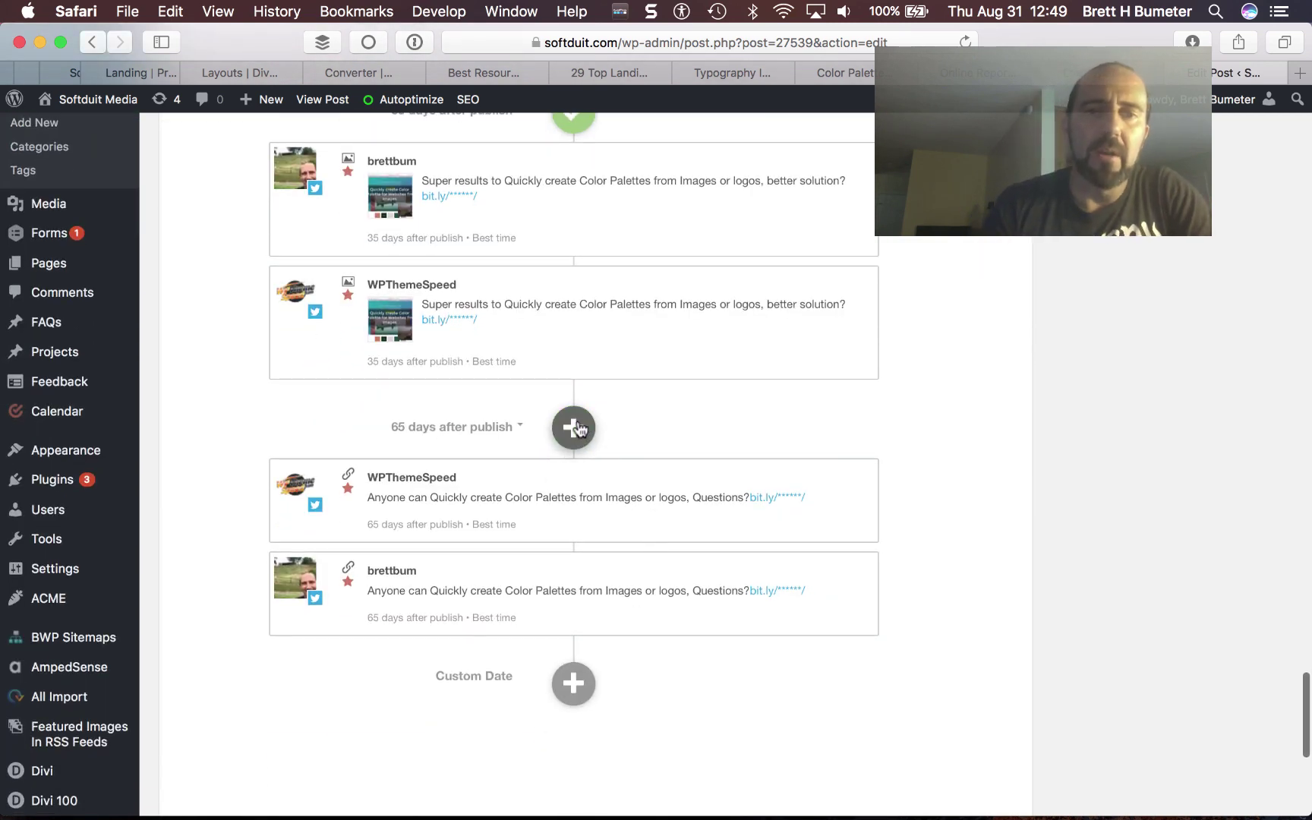
click(486, 498)
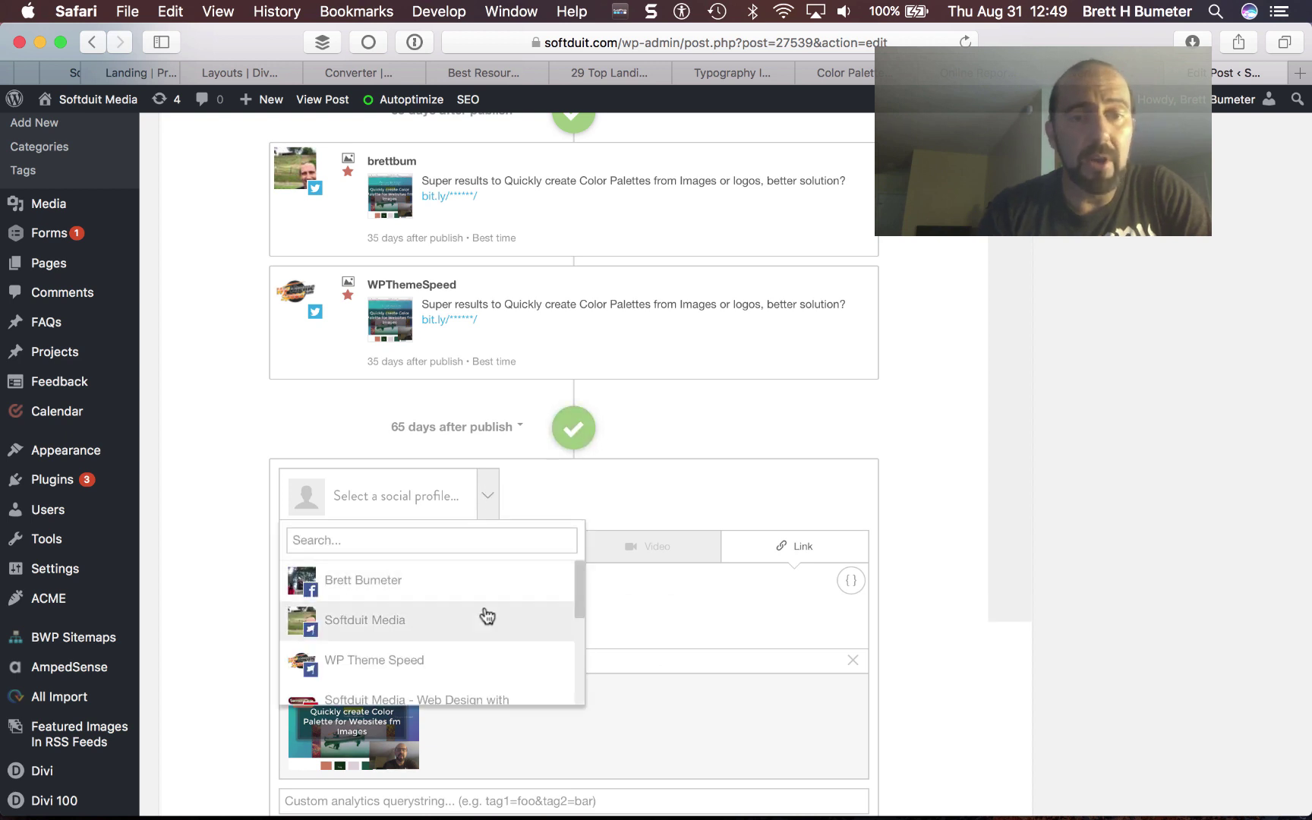
scroll(486, 615, down, 5)
click(462, 653)
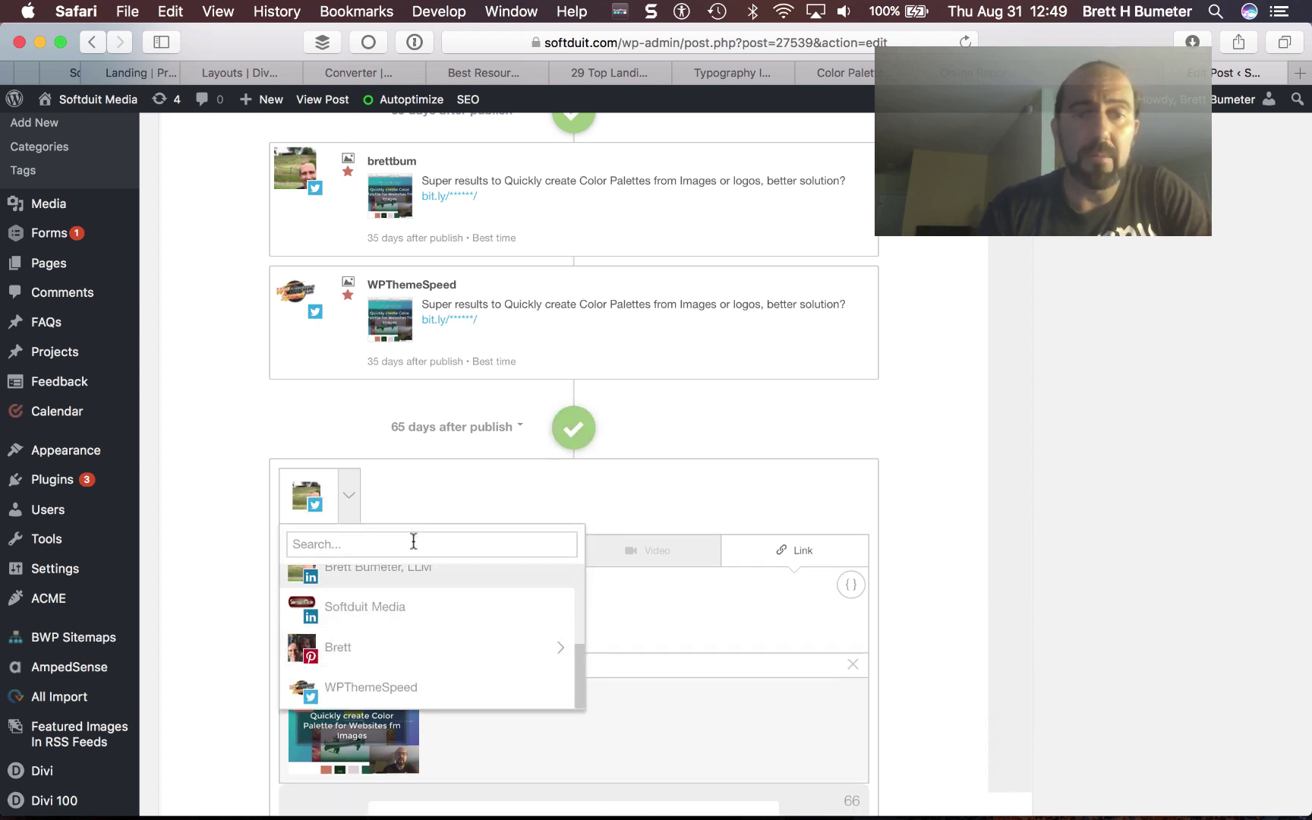
click(431, 693)
click(509, 495)
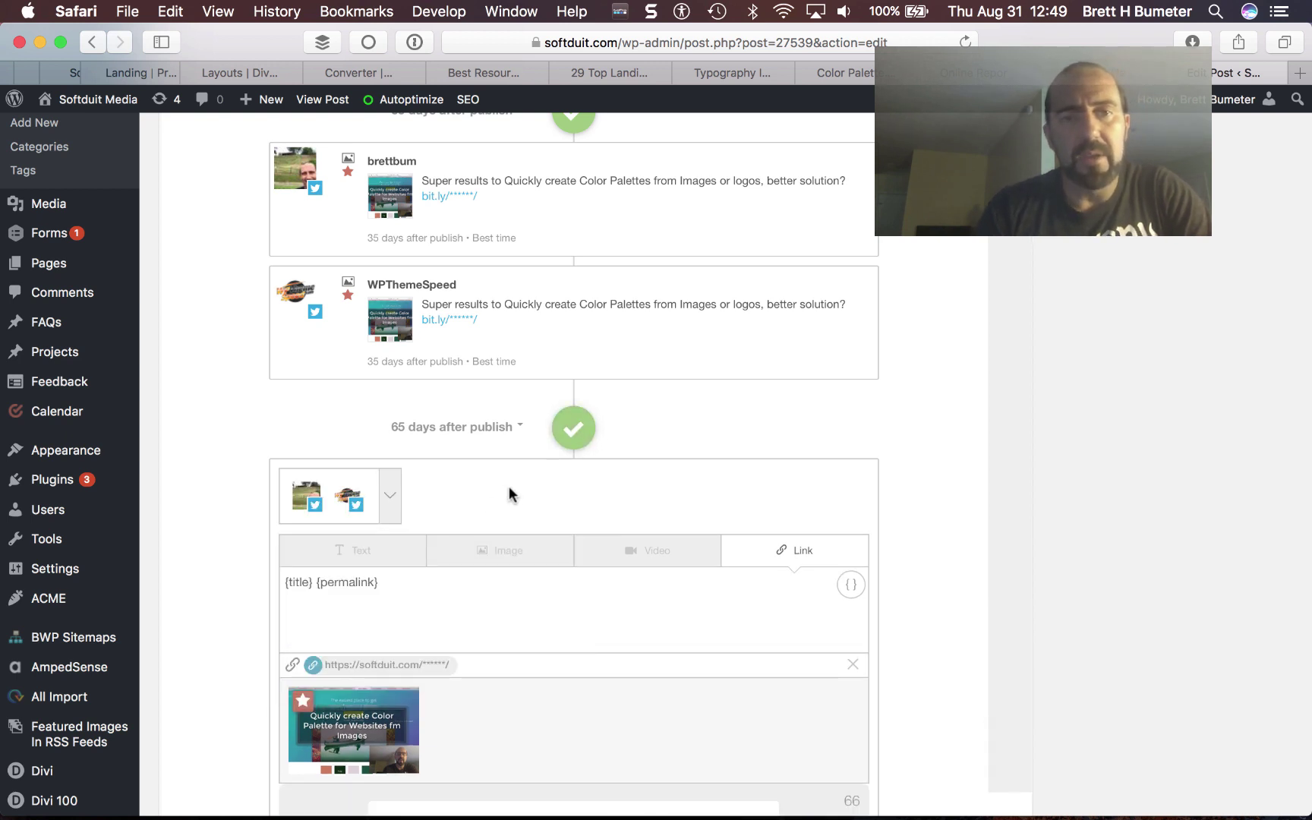
- Replace the link message's text with "Anyone can {title}, Ideas? {permalink}", including a space before the permalink
triple_click(487, 594)
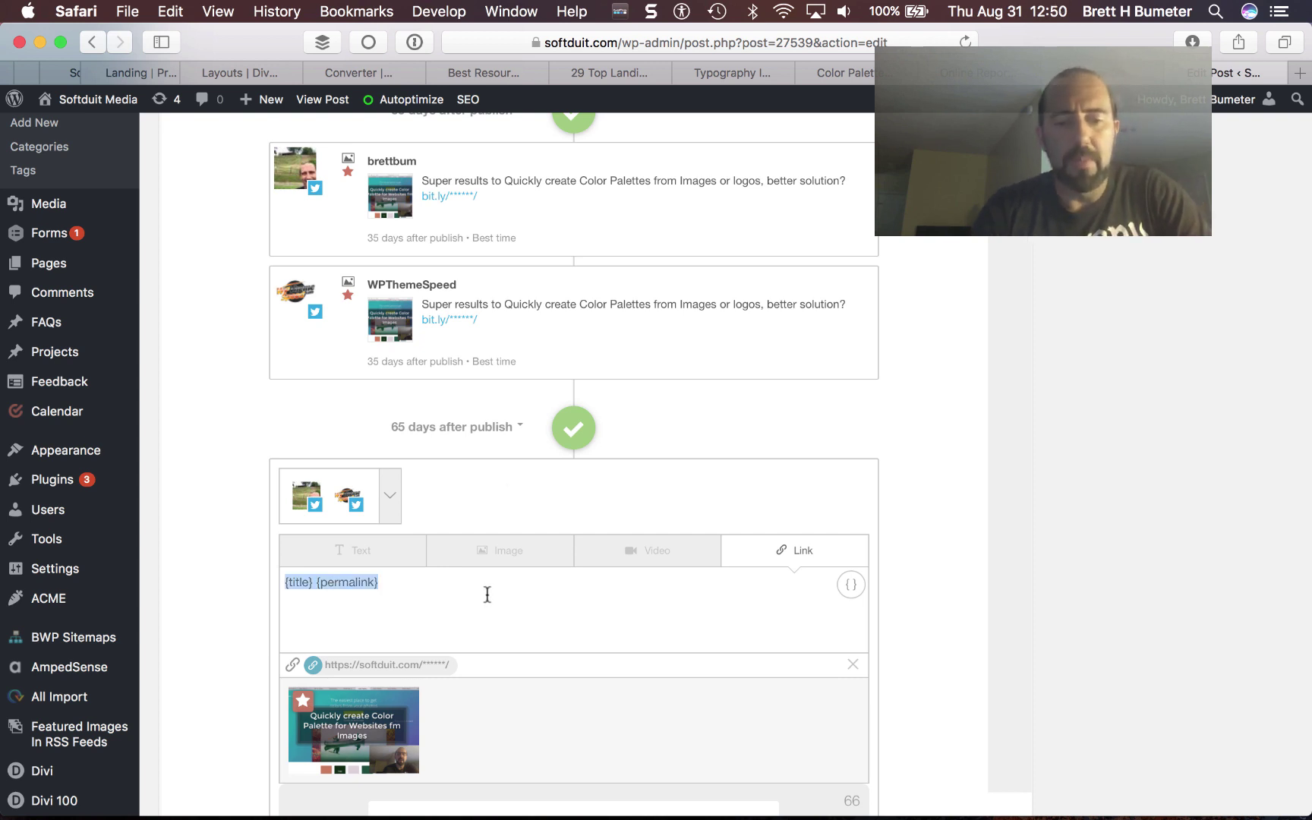
text(Anyone can {title}, Ideas?{permalink})
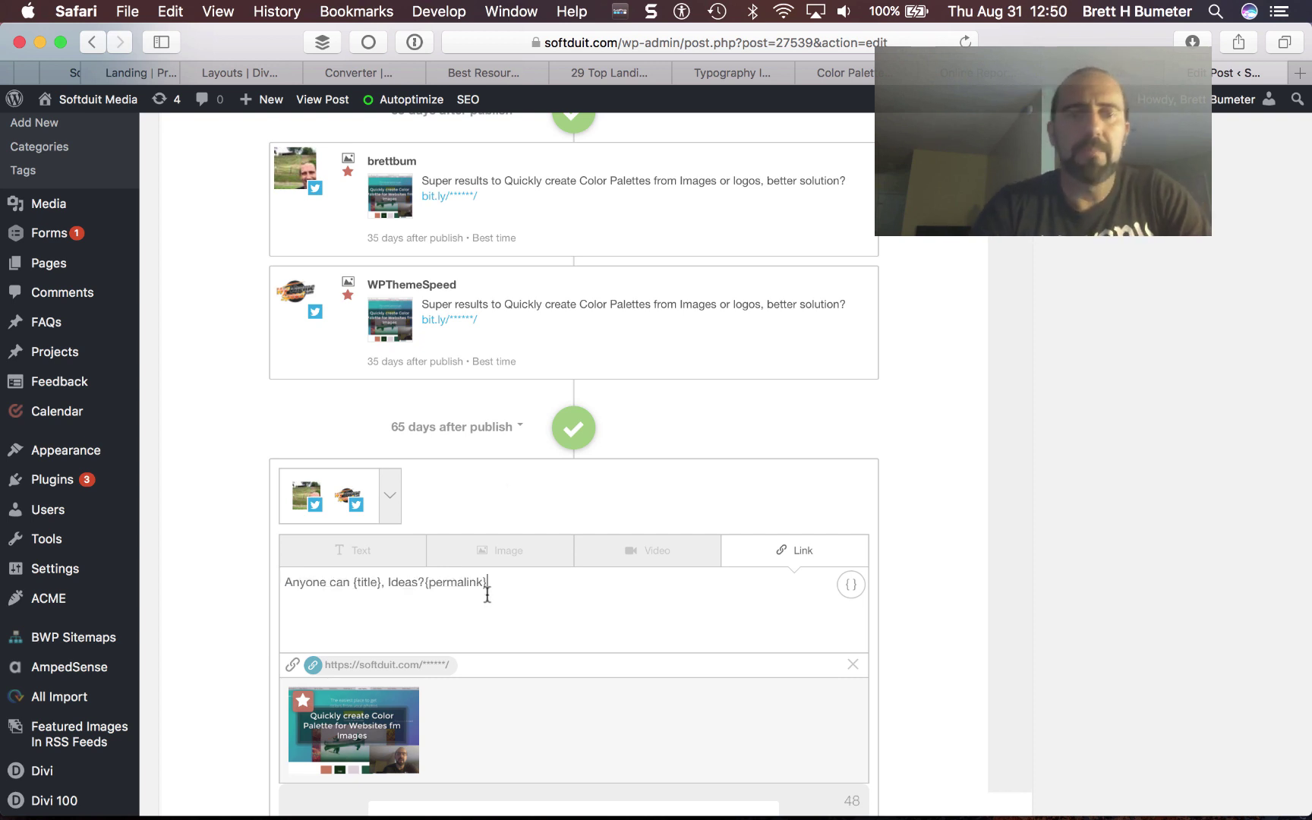
click(428, 582)
key(BackSpace)
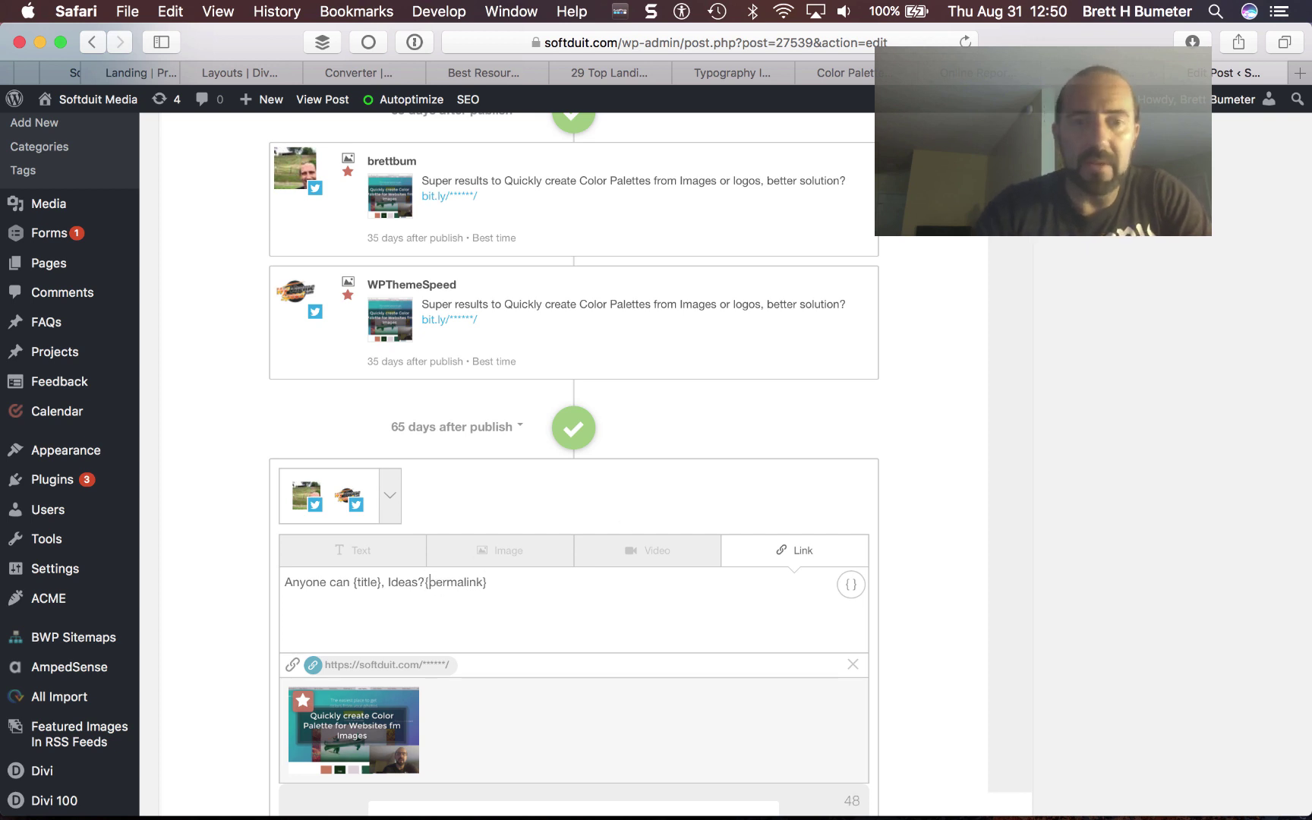
key(Left)
- Set the message date to 95 days after publish and add it to the post's schedule
scroll(583, 604, down, 5)
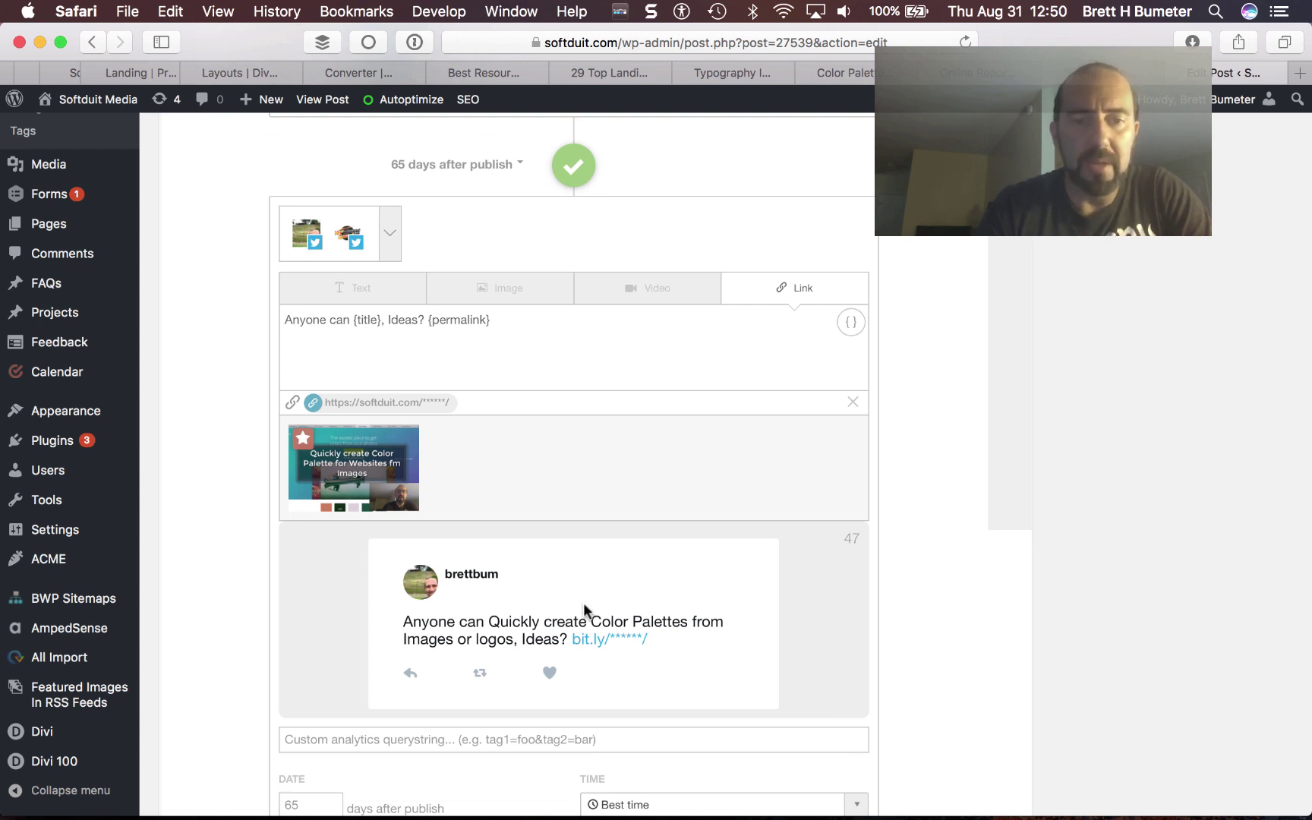
scroll(696, 512, down, 4)
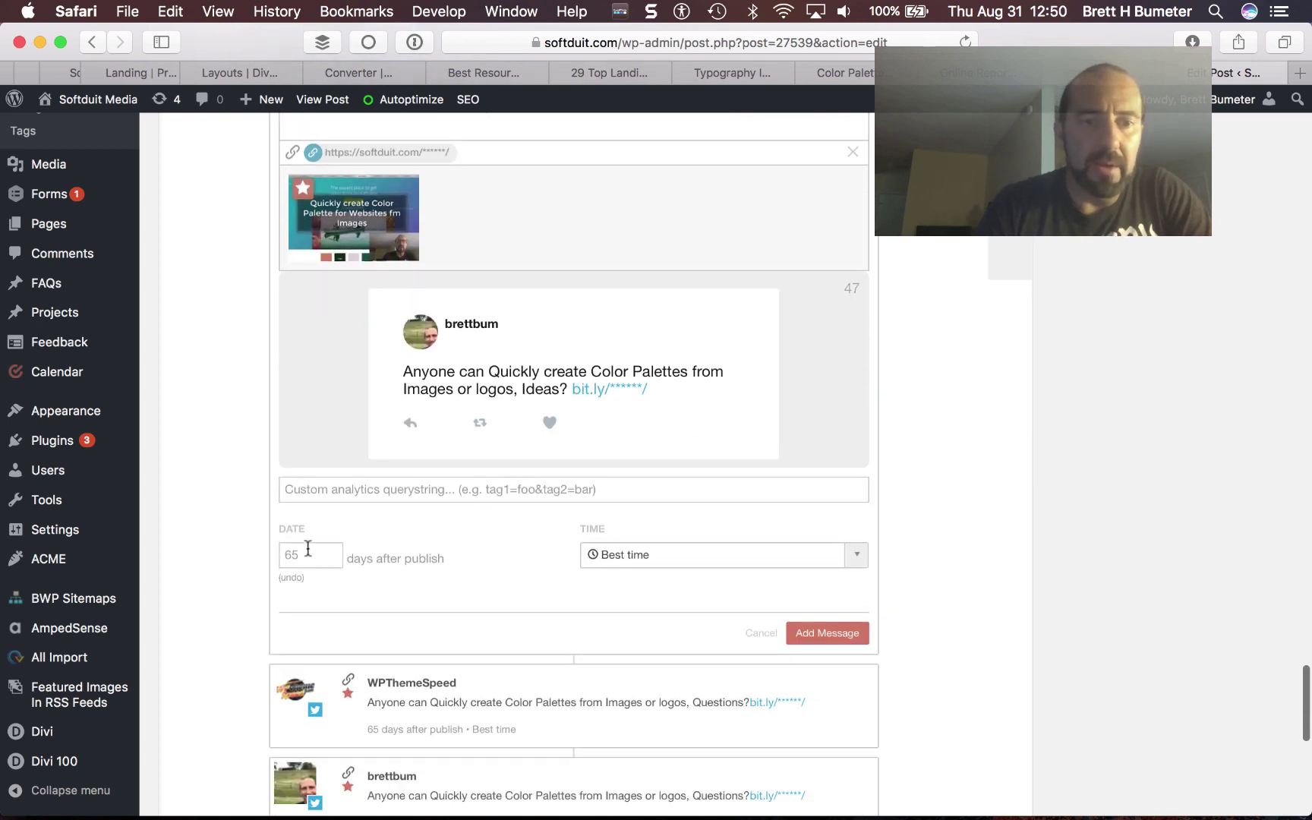
click(305, 547)
text(65)
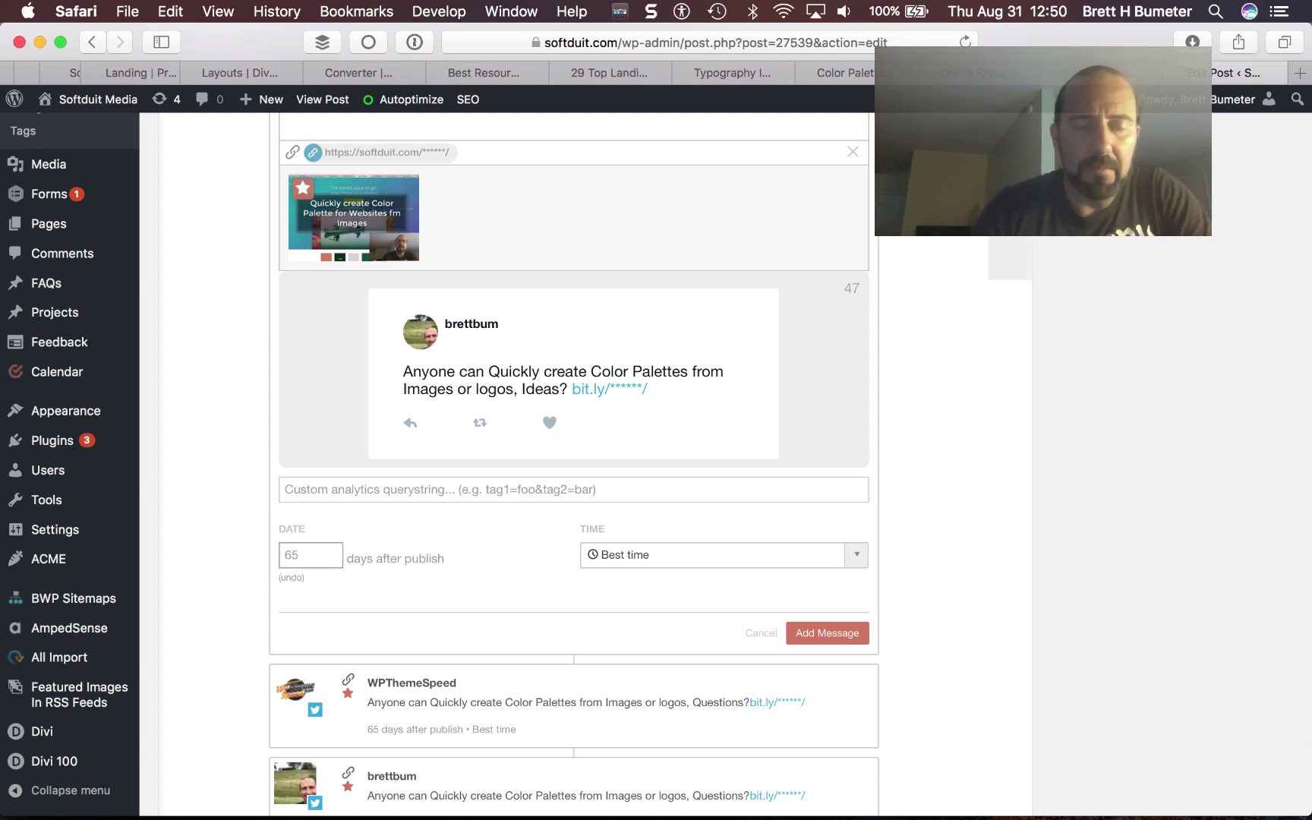
double_click(317, 556)
text(9)
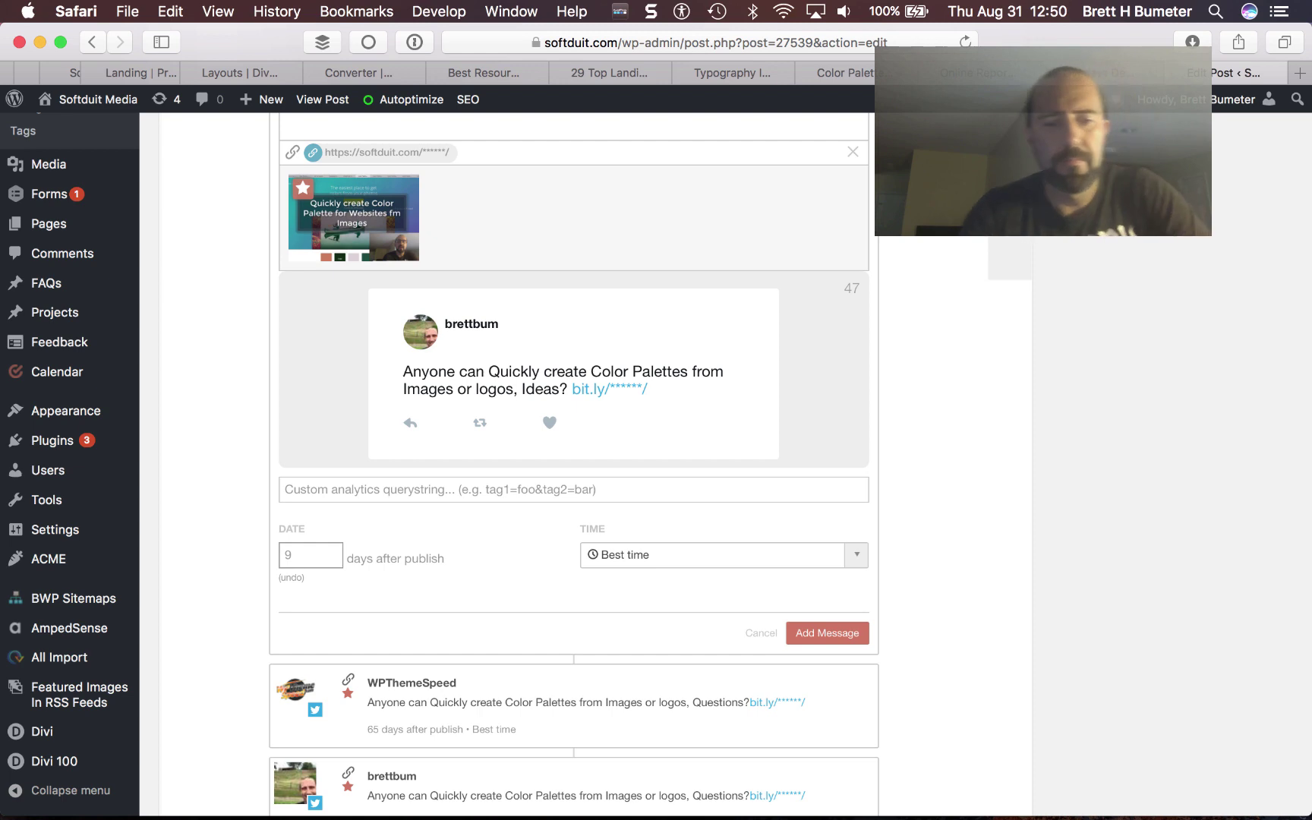
text(5)
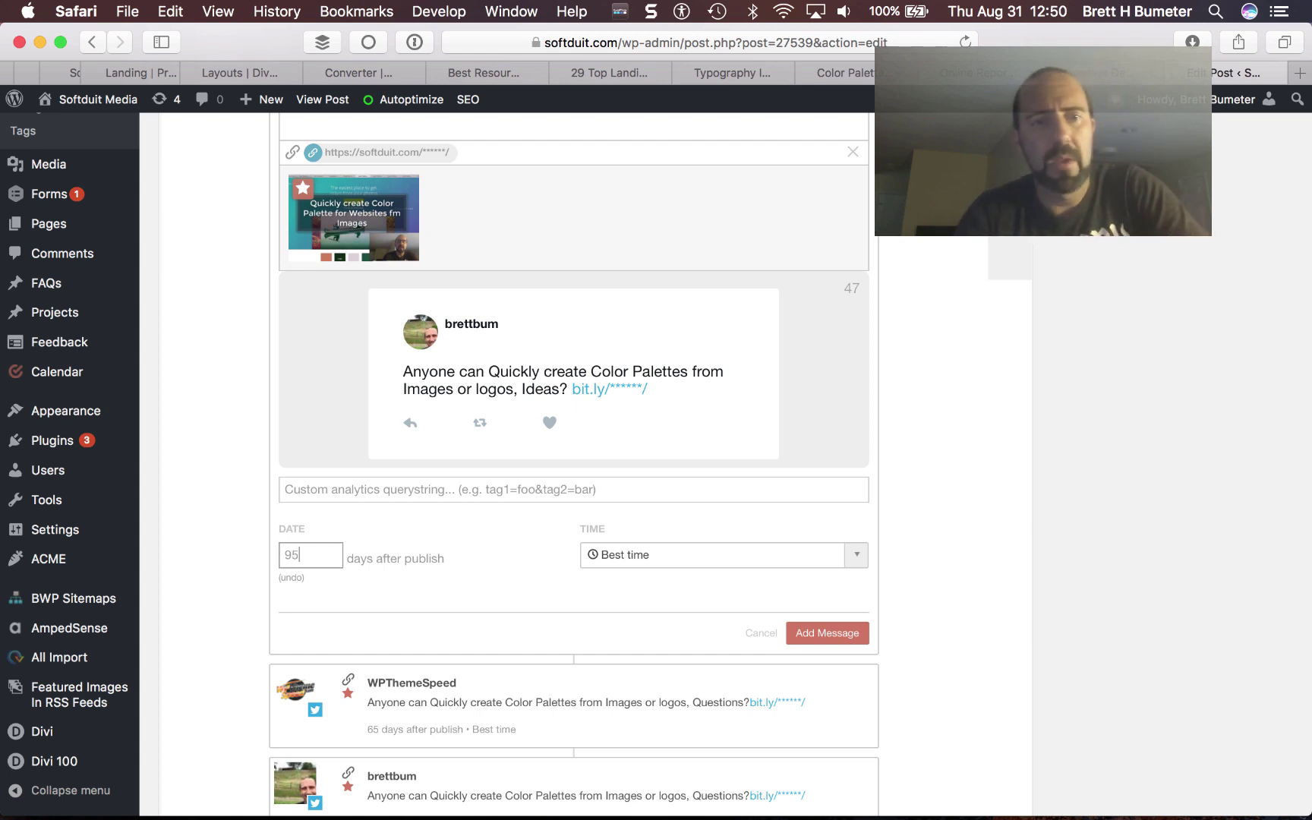
click(820, 635)
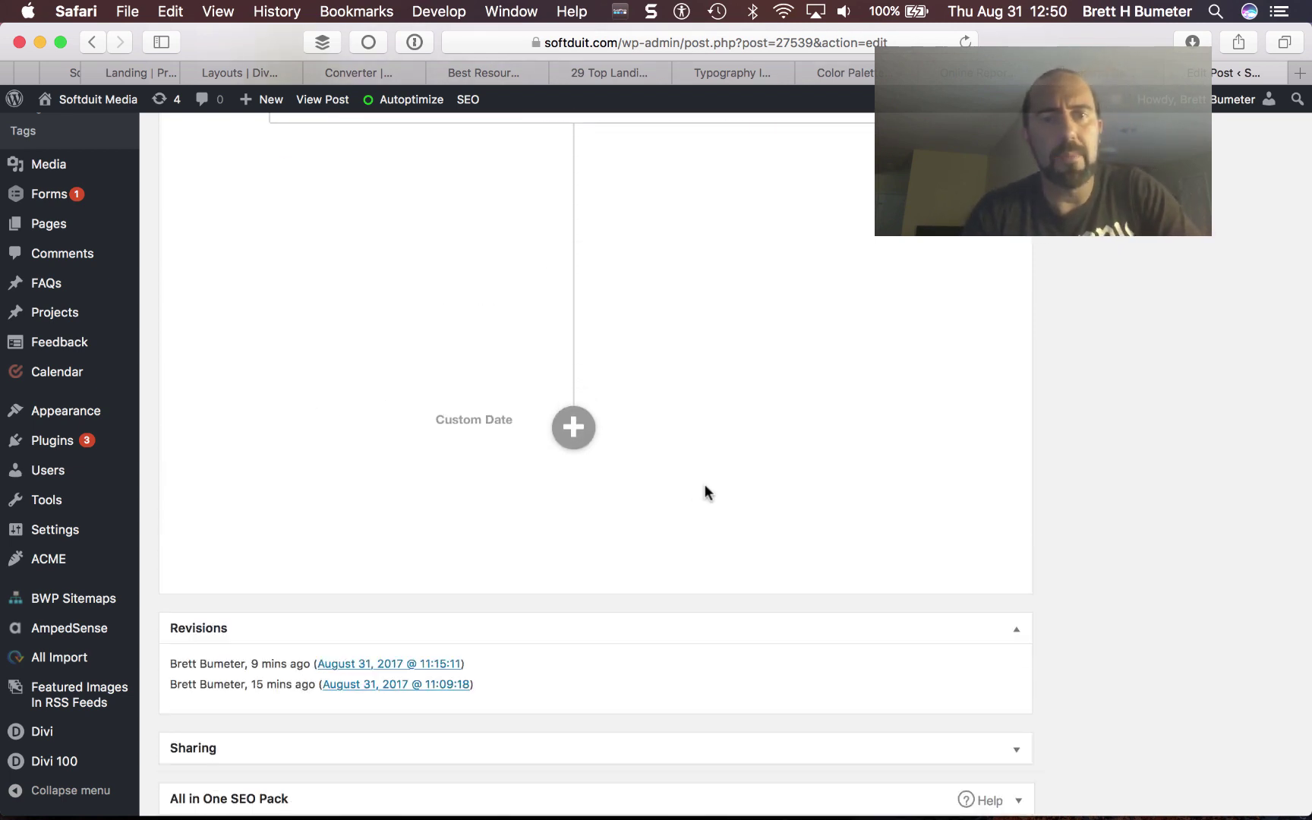
- Start another message in the 95 days after publish group and select both Twitter profiles for it
scroll(704, 492, up, 3)
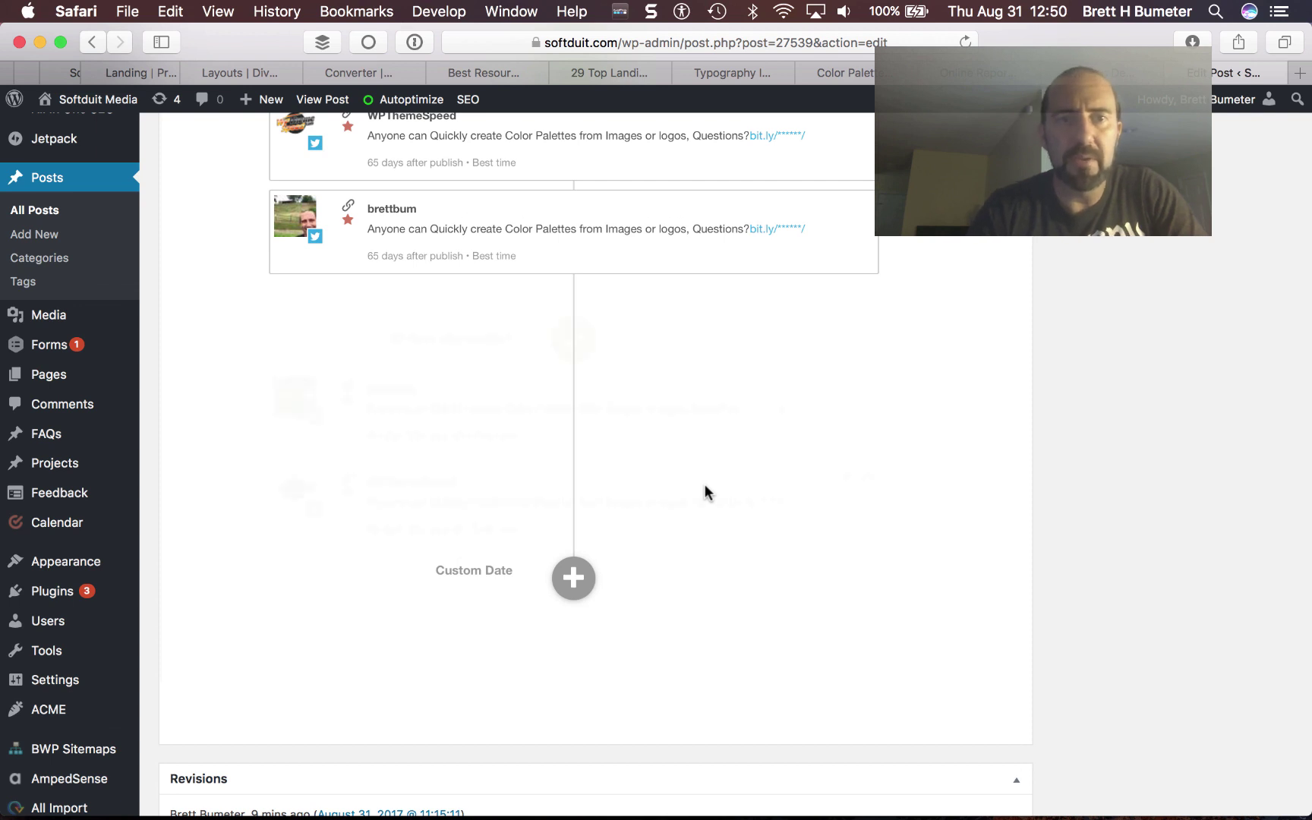
scroll(632, 393, up, 2)
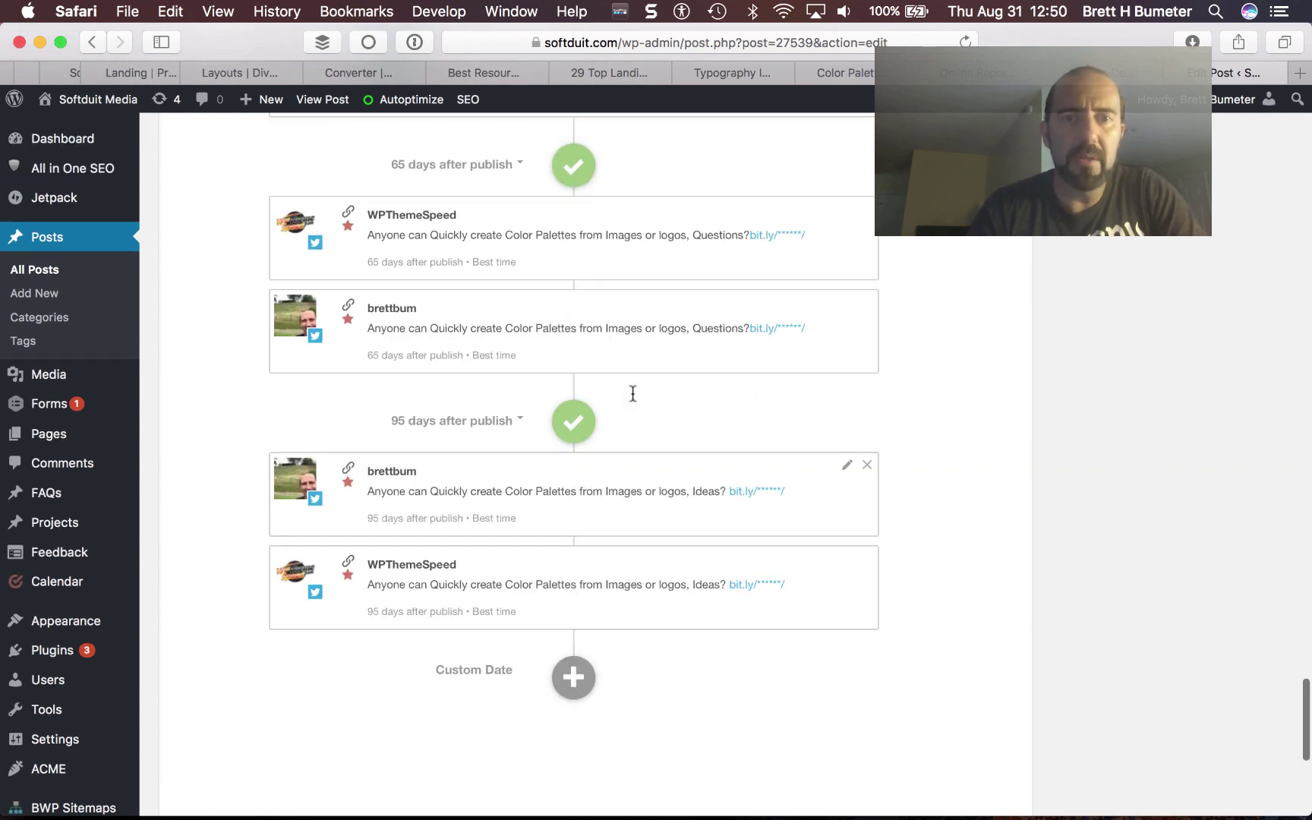
click(573, 422)
click(461, 489)
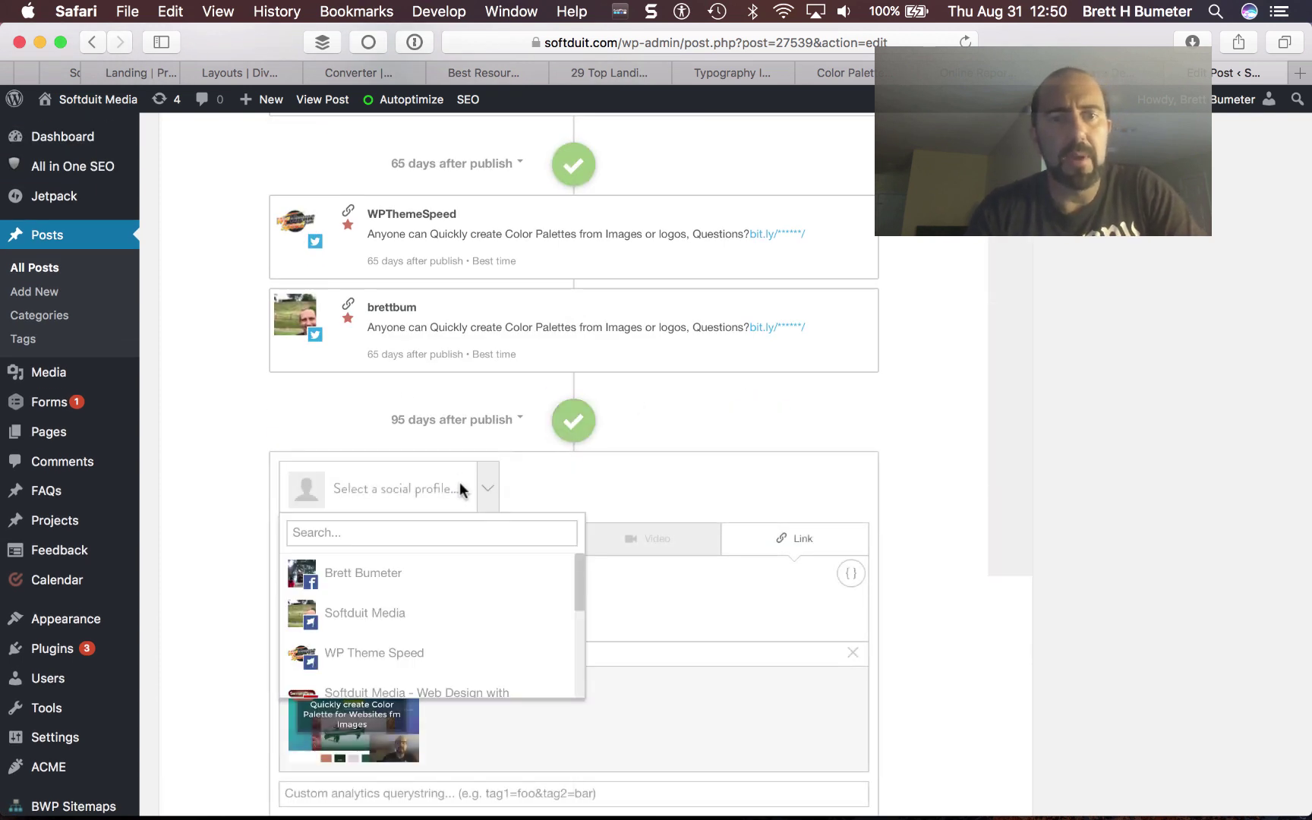
scroll(449, 615, down, 5)
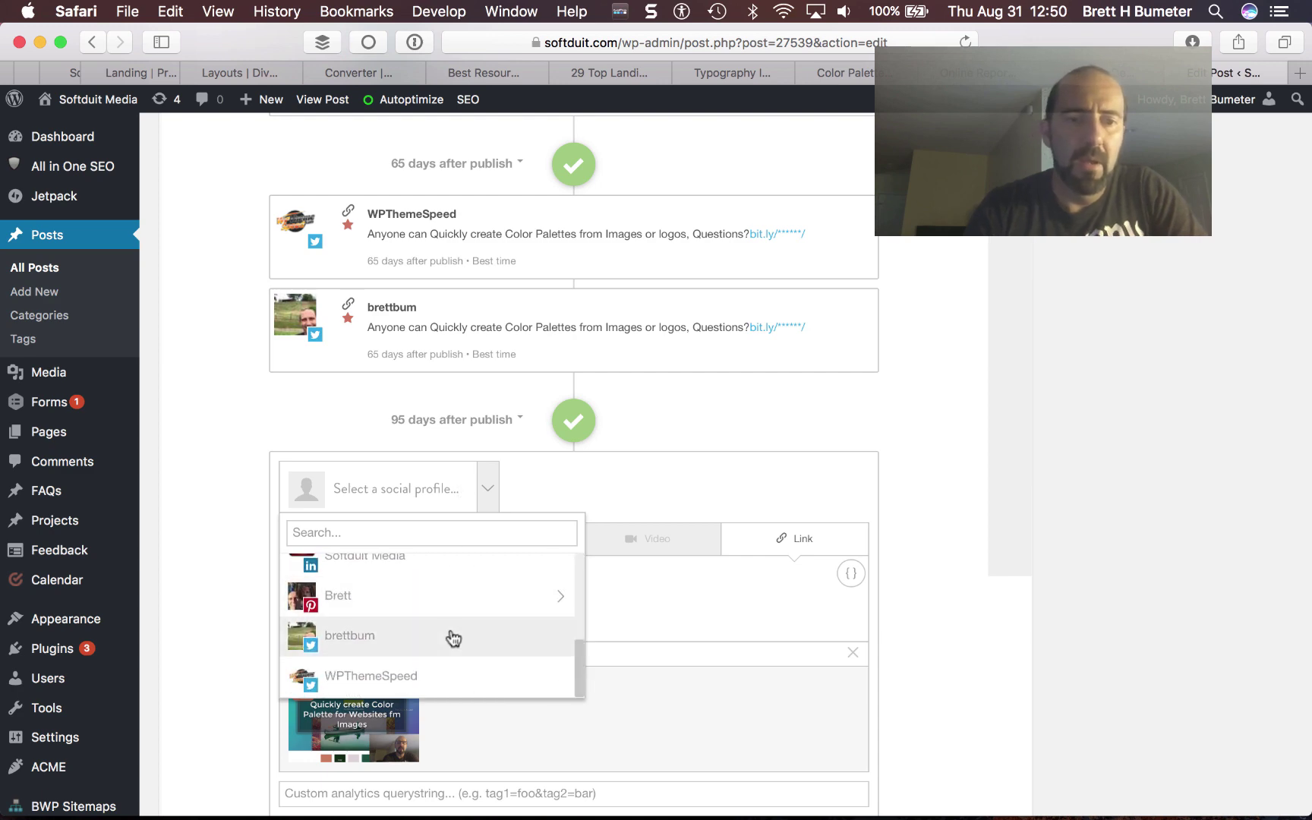
click(453, 636)
click(411, 674)
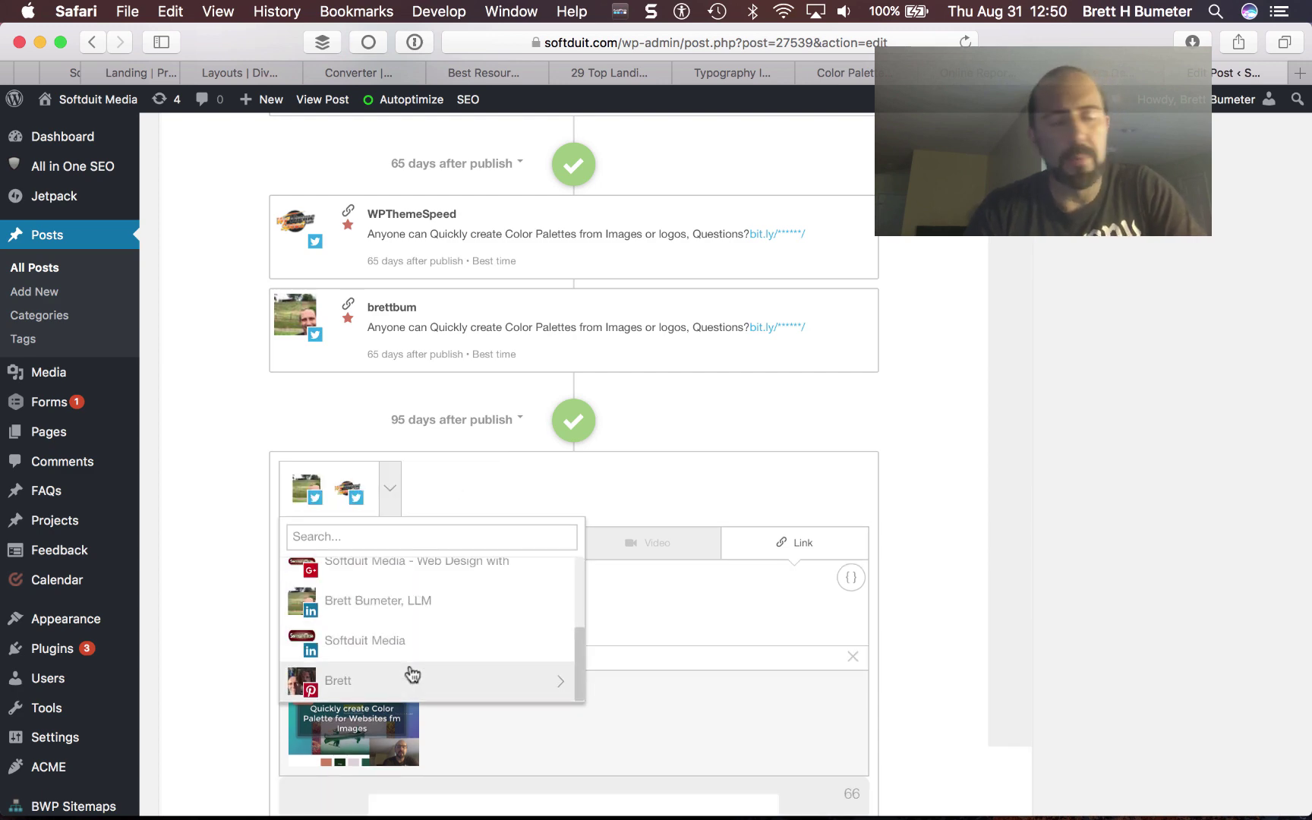
- Switch to the Example Phrases sheet in Chrome and copy the combined phrase in F17
key(super+Tab)
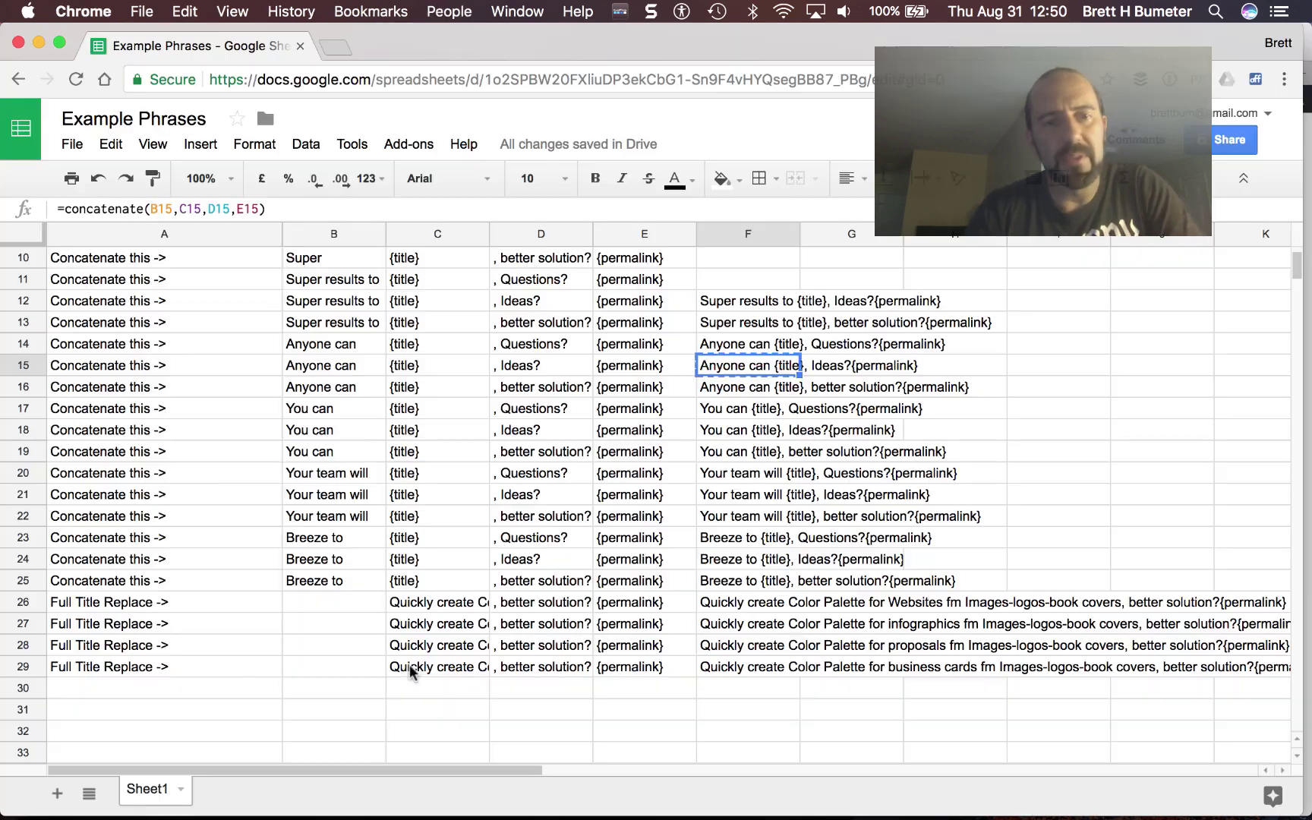
click(724, 407)
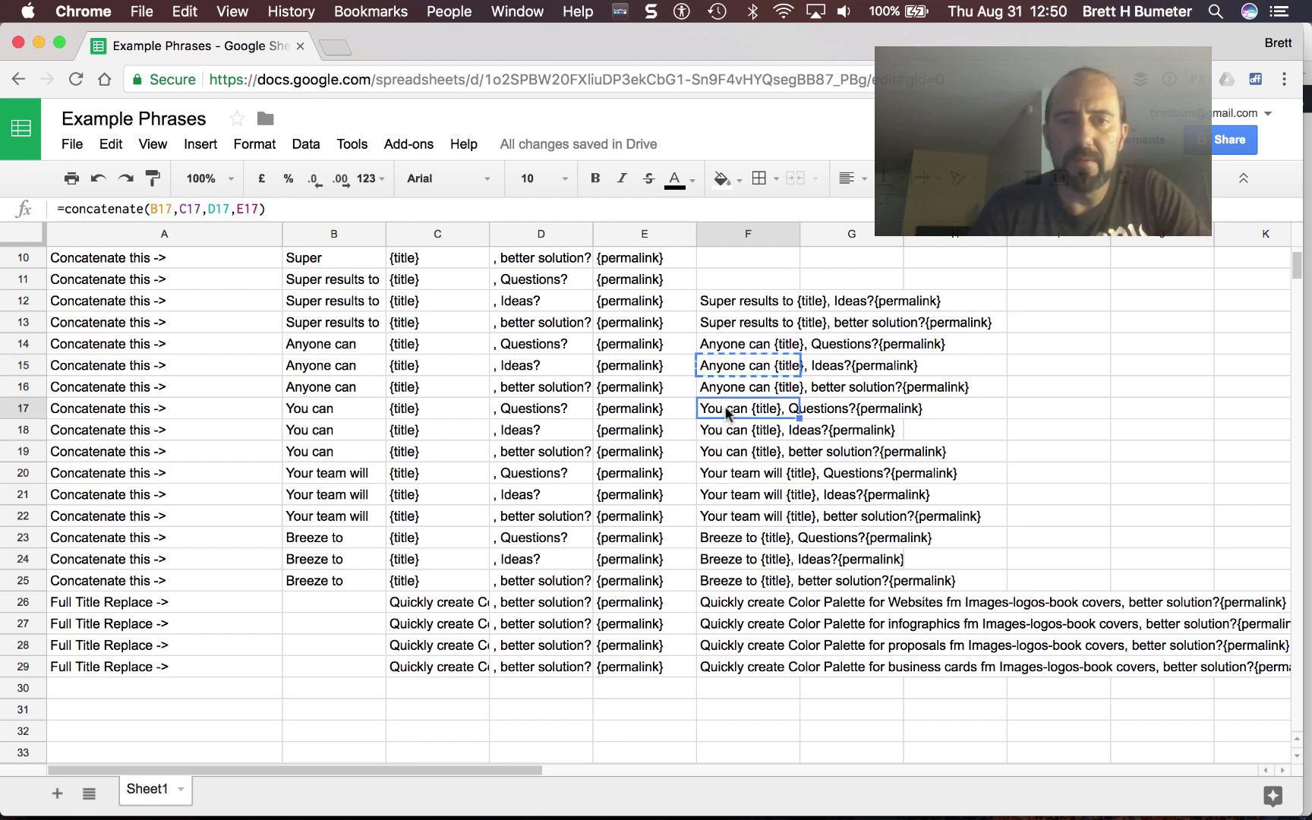
key(super+c)
- Back in Safari, make it an Image message and replace its text with "You can {title}, Questions? {permalink}", including a space before the permalink
key(super+Tab)
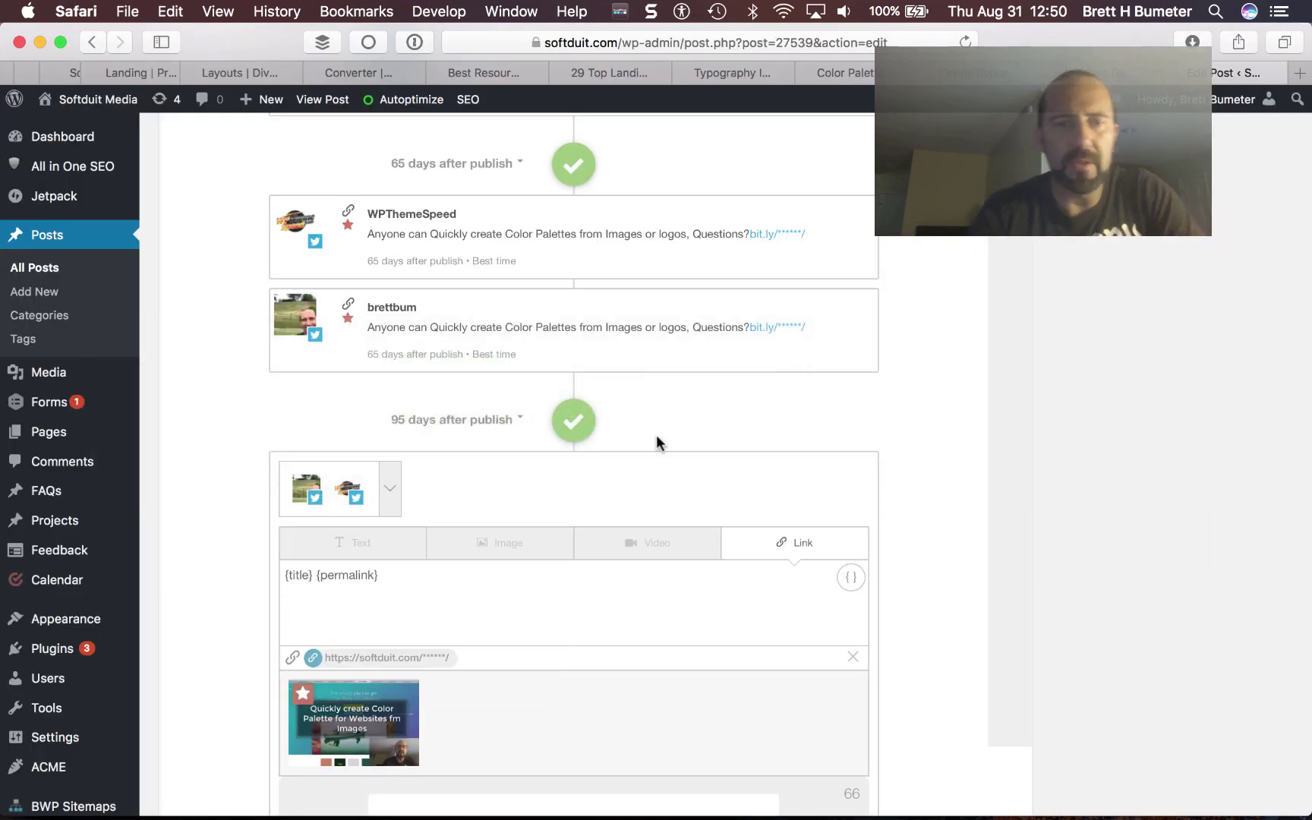
click(533, 547)
key(super+a)
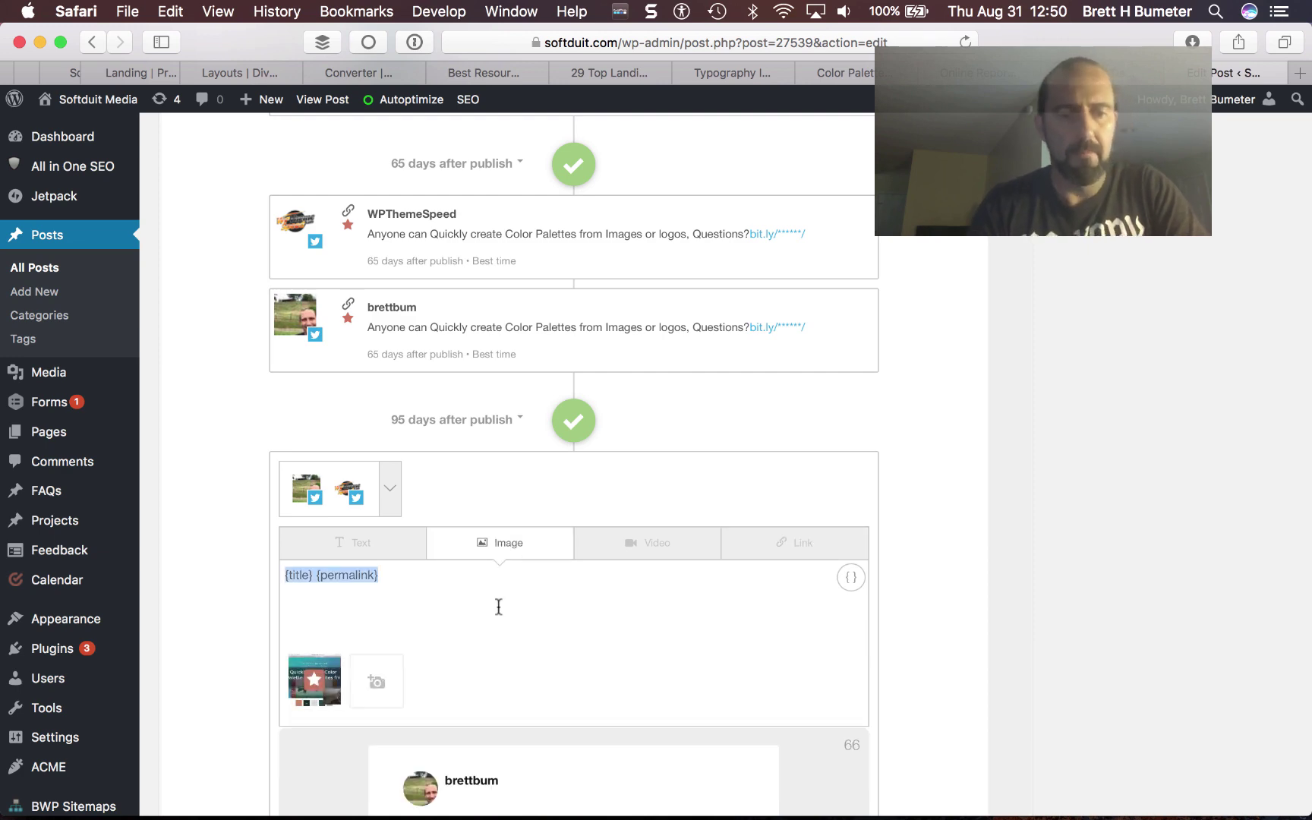
key(super+v)
scroll(653, 669, down, 5)
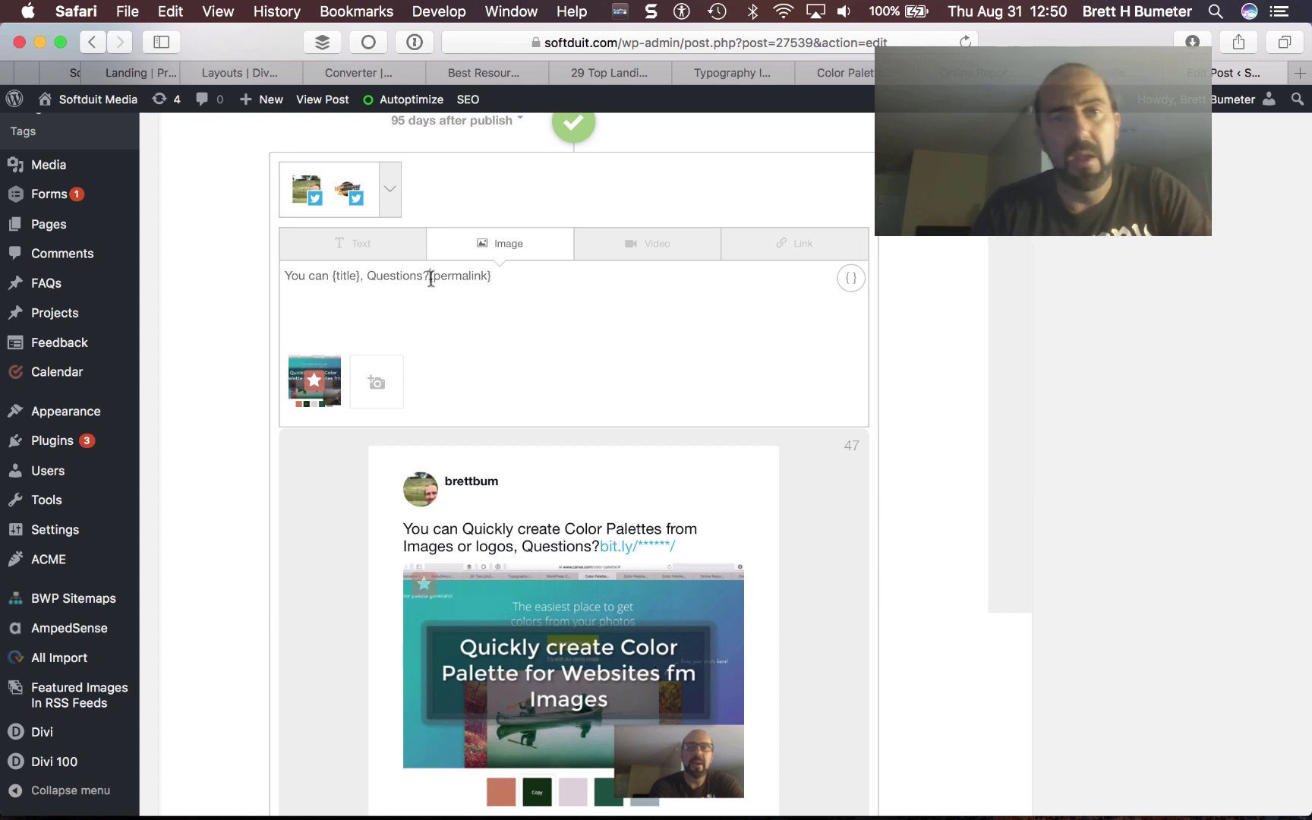
- Set the "You can {title}, Questions?" message's date to 125 days after publish and add it to the post's schedule
scroll(720, 522, down, 5)
scroll(720, 516, up, 3)
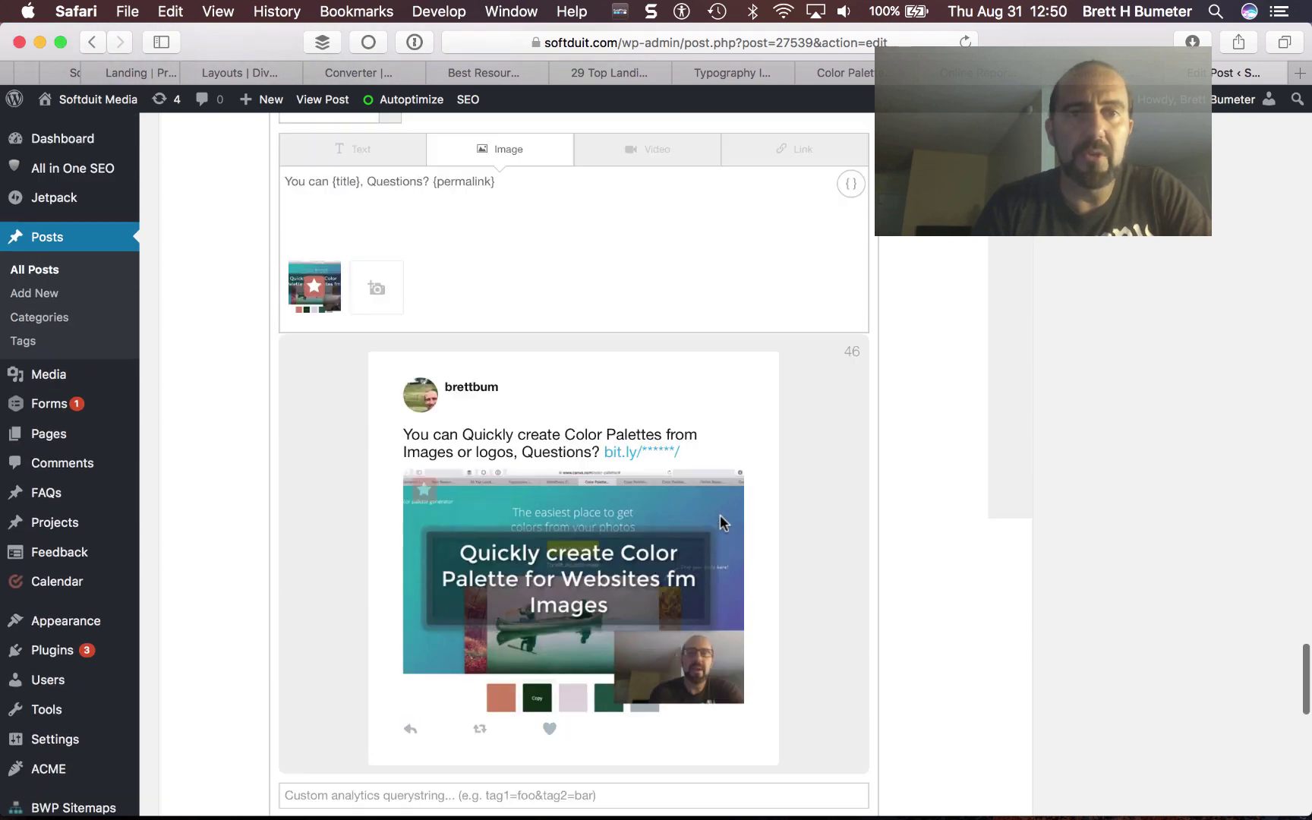
scroll(720, 516, down, 2)
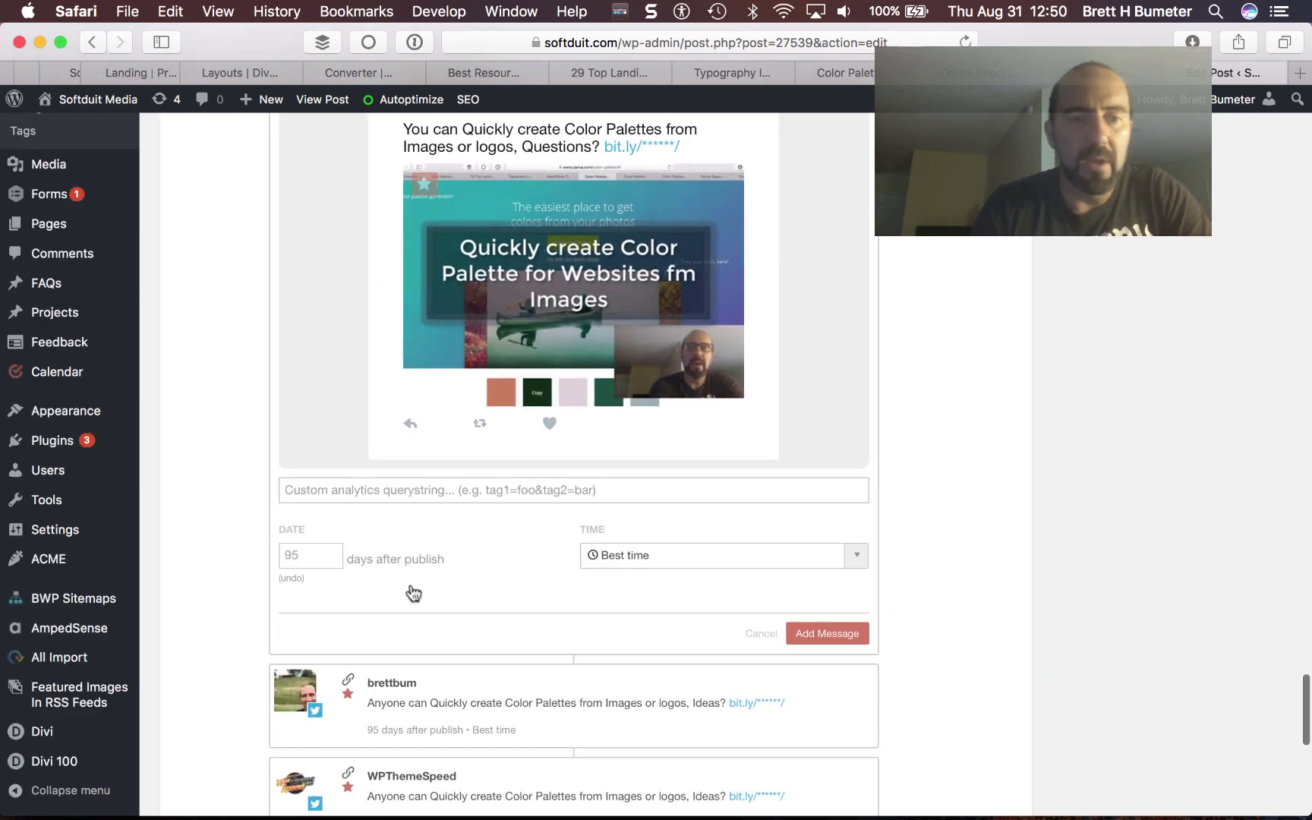
click(304, 554)
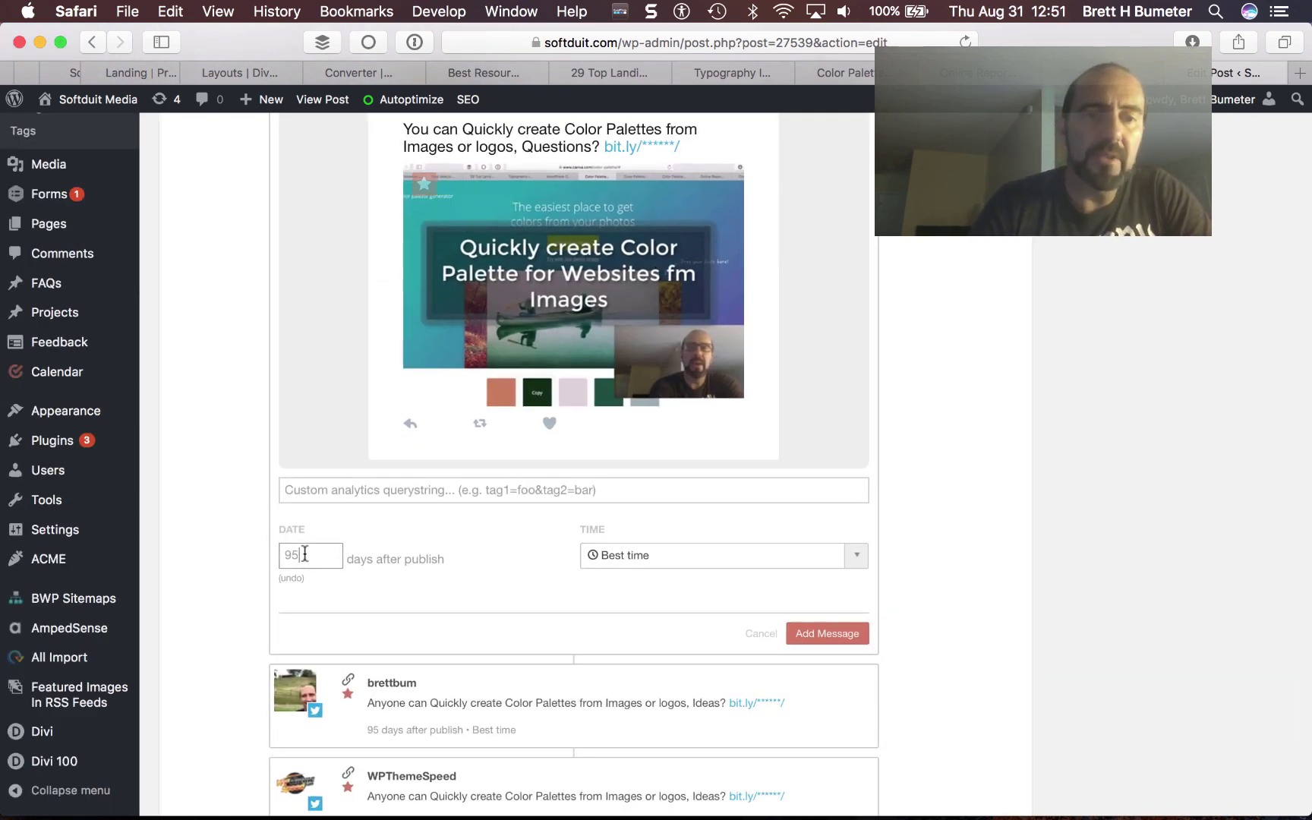
double_click(321, 555)
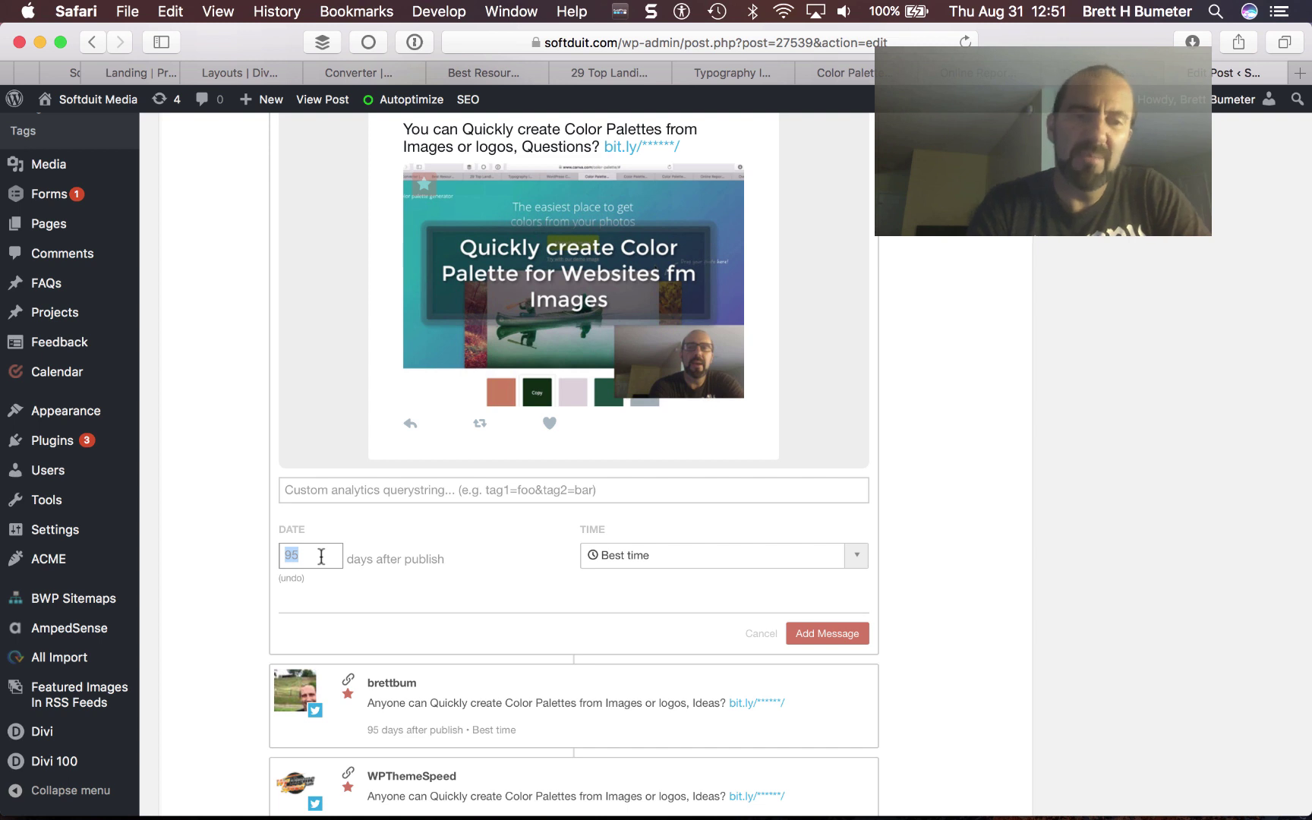
text(12)
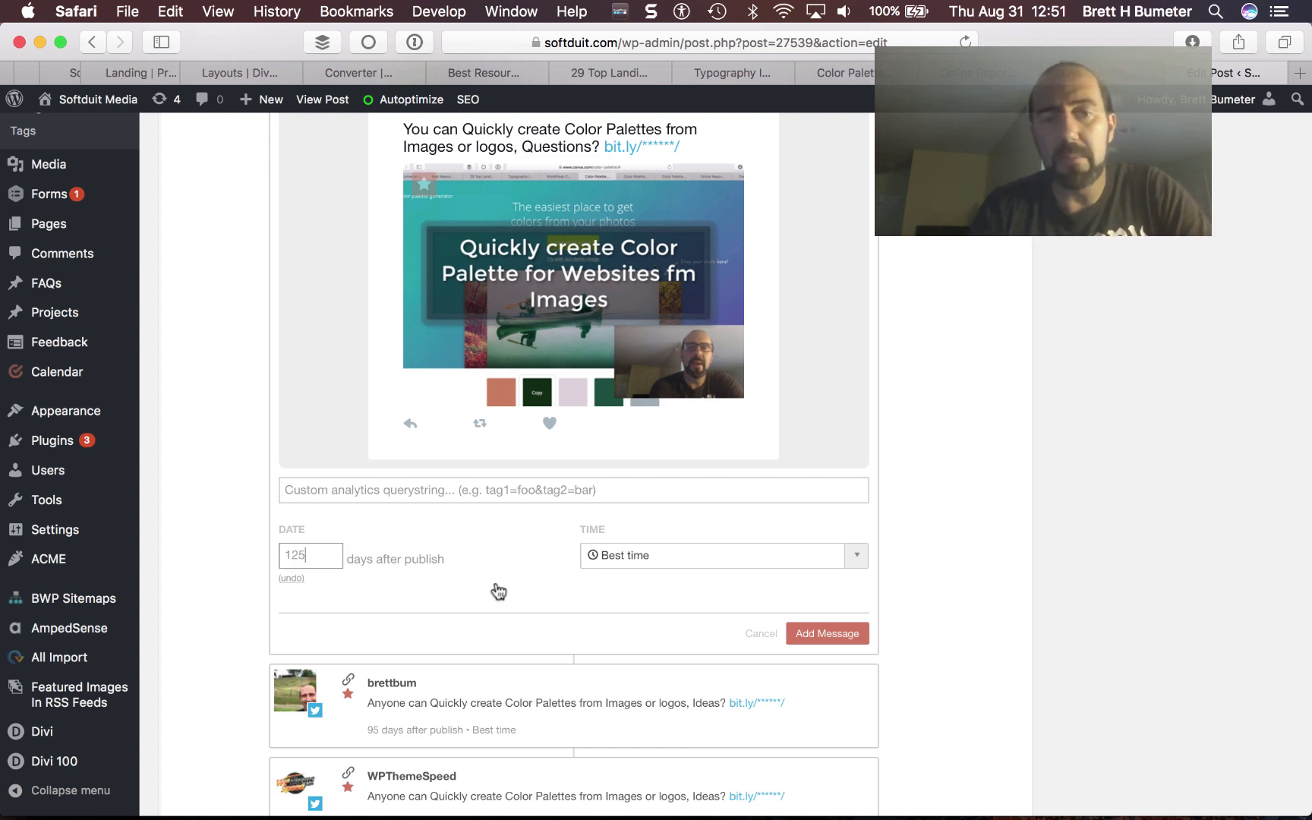
click(845, 633)
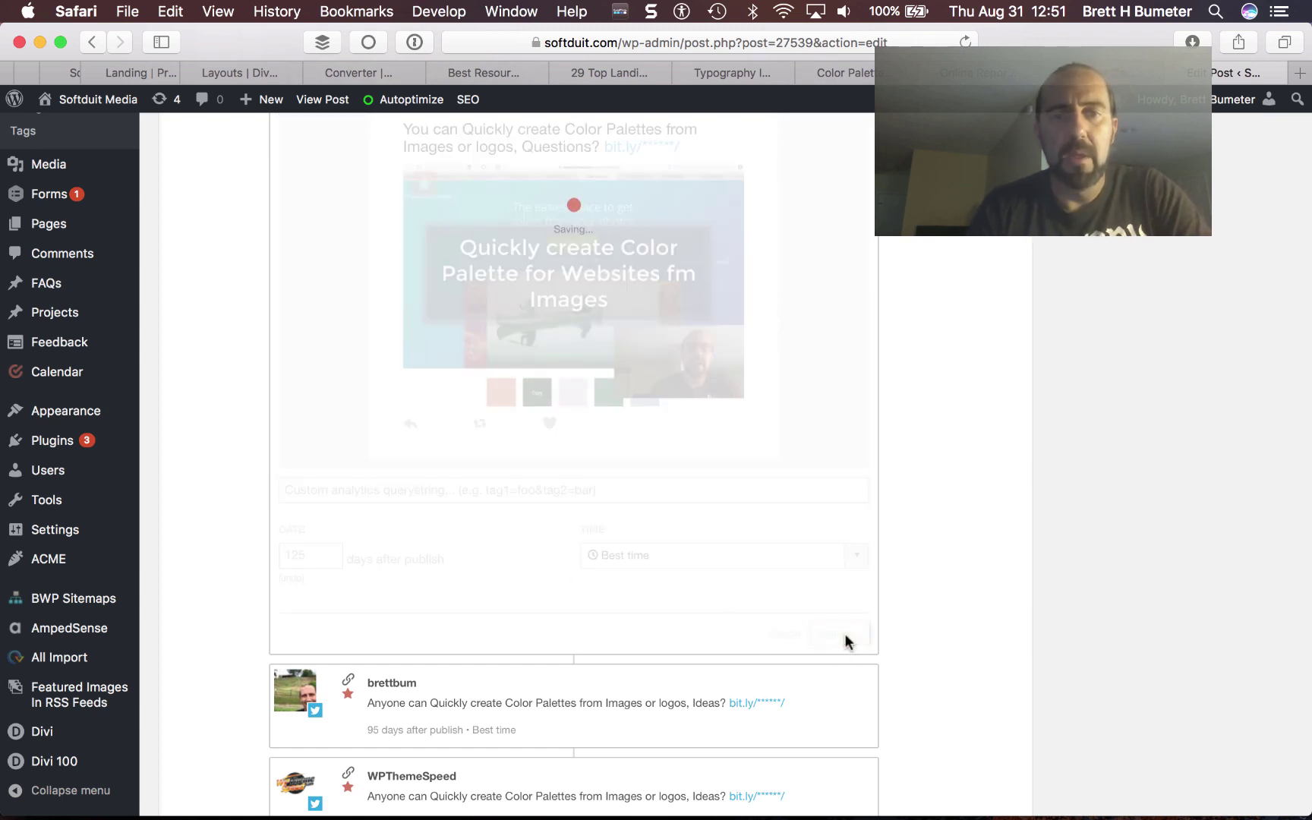
scroll(588, 533, up, 7)
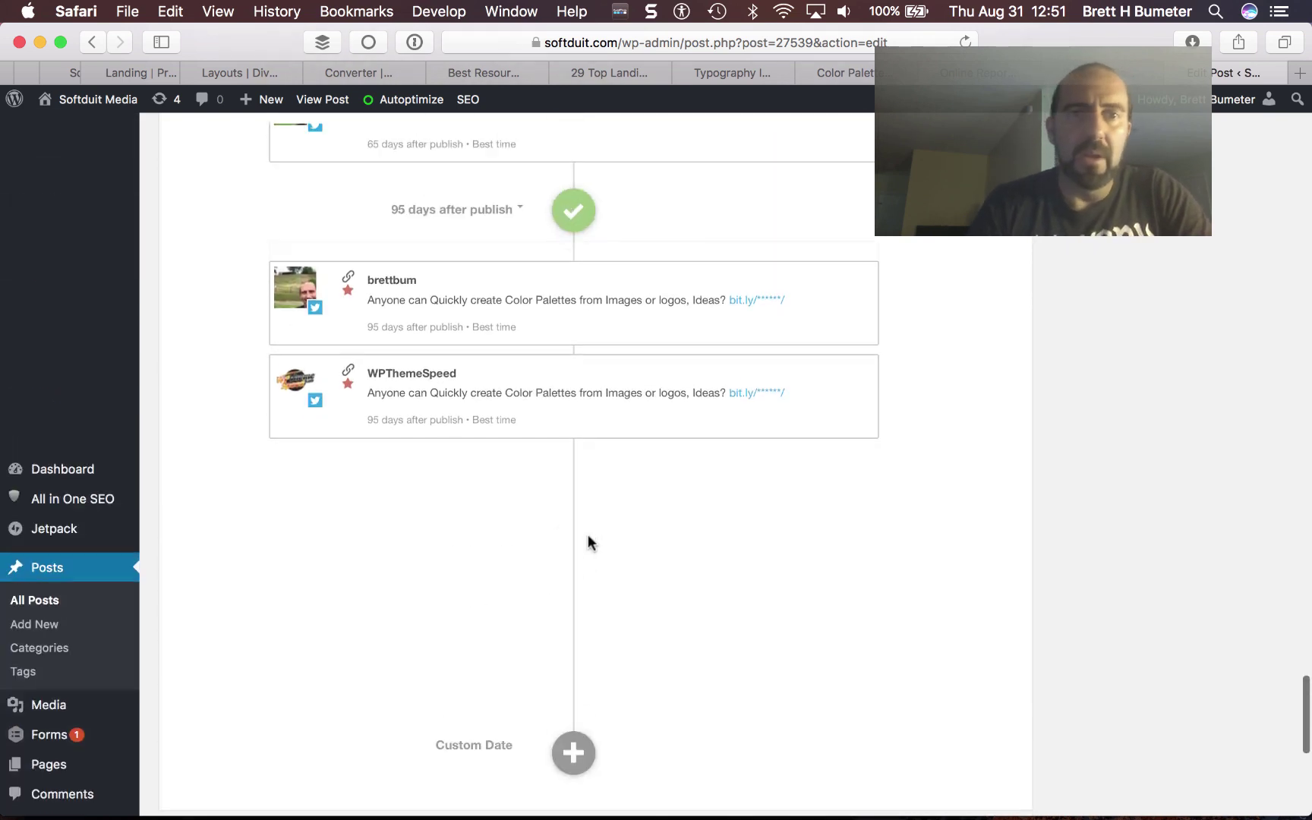
scroll(587, 542, down, 5)
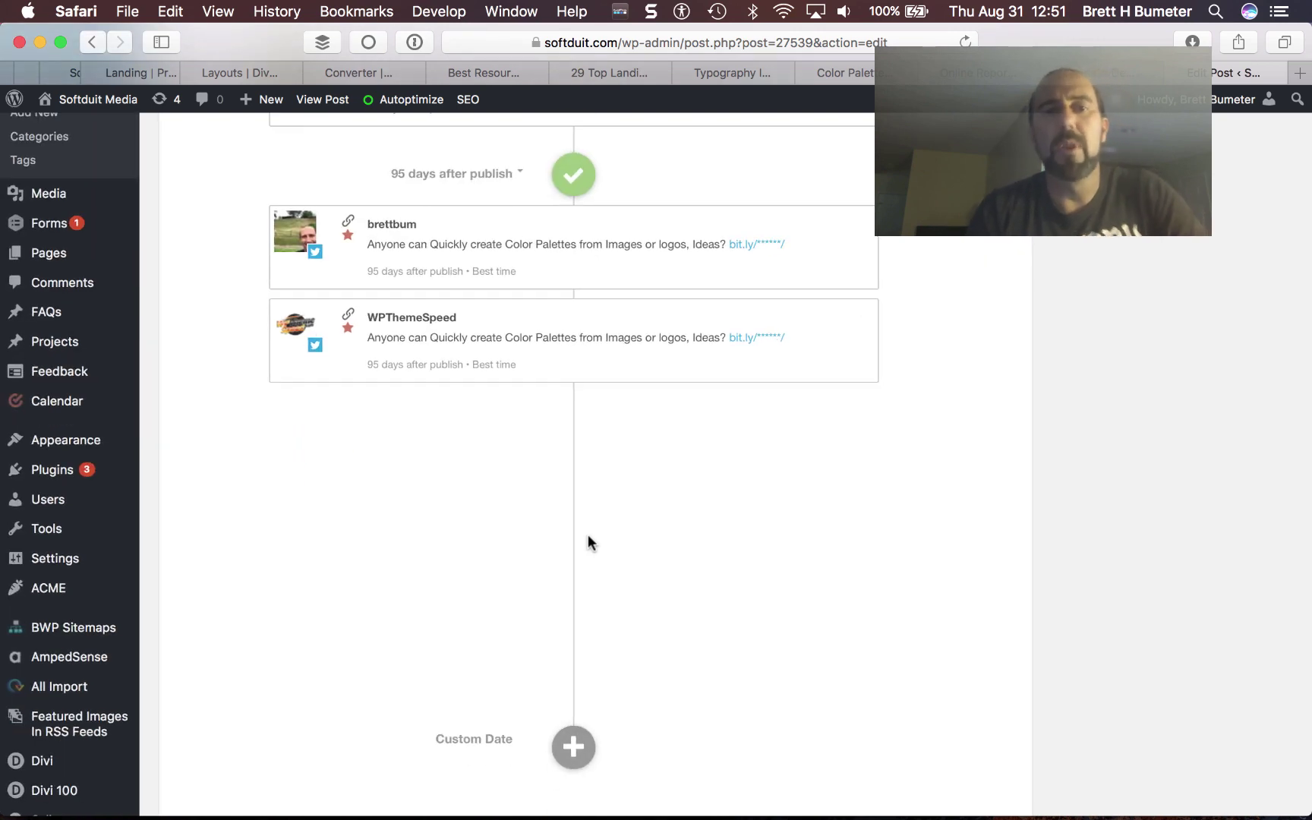
- Switch to the Example Phrases sheet in Chrome and copy the combined phrase in F18
key(super+Tab)
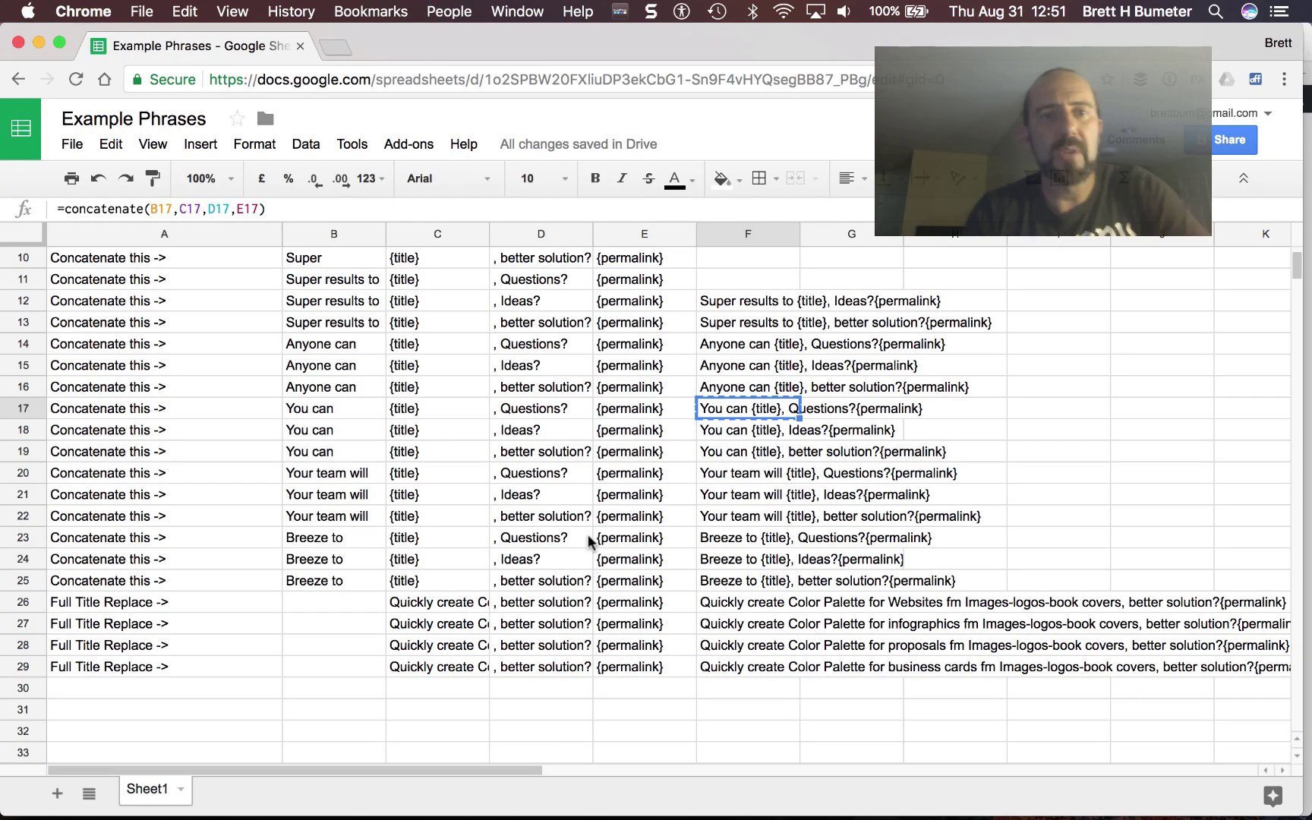
click(744, 430)
key(super+c)
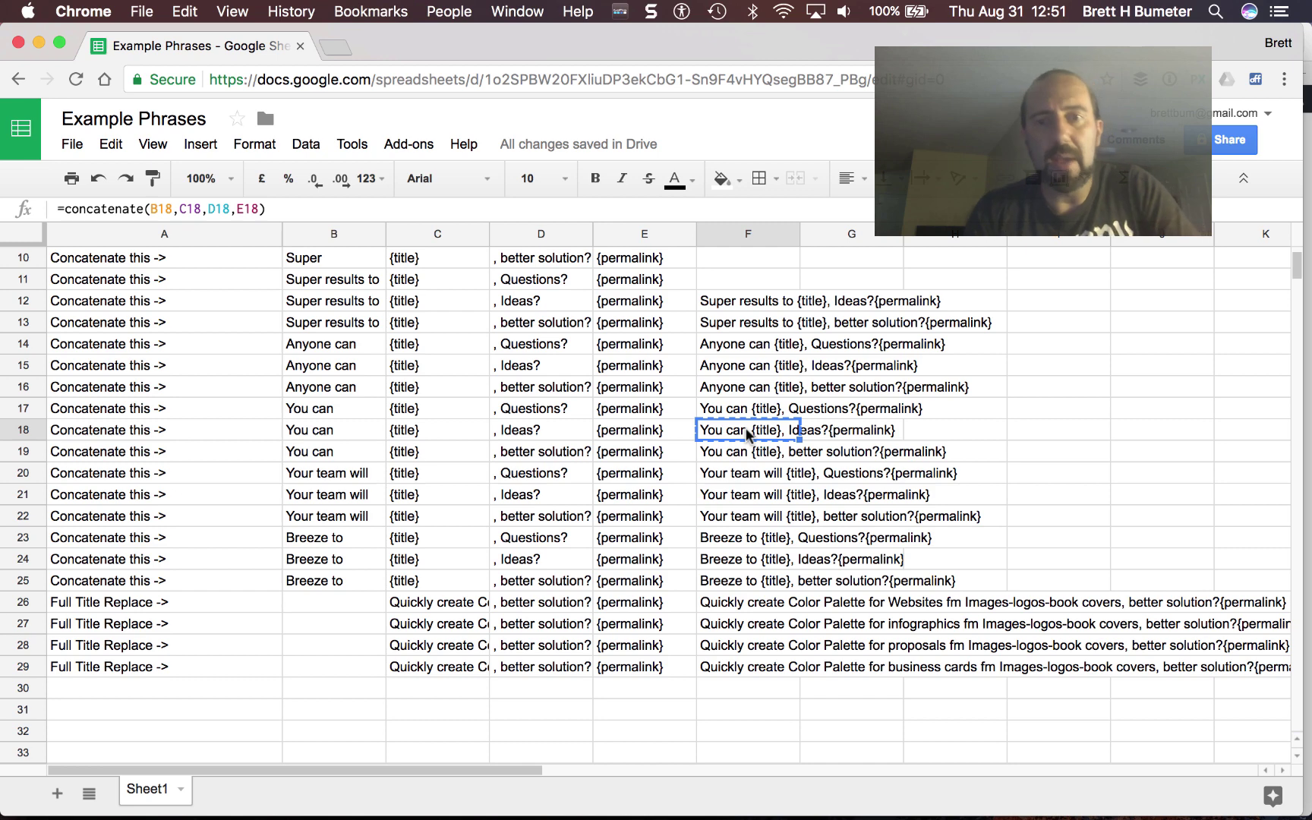
- Back in Safari, start another message in the 125 days after publish group and select both Twitter profiles for it
key(super+Tab)
scroll(746, 710, down, 5)
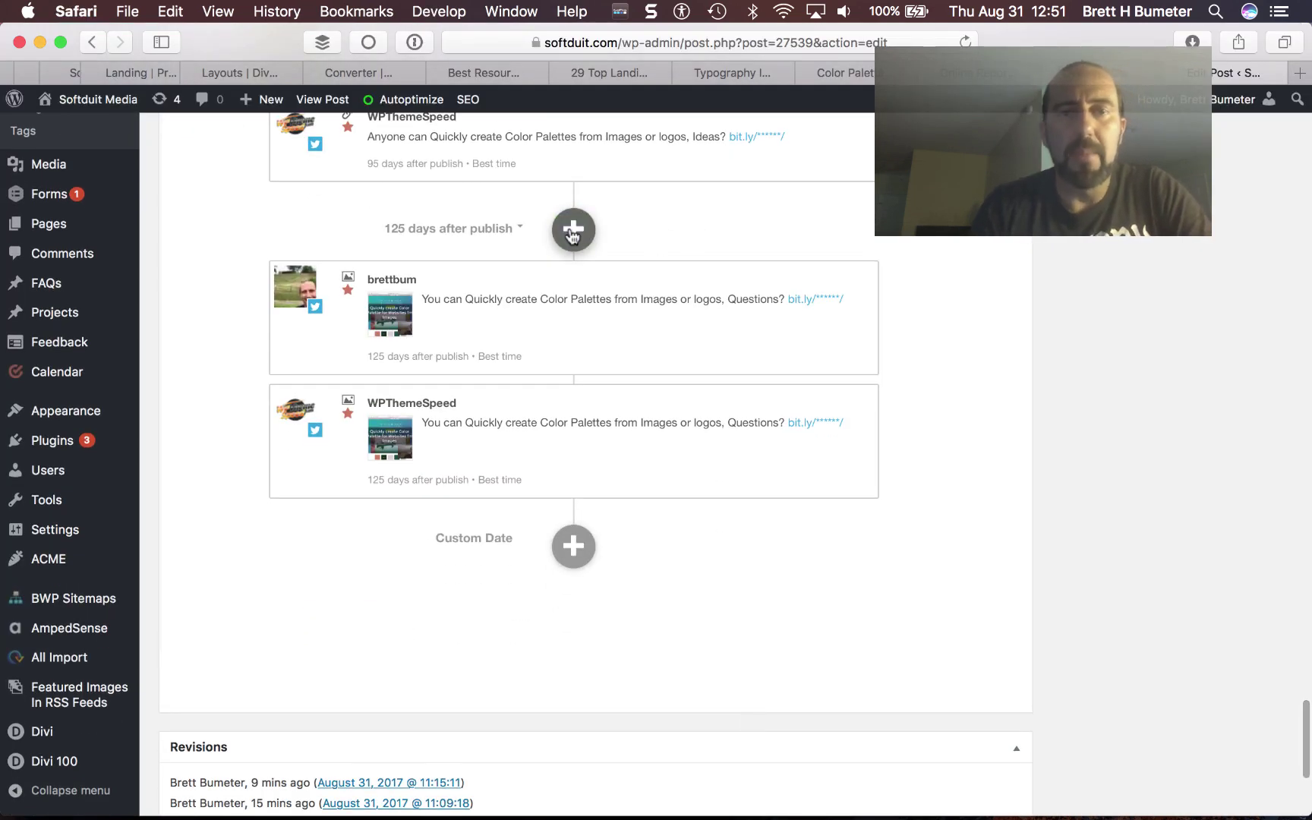
click(573, 231)
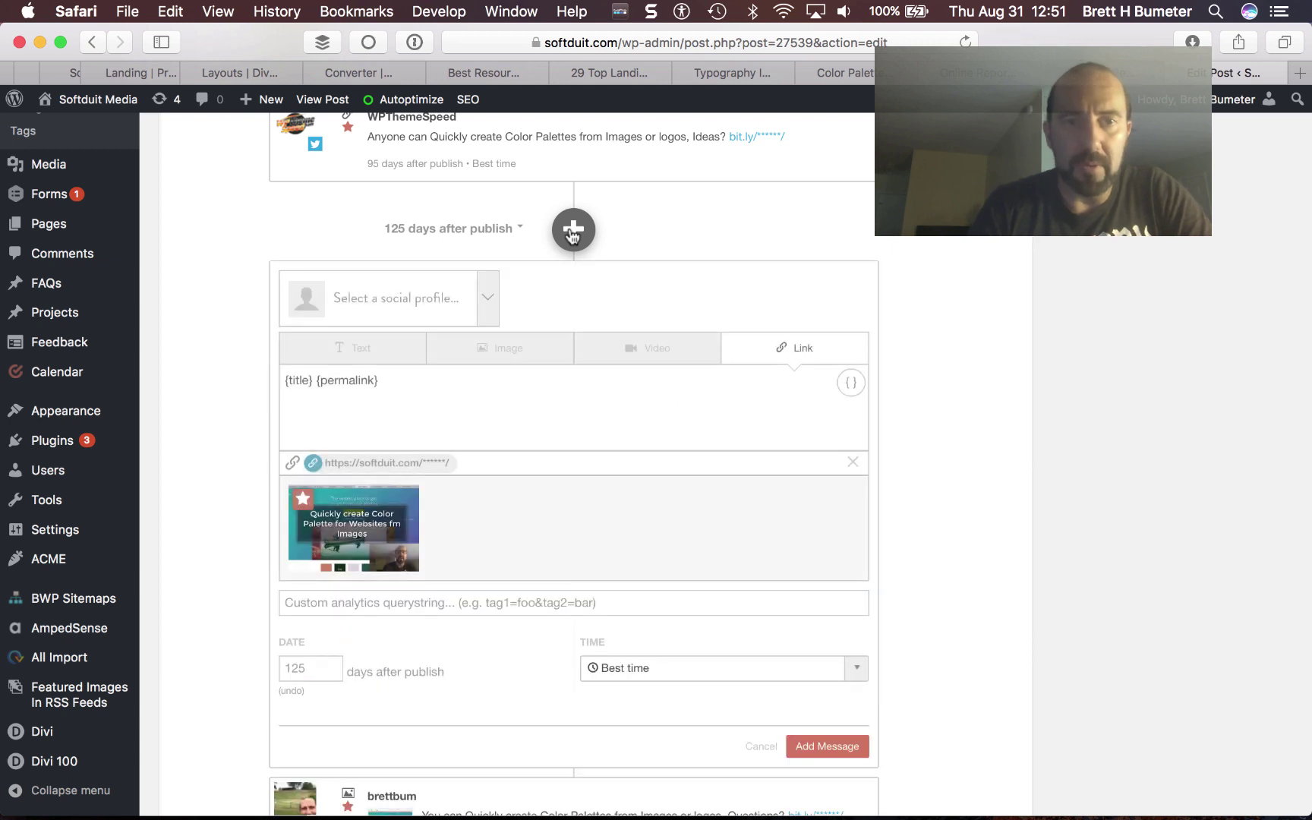
click(488, 303)
scroll(474, 454, down, 5)
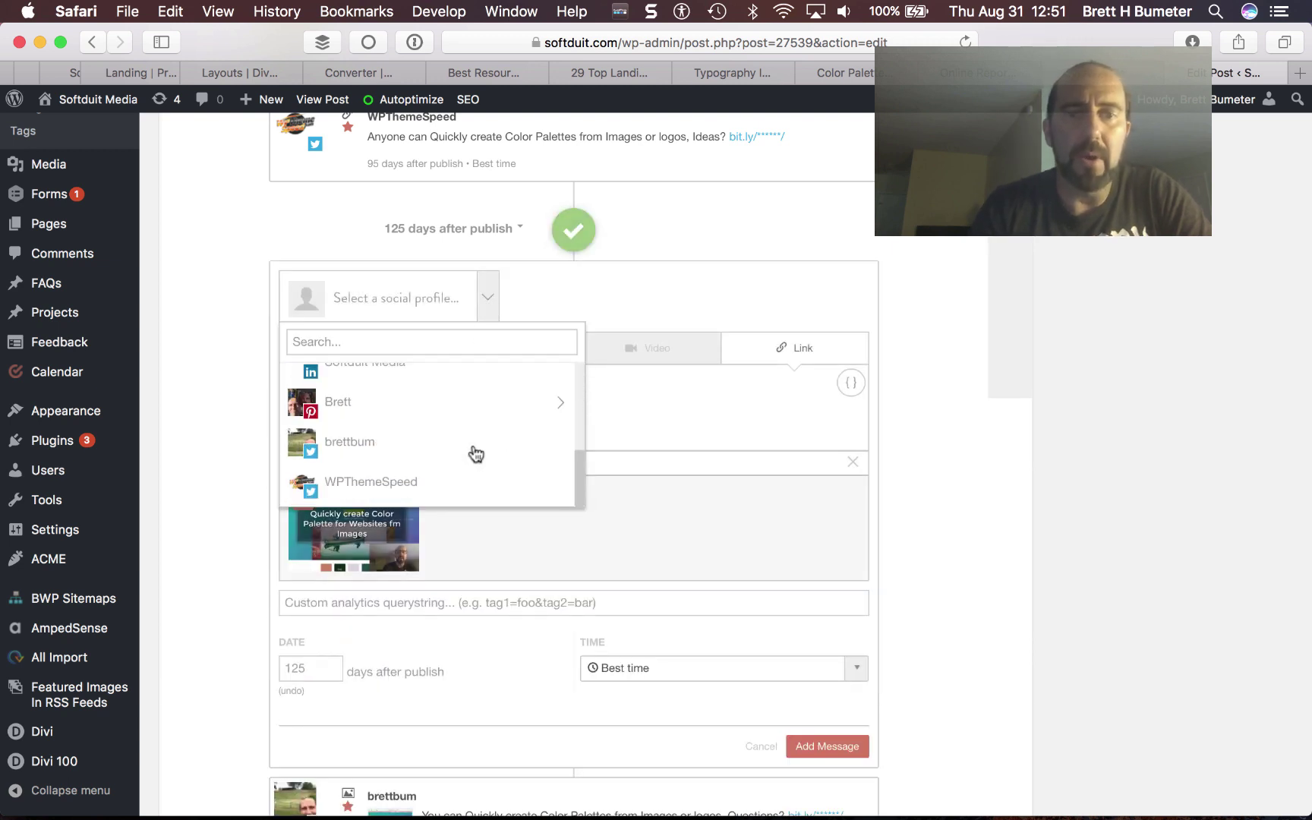
click(416, 448)
click(401, 489)
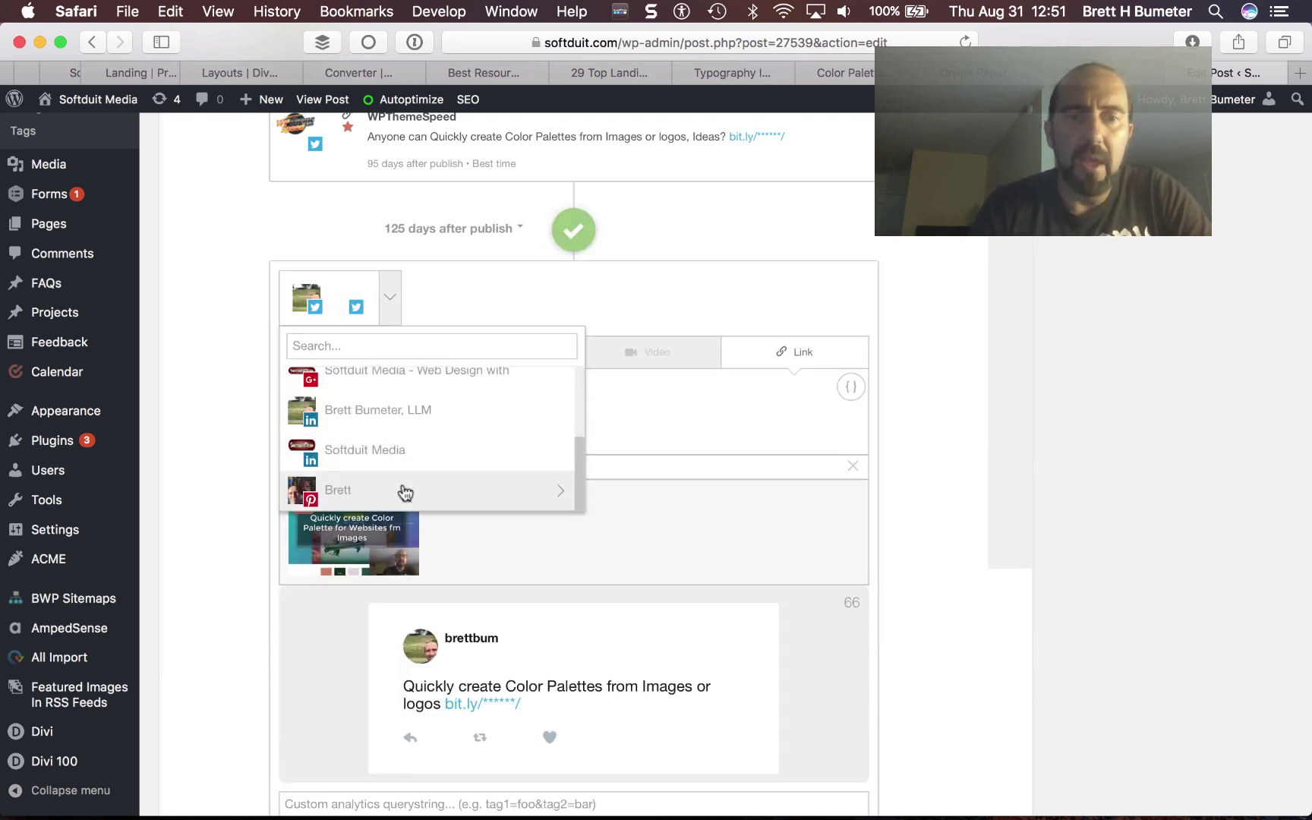
click(661, 404)
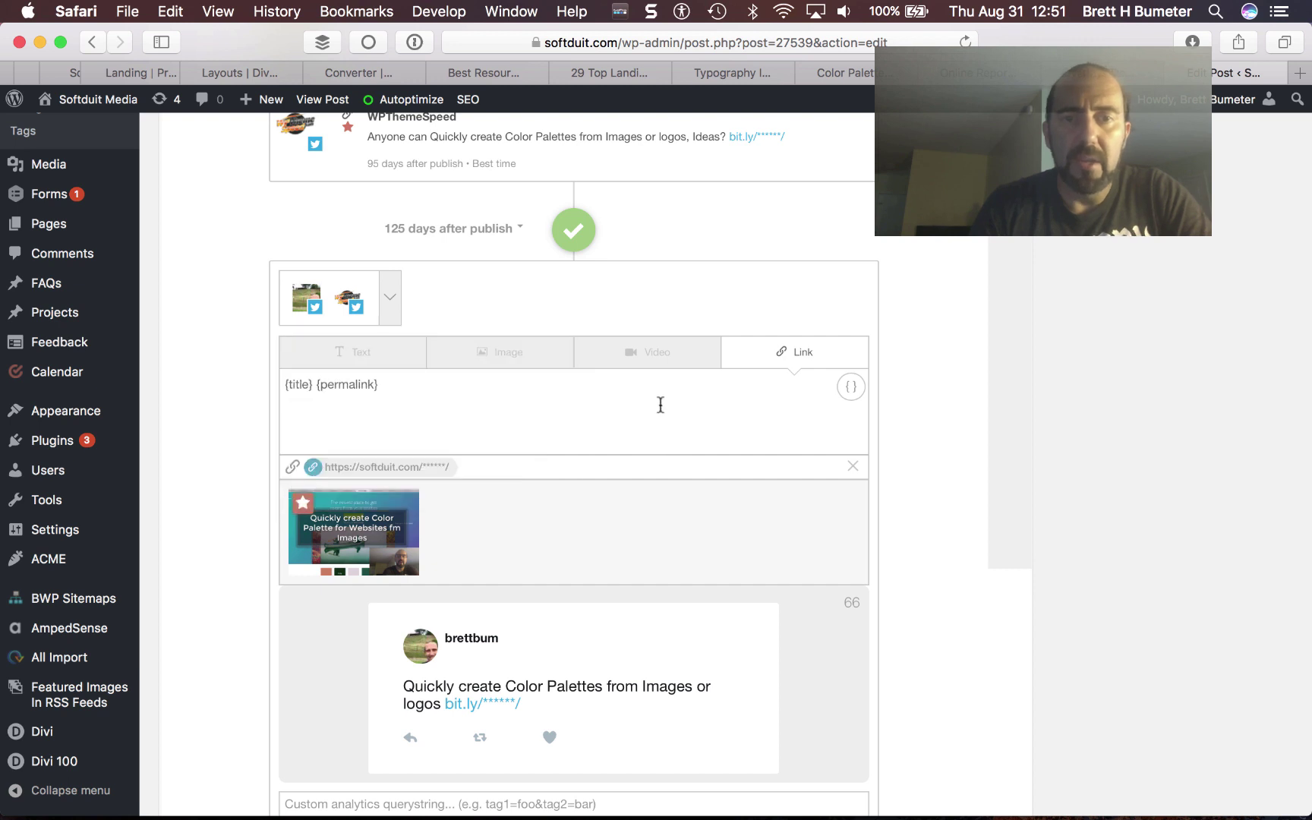
- Make it an Image message and replace its text with "You can {title}, Ideas? {permalink}", including a space before the permalink
click(536, 353)
triple_click(447, 385)
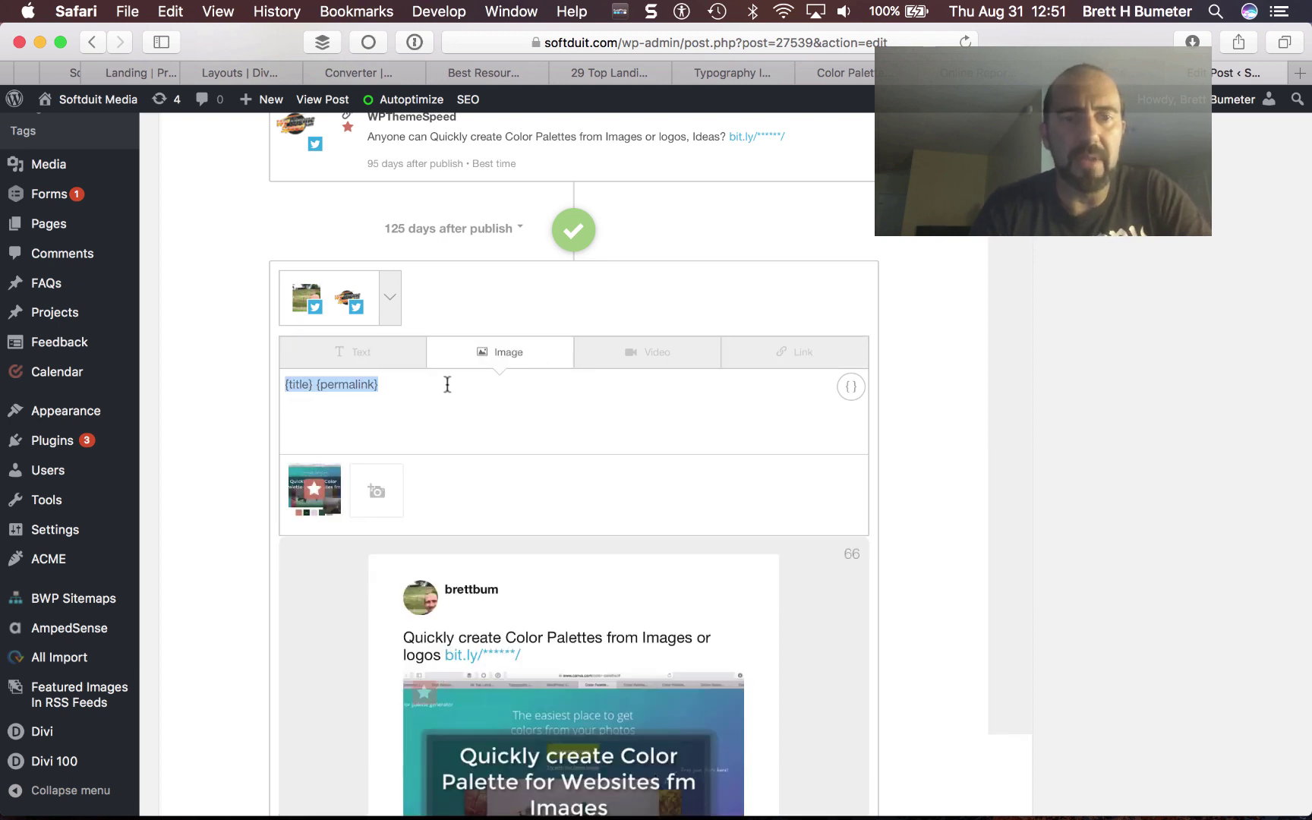
key(super+v)
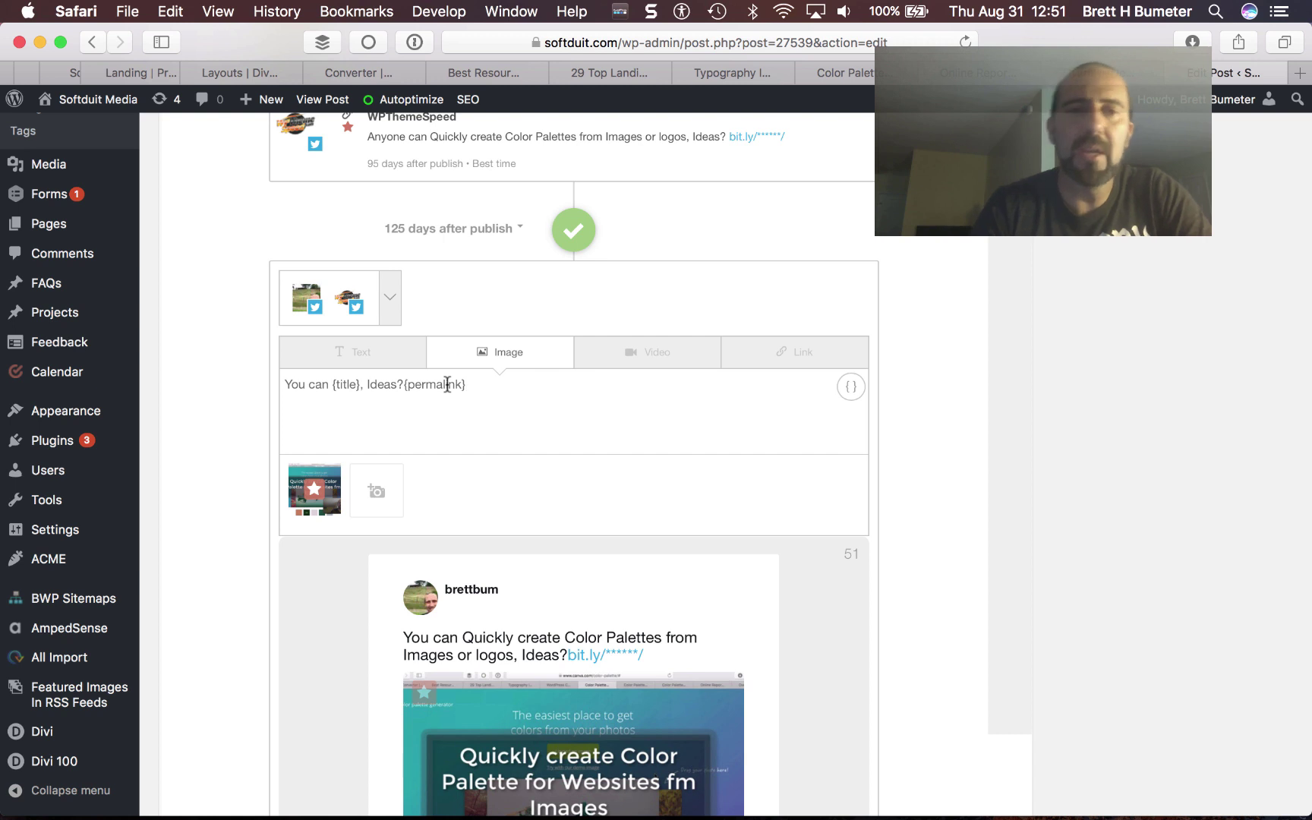
click(403, 383)
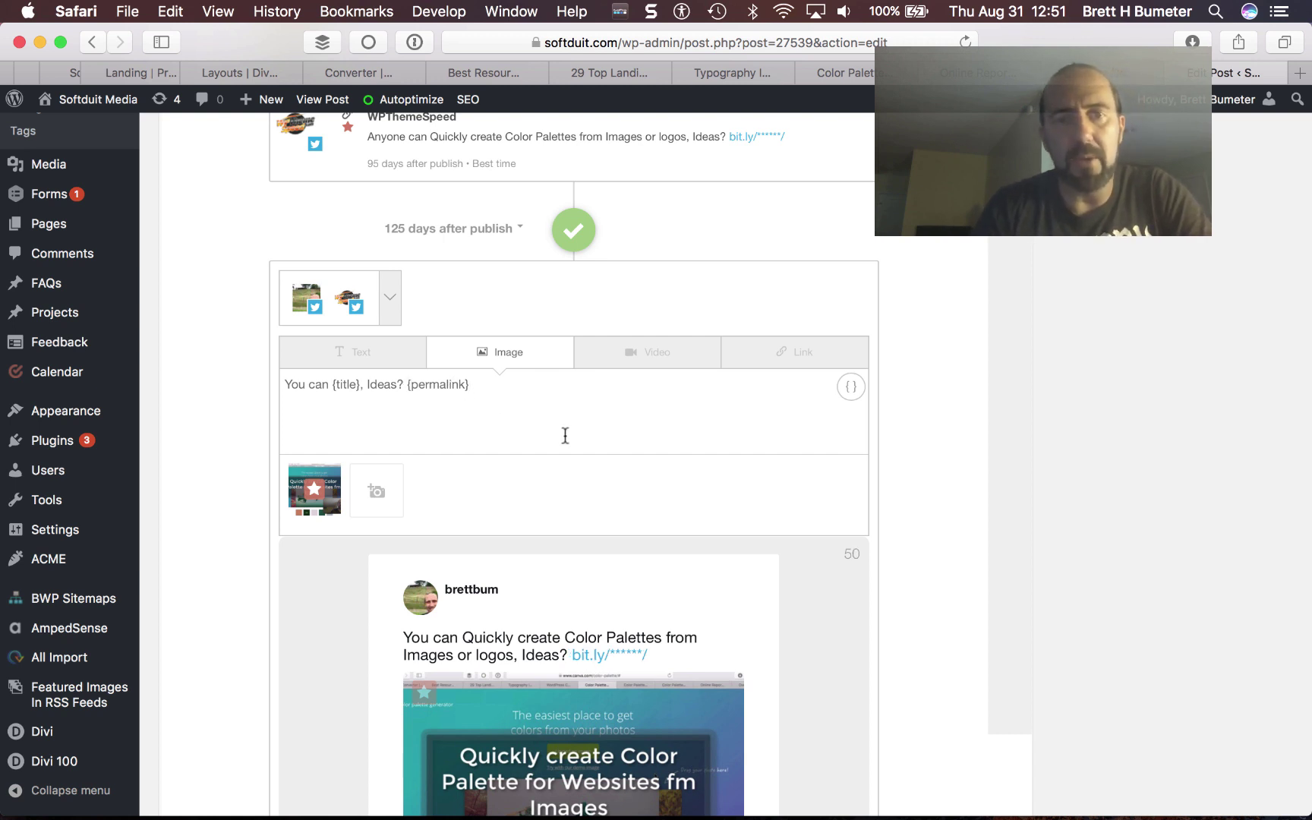
- Set the "You can {title}, Ideas?" message's date to 155 days after publish and add it to the schedule
scroll(565, 435, down, 10)
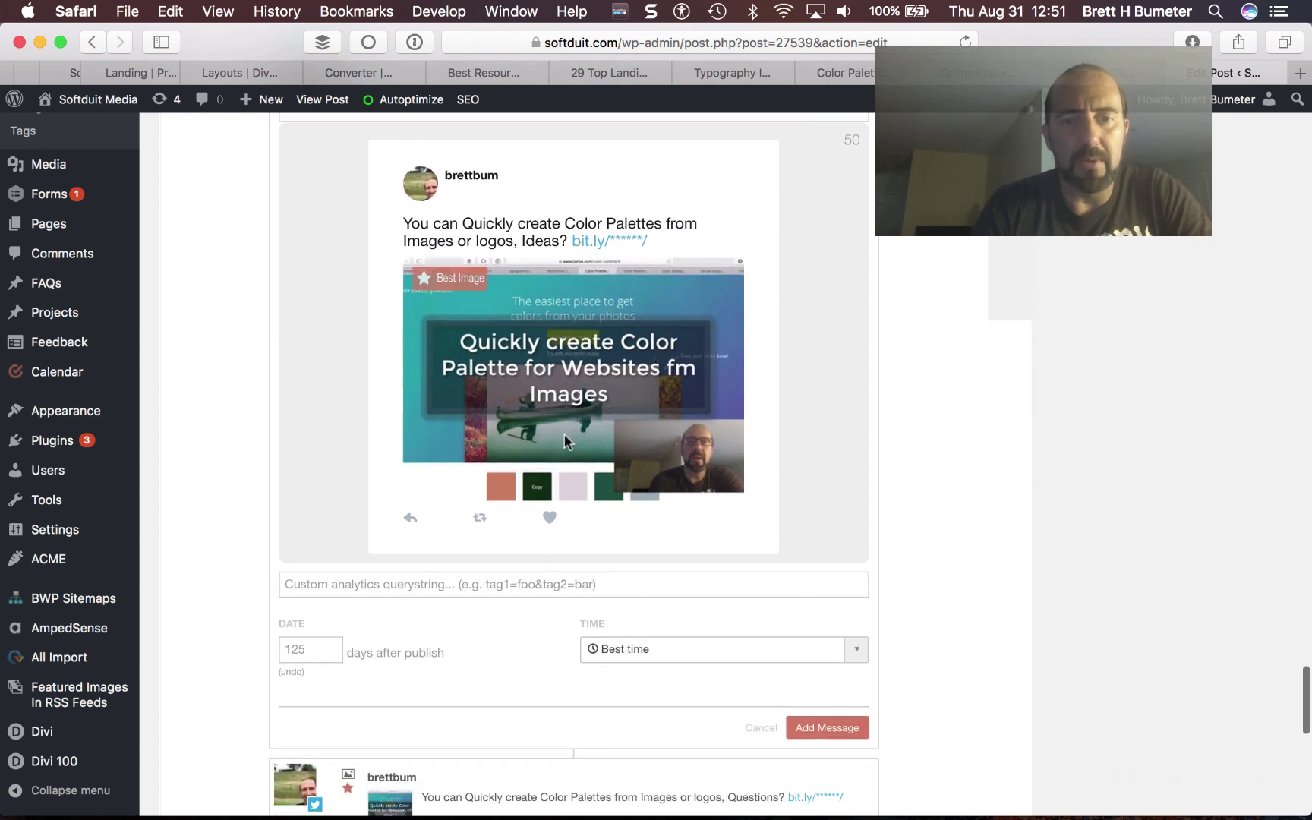
double_click(301, 648)
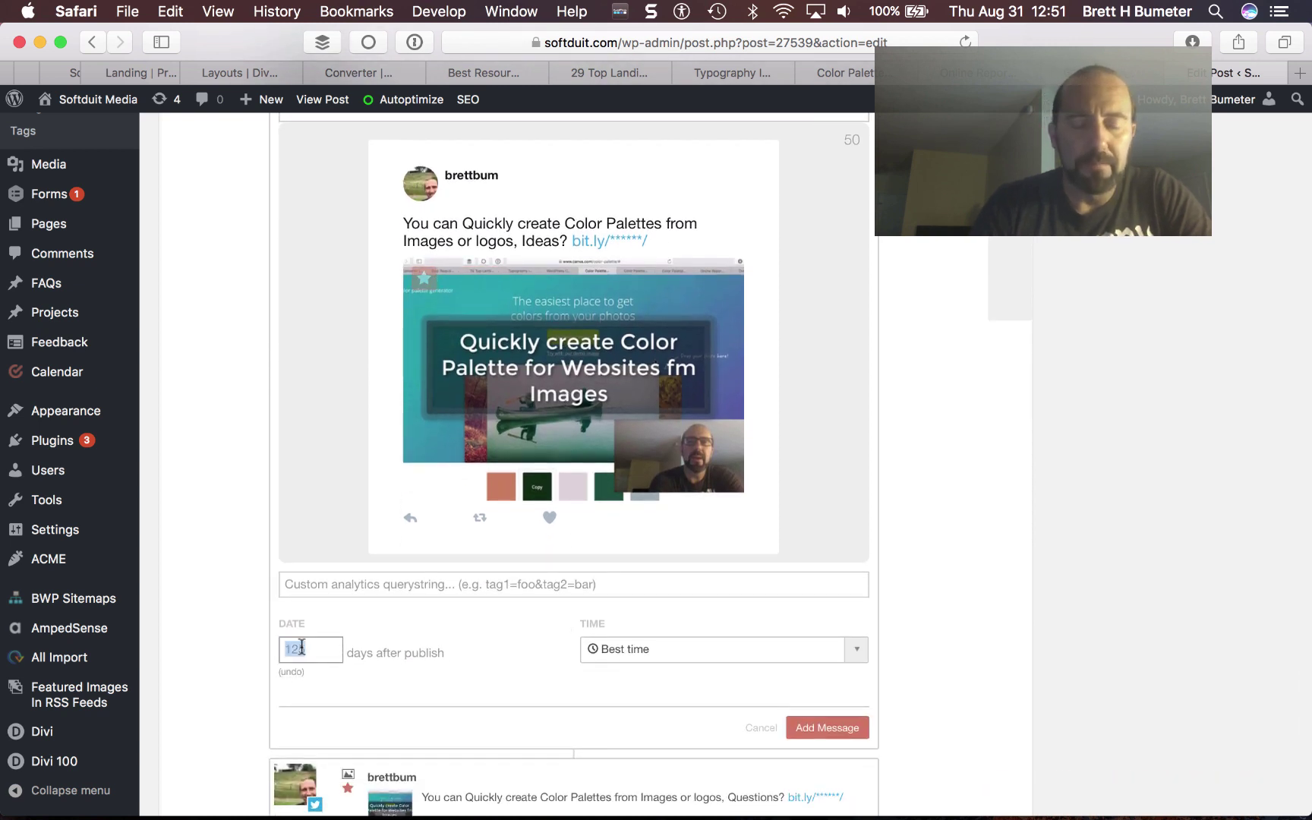
text(15)
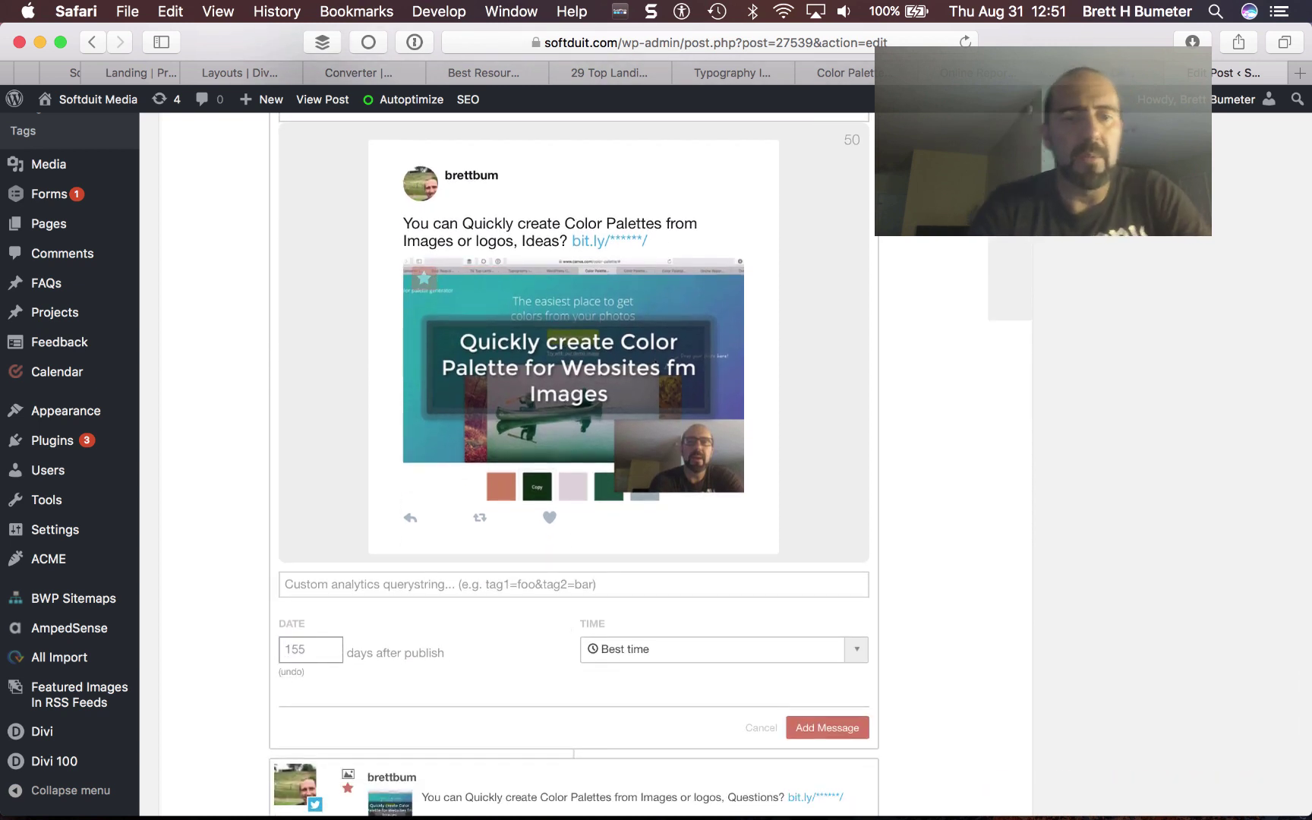
text(5)
click(809, 725)
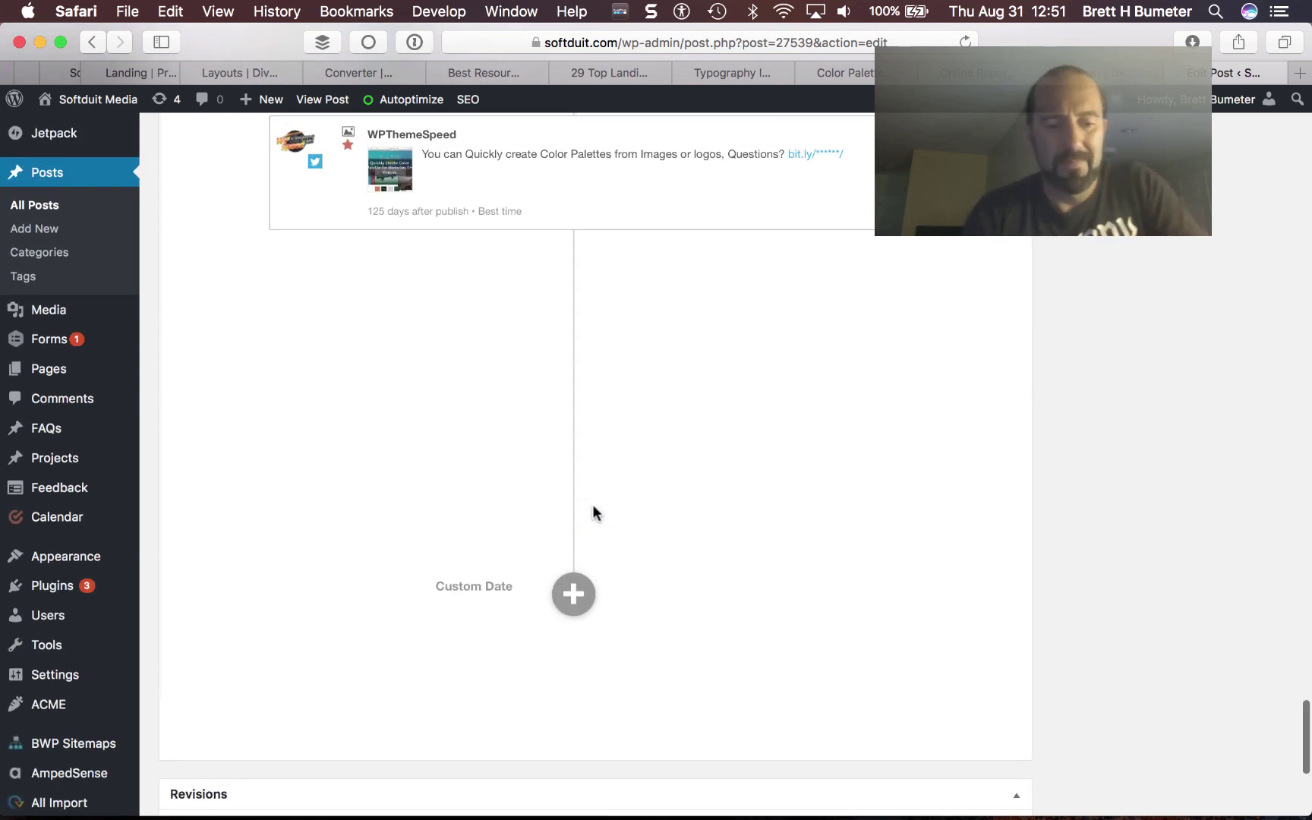
- Switch to the Example Phrases sheet in Chrome and copy the combined phrase in F19
key(super+Tab)
click(726, 453)
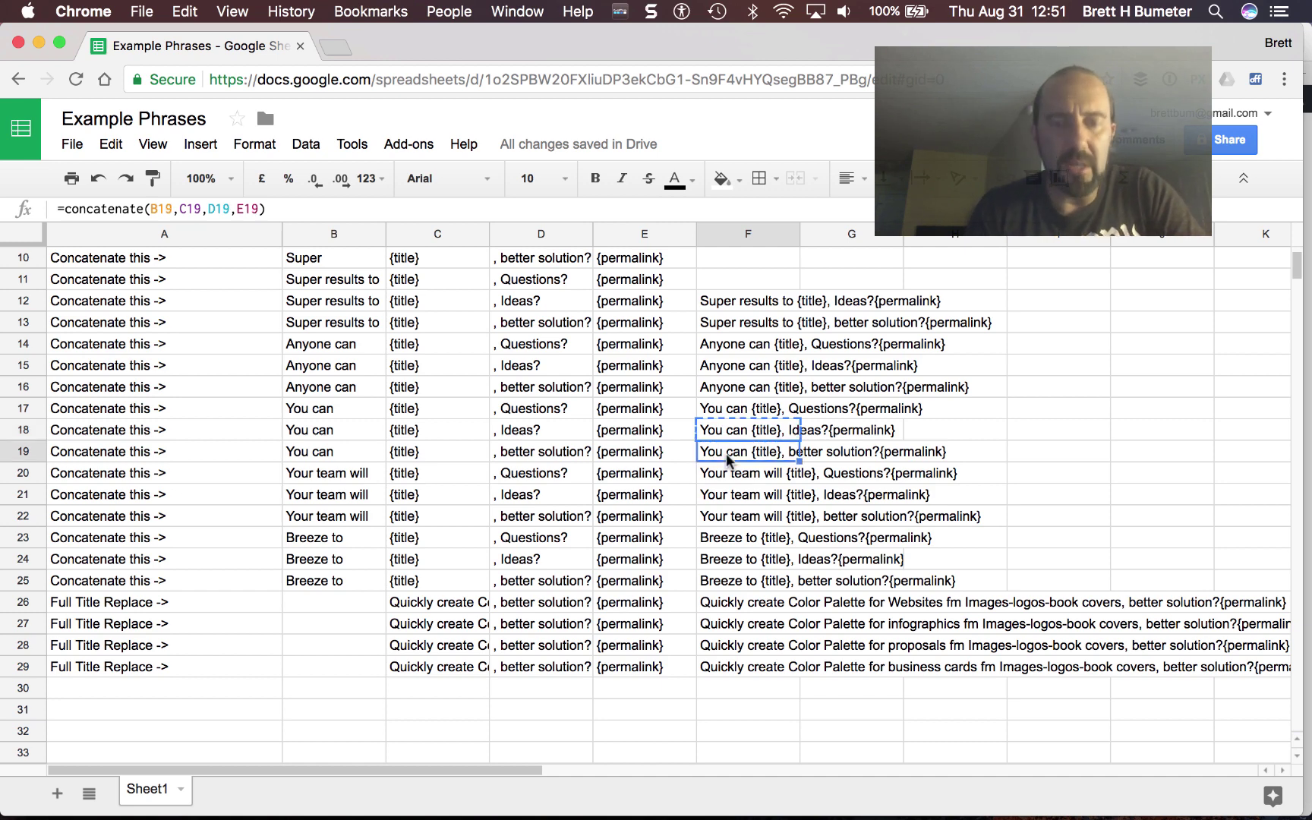
key(super+c)
- Back in Safari, start another message in the 155 days after publish group and select both Twitter profiles for it
key(super+Tab)
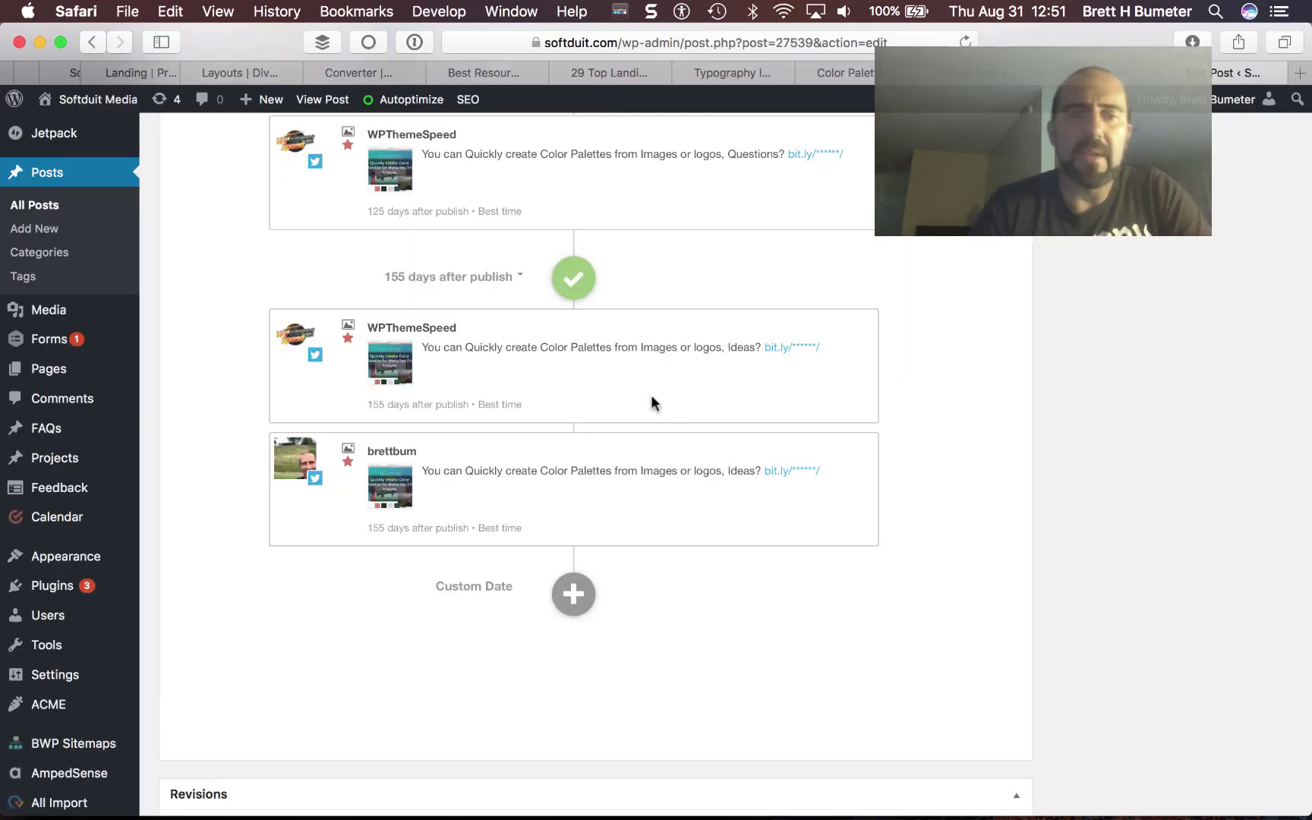
click(576, 281)
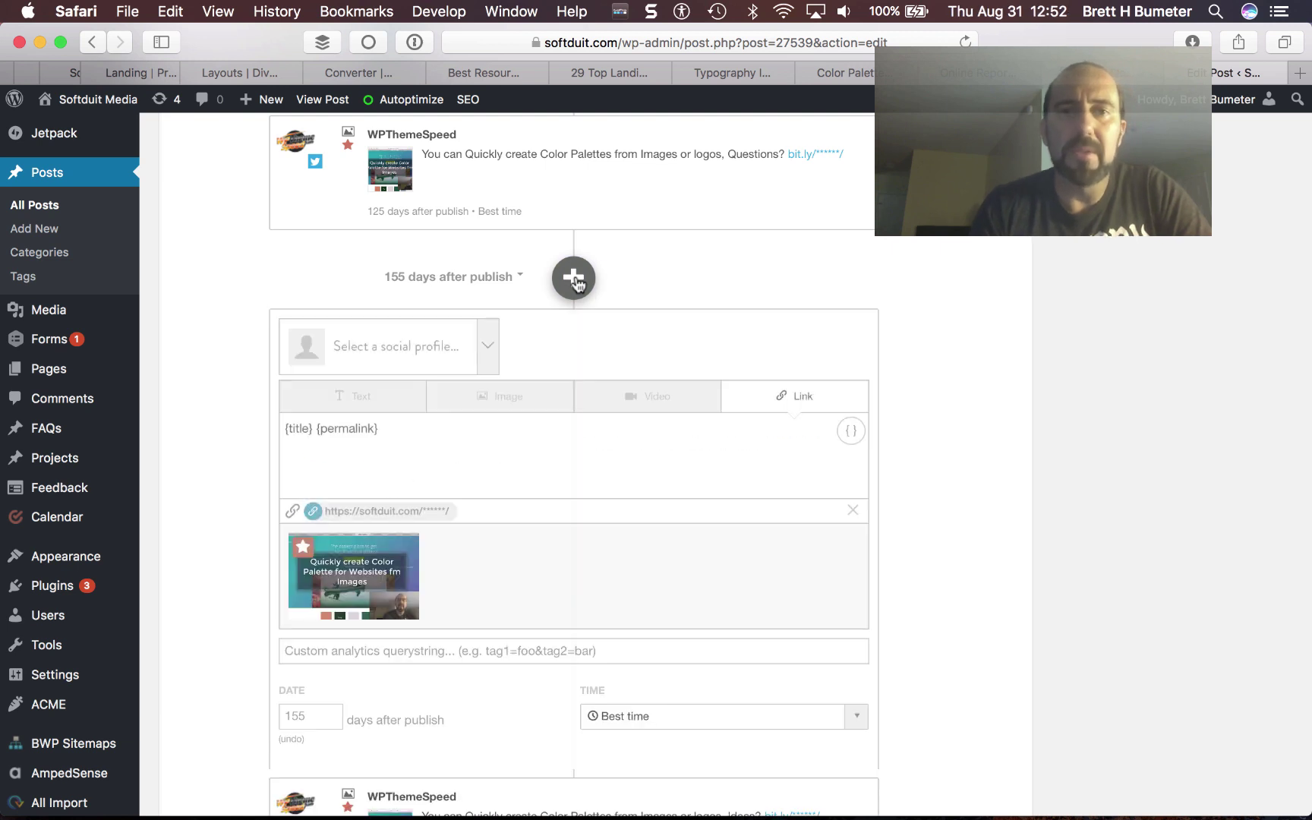
click(486, 346)
scroll(460, 455, down, 5)
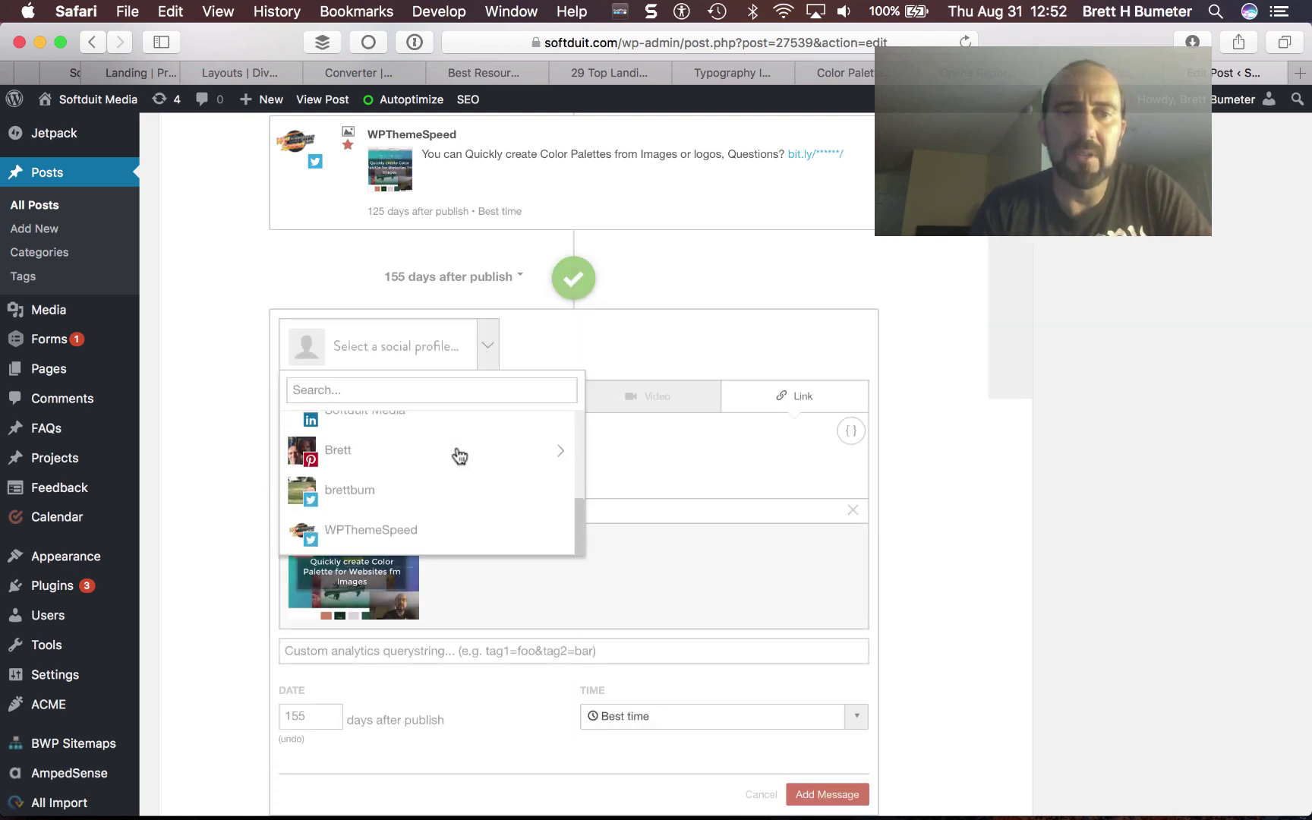
click(411, 503)
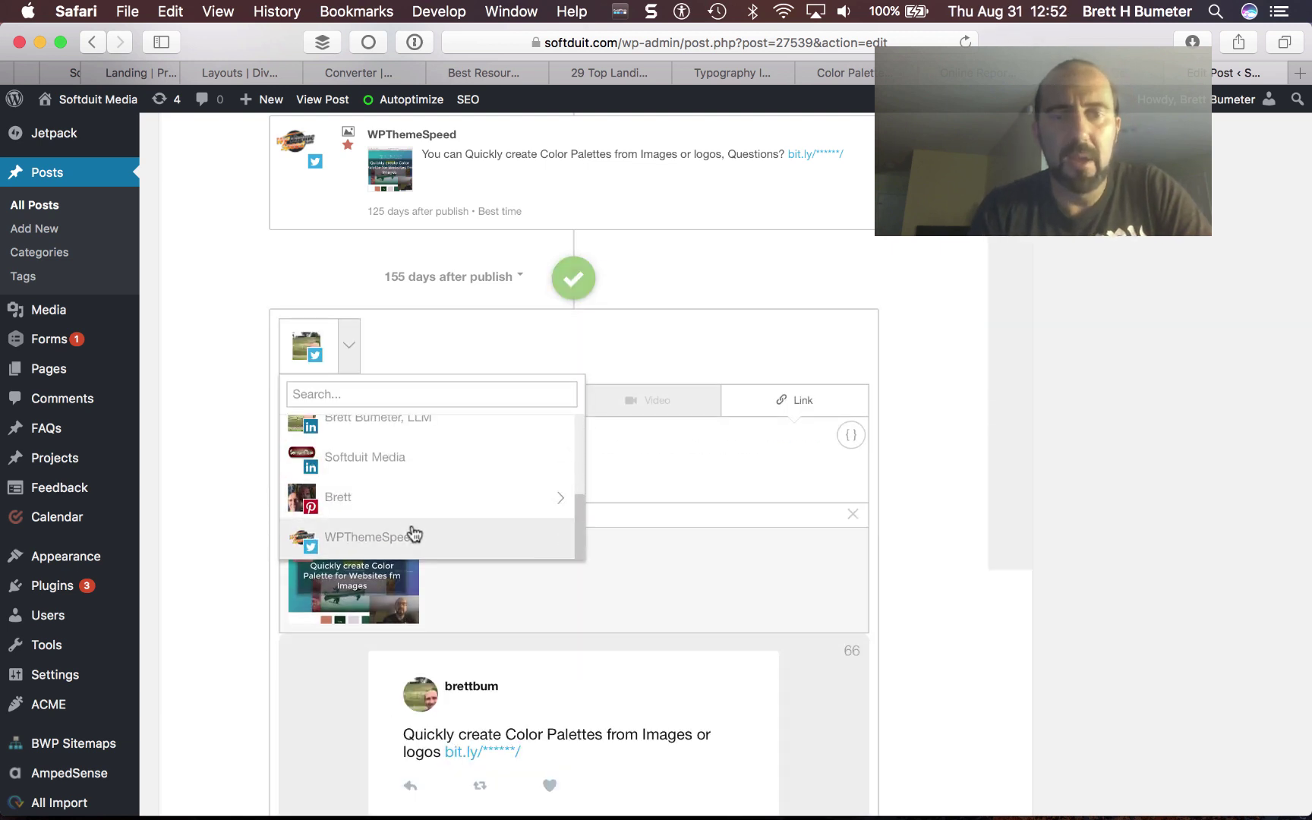
click(409, 534)
click(809, 340)
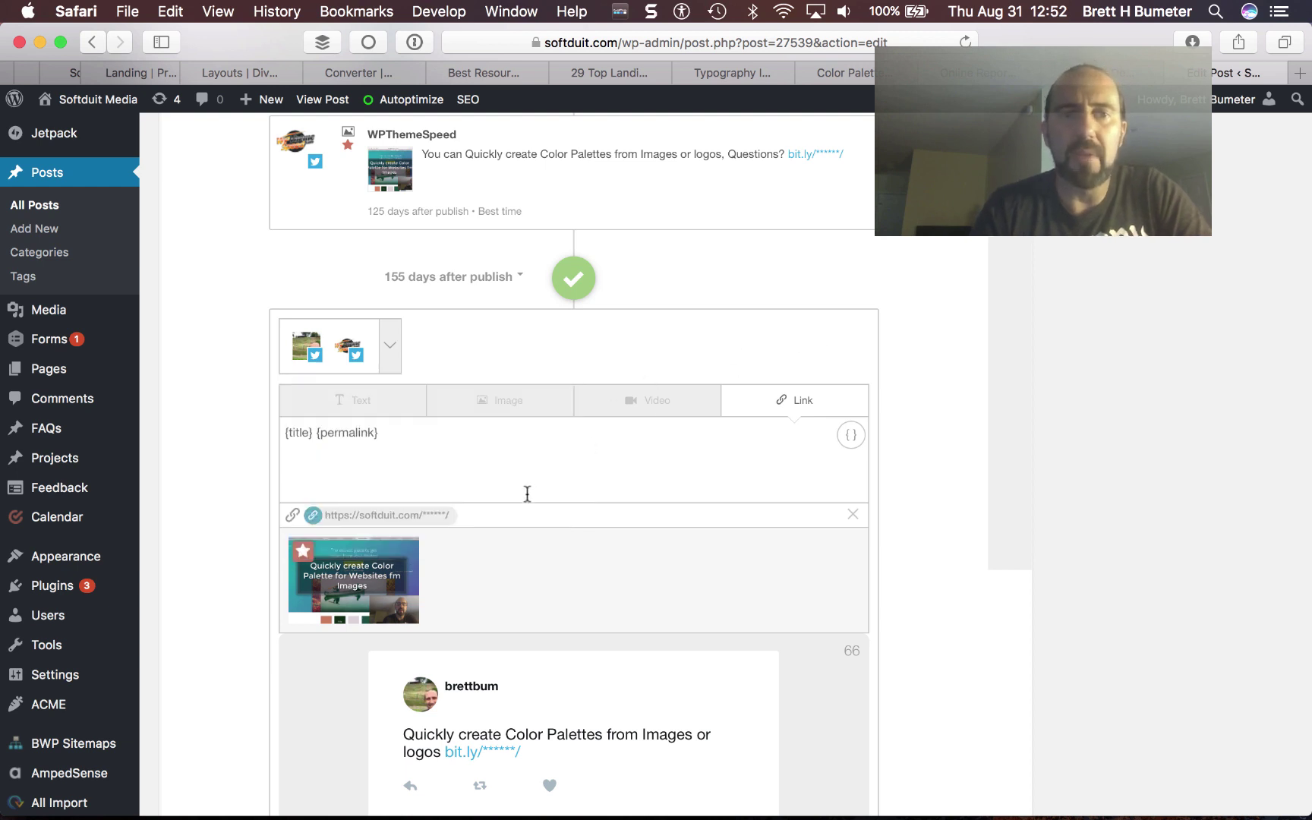
- Make it an Image message reading "You can {title}, better solution?" with {permalink} on its own line after a blank line
click(501, 400)
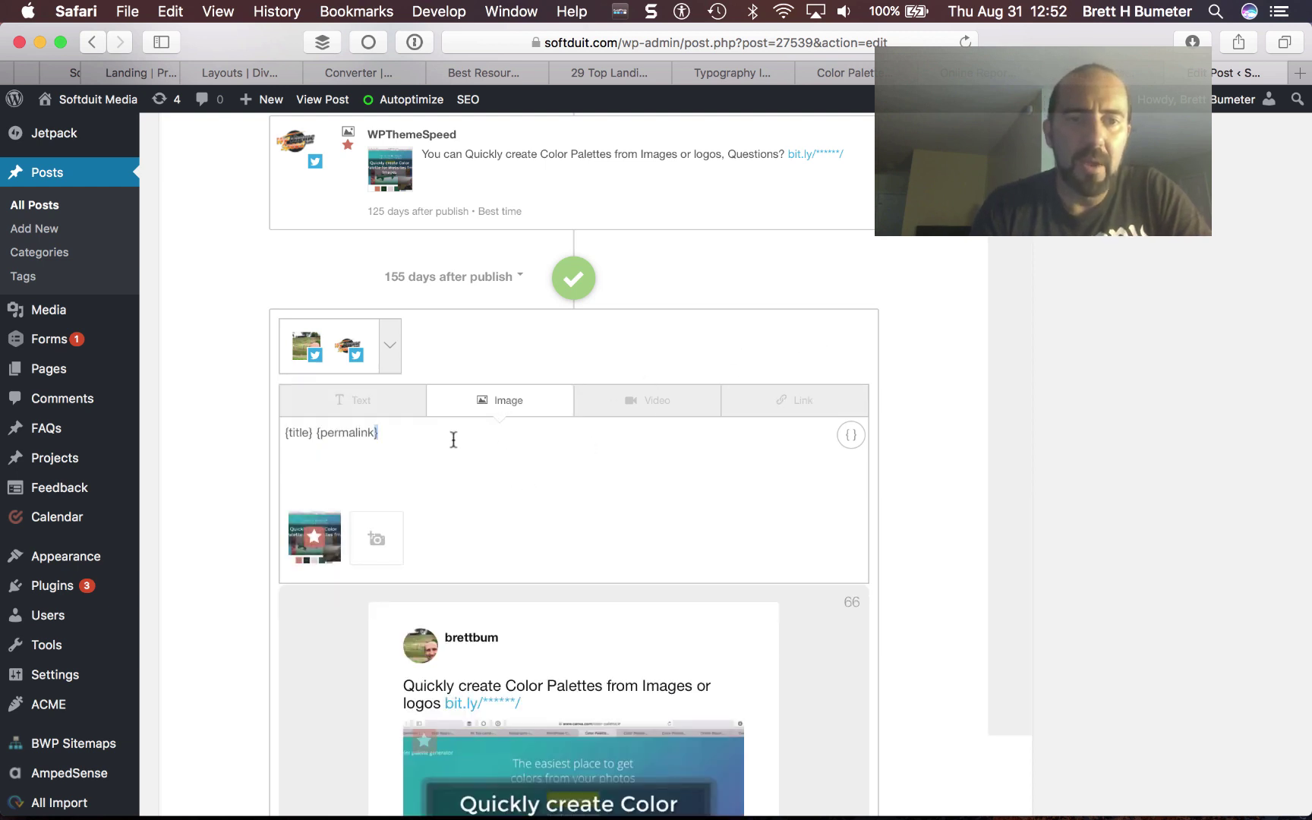
triple_click(453, 440)
key(super+v)
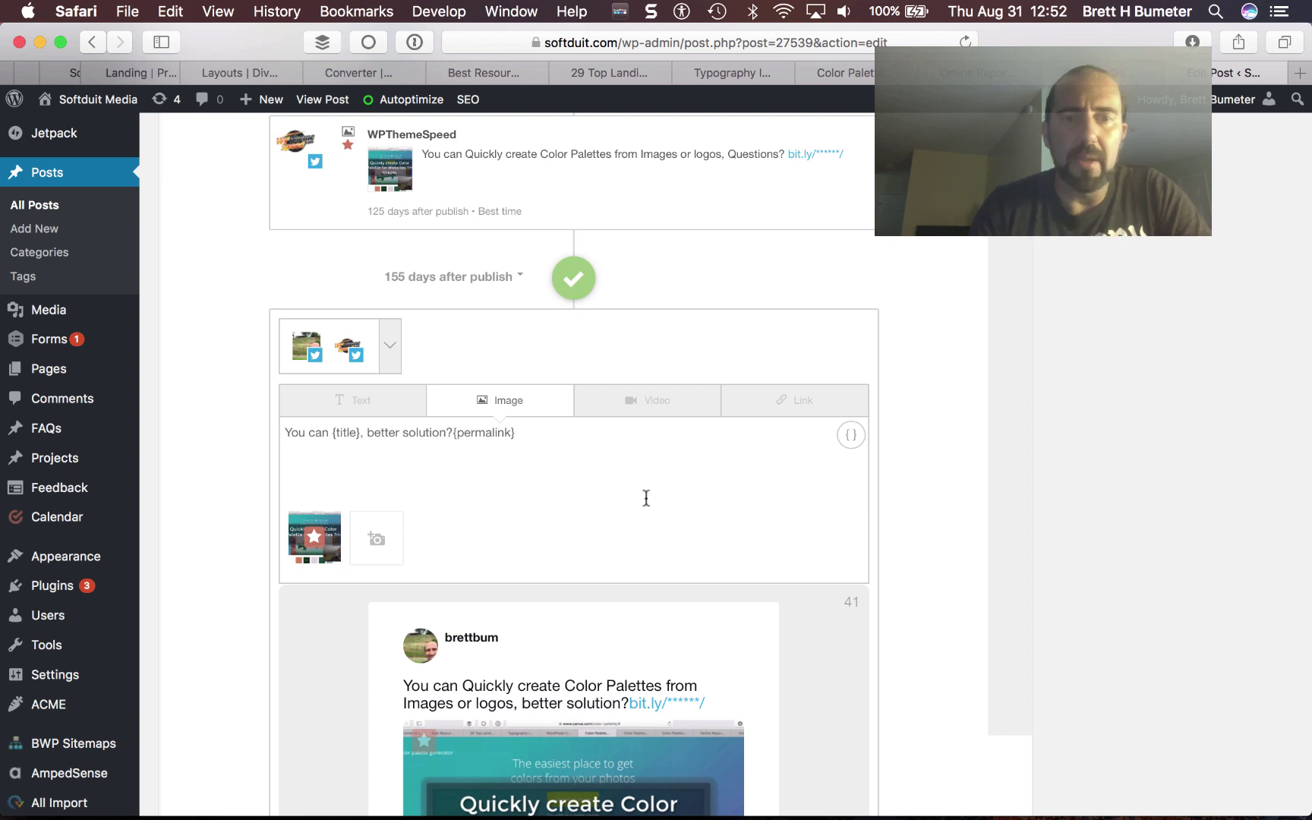
click(454, 434)
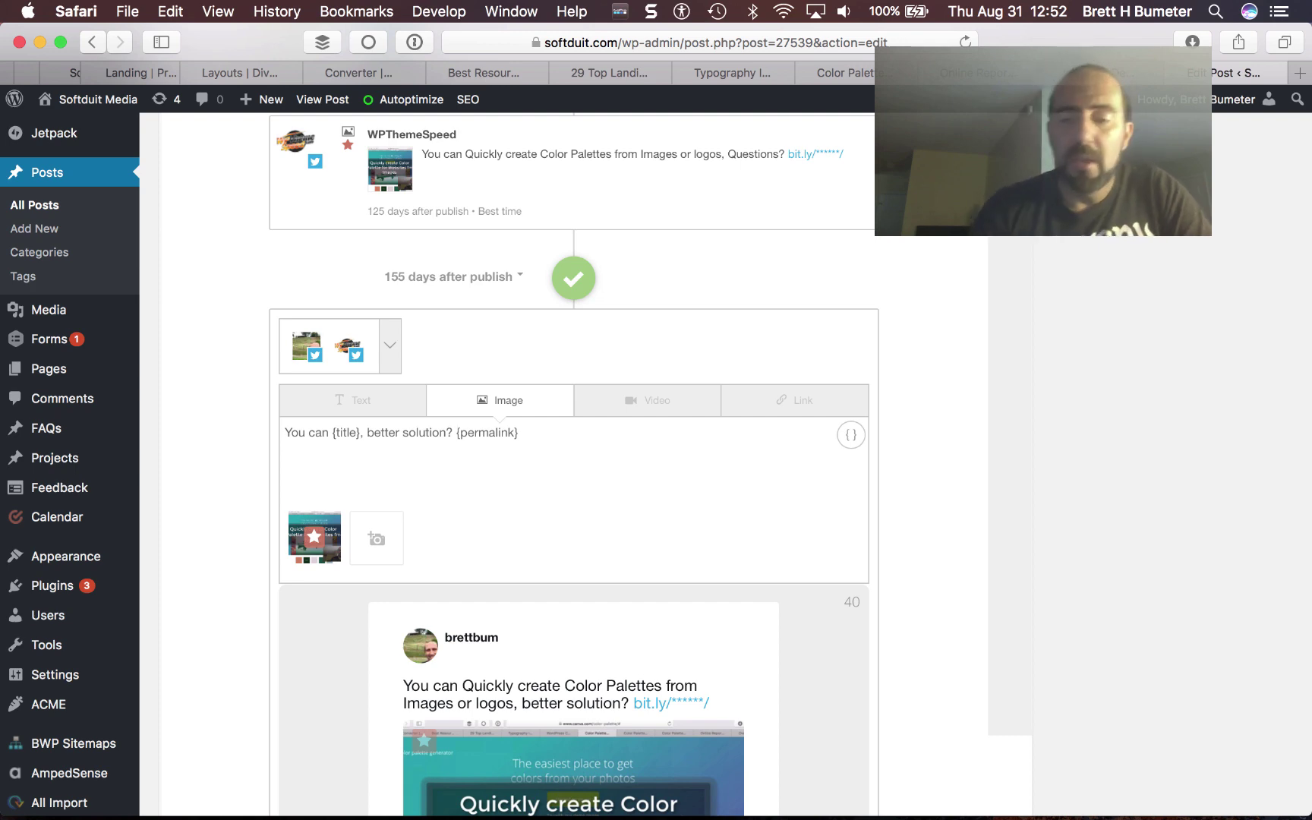
key(Return)
key(Return)
- Set the "You can {title}, better solution?" message's date to 185 days after publish and add it to the schedule
scroll(630, 475, down, 5)
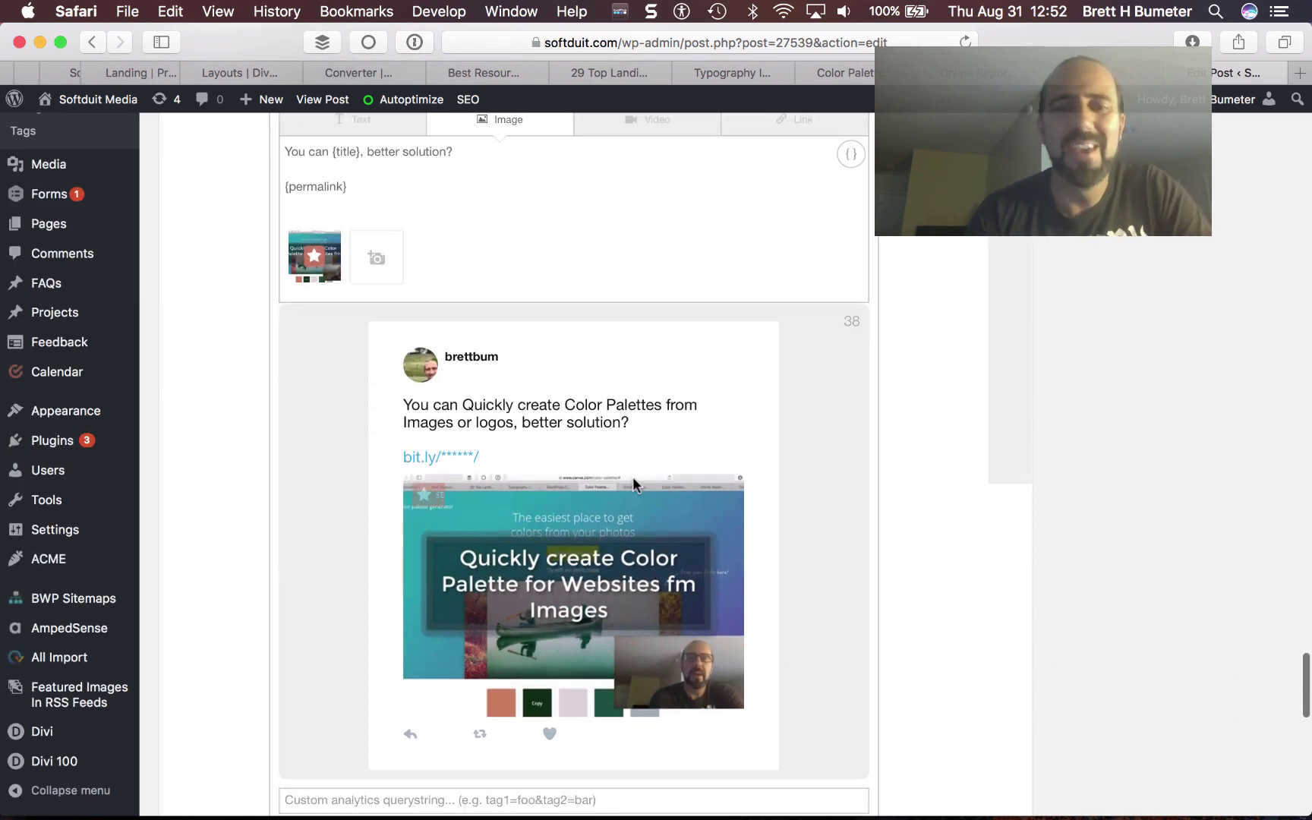
scroll(632, 467, down, 4)
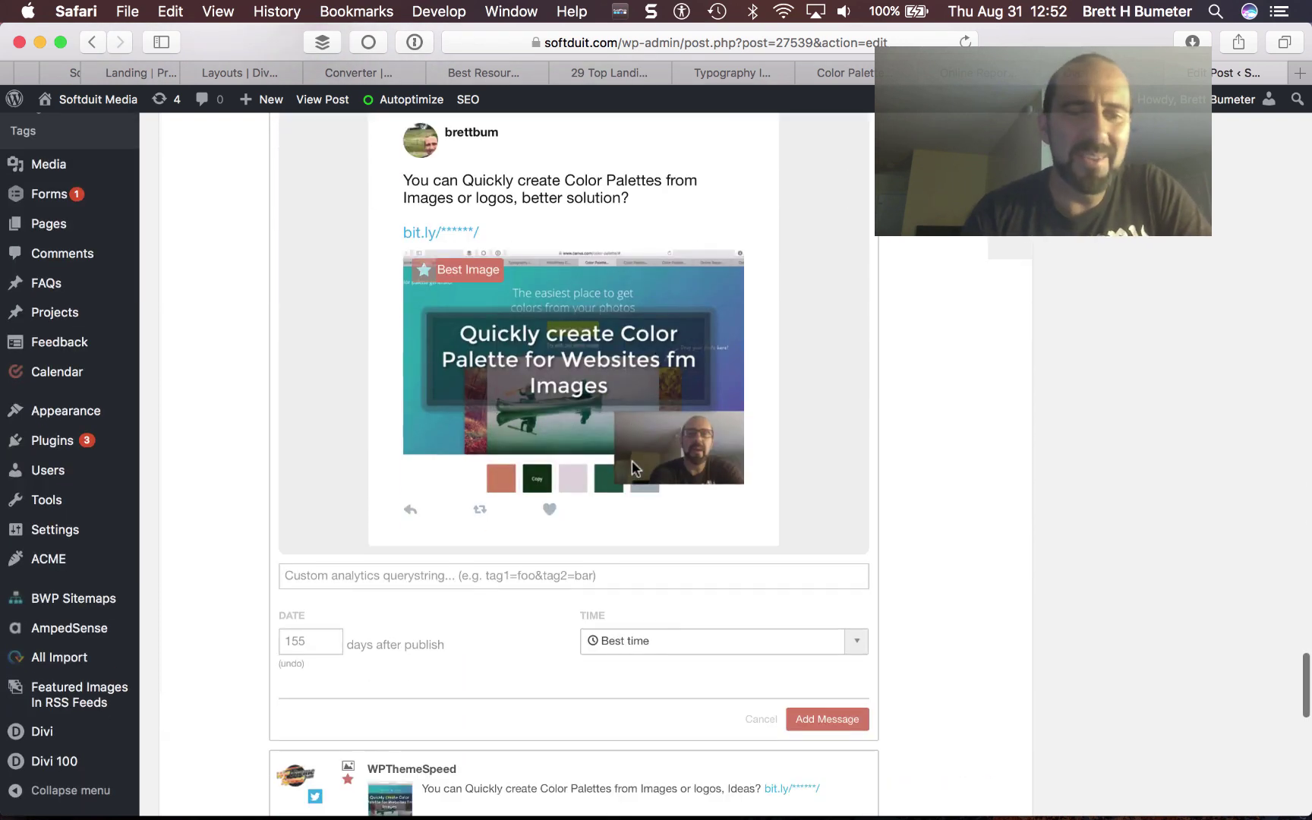
double_click(318, 634)
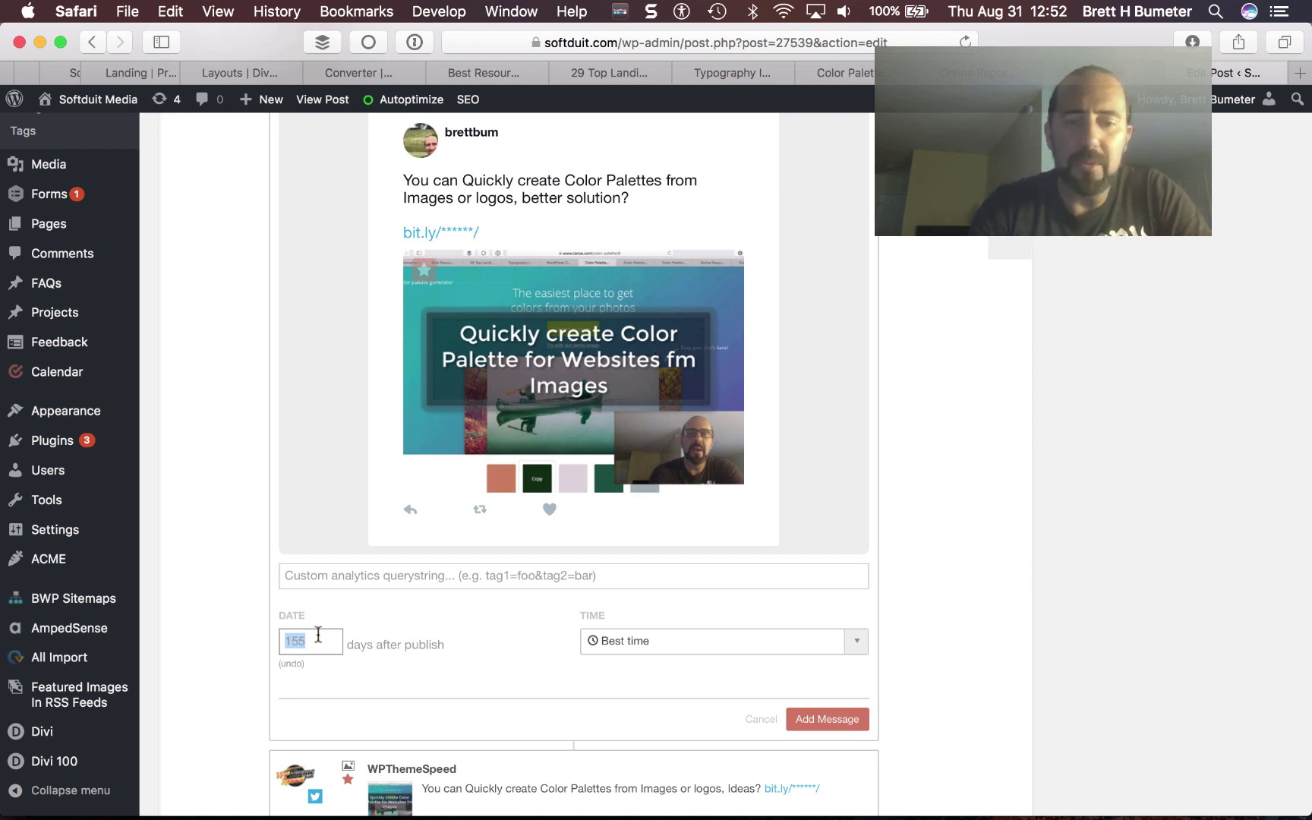
text(18)
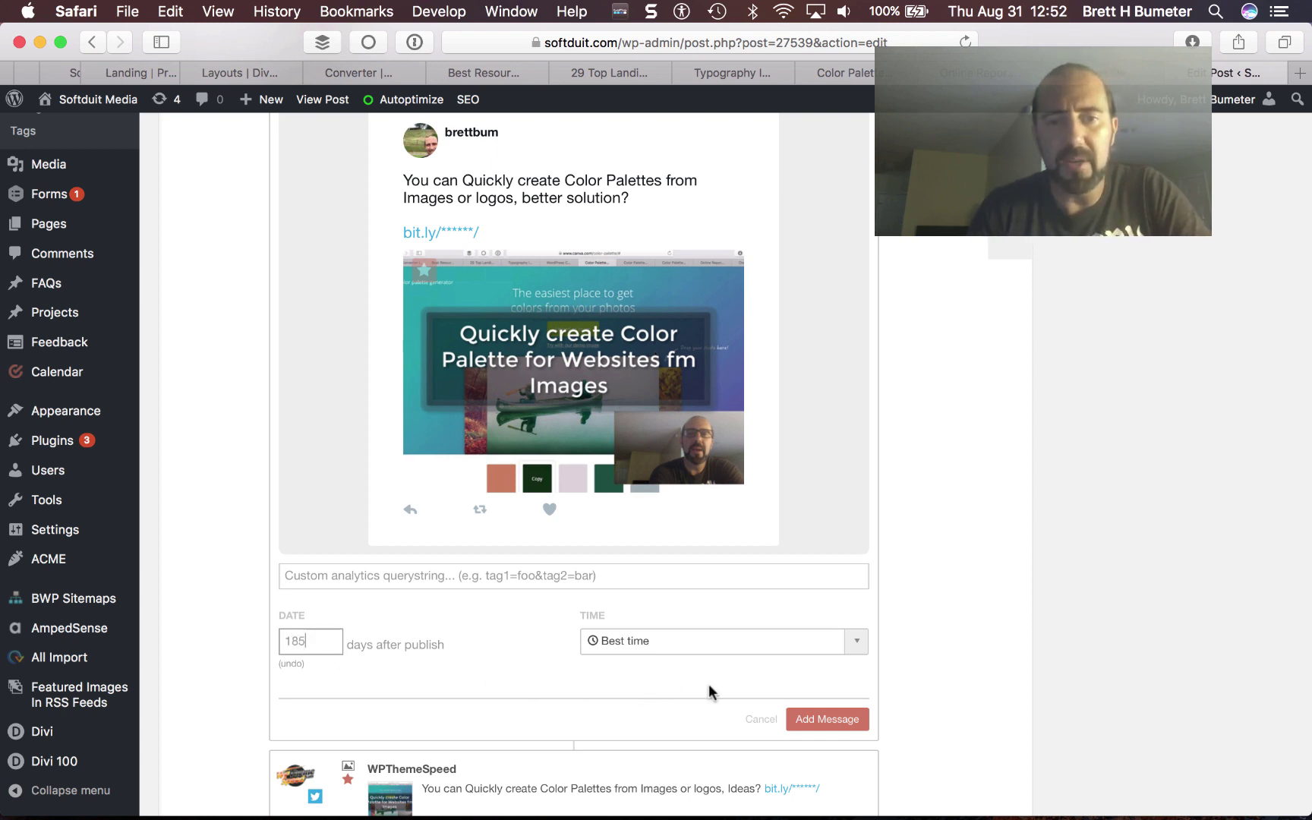
click(827, 719)
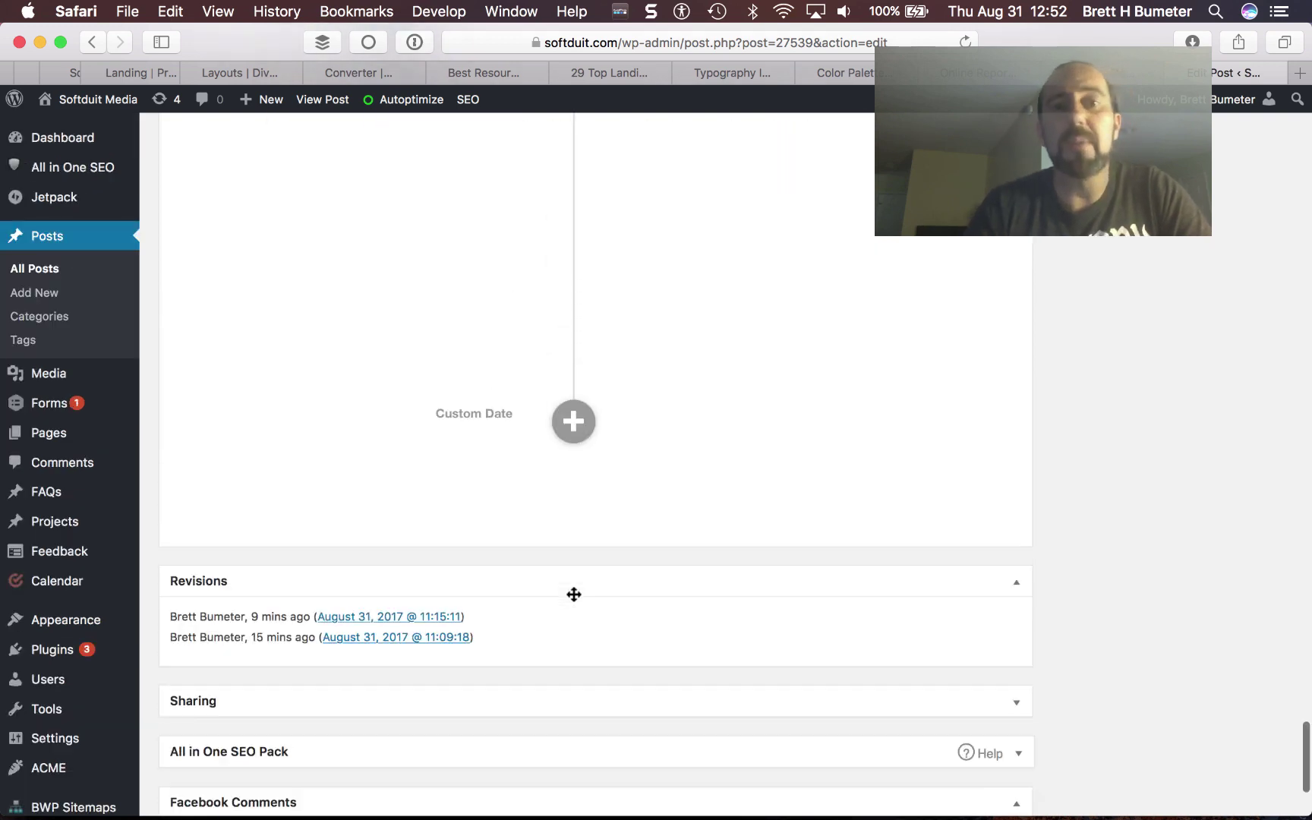
scroll(712, 409, up, 4)
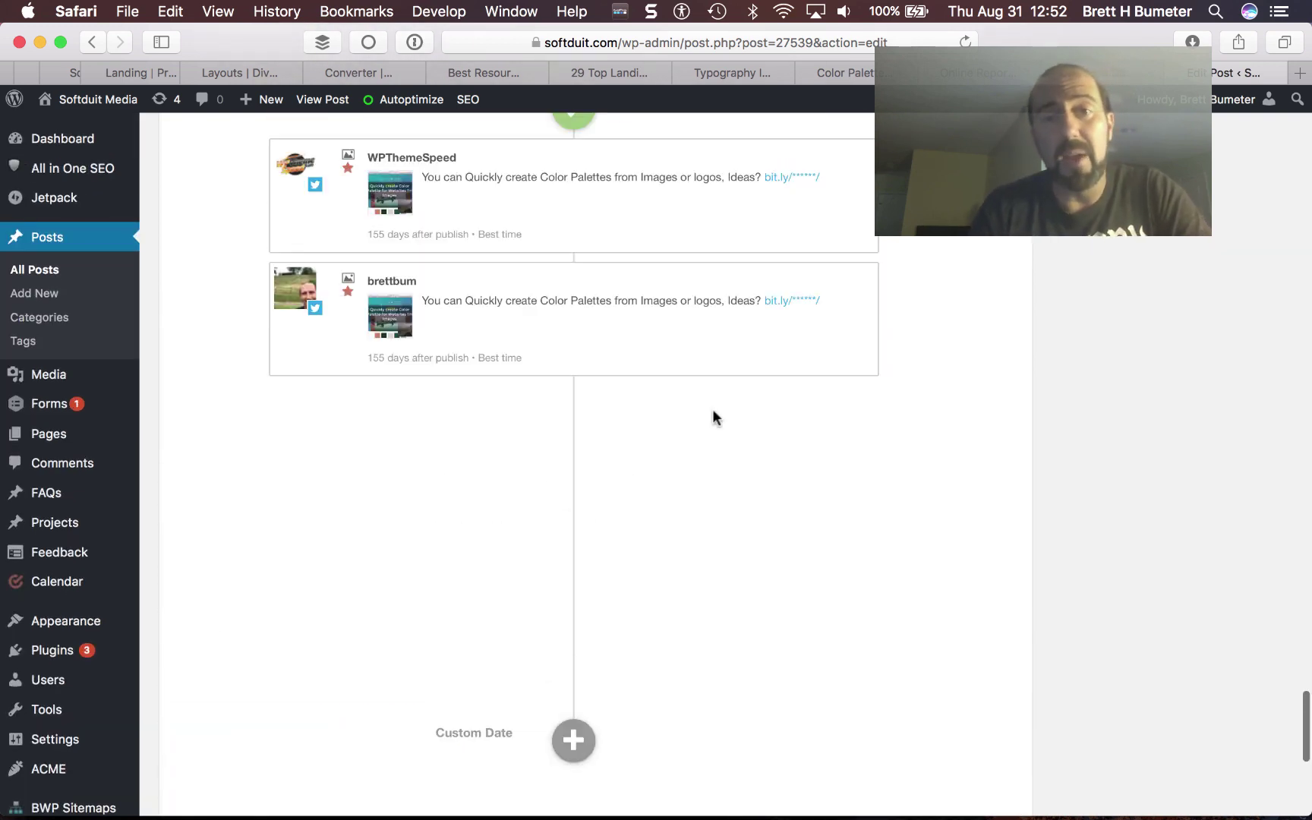
scroll(712, 417, down, 3)
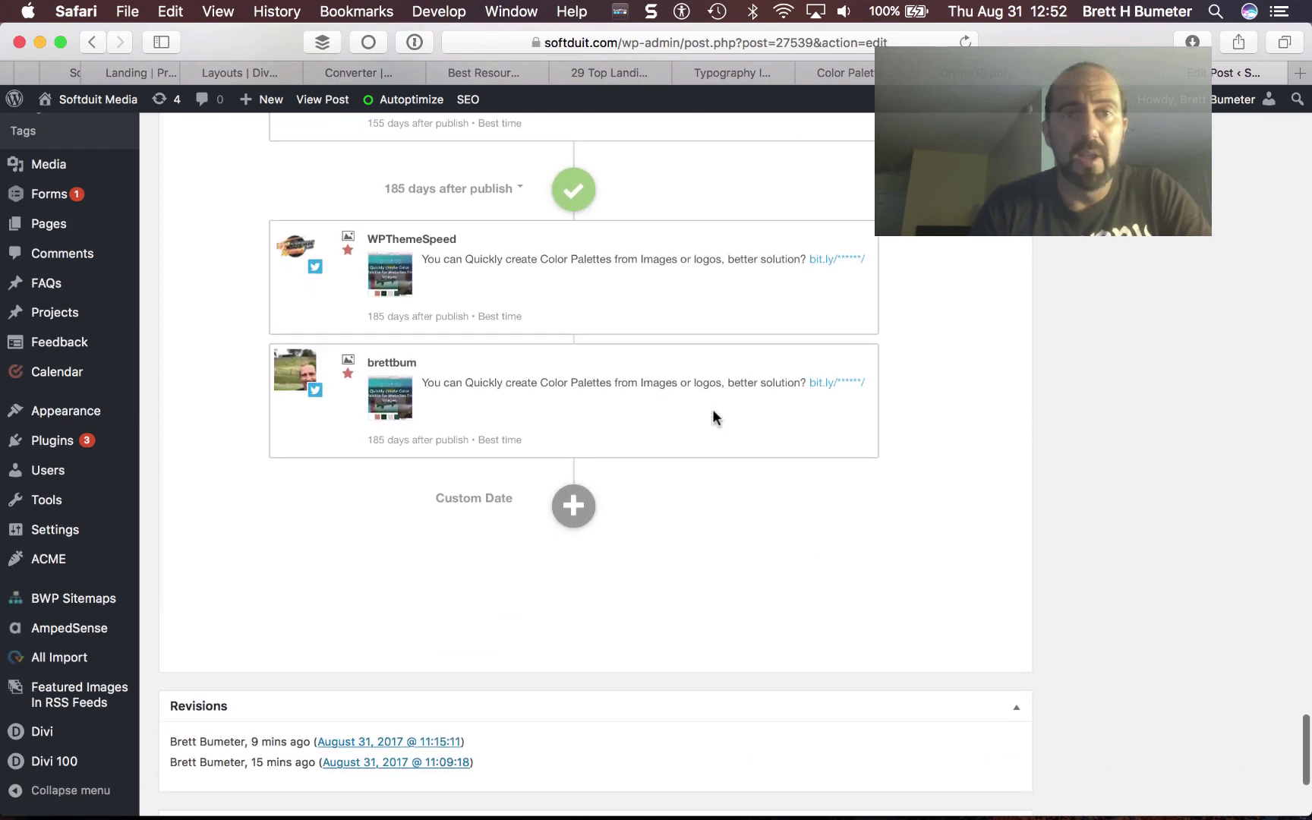
- Switch to the Example Phrases sheet in Chrome and copy the combined phrase in F20
key(super+Tab)
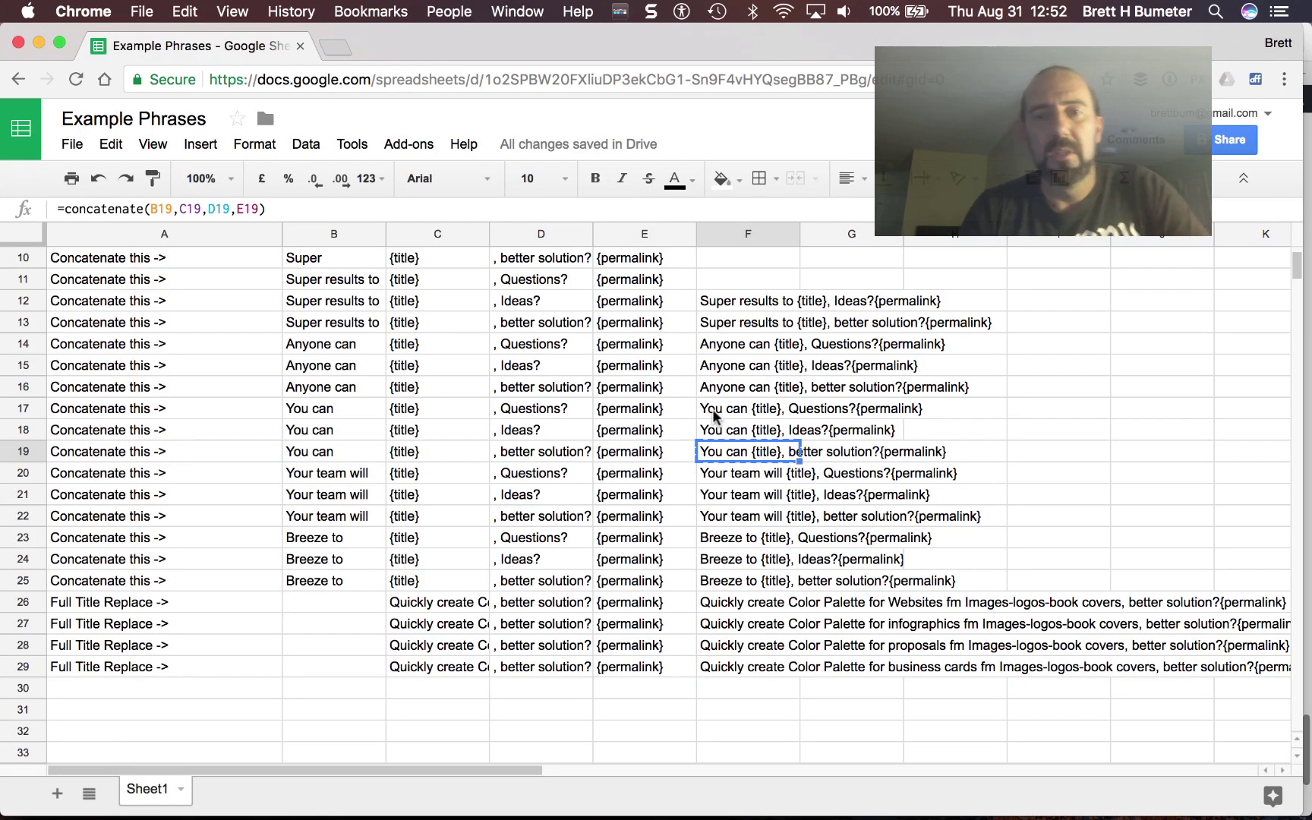
key(ctrl+c)
click(729, 472)
key(super+c)
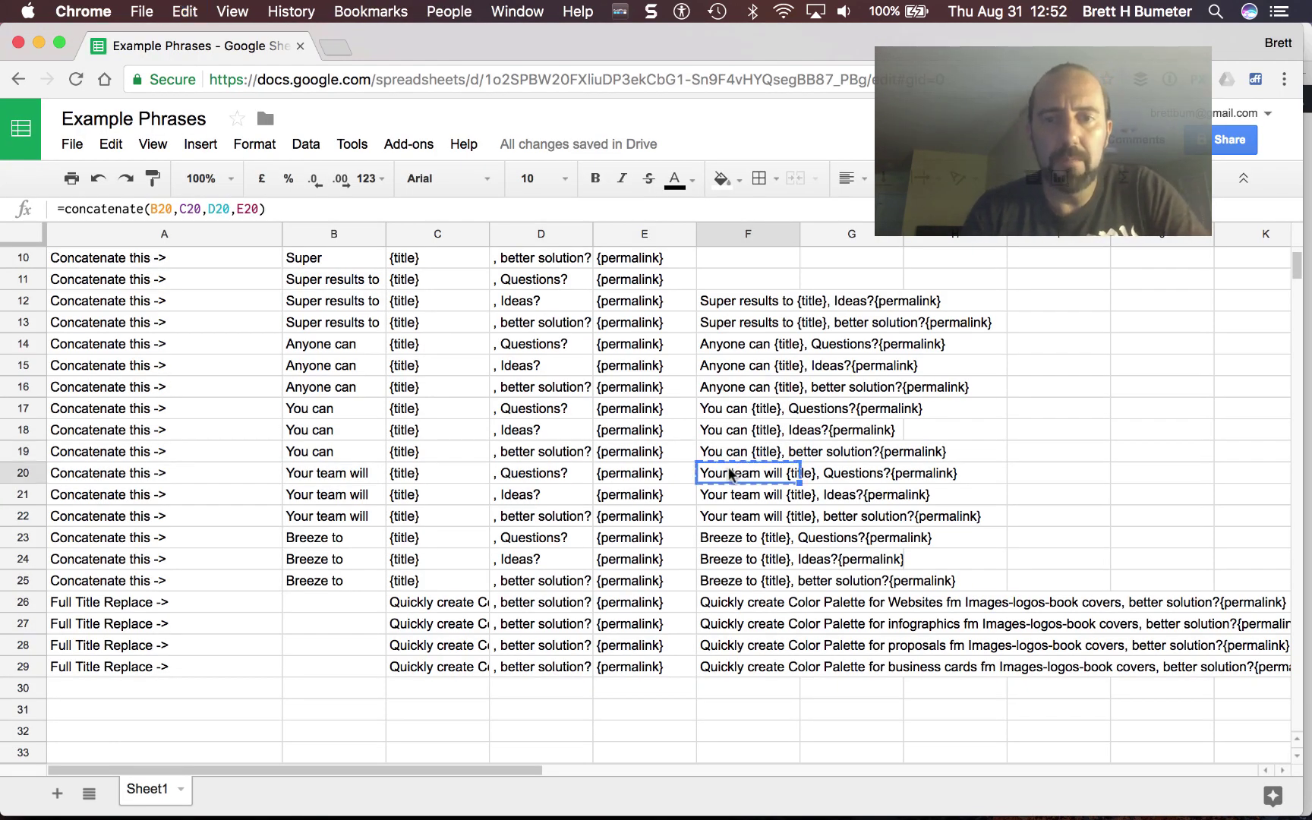
- Back in Safari, start another message in the 185 days after publish group and select both Twitter profiles for it
key(super+Tab)
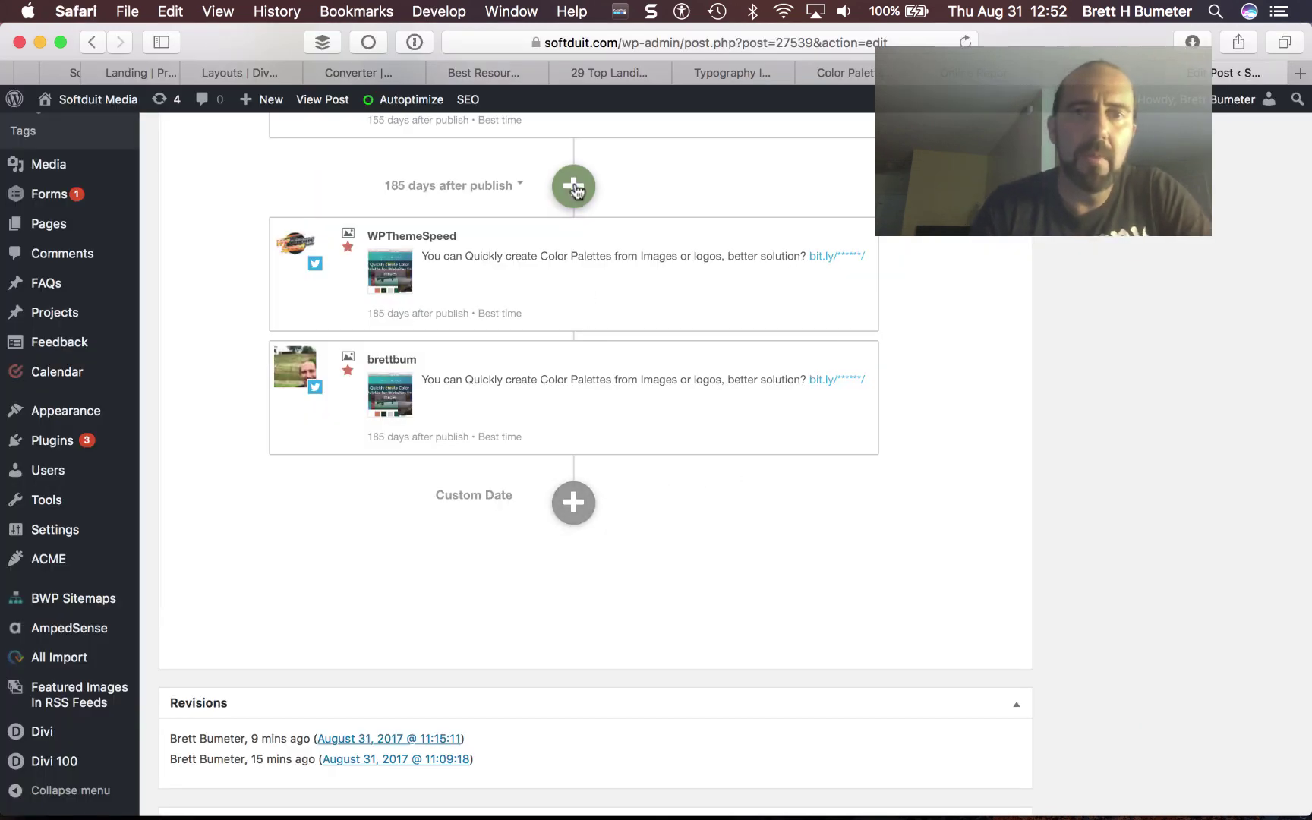
click(575, 188)
click(472, 259)
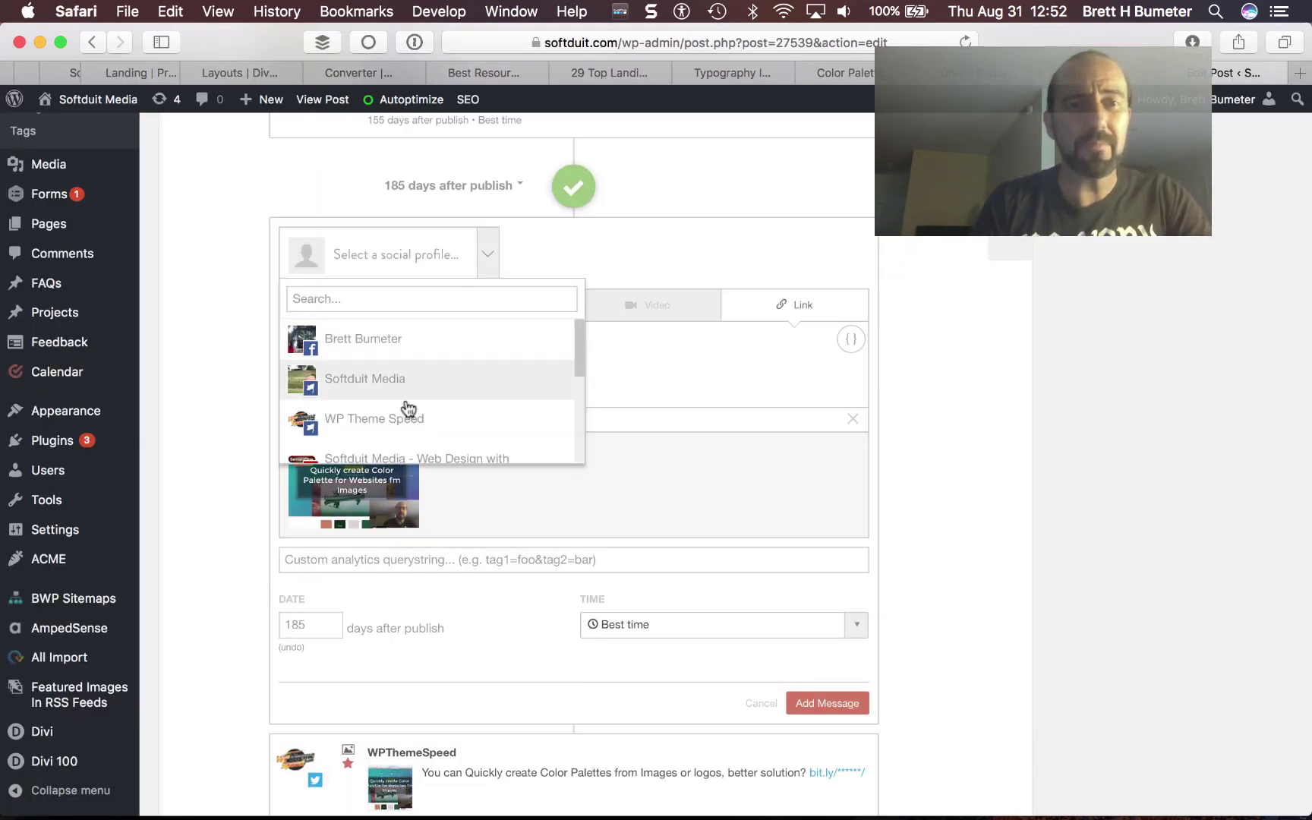
scroll(408, 410, down, 3)
click(368, 400)
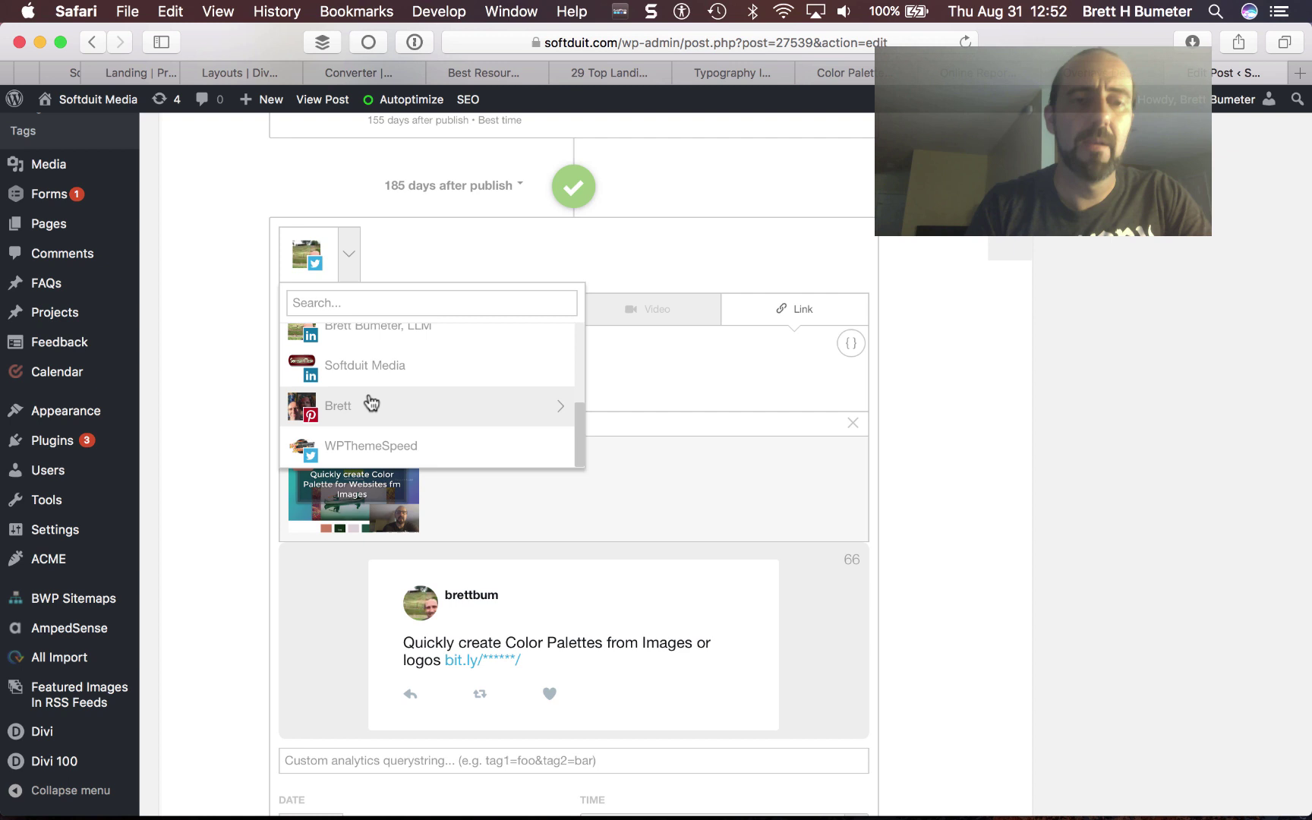
click(396, 447)
click(697, 287)
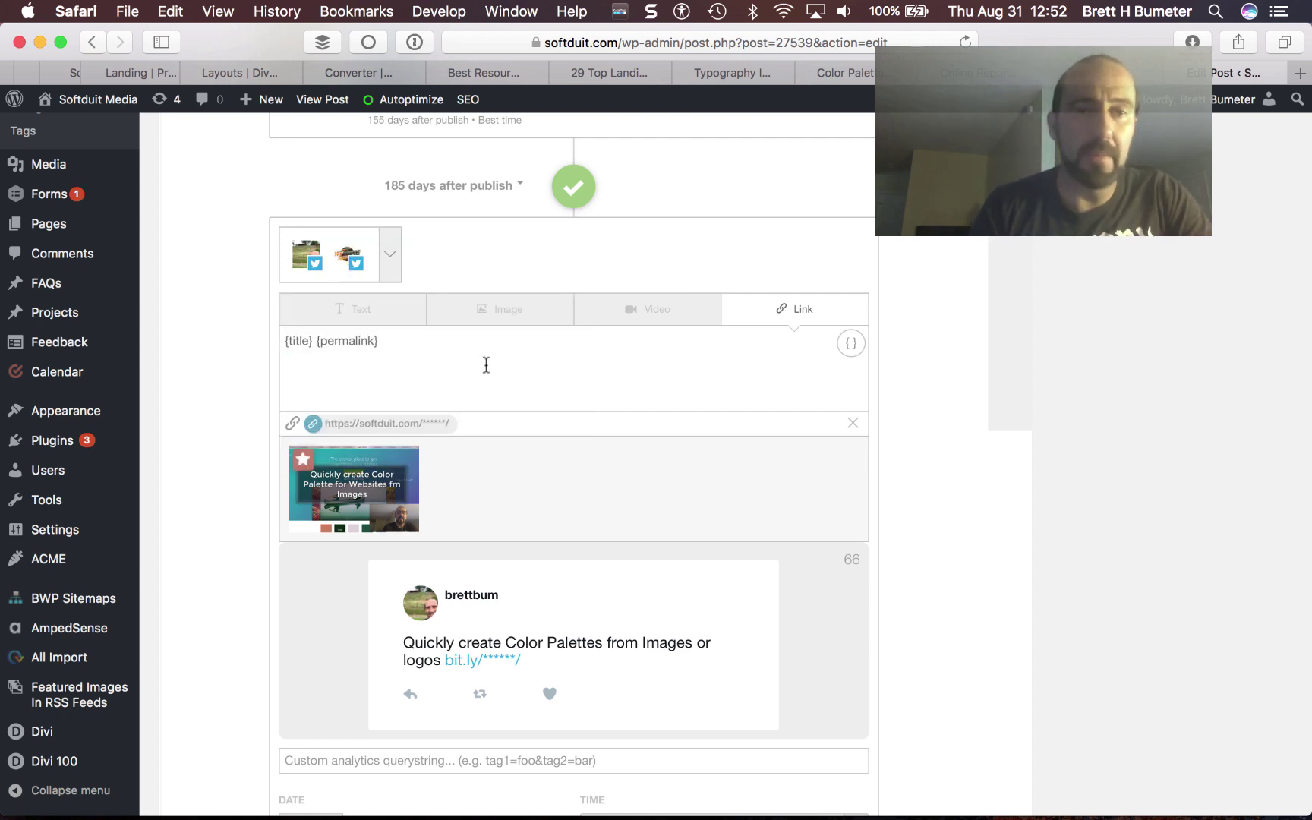
- Make it an Image message reading "Your team will {title}, Questions? {permalink}", with a space before the permalink
click(498, 309)
triple_click(463, 349)
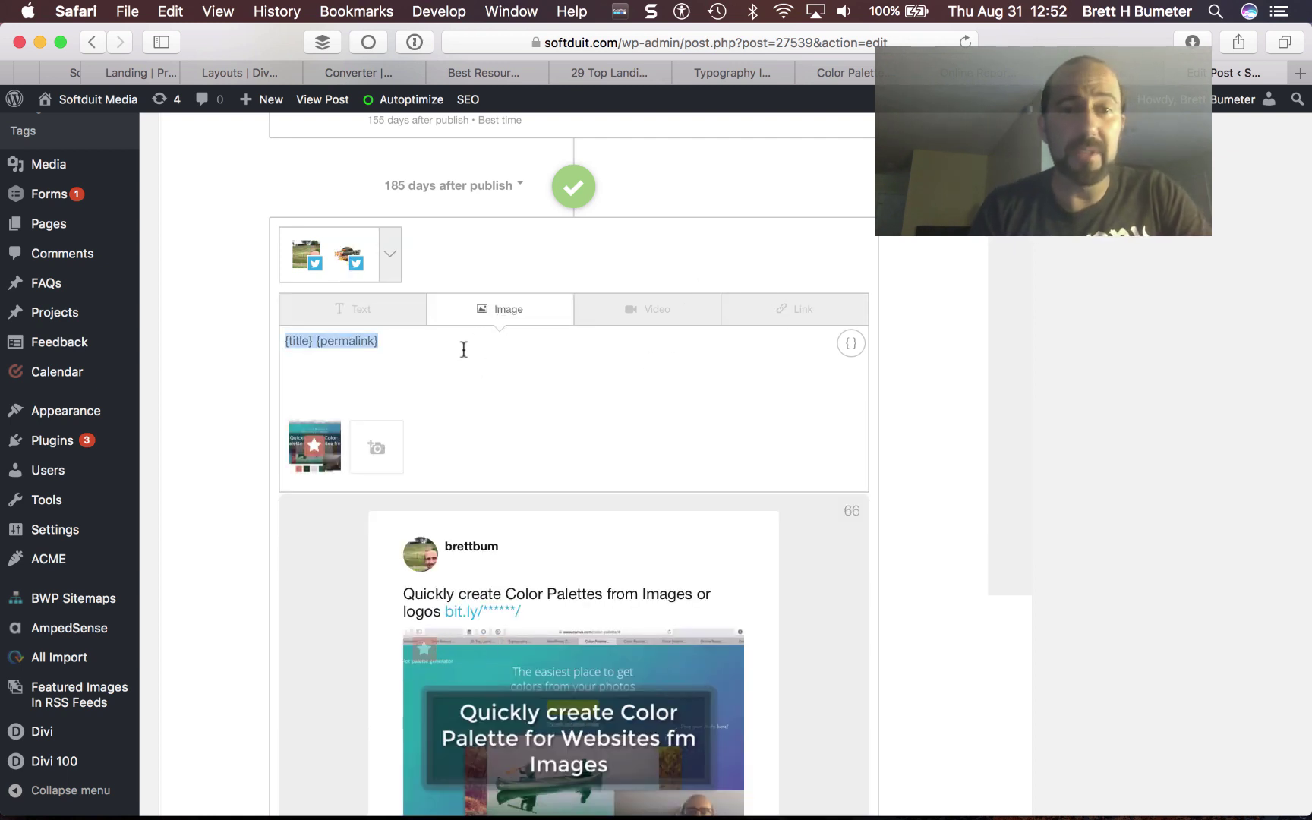
key(super+v)
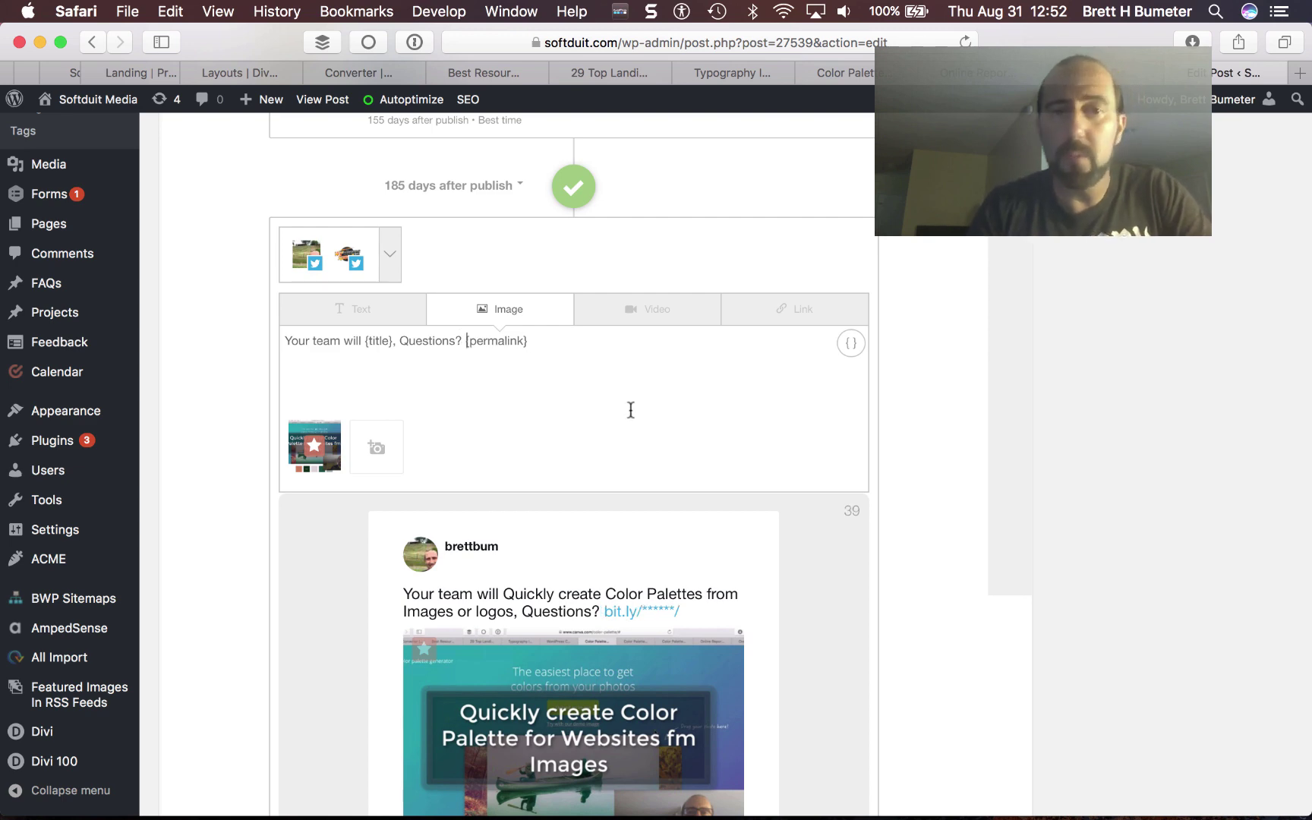
- Set the "Your team will {title}, Questions?" message's date to 215 days after publish and add it to the schedule
scroll(630, 410, down, 10)
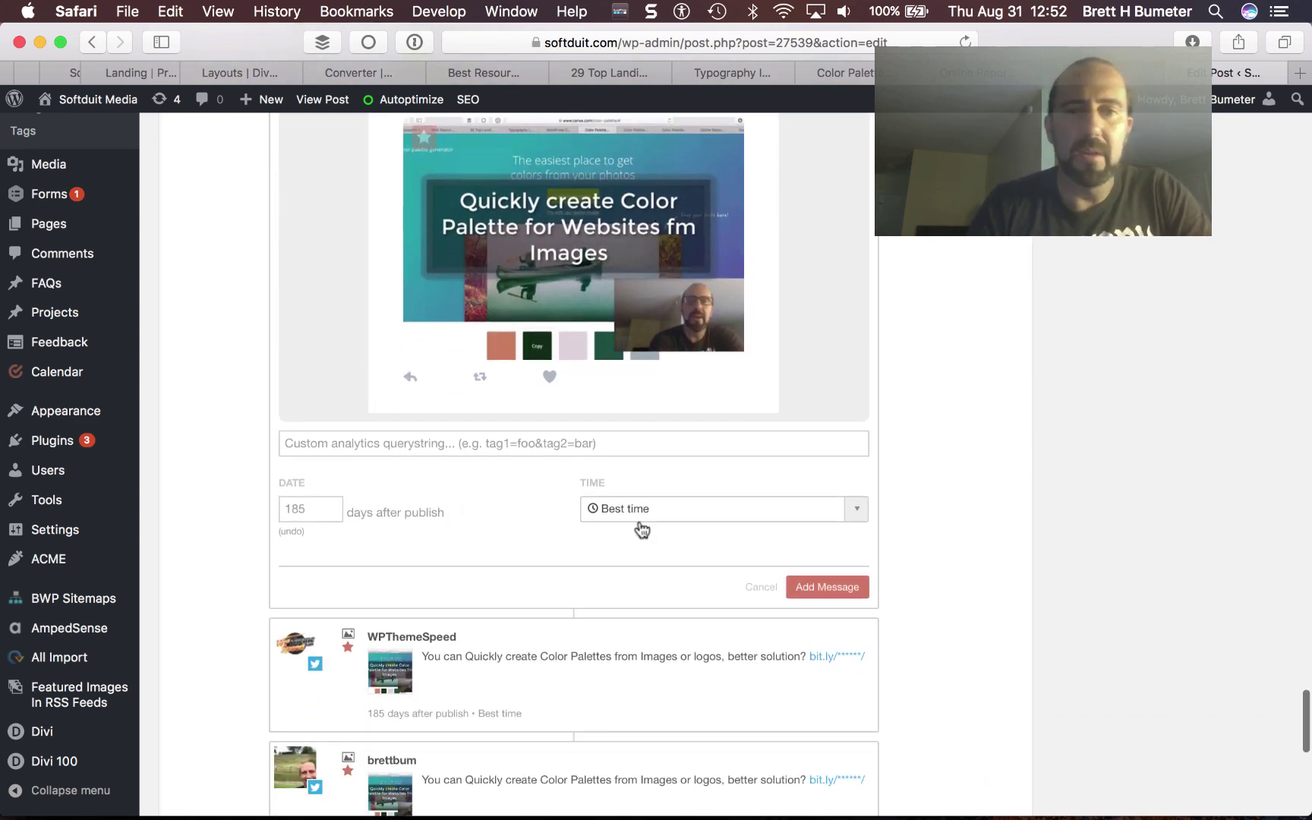
double_click(324, 501)
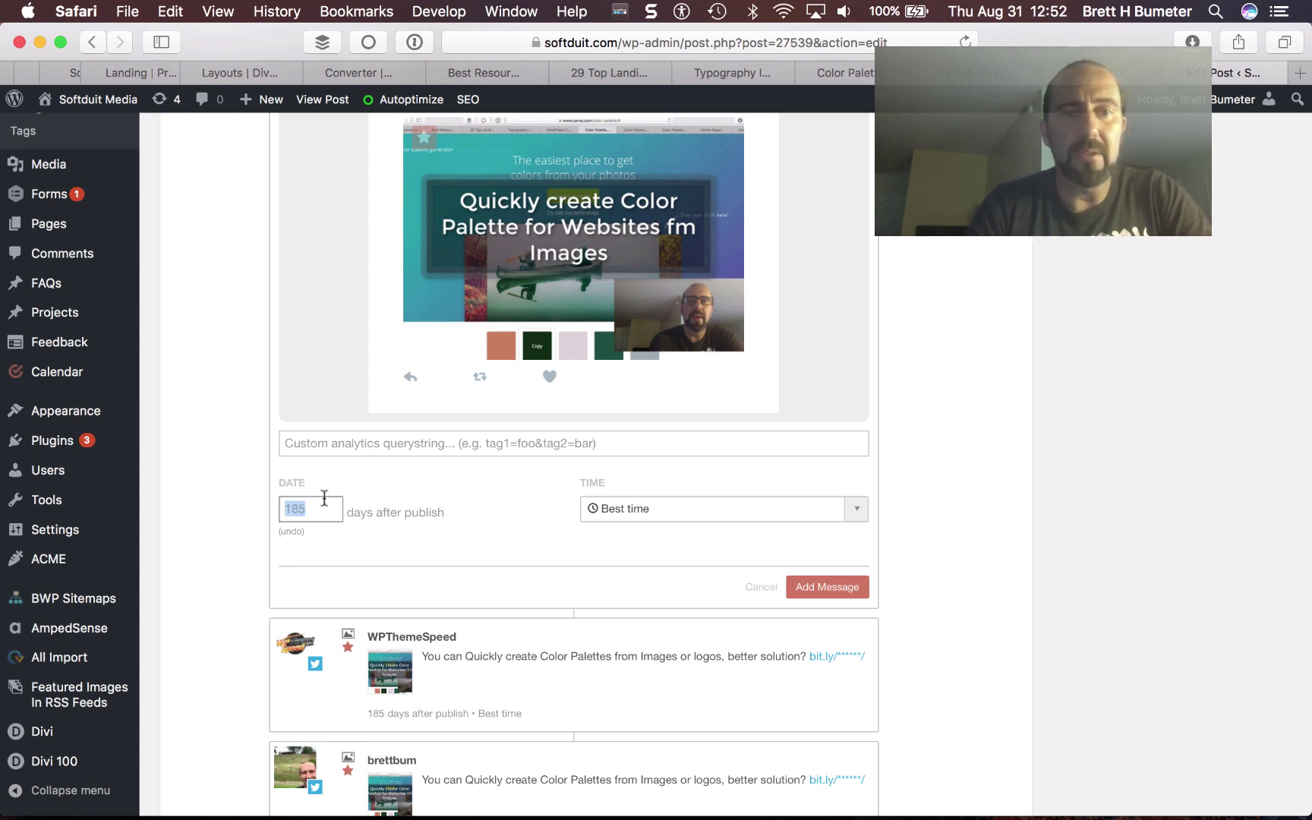
text(2)
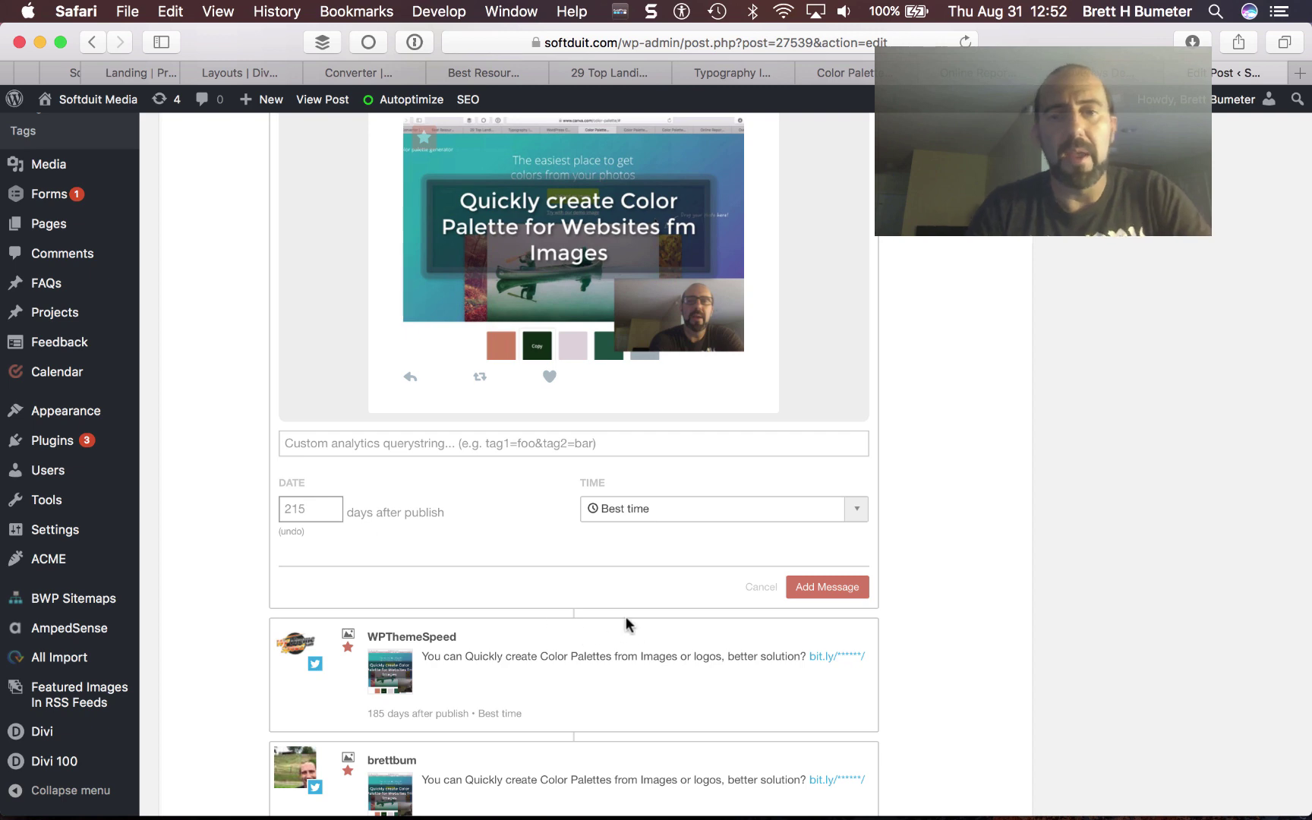
click(833, 589)
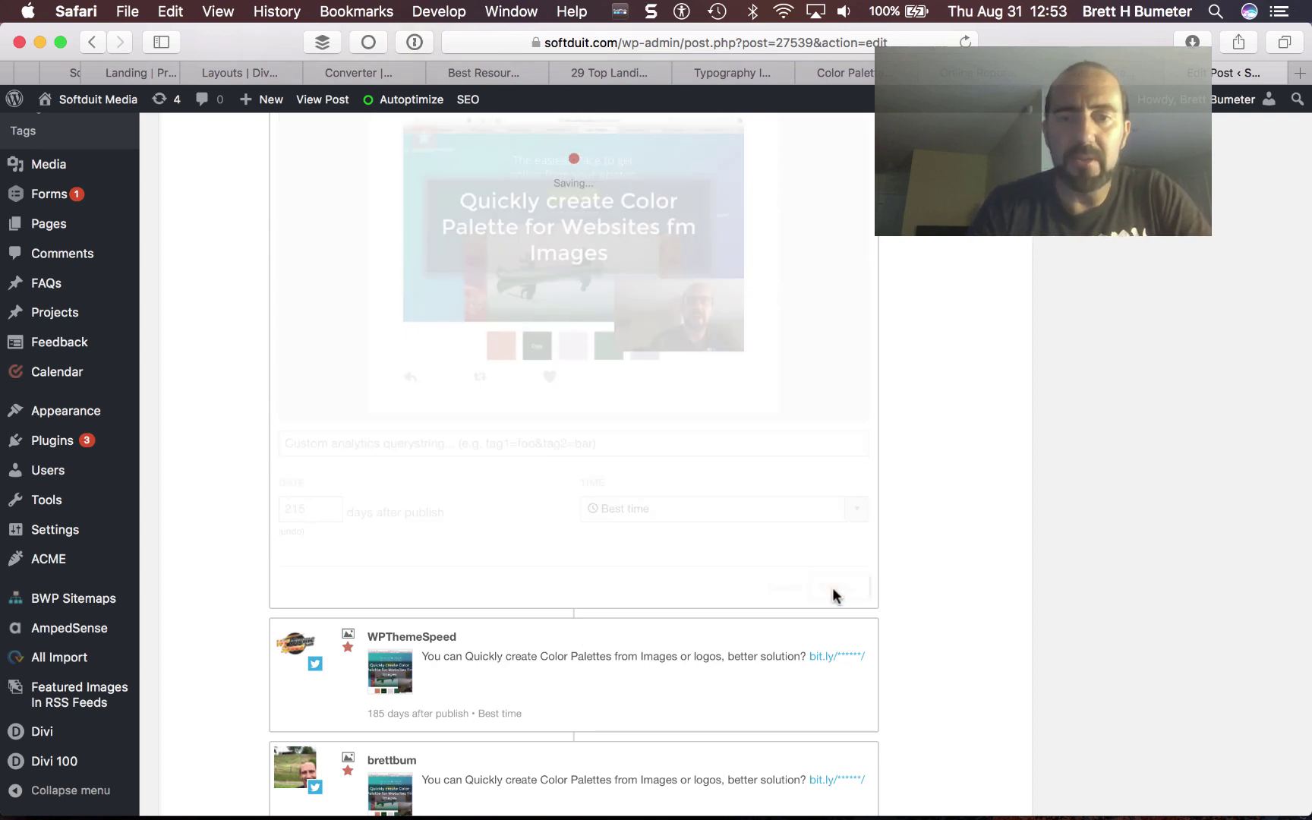
scroll(789, 532, up, 3)
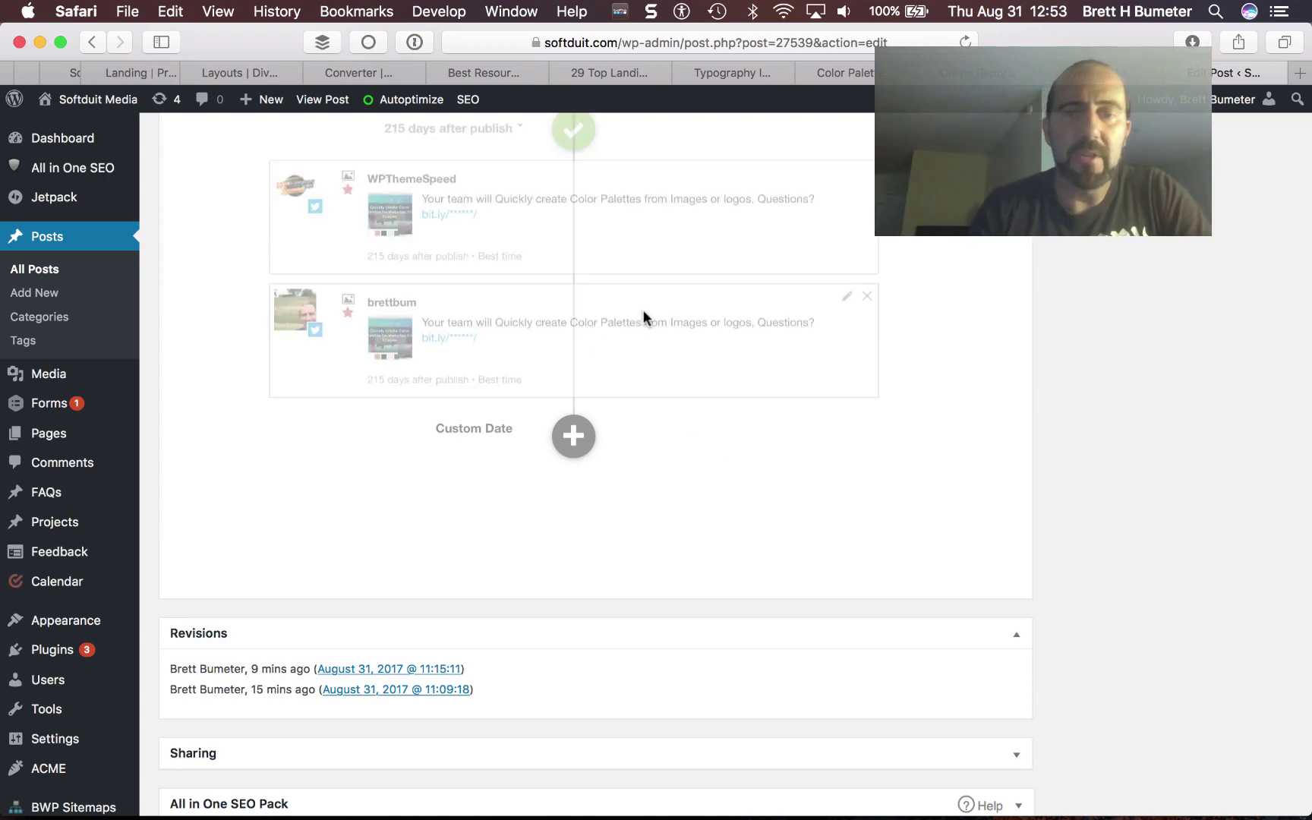
scroll(643, 309, up, 3)
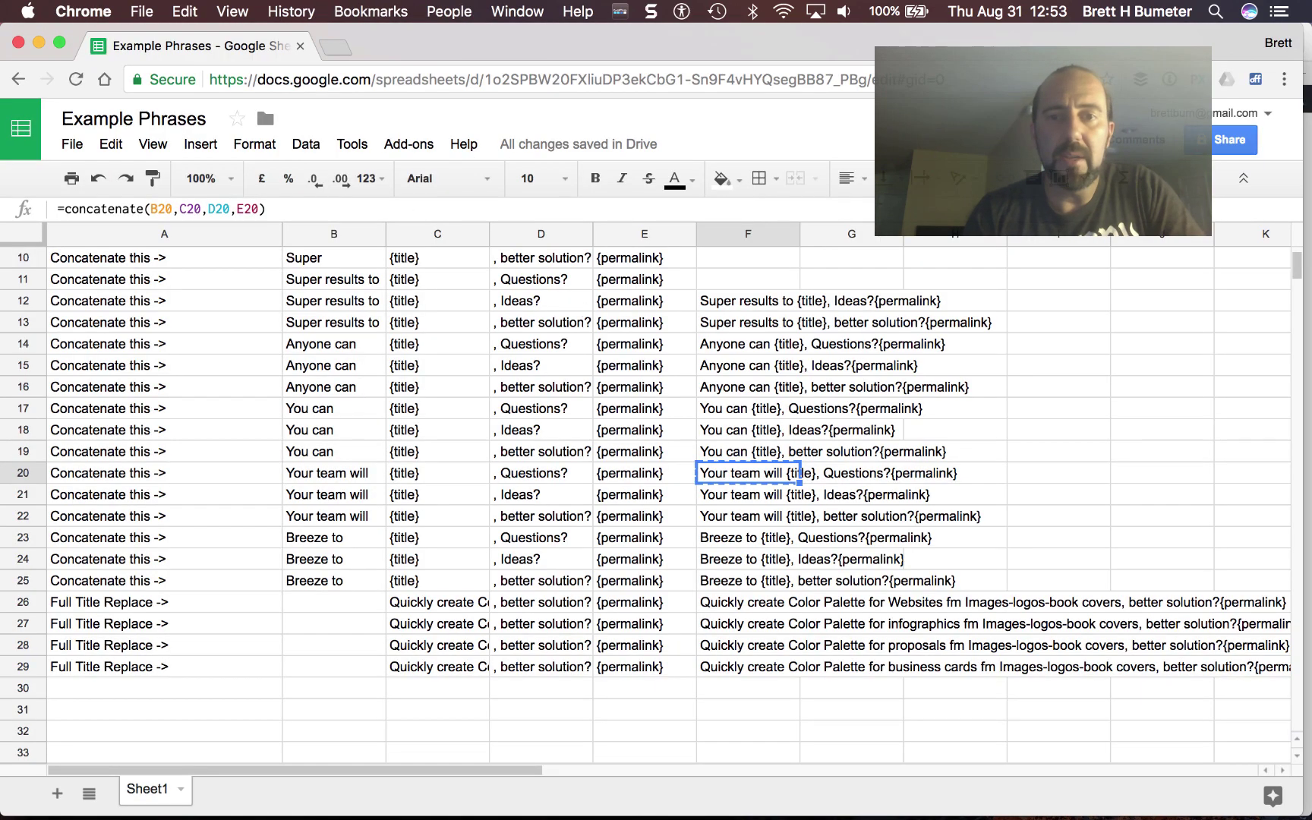
- Copy the combined phrase in F21 of the Example Phrases sheet in Chrome and return to the post in Safari
key(Down)
key(super+c)
key(super+Tab)
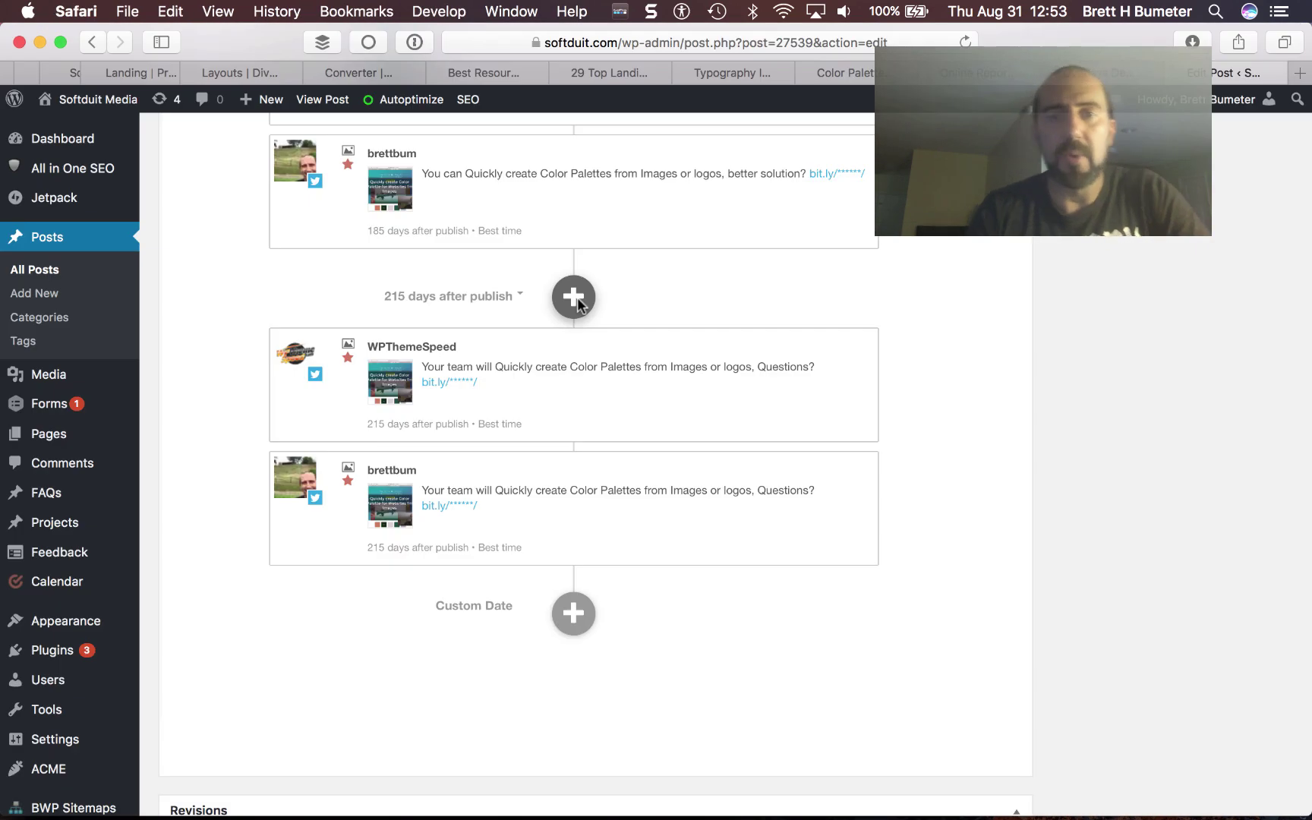
- Start another message in the 215 days after publish group and select both Twitter profiles for it
click(573, 301)
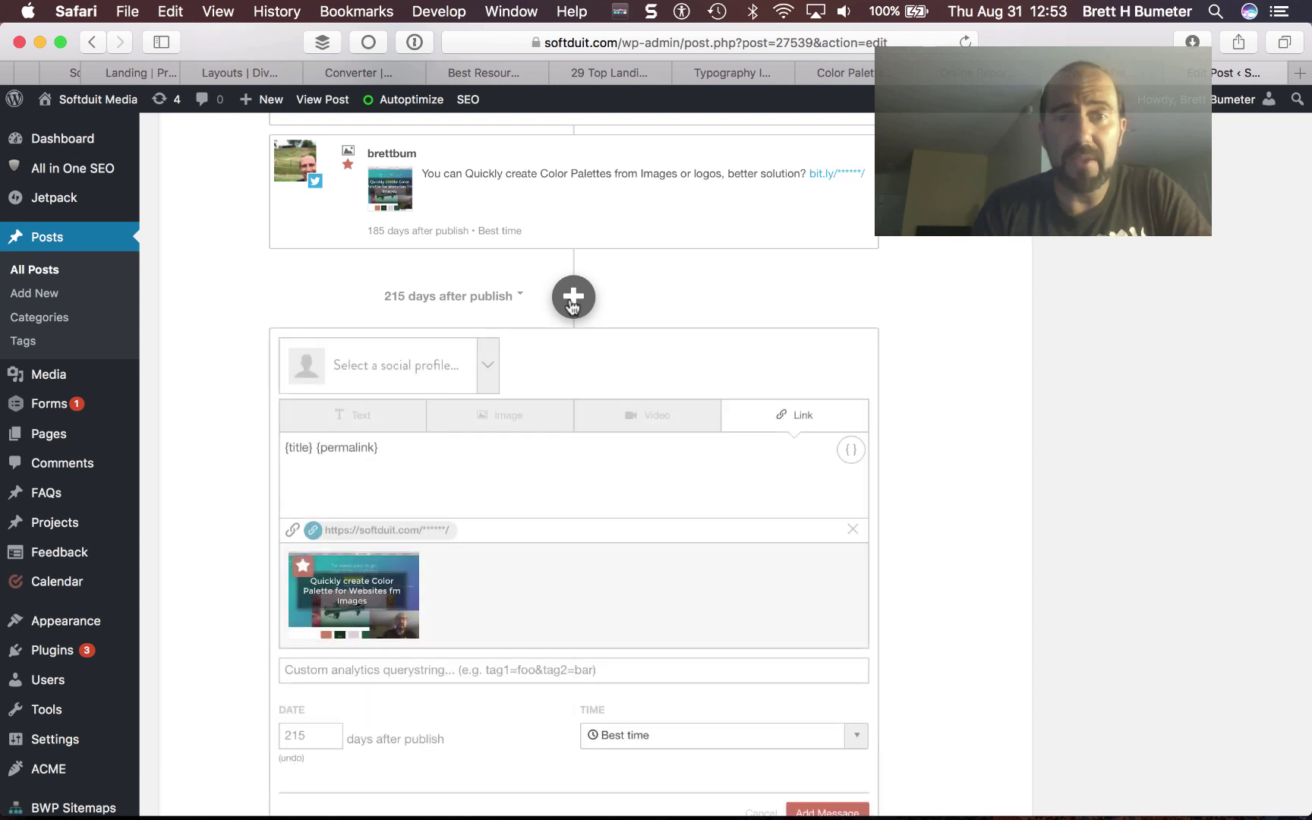
click(489, 367)
scroll(445, 509, down, 5)
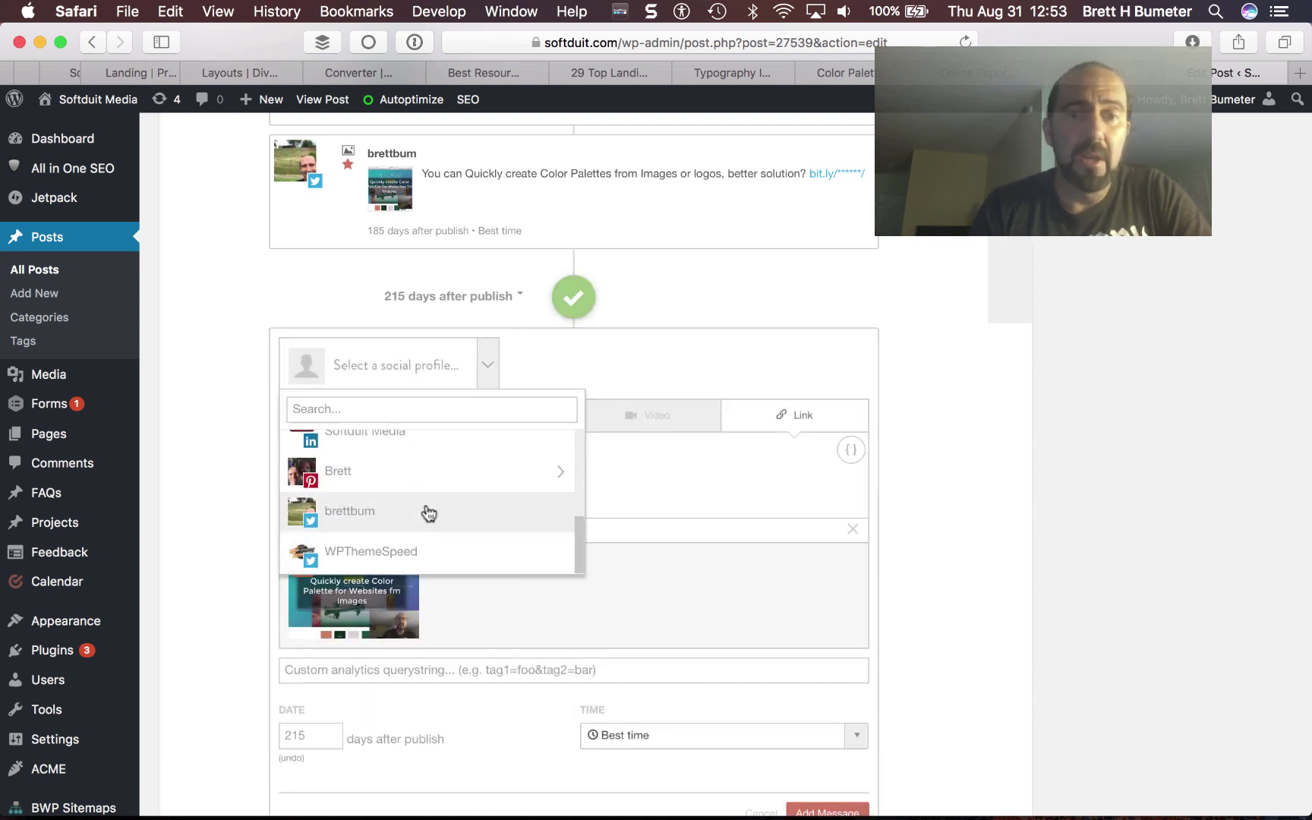
click(381, 521)
click(390, 552)
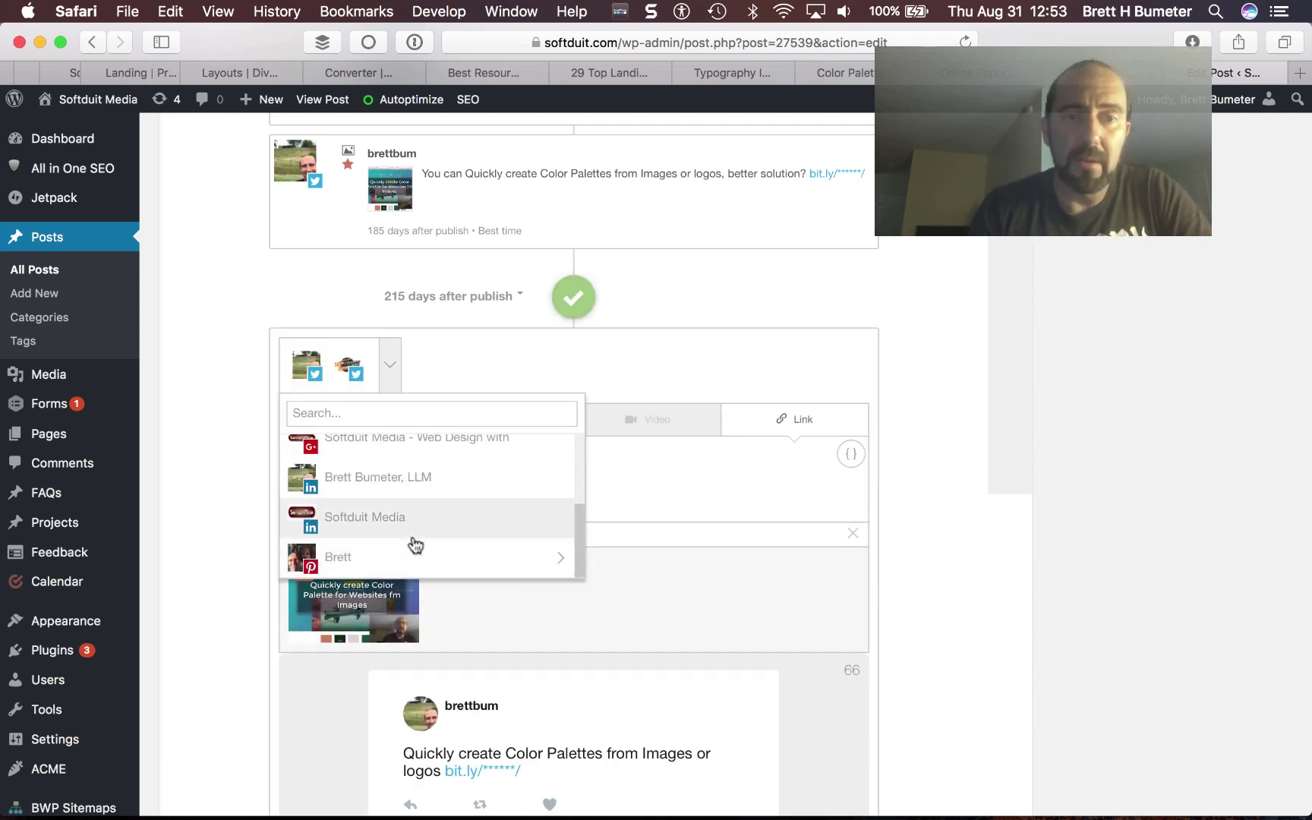
click(670, 474)
- Make it an Image message and replace its text with "Your team will {title}, Ideas?{permalink}"
click(516, 425)
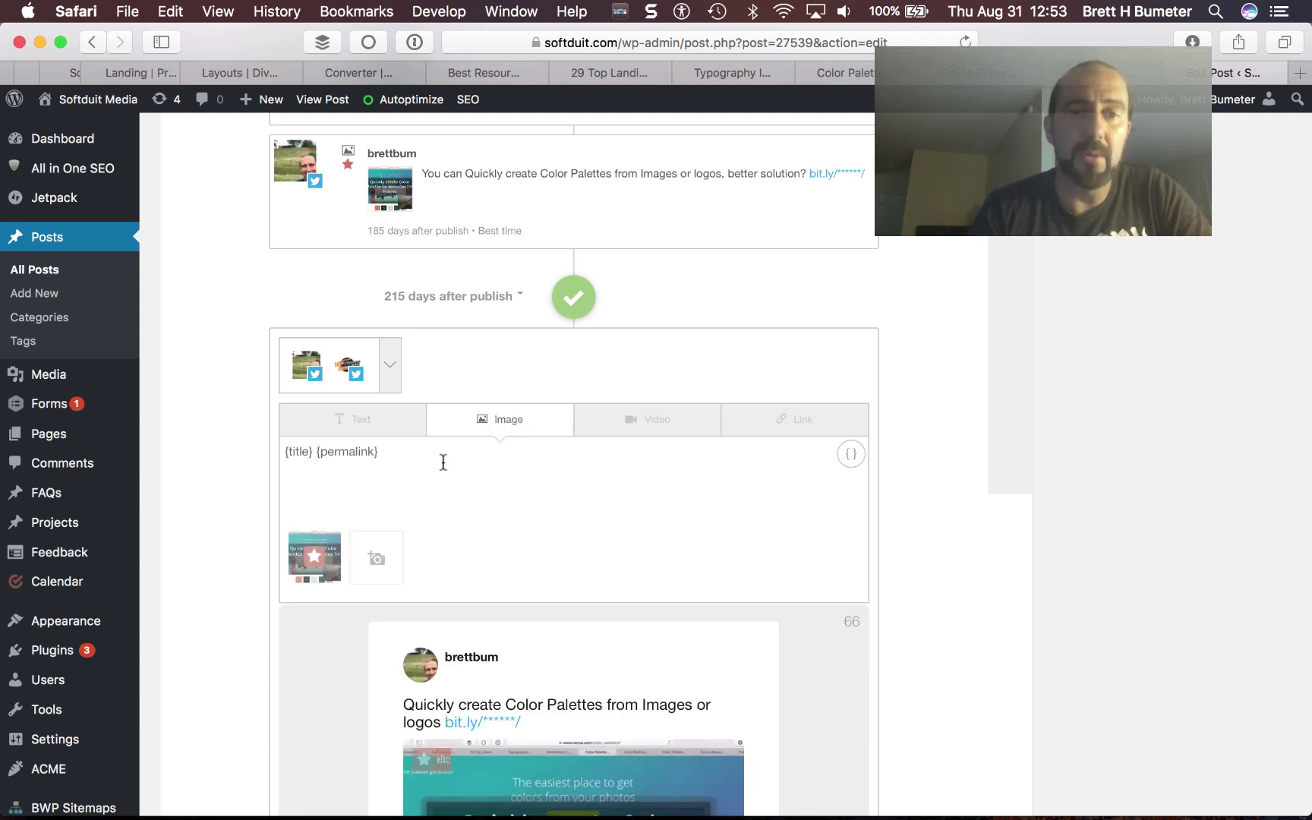
triple_click(430, 455)
key(super+v)
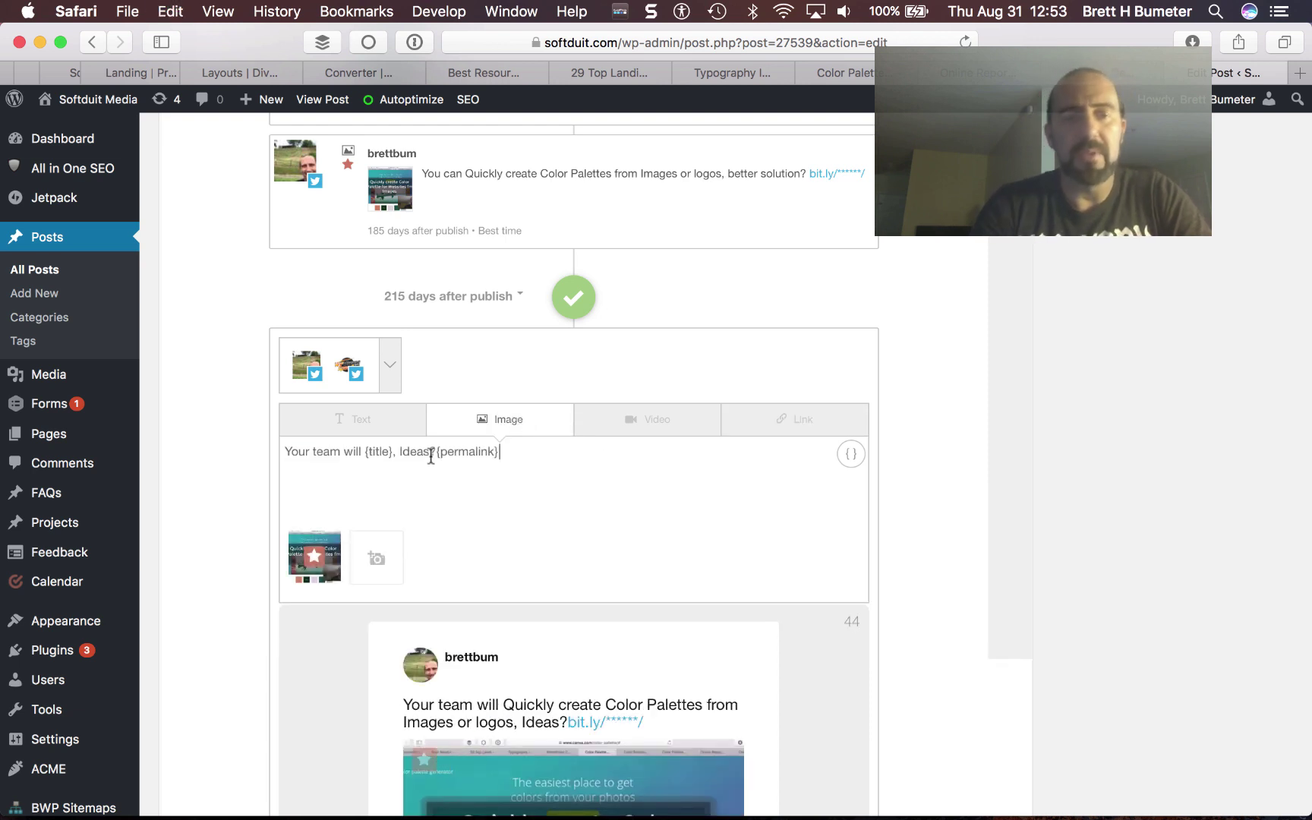
- Set the "Your team will {title}, Ideas?" message's date to 246 days after publish and add it to the schedule
scroll(907, 530, down, 10)
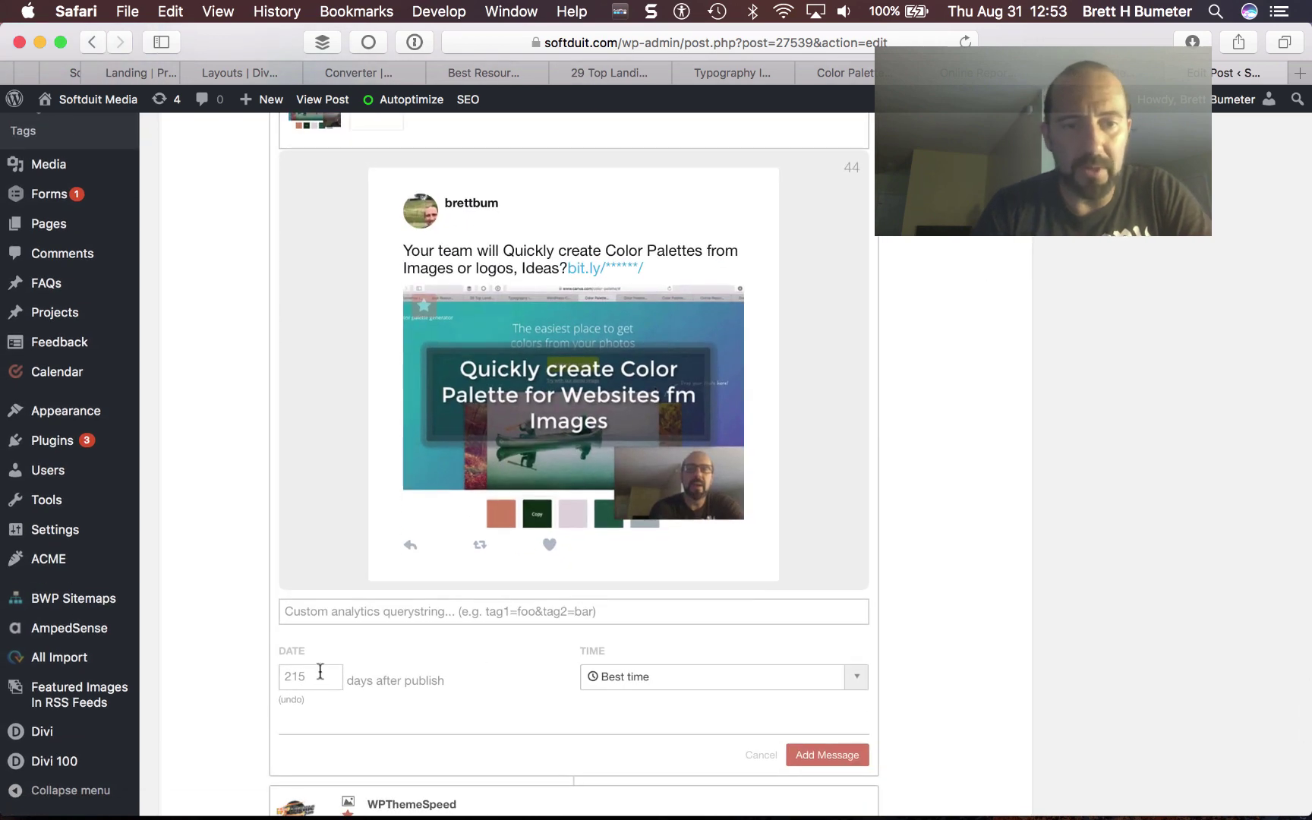
click(320, 671)
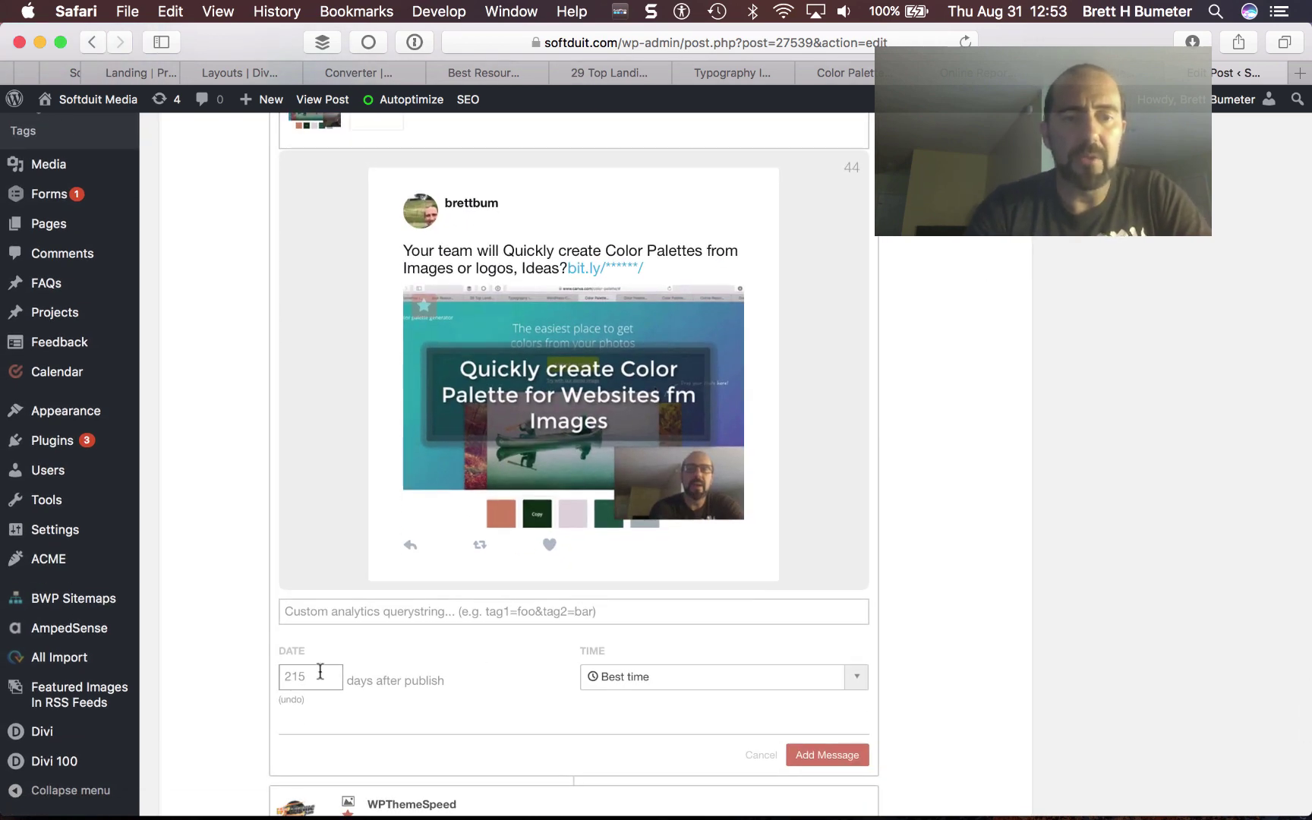
key(BackSpace)
key(BackSpace)
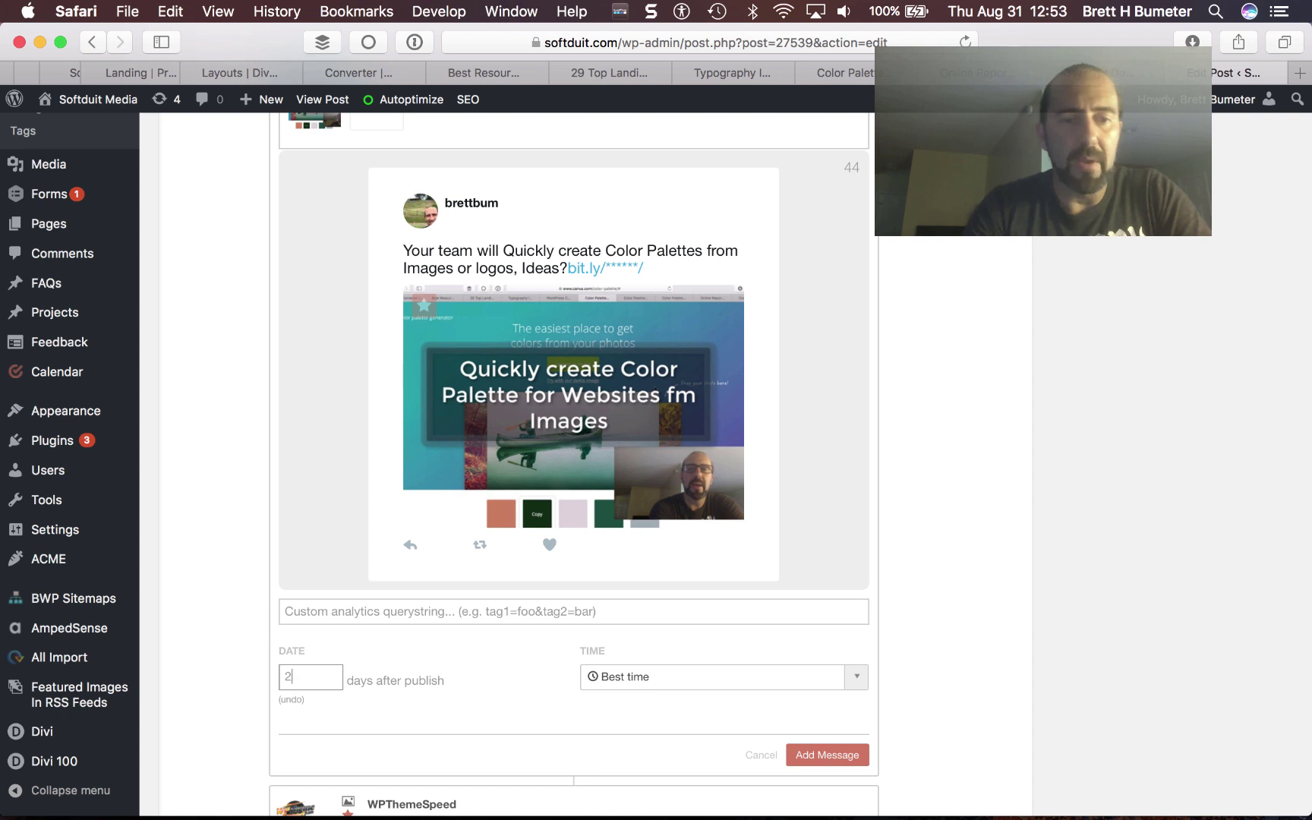
text(3)
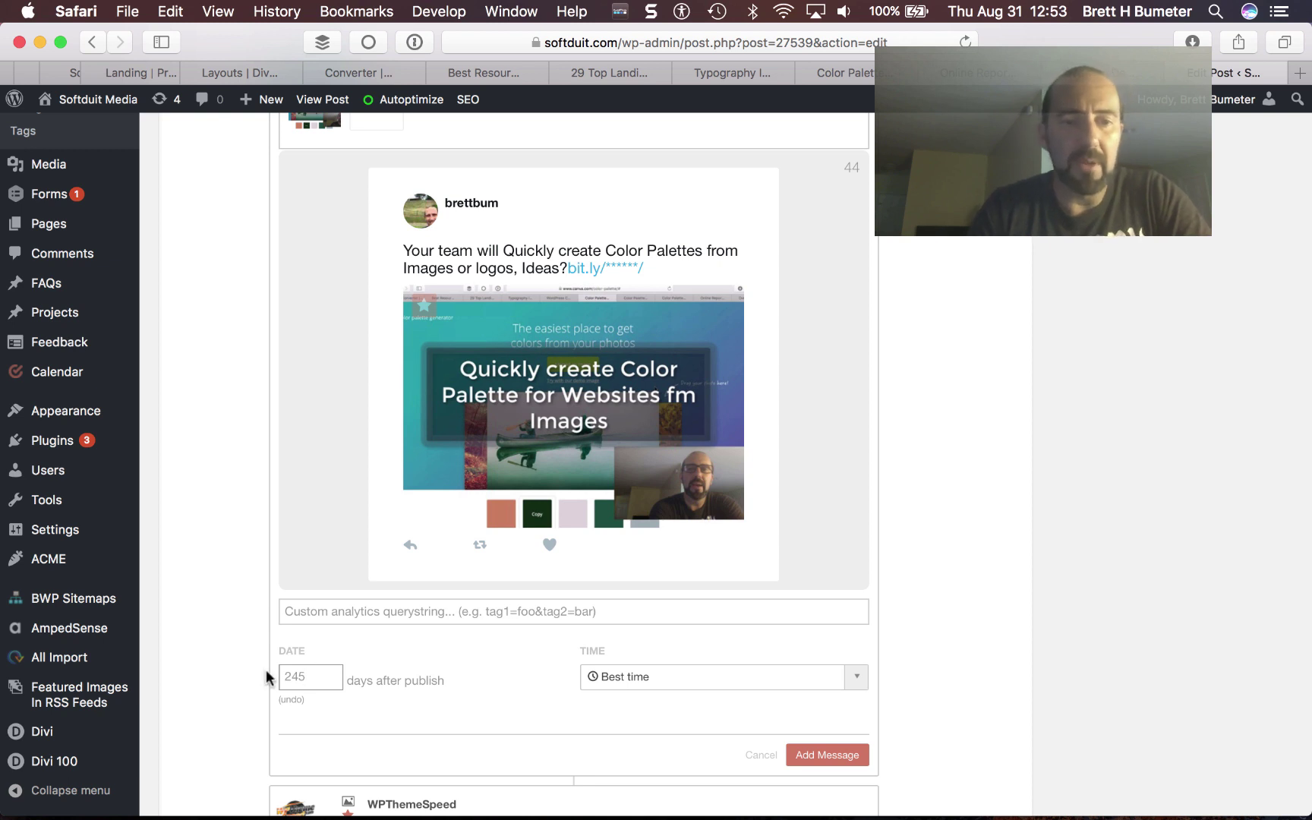
key(BackSpace)
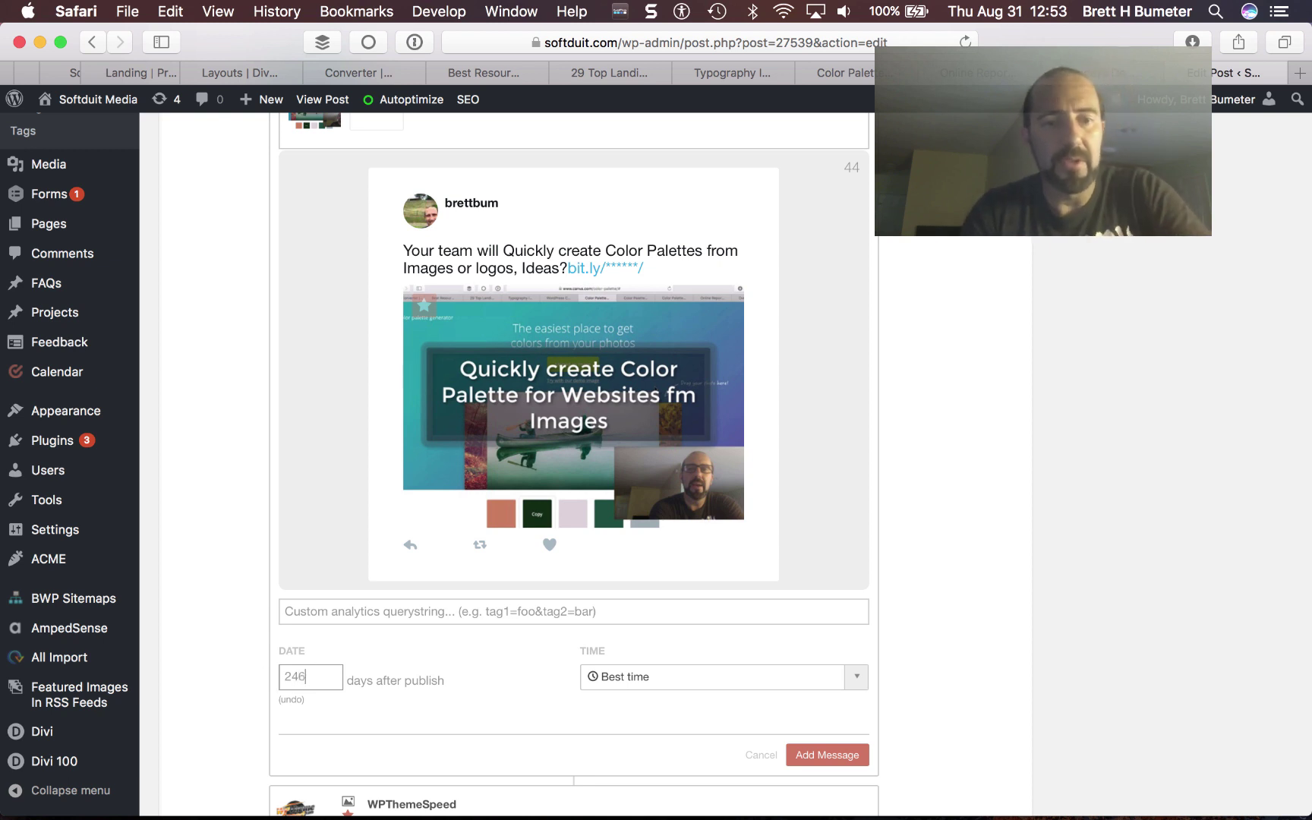
click(628, 759)
click(818, 758)
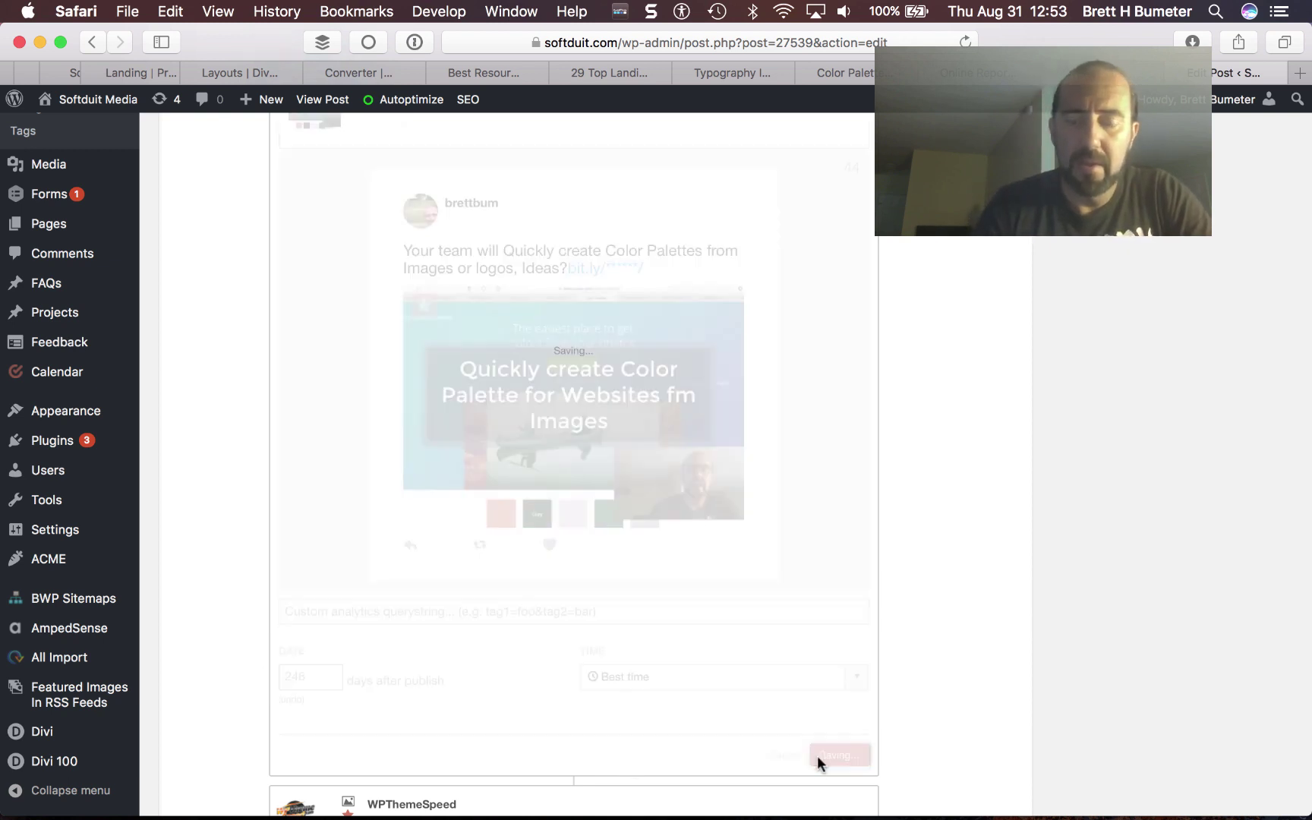
- Start another message in the 246 days after publish group and select both Twitter profiles for it
scroll(577, 349, up, 10)
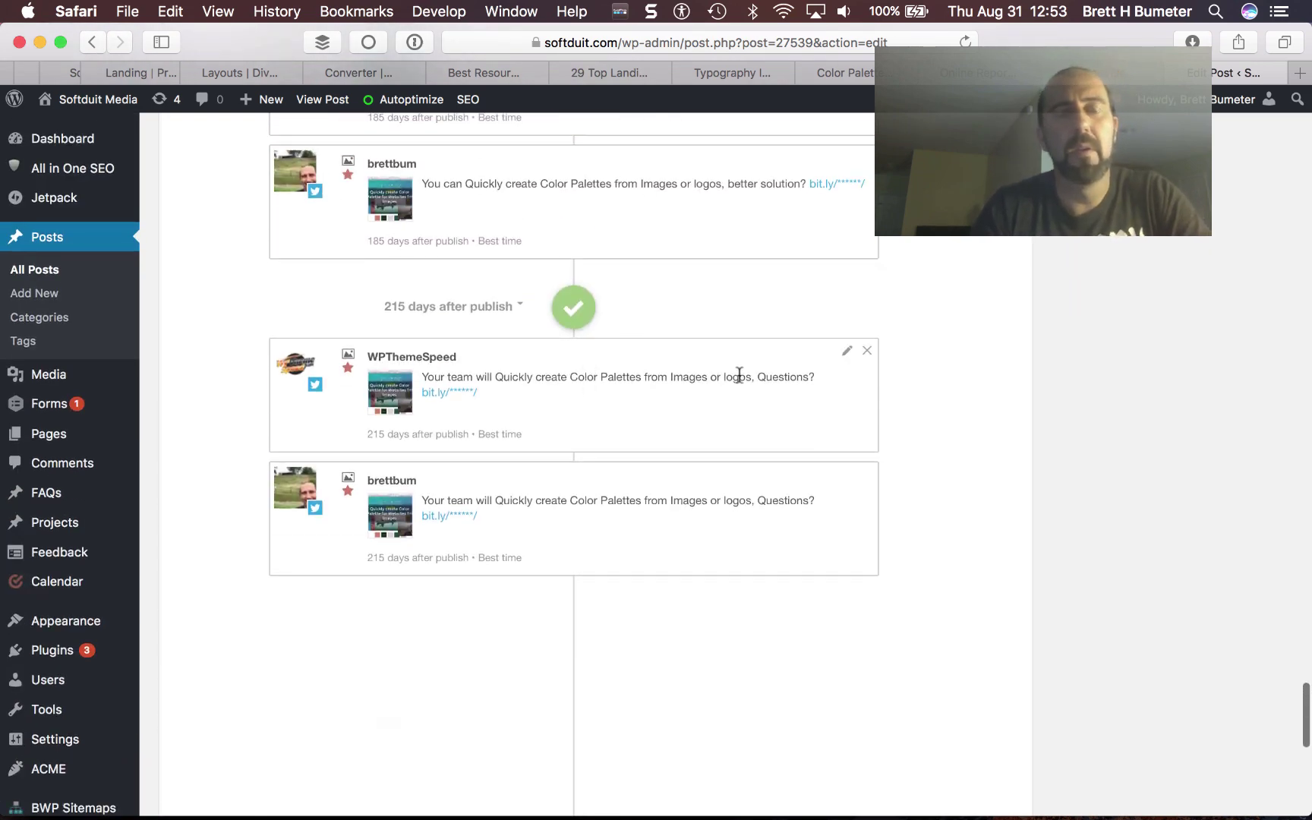
scroll(738, 373, down, 5)
click(582, 441)
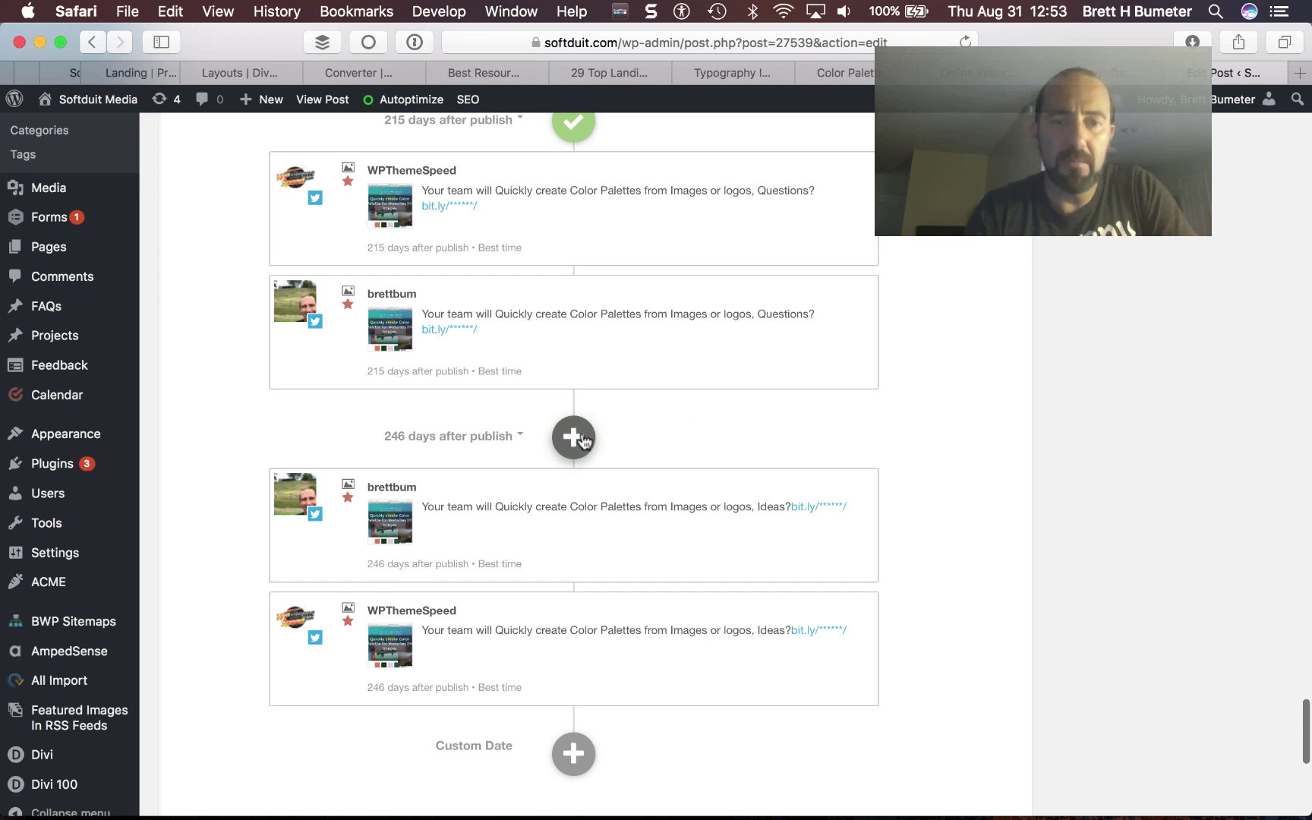
click(486, 511)
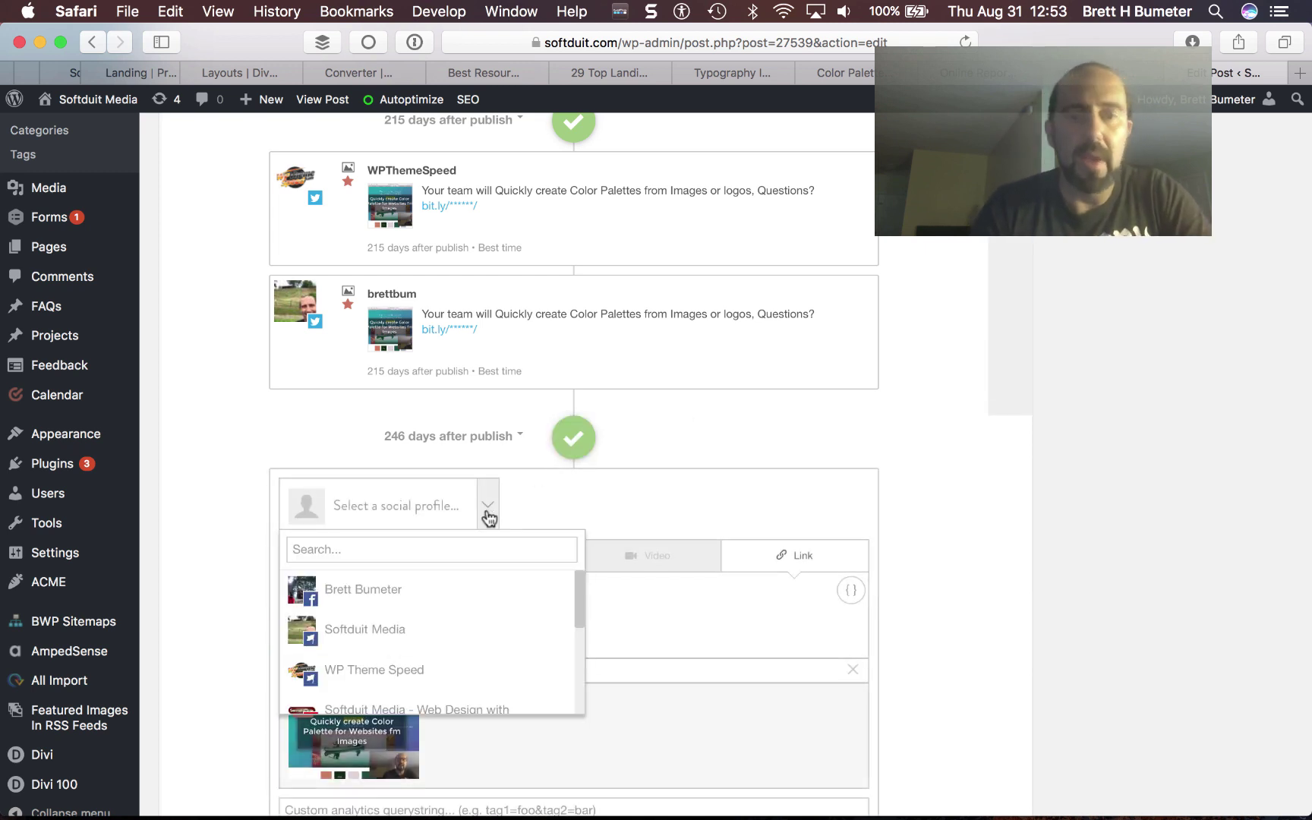
scroll(498, 650, down, 5)
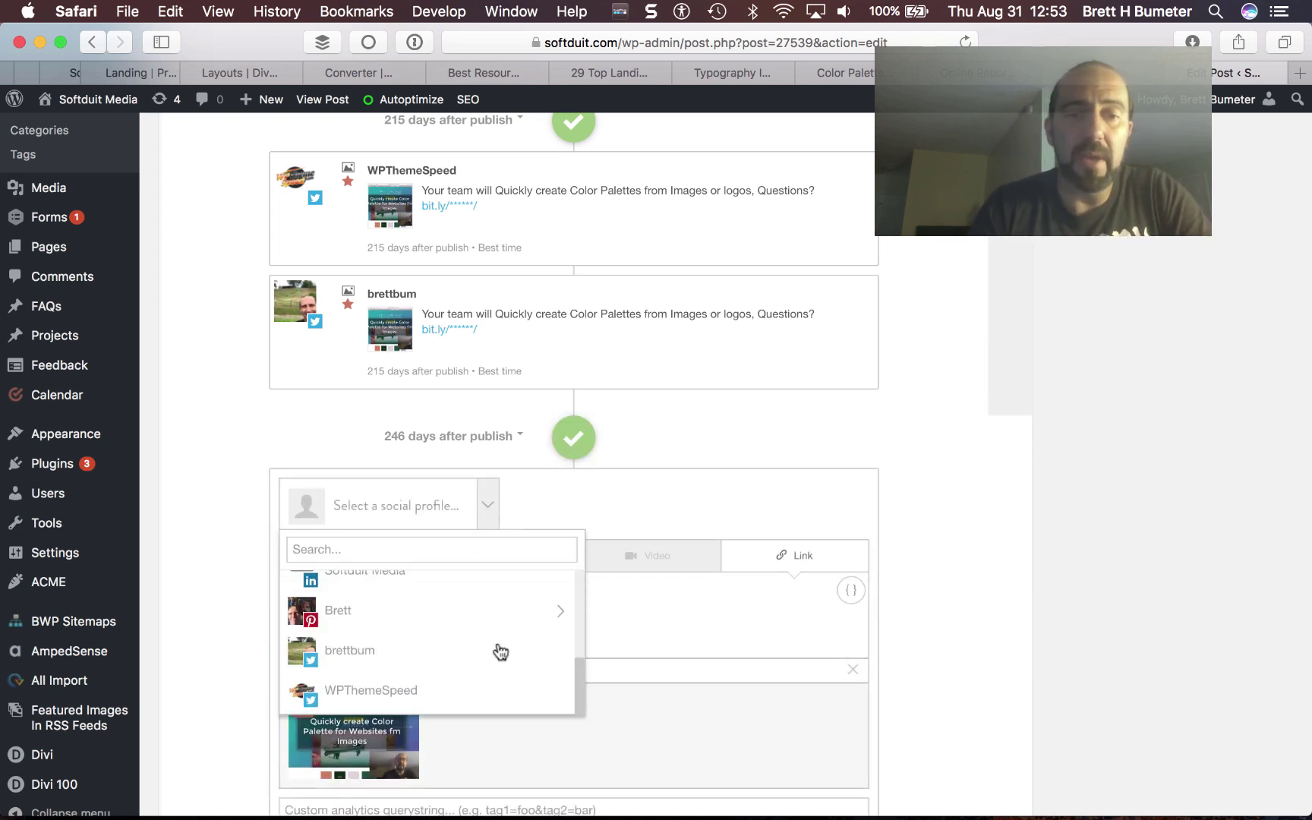
click(454, 652)
click(419, 693)
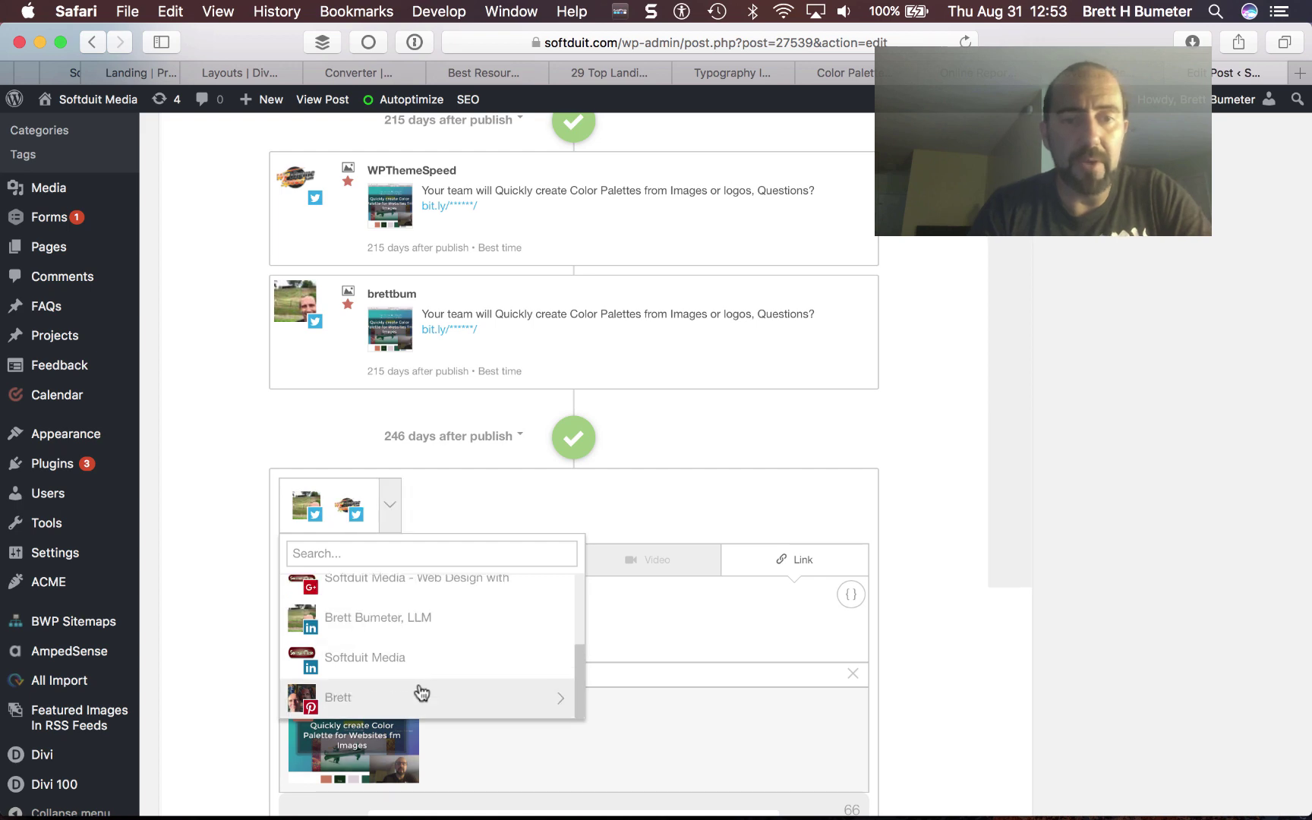
click(867, 511)
- Copy the combined phrase in F22 of the Example Phrases sheet in Chrome and return to the post in Safari
scroll(867, 510, down, 3)
scroll(867, 507, down, 3)
key(super+Tab)
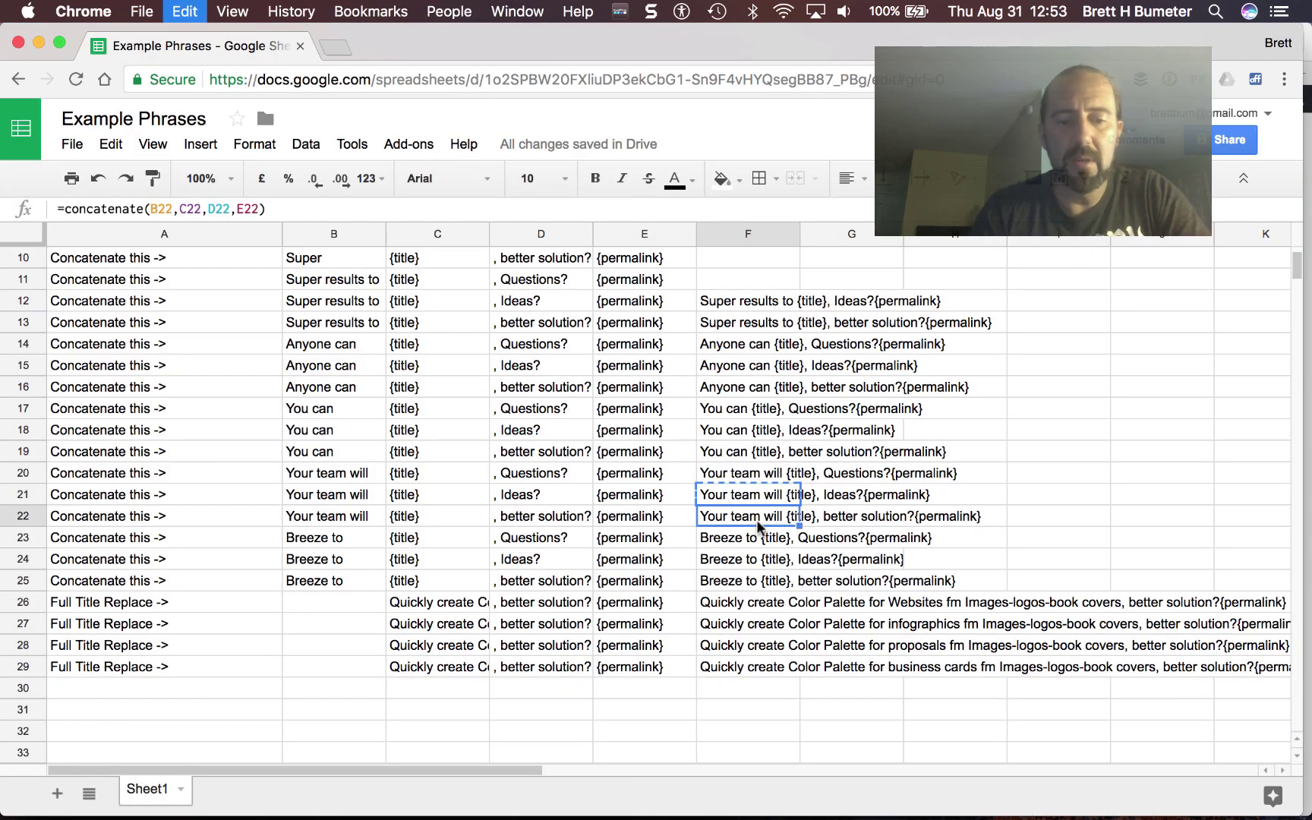
key(super+Tab)
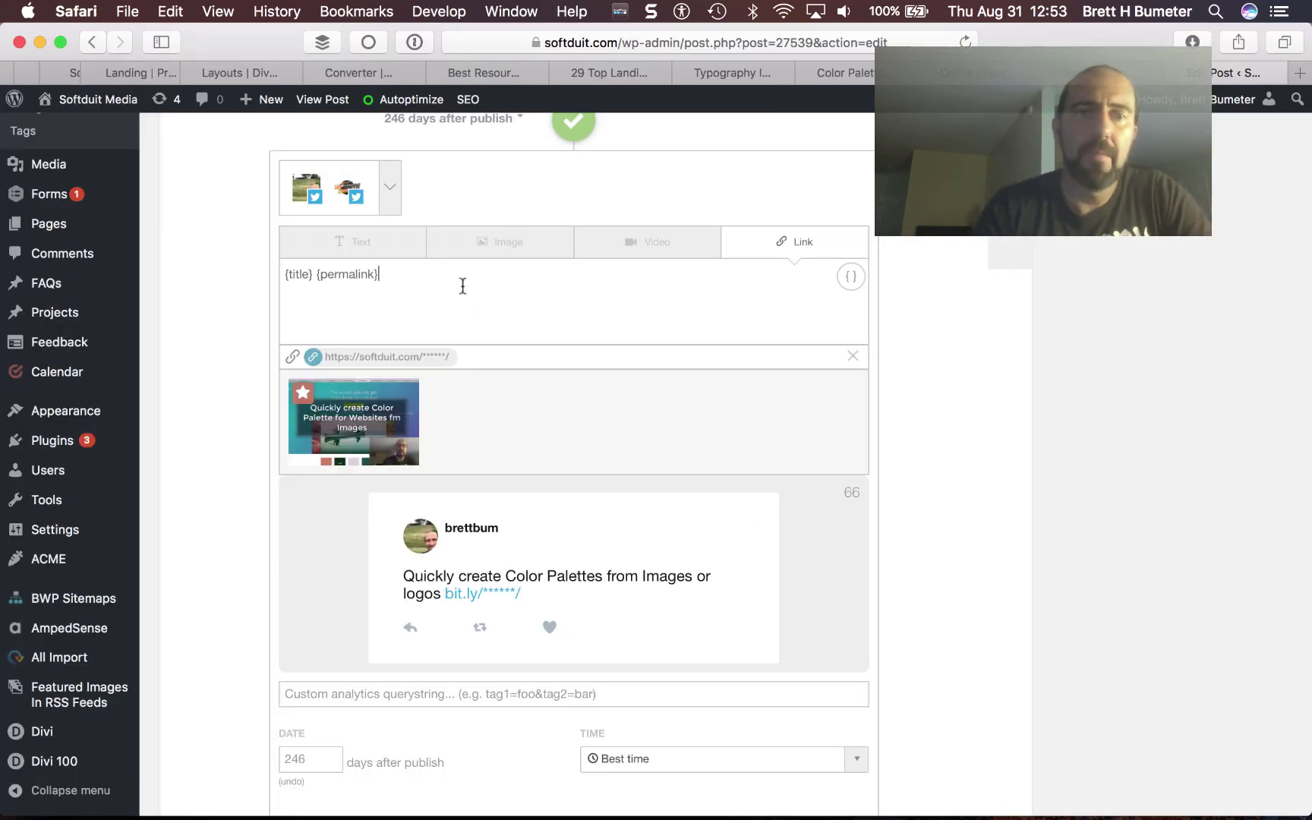
- Replace the Link message's text with "Your team will {title}, better solution? {permalink}", with a space before the permalink tag
key(super+a)
text(Your team will {title}, better solution?{permalink})
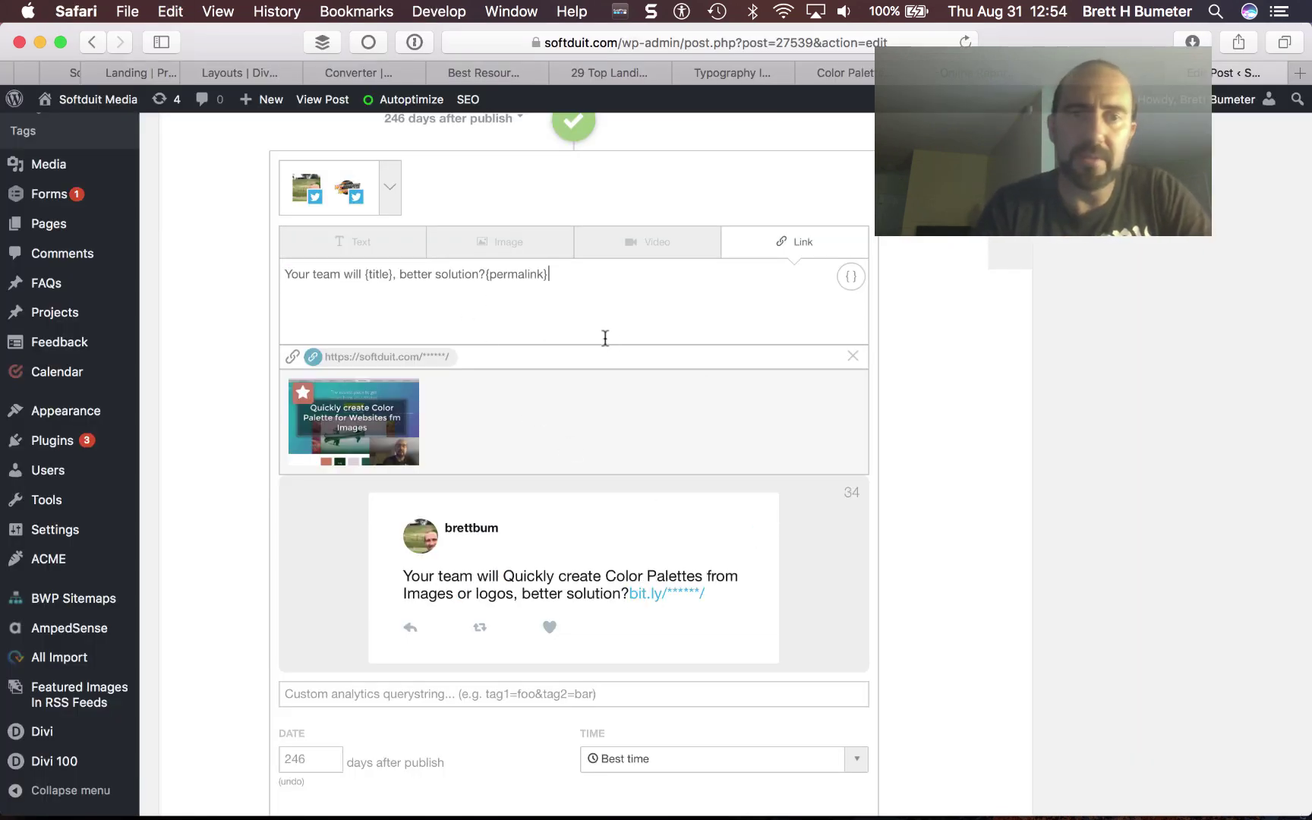
click(488, 272)
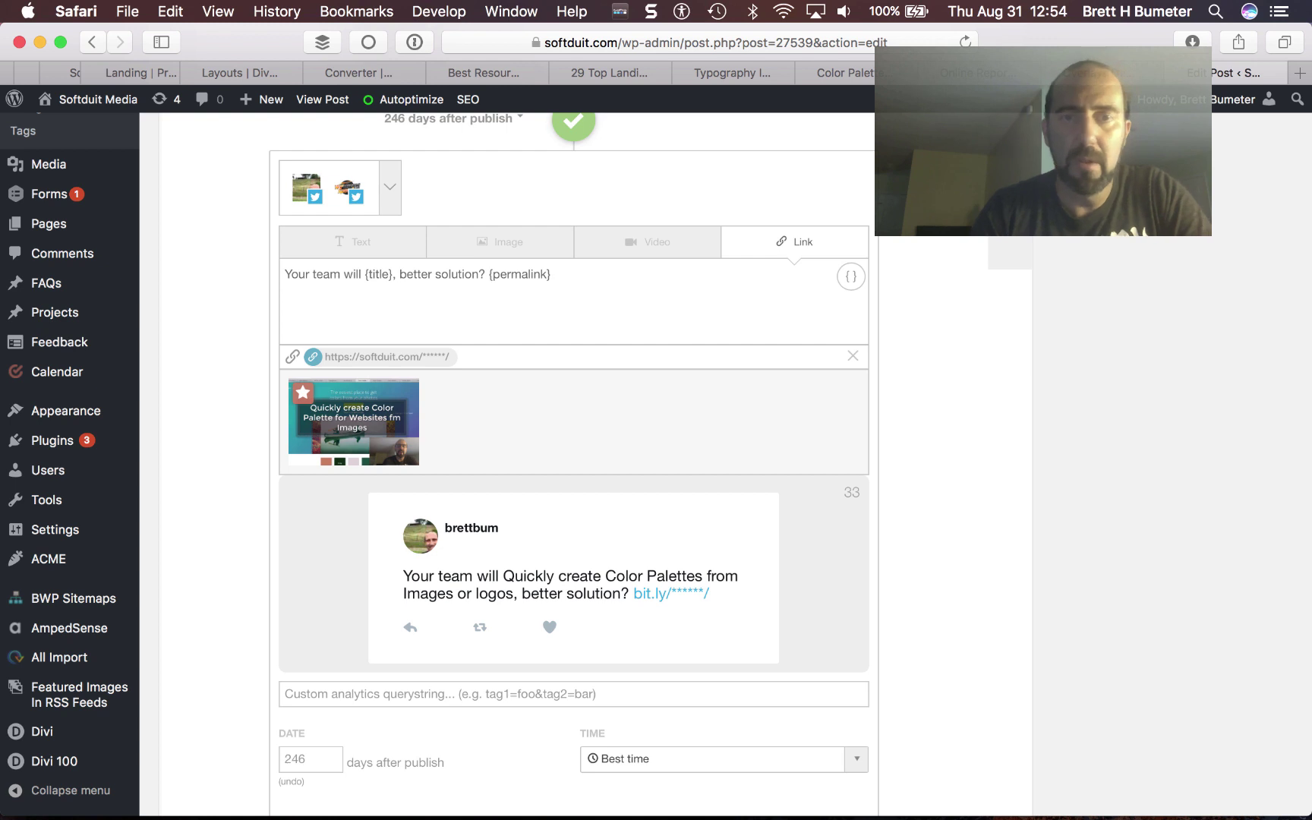
- Set the "Your team will {title}, better solution?" message's date to 276 days after publish and add it to the schedule
scroll(682, 462, down, 4)
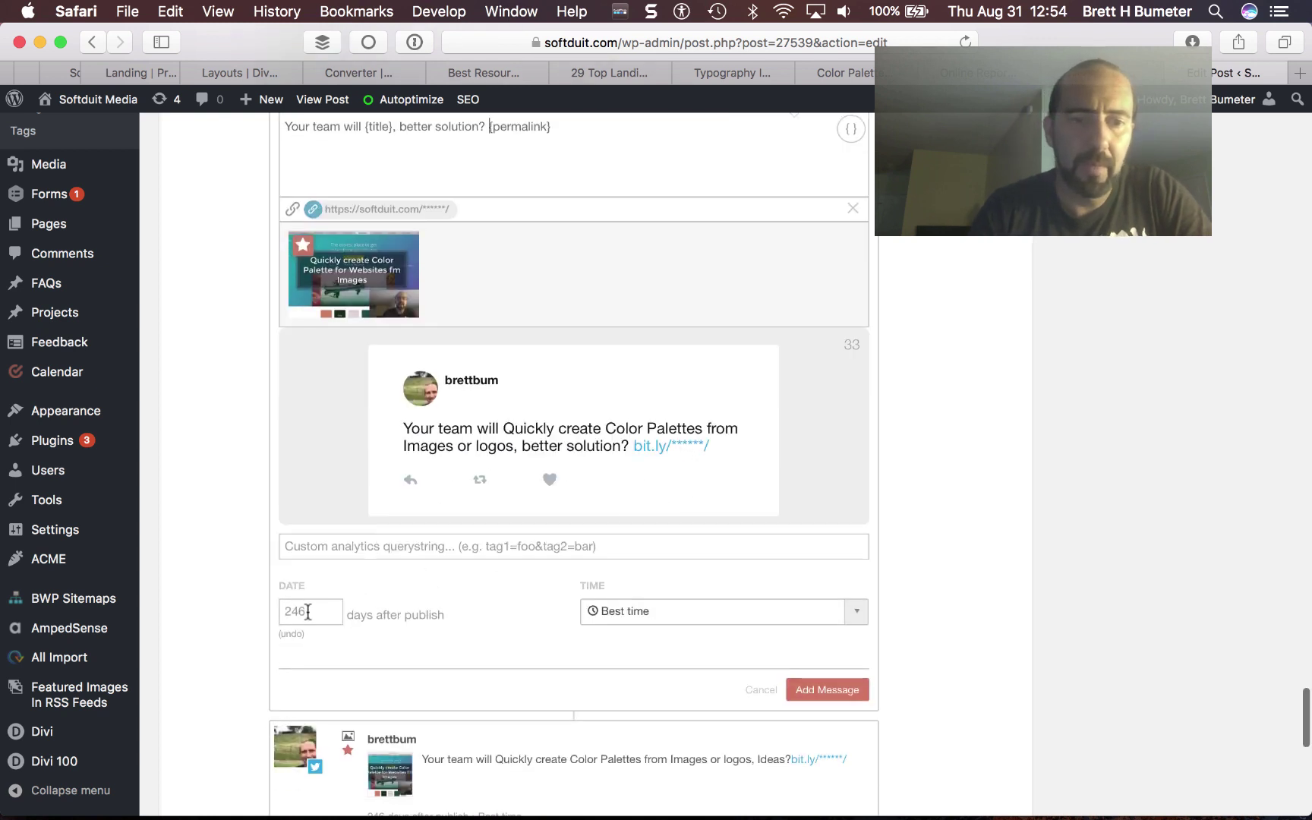
double_click(307, 612)
text(276)
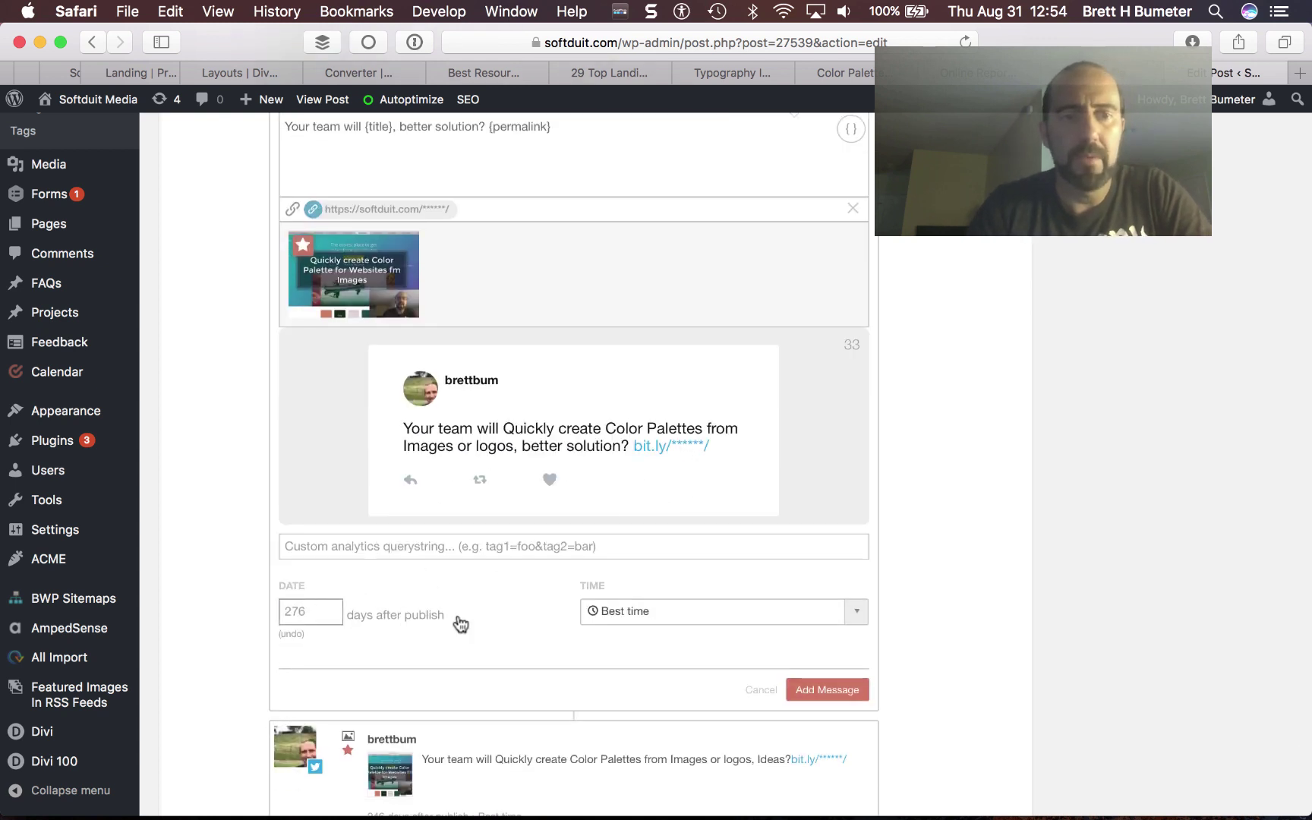
click(814, 691)
- Copy the combined phrase in F23 of the Example Phrases sheet in Chrome and return to the post in Safari
scroll(560, 536, down, 6)
key(super+Tab)
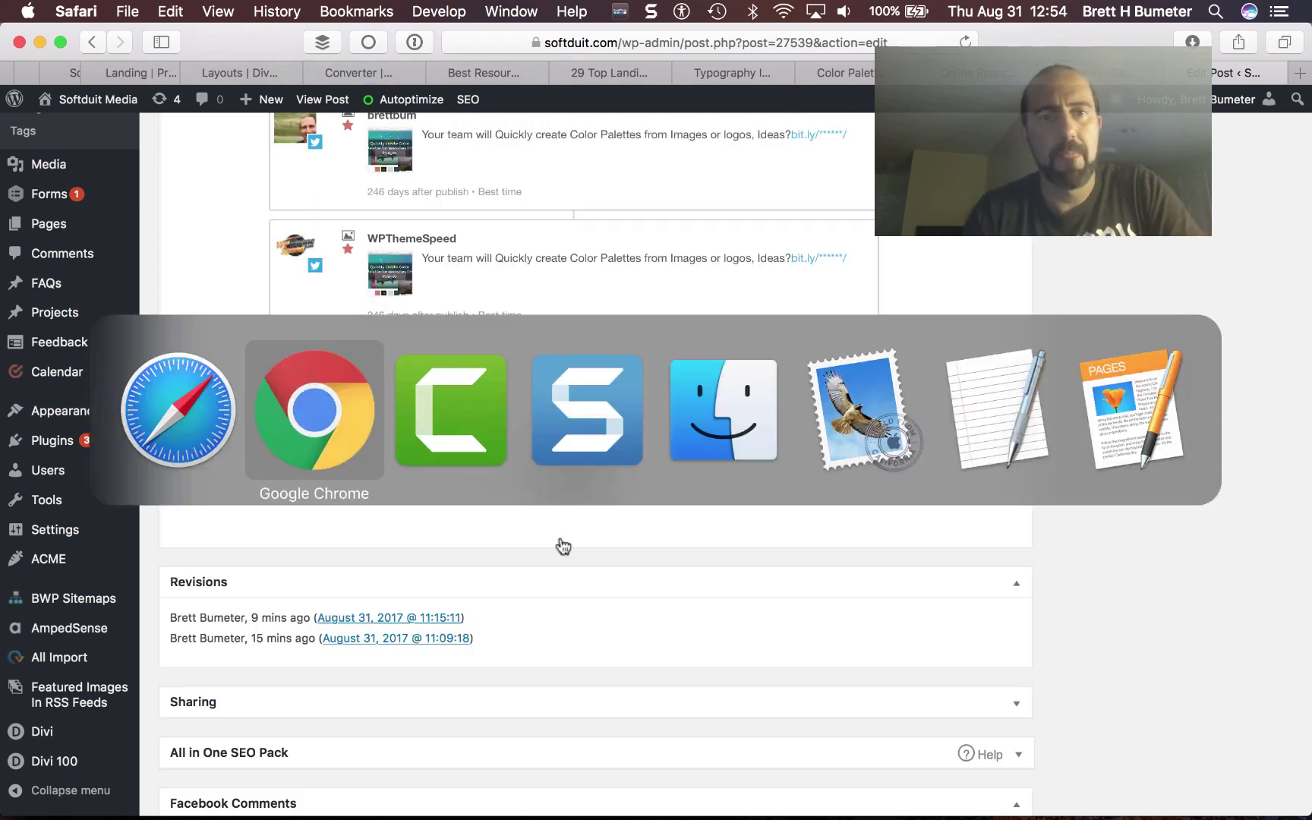
click(744, 537)
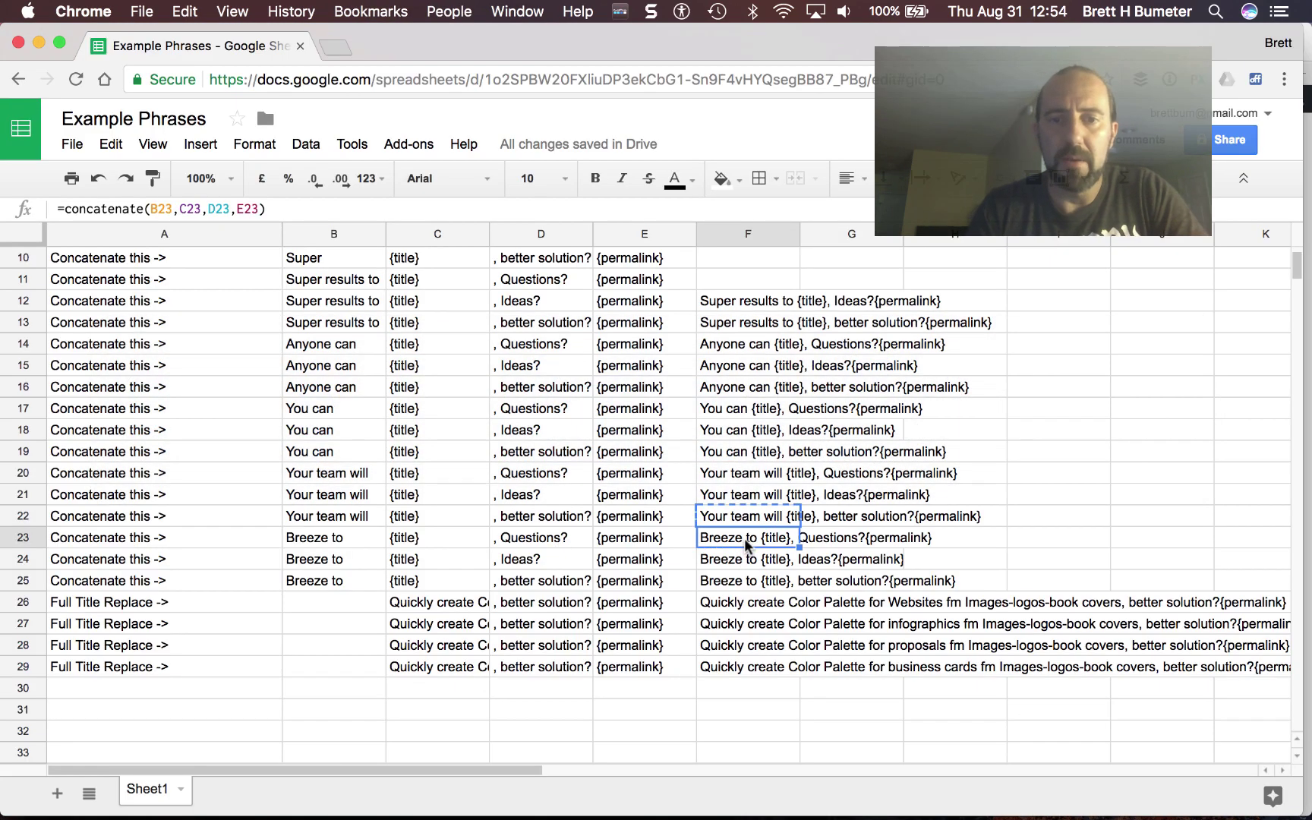
key(super+Tab)
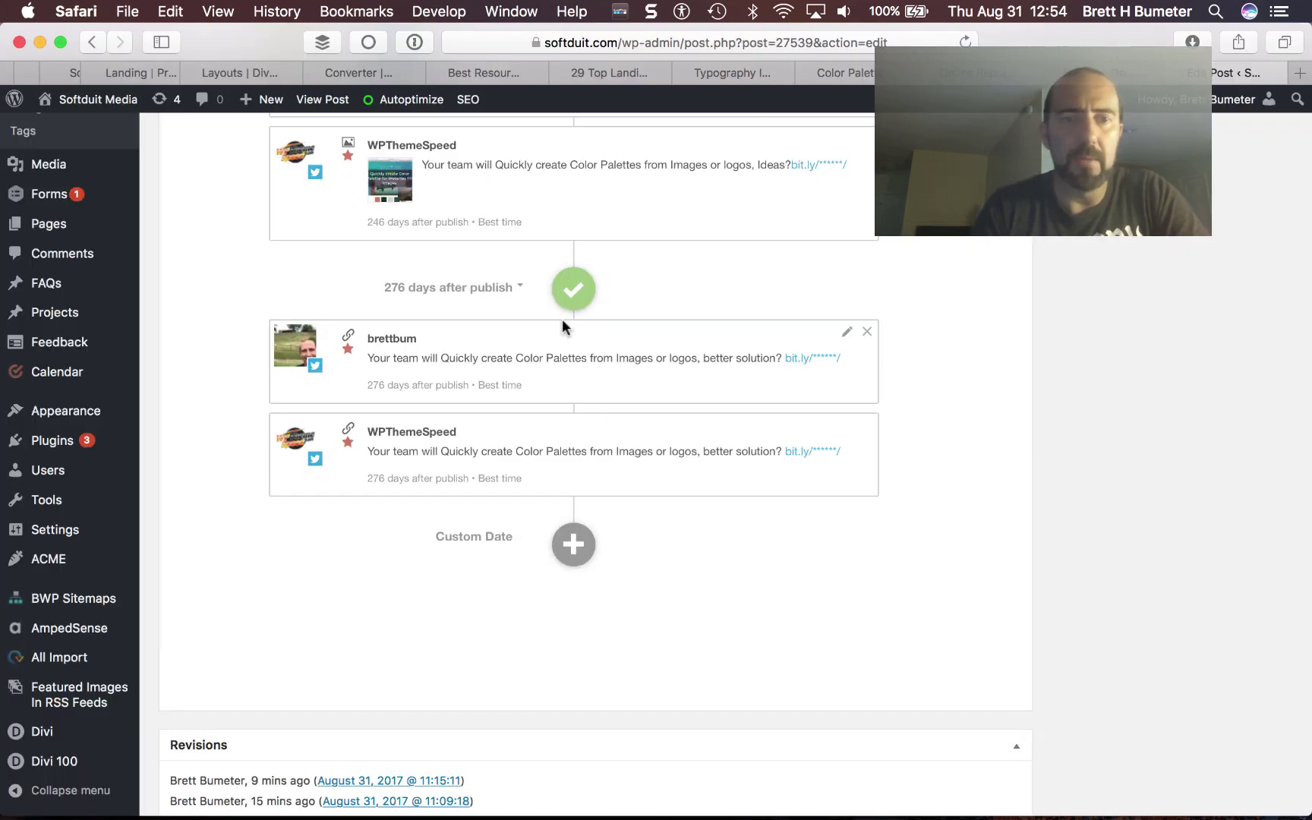
- Start another message in the 276 days after publish group for both Twitter profiles and the personal LinkedIn profile
click(571, 293)
click(486, 357)
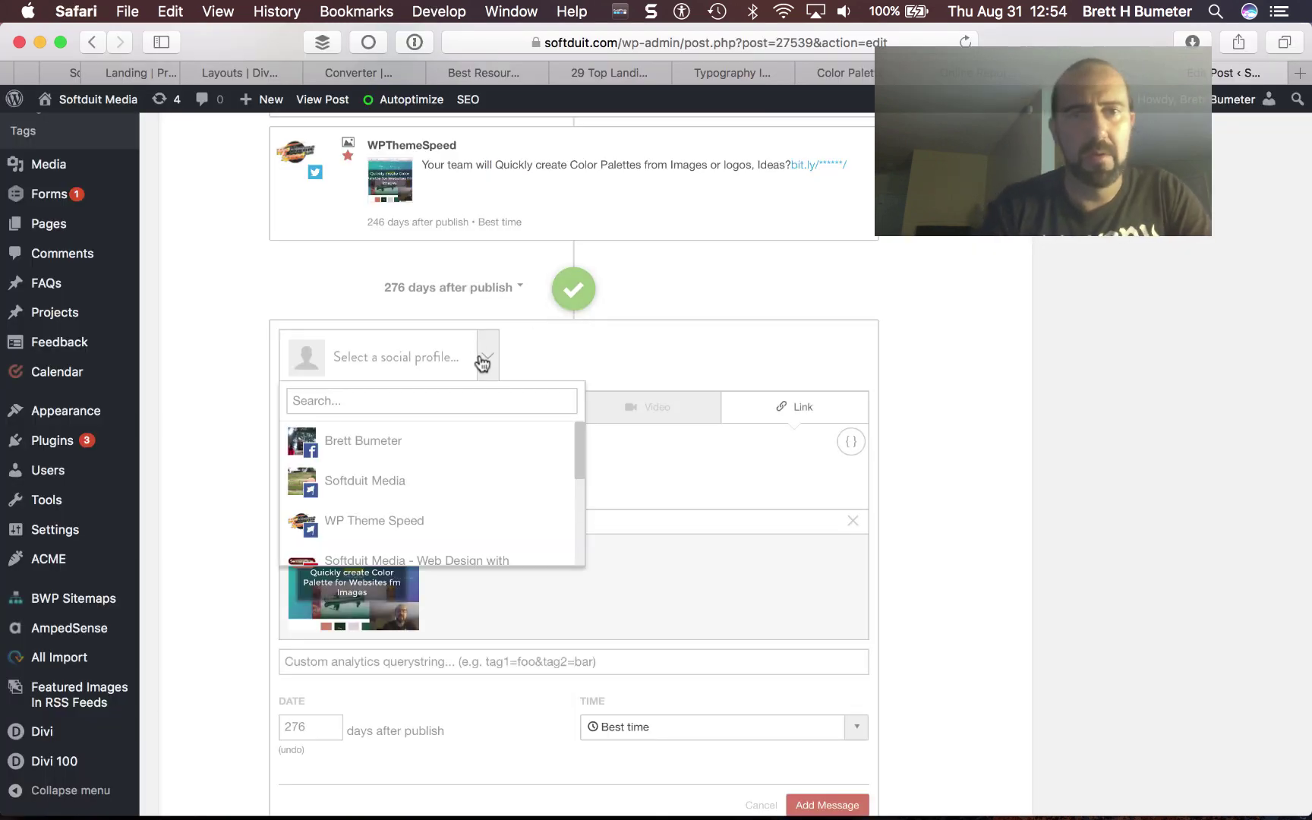
scroll(460, 470, down, 2)
click(419, 503)
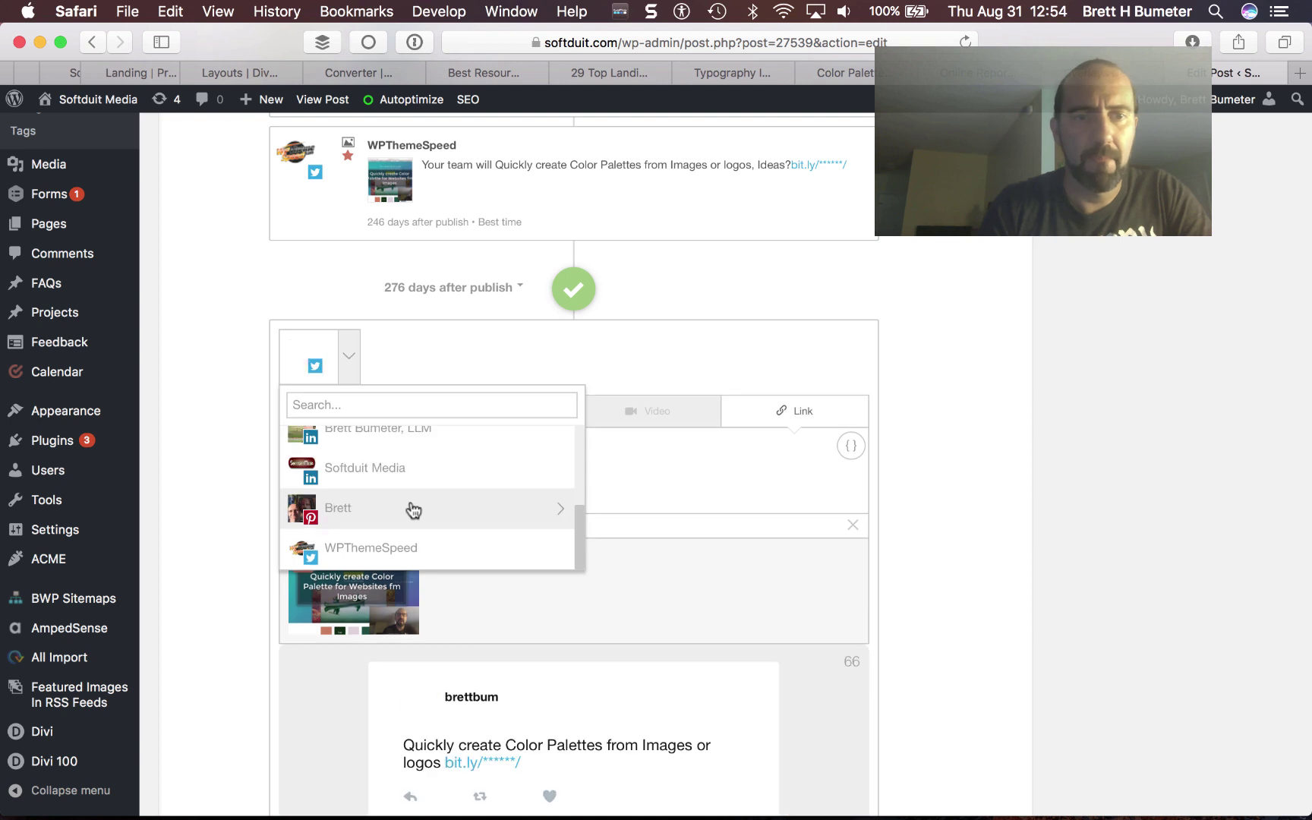
click(406, 557)
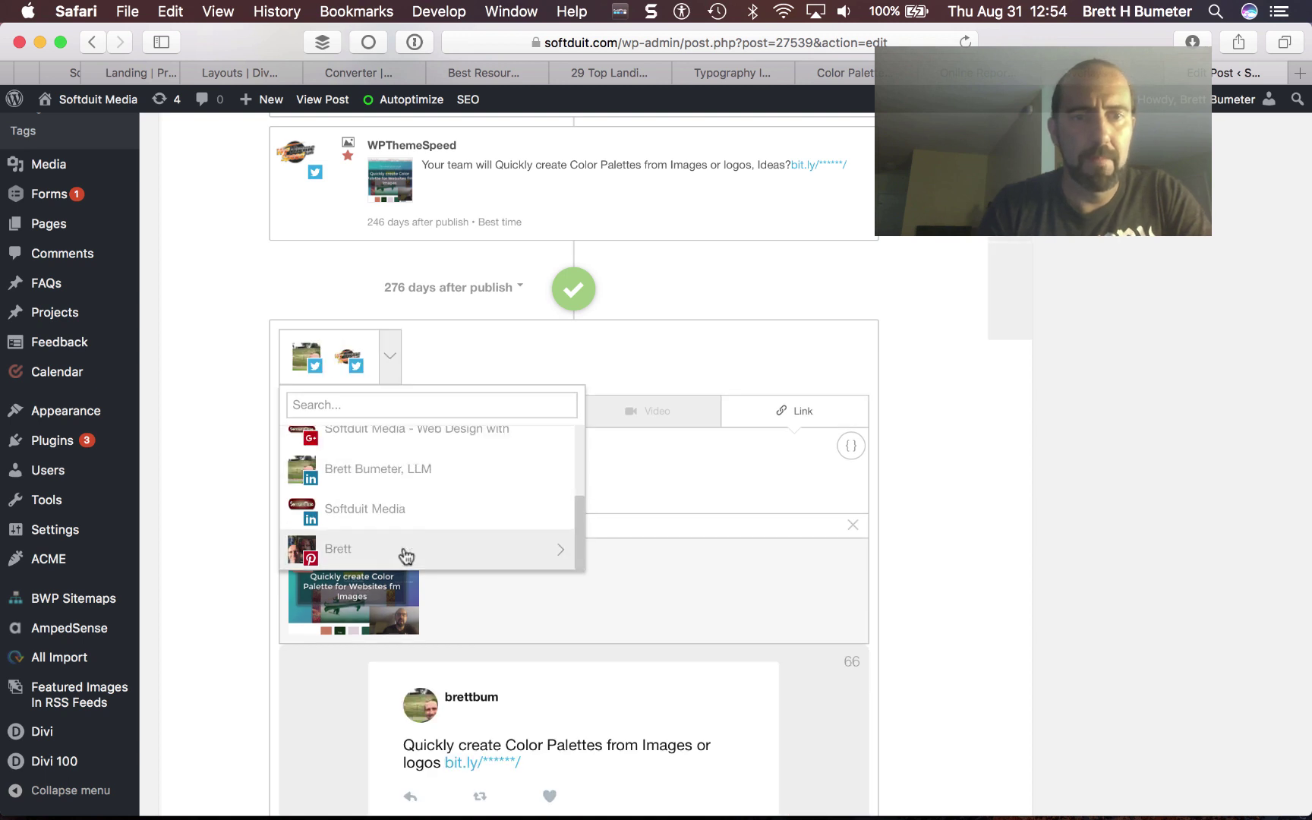
click(419, 481)
click(665, 462)
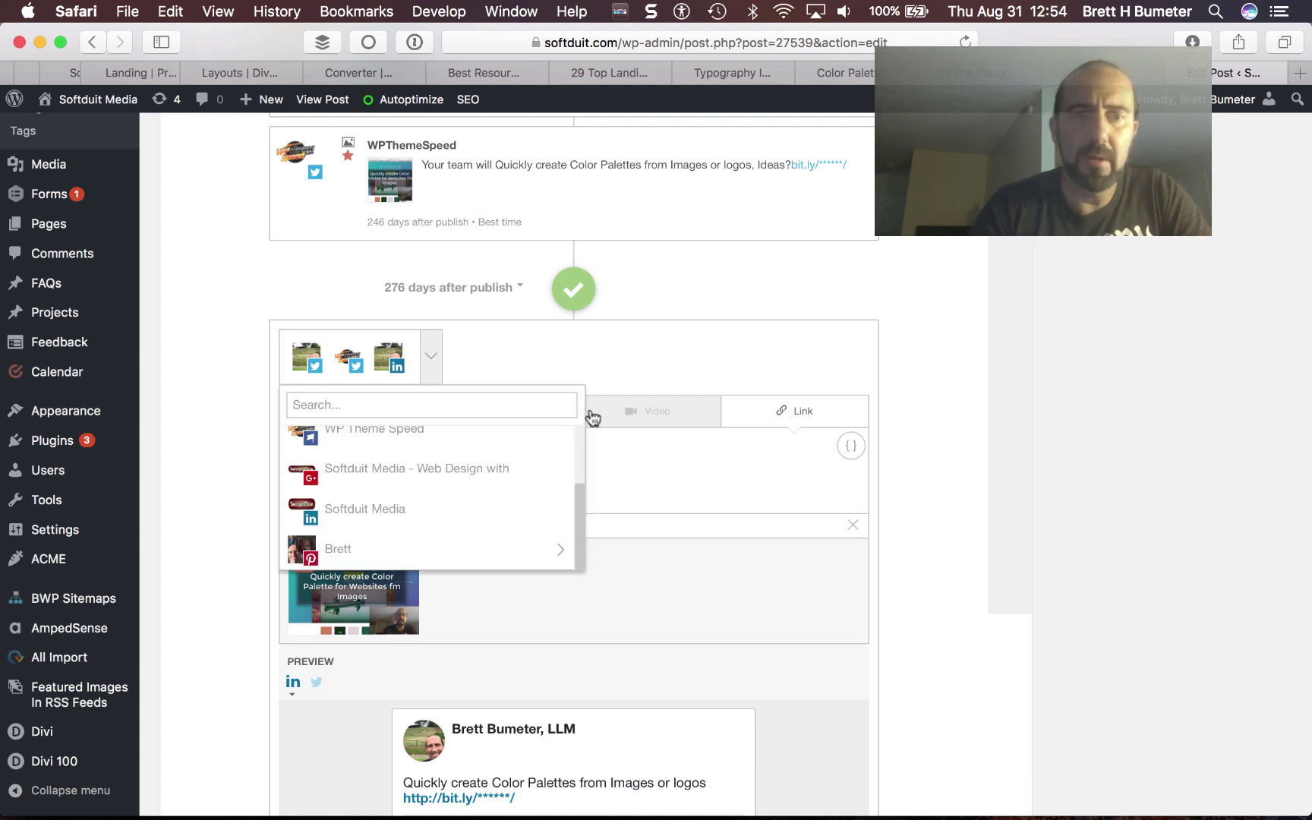
- Make it an Image message and replace its text with "Breeze to {title}, Questions? {permalink}", with a space before the permalink tag
click(558, 408)
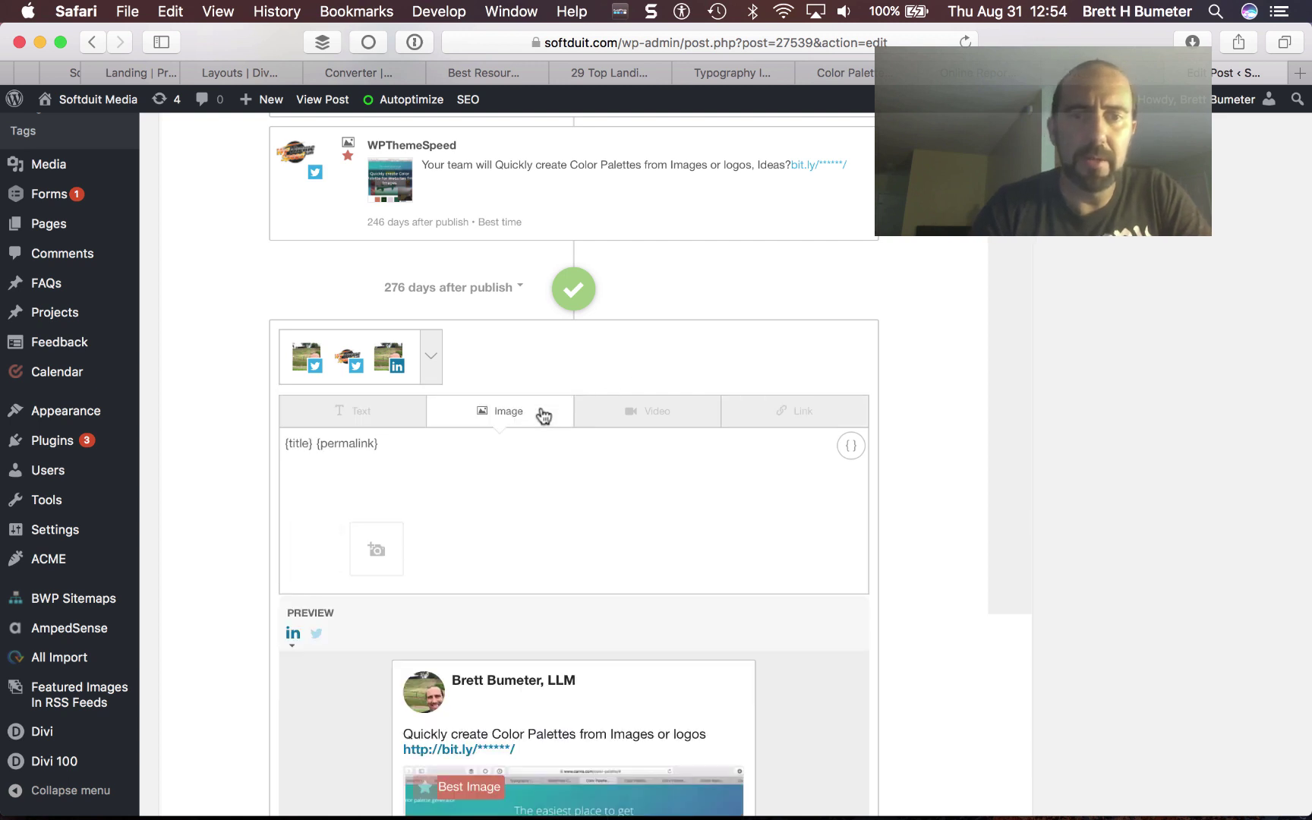
triple_click(490, 453)
text(Breeze to {title}, Questions?{permalink})
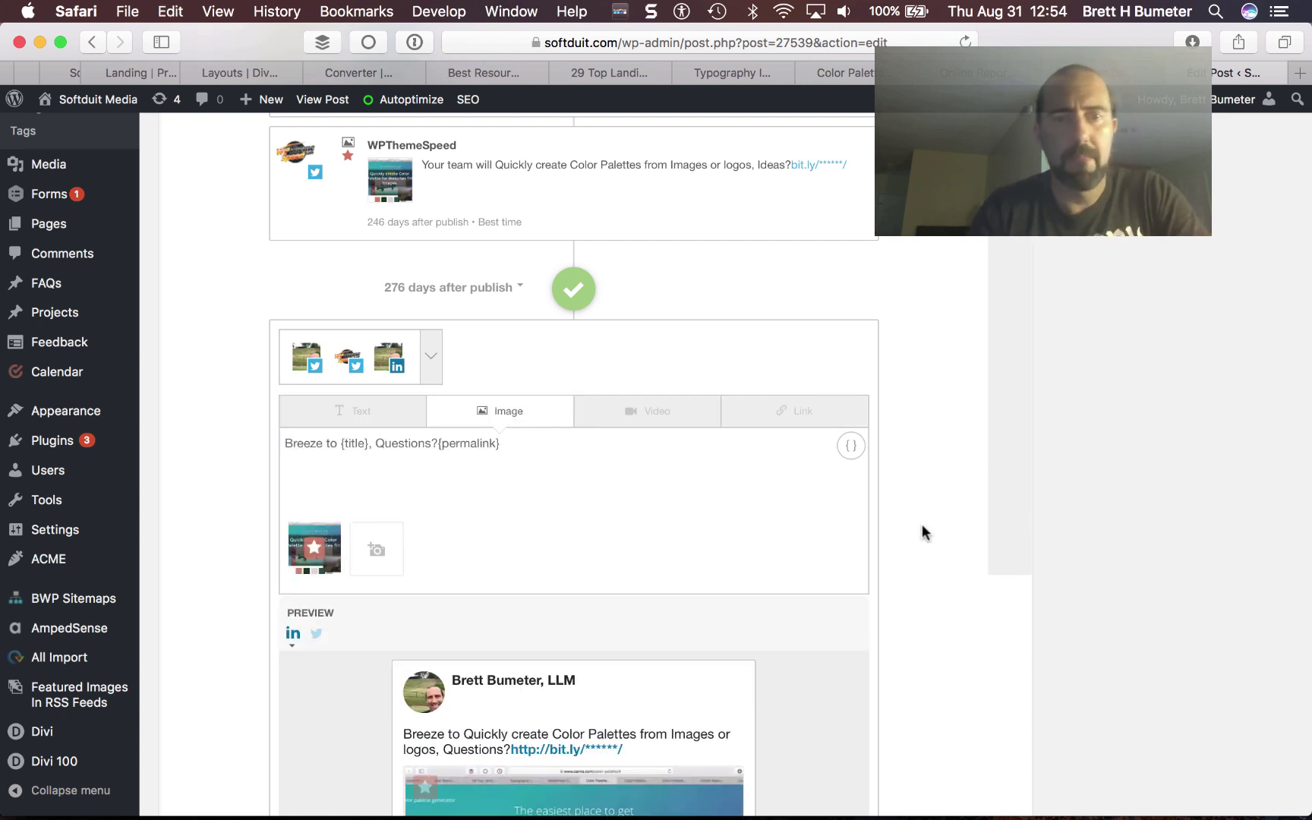
click(436, 443)
- Set the "Breeze to {title}, Questions?" message's date to 306 days after publish and add it to the schedule
scroll(604, 543, down, 10)
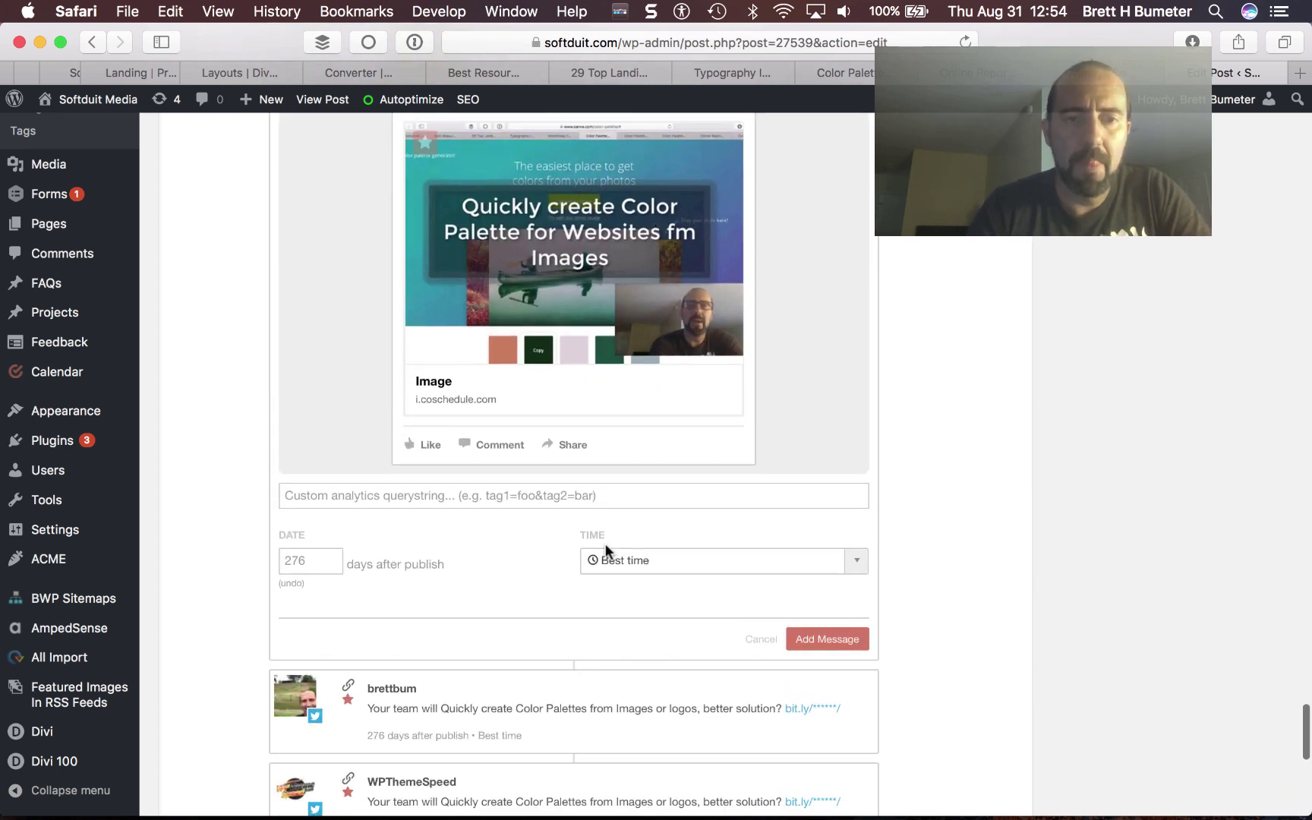
double_click(330, 527)
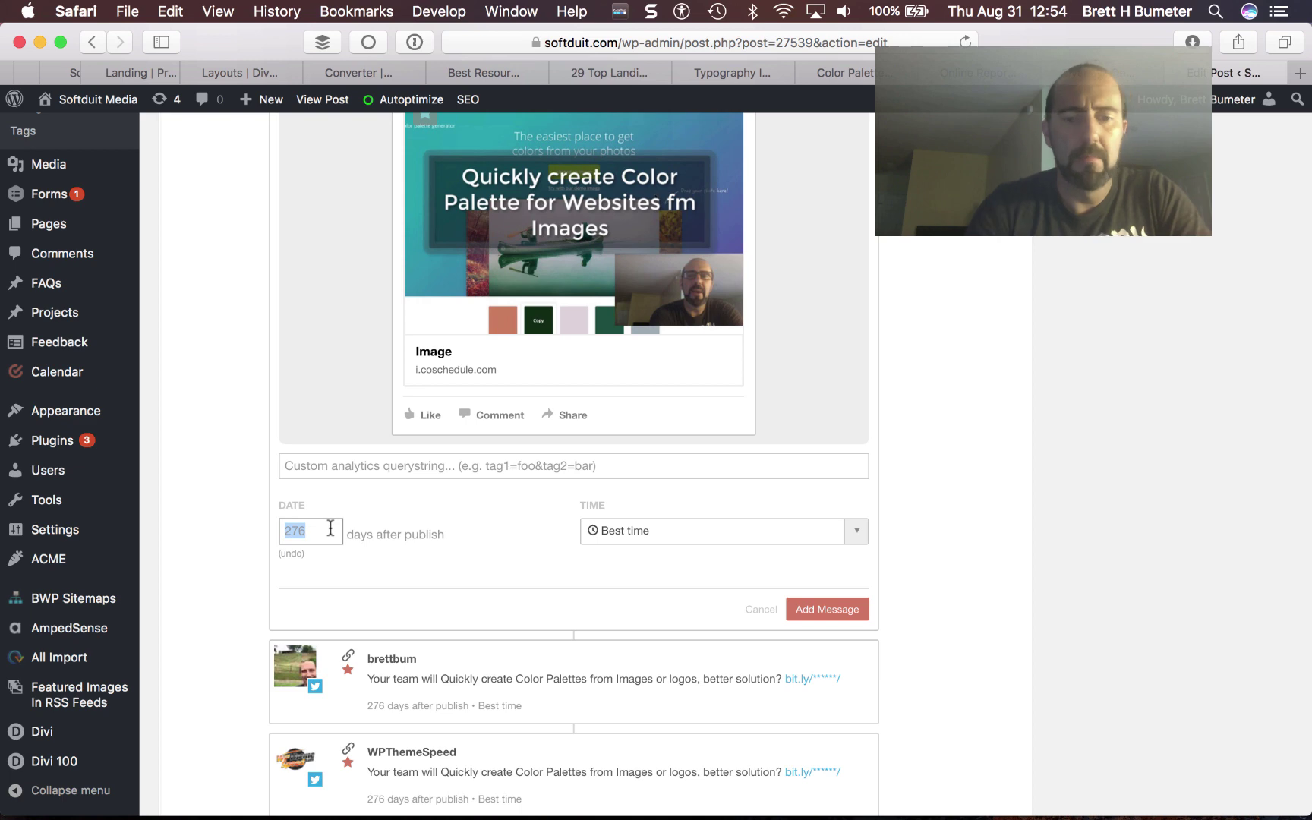
text(306)
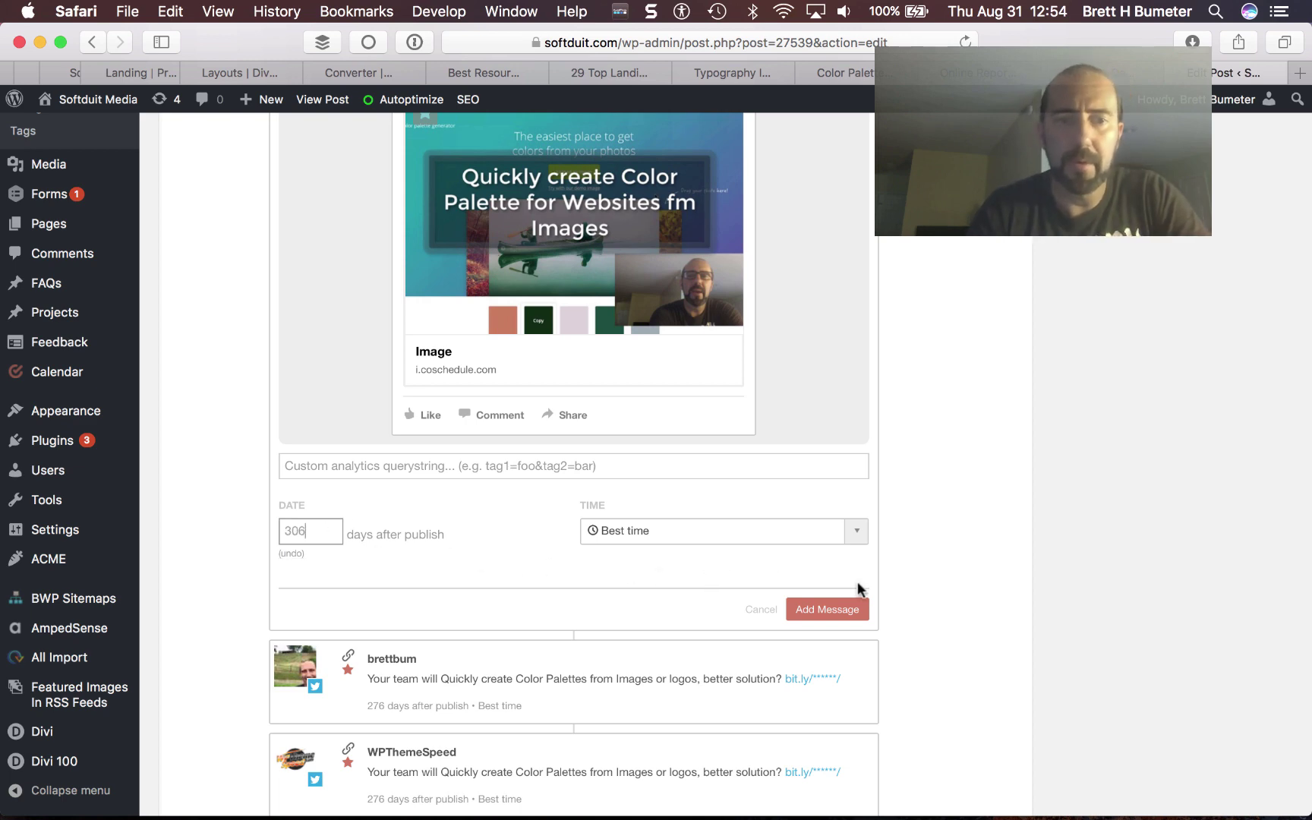
click(844, 609)
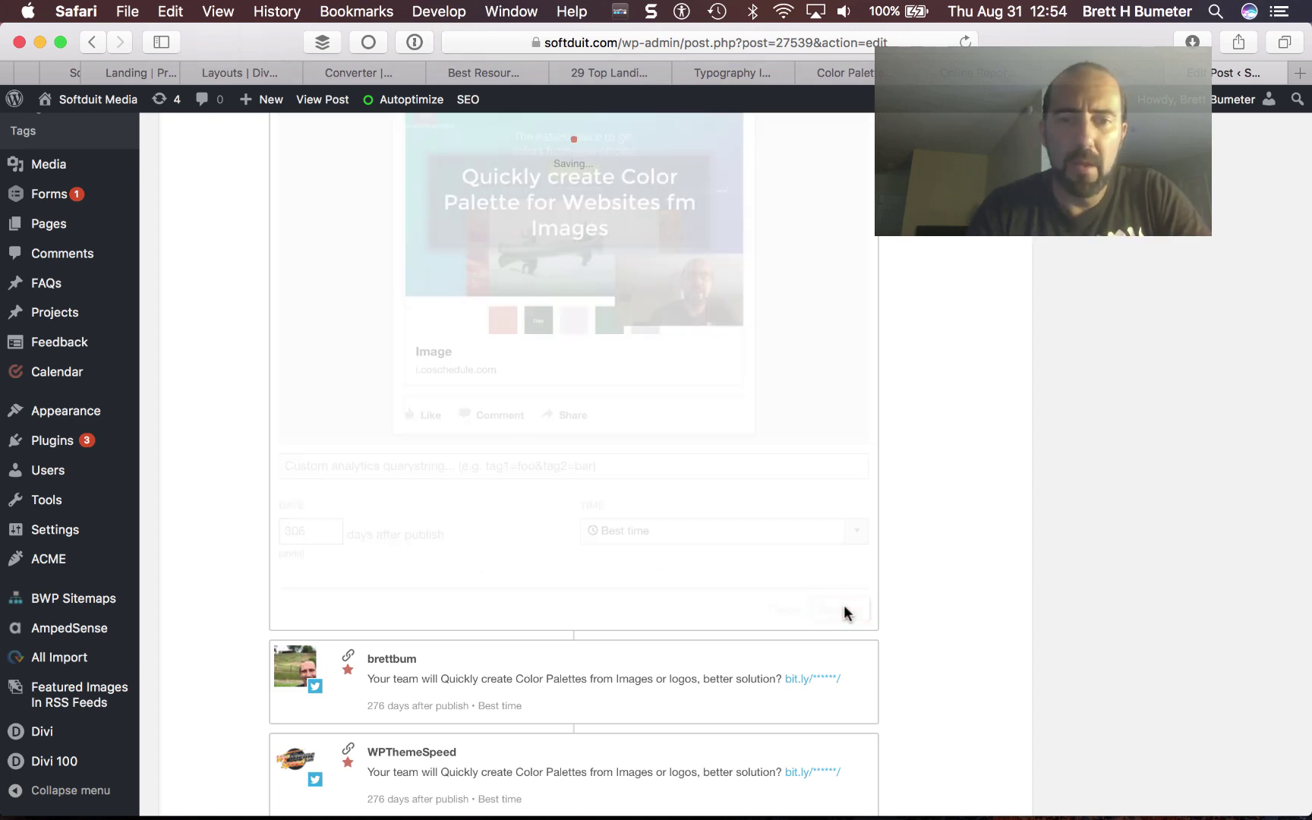
- Copy the combined phrase in F24 of the Example Phrases sheet in Chrome and return to the post in Safari
scroll(562, 355, up, 6)
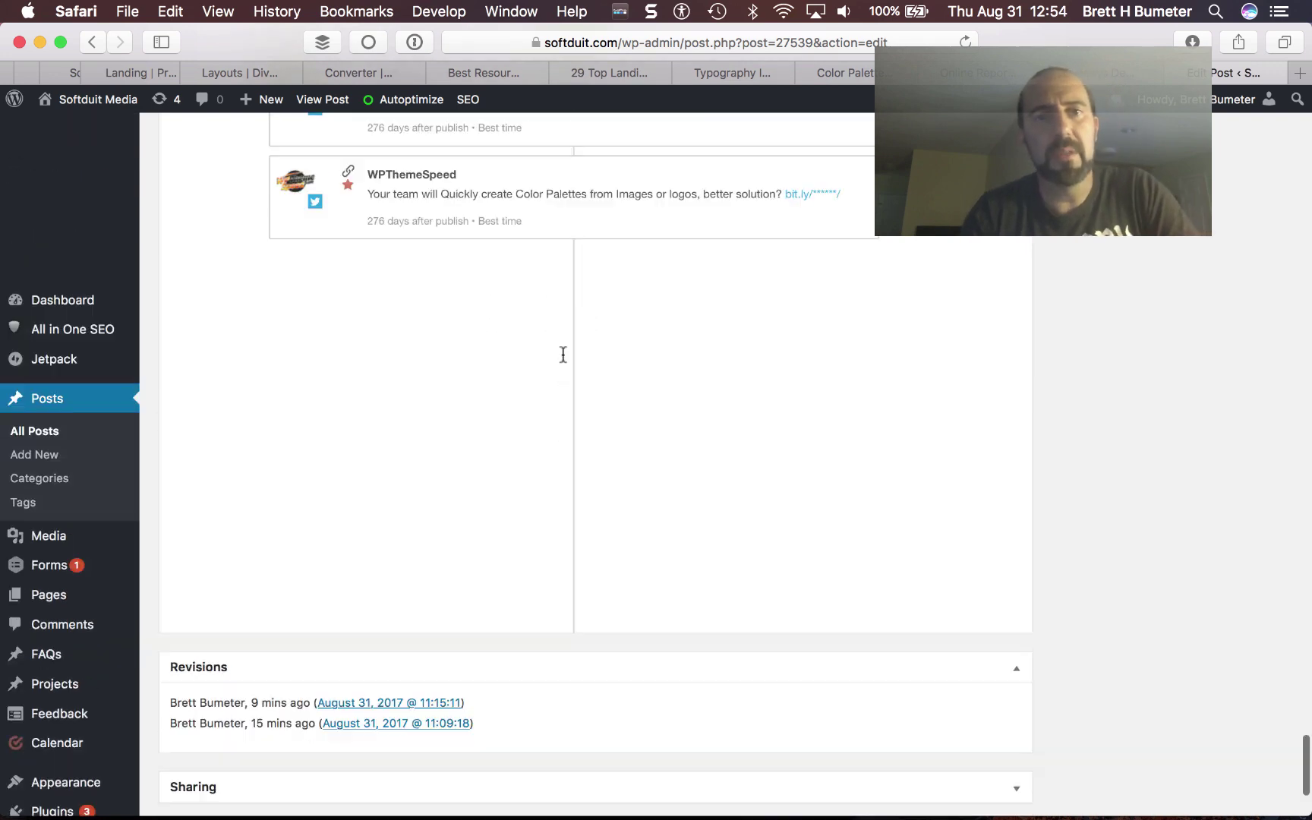
scroll(563, 355, down, 5)
scroll(563, 355, up, 6)
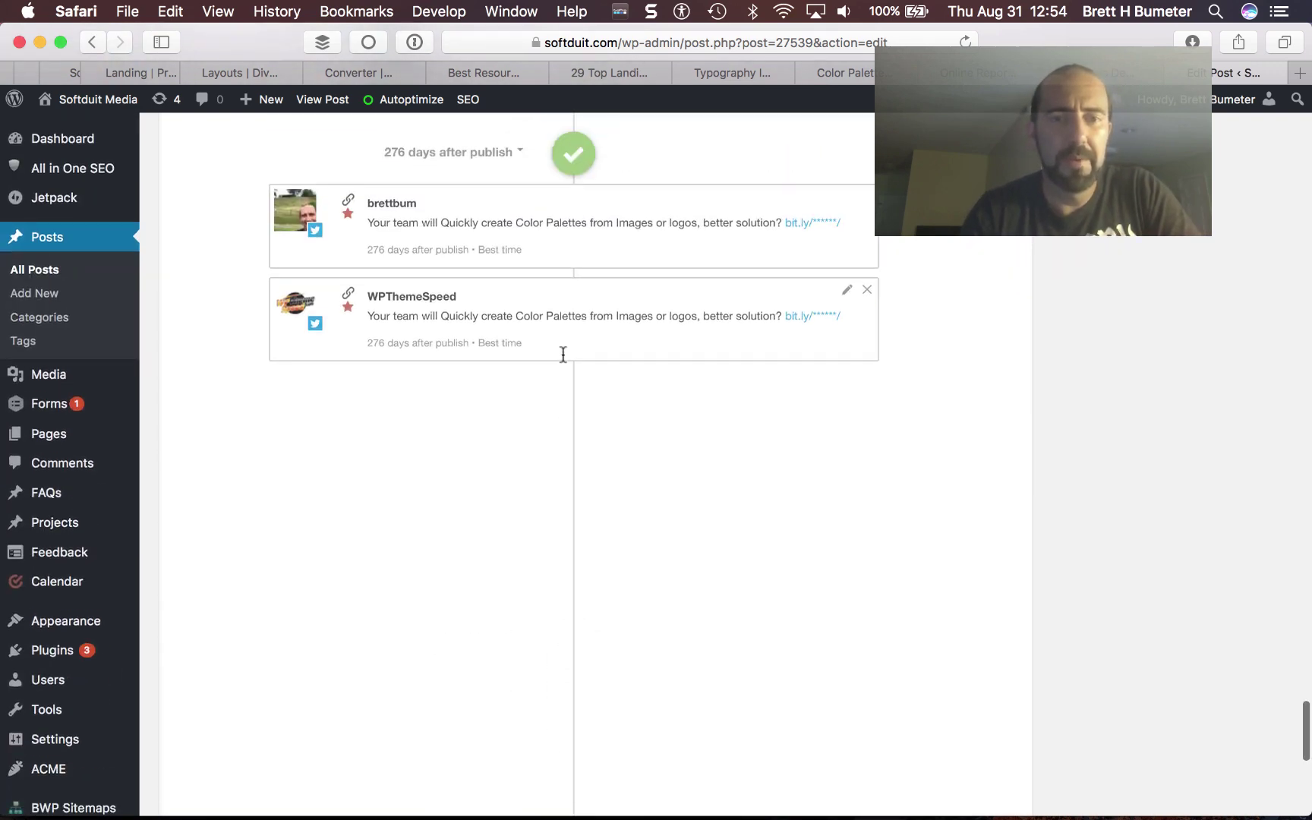
key(super+Tab)
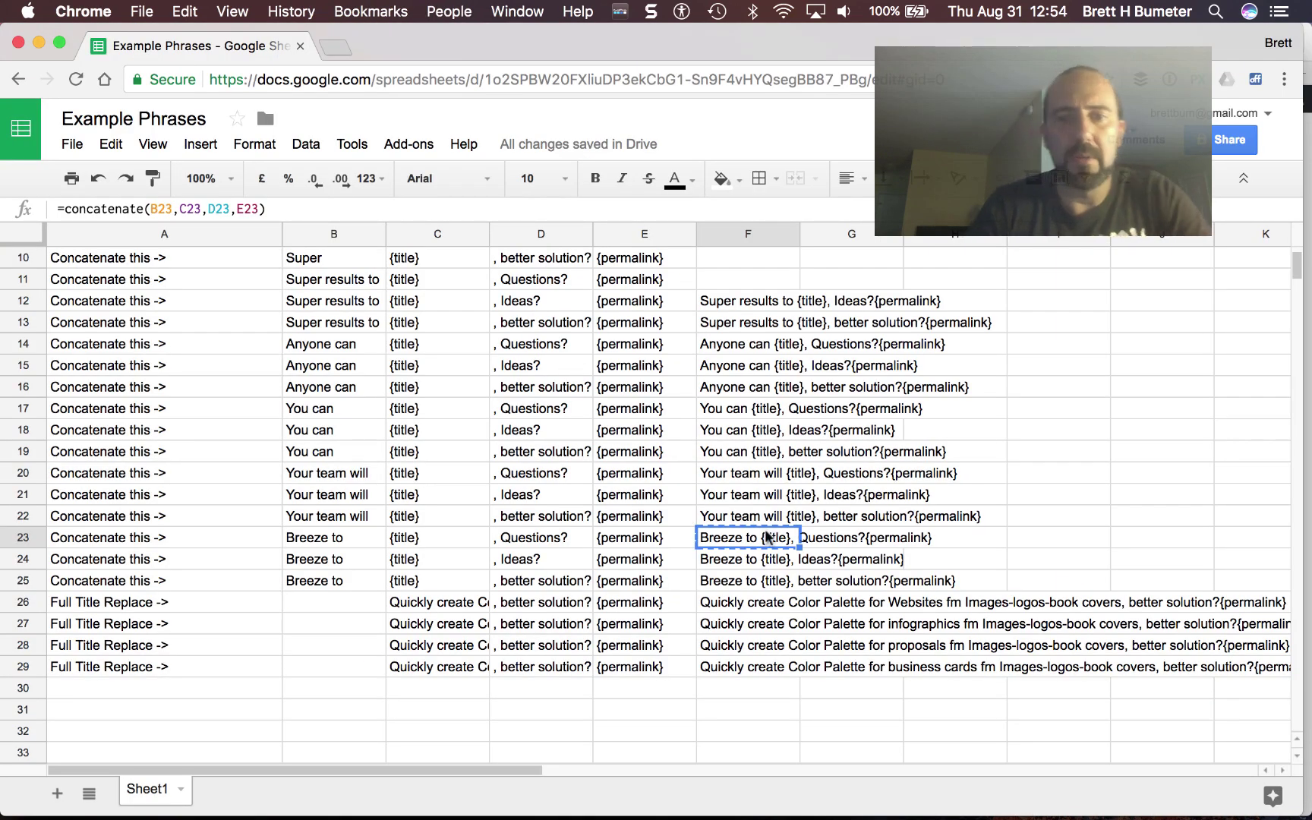
click(736, 560)
key(super+v)
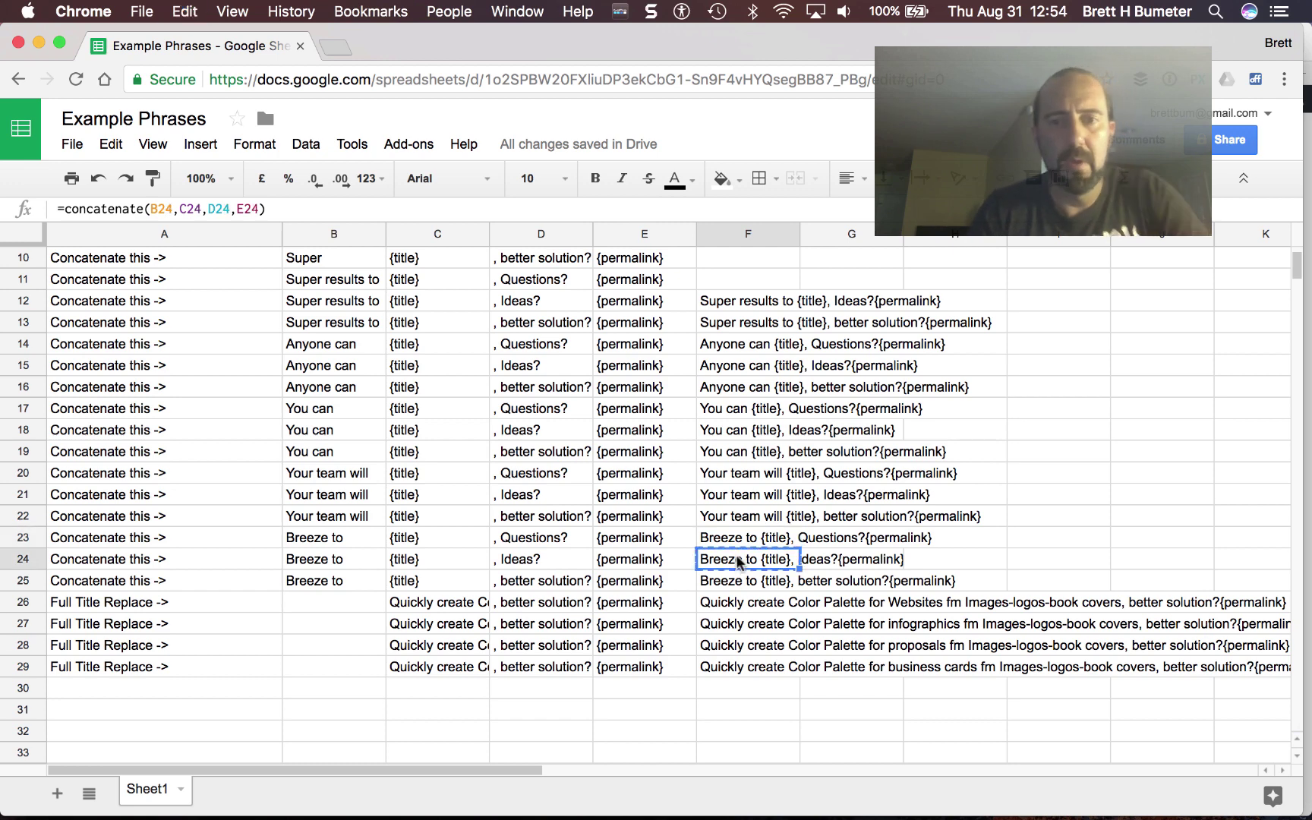
key(super+Tab)
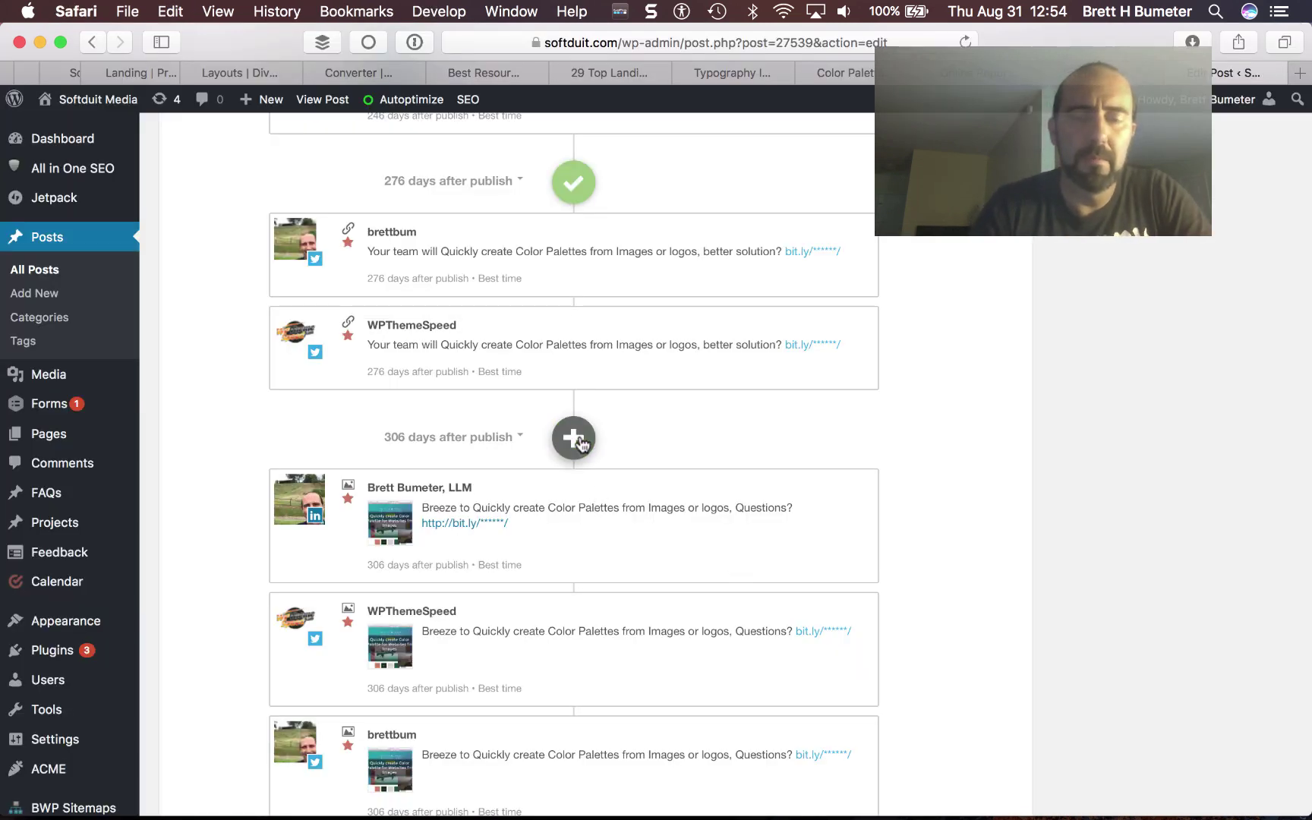
- Start an Image message in the 306 days after publish group for both Twitter profiles and the Softduit Media LinkedIn and Google+ profiles
click(575, 438)
click(490, 510)
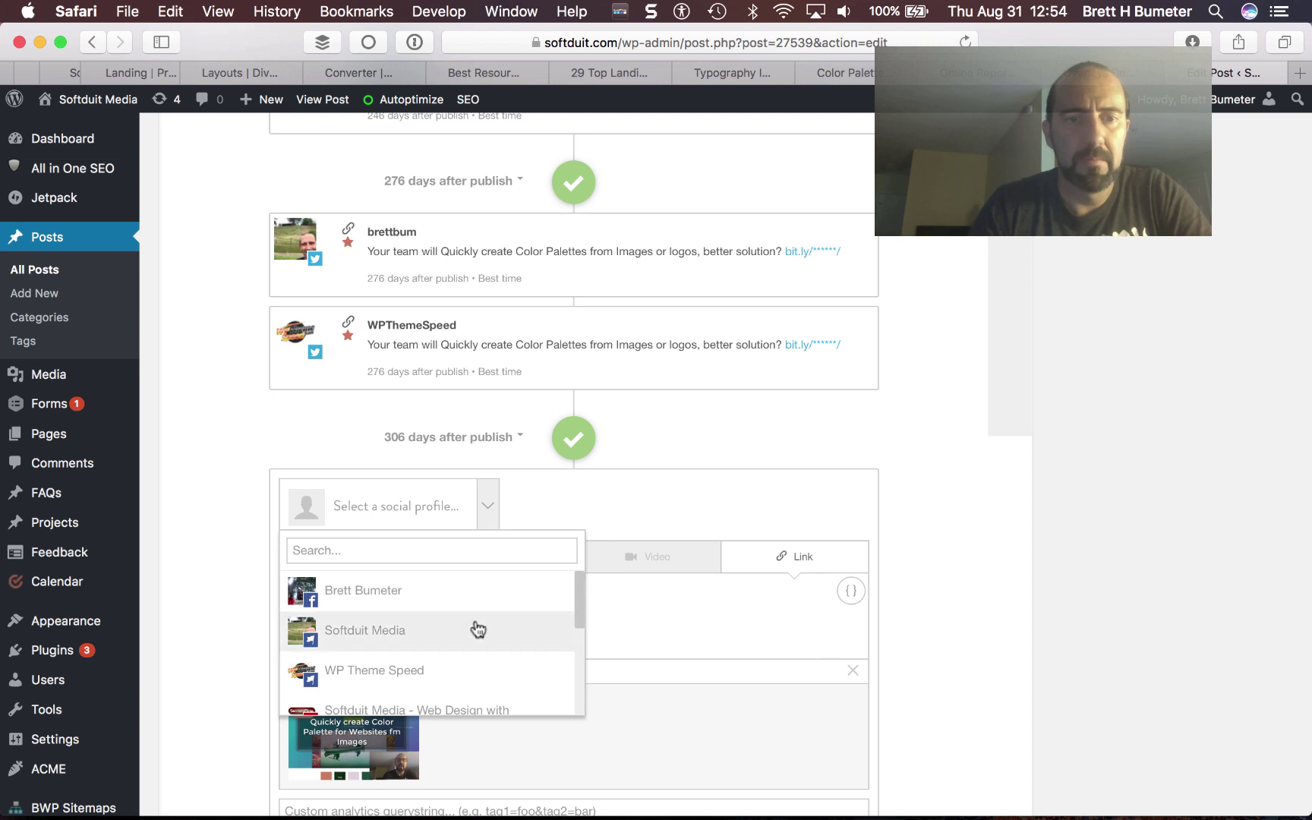
scroll(474, 627, down, 6)
click(417, 645)
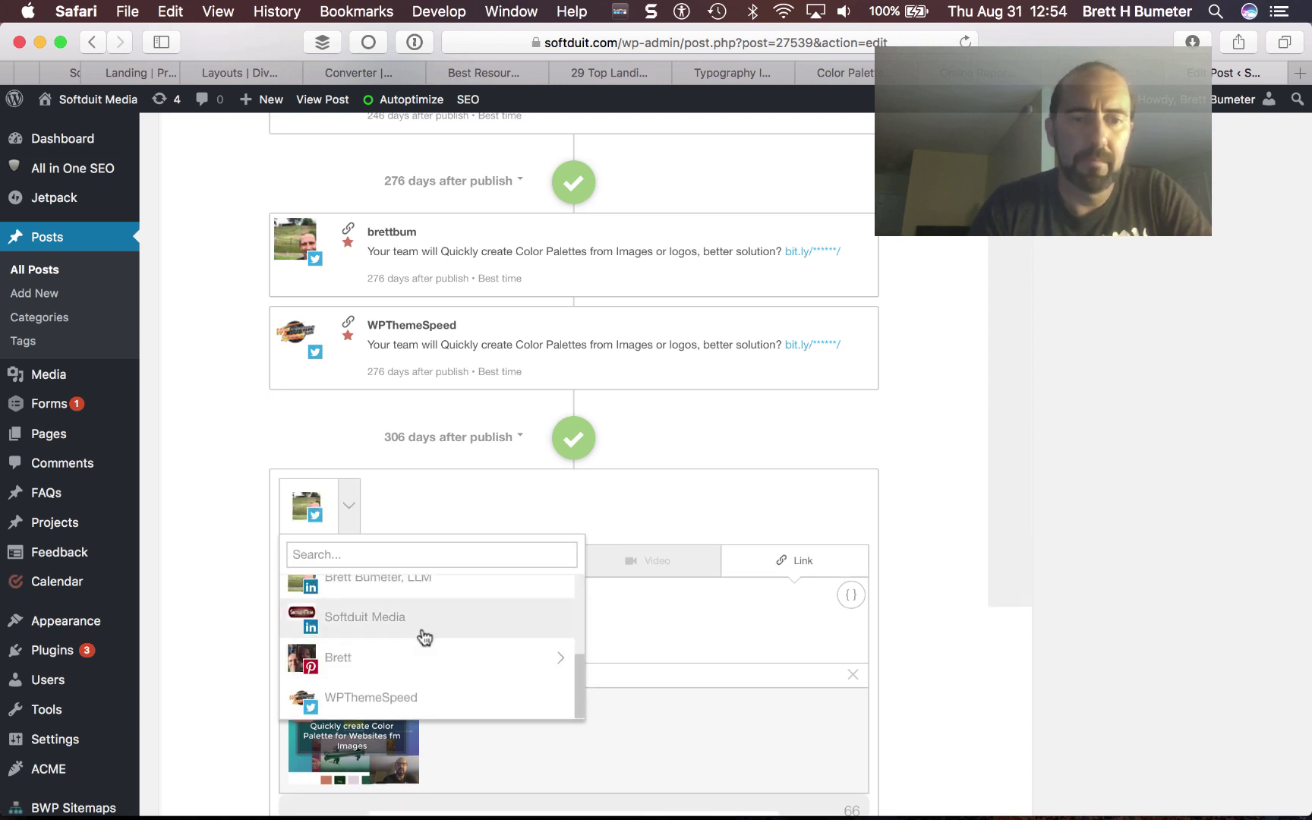
click(405, 696)
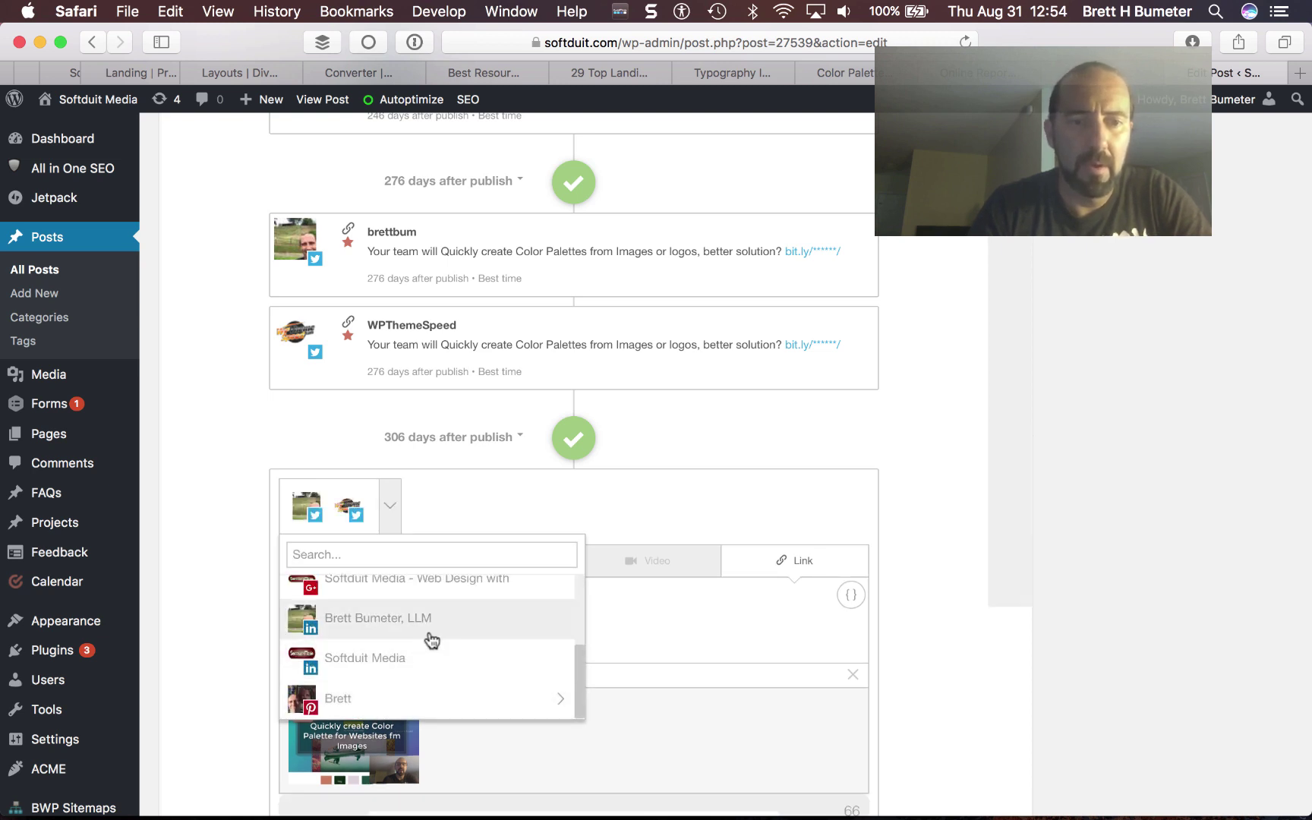
click(437, 664)
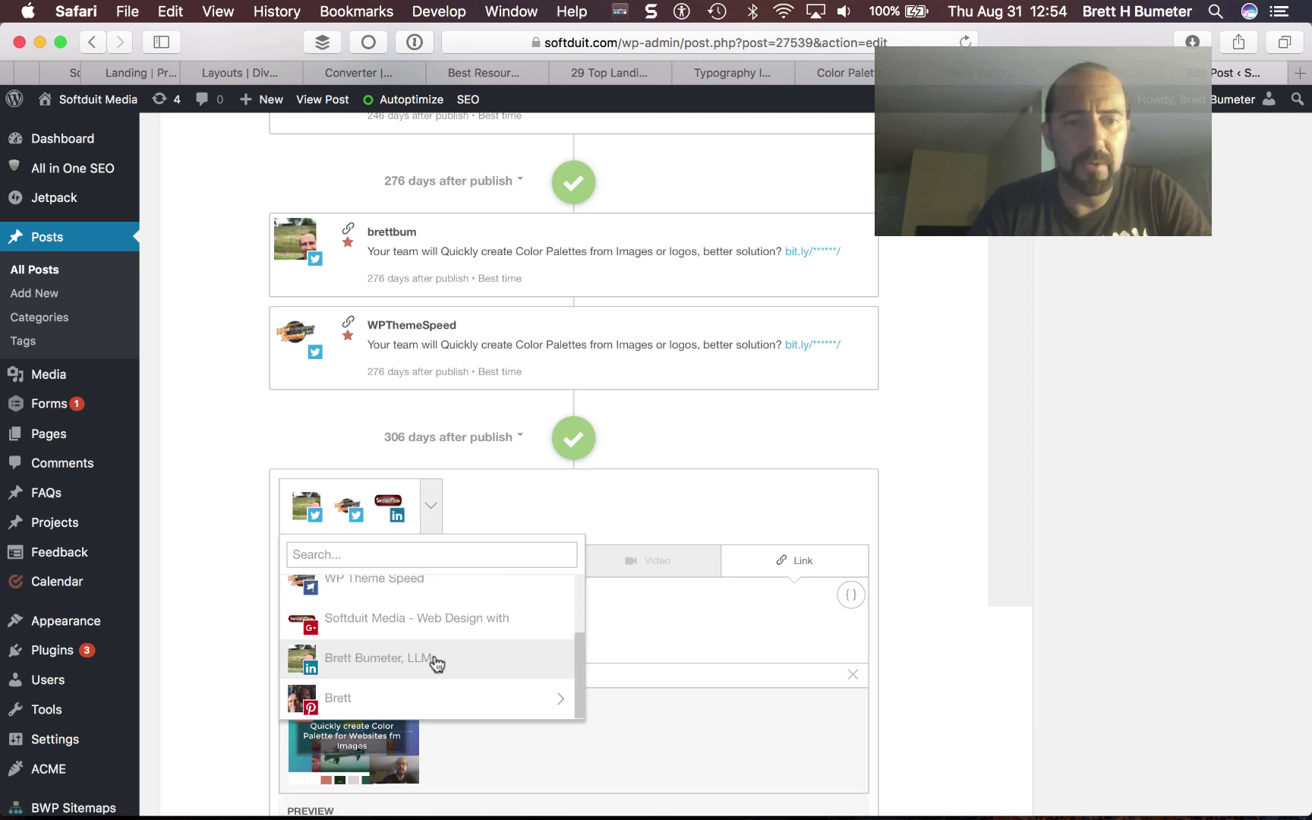
click(418, 621)
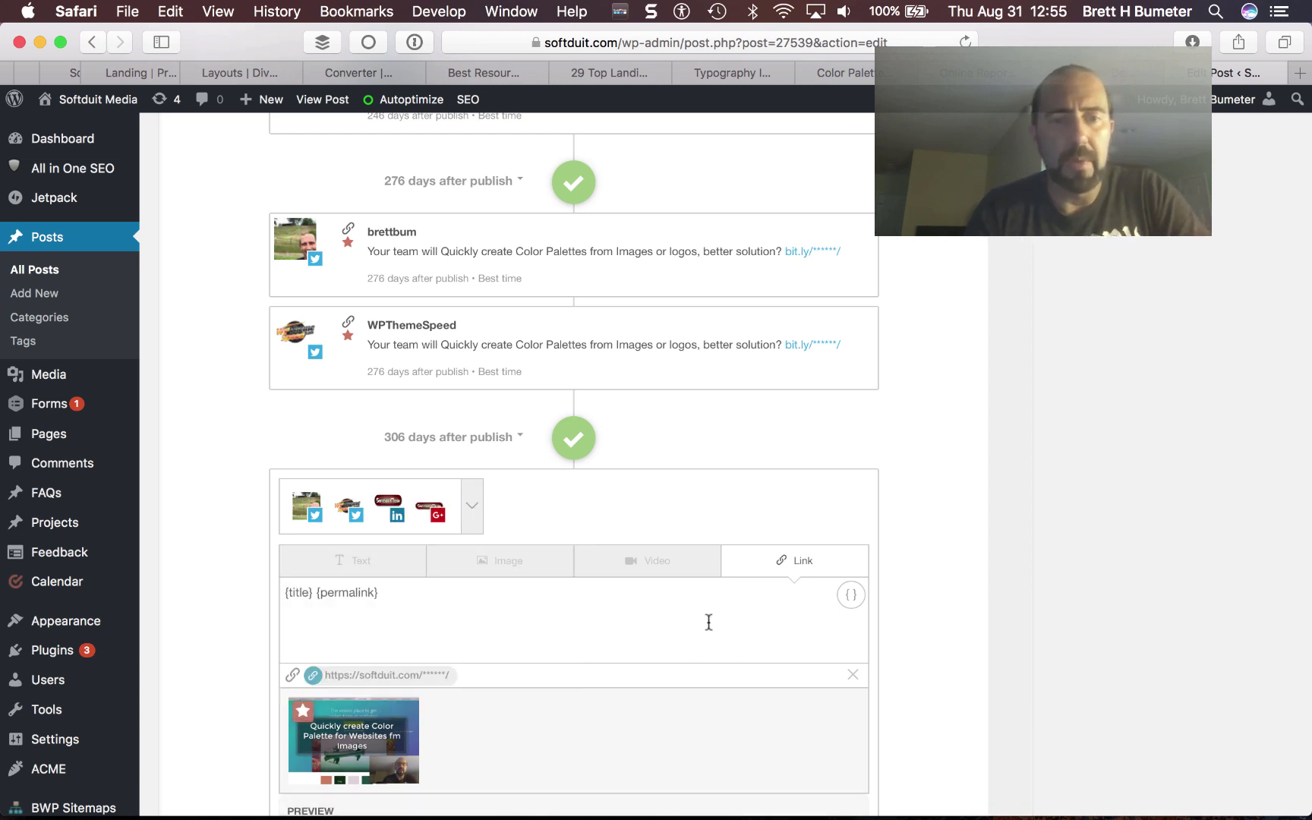
click(535, 571)
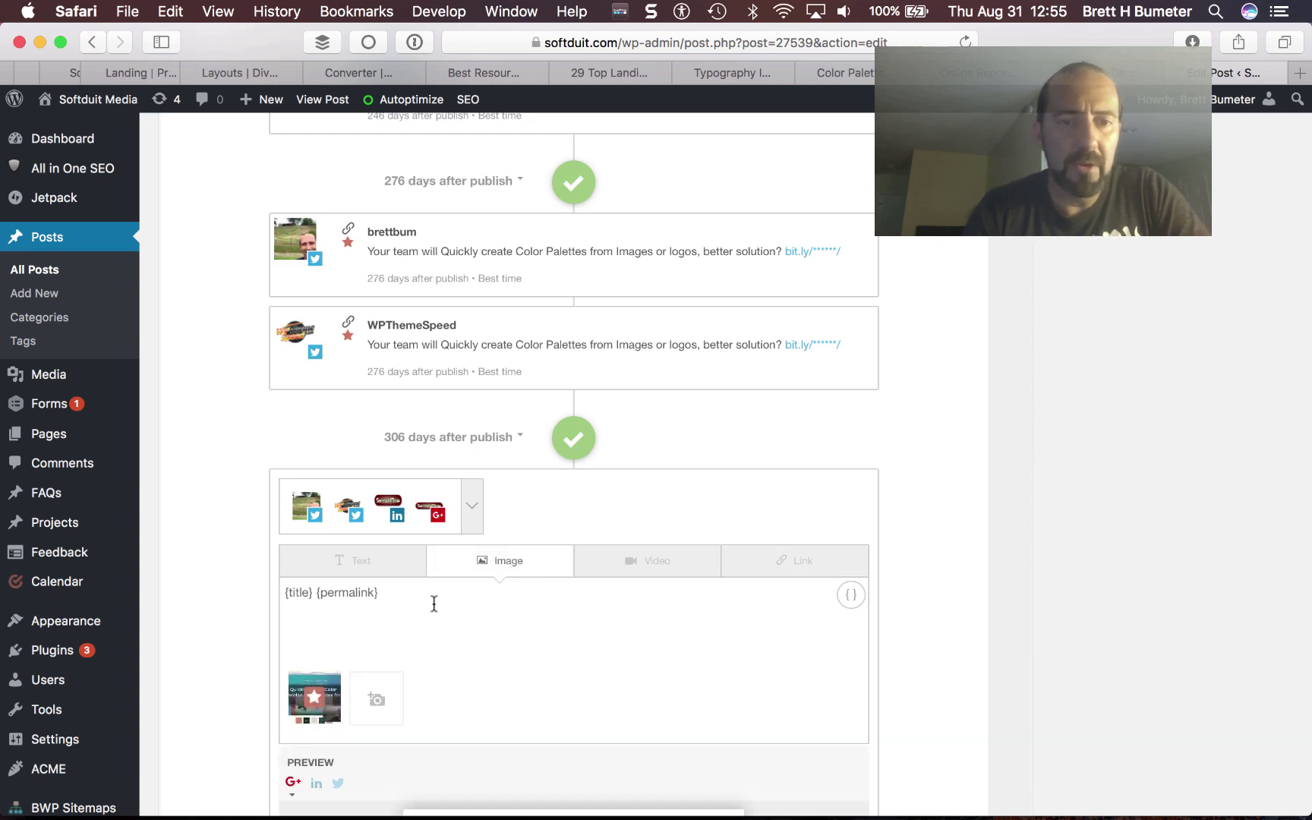
- Replace the image message's text with "Breeze to {title}, Ideas? {permalink}", with a space before the permalink tag
key(super+a)
text(Breeze to {title}, Ideas?{permalink})
scroll(433, 600, down, 5)
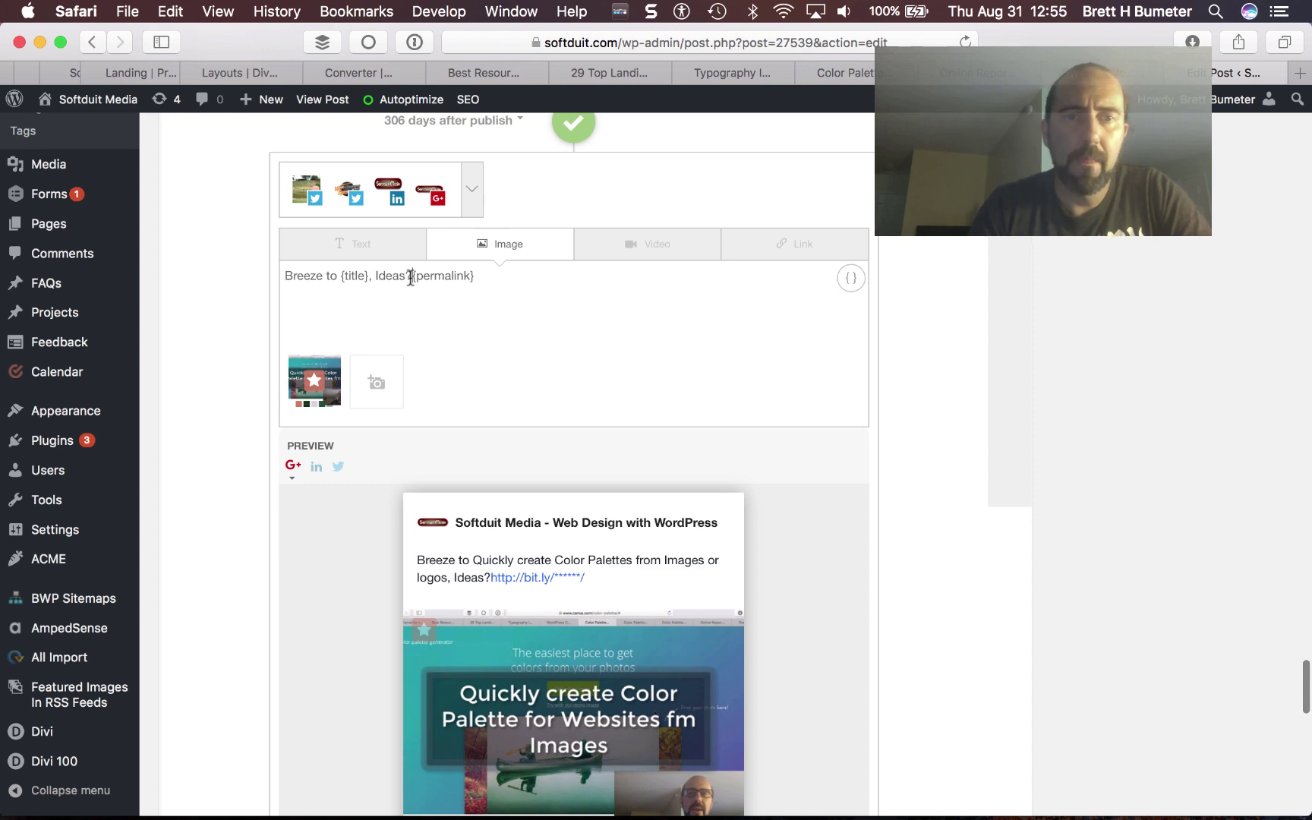
- Set the "Breeze to {title}, Ideas?" message's date to 336 days after publish and add it to the schedule
scroll(796, 430, down, 10)
scroll(795, 428, down, 1)
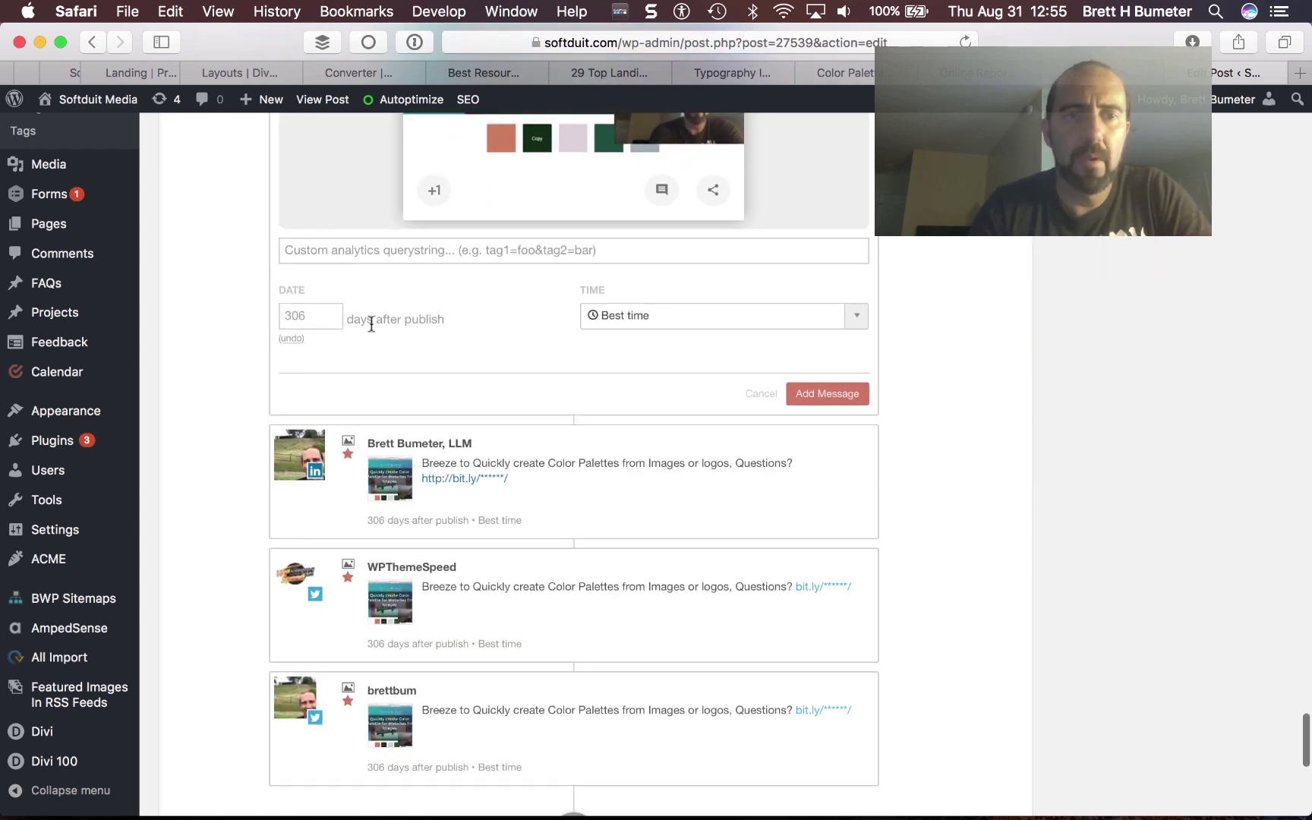
double_click(322, 310)
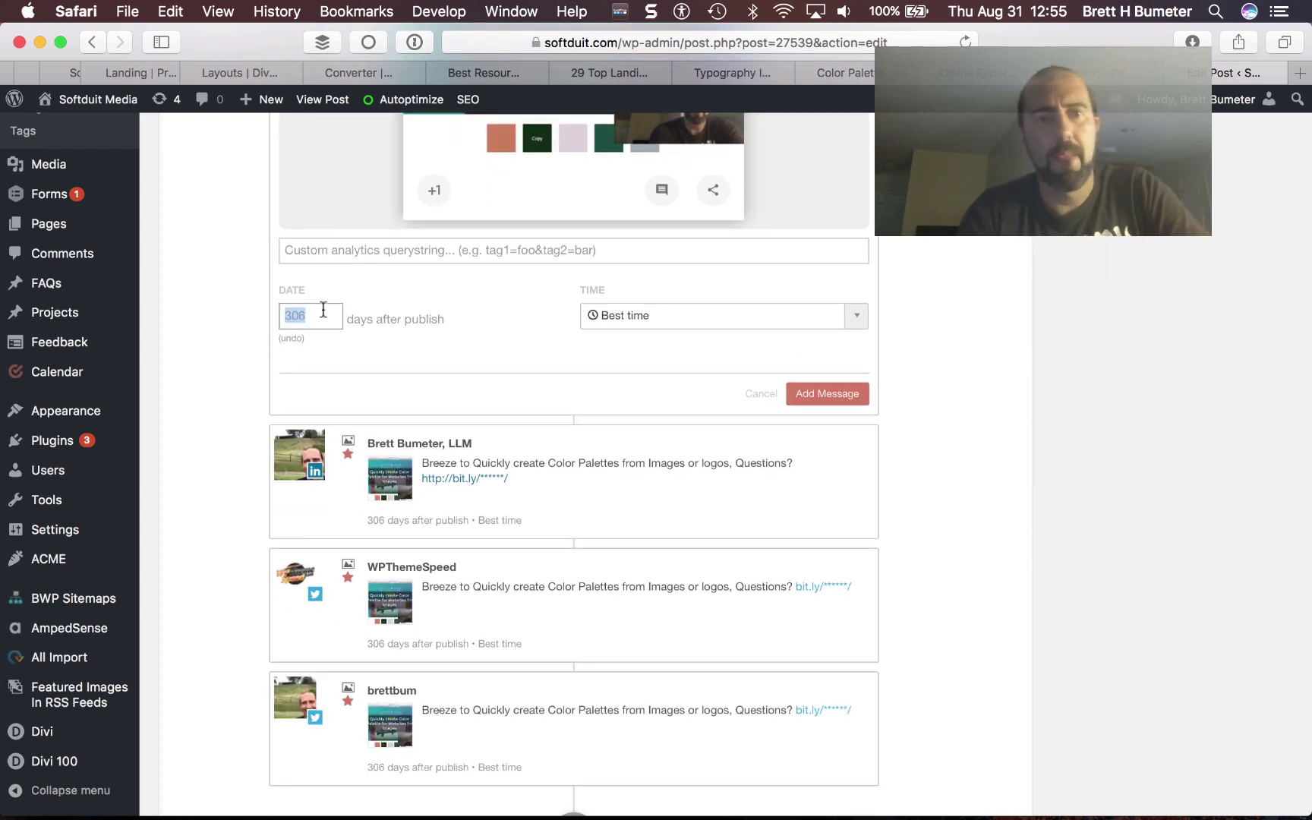
text(33)
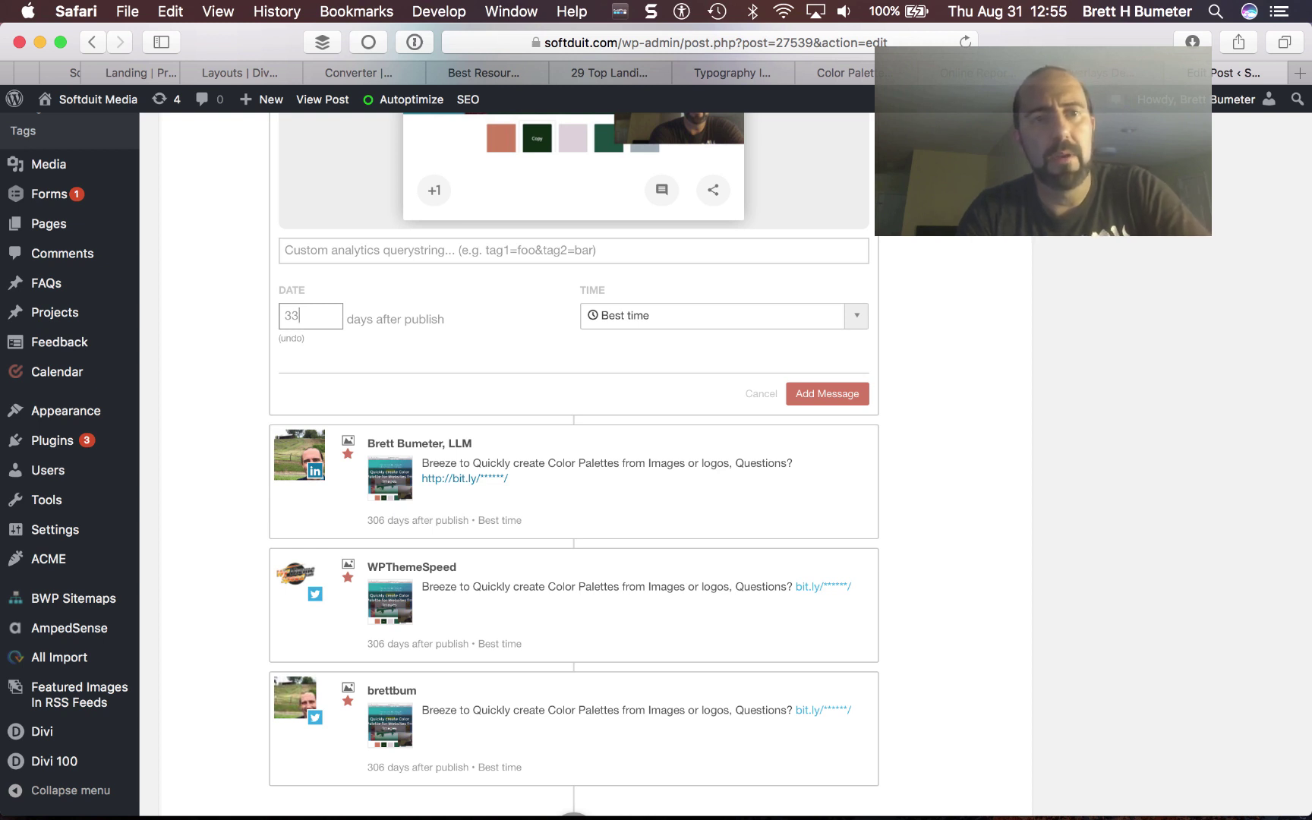
click(821, 392)
- Copy the combined phrase in F25 of the Example Phrases sheet in Chrome and return to the post in Safari
key(super+Tab)
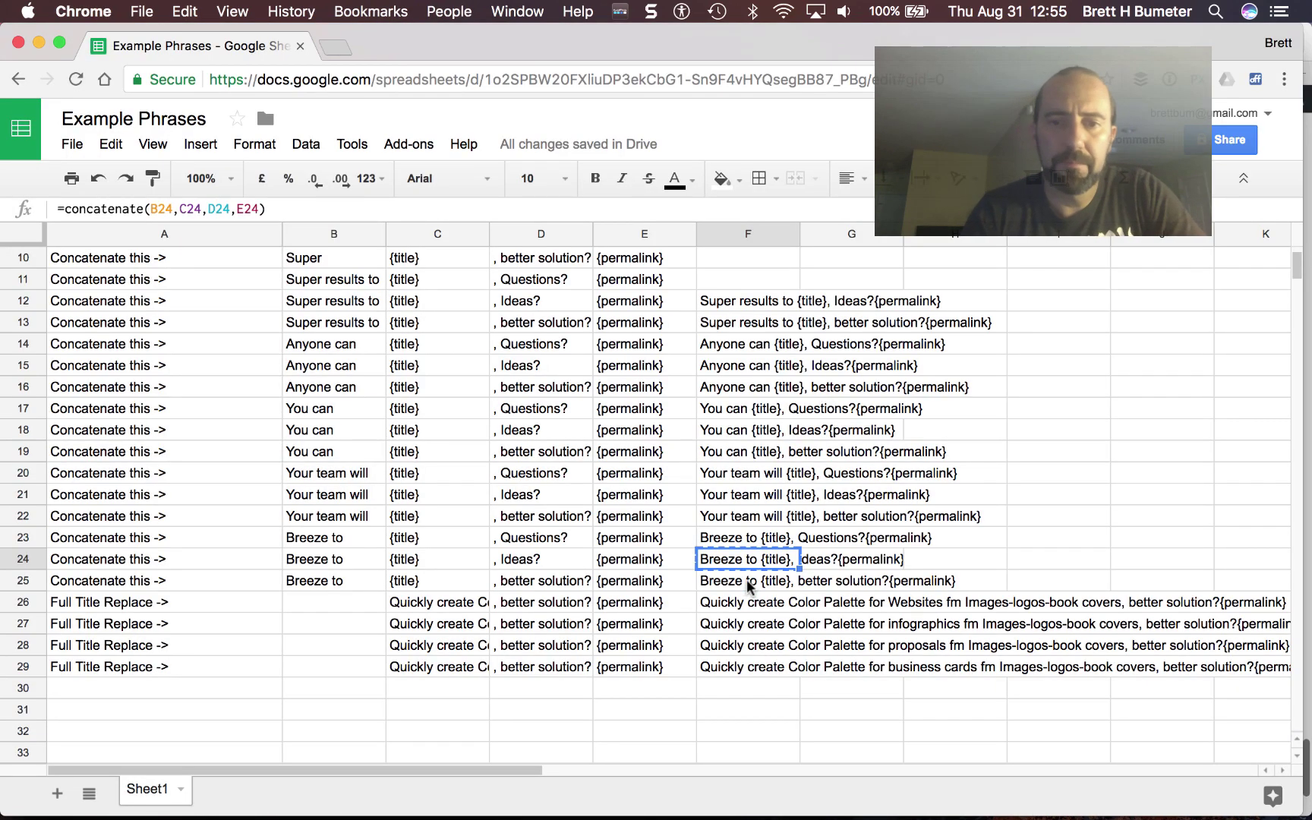
key(super+c)
key(super+Tab)
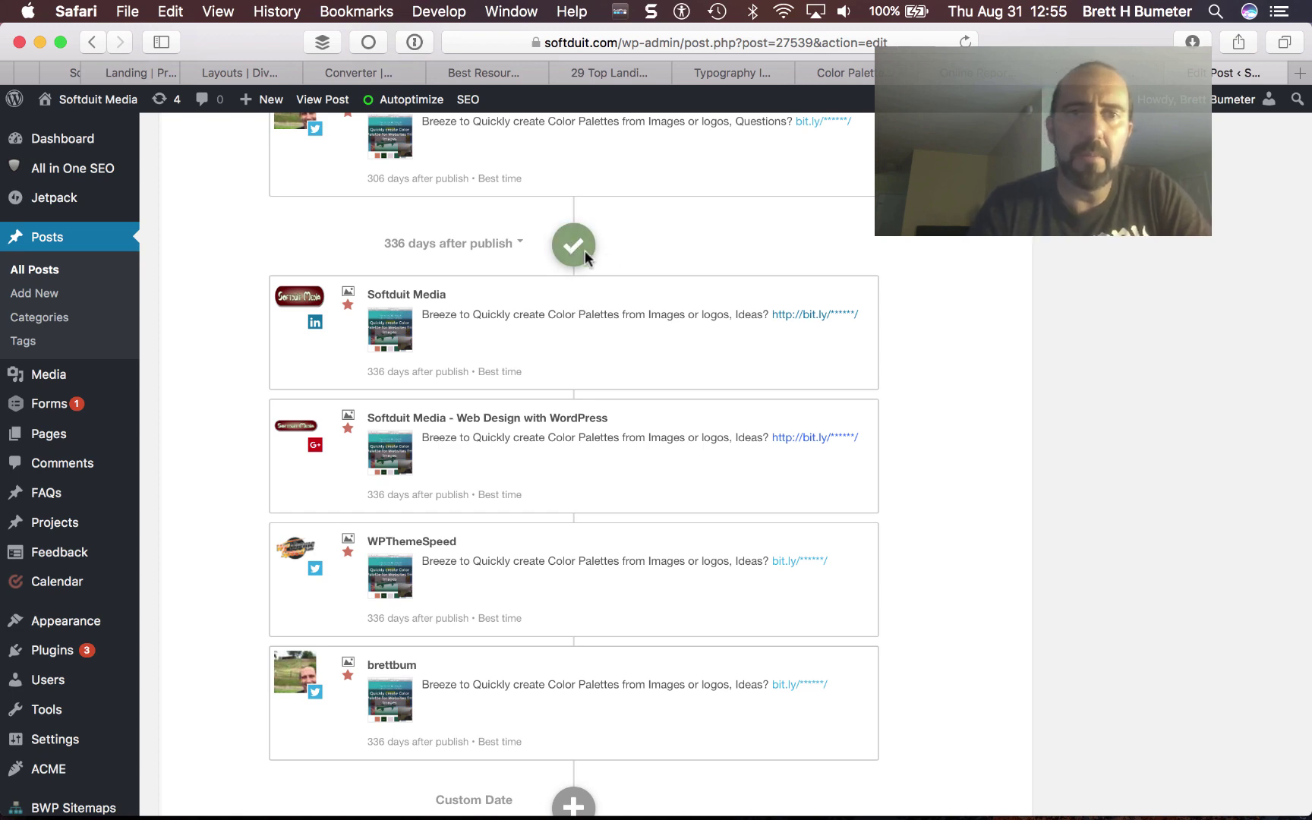
- Start a message in the 336 days after publish group for both Twitter profiles
click(572, 248)
click(488, 313)
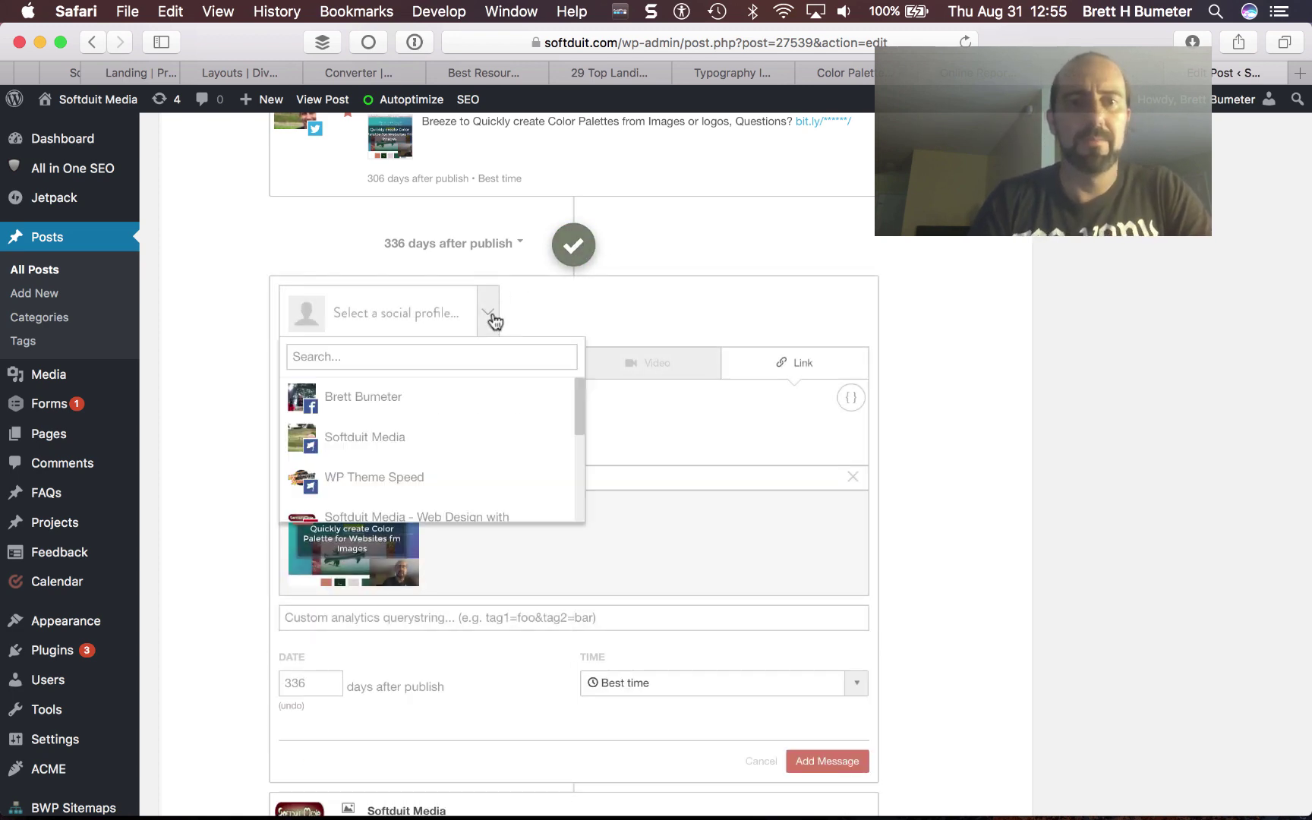
scroll(453, 451, down, 3)
scroll(433, 452, down, 3)
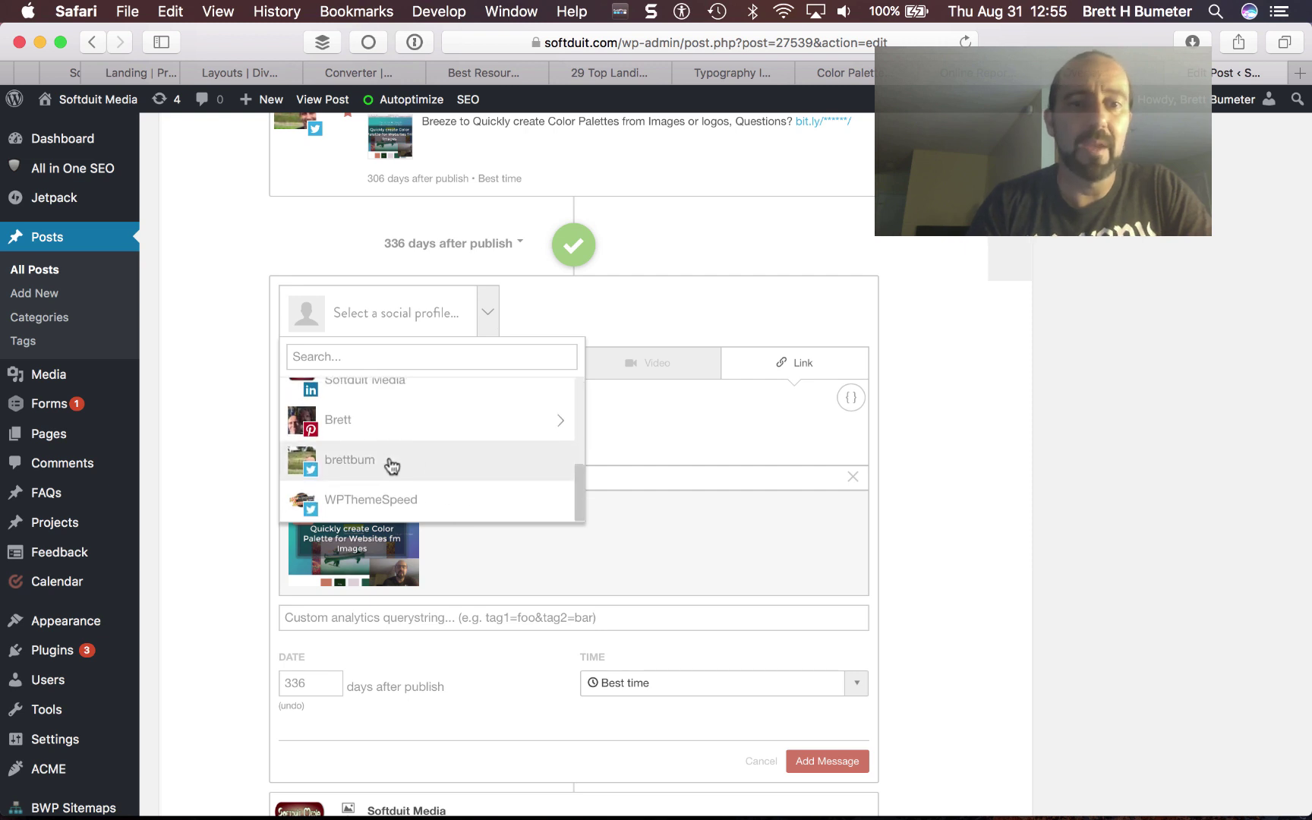
click(390, 461)
click(400, 510)
scroll(430, 445, up, 3)
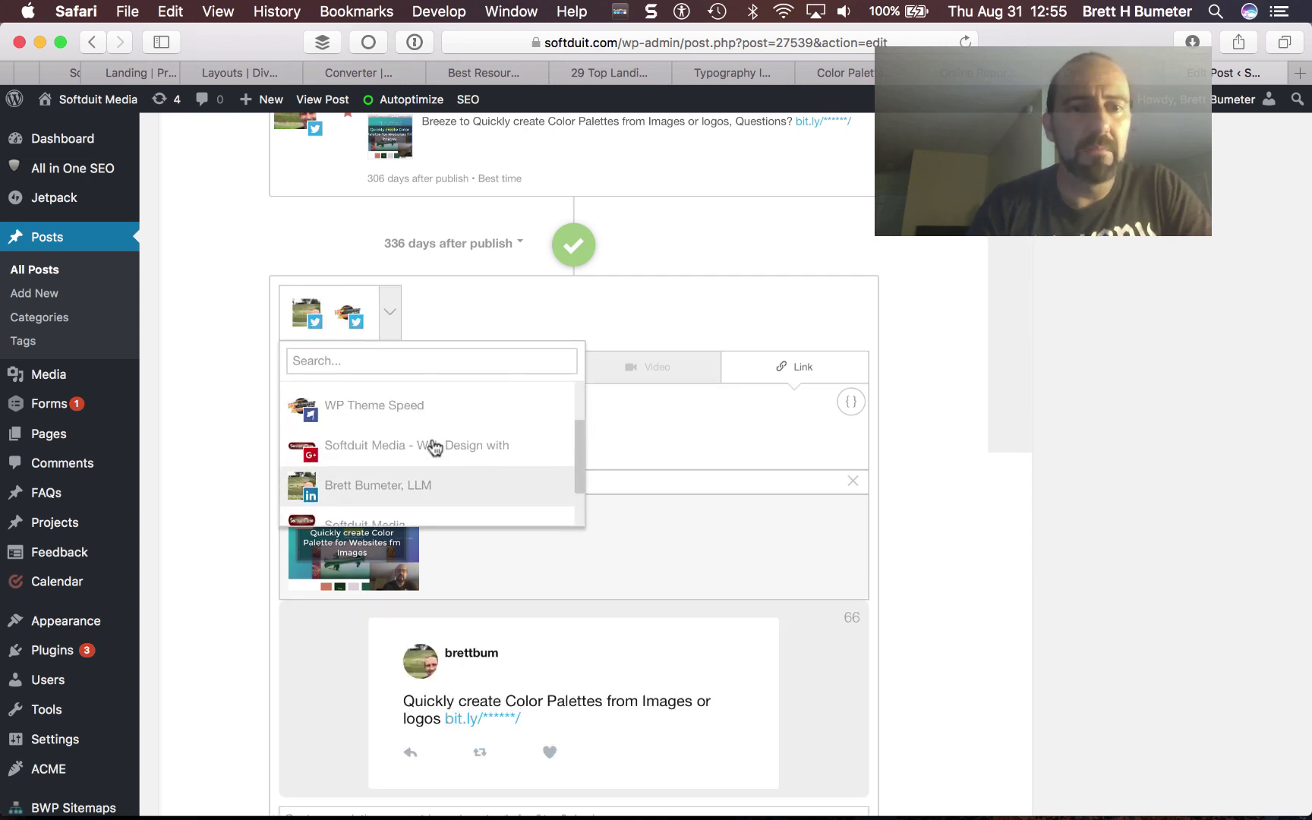
scroll(433, 446, up, 3)
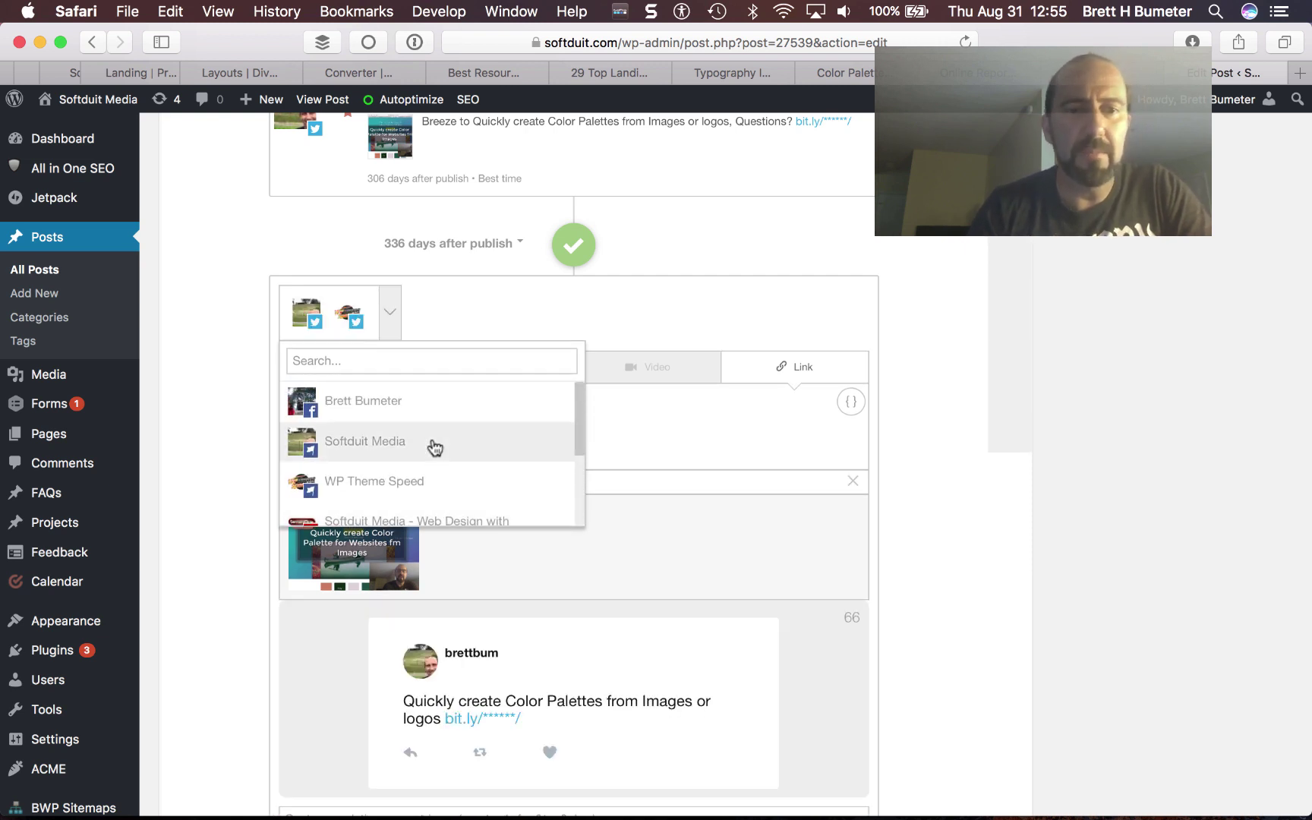
click(705, 403)
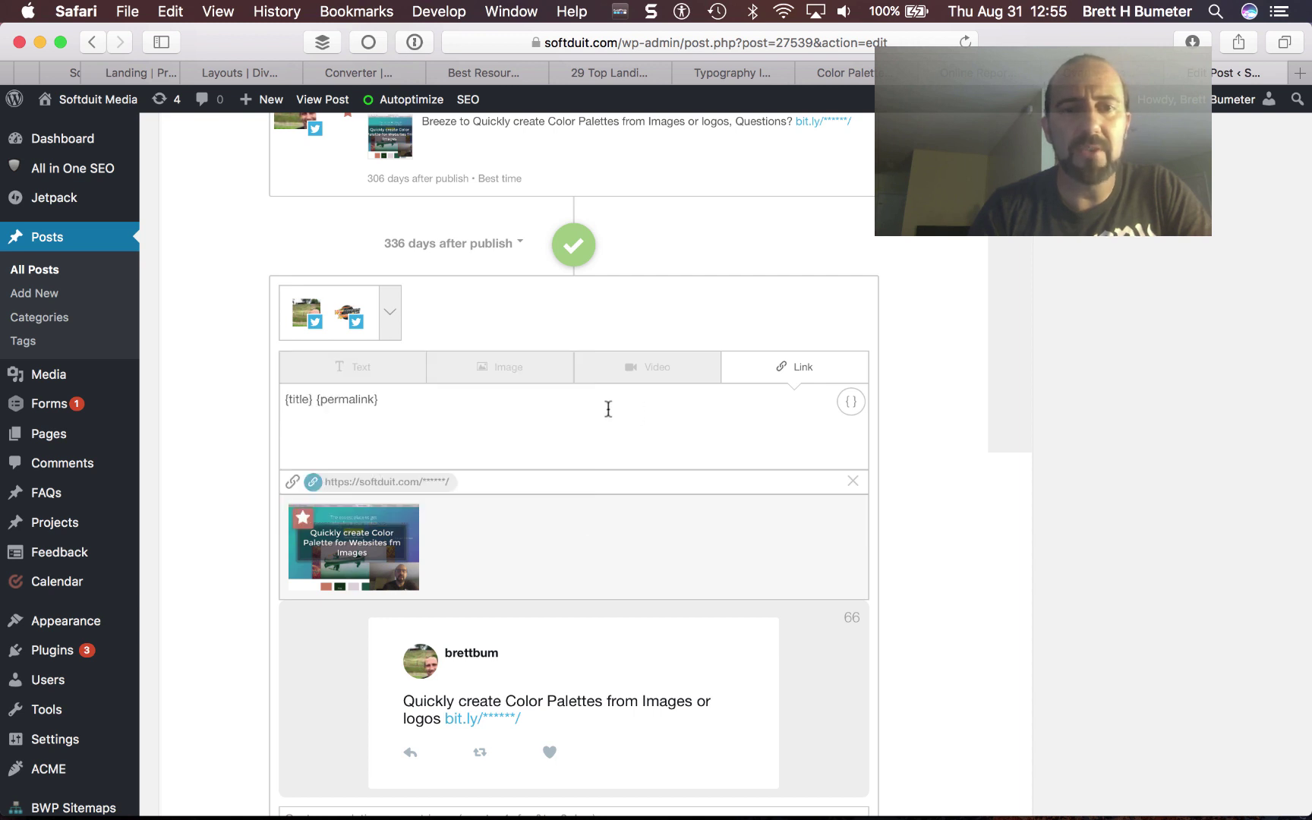
- Make it an Image message and replace its text with "Breeze to {title}, better solution? {permalink}", with a space before the permalink tag
click(523, 378)
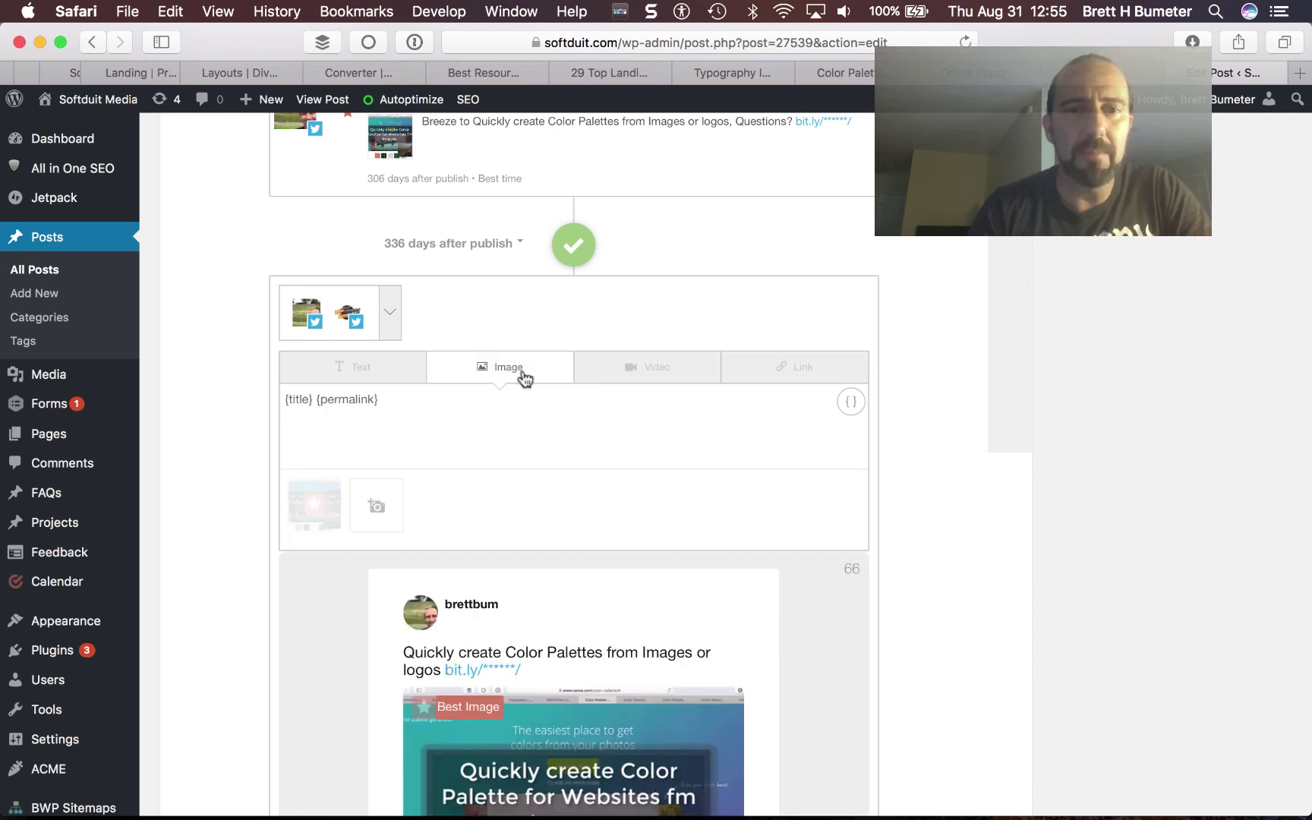
triple_click(393, 403)
key(super+v)
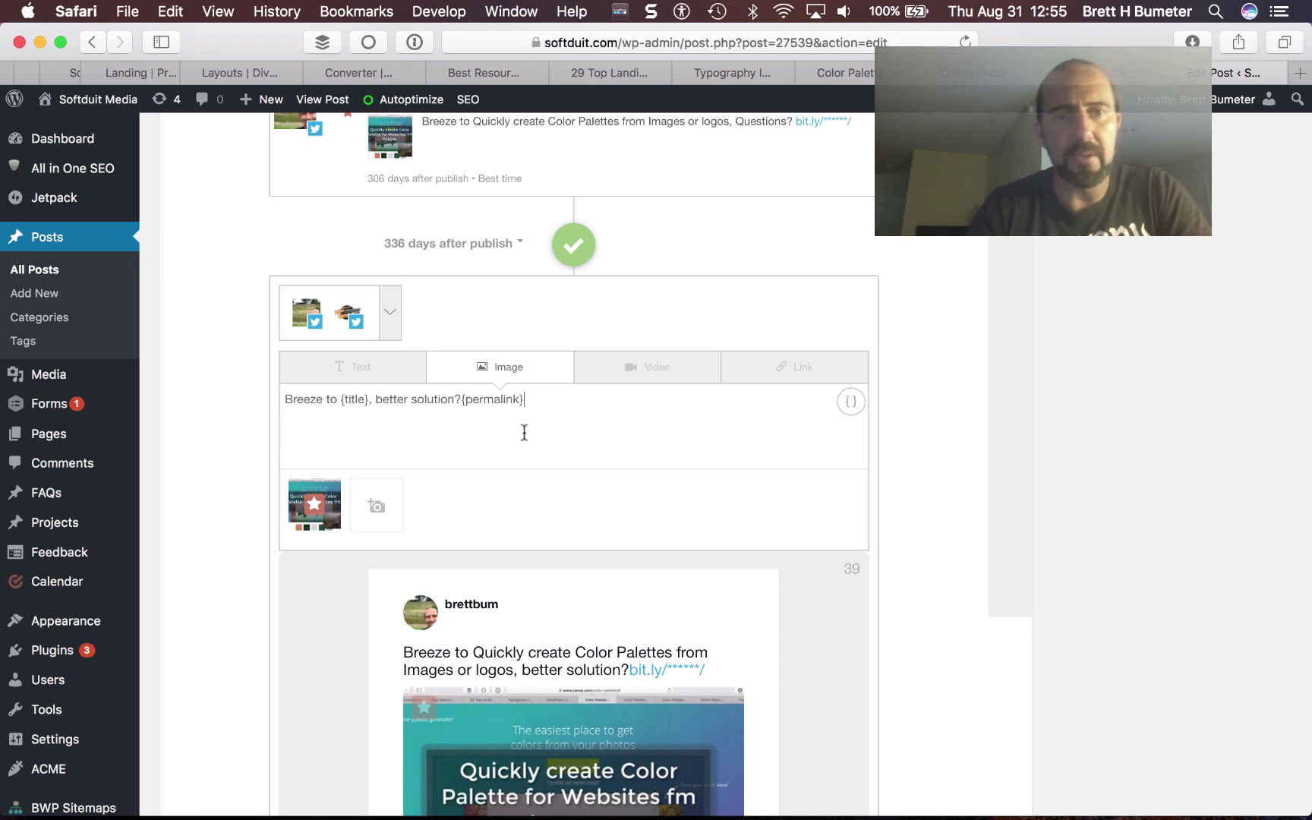
- Set the "Breeze to {title}, better solution?" message's date to 365 days after publish and add it to the schedule
scroll(642, 427, down, 10)
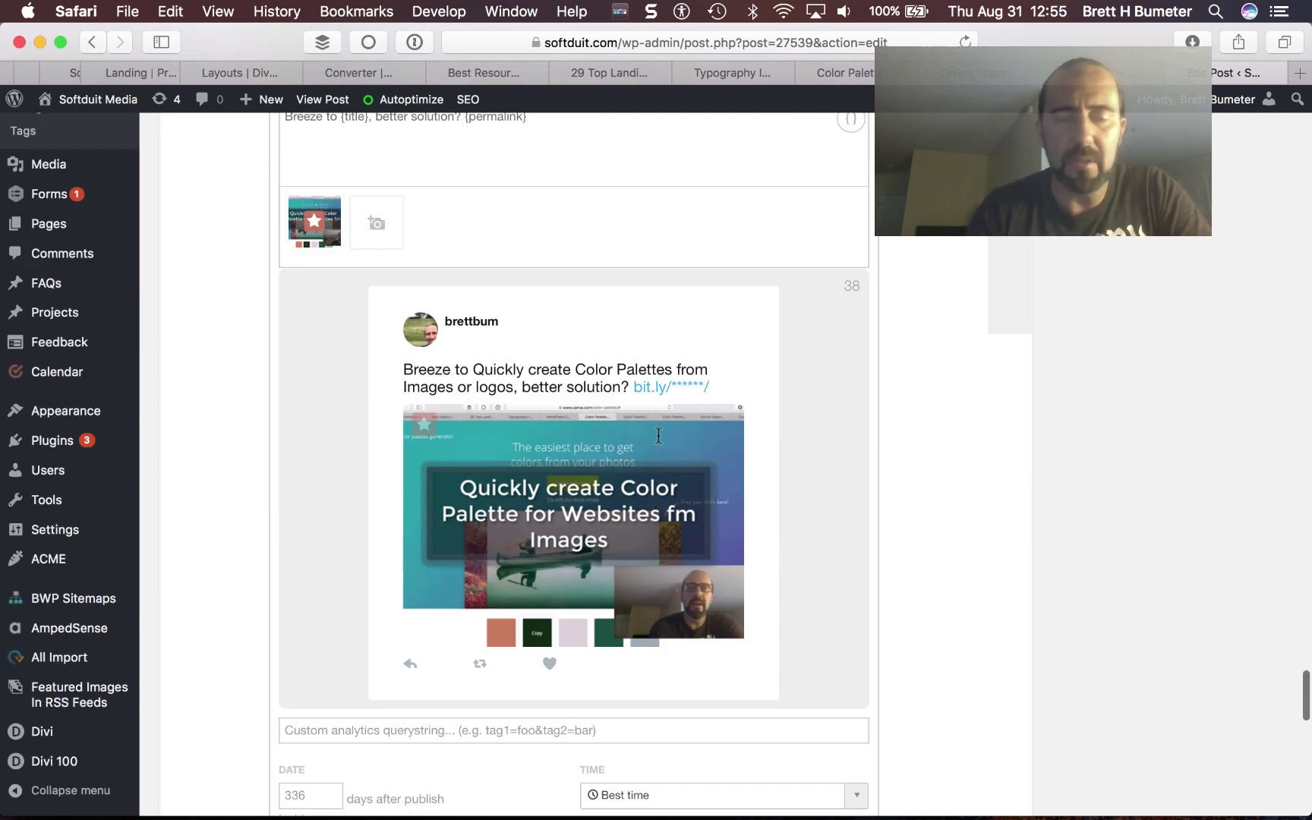
double_click(329, 273)
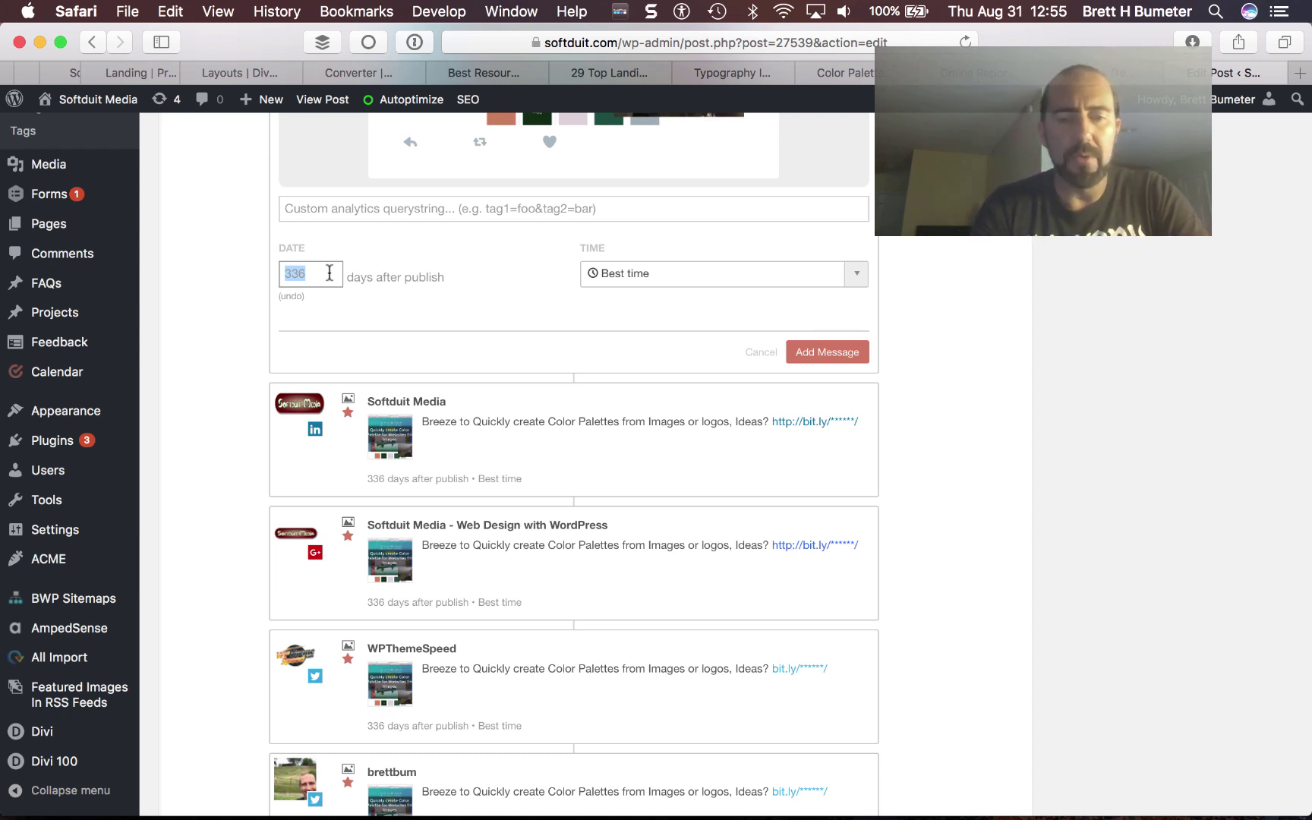
text(36)
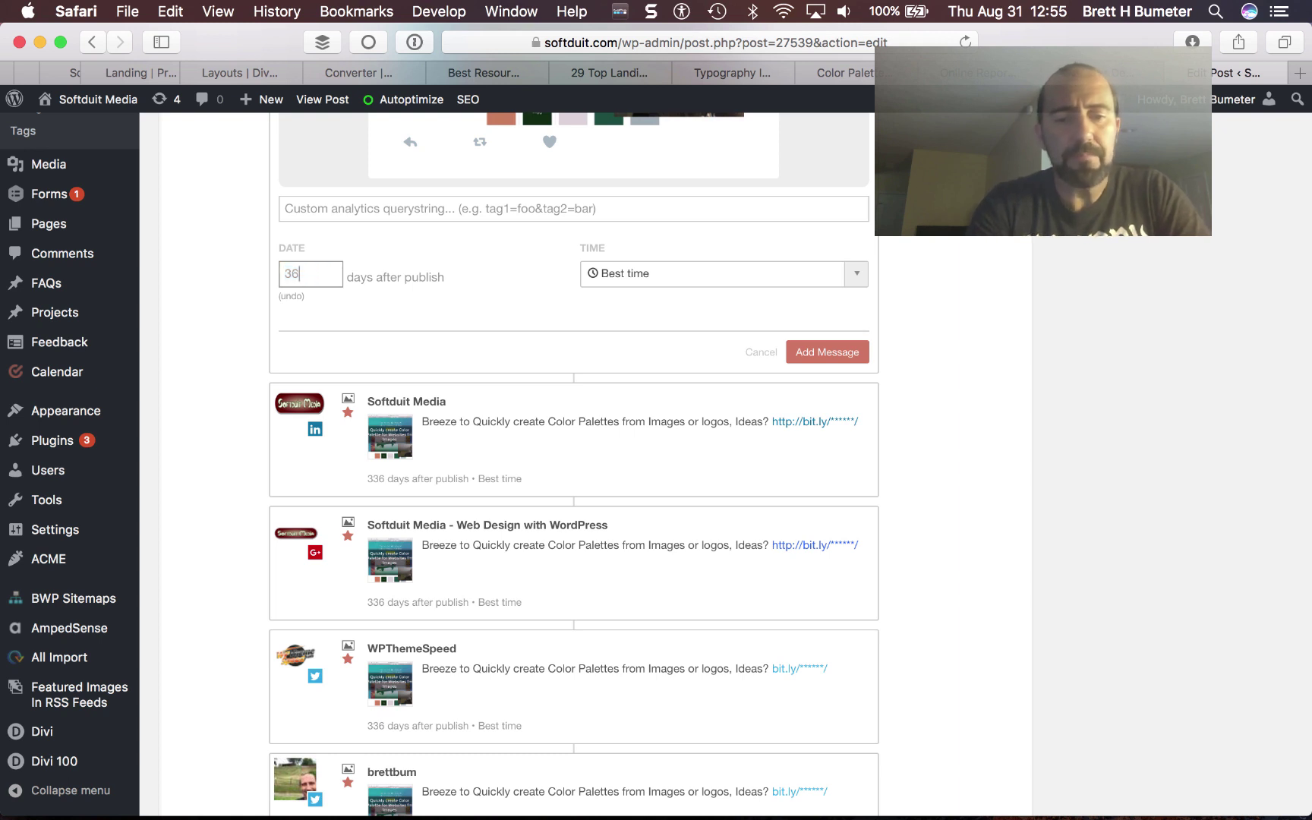
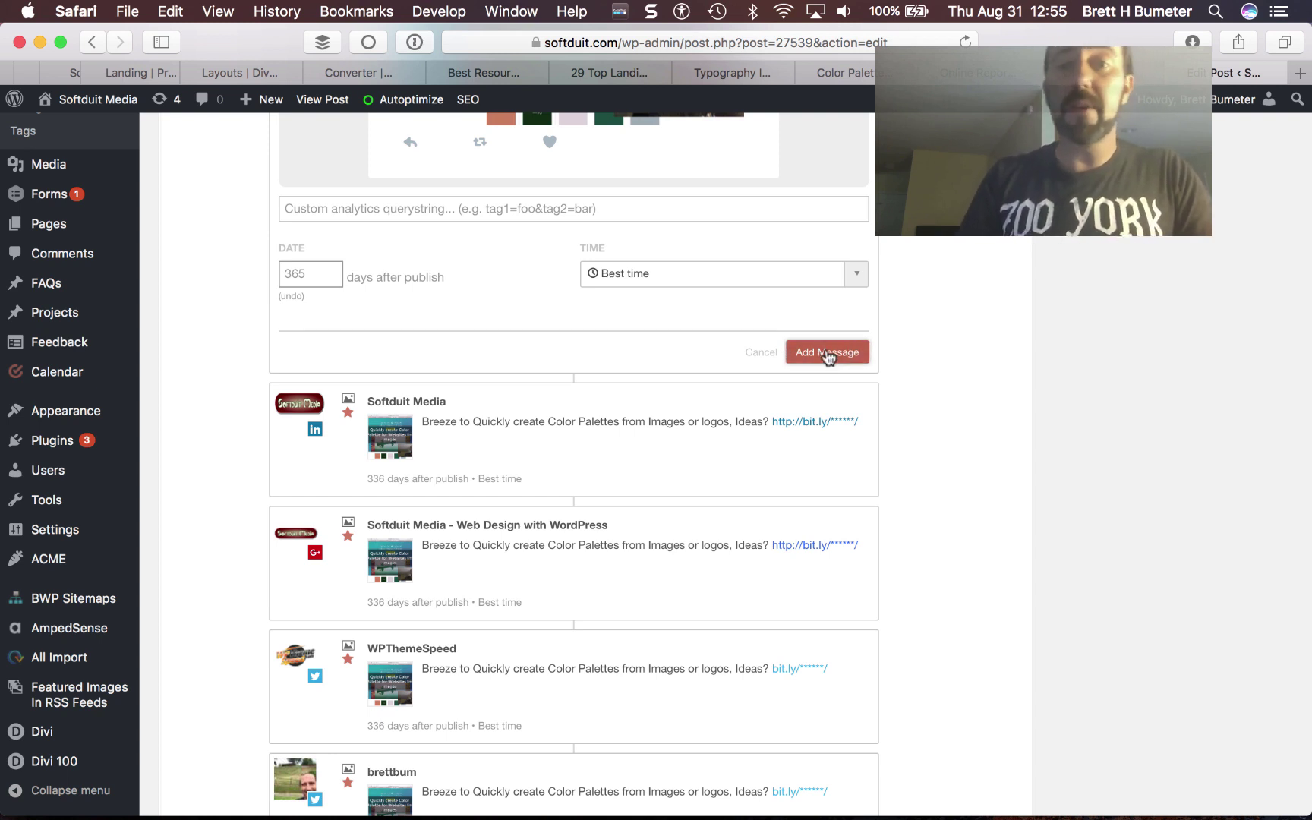
click(828, 353)
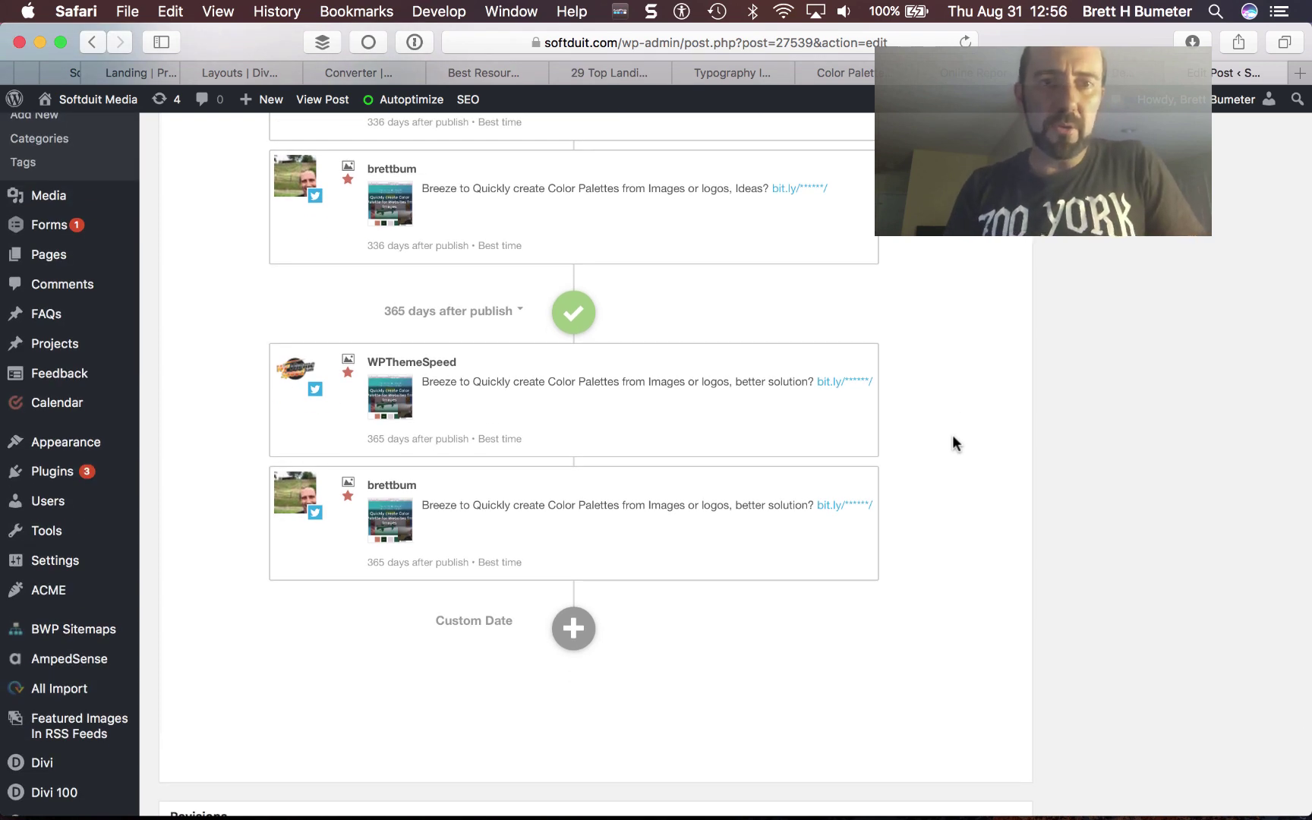
- Copy the first full-title replacement phrase, in F26 of the Example Phrases sheet in Chrome, and return to the post in Safari
key(super+Tab)
click(750, 607)
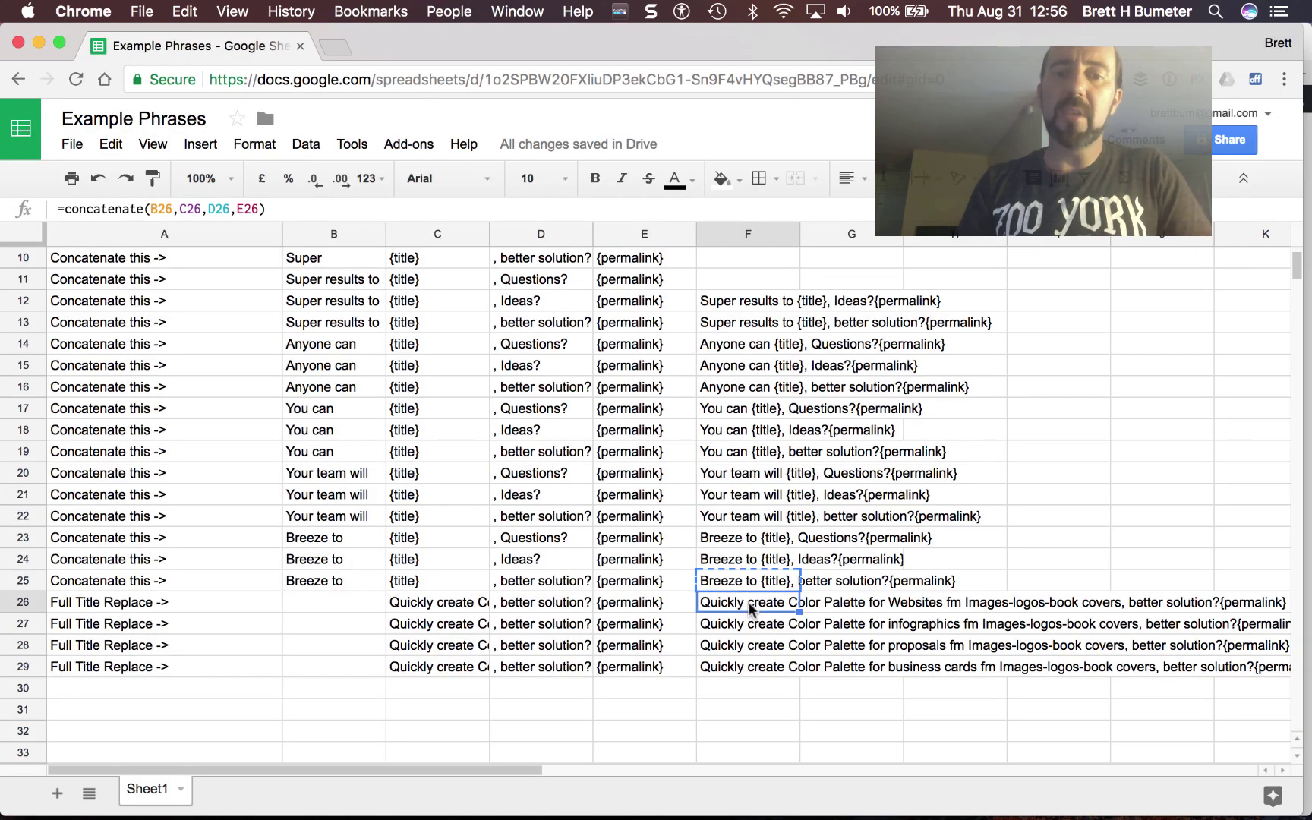
key(super+c)
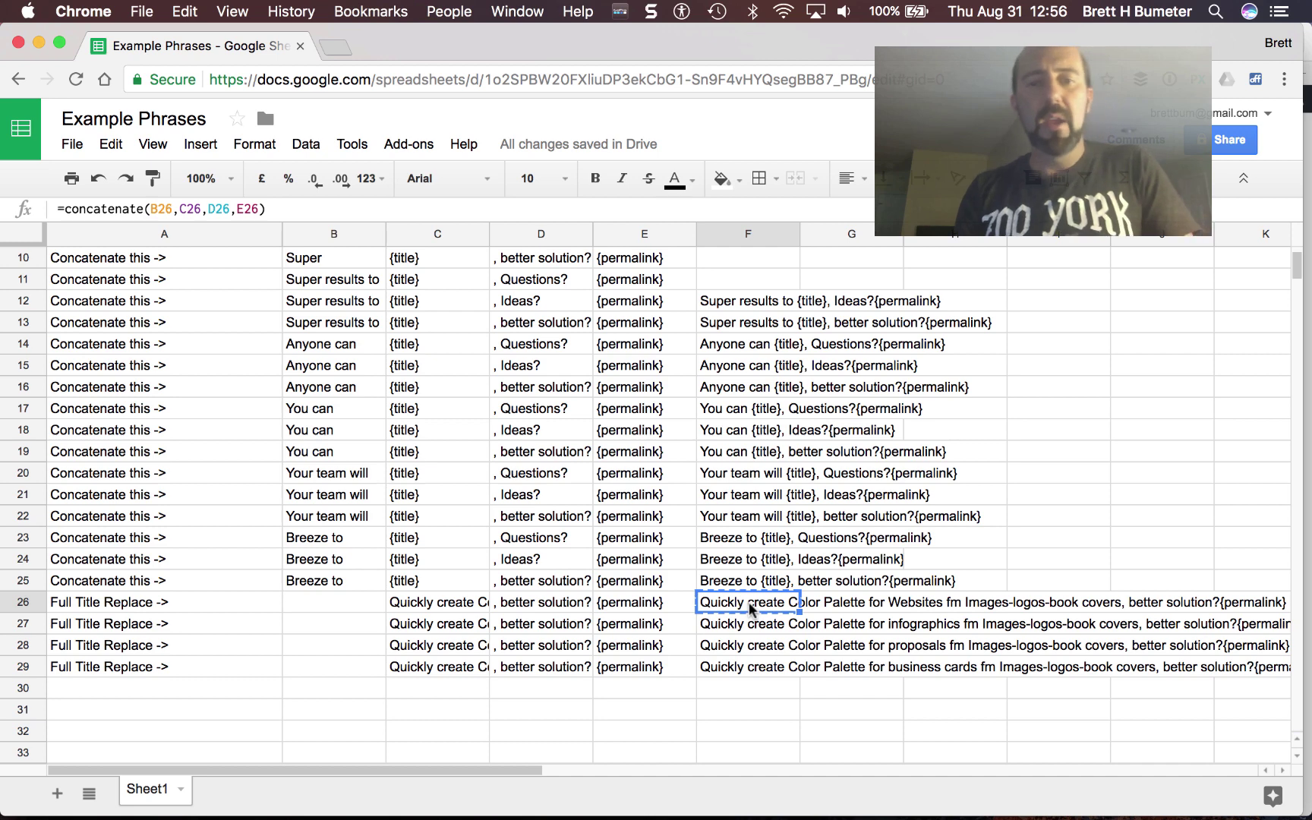
key(super+Tab)
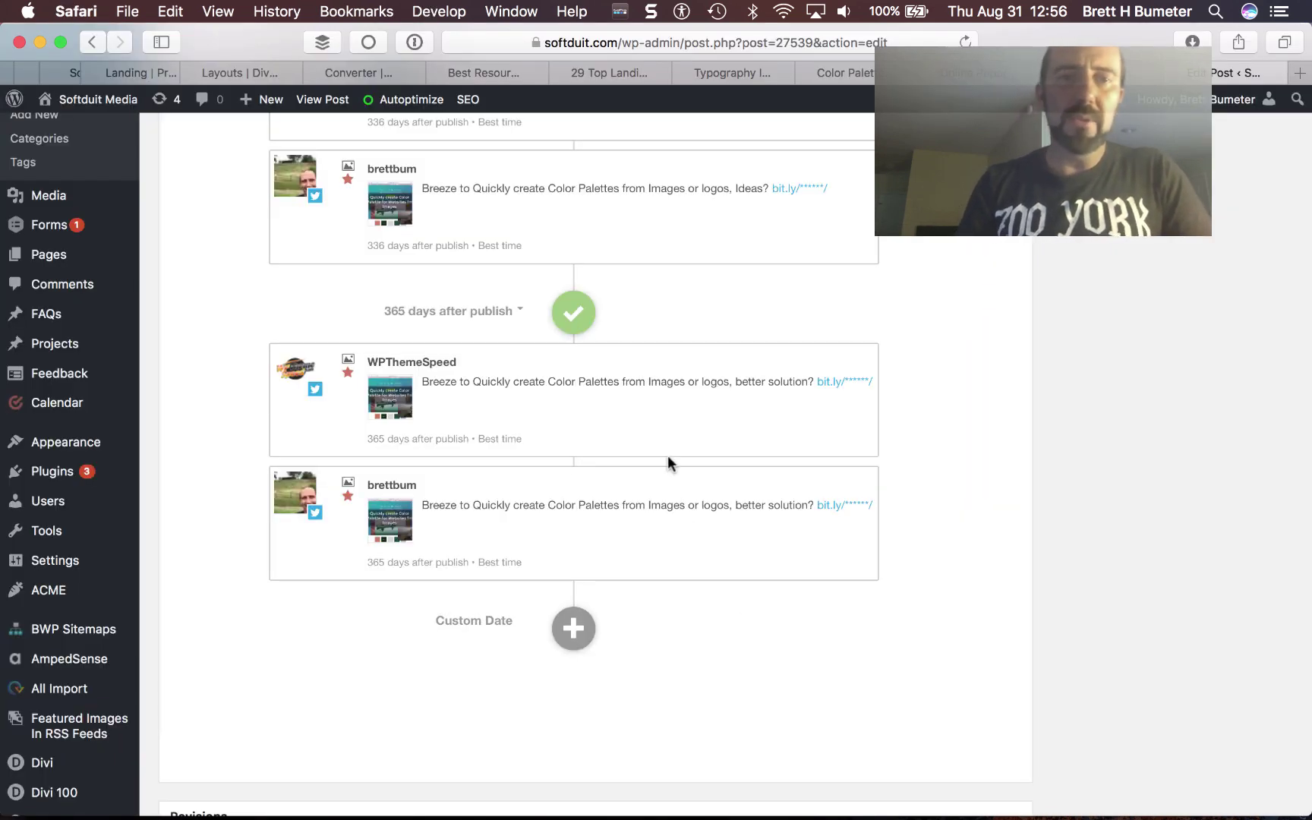
- Start a message in the 365 days after publish group for both Twitter profiles
scroll(667, 460, up, 5)
scroll(667, 460, down, 6)
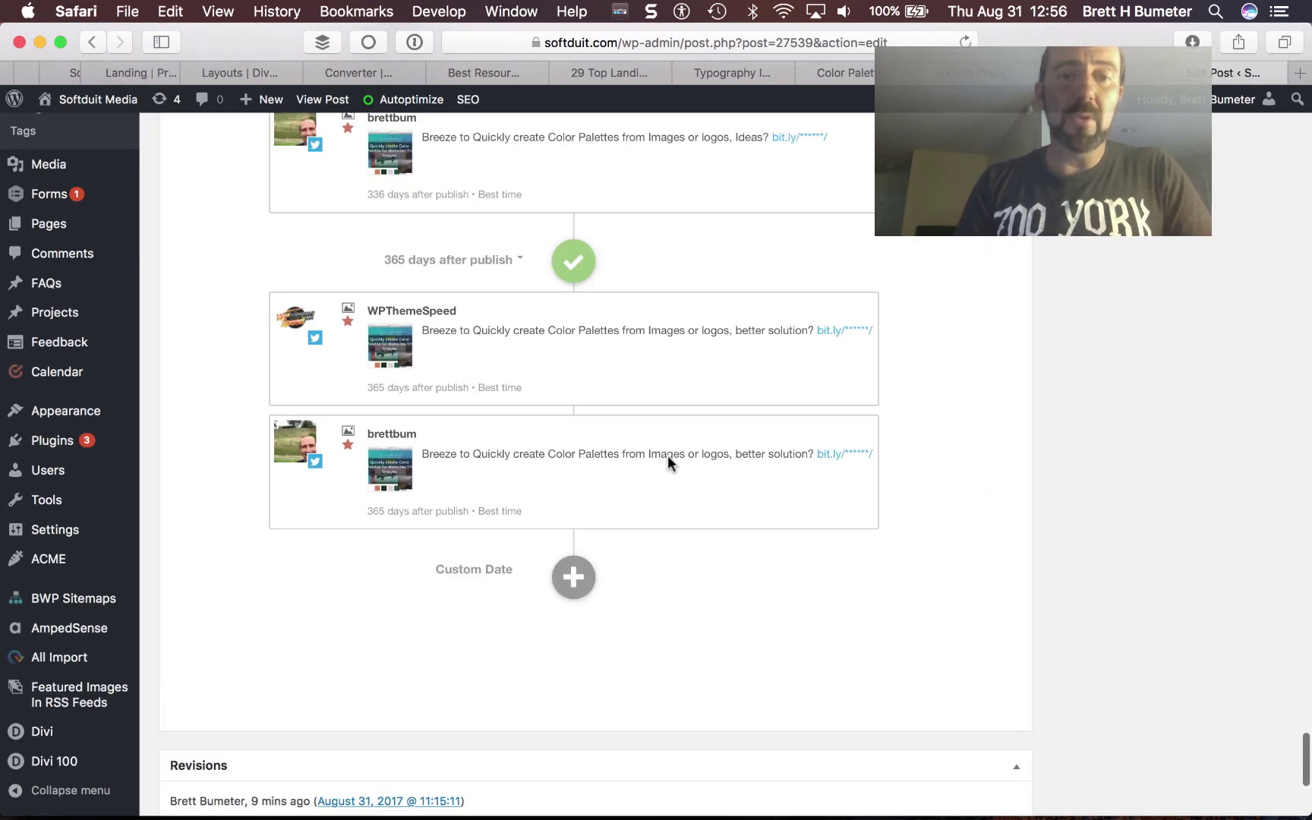
click(574, 266)
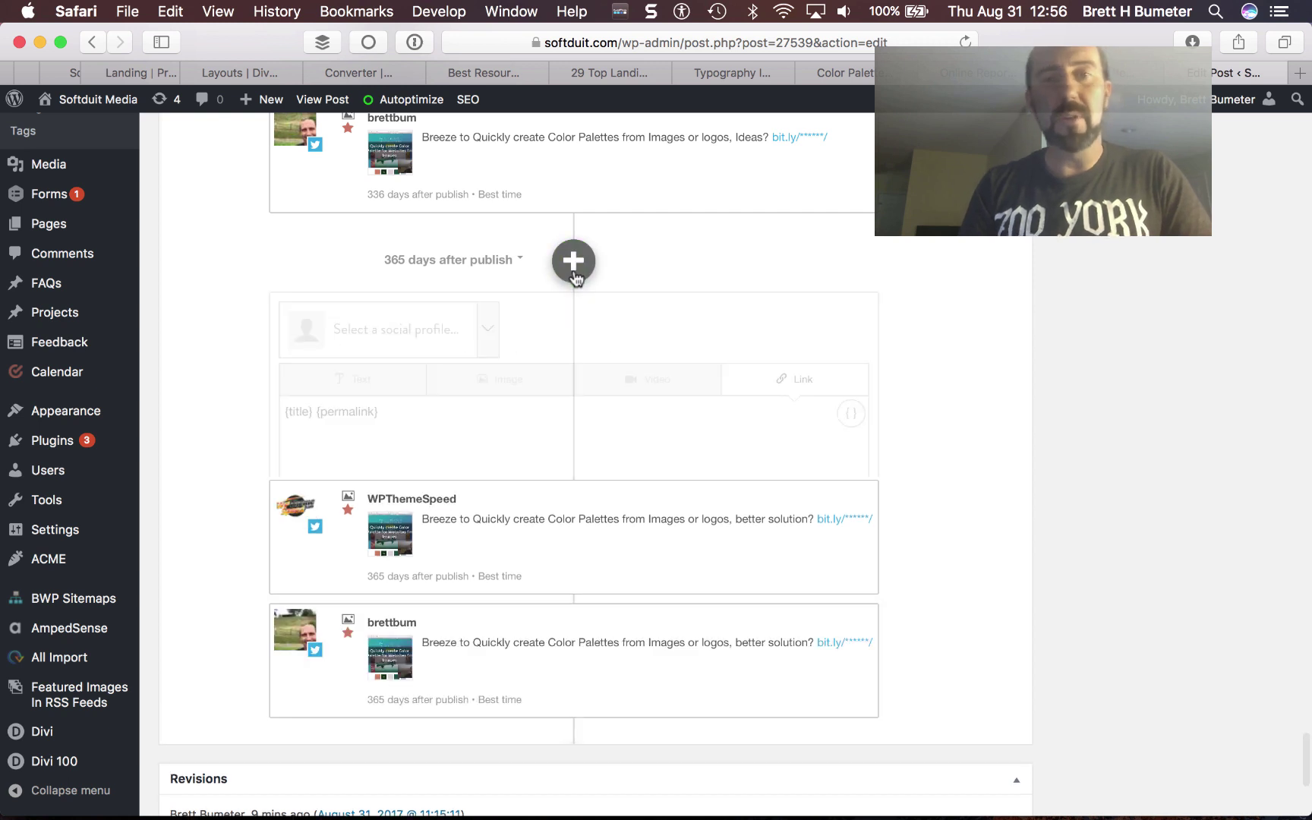
click(489, 339)
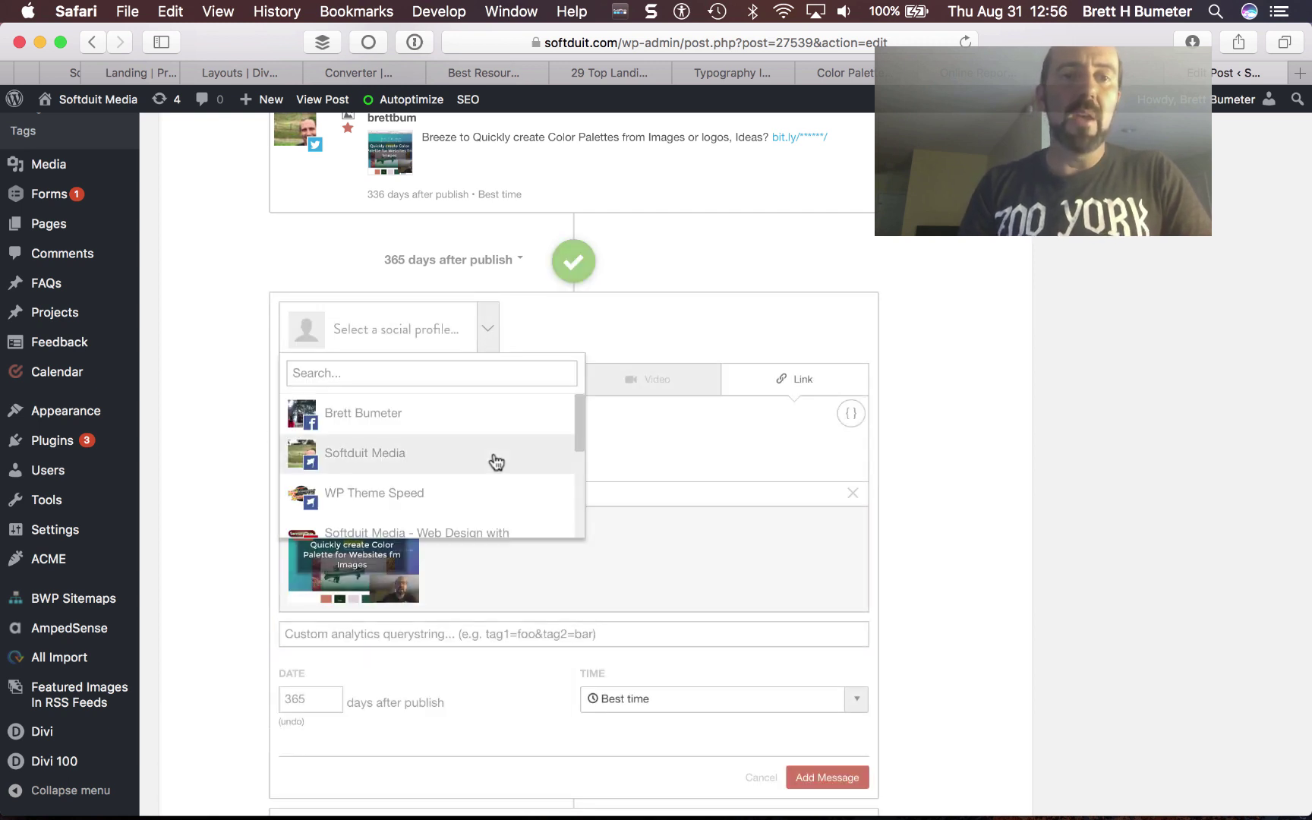
scroll(495, 461, down, 4)
click(430, 473)
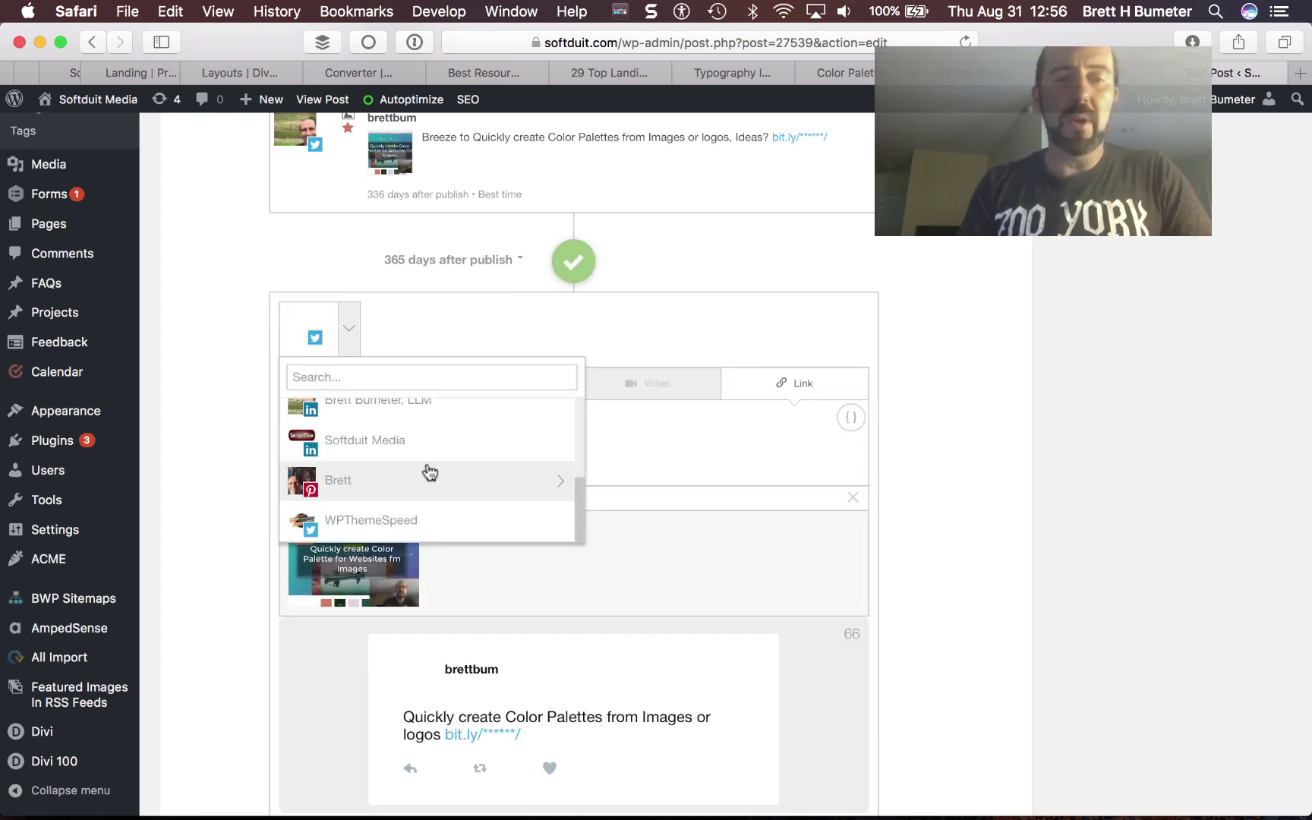
click(427, 521)
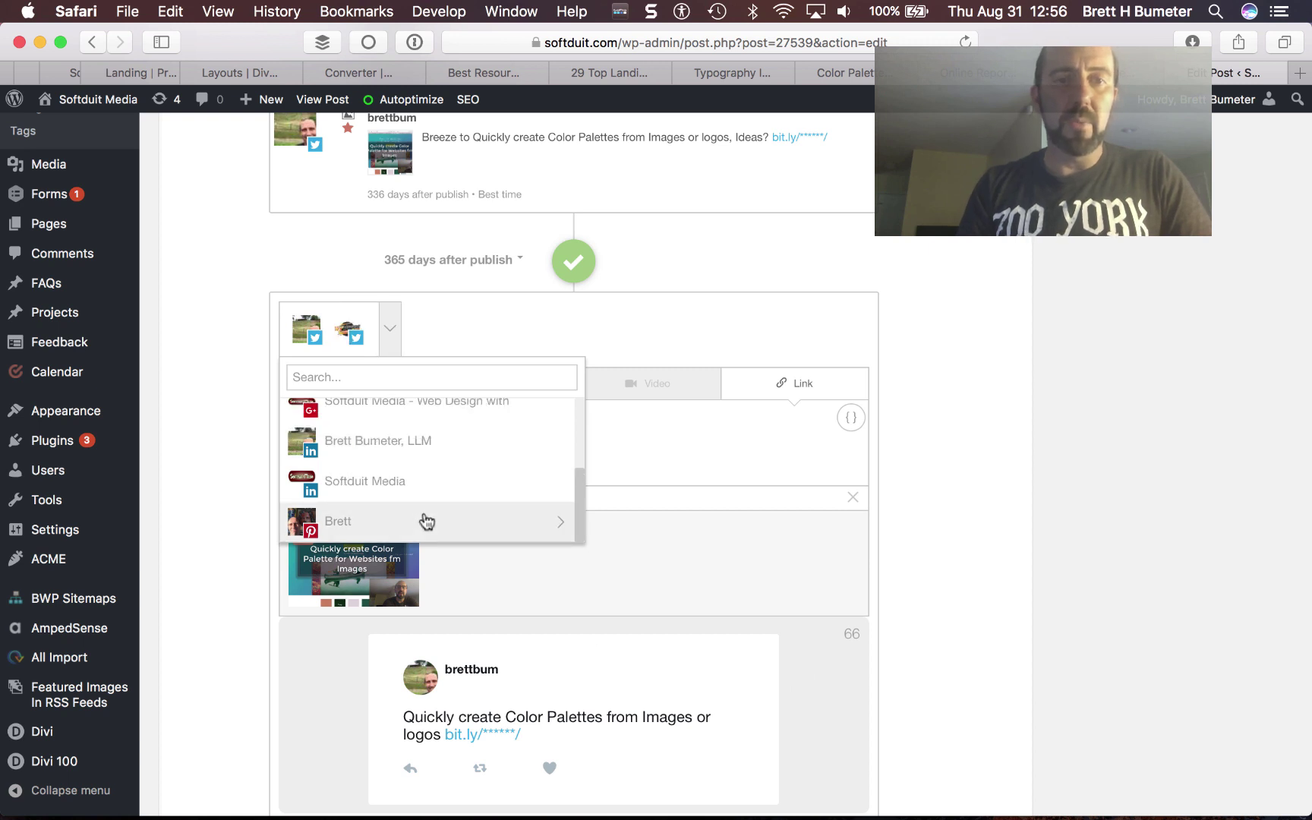
click(650, 419)
- Make it an Image message with the text "Quickly create Color Palette for Websites fm Images-logos-book covers, better solution? {permalink}"
click(536, 389)
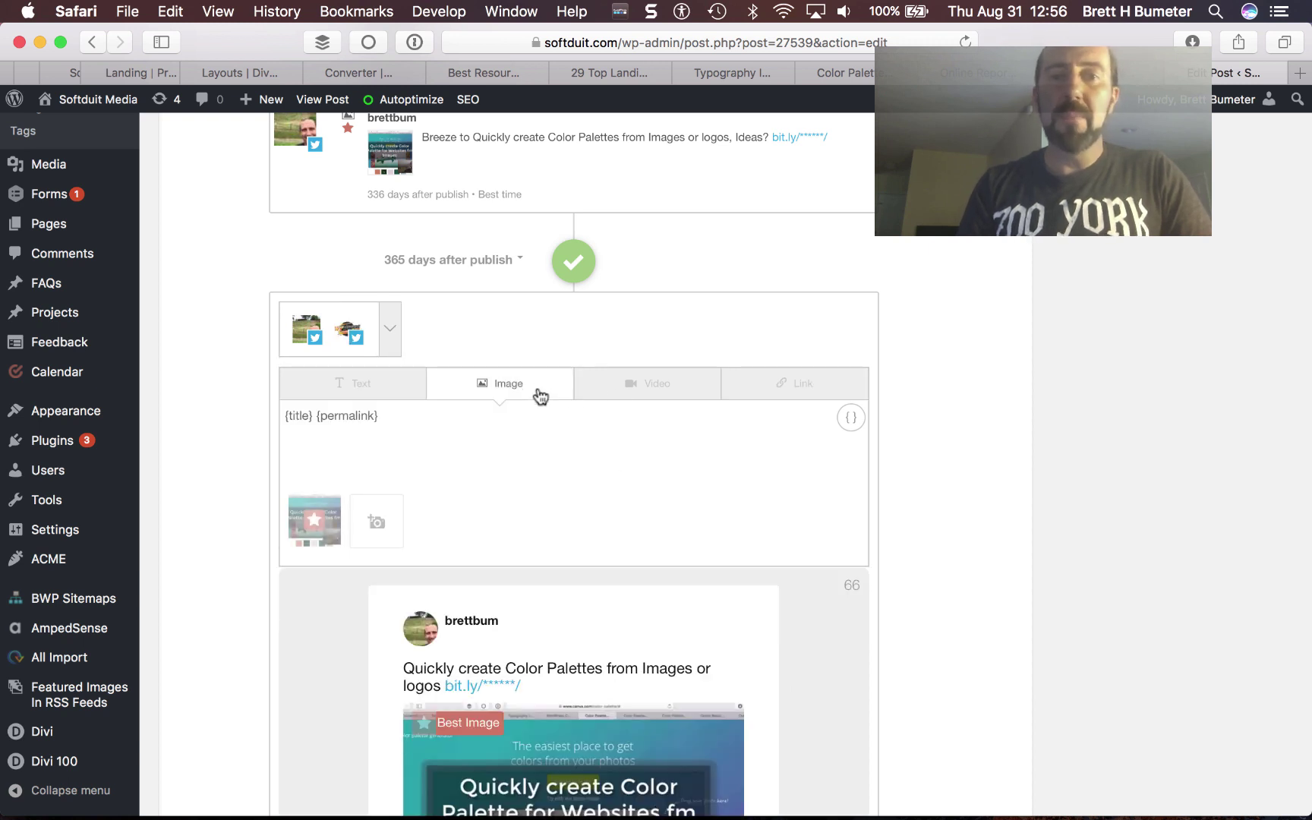
triple_click(509, 424)
key(super+v)
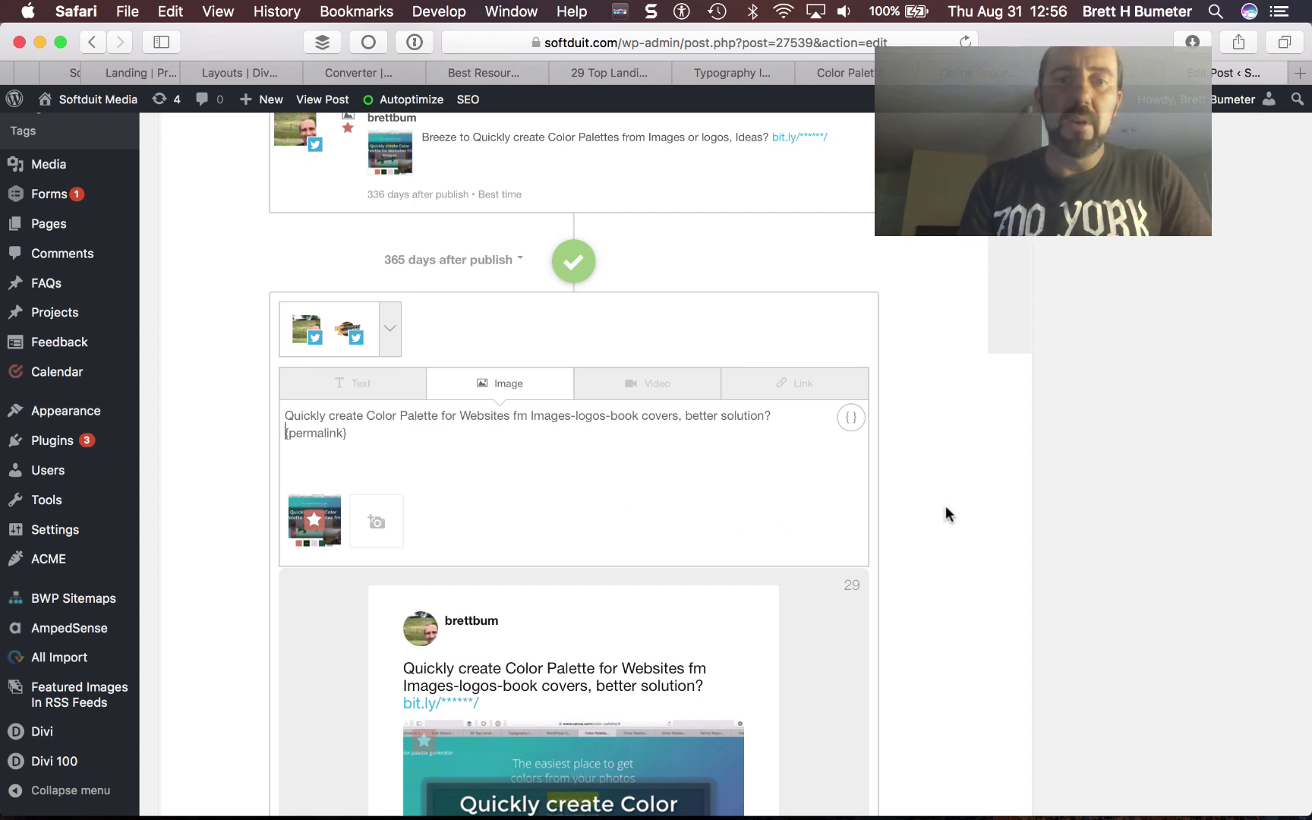
- Set the "Color Palette for Websites" message's date to 93 days after publish and add it to the schedule
scroll(946, 507, down, 3)
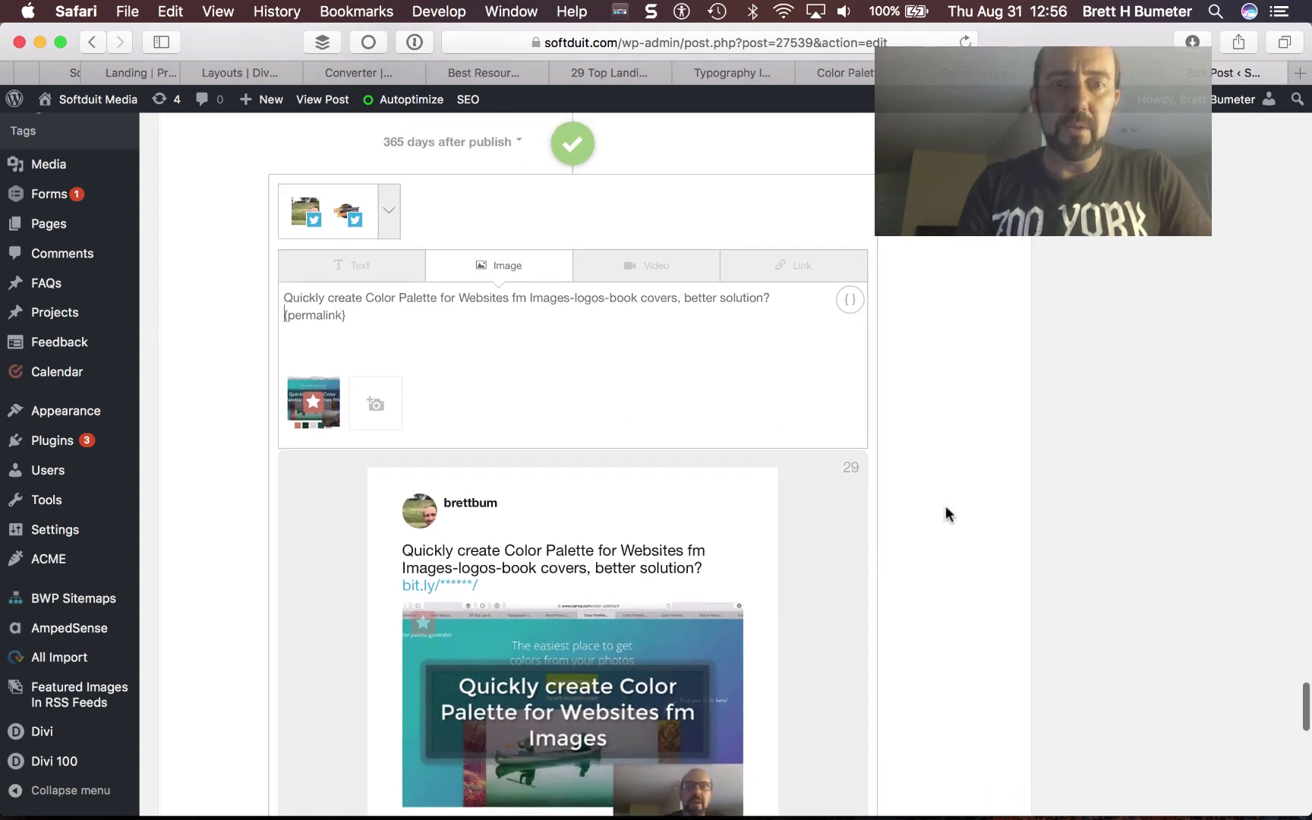
scroll(945, 506, down, 10)
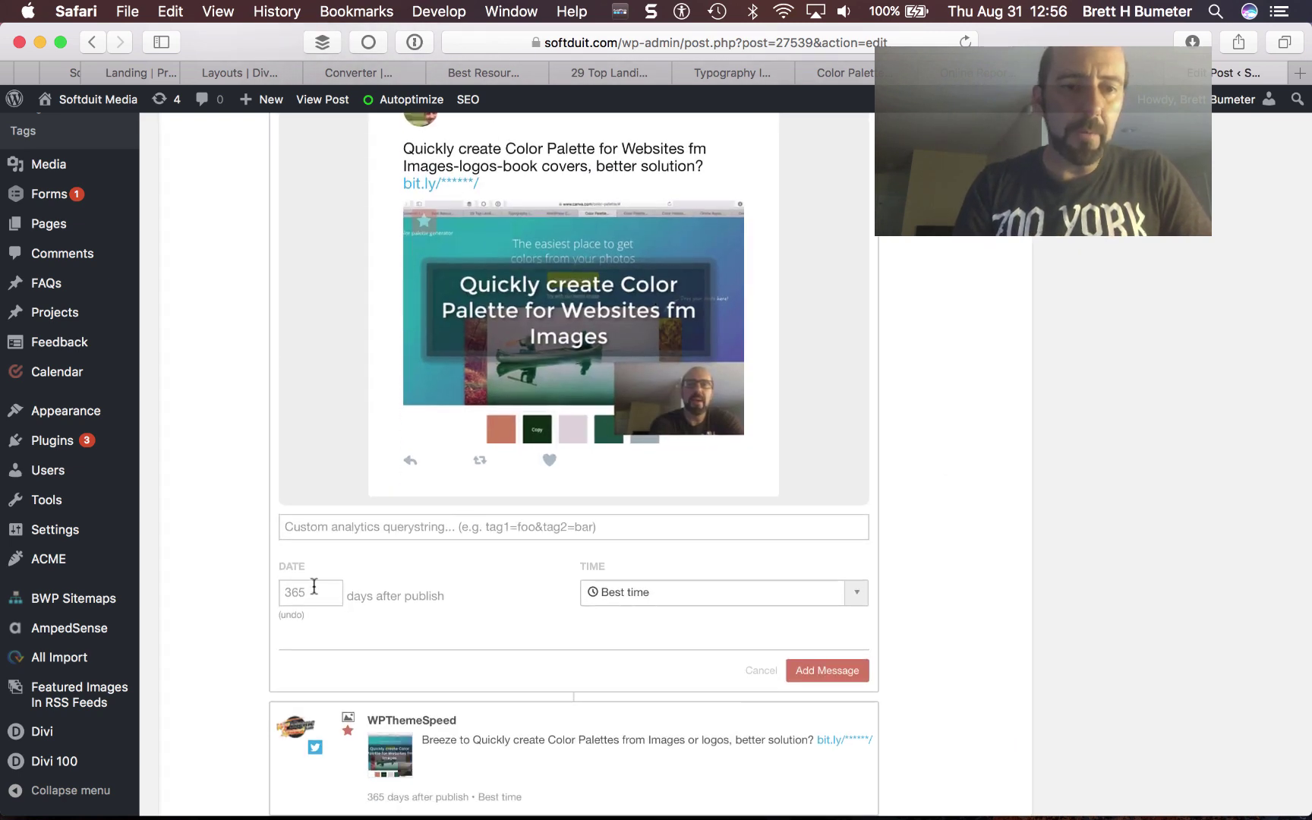
double_click(314, 586)
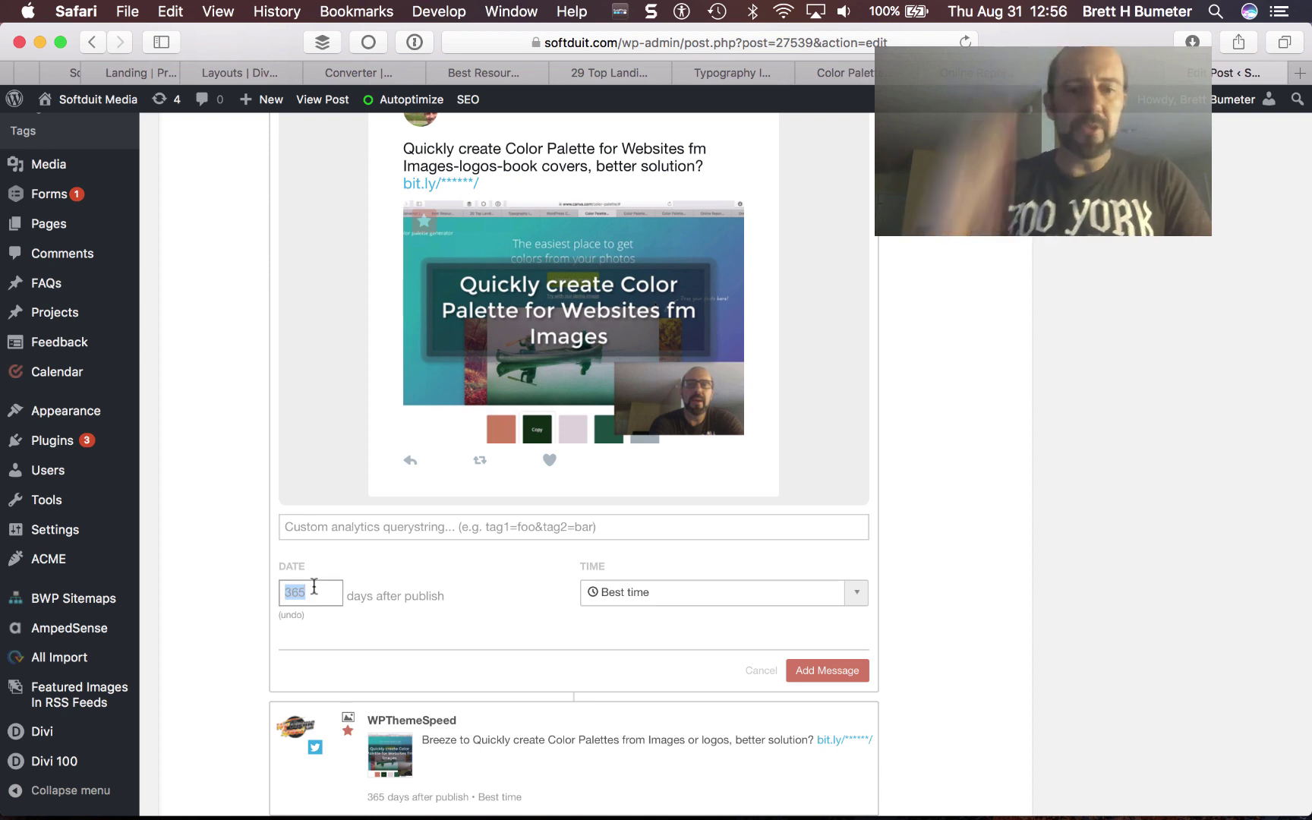
text(93)
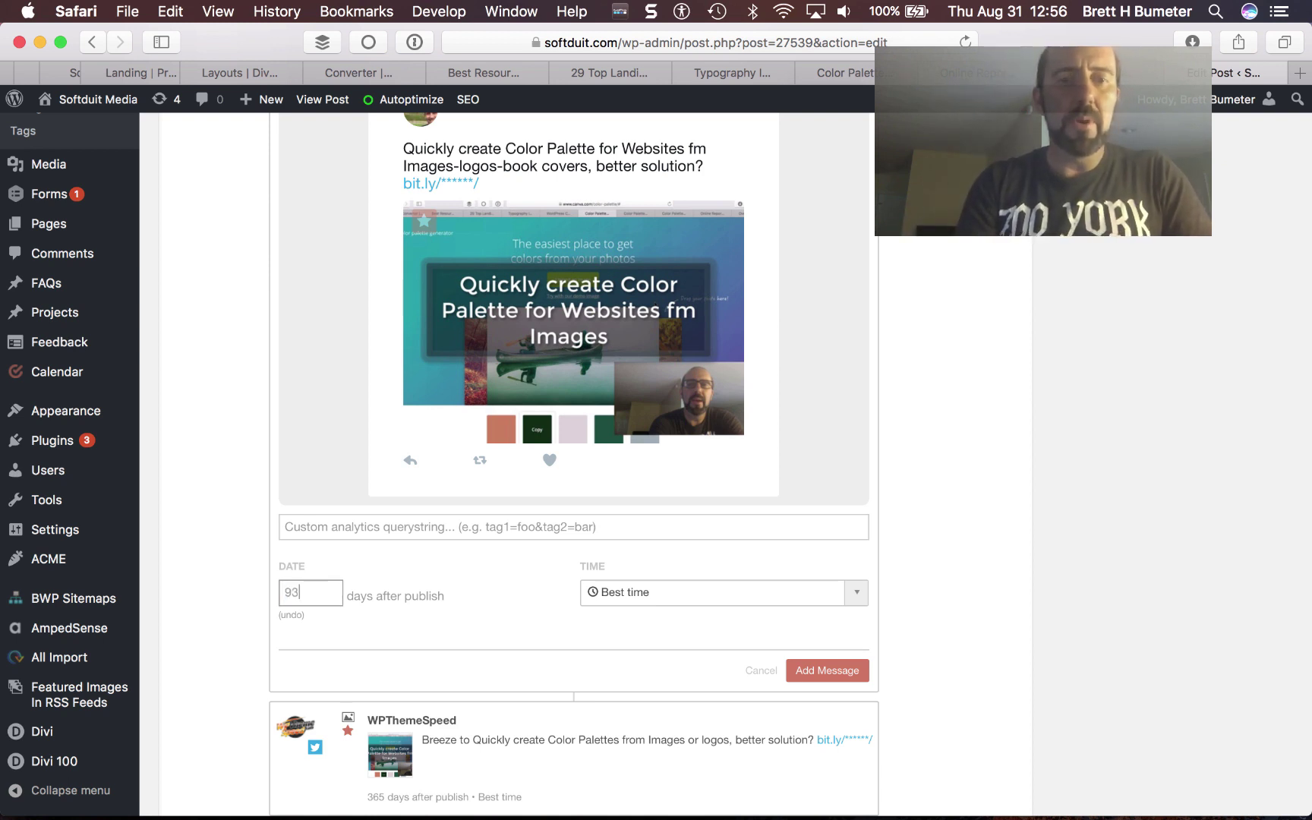
click(820, 673)
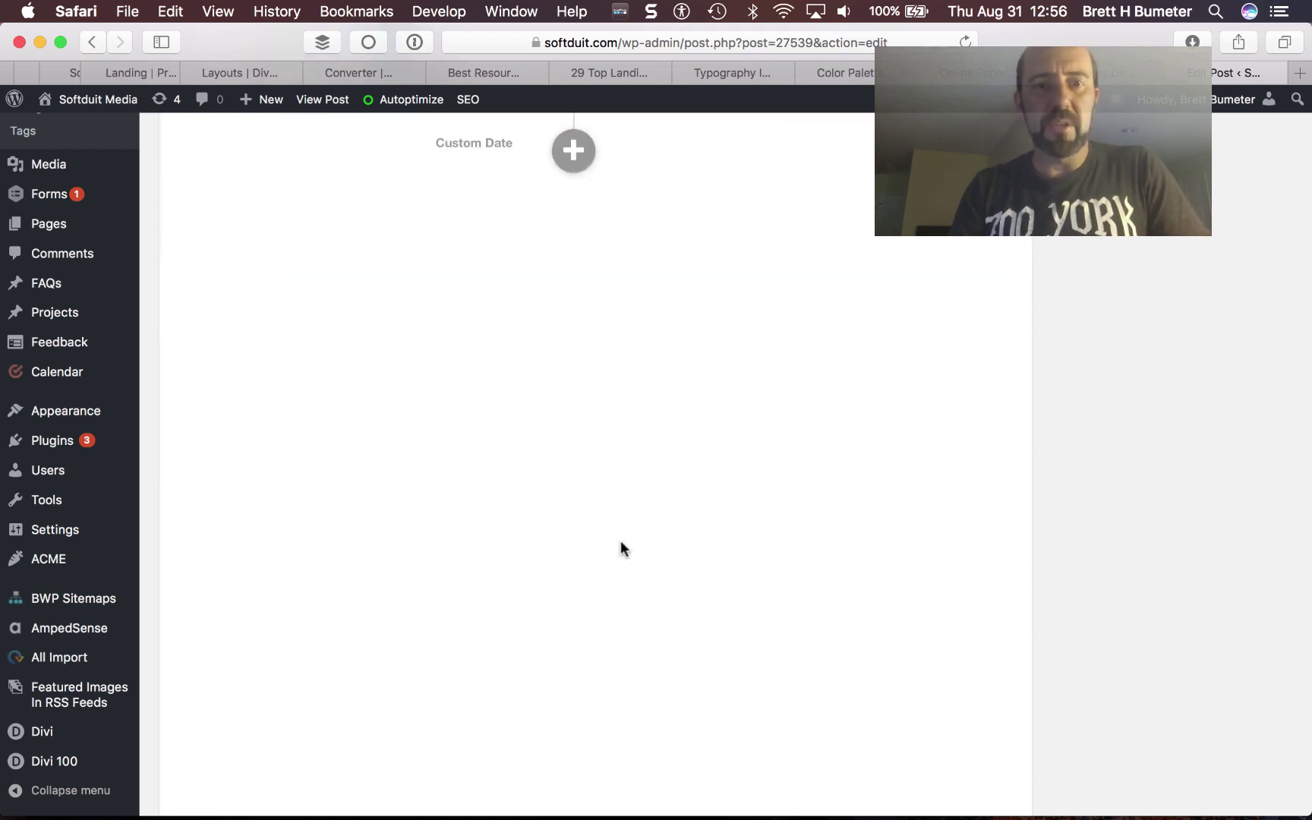
- Copy the infographics title phrase in F27 of the Example Phrases sheet in Chrome and return to the post in Safari
key(super+Tab)
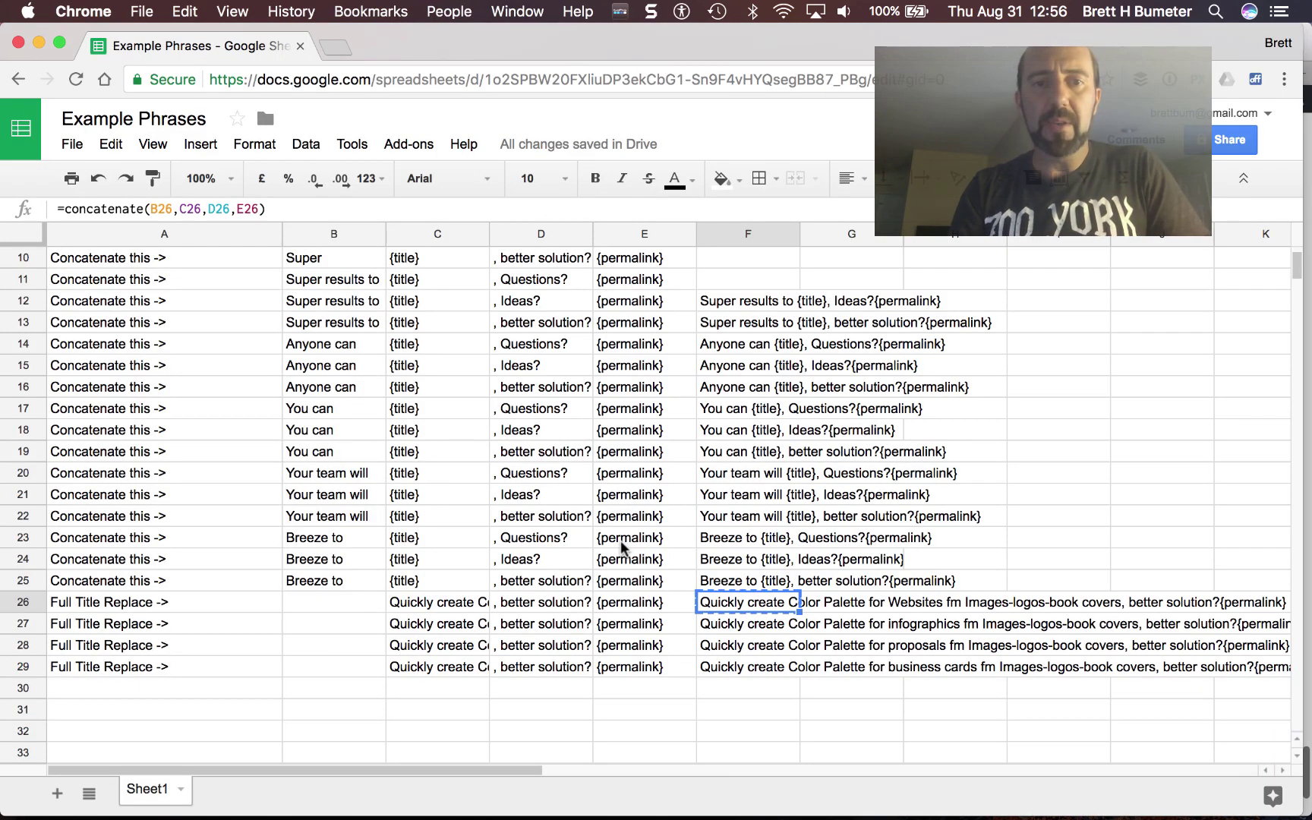
click(745, 624)
key(super+c)
key(super+Tab)
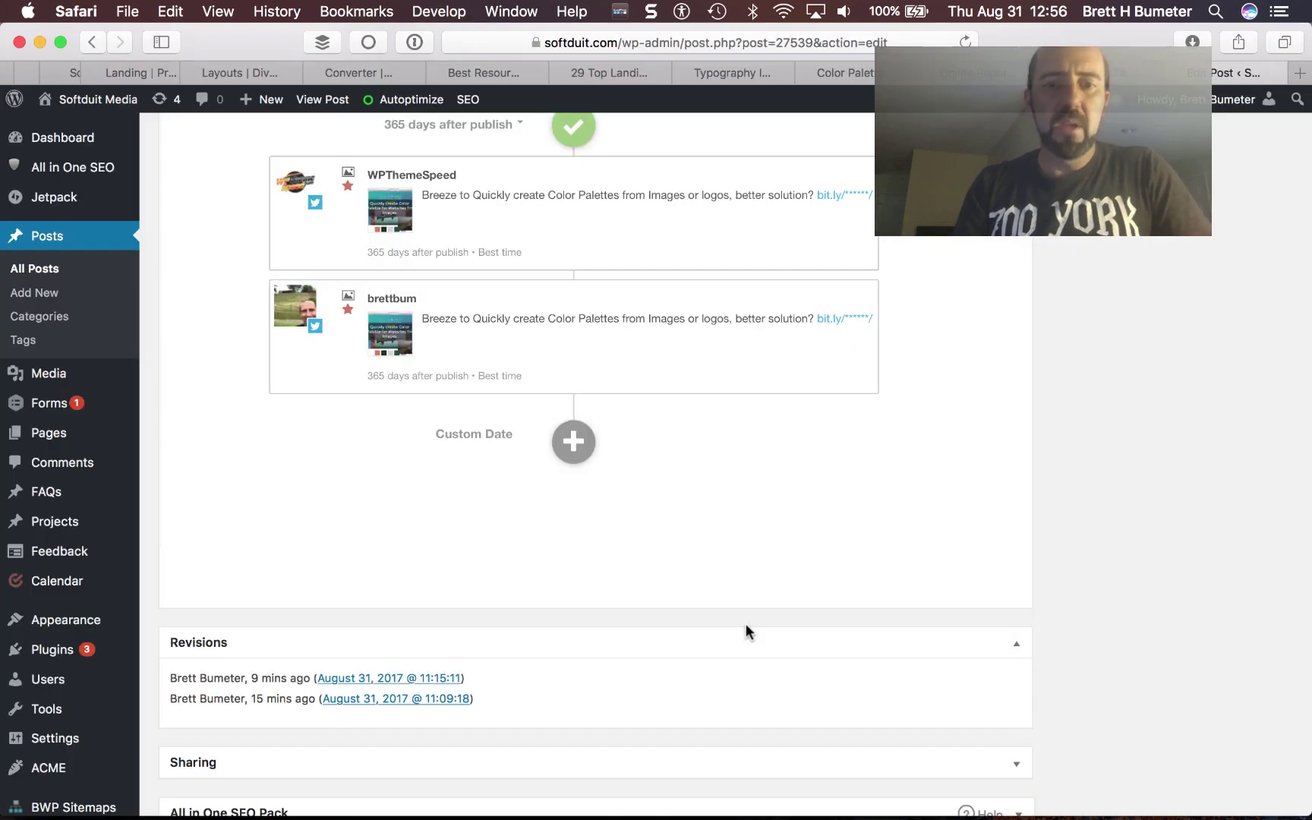
- Start another message in the 365 days after publish group and assign it to both Twitter profiles
scroll(558, 471, up, 3)
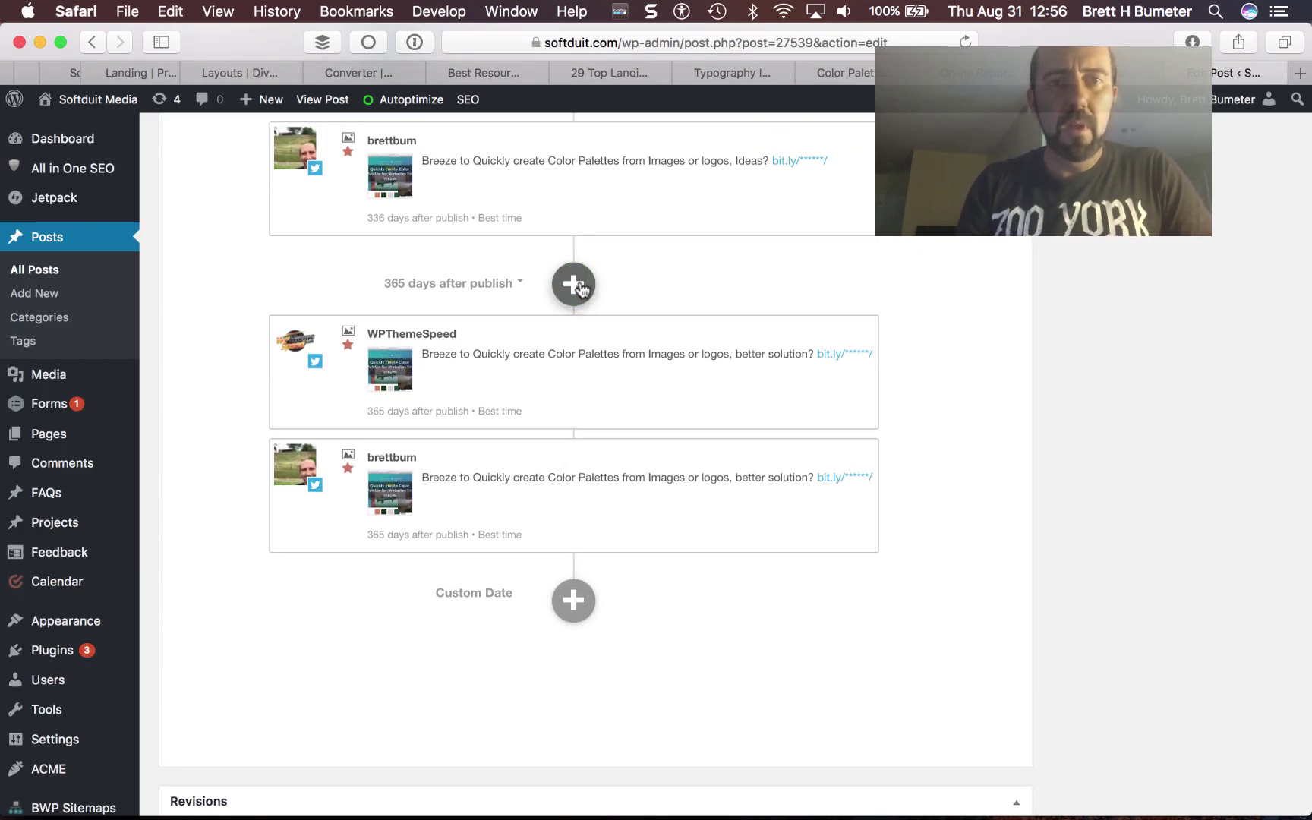
click(574, 285)
click(479, 372)
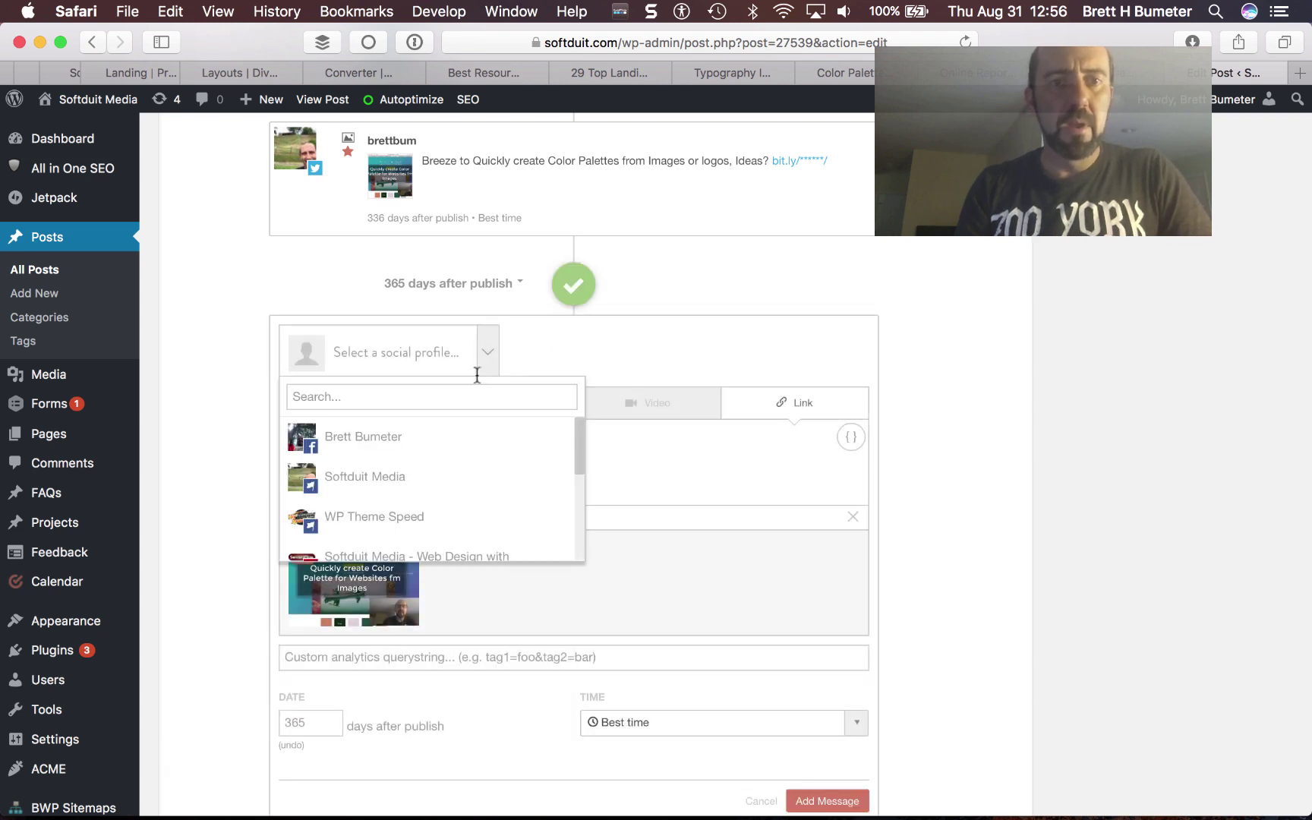
scroll(468, 480, down, 6)
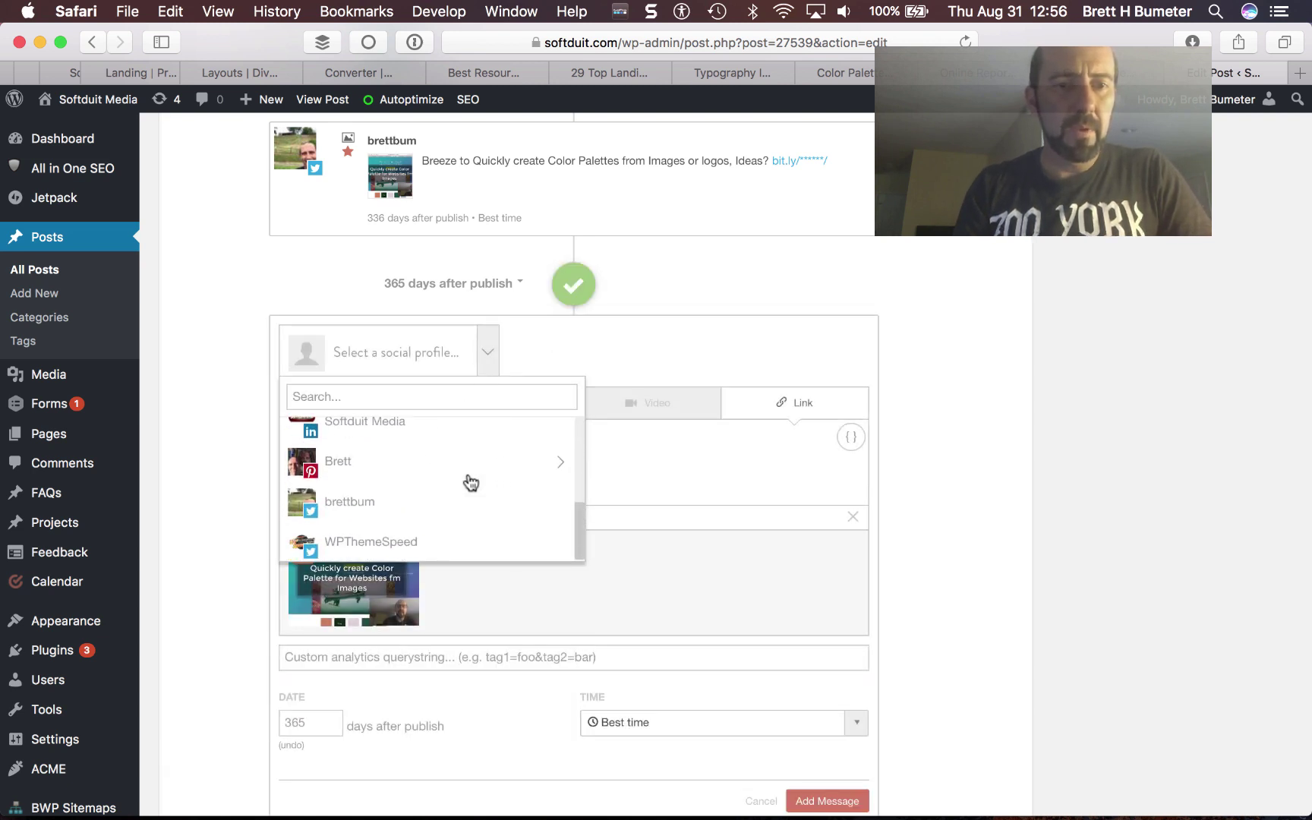
click(409, 503)
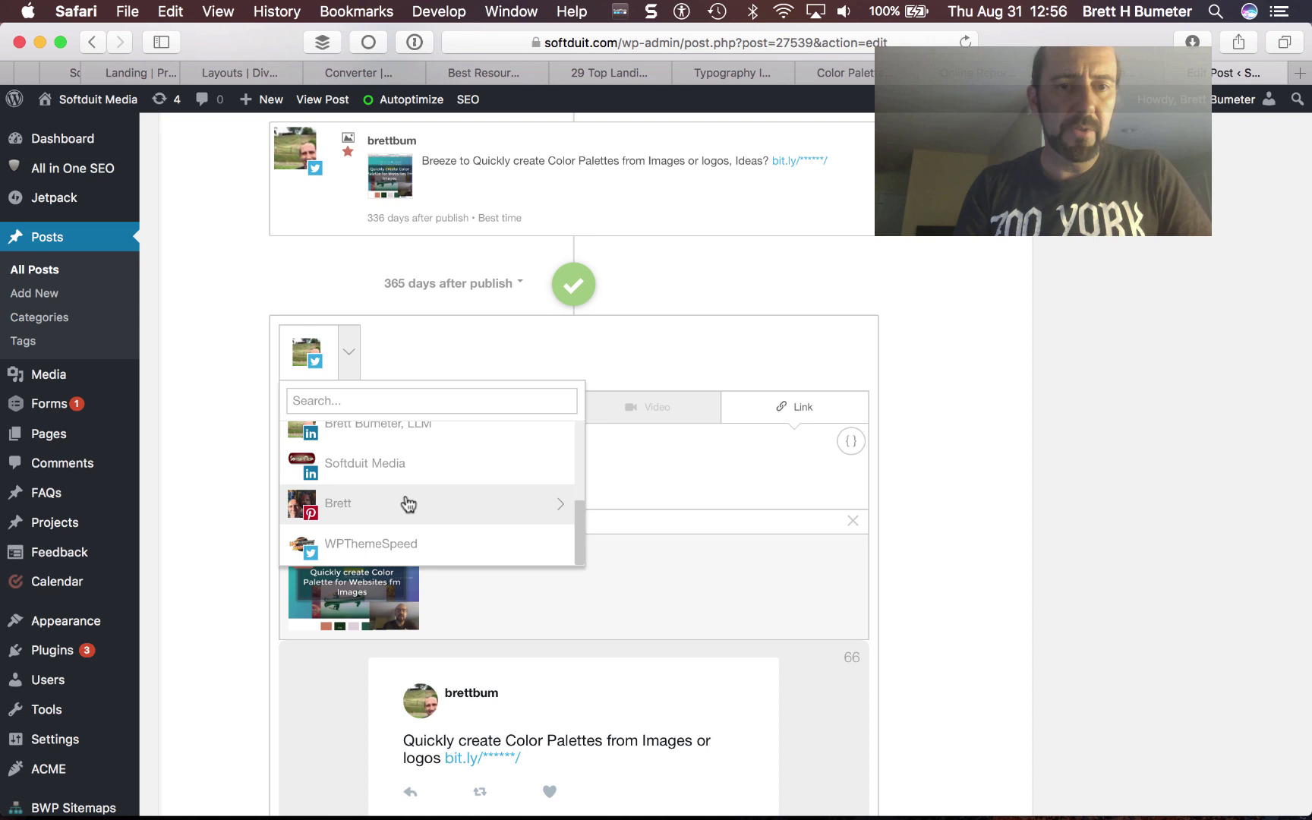
click(385, 543)
- Make it an Image message with the text "Quickly create Color Palette for infographics fm Images-logos-book covers, better solution? {permalink}"
click(527, 415)
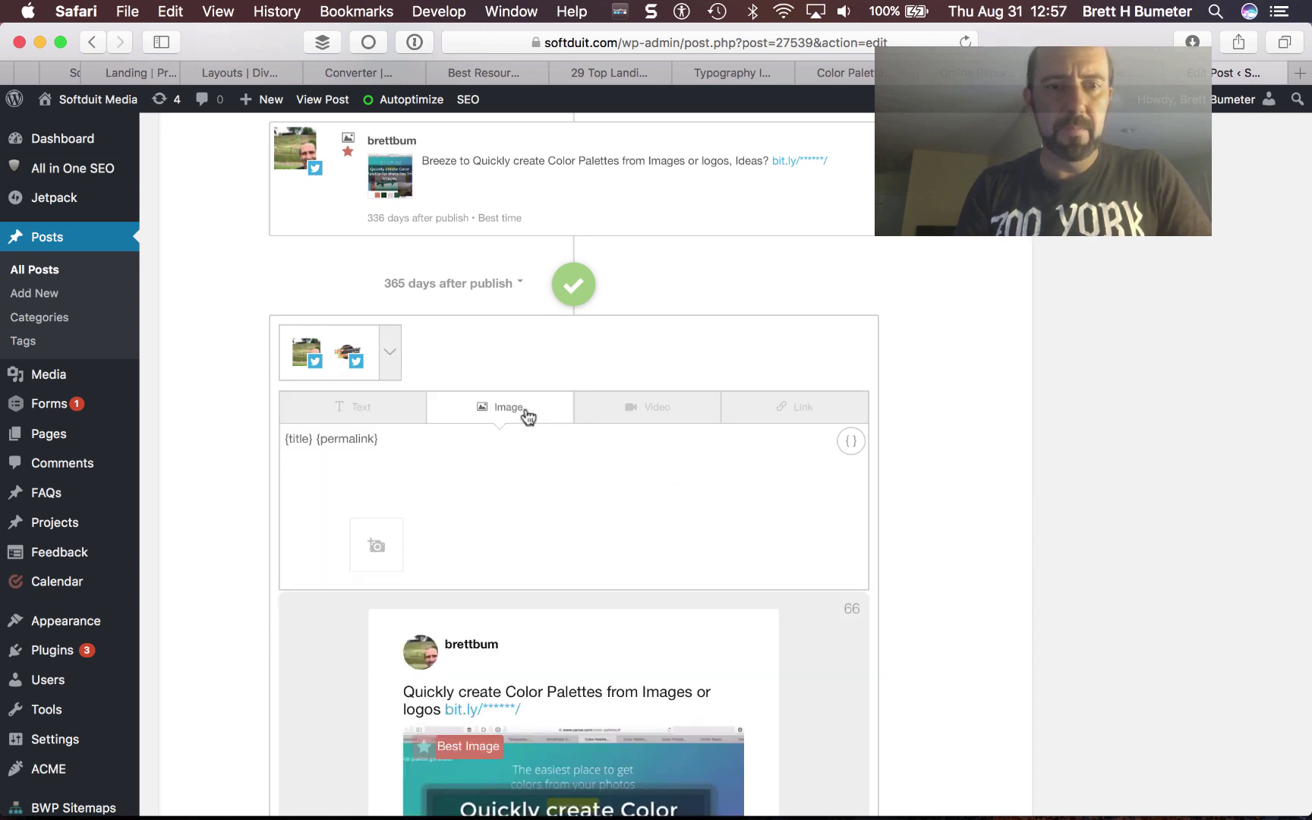
click(434, 443)
key(super+a)
key(super+v)
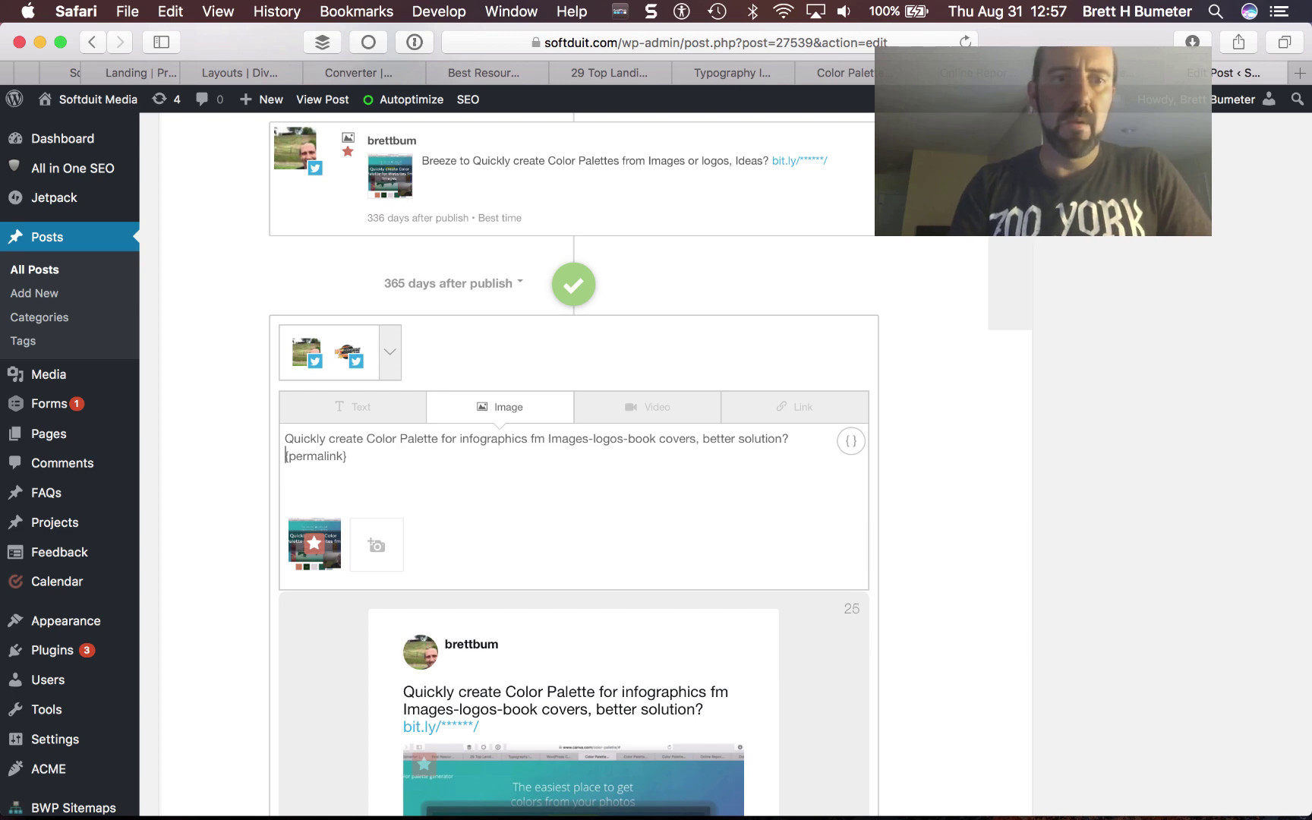
- Set the infographics message's date to 140 days after publish and add it to the schedule
scroll(676, 489, down, 5)
scroll(675, 486, down, 3)
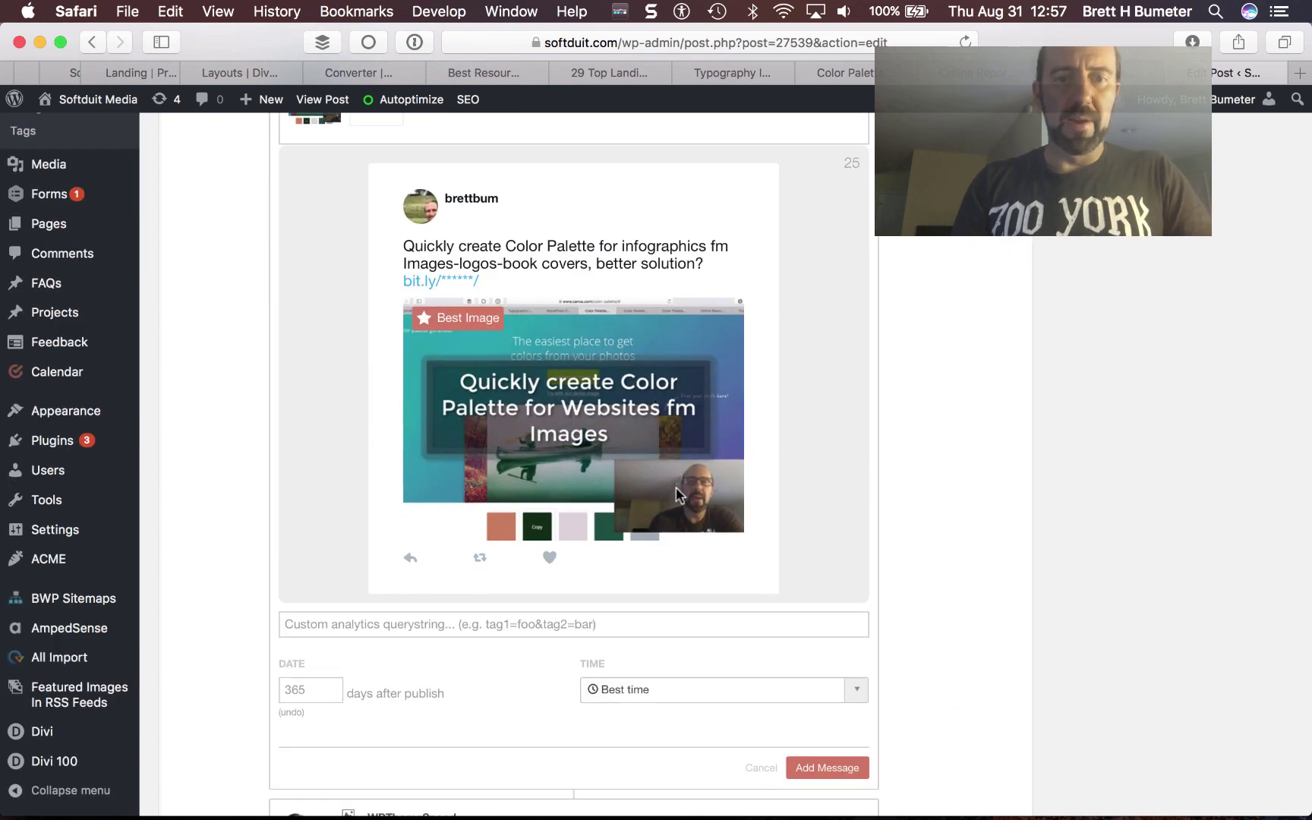
double_click(313, 691)
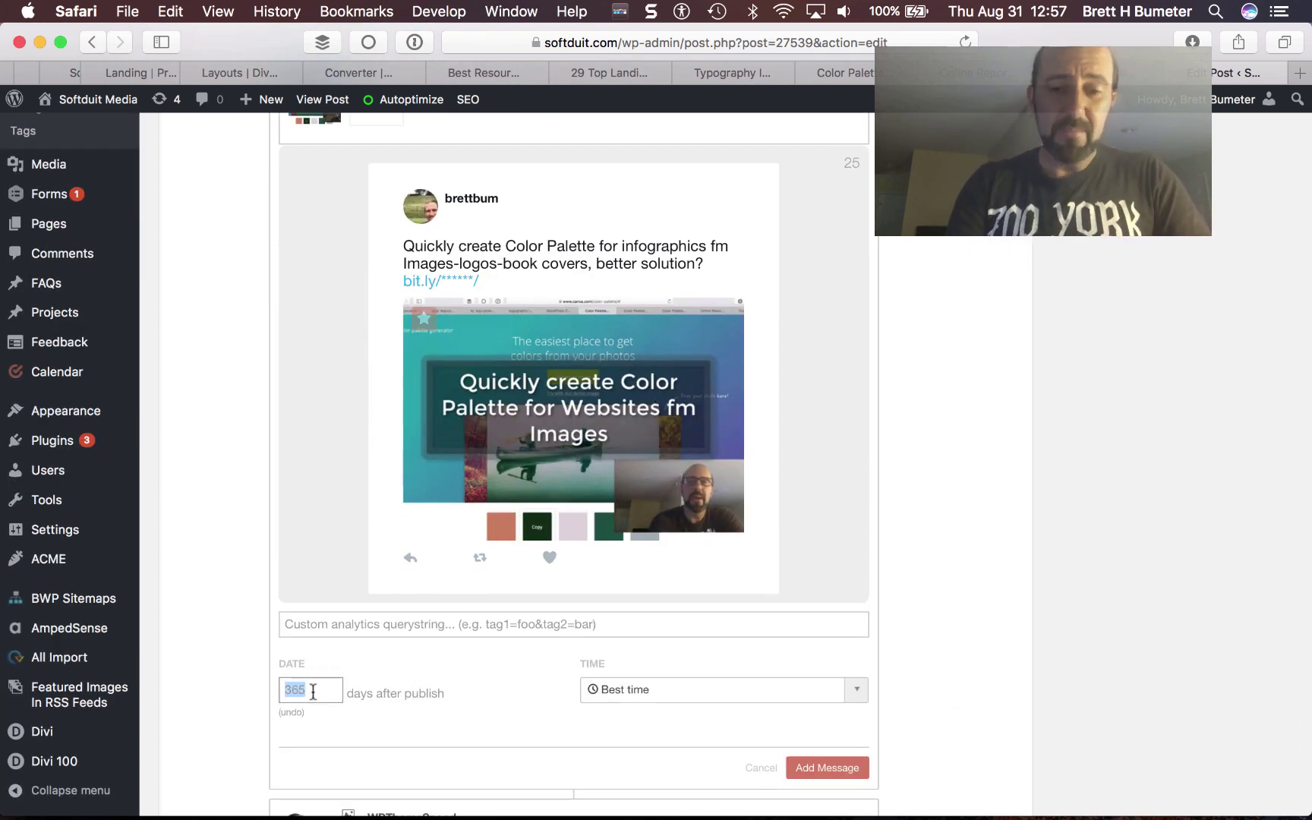
text(140)
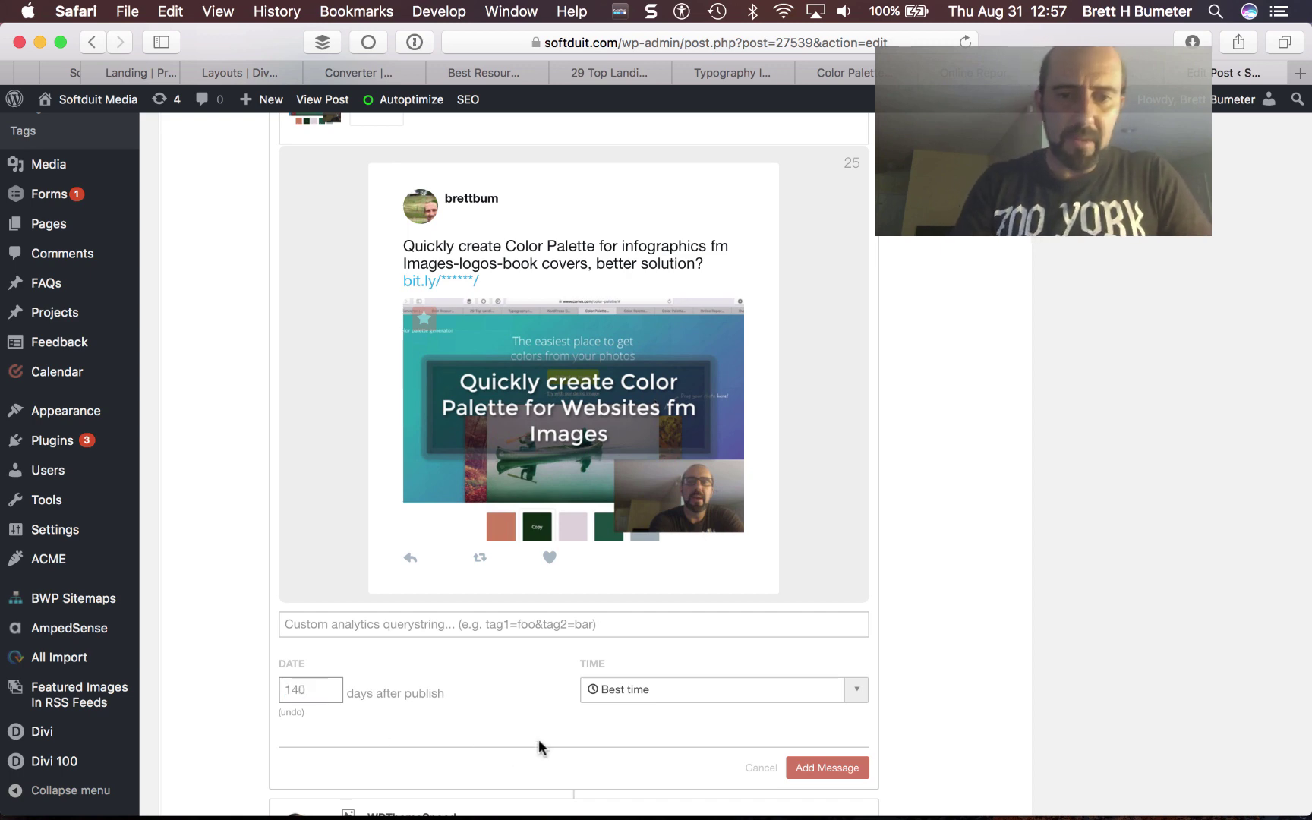
click(836, 769)
- Copy the proposals title phrase in F28 of the Example Phrases sheet in Chrome and return to the post in Safari
key(super+Tab)
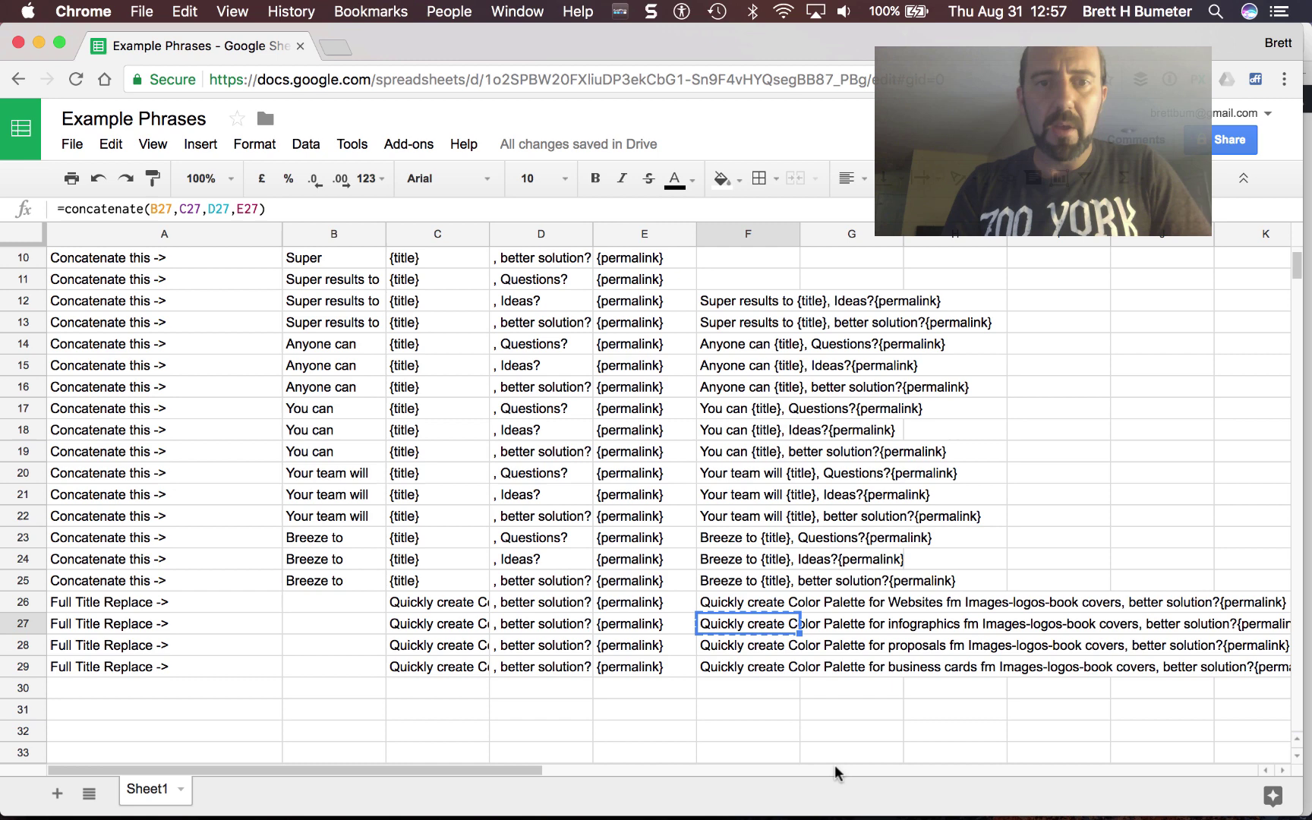
click(752, 644)
key(ctrl+c)
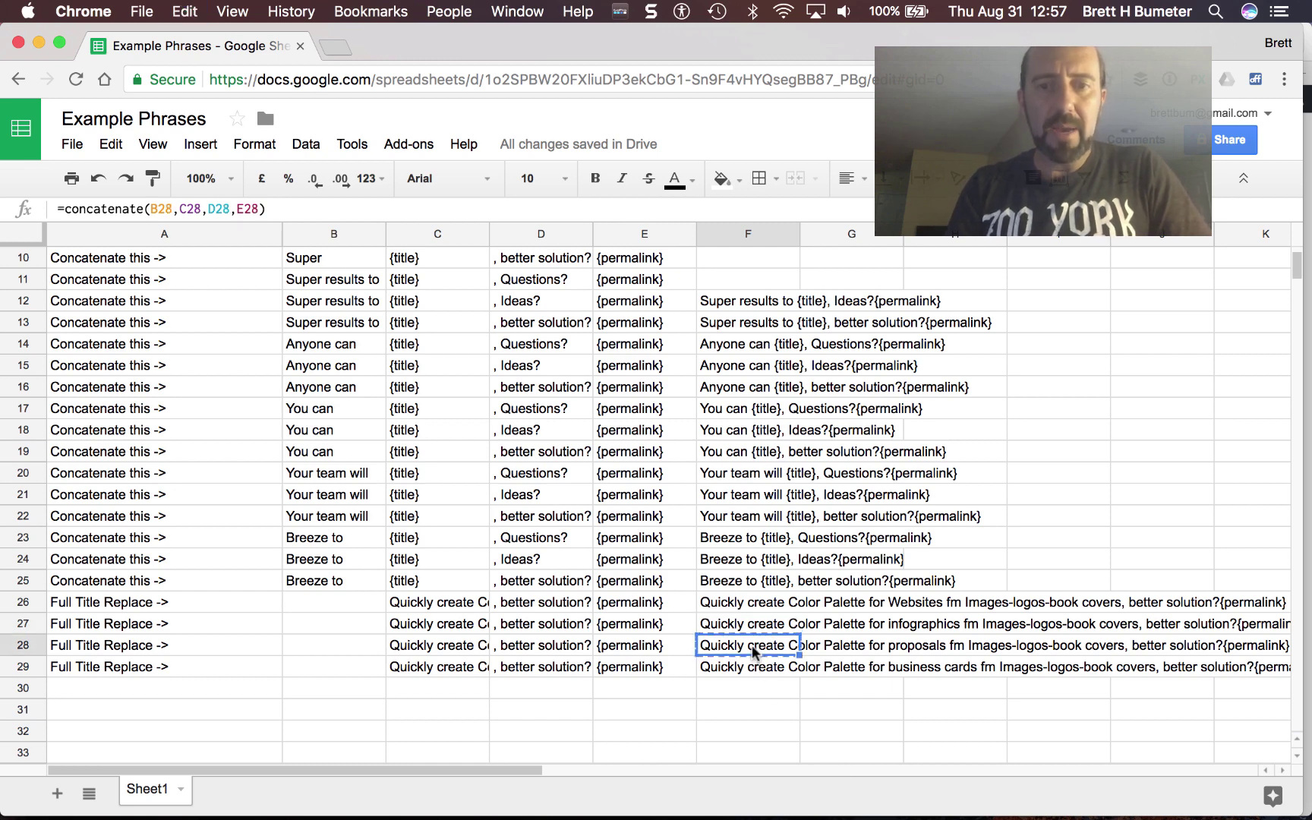
key(super+Tab)
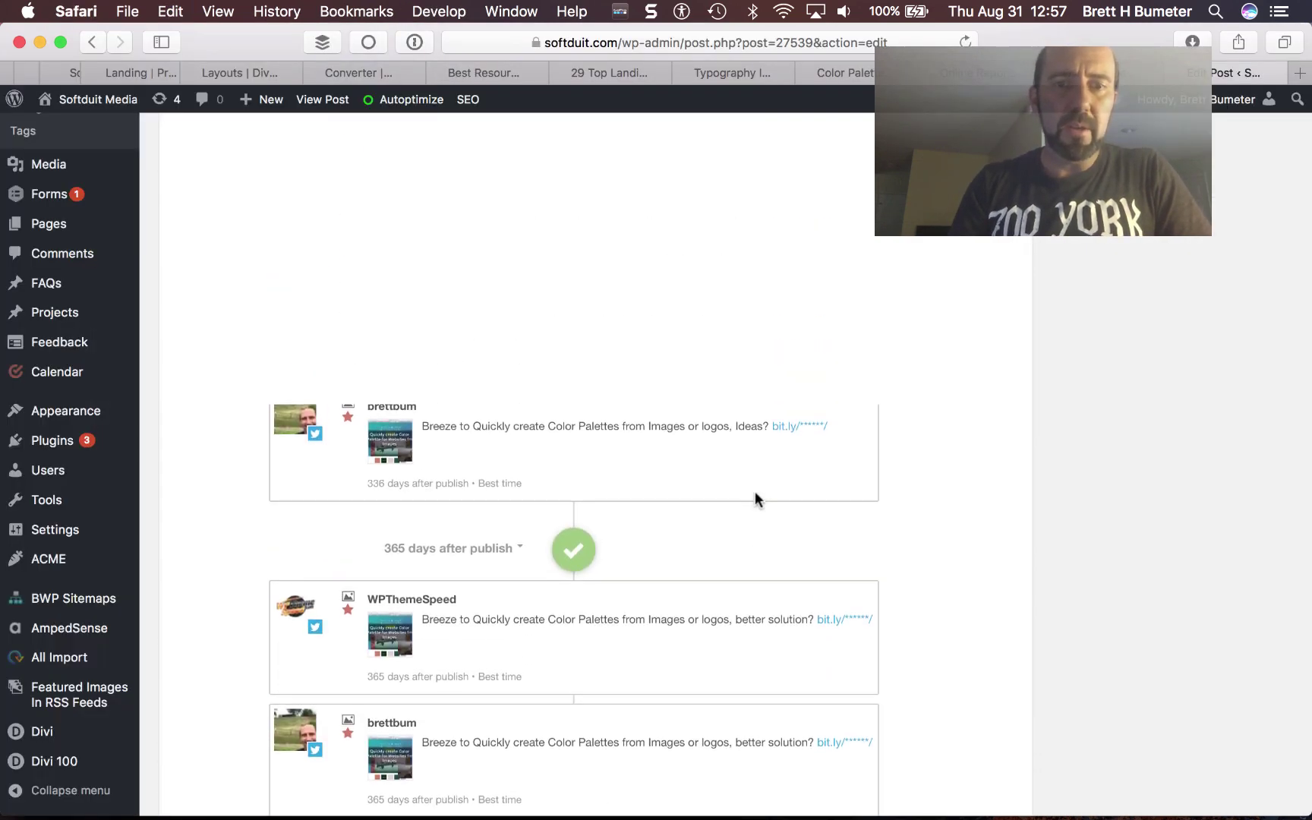
- Start a message for the proposals phrase in the 365 days after publish group with both Twitter profiles selected
click(574, 571)
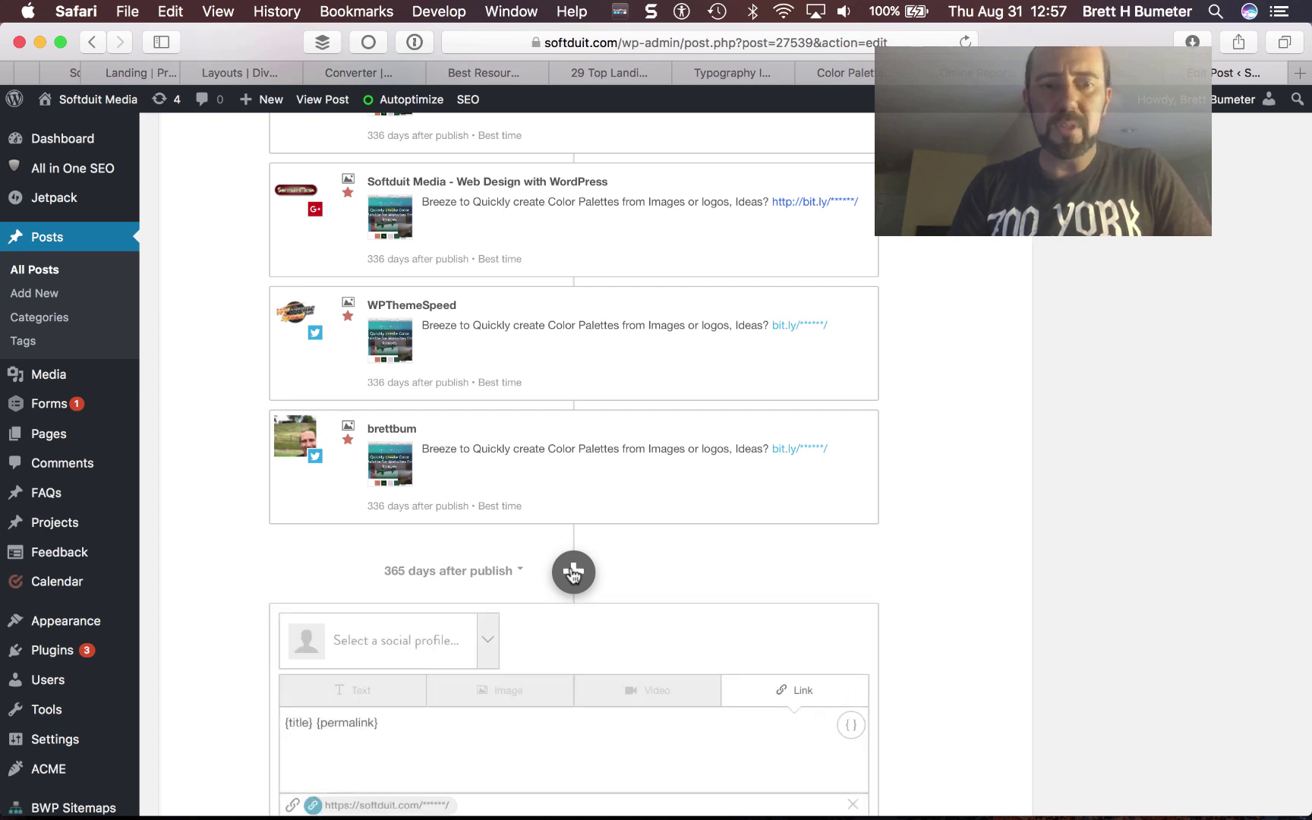
click(488, 656)
scroll(489, 658, down, 5)
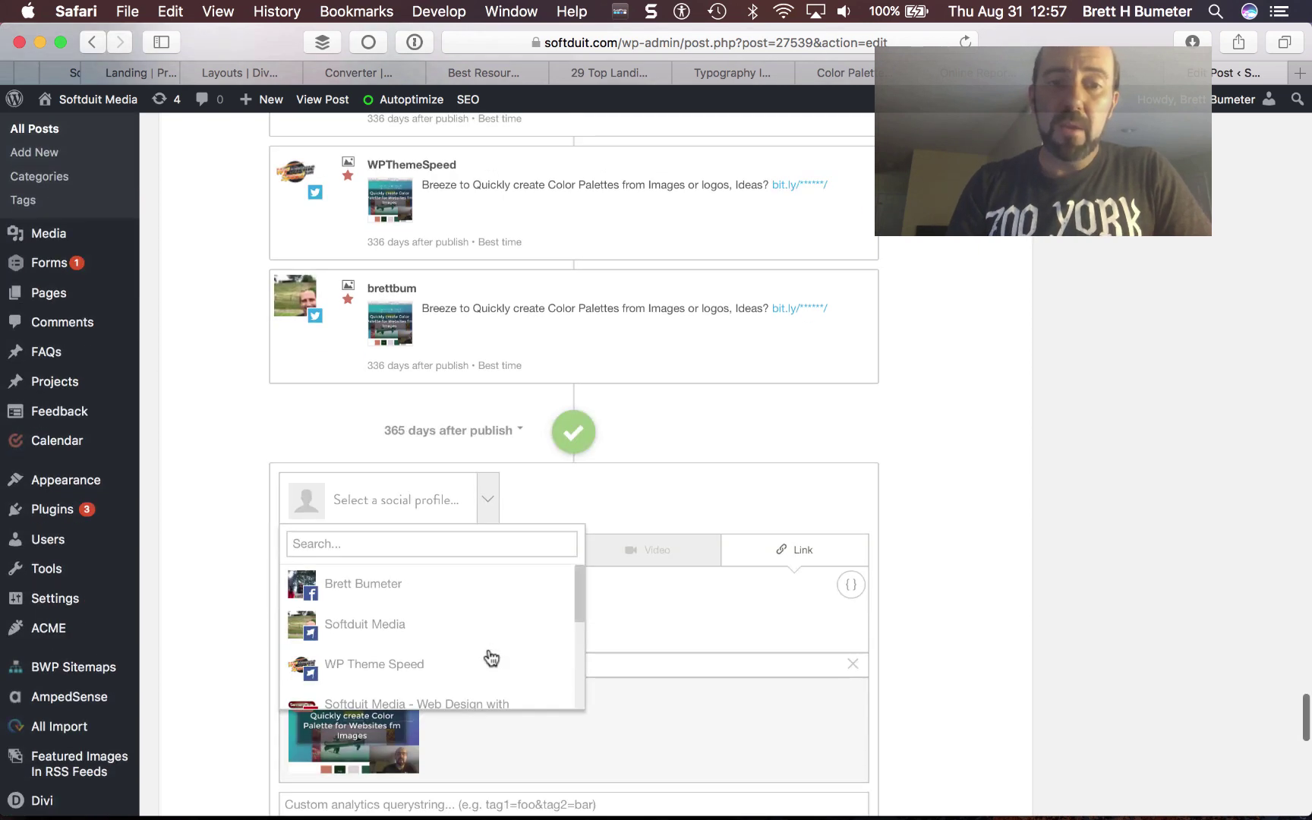
scroll(472, 592, down, 3)
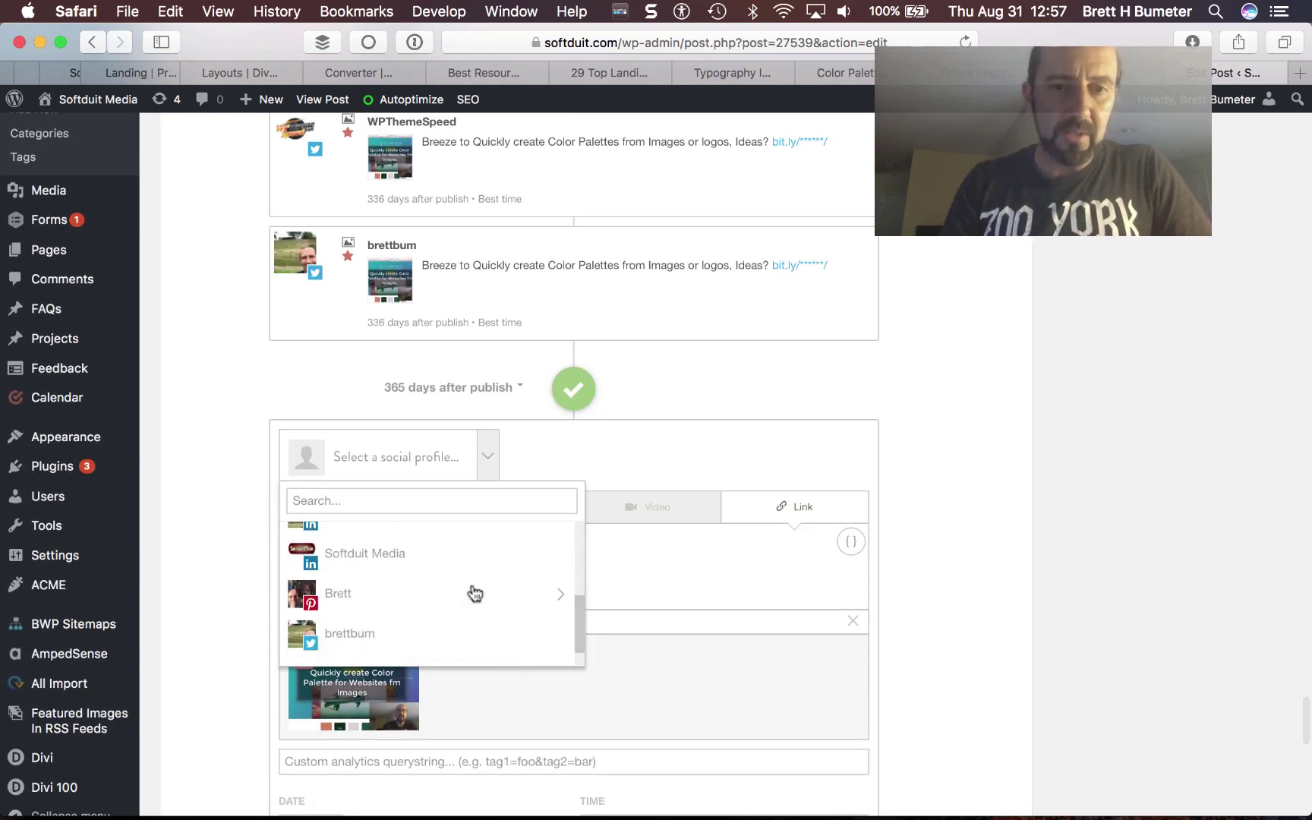
scroll(395, 634, down, 1)
click(389, 608)
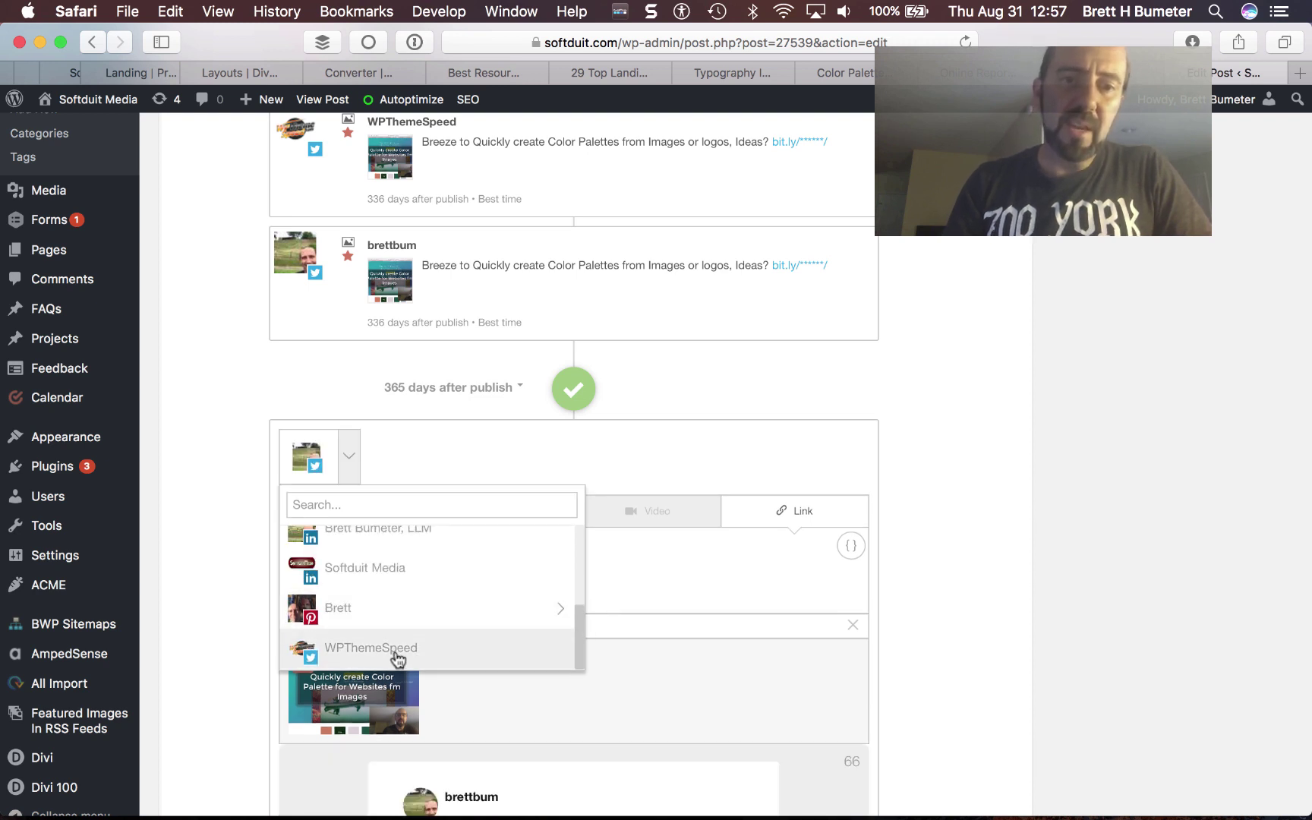
click(395, 647)
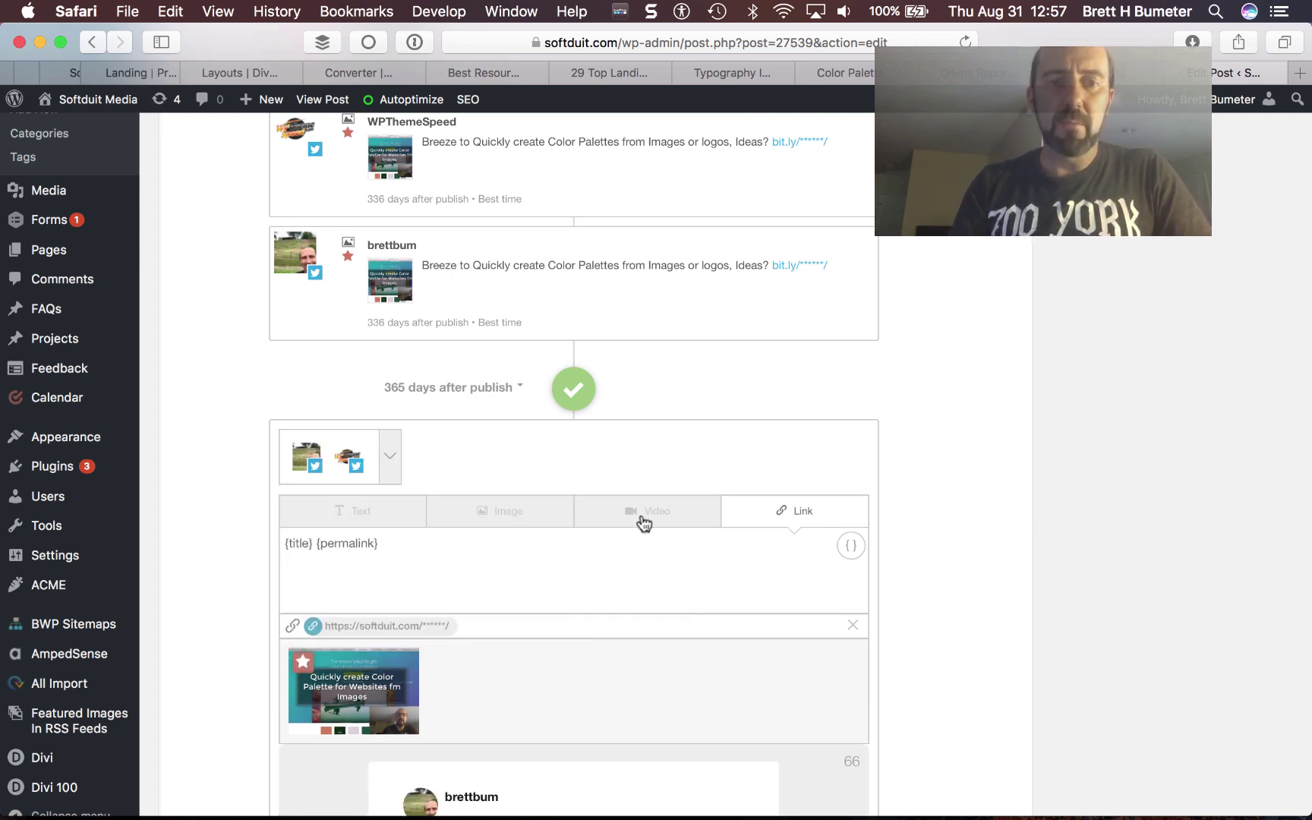
- Make it an Image message with the text "Quickly create Color Palette for proposals fm Images-logos-book covers, better solution? {permalink}"
click(529, 513)
click(506, 542)
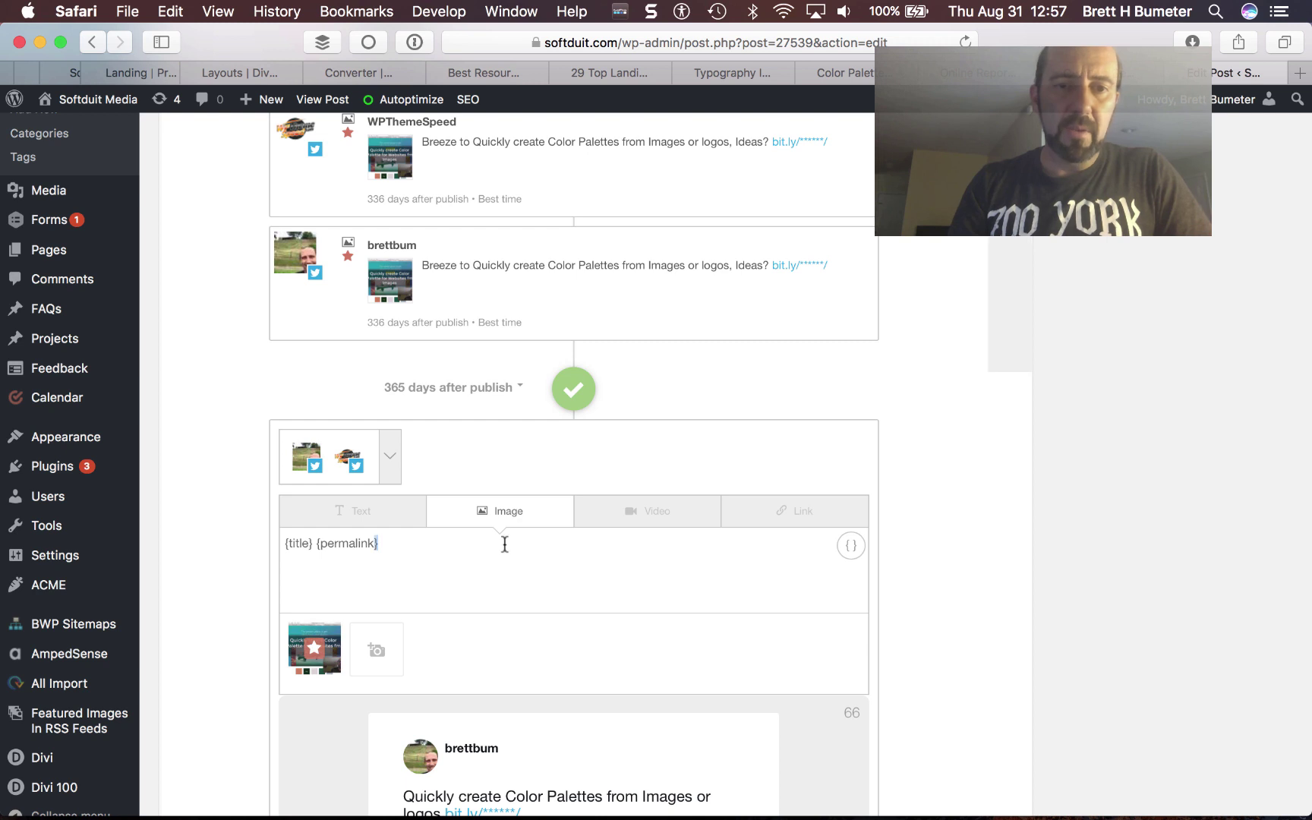
key(super+a)
key(super+v)
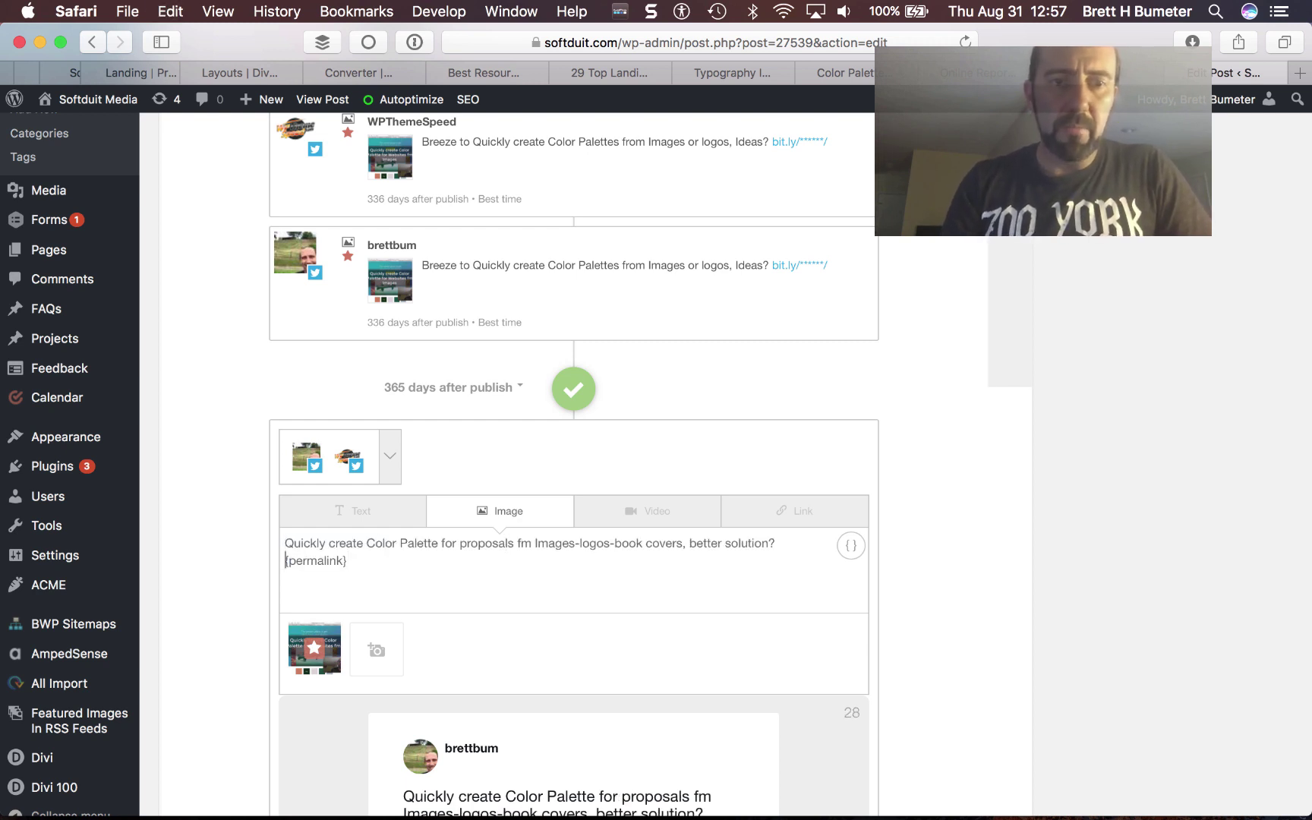
- Set the proposals message's date to 199 days after publish and add it to the schedule
scroll(506, 486, down, 10)
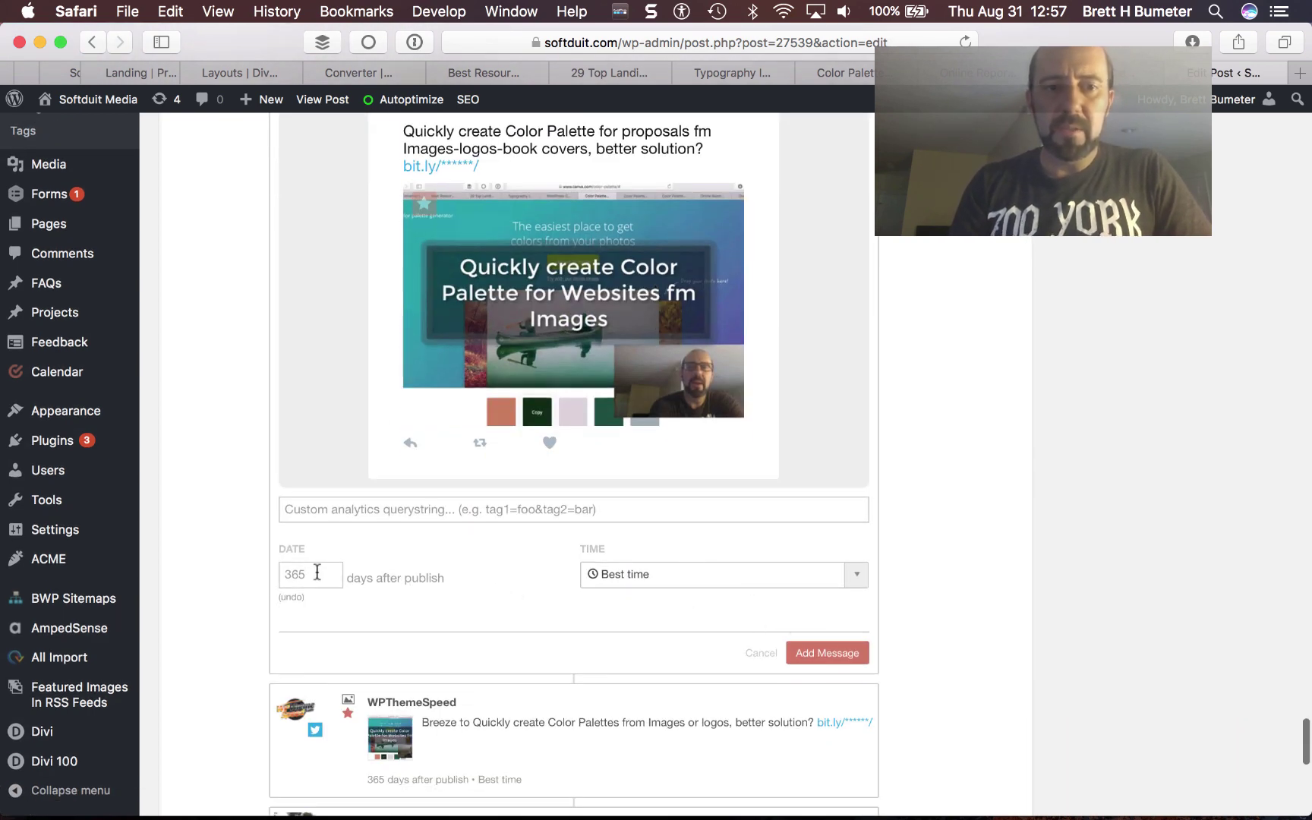
double_click(317, 572)
text(199)
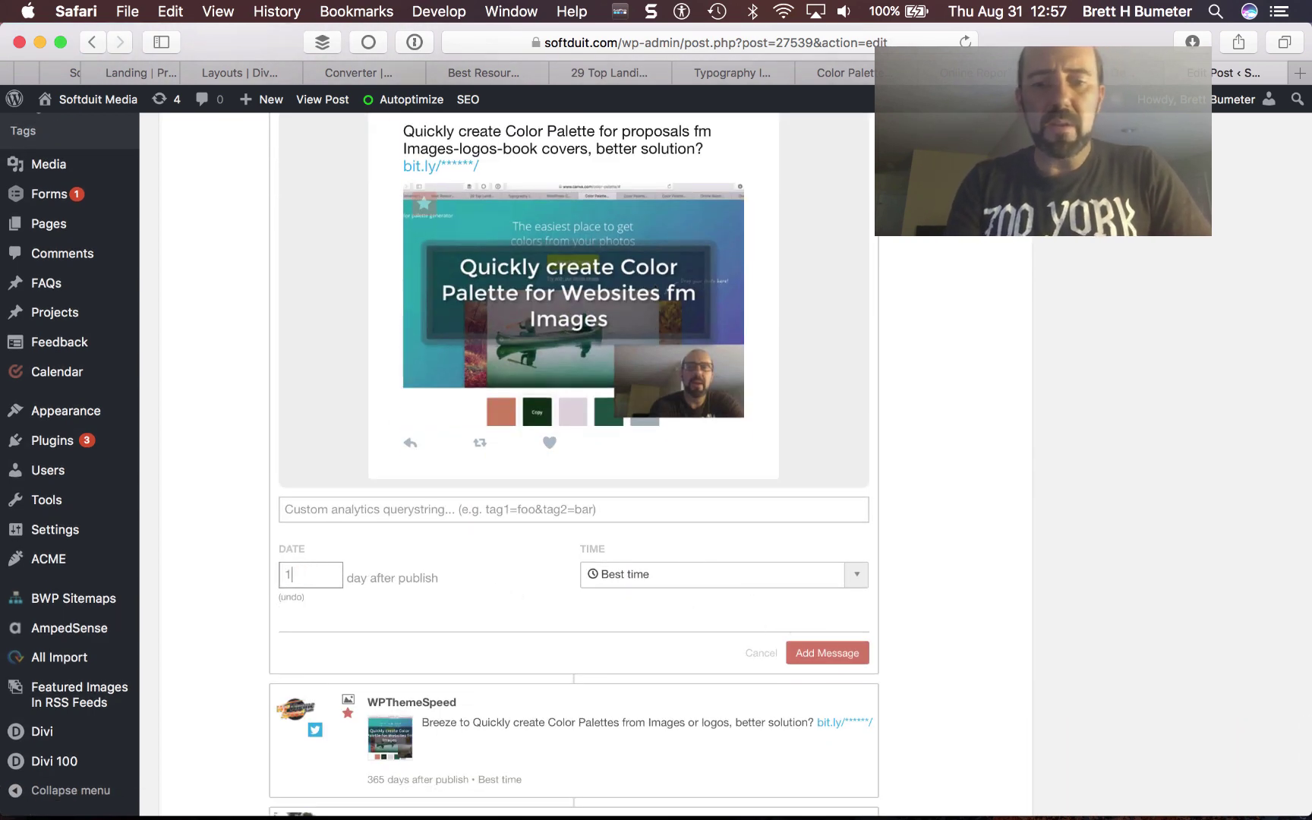
click(827, 656)
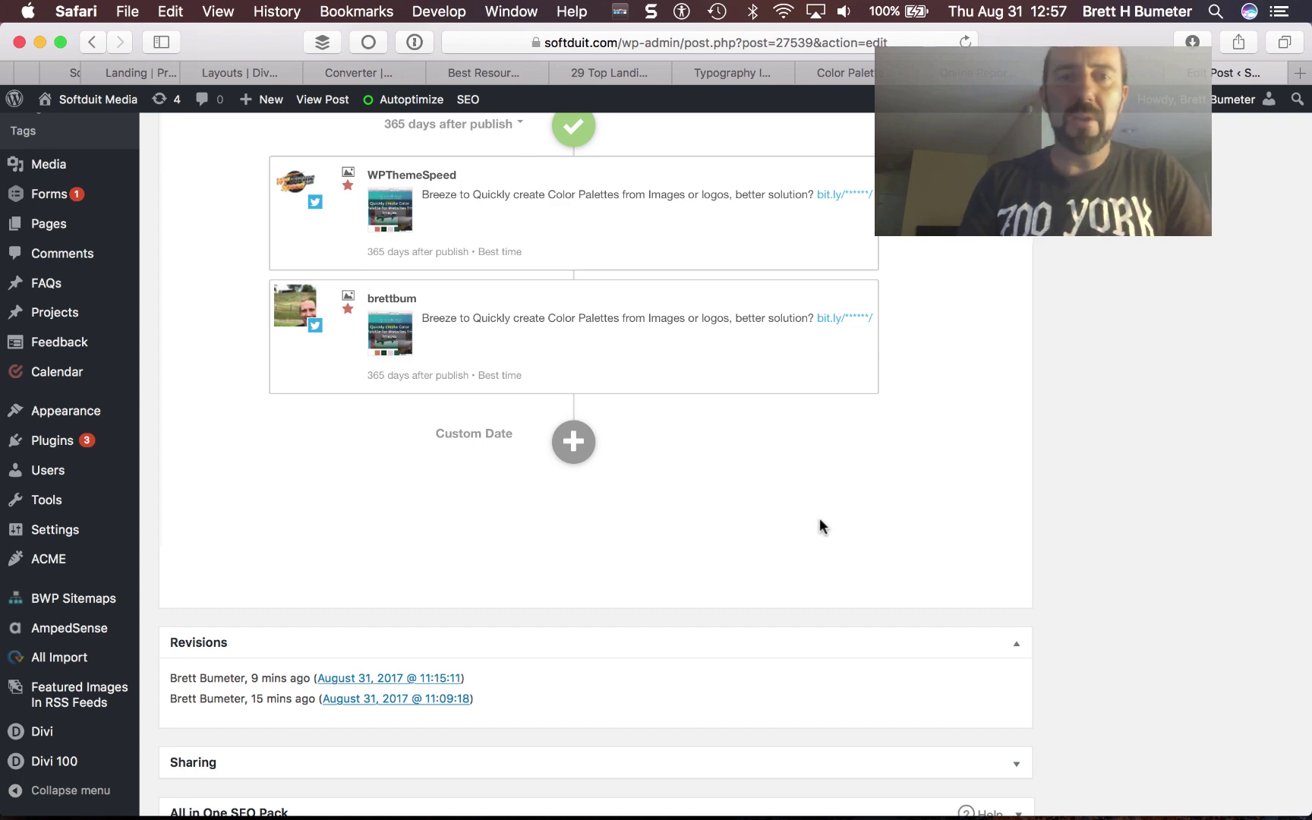
- Copy the business cards title phrase in F29 of the Example Phrases sheet in Chrome and return to the post in Safari
key(super+Tab)
click(727, 666)
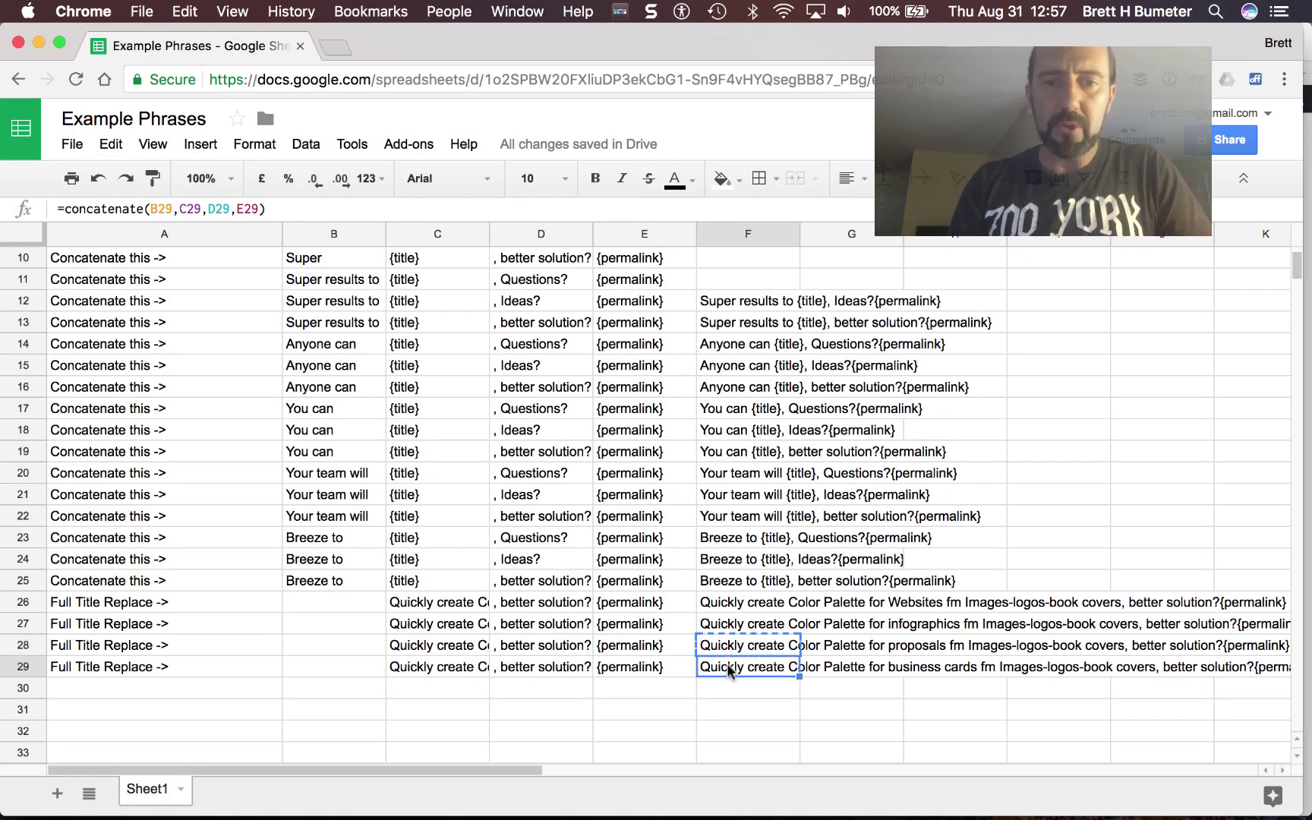
key(super+Tab)
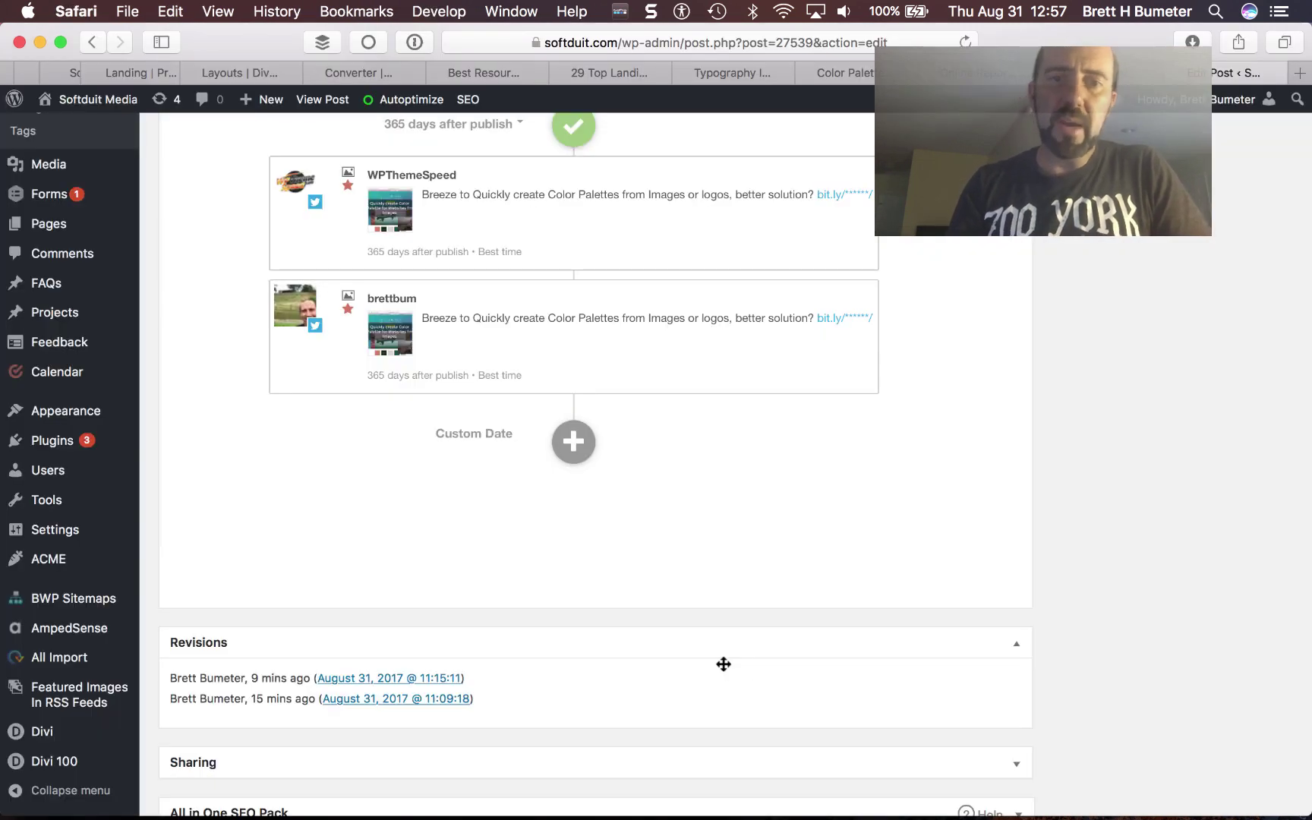
- Start a message for the business cards phrase in the 365 days after publish group with both Twitter profiles selected
scroll(688, 448, up, 5)
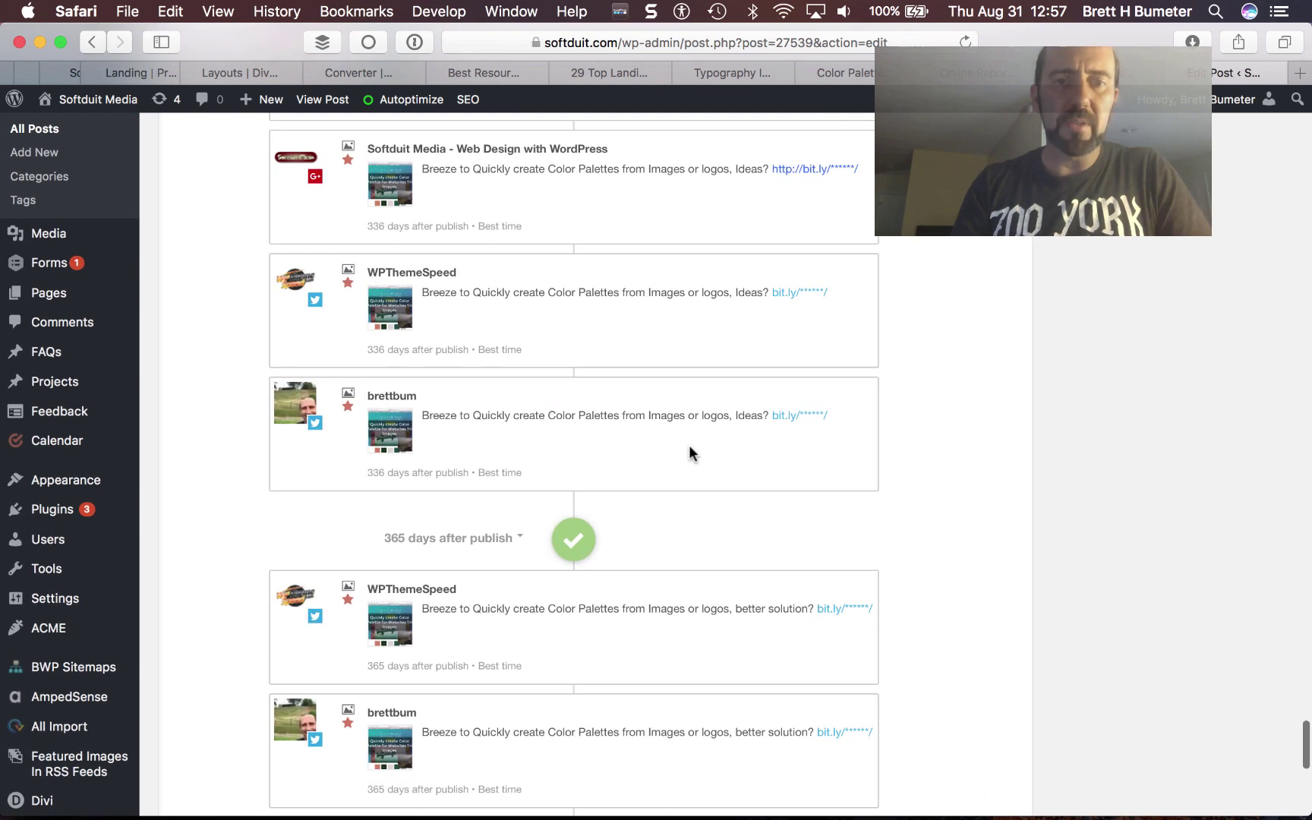
click(573, 536)
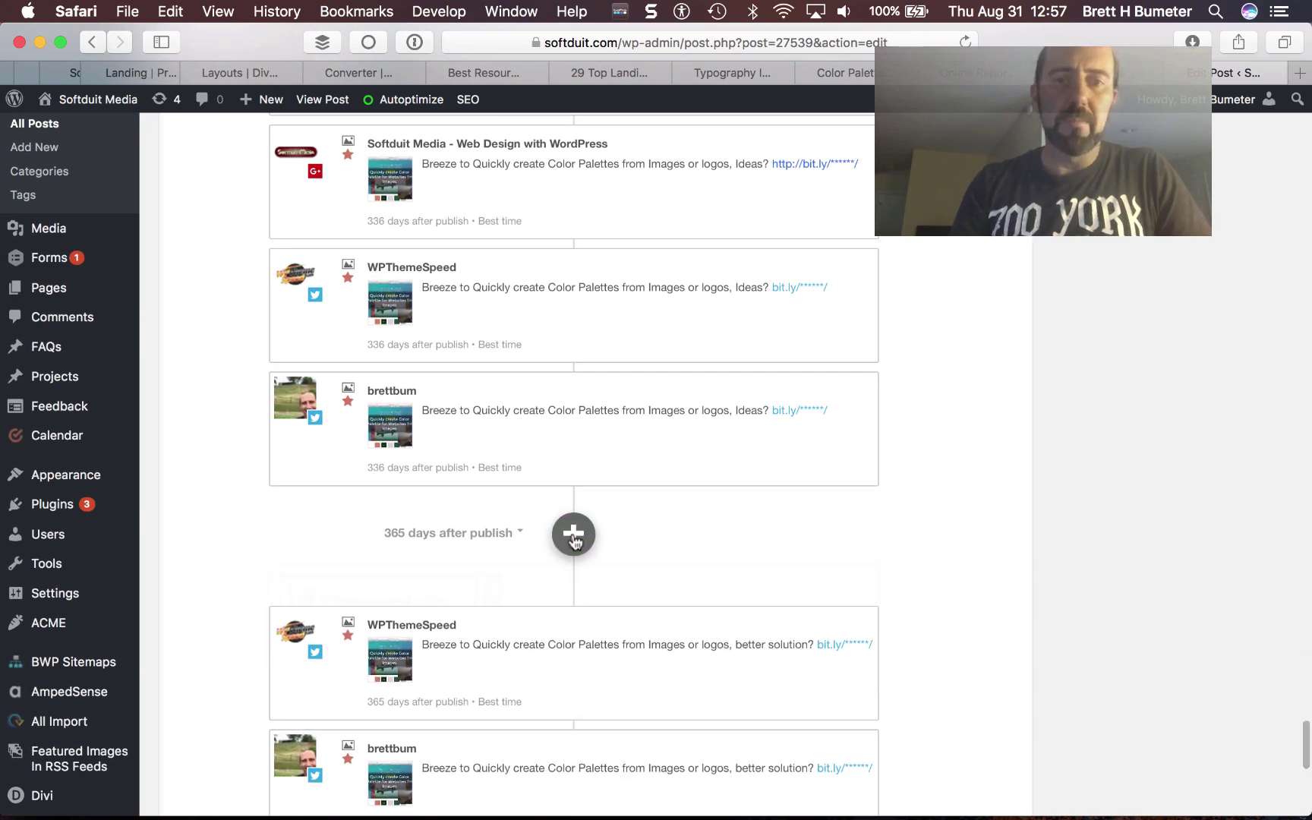
click(488, 603)
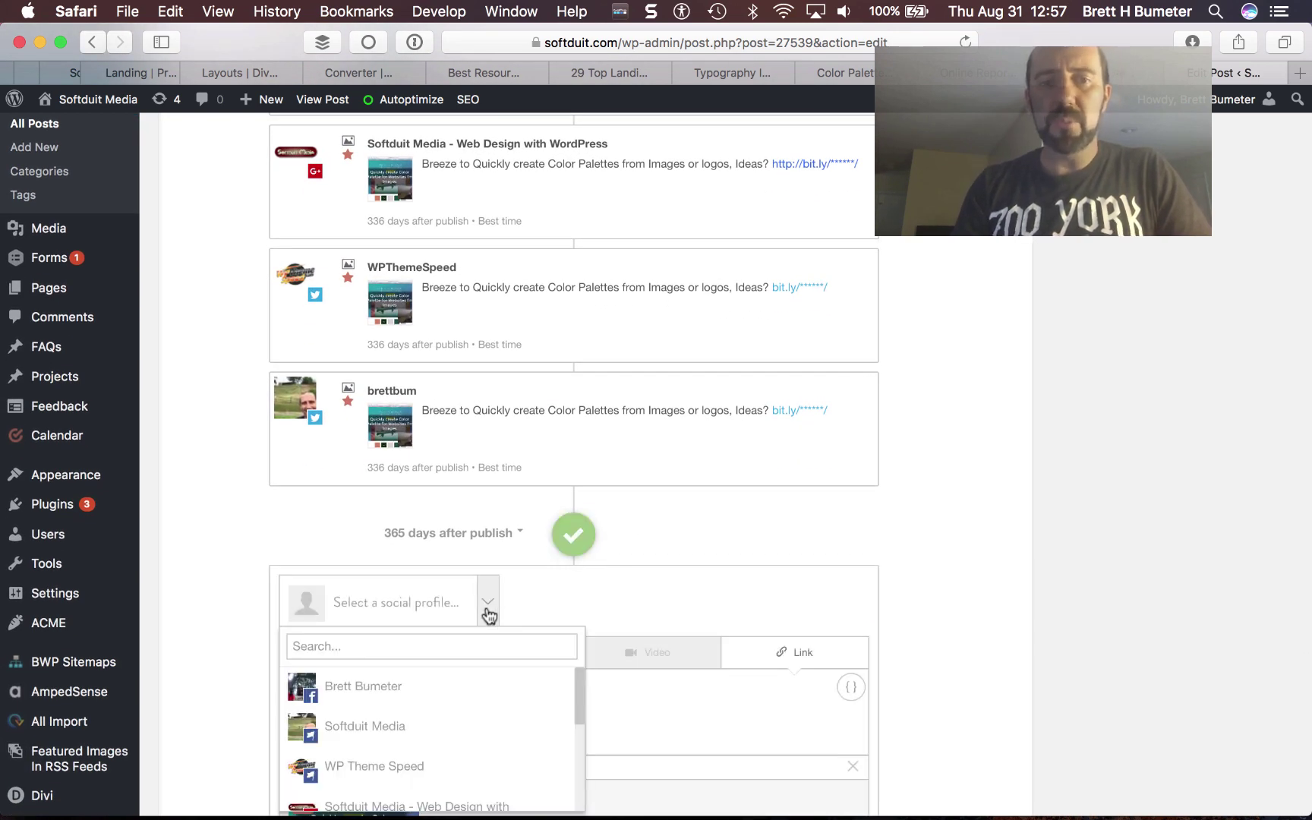
scroll(482, 738, down, 5)
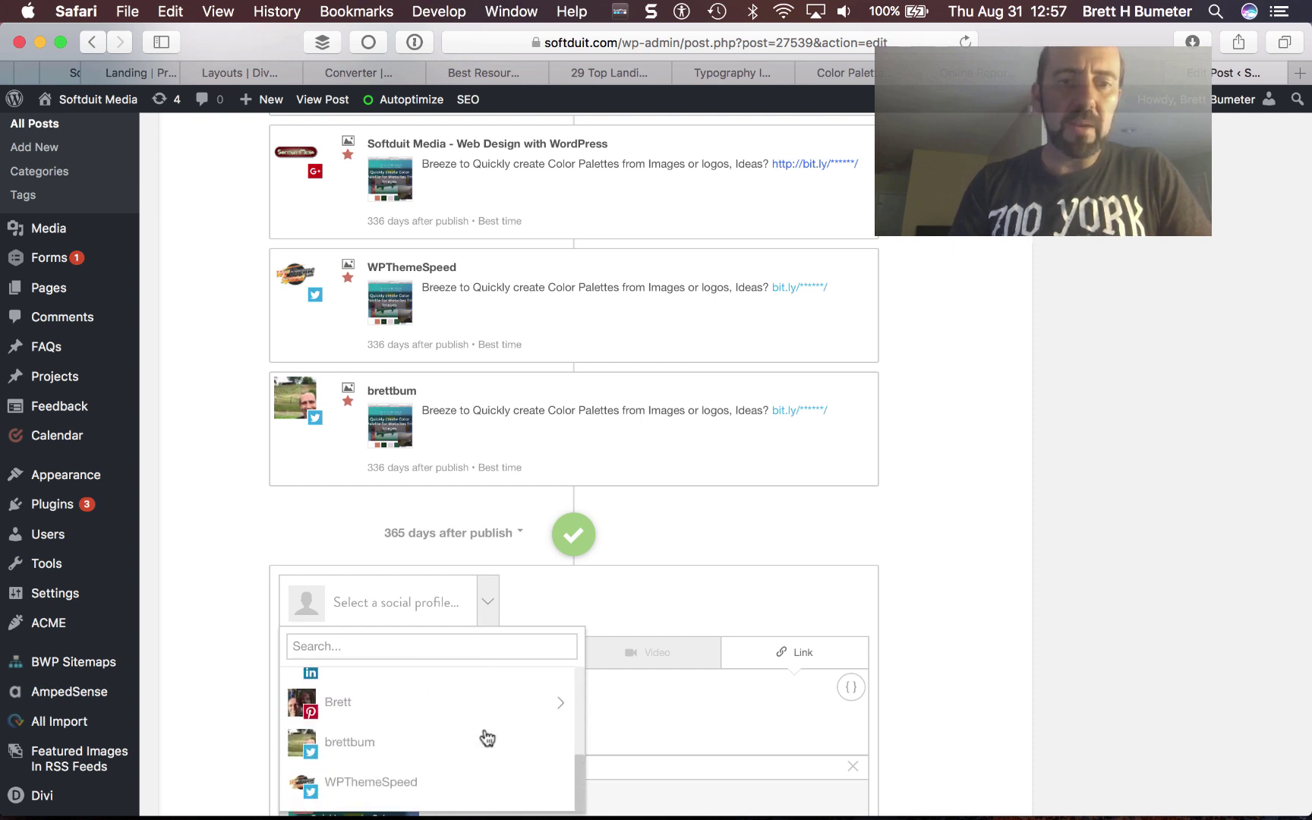
click(457, 759)
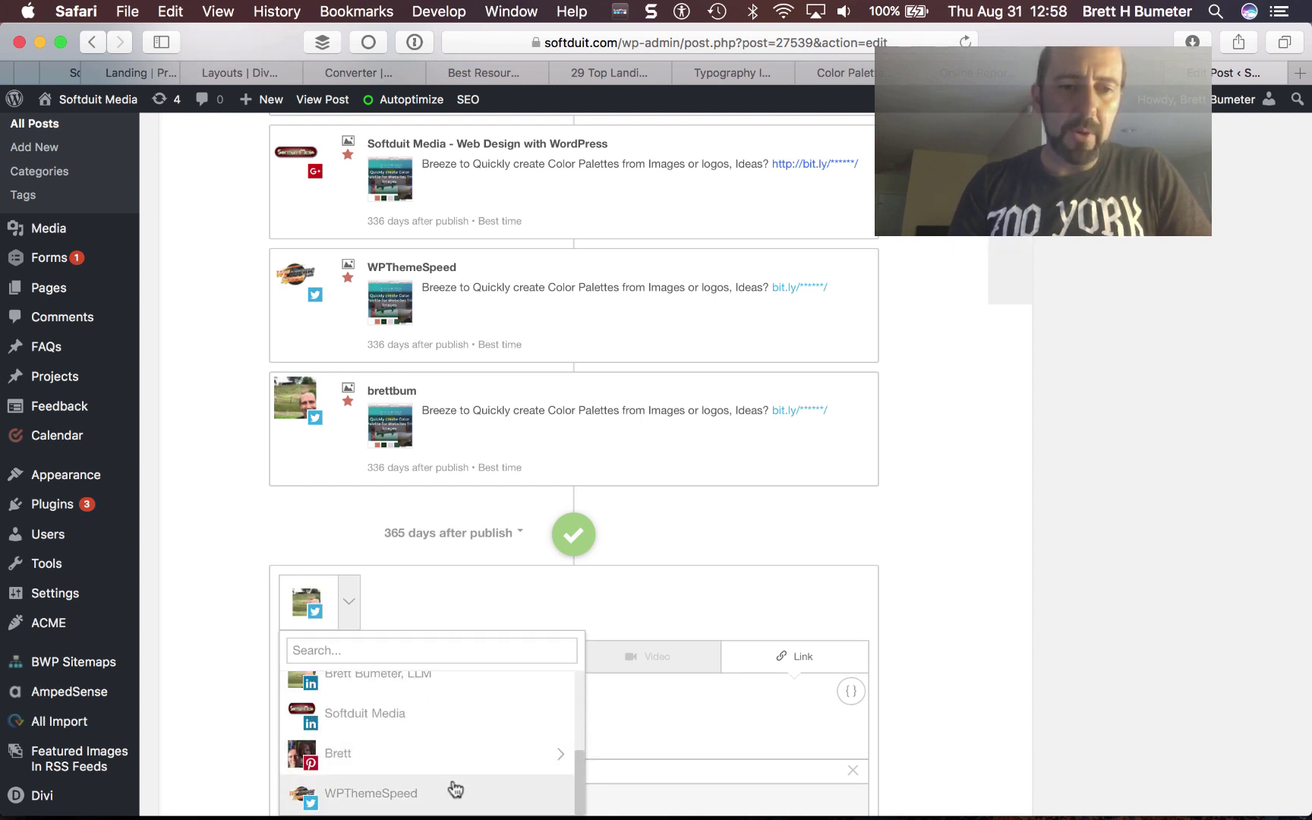
click(454, 792)
click(522, 618)
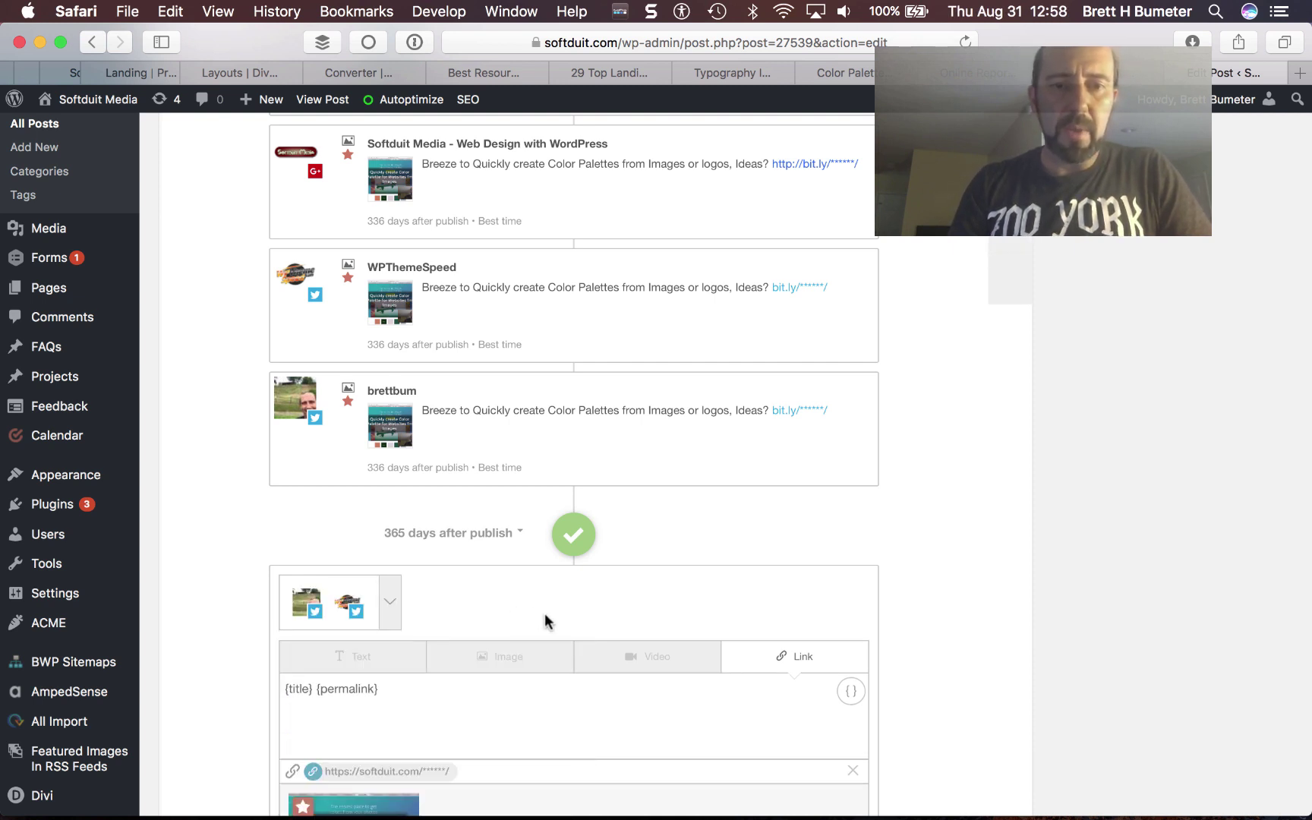
- Make it an Image message with the text "Quickly create Color Palette for business cards fm Images-logos-book covers, better solution? {permalink}"
click(510, 658)
key(super+a)
text(Quickly create Color Palette for business cards fm Images-logos-book covers, better solution? {permalink})
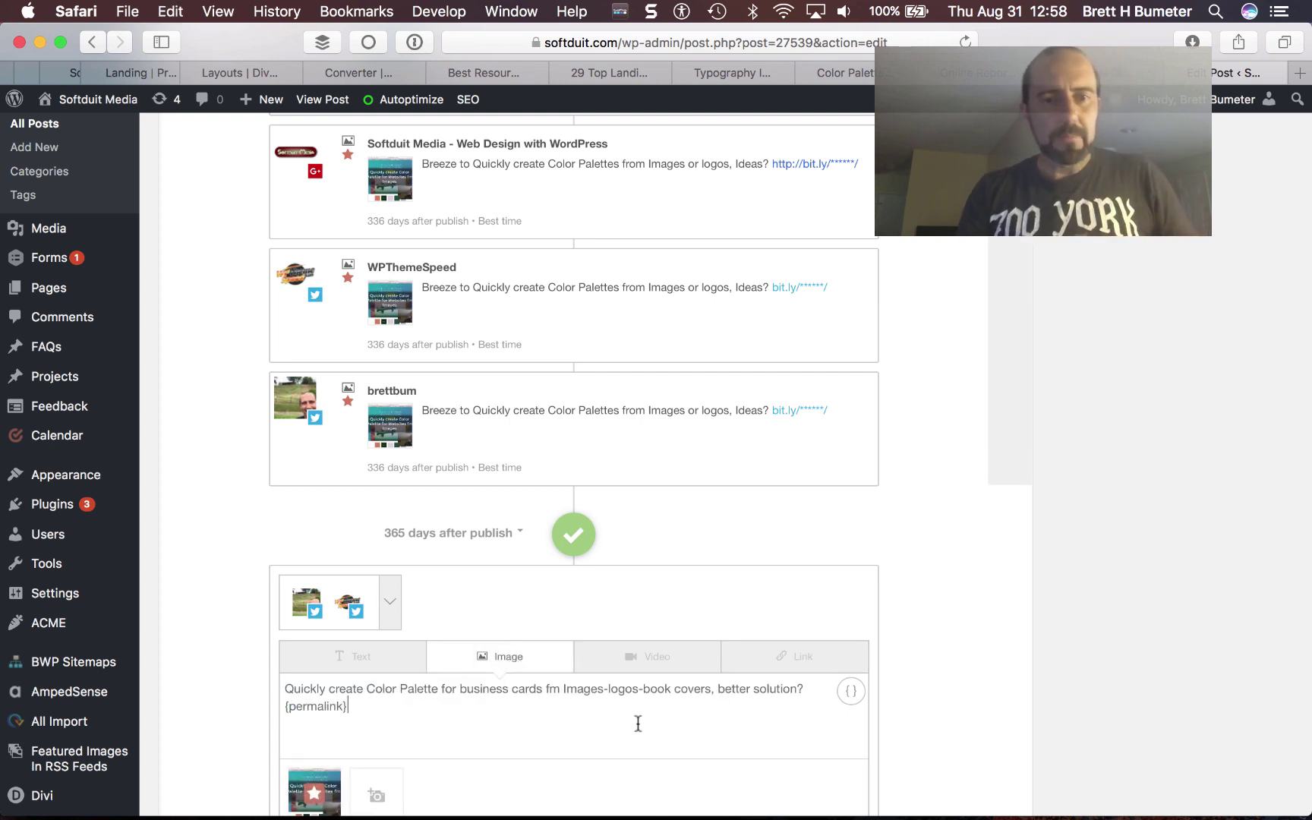
- Set the business cards message's date to 280 days after publish and add it to the schedule
scroll(638, 722, down, 10)
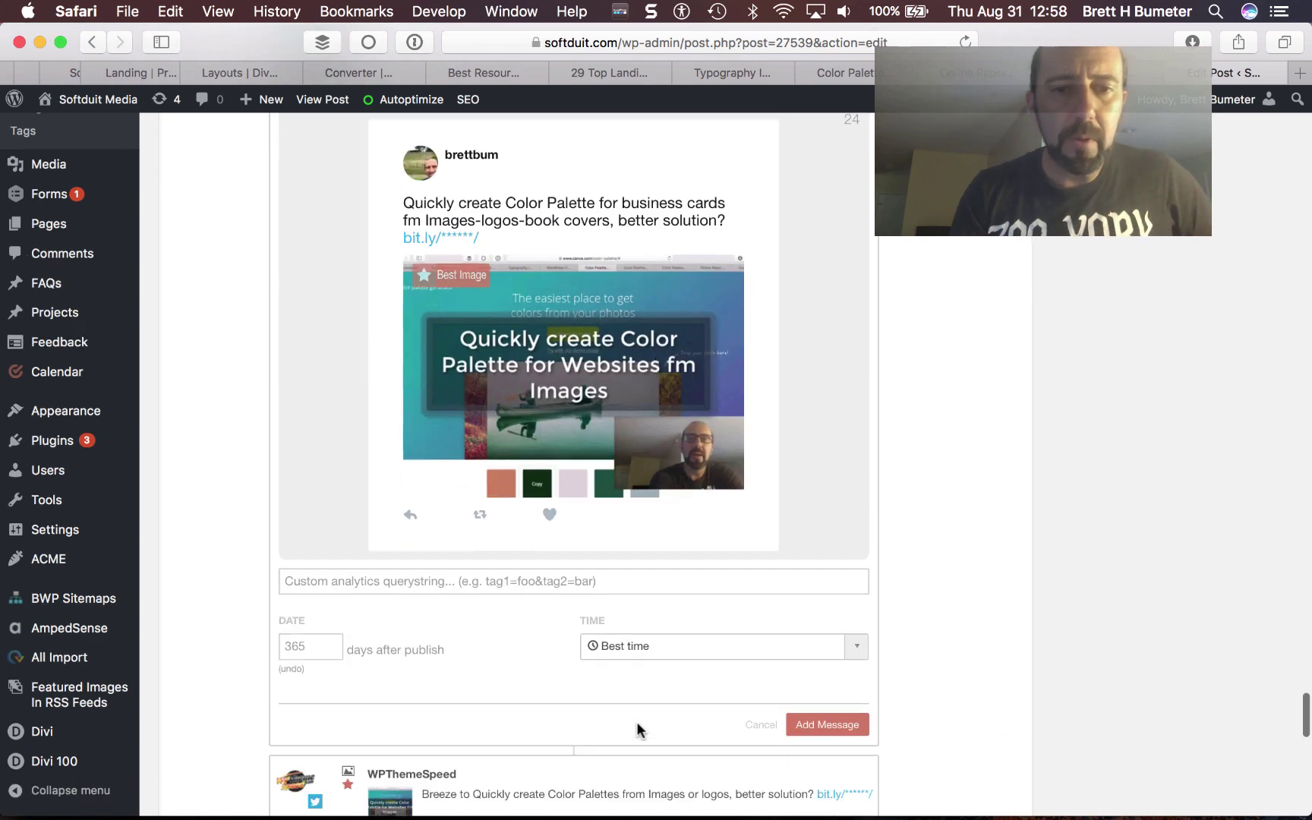
double_click(313, 630)
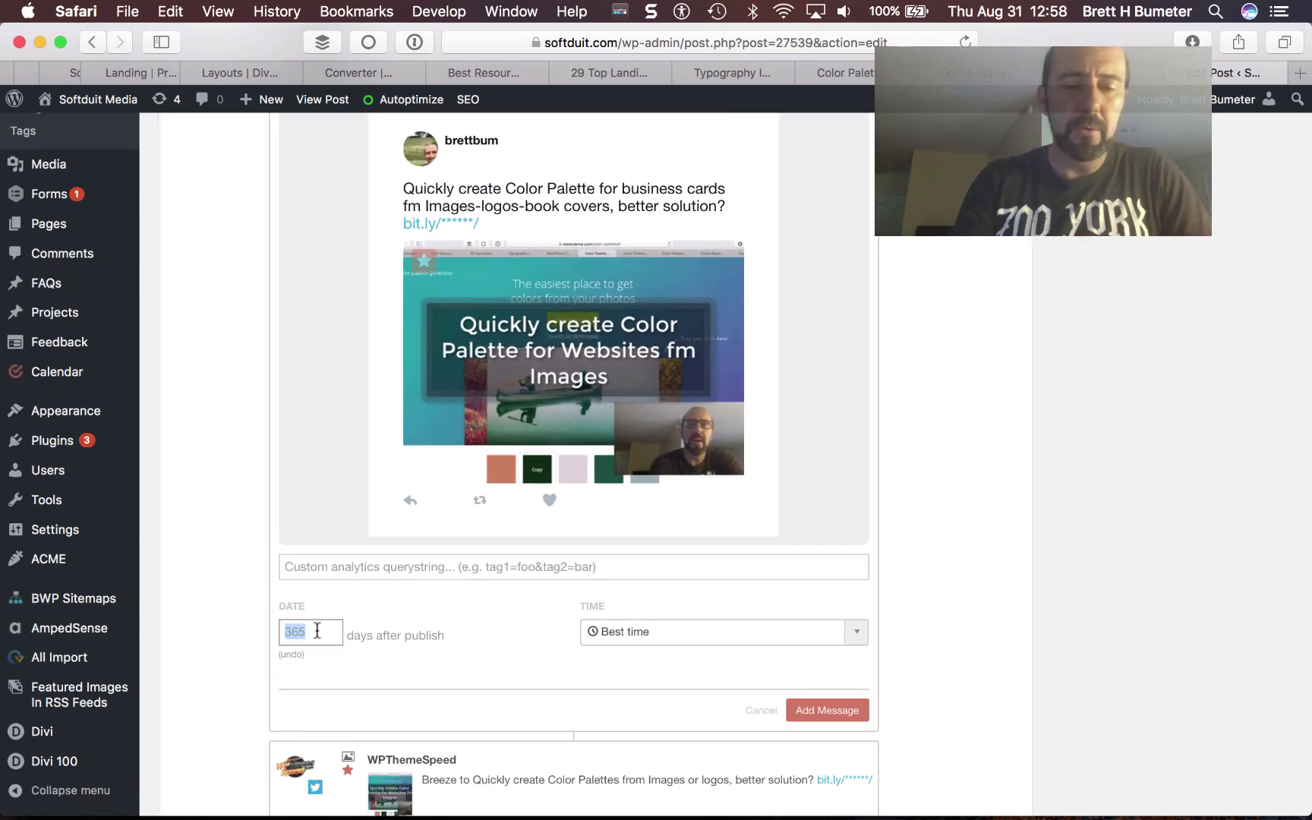
text(280)
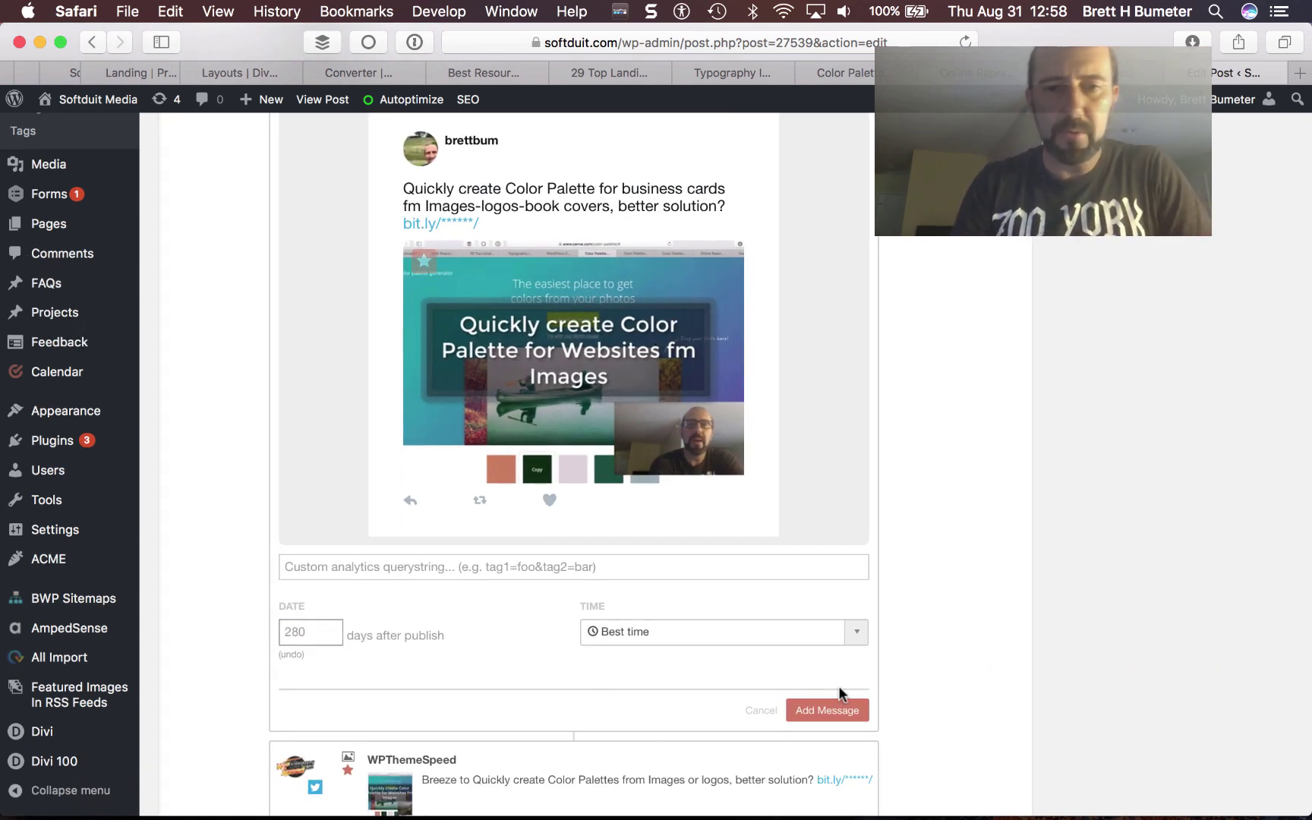
click(828, 710)
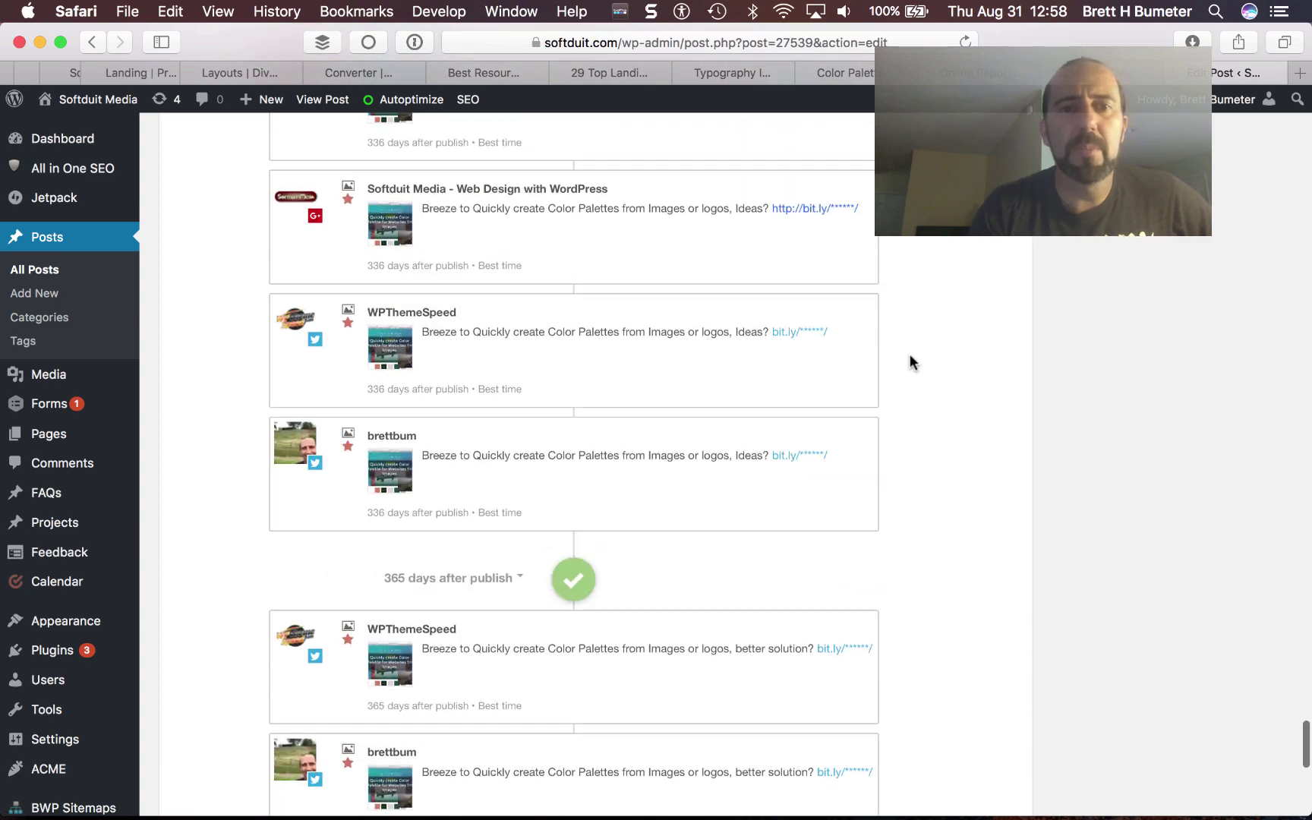
- Review the scheduled messages in the social campaign from the 365 days after publish group back to the same-day group
scroll(909, 354, up, 10)
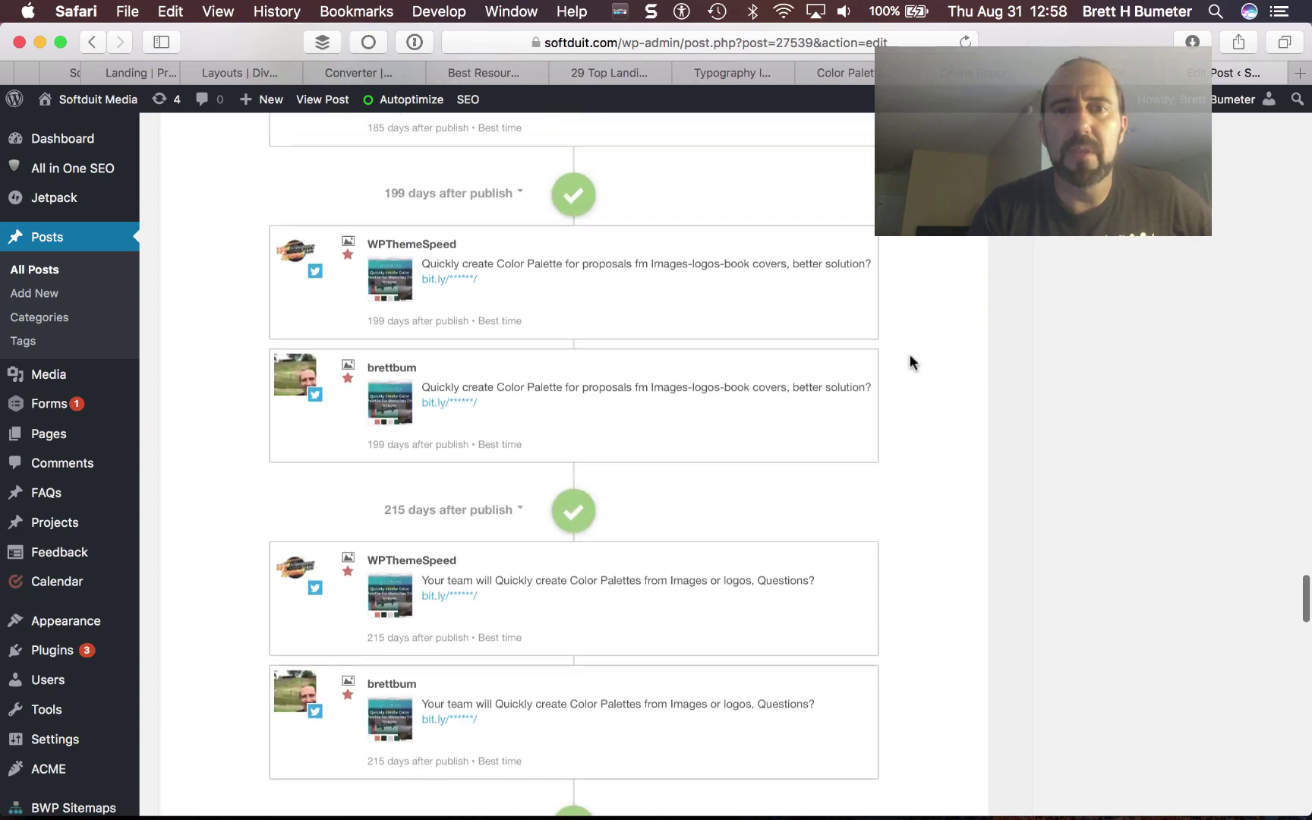
scroll(909, 354, up, 15)
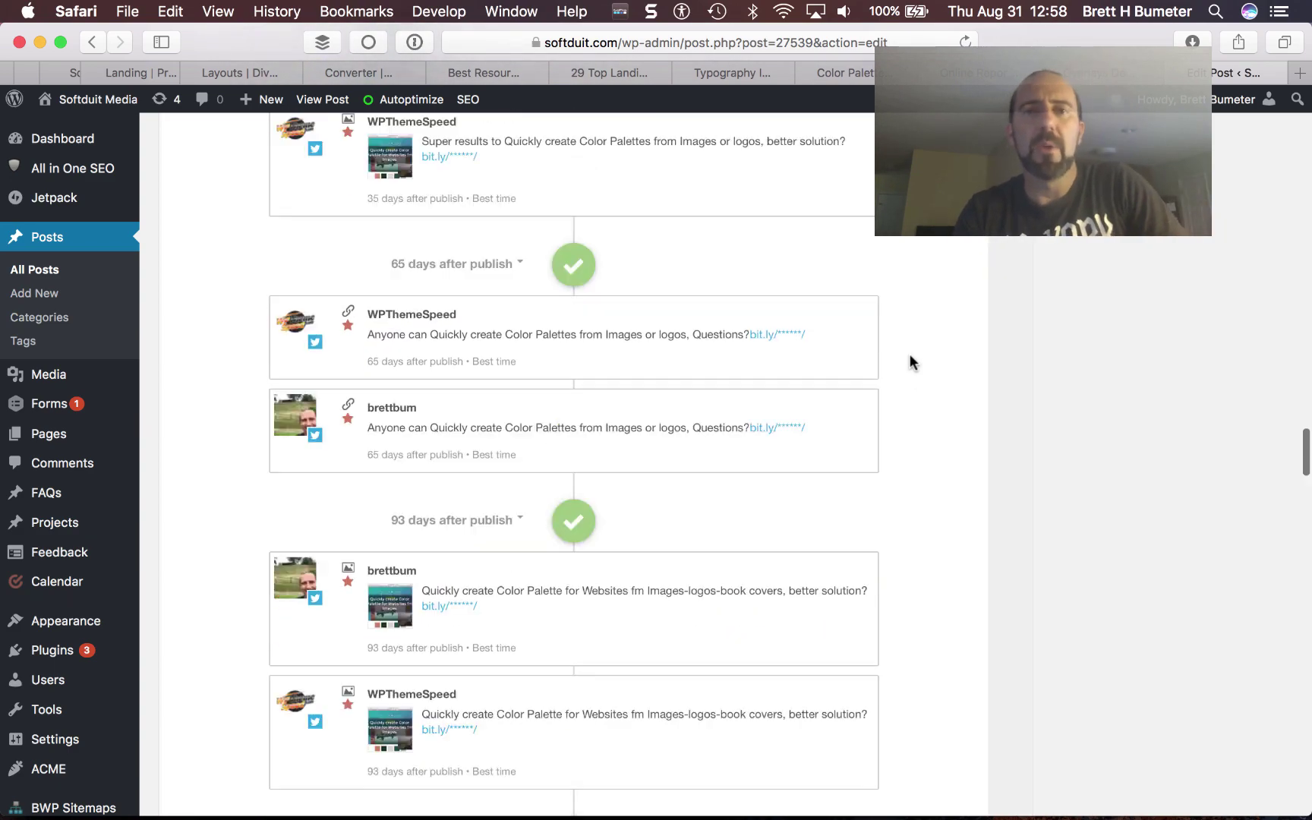
scroll(908, 354, up, 15)
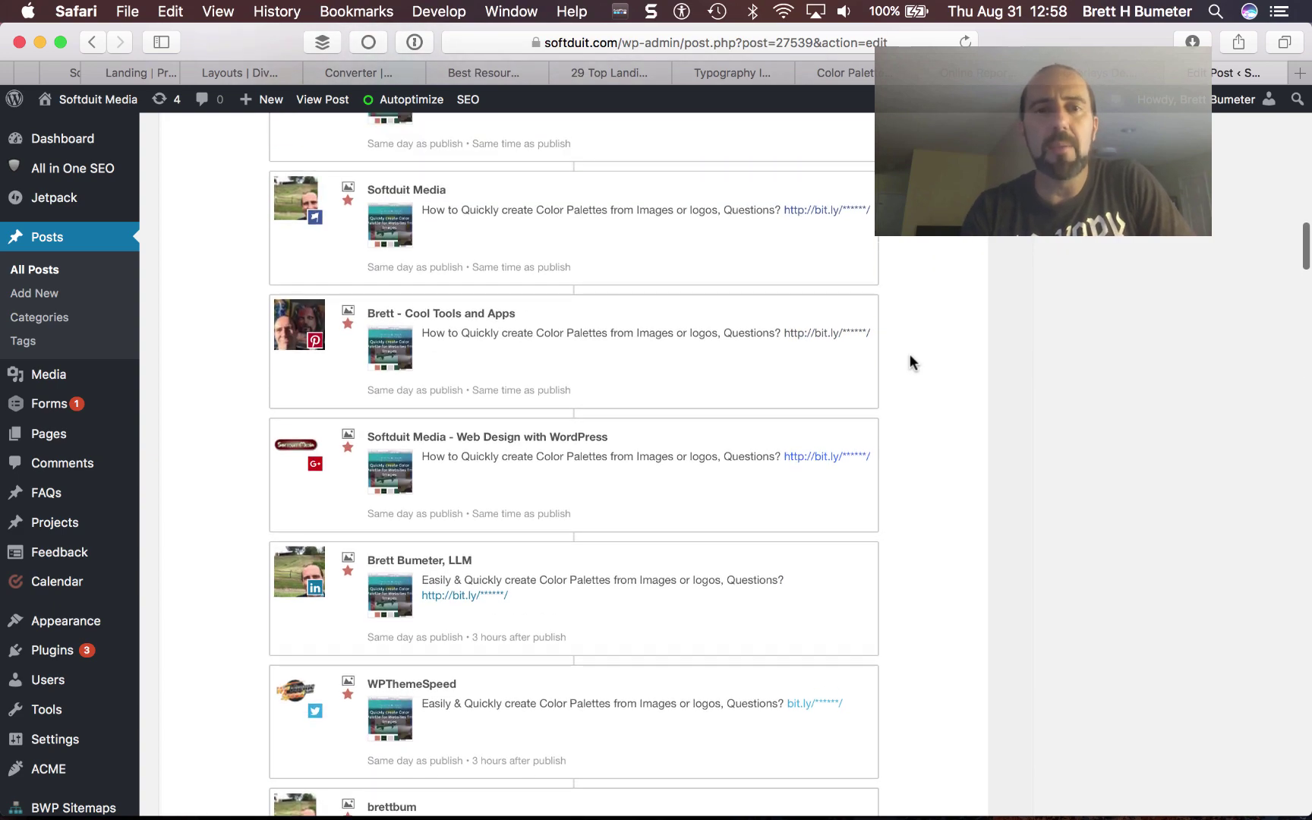
scroll(908, 354, up, 15)
scroll(909, 354, down, 10)
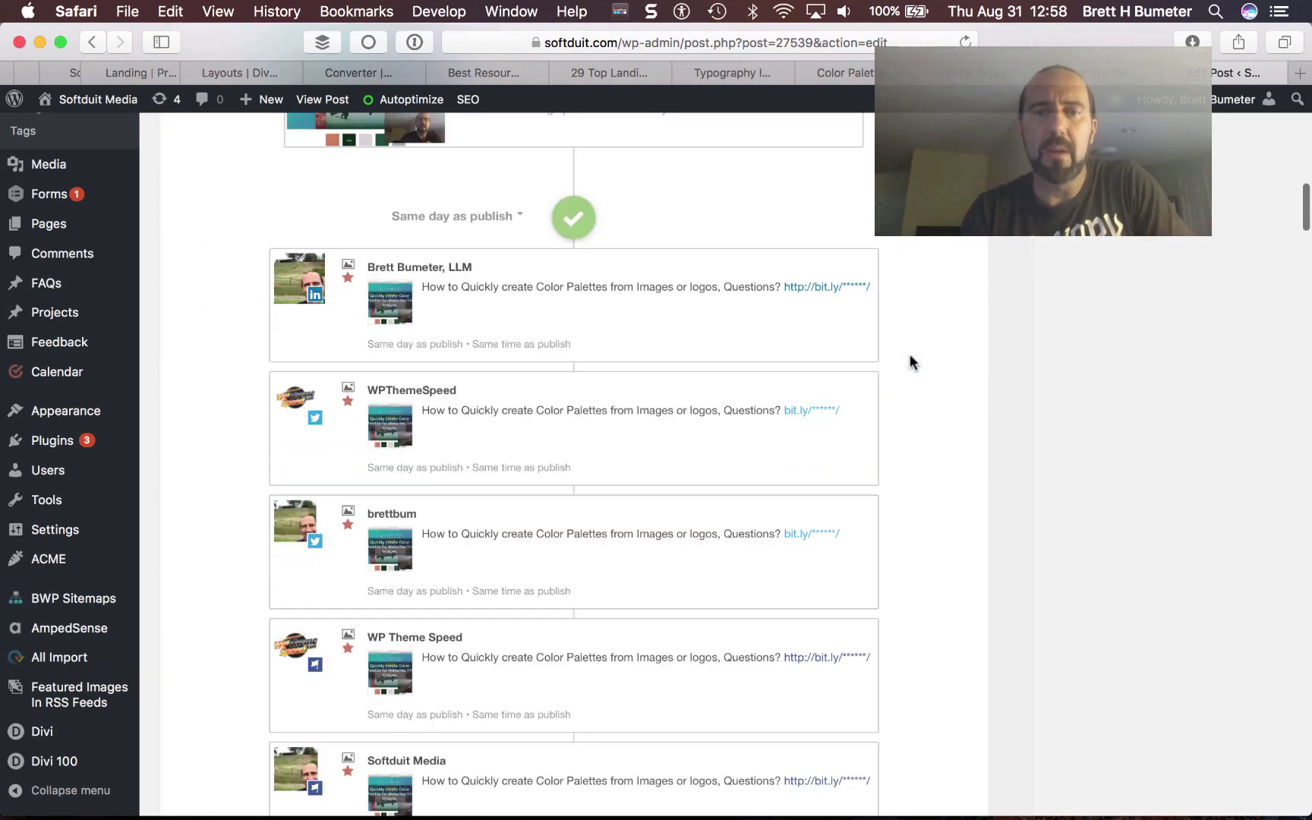
scroll(909, 354, down, 5)
- Switch to the Example Phrases sheet in Chrome and examine the "Anyone can" phrase parts in row 14
key(super+Tab)
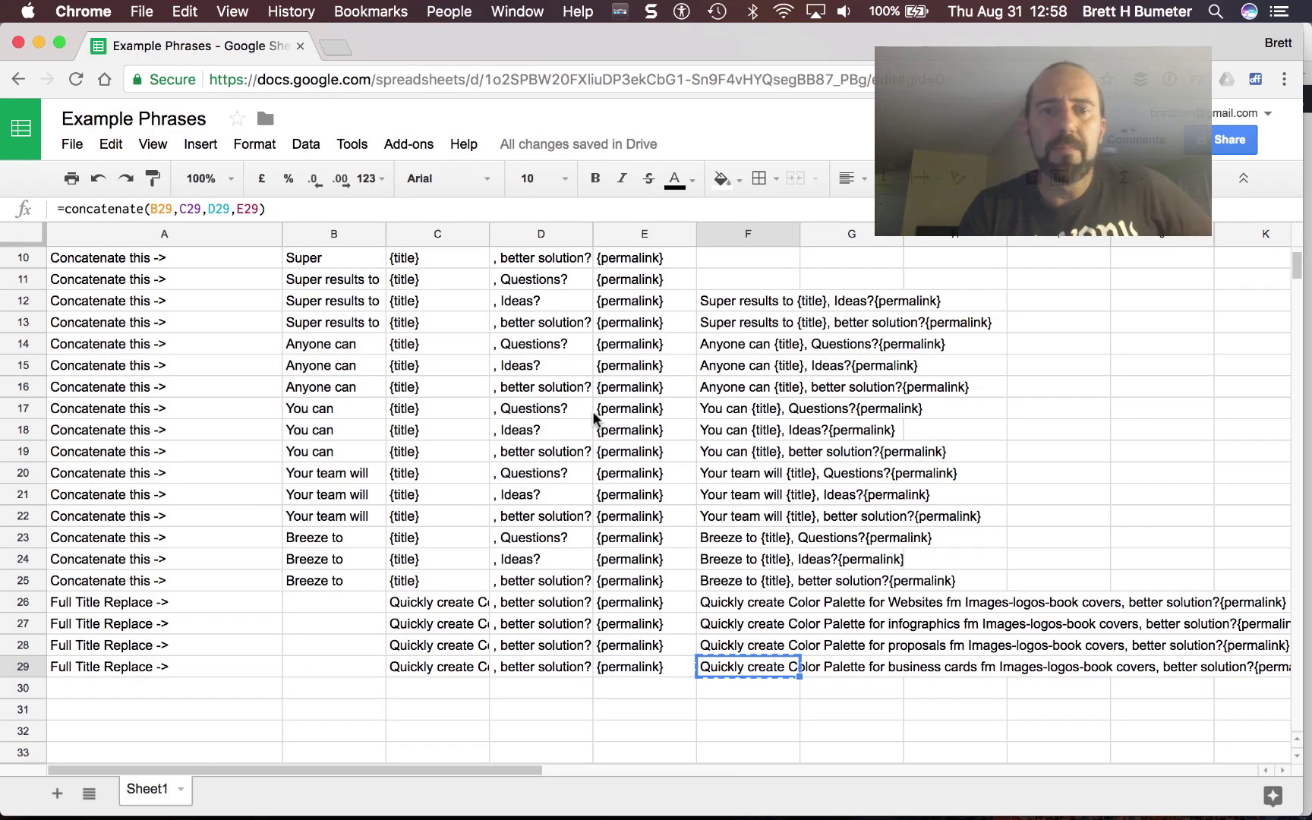
click(544, 390)
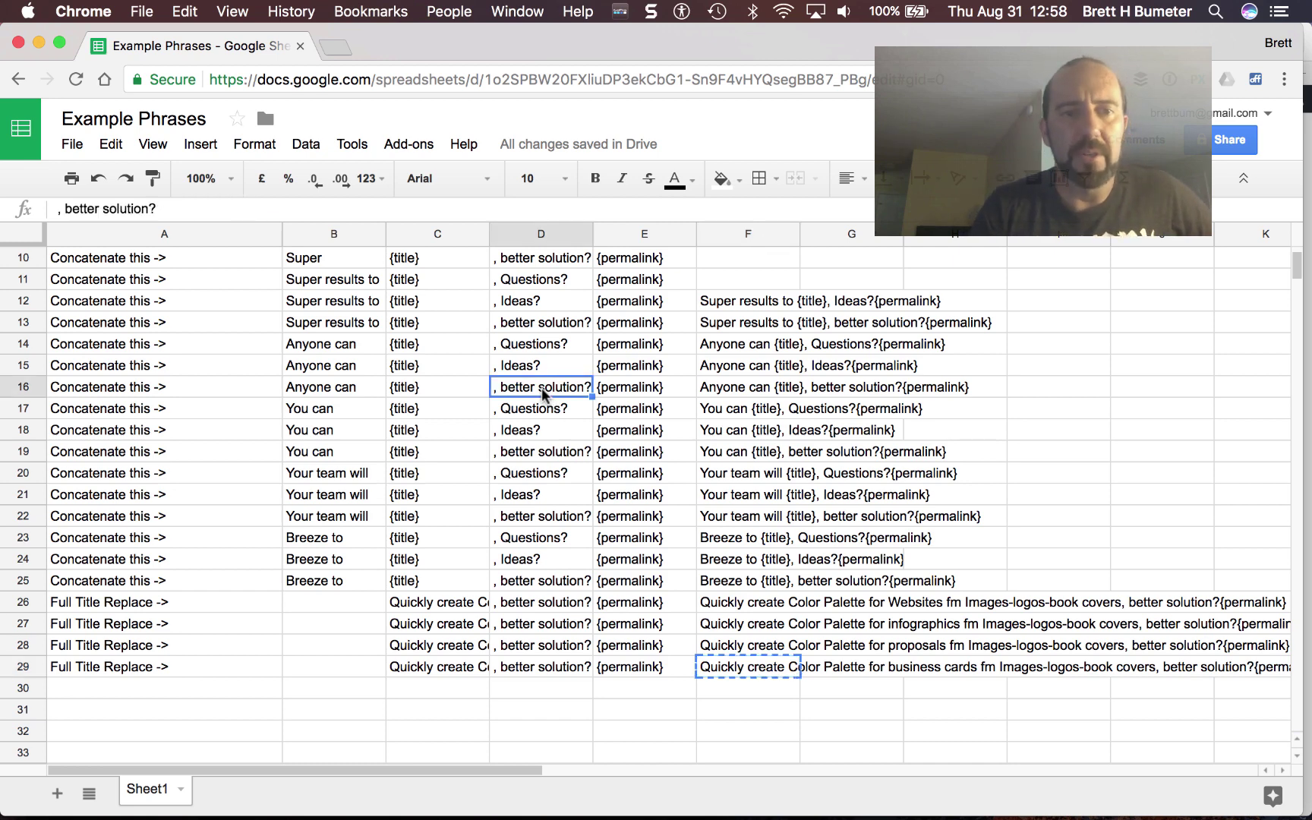
key(Left)
key(Left)
key(Up)
key(Up)
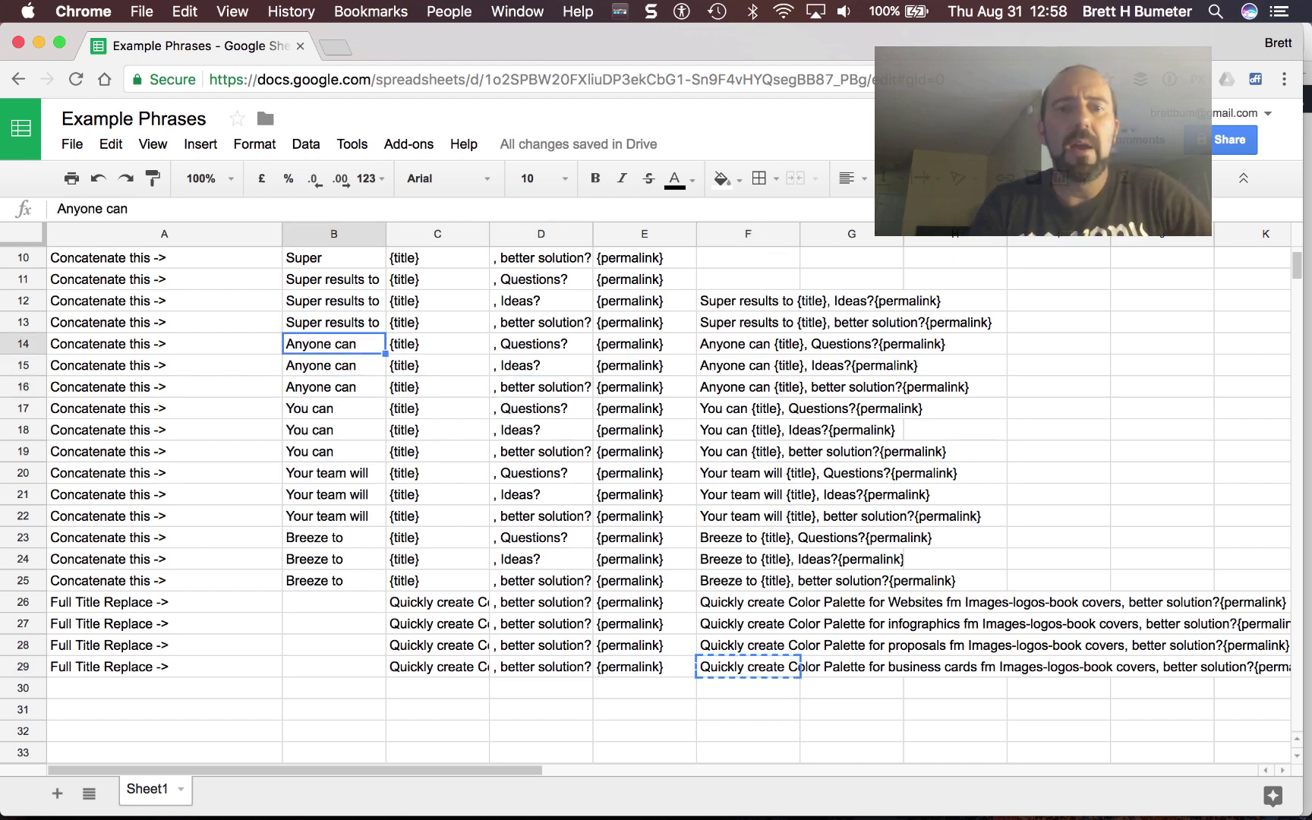
key(shift+Right)
key(shift+Right)
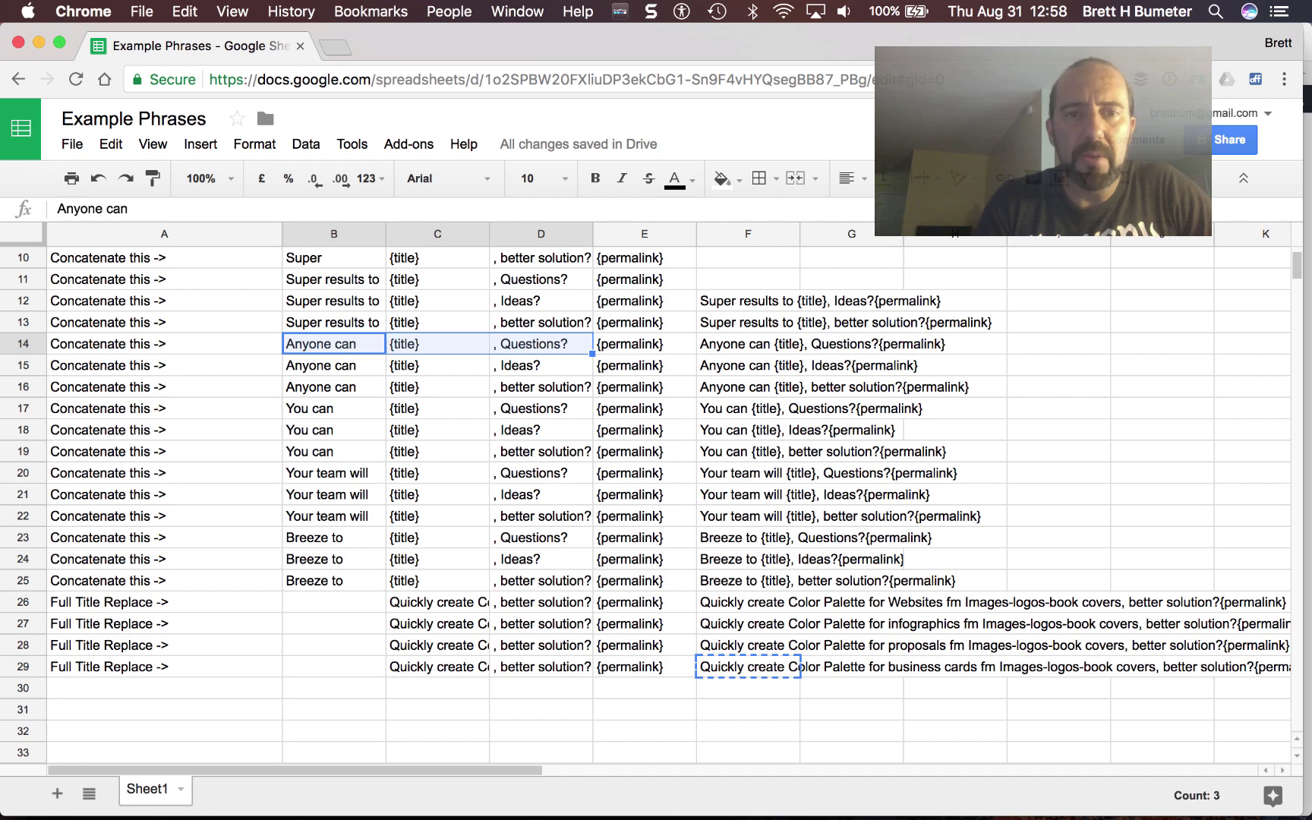
key(Left)
key(Right)
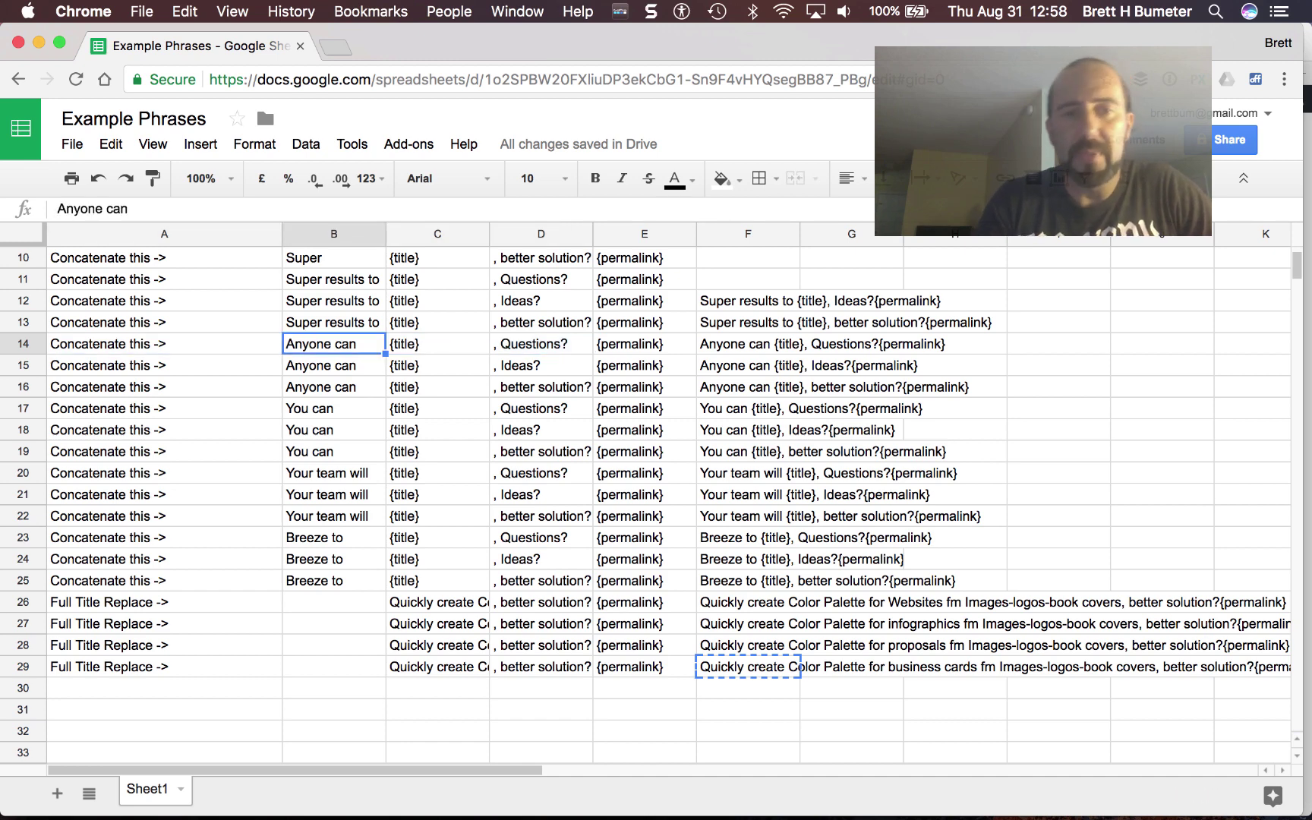
key(Right)
key(Right)
key(Left)
key(Left)
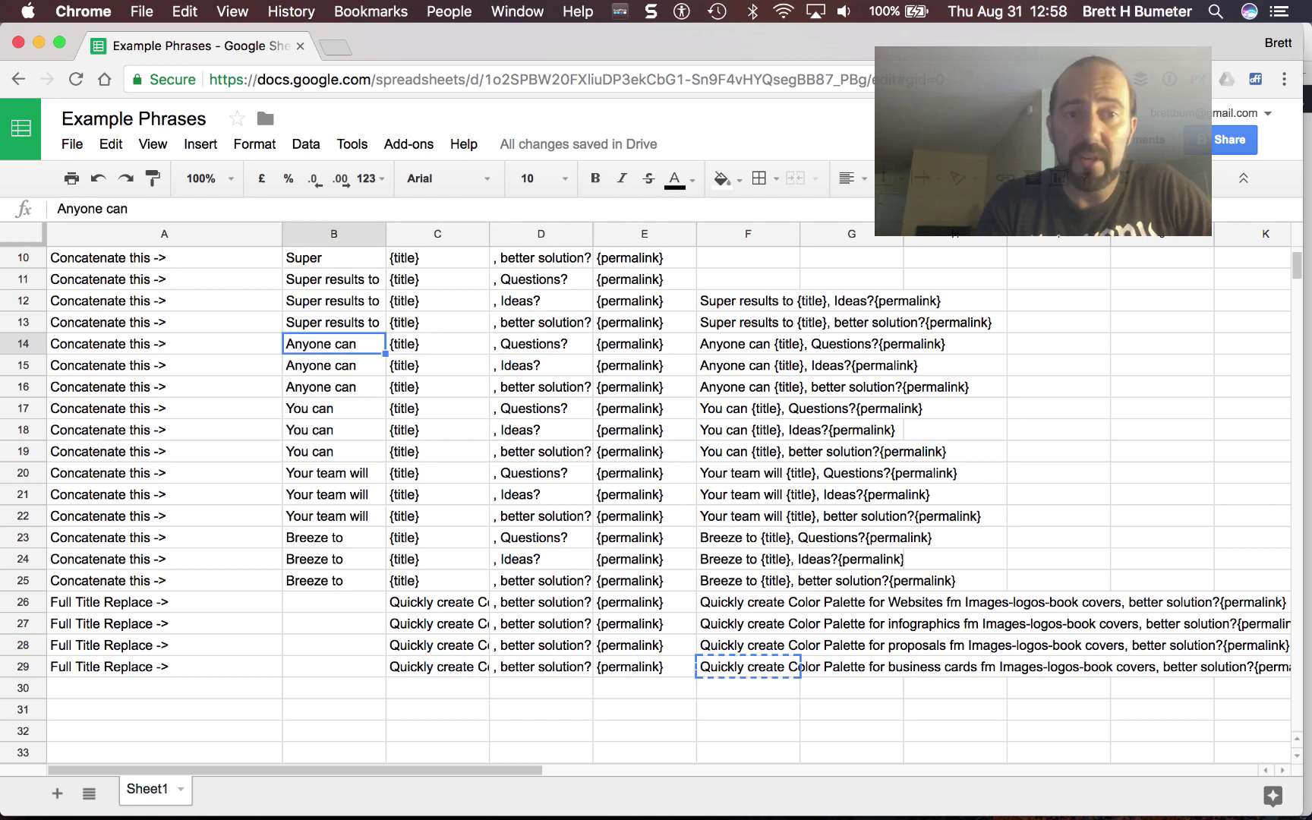
- Compare the three "Anyone can" rows, 14 to 16, with their Questions, Ideas and better solution endings
key(Down)
key(Down)
key(Up)
key(Right)
key(Right)
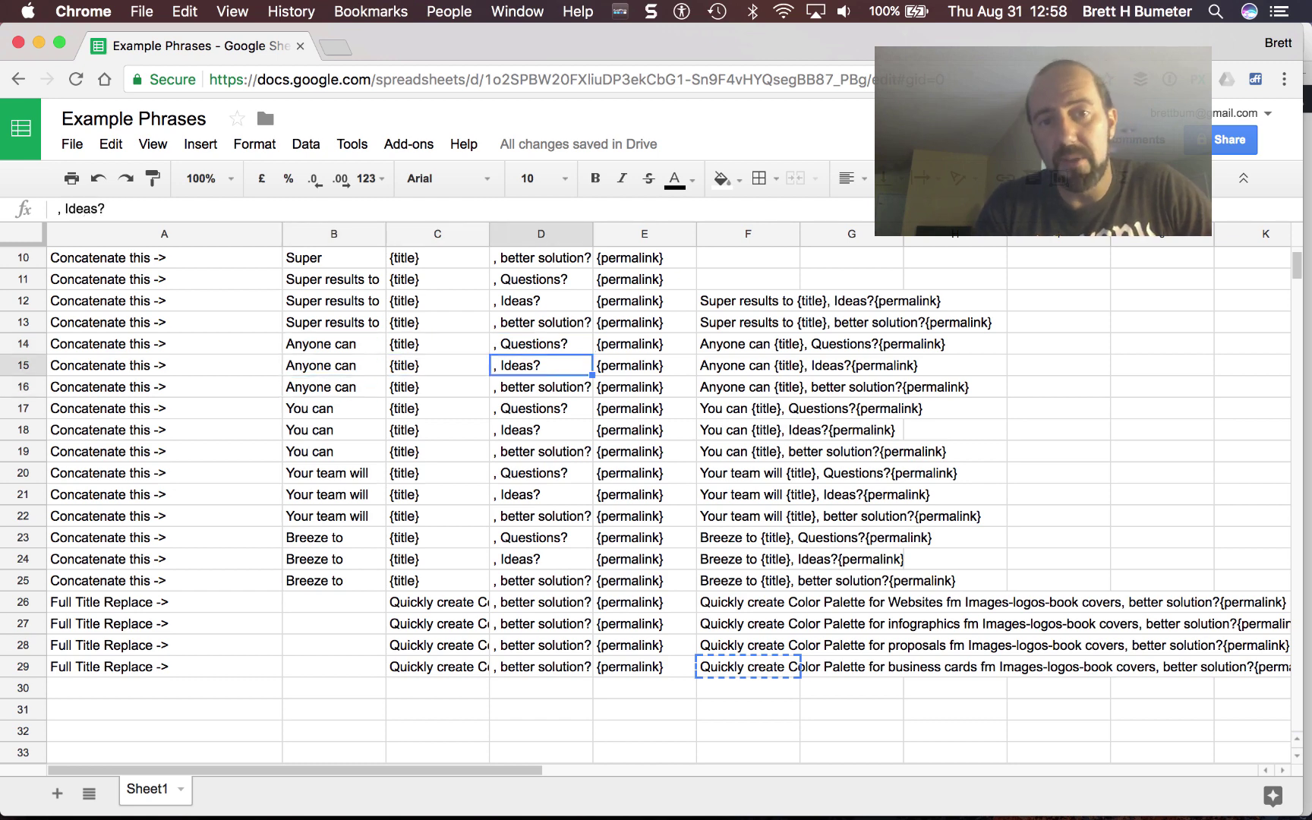
key(Left)
key(Left)
key(Up)
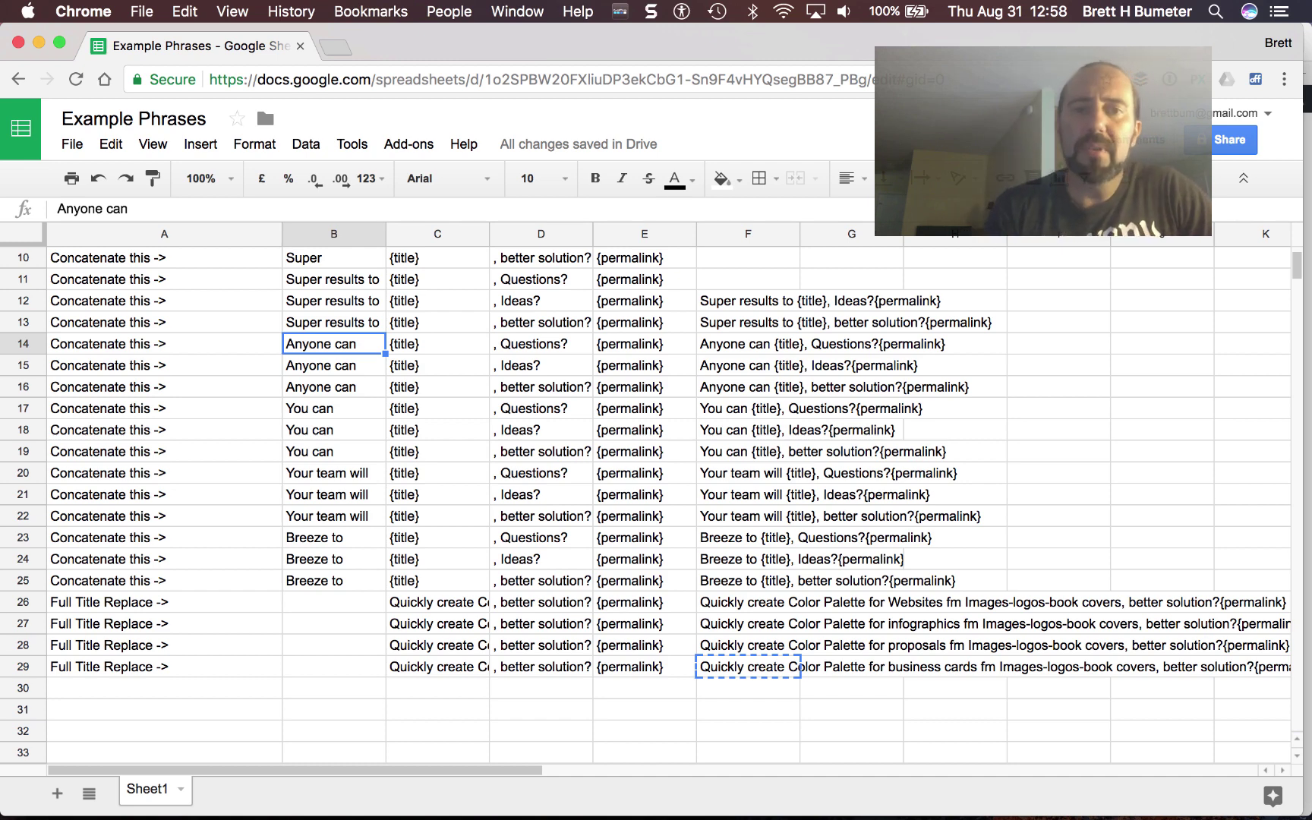
key(Down)
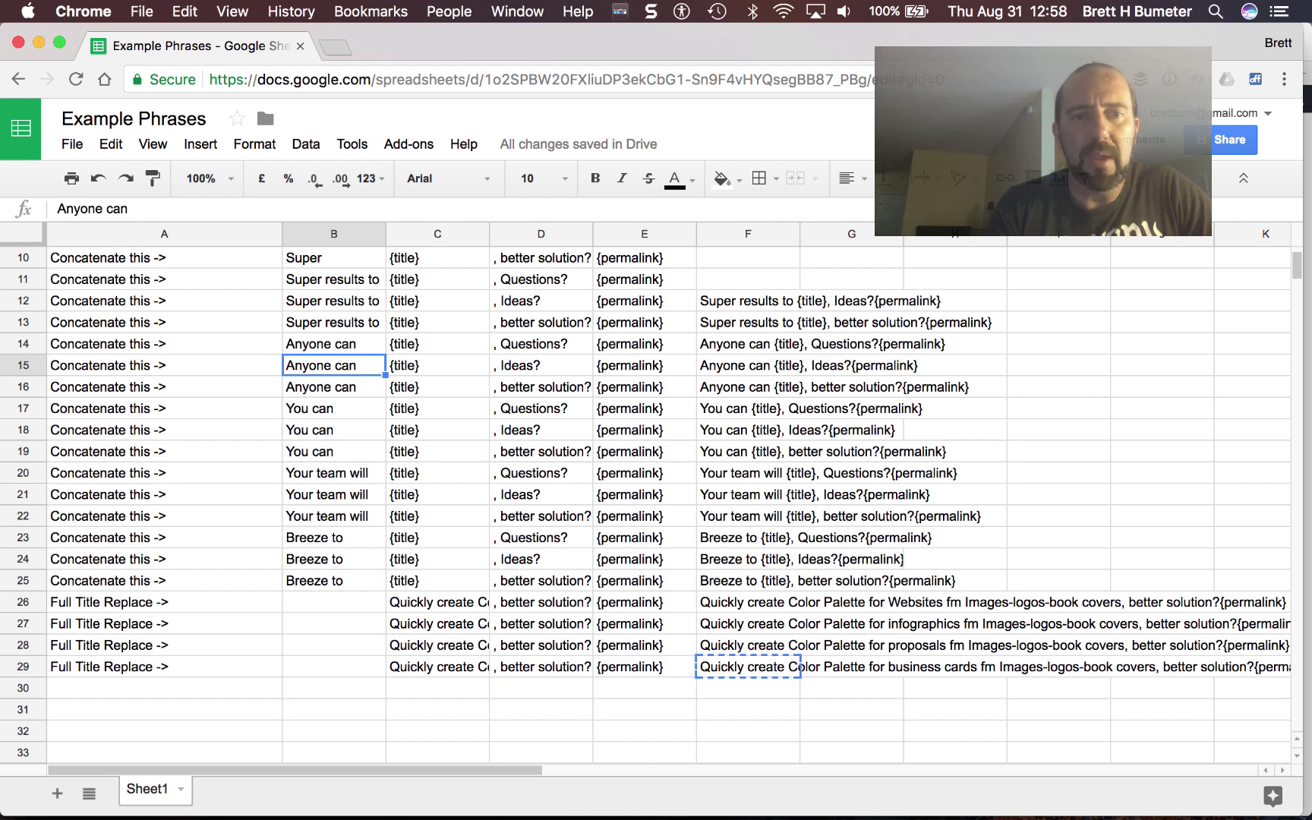
key(Up)
key(shift+Down)
key(shift+Down)
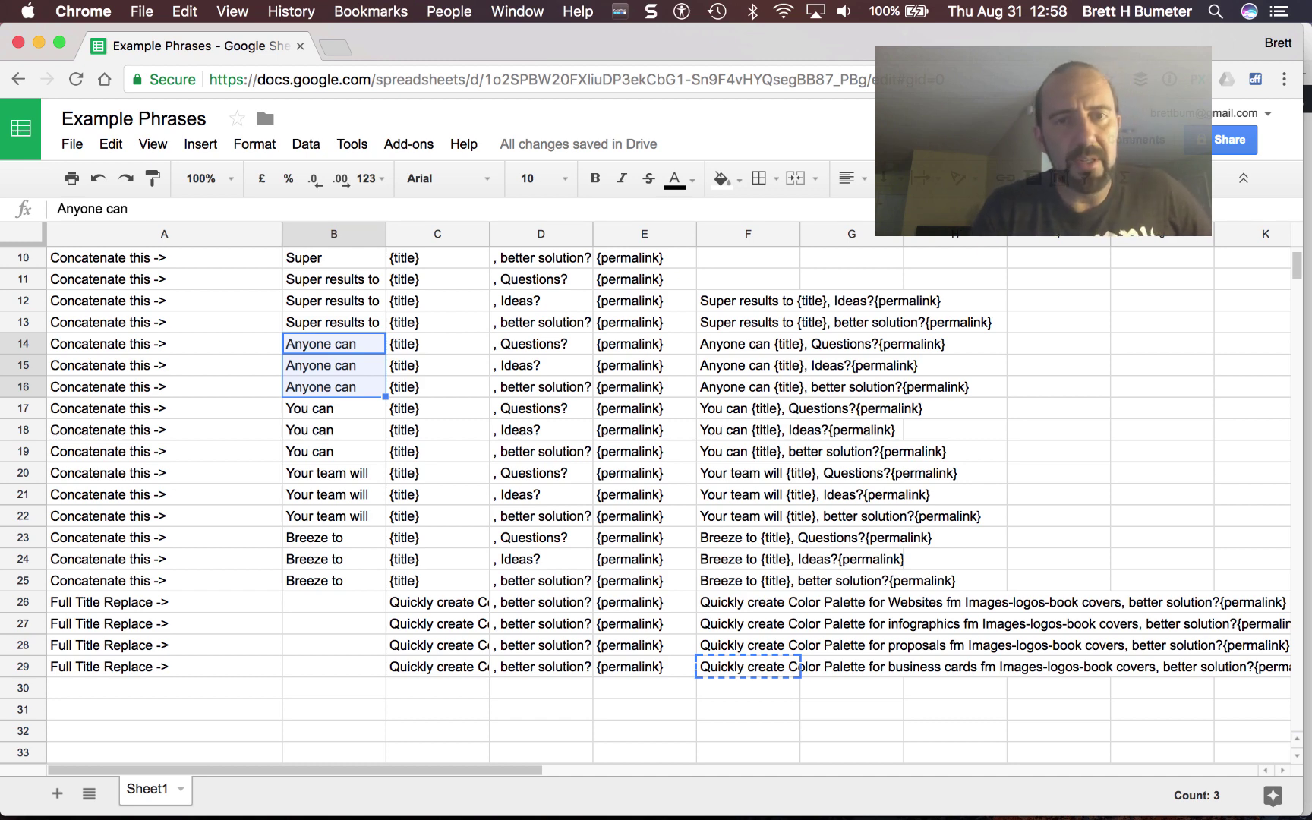
- Return to the post in Safari and compare the 65 days after publish messages with the "Anyone can" phrases in the Chrome sheet
key(super+Tab)
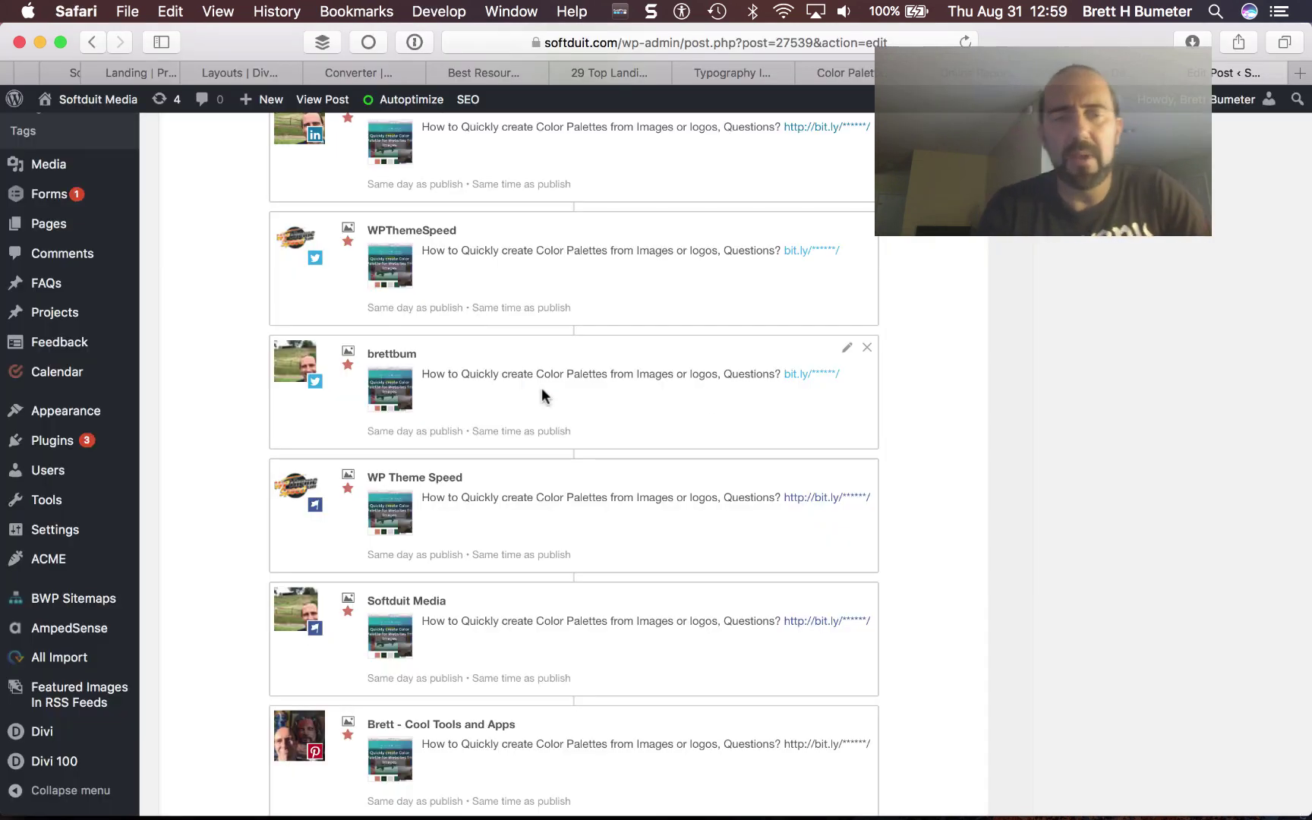
scroll(796, 531, down, 10)
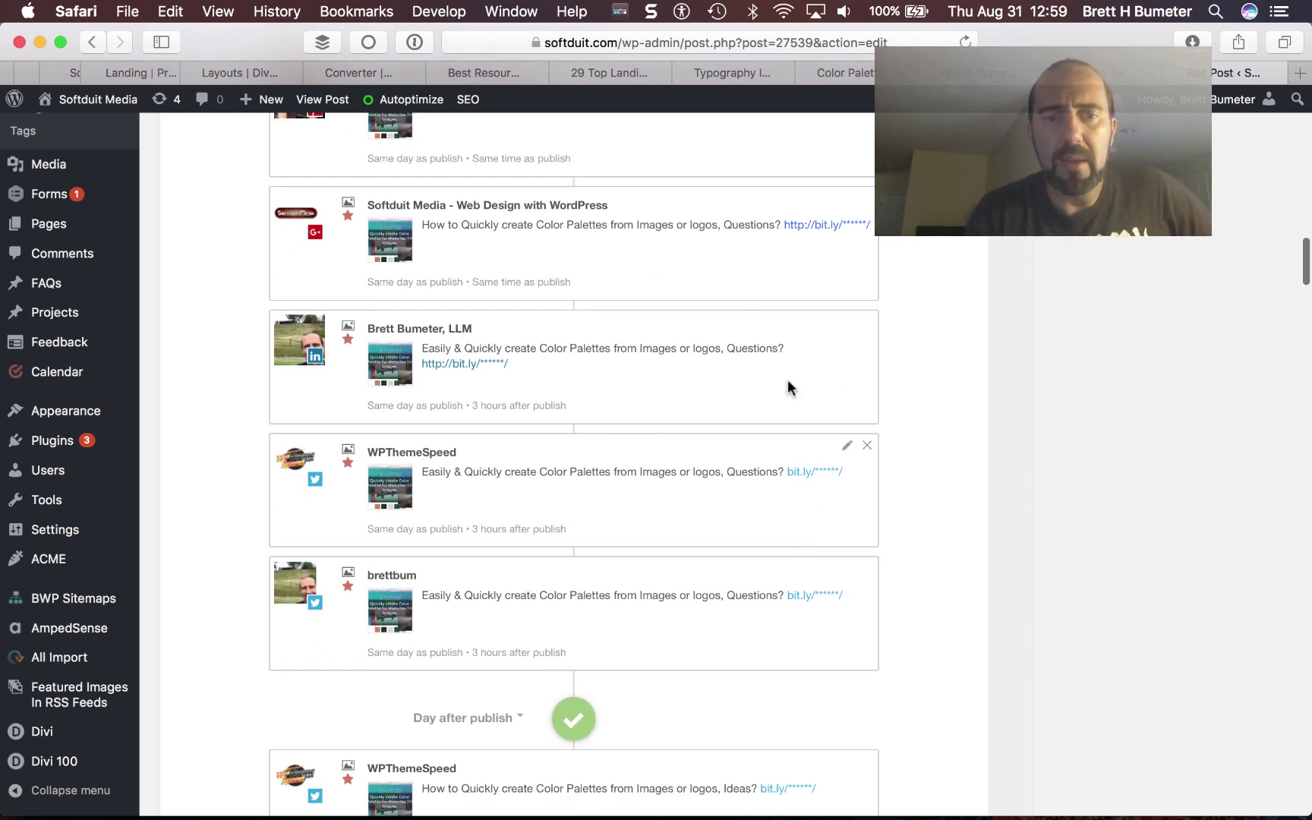
scroll(872, 592, down, 2)
scroll(872, 591, down, 10)
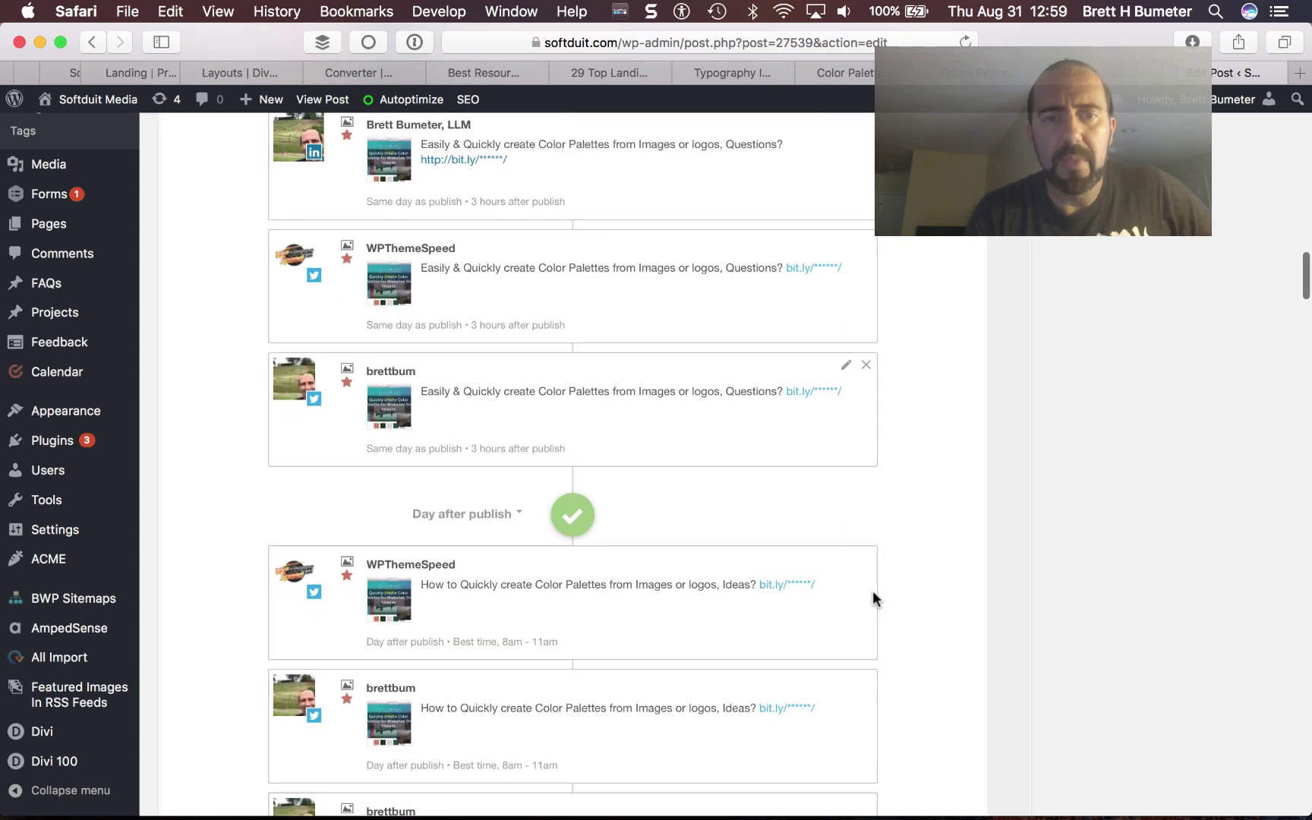
scroll(873, 591, down, 20)
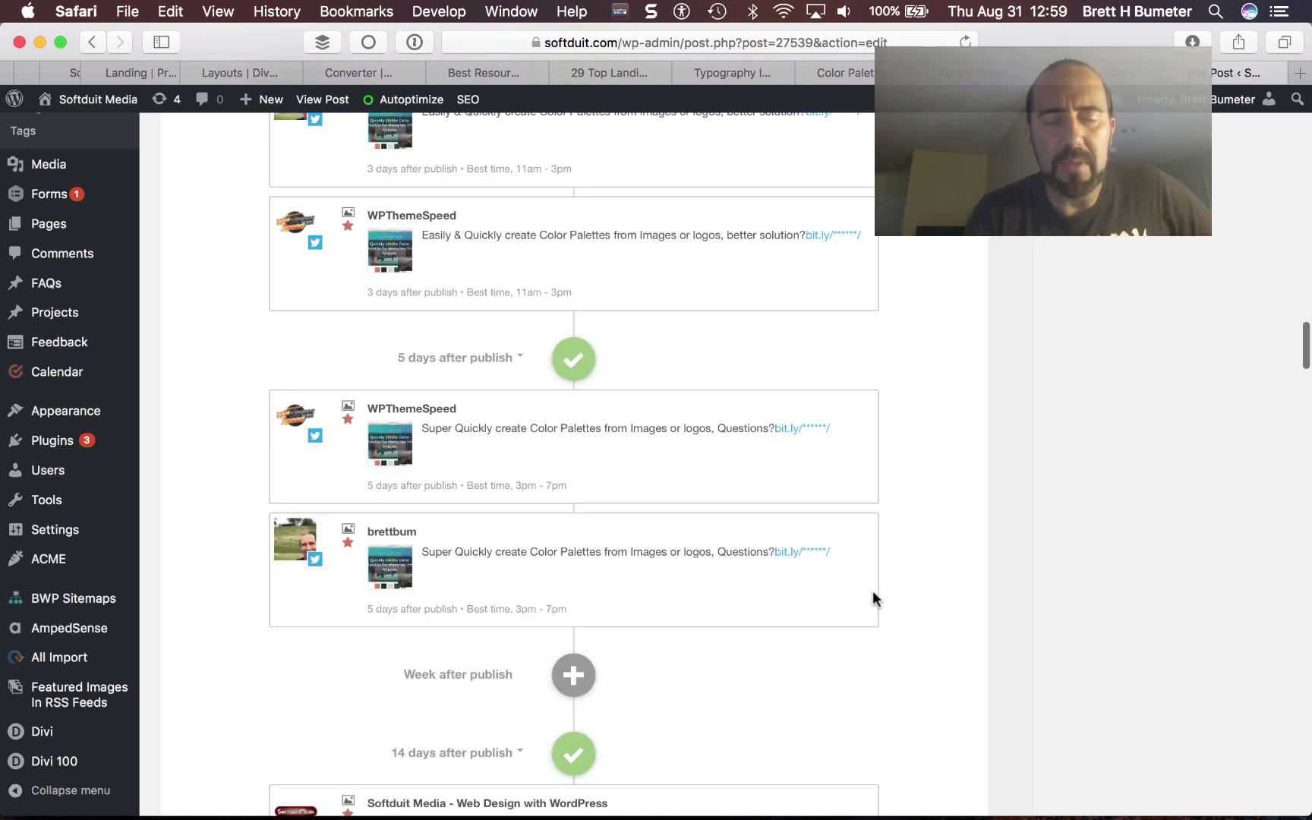
scroll(873, 591, down, 2)
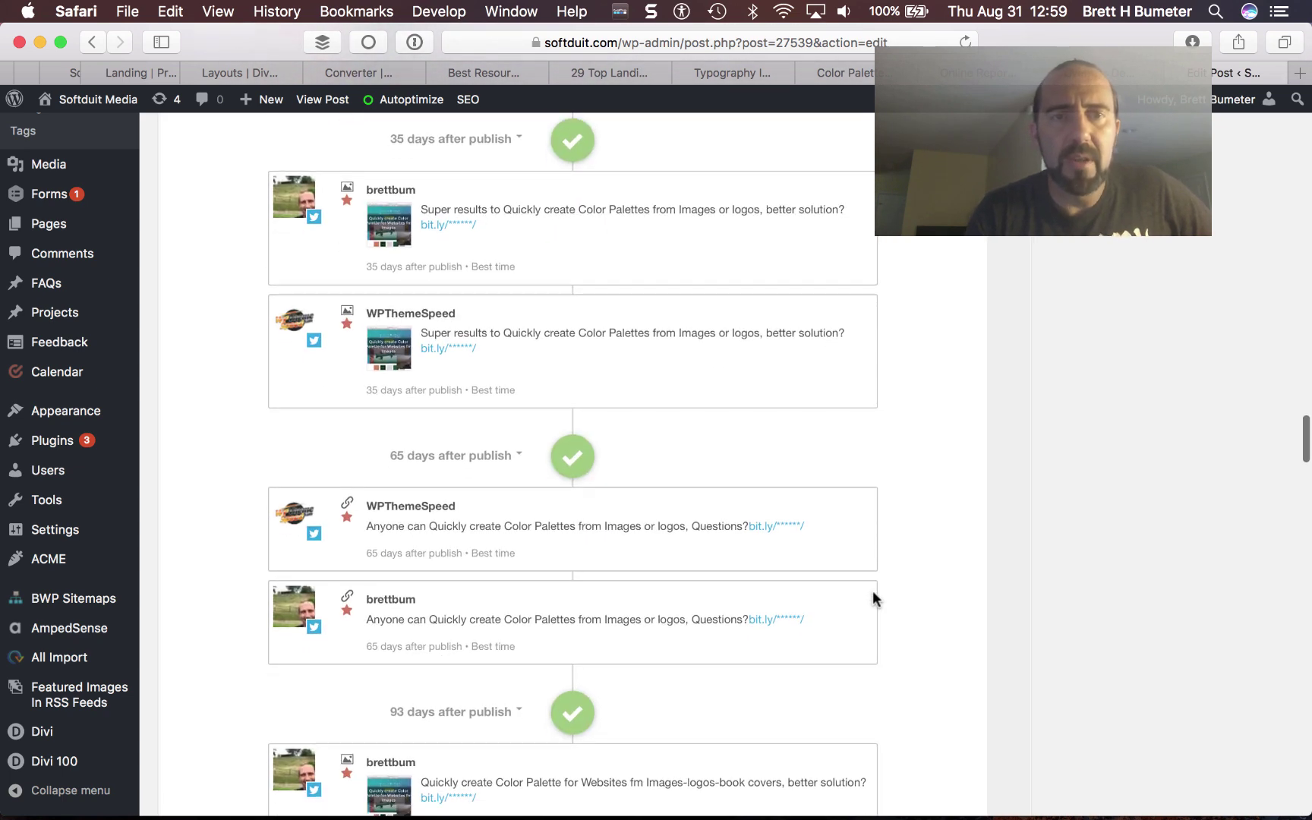
scroll(873, 591, up, 2)
scroll(872, 591, down, 5)
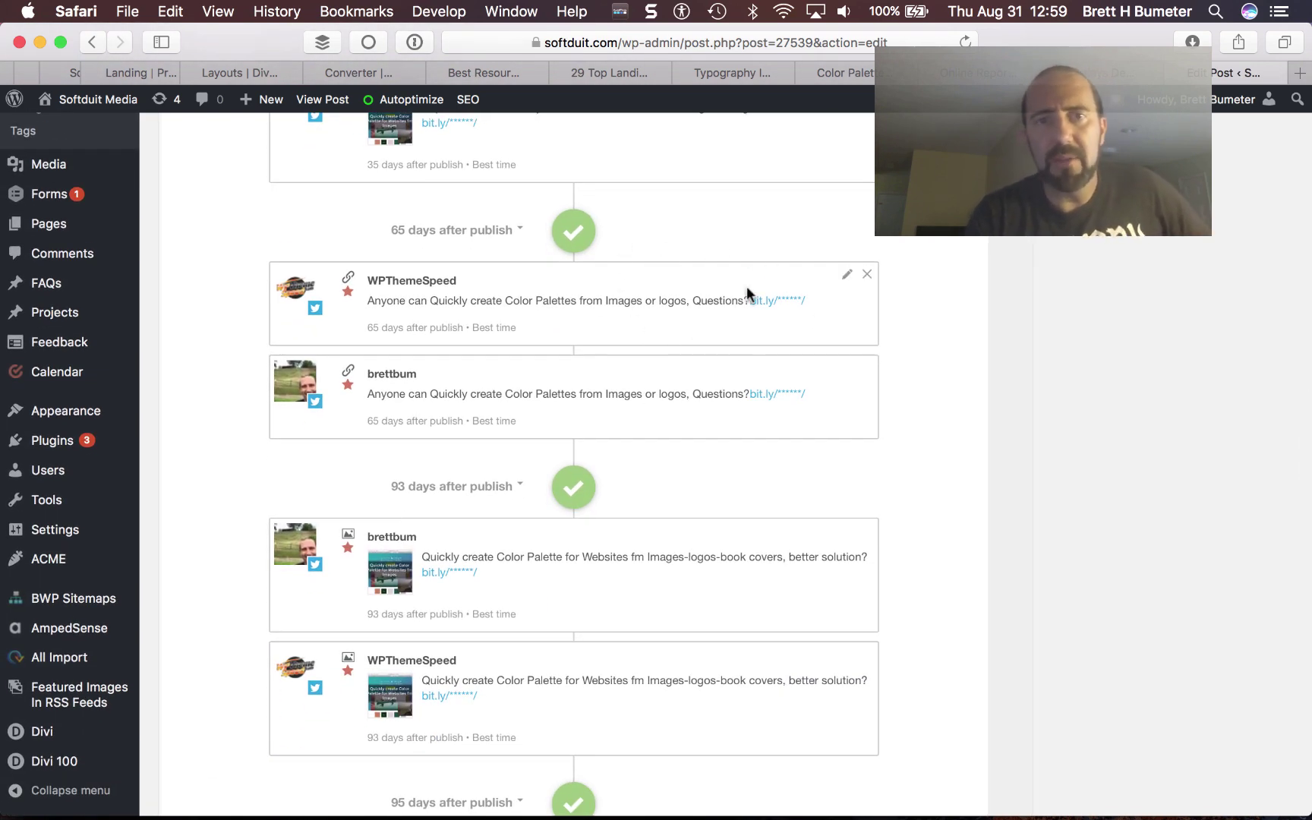
mouse_move(704, 300)
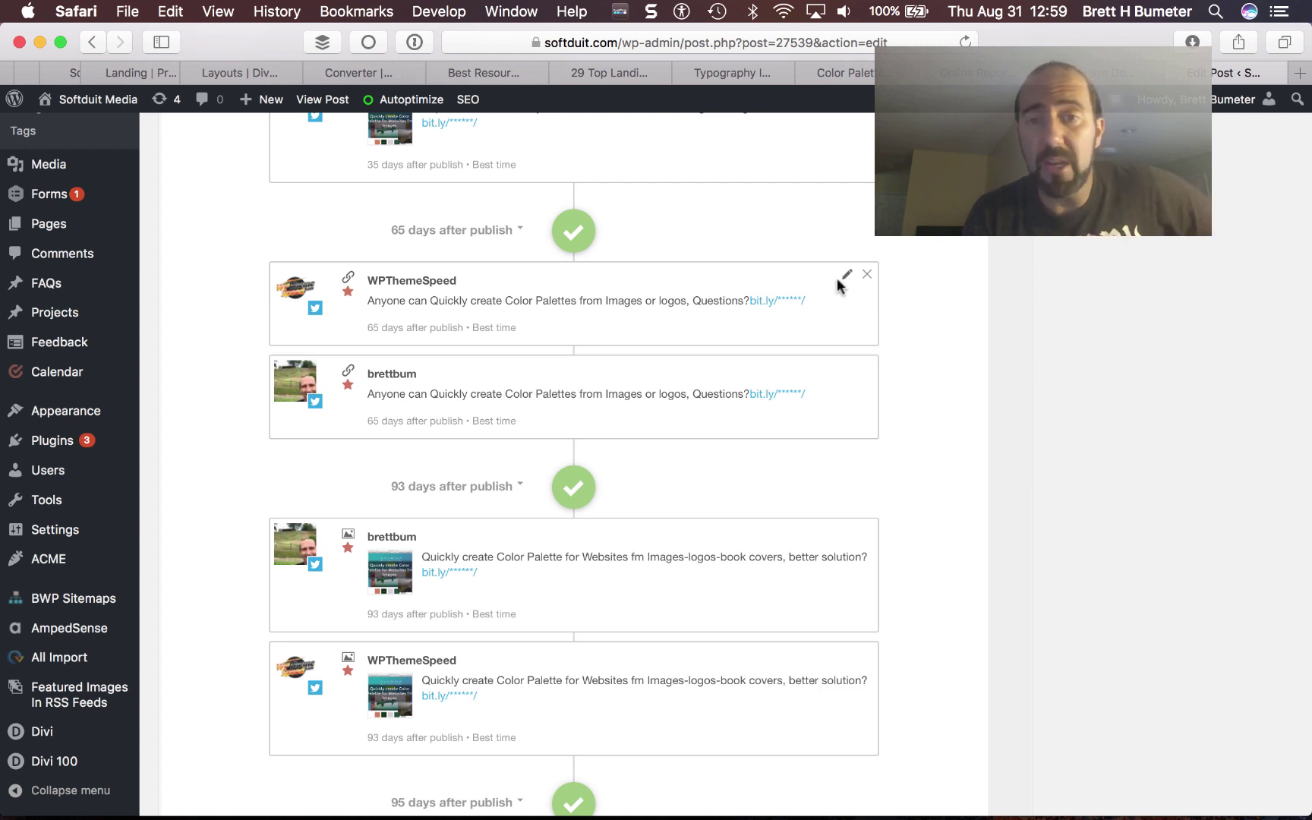
mouse_move(564, 237)
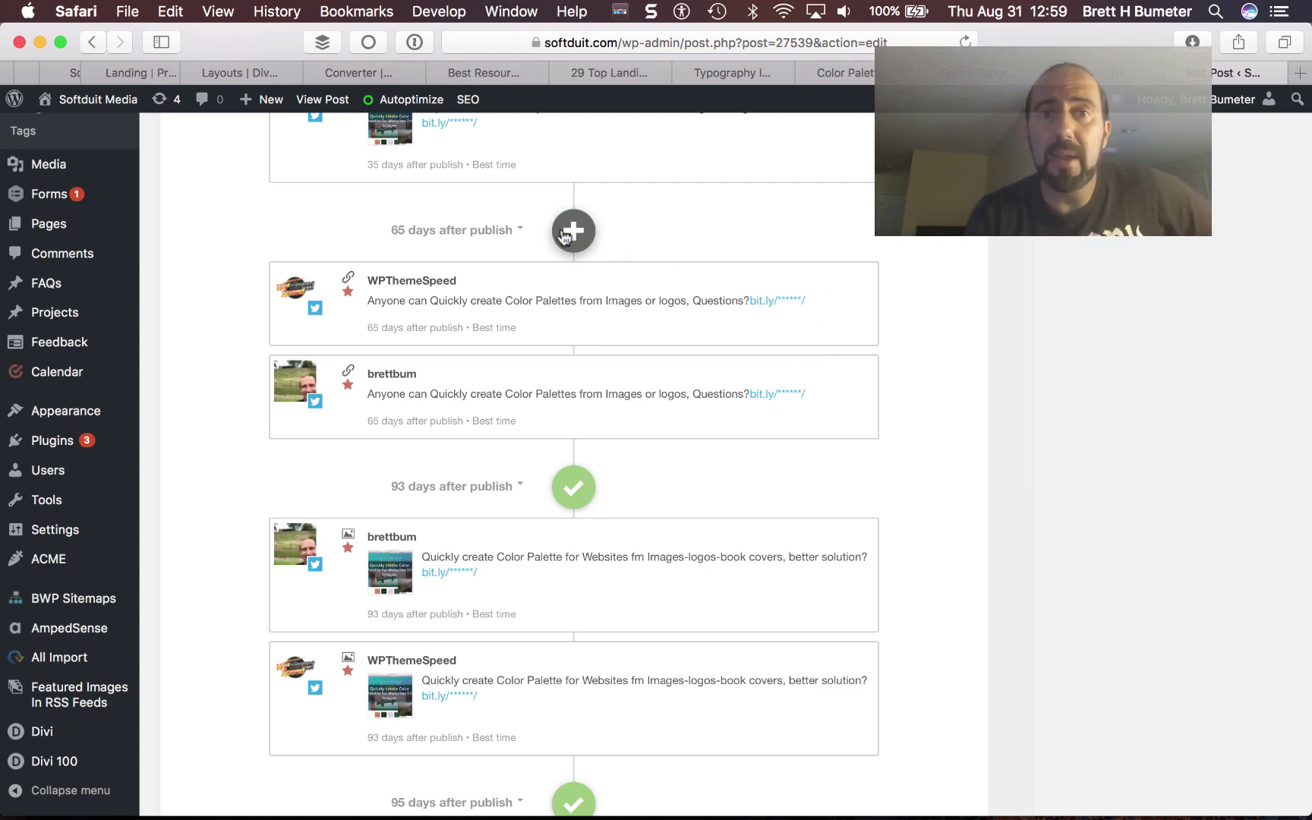
mouse_move(835, 291)
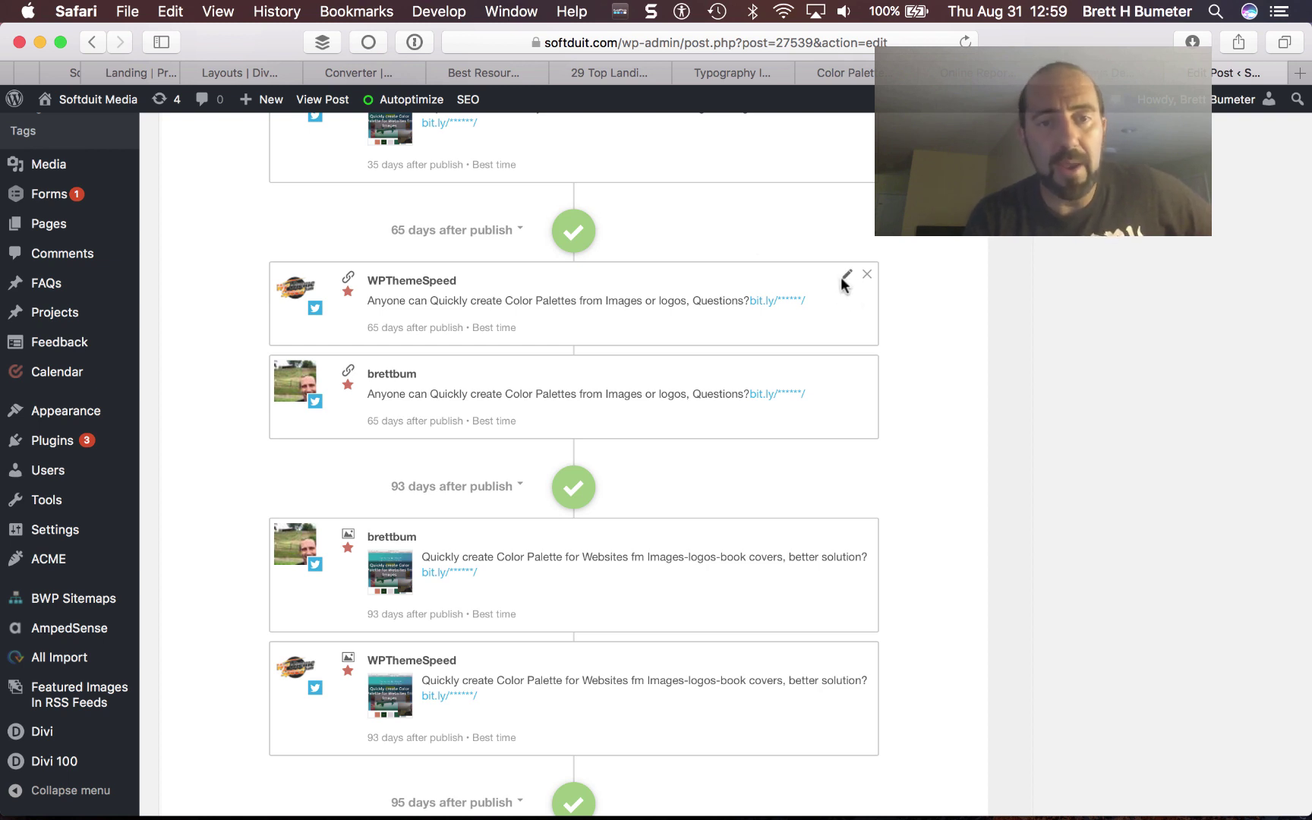
key(super+Tab)
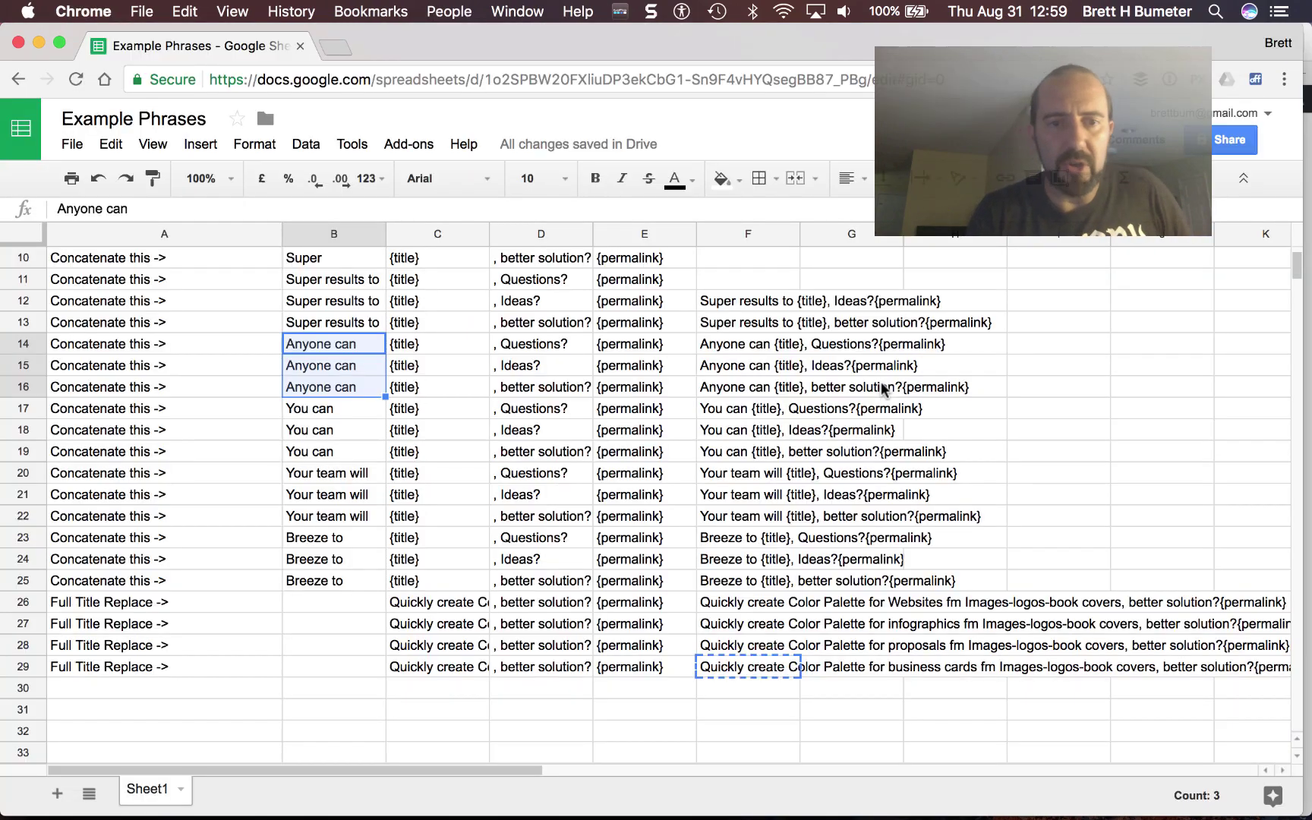
key(super+Tab)
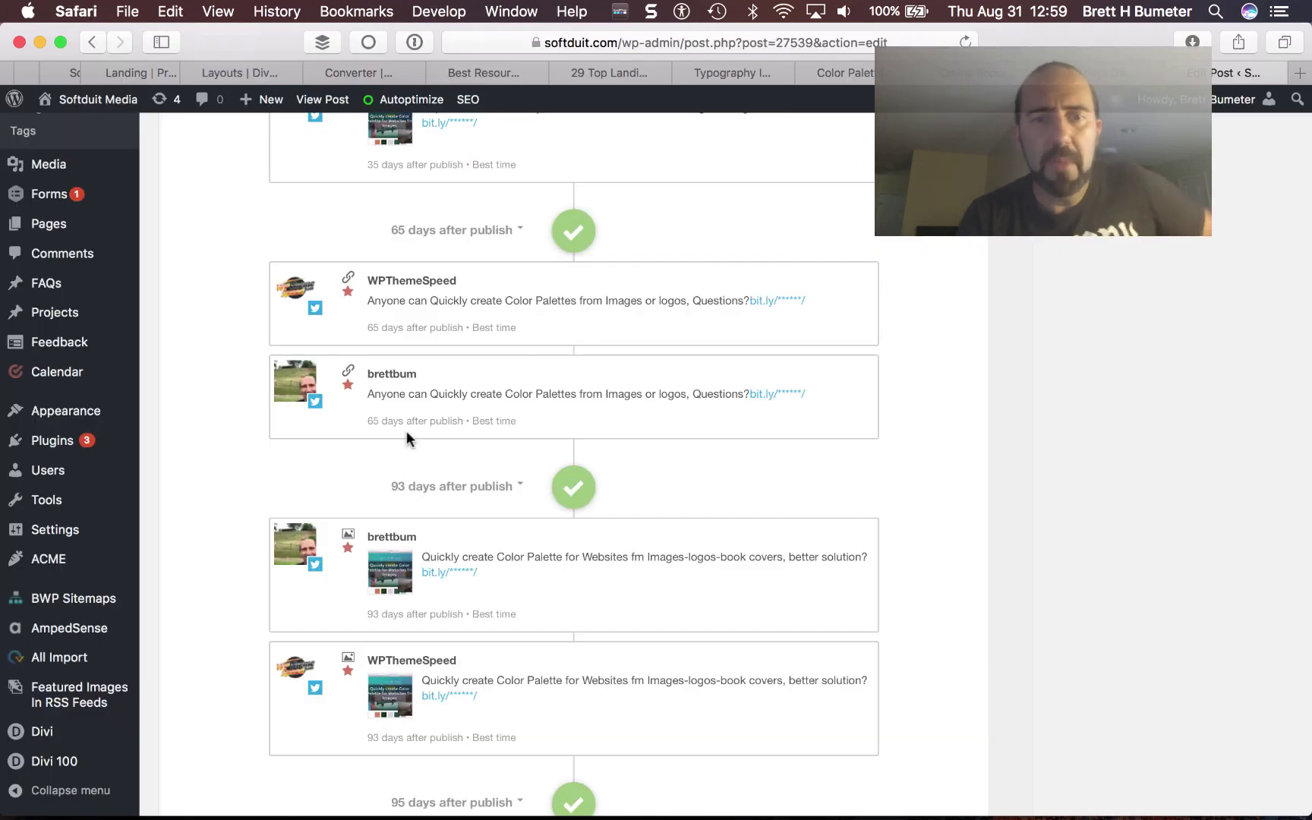
- Save the post as a draft
scroll(406, 430, down, 10)
scroll(406, 431, up, 10)
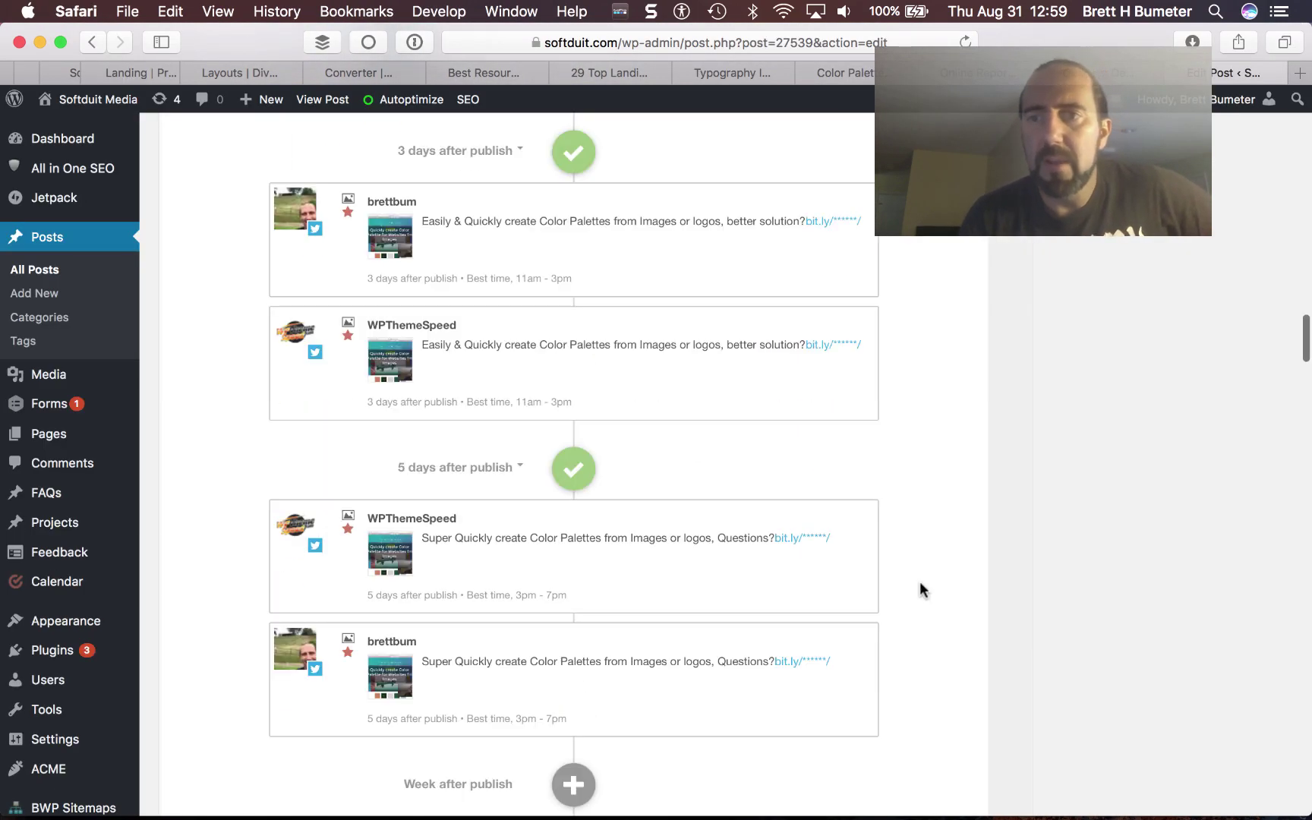
scroll(1031, 428, up, 15)
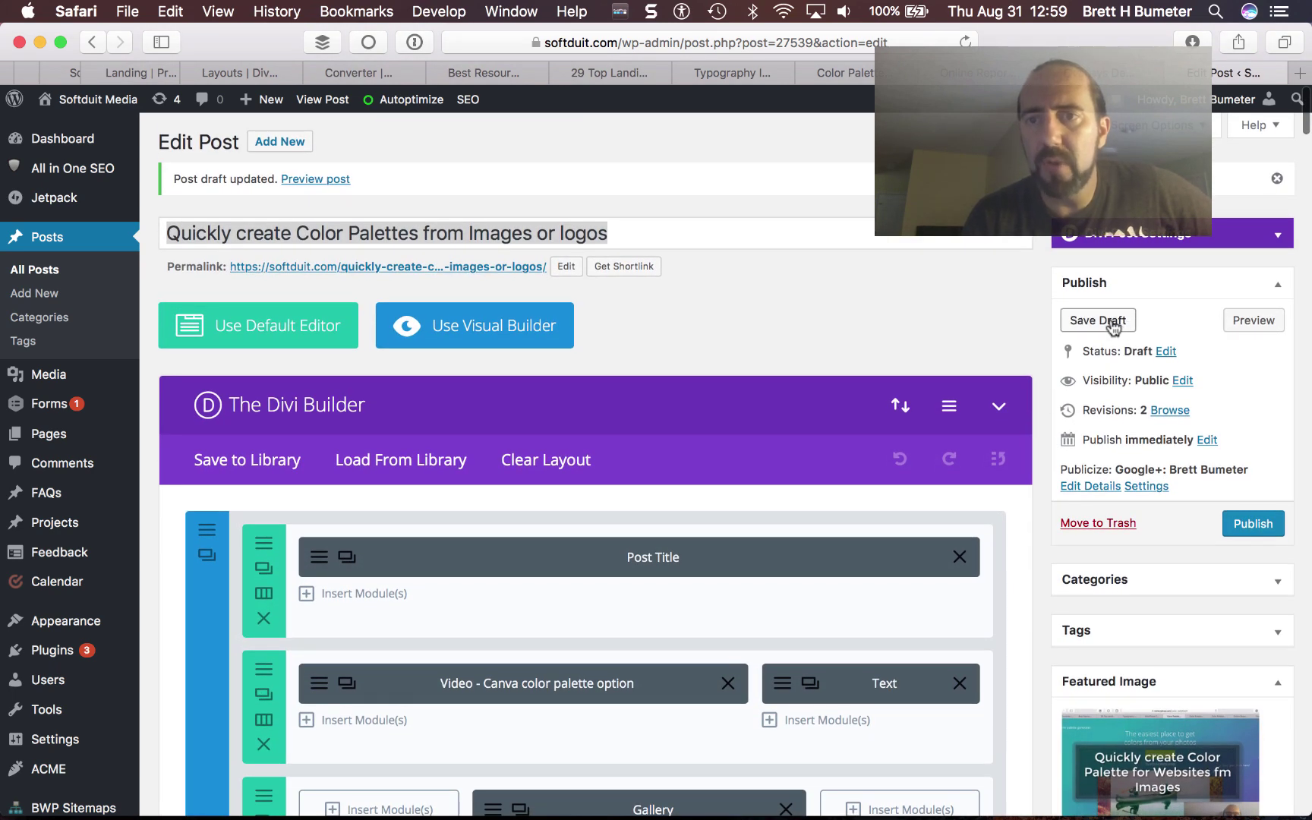
click(1113, 323)
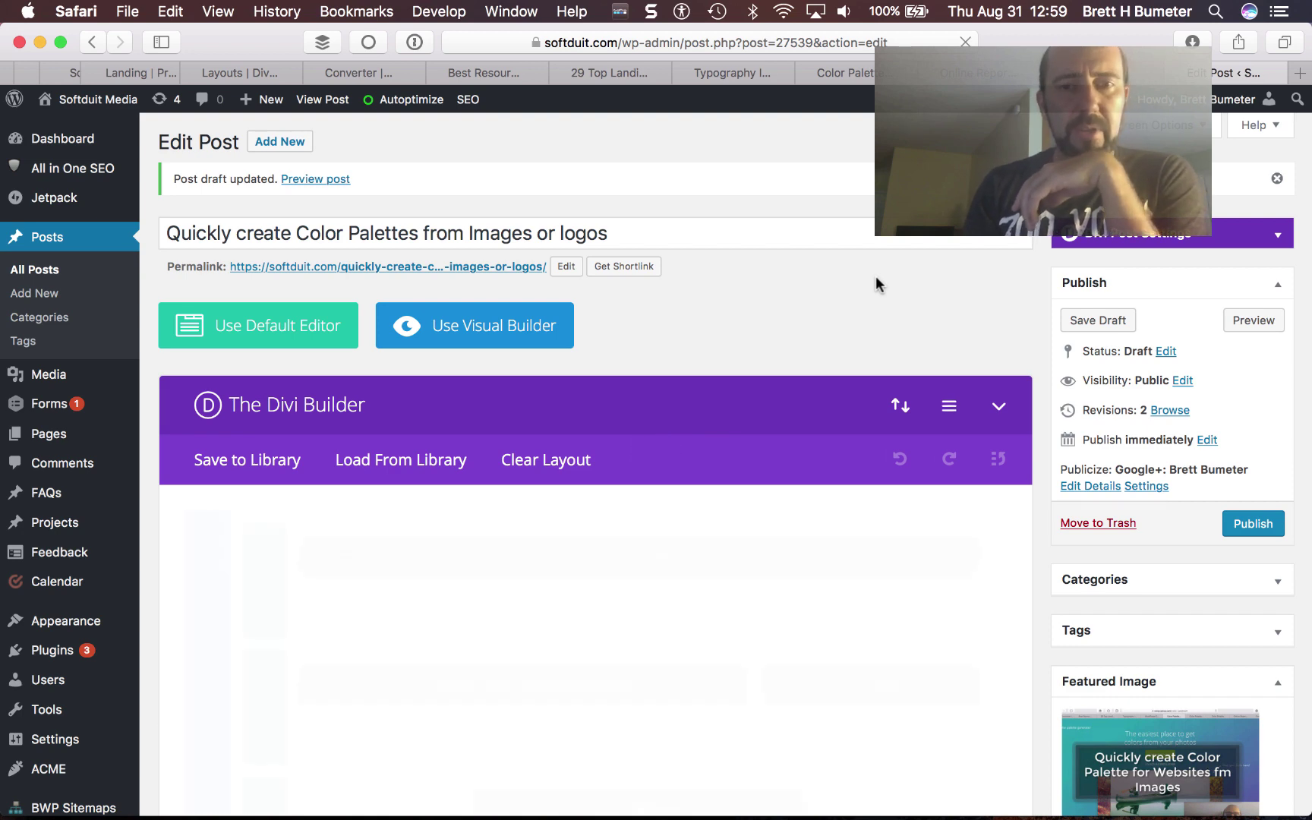
- Review the CoSchedule social campaign of the saved draft from the same-day messages through the 276 days after publish group
scroll(876, 276, down, 10)
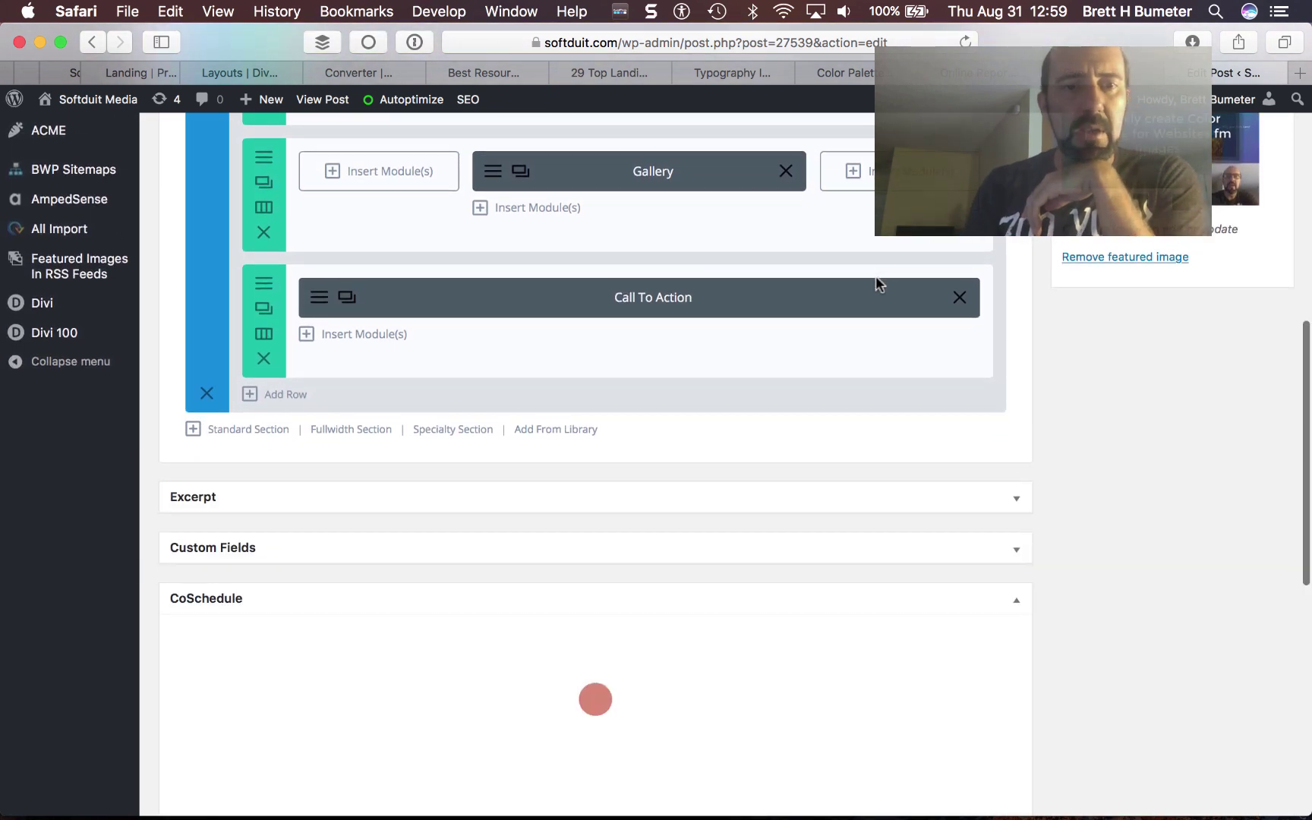
scroll(876, 275, down, 3)
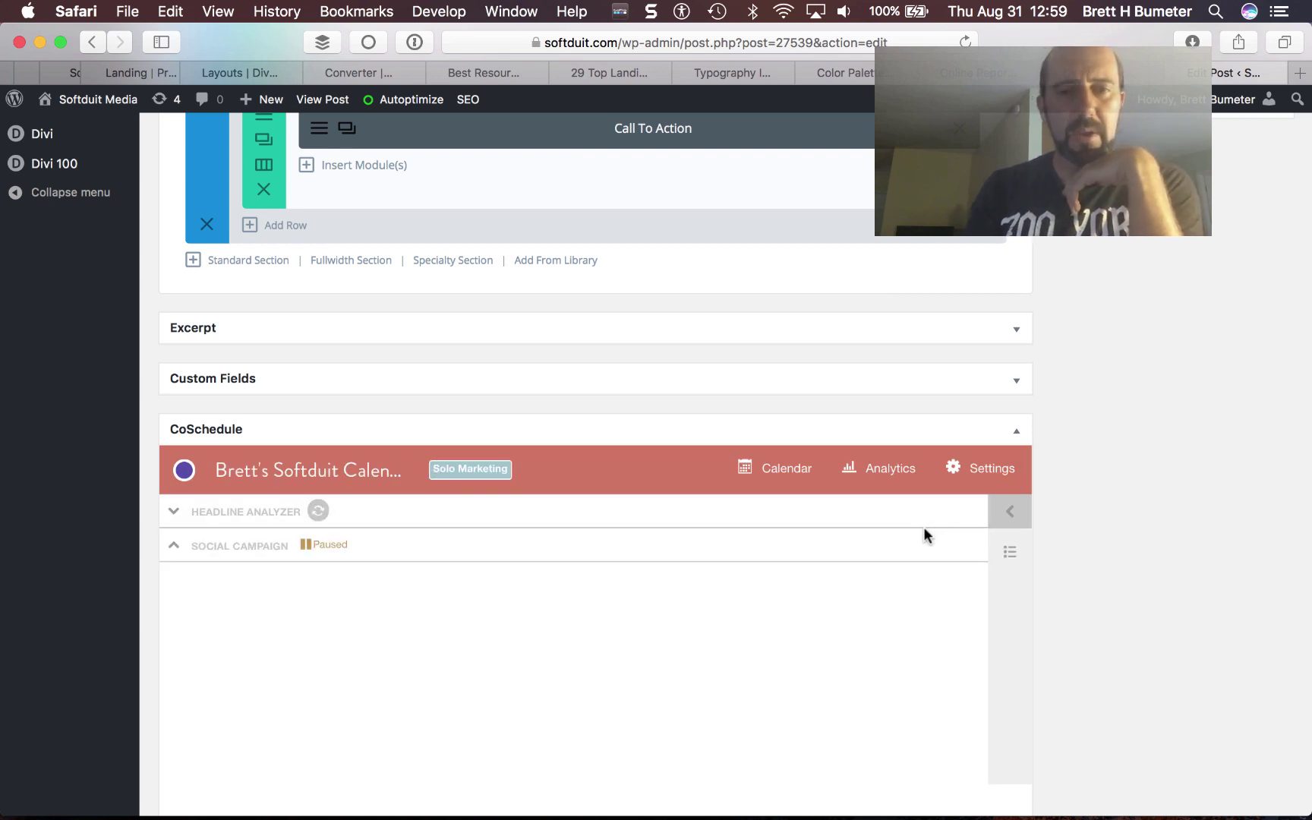
scroll(924, 530, down, 5)
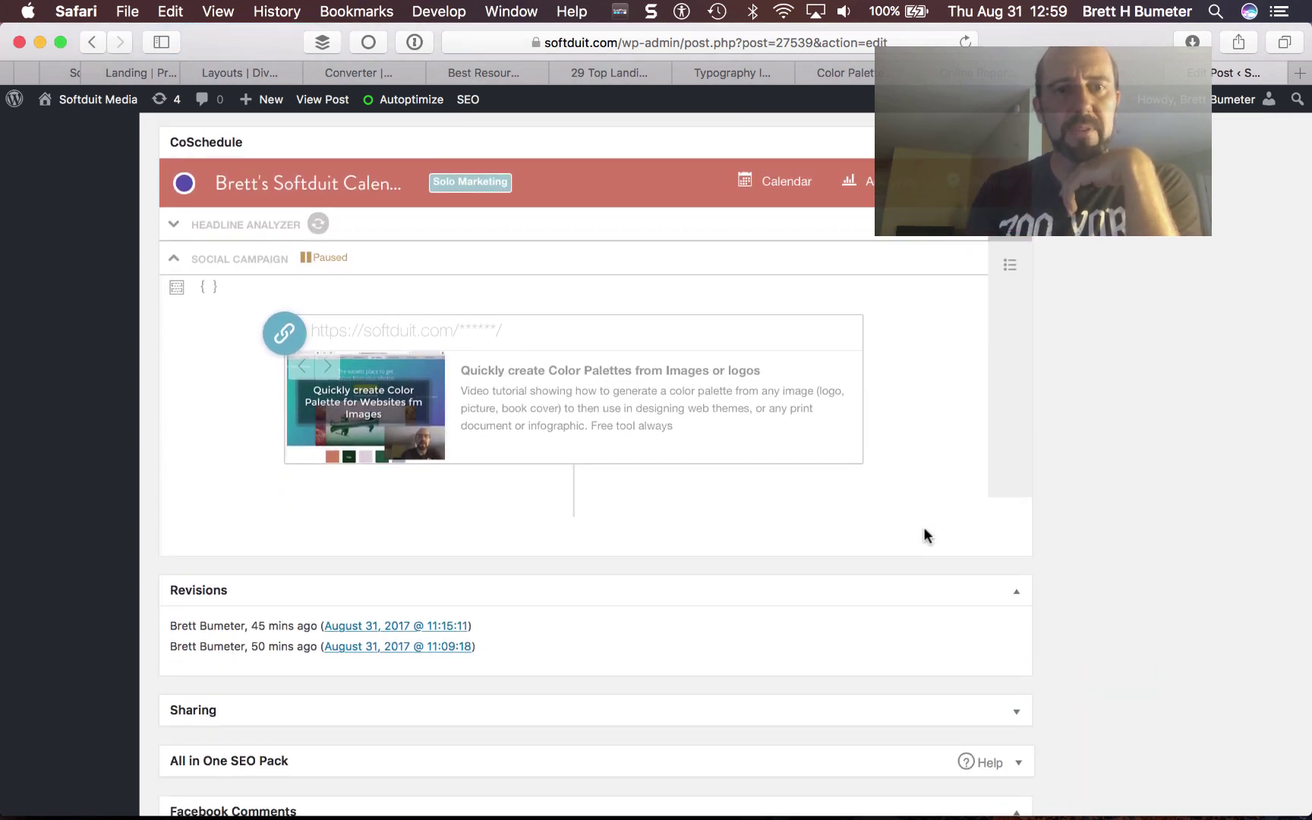
scroll(923, 529, down, 8)
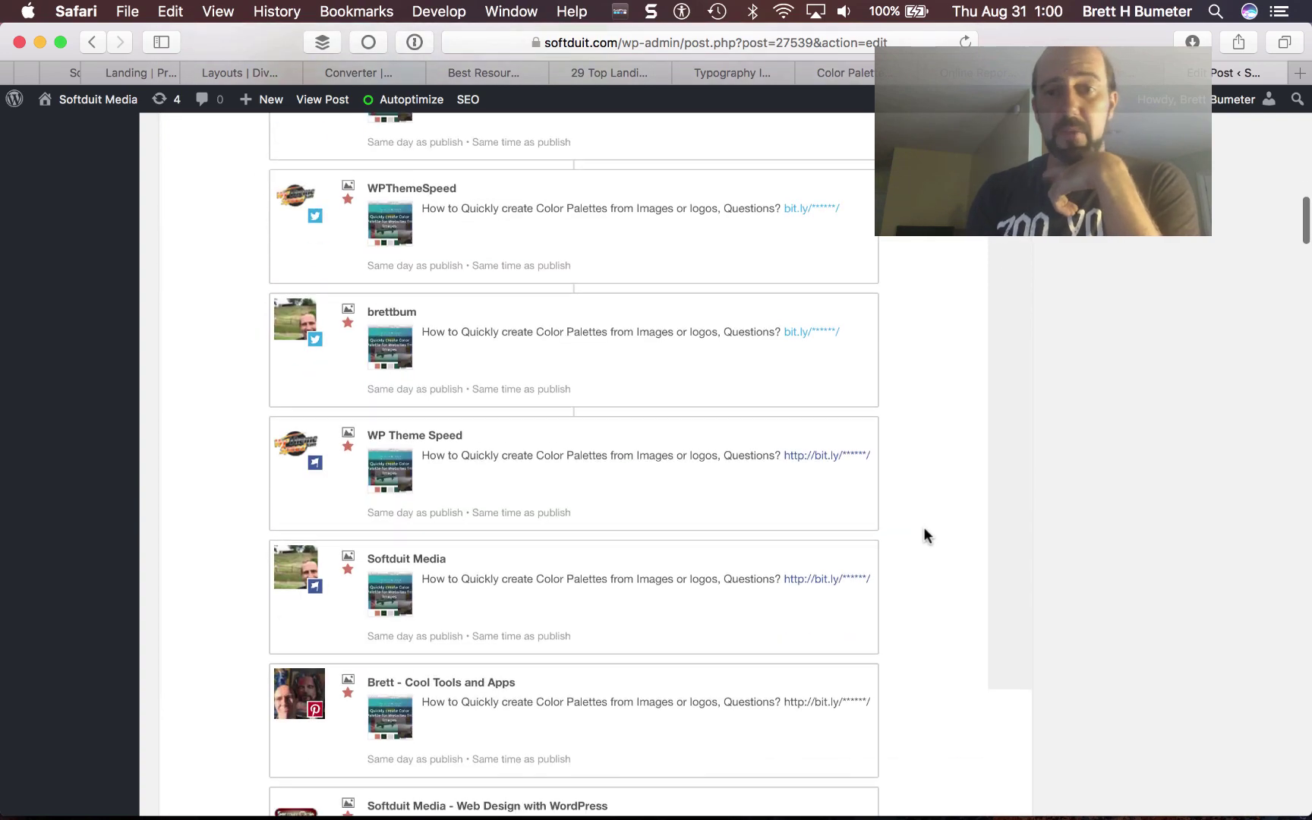
scroll(923, 529, down, 15)
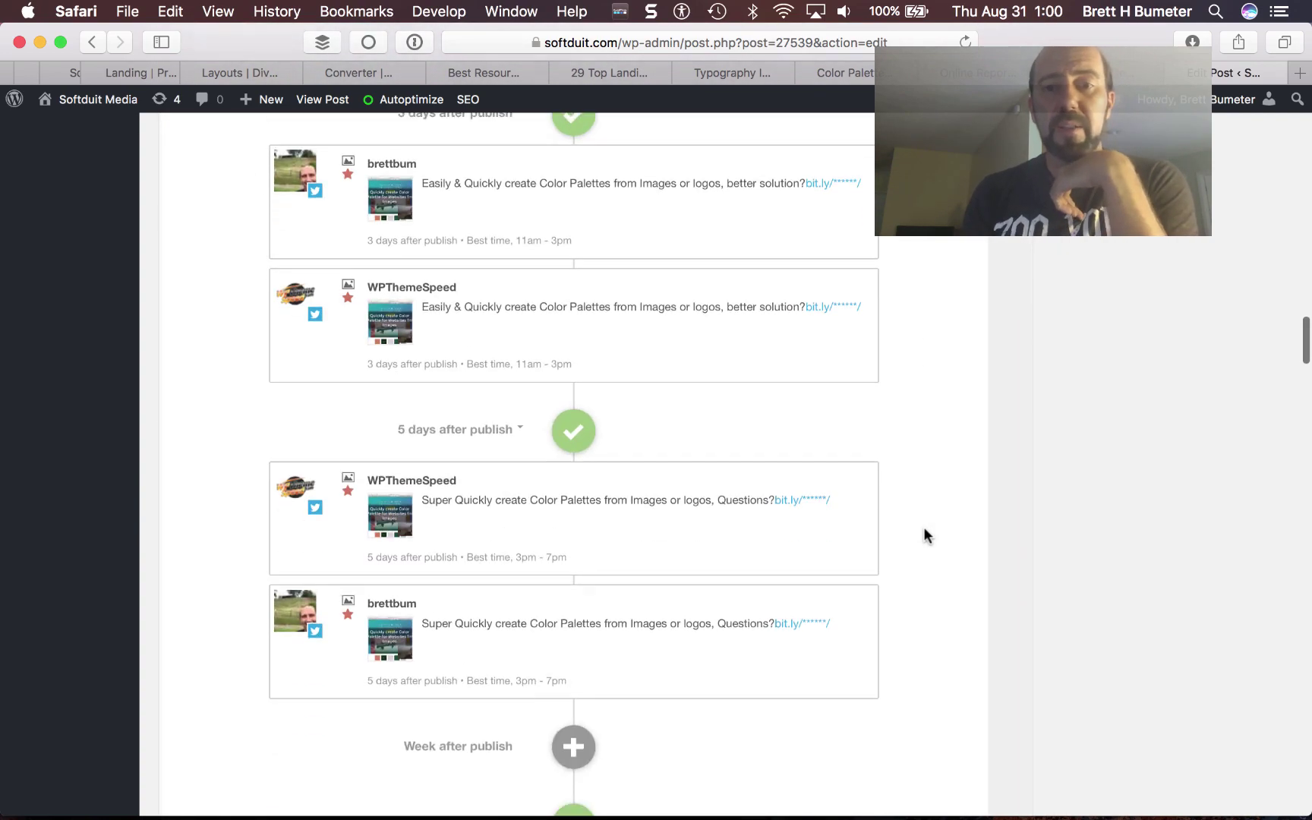
scroll(924, 529, down, 20)
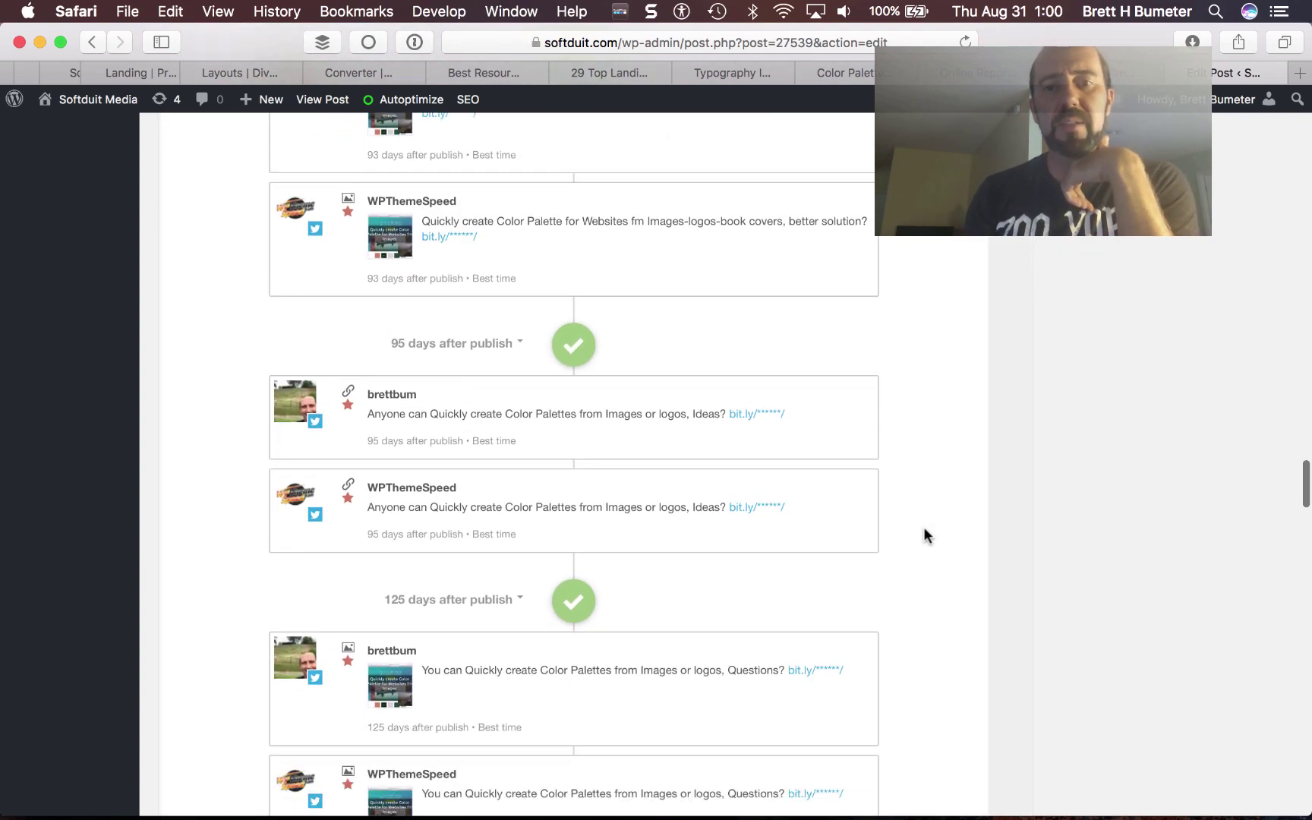
scroll(923, 526, down, 20)
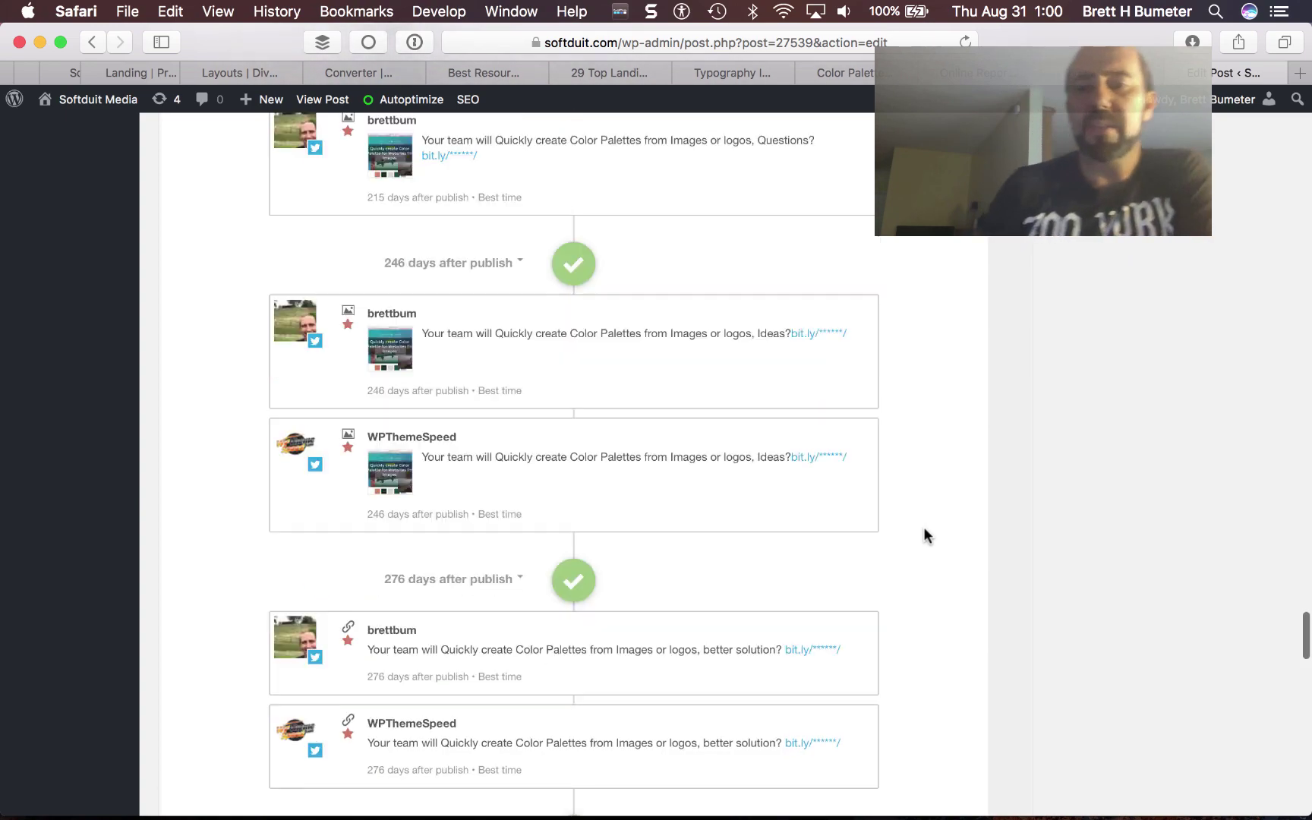
- Review the rest of the social campaign through the 365 days after publish group and back to the same-day messages
scroll(923, 534, down, 20)
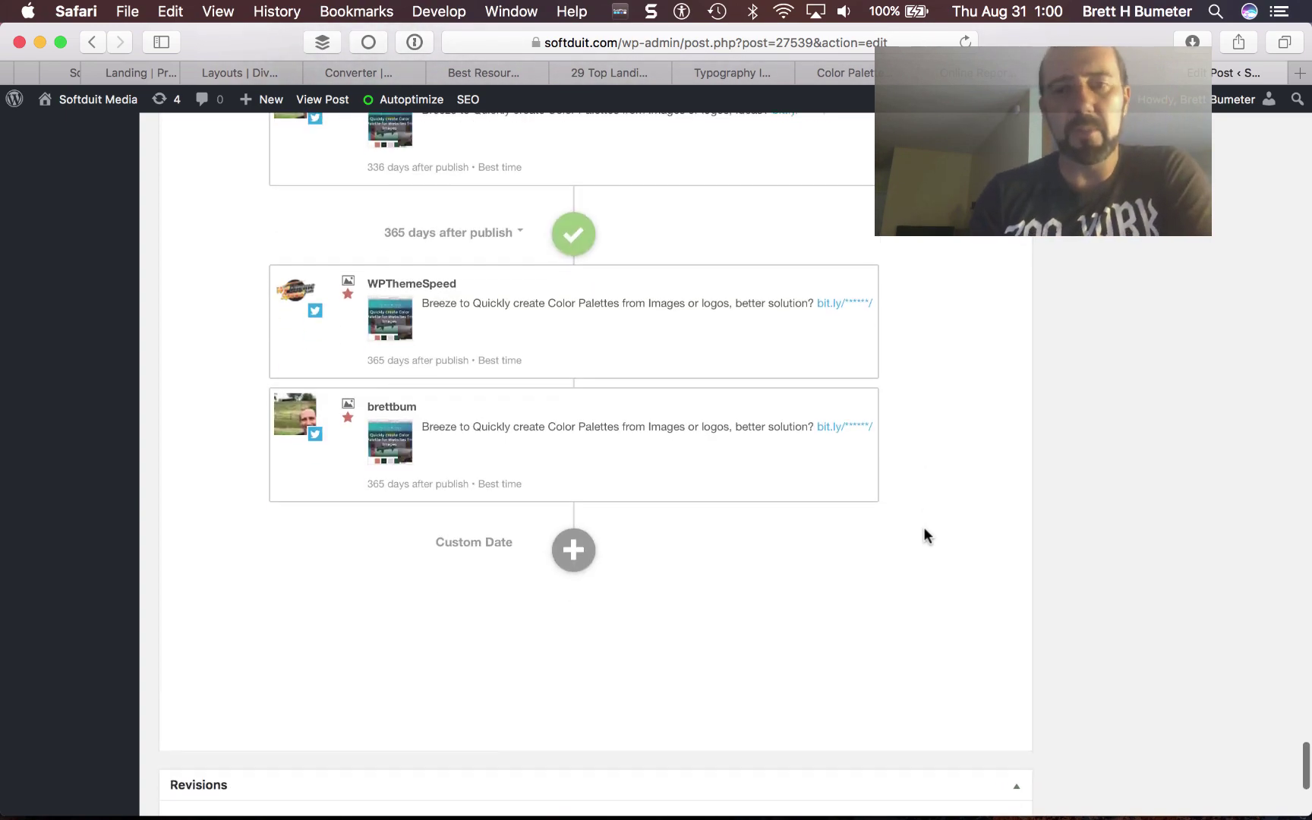
scroll(924, 534, down, 2)
scroll(923, 533, up, 10)
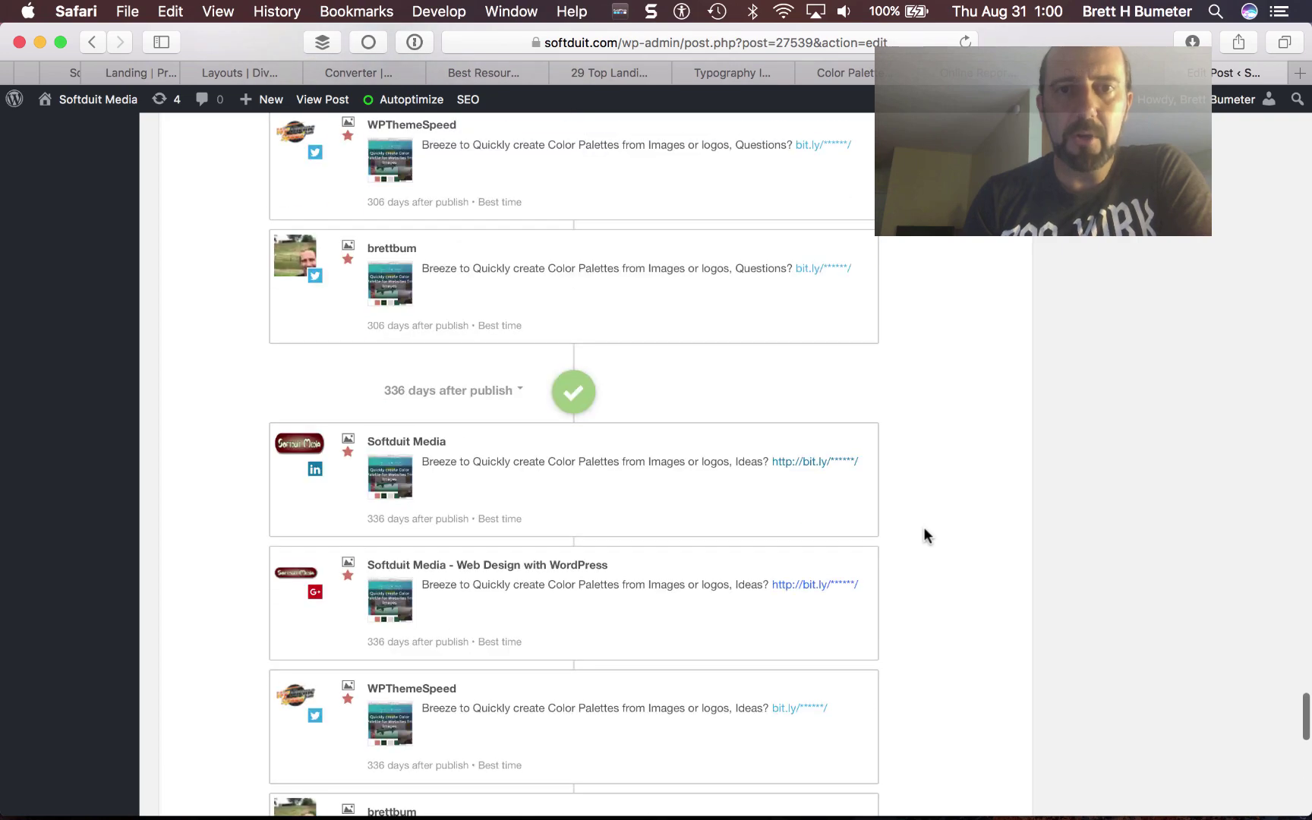
scroll(923, 533, up, 15)
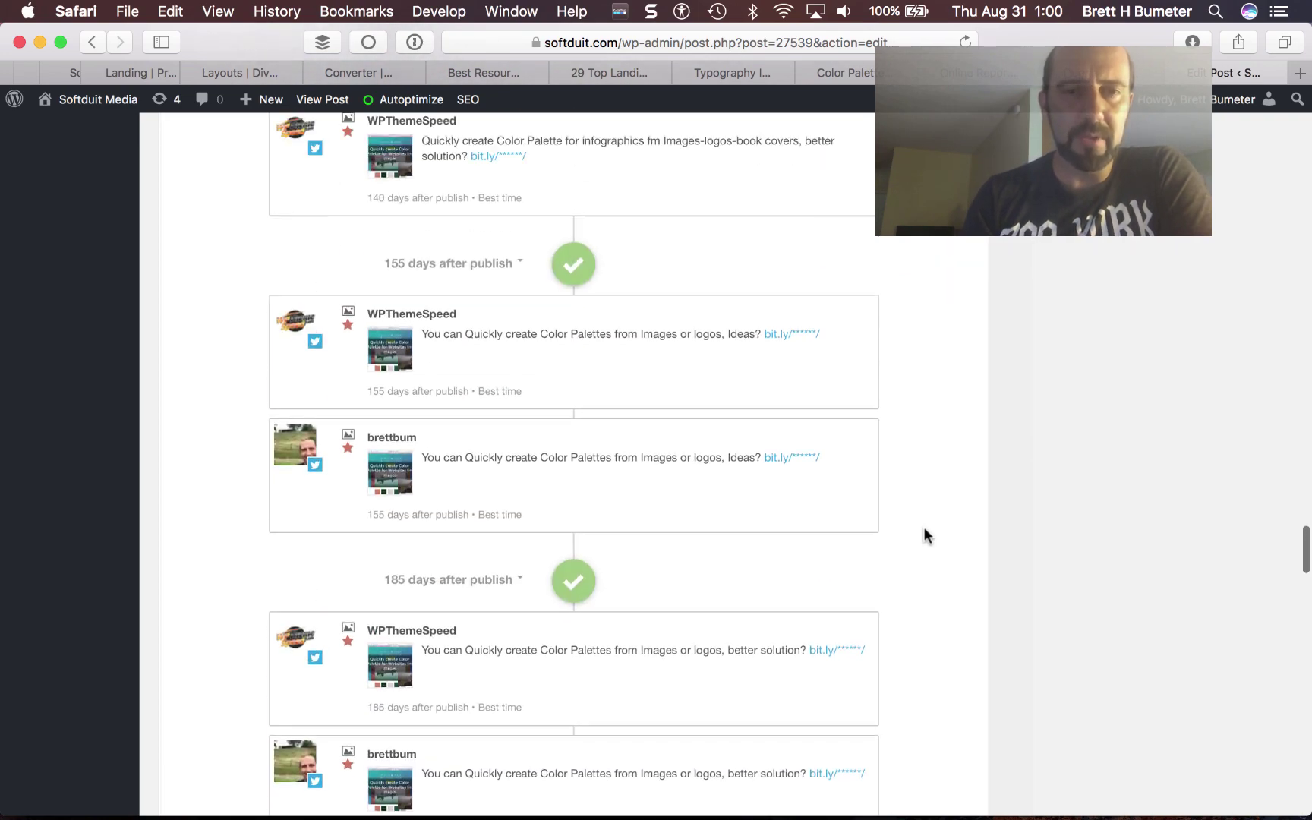
scroll(923, 536, up, 15)
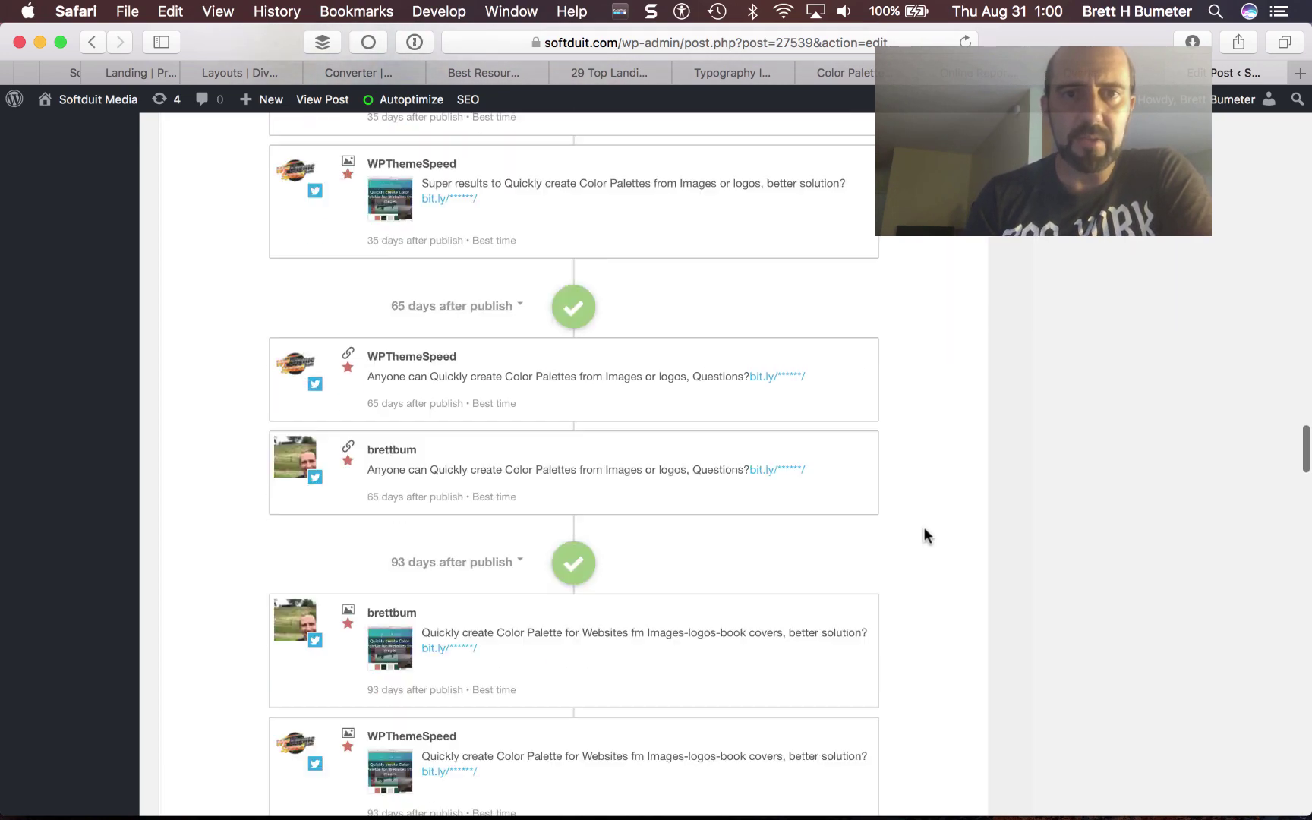
scroll(923, 535, up, 15)
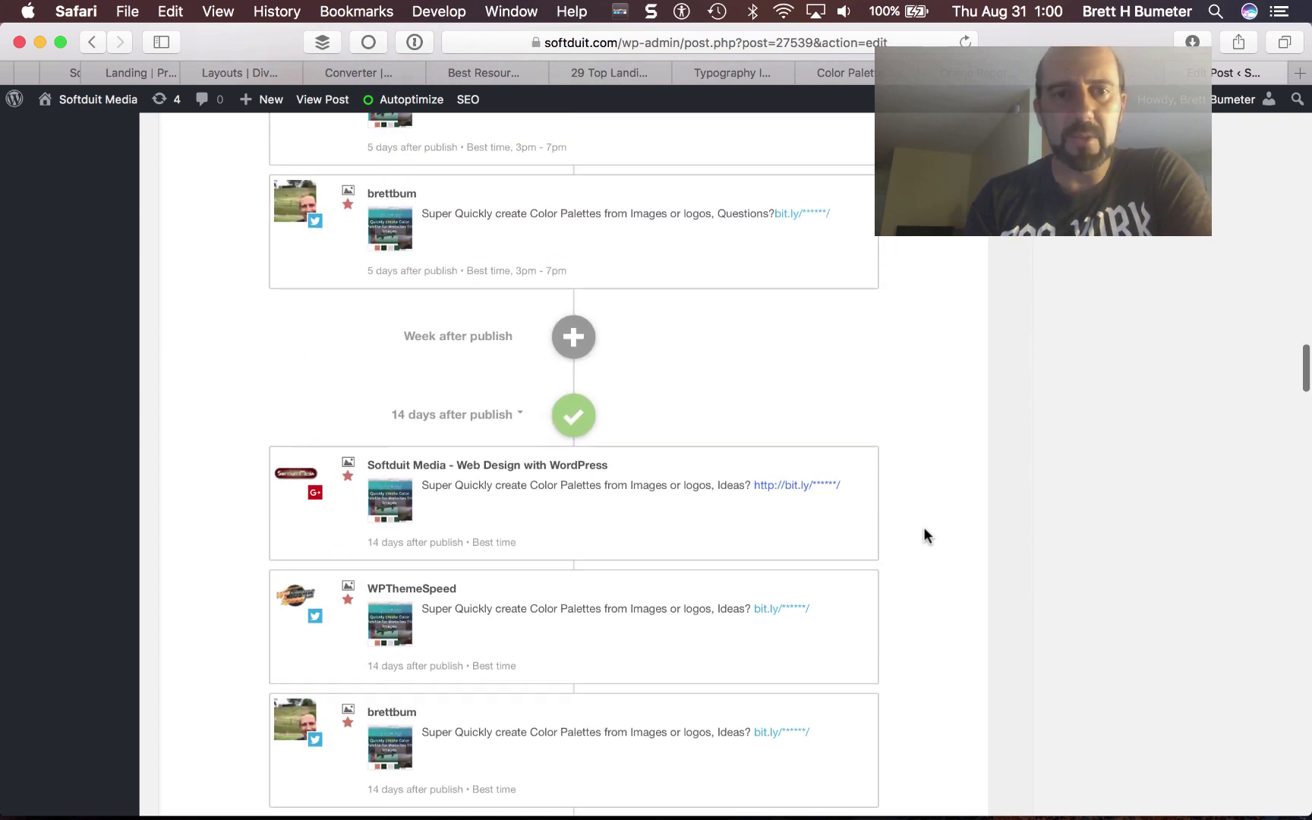
scroll(923, 535, up, 15)
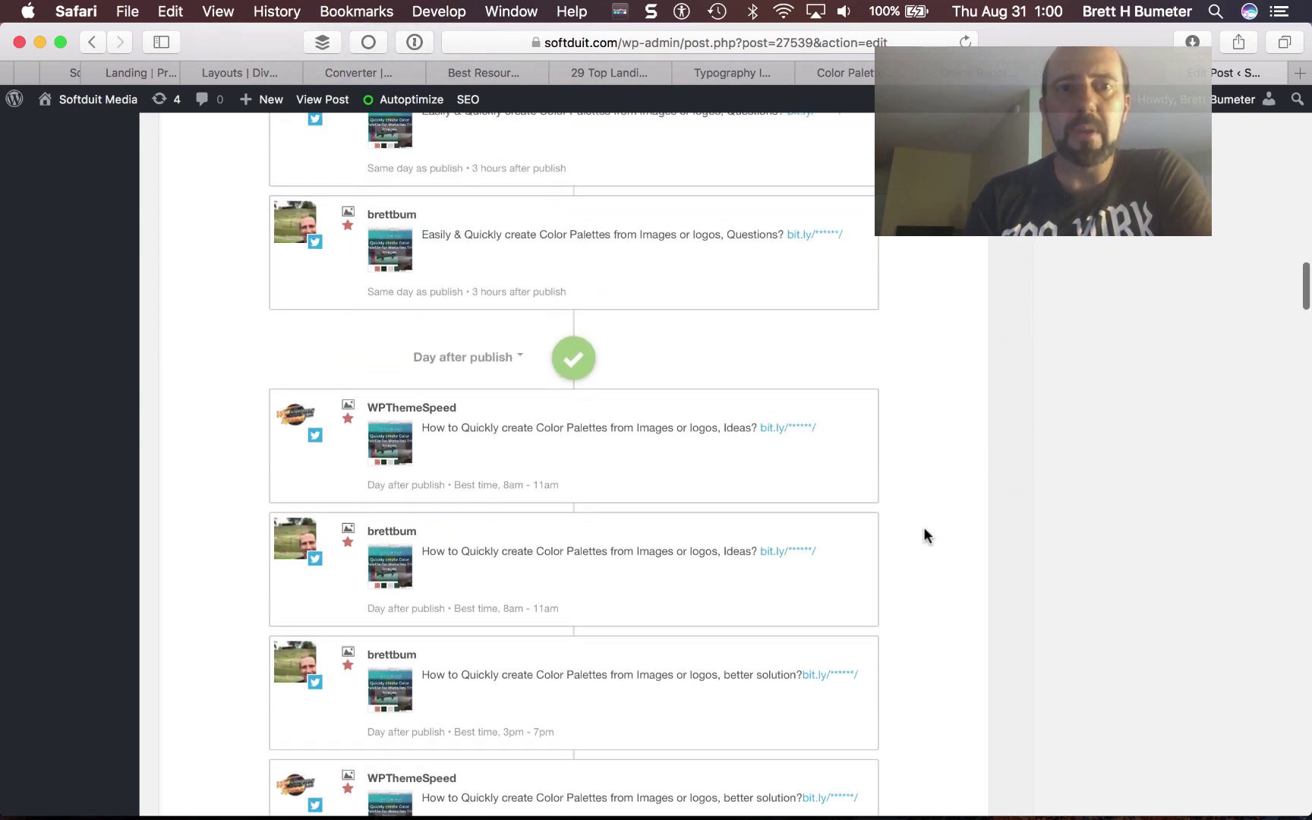
scroll(923, 535, up, 15)
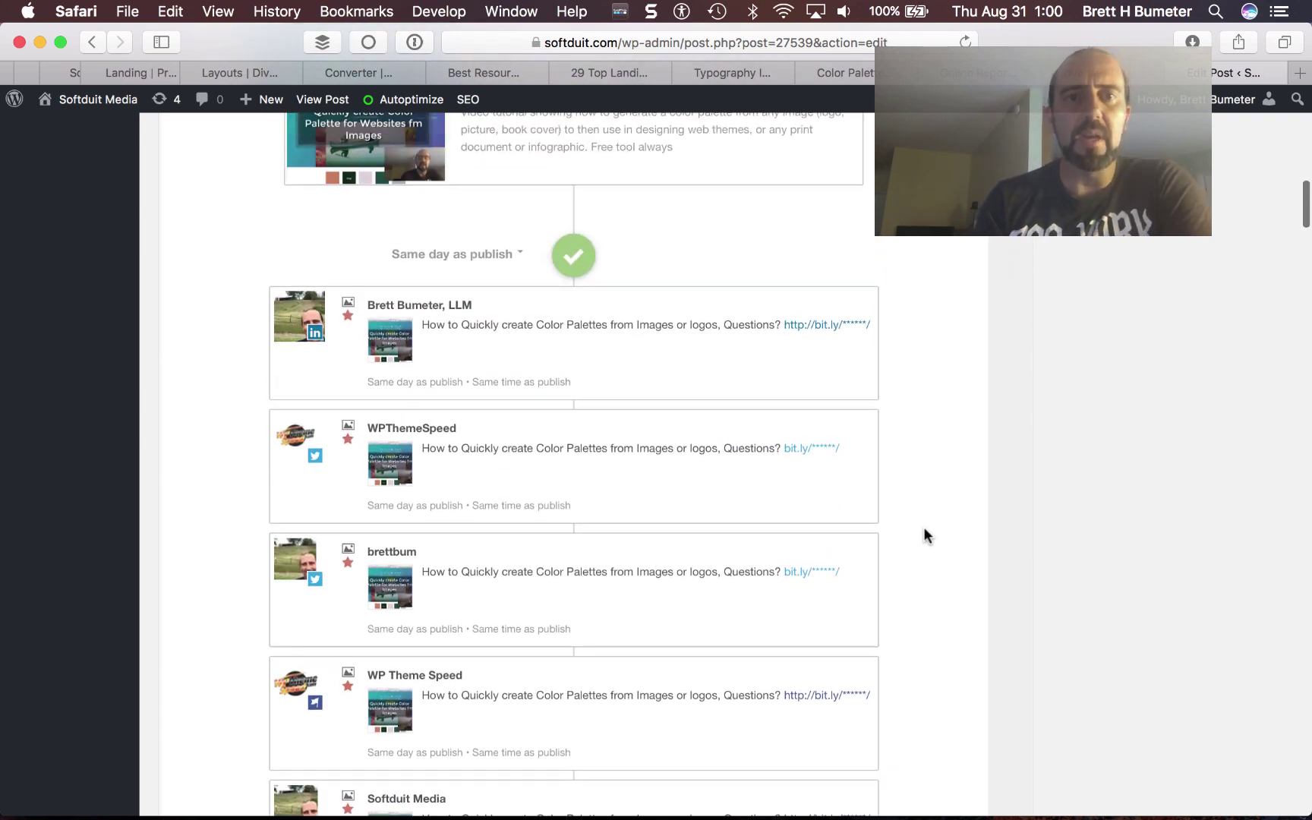
scroll(923, 535, up, 10)
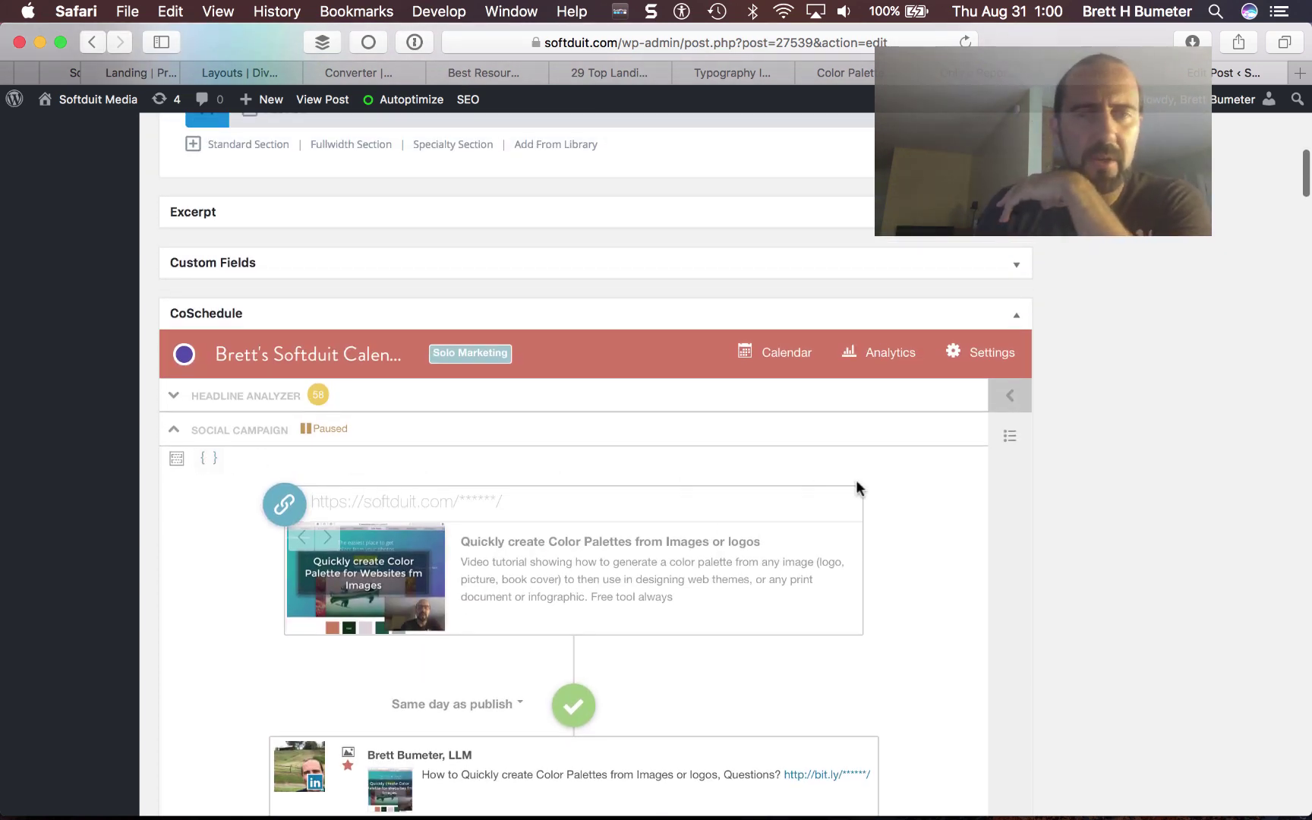
- Save the post's current social message queue as a new CoSchedule social template
click(179, 461)
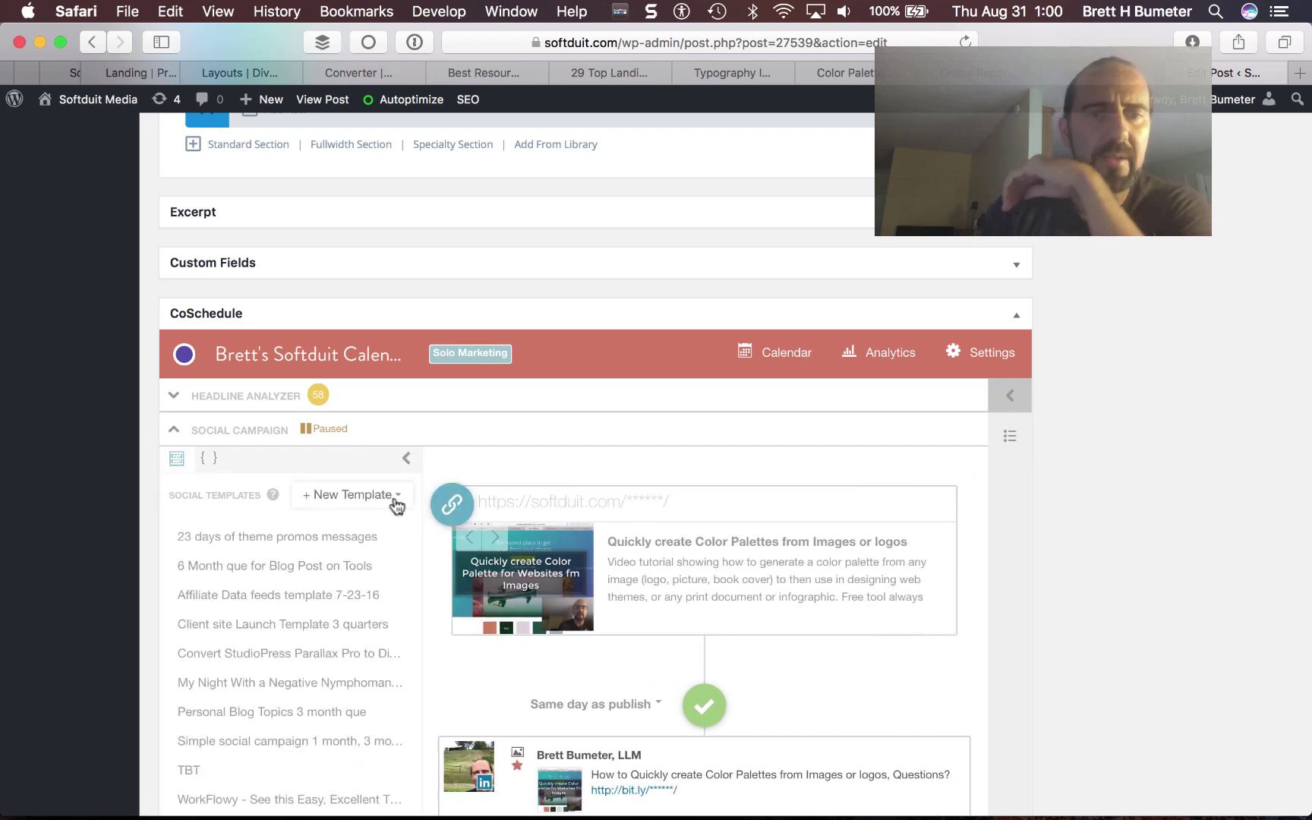
scroll(393, 571, down, 3)
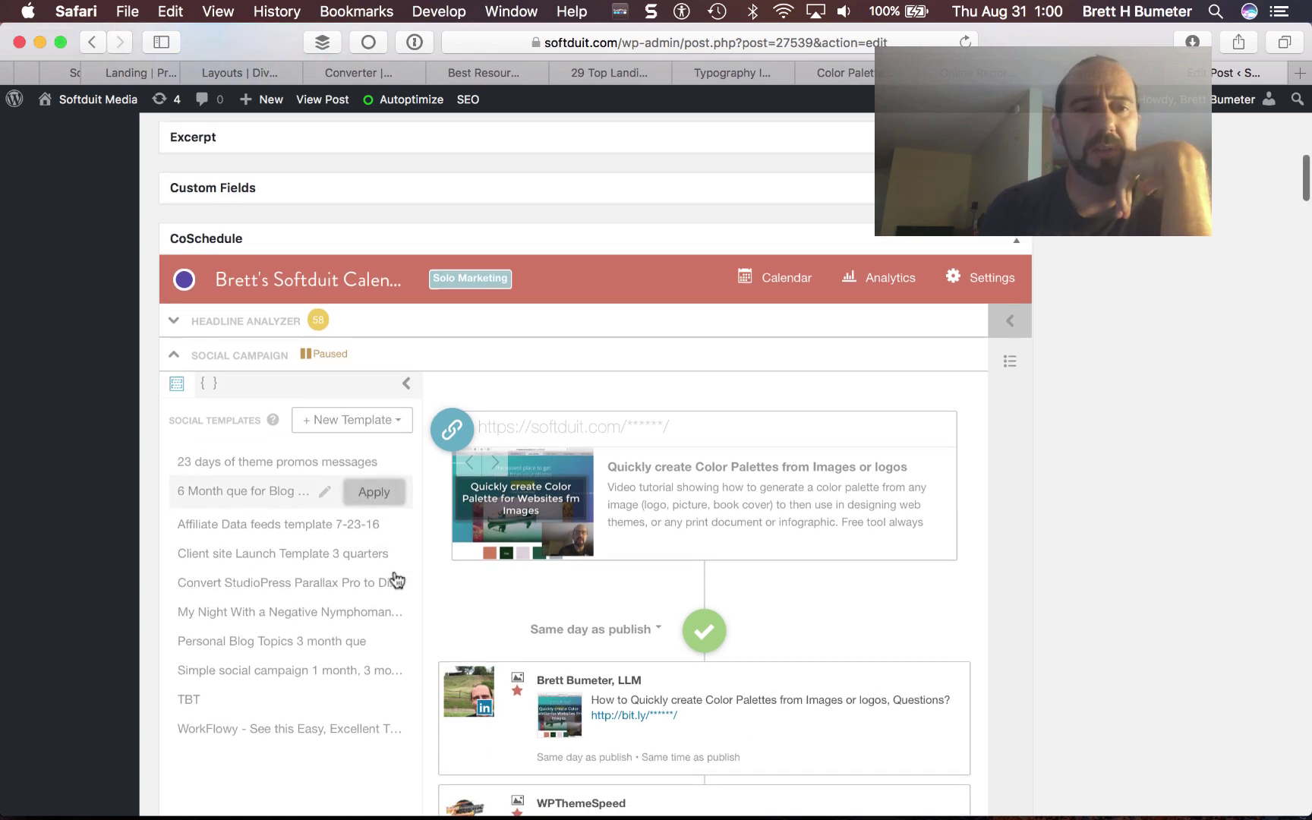
click(313, 416)
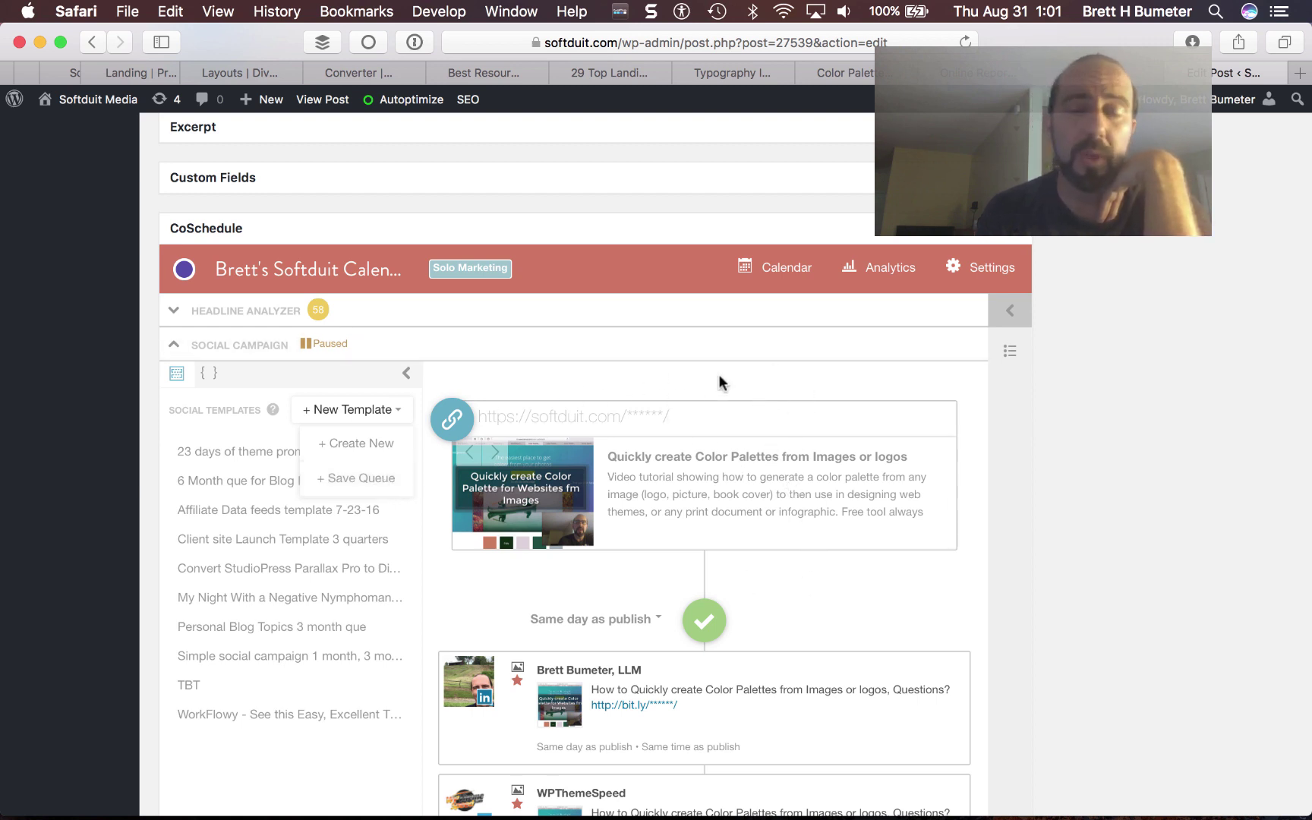
click(379, 484)
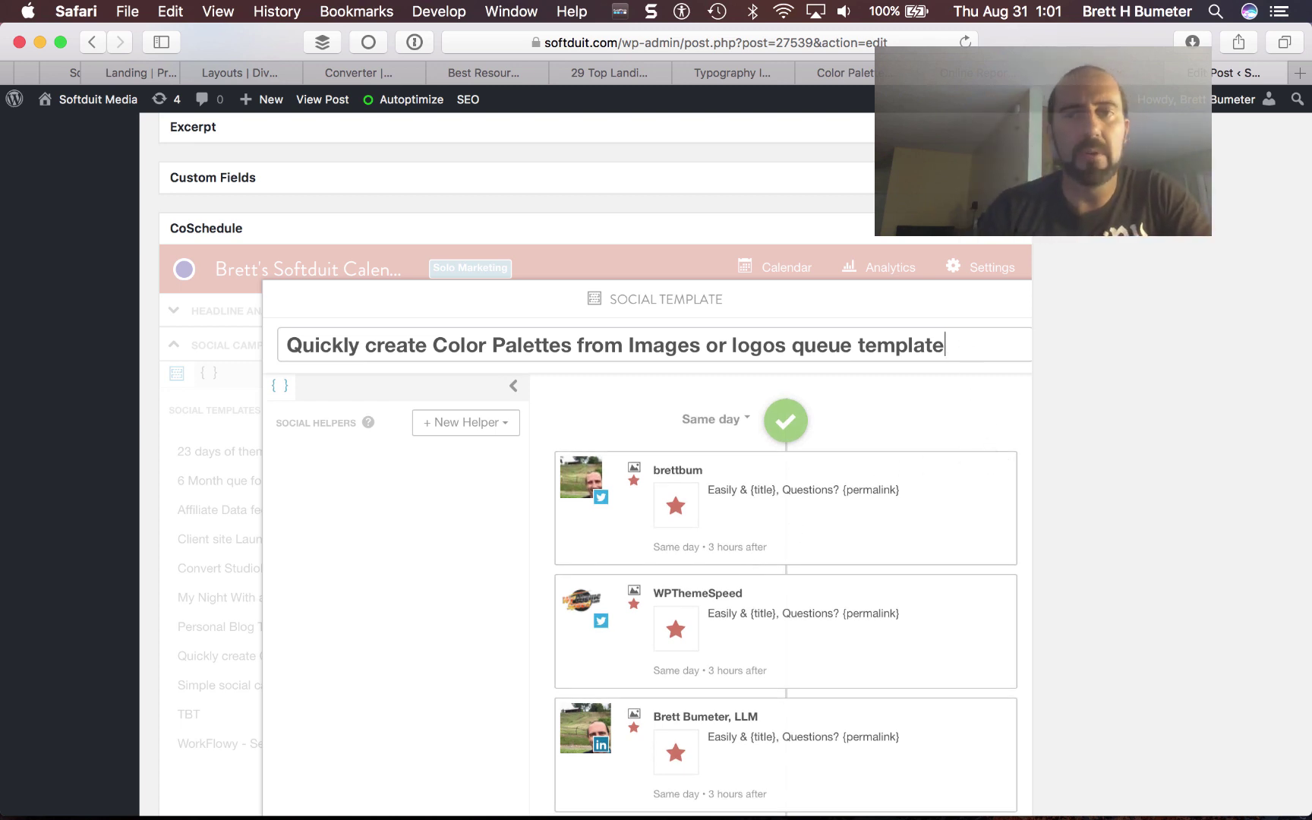
- Rename the new social template as "1 year Blog shares custom prefix/suffix"
key(super+a)
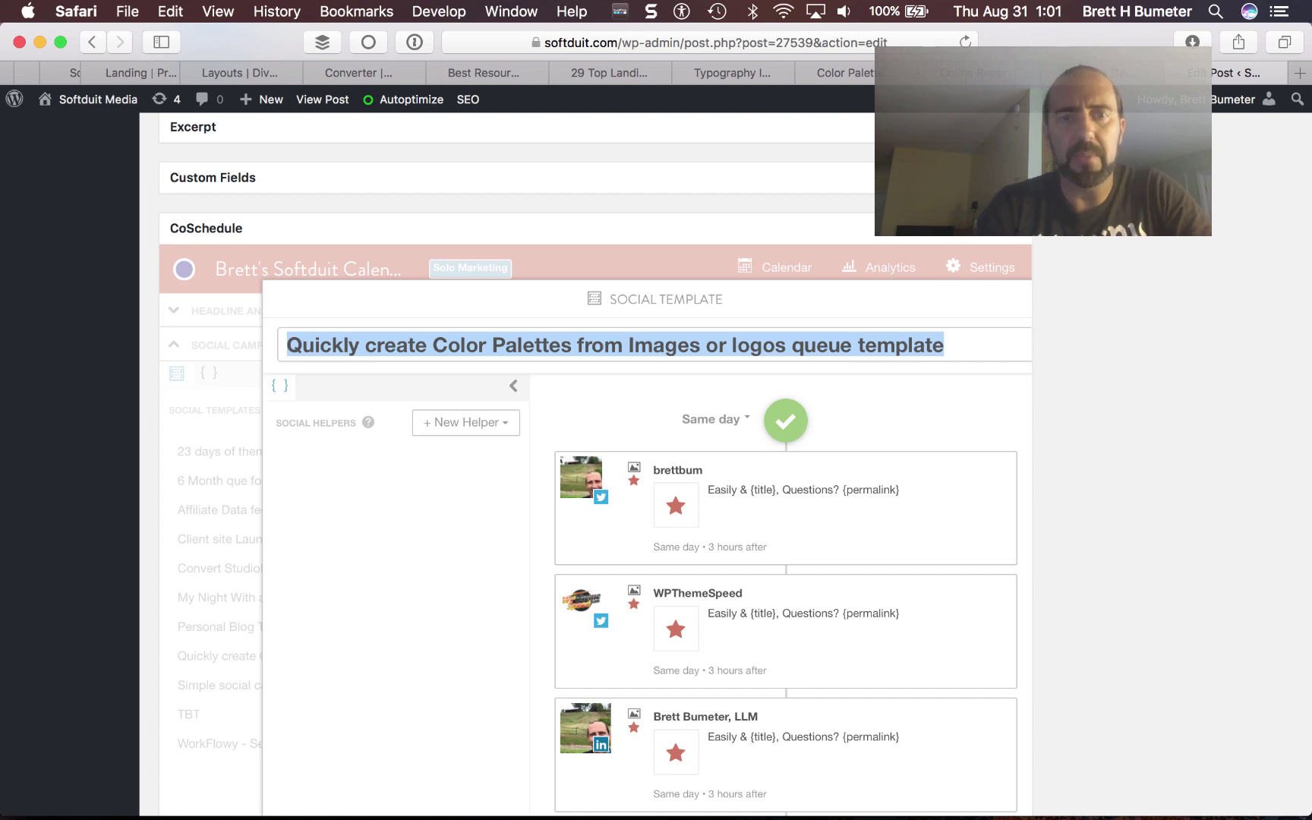
text(1)
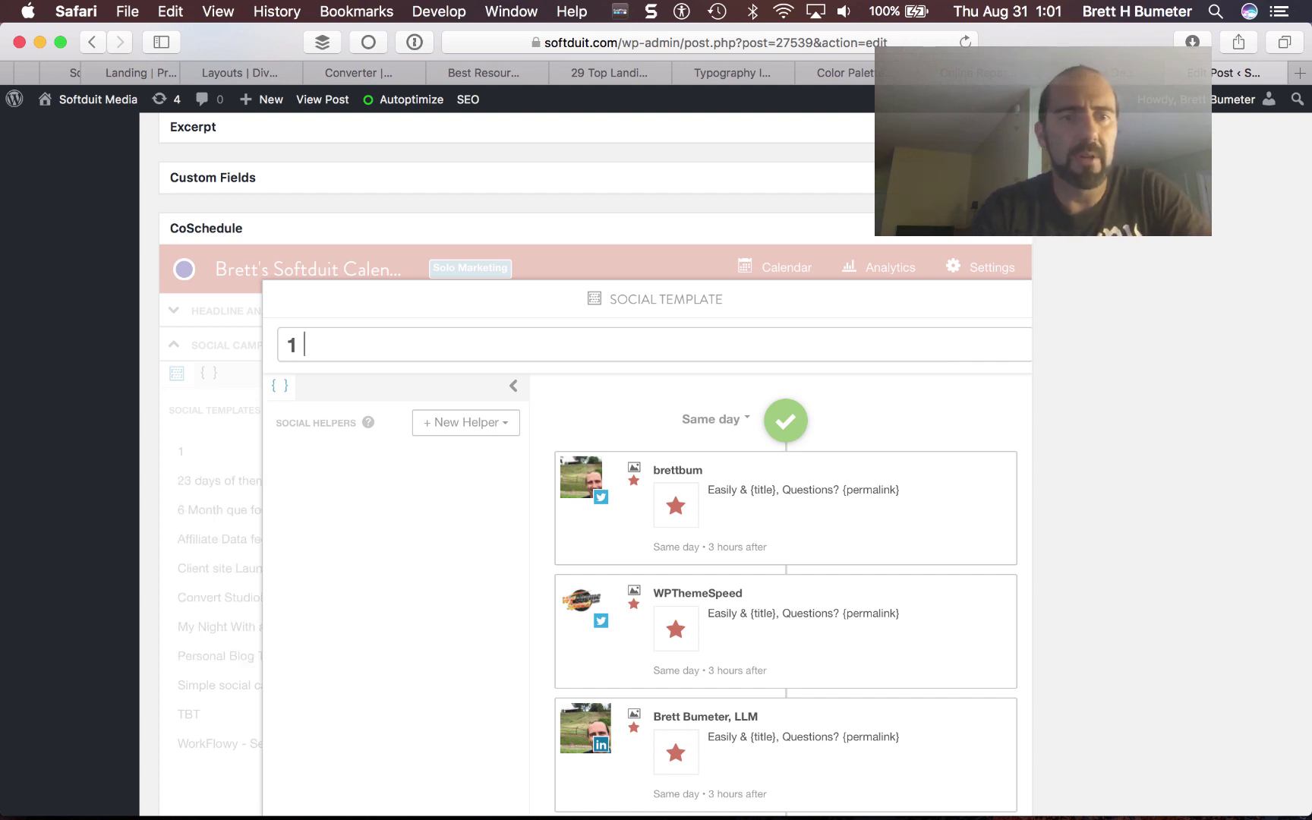
text( year Blog shares )
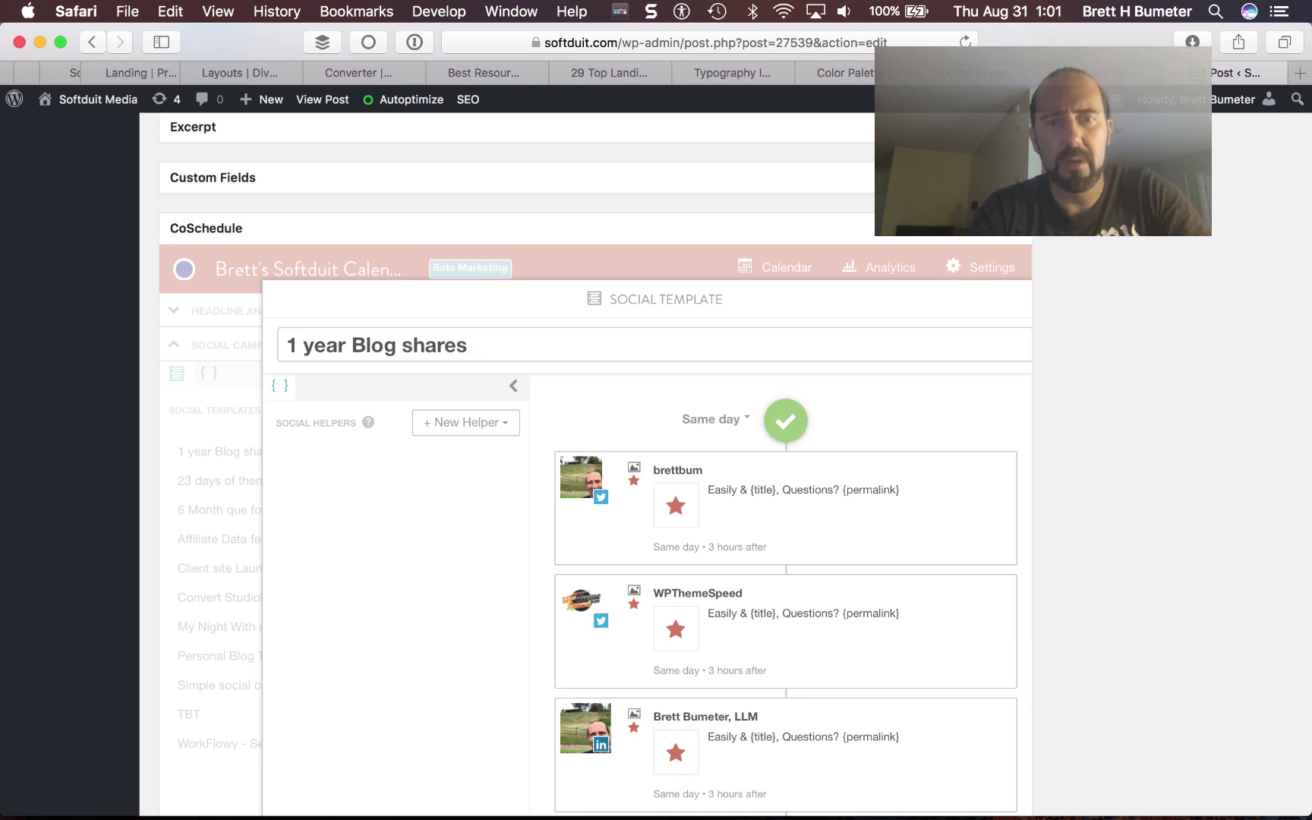
text(custom)
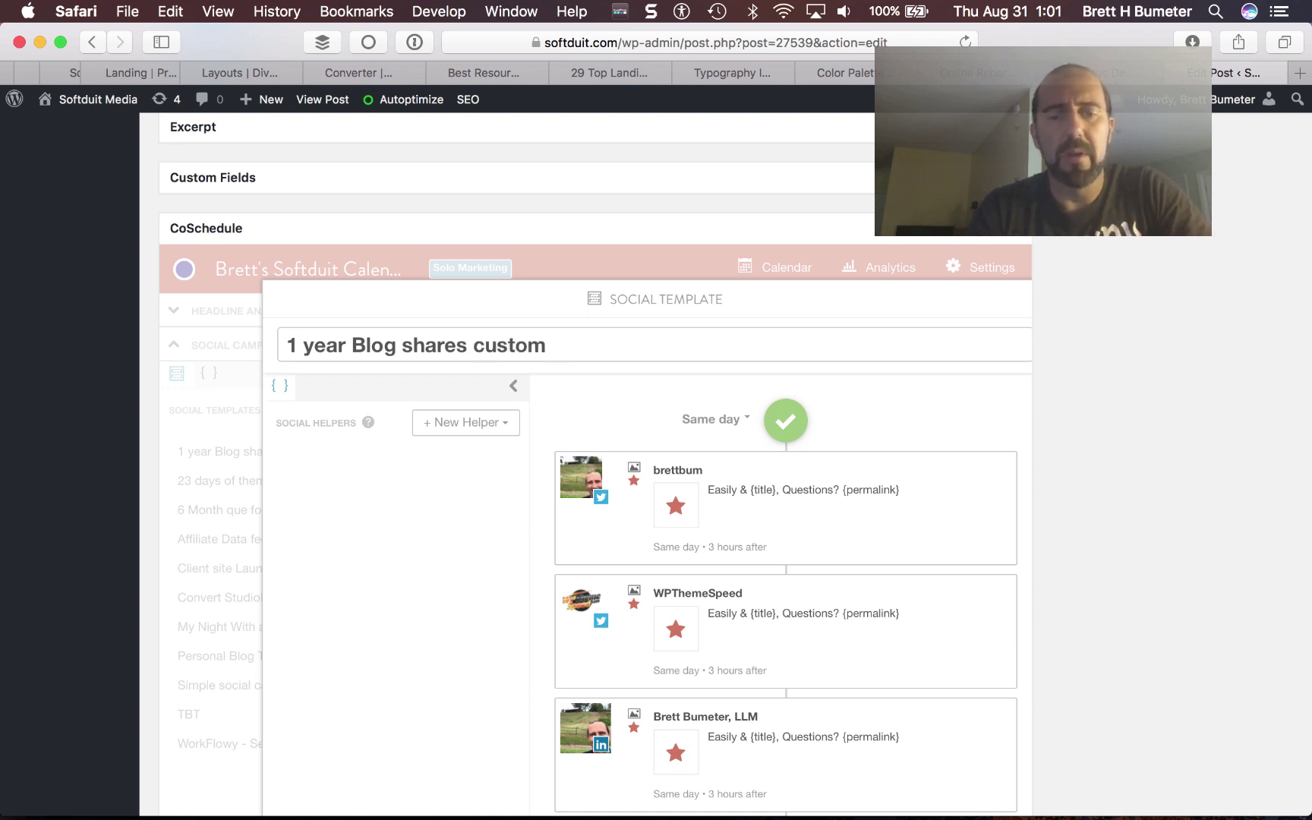
text(eprefix)
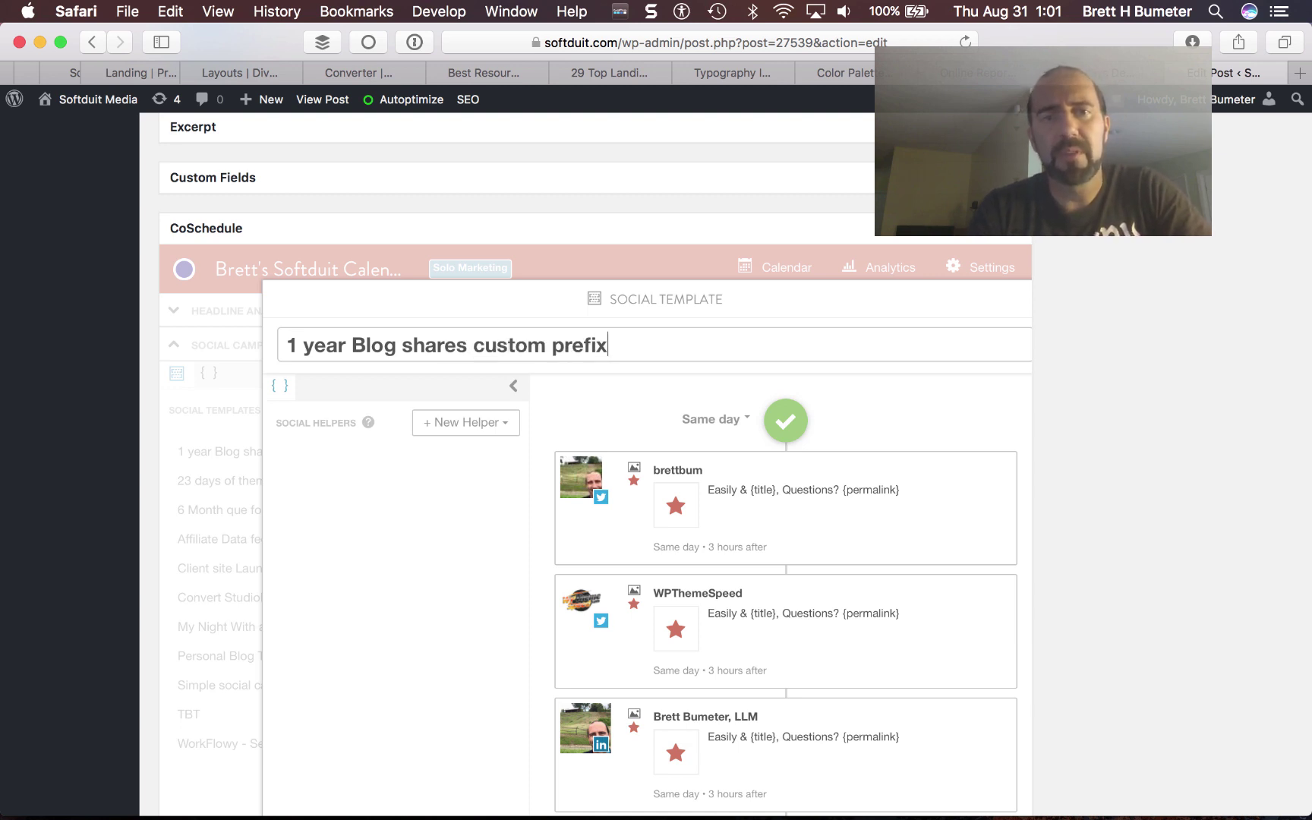
text(/suffix)
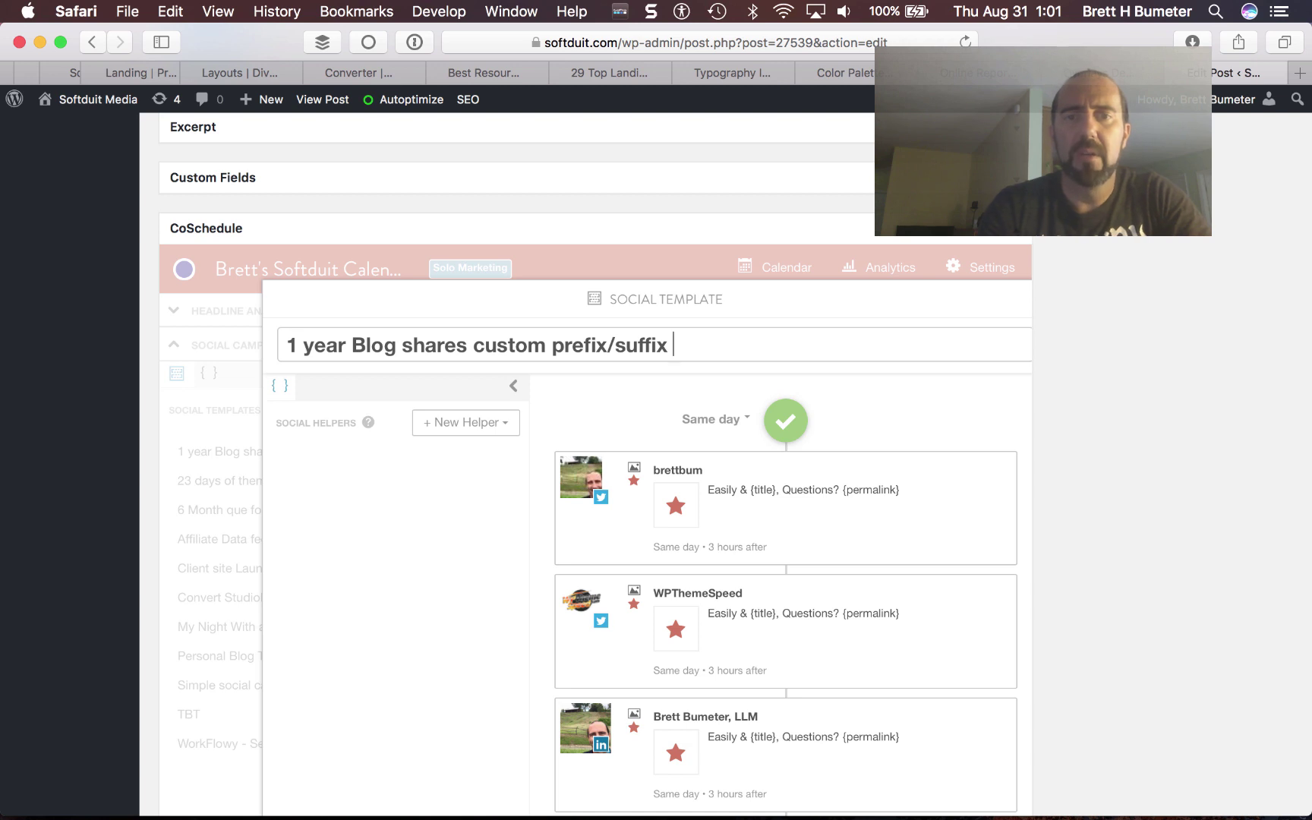
- Review the template's messages from the same-day group through the 365 days after group and close the template
scroll(957, 383, down, 3)
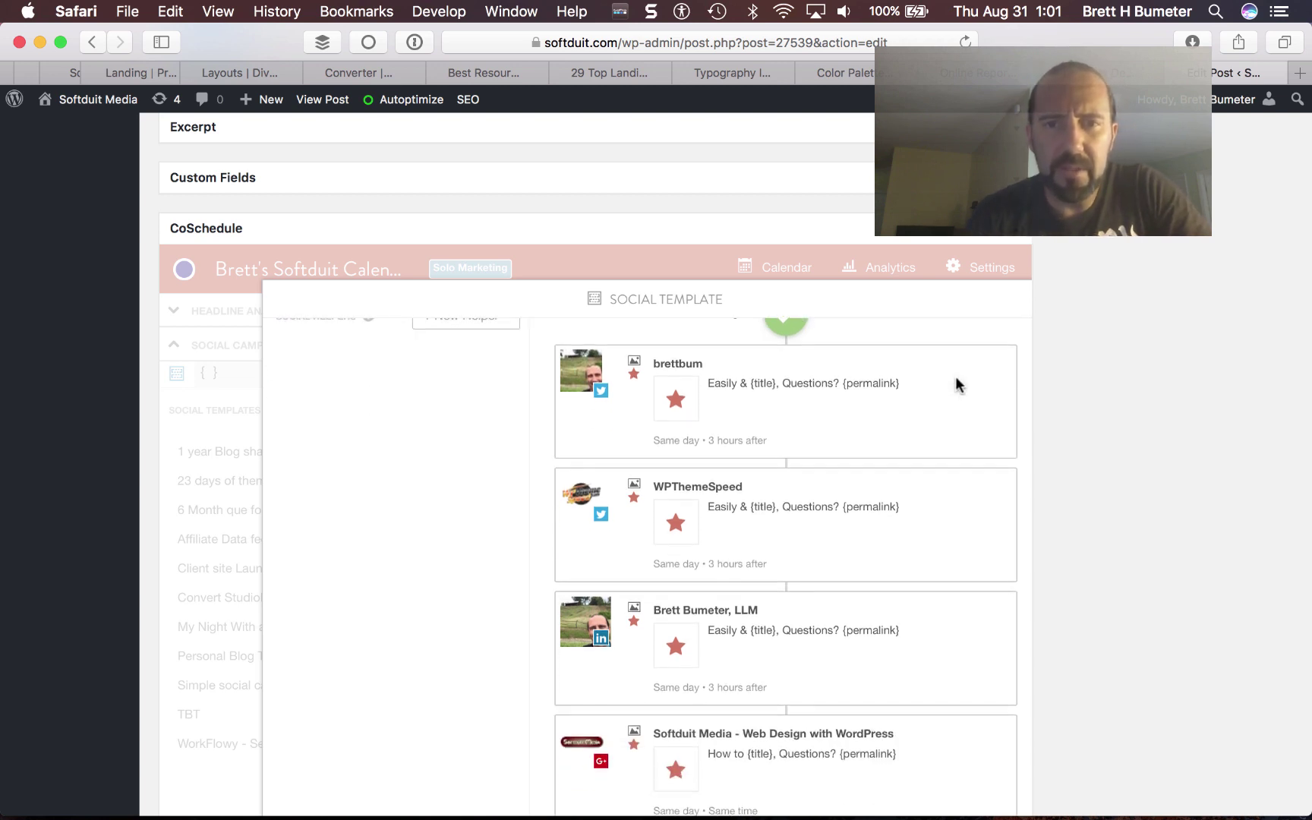
scroll(957, 383, up, 3)
scroll(498, 624, down, 4)
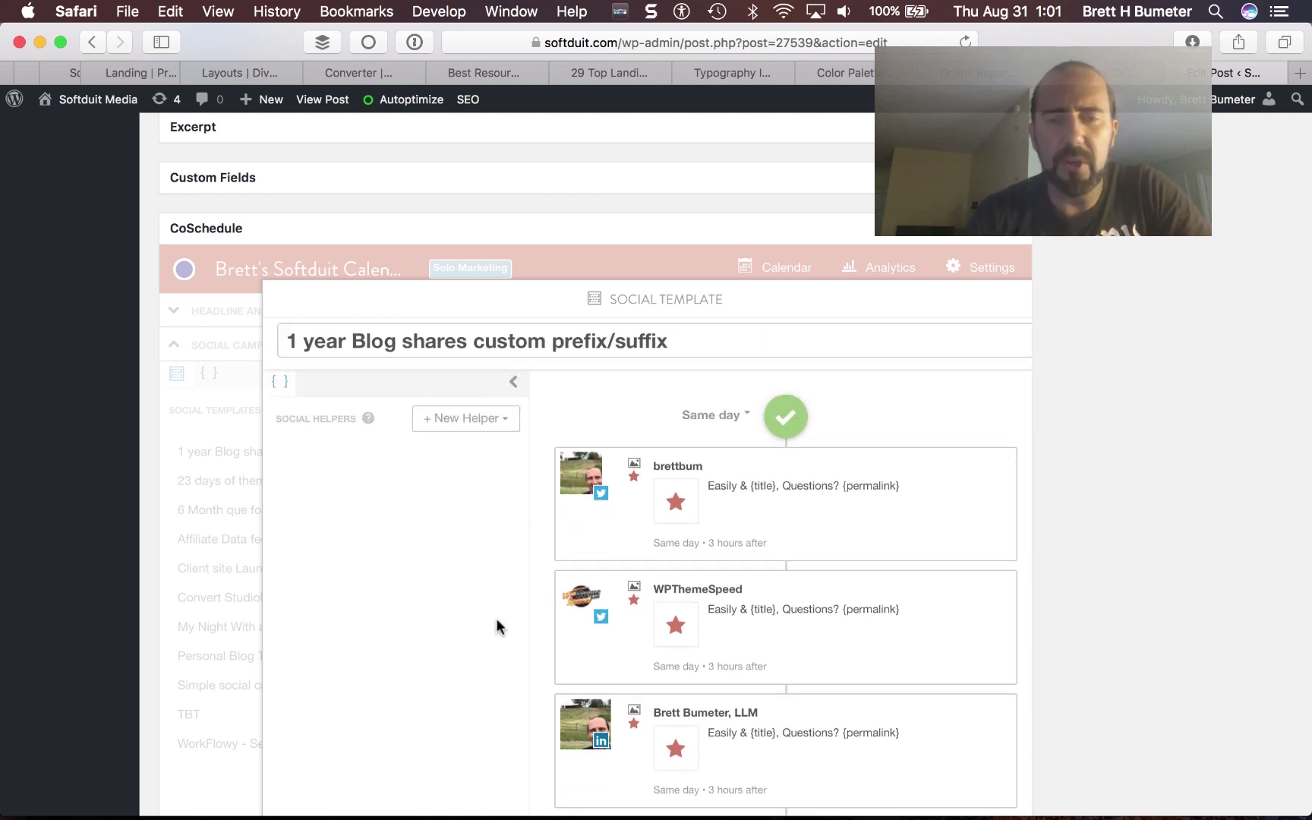
scroll(497, 626, down, 10)
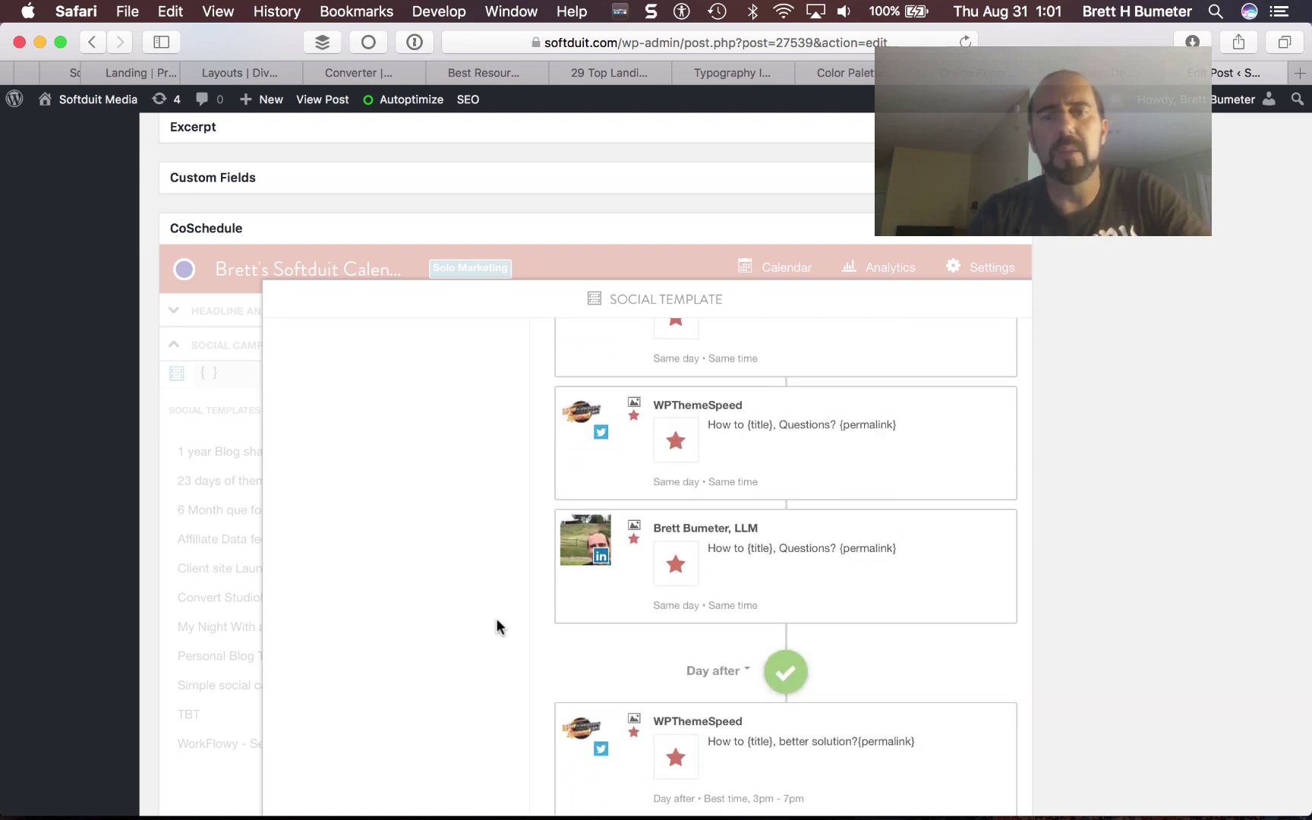
scroll(497, 627, down, 15)
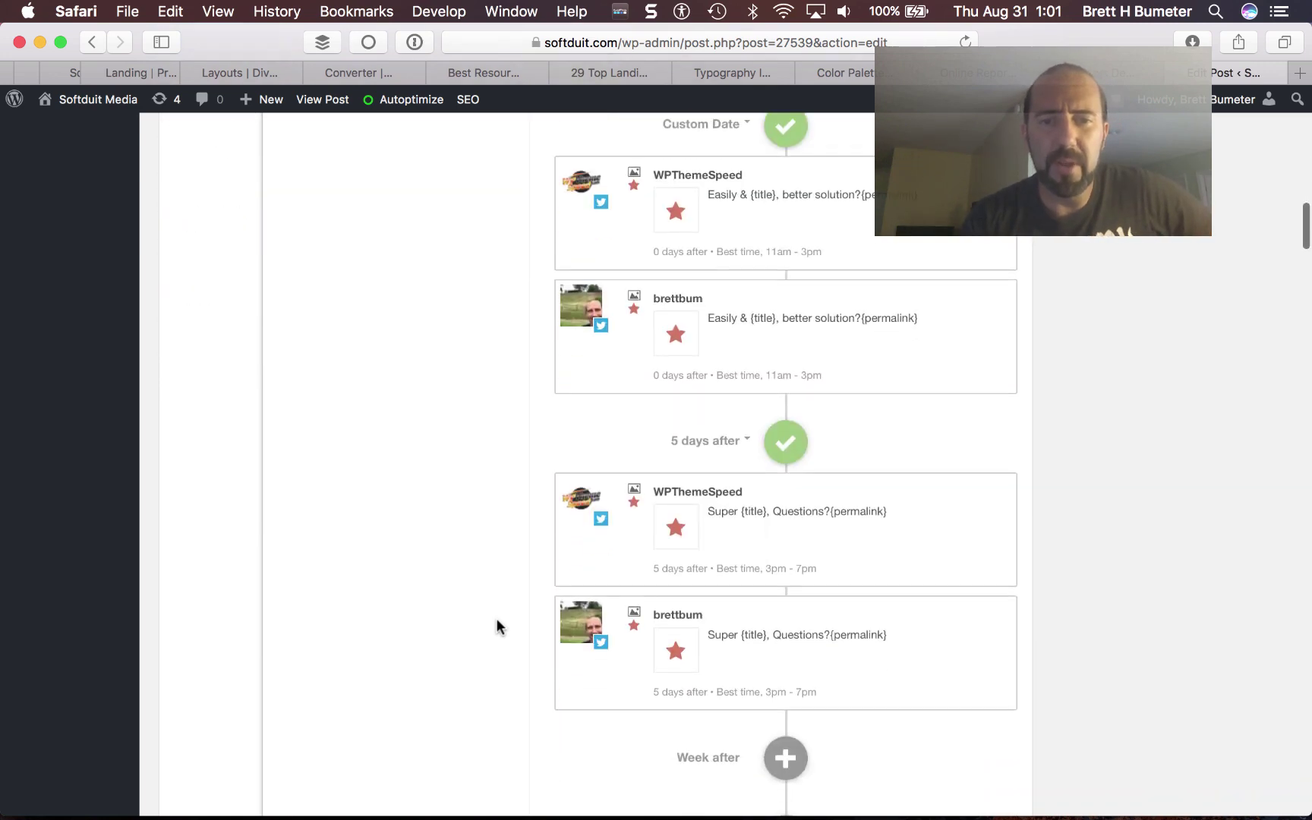
scroll(497, 626, down, 20)
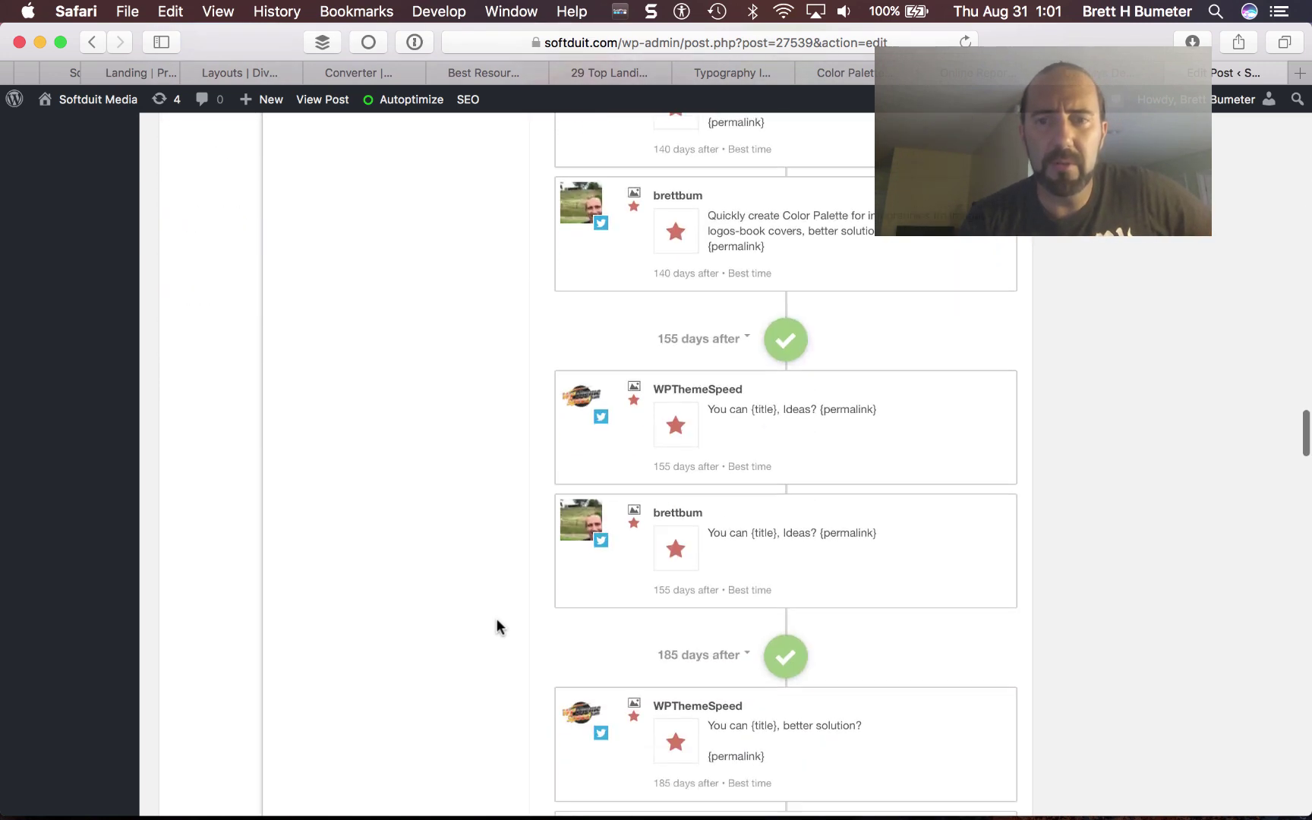
scroll(498, 626, down, 20)
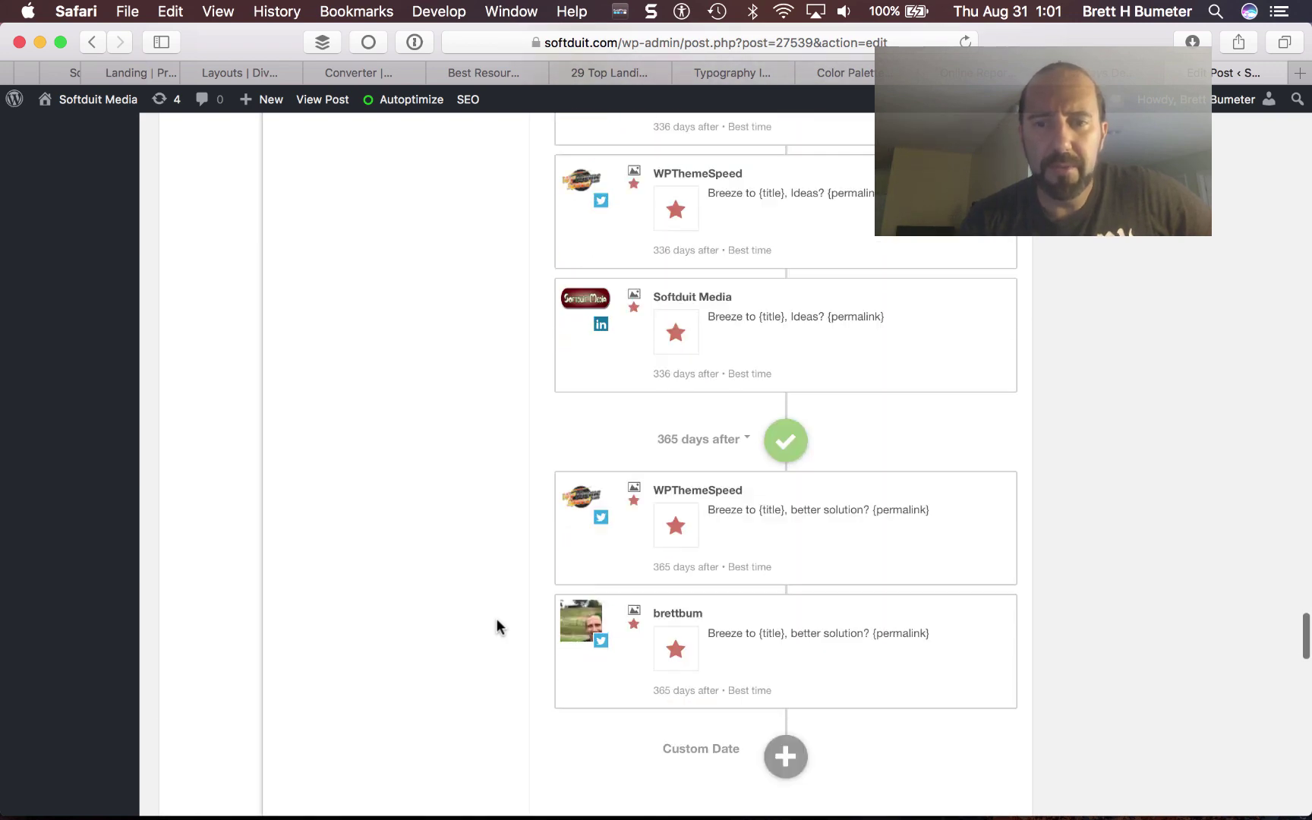
scroll(1084, 441, up, 5)
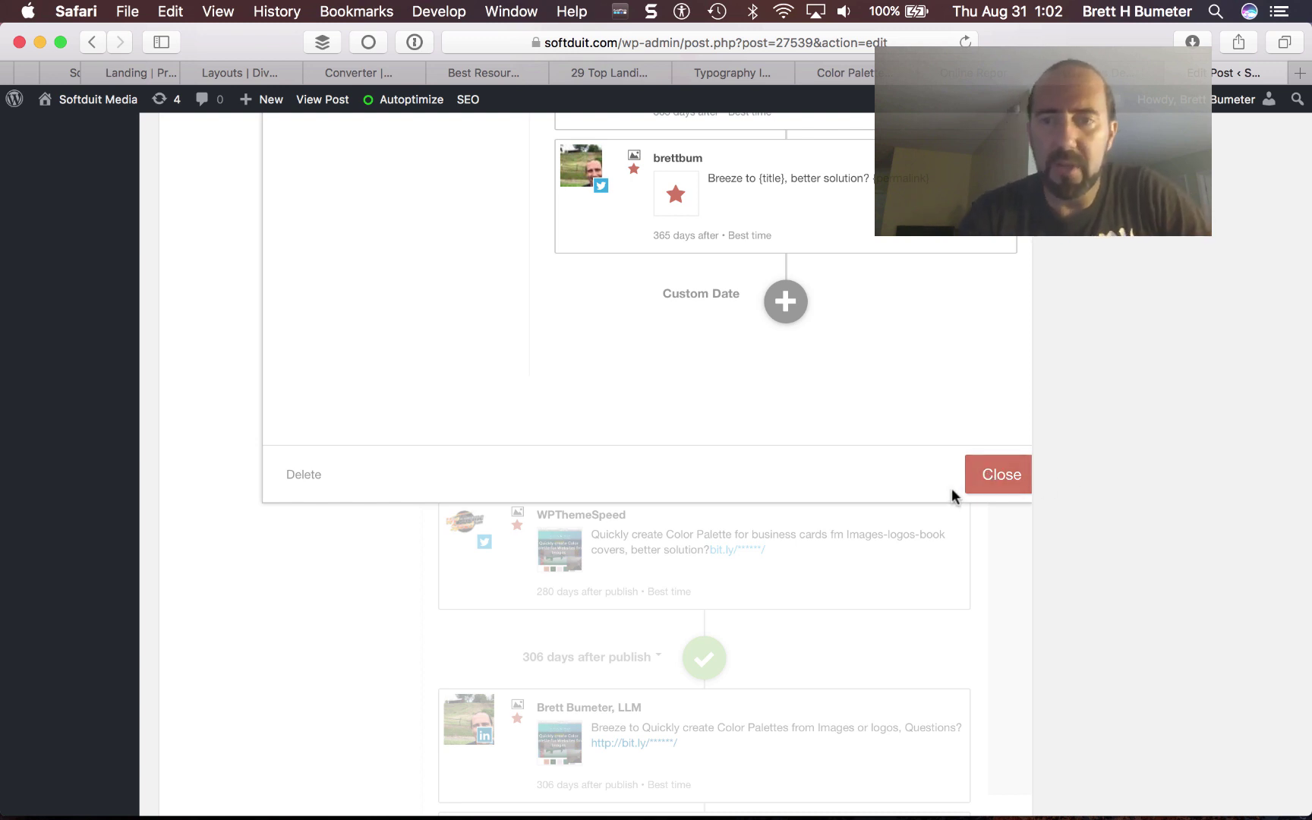
key(Escape)
scroll(951, 490, down, 10)
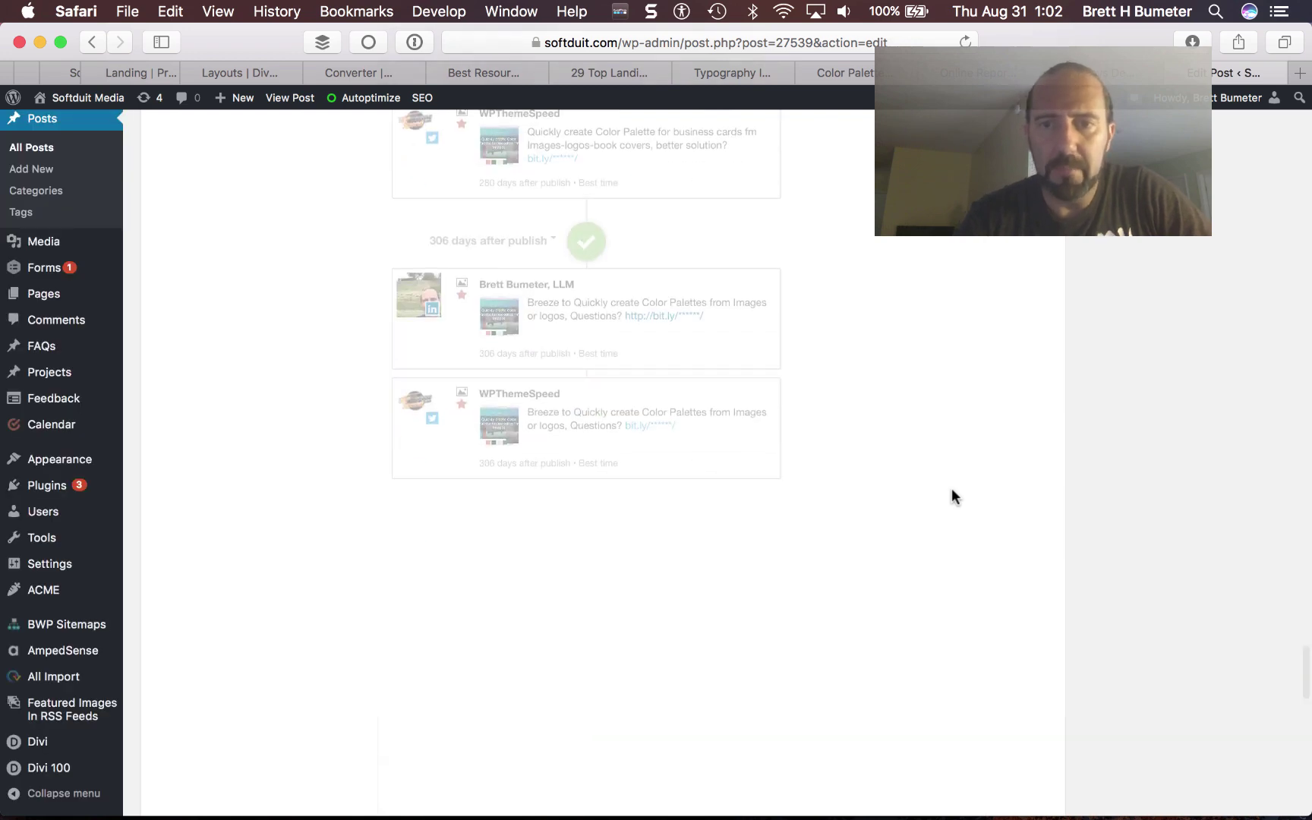
scroll(953, 493, down, 5)
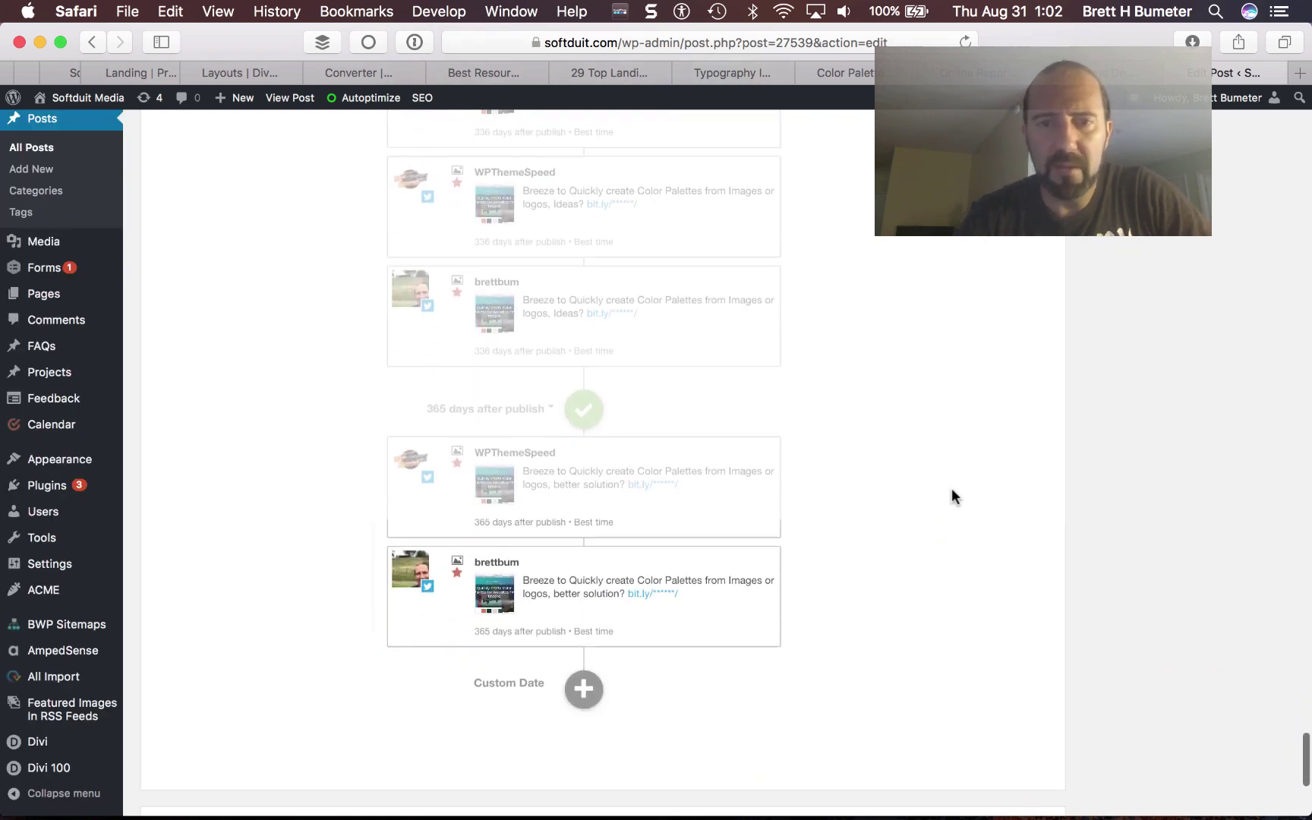
scroll(953, 493, up, 10)
scroll(951, 494, up, 5)
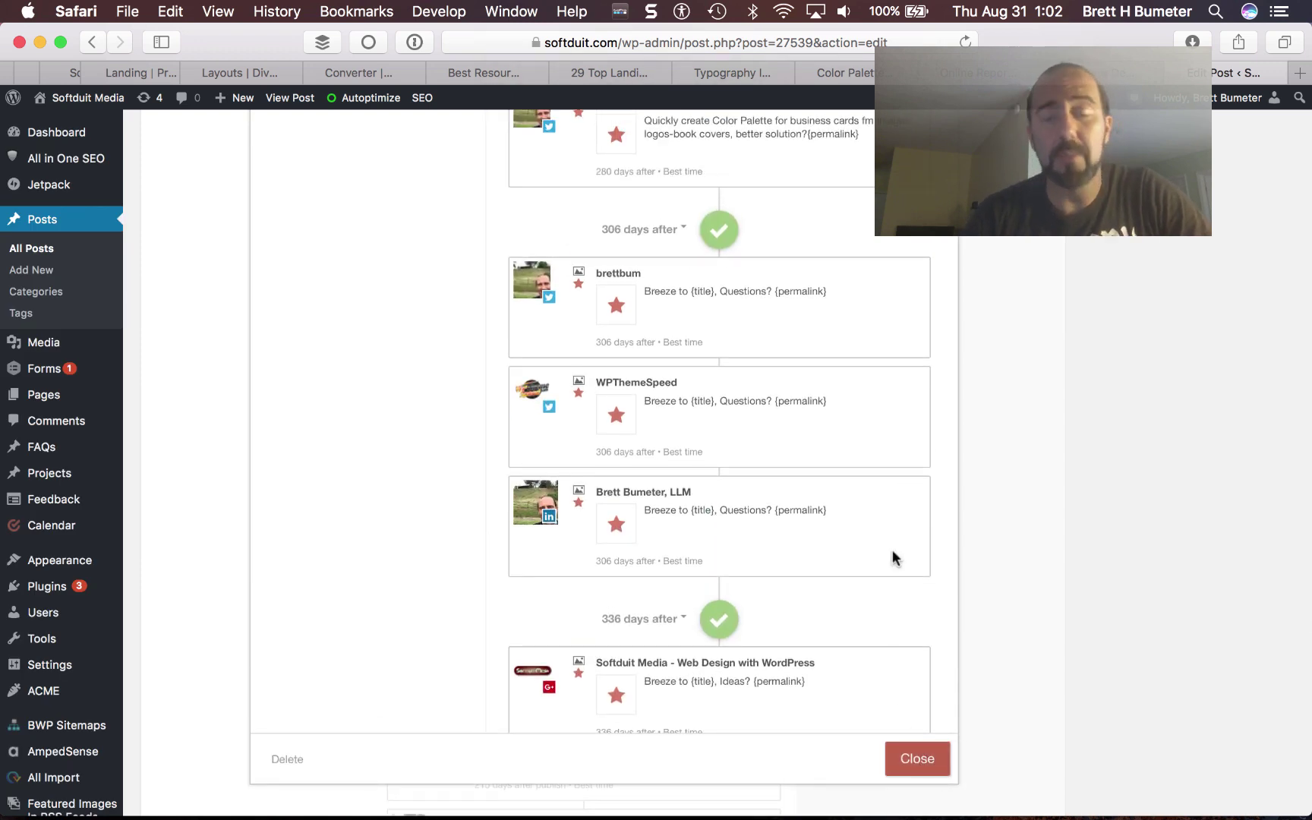
click(917, 758)
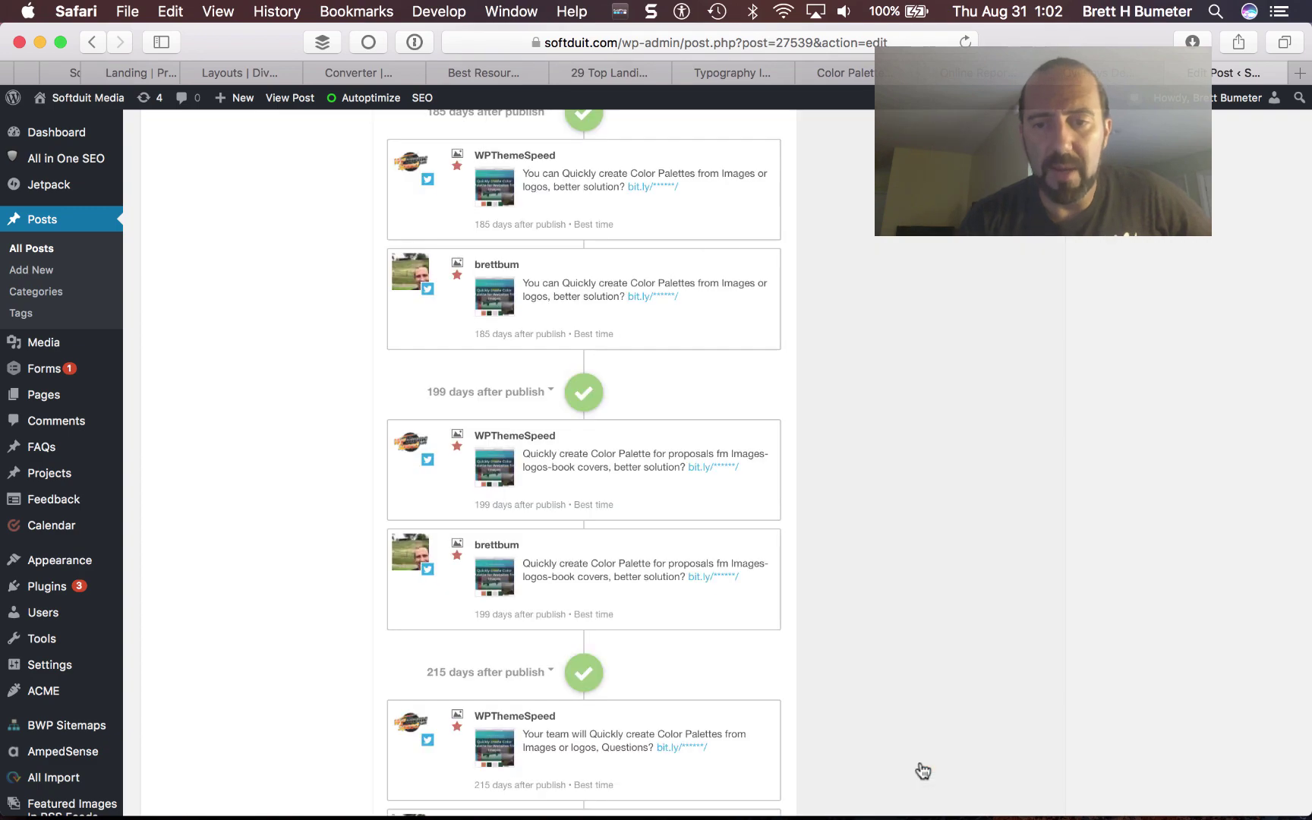
- Check the CoSchedule social templates list for the new template and save the post draft
scroll(905, 296, up, 5)
scroll(906, 298, up, 15)
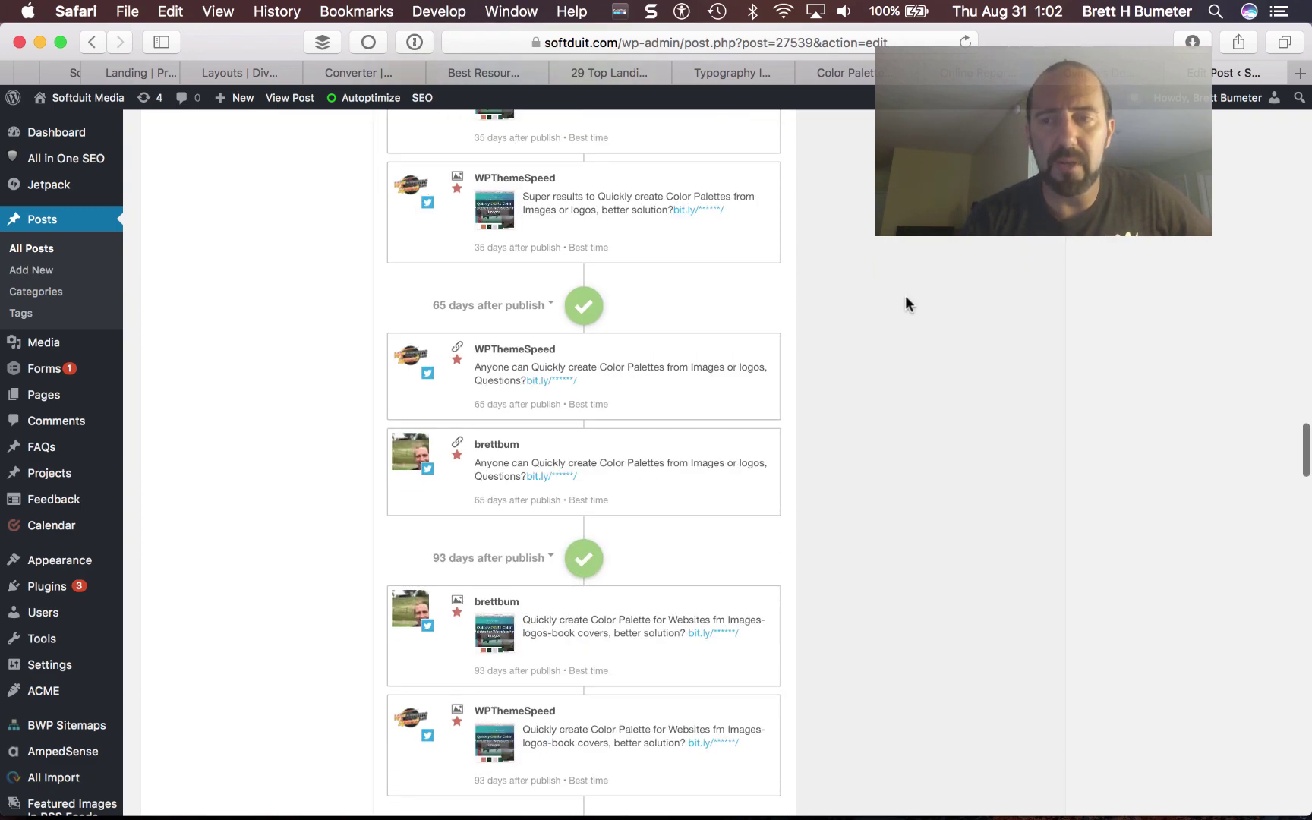
scroll(905, 303, up, 10)
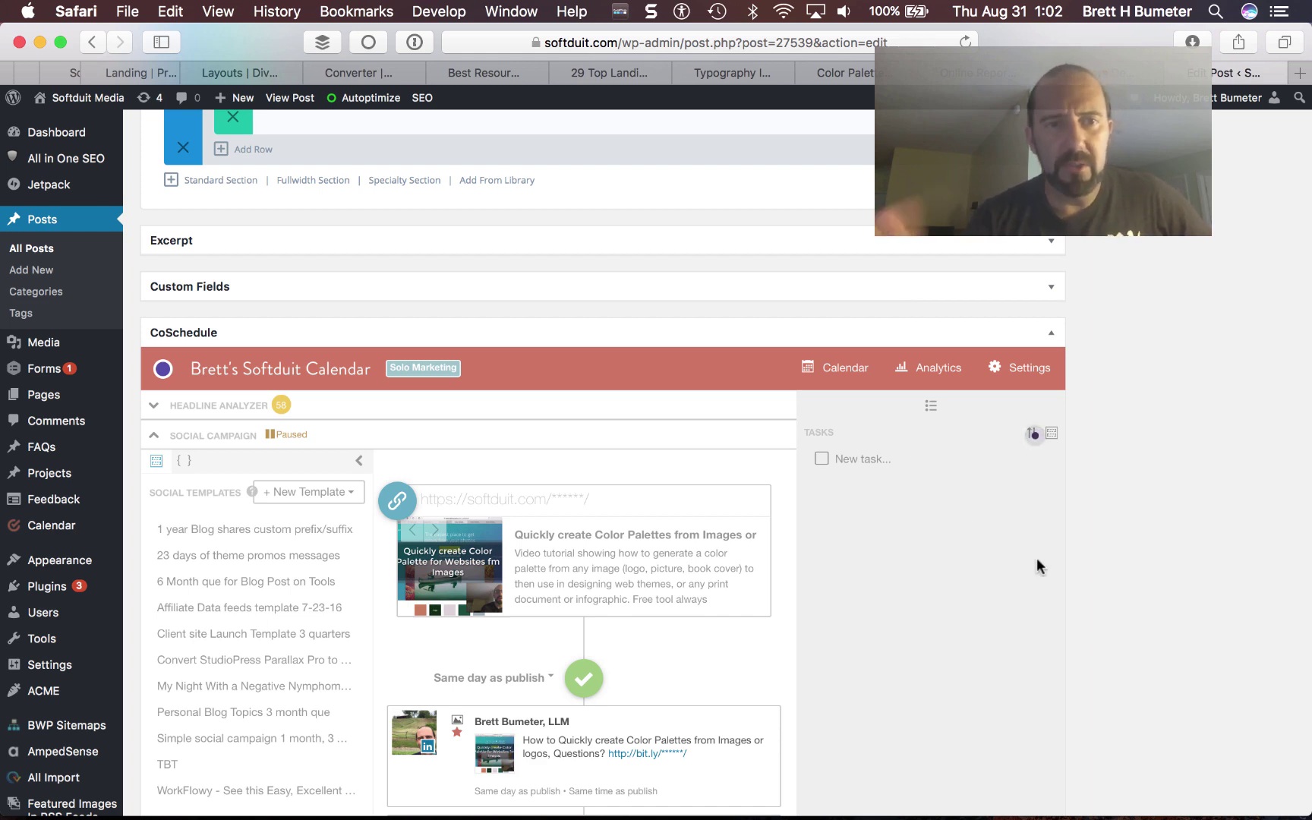
scroll(1036, 566, down, 3)
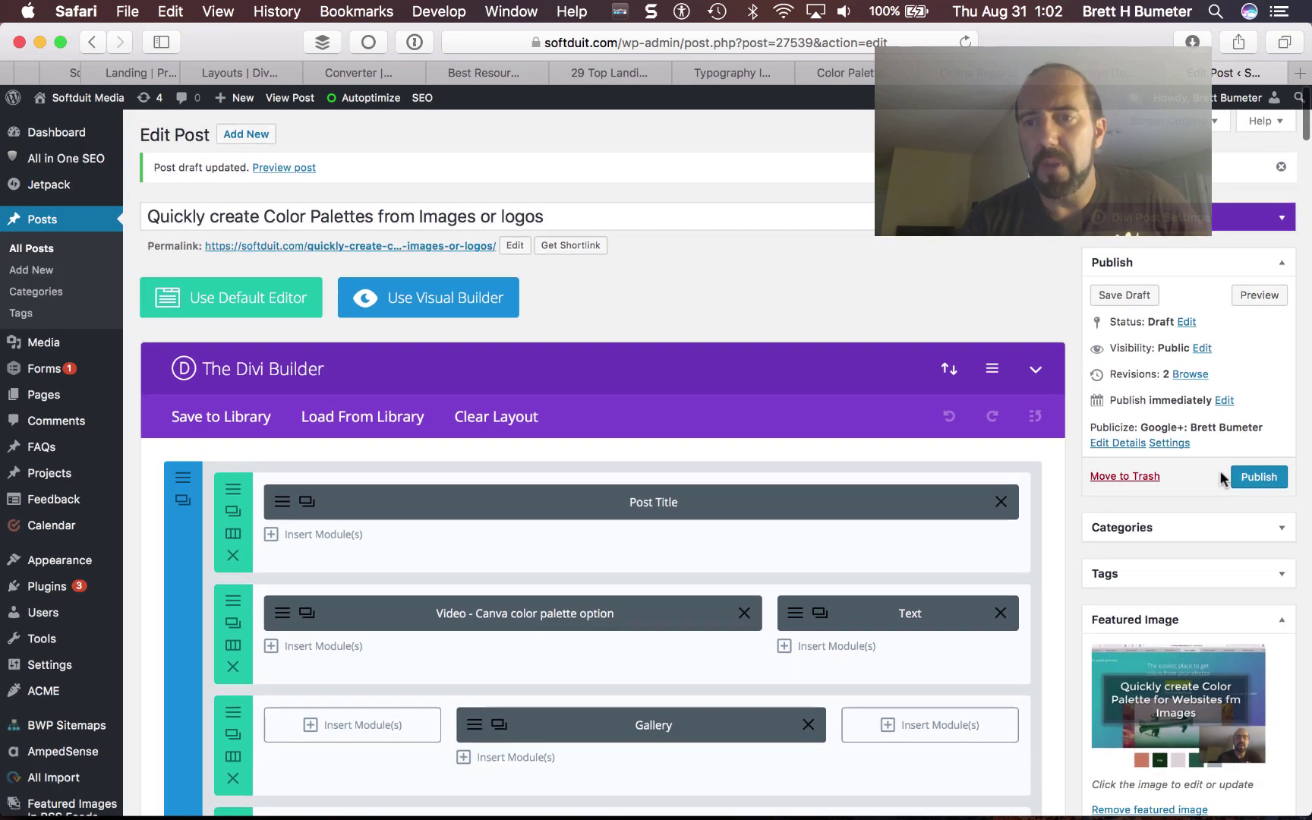
click(1130, 297)
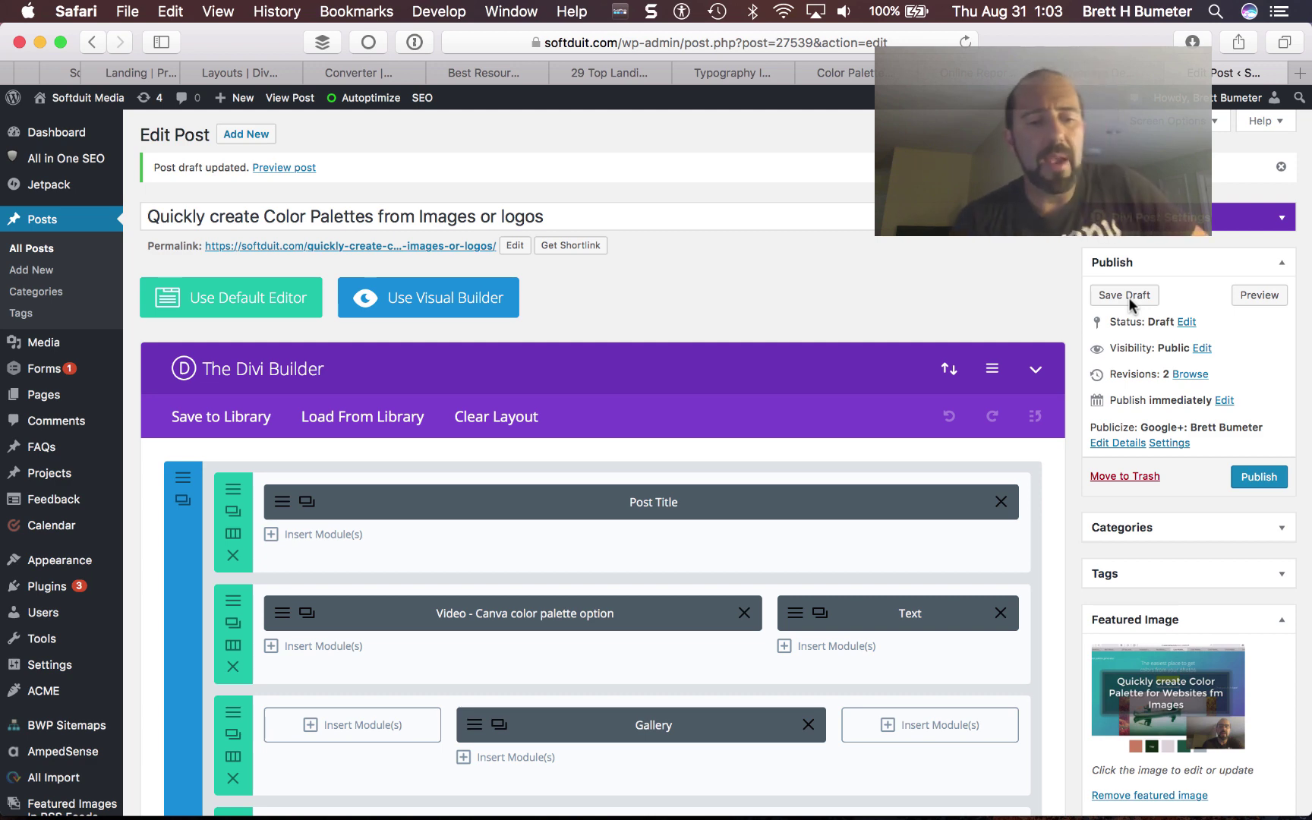
- Look at the Example Phrases sheet in Chrome and the WordPress post in Safari, and switch to the color palette video project in Camtasia 3
key(super+Tab)
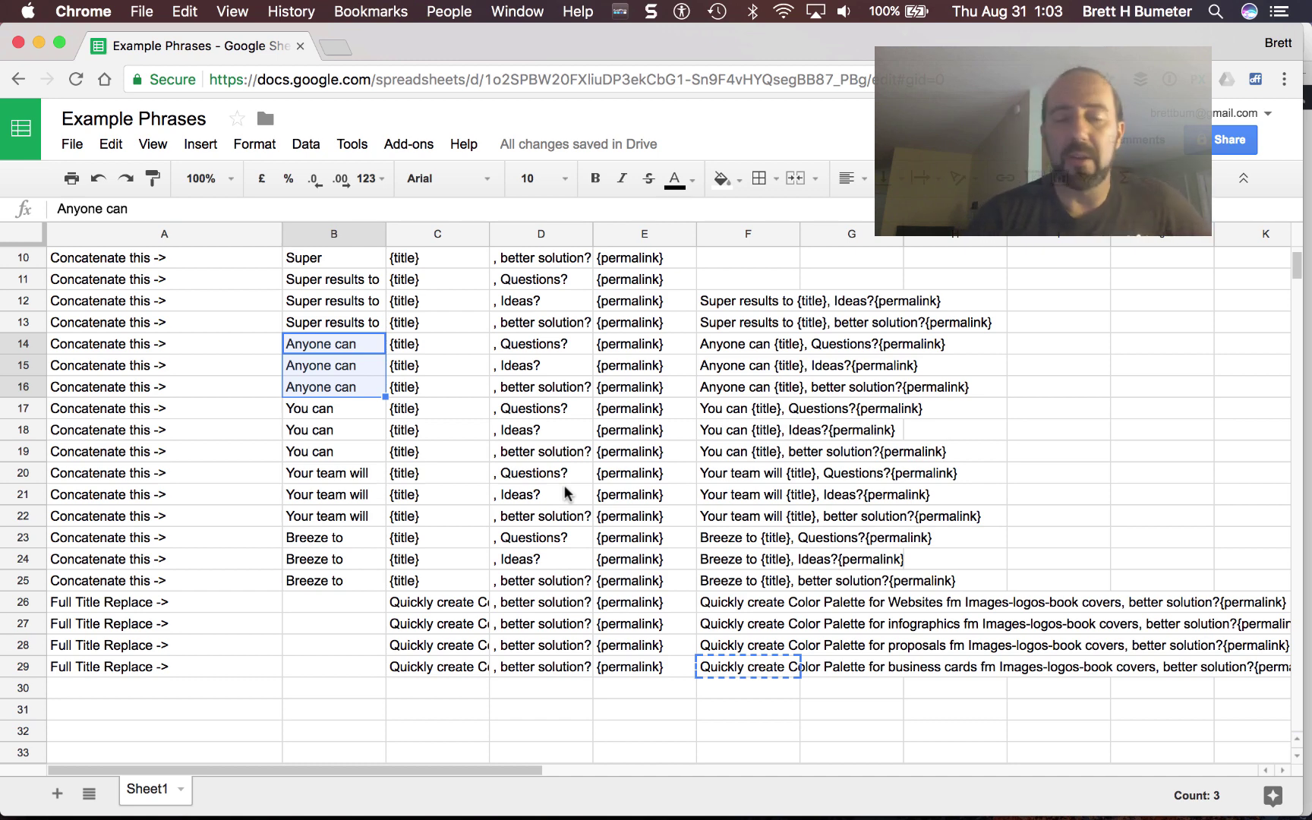
key(super+Tab)
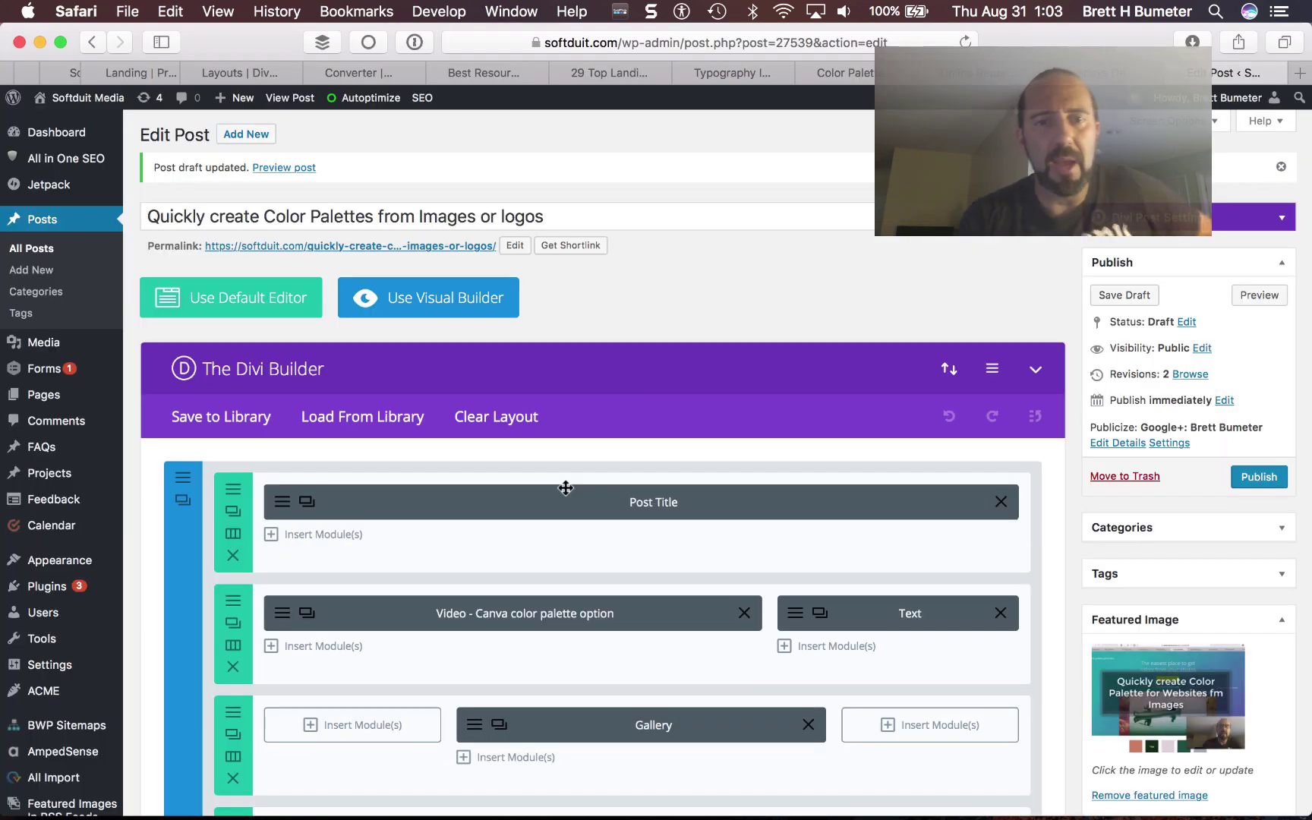
mouse_move(575, 809)
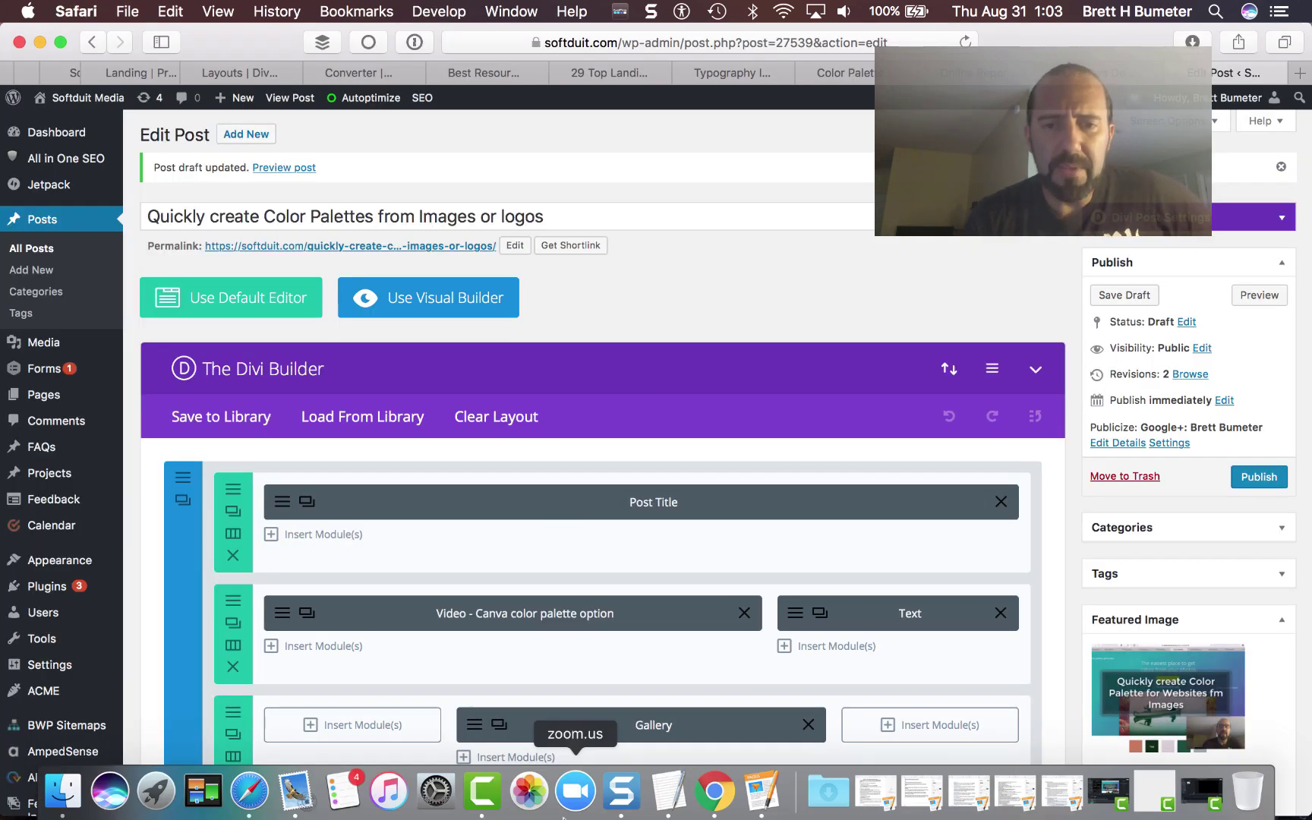
click(492, 797)
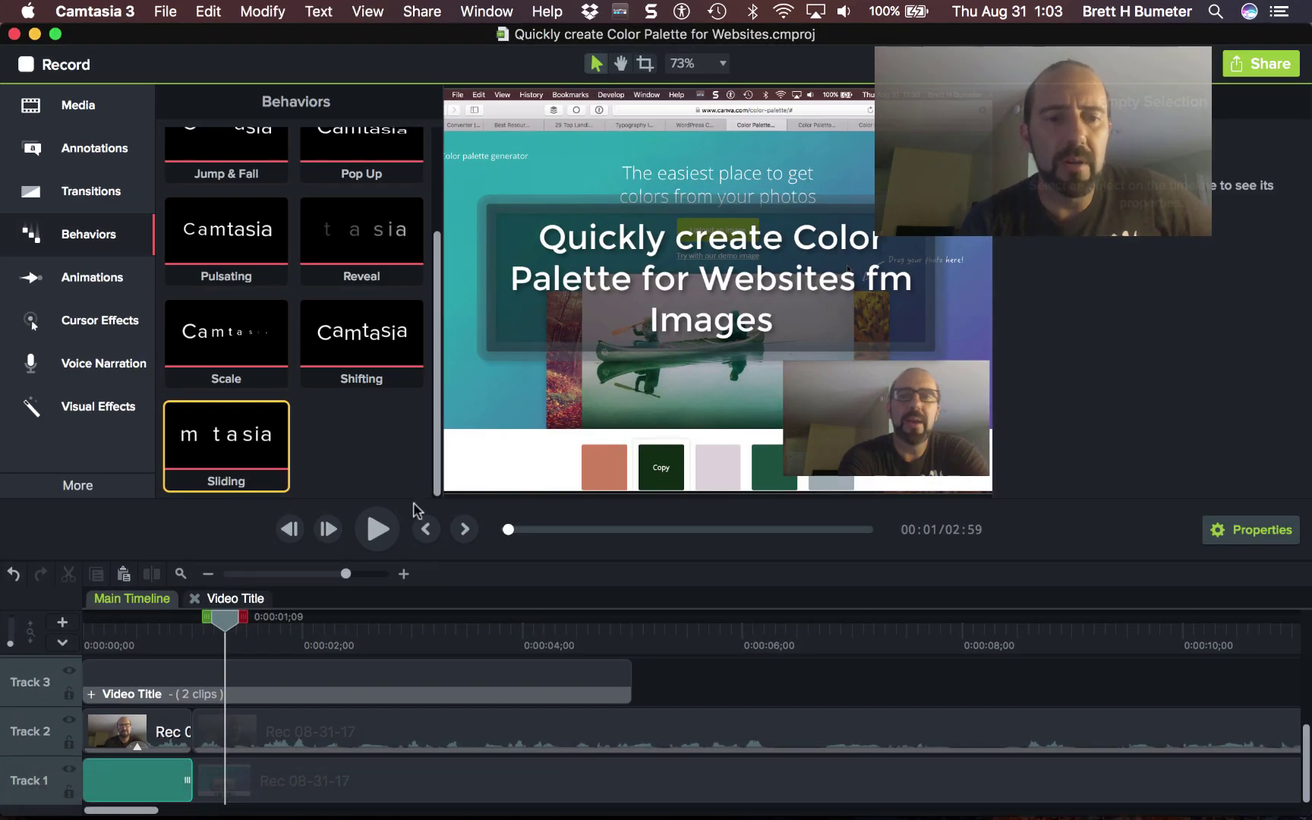
key(super+Tab)
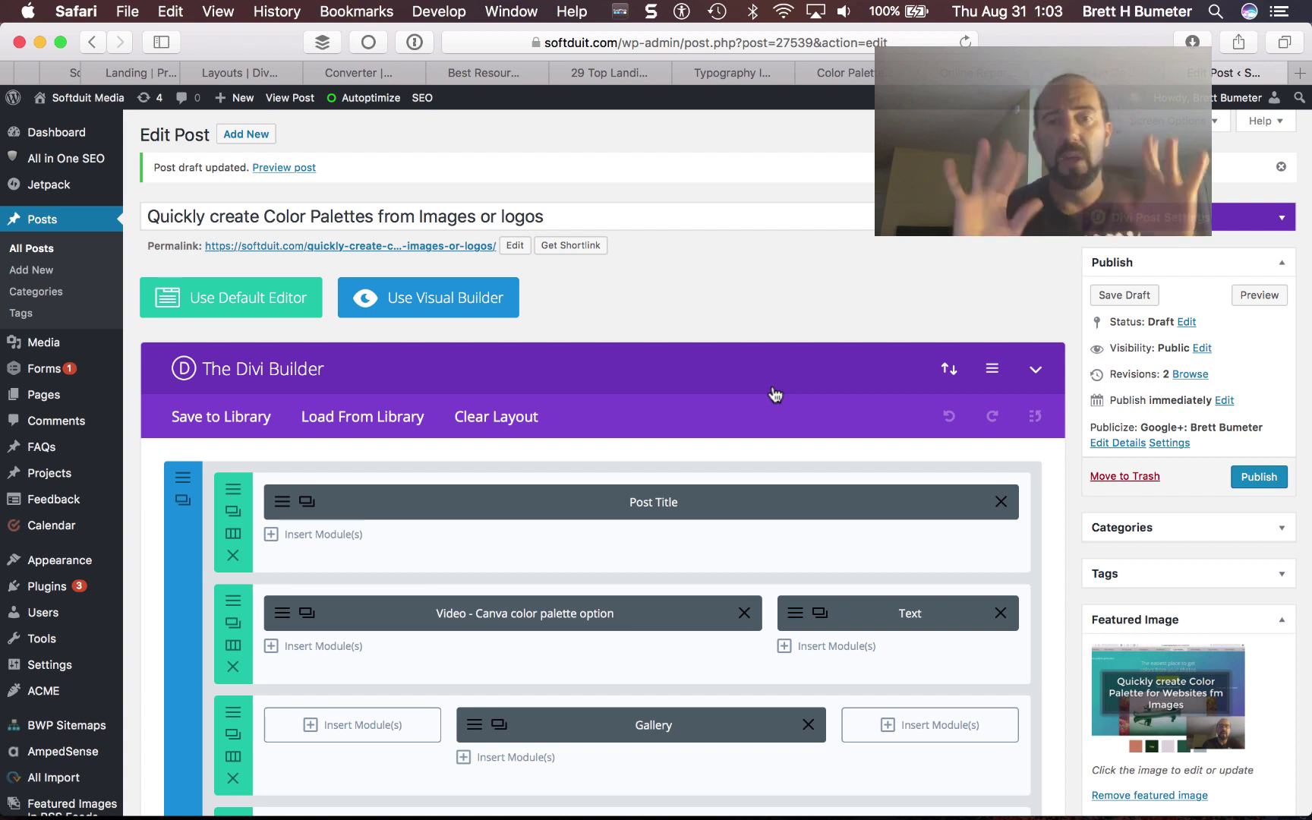
mouse_move(403, 794)
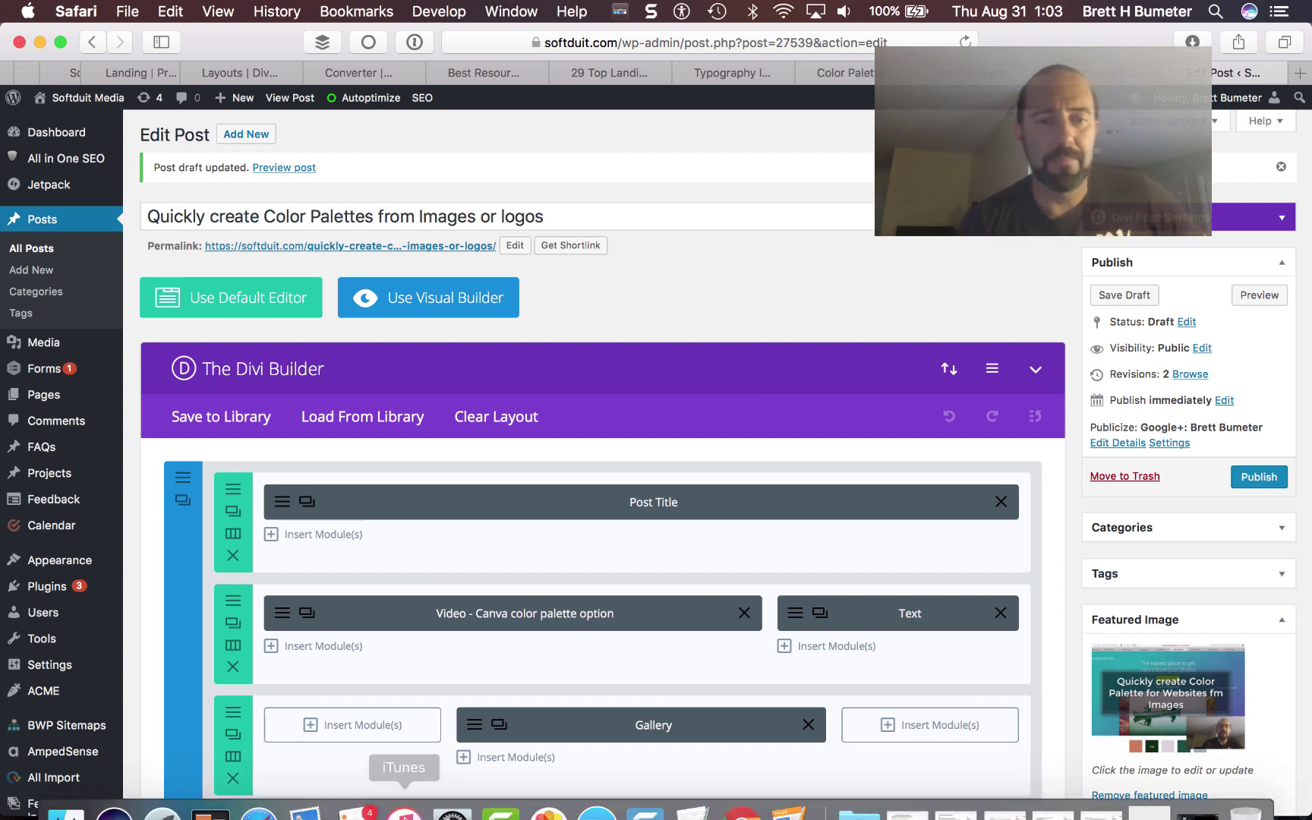
click(520, 795)
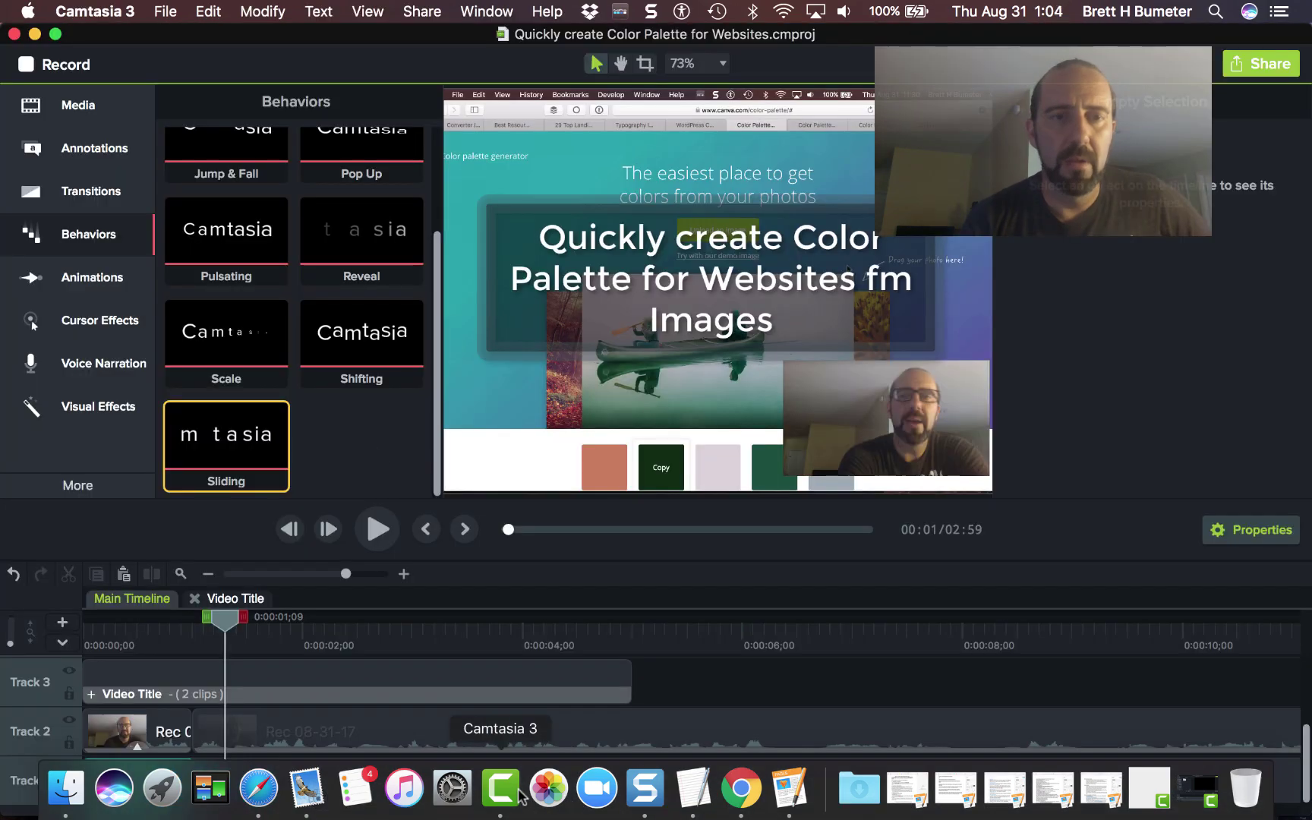